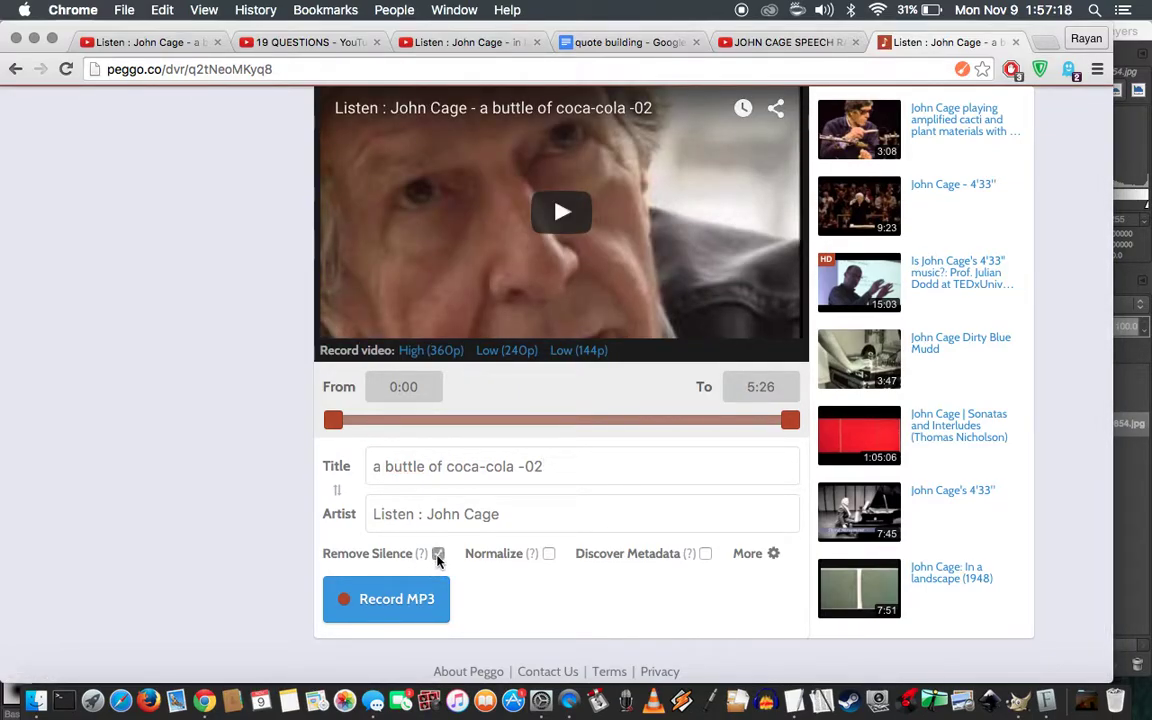
Start recording the "a buttle of coca-cola -02" video as an MP3 and copy the address of the YouTube video "19 QUESTIONS"
click(408, 598)
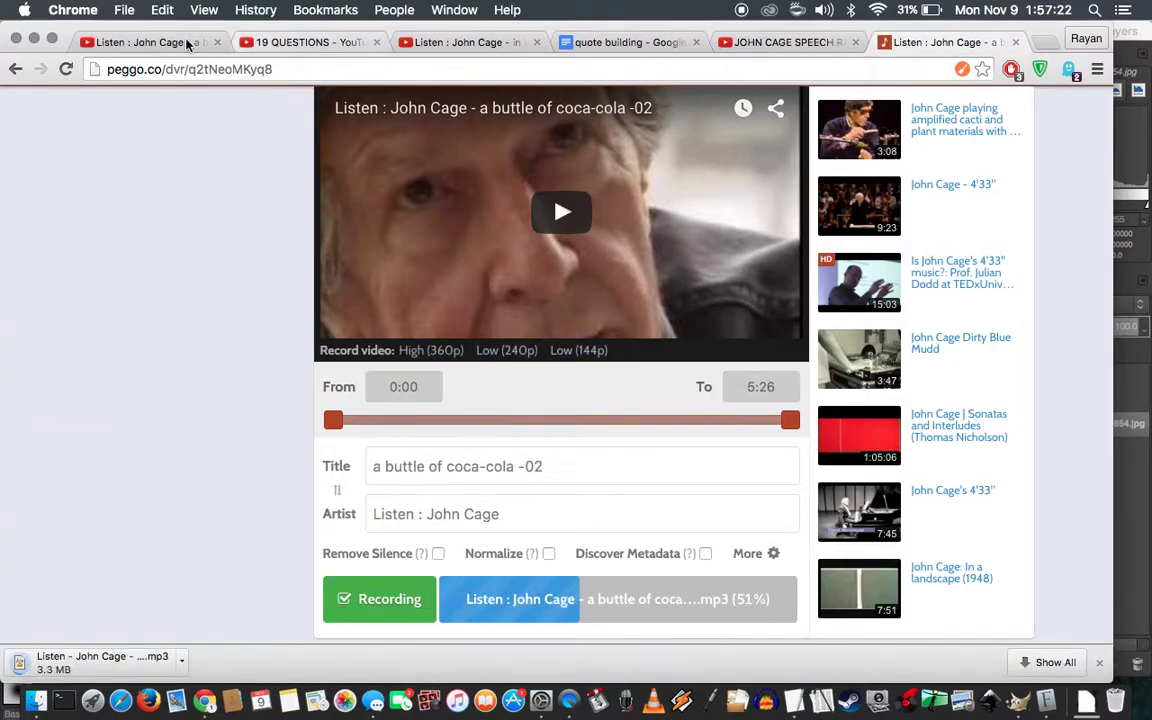
click(278, 42)
click(285, 72)
key(super+c)
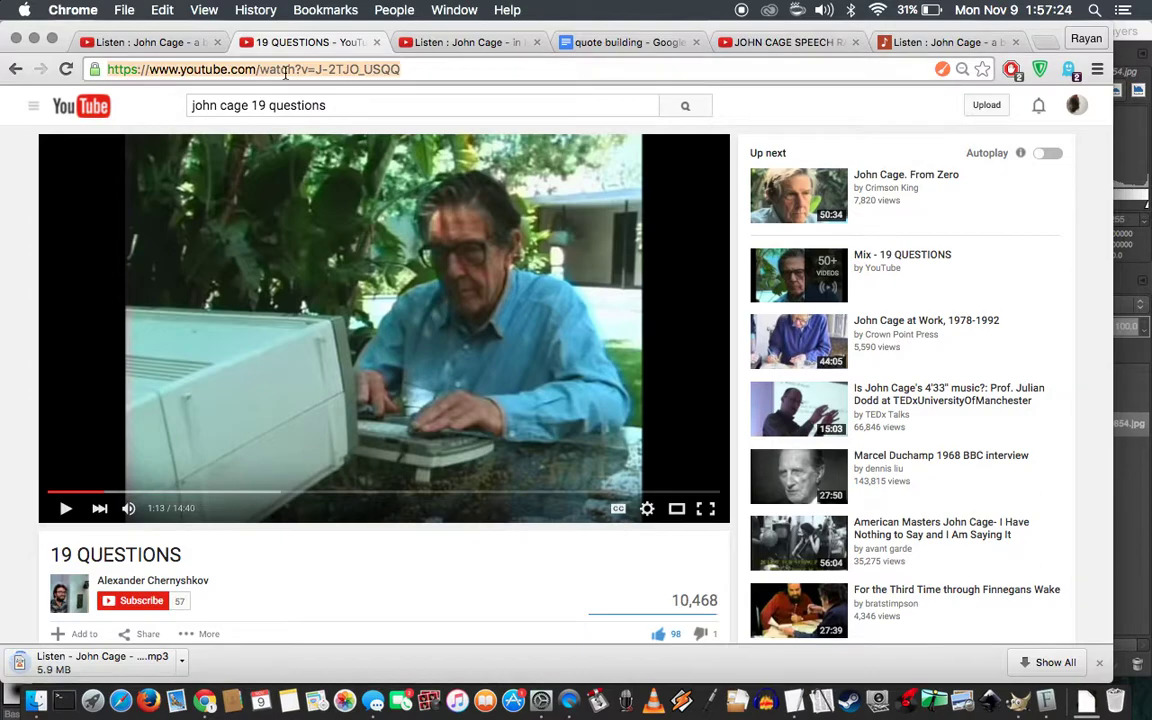
Load the copied "19 QUESTIONS" address in Peggo and record that video as an MP3
click(890, 42)
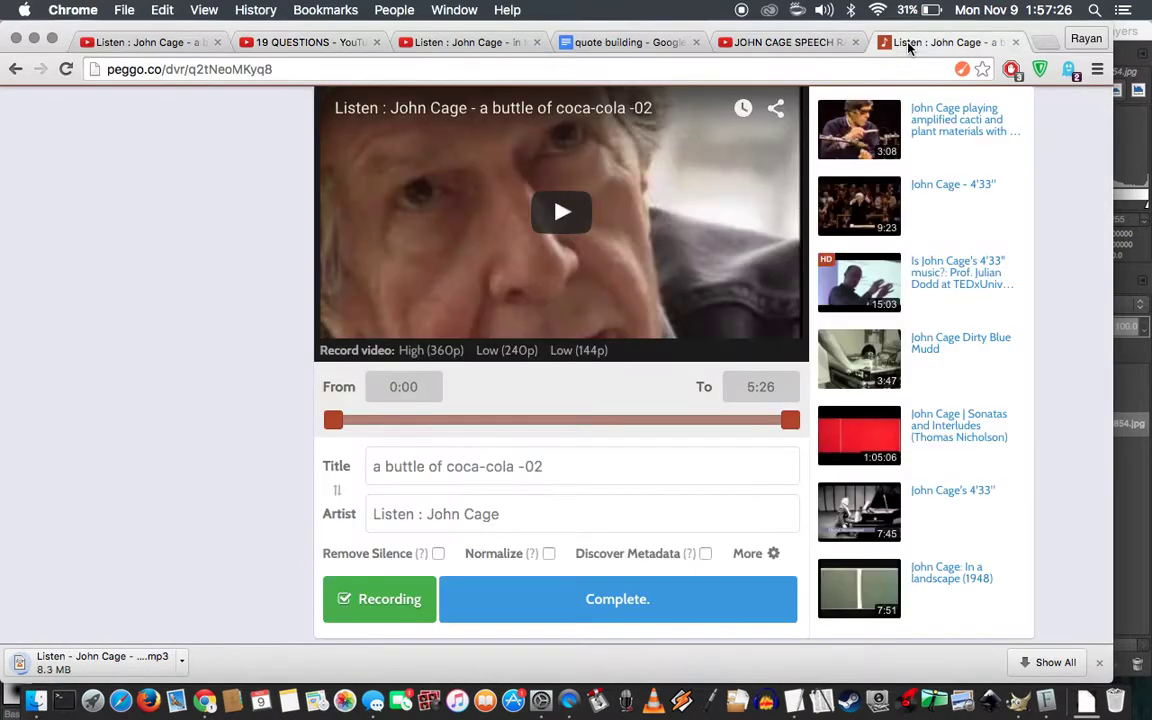
scroll(256, 408, up, 2)
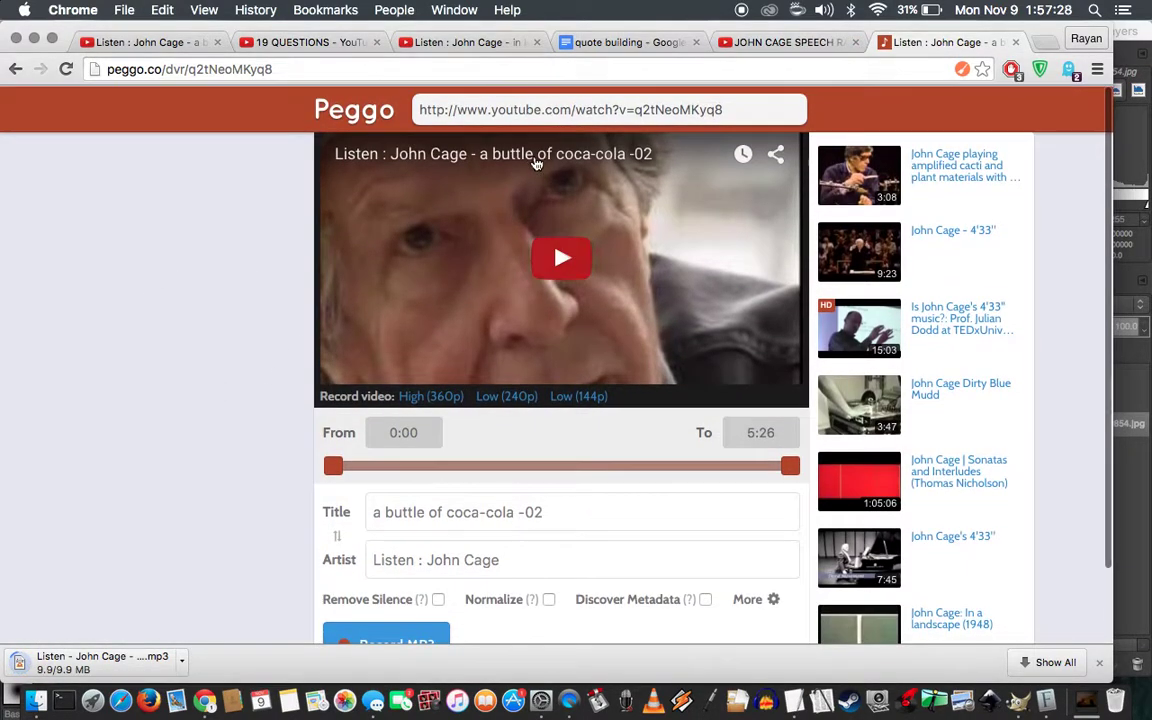
click(648, 112)
key(super+v)
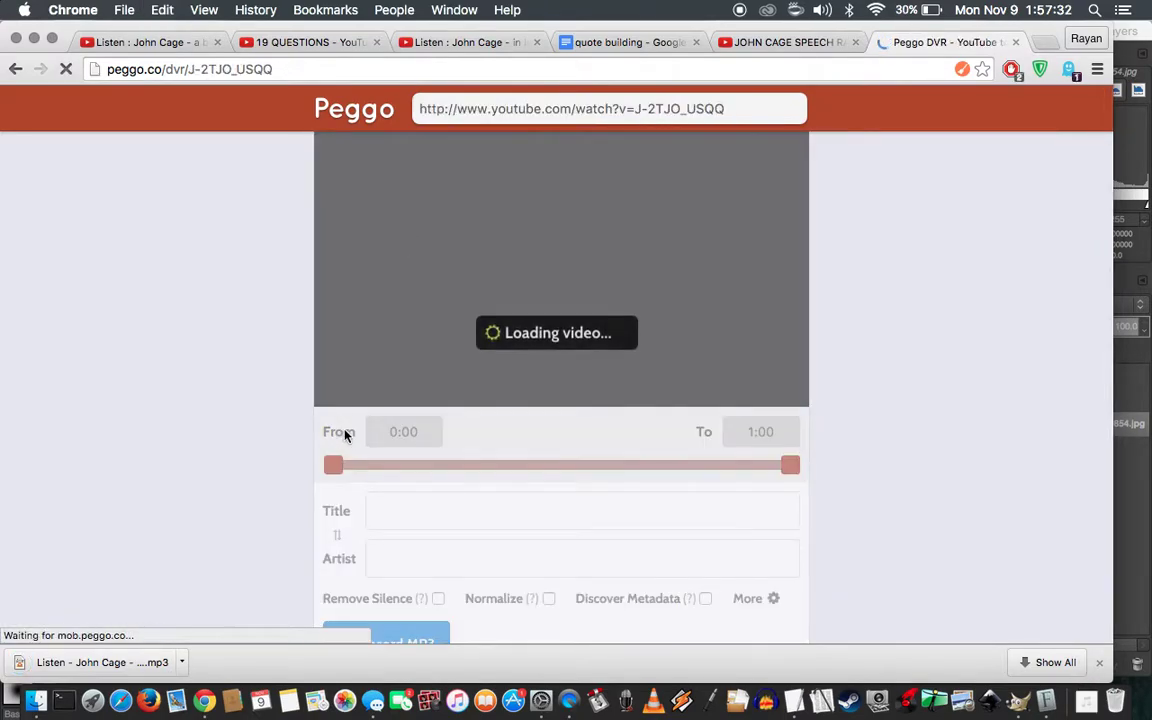
scroll(342, 429, down, 2)
click(397, 561)
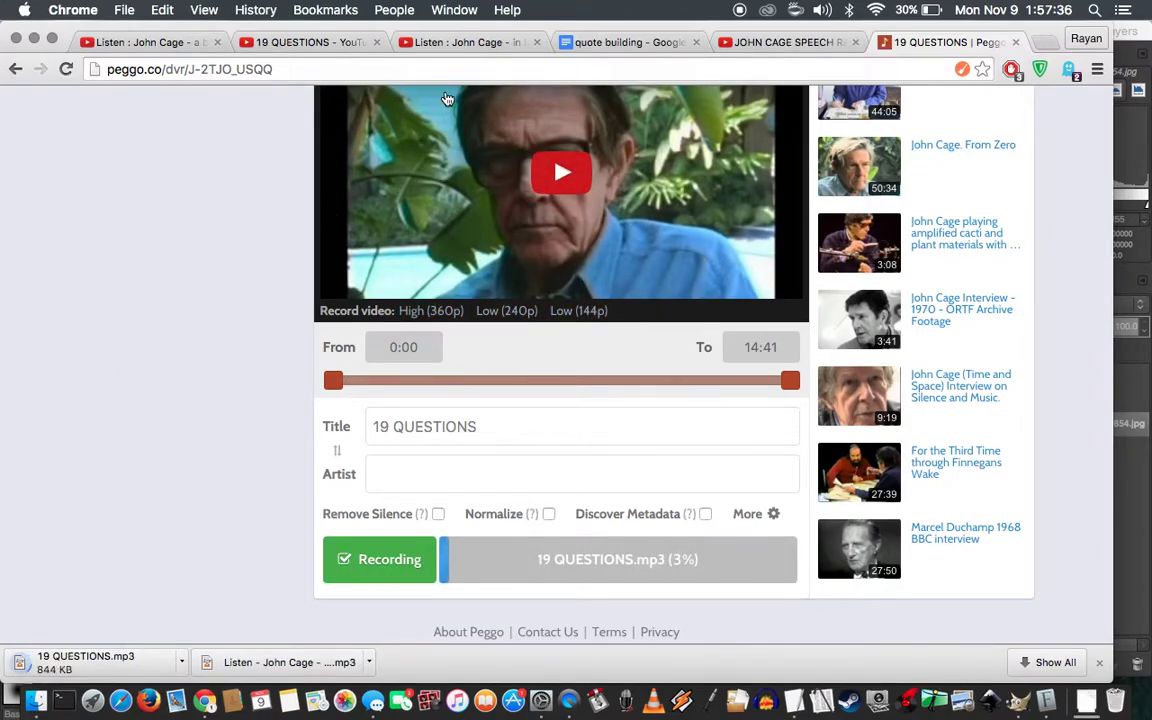
Load the address of the YouTube video "Listen : John Cage - in love with another sound -01" in Peggo and record it as an MP3
click(458, 43)
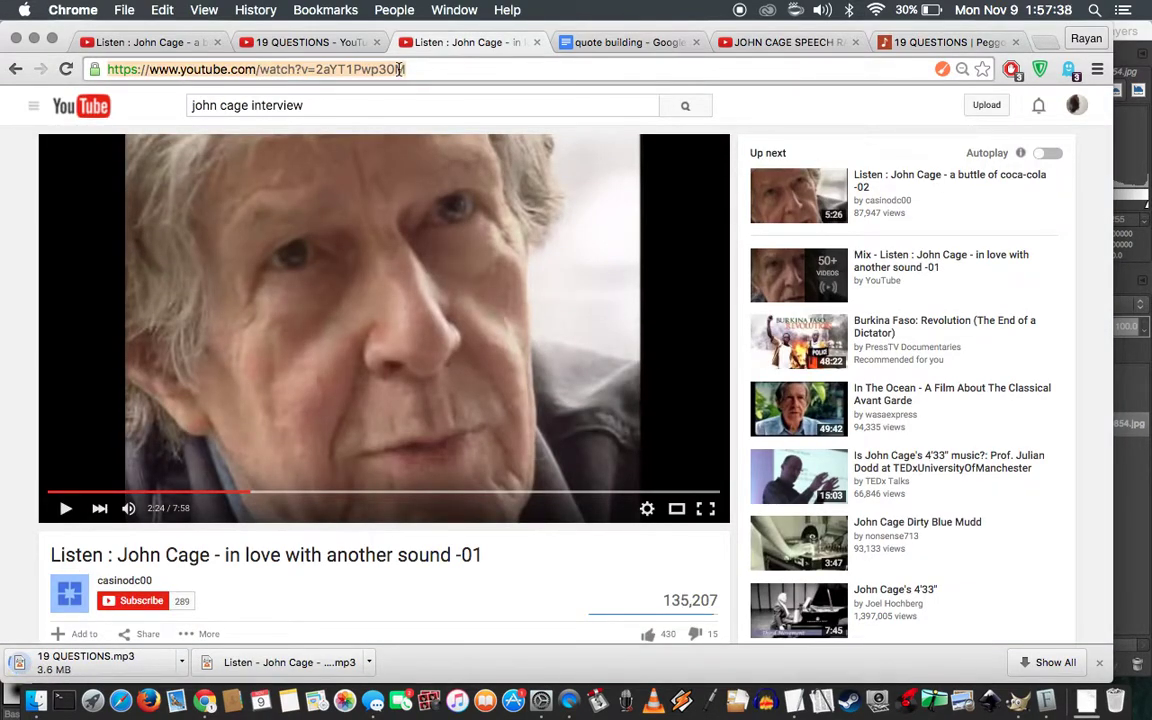
click(905, 42)
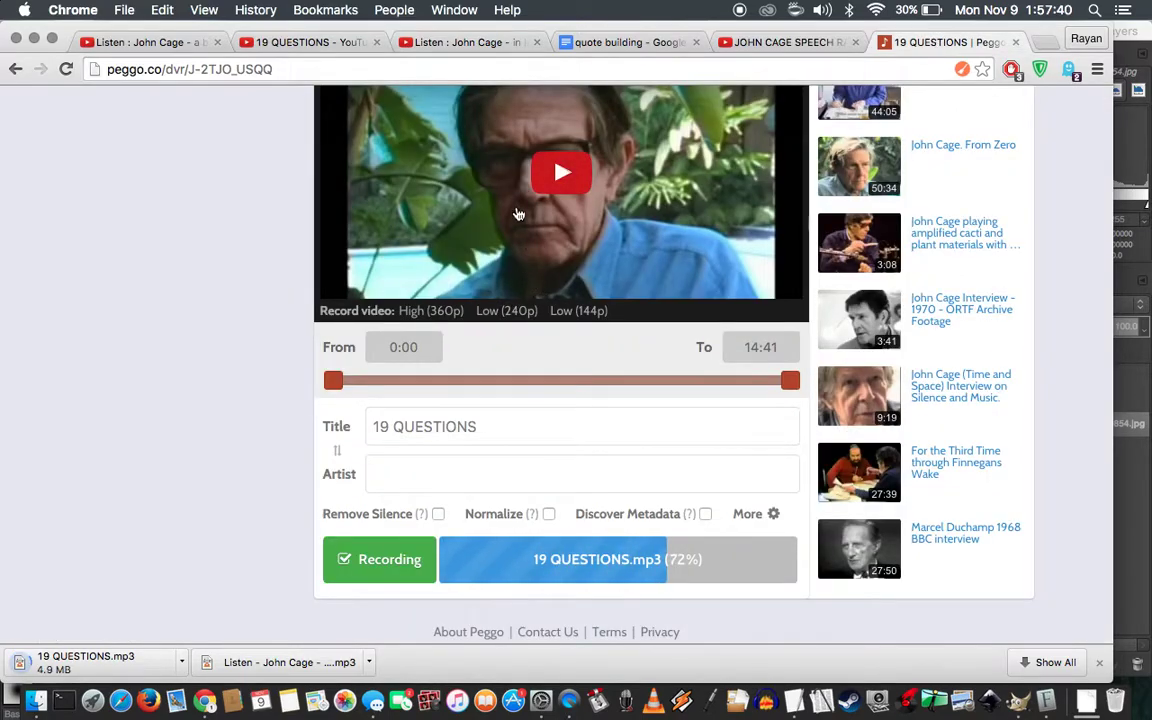
scroll(525, 195, up, 2)
scroll(525, 195, down, 3)
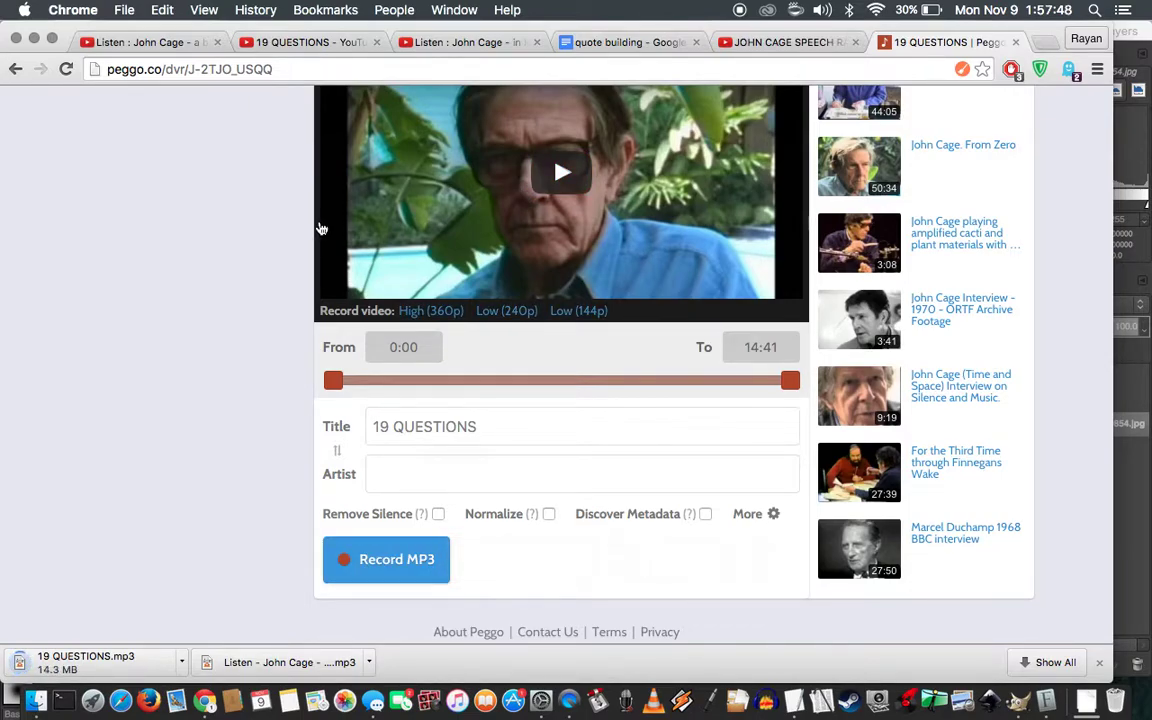
scroll(172, 311, up, 3)
click(601, 107)
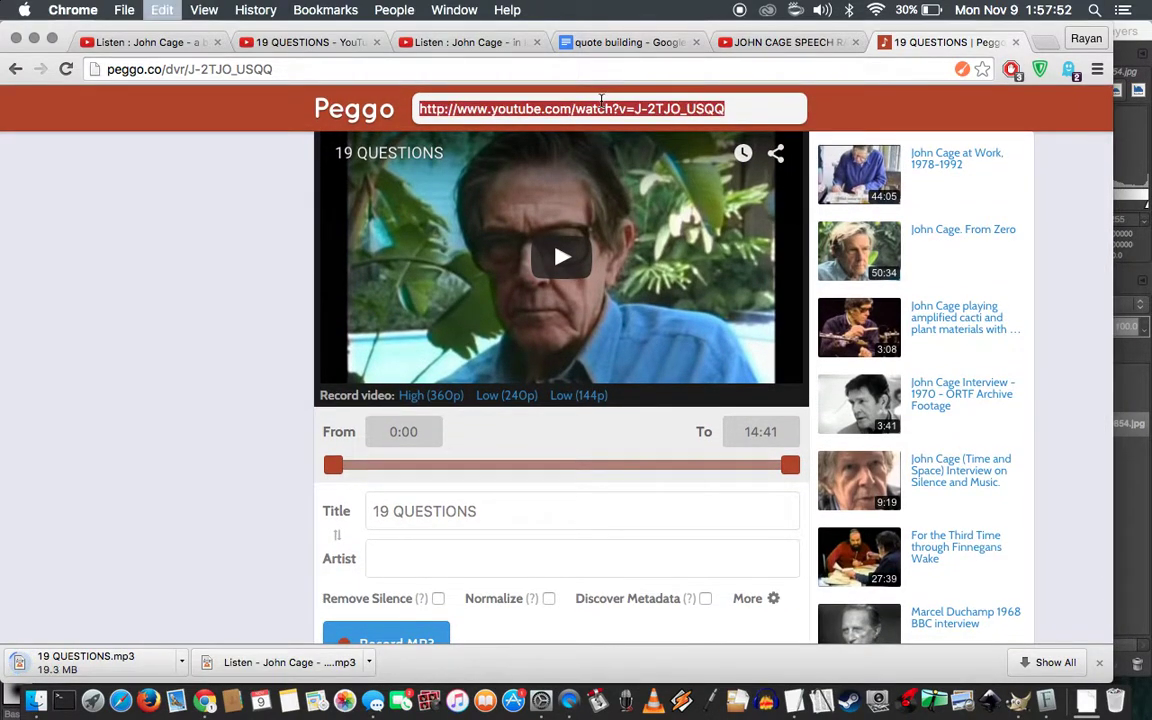
text(https://www.youtube.com/watch?v=2aYT1Pwp30M)
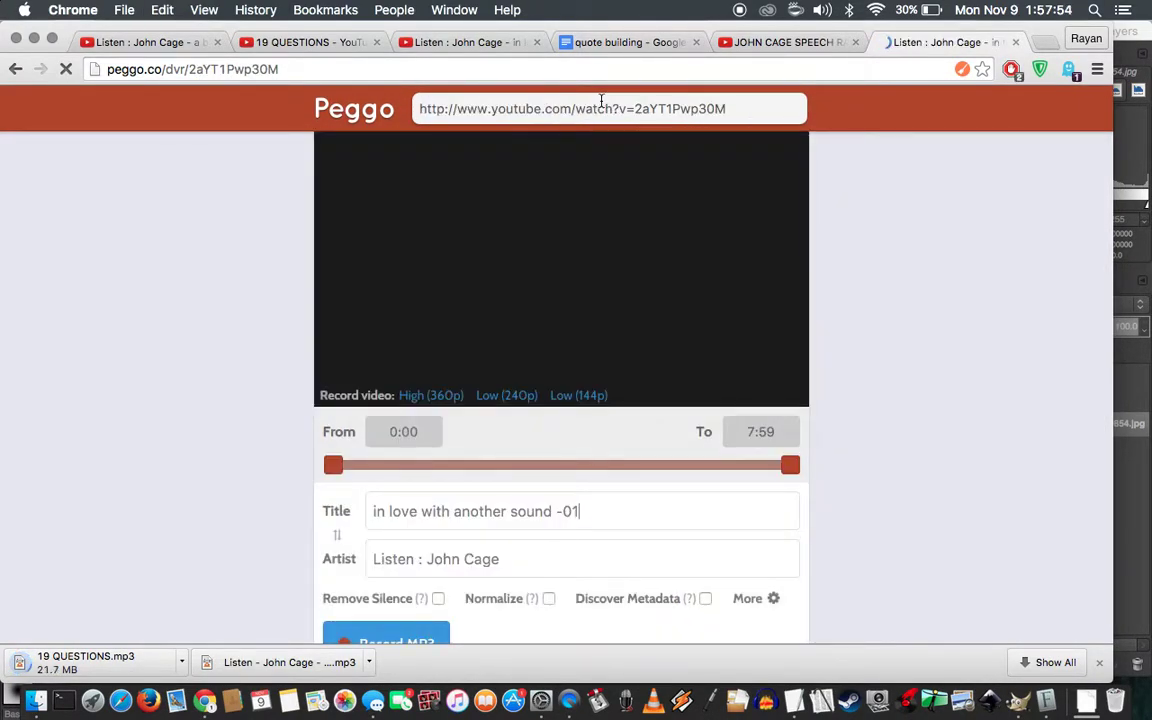
scroll(383, 500, down, 2)
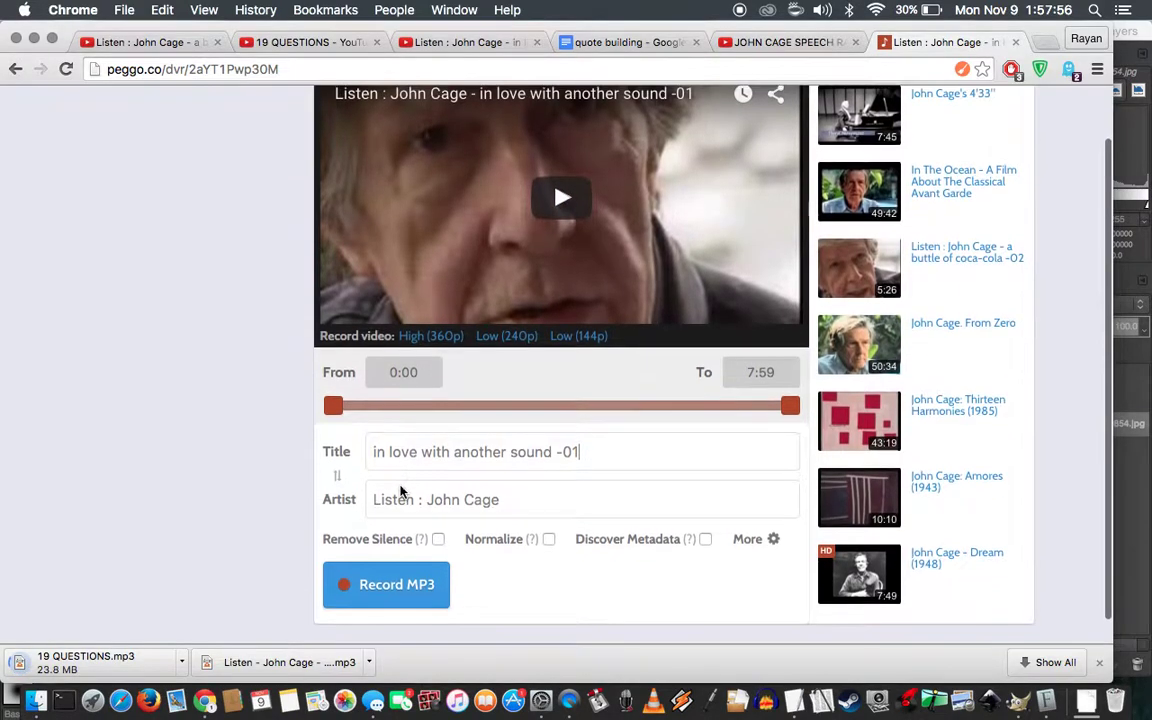
click(390, 577)
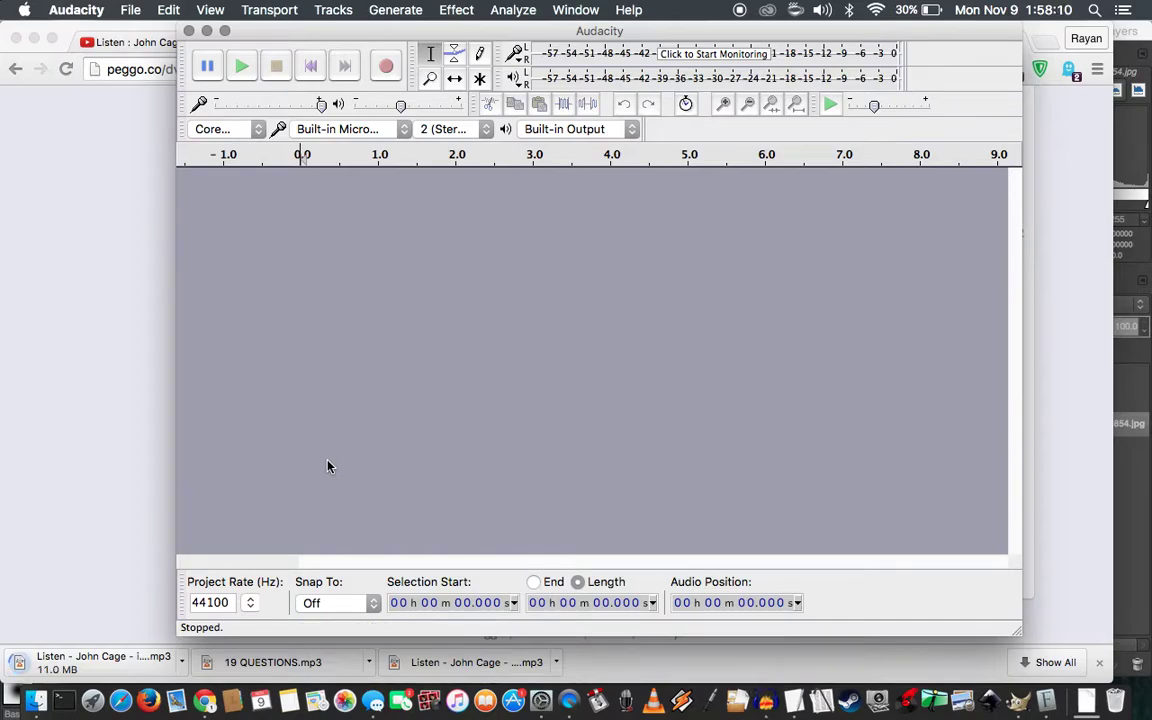
In Audacity, set both the recording device and the playback device to USB Audio CODEC
click(405, 129)
click(340, 140)
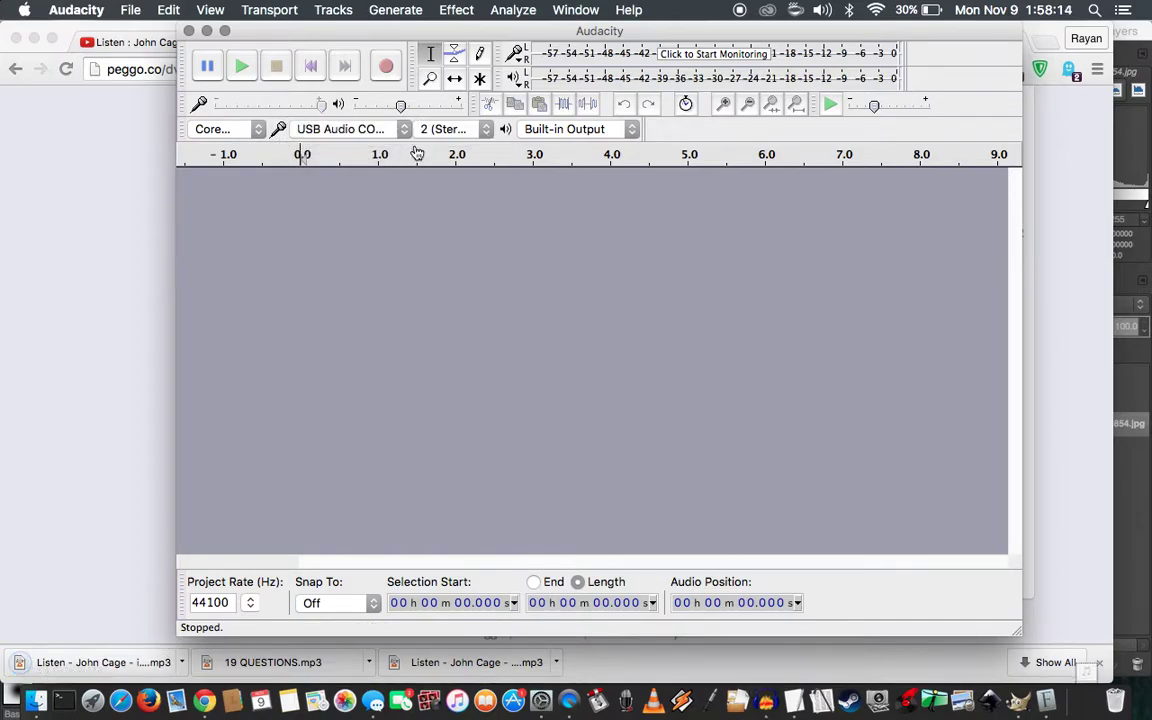
click(555, 127)
click(612, 140)
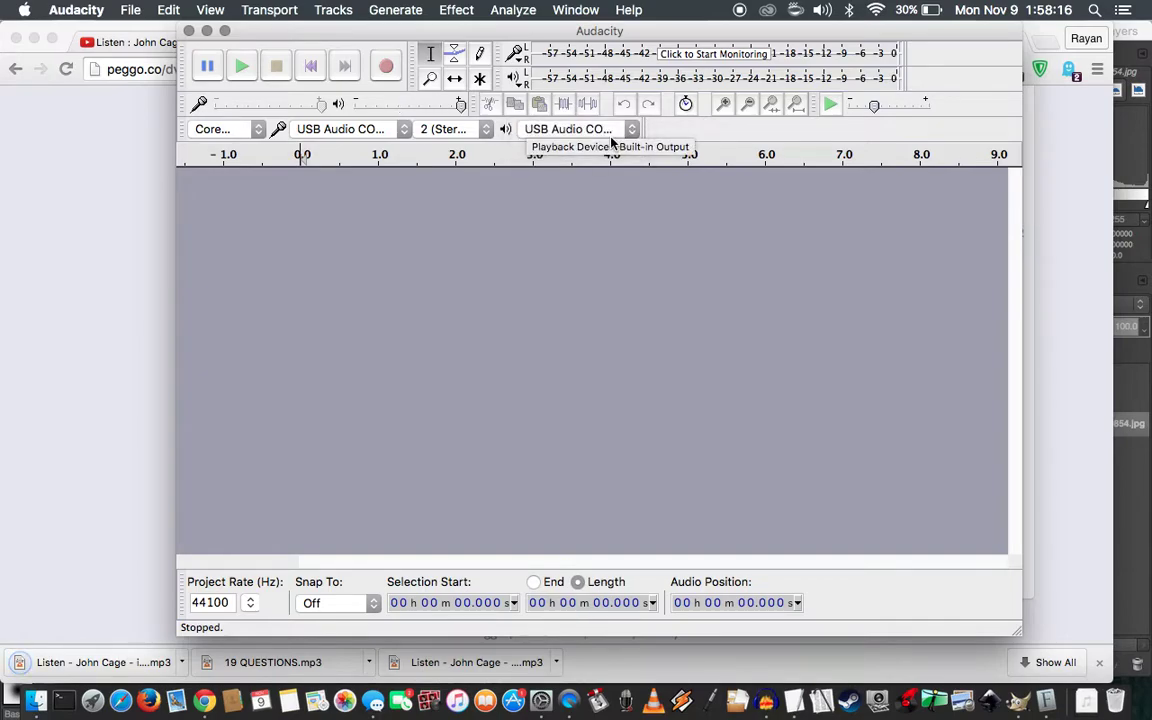
click(340, 128)
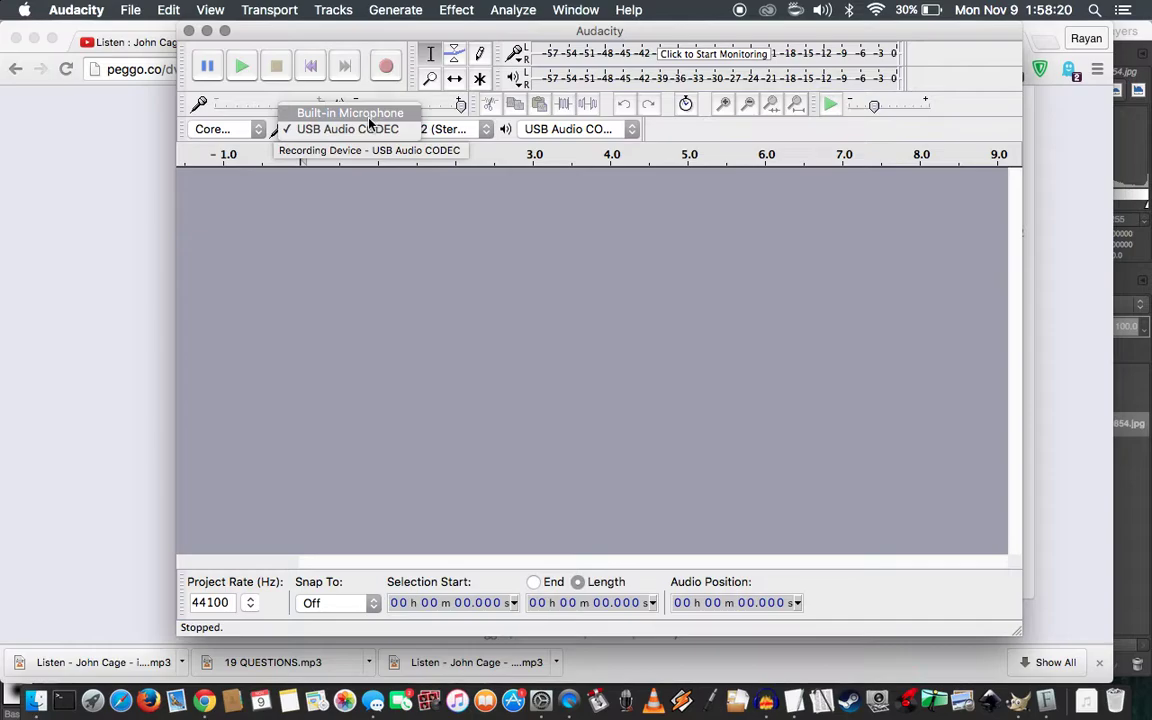
click(379, 134)
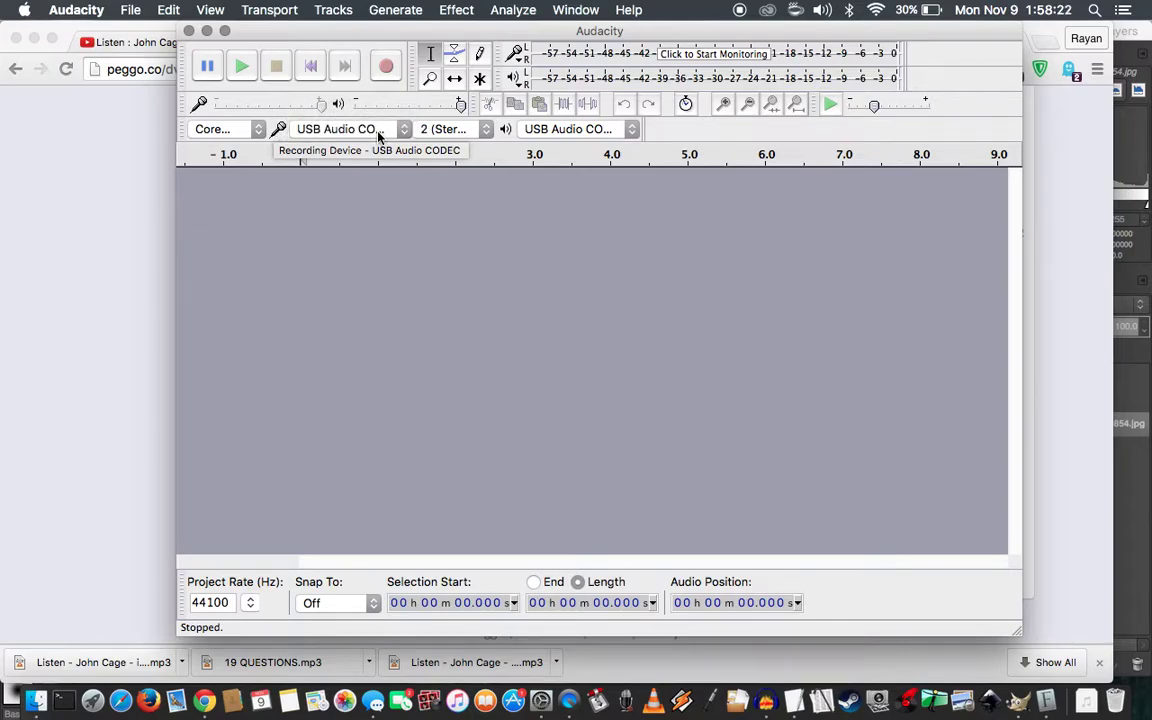
Show the downloaded "in love with another sound -01" MP3 in Finder and import it into the empty Audacity project
click(183, 662)
click(228, 636)
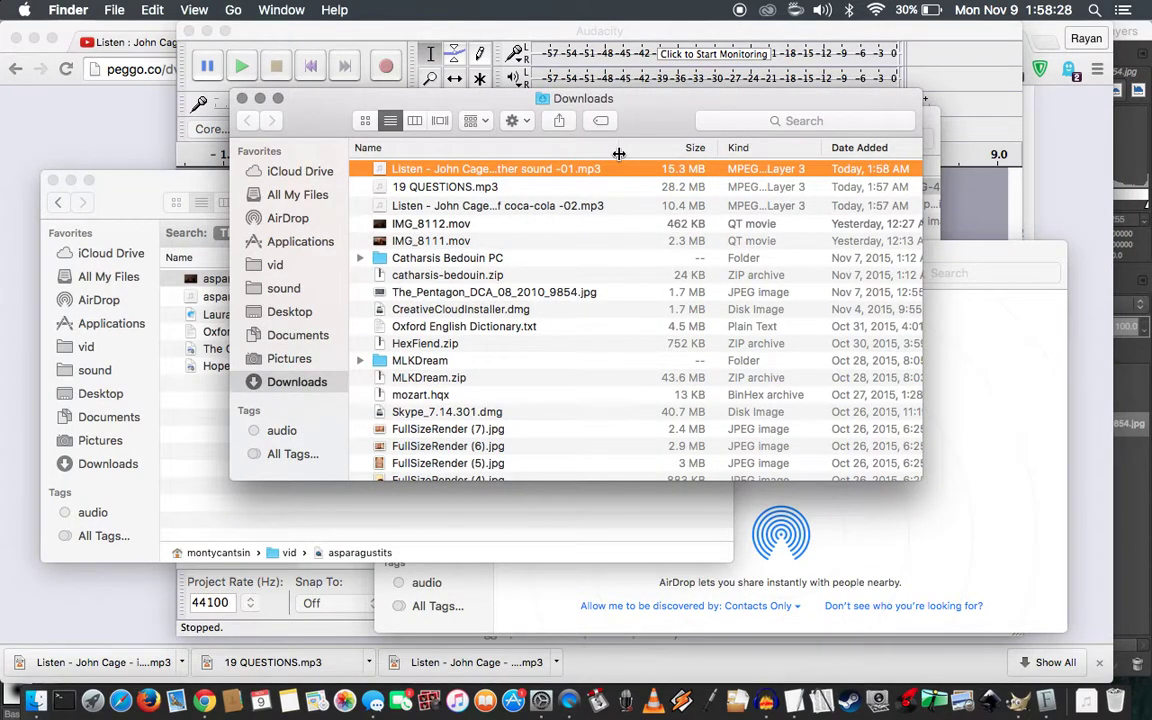
drag(612, 171, 597, 301)
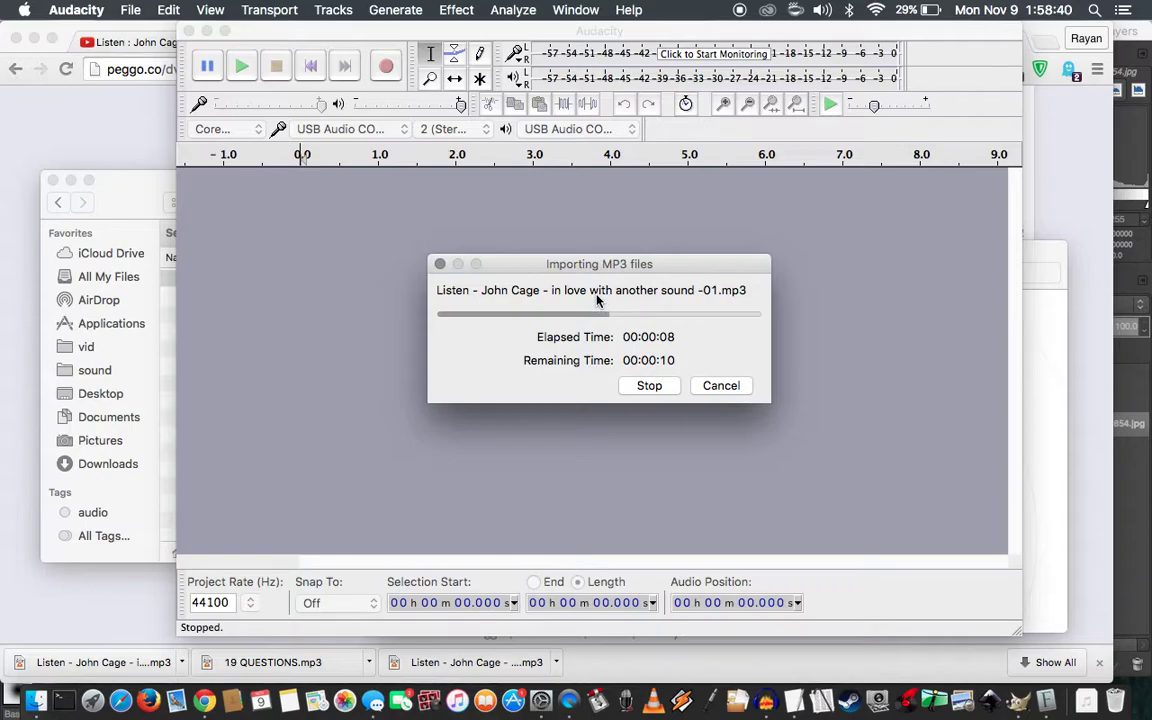
Quit the Messages application
right_click(370, 700)
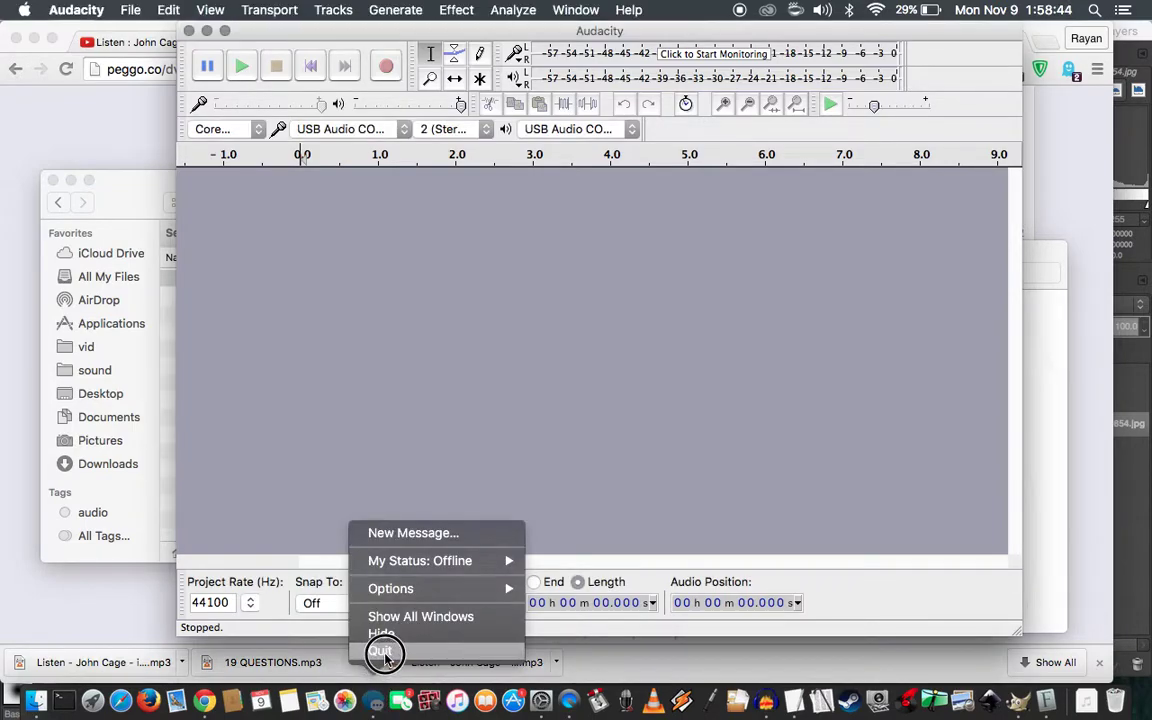
click(381, 649)
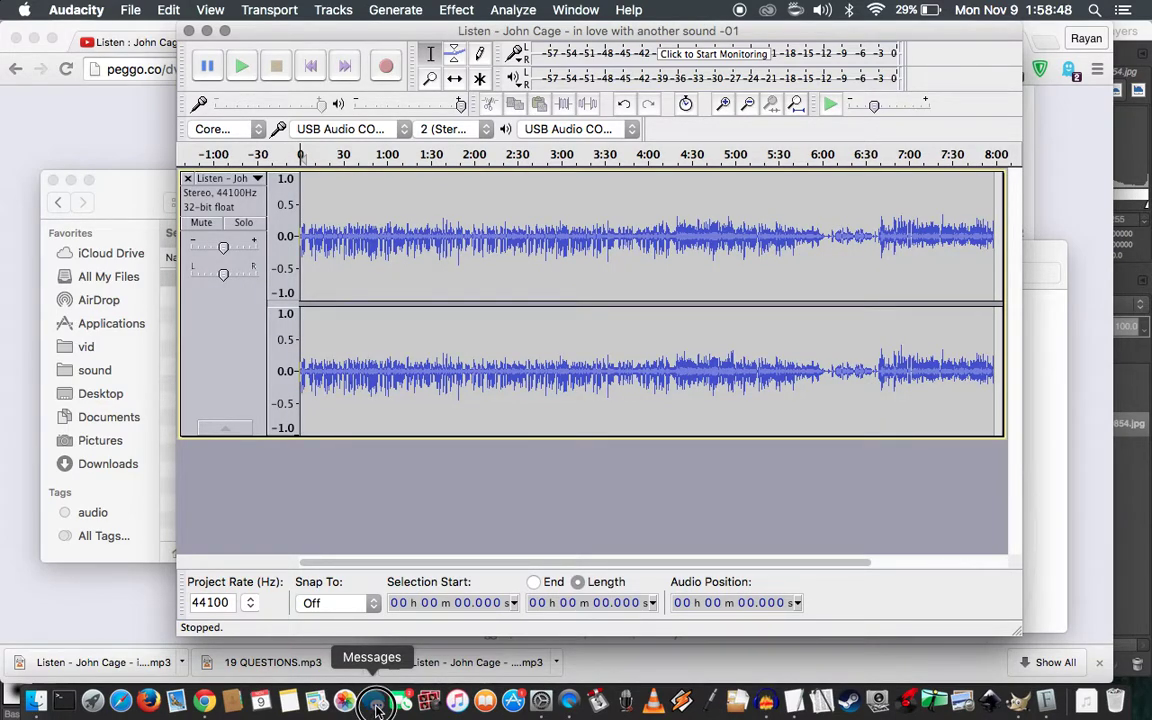
right_click(377, 707)
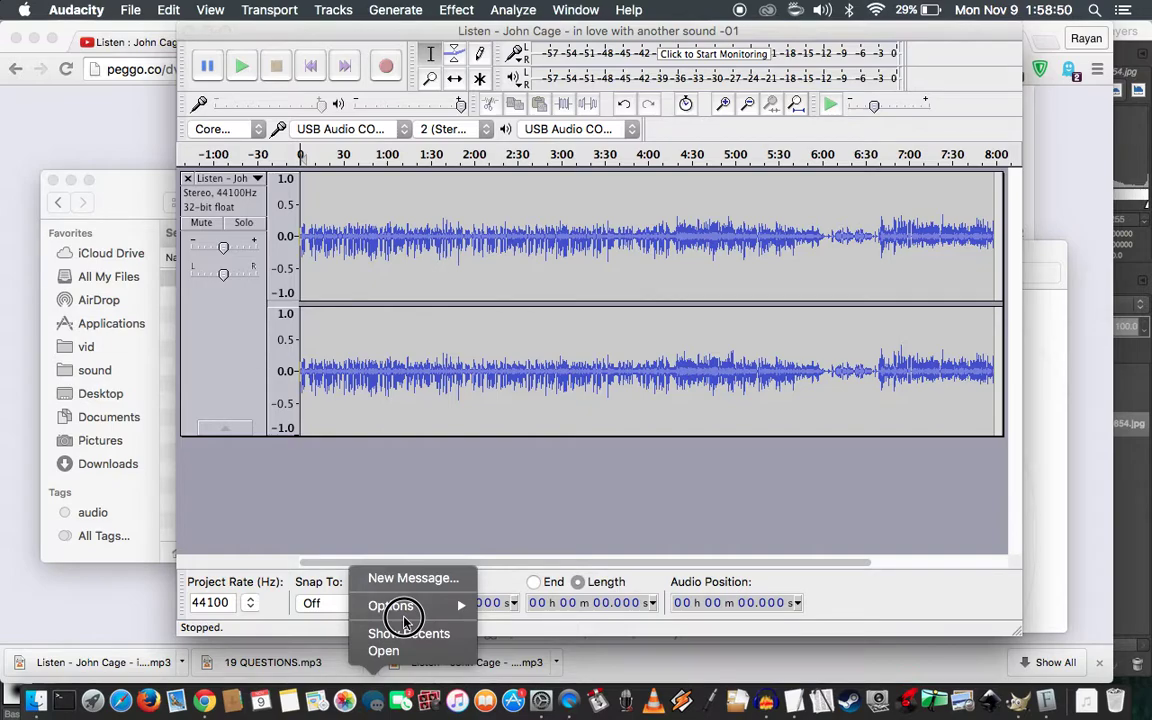
mouse_move(410, 600)
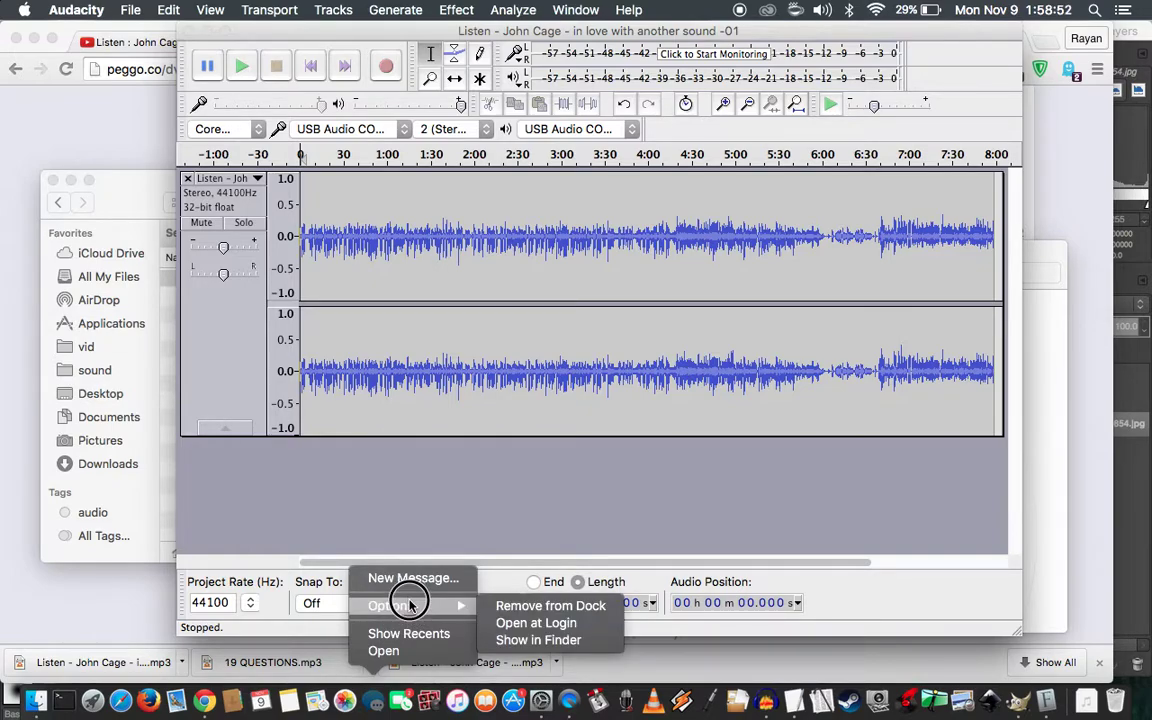
click(396, 505)
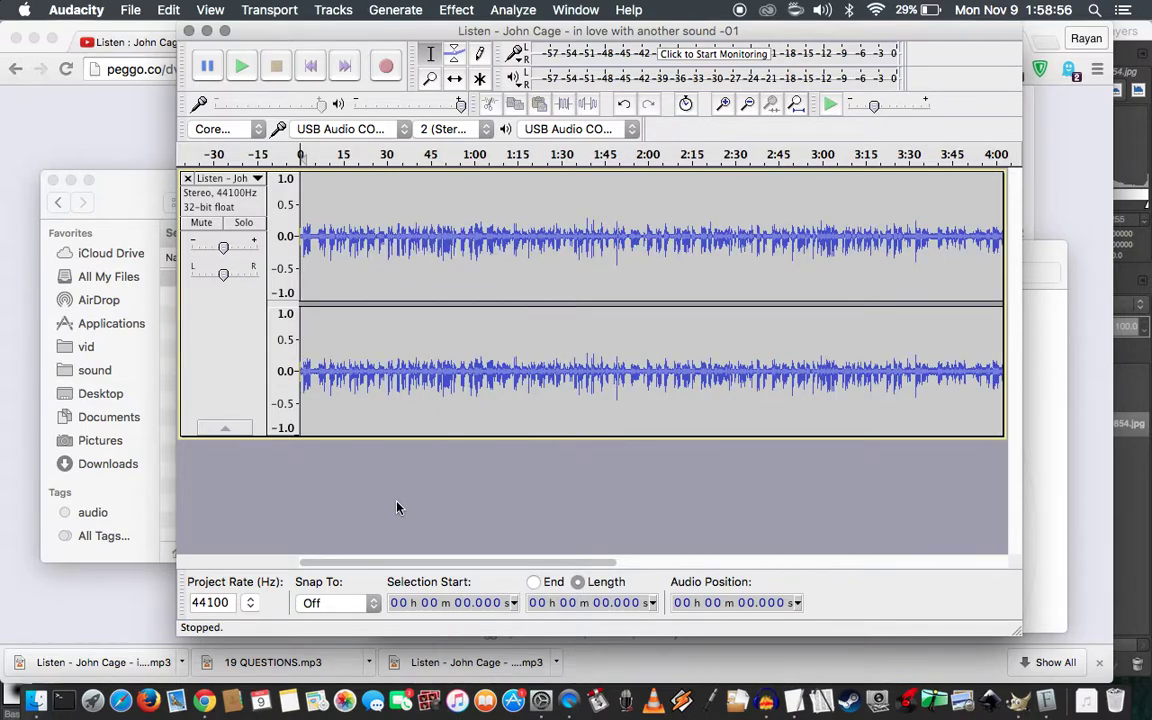
Play the opening seconds of the imported track to test the audio output
key(super+1)
key(super+1)
key(super+1)
key(space)
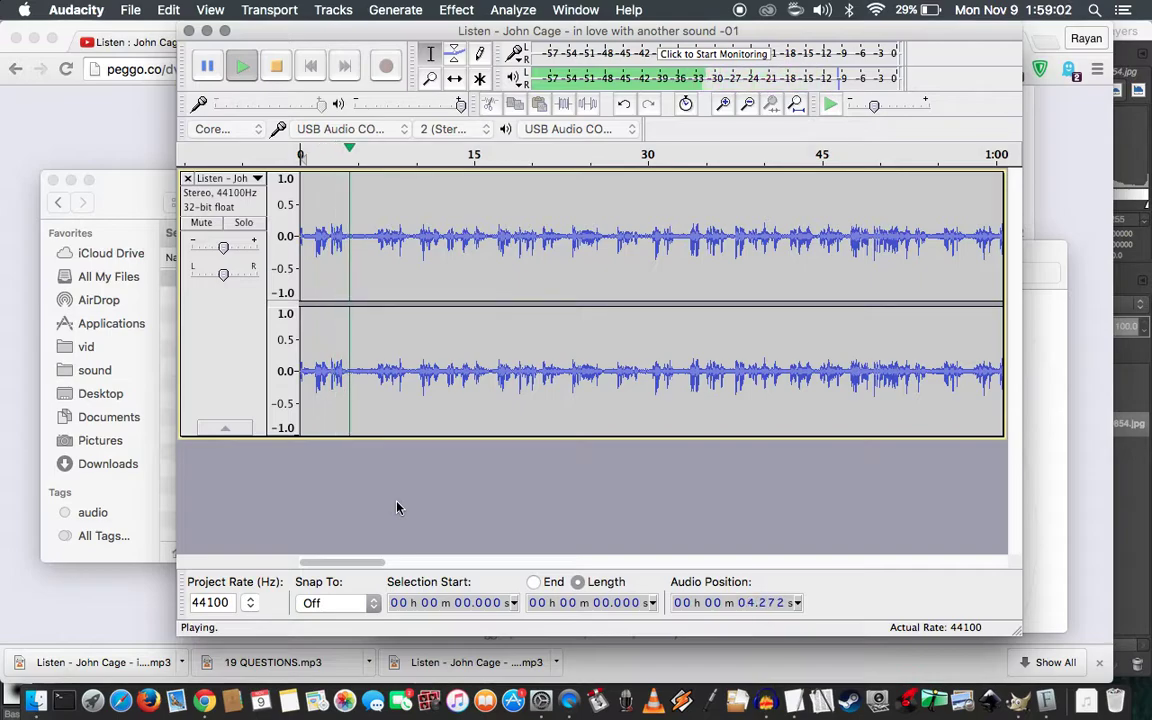
key(space)
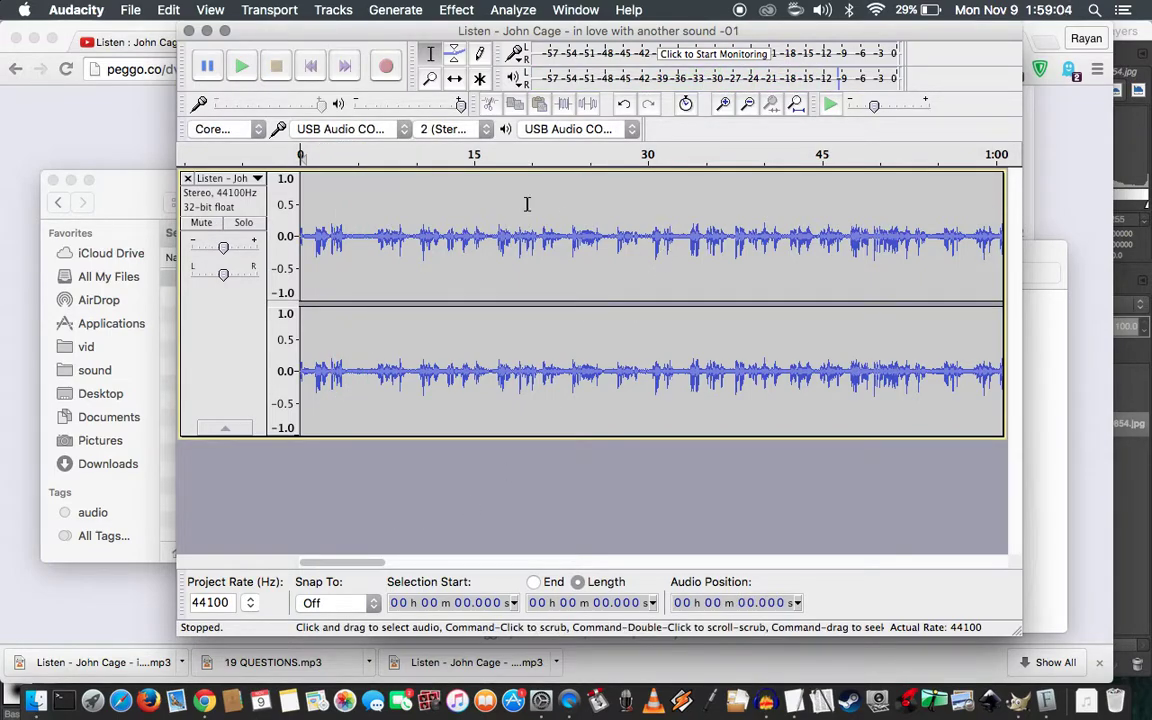
Set the recording device to Built-in Microphone and replay the opening seconds of the track
click(404, 129)
click(367, 114)
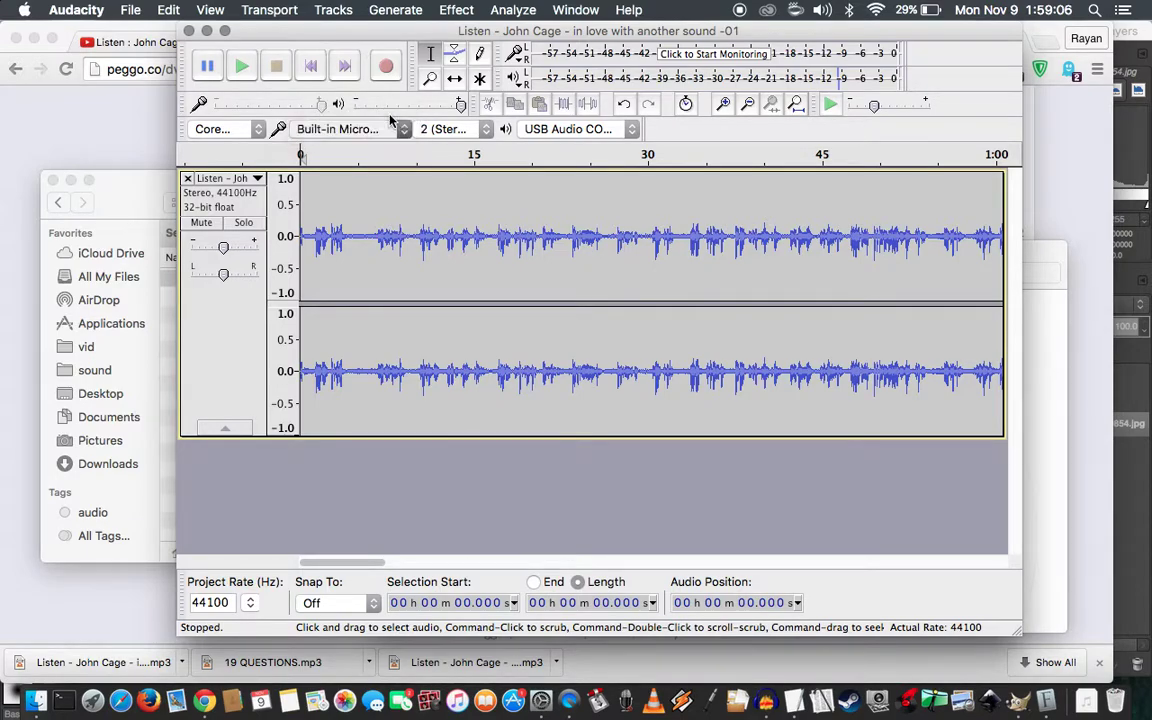
key(space)
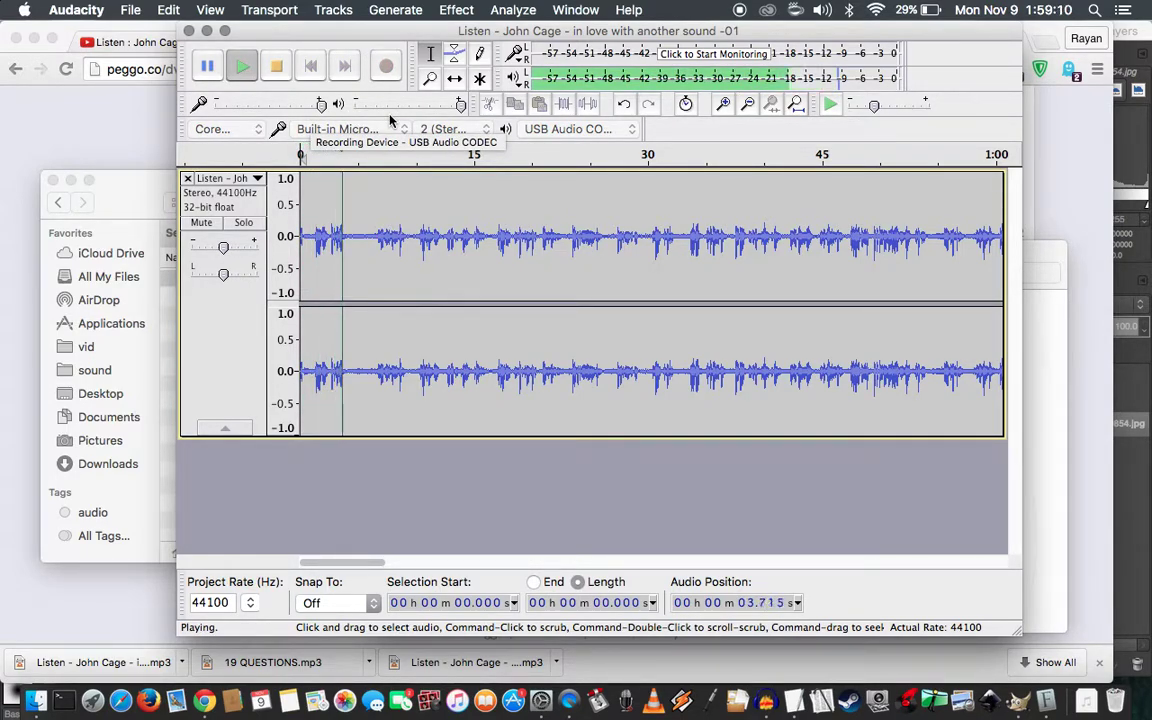
key(space)
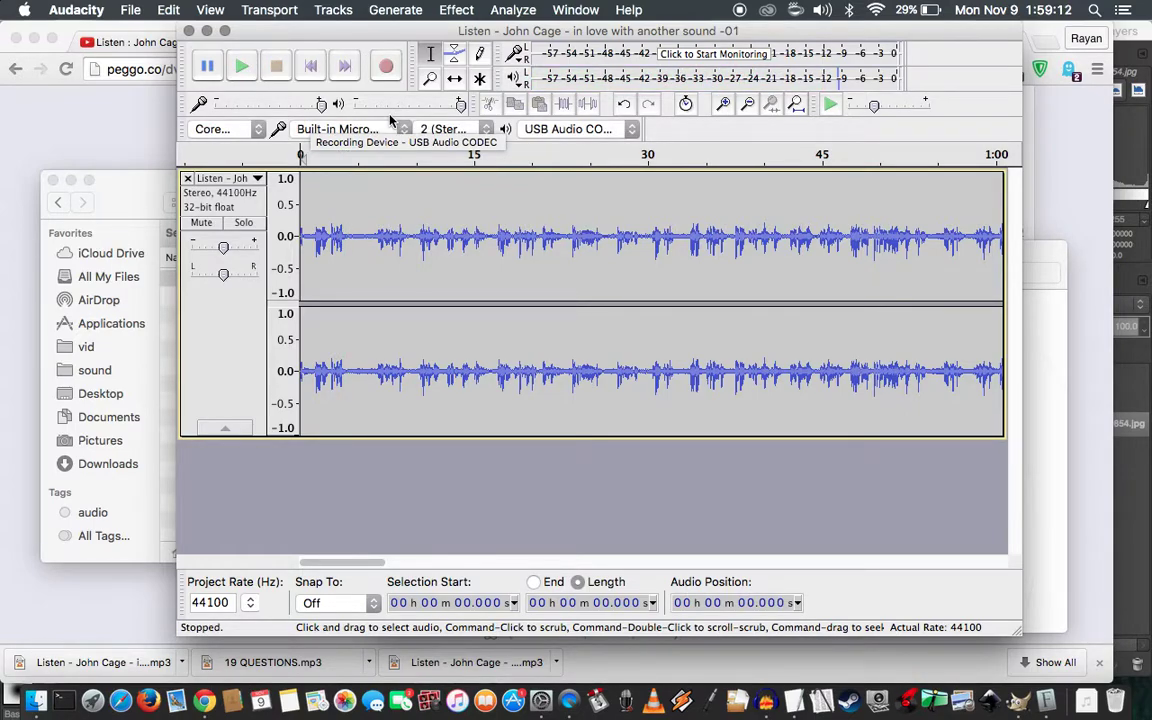
Listen to the first seconds of speech in the track against its waveform, replaying briefly from the start
key(super+1)
key(super+1)
key(super+1)
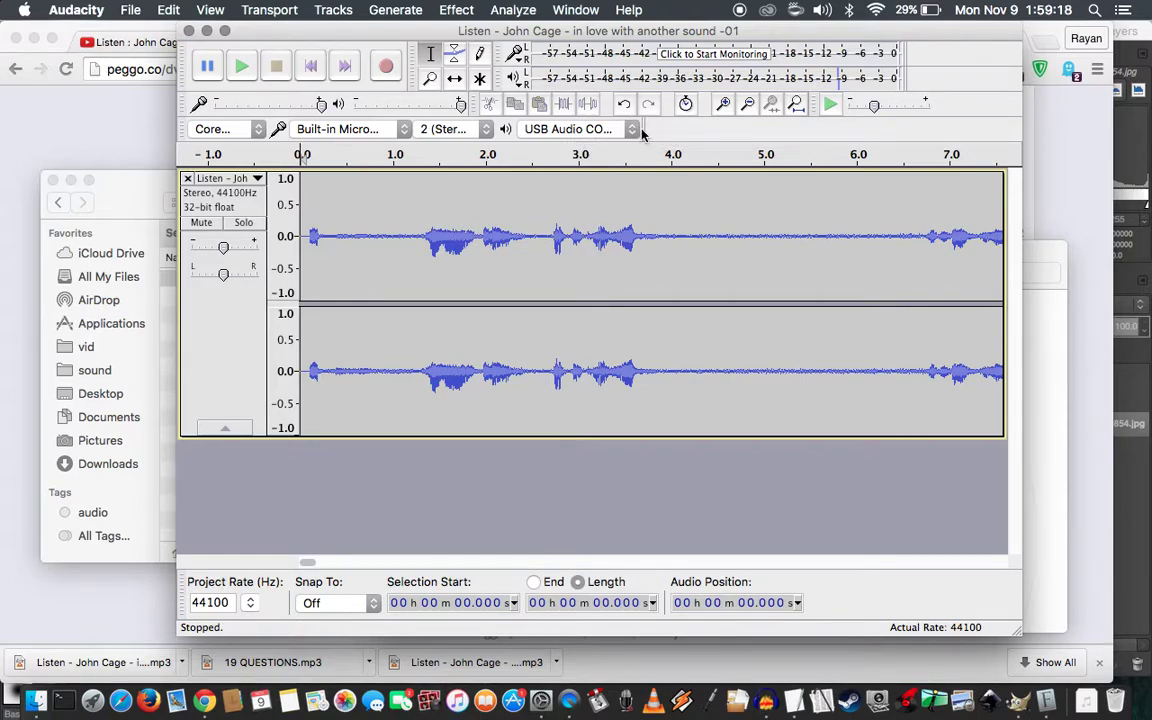
key(space)
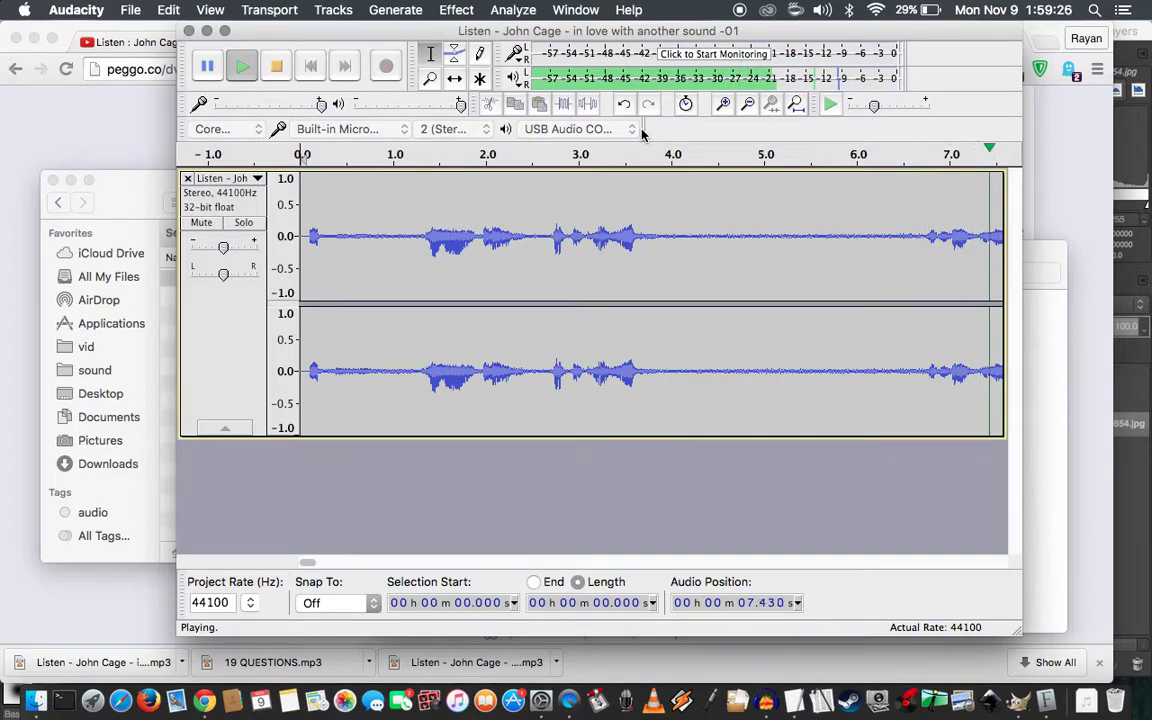
key(space)
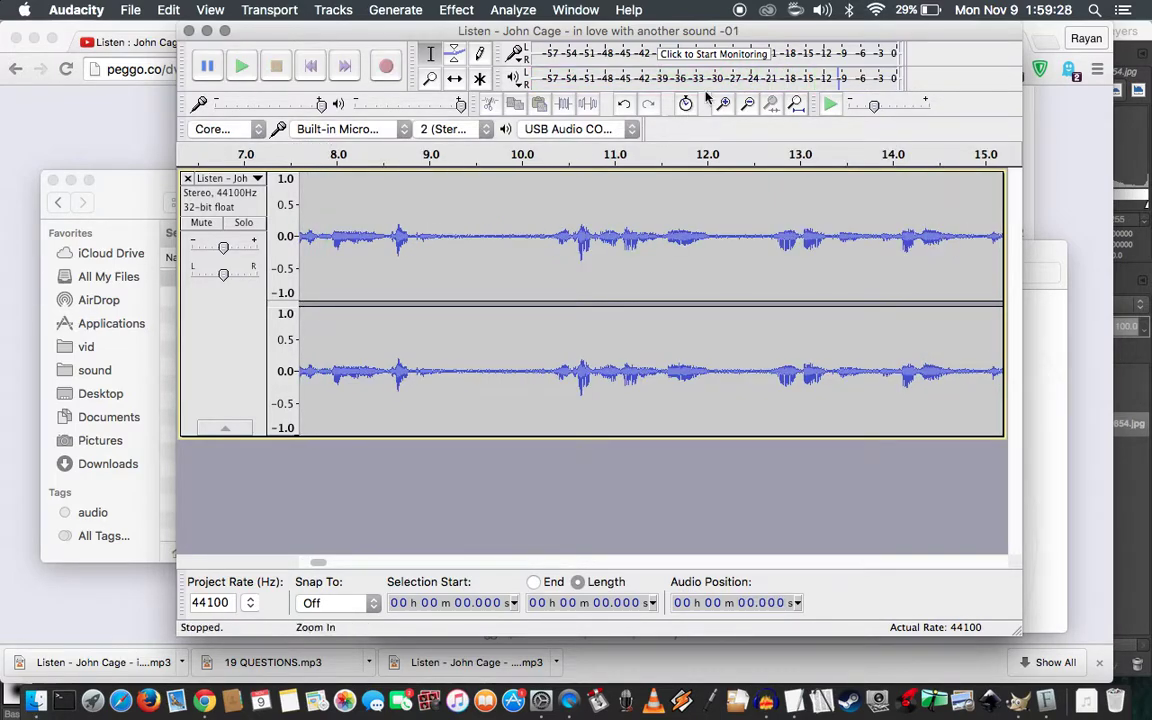
click(315, 66)
key(space)
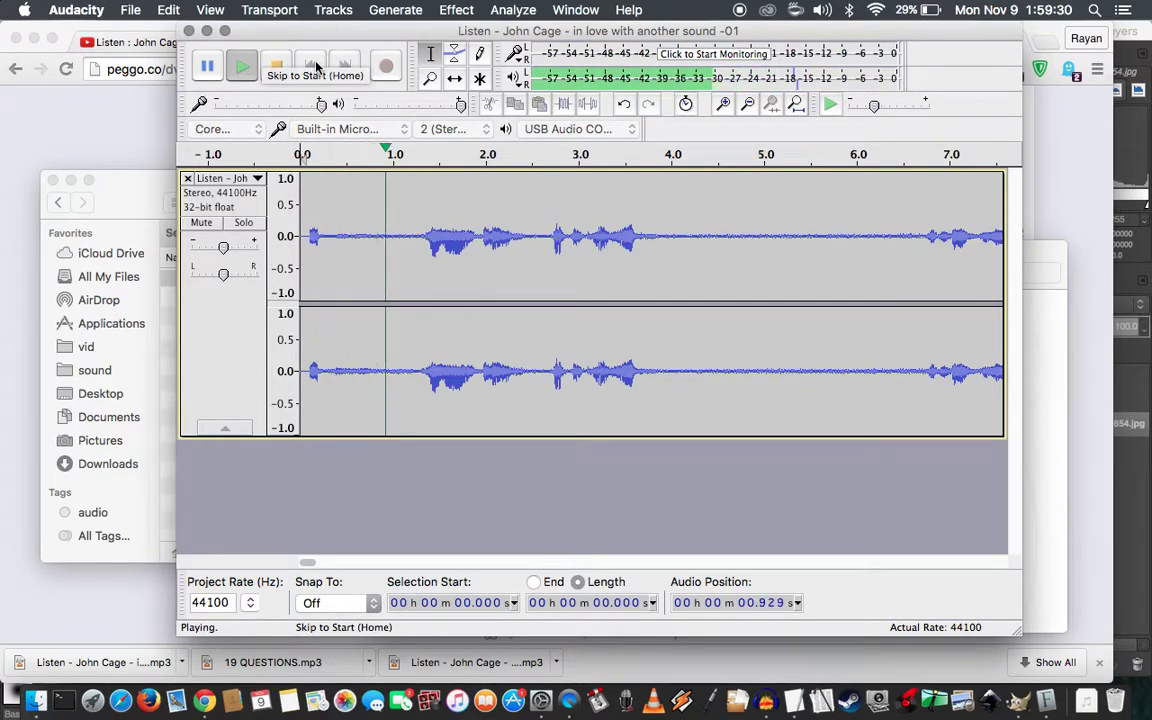
key(space)
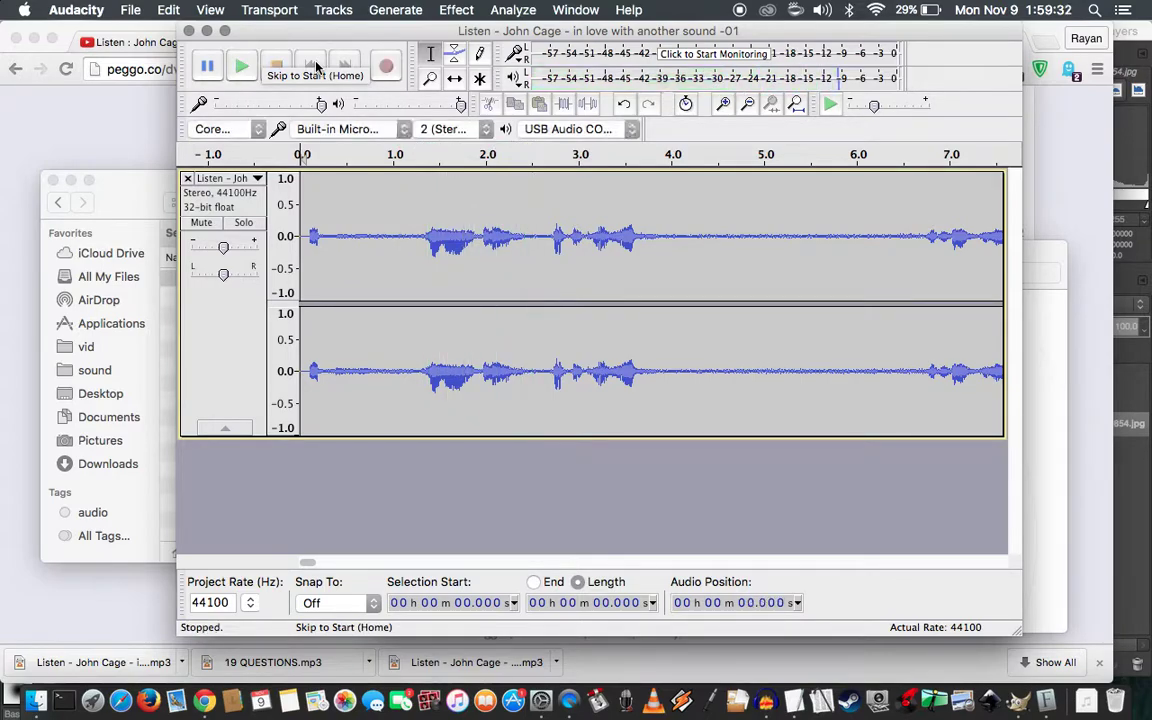
key(super+1)
key(super+1)
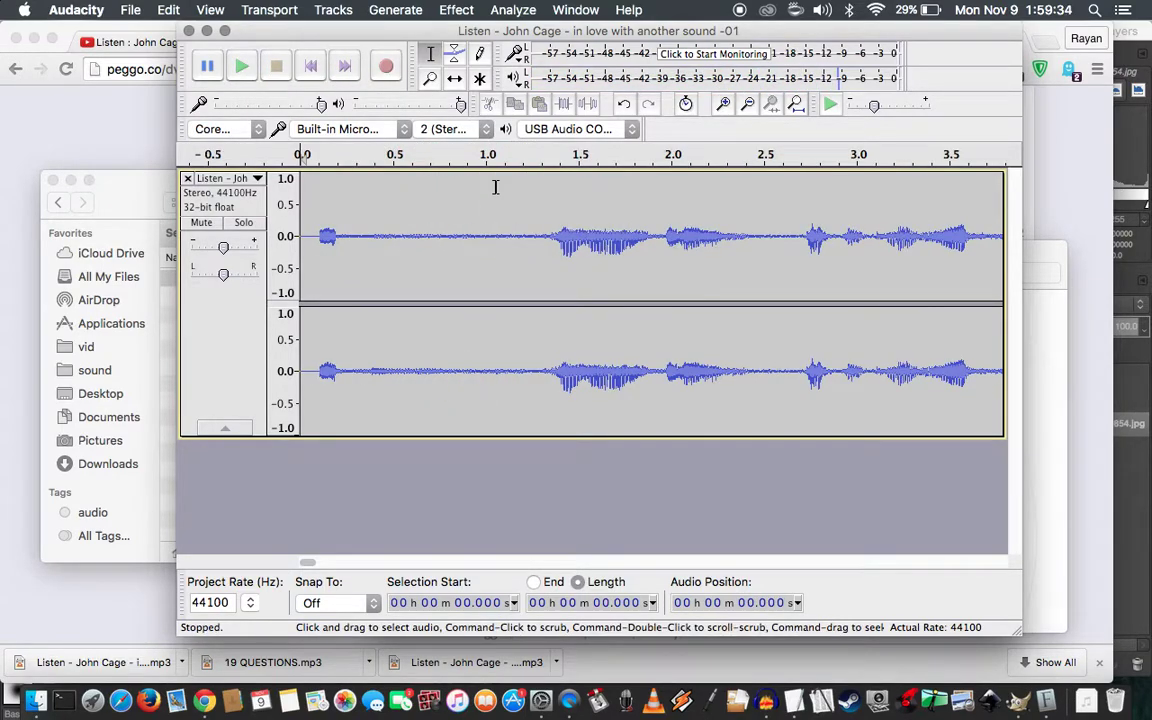
Play the track from the start and around 2.24 s, extending the selection to about 2.65 s to locate the pause between words
key(space)
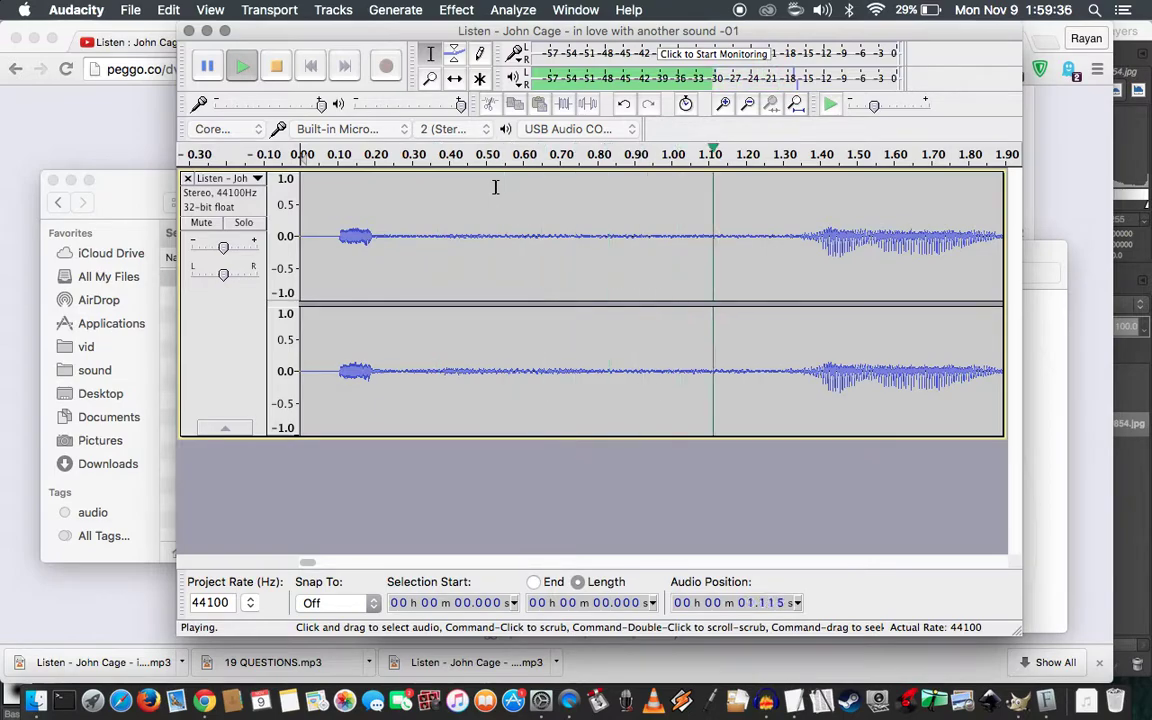
key(space)
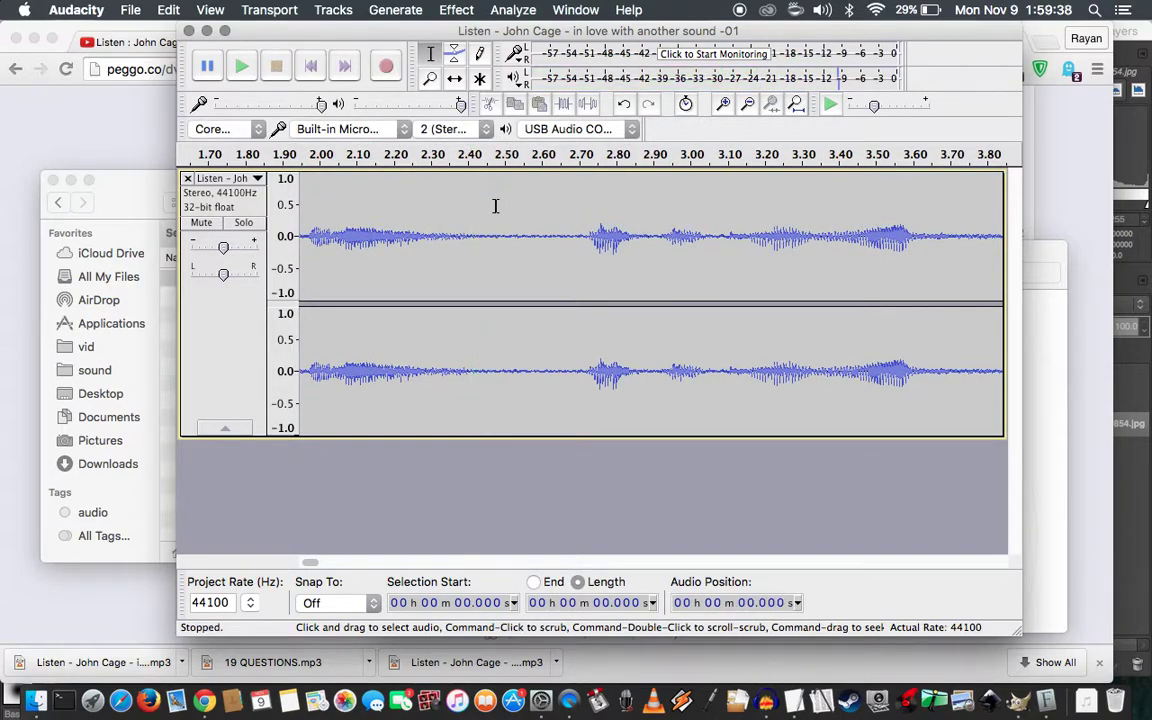
click(408, 240)
key(space)
key(space)
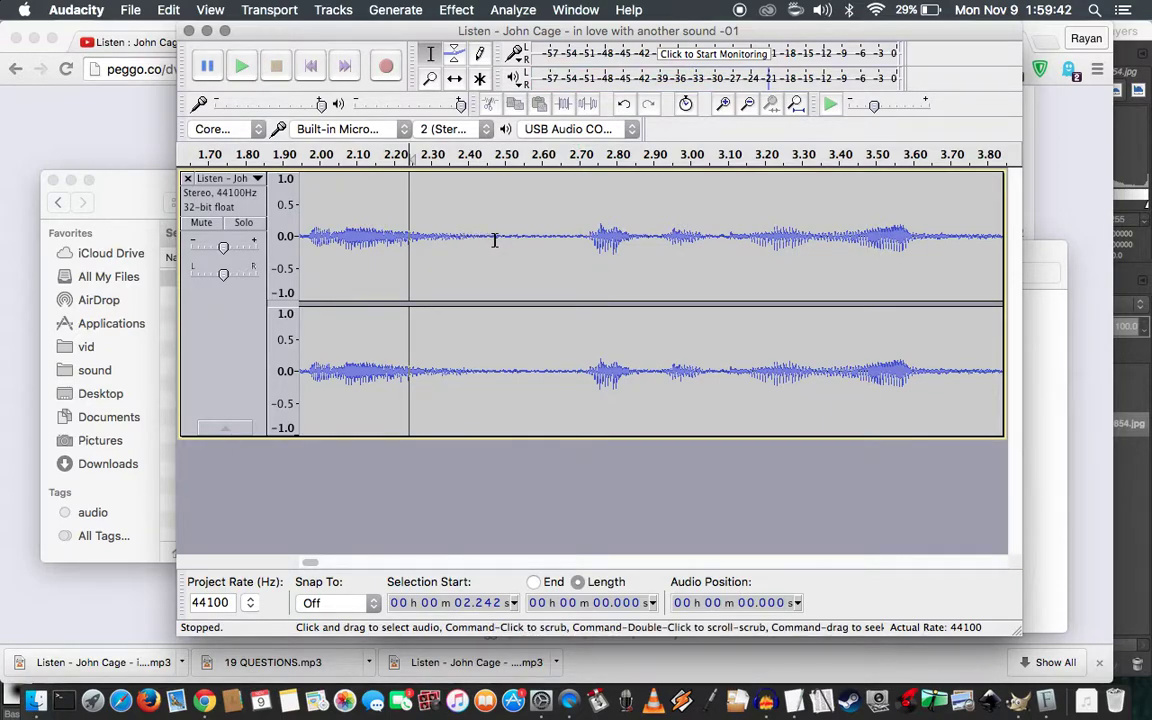
shift+click(494, 240)
key(space)
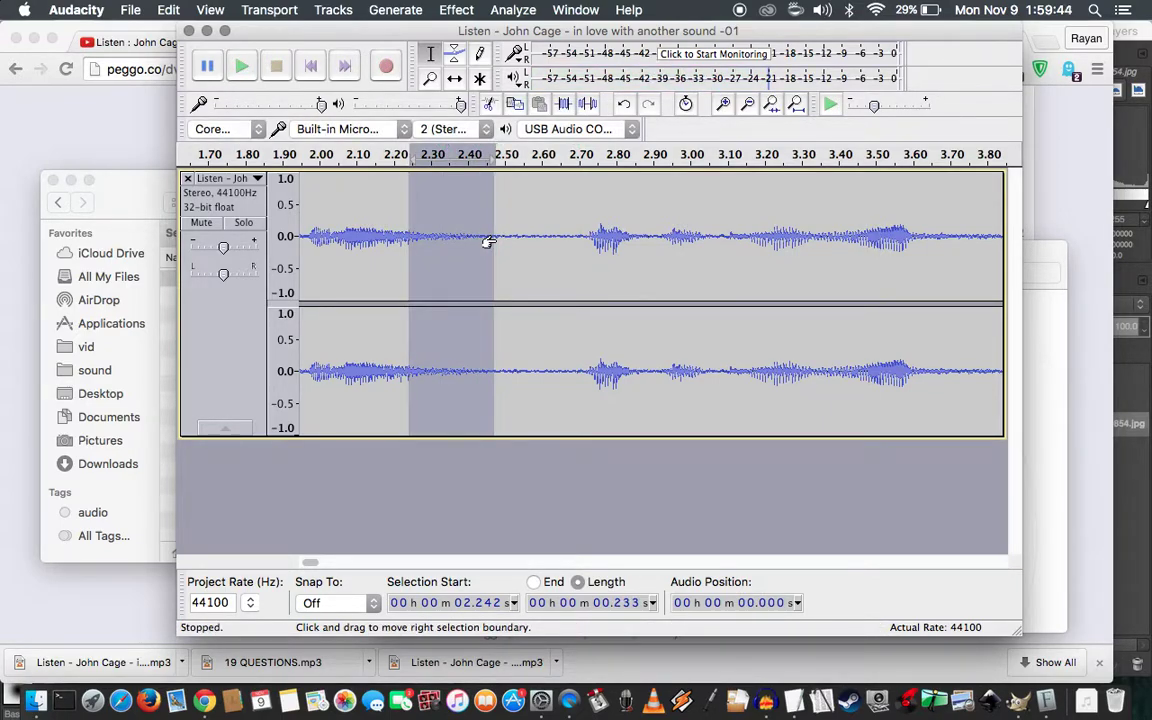
shift+click(556, 244)
key(space)
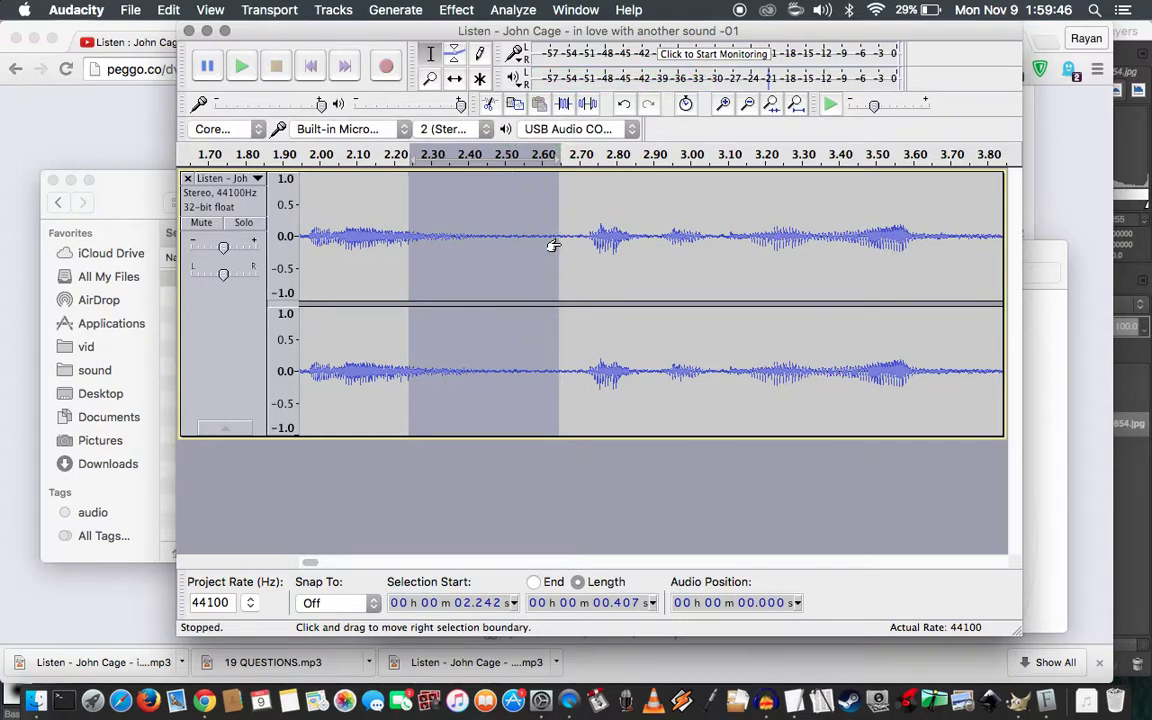
Listen to the speech following the pause, playing twice from about 2.53 s
click(515, 245)
key(space)
key(space)
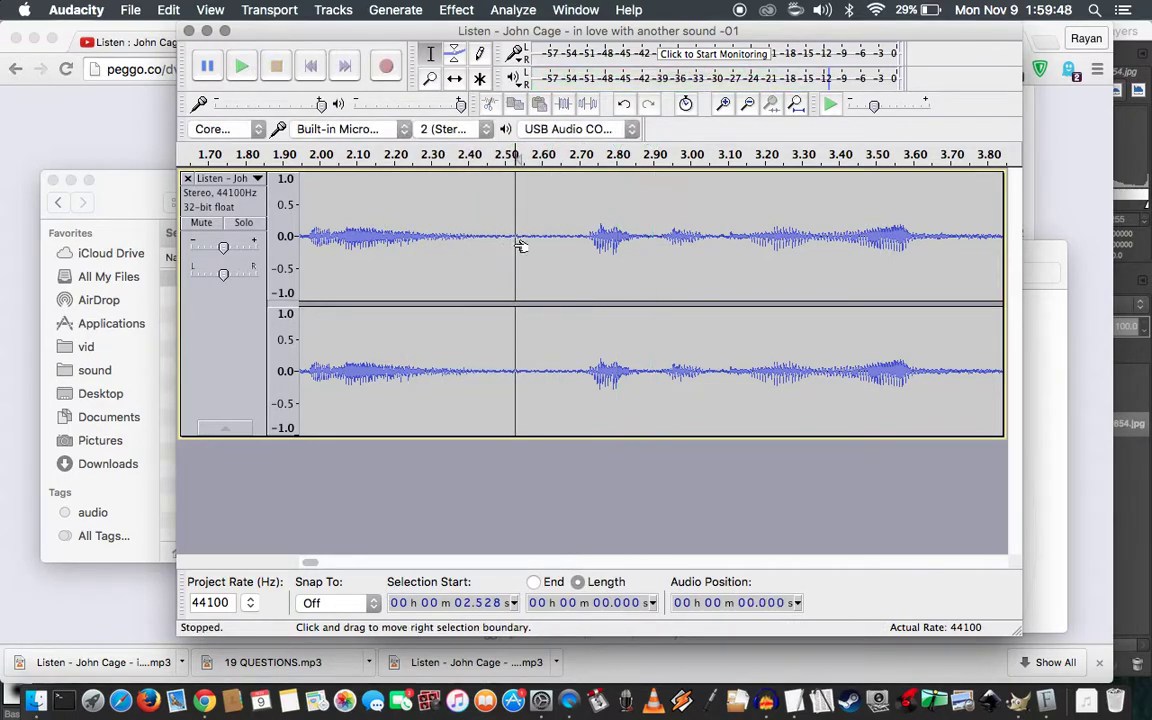
key(space)
key(space)
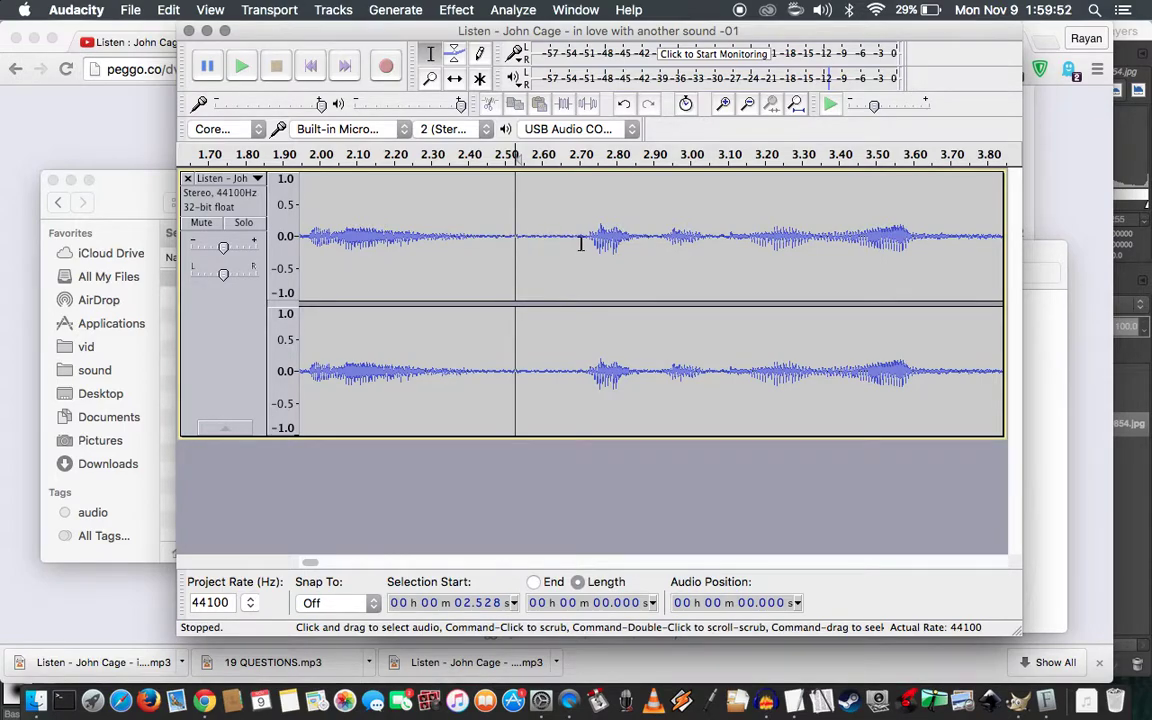
Select the pause before the phrase at about 2.74 s and fine-tune the selection's start to about 2.39 s using looped playback
drag(590, 240, 469, 247)
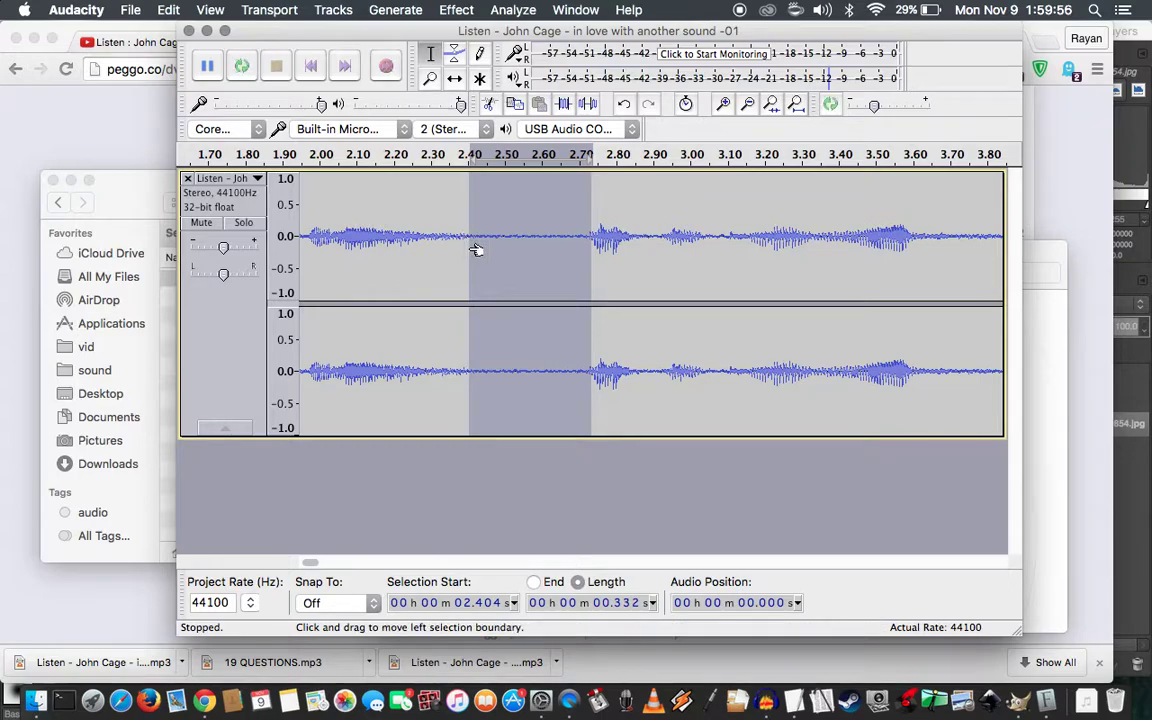
key(shift+space)
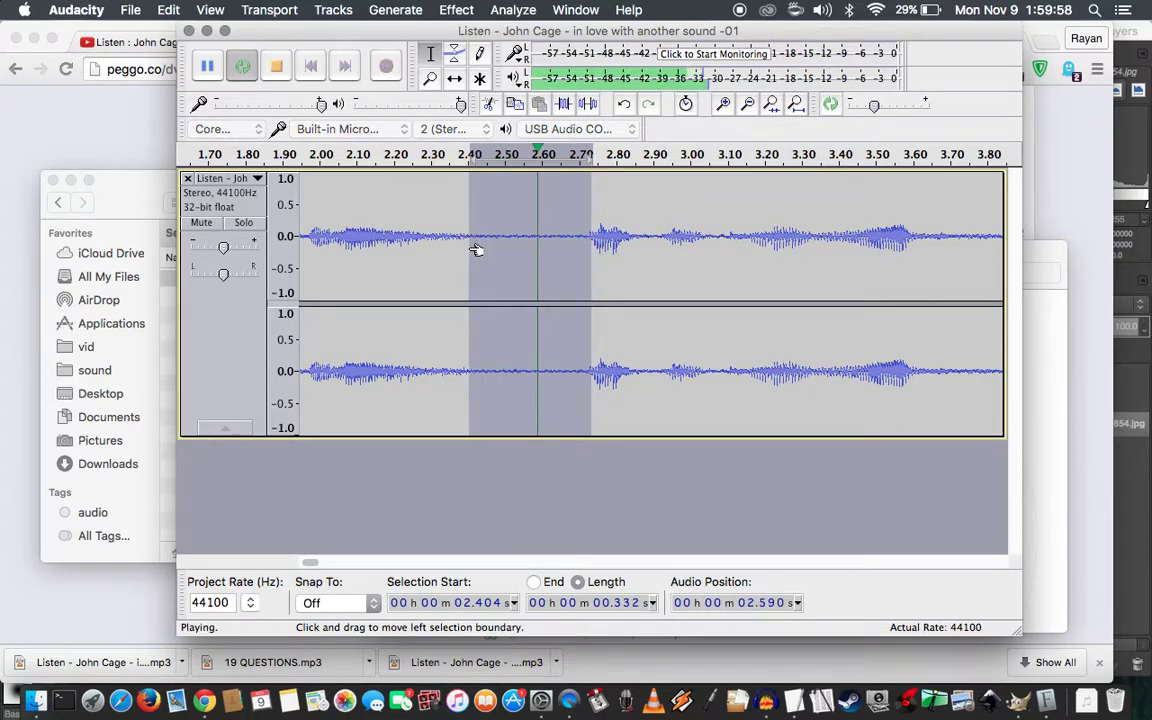
drag(472, 250, 469, 251)
key(space)
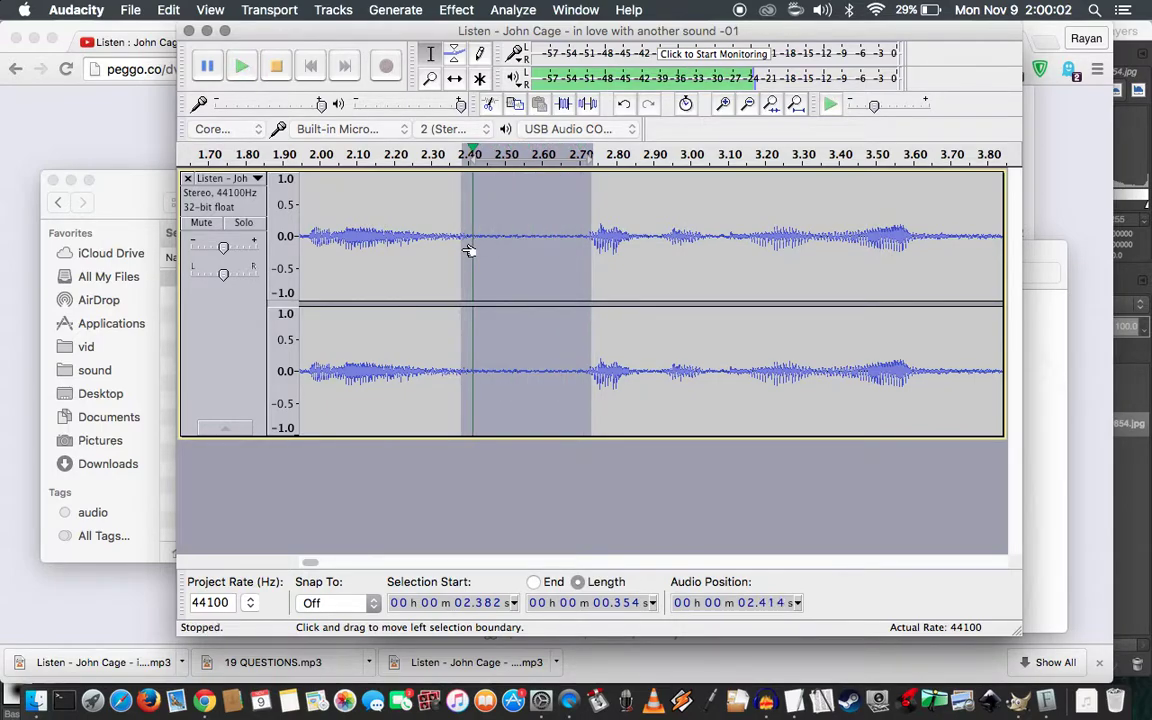
key(shift+space)
key(space)
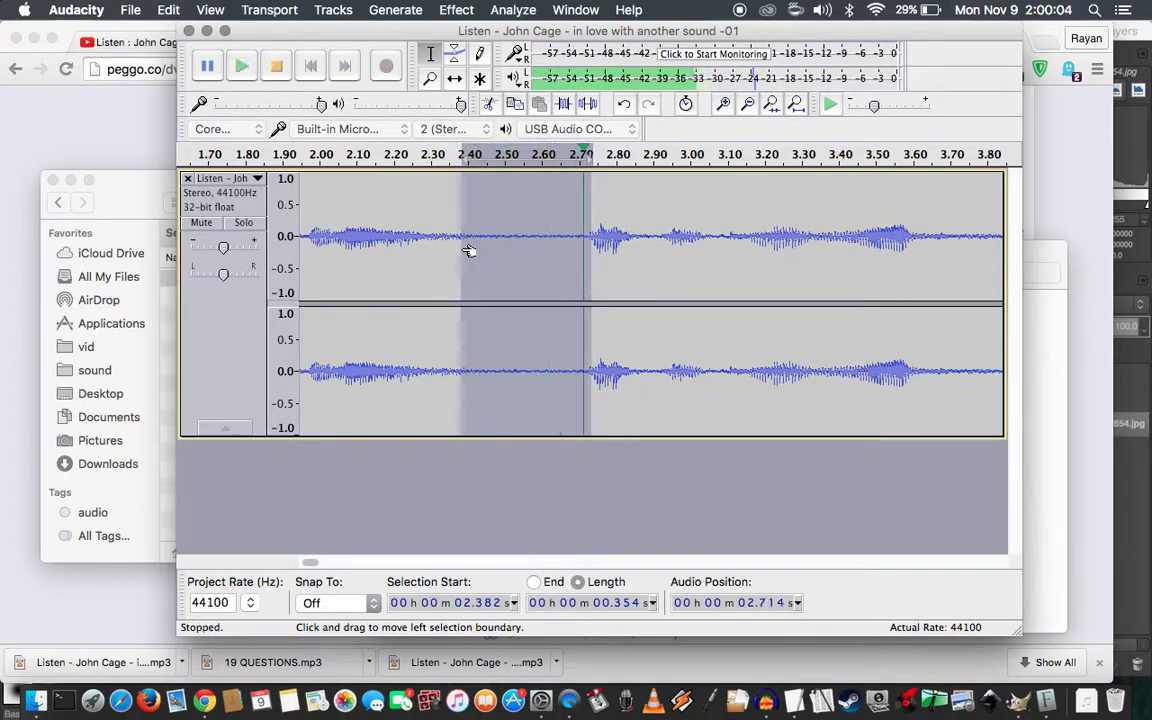
drag(470, 248, 474, 241)
key(shift+space)
key(space)
key(shift+space)
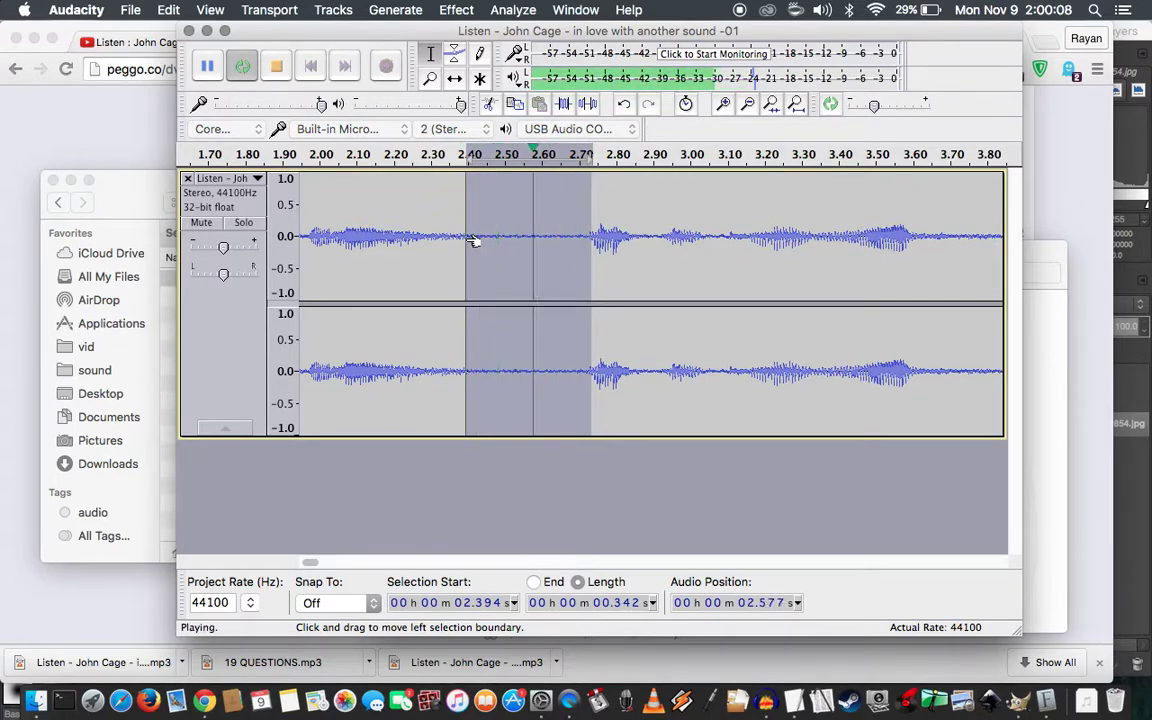
key(space)
Delete all audio from the start of the track up to about 2.39 s and play the new opening
key(Left)
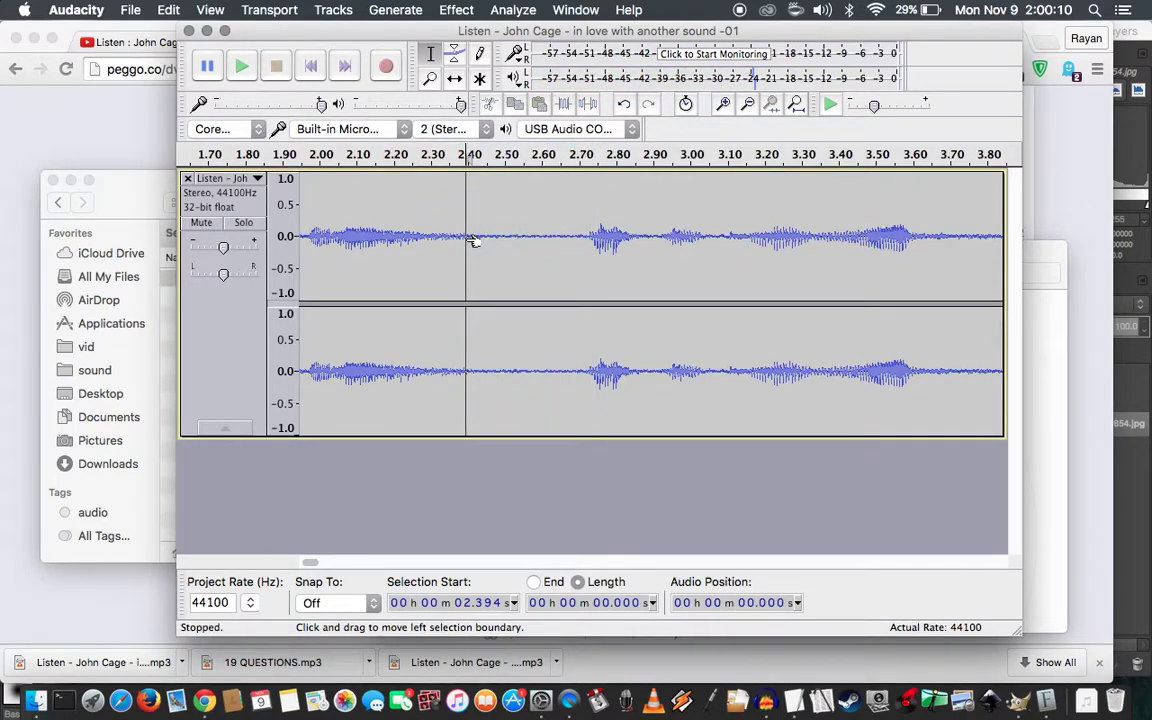
drag(447, 239, 3, 268)
key(Delete)
key(space)
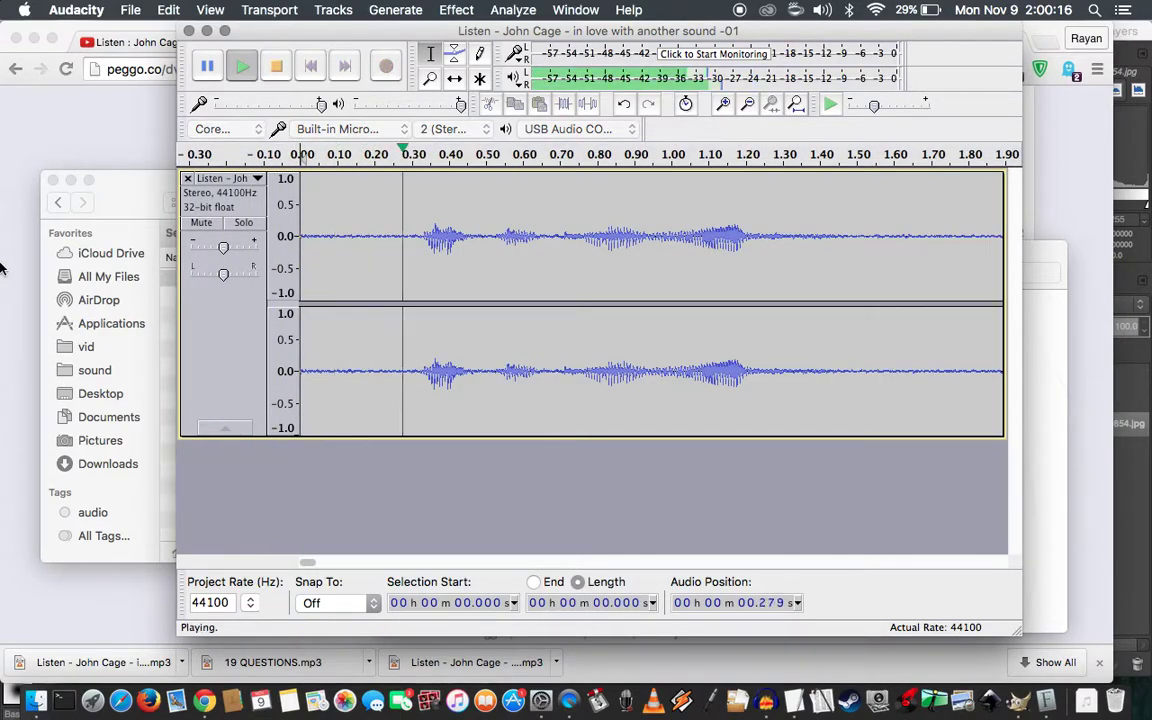
key(space)
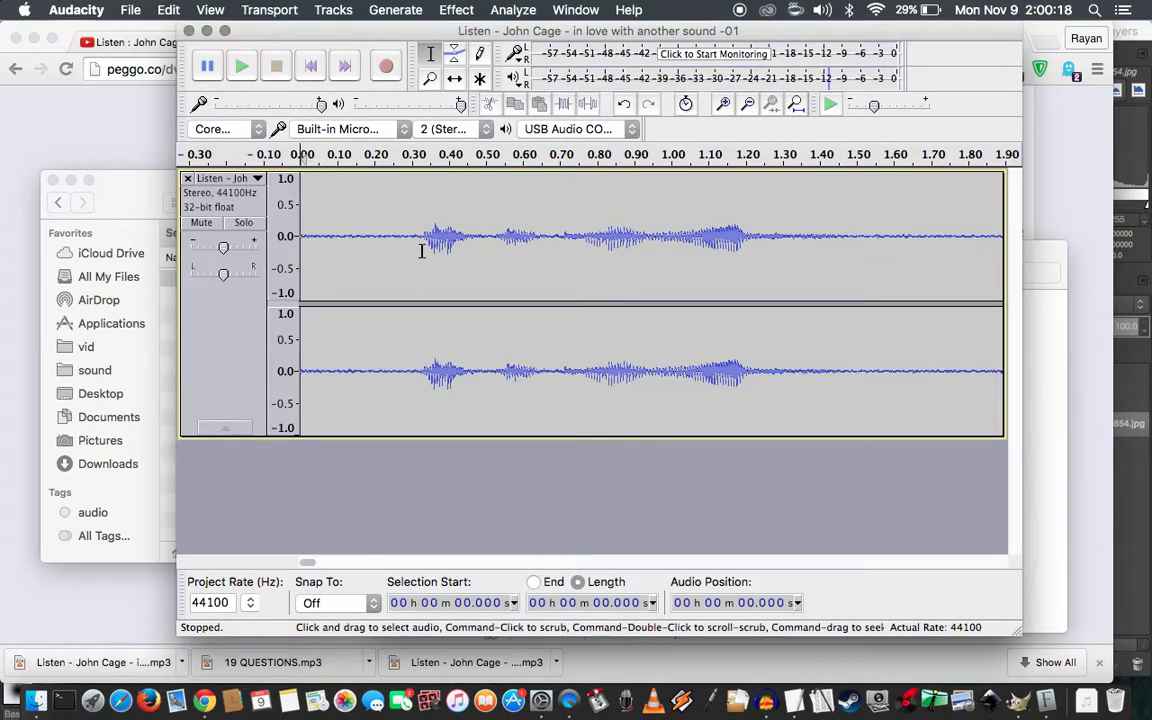
Listen twice to the first remaining phrase, starting at about 0.33 s
click(421, 247)
key(space)
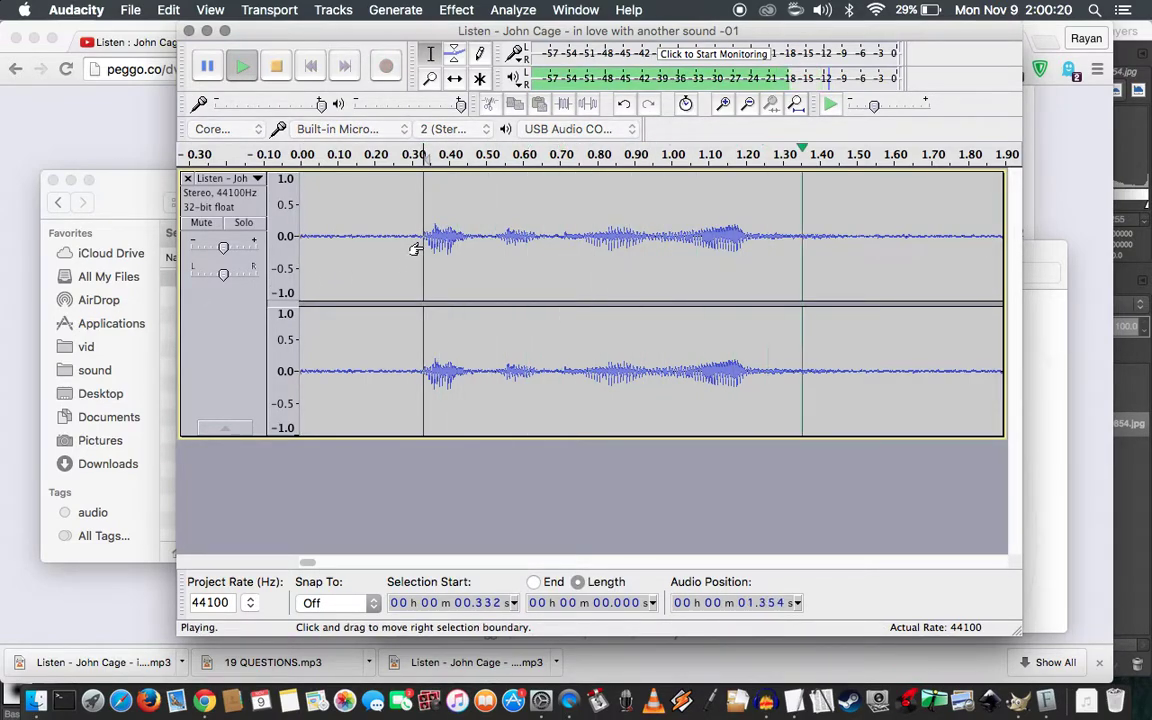
key(space)
key(space)
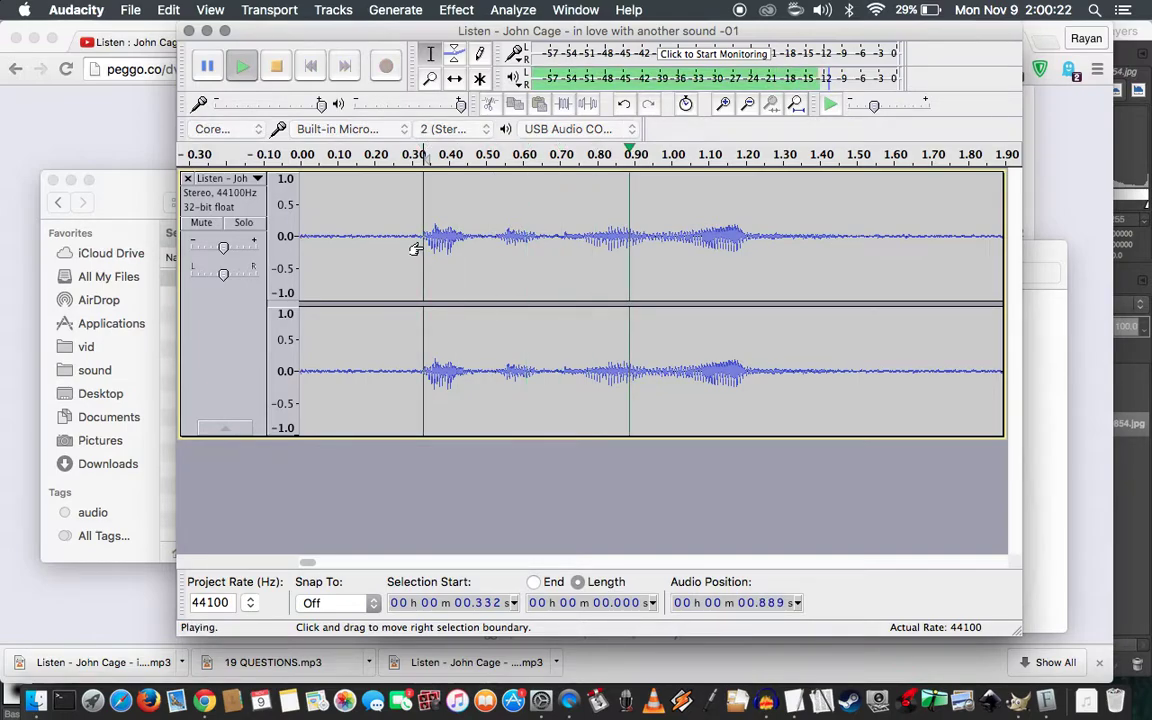
key(space)
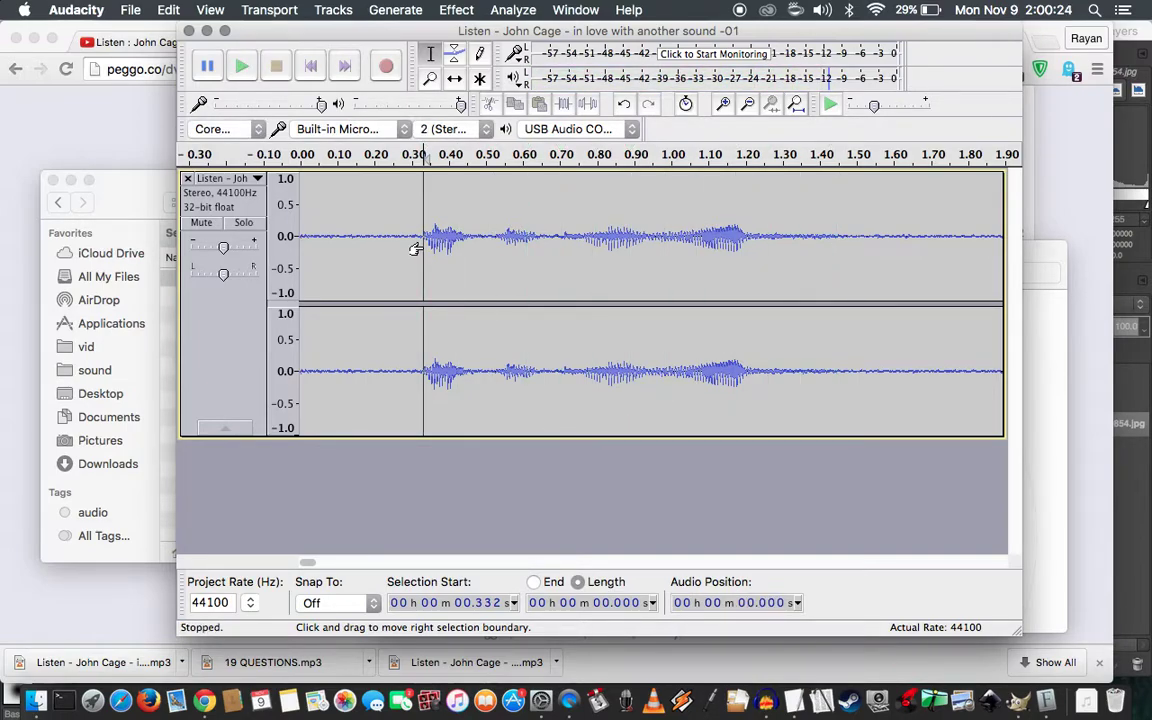
Select the first phrase from about 0.32 s and refine the selection's length to about 1.21 s while auditioning it in a loop
drag(417, 238, 750, 270)
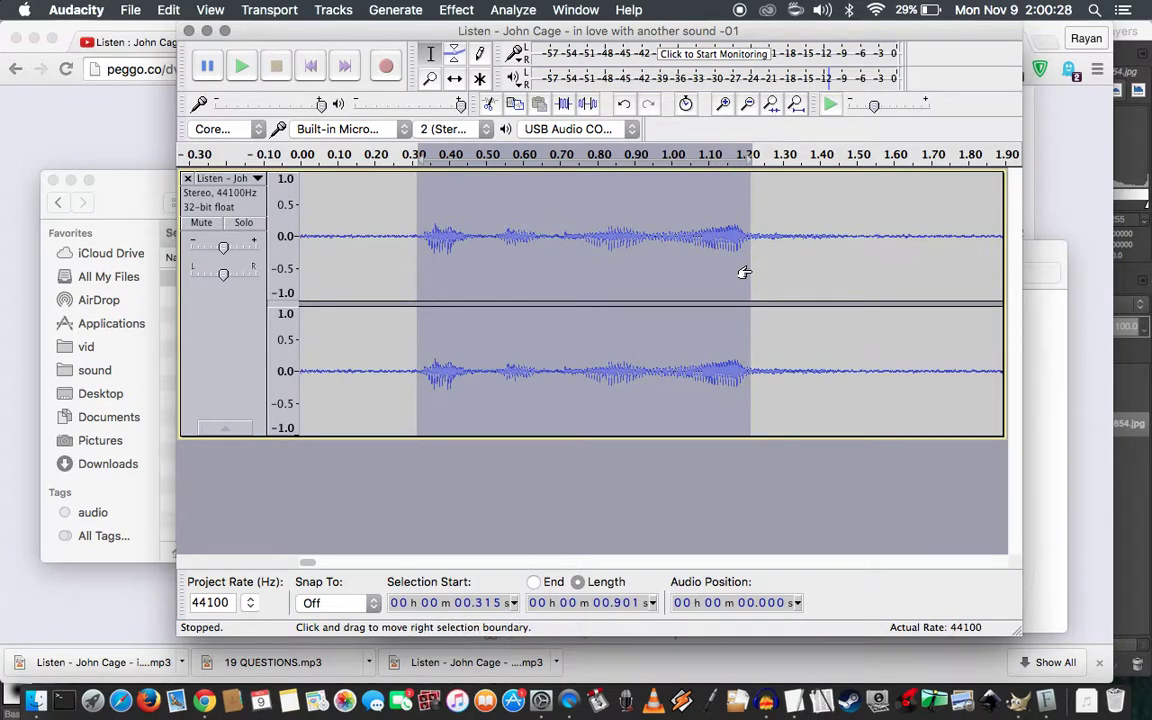
key(space)
shift+click(845, 243)
key(space)
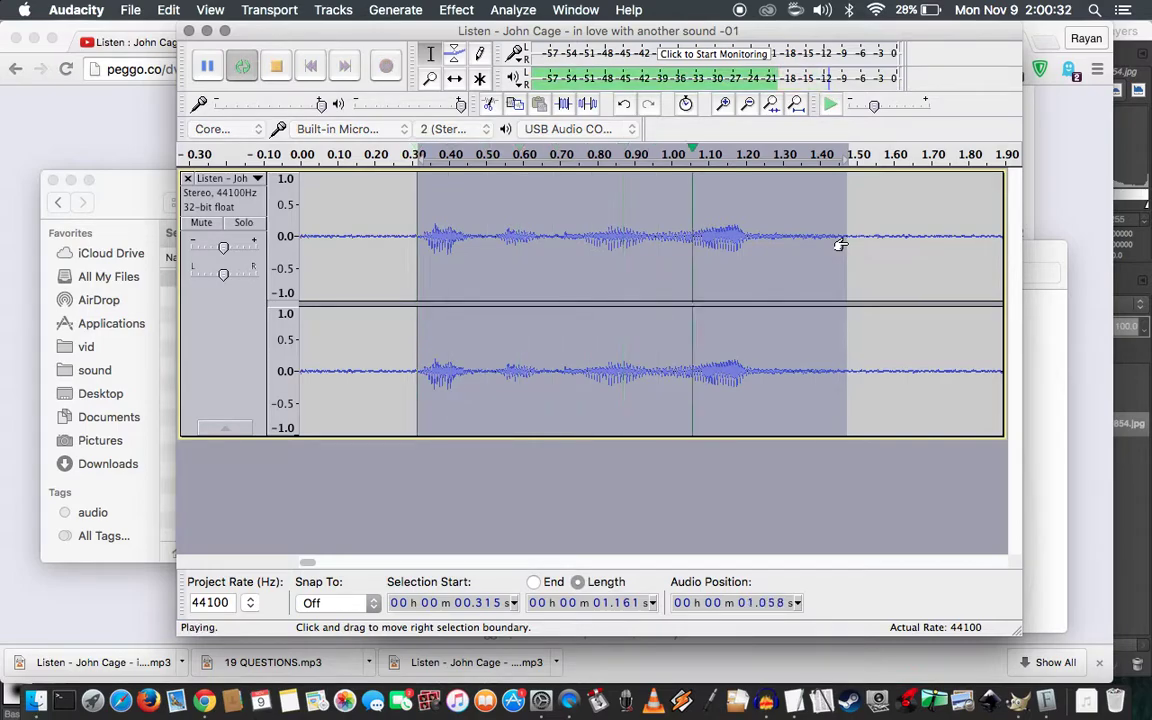
drag(840, 244, 856, 244)
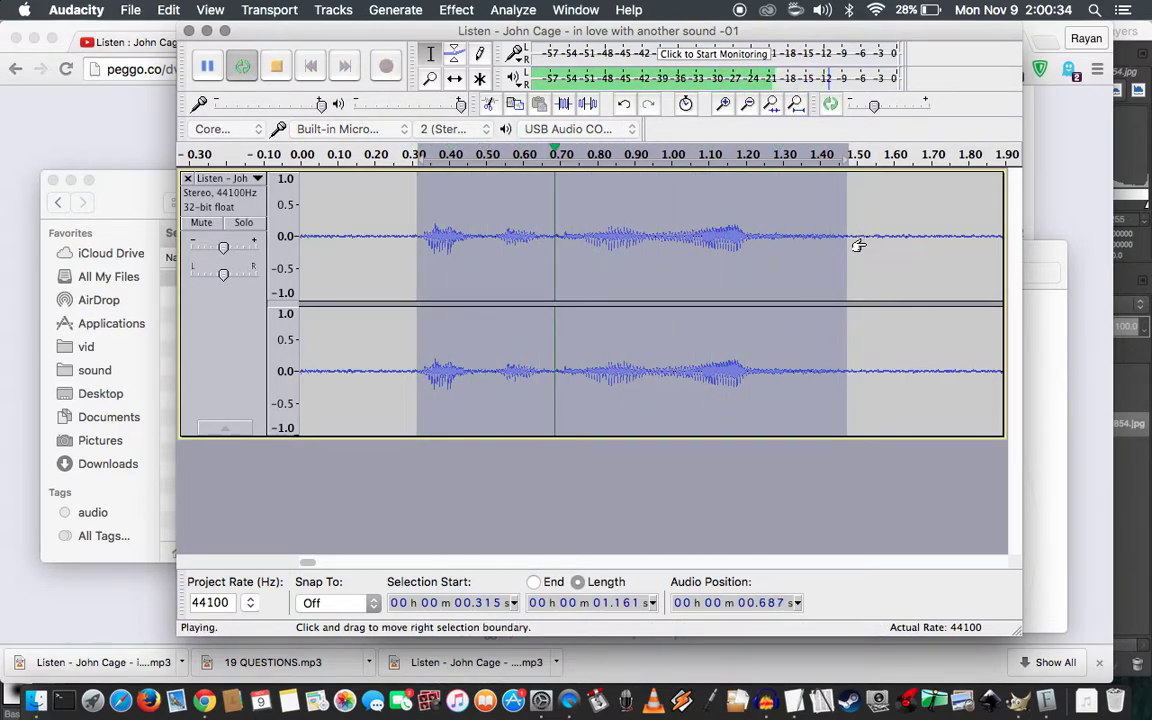
key(space)
key(shift+space)
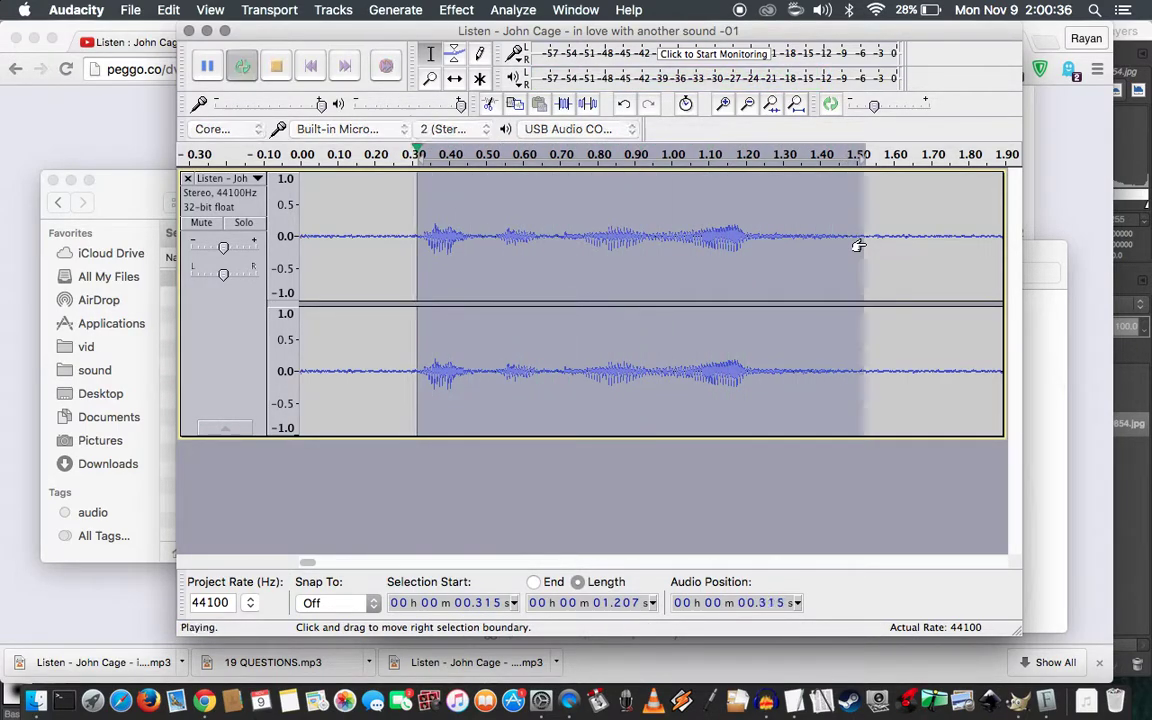
key(space)
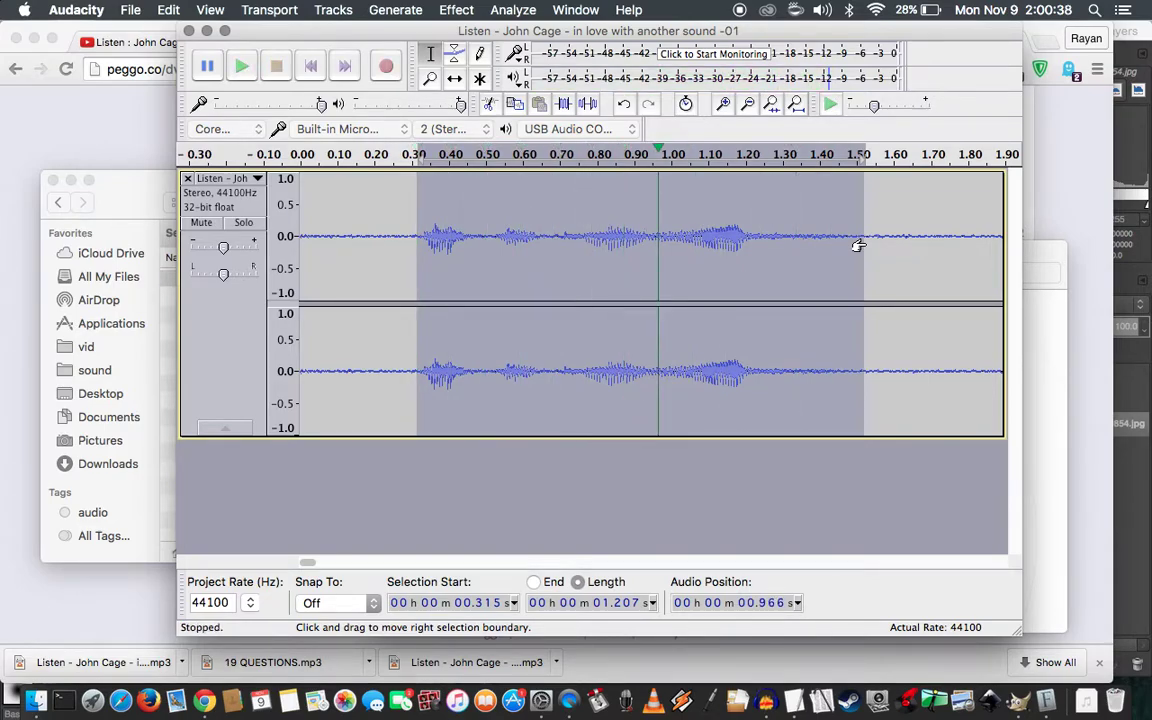
Extend the phrase selection to about 1.26 s long, delete it, and play on from the cut
drag(857, 244, 872, 244)
key(space)
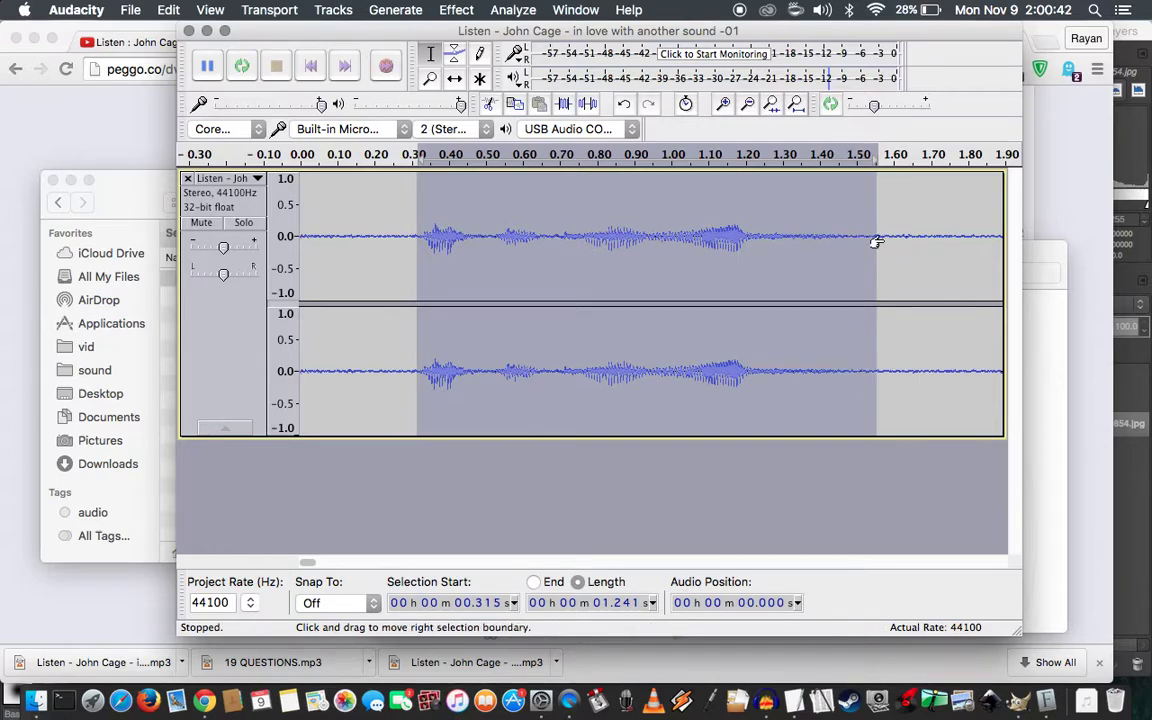
drag(876, 242, 881, 242)
key(space)
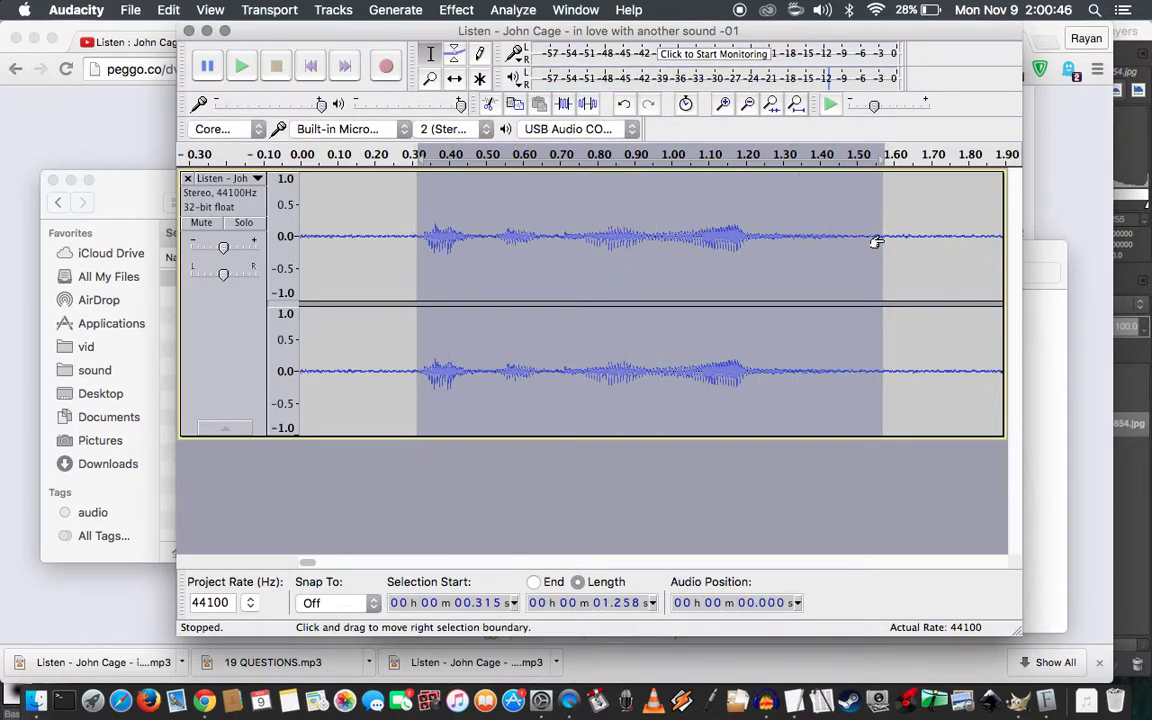
key(Delete)
key(space)
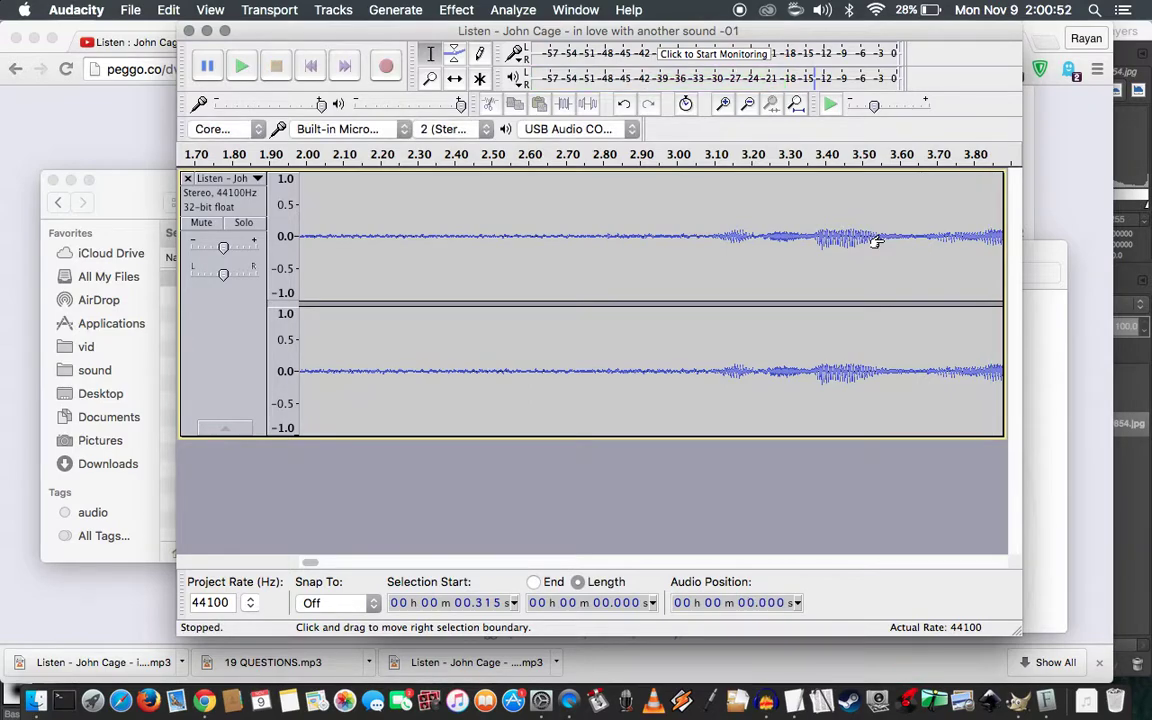
Listen repeatedly to the next phrase, starting just before its waveform at about 3.08 s
click(706, 236)
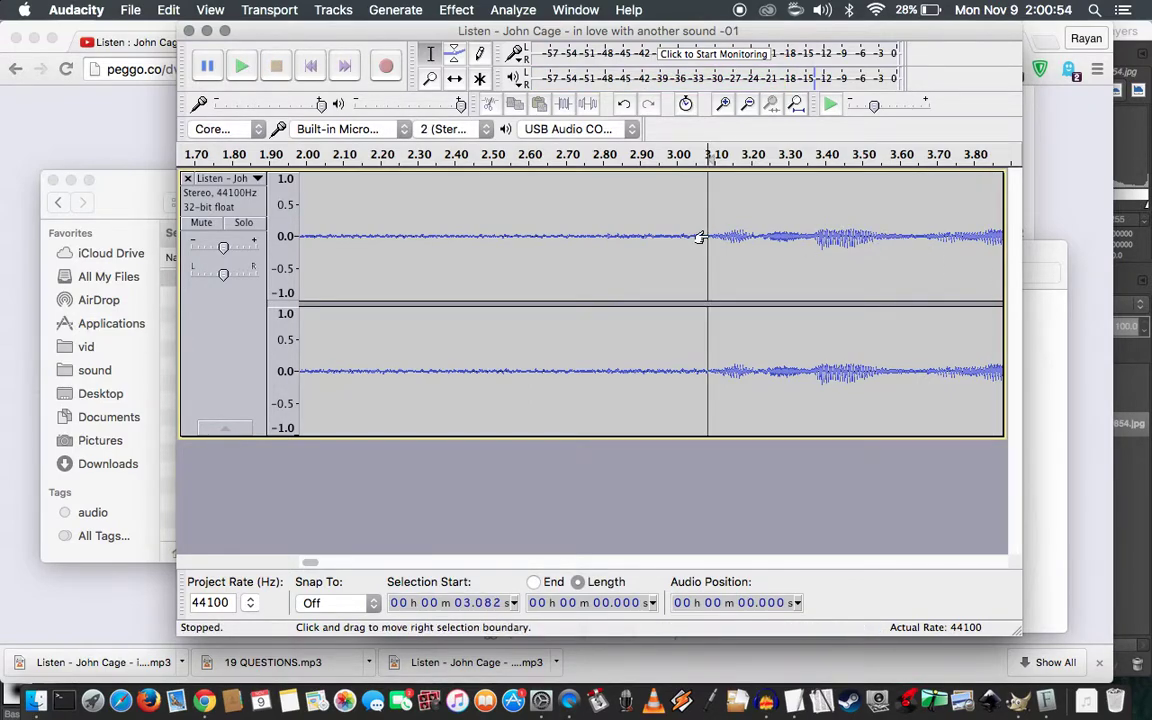
key(space)
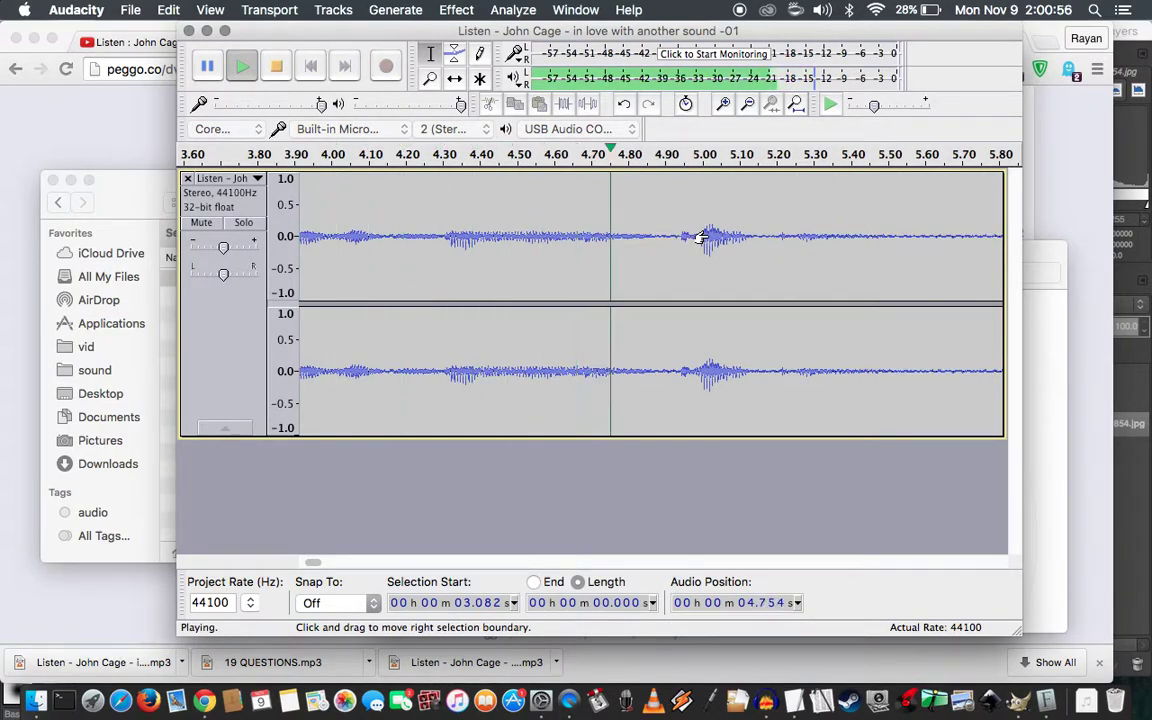
key(space)
key(space)
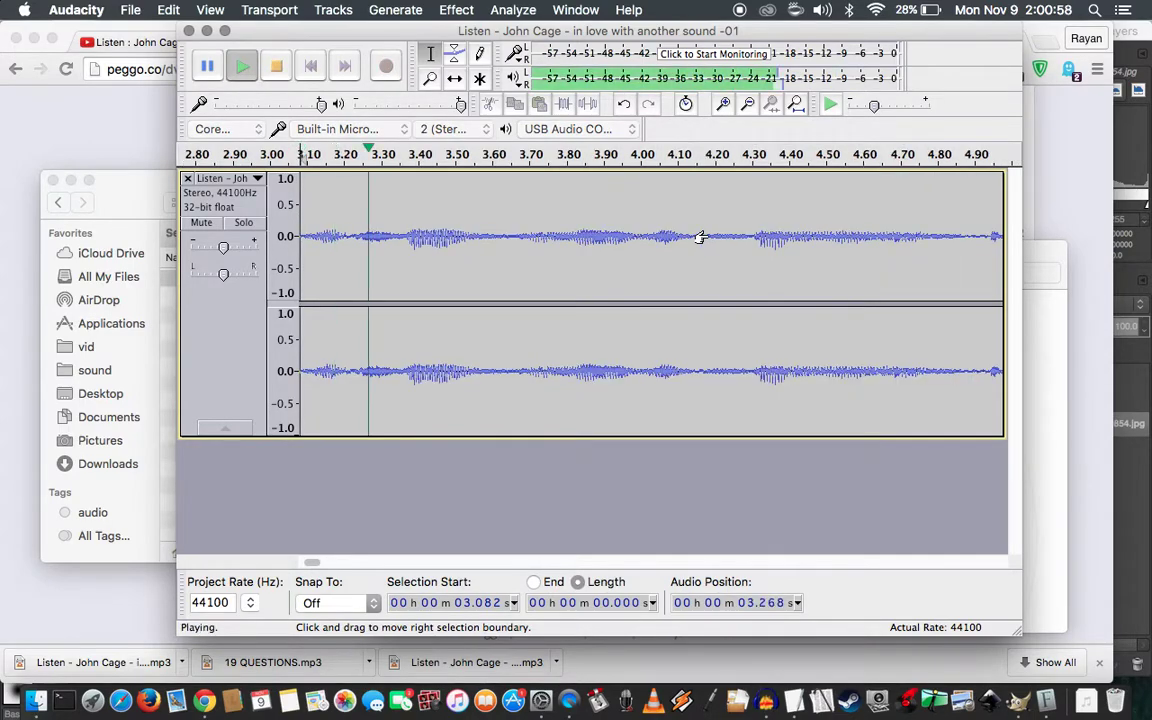
key(space)
key(space)
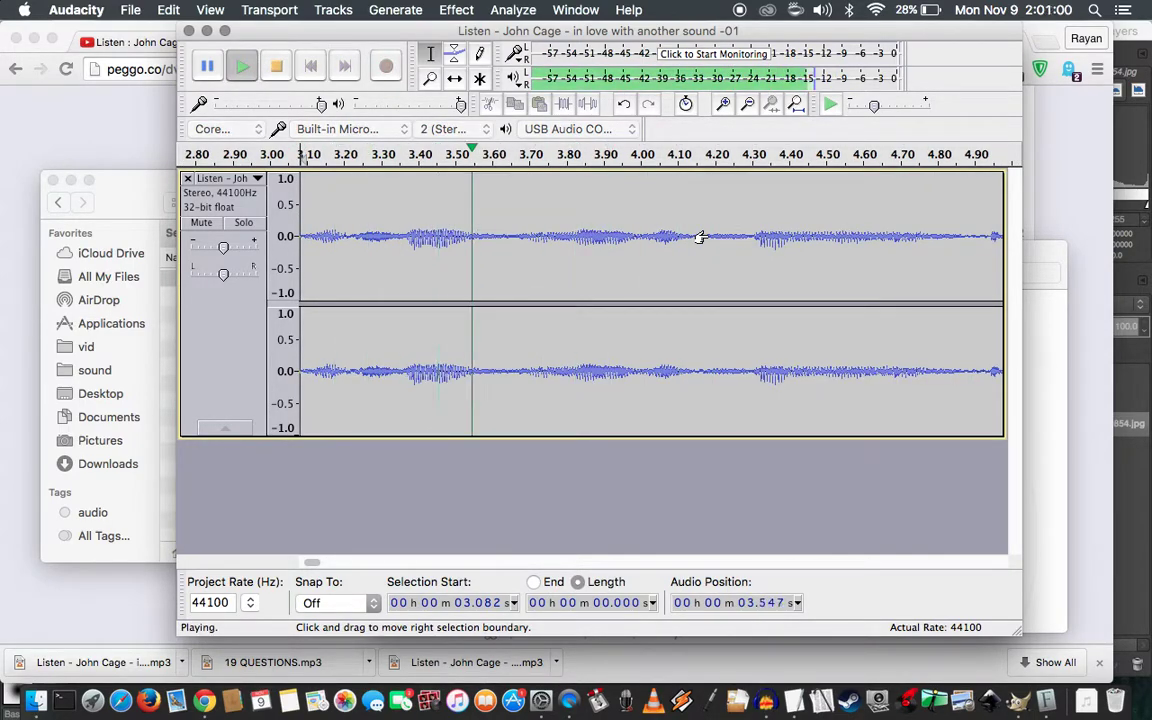
key(space)
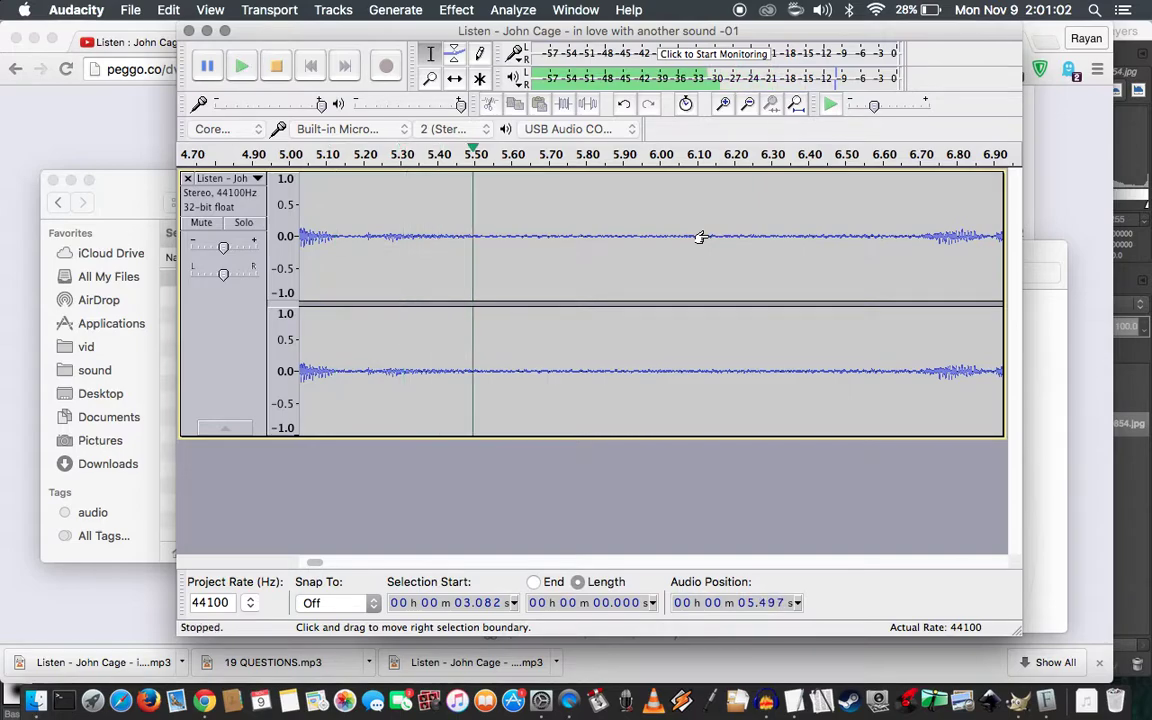
Select the passage from about 3.08 s to 8.00 s while listening to it, and zoom the waveform out
key(space)
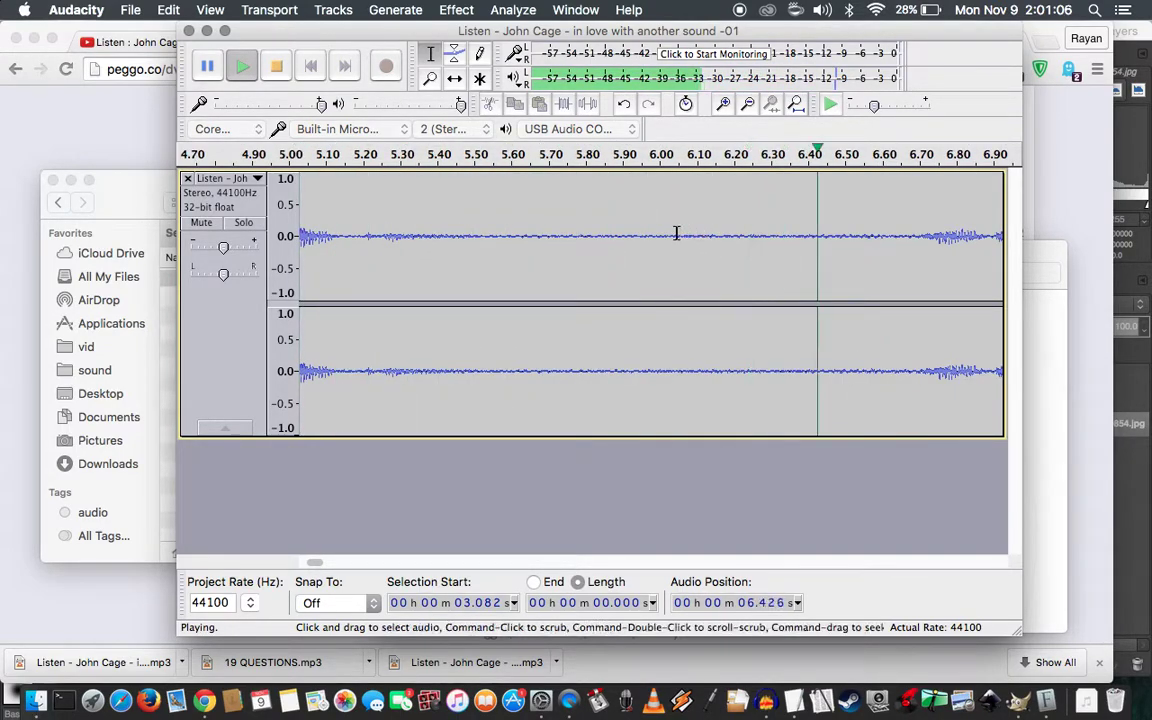
shift+click(676, 235)
key(space)
key(space)
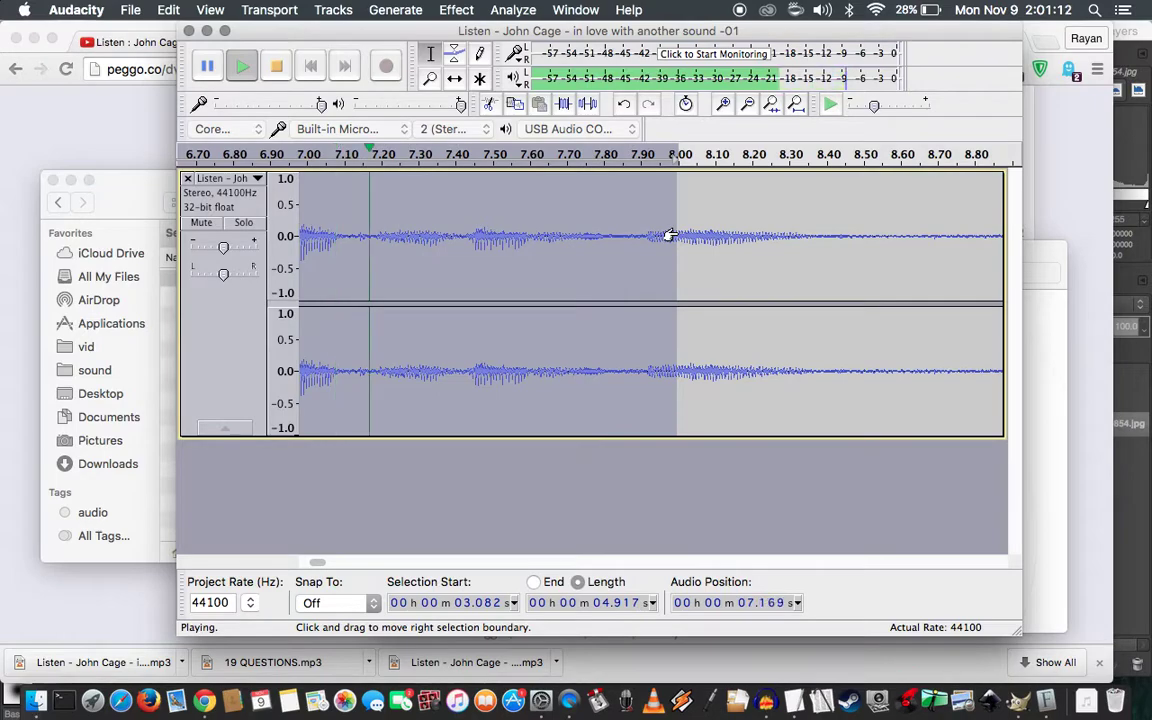
click(333, 9)
click(229, 7)
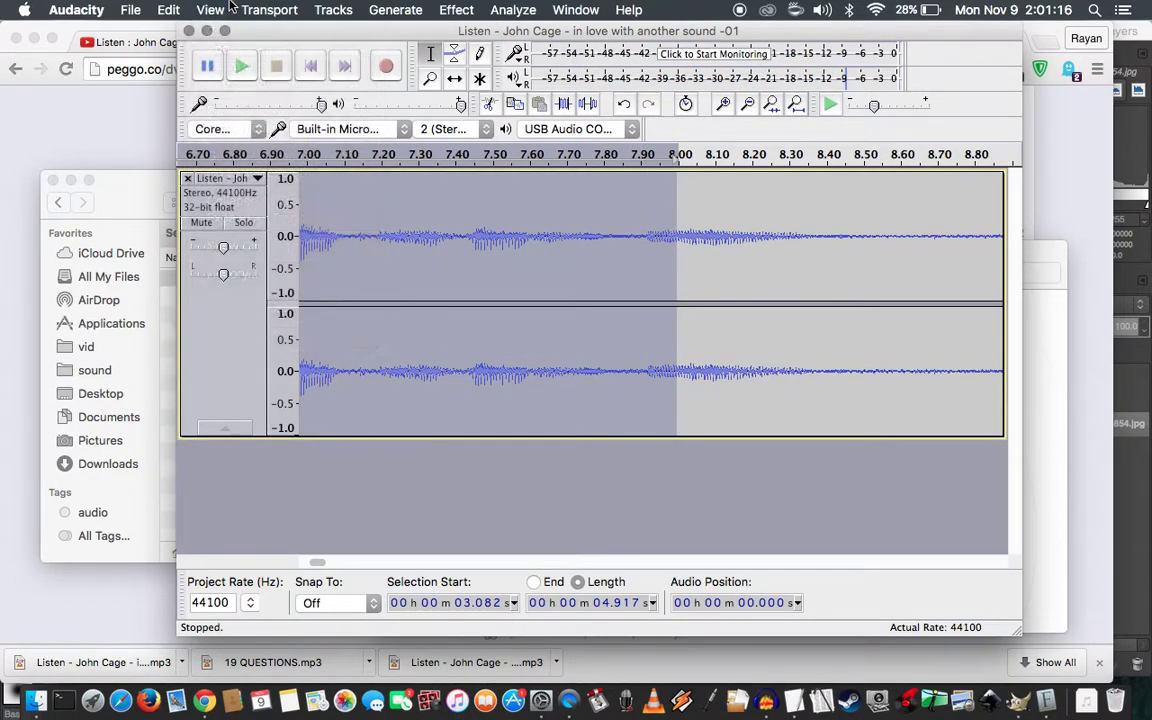
key(super+3)
key(super+3)
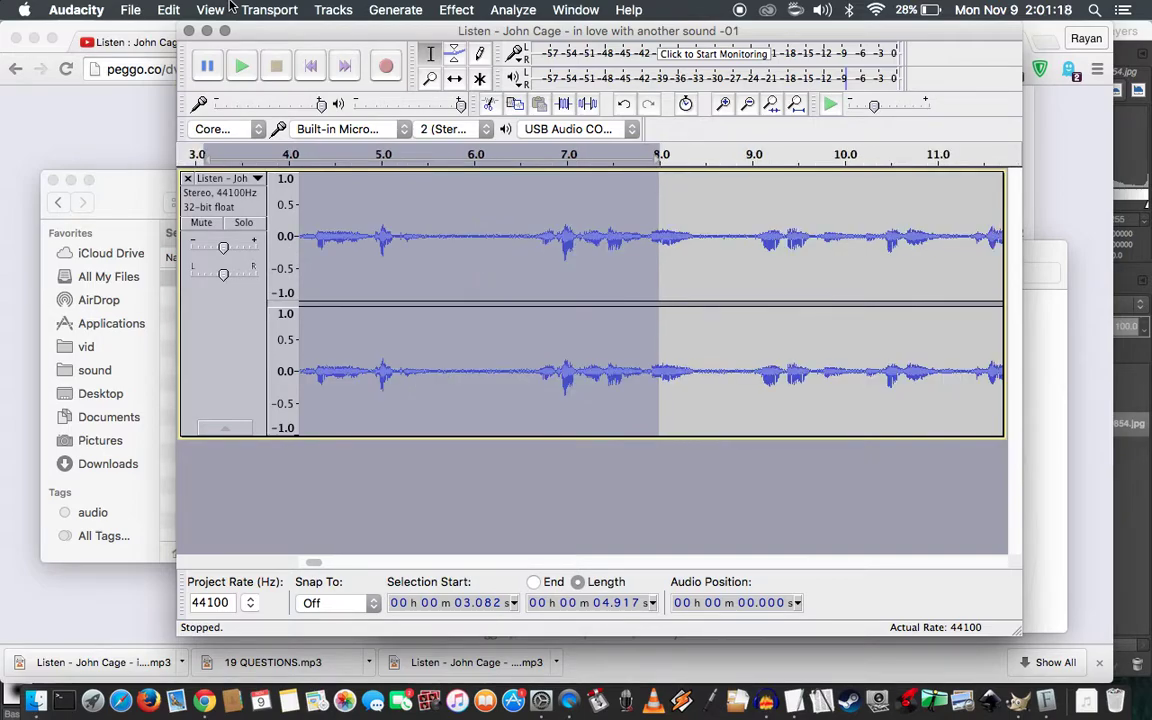
Listen again to the phrase at about 3.08 s, starting playback from about 2.91 s and then from about 2.00 s
key(super+3)
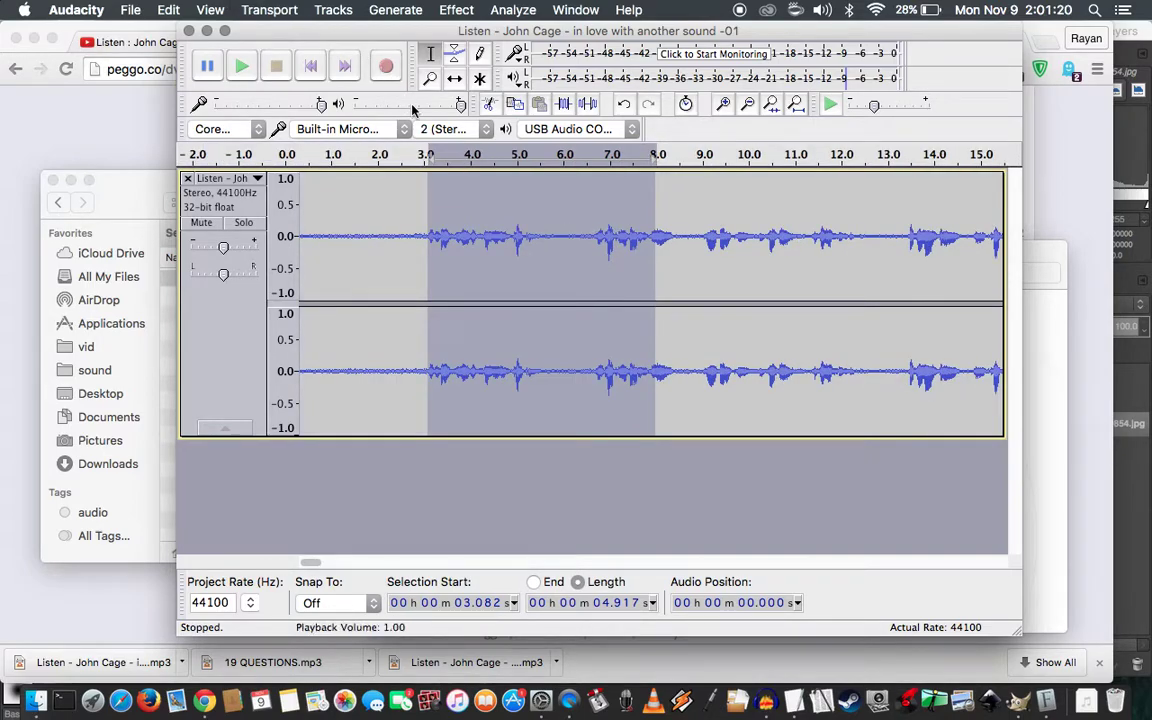
click(543, 239)
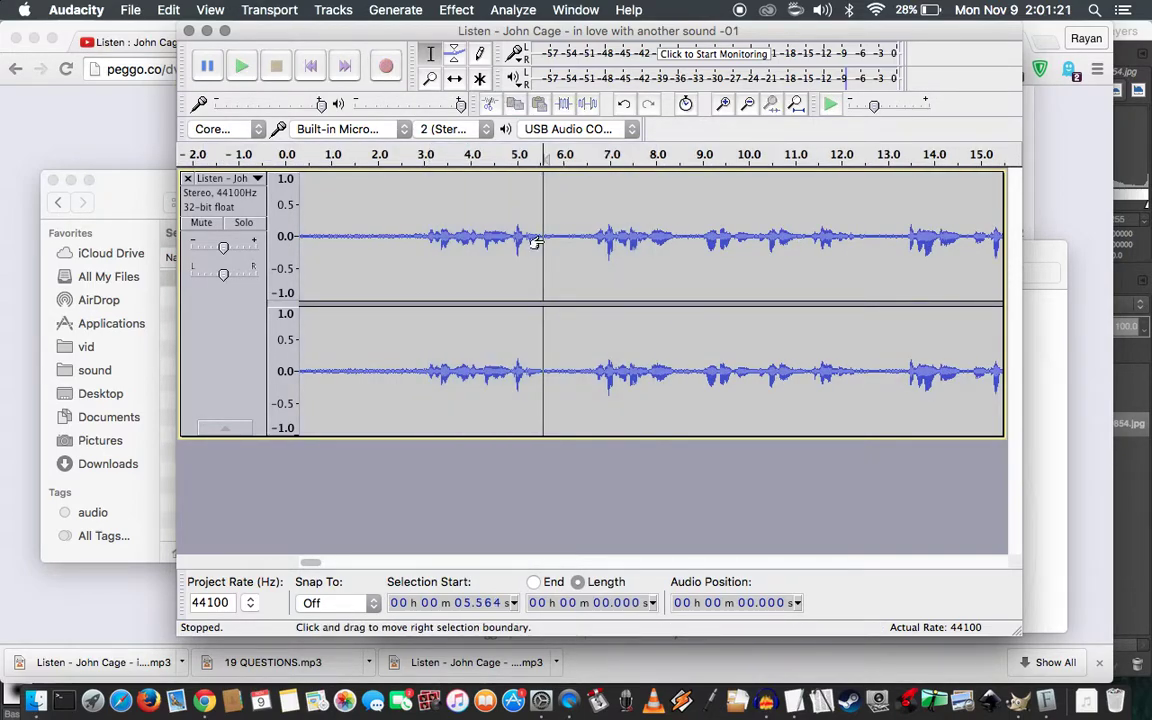
click(420, 240)
key(space)
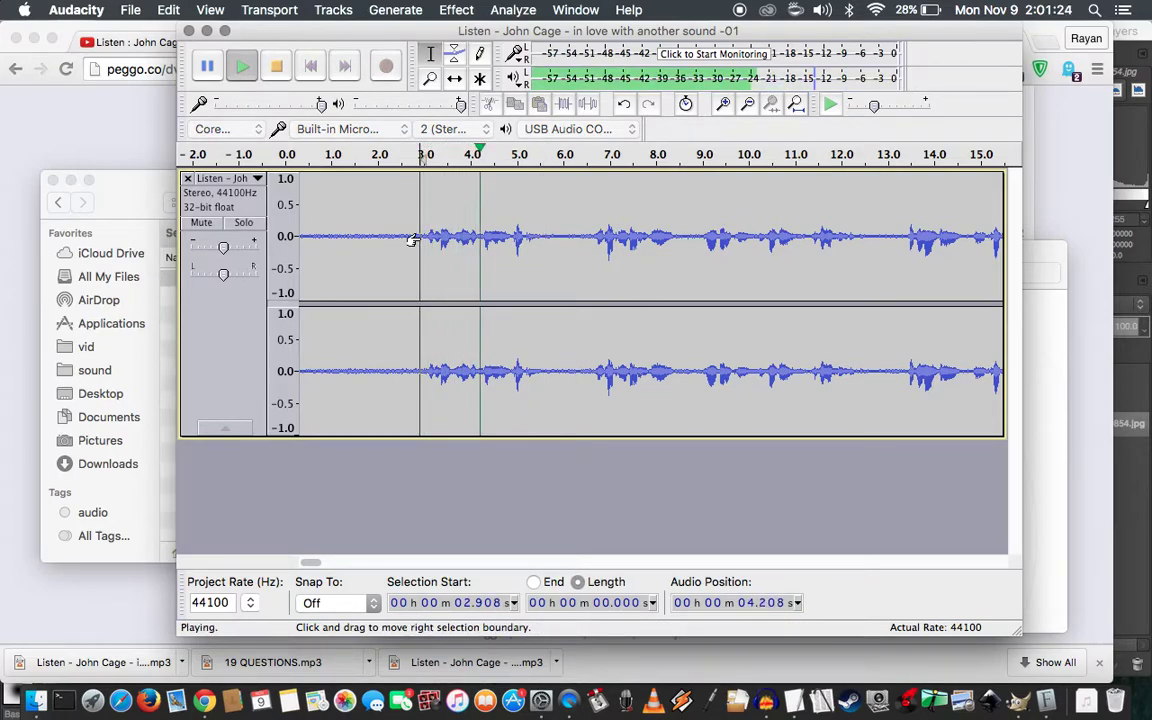
key(space)
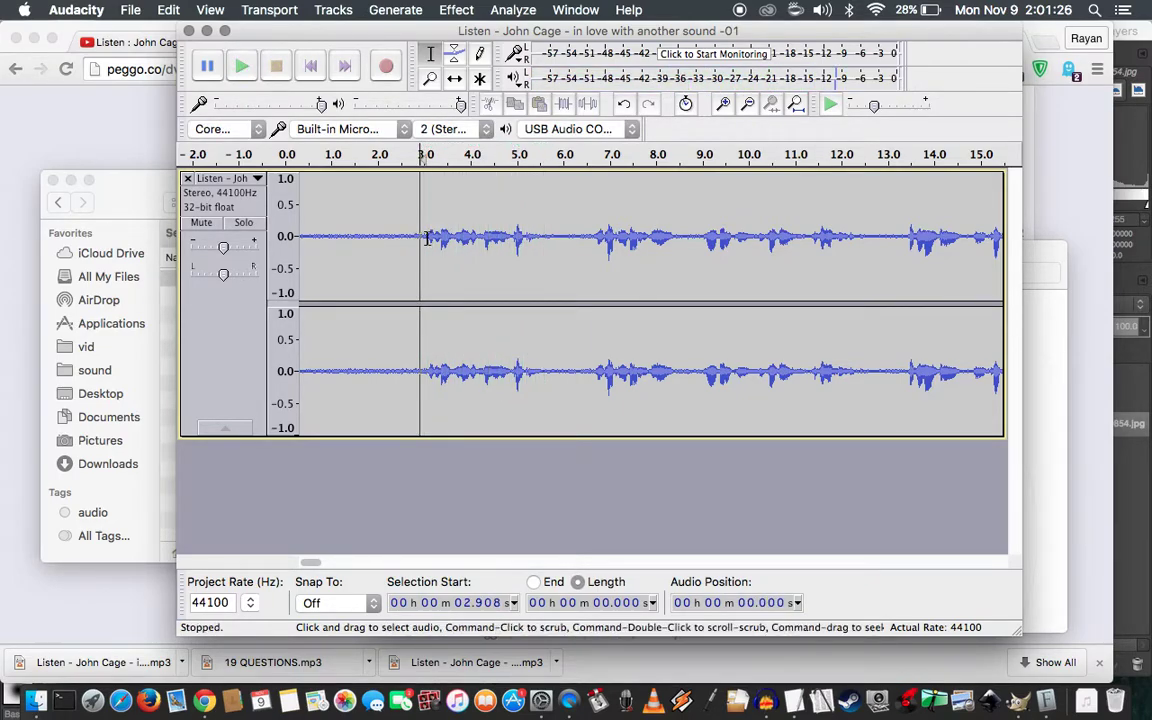
click(376, 236)
key(space)
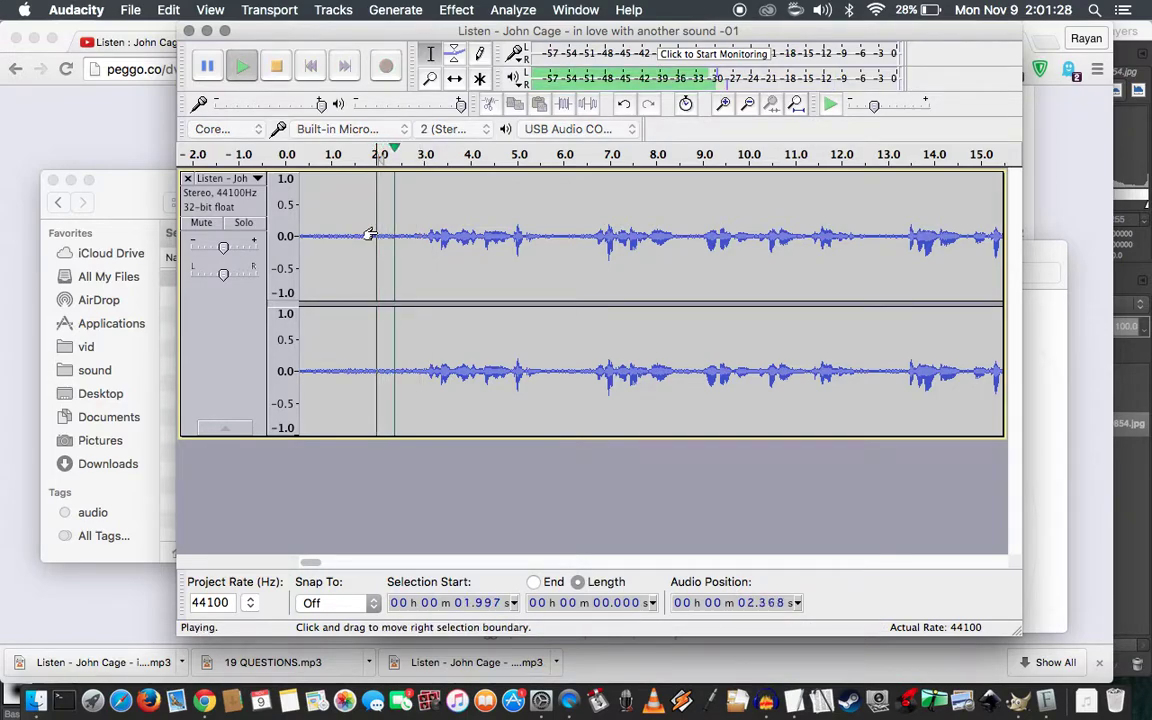
key(space)
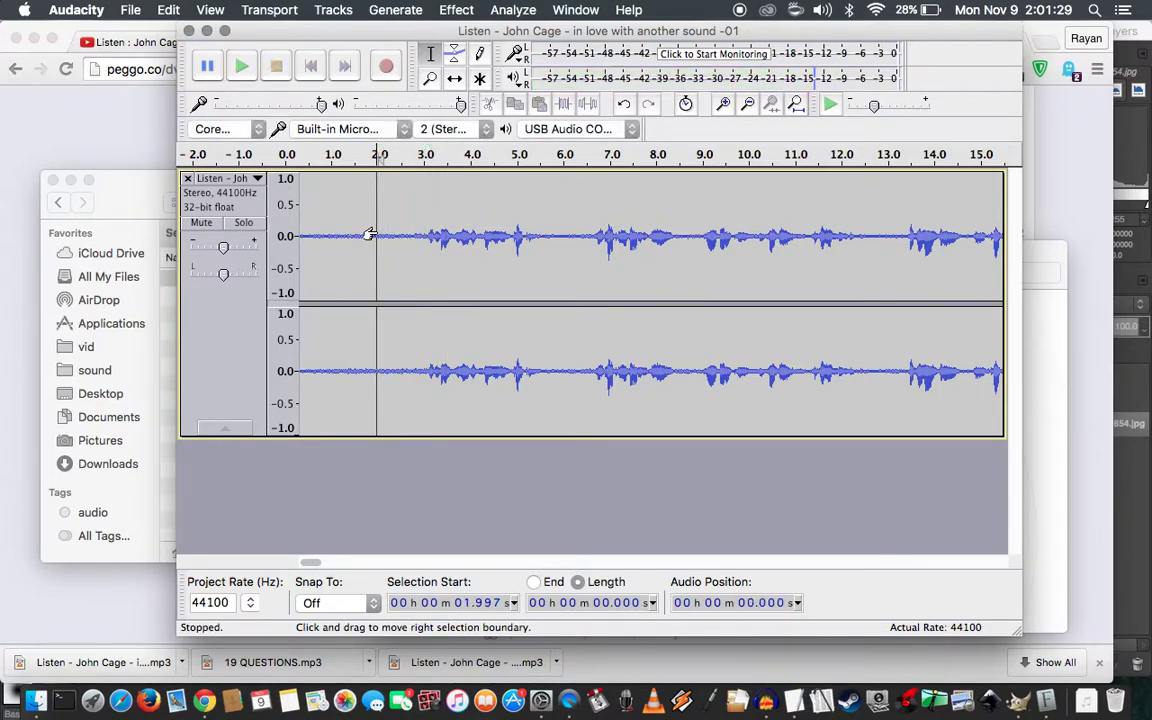
Select the phrase starting at about 3.08 s with a length of about 2.66 s, audition it, and delete it
click(427, 236)
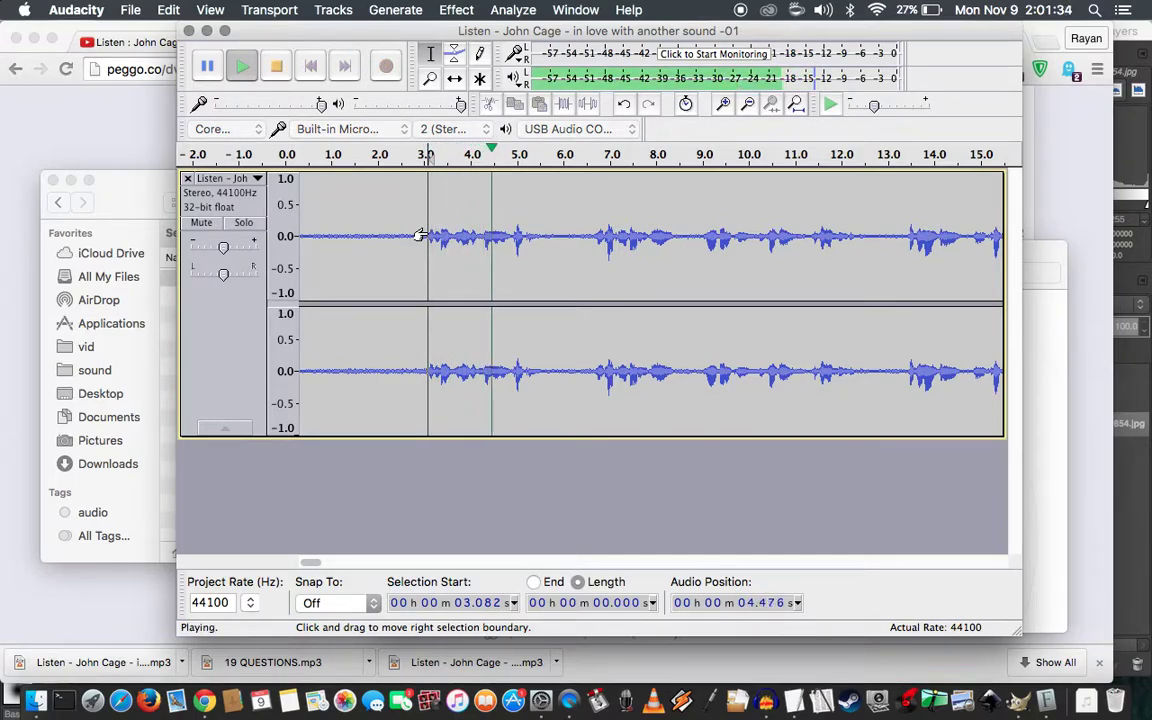
key(space)
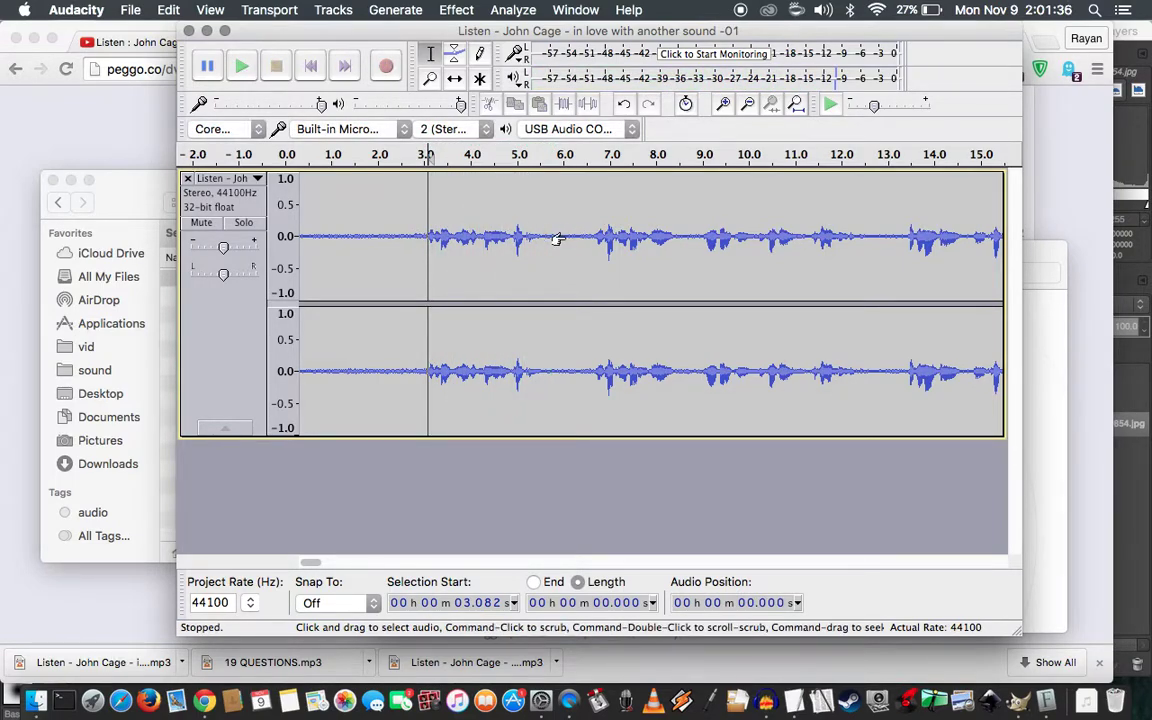
shift+click(548, 236)
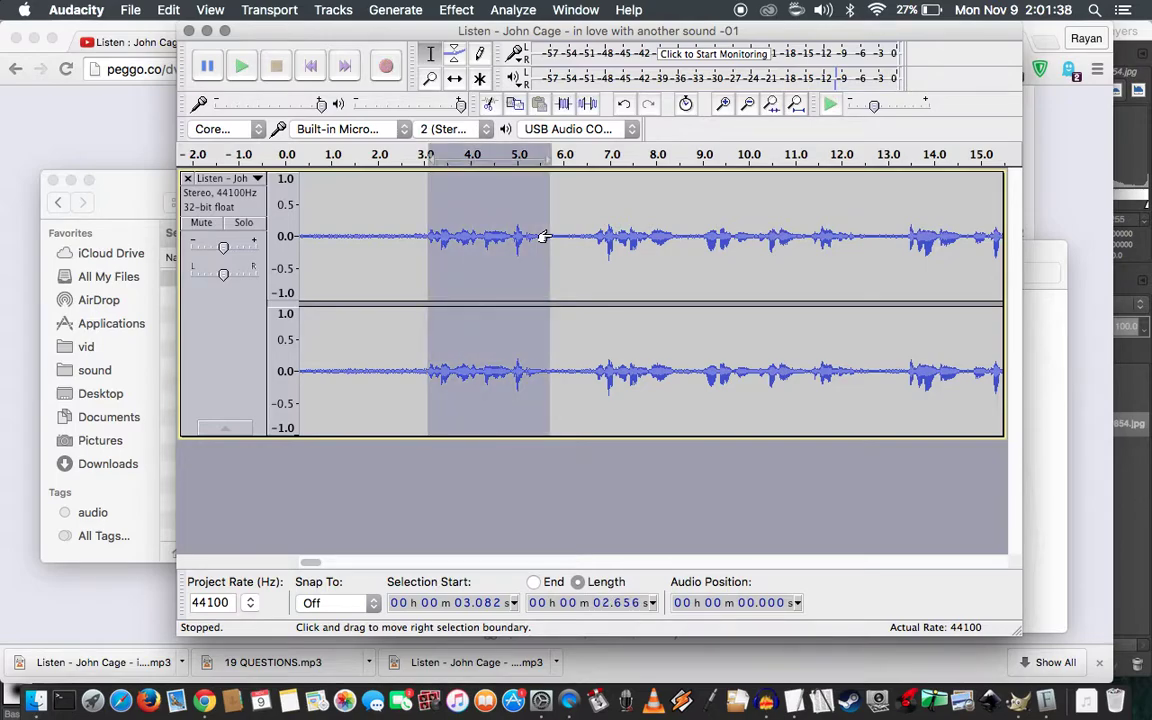
key(super+1)
key(super+1)
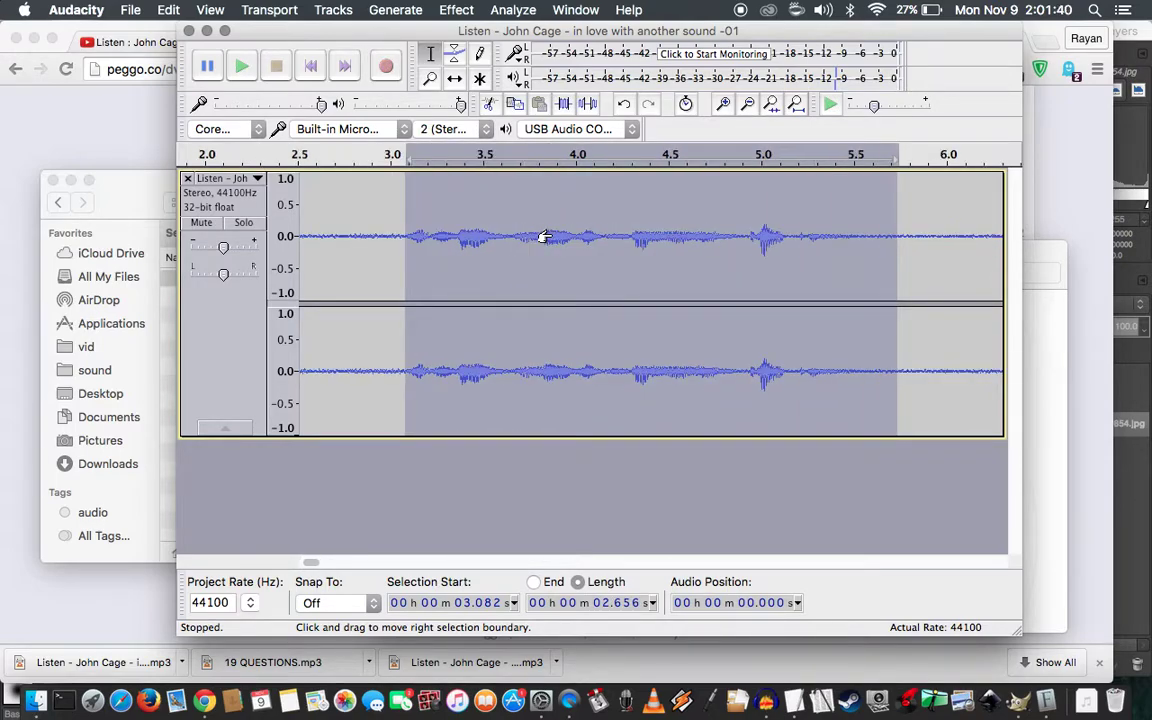
key(space)
key(Delete)
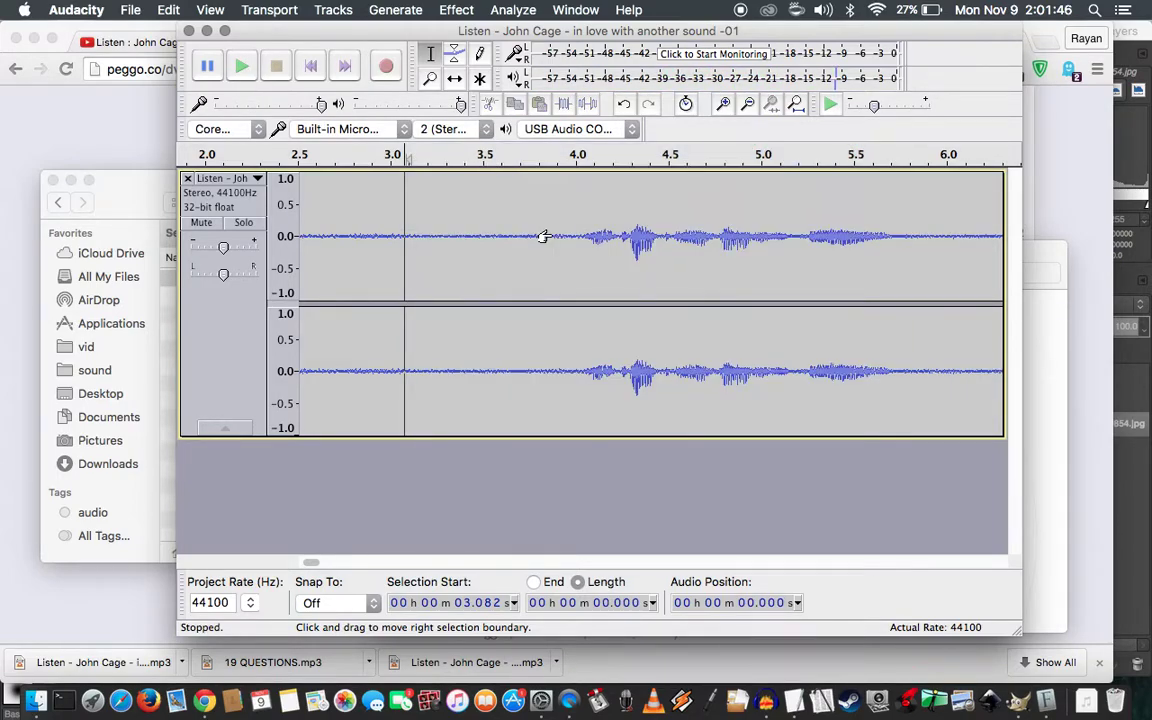
Listen on from the cut, select the next phrase from about 4.03 s to 6.05 s, audition it in a loop, and delete it
key(space)
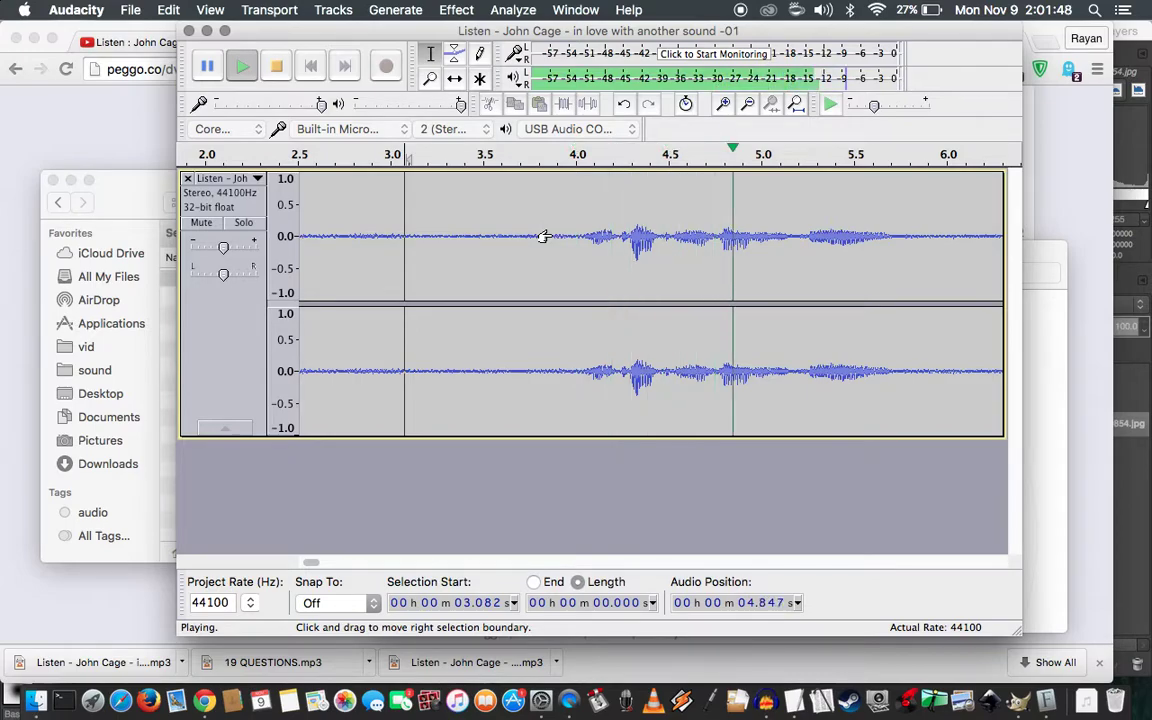
key(space)
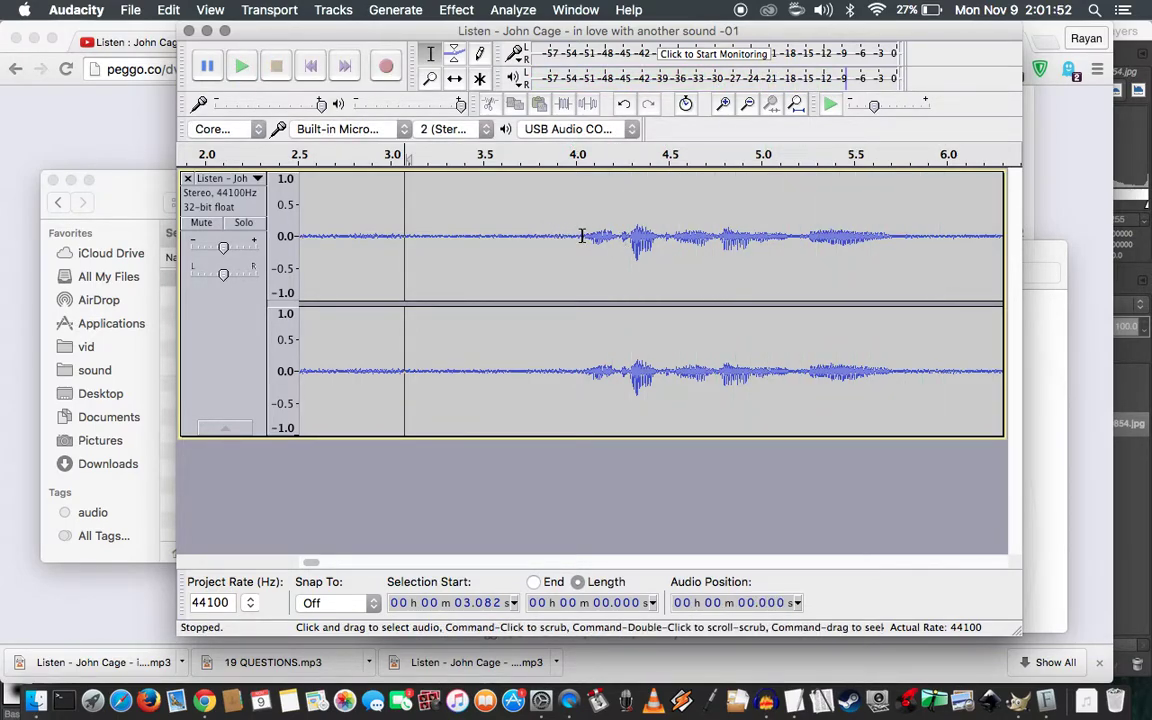
click(581, 236)
key(space)
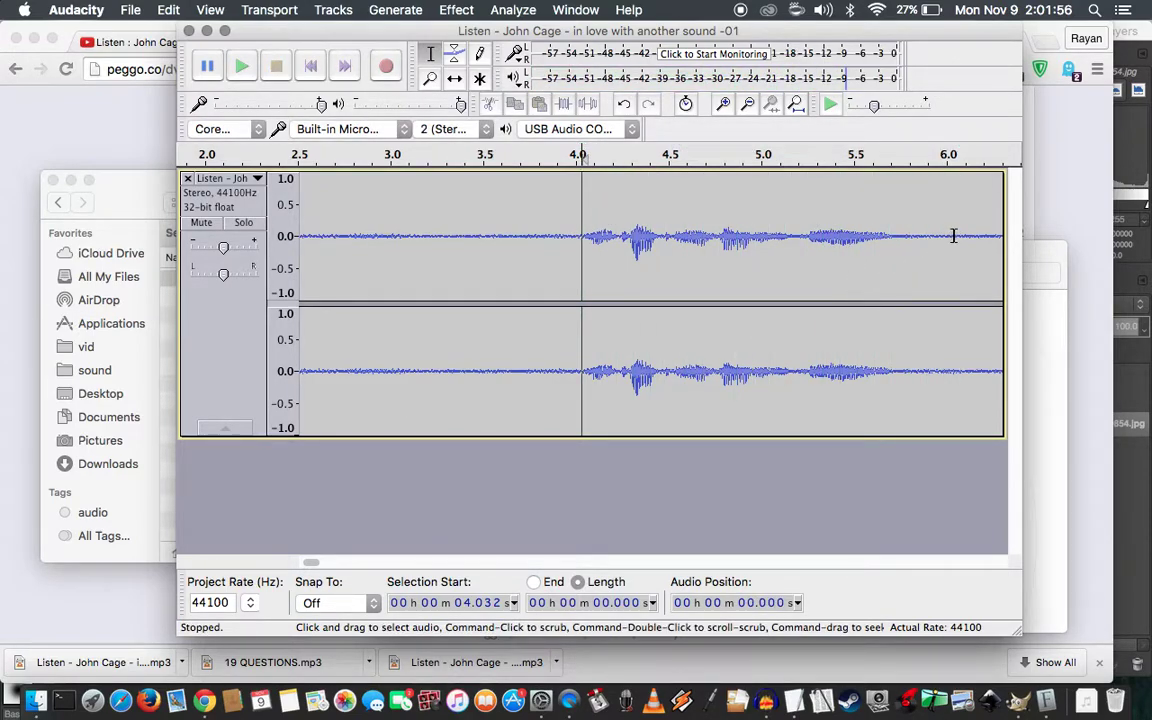
click(955, 236)
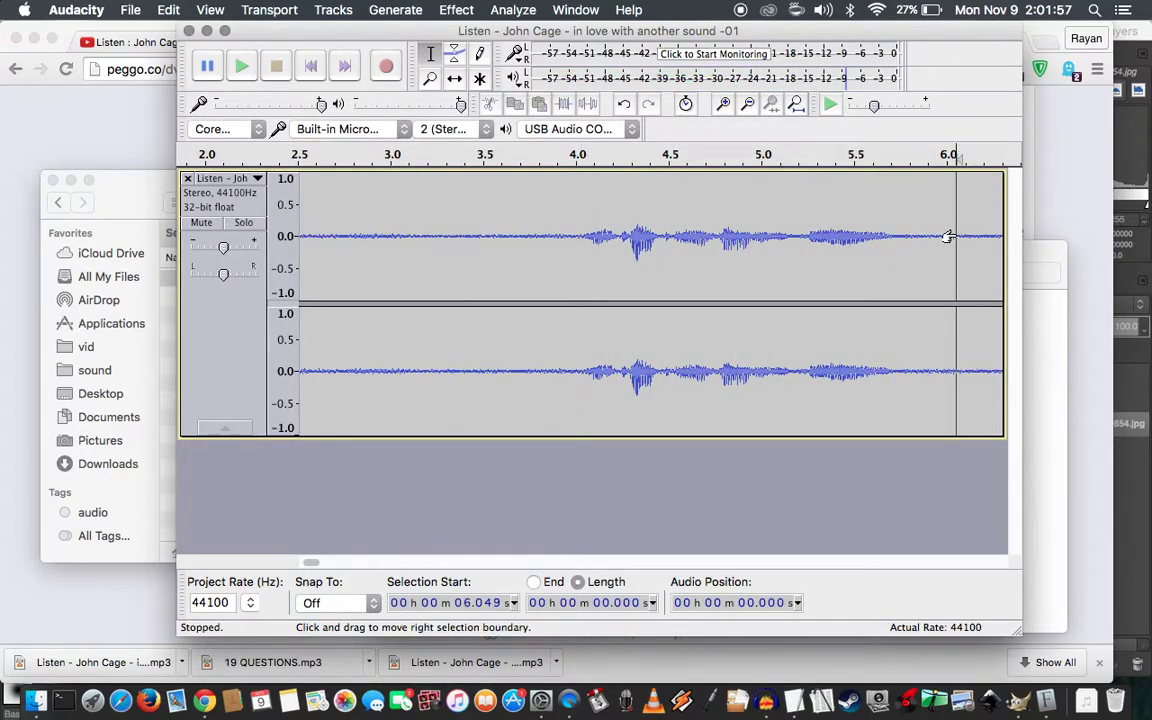
shift+click(586, 236)
key(space)
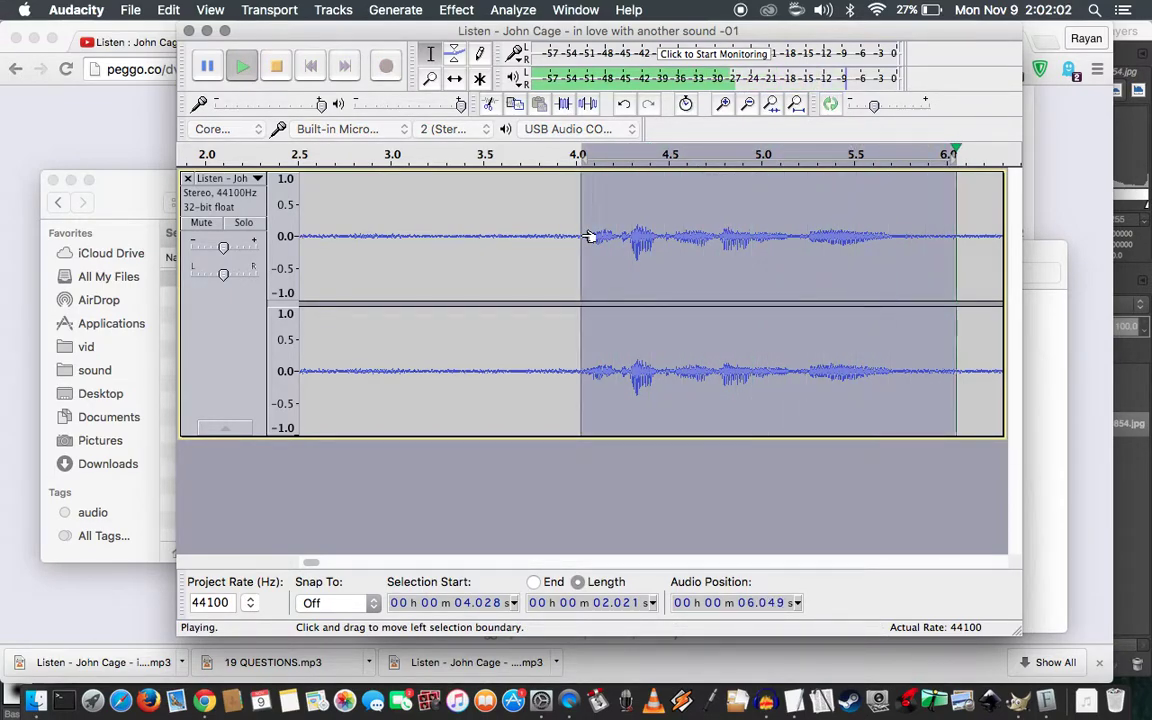
key(shift+space)
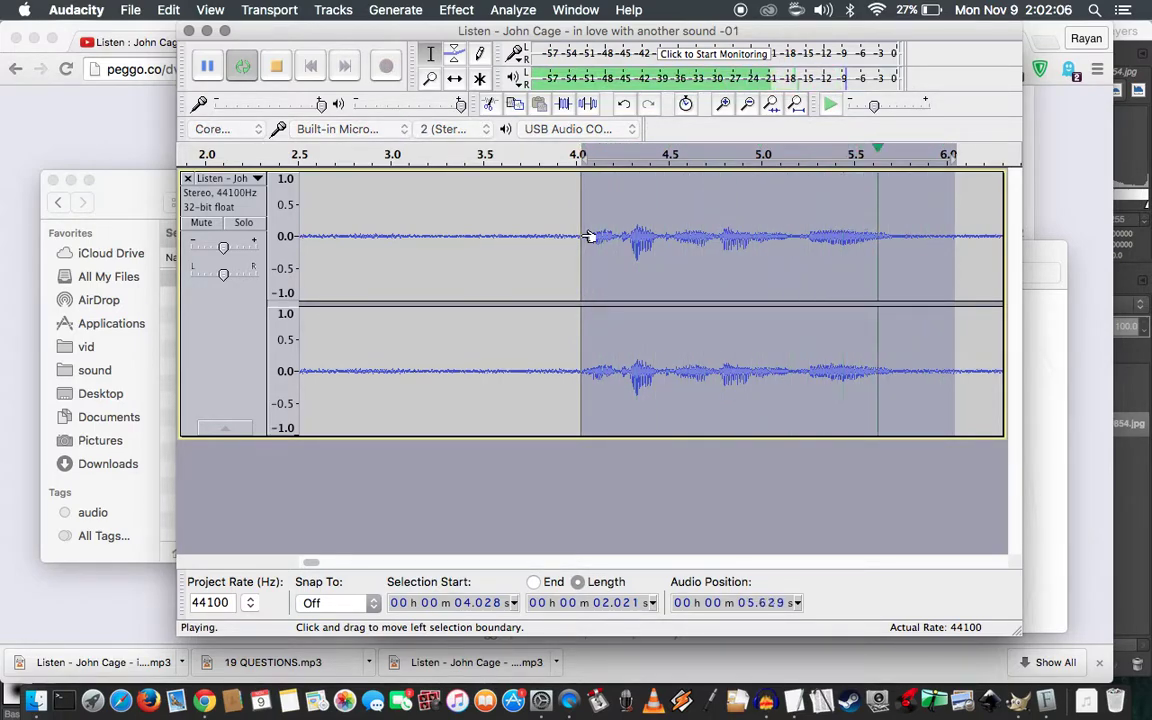
key(space)
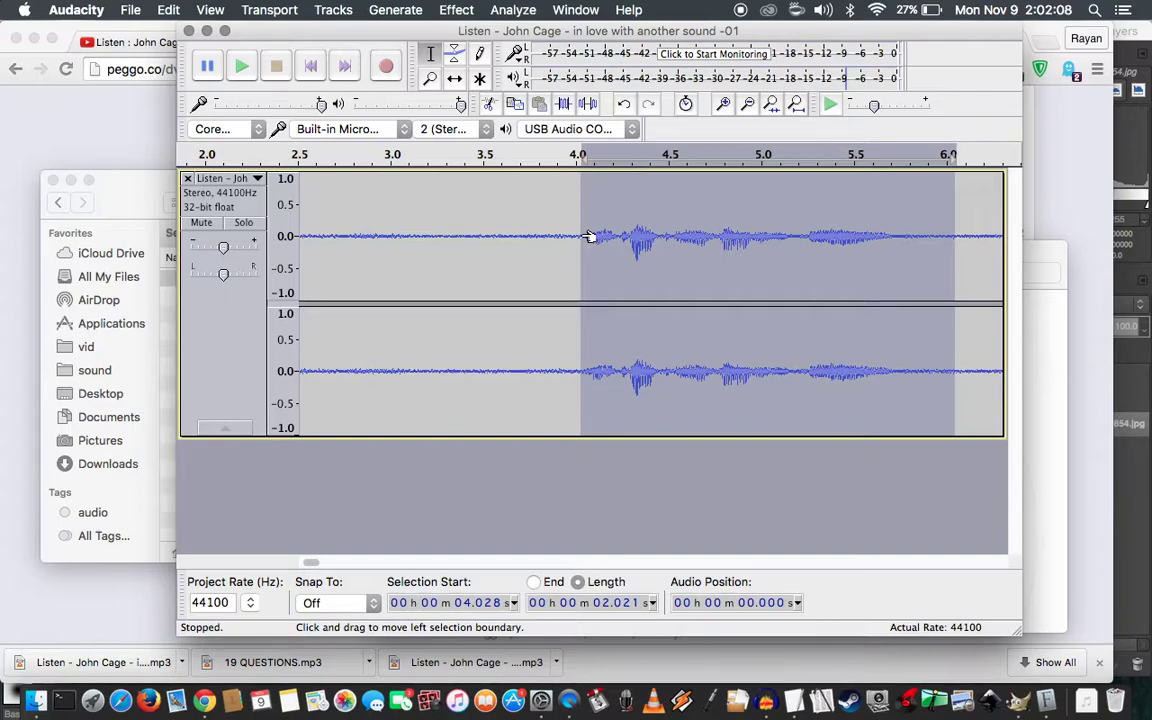
click(590, 236)
Listen on from the 4.03 s cut, select about 3.59 s of speech from about 4.36 s, audition it in a loop, and delete it
key(space)
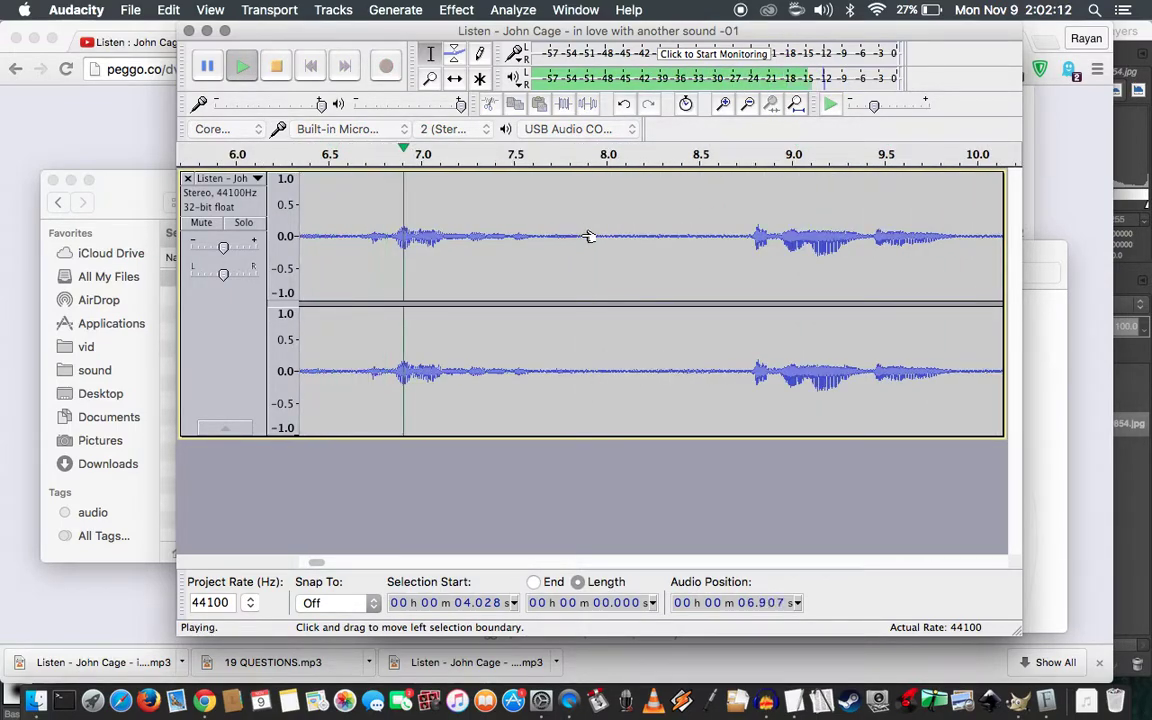
key(space)
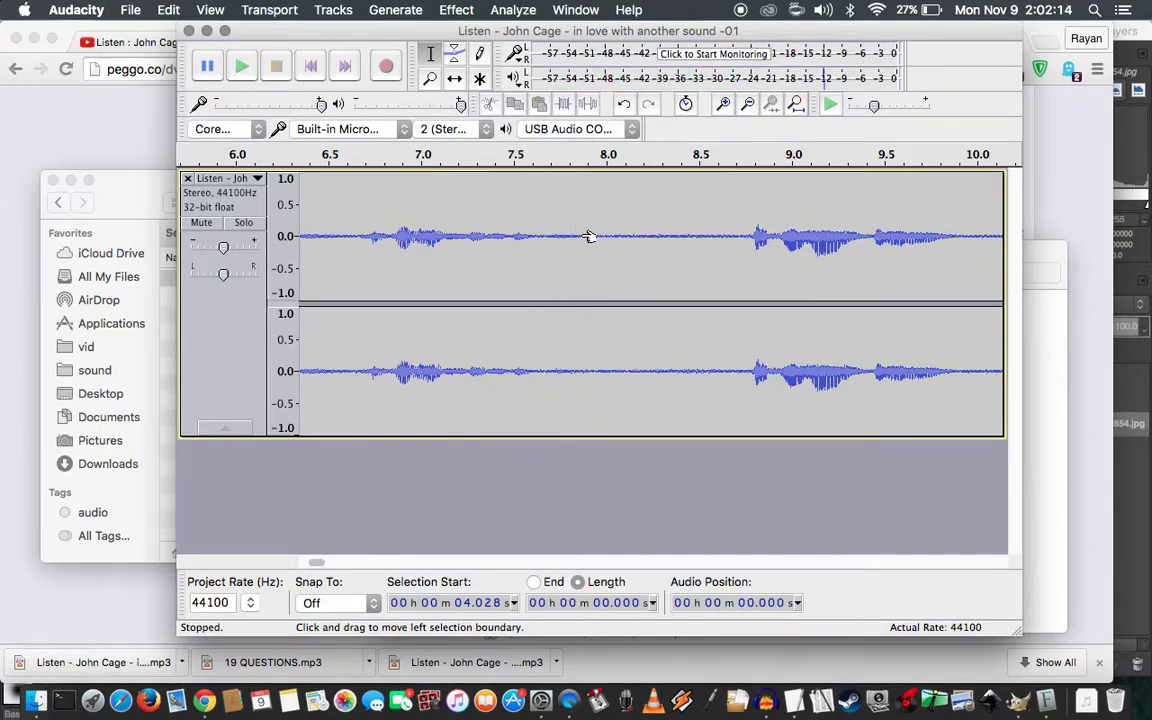
key(super+3)
key(super+3)
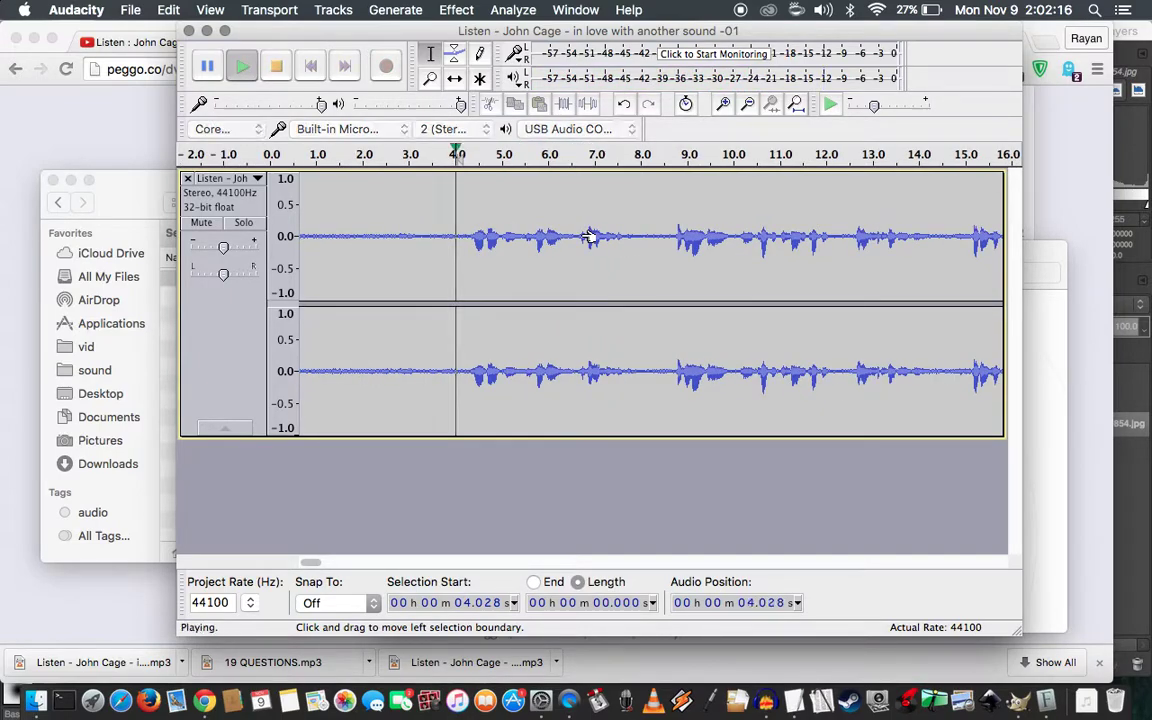
key(space)
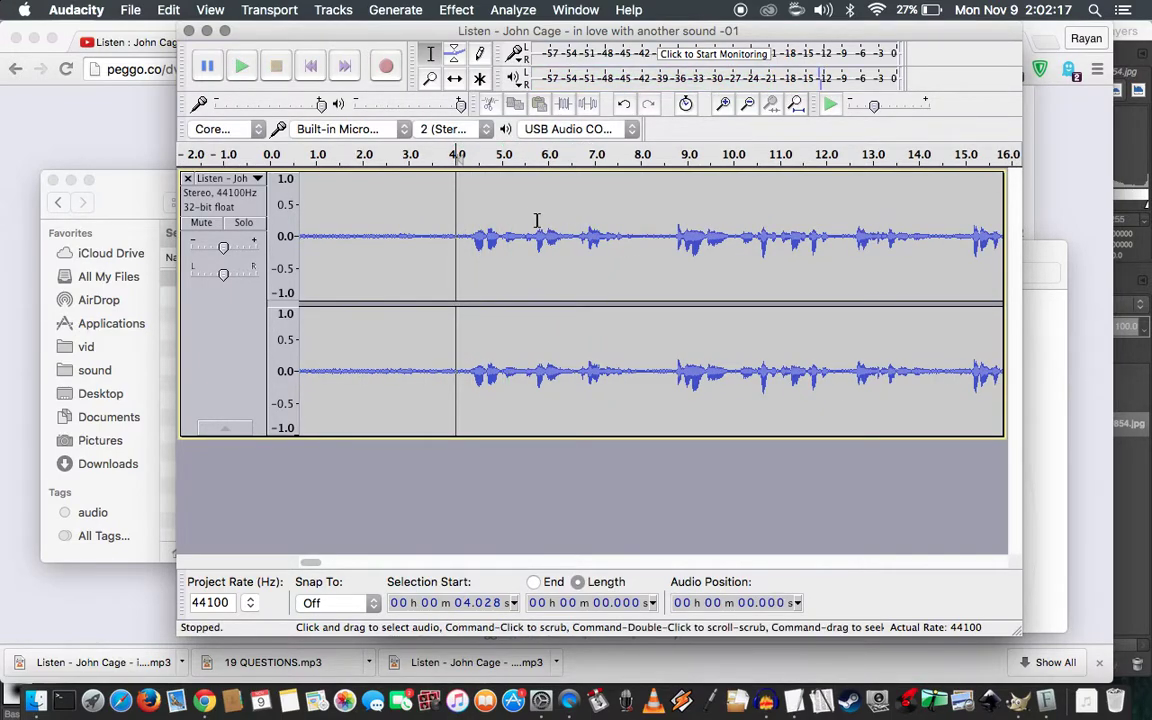
click(471, 236)
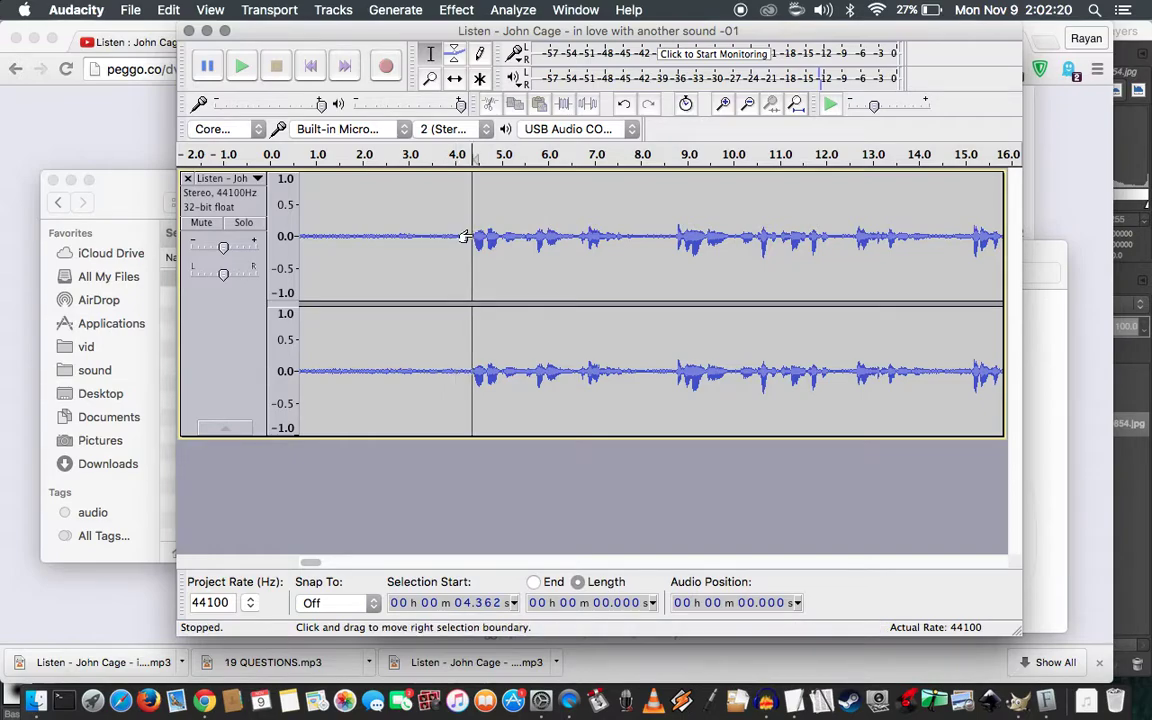
key(space)
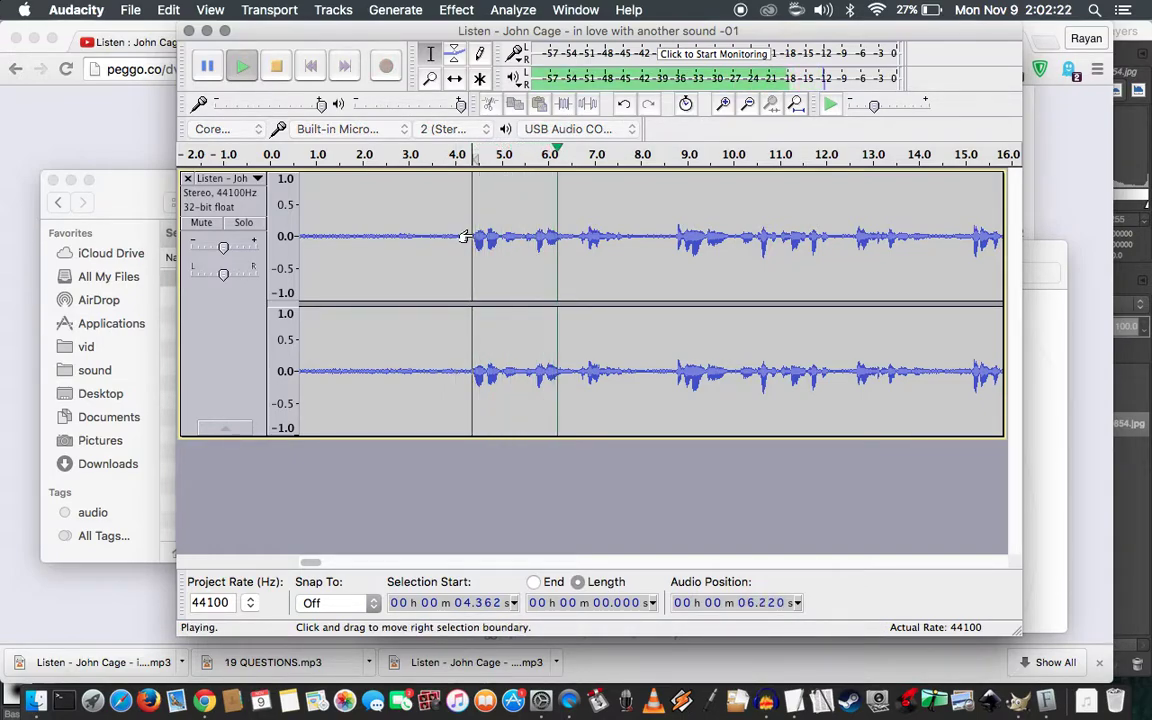
key(space)
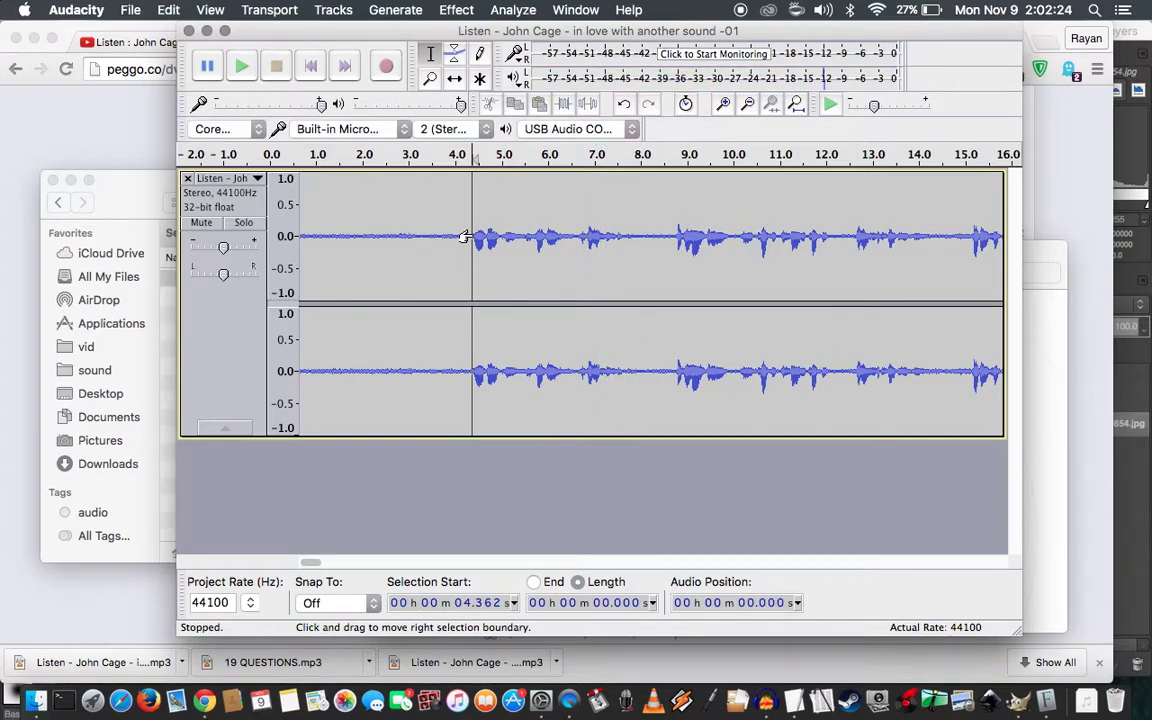
shift+click(636, 234)
key(space)
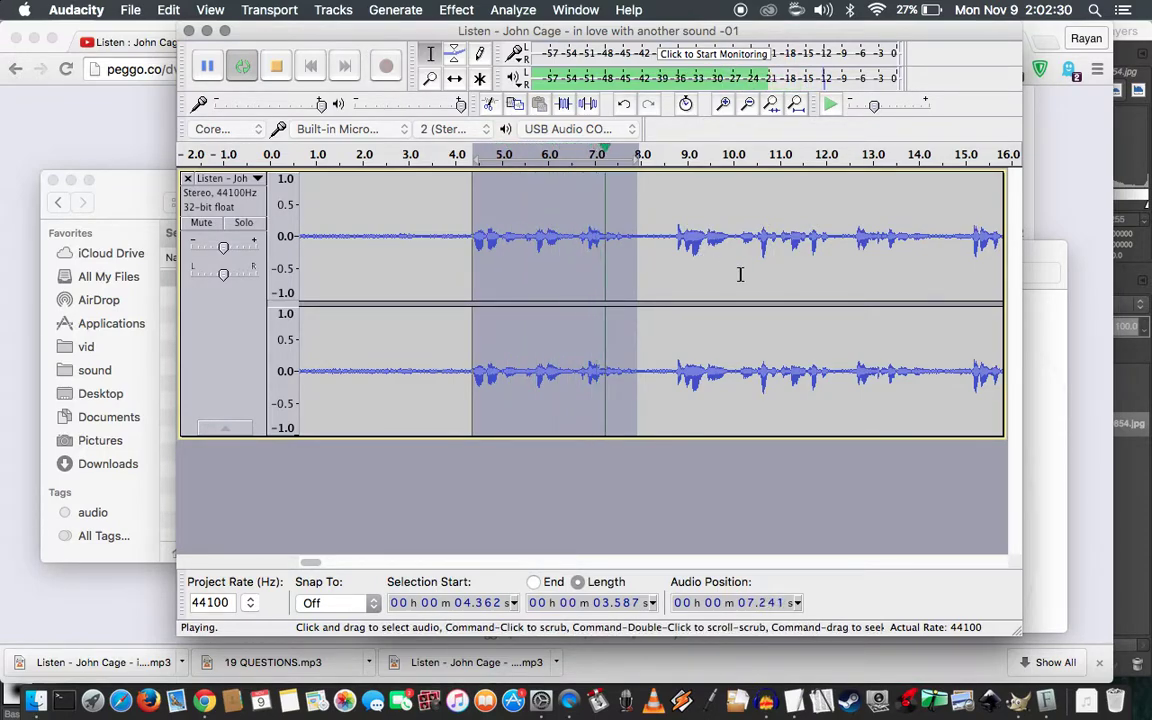
key(space)
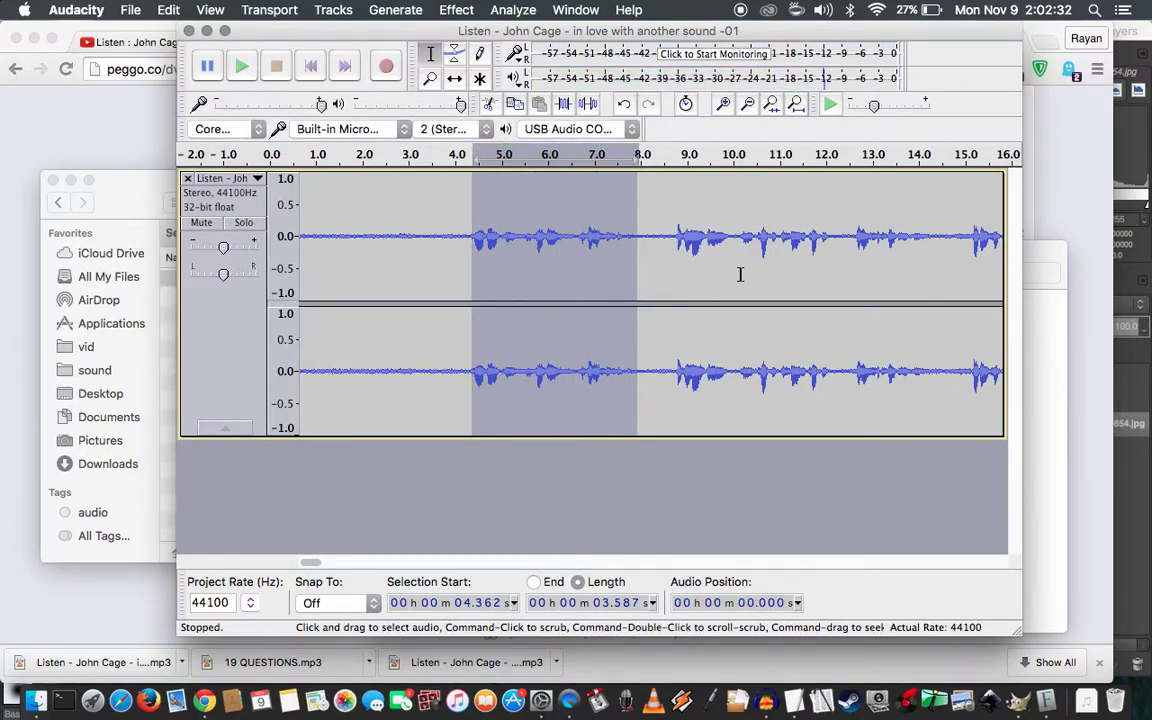
key(Delete)
Select the next phrase from about 5.20 s with a length of about 3.26 s, audition it in a loop, delete it, and play on
key(space)
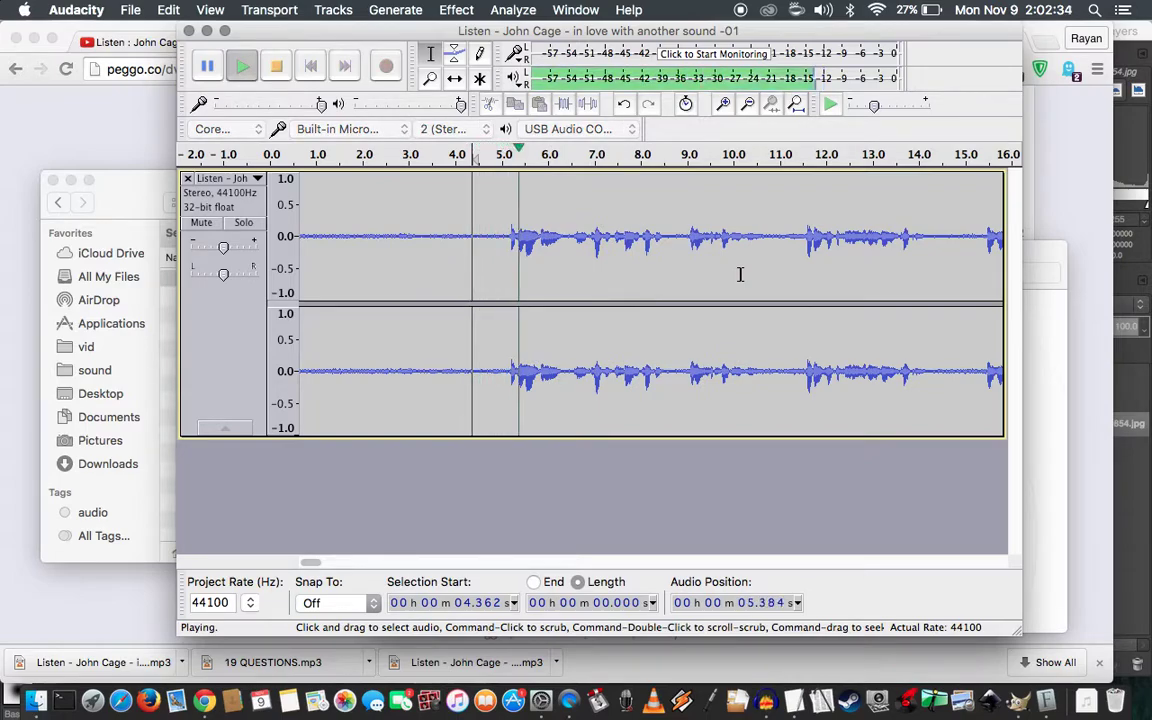
key(space)
key(space)
key(space)
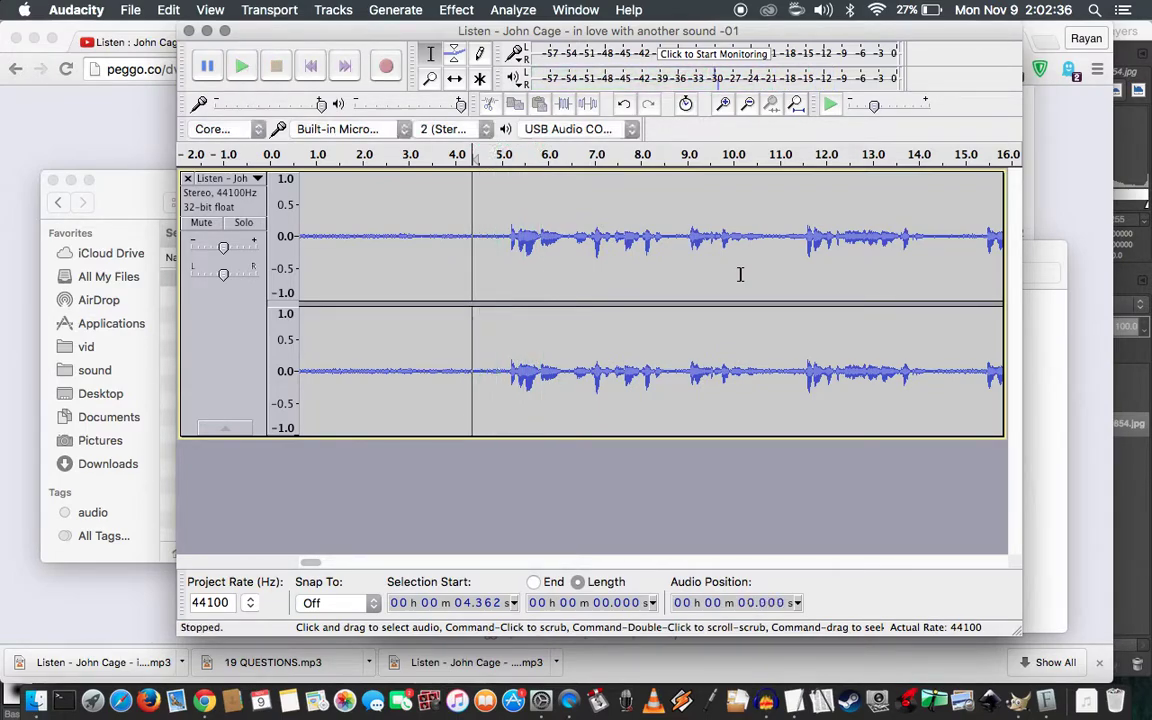
click(510, 234)
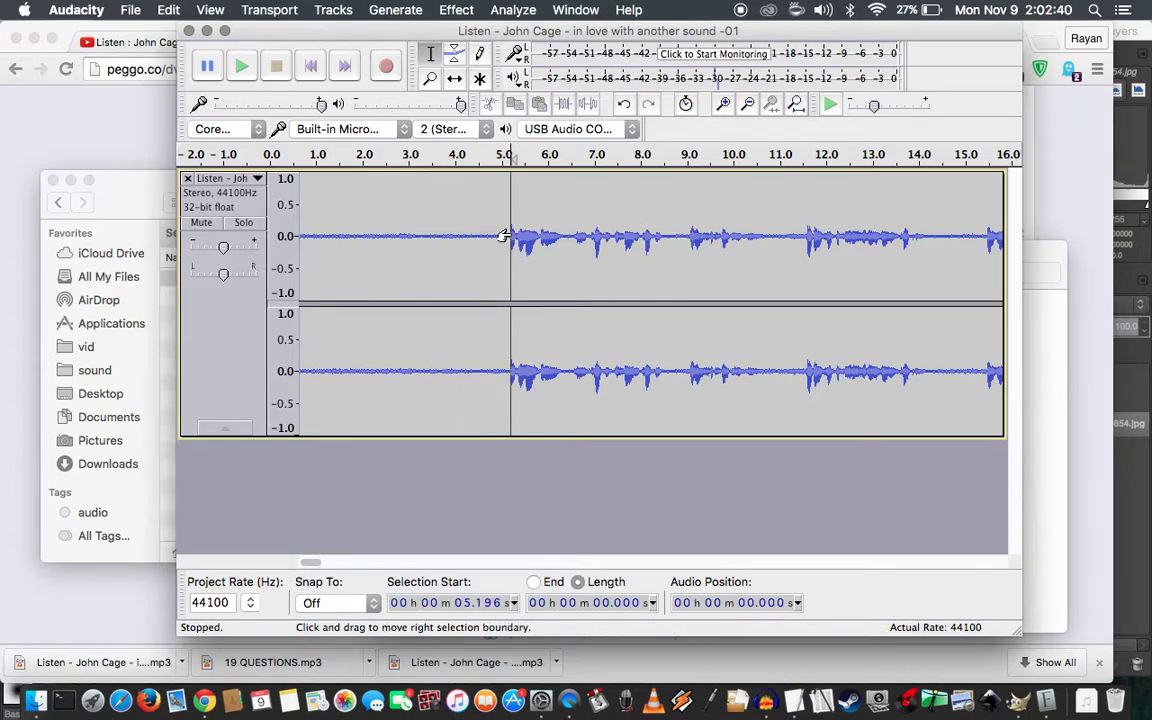
shift+click(650, 240)
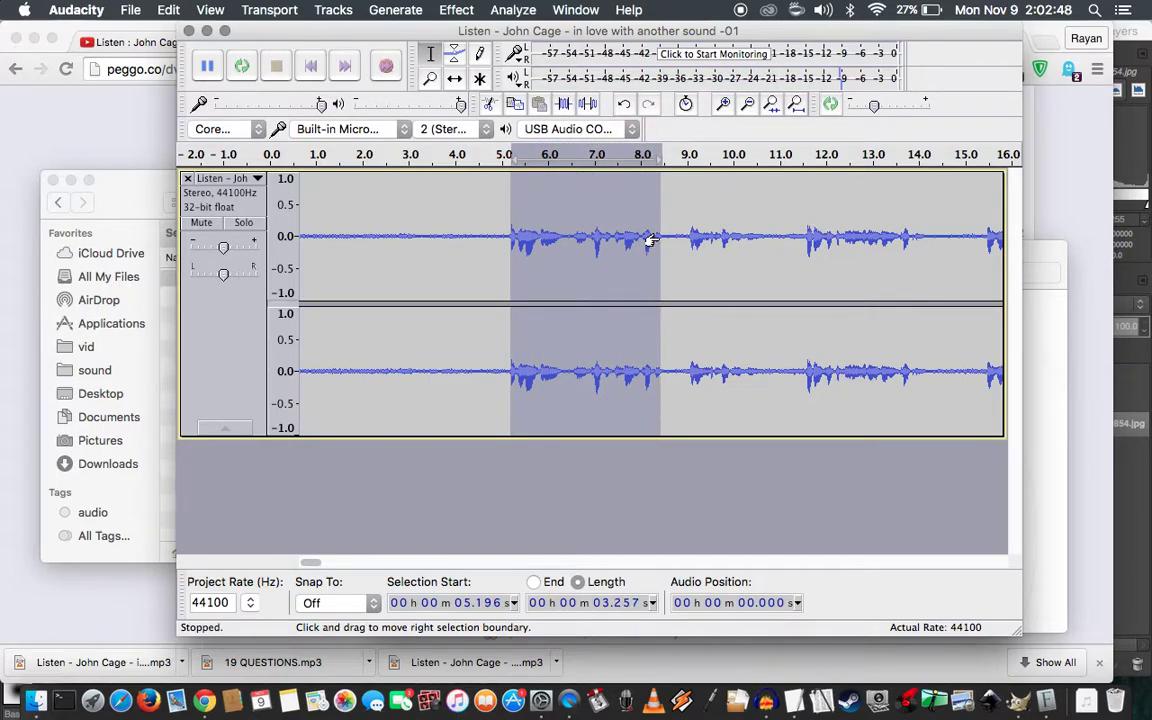
key(space)
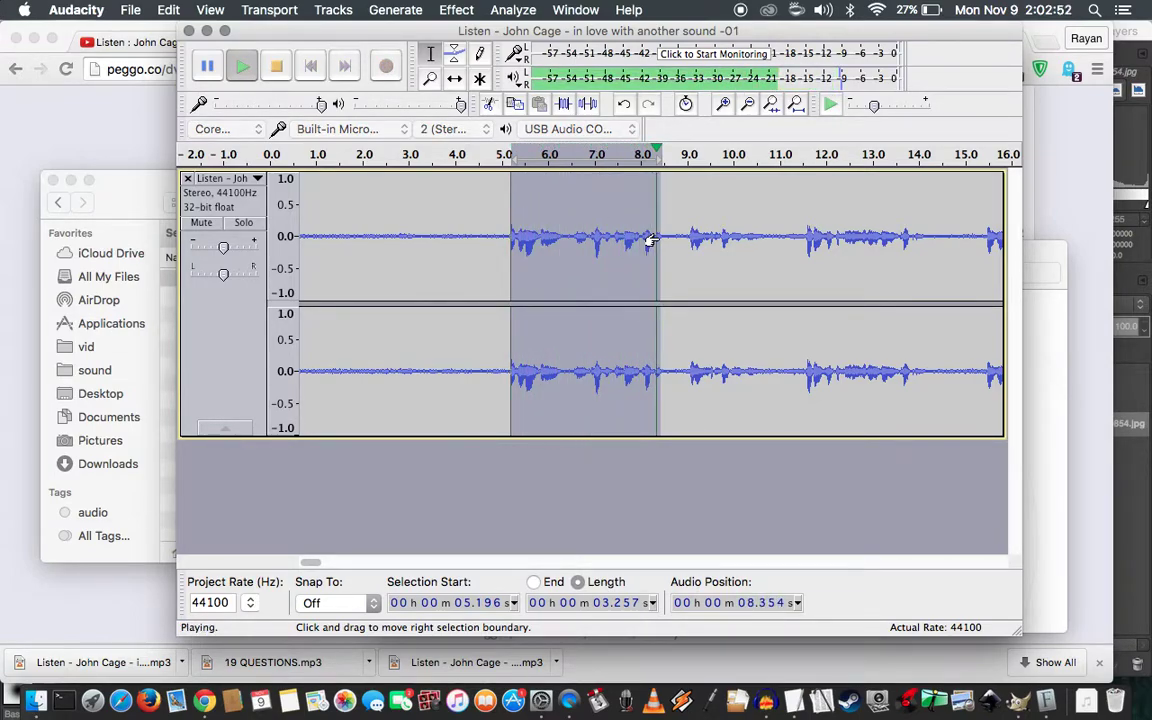
key(shift+space)
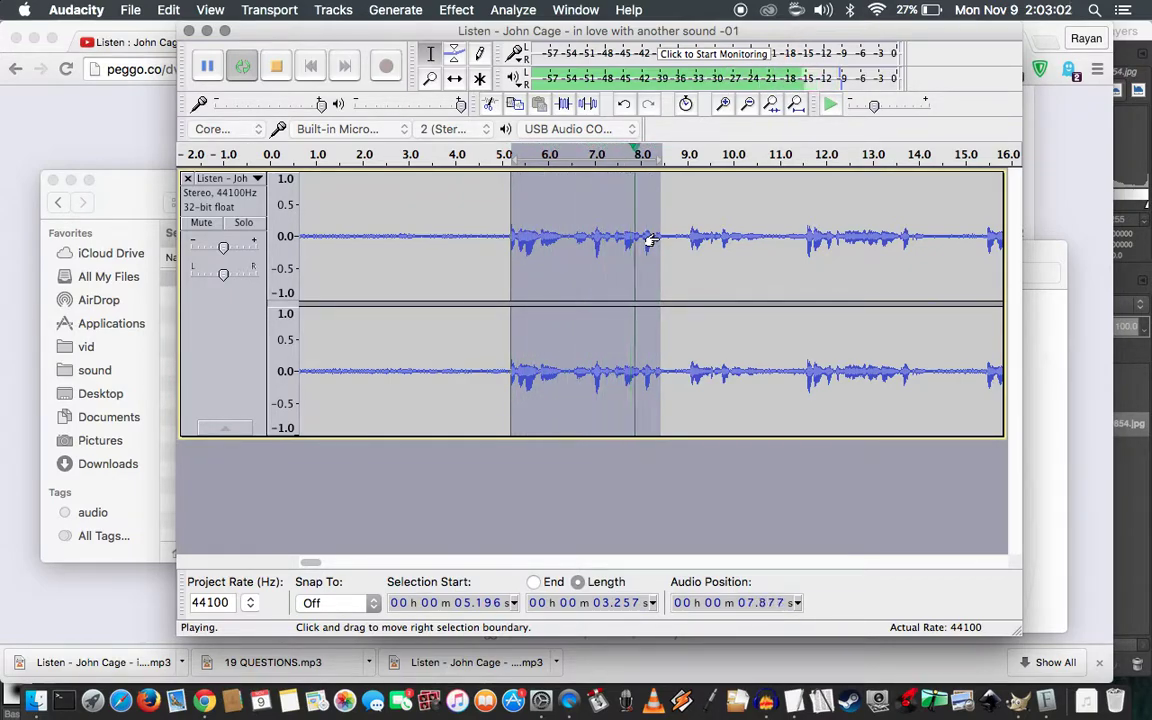
key(space)
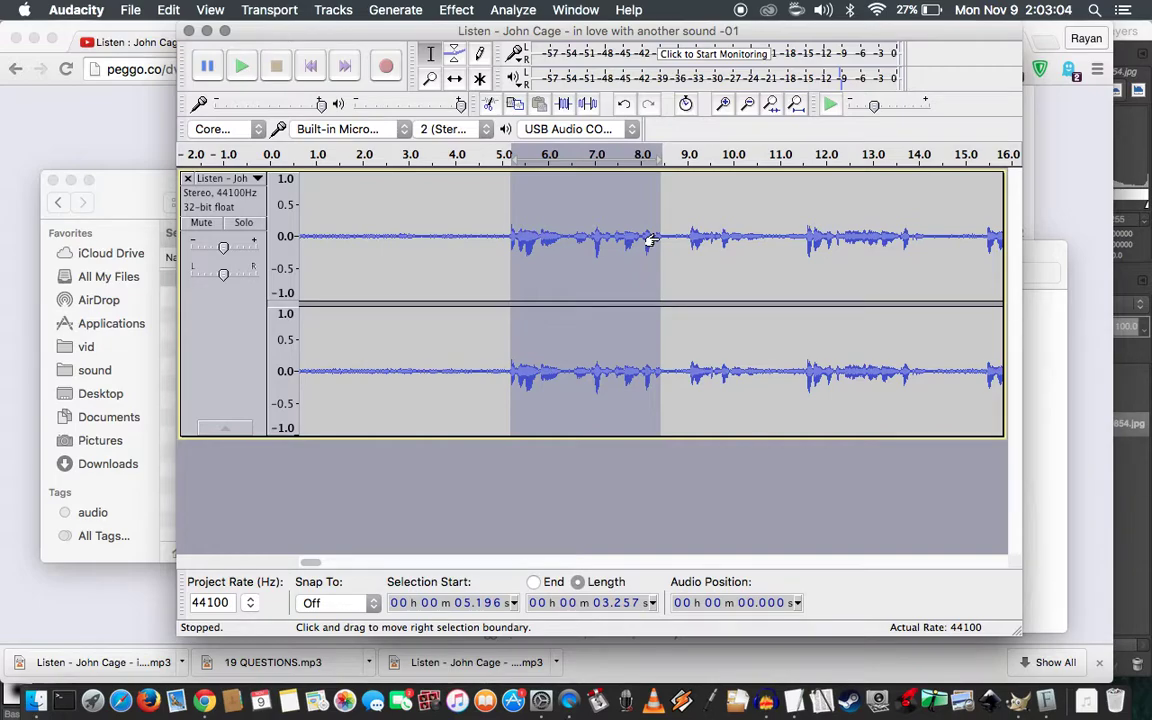
key(Delete)
key(space)
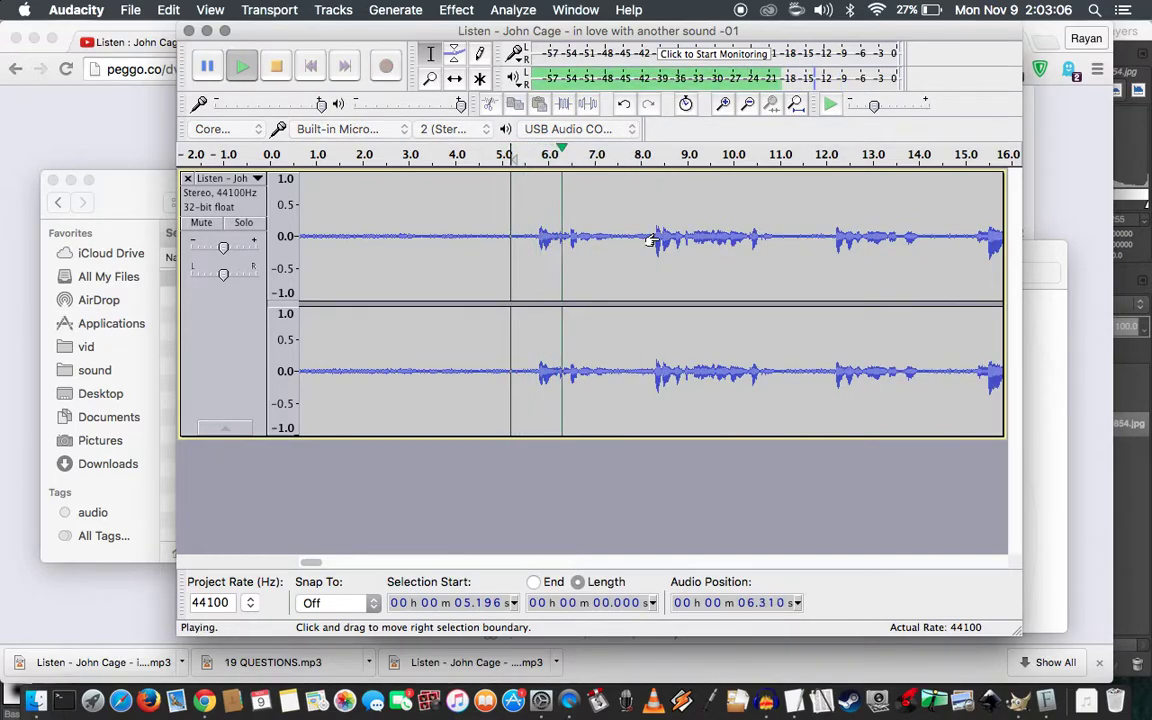
Listen on from the 5.20 s cut, select the next phrase from about 5.80 s with a length of about 1.86 s, and delete it
key(space)
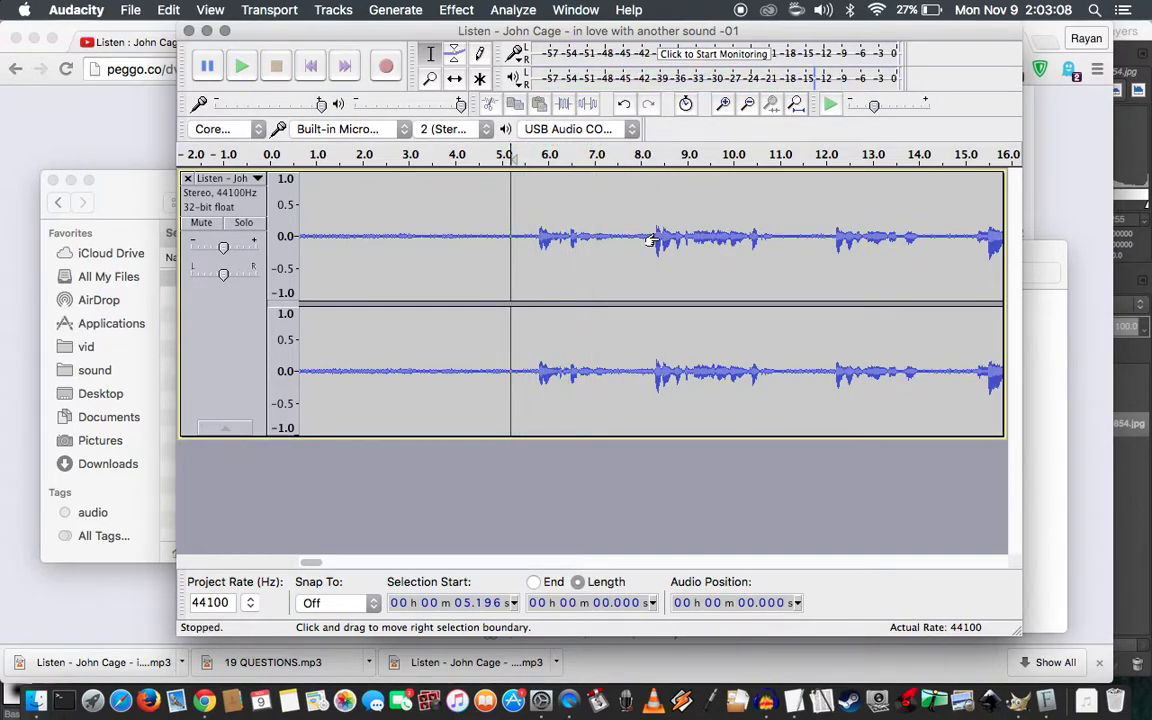
key(space)
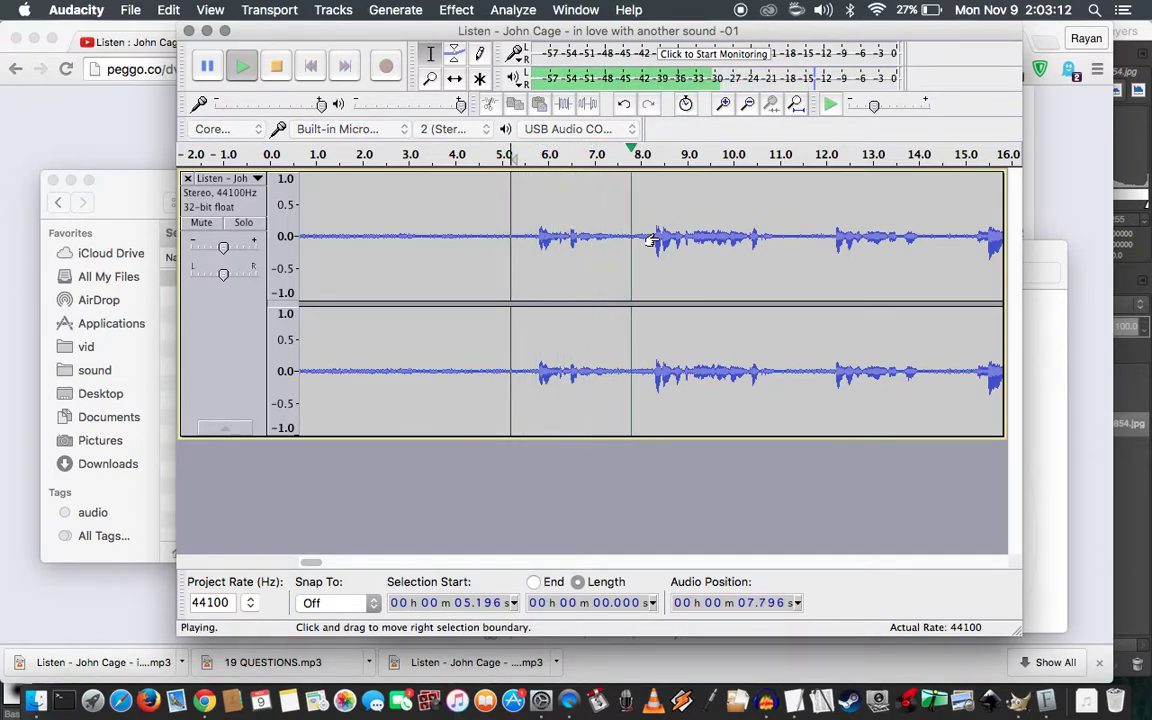
key(space)
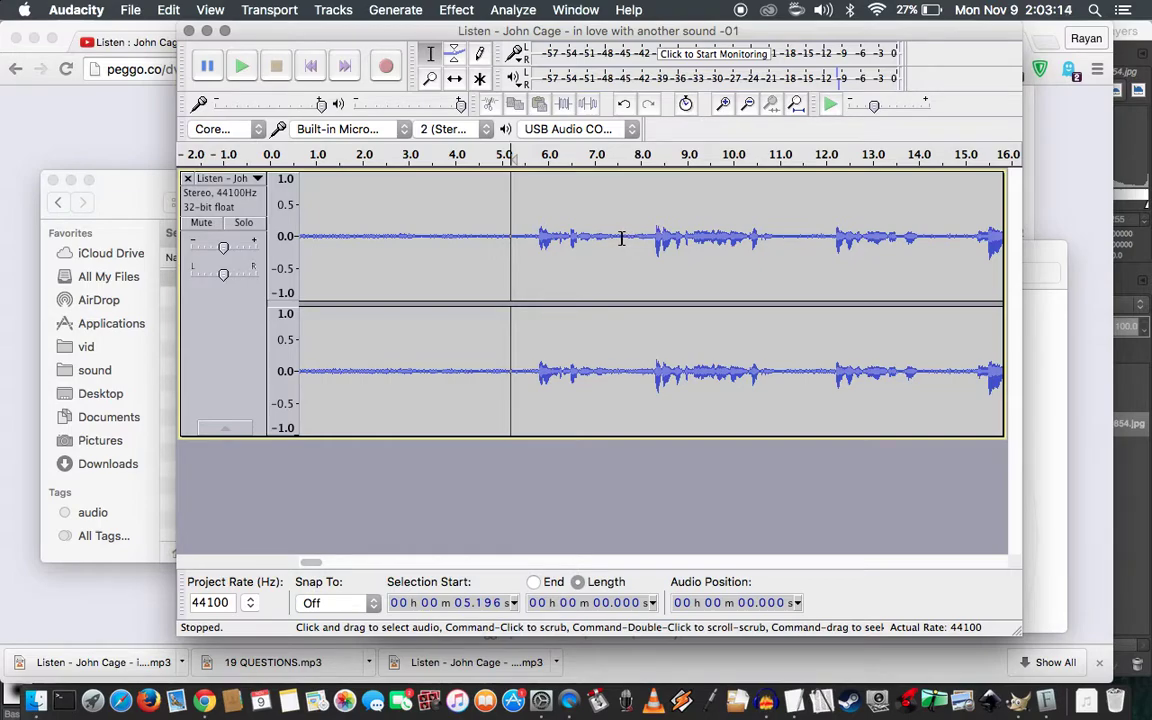
click(624, 238)
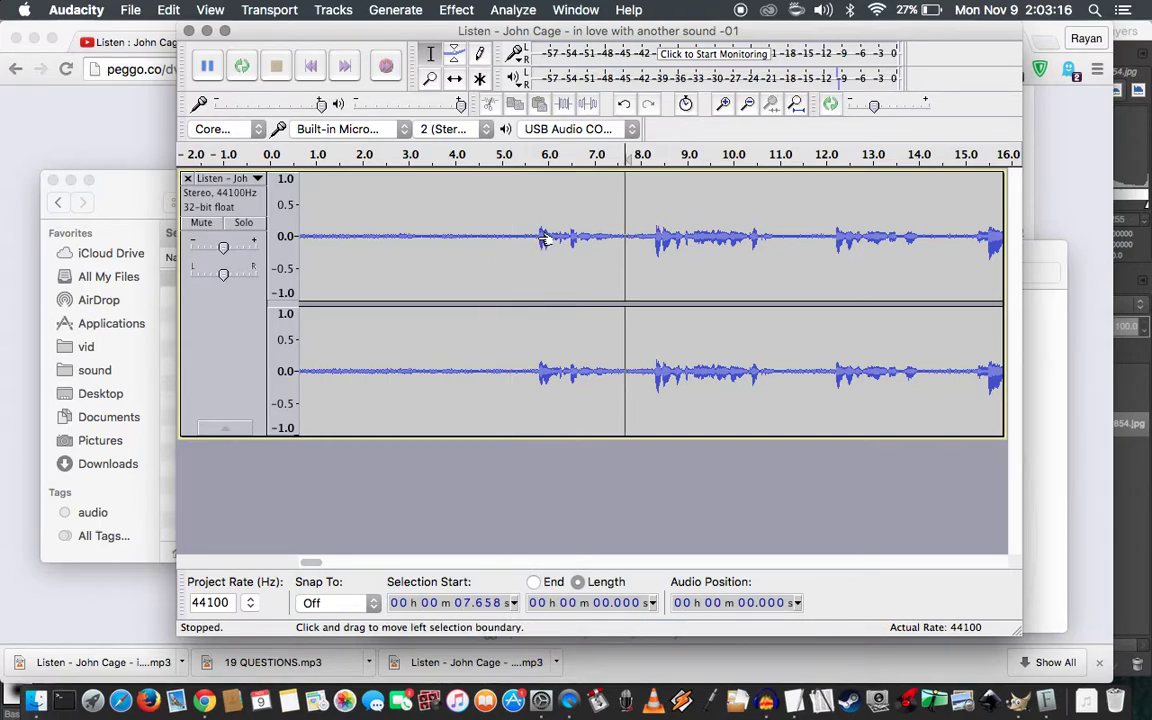
shift+click(543, 238)
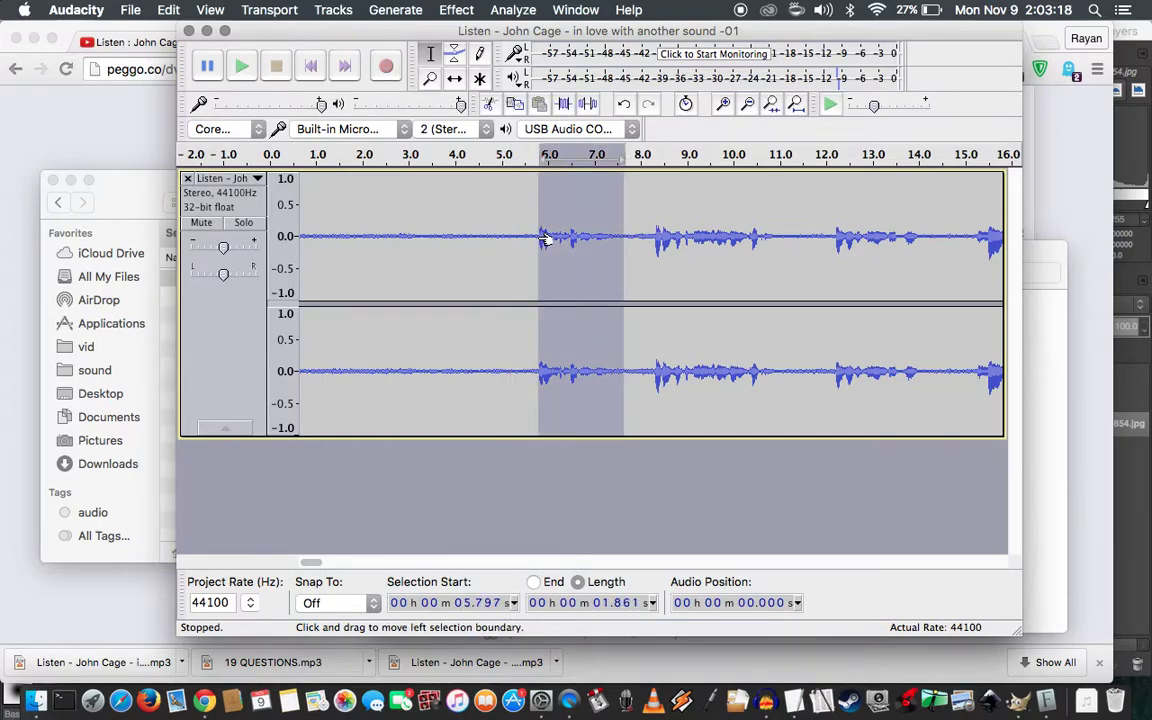
key(Delete)
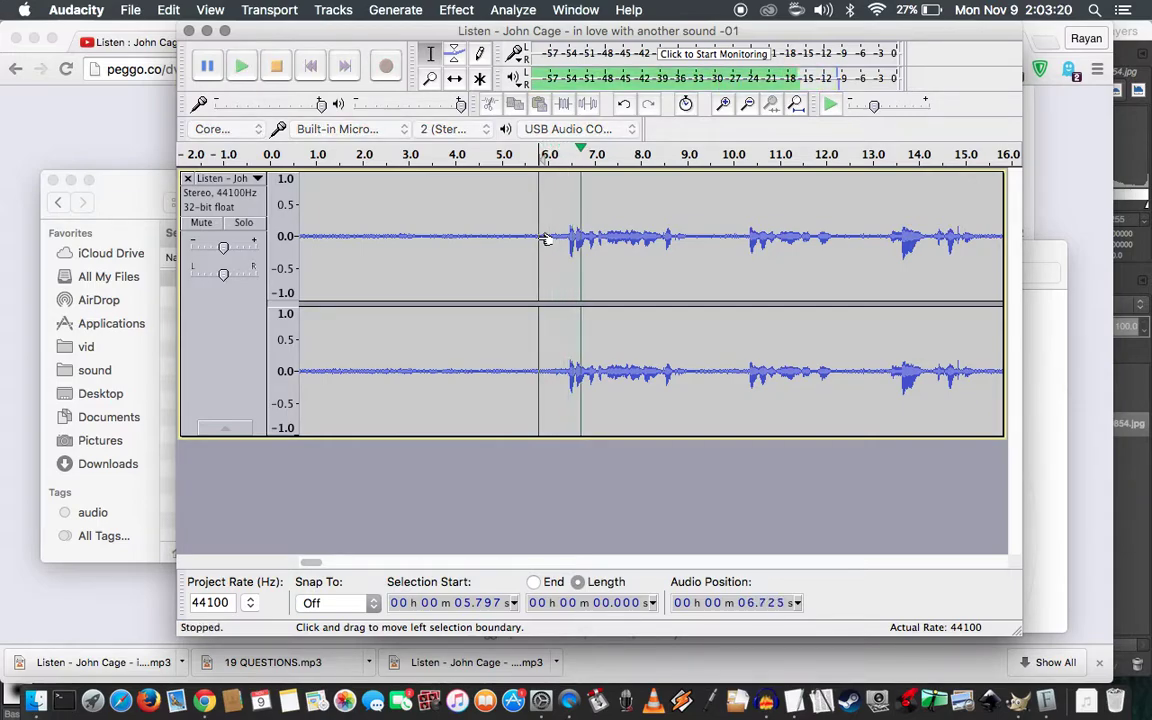
Play from about 6.42 s, select about 2.64 s of speech from that point, audition it, and delete it
key(space)
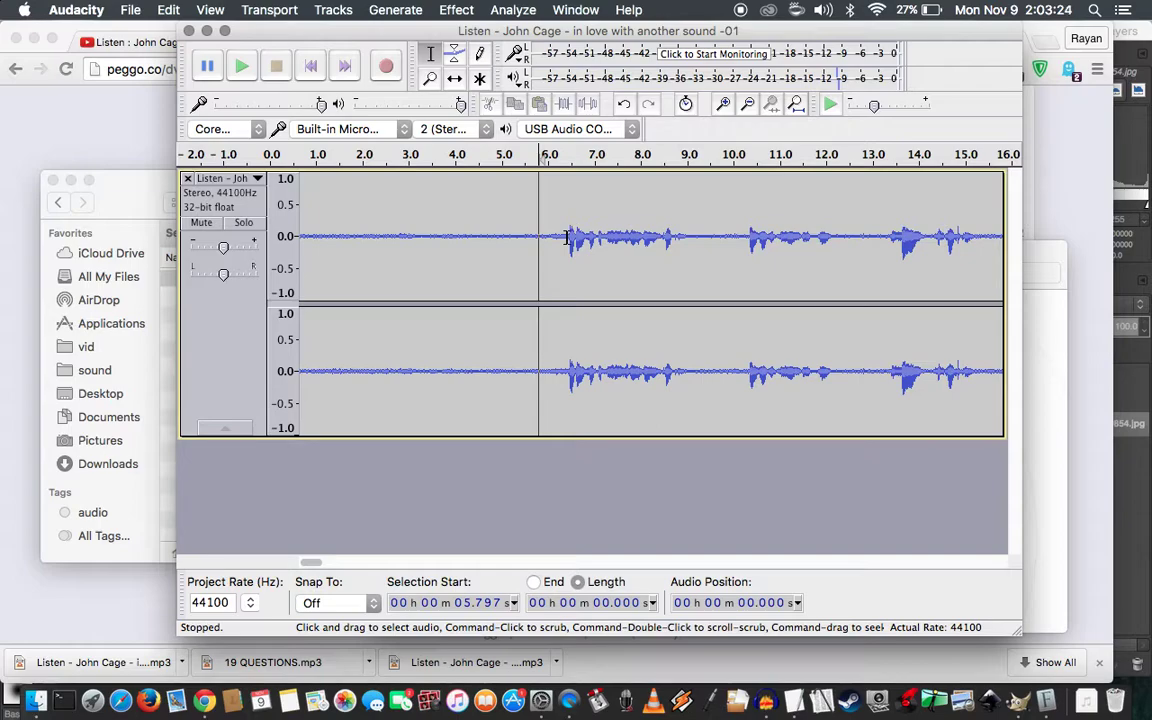
click(567, 238)
key(space)
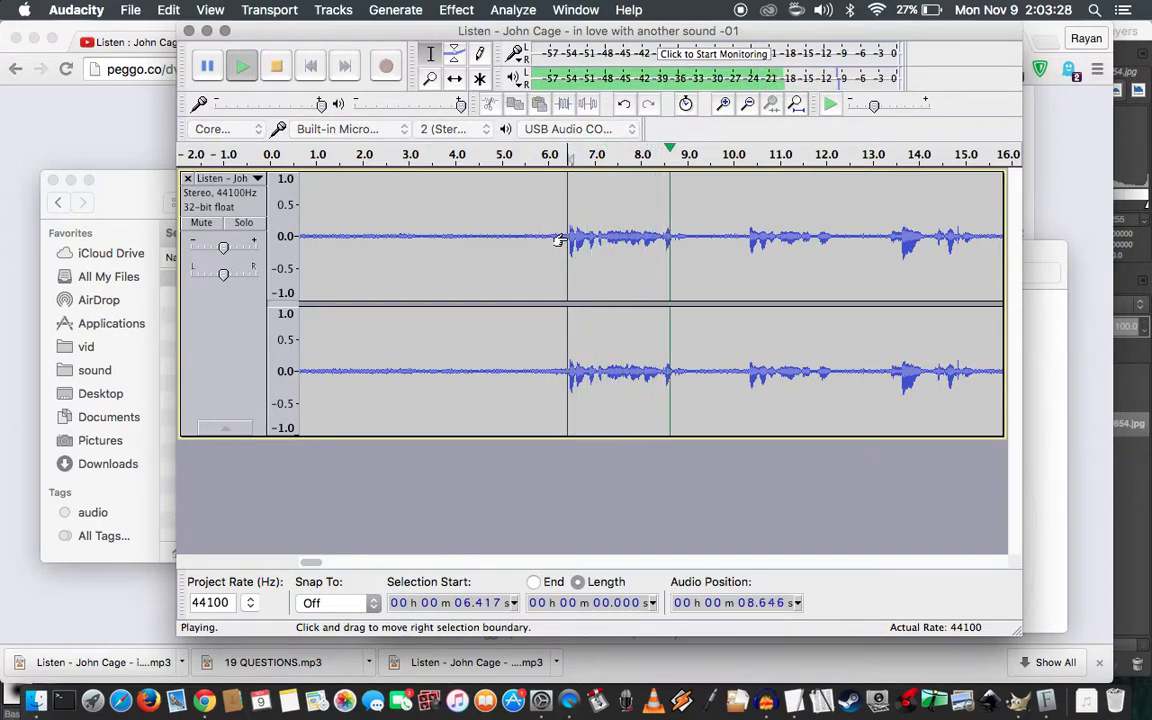
key(space)
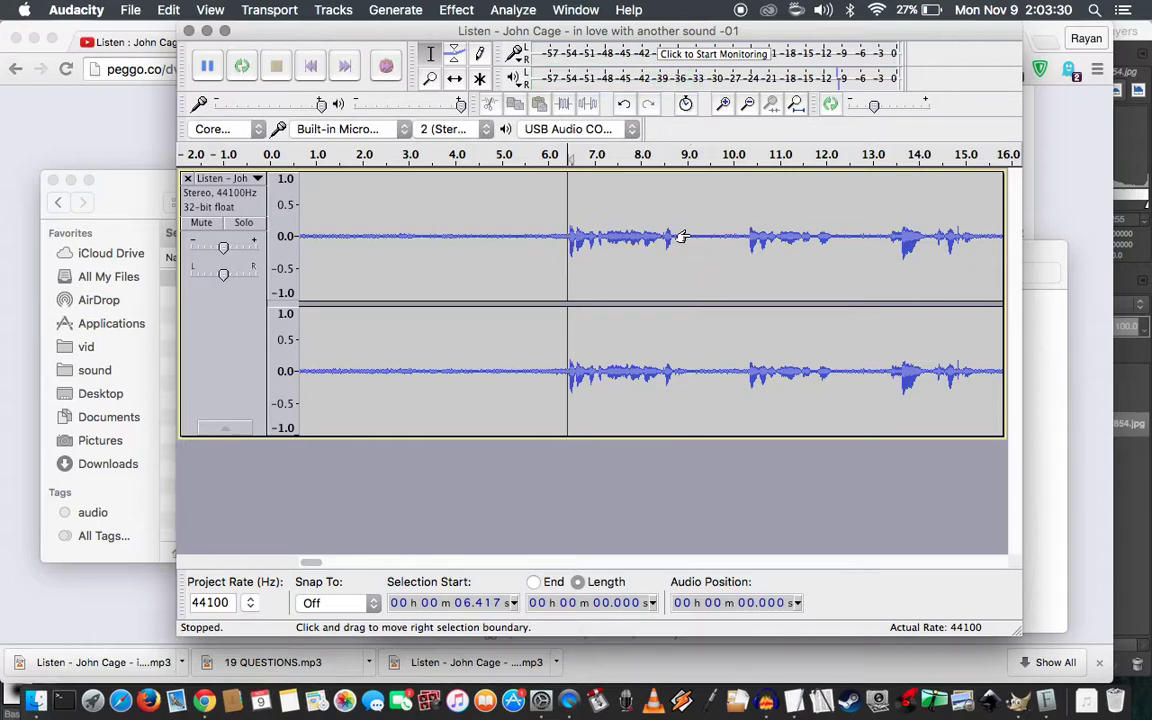
shift+click(686, 237)
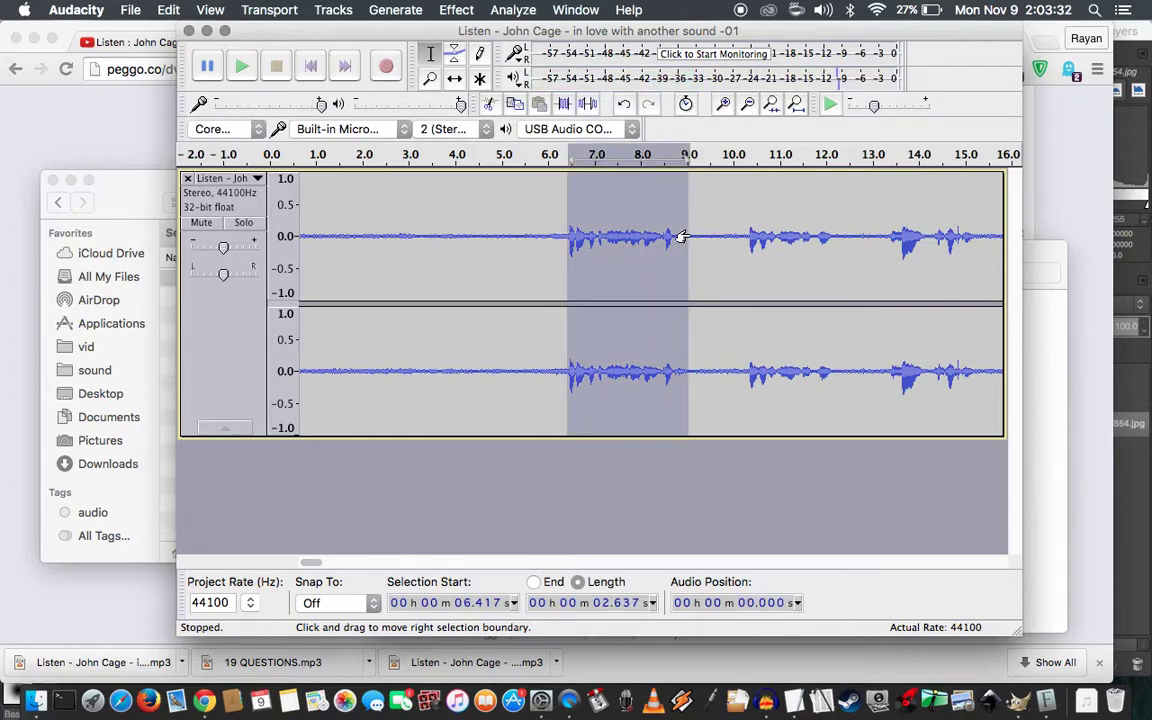
key(space)
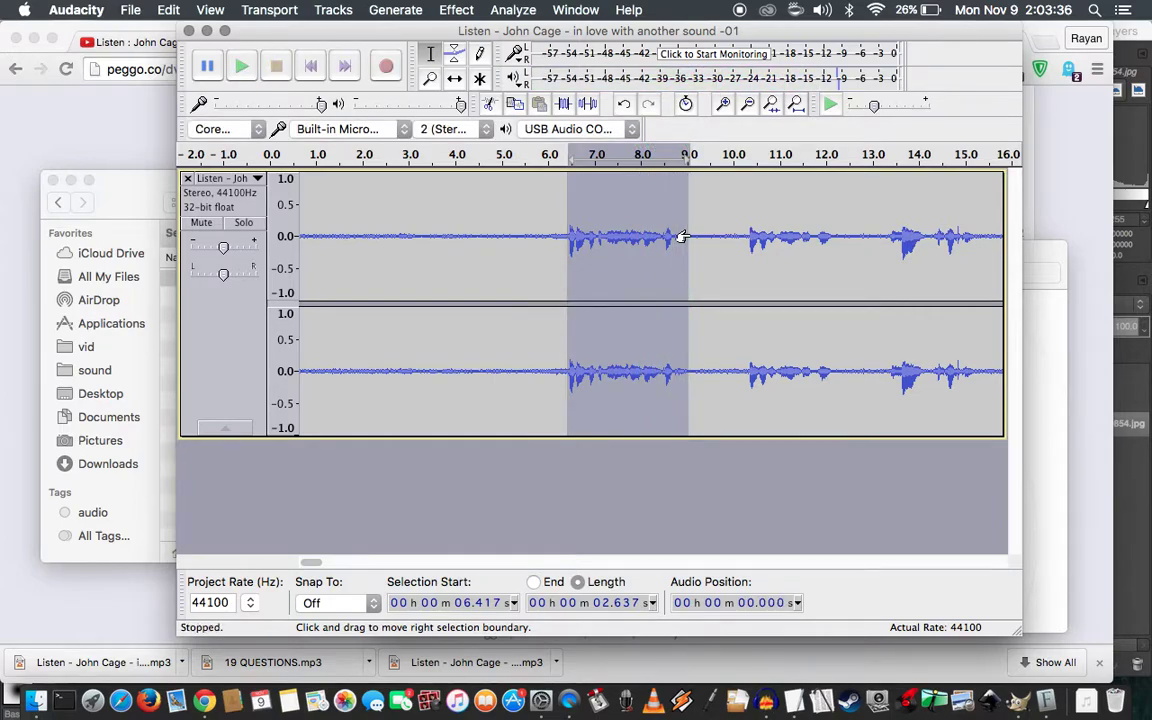
key(Left)
Listen on from the 6.42 s cut, select about 1.84 s of speech from about 7.70 s, audition it, and delete it
key(space)
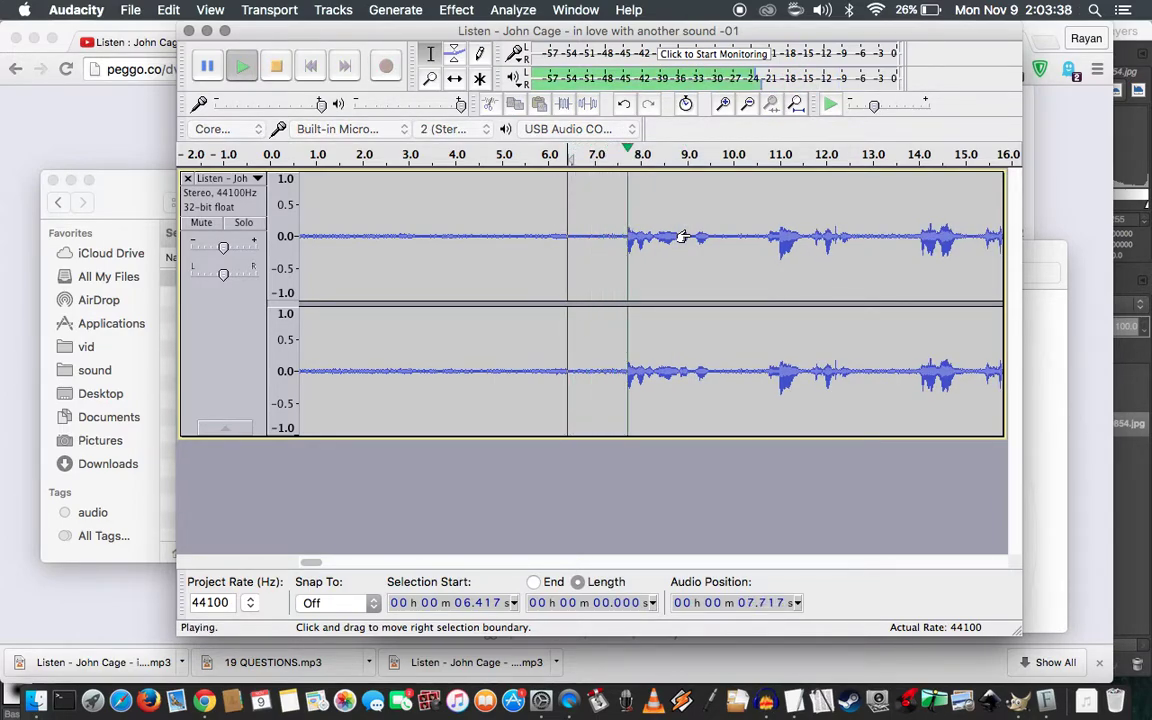
key(space)
key(space)
key(space)
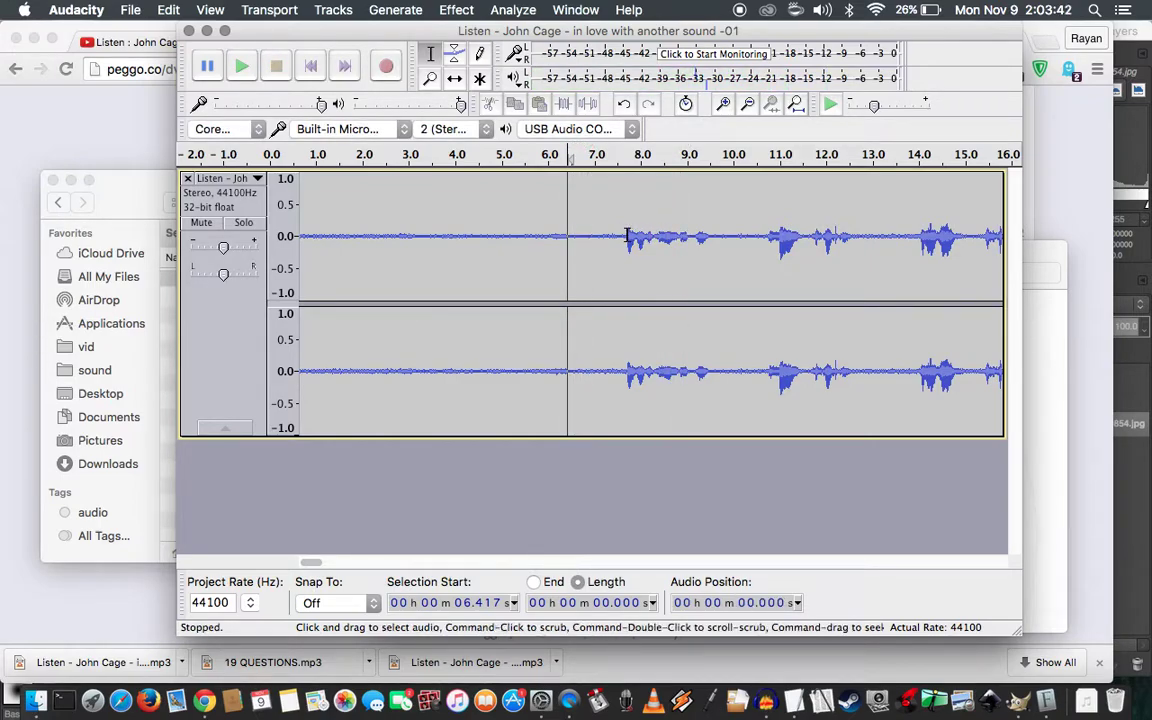
drag(627, 237, 712, 252)
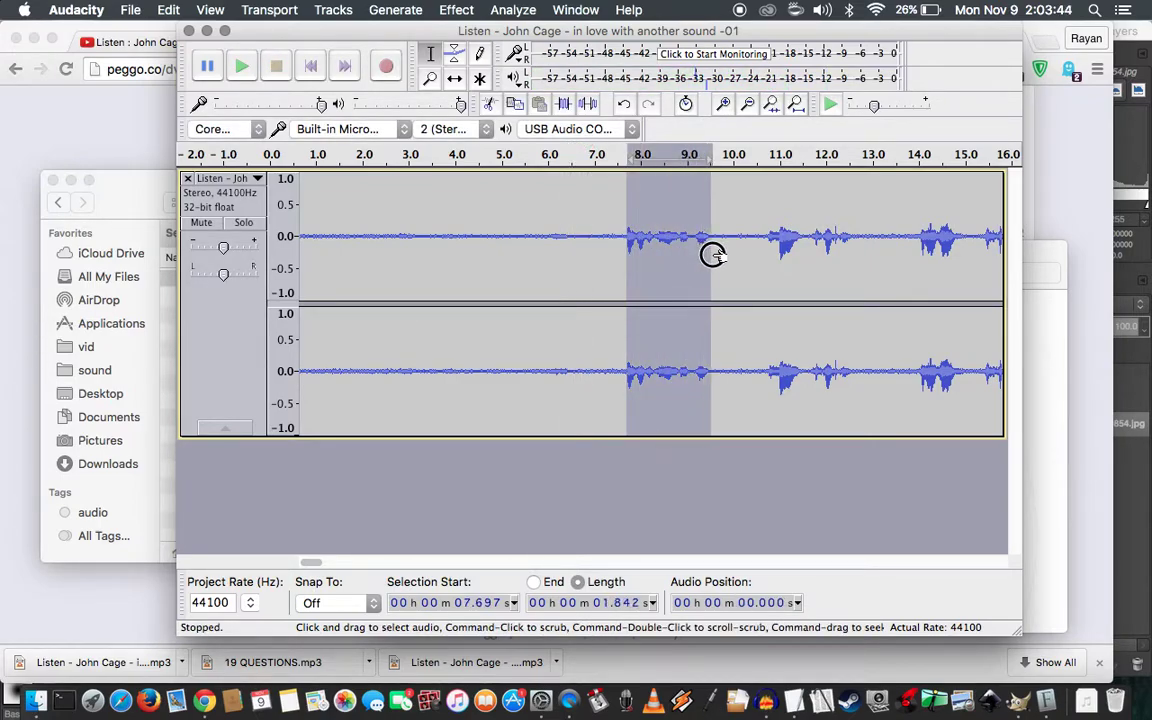
key(space)
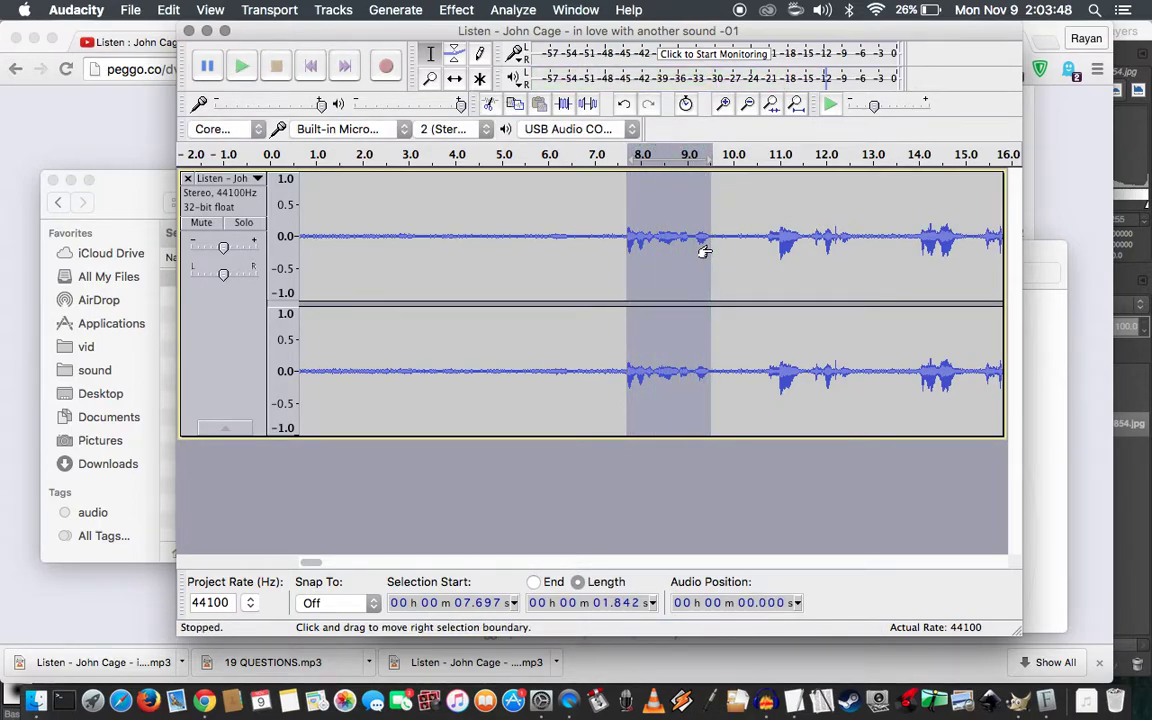
key(Delete)
Select the next phrase from about 8.92 s with a length of about 1.82 s and delete it
key(space)
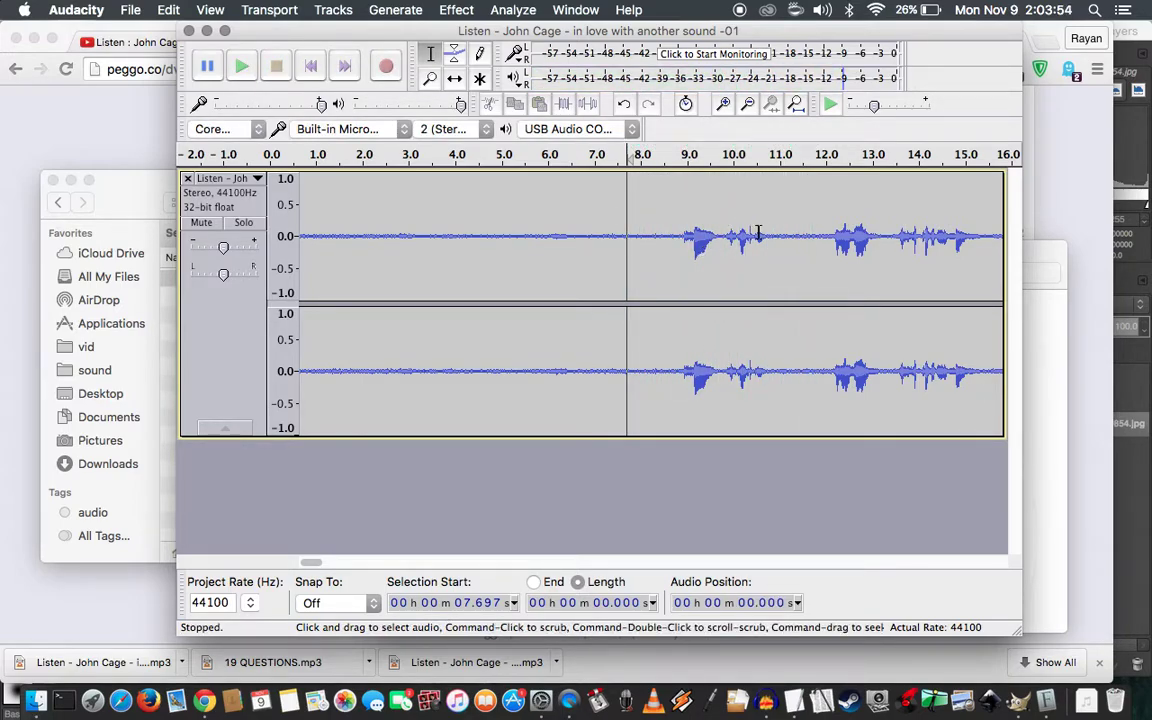
drag(686, 235, 764, 256)
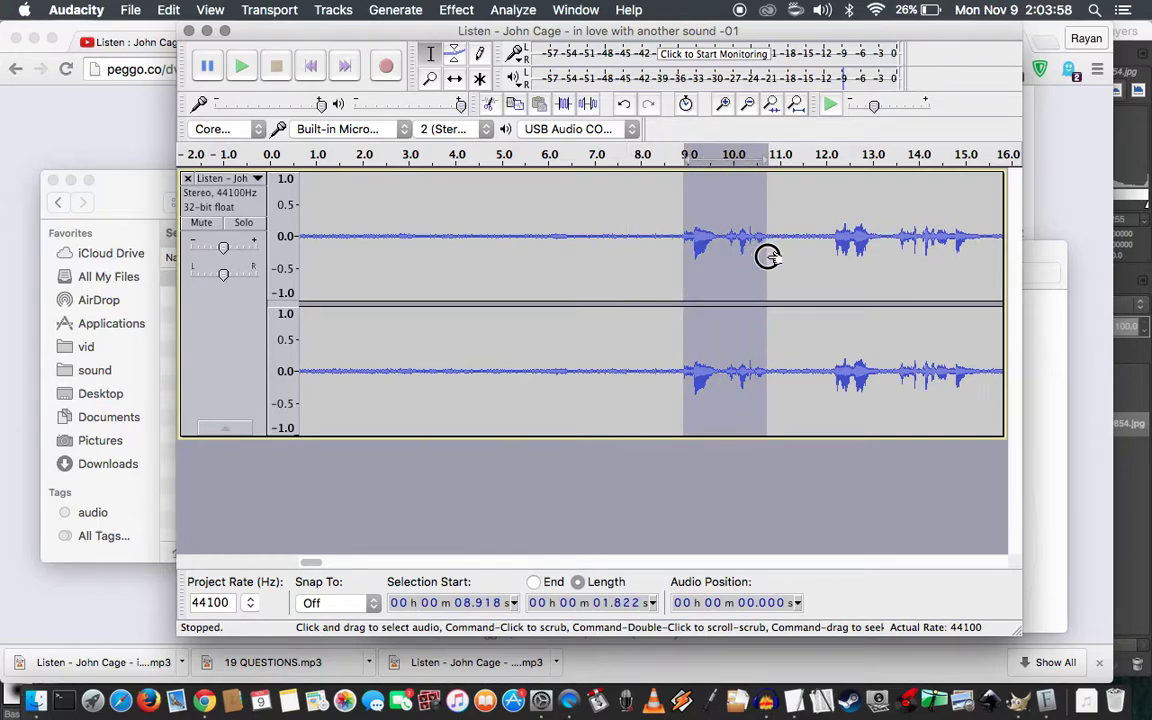
key(Delete)
Listen on from the 8.92 s cut, select about 0.97 s of speech from about 10.37 s, audition it in a loop, and delete it
key(space)
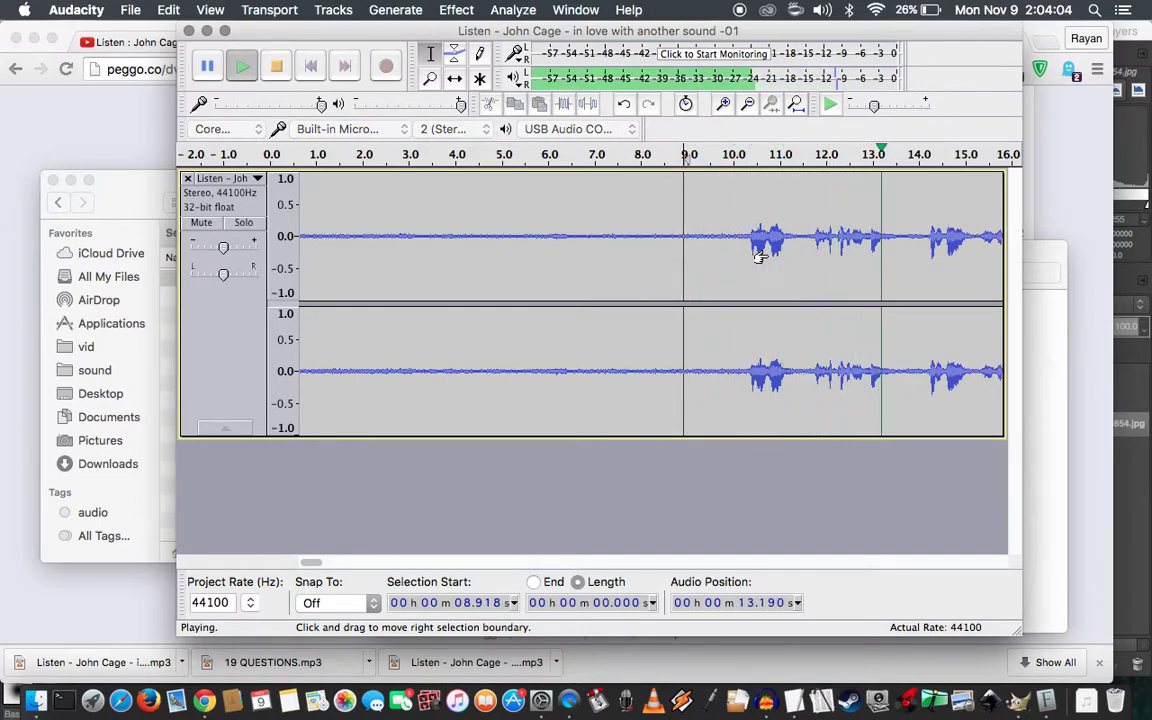
key(space)
click(747, 233)
key(space)
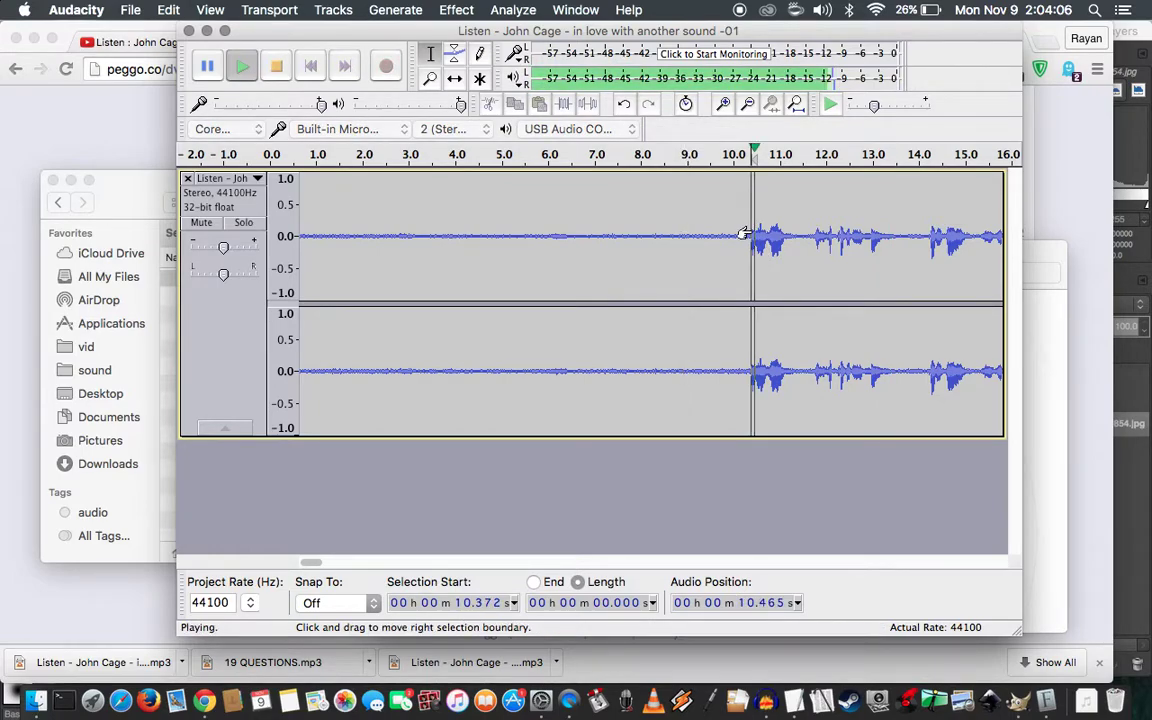
key(space)
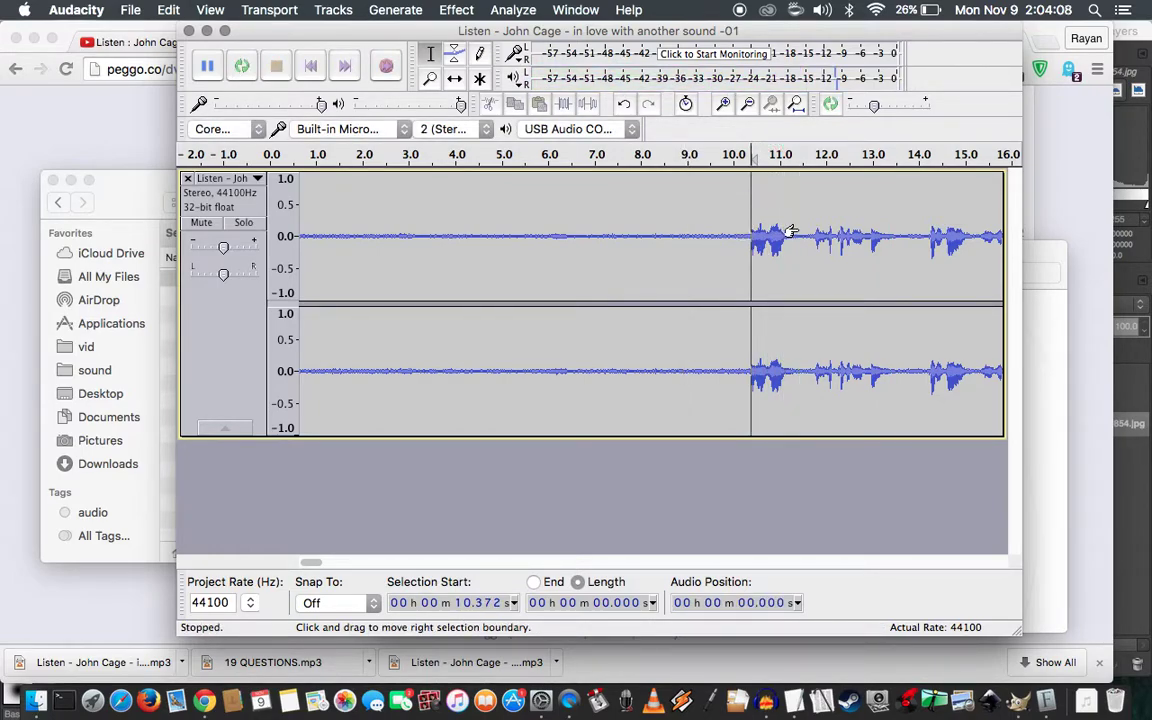
shift+click(791, 236)
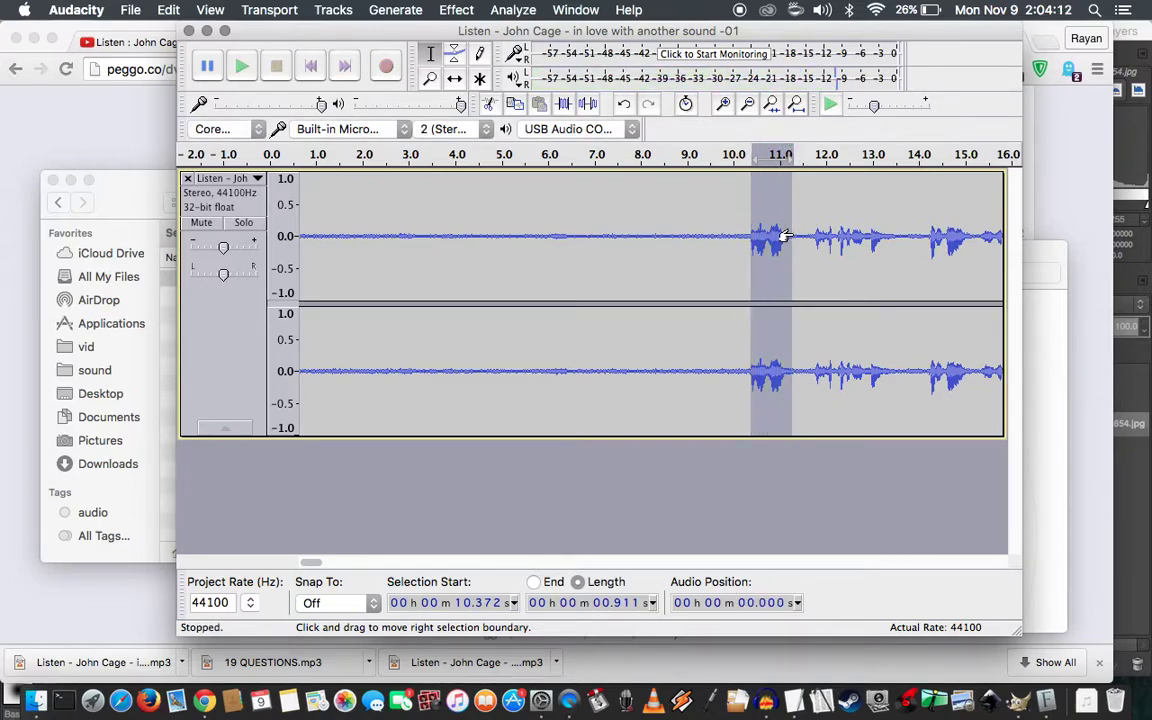
key(shift+space)
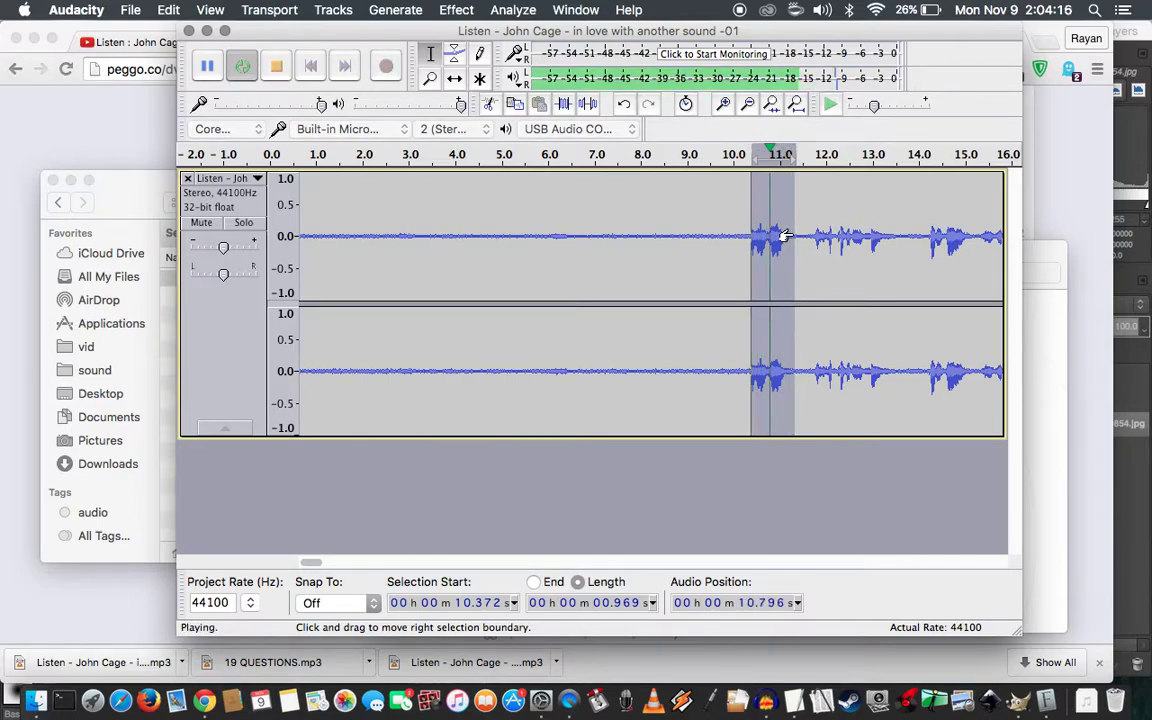
key(space)
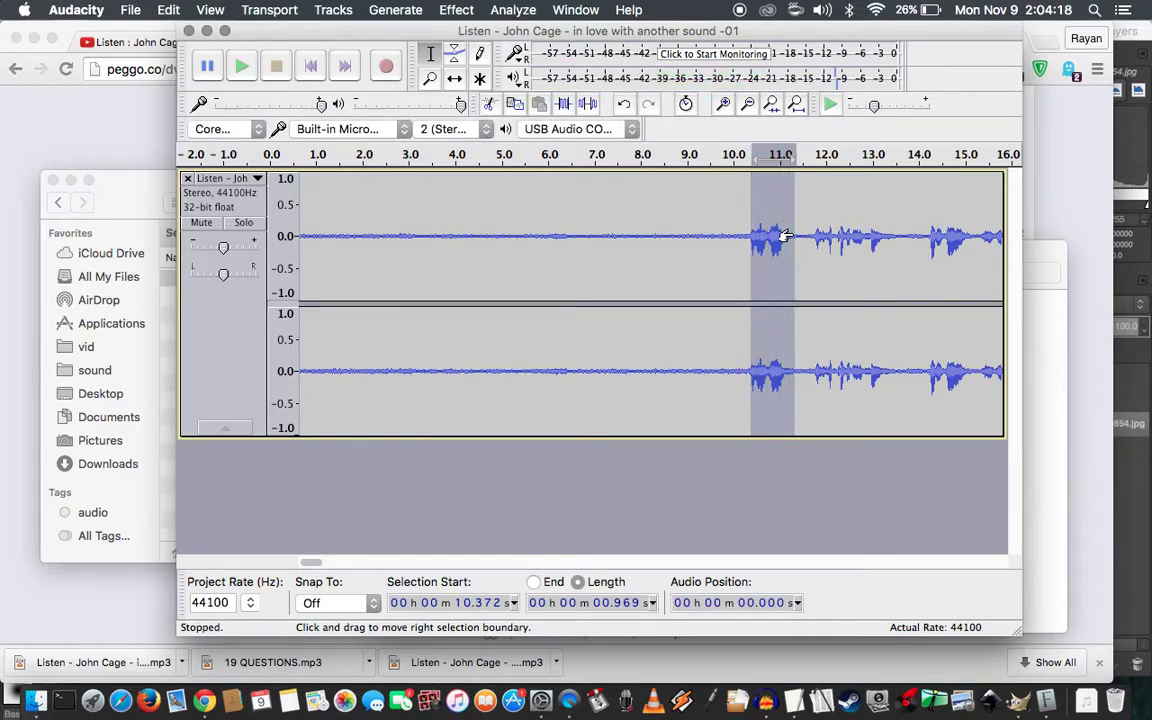
key(Left)
Listen on from the 10.37 s cut, select about 2.02 s of speech from about 10.76 s, audition the phrase, and delete it
key(space)
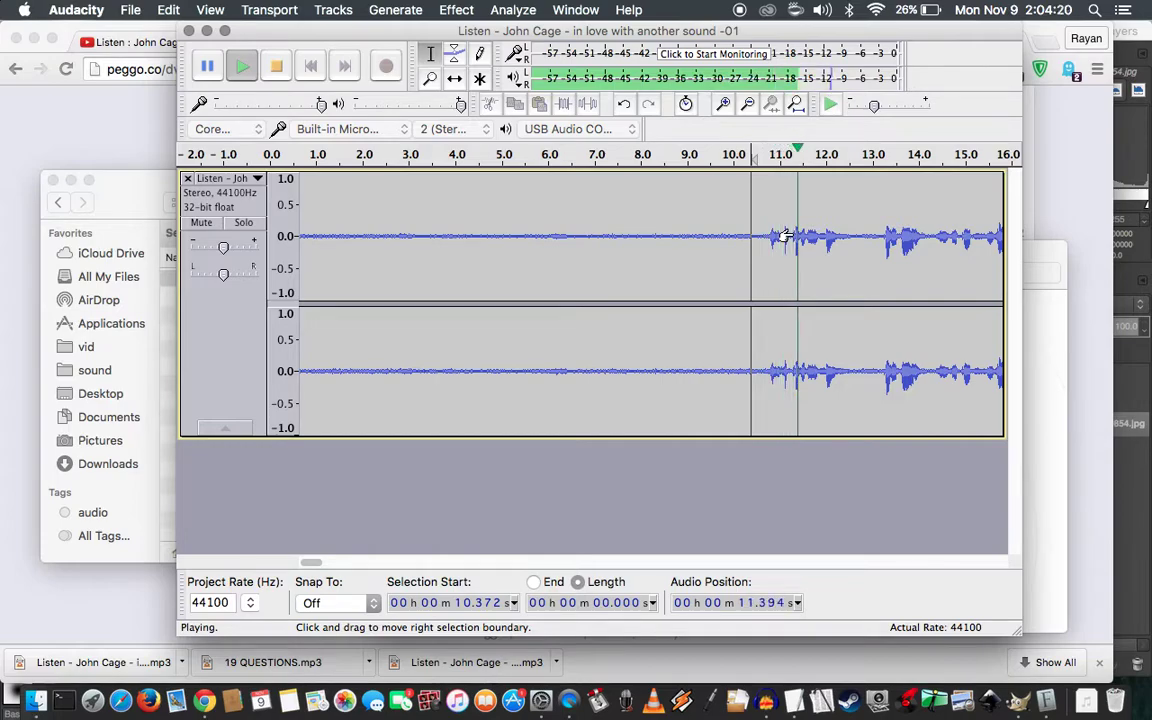
key(space)
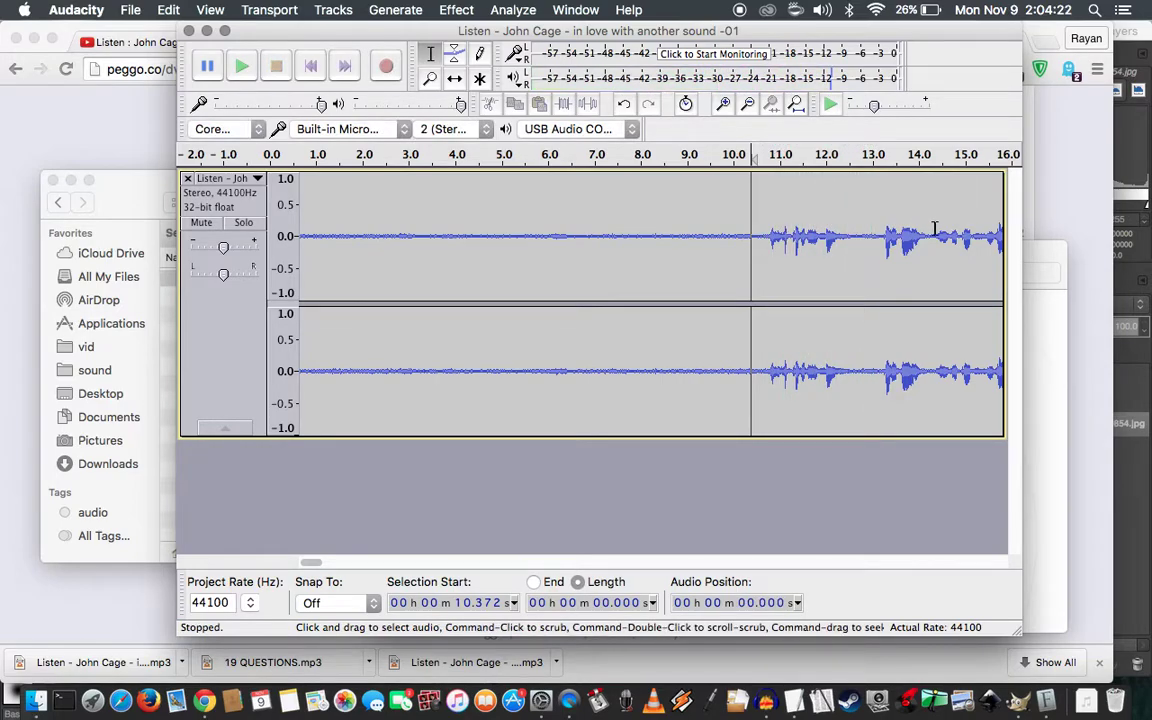
click(863, 231)
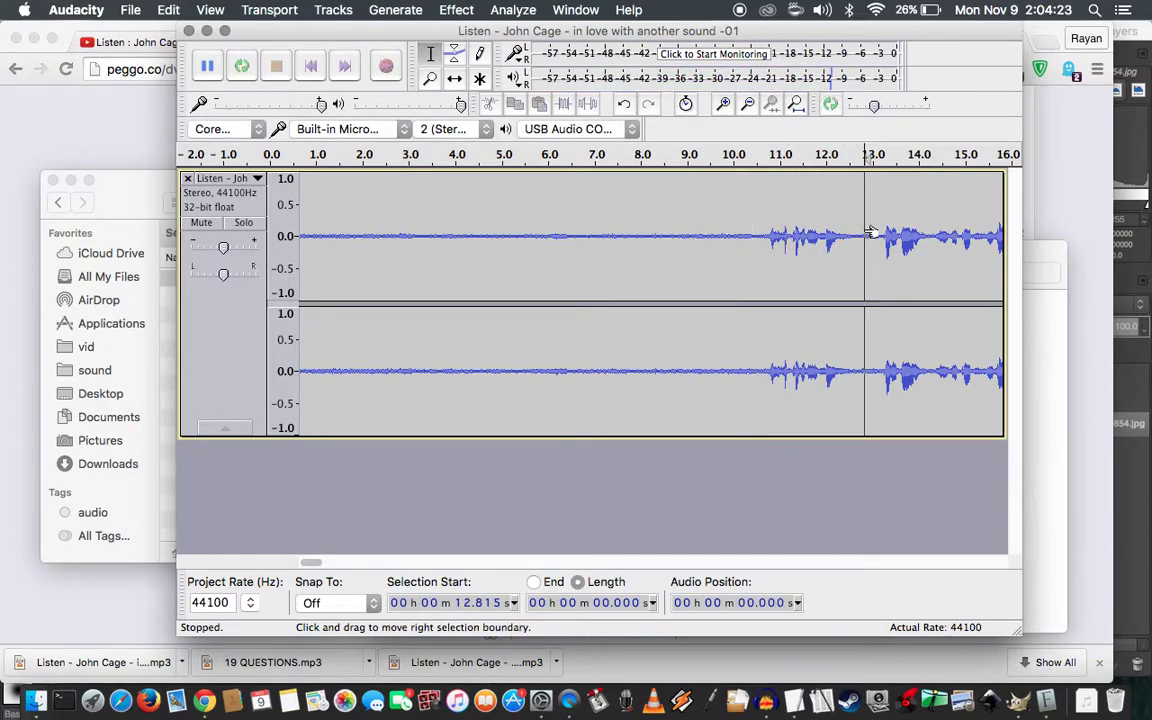
shift+click(770, 236)
key(space)
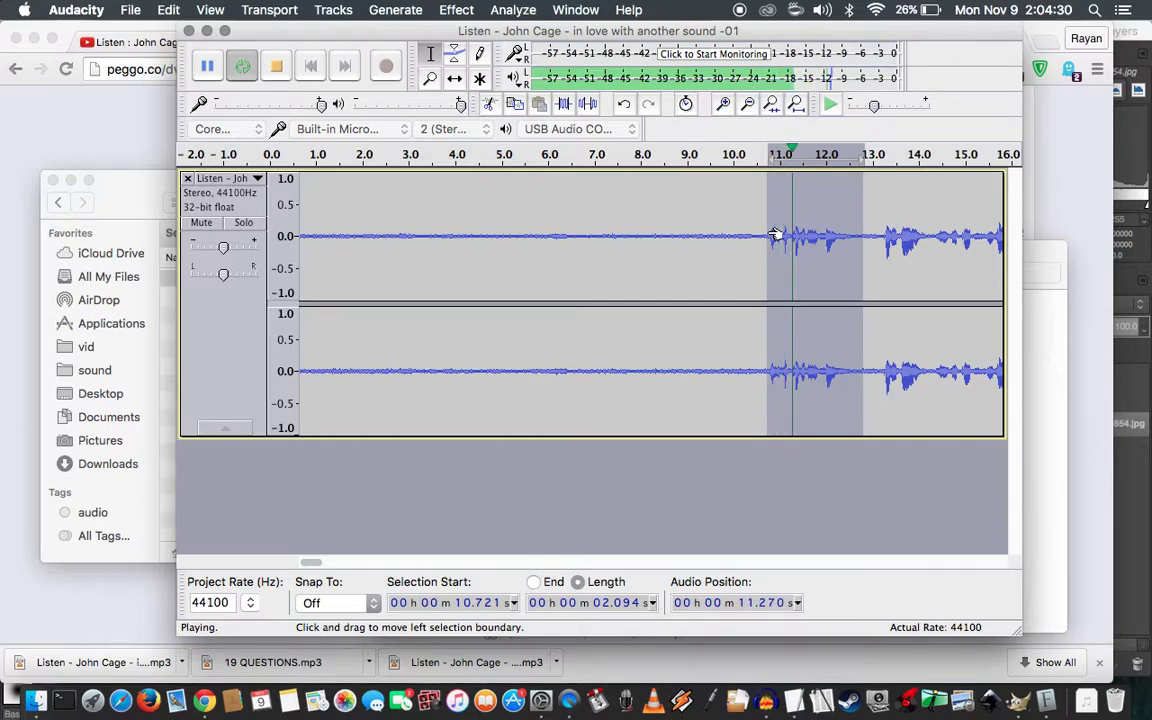
key(space)
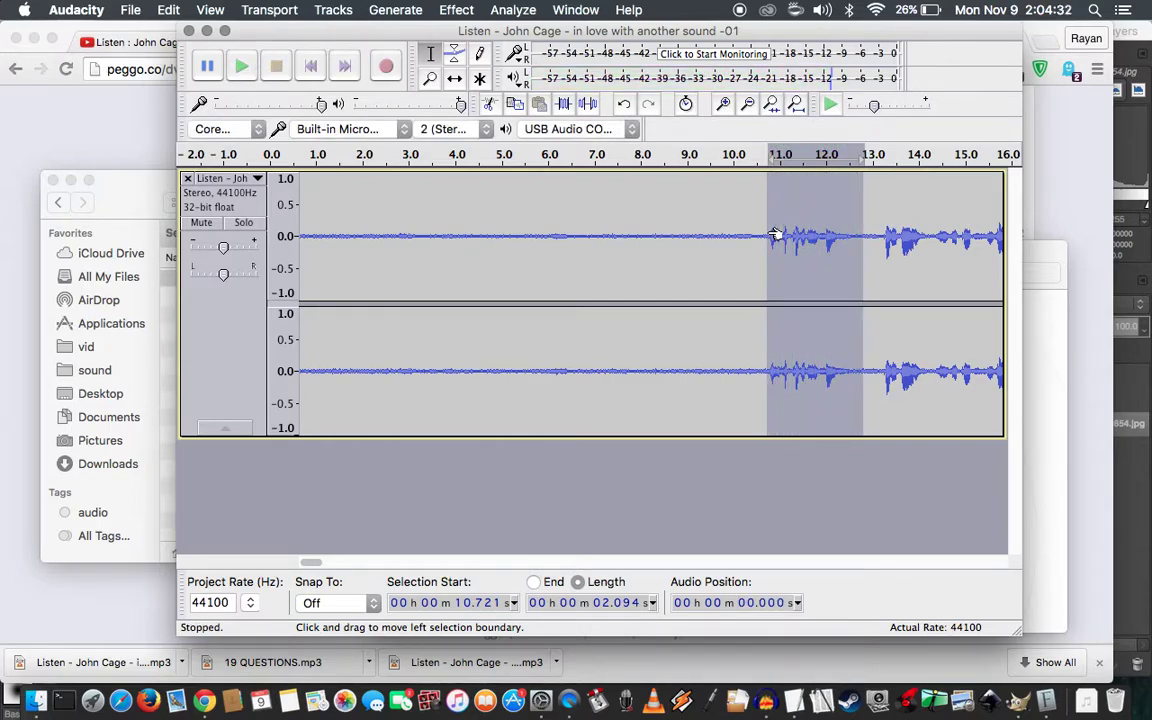
key(Right)
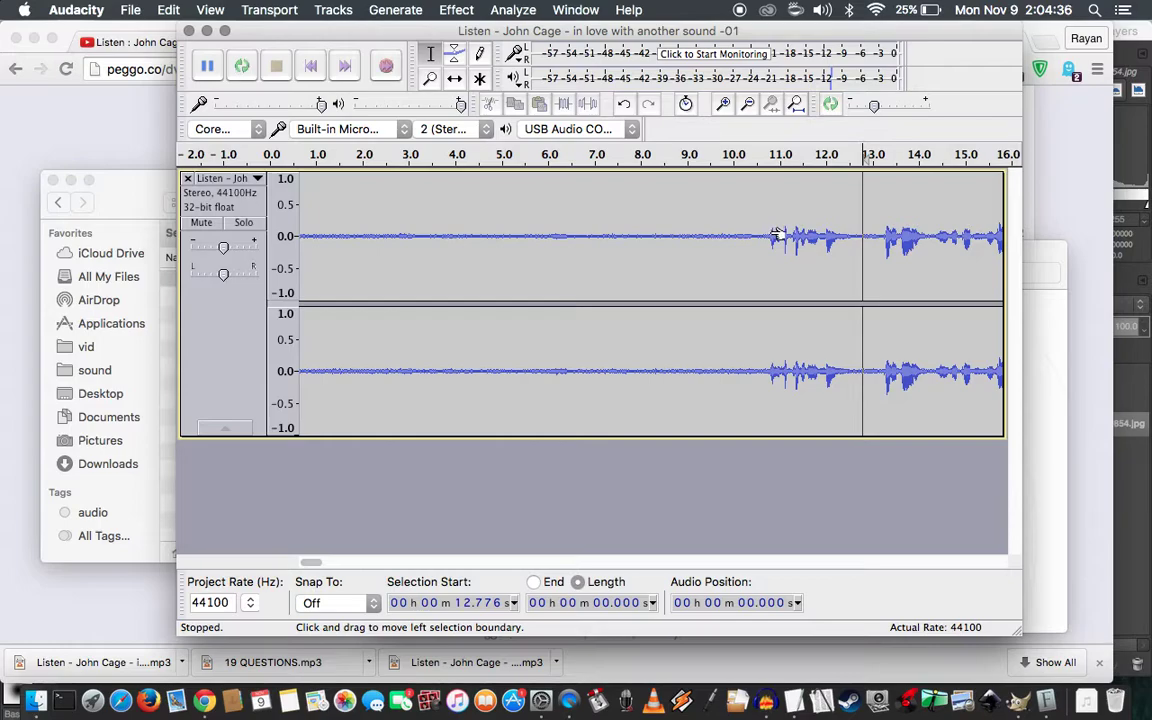
shift+click(777, 236)
key(space)
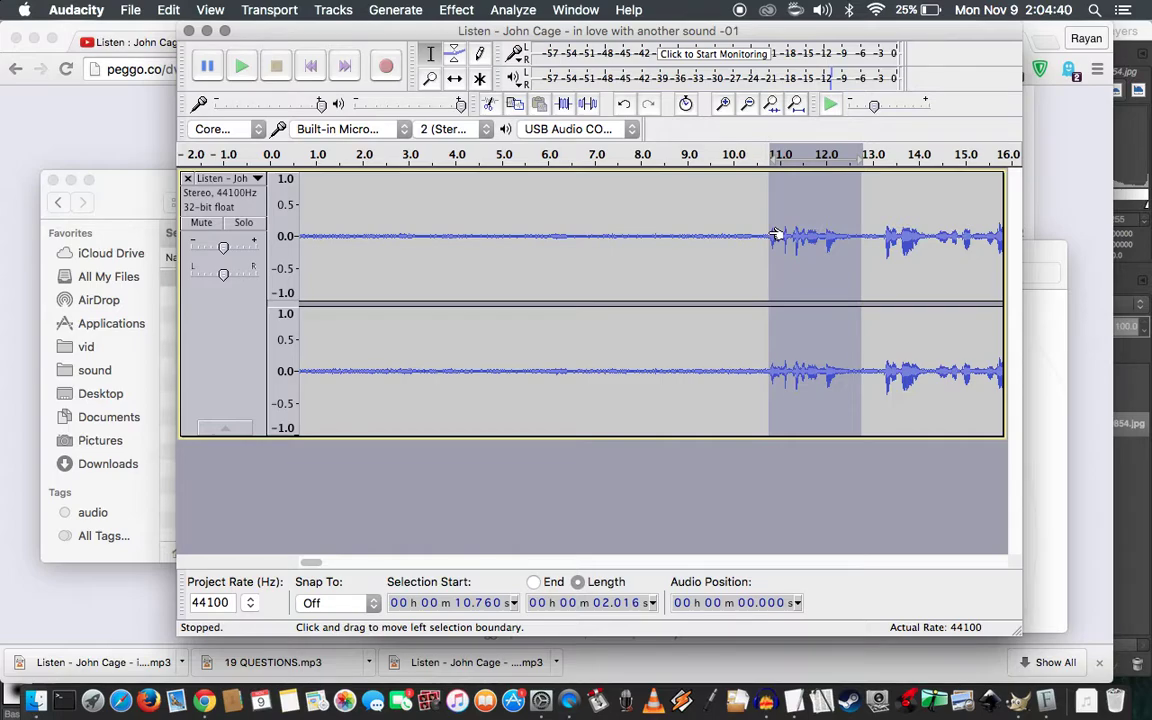
key(Delete)
Select the remaining pauses from about 7.43 s with a length of about 3.78 s and audition them in a loop
key(space)
key(space)
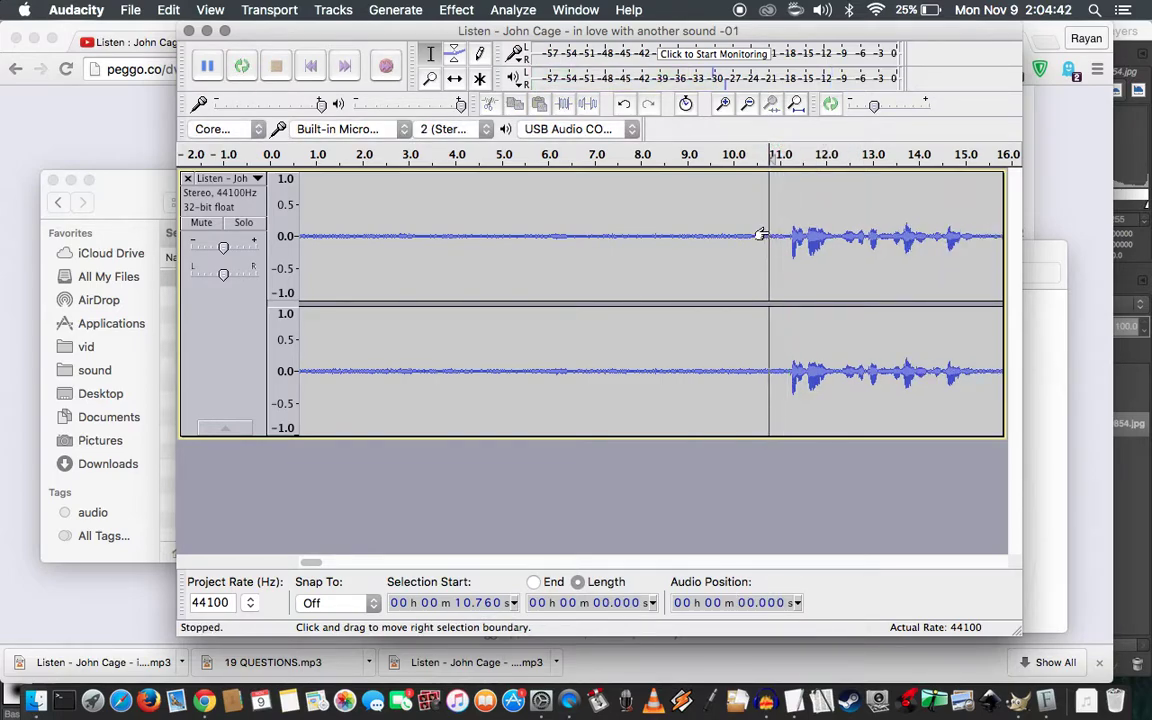
shift+click(781, 237)
key(space)
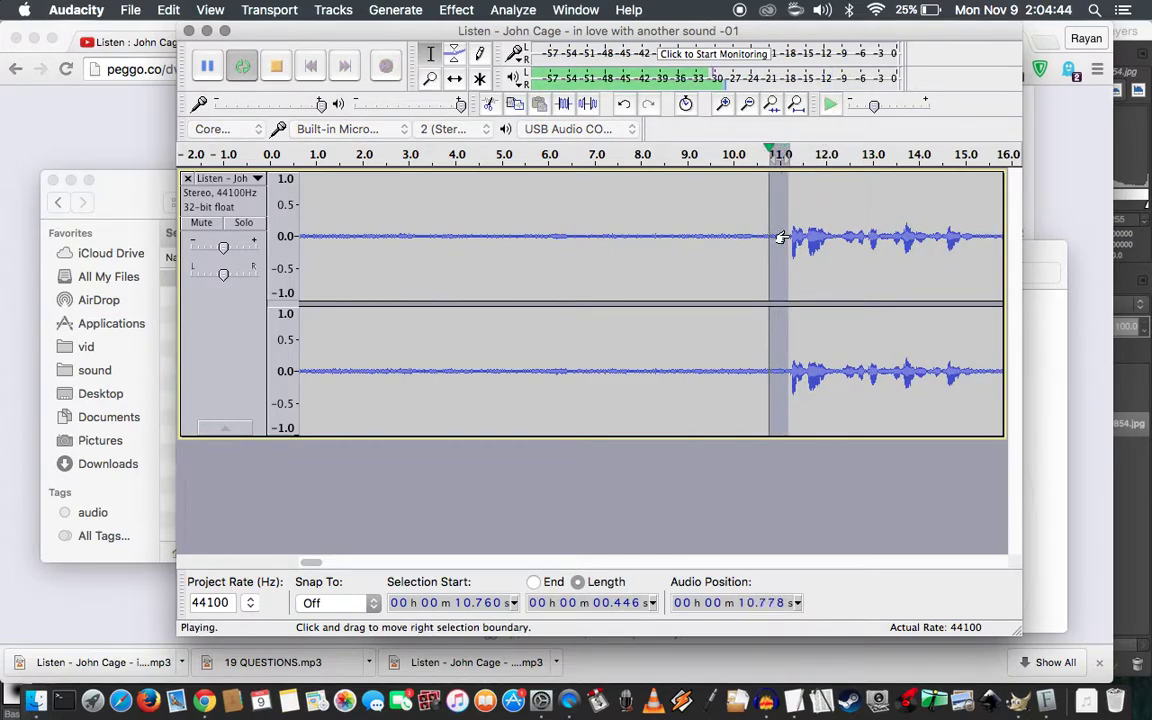
shift+click(618, 243)
key(space)
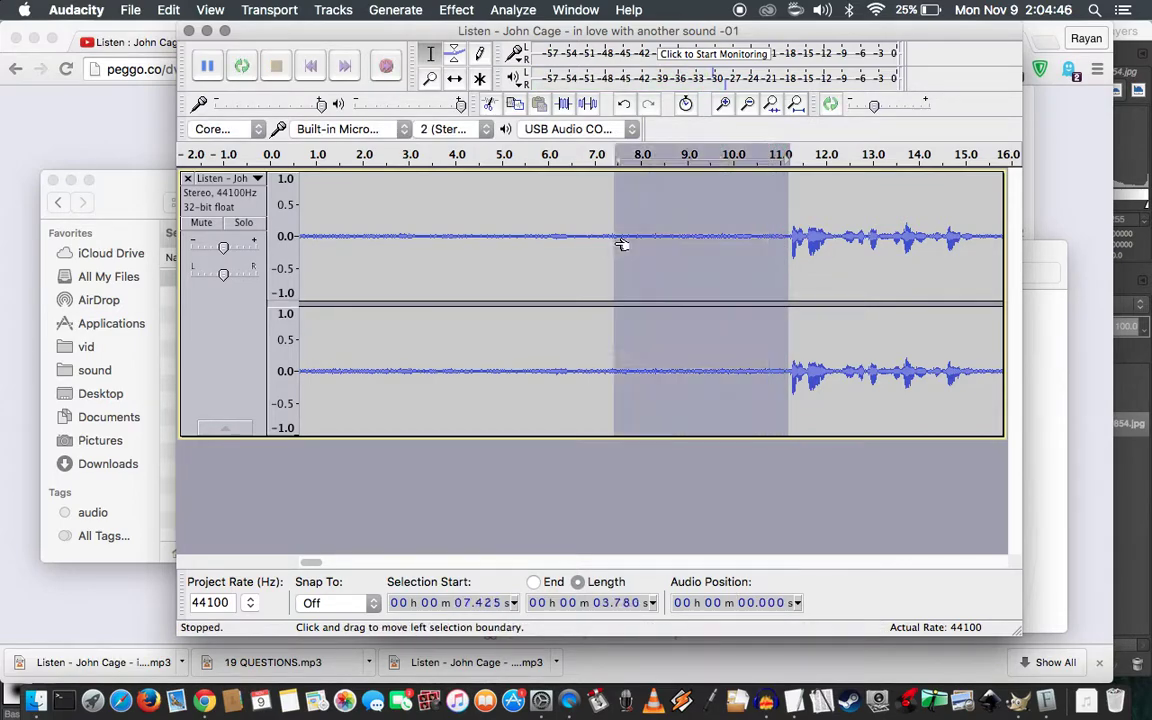
key(space)
key(space)
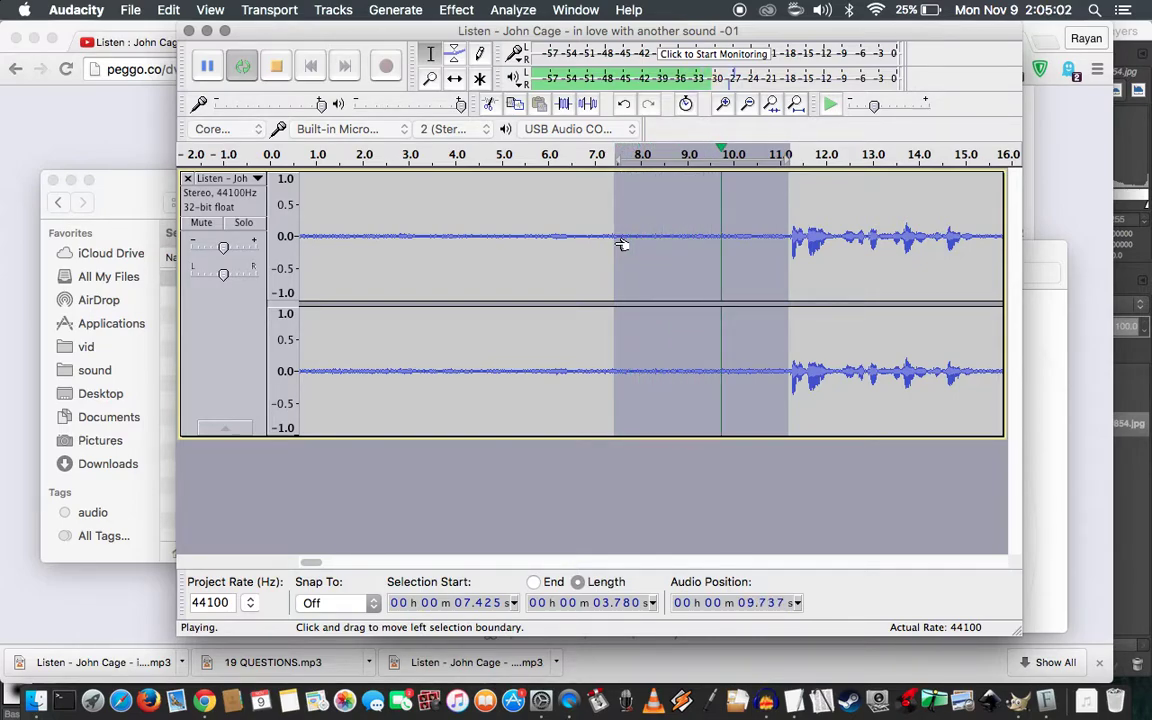
key(space)
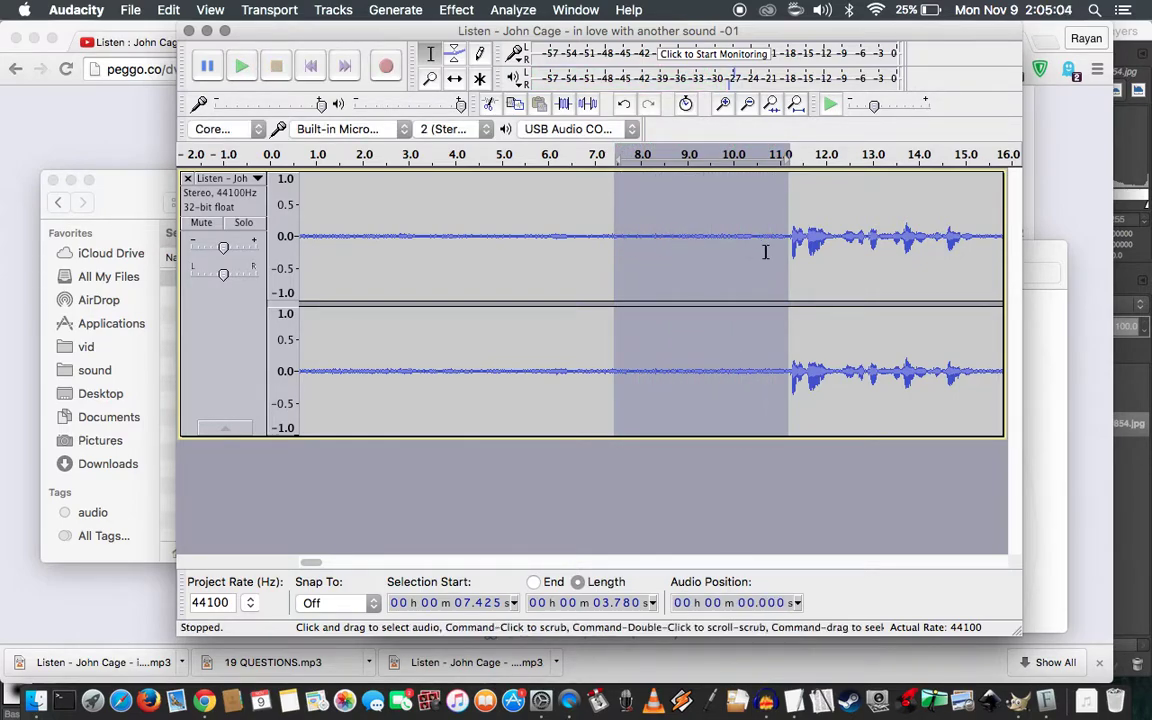
Listen on from the 11.21 s cut, select about 3.92 s of speech from there, audition it in a loop, and delete it
click(782, 245)
key(space)
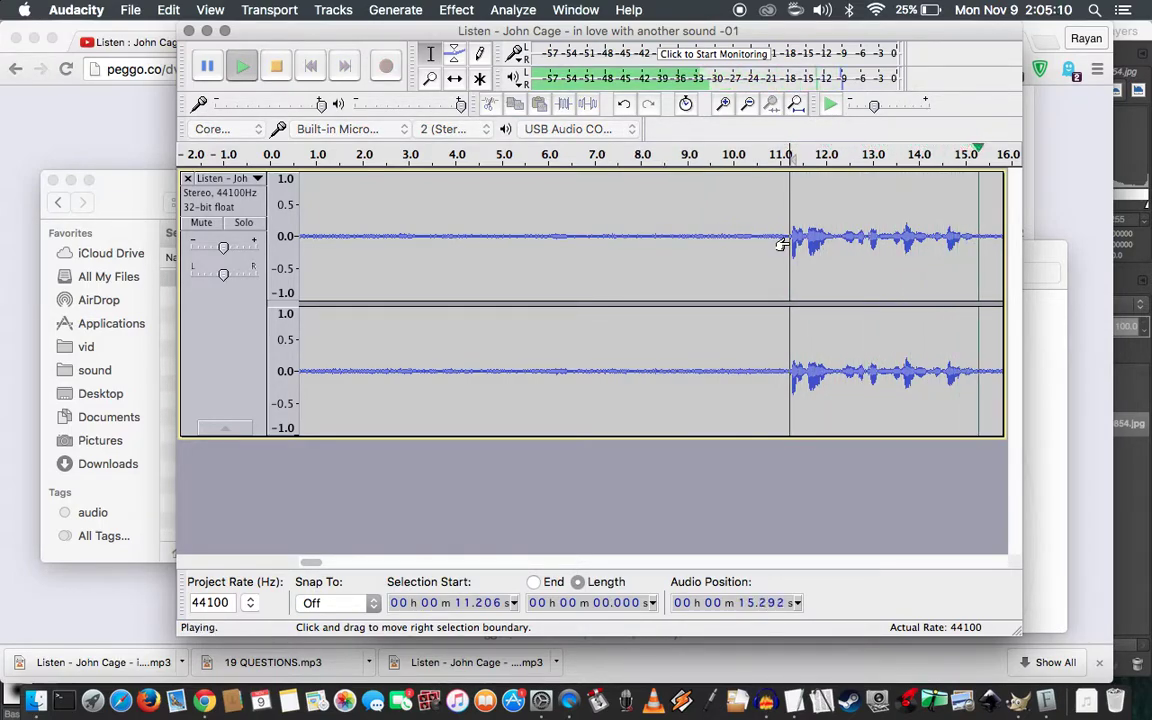
key(space)
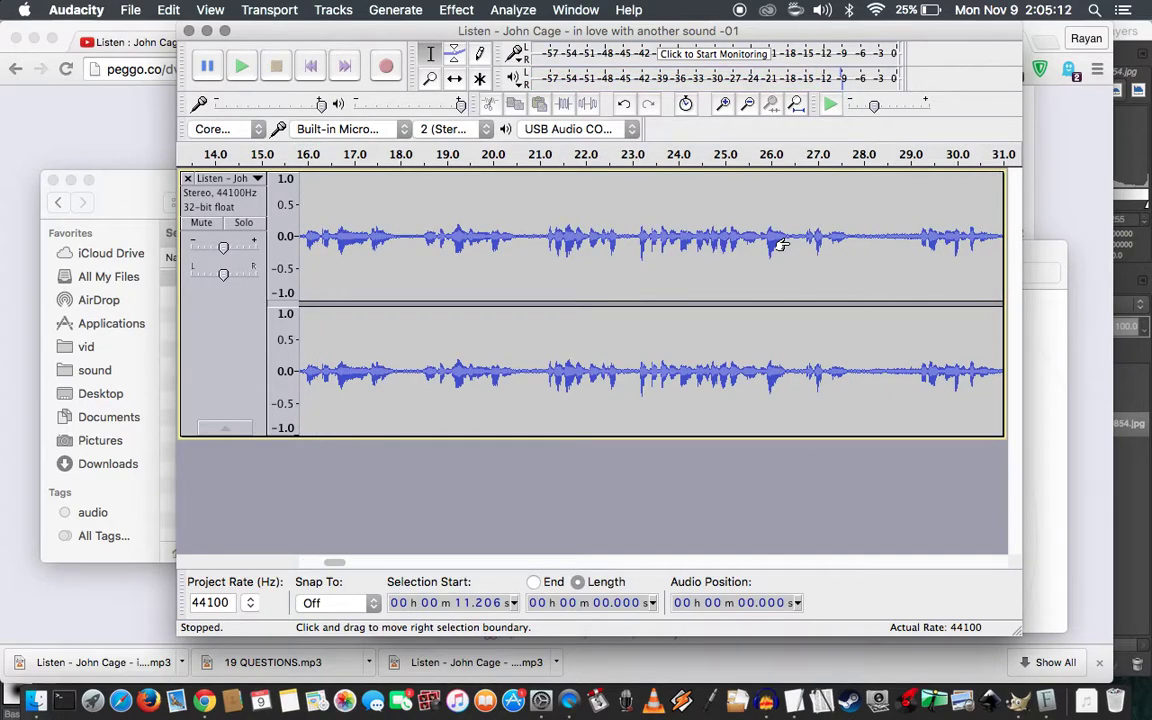
key(super+3)
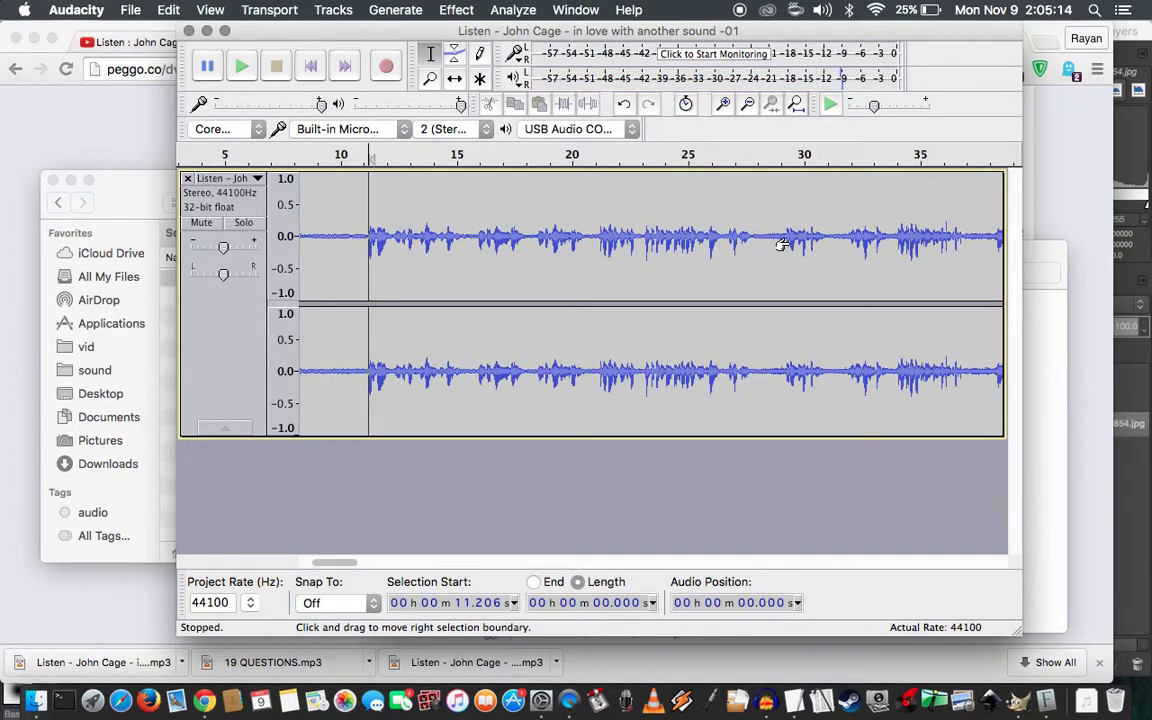
key(super+1)
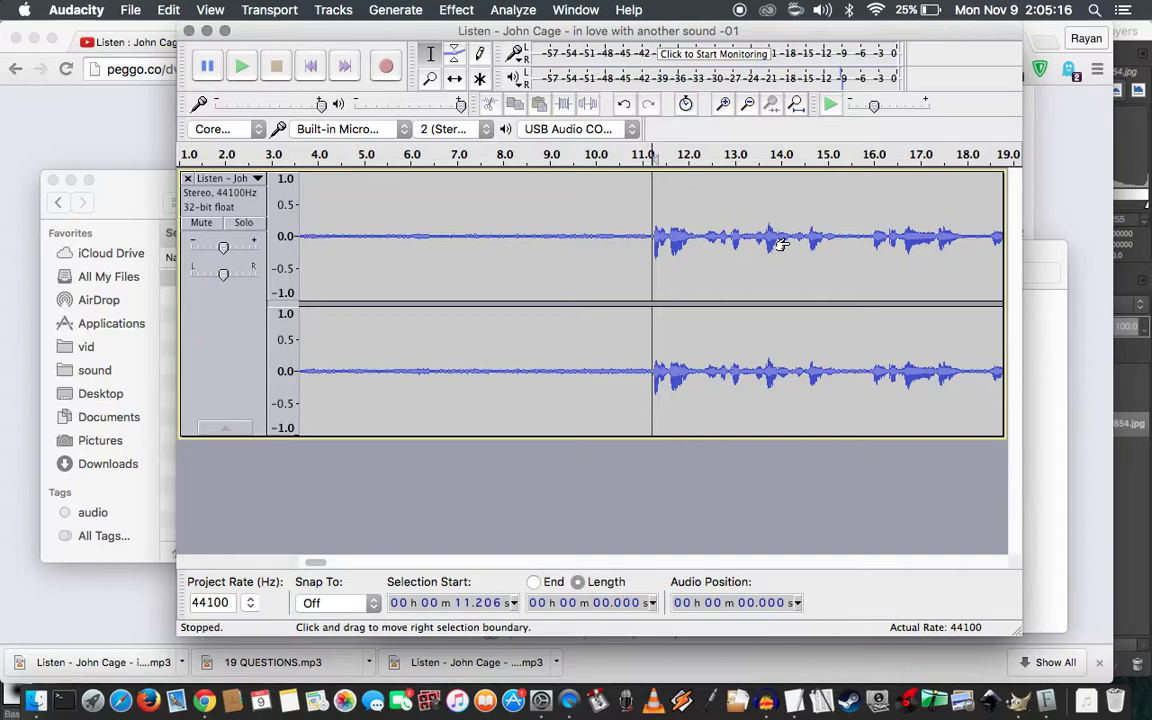
shift+click(830, 236)
key(space)
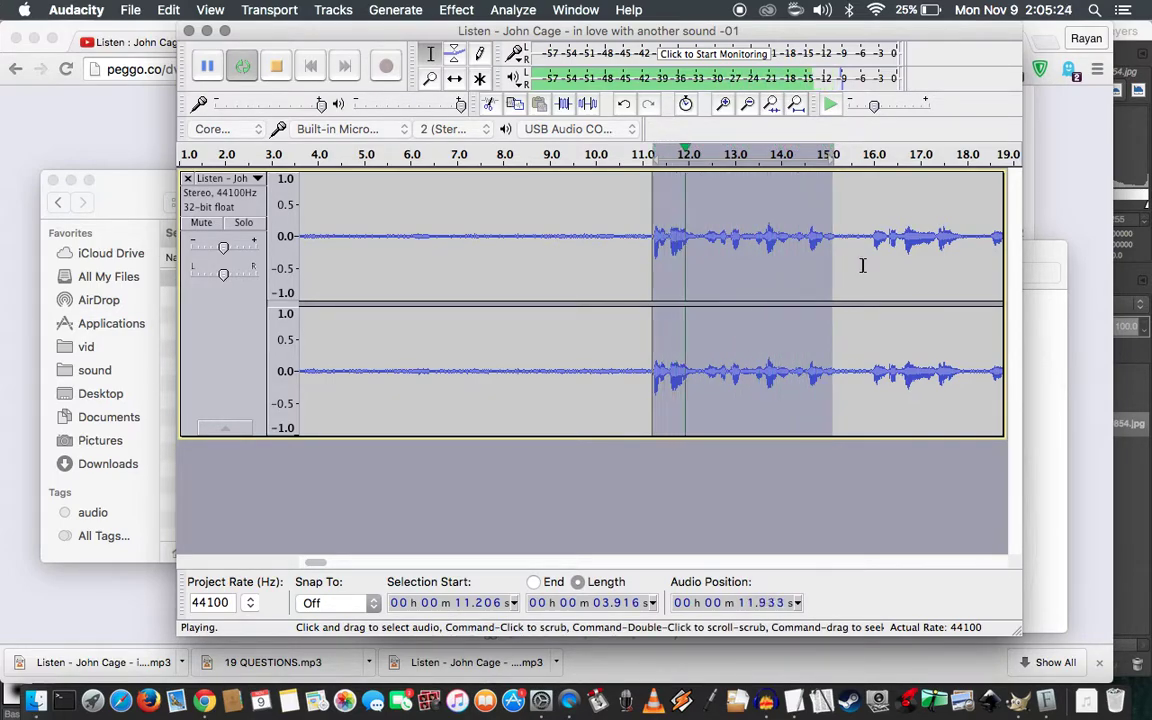
key(space)
key(Delete)
Listen on from the 11.21 s cut, select about 2.09 s of speech from about 12.04 s, and delete it
key(space)
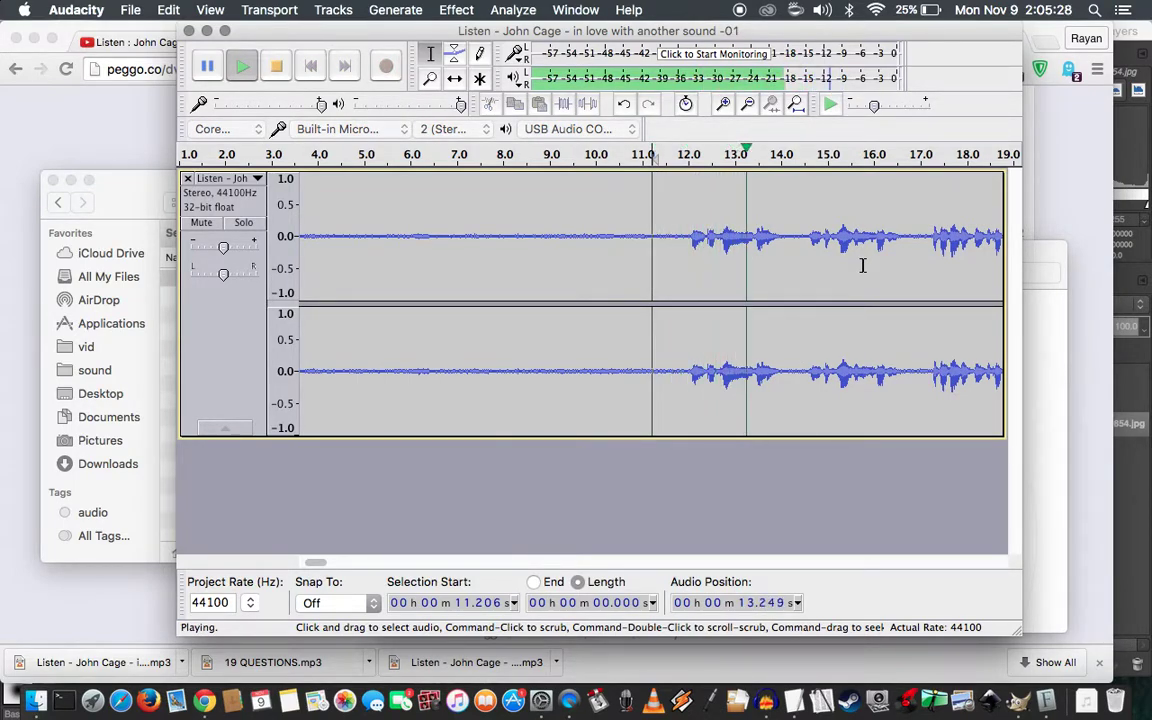
key(space)
click(788, 236)
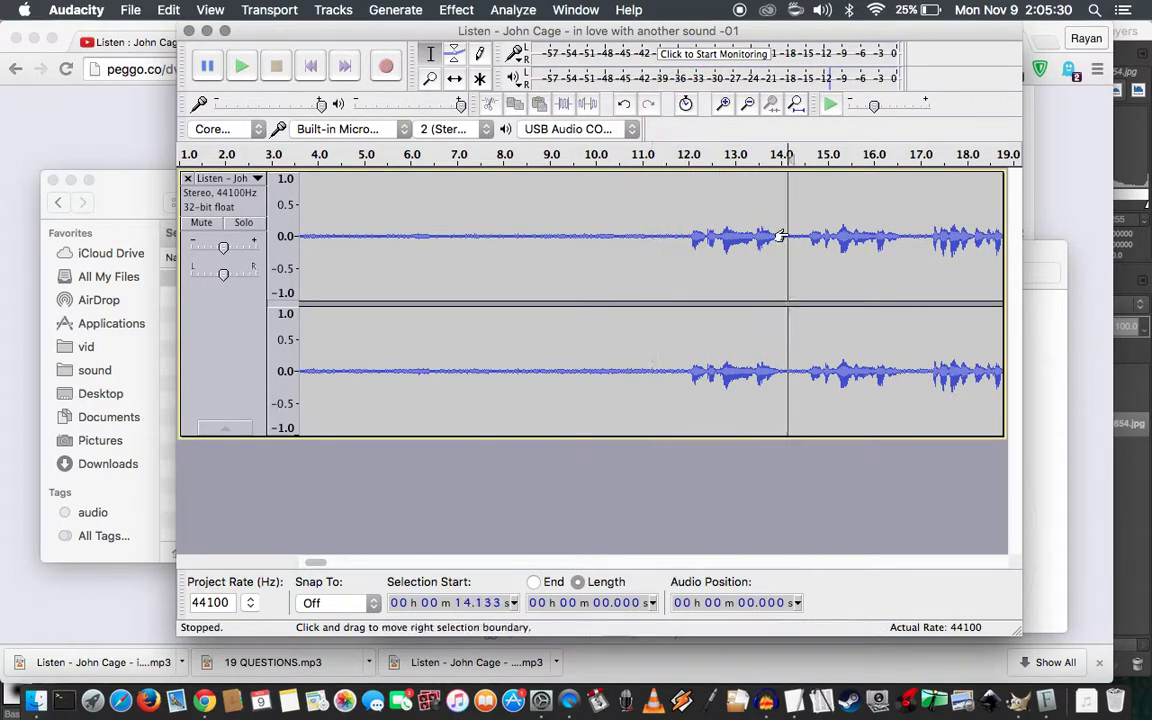
shift+click(697, 238)
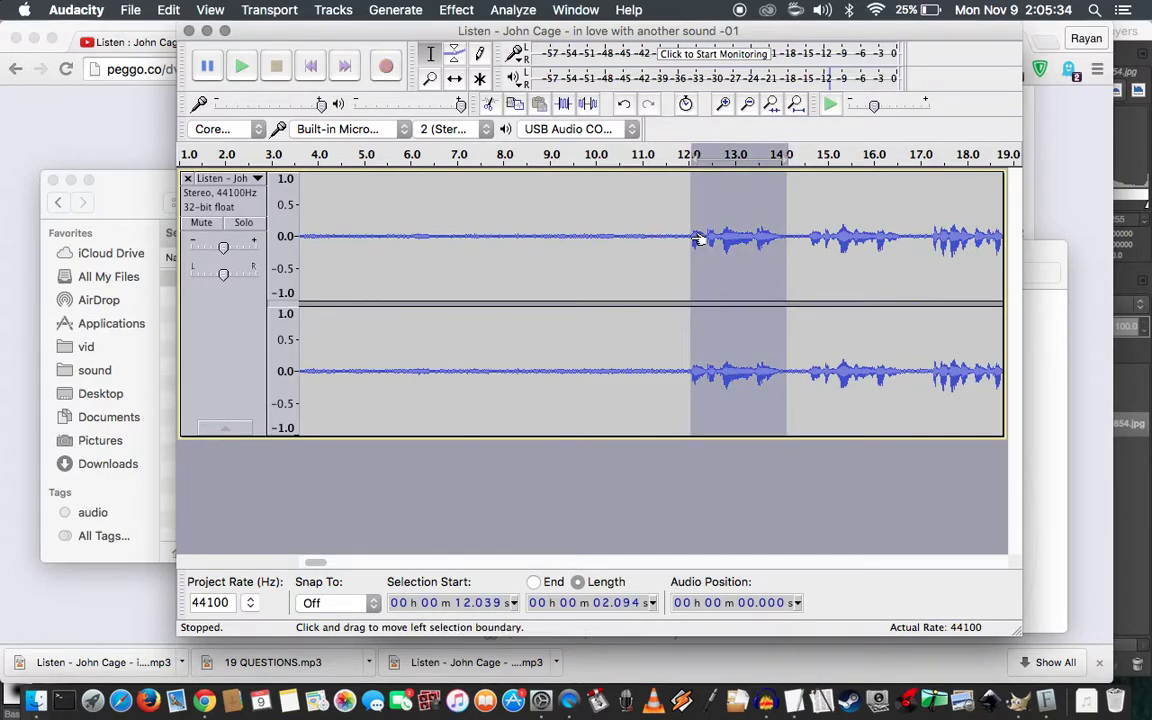
click(697, 238)
Listen on from the 12.04 s cut, select about 1.96 s of speech from about 12.47 s, and delete it
key(space)
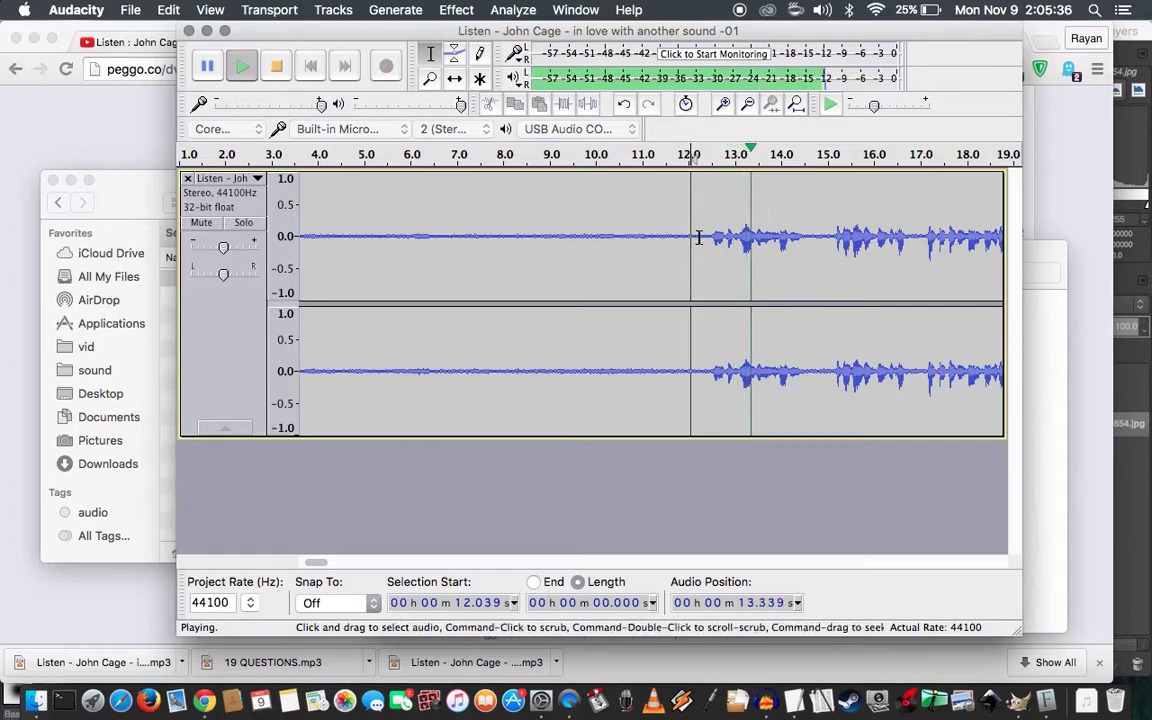
click(709, 238)
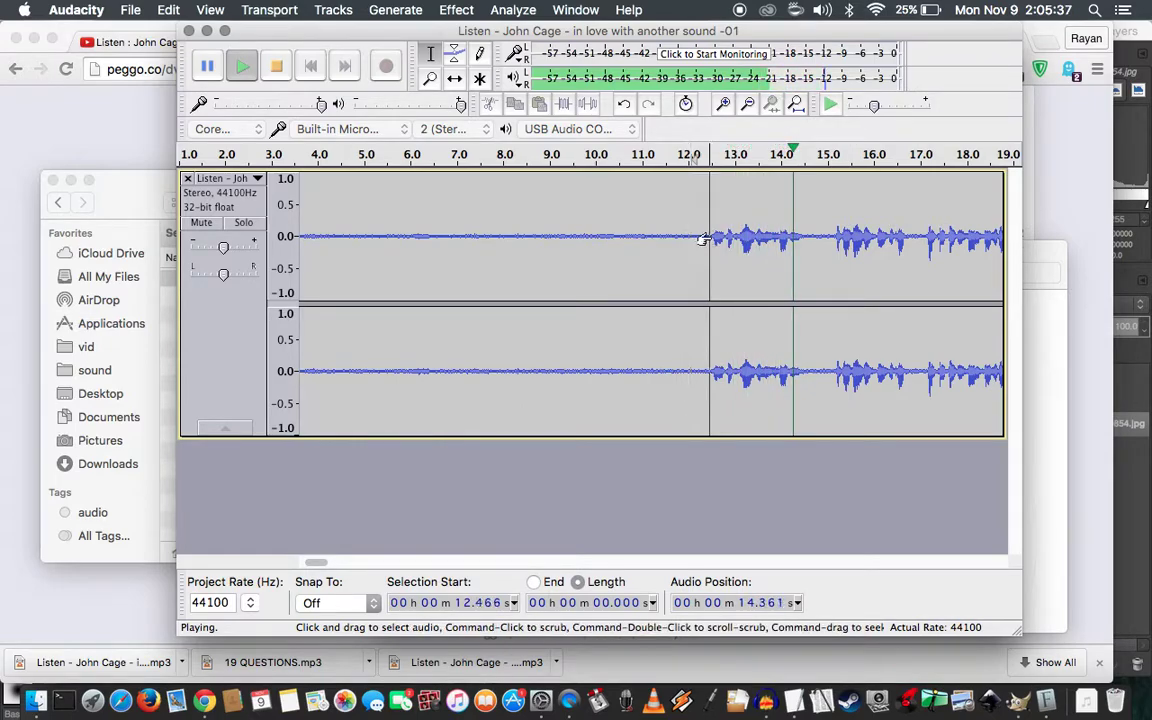
shift+click(800, 238)
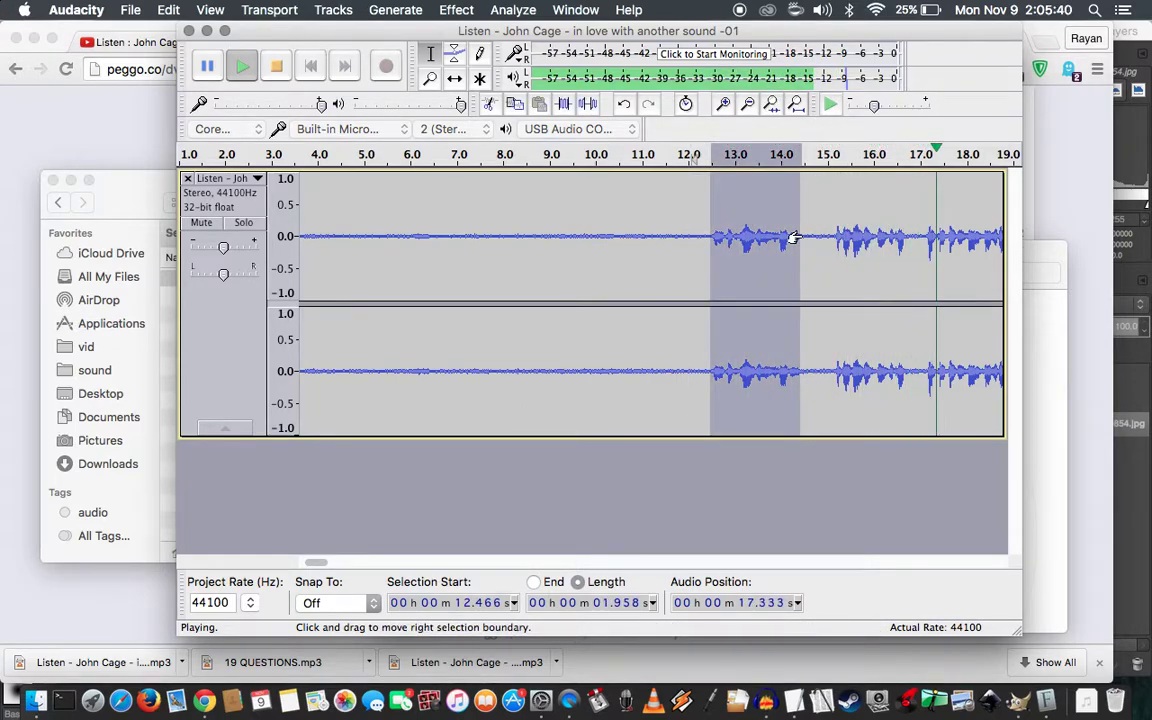
key(space)
key(Delete)
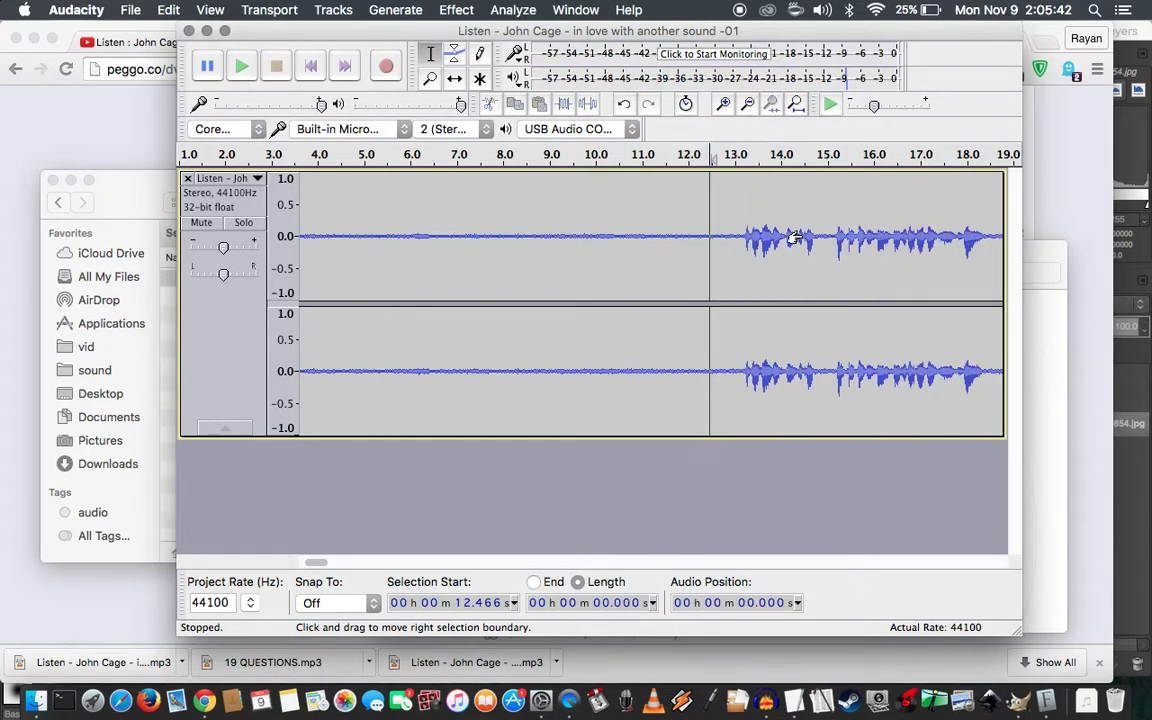
Listen on from the 12.47 s cut, and play the long phrase from about 13.18 s to find its end
key(space)
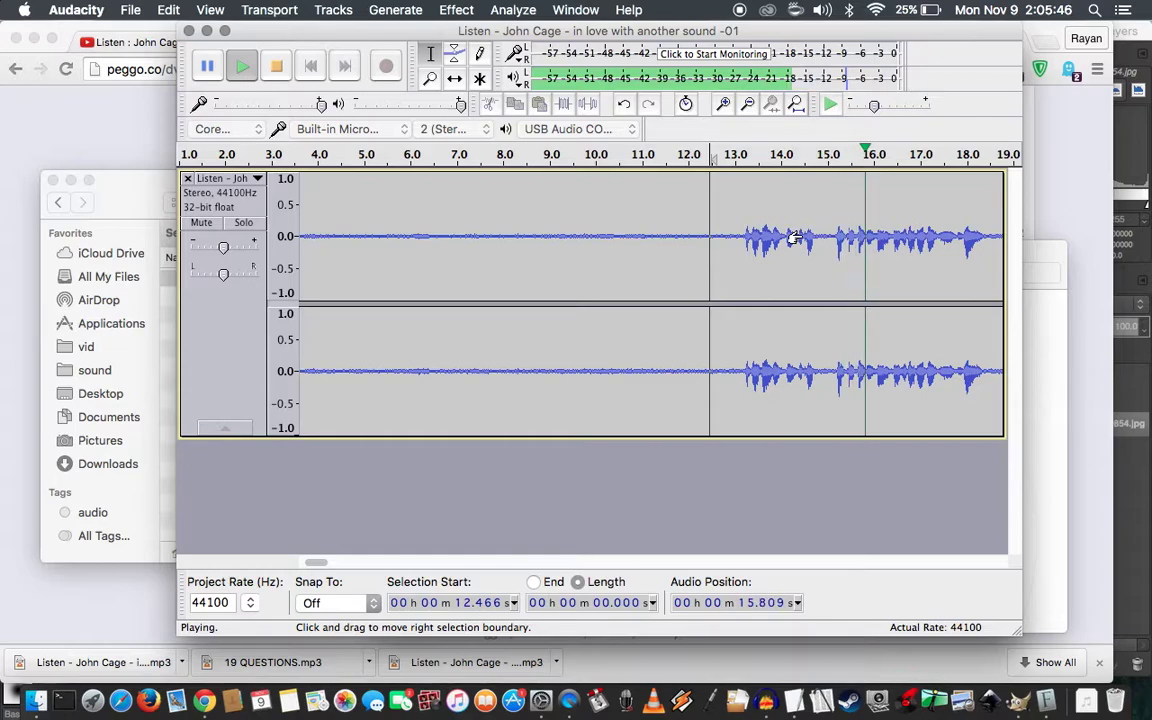
key(space)
key(space)
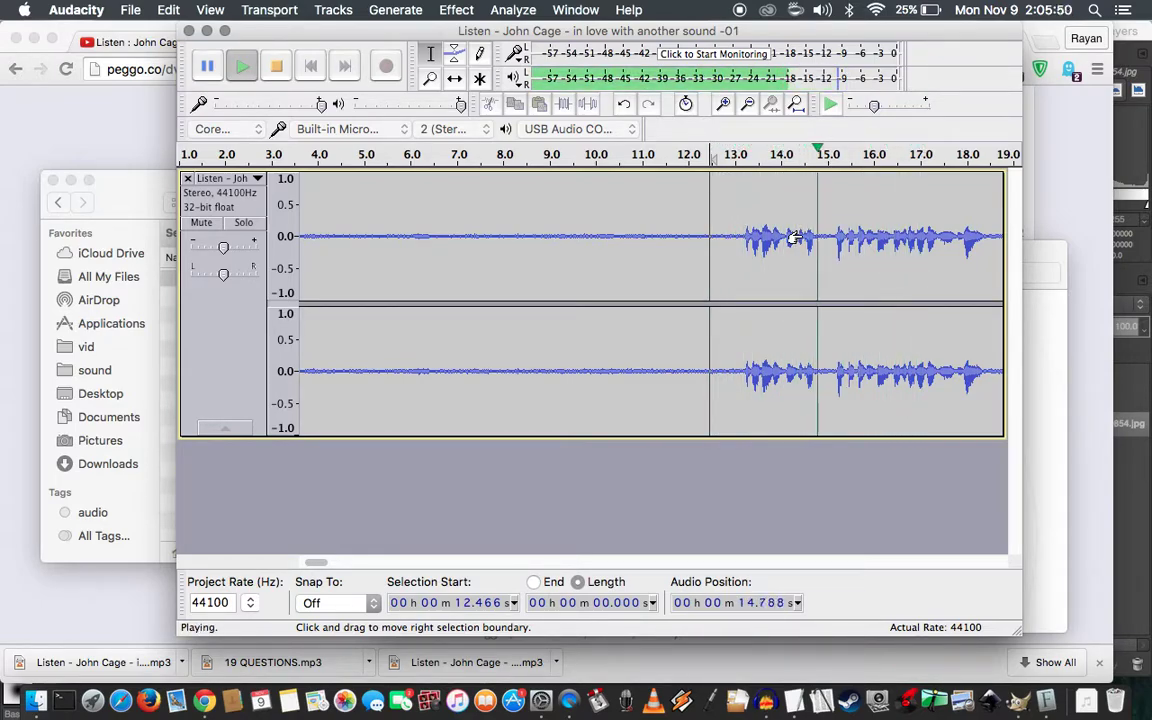
key(space)
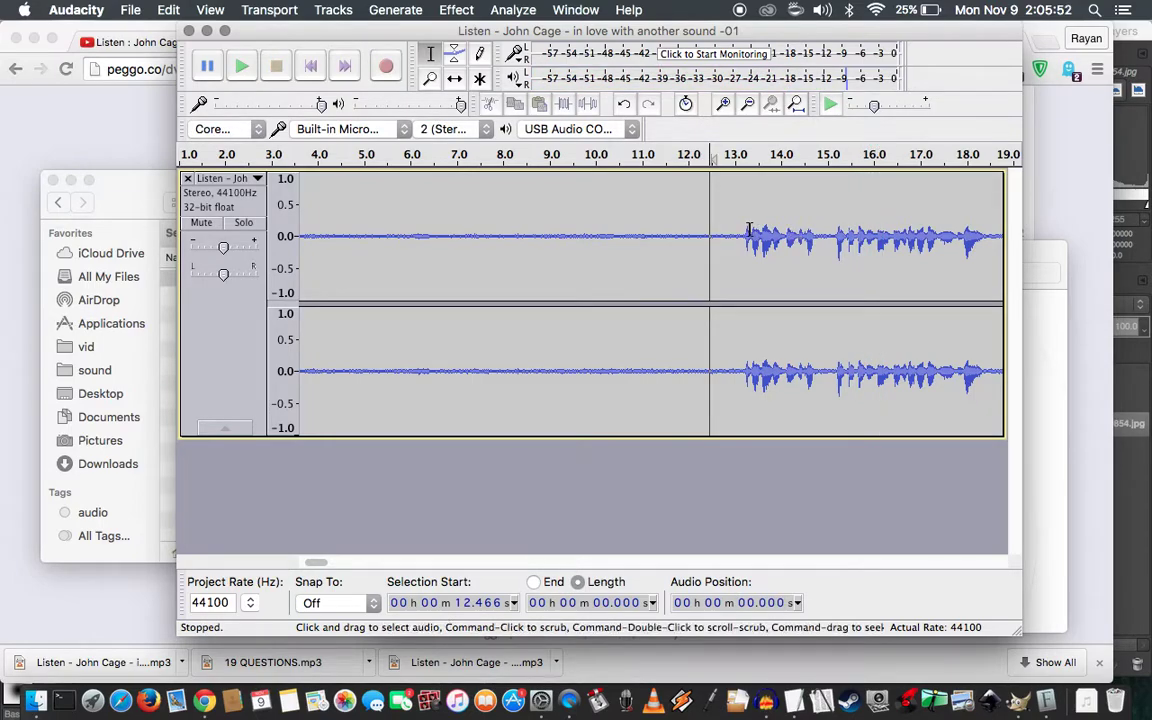
click(743, 233)
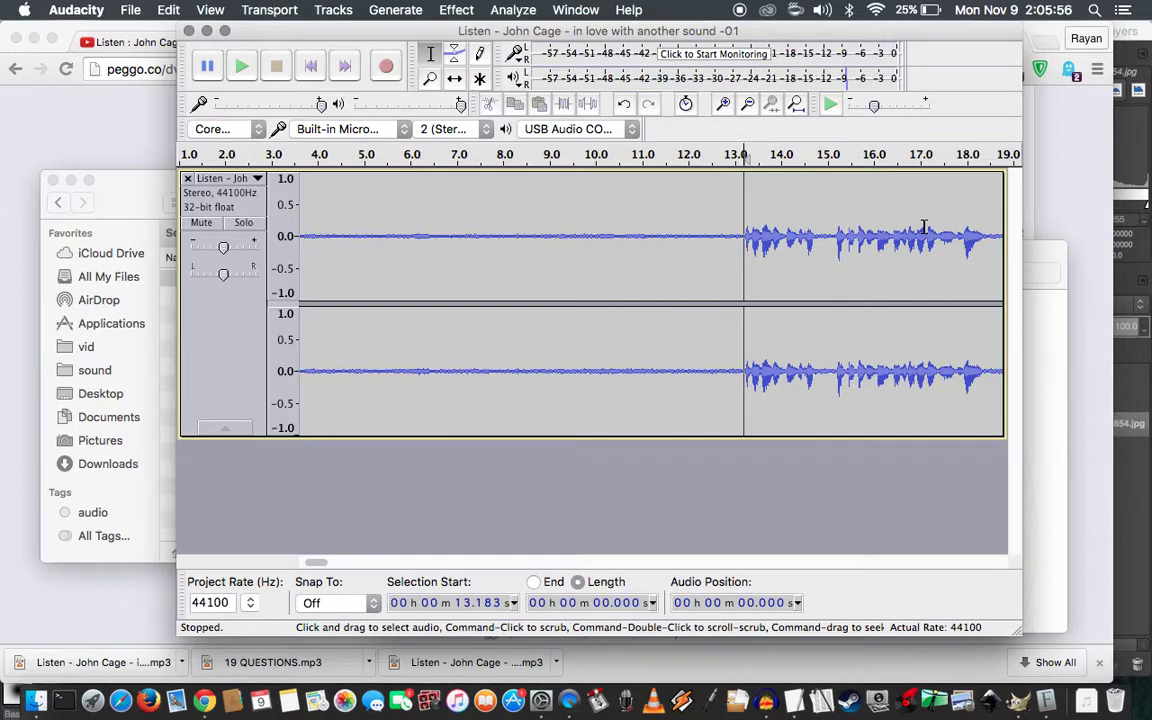
drag(316, 565, 328, 568)
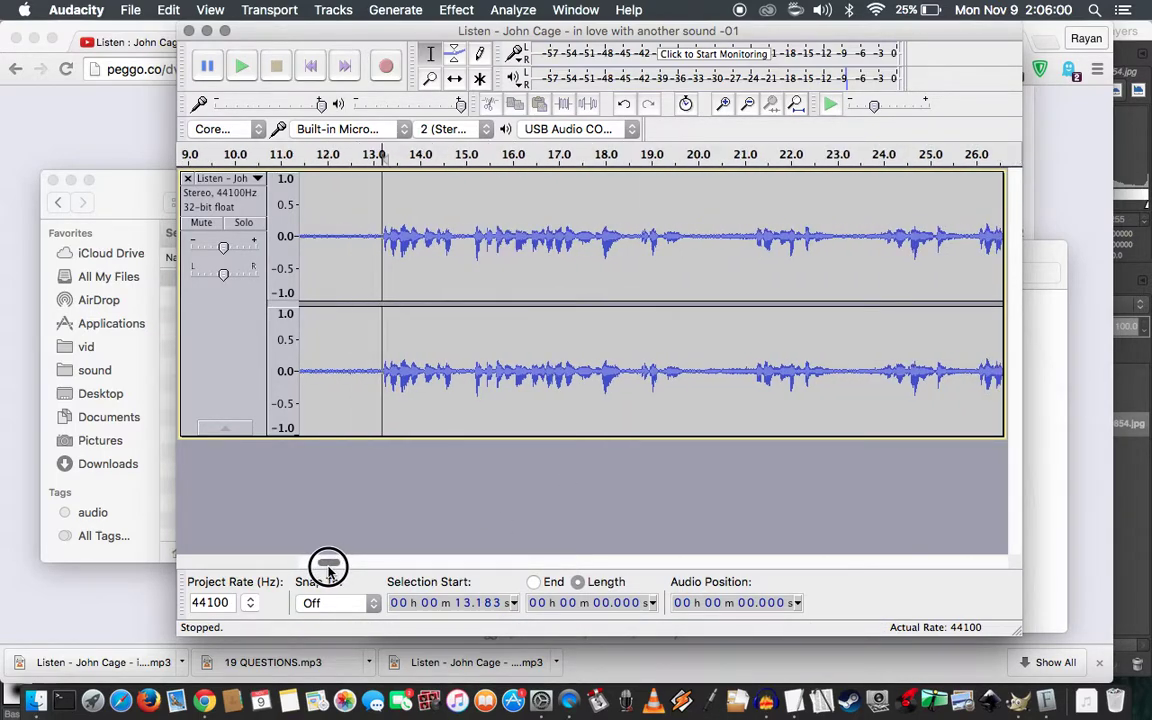
key(space)
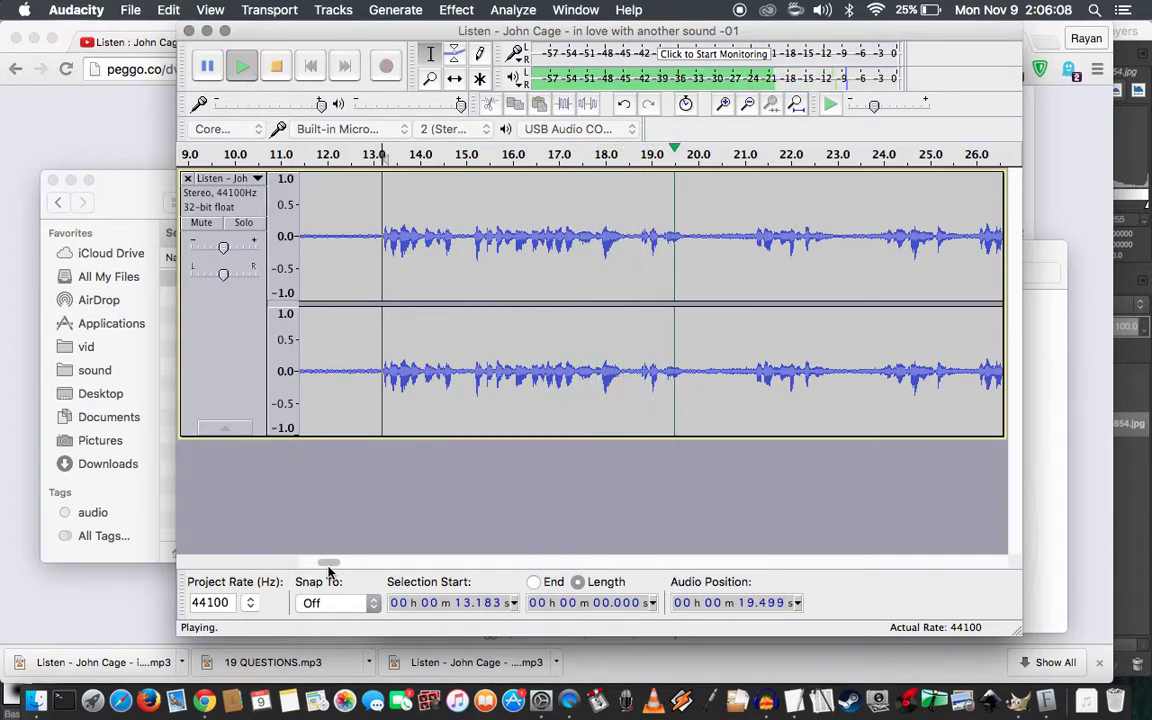
key(space)
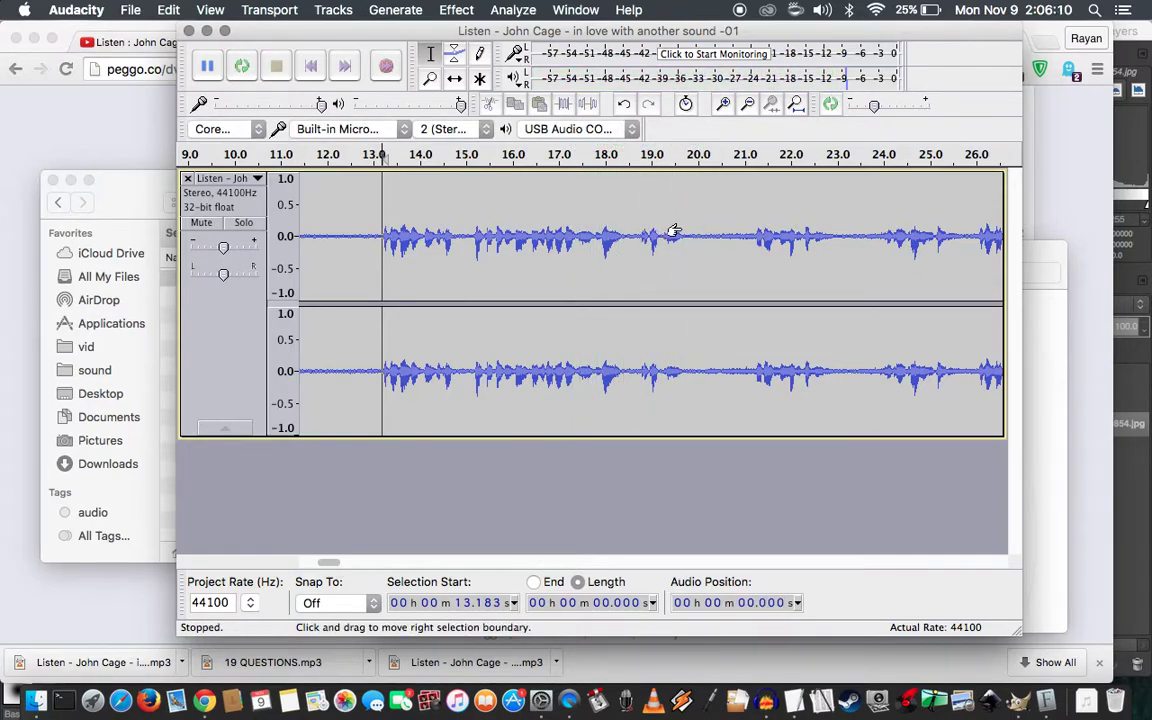
Check the long phrase's boundaries, select about 6.5 s of speech from about 13.16 s, and delete it
shift+click(678, 232)
key(space)
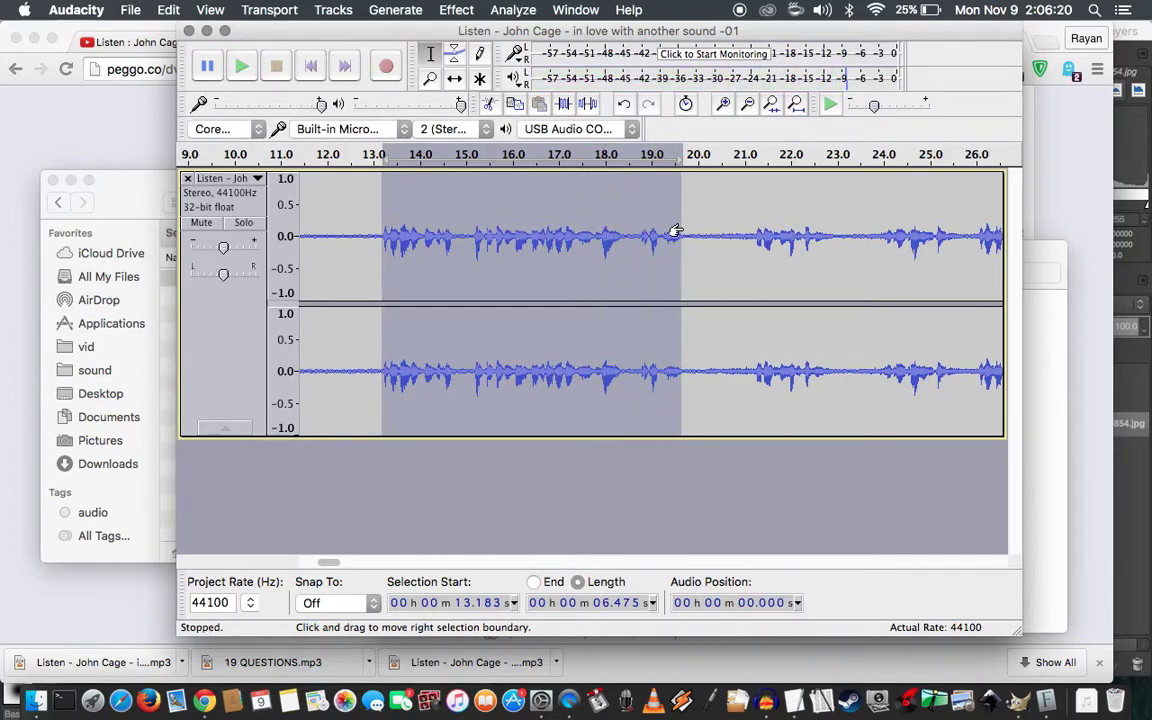
click(676, 231)
key(space)
key(space)
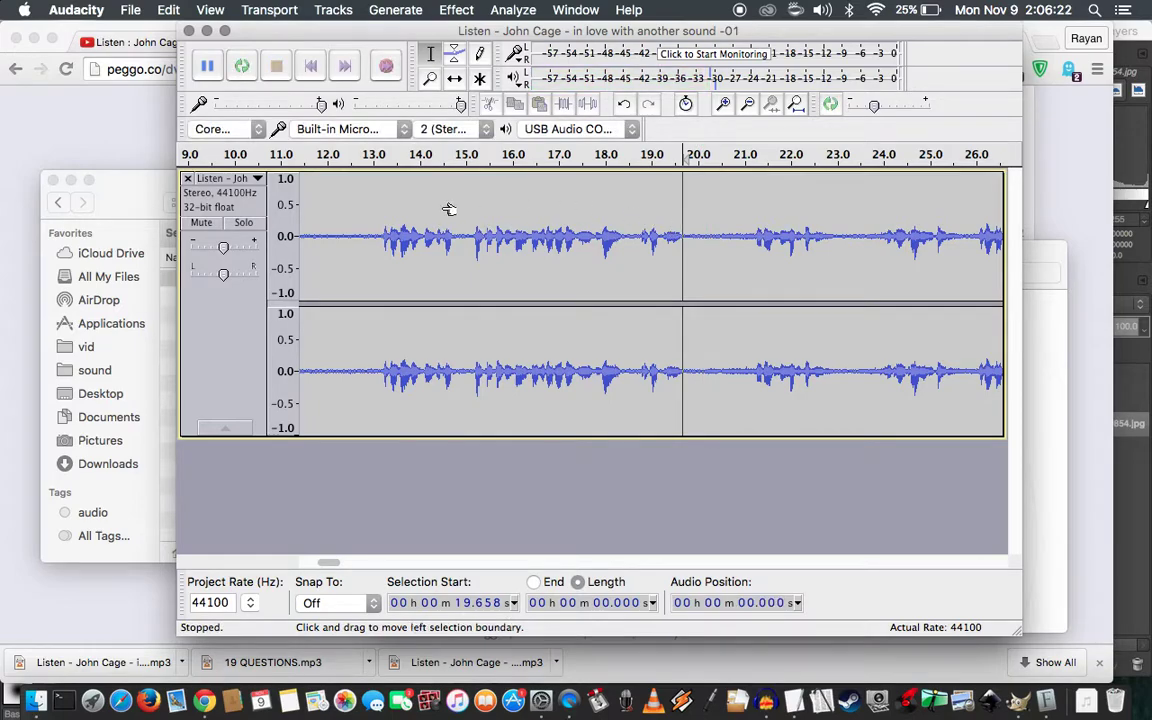
shift+click(383, 241)
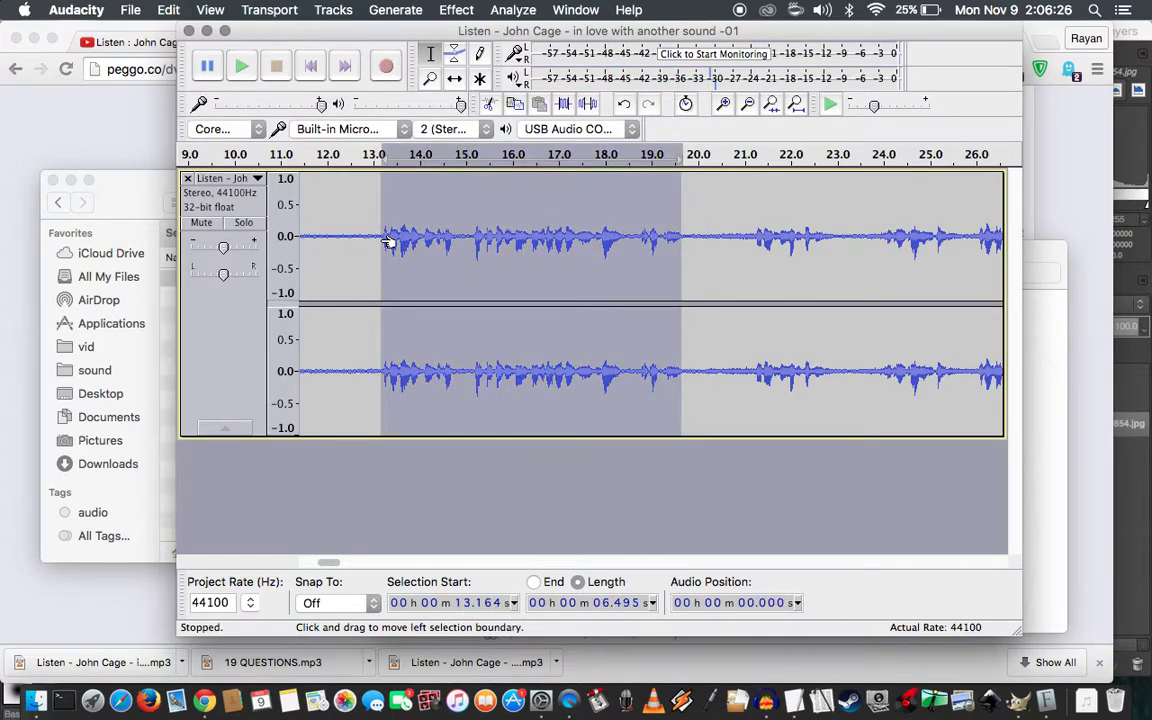
click(386, 241)
Listen from about 12.27 s across the last cut, and audition about 1.8 s of speech from about 14.62 s in a loop
click(336, 241)
key(space)
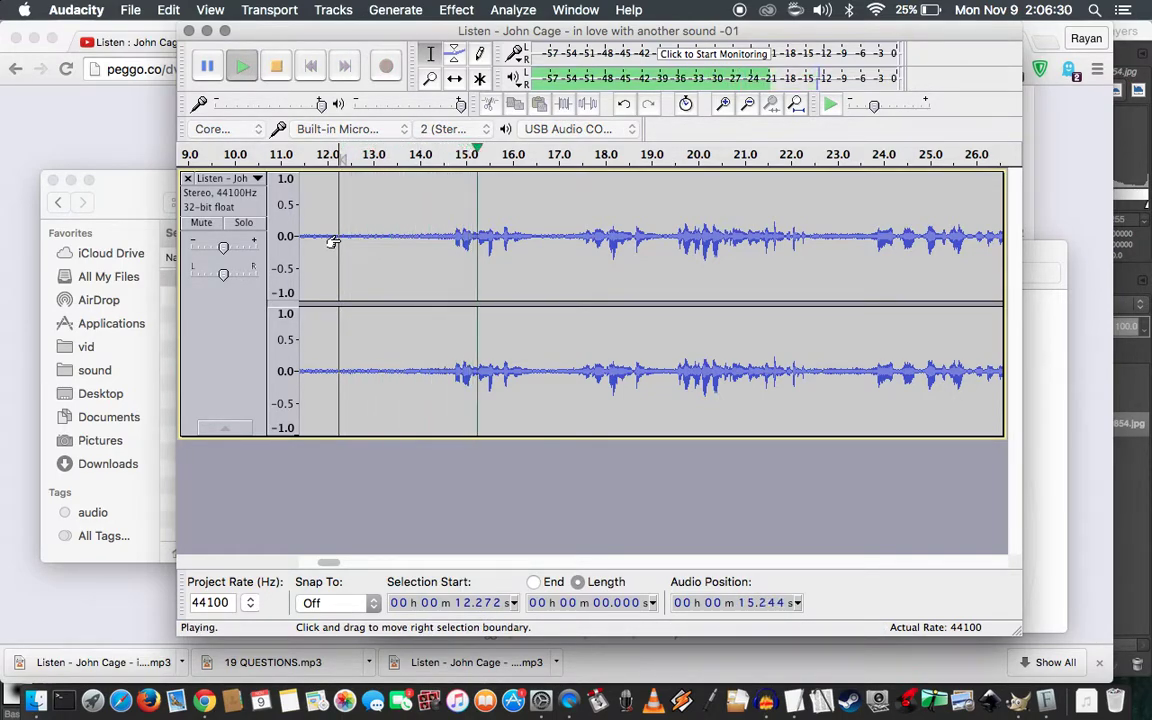
key(space)
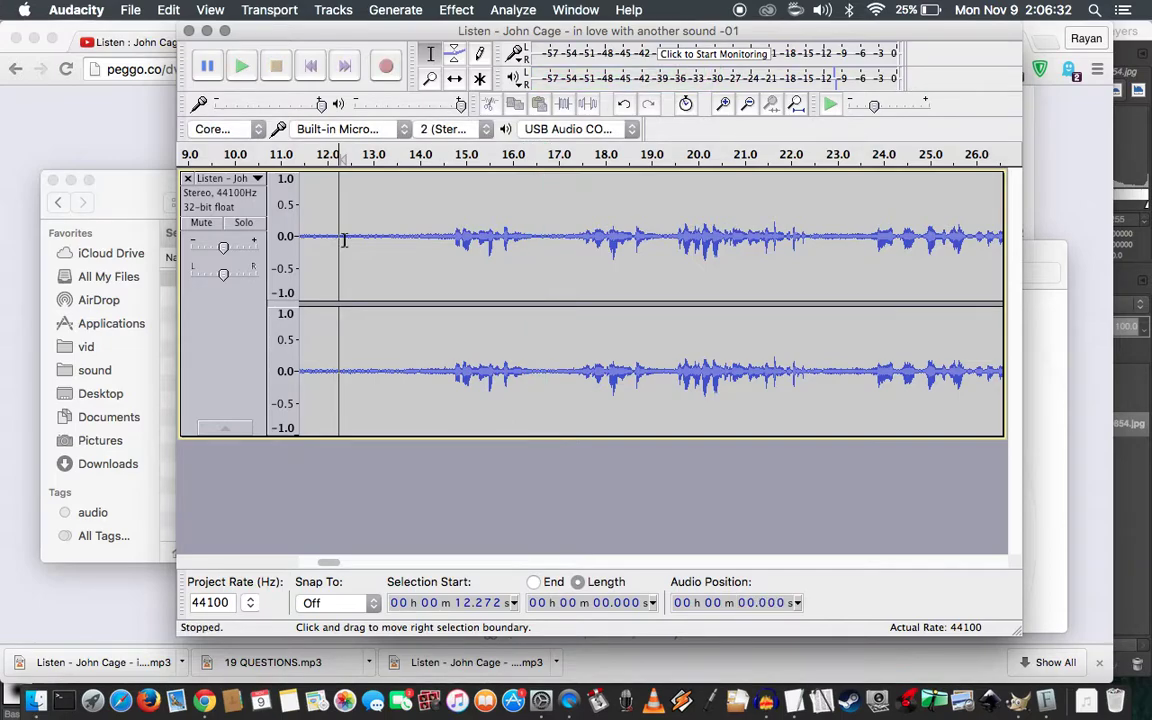
drag(449, 237, 530, 237)
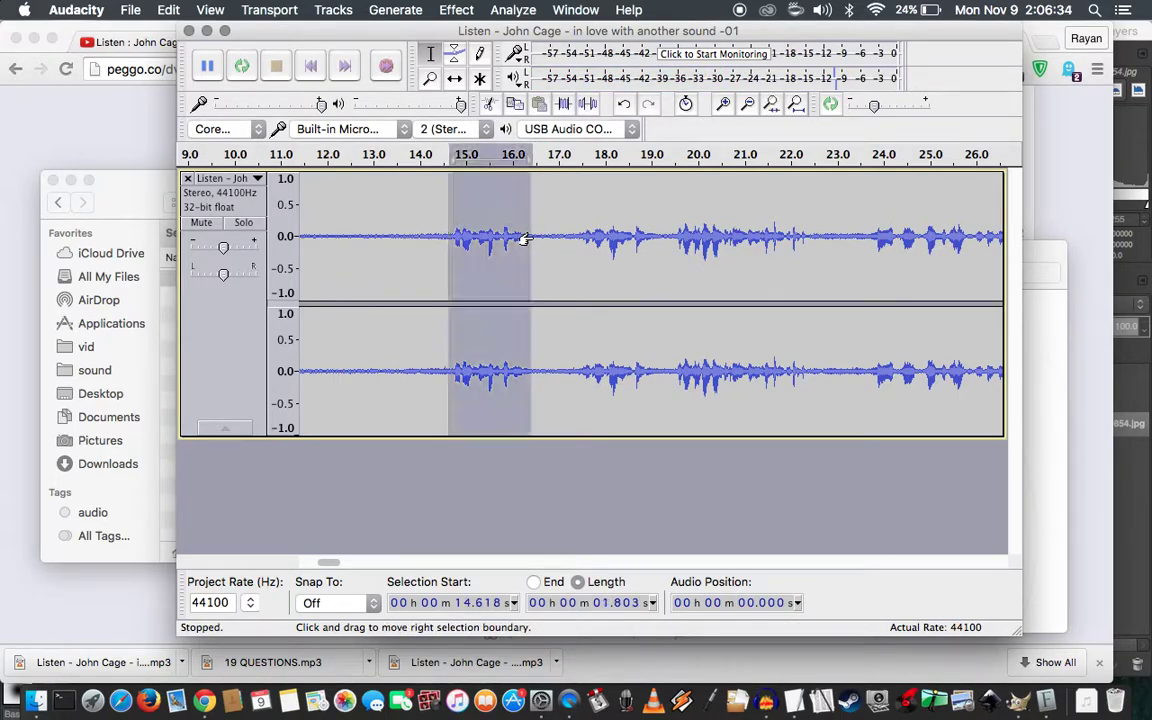
key(space)
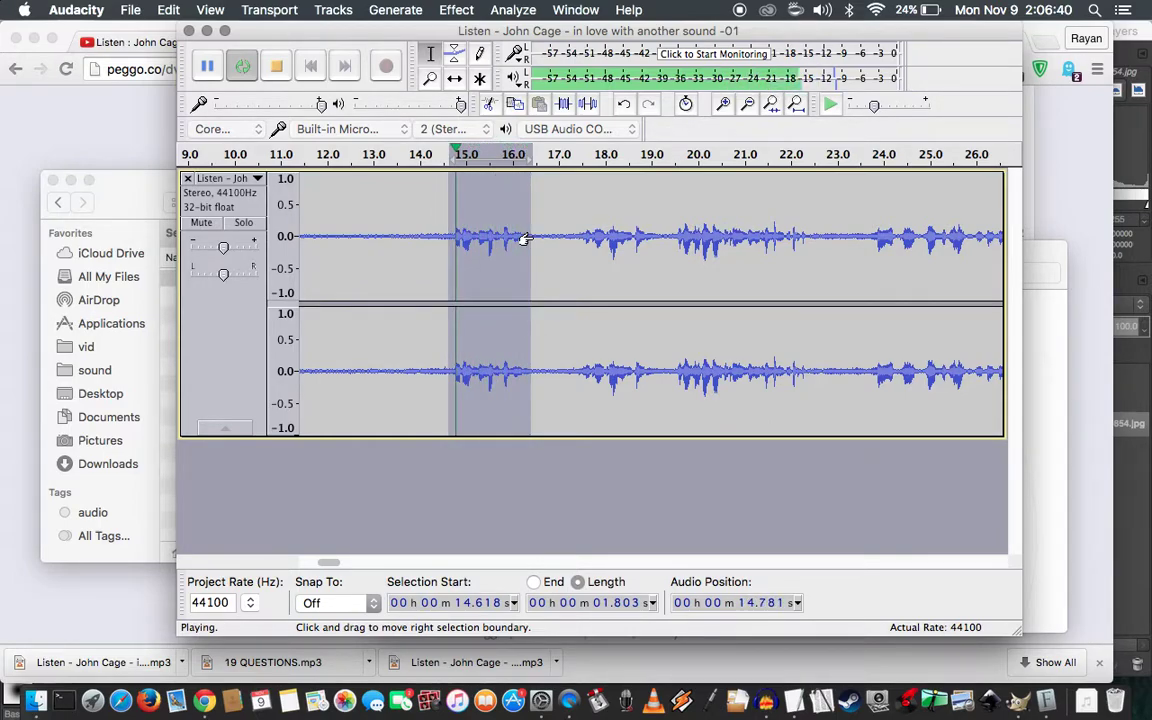
key(space)
Listen from about 14.35 s, select about 1.76 s of speech from about 14.73 s, and delete it
click(434, 243)
key(space)
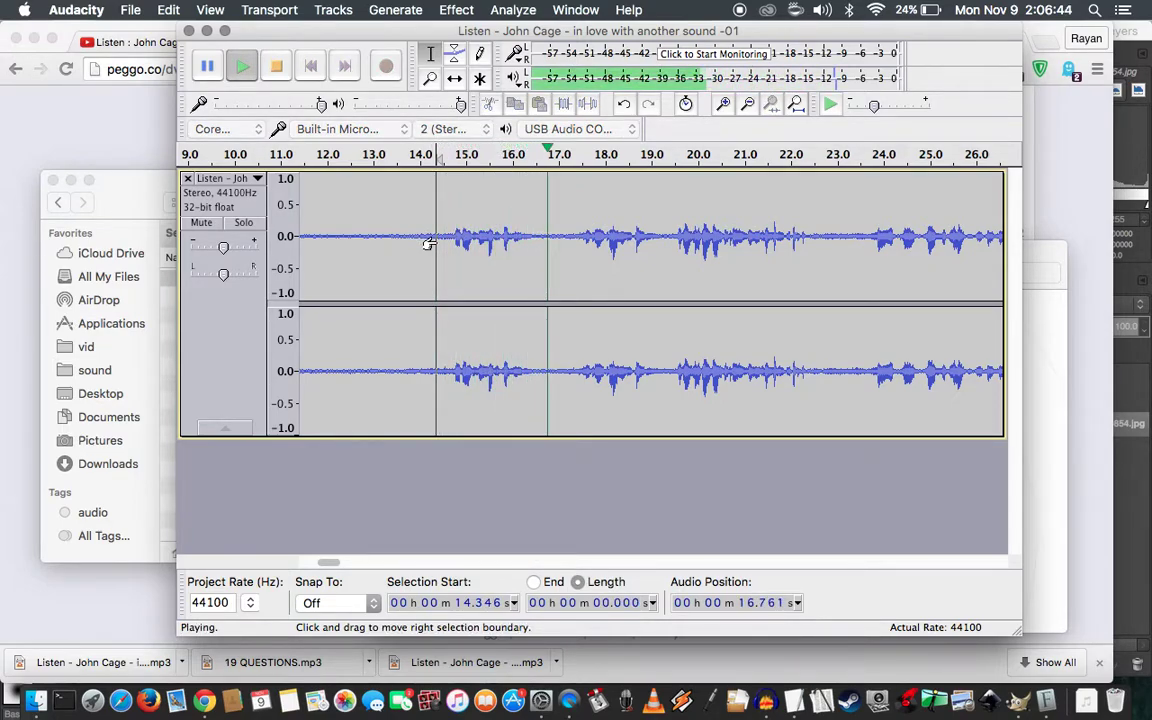
key(space)
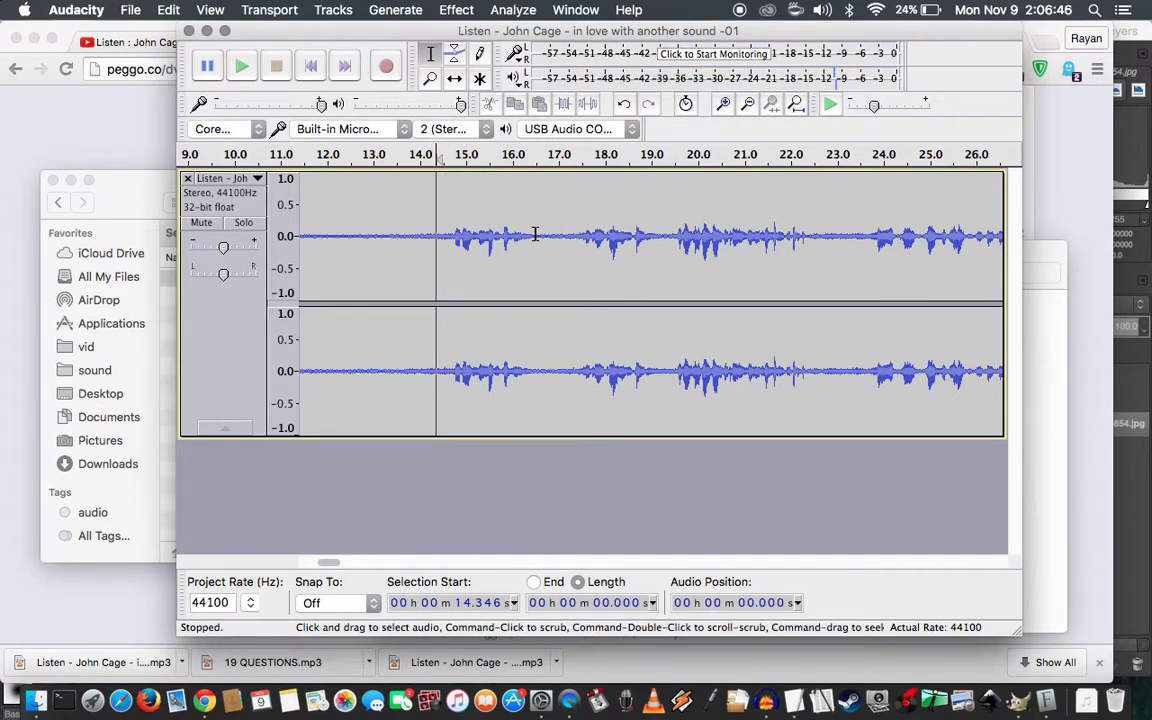
click(535, 234)
shift+click(456, 237)
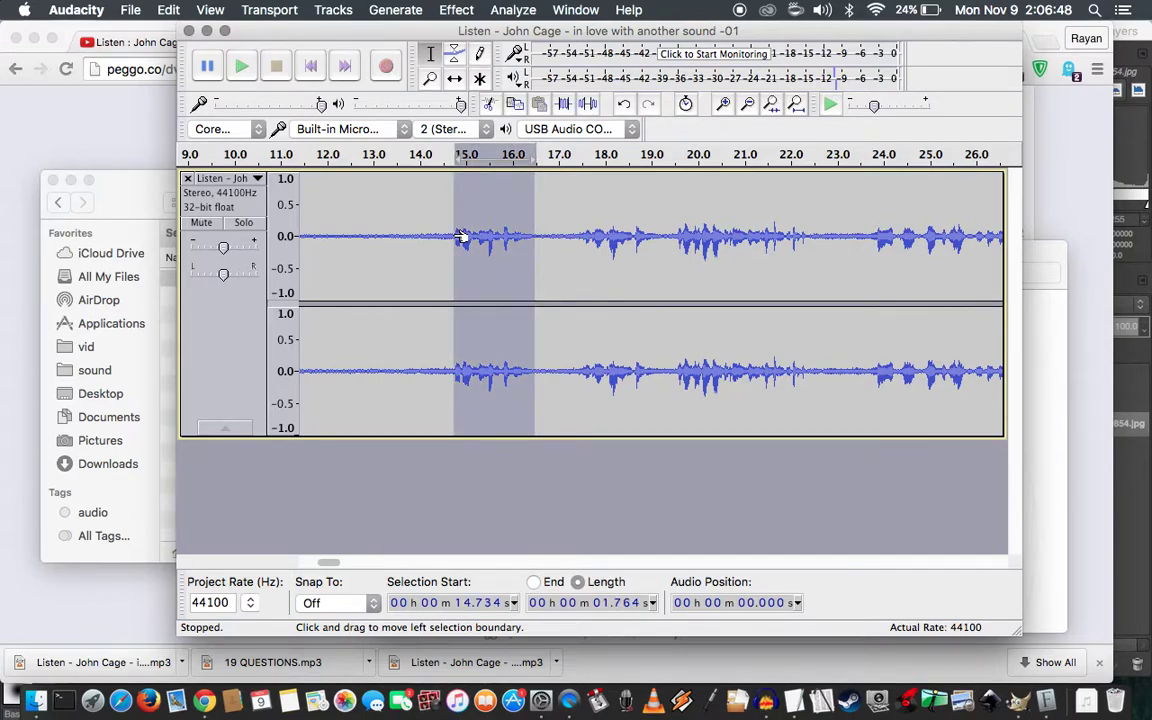
click(460, 237)
Listen from about 13.61 s across the 14.73 s cut, and play from about 15.49 s to locate the next phrase's start
click(400, 237)
key(space)
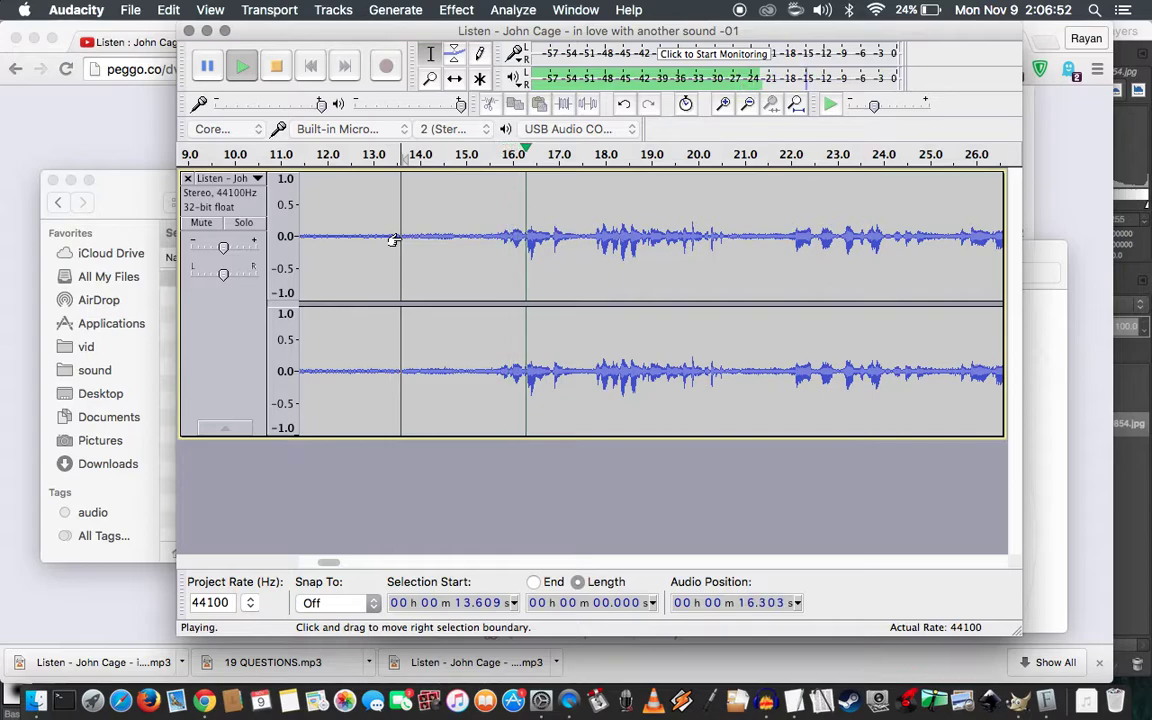
key(space)
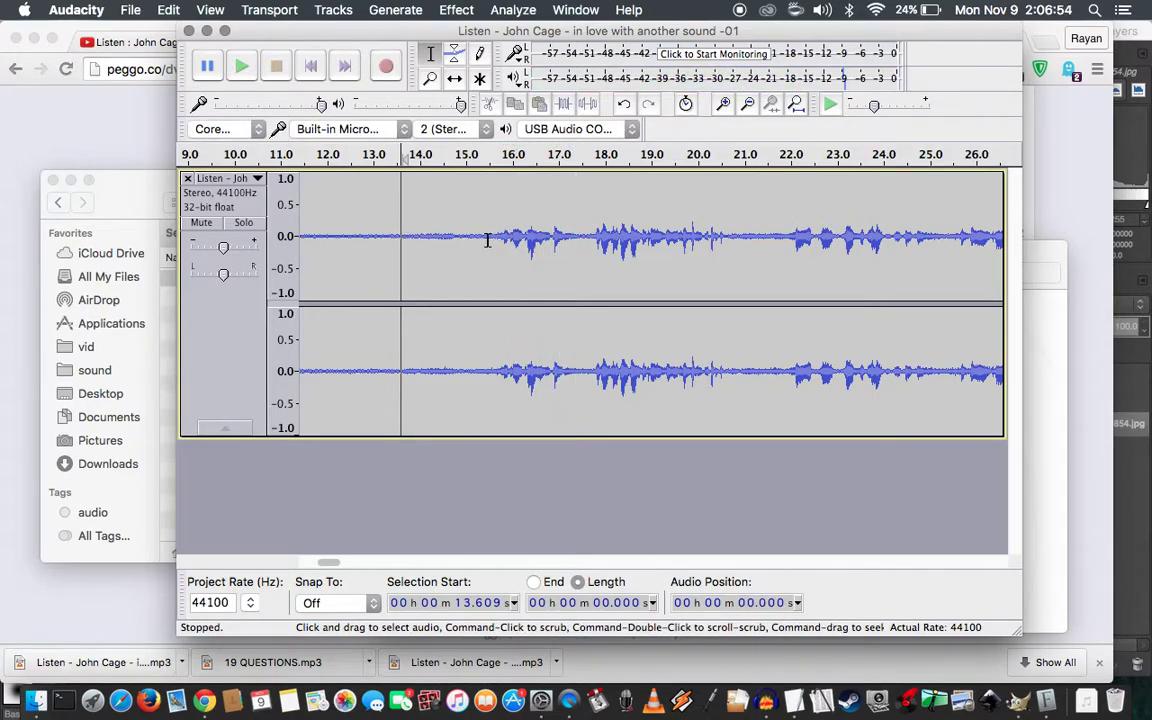
click(489, 240)
key(space)
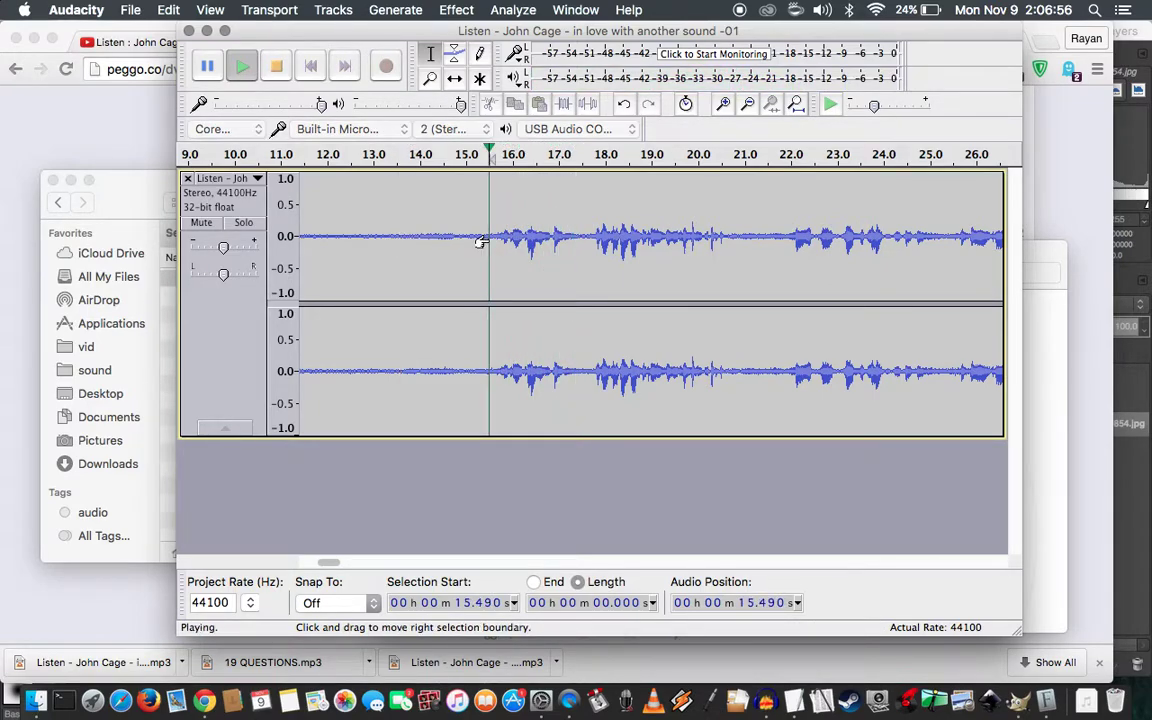
key(space)
Listen on from about 15.74 s, select the speech from there to about 20.5 s, and delete it
click(501, 237)
key(space)
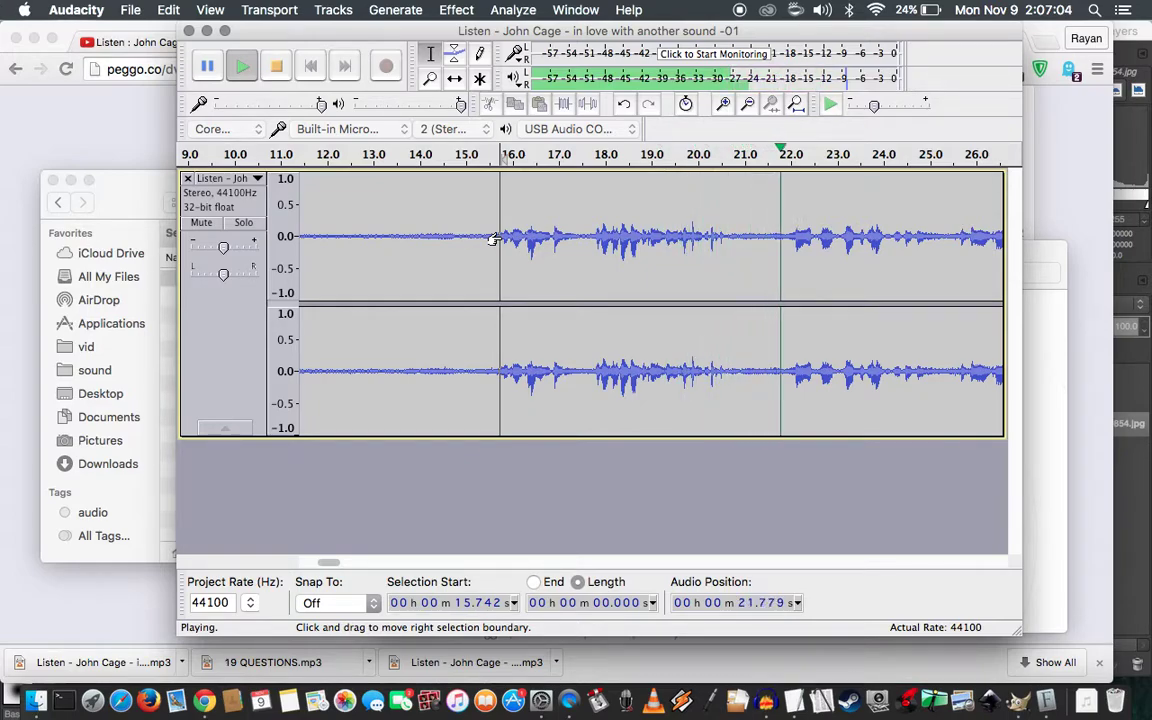
key(space)
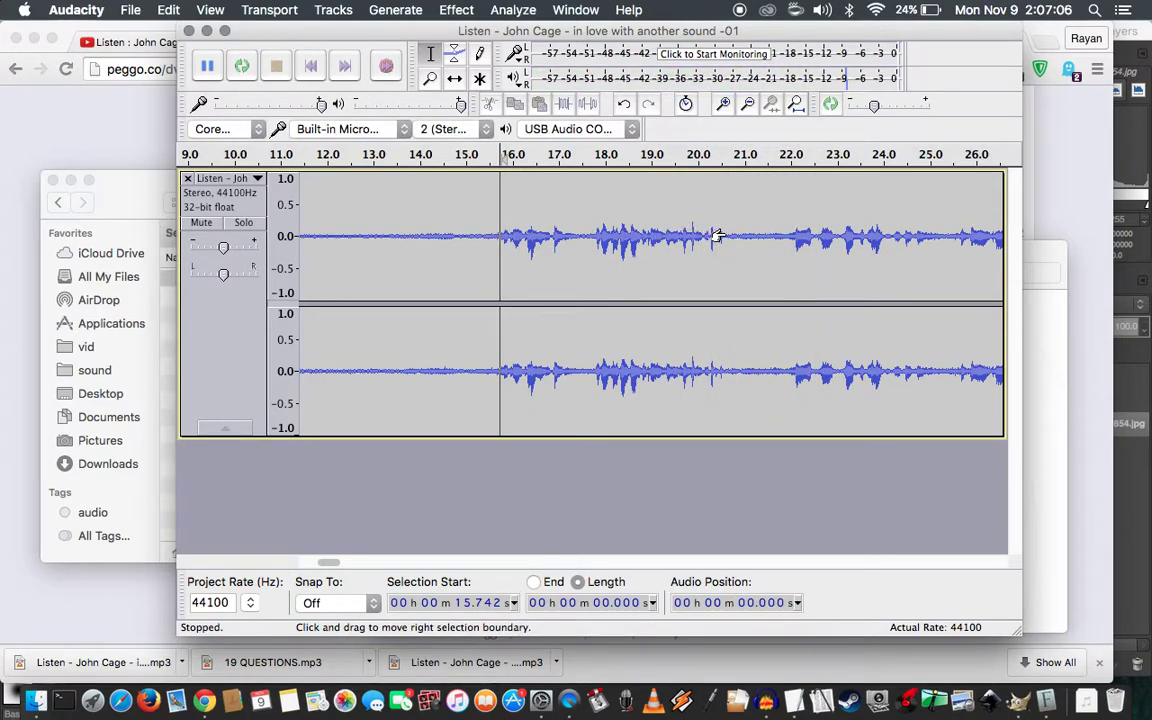
shift+click(722, 236)
click(501, 236)
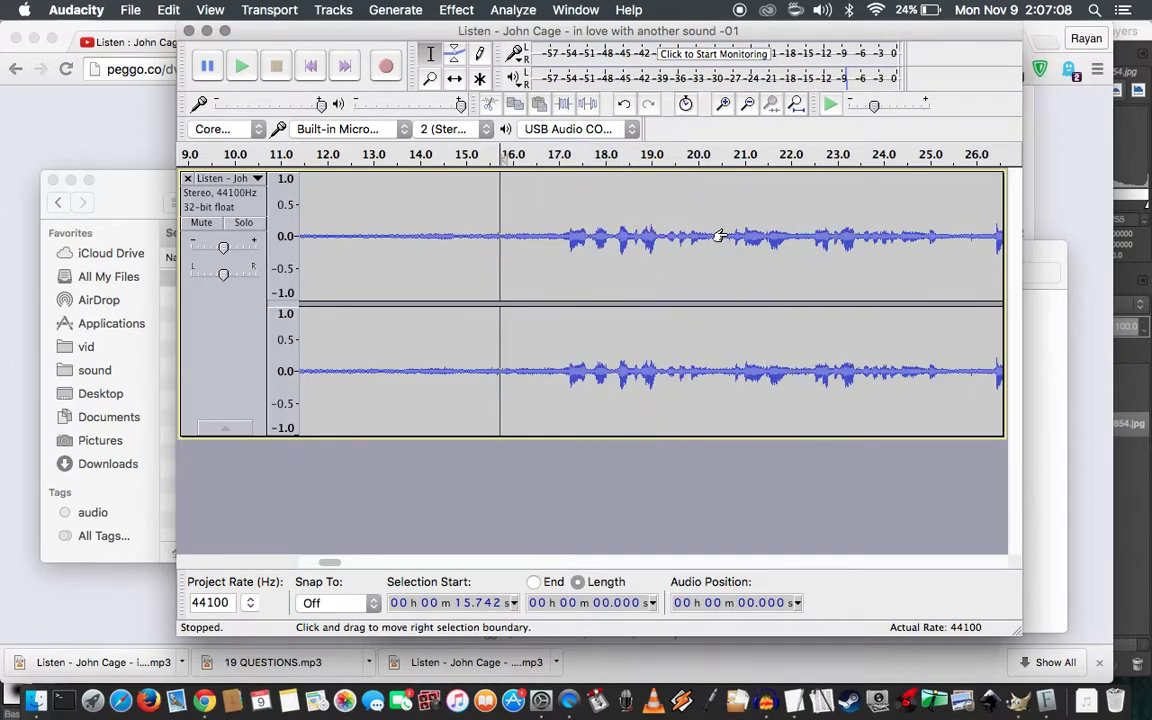
Listen from about 15.37 s across the cut at 15.74 s and on into the pause
click(483, 244)
key(space)
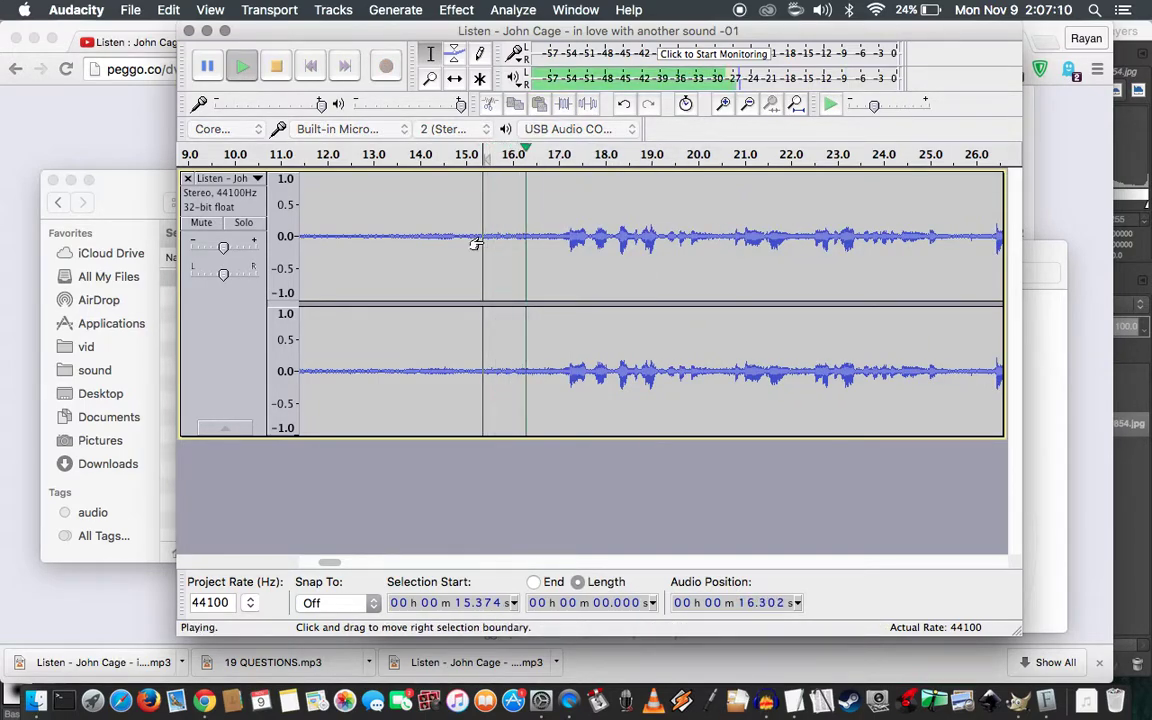
key(space)
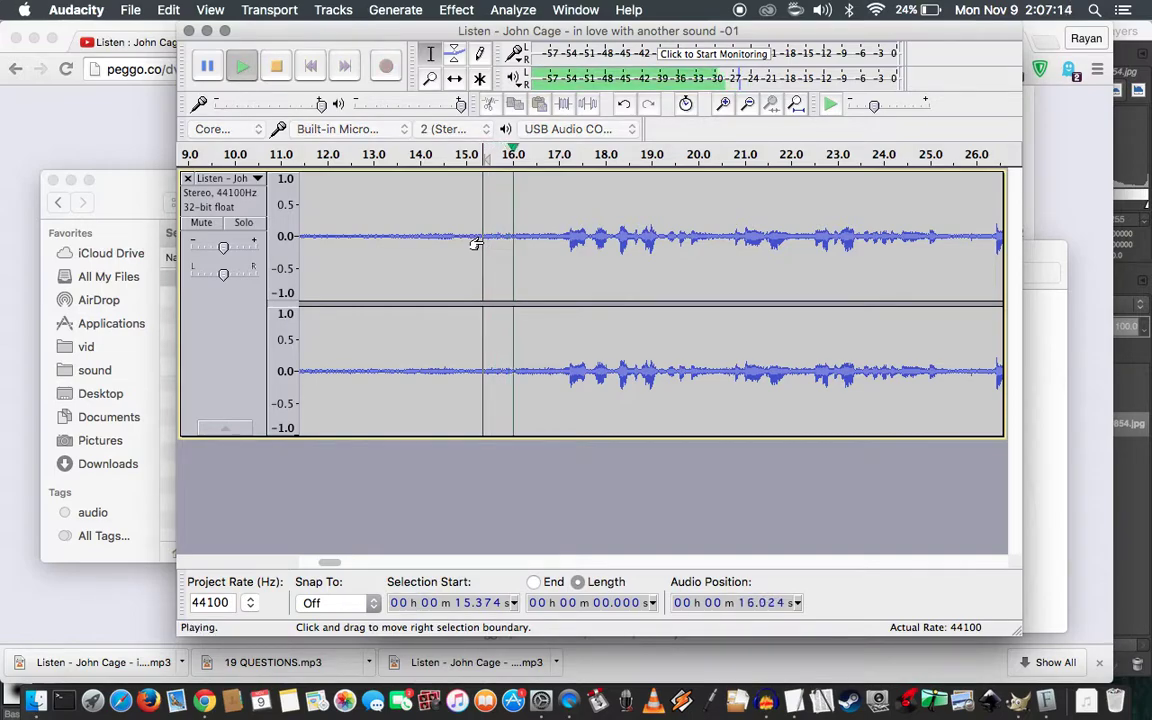
key(space)
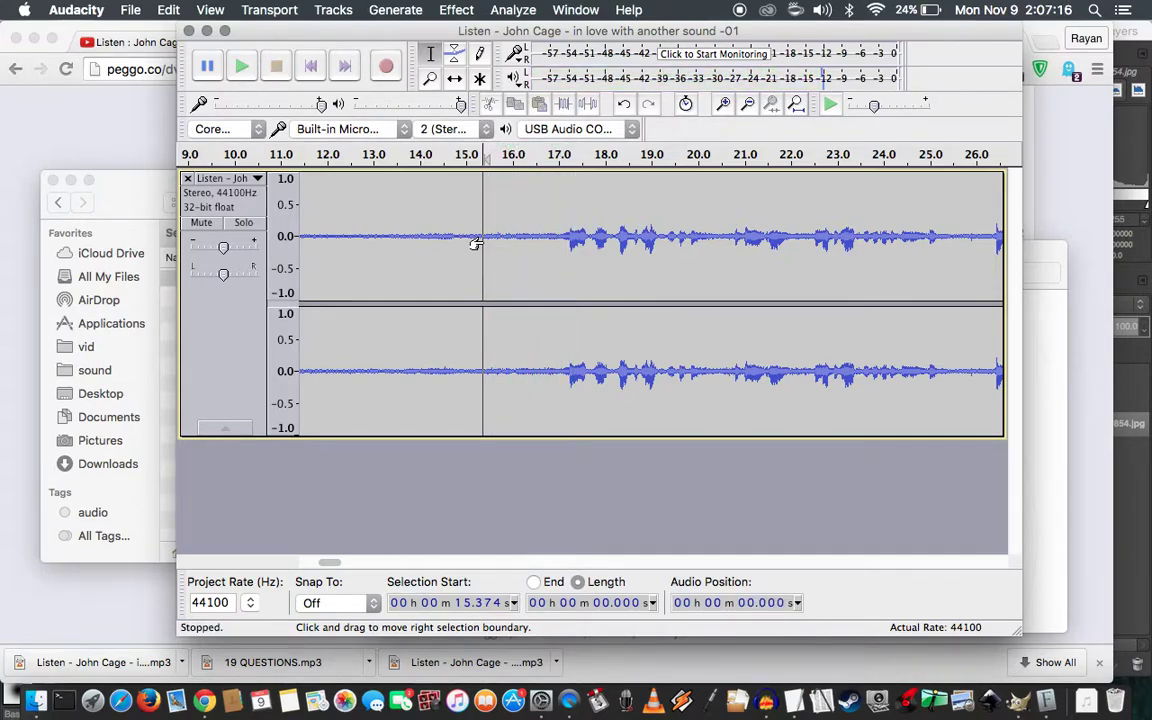
Listen from about 17.04 s, select about 3.04 s of speech from there, audition it in a loop, and delete it
click(560, 237)
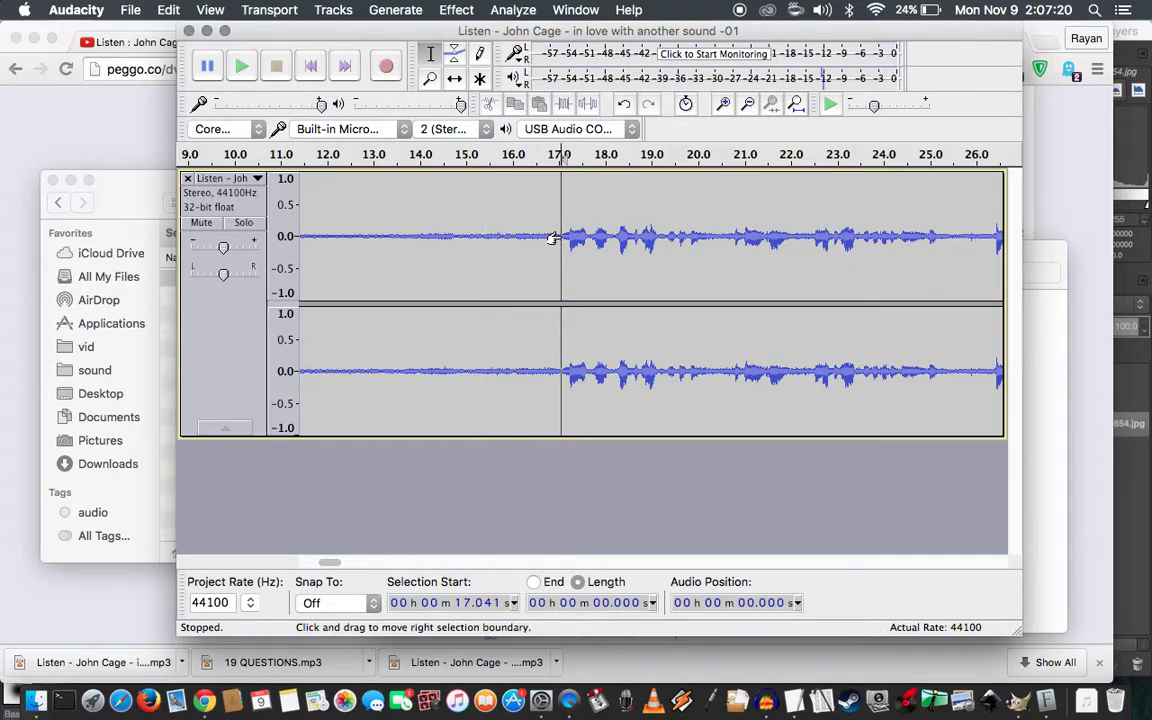
key(space)
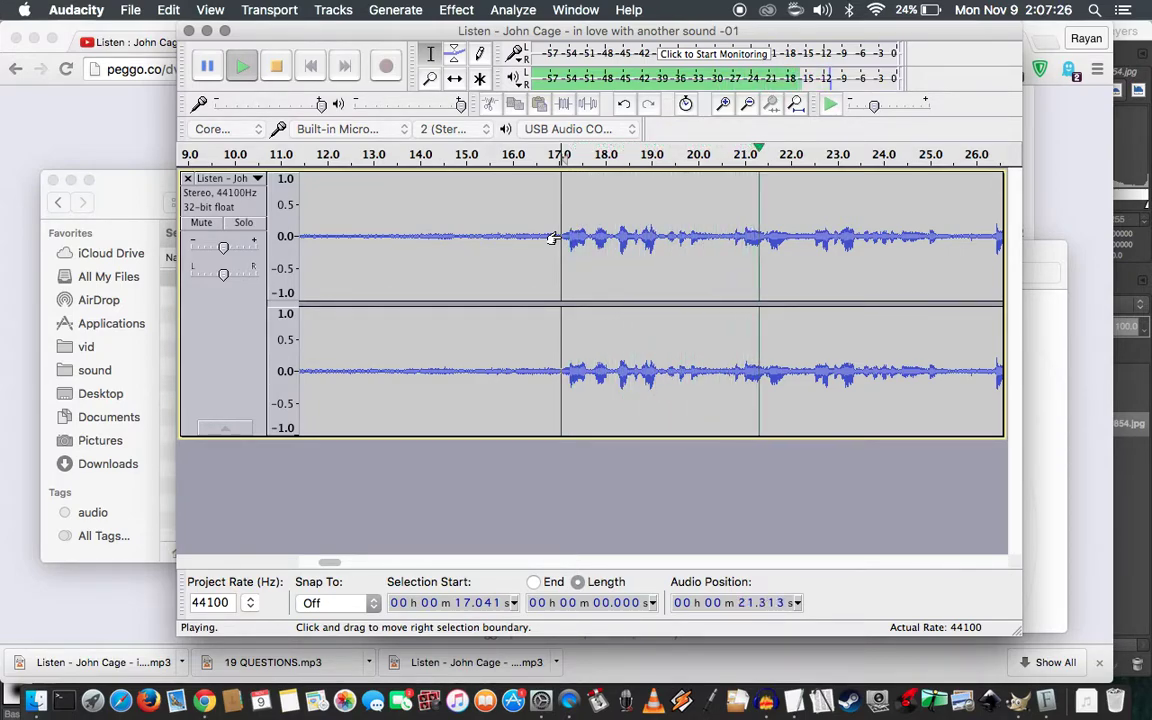
key(space)
key(space)
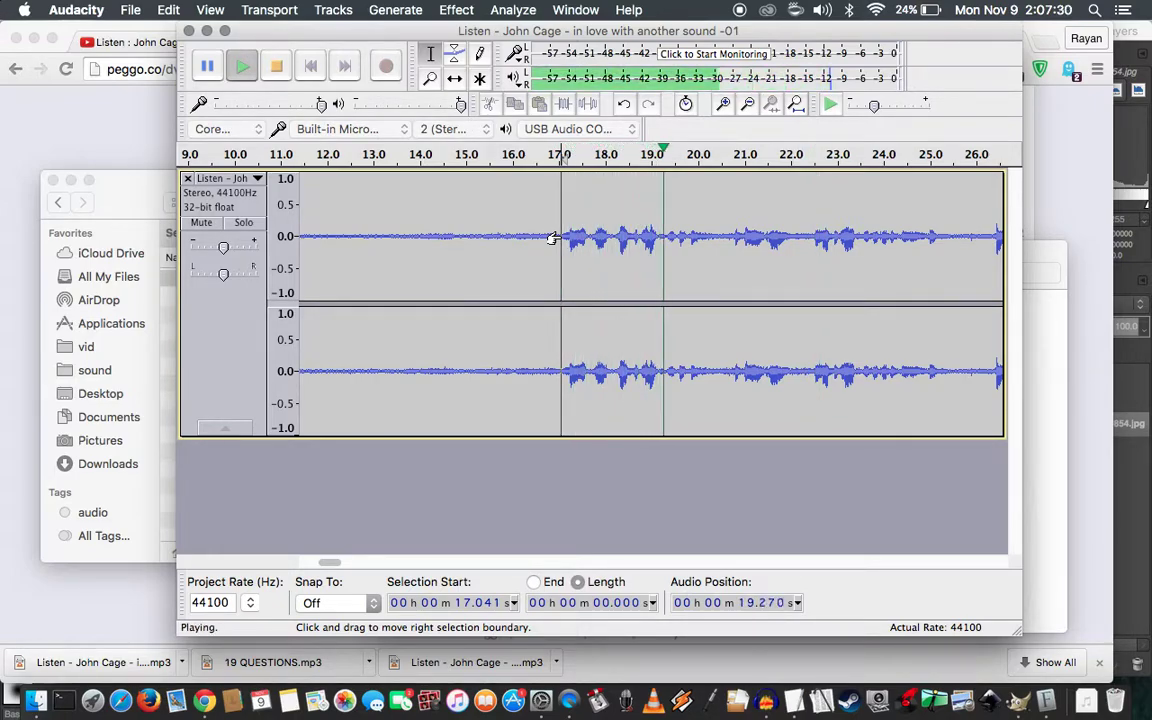
key(space)
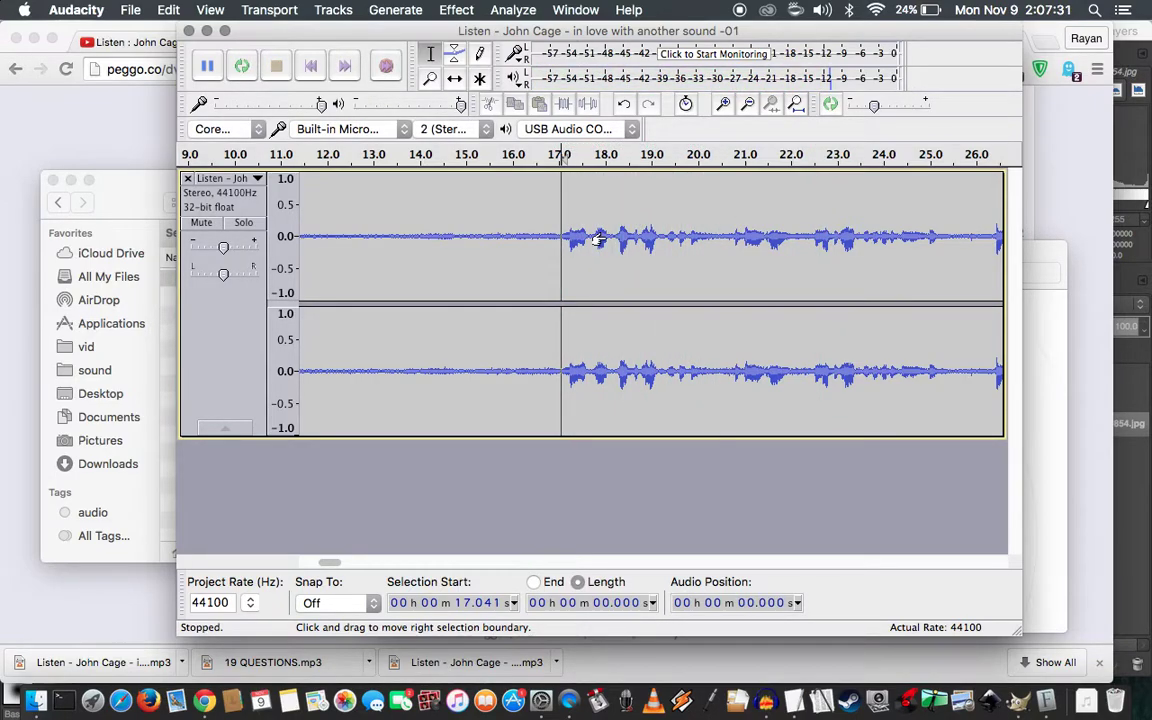
shift+click(696, 235)
key(shift+space)
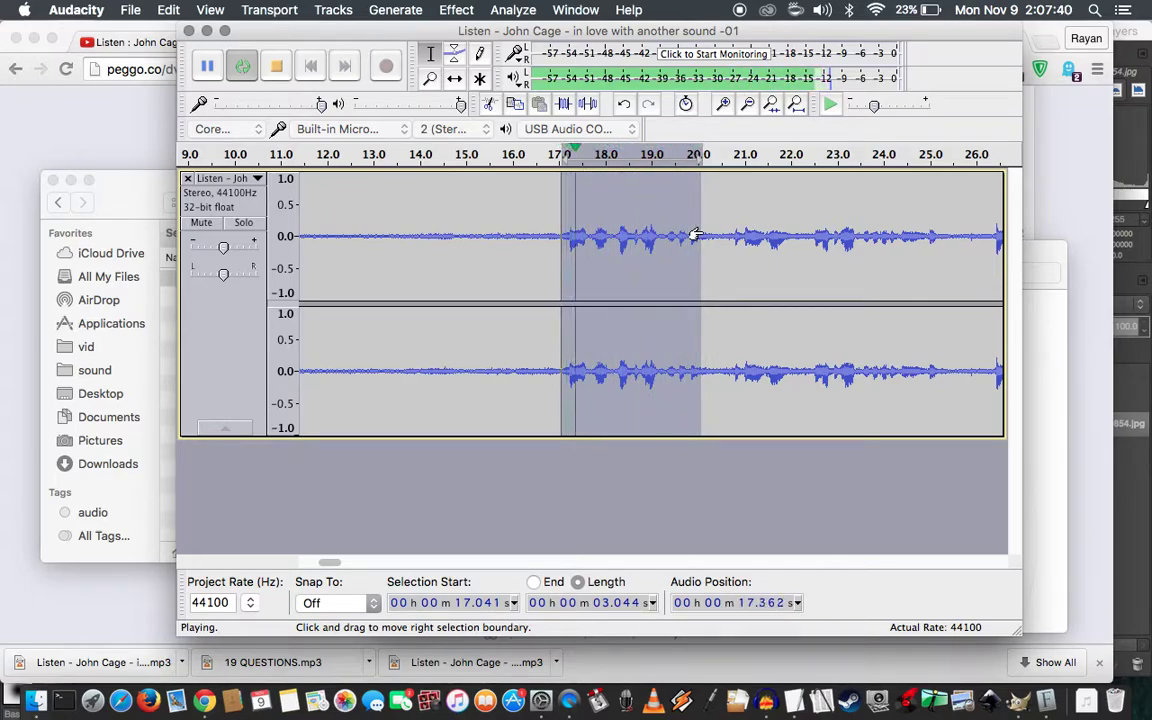
key(space)
key(Delete)
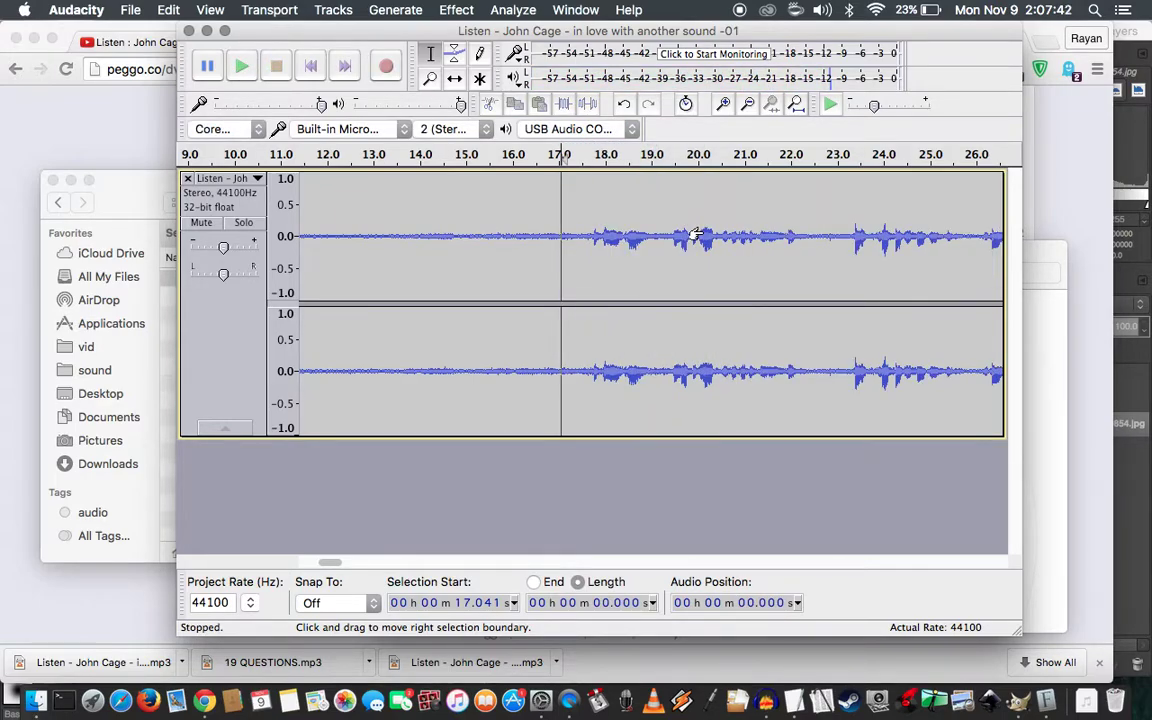
Listen across the 17.04 s cut, select about 1.22 s of speech from about 17.72 s, and delete it
key(space)
key(space)
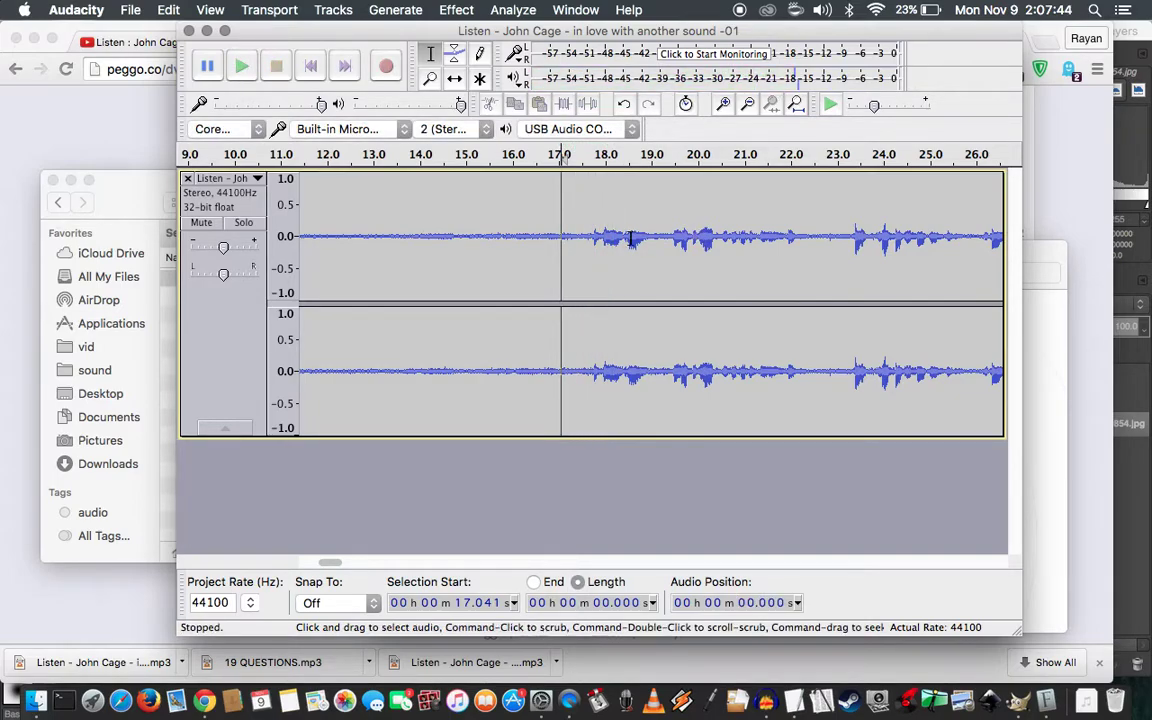
click(593, 240)
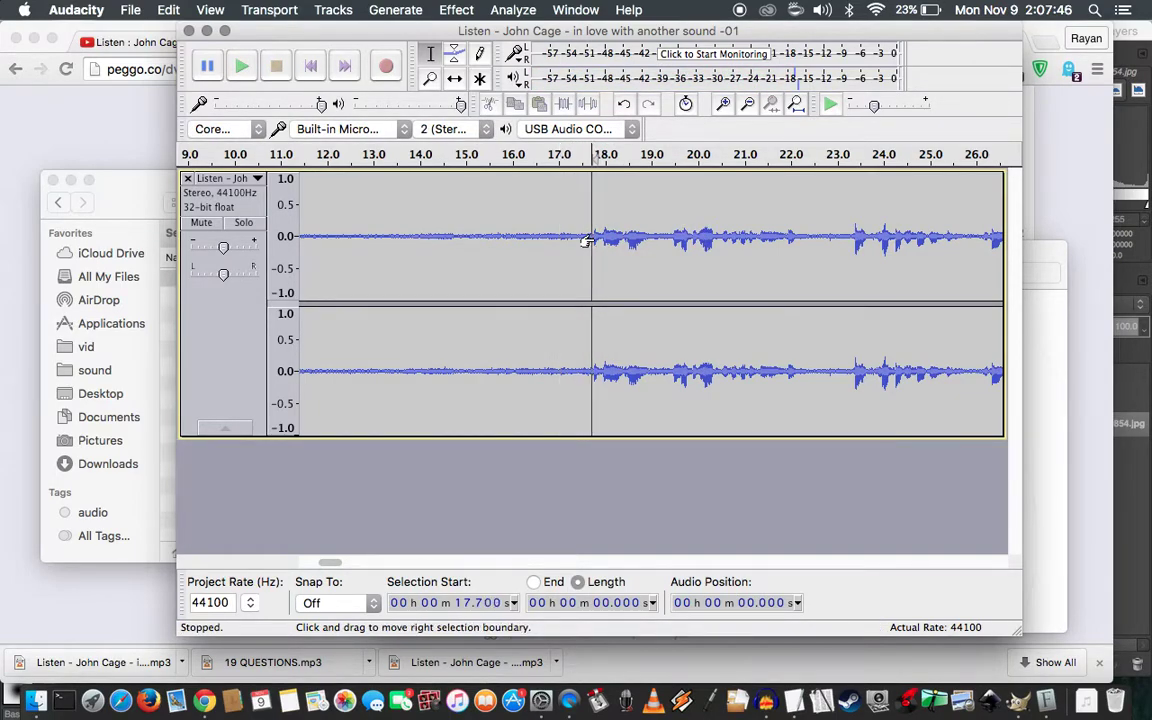
key(space)
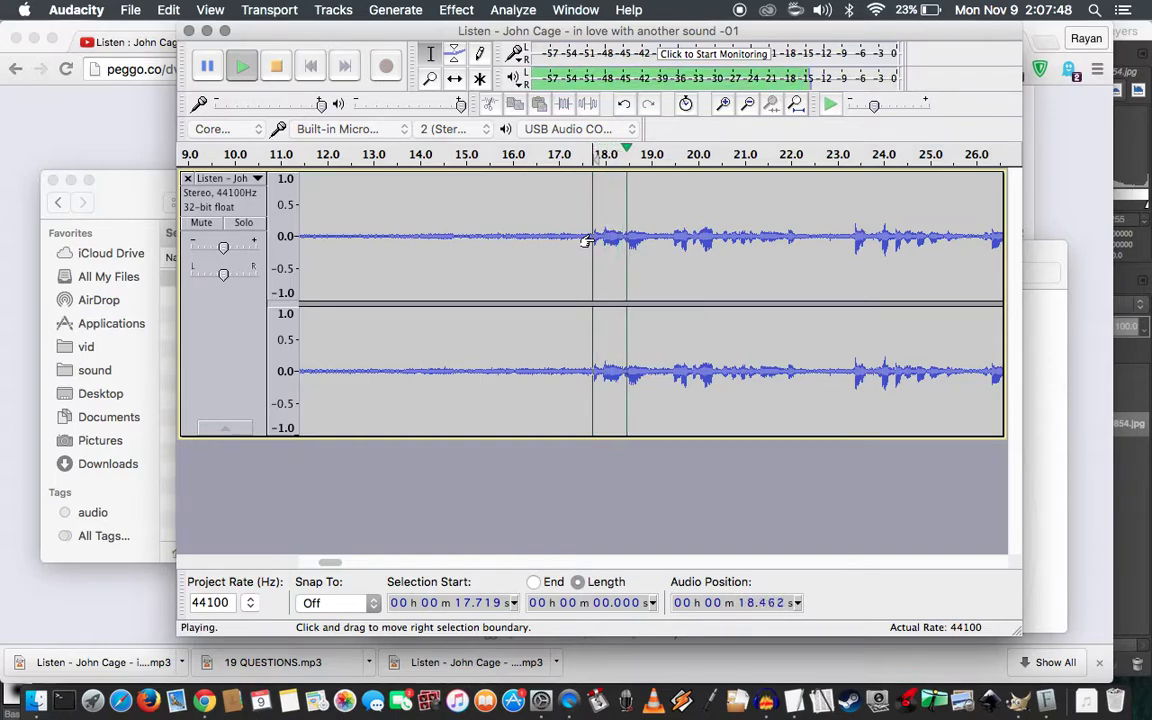
key(space)
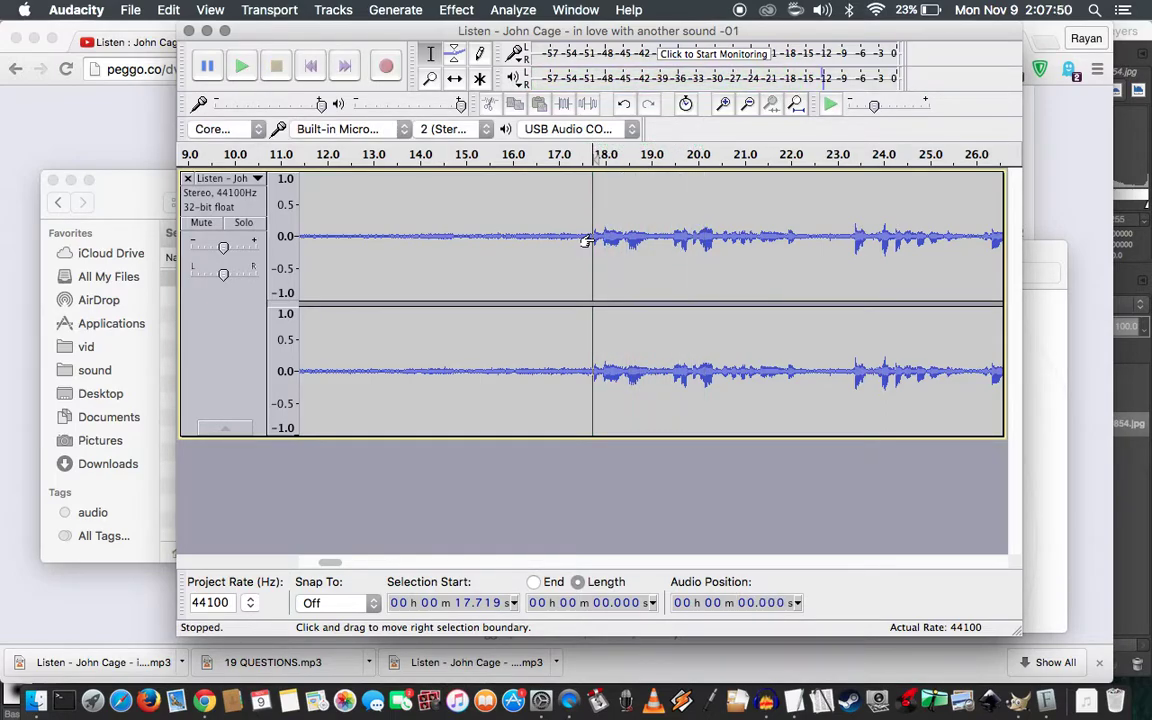
shift+click(645, 237)
key(space)
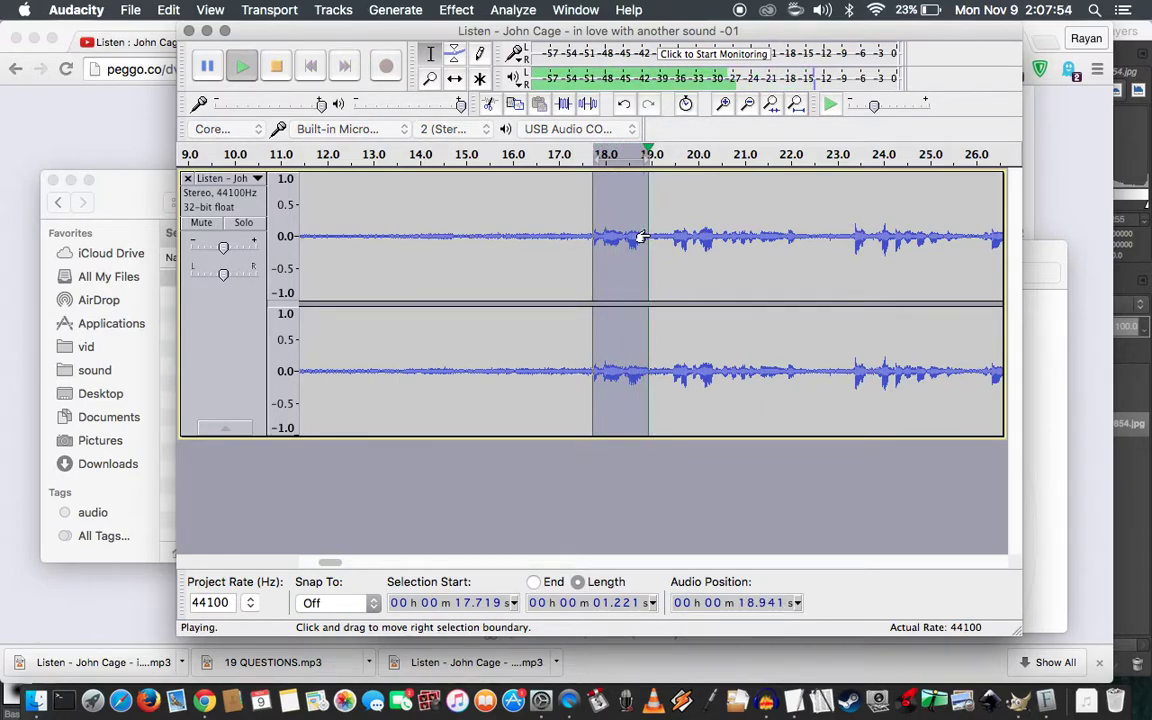
key(Delete)
Listen across the 17.72 s cut, and play from about 18.24 s to locate the next phrase's start
key(space)
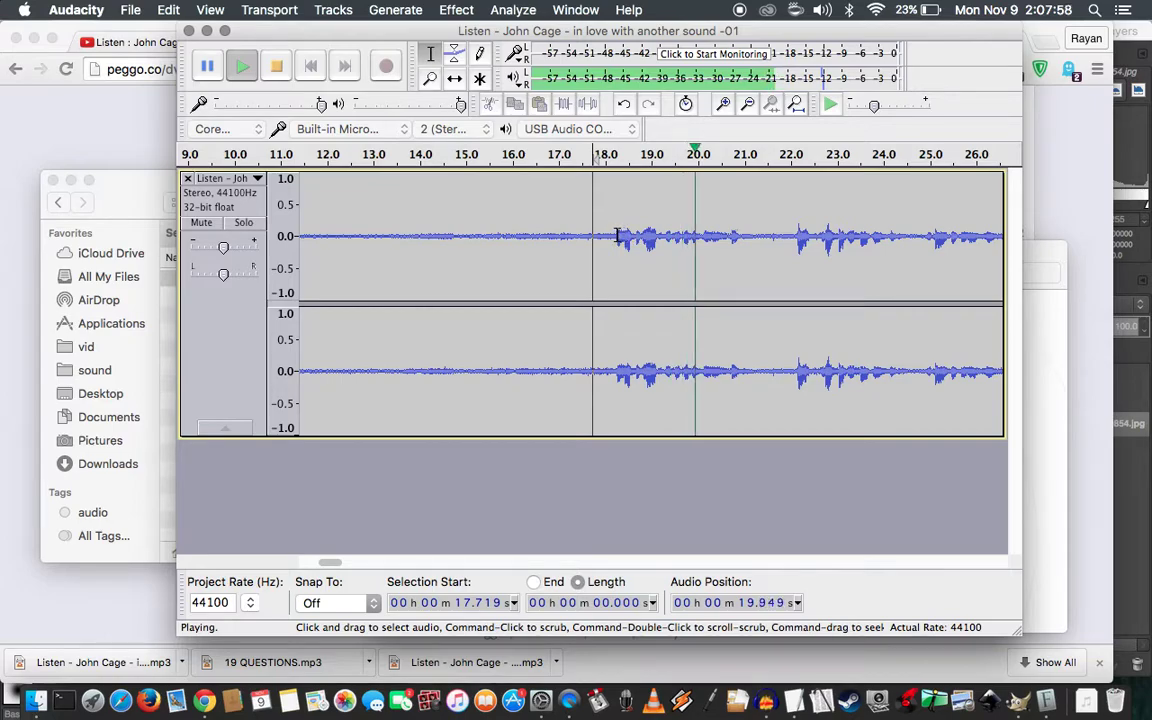
click(616, 237)
key(space)
key(space)
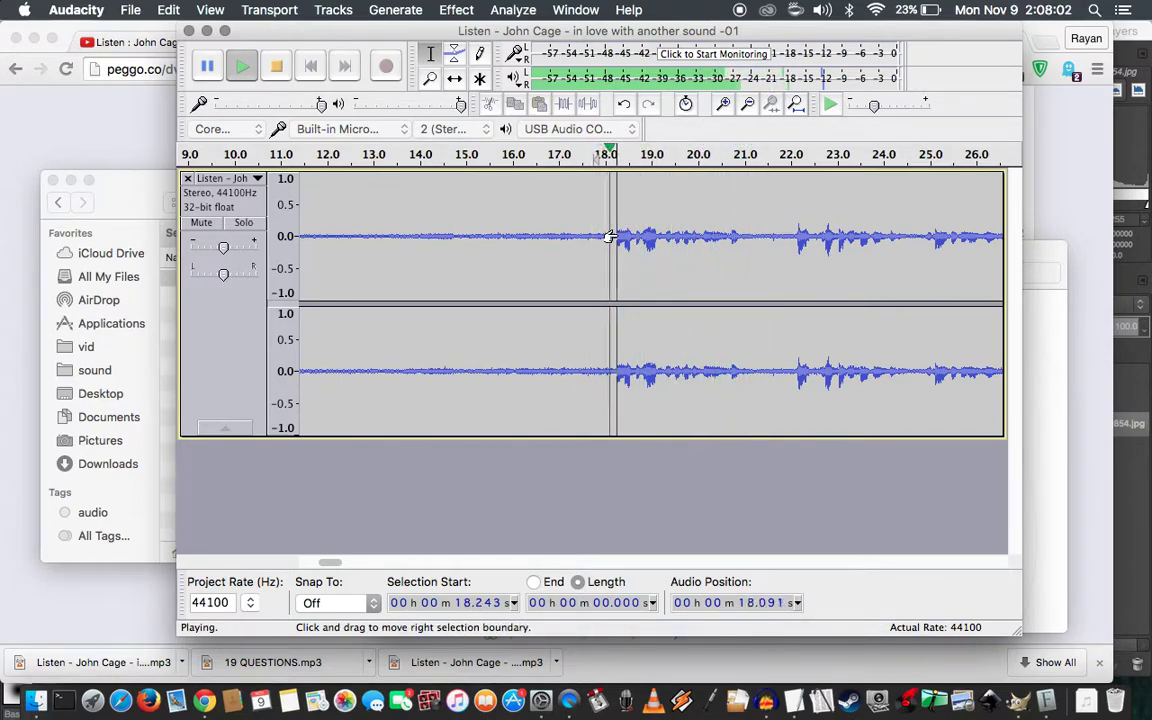
Listen from about 18.13 s, select about 3 s of speech from there, and delete it
click(611, 240)
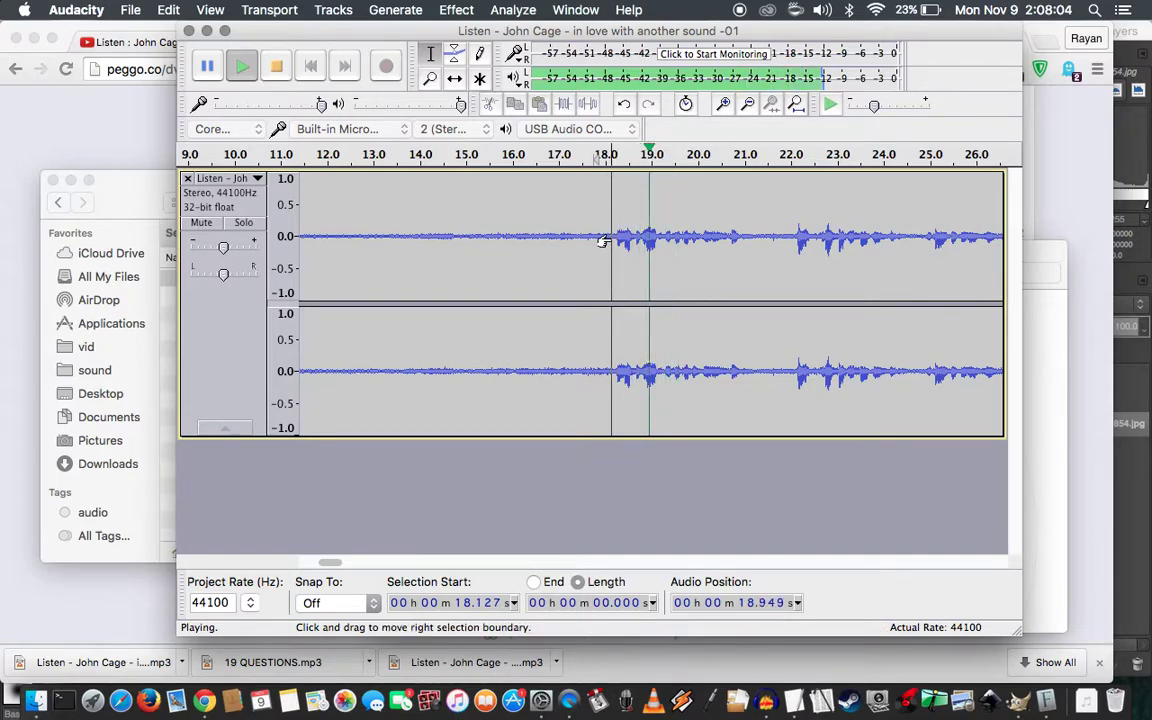
key(space)
key(space)
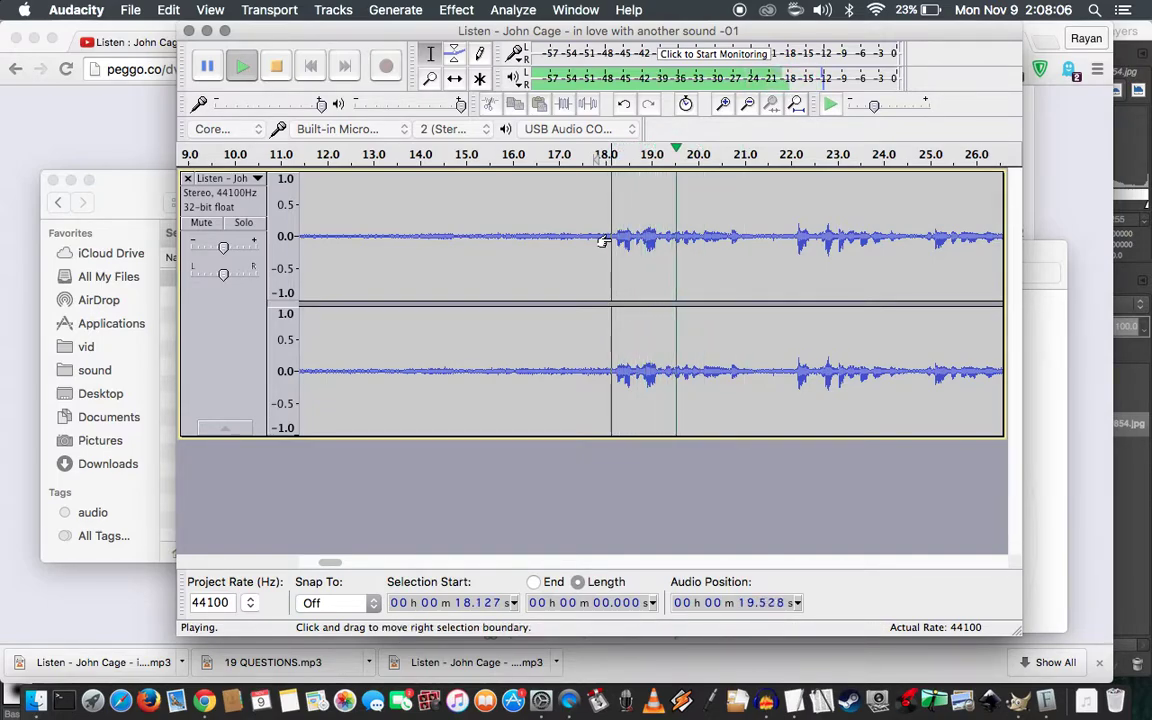
key(space)
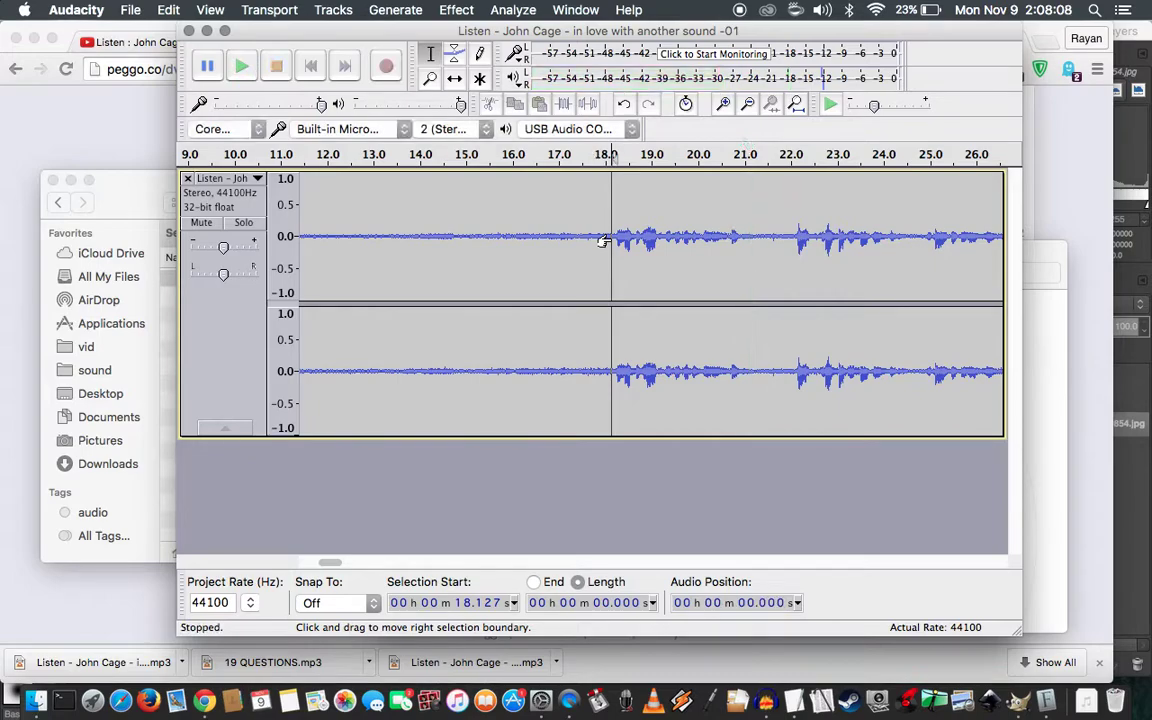
shift+click(748, 234)
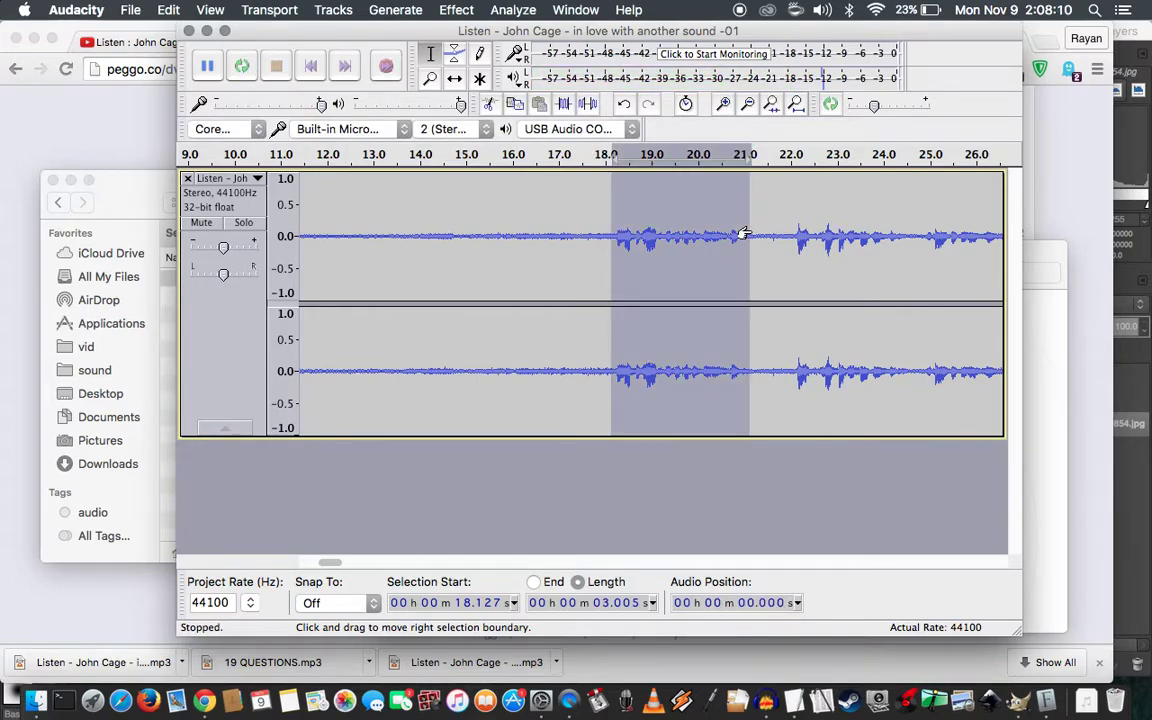
key(Left)
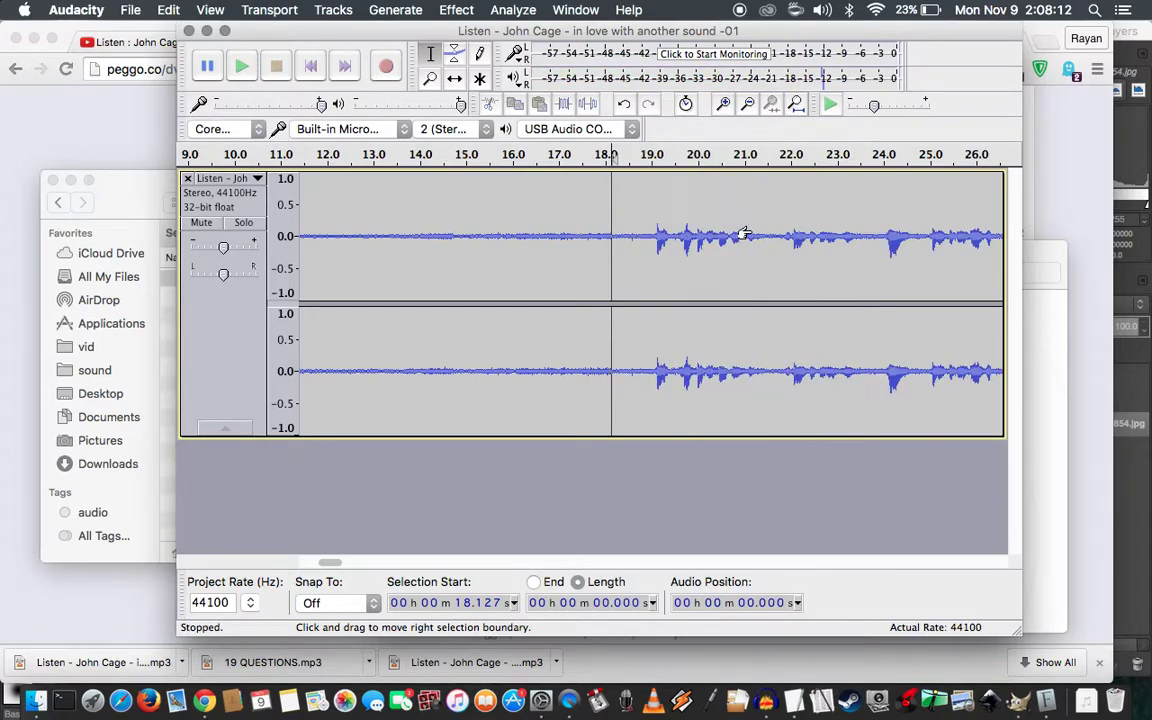
Listen across the 18.13 s cut, and play the audio around 19.1 s to locate the next phrase's start
key(space)
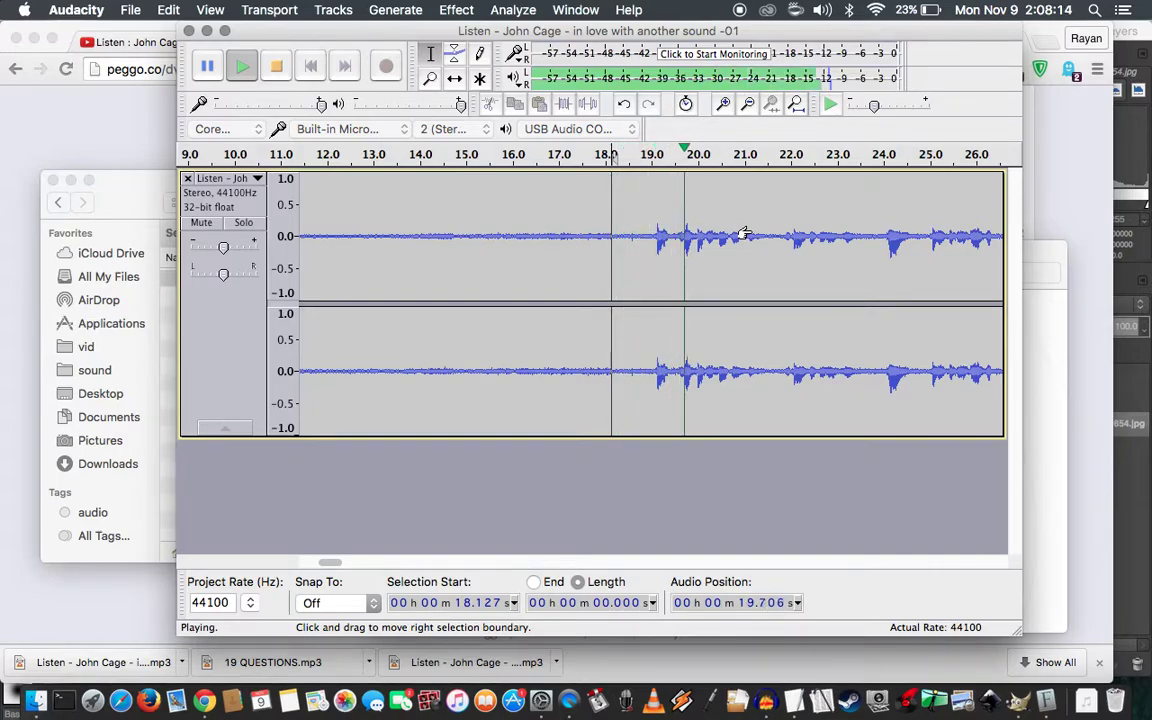
key(space)
click(647, 243)
key(space)
key(space)
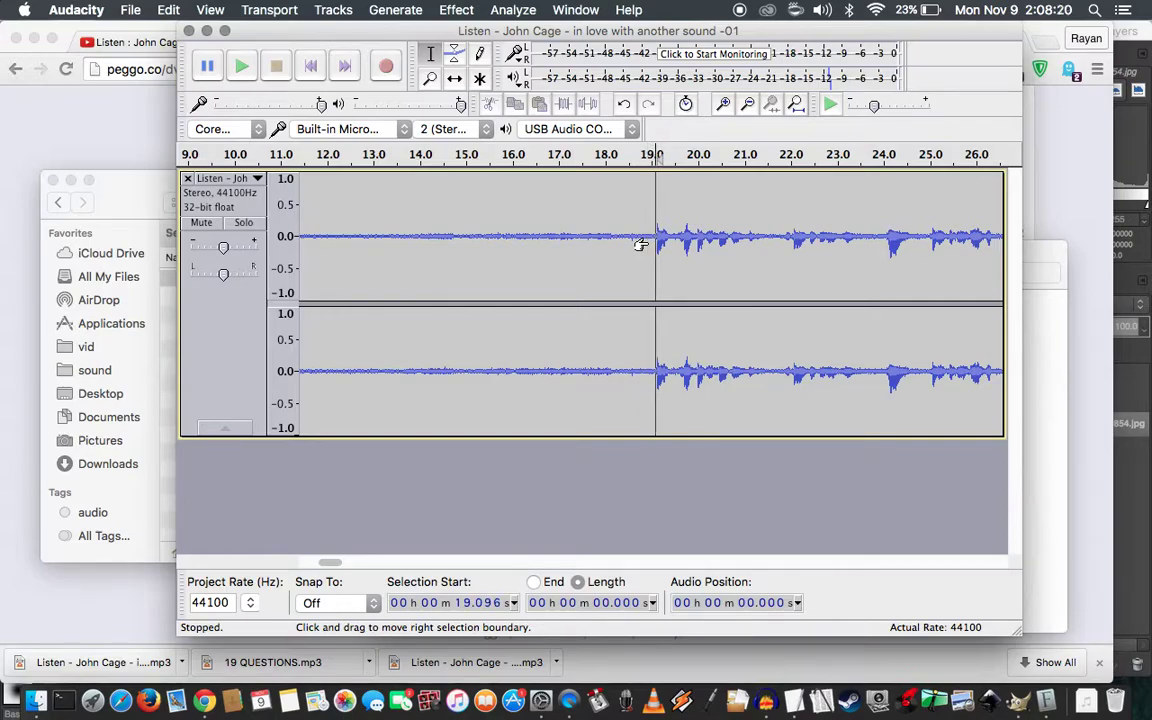
Listen on from about 19.1 s, select about 2.44 s of speech from there, audition it in a loop, and delete it
key(space)
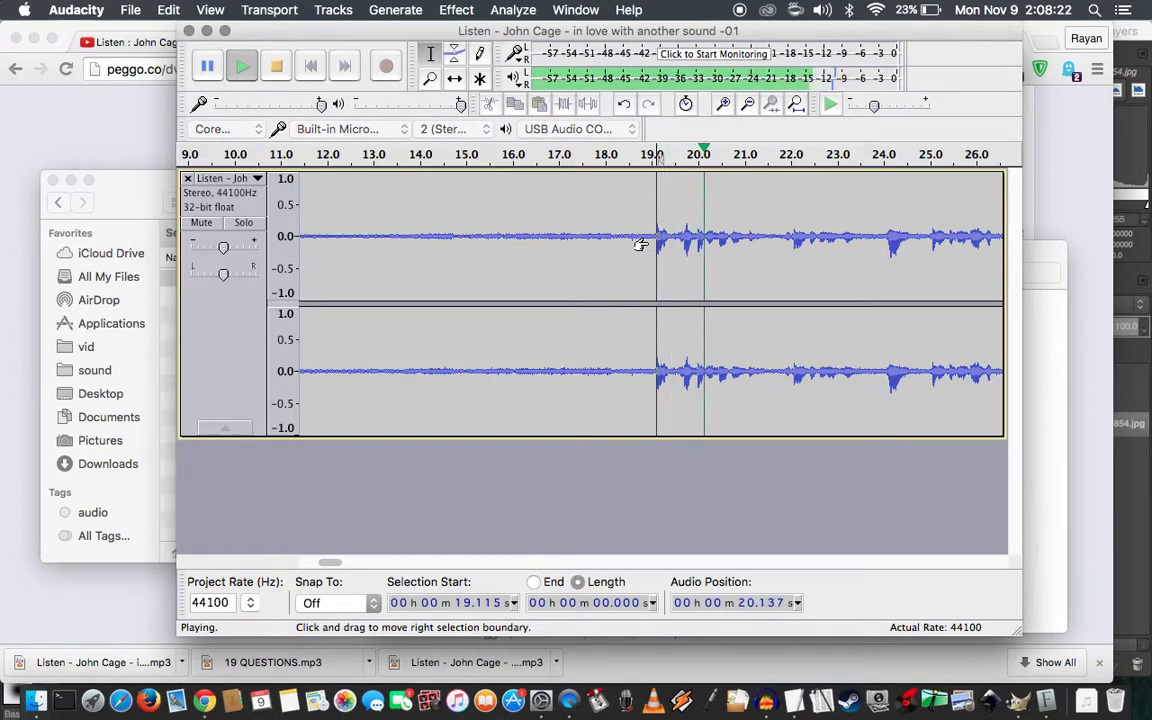
key(space)
key(space)
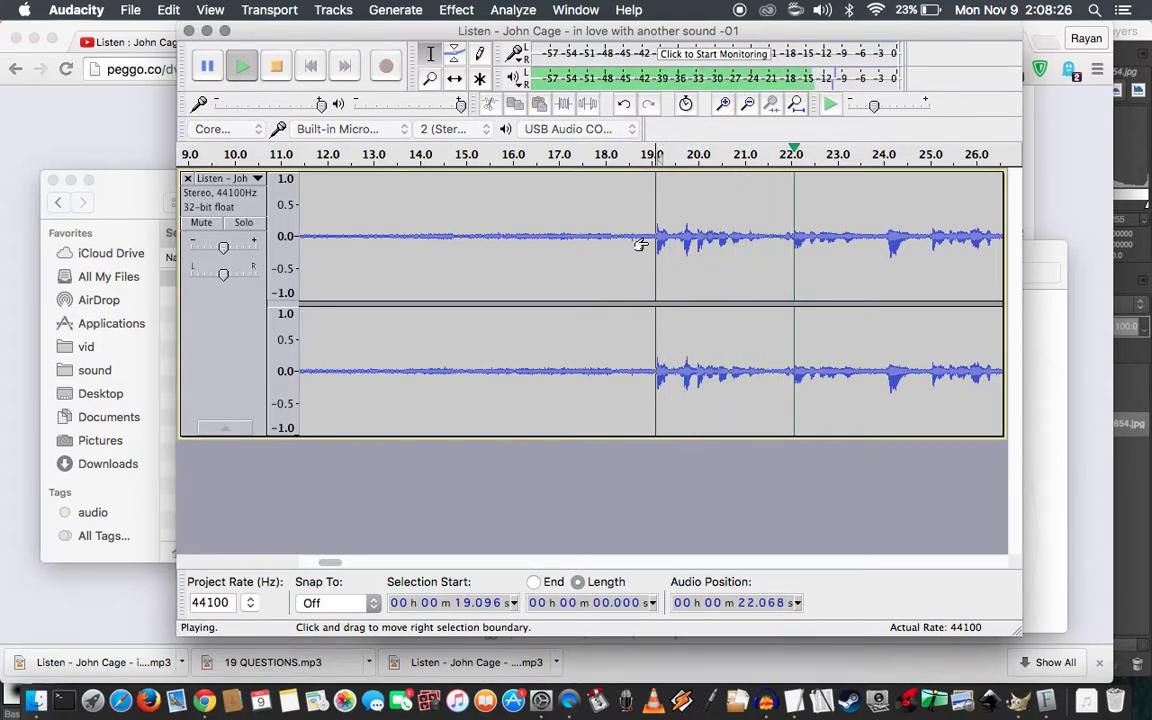
key(space)
key(shift)
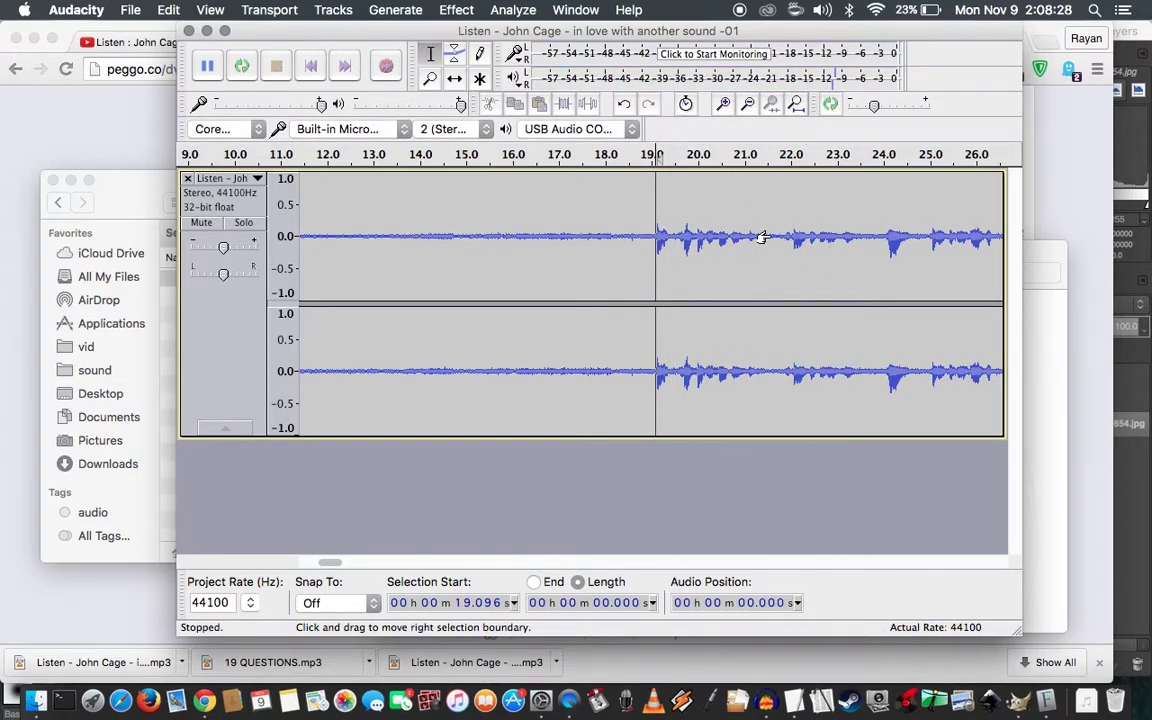
shift+click(766, 237)
key(shift+space)
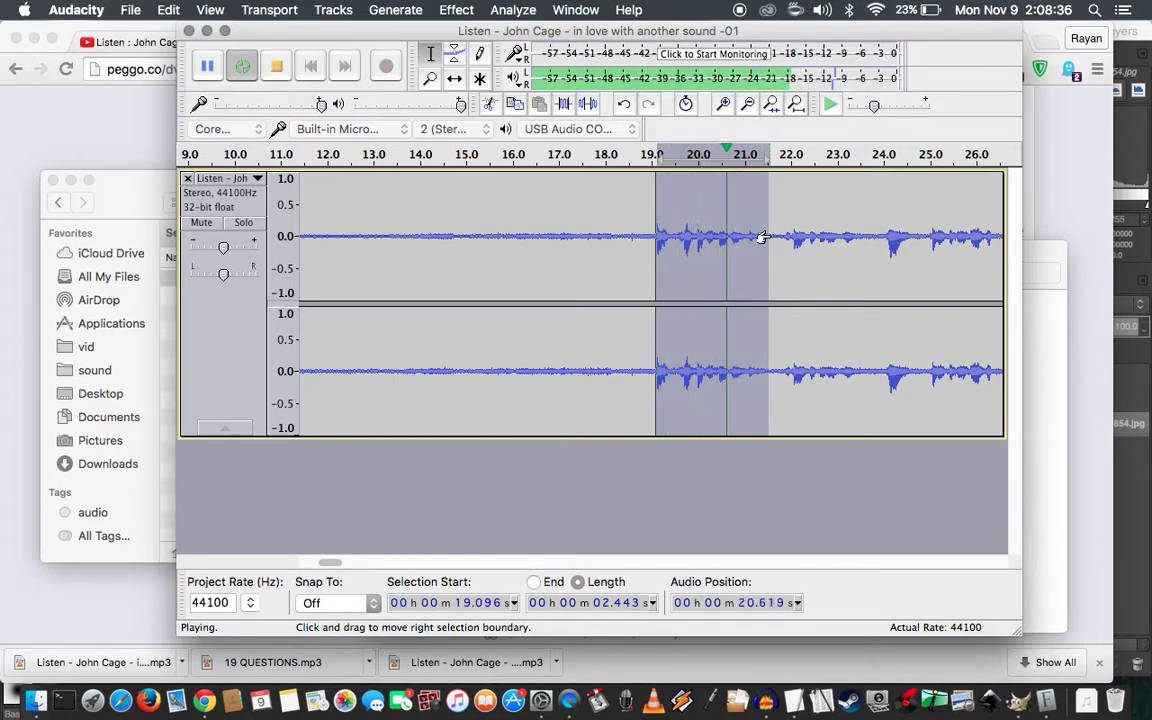
key(space)
key(Delete)
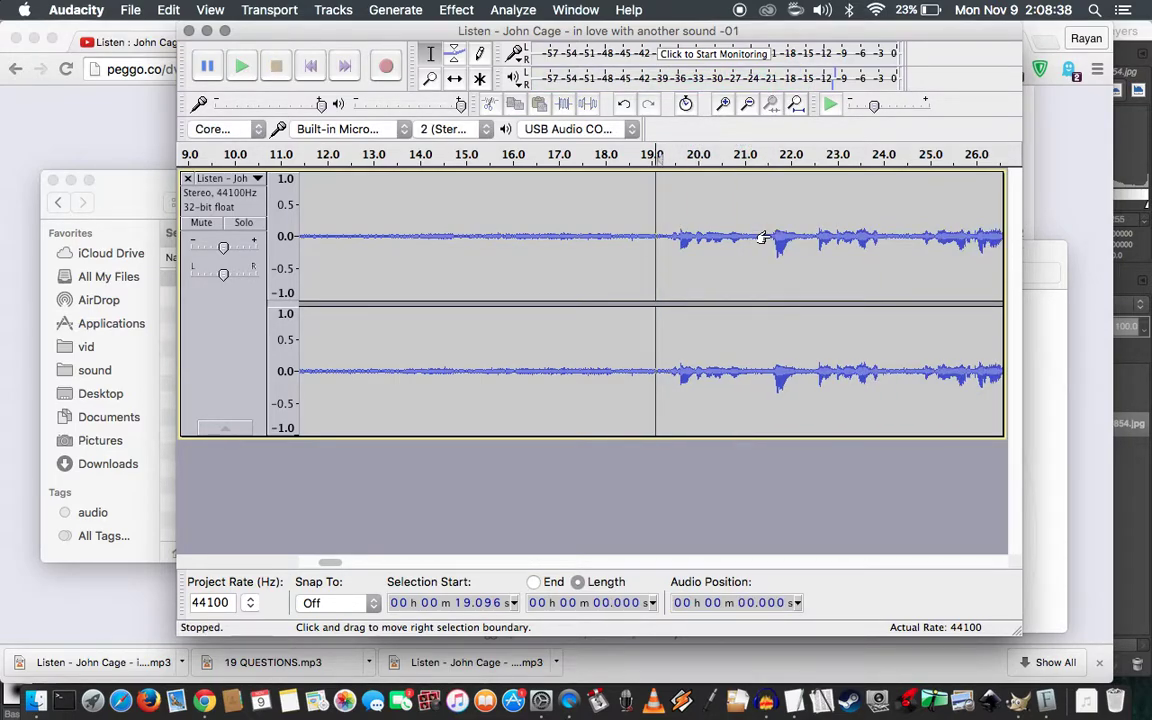
Listen across the 19.1 s cut, and play from about 19.64 s to locate the next phrase's start
key(space)
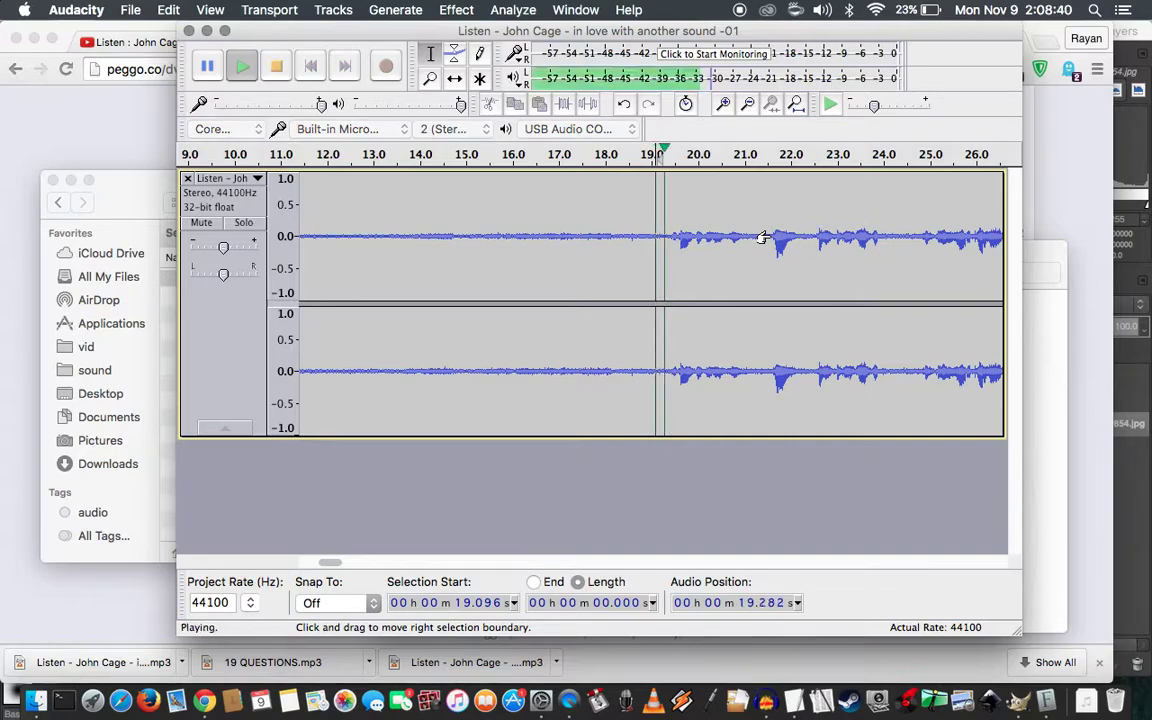
key(space)
key(space)
key(space)
click(678, 233)
key(space)
key(space)
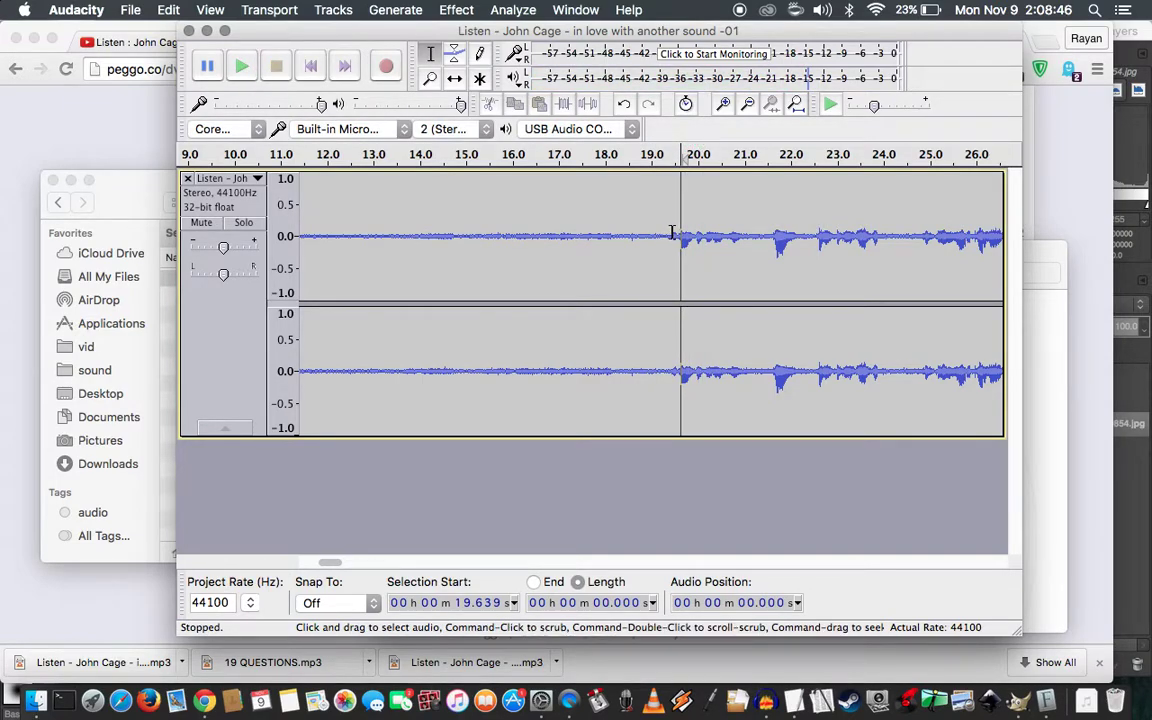
Move the cursor back to about 19.41 s and play from there to check where the next phrase starts
click(673, 235)
key(space)
key(space)
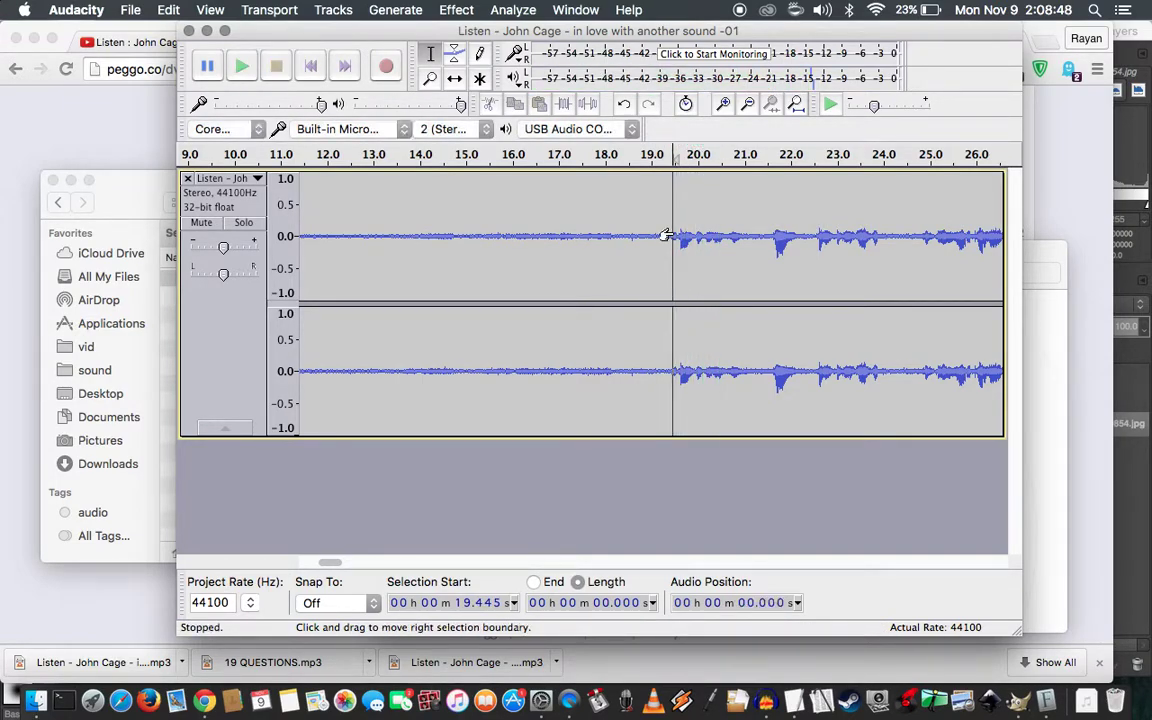
key(space)
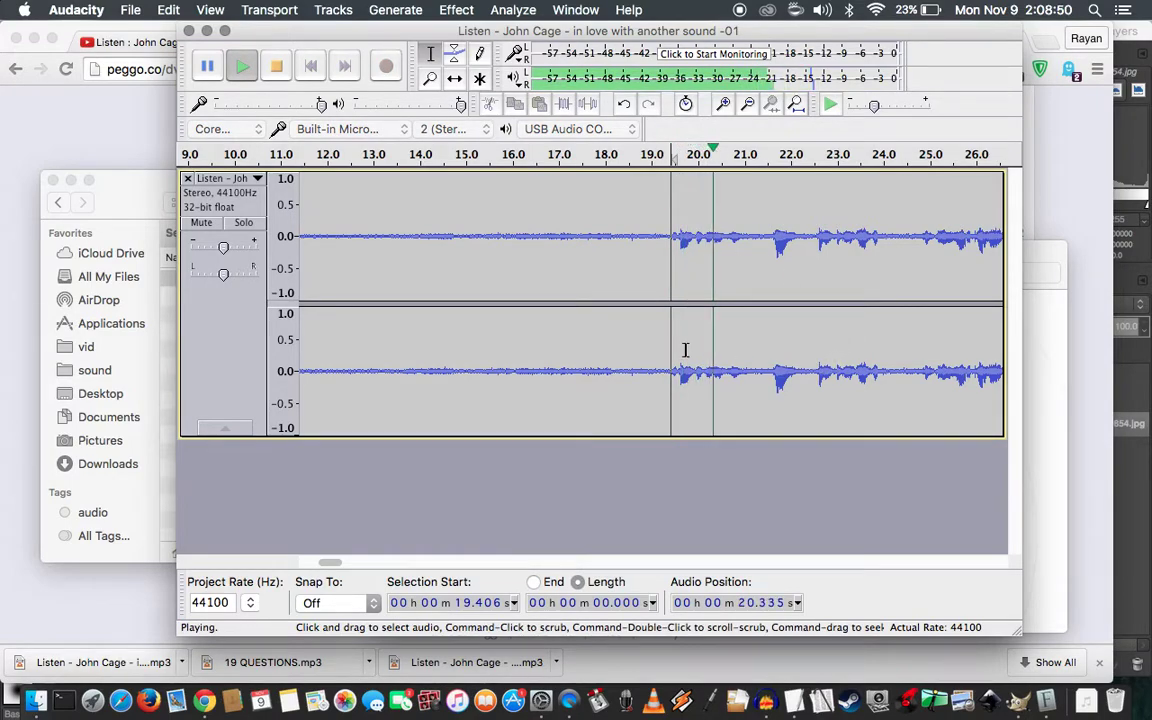
key(space)
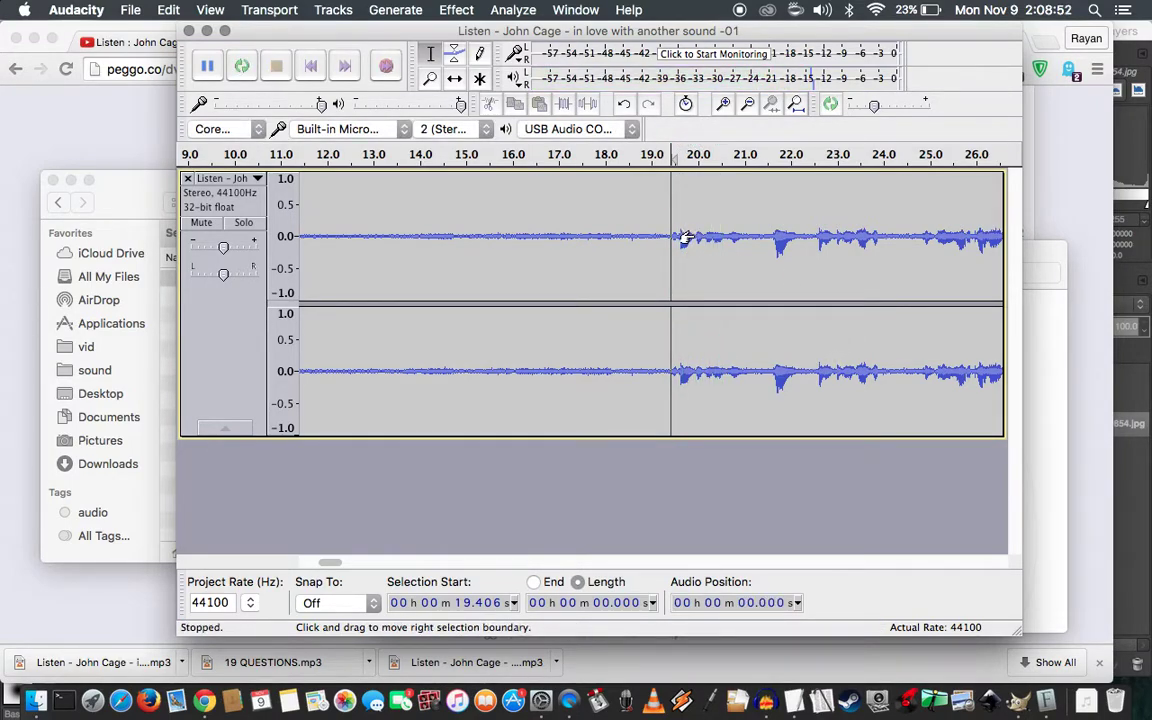
Select about 1.59 s of speech from 19.41 s, audition it in a loop while extending its end, and delete it
shift+click(690, 237)
key(space)
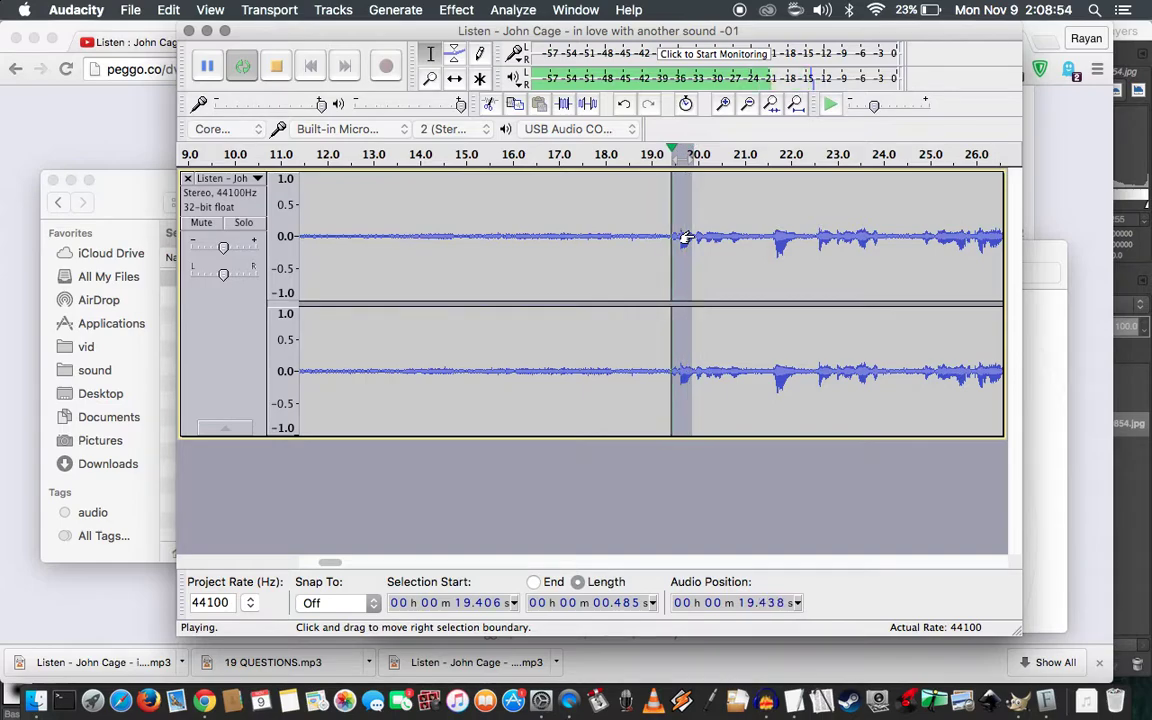
drag(697, 237, 700, 237)
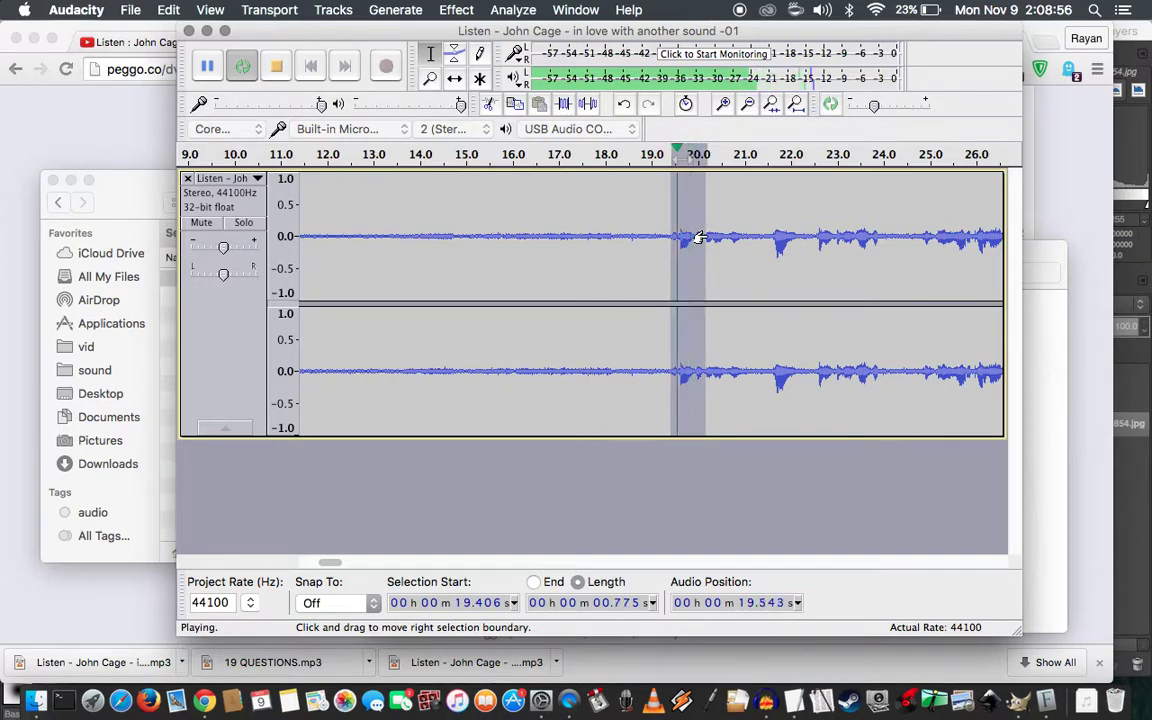
key(space)
key(space)
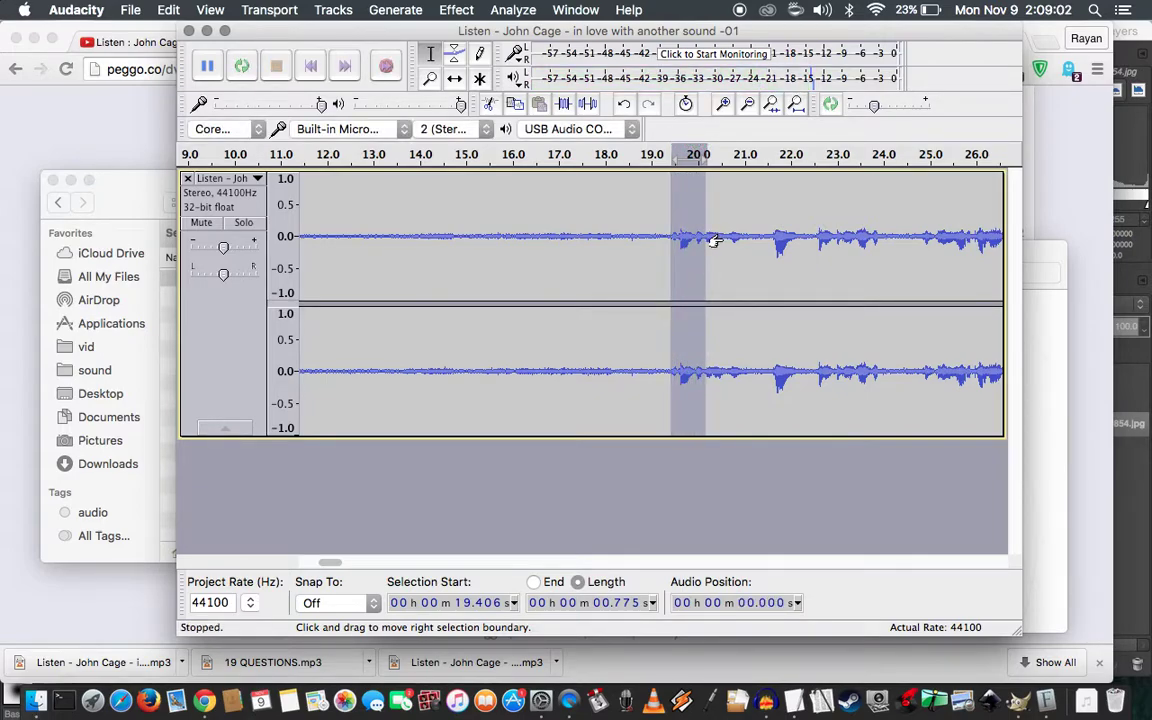
drag(714, 240, 720, 240)
key(space)
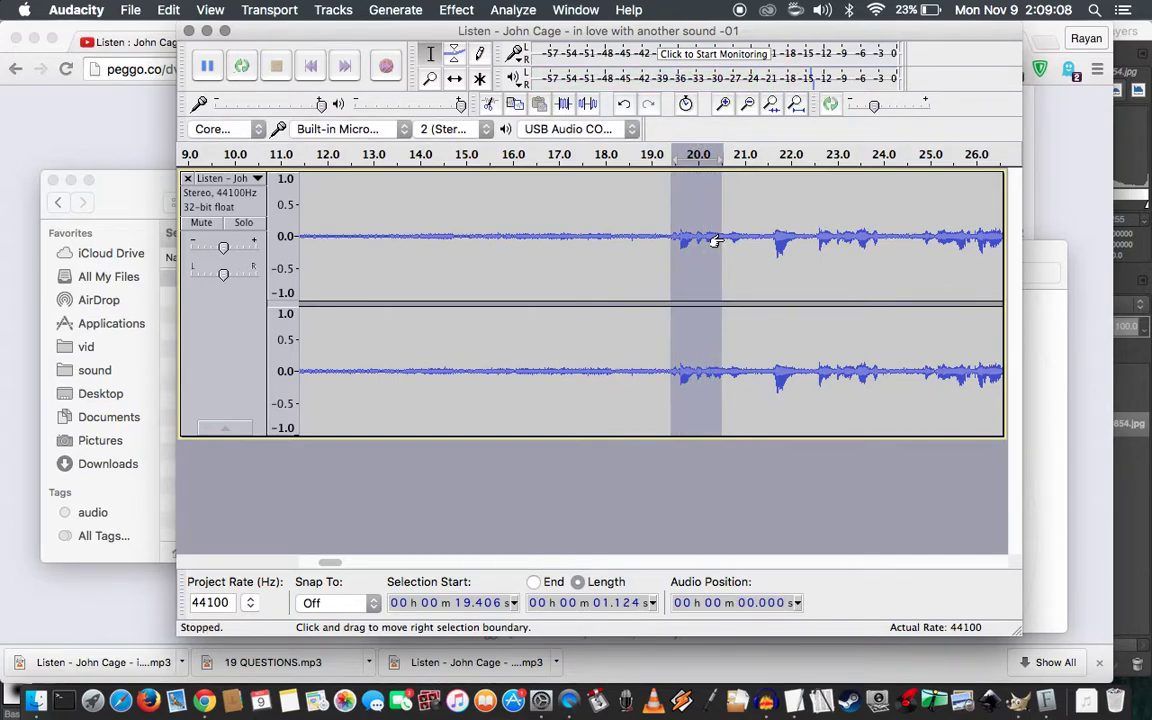
key(space)
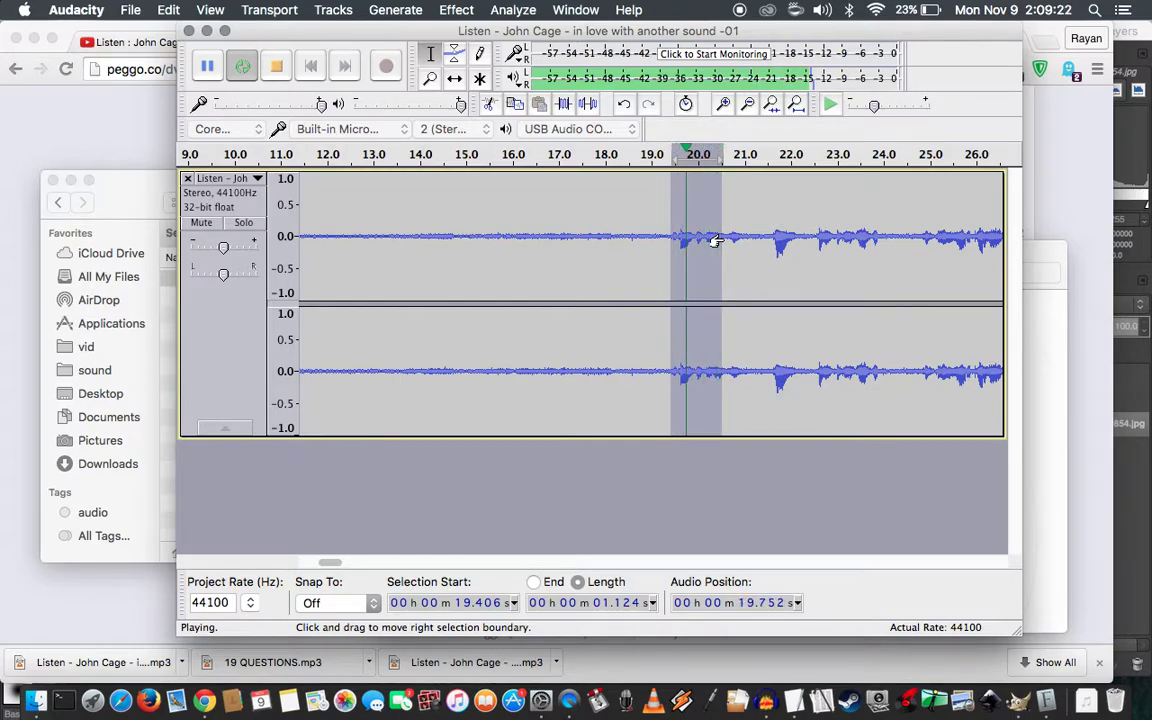
key(shift+space)
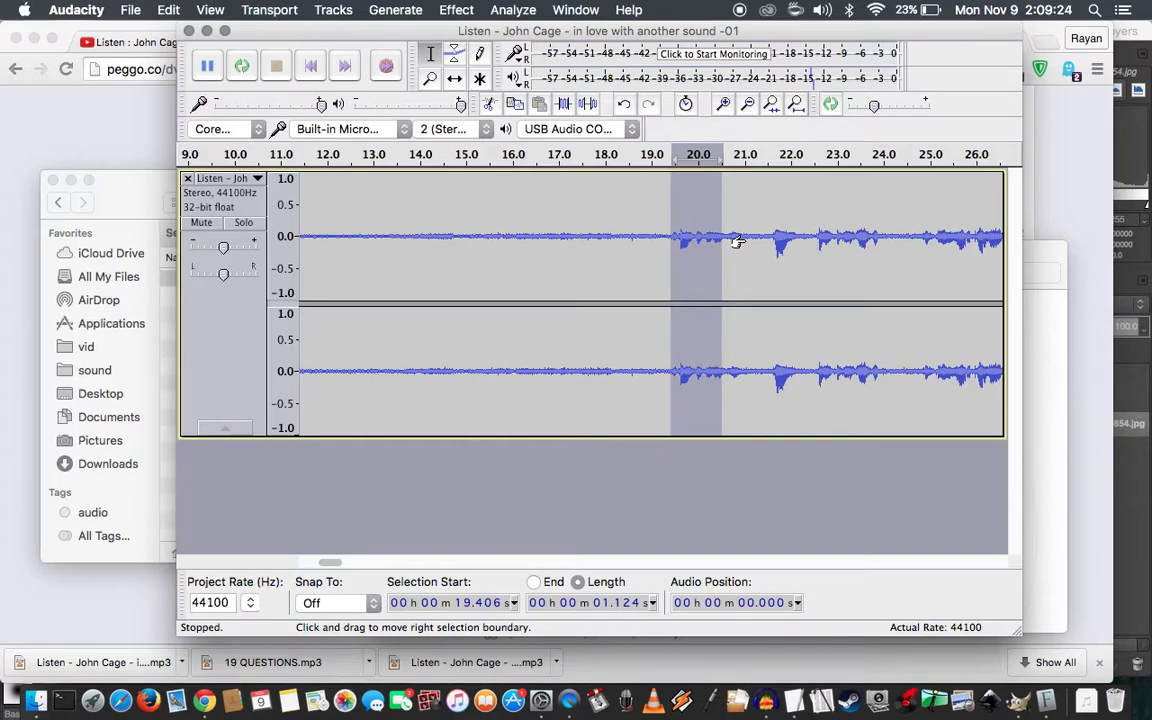
key(shift+space)
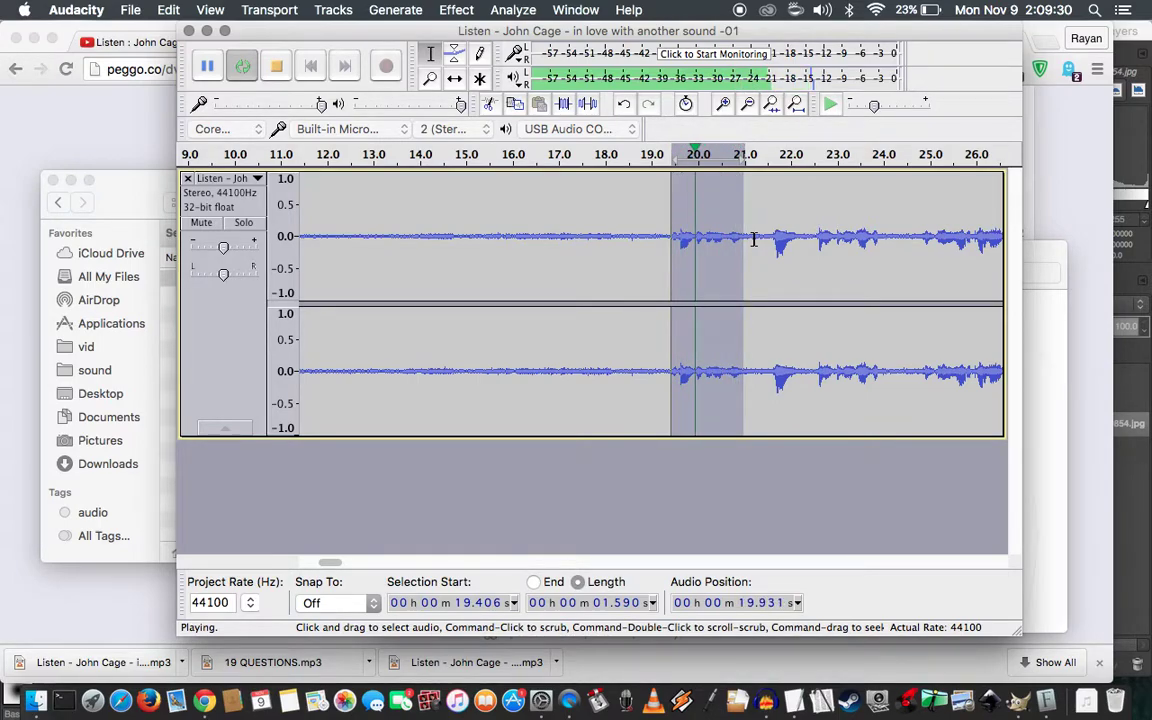
key(space)
key(Left)
Listen across the 19.41 s cut, set the cursor at about 20.03 s, and play the next phrase to find its end
key(space)
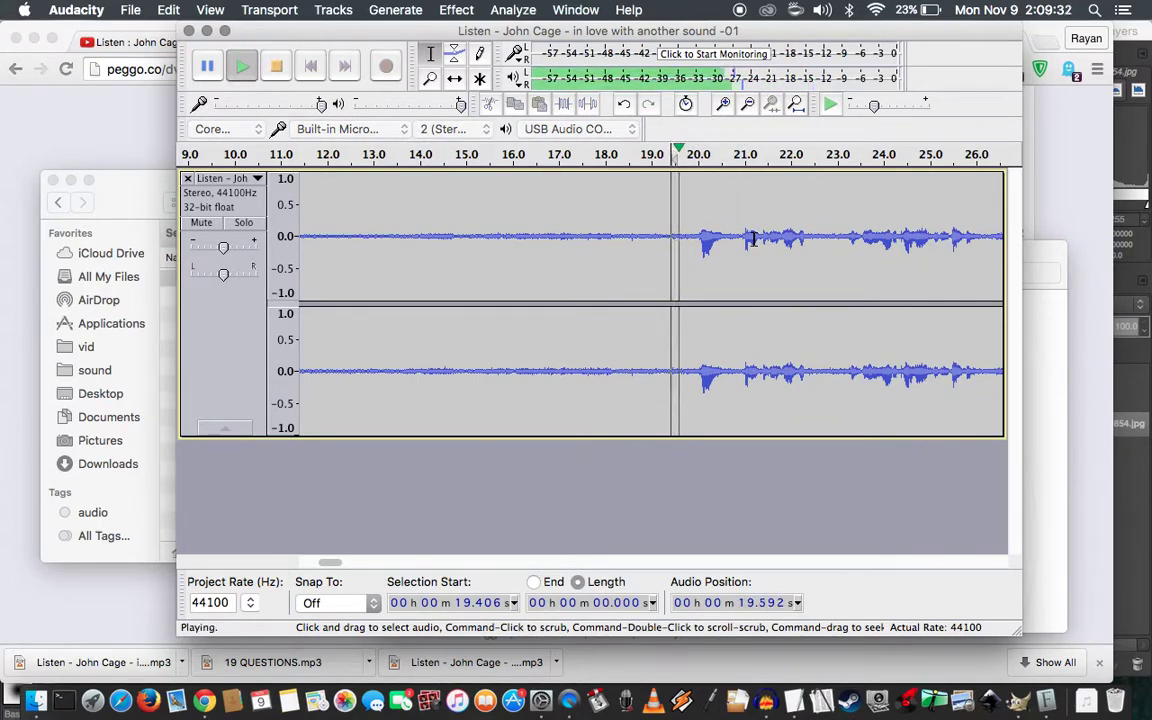
key(space)
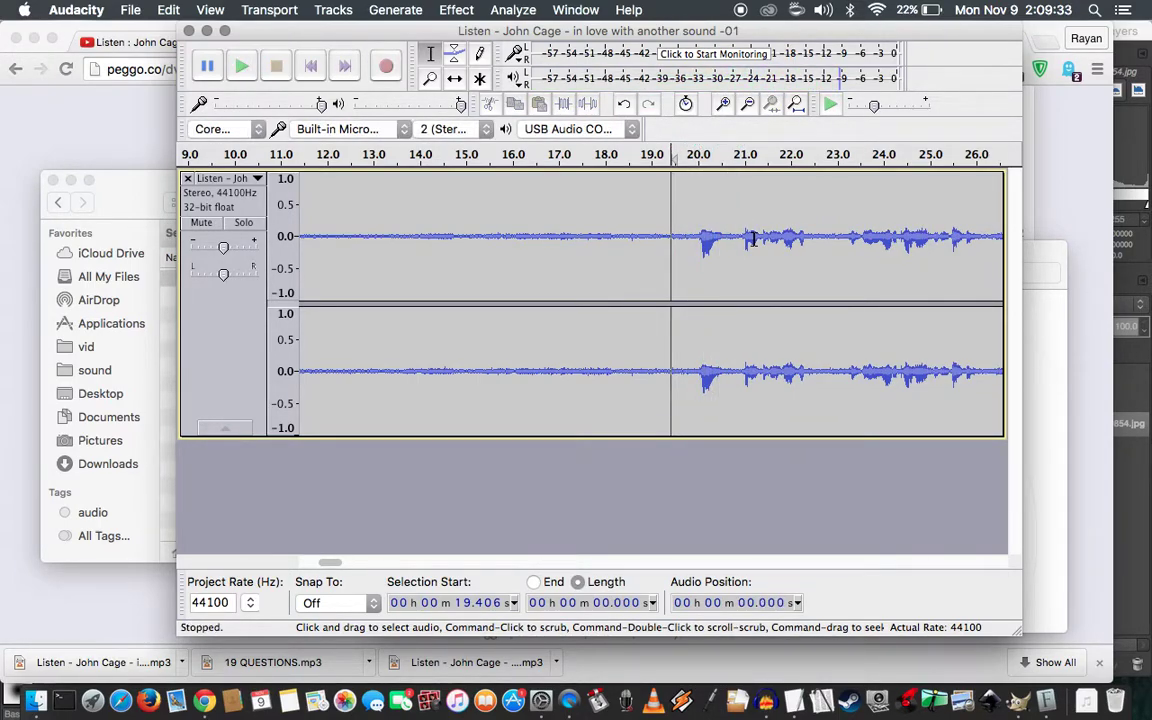
click(699, 234)
key(space)
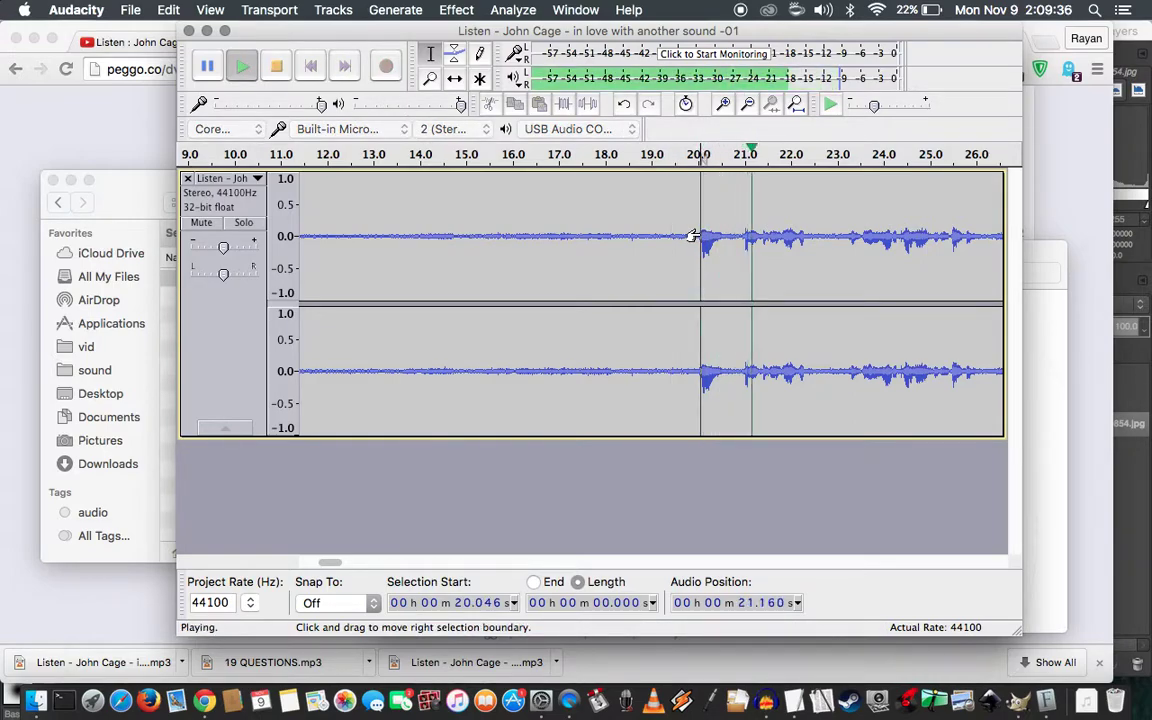
key(space)
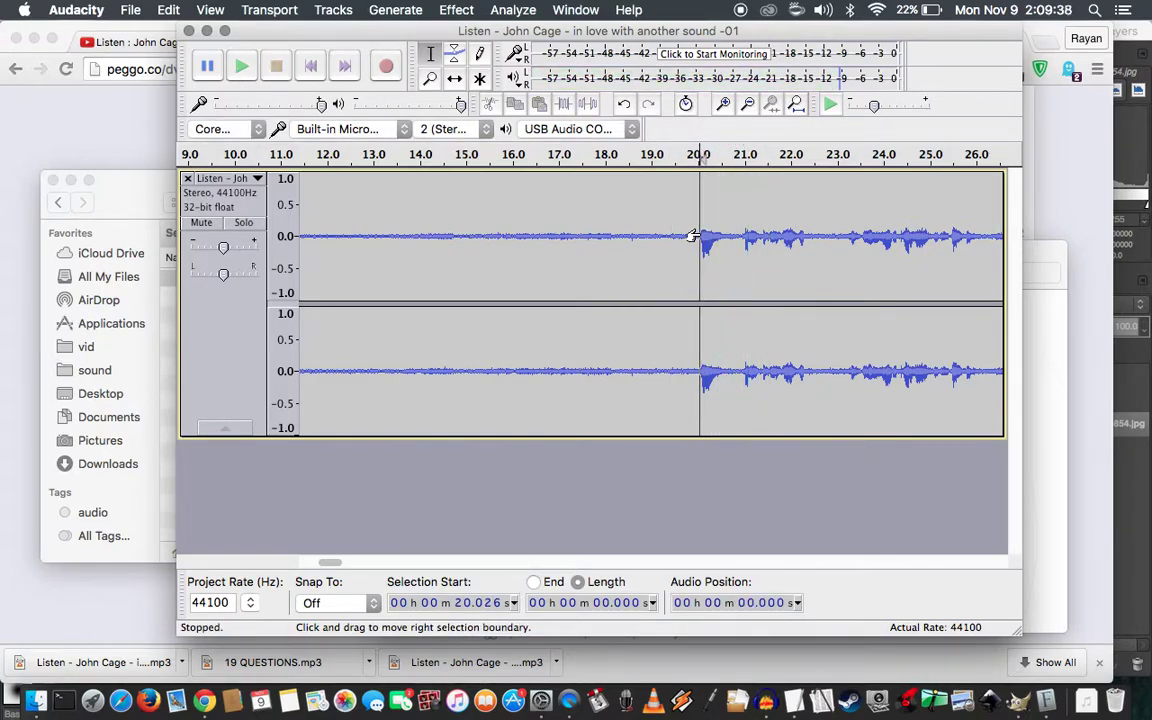
key(space)
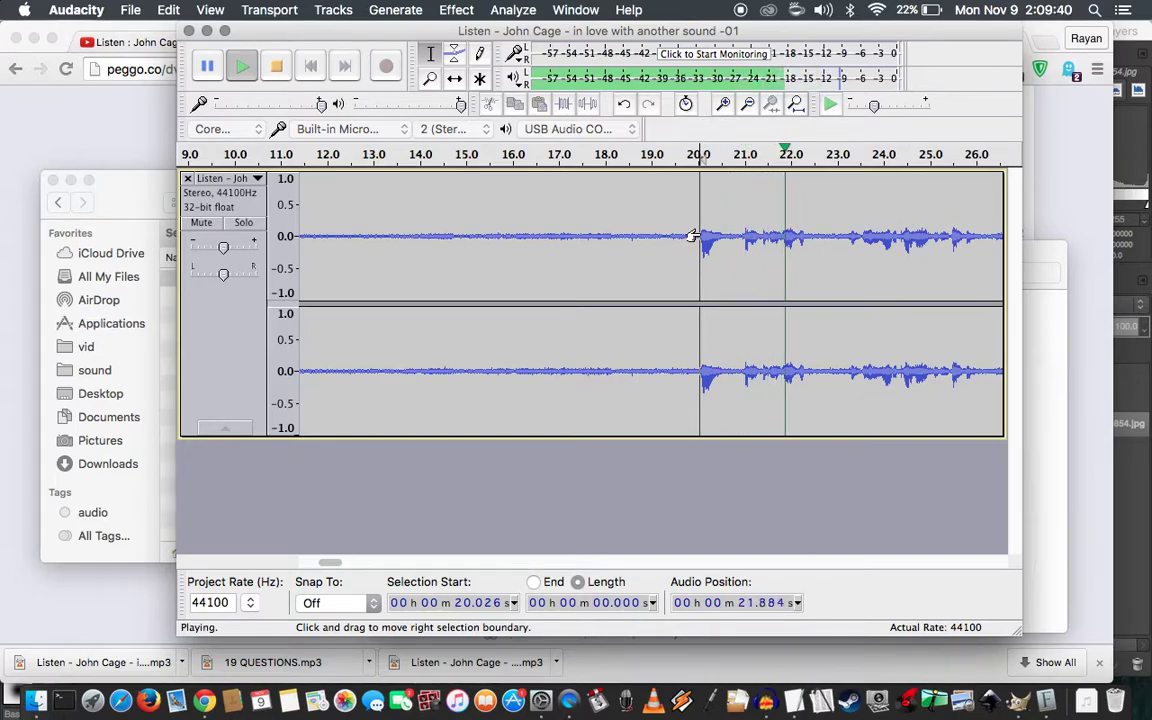
key(space)
key(space)
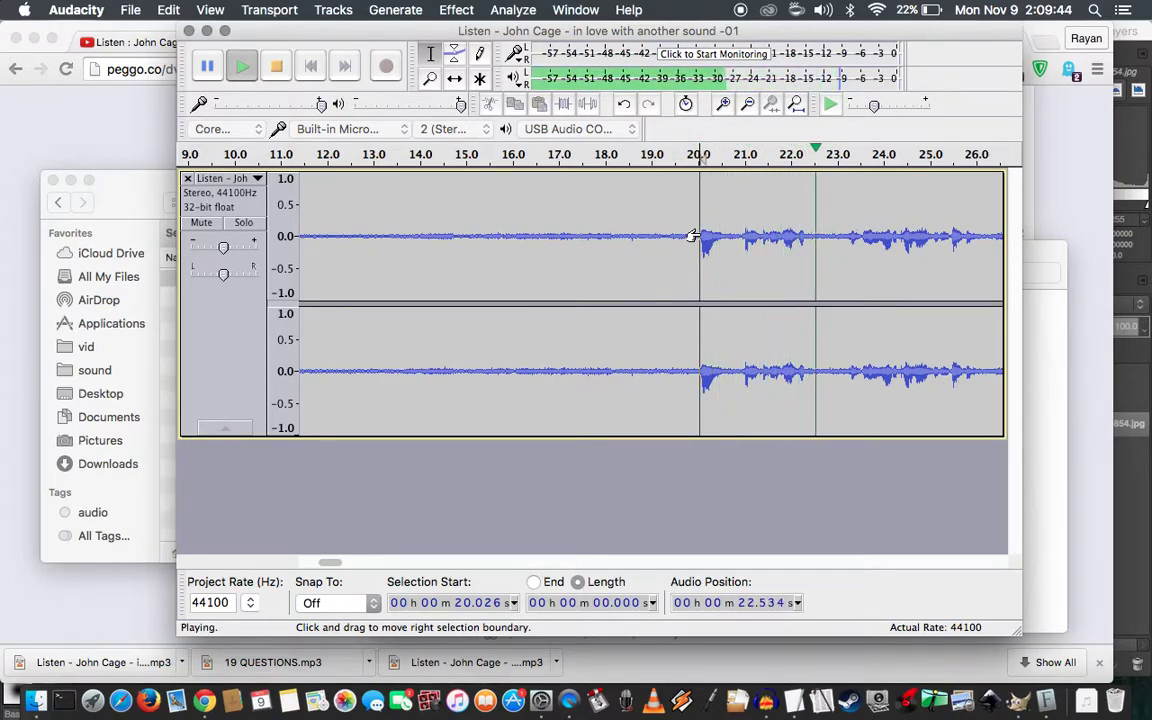
key(space)
Select about 2.35 s of speech from 20.03 s, audition it in a loop, and delete it
key(shift)
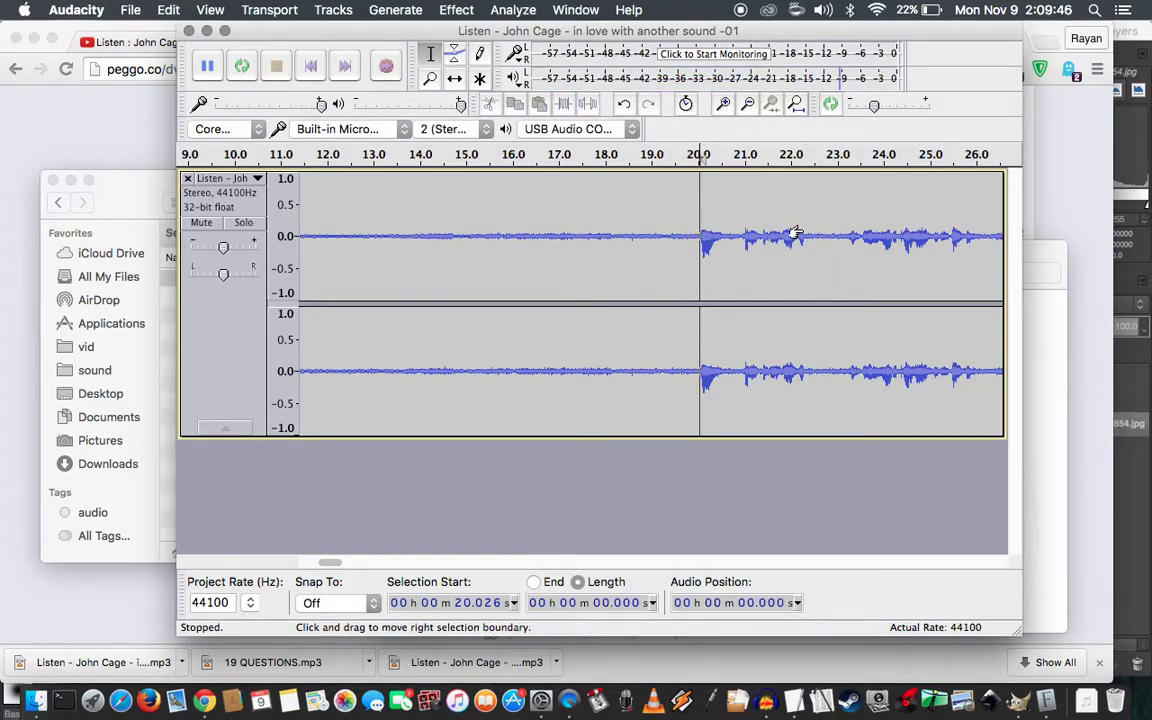
shift+click(800, 234)
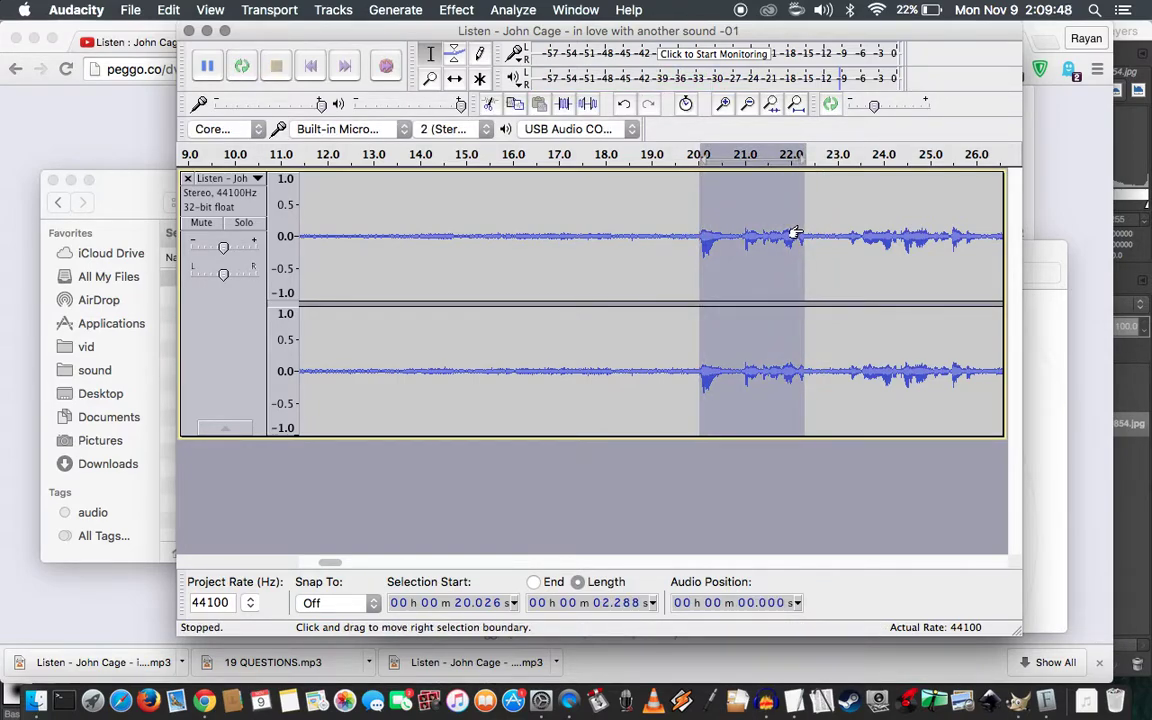
key(shift+space)
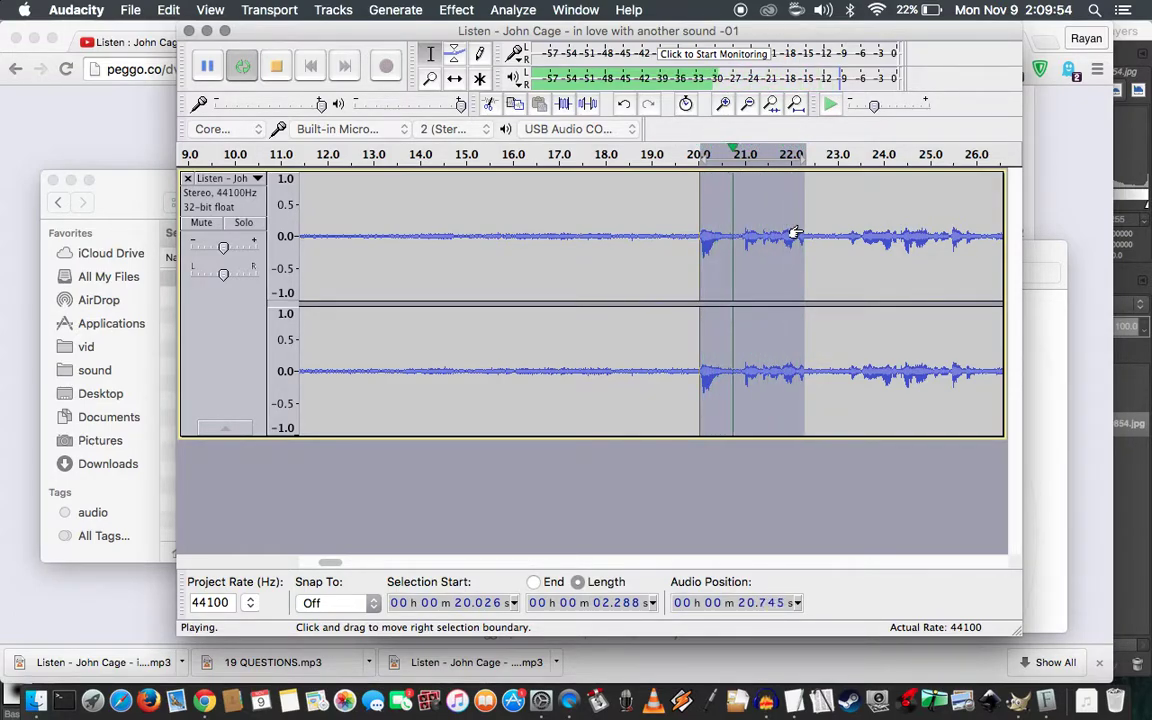
key(space)
key(shift)
key(shift+space)
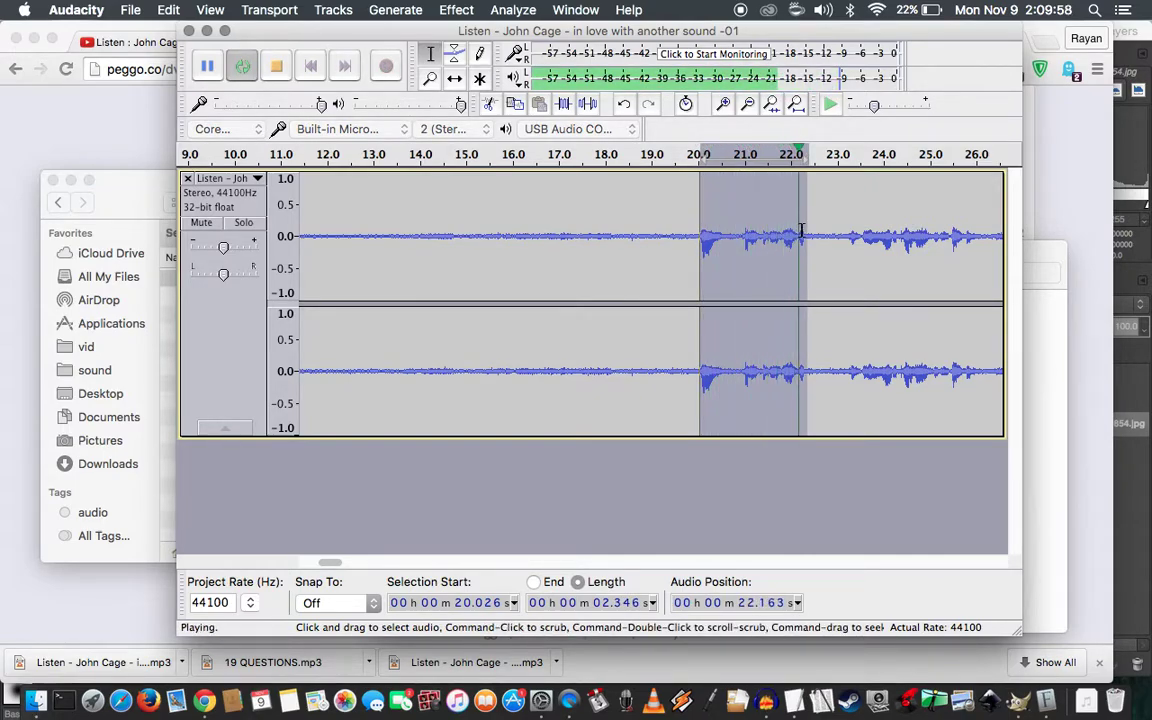
key(space)
key(Left)
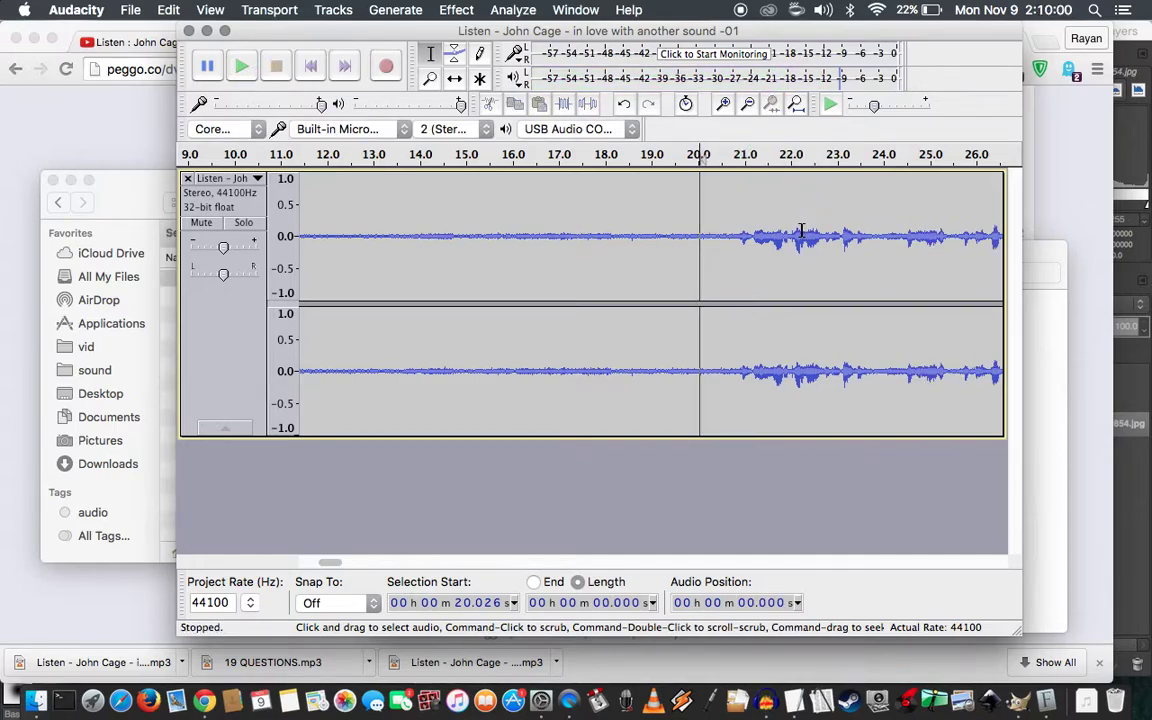
Listen across the 20.03 s cut, audition a sliver of about 0.08 s there in a loop, and delete it
key(space)
key(space)
key(shift+Right)
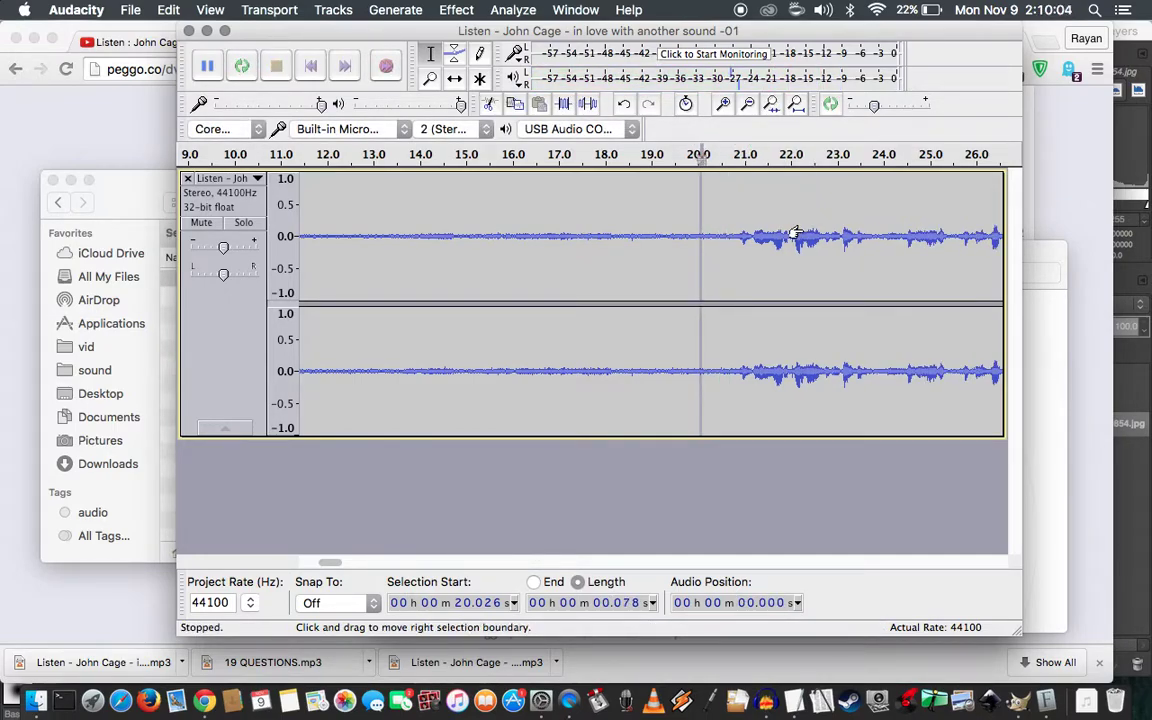
key(shift+space)
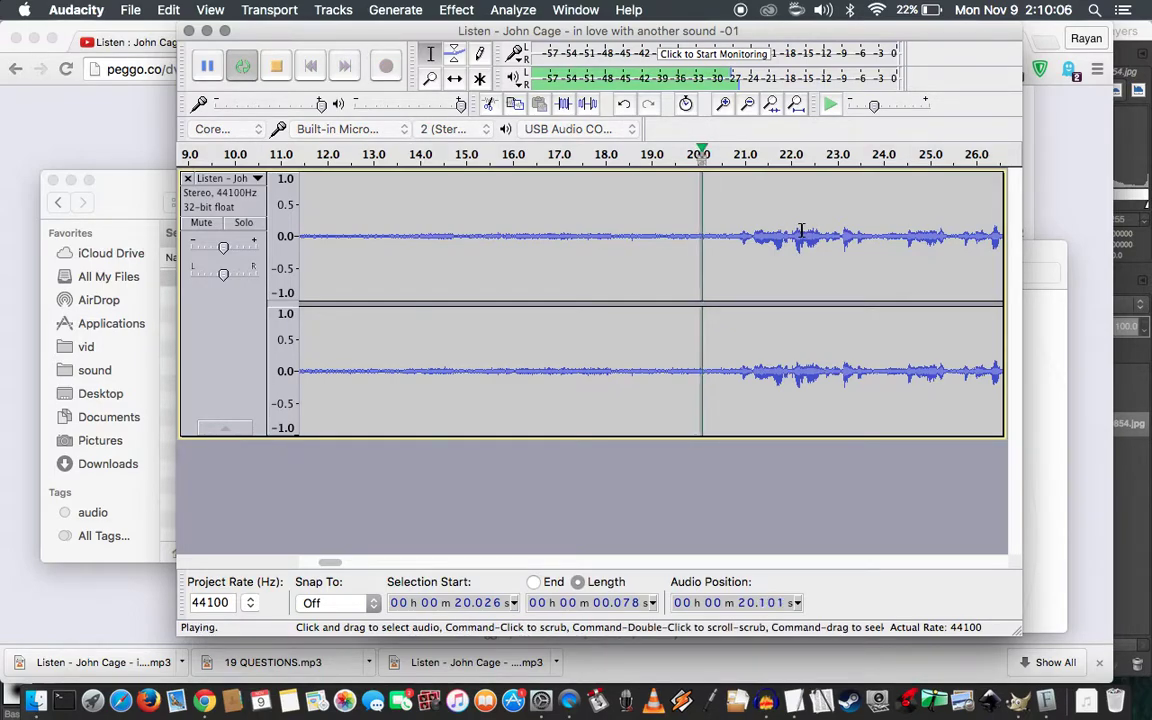
key(space)
key(Left)
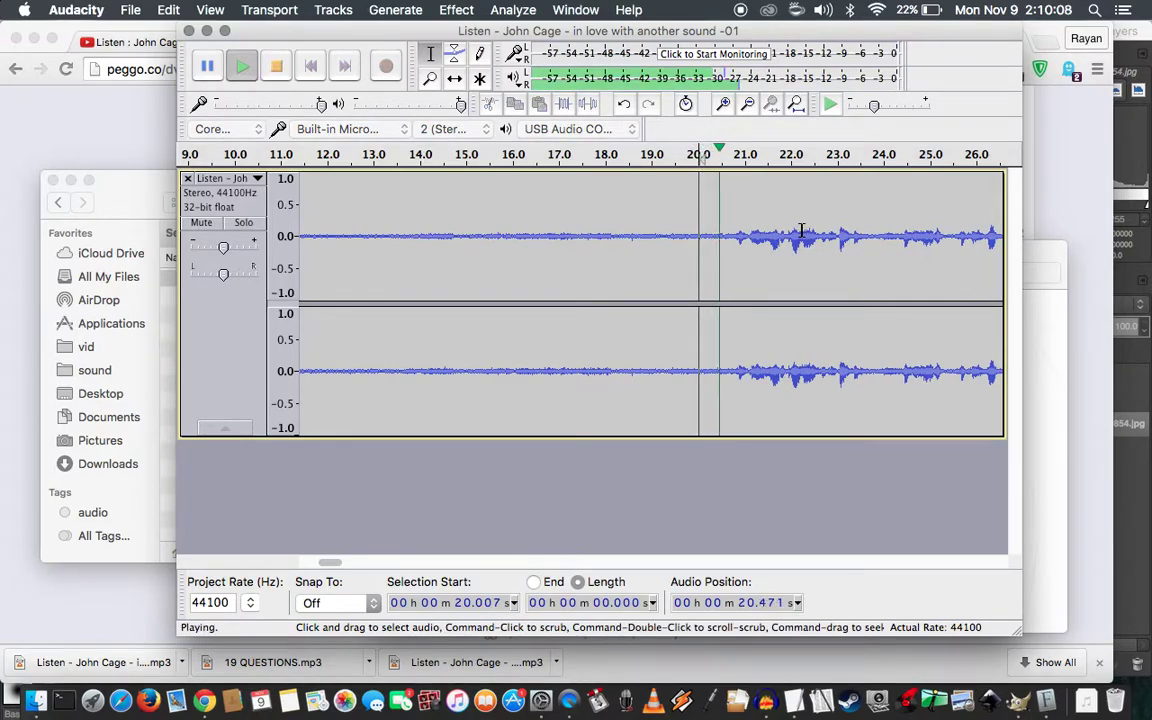
Play from about 19.91 s to check the trimmed cut and hear where the next phrase begins
key(space)
key(Left)
key(space)
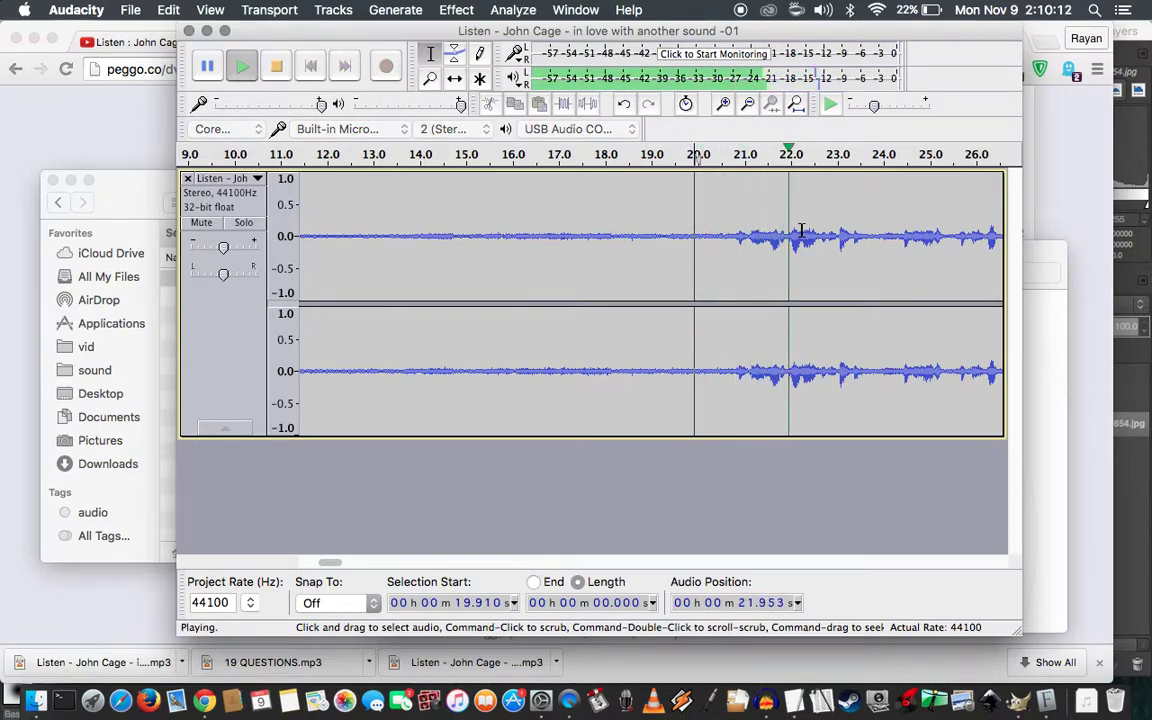
key(space)
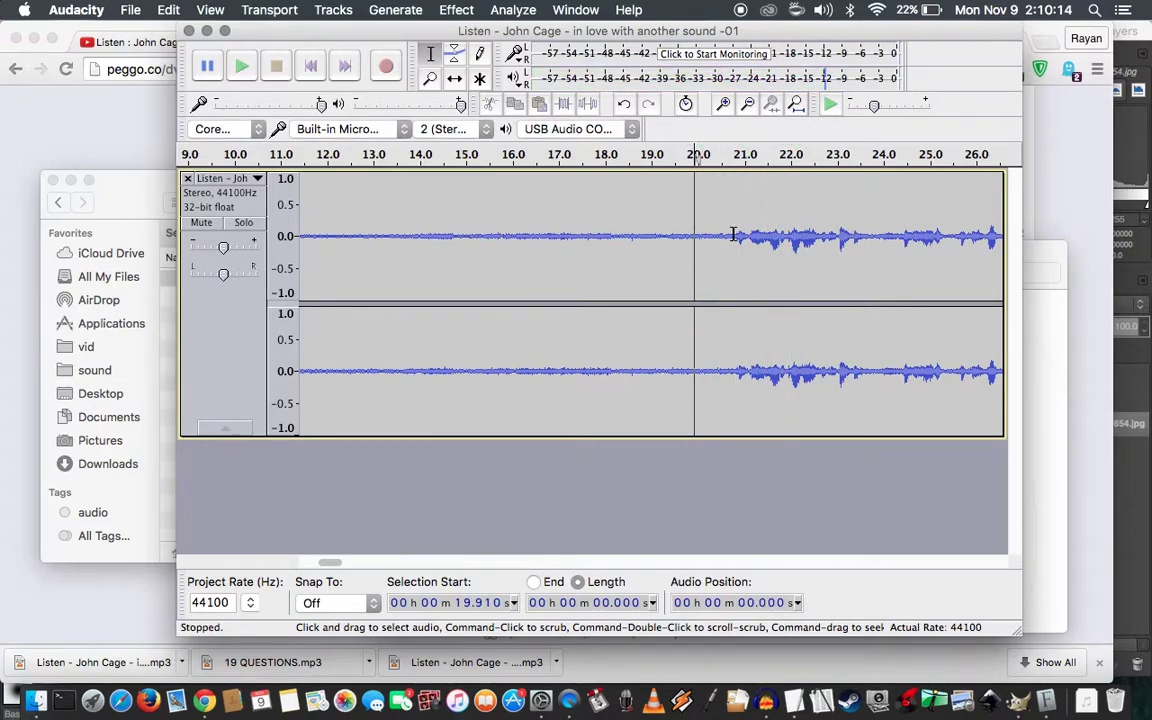
Set the cursor at about 20.78 s and play repeatedly from there to find the end of the phrase
click(734, 236)
key(space)
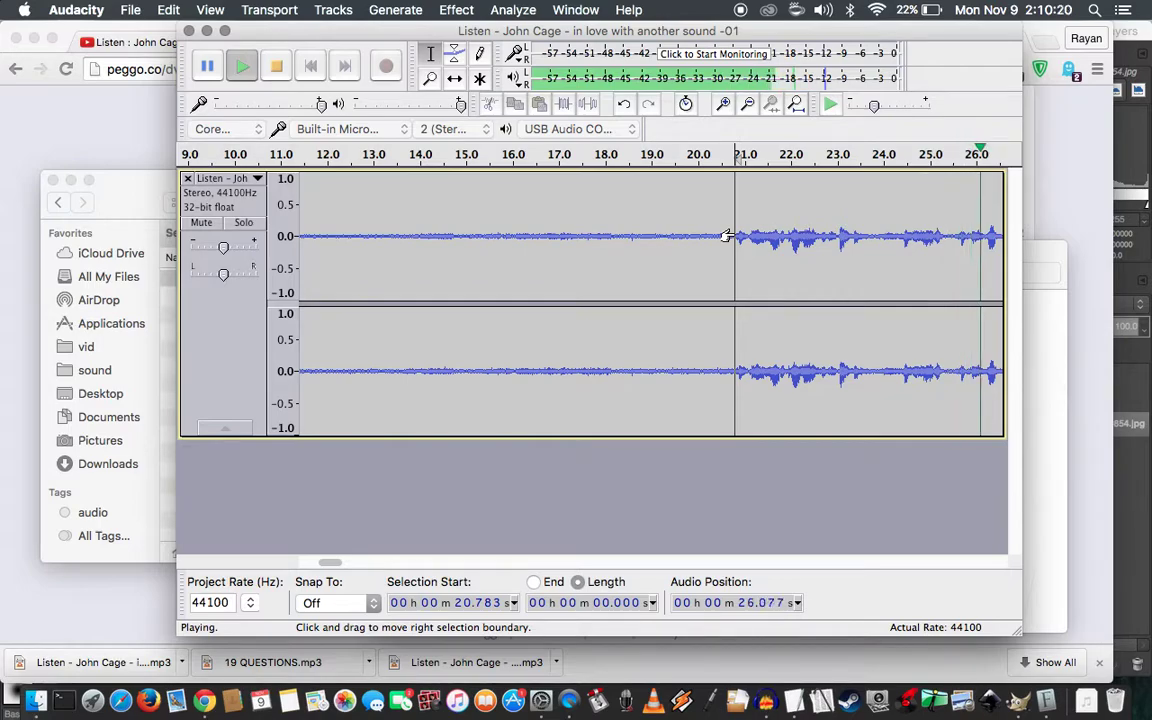
key(space)
key(space)
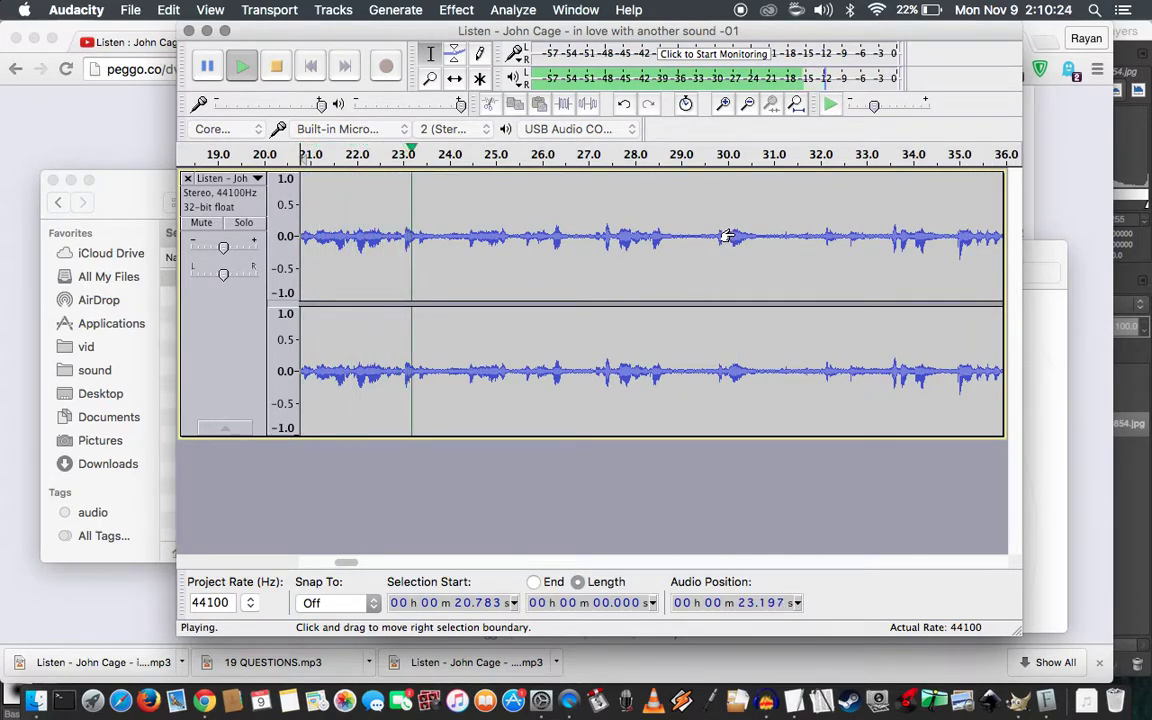
key(space)
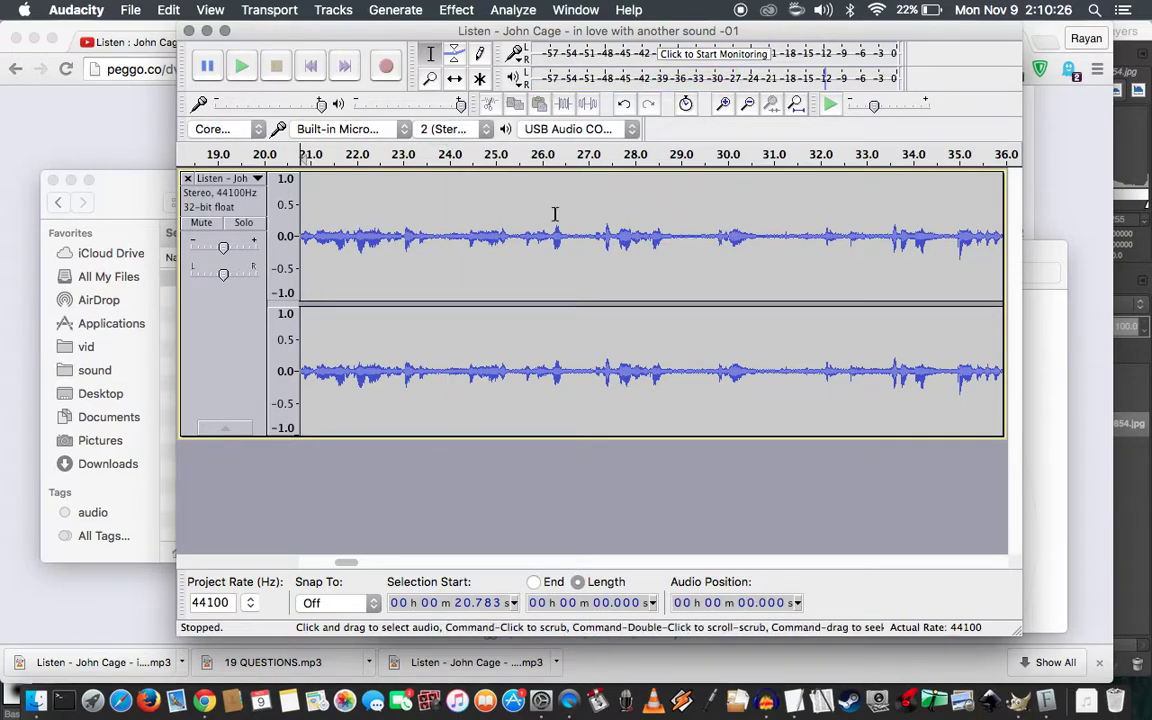
key(space)
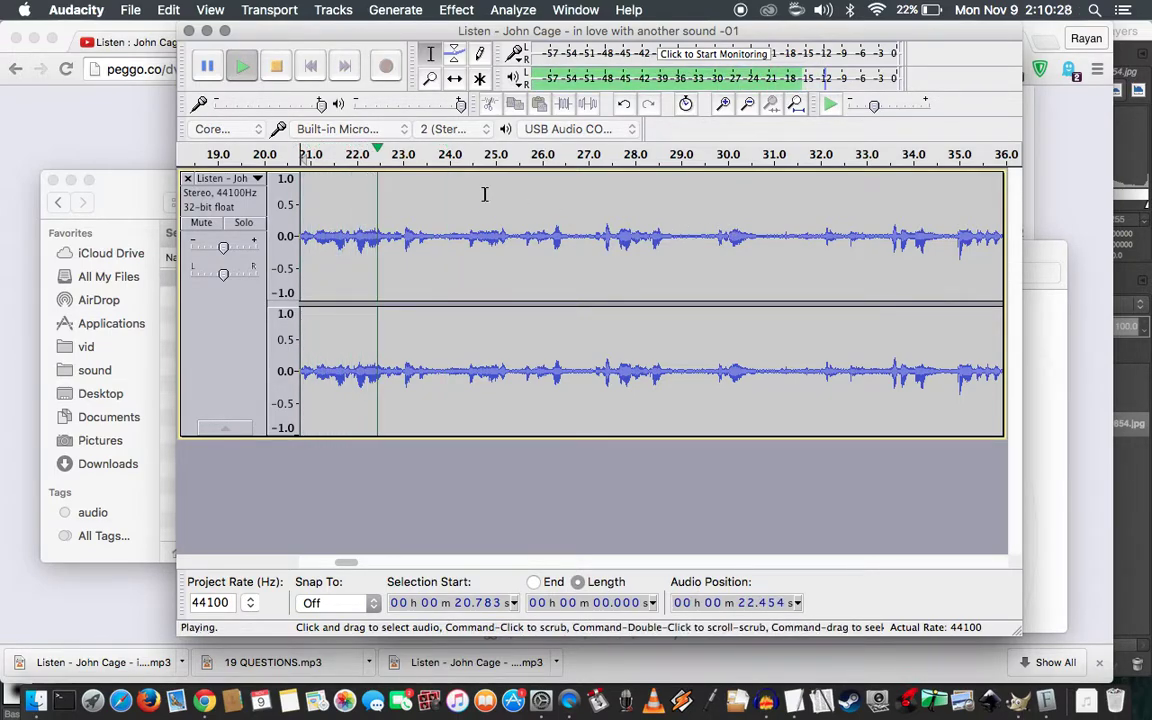
key(space)
Select about 2.85 s of speech from 20.78 s, audition it in a loop, delete it, and listen across the cut
key(shift)
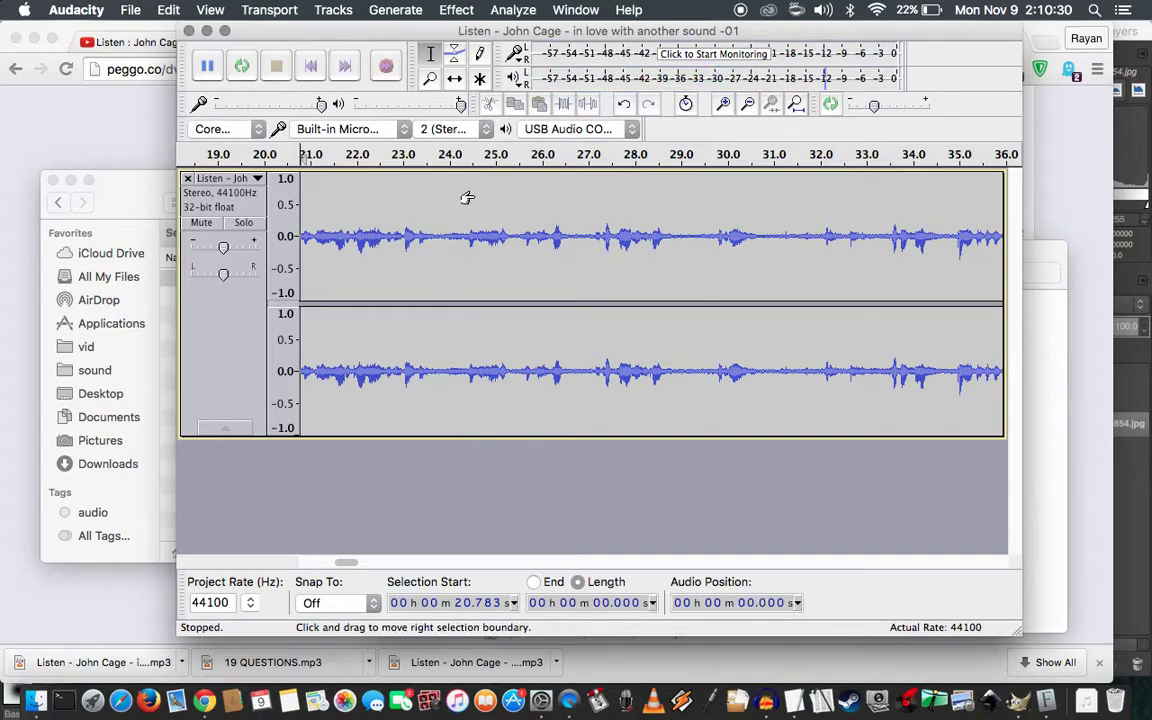
shift+click(424, 234)
key(shift+space)
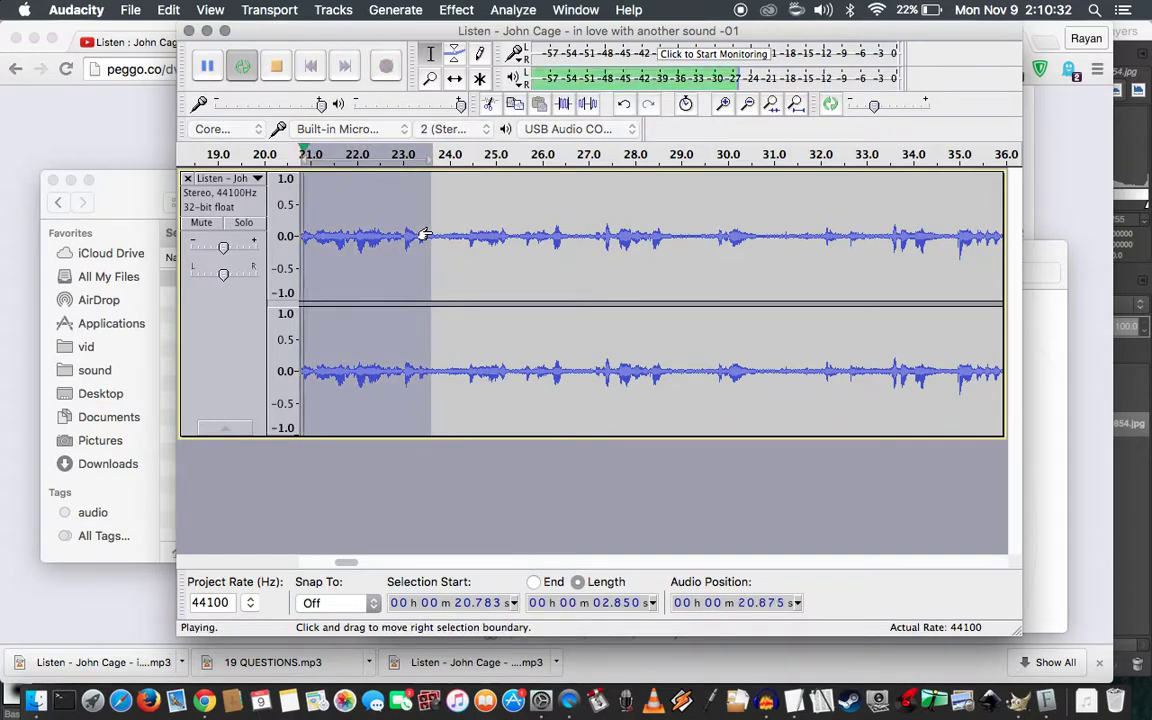
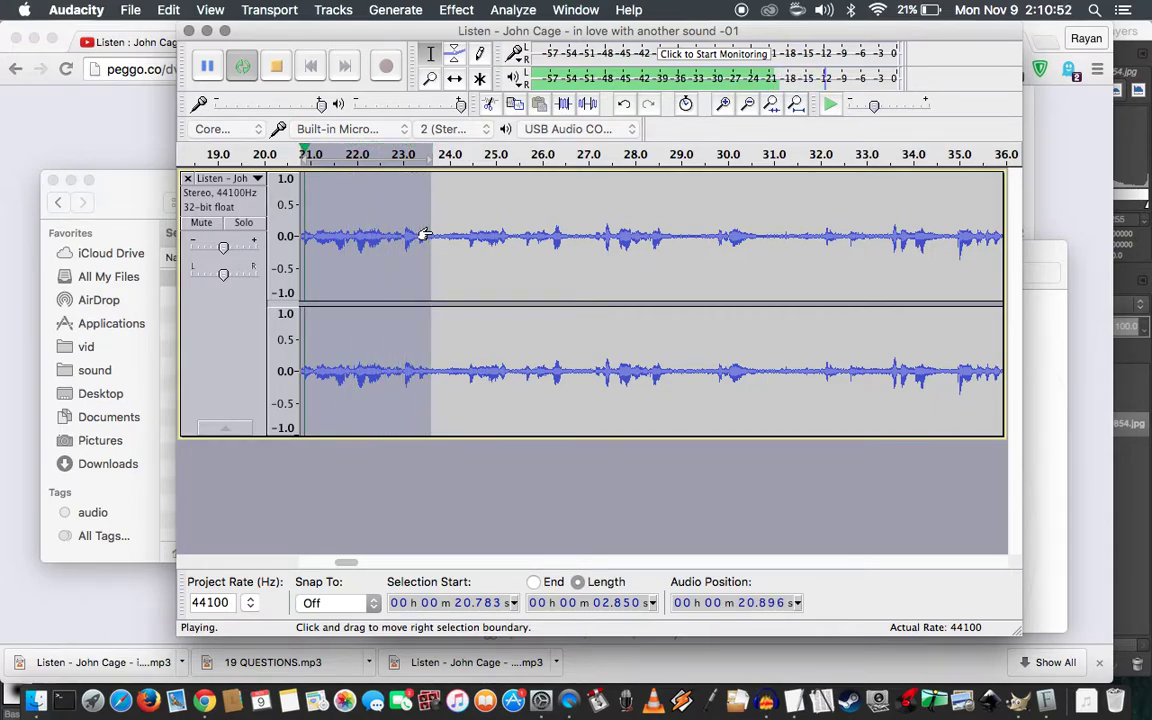
key(space)
key(Delete)
key(space)
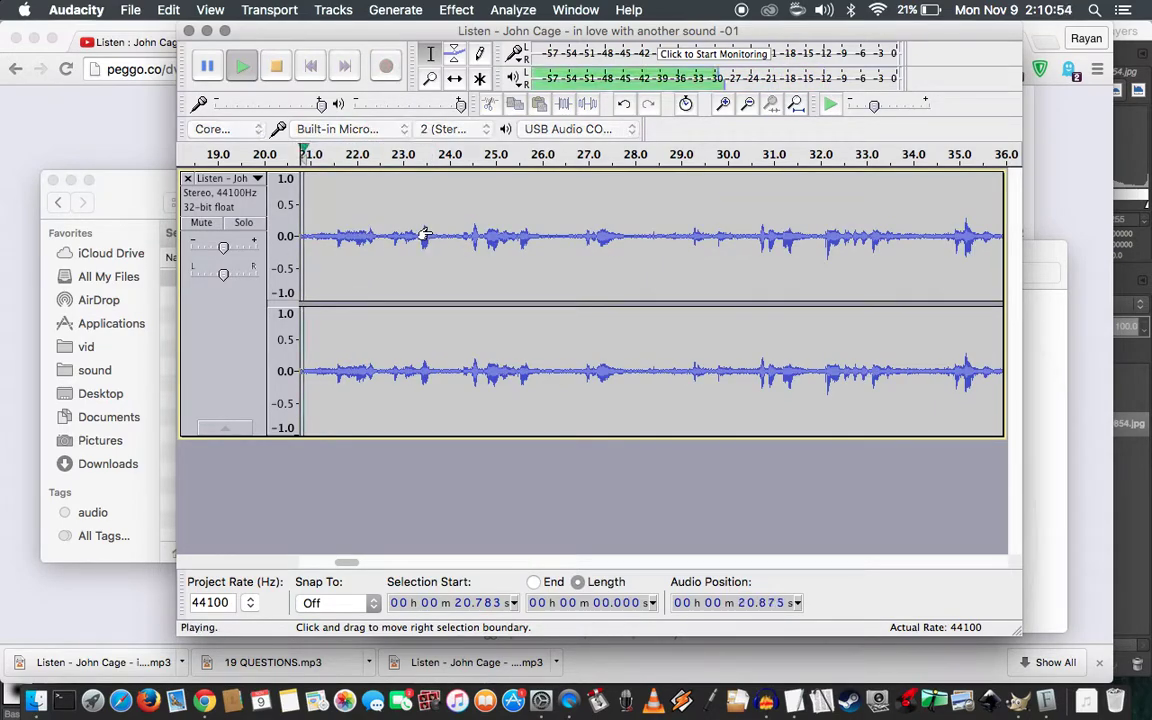
key(space)
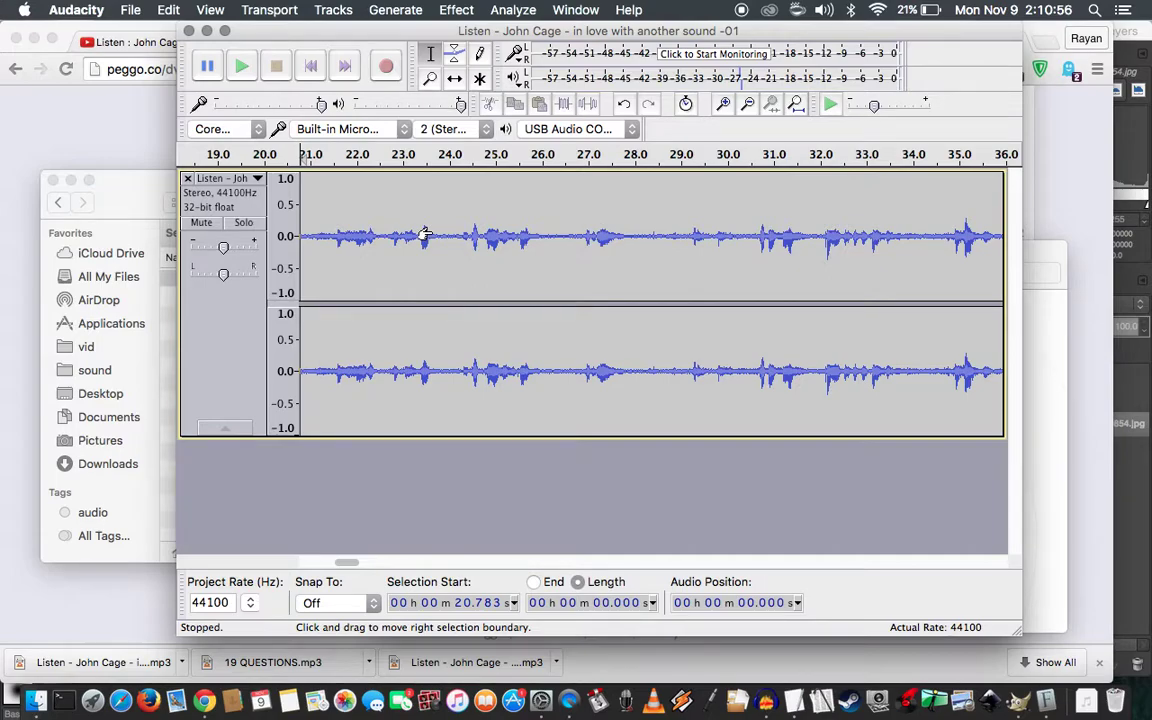
Undo the last deletion, lengthen the selection from 20.78 s to about 2.99 s while looping it, delete it, and listen across the cut
key(super+z)
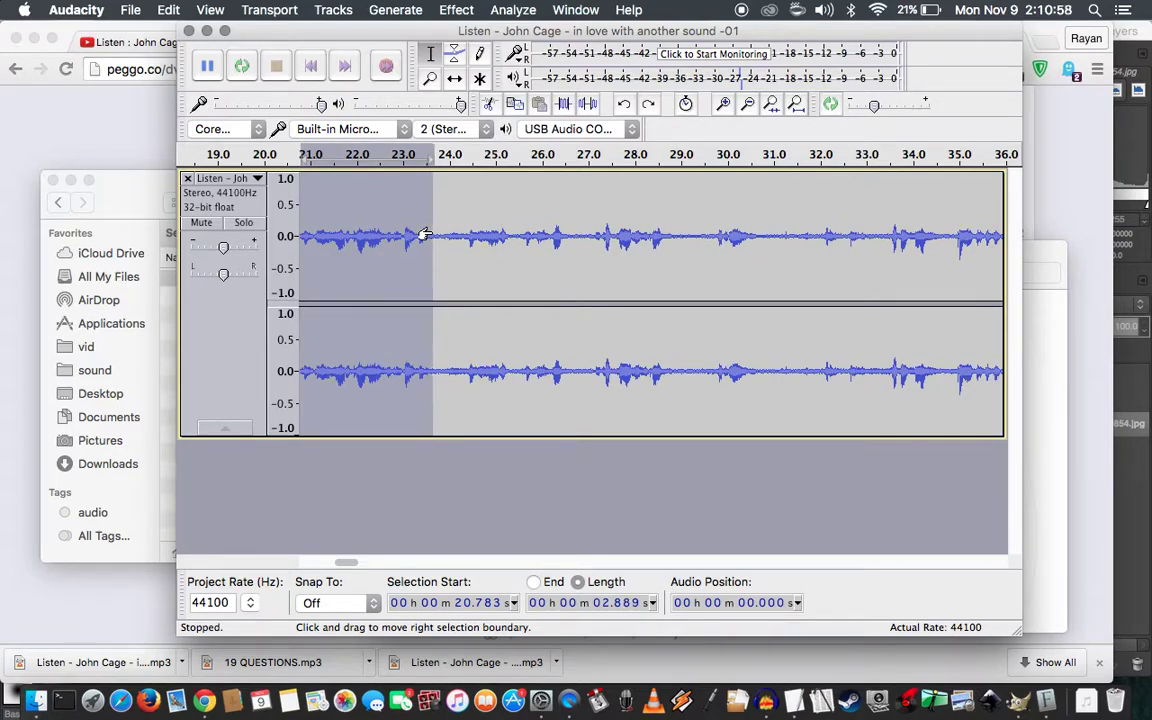
key(shift+space)
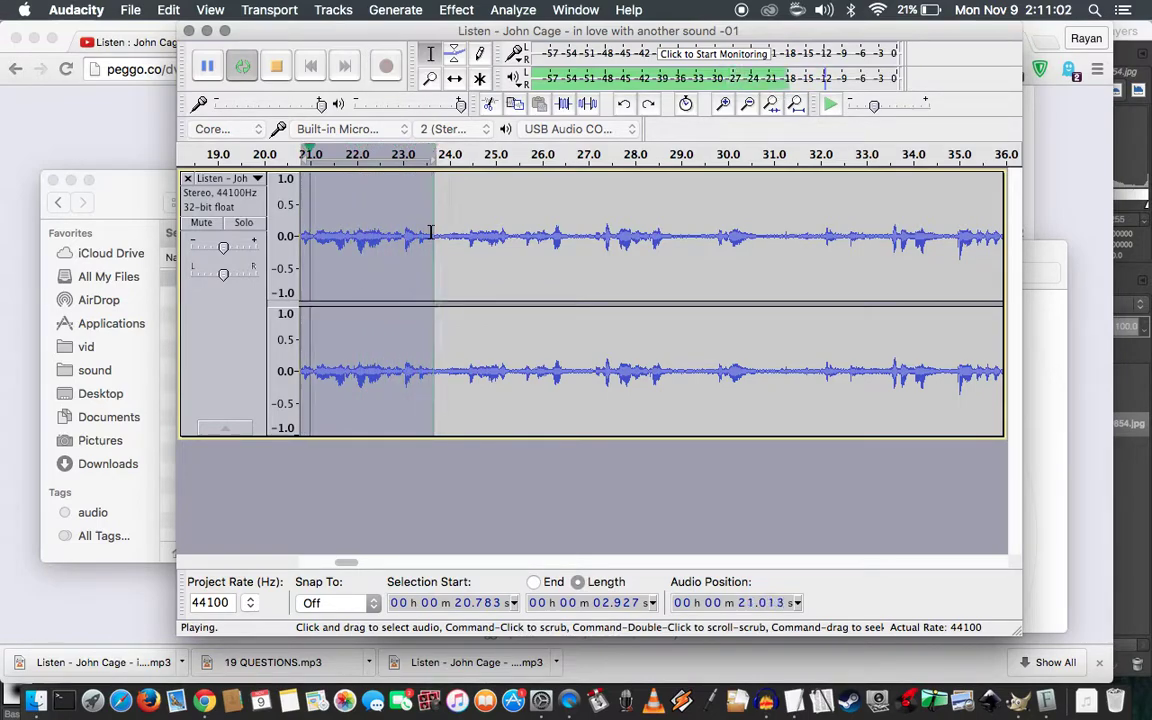
key(space)
shift+click(431, 232)
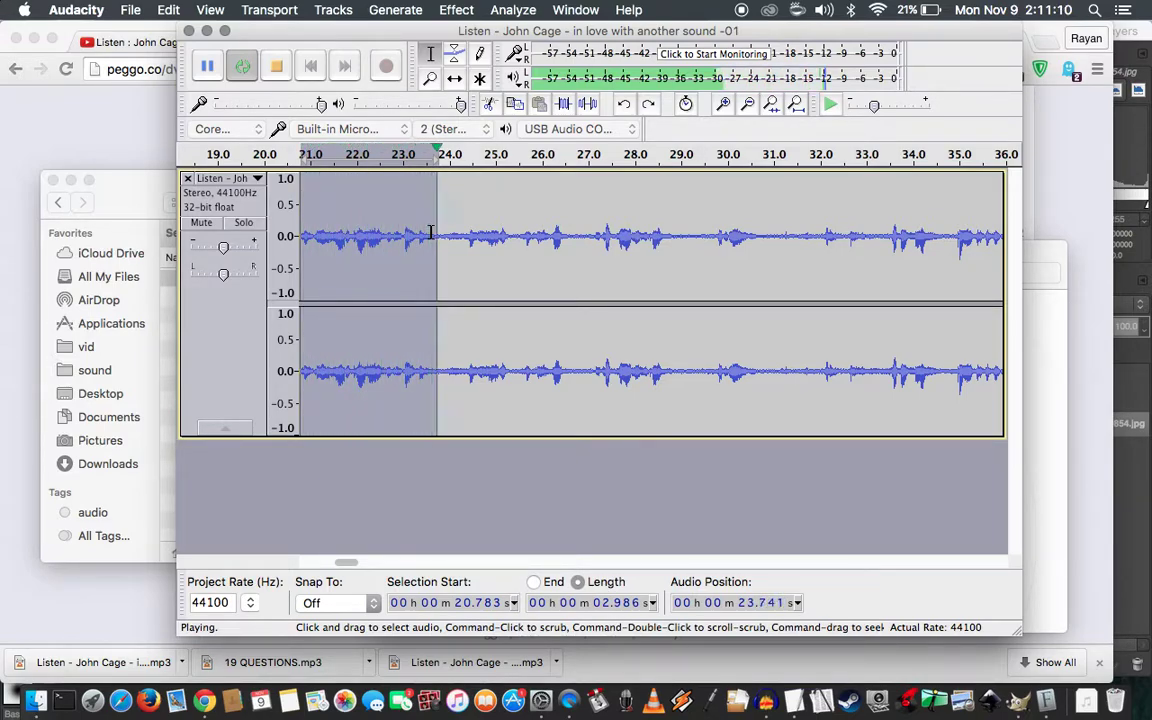
key(space)
key(Left)
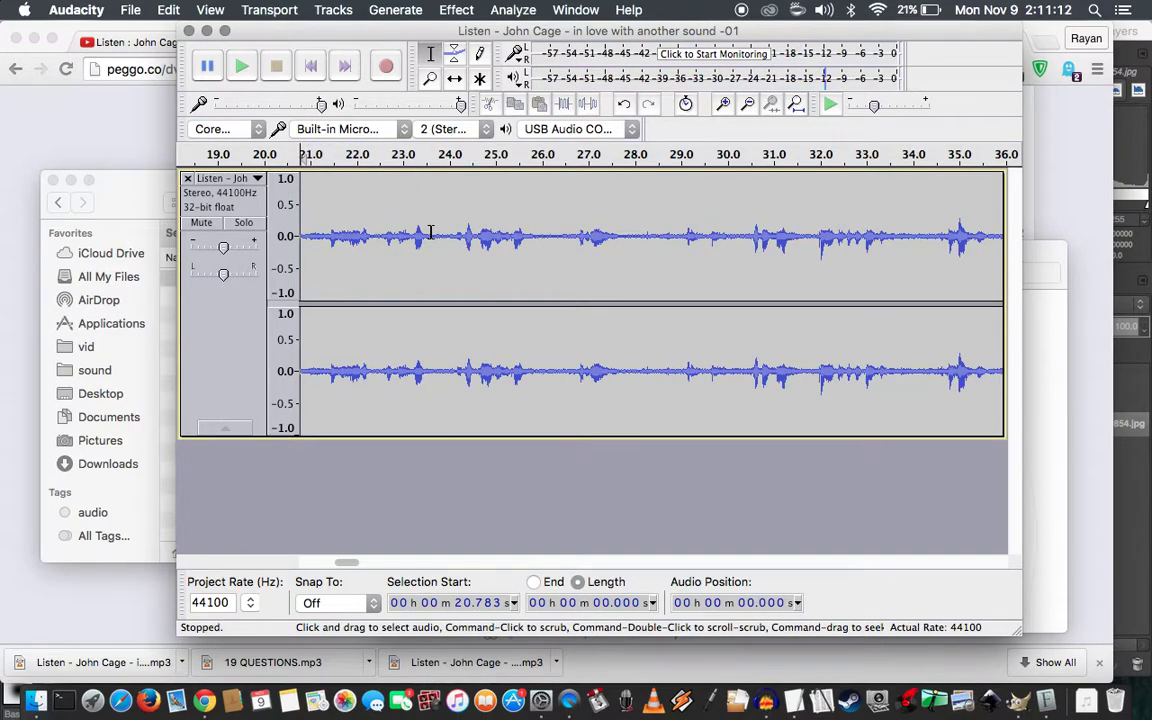
key(space)
key(space)
Select about 2.17 s of speech from 21.42 s, audition it in a loop, delete it, and listen across the cut
click(329, 235)
key(space)
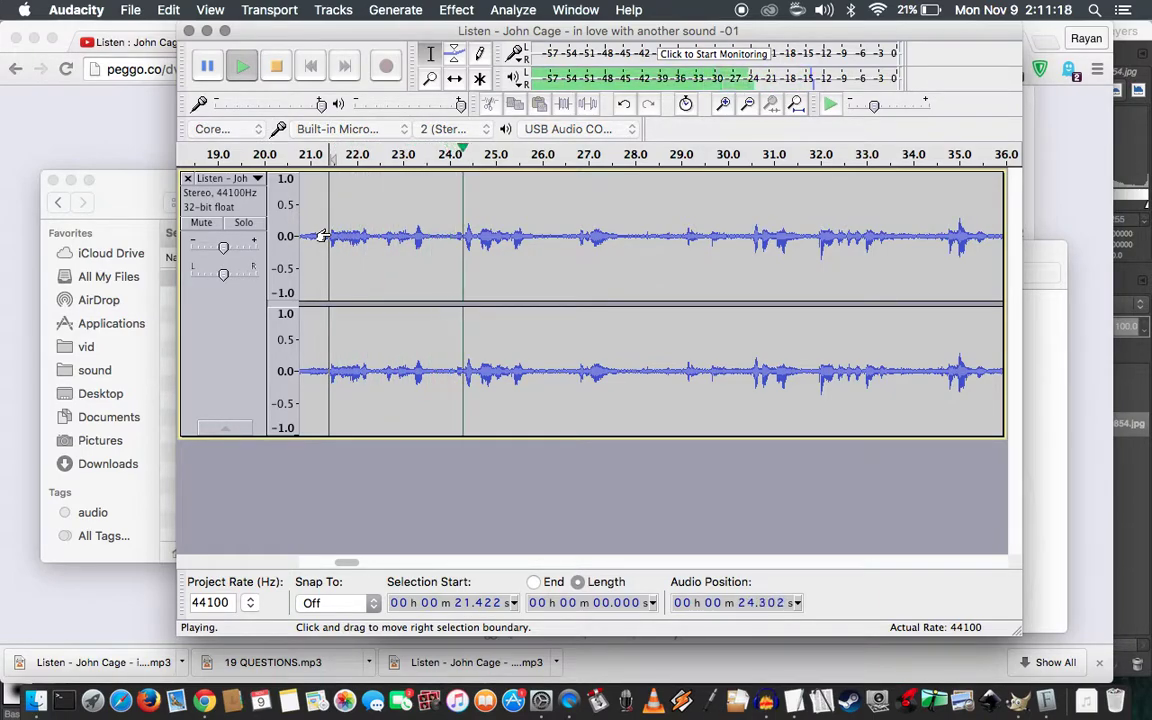
key(space)
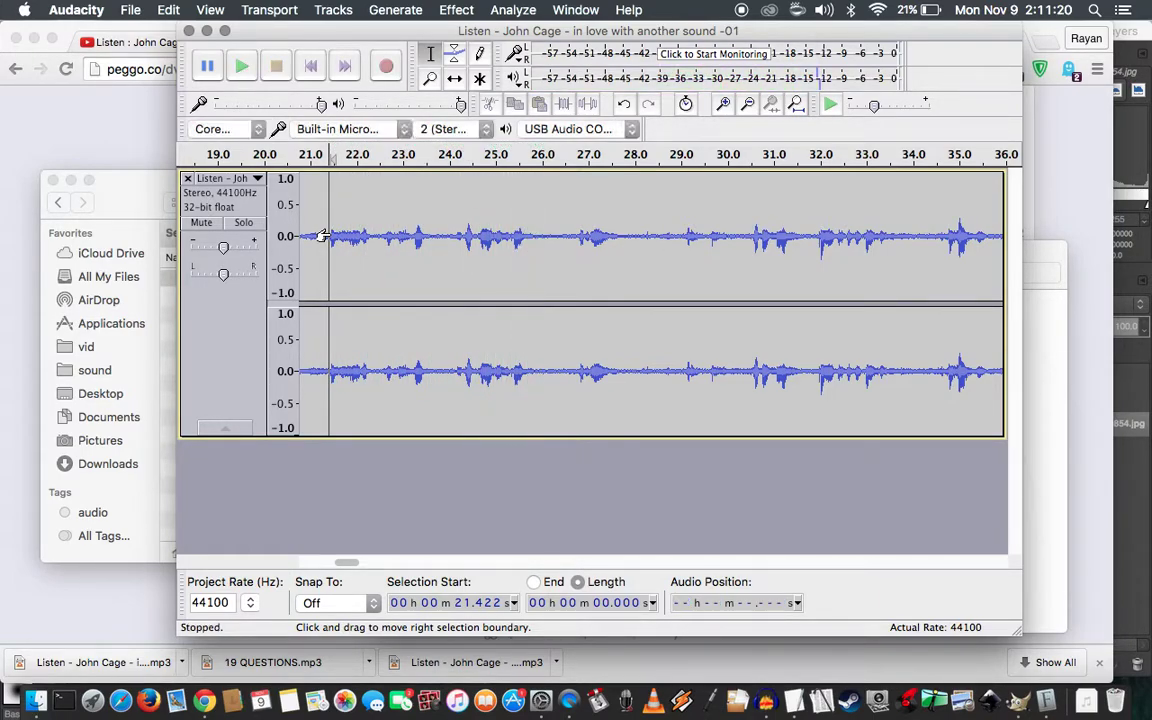
shift+click(424, 235)
key(space)
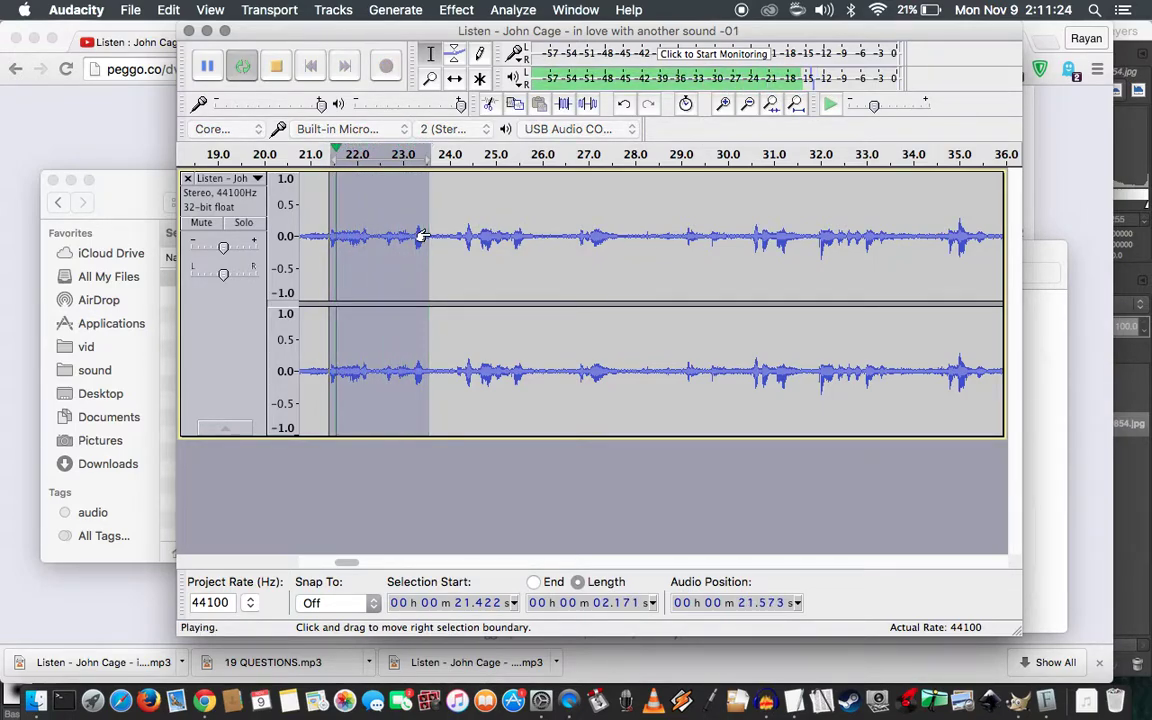
key(space)
key(Left)
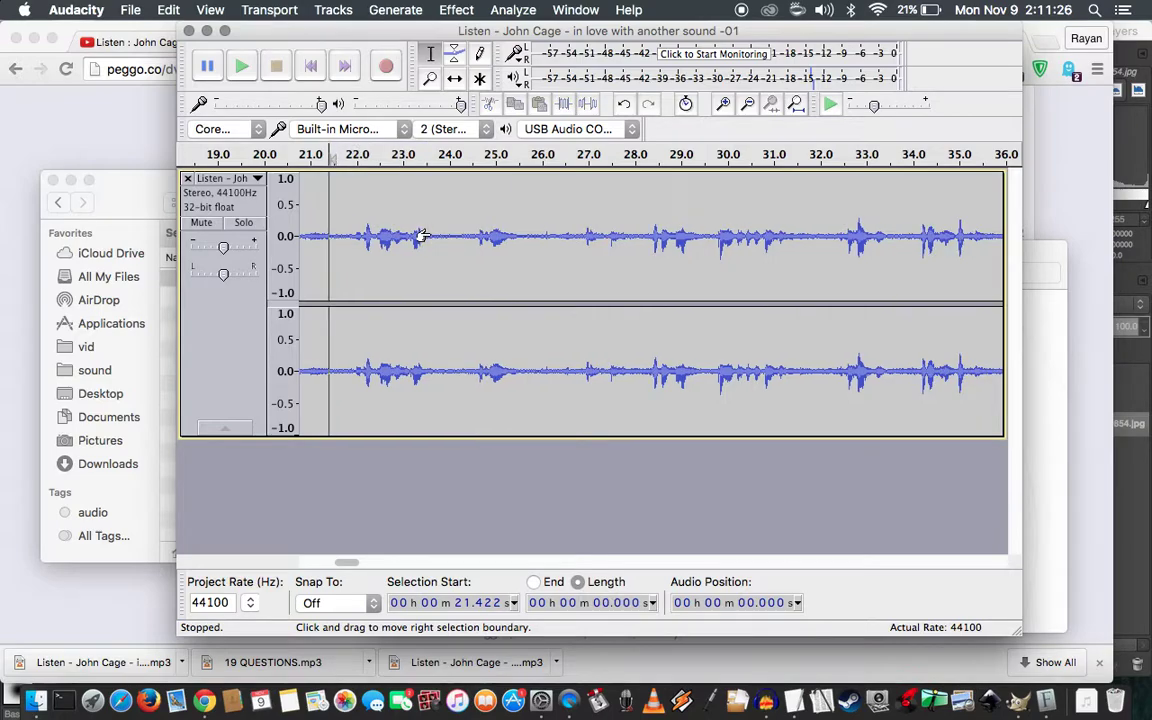
key(space)
key(space)
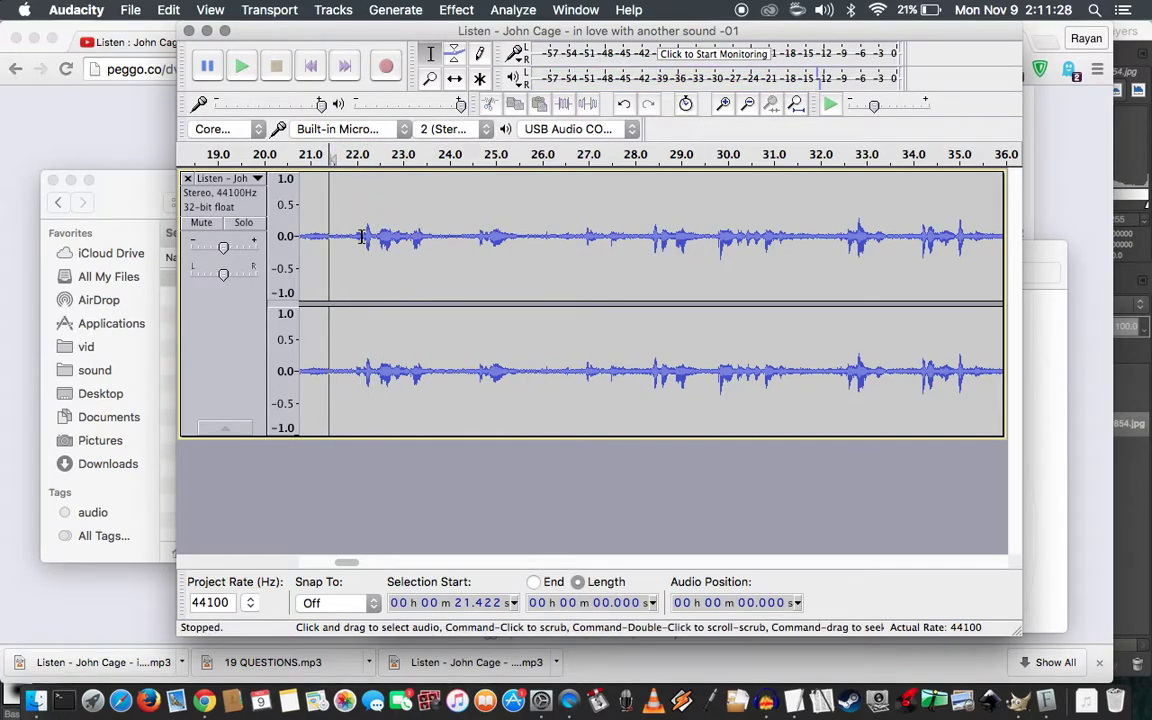
Play from about 22.16 s, select about 1.80 s of speech from there, audition it, delete it, and listen across the cut
click(362, 234)
key(space)
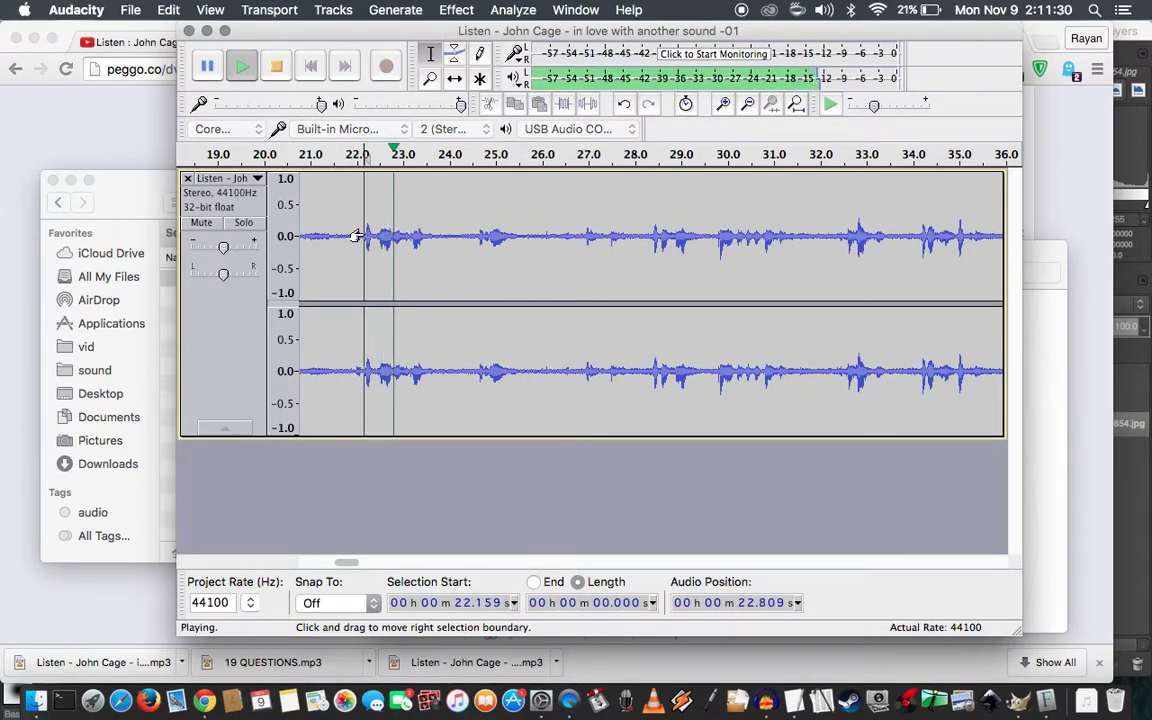
key(space)
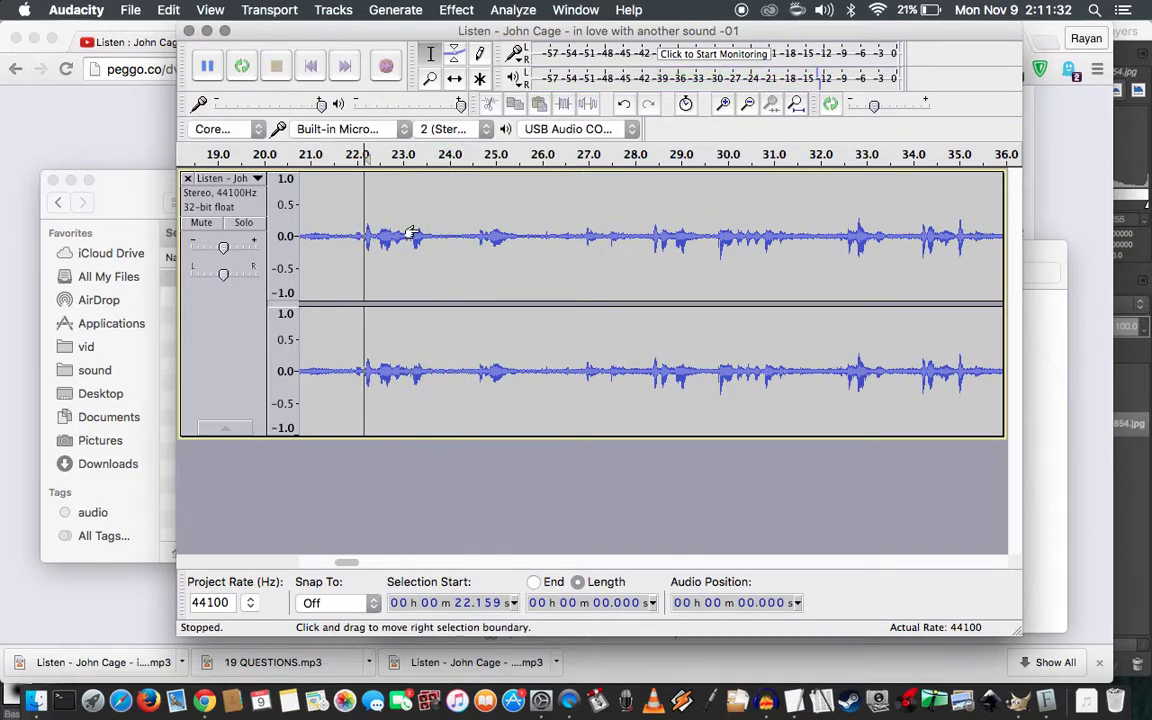
shift+click(445, 234)
key(space)
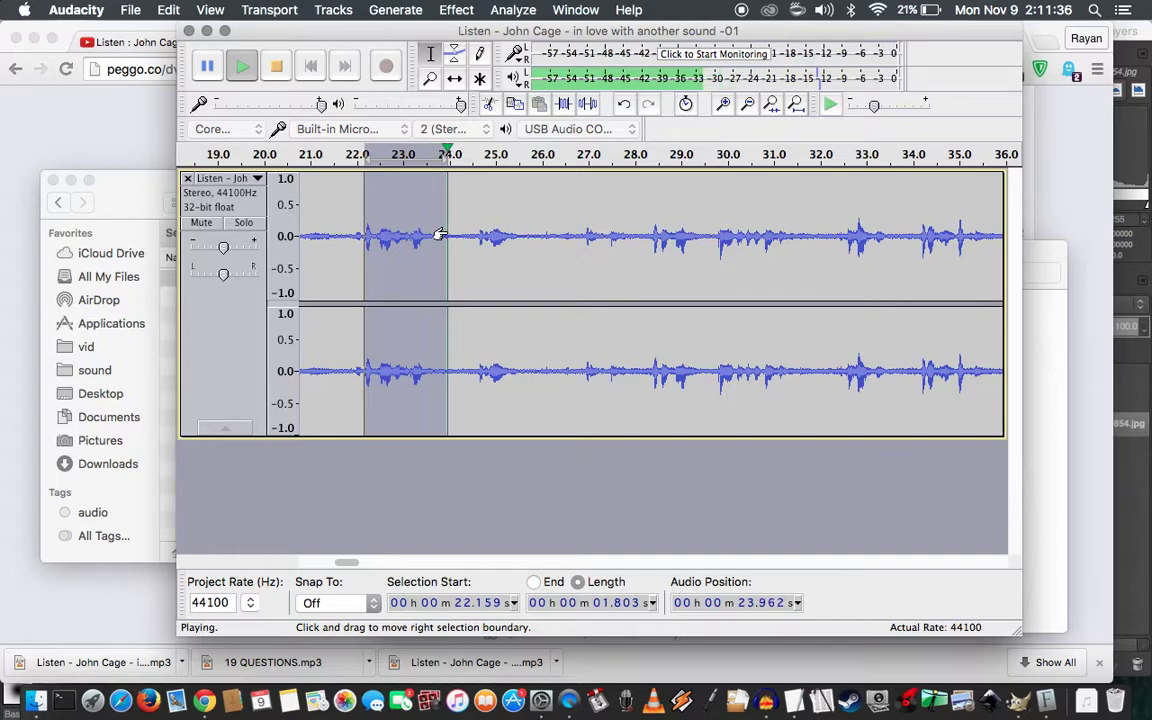
key(Delete)
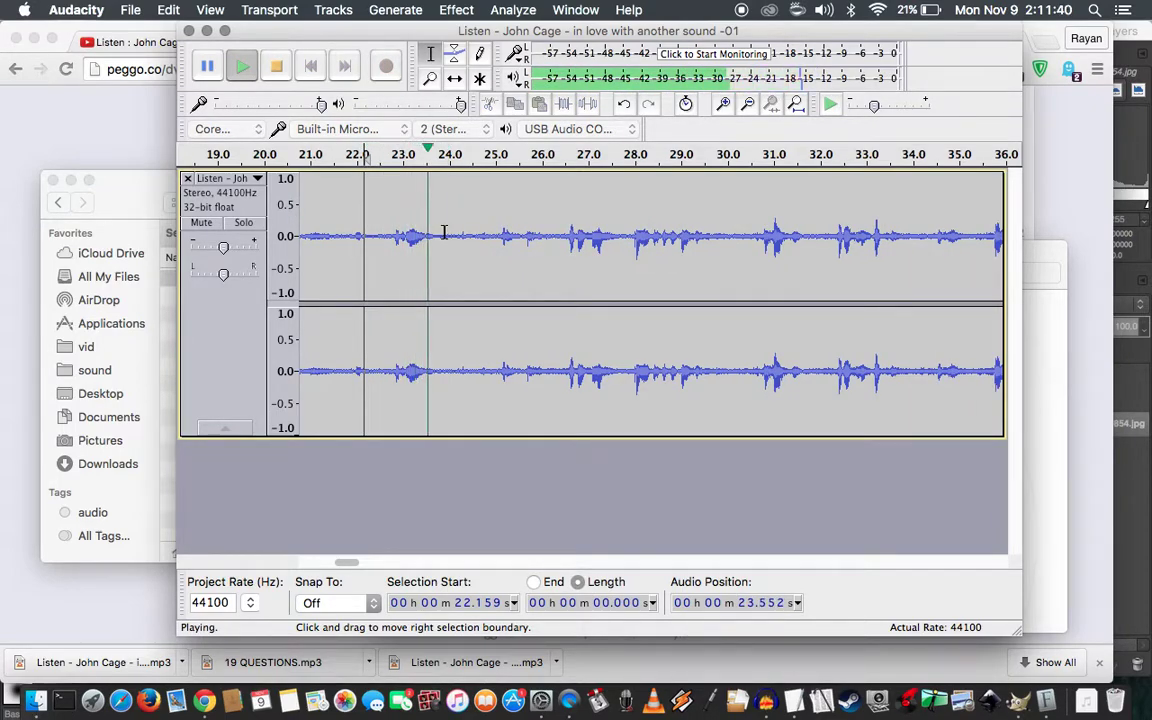
Select about 0.89 s of speech from 22.84 s, audition it in a loop, delete it, and listen across the cut
click(395, 238)
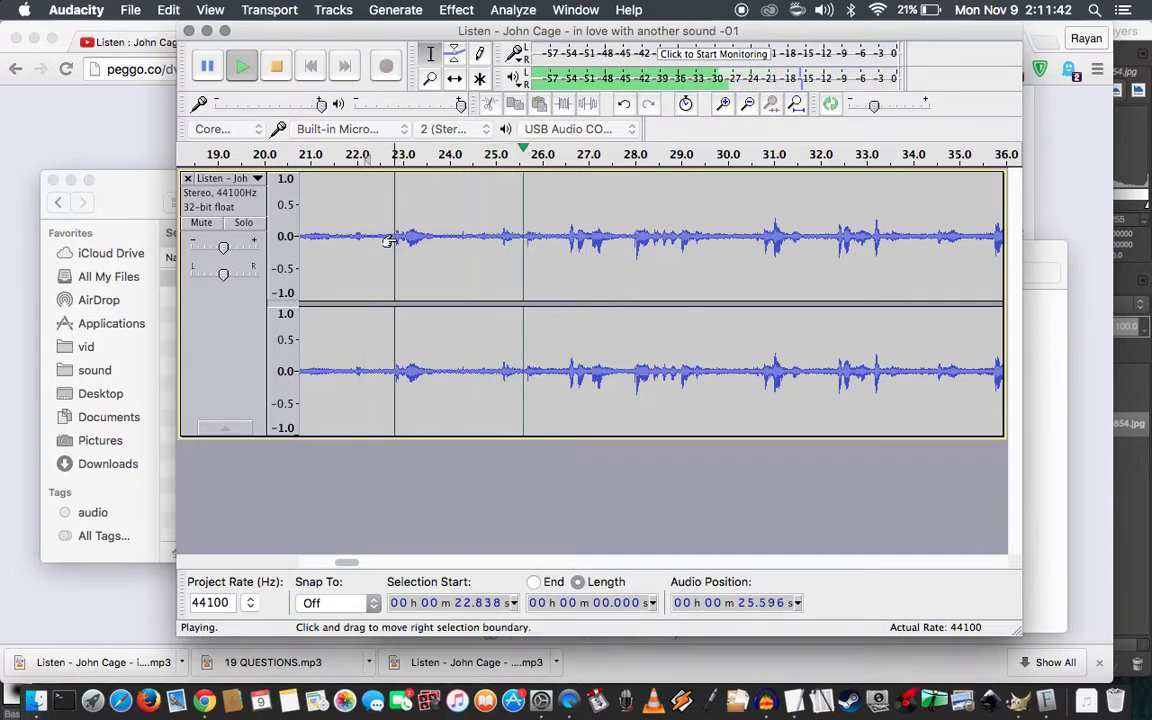
key(space)
key(shift)
shift+click(430, 238)
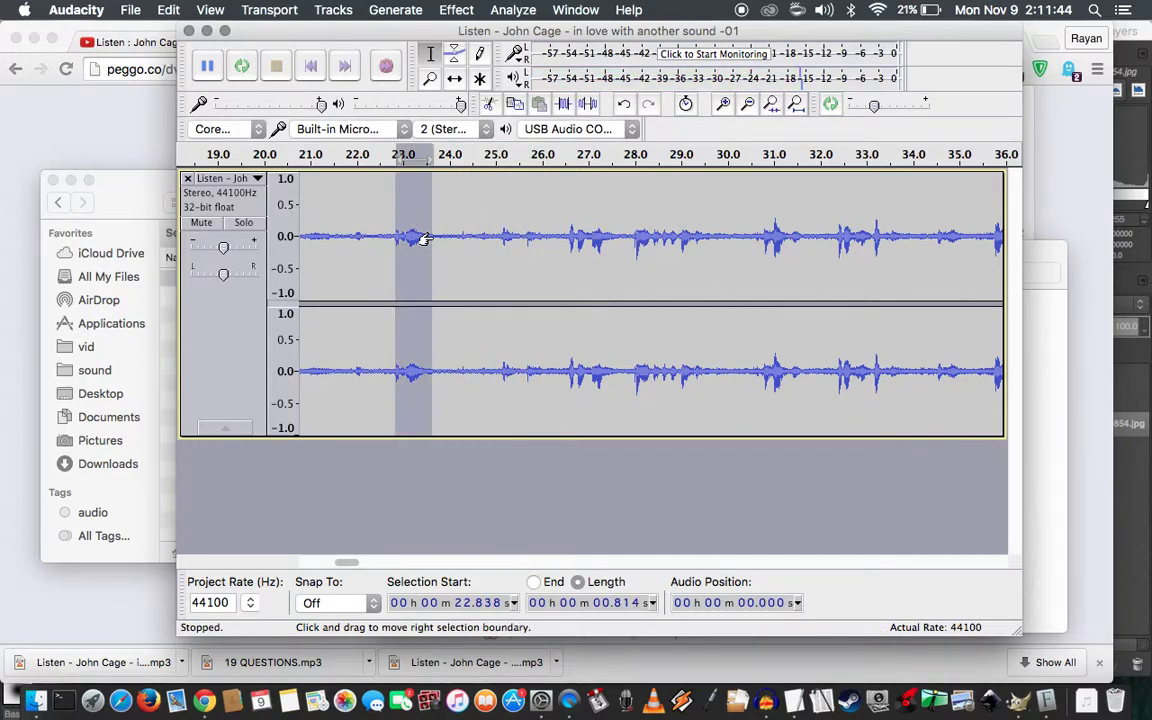
key(space)
key(shift+space)
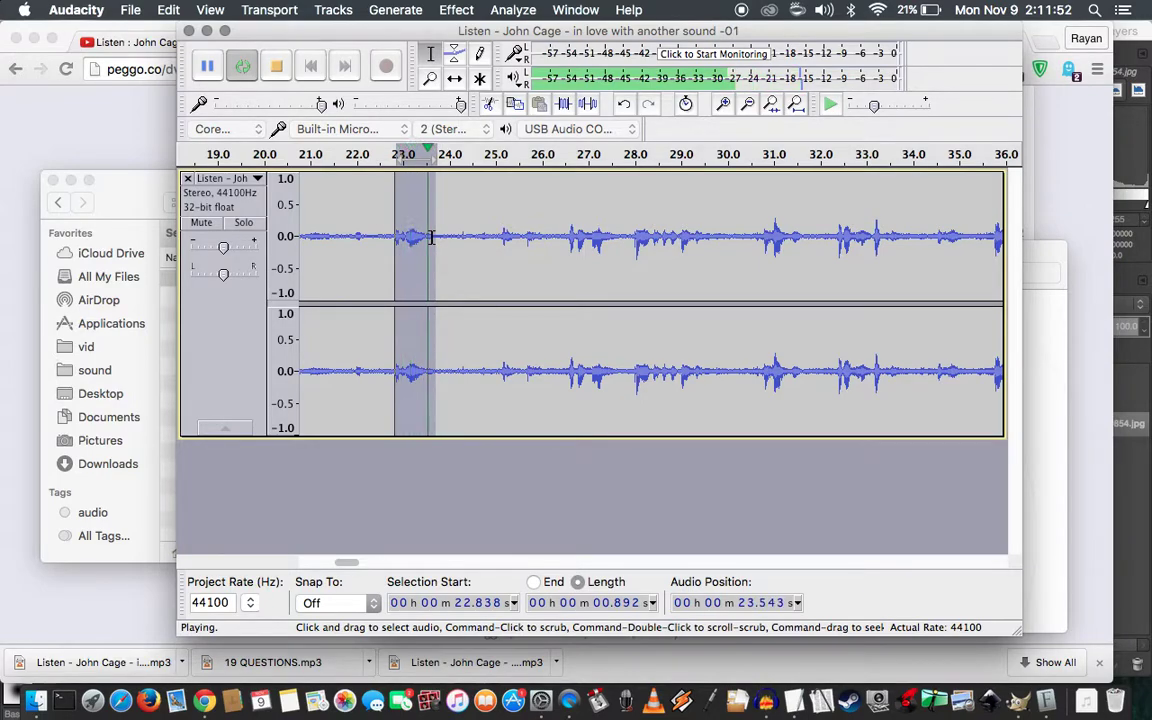
key(space)
key(Left)
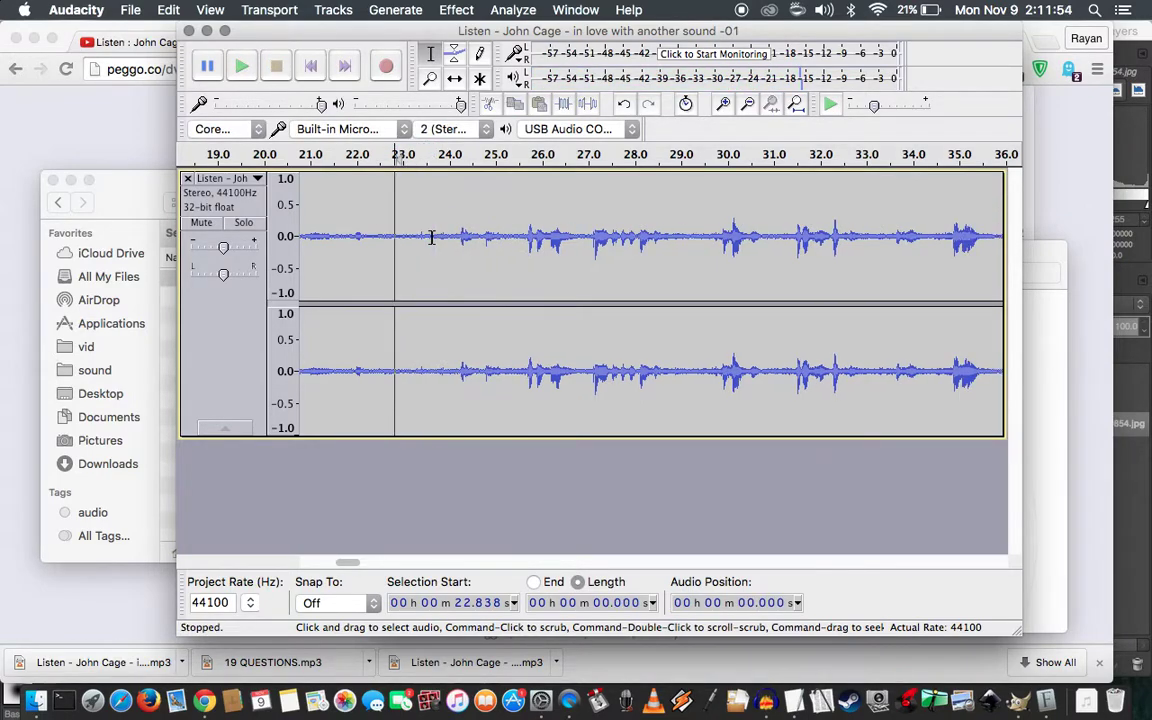
key(space)
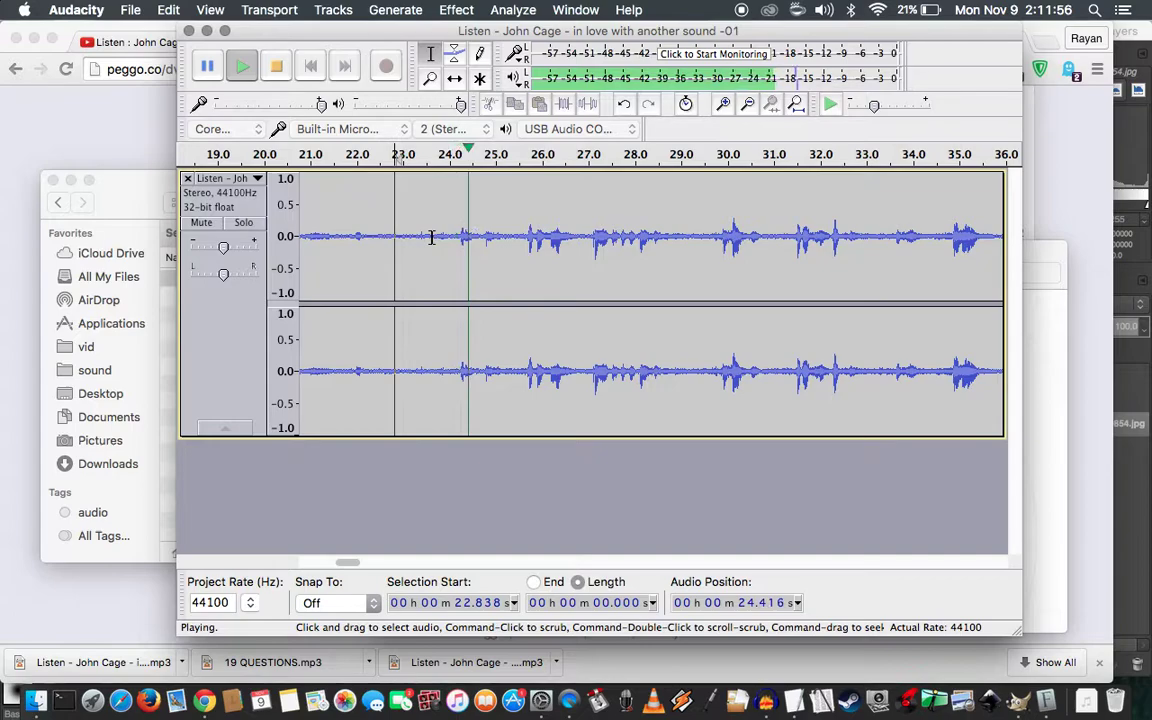
Select the phrase from 25.69 s, lengthen the selection to about 3.10 s while auditioning it in a loop, and delete it
click(527, 237)
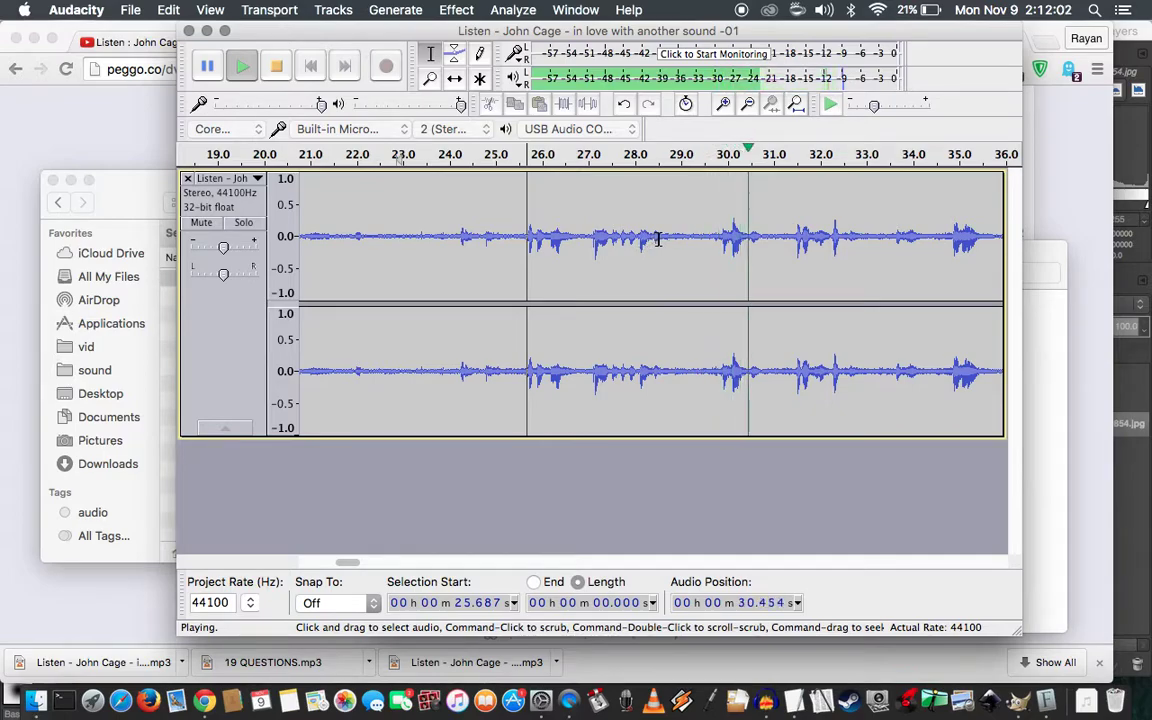
key(space)
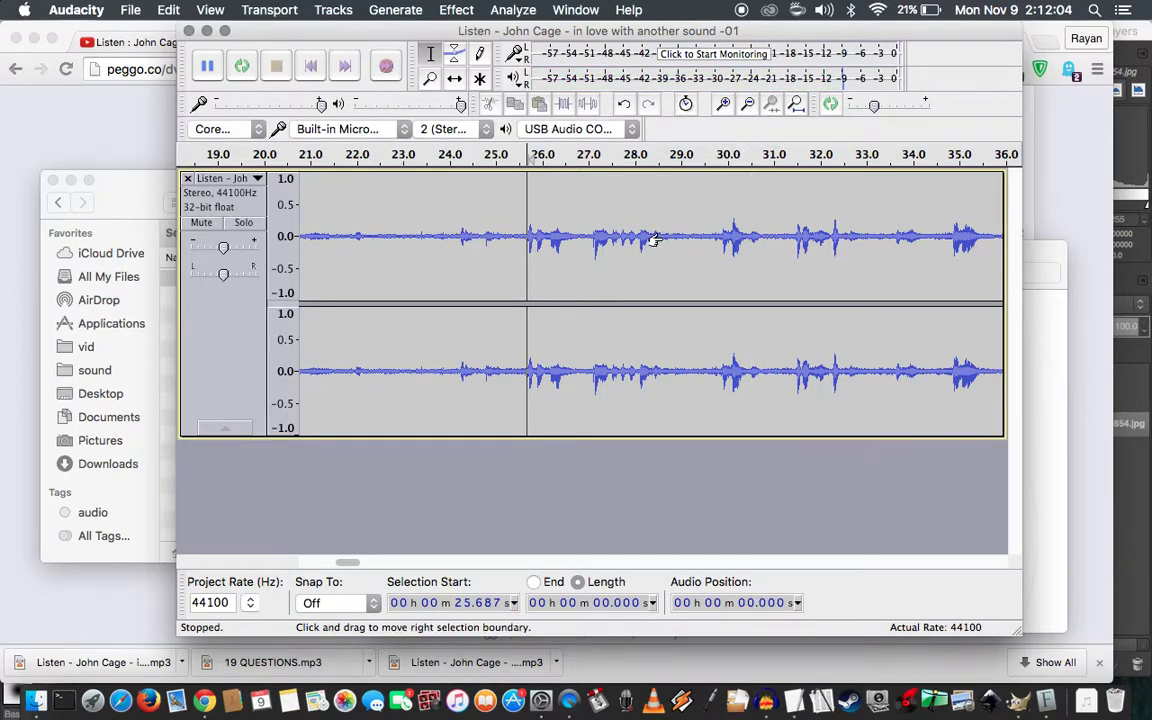
shift+click(659, 240)
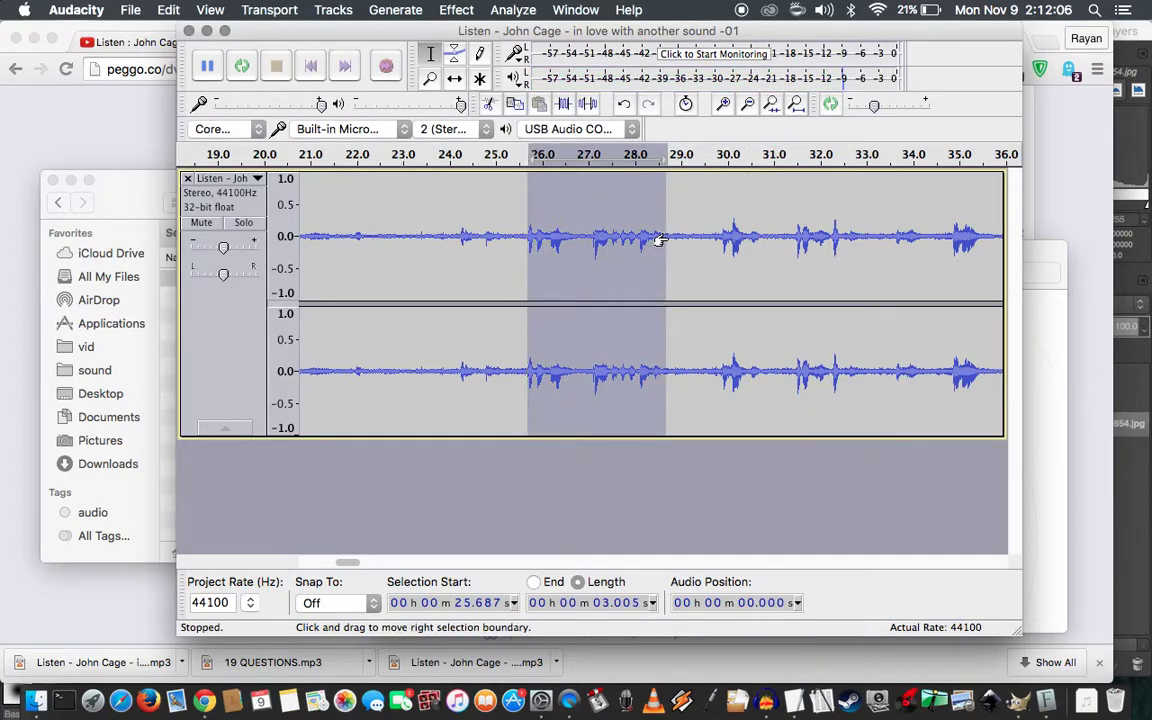
key(space)
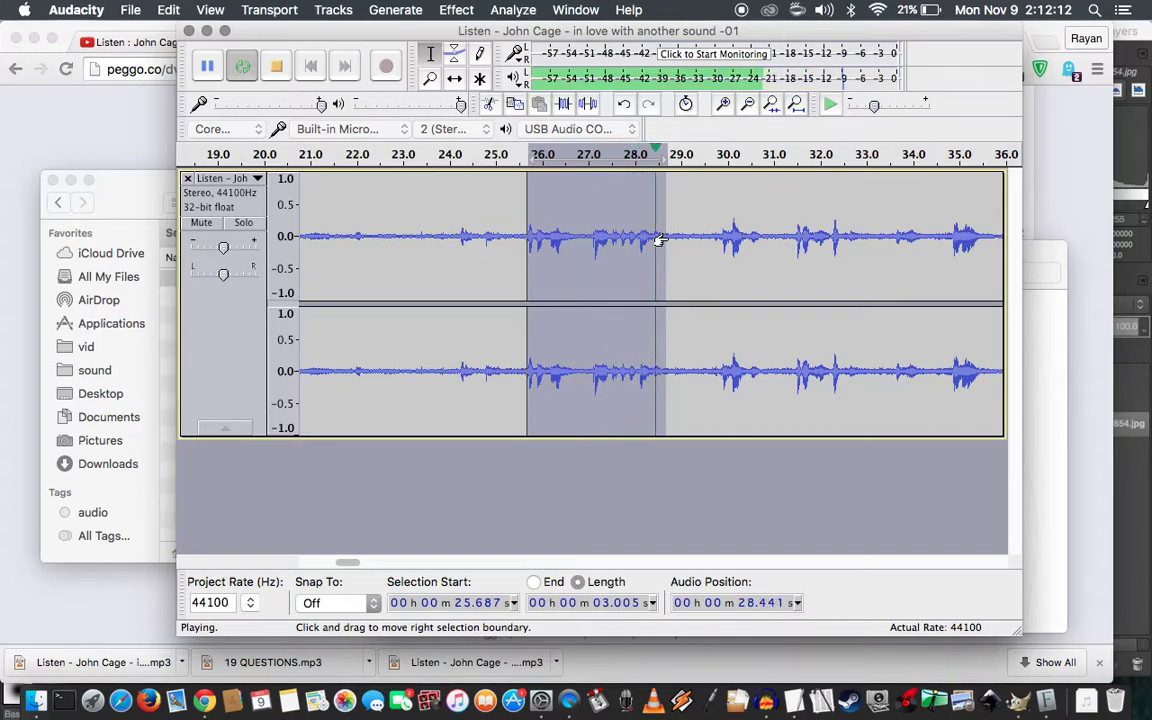
key(space)
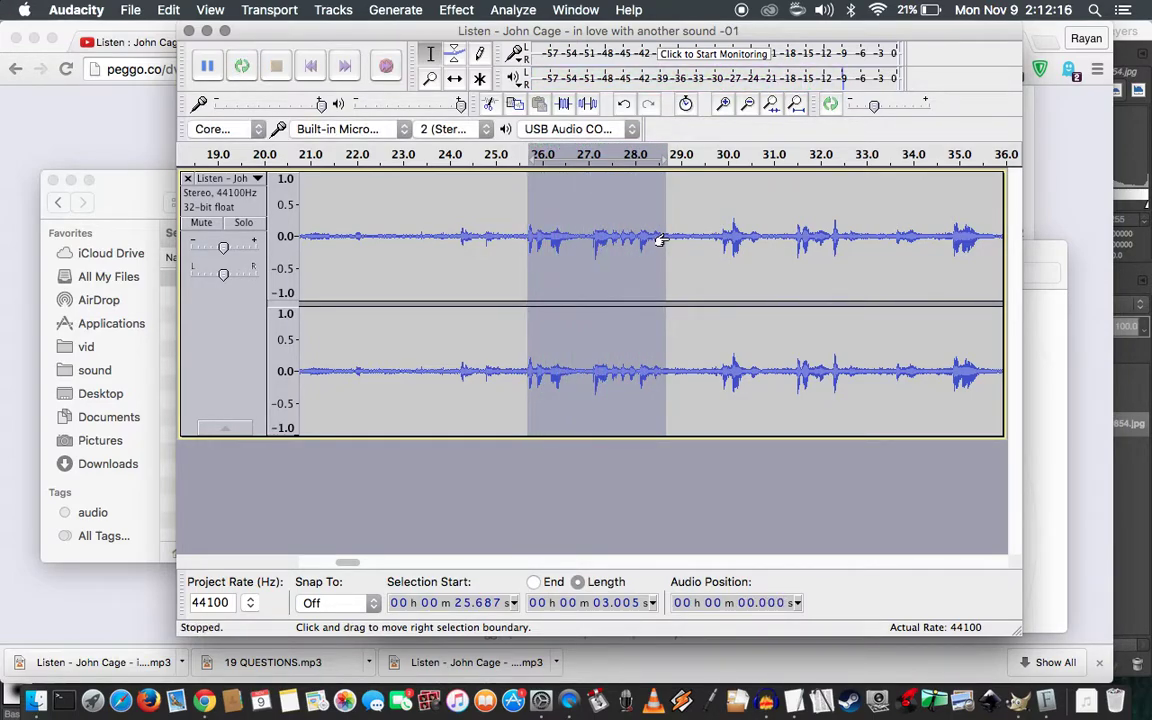
key(shift+space)
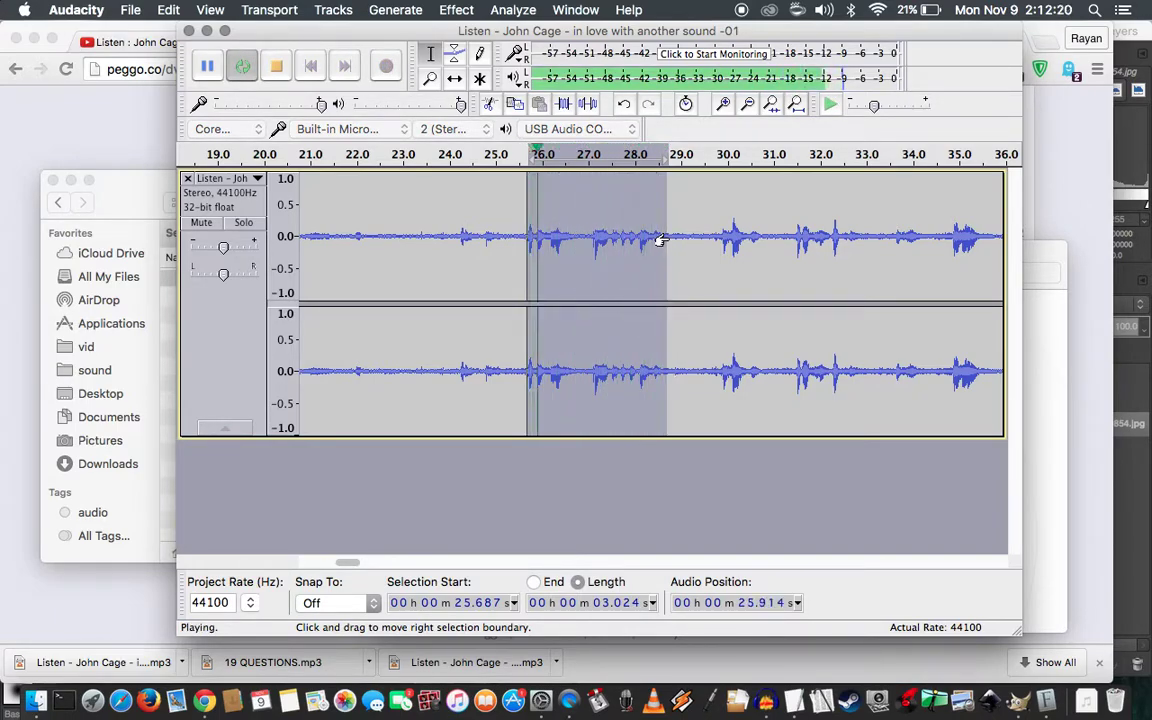
key(space)
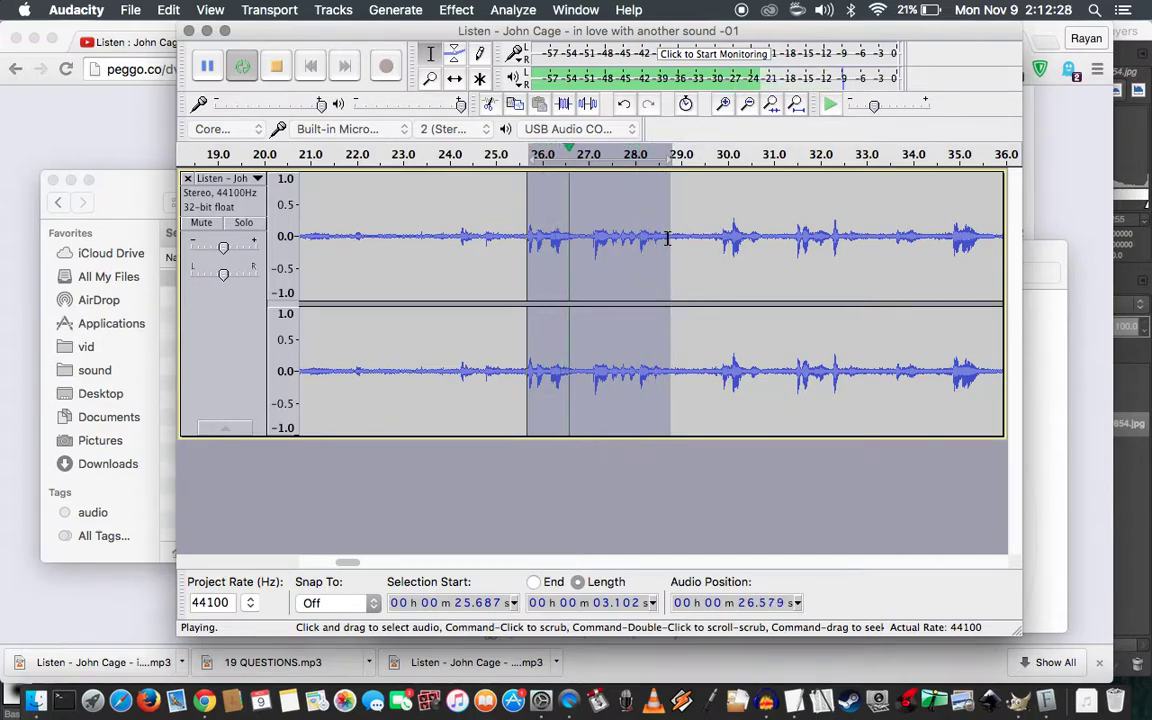
key(space)
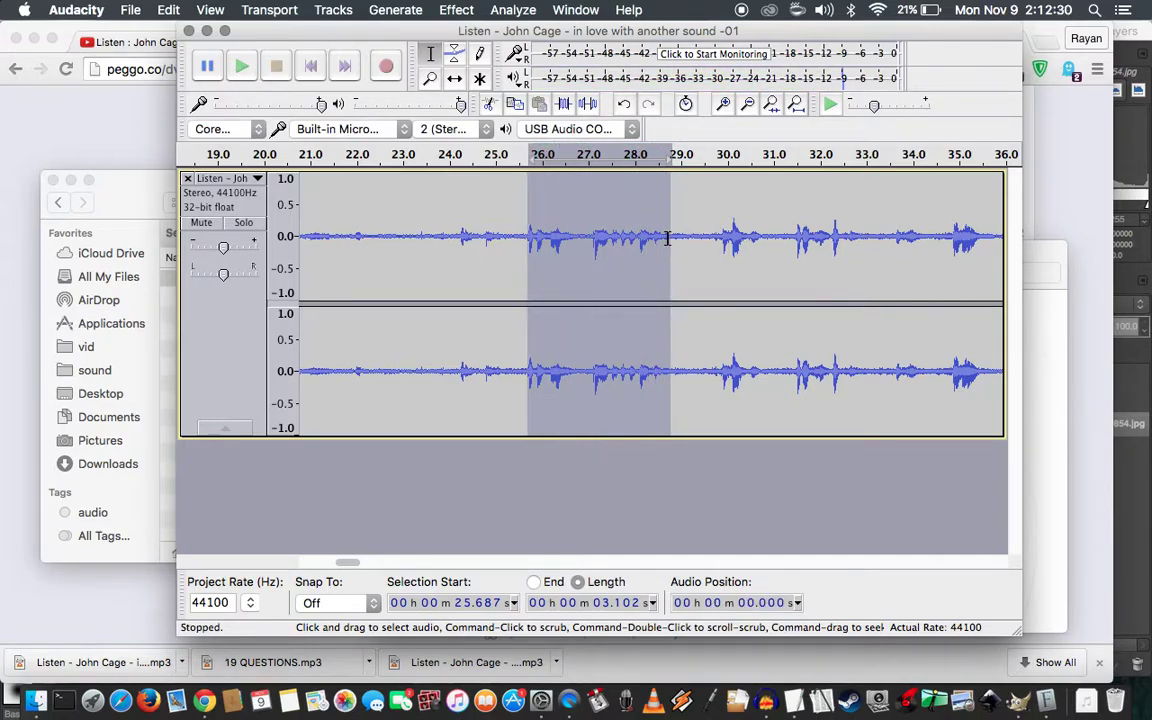
key(Delete)
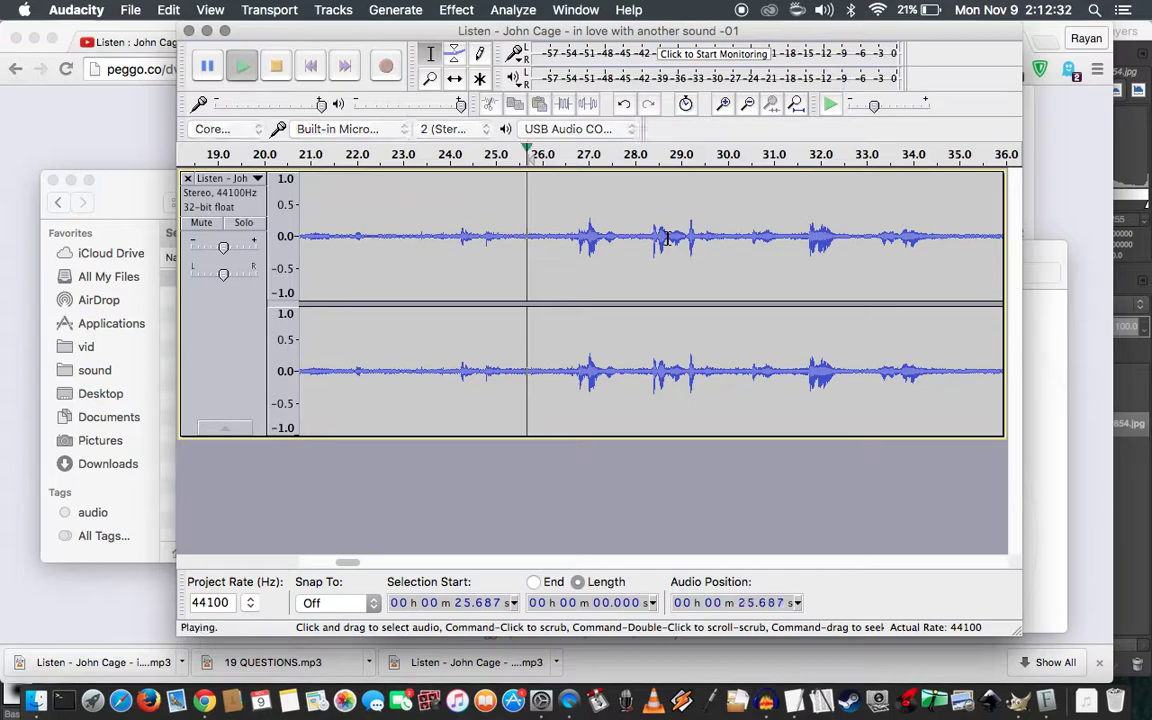
Play from about 26.58 s, select about 1.11 s of speech there, audition it in a loop, delete it, and listen across the cut
click(571, 237)
key(space)
key(space)
key(space)
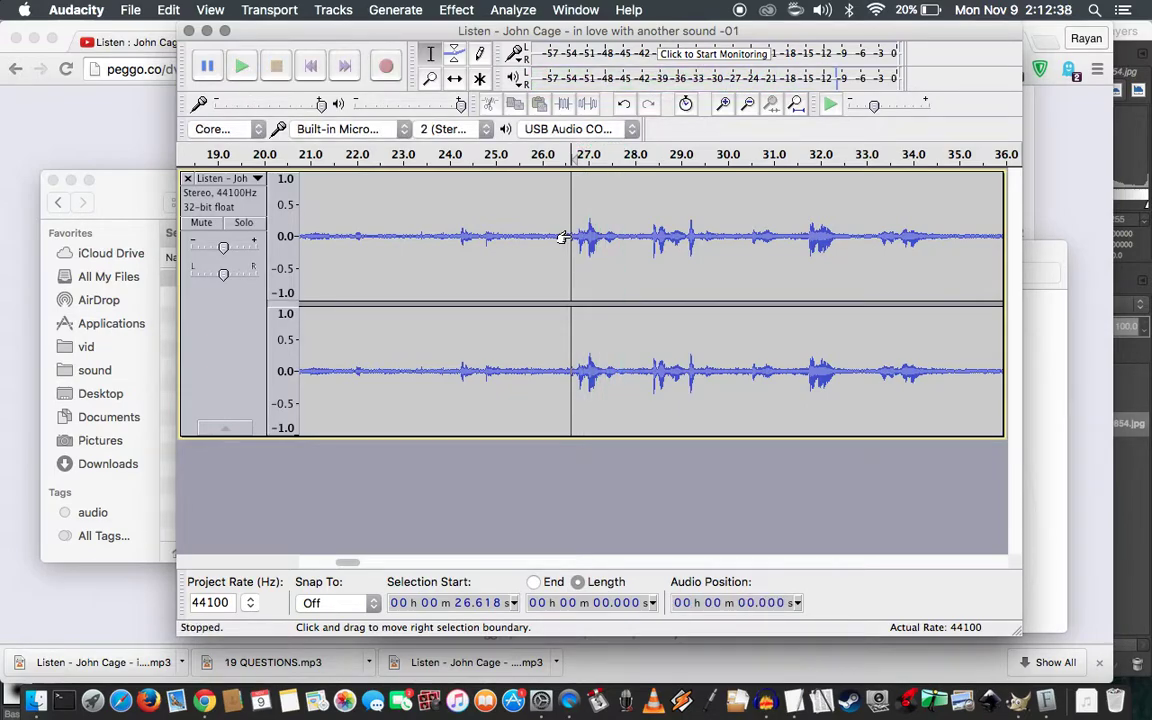
key(space)
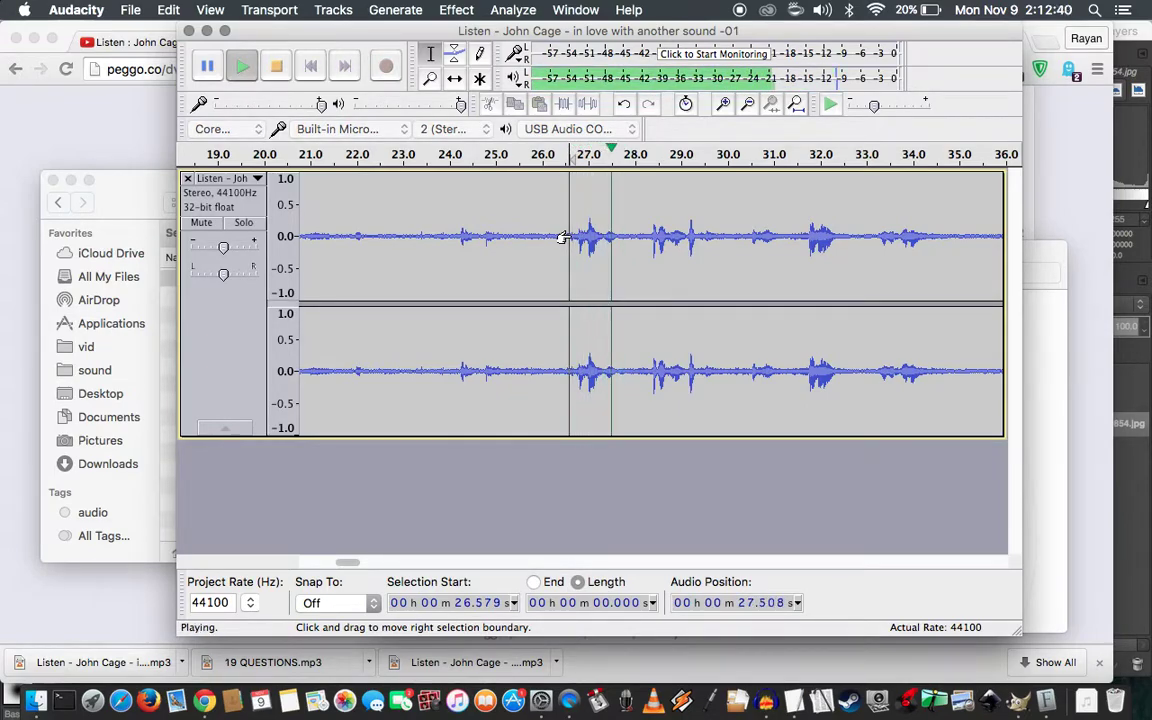
key(space)
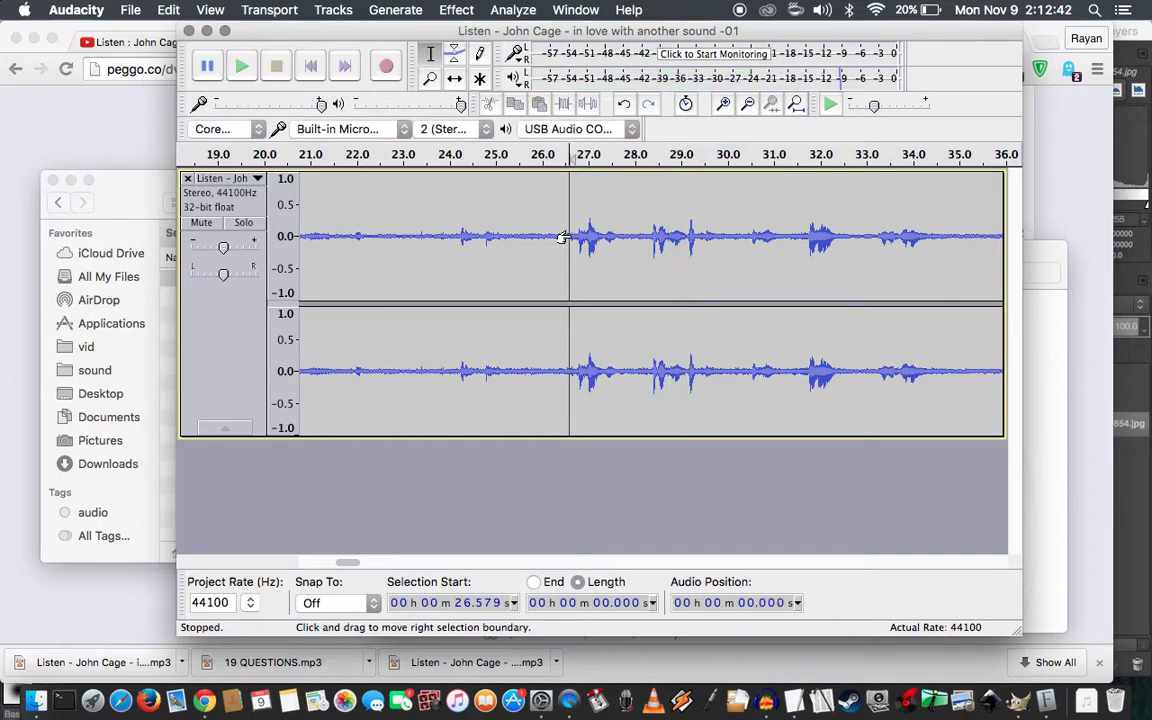
shift+click(612, 240)
key(shift+space)
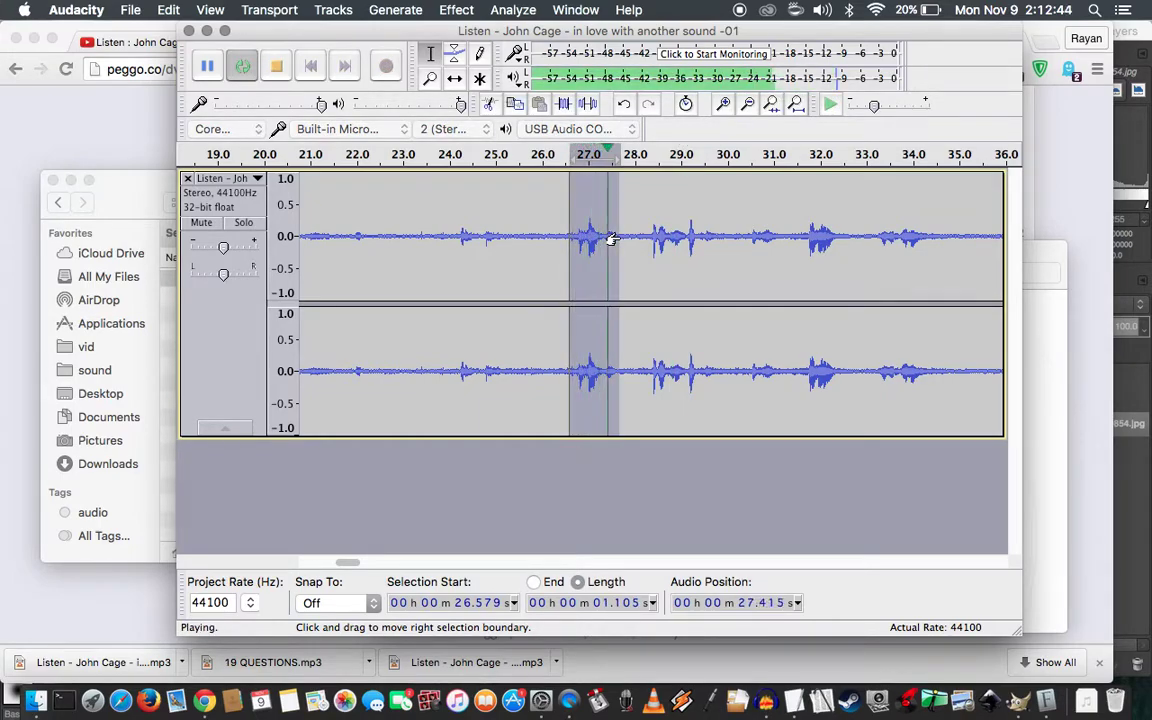
key(space)
key(Delete)
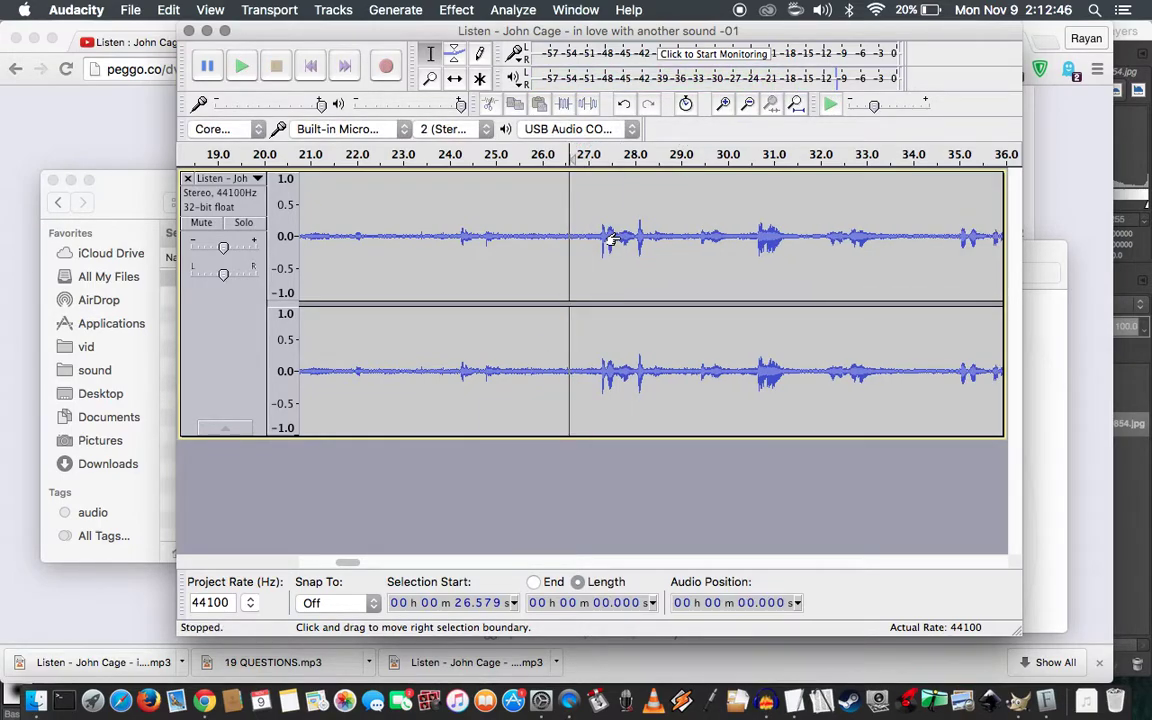
key(space)
key(space)
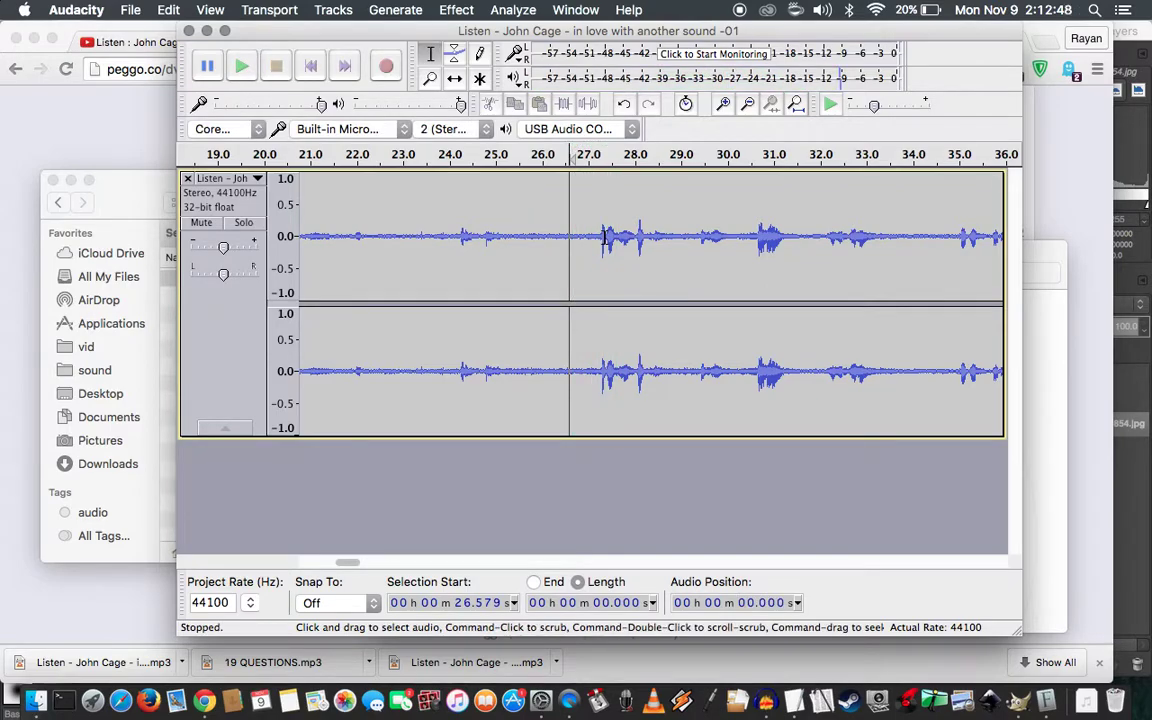
Select about 1.53 s of speech from 27.28 s, audition it in a loop, delete it, and listen across the cut
click(602, 238)
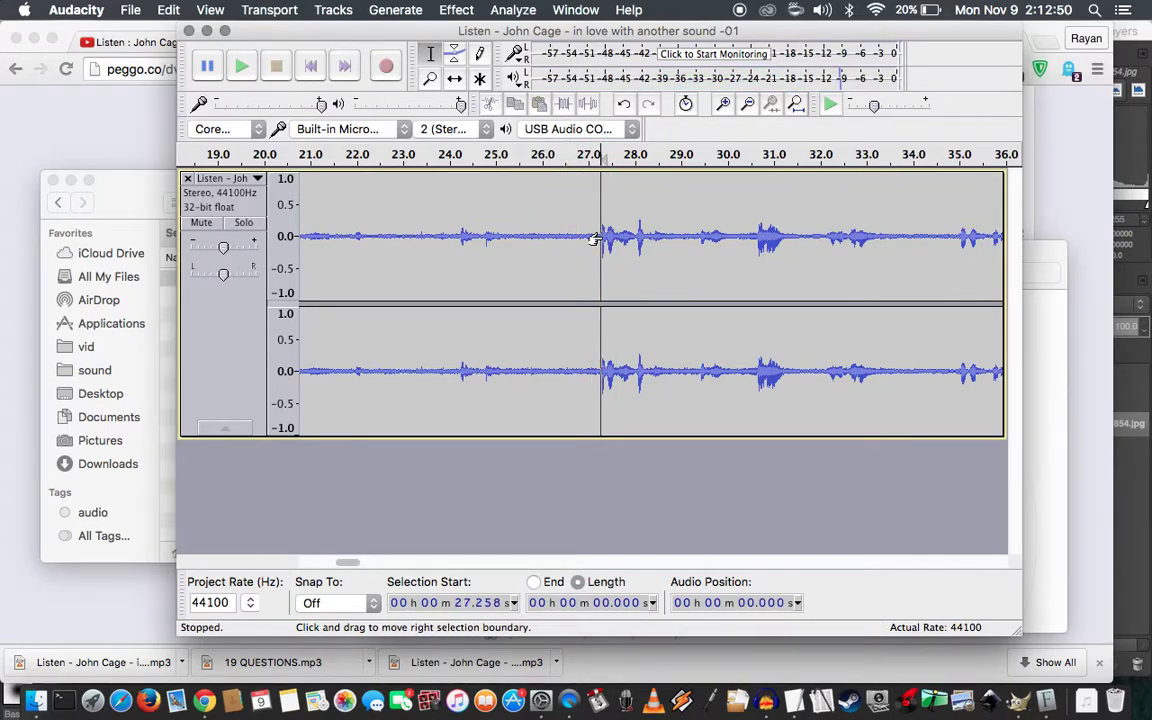
key(space)
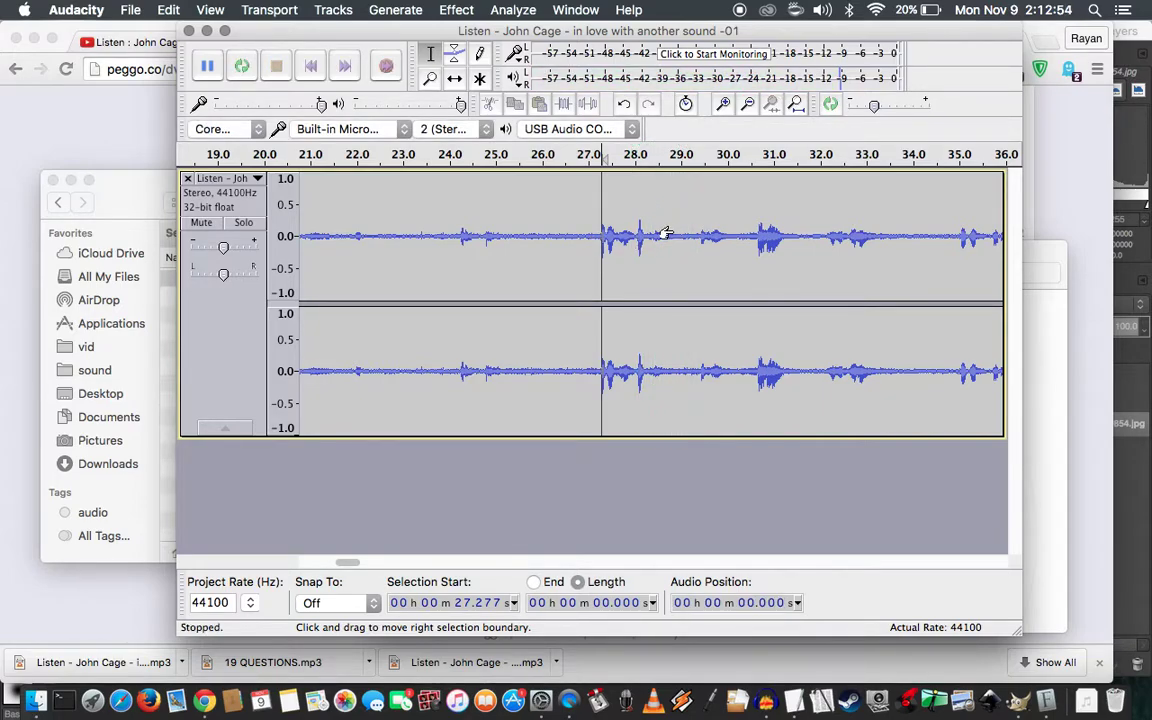
key(shift+space)
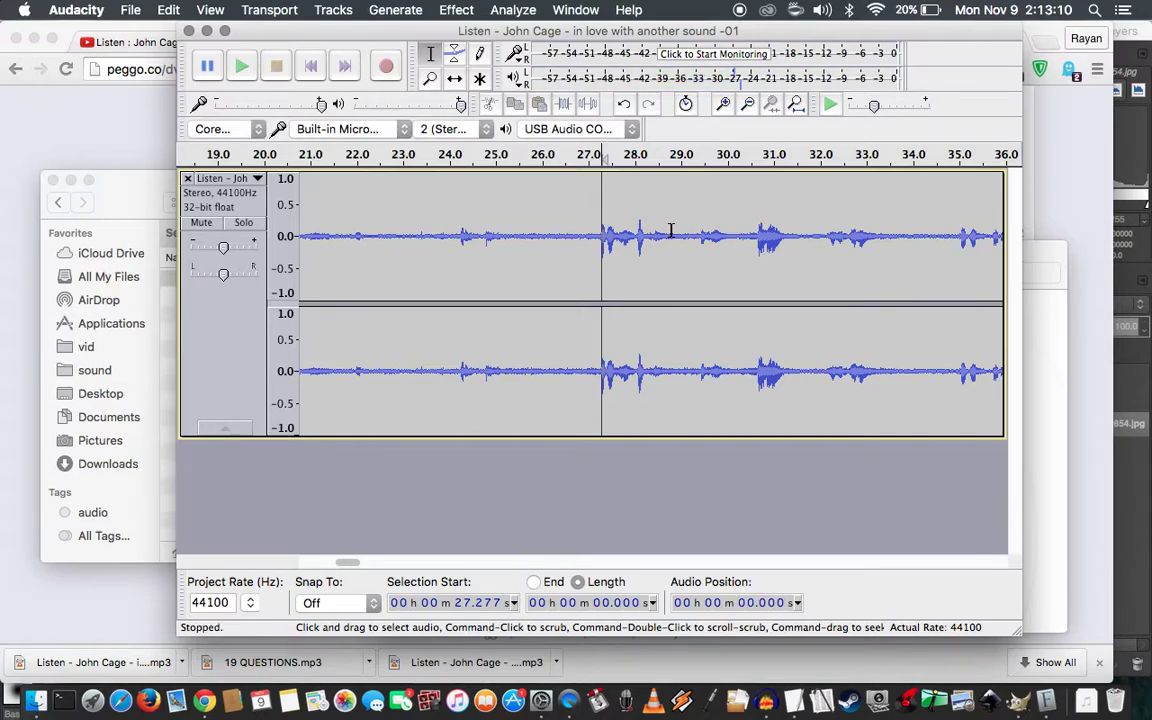
shift+click(669, 231)
key(space)
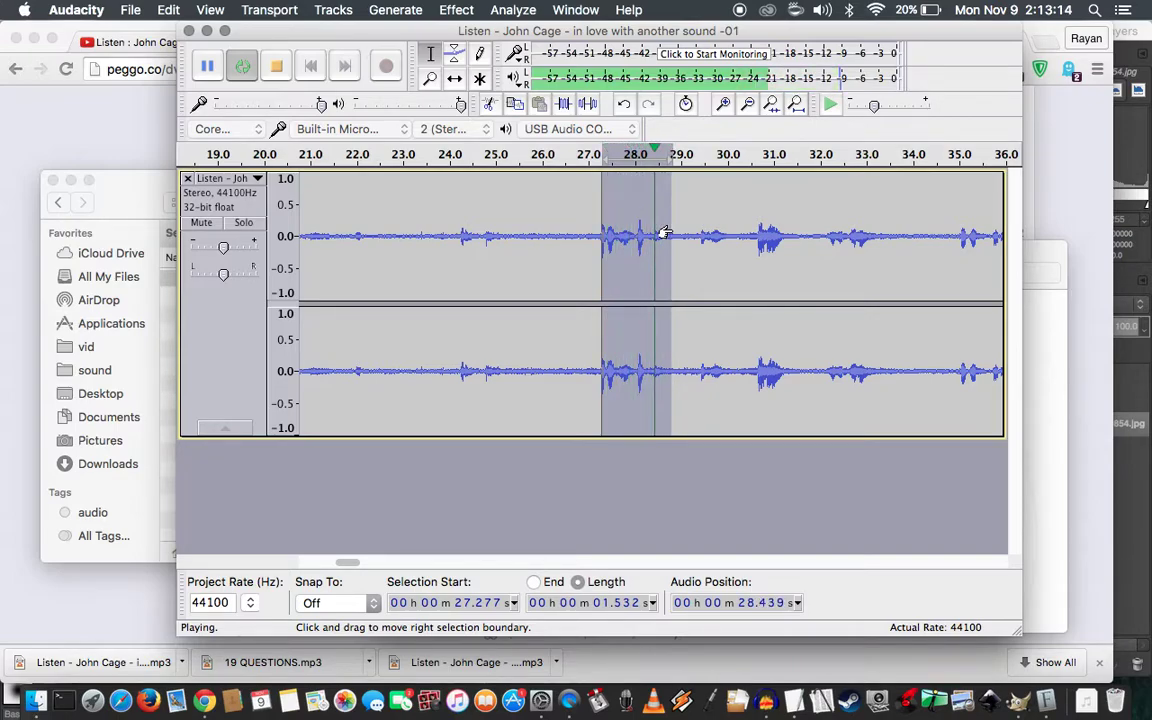
key(space)
key(Delete)
key(space)
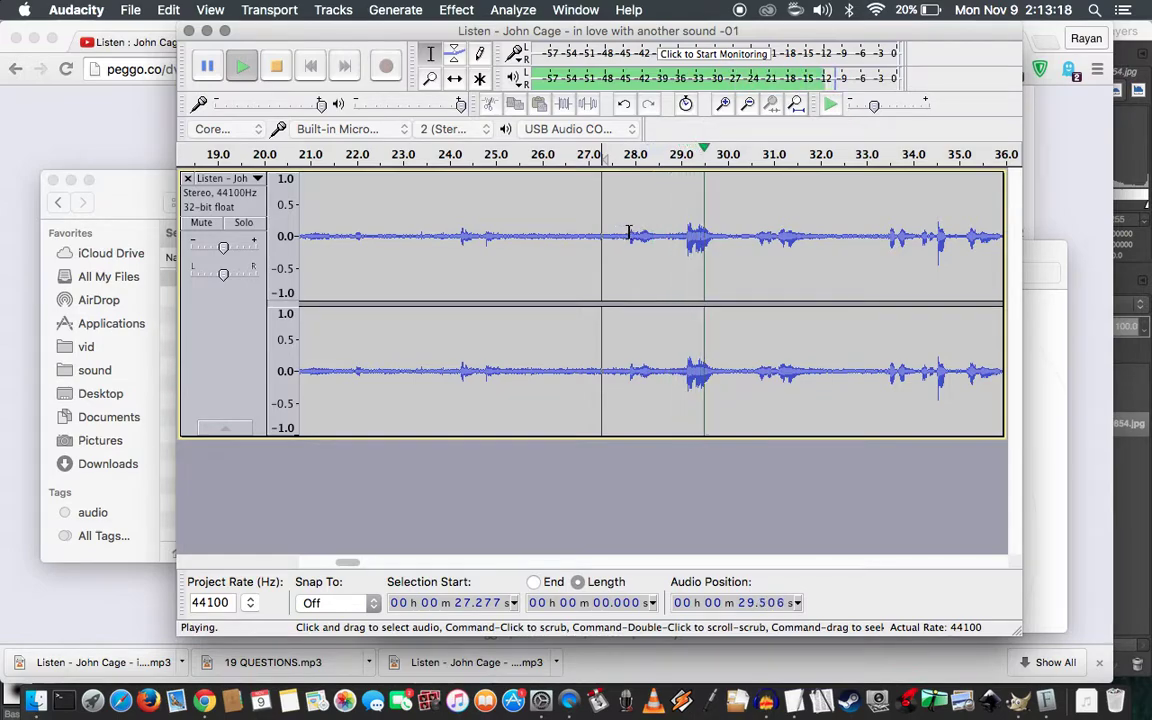
key(space)
Play repeatedly from about 27.86 s to find where the next spoken phrase starts and ends
click(629, 233)
key(space)
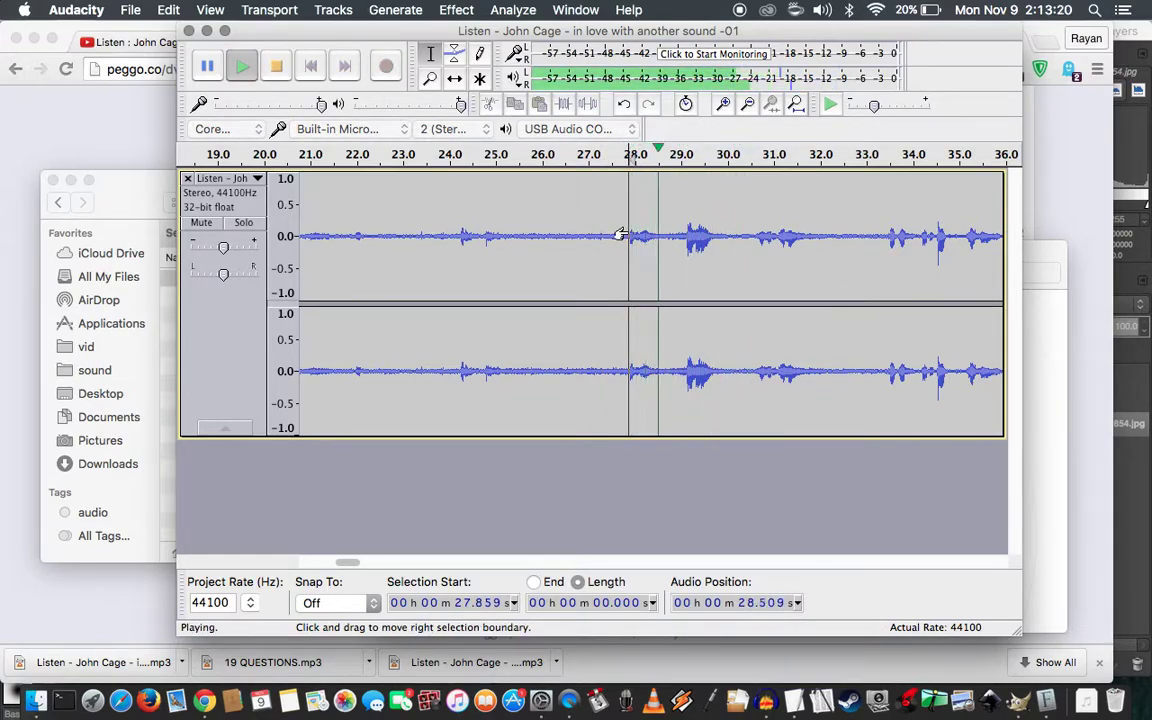
key(space)
key(space)
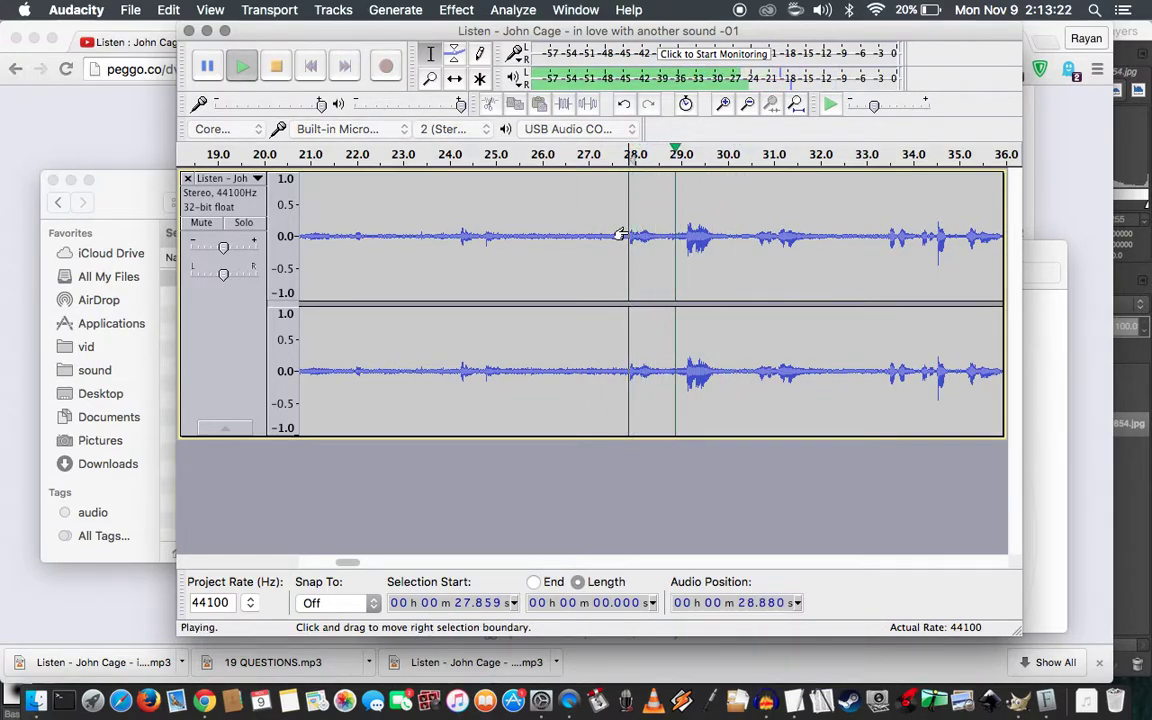
key(space)
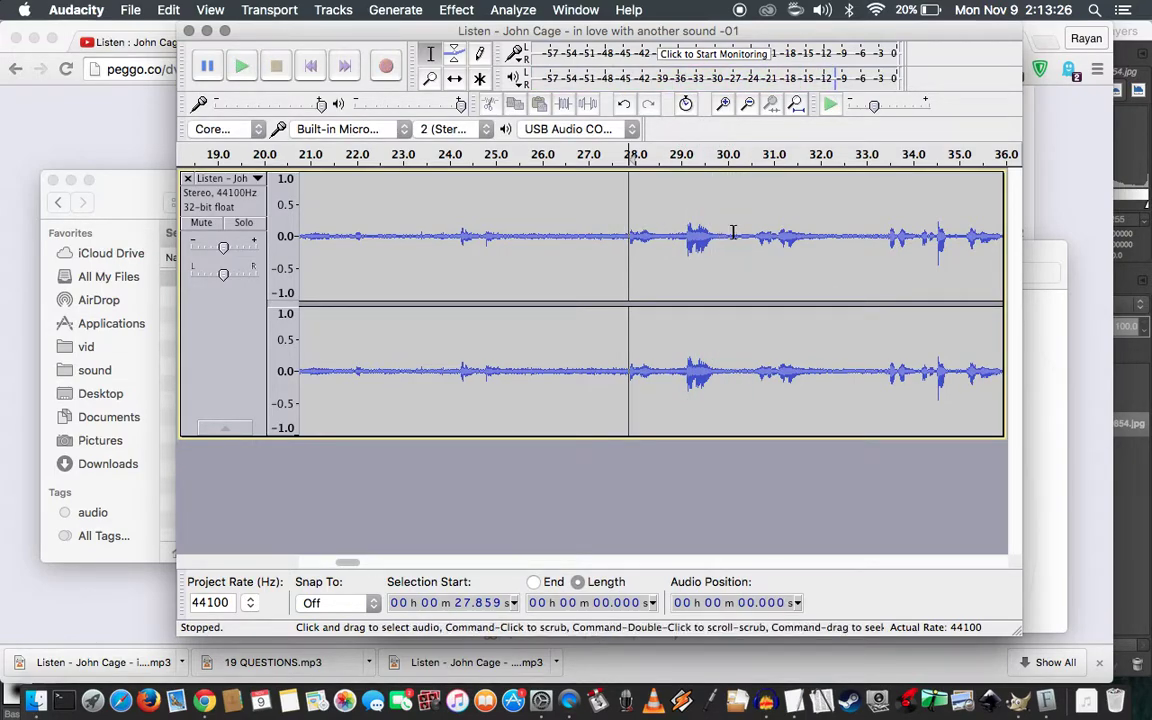
key(space)
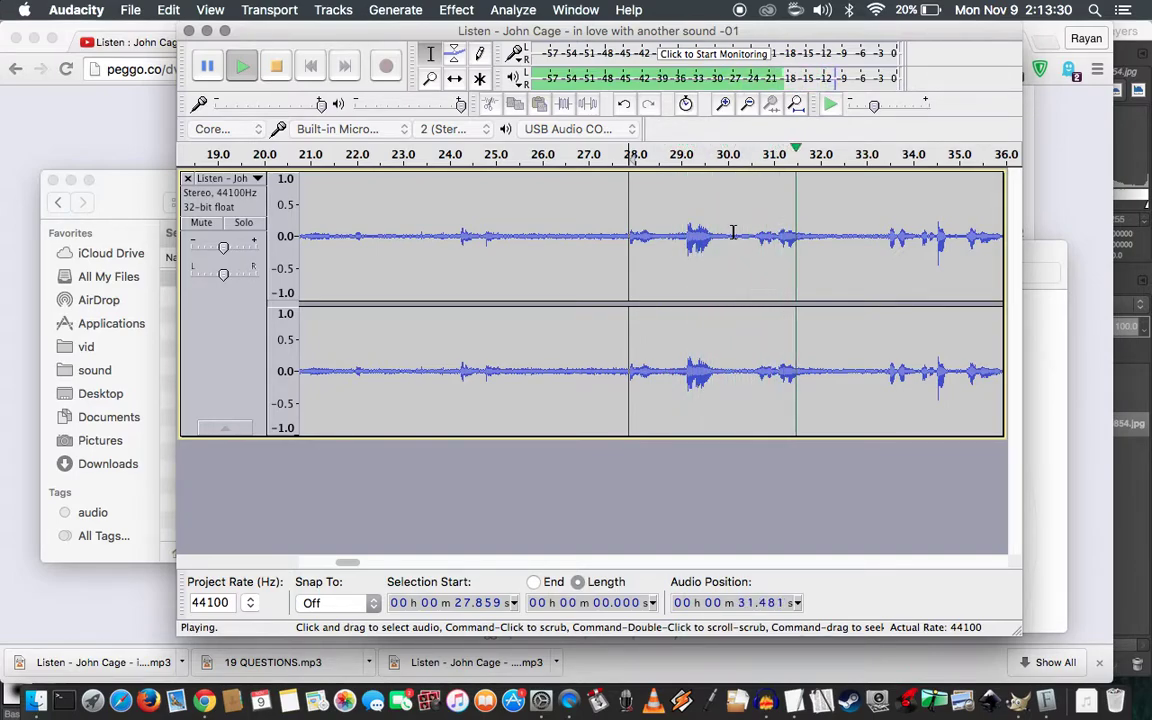
key(space)
key(space)
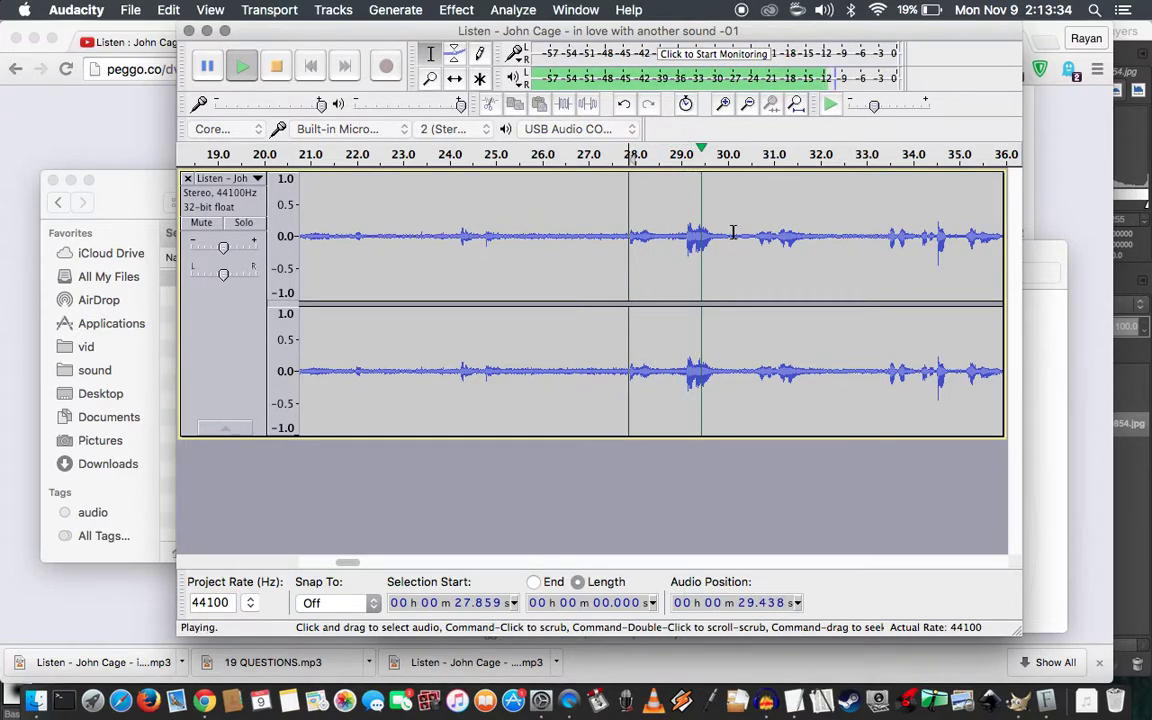
key(space)
key(space)
key(space)
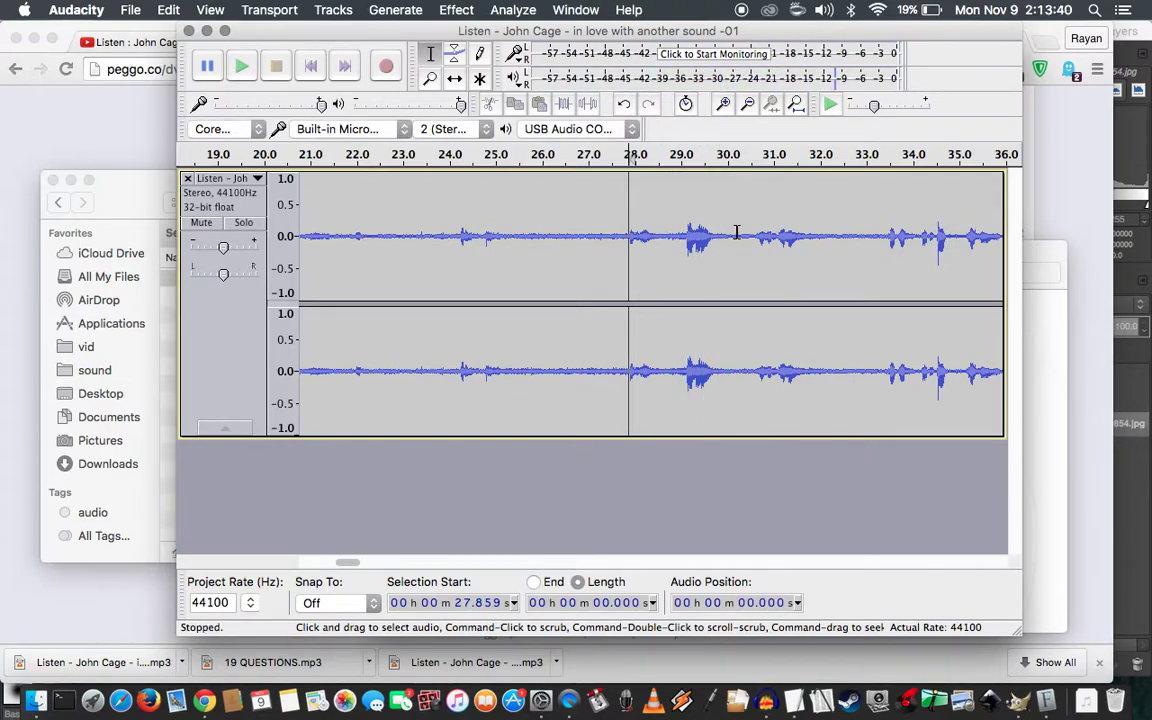
Select about 2.40 s of speech from 27.86 s, audition it, delete it, and listen across the cut
shift+click(738, 232)
key(space)
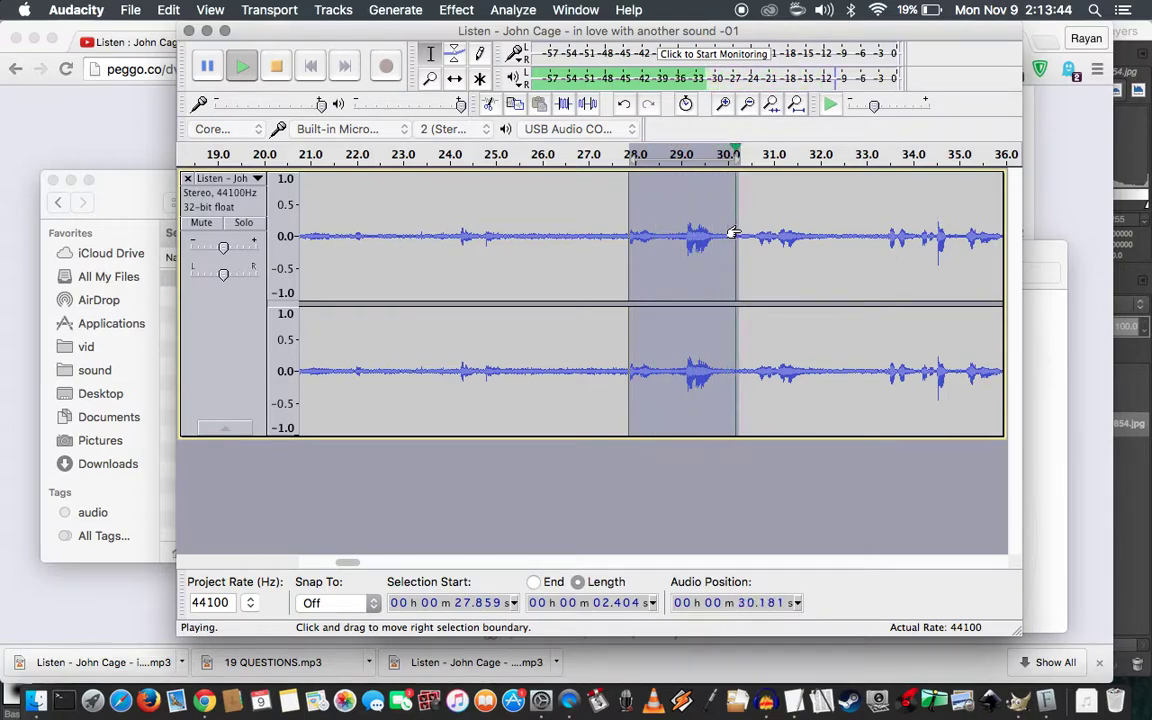
key(space)
key(Delete)
key(space)
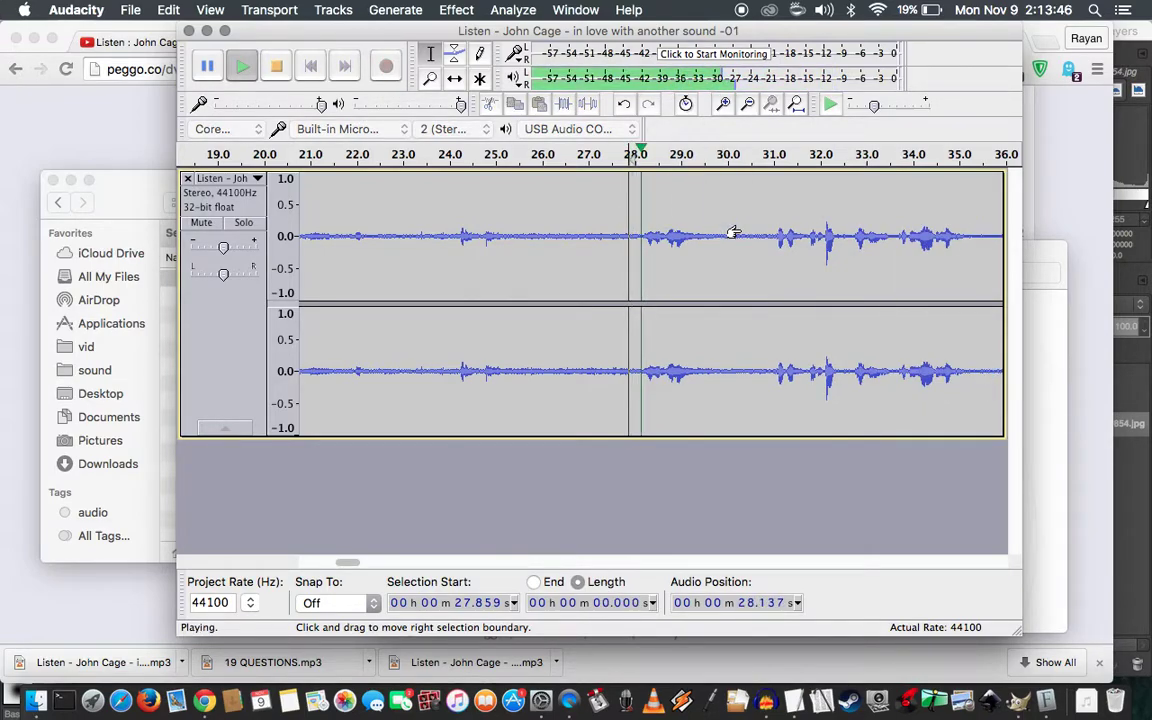
key(space)
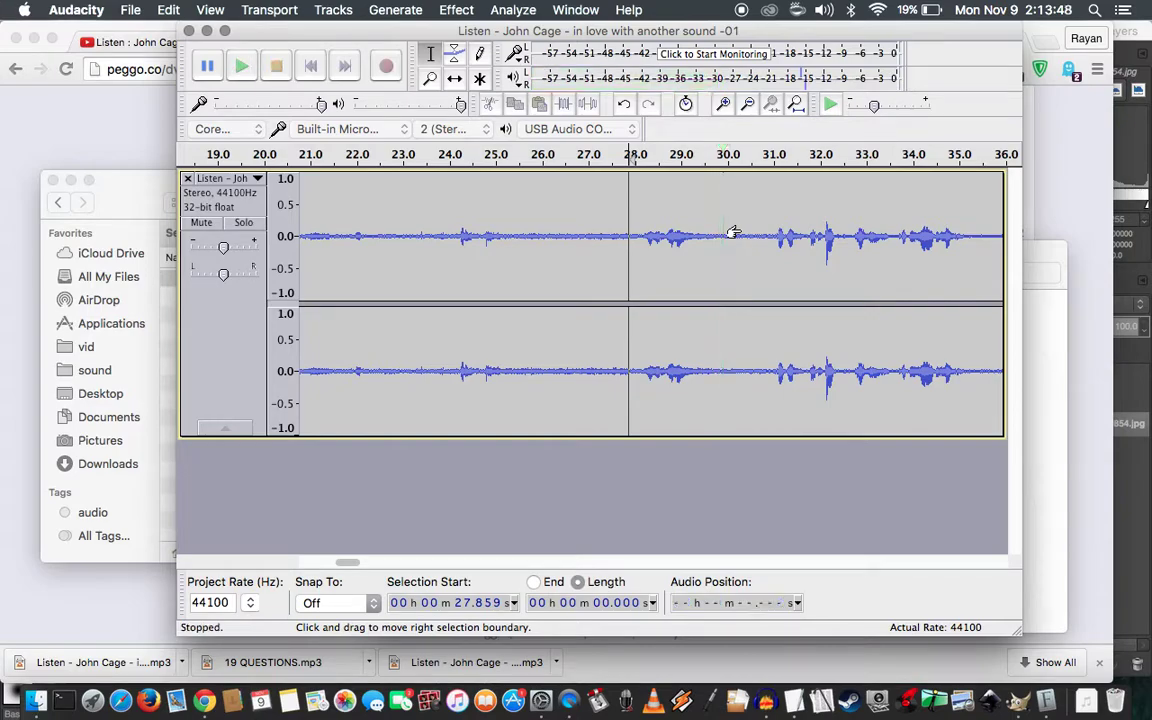
Undo the last deletion, extend the restored selection to about 4.34 s, and audition it in a loop
click(726, 238)
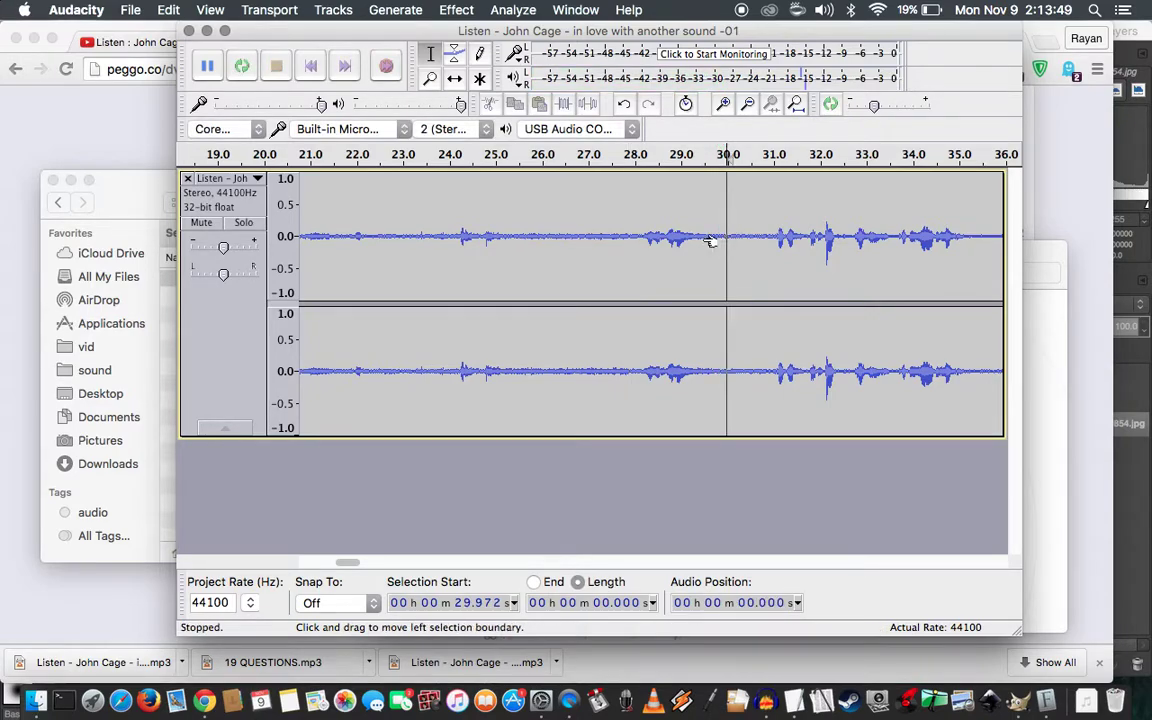
shift+click(648, 236)
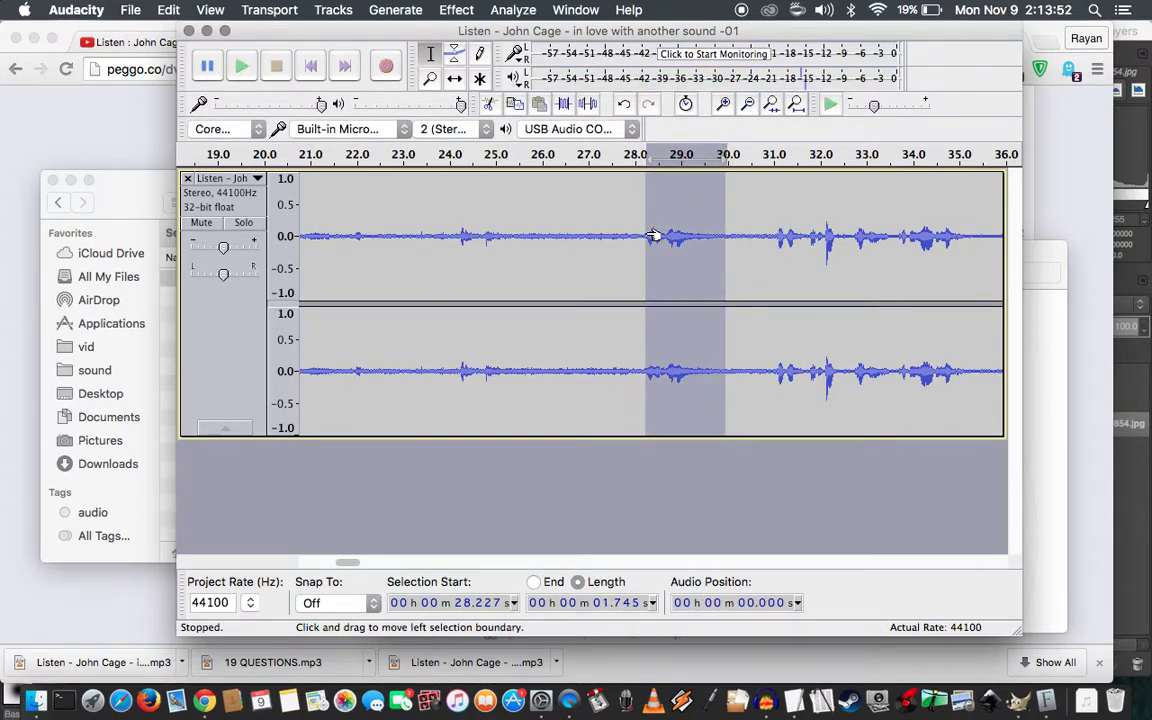
key(super+z)
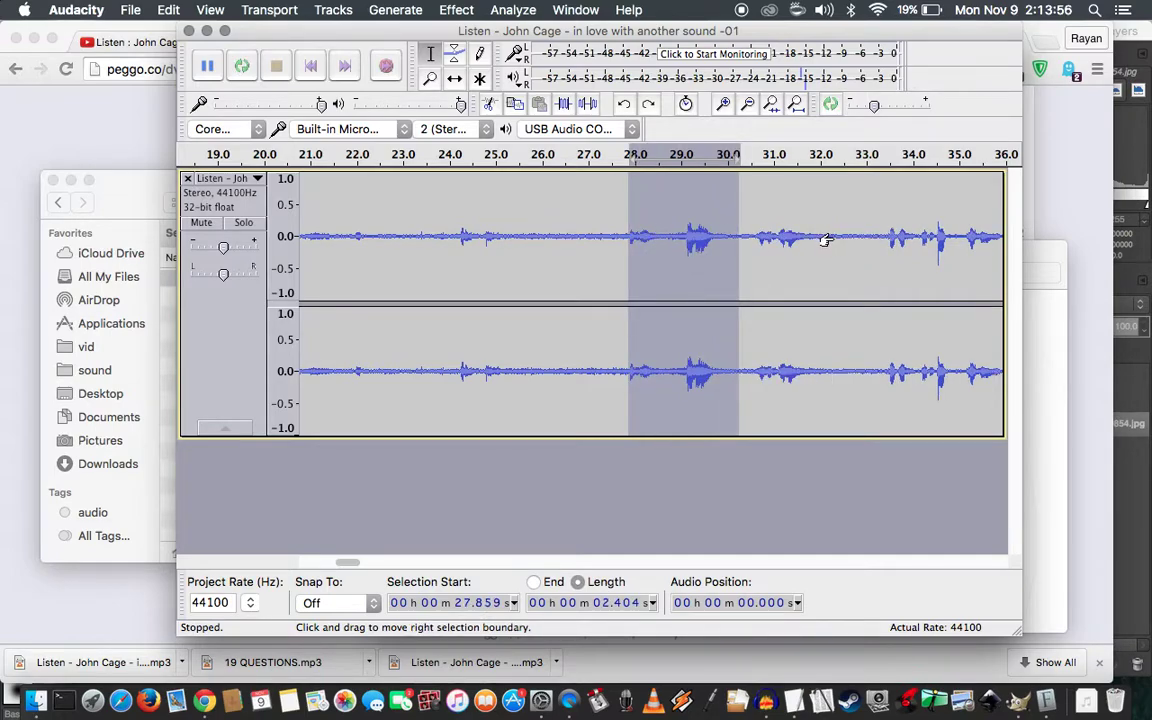
shift+click(826, 240)
key(space)
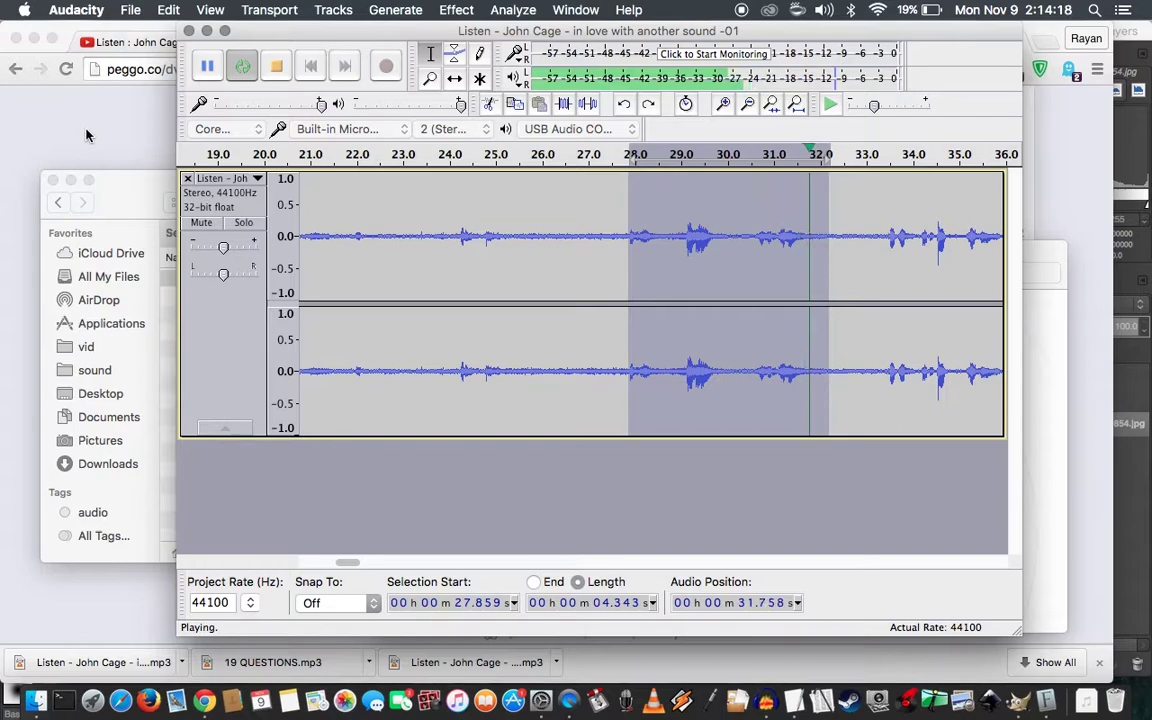
key(space)
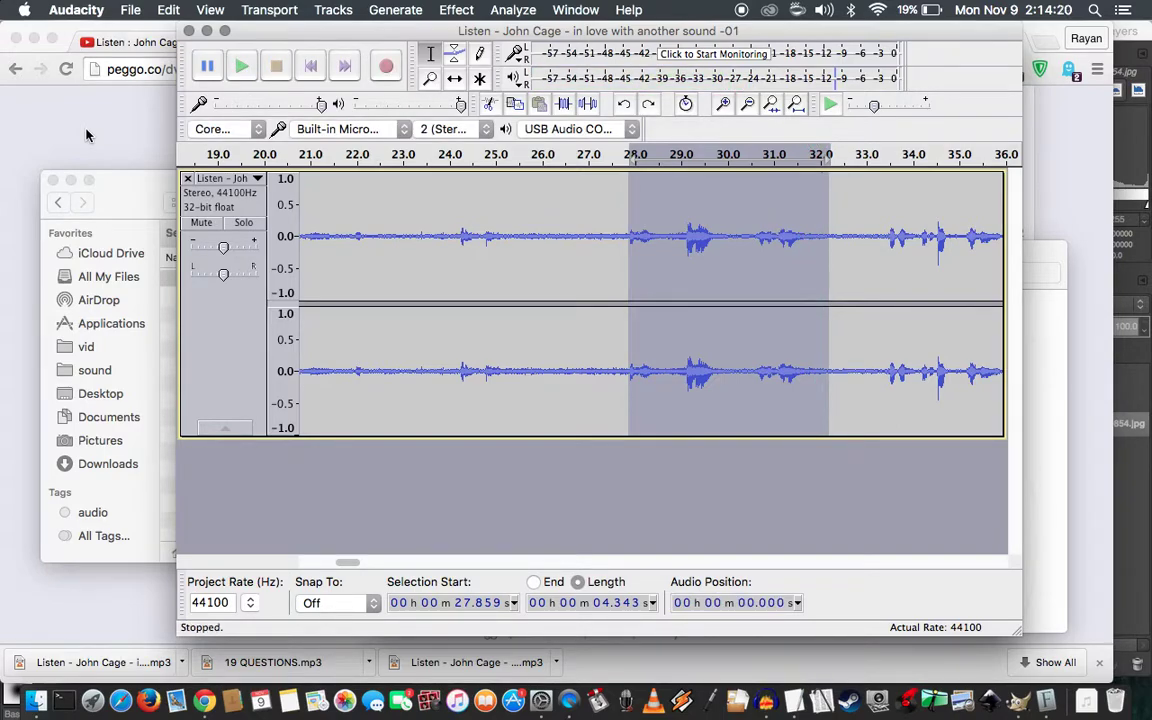
Play from about 27.86 s, select about 2.40 s of speech from there, and delete it
click(633, 236)
key(space)
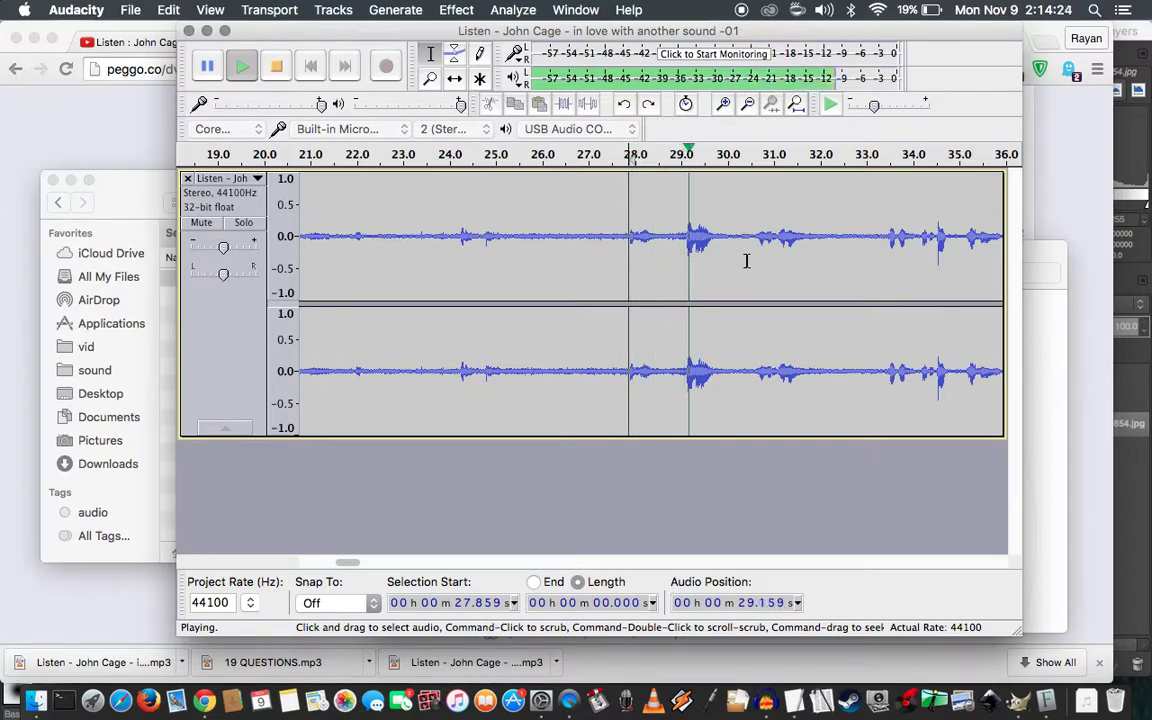
key(space)
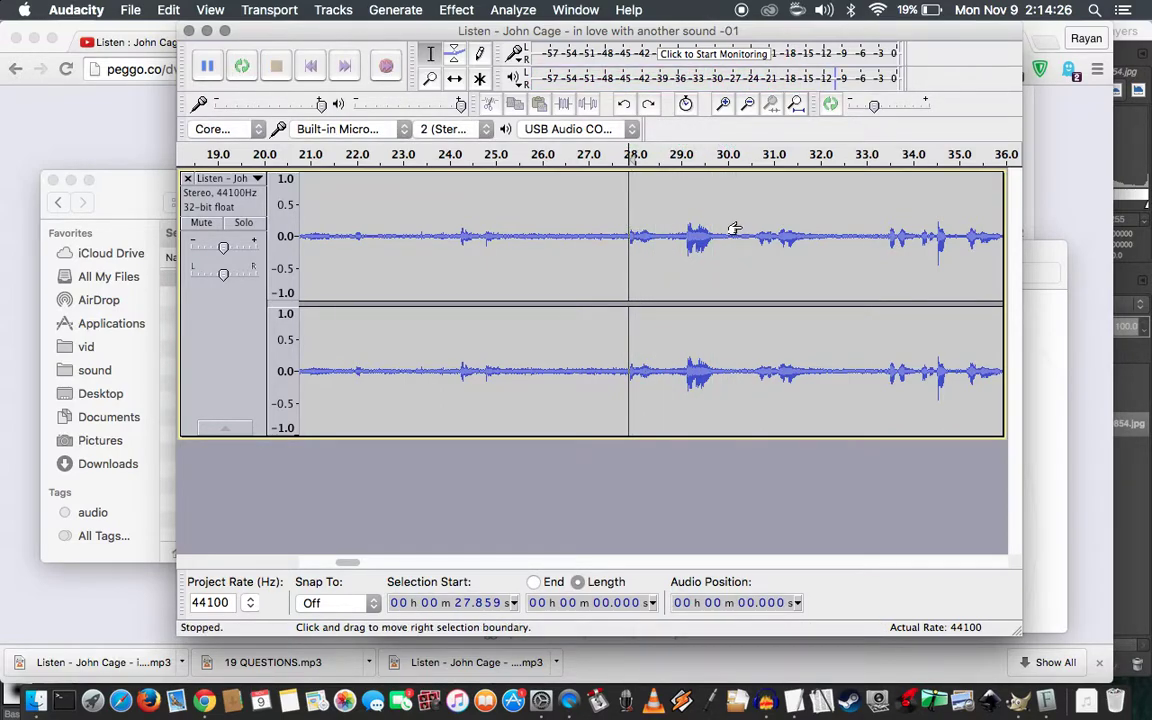
shift+click(736, 232)
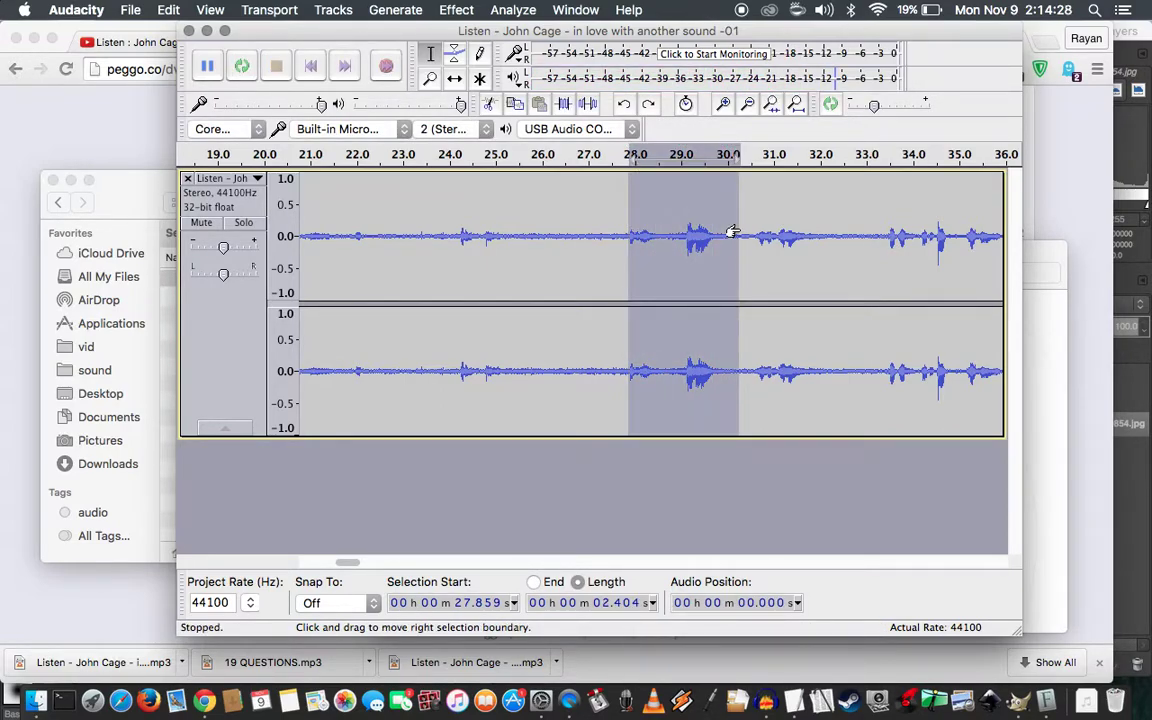
key(Delete)
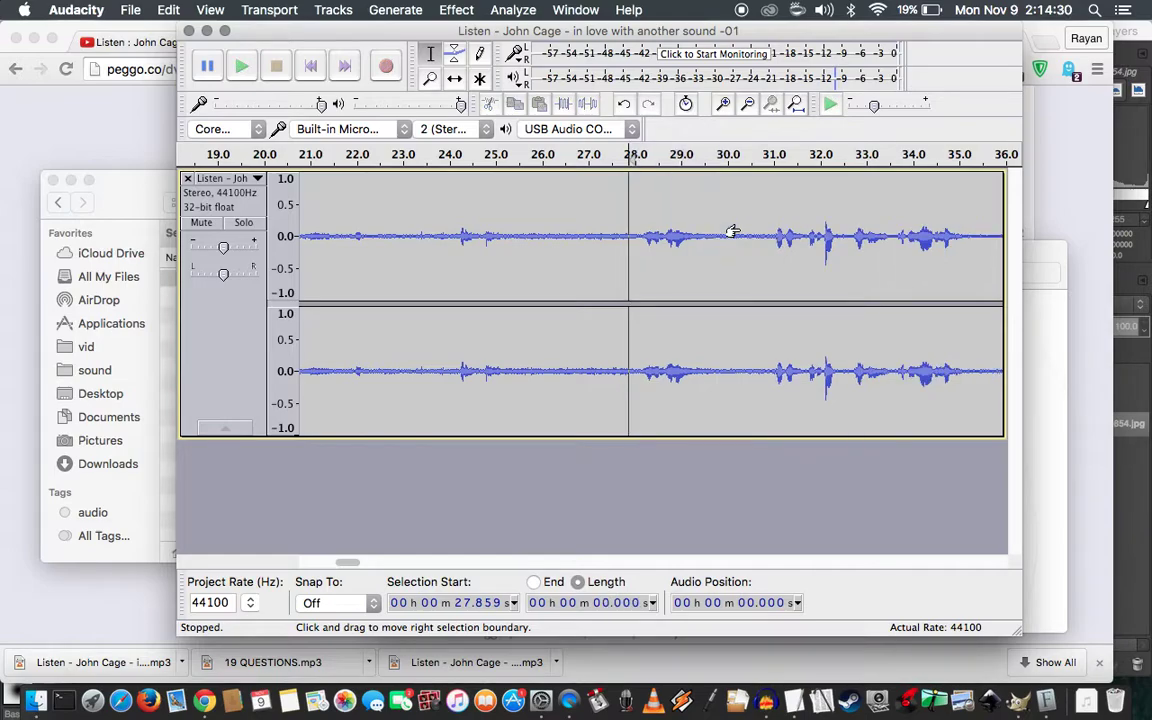
Nudge the cursor forward to about 28.15 s, just before the next phrase, and play from there
key(Right)
key(Right)
key(Right)
key(Right)
key(Right)
key(Right)
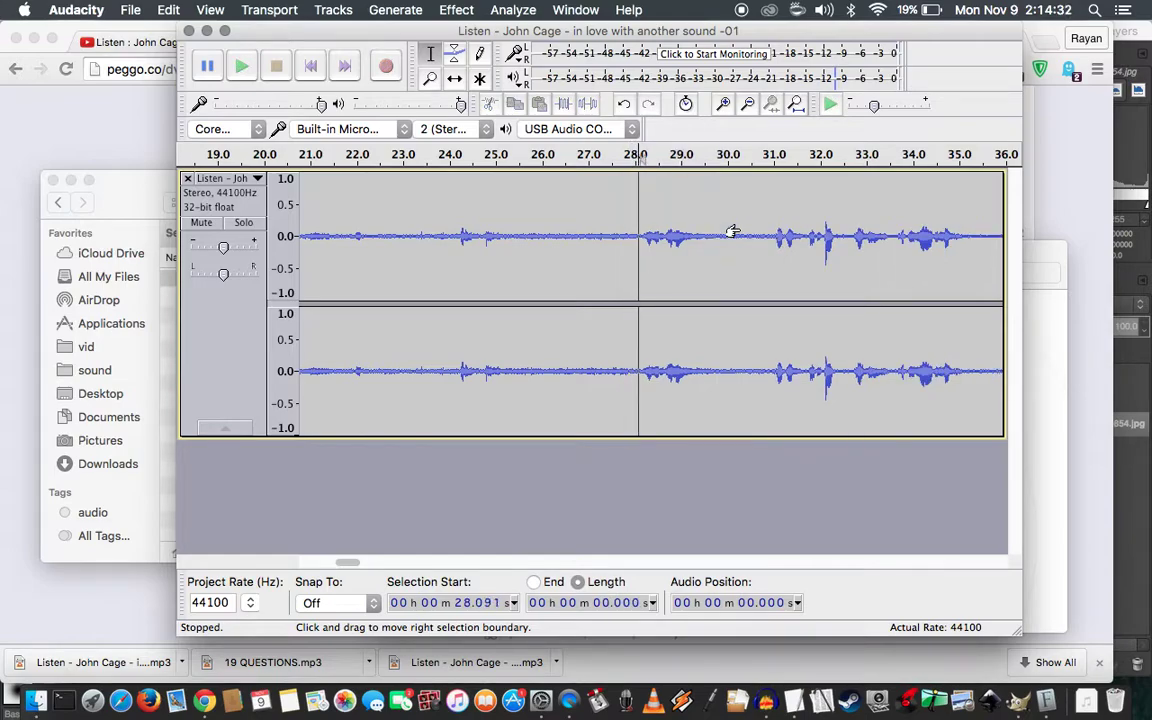
key(space)
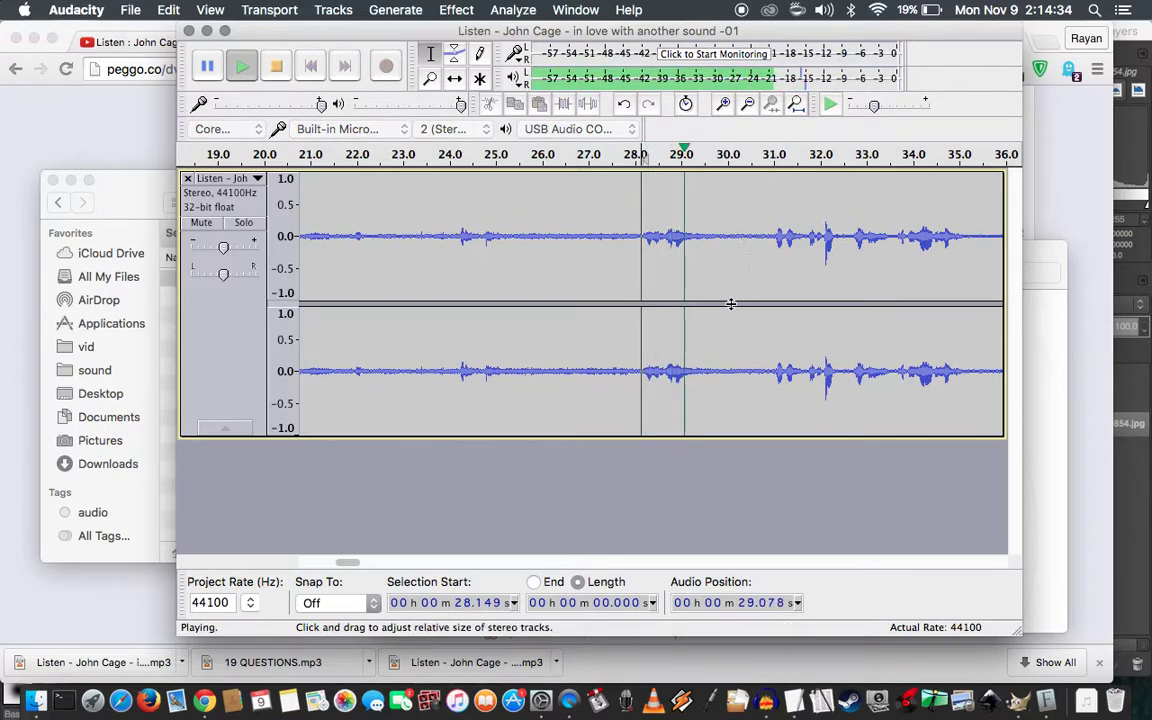
key(space)
Select about 1.80 s of speech from 28.15 s, audition it in a loop, delete it, and listen across the cut
key(shift)
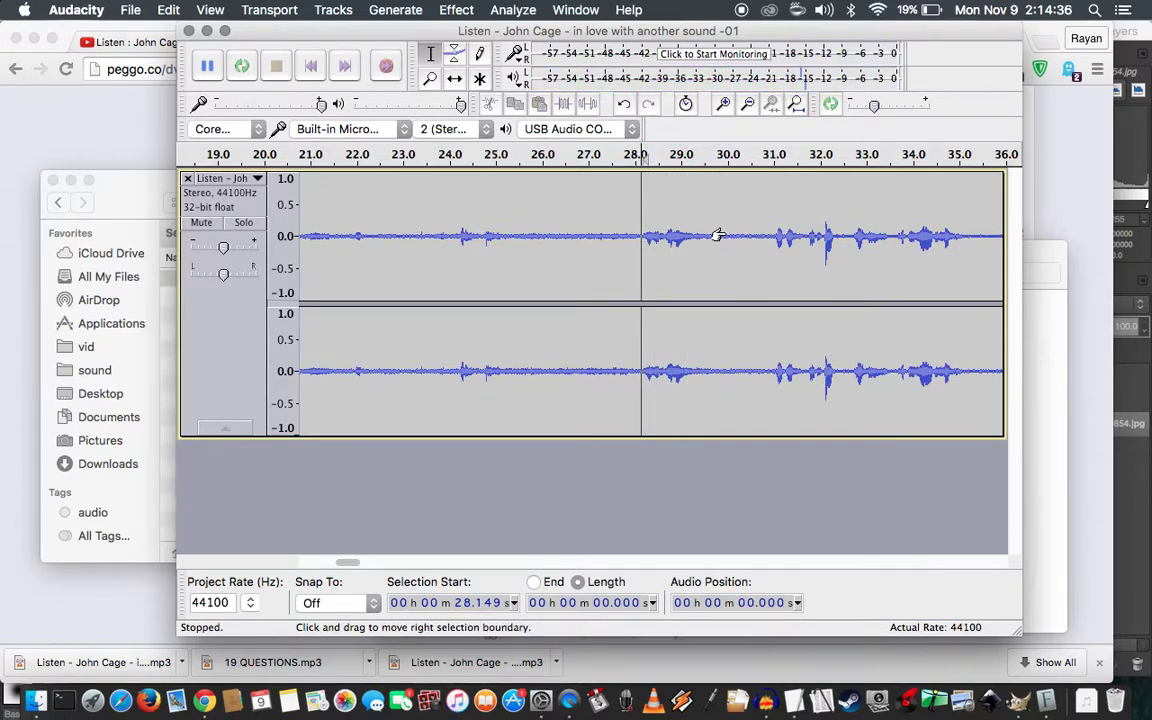
shift+click(718, 235)
key(shift+space)
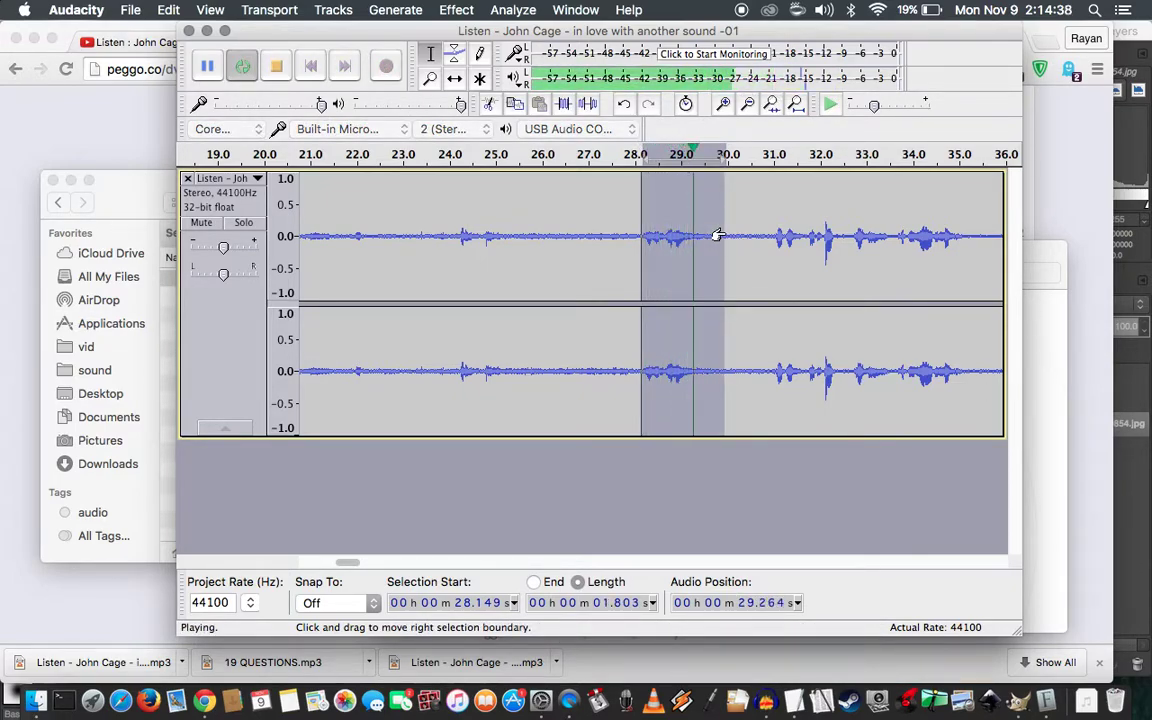
key(space)
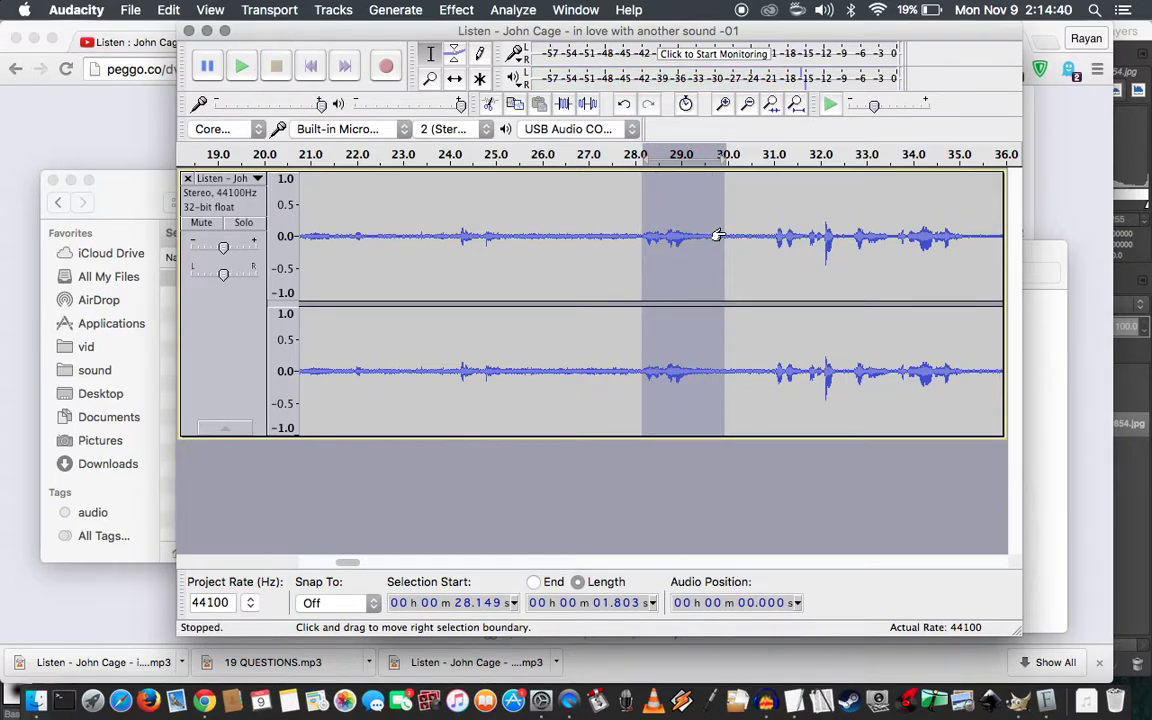
key(Delete)
key(space)
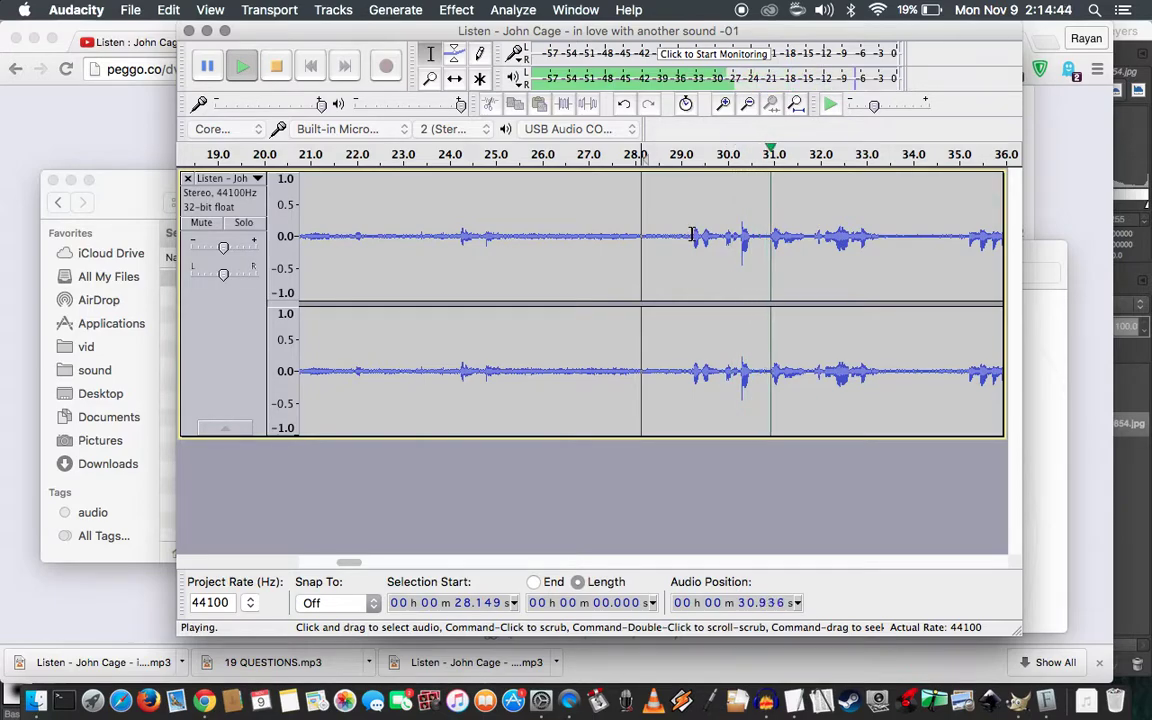
Select the phrase from 29.26 s, lengthen the selection to about 4.21 s while auditioning it in a loop, and move the cursor to 32.69 s
click(693, 236)
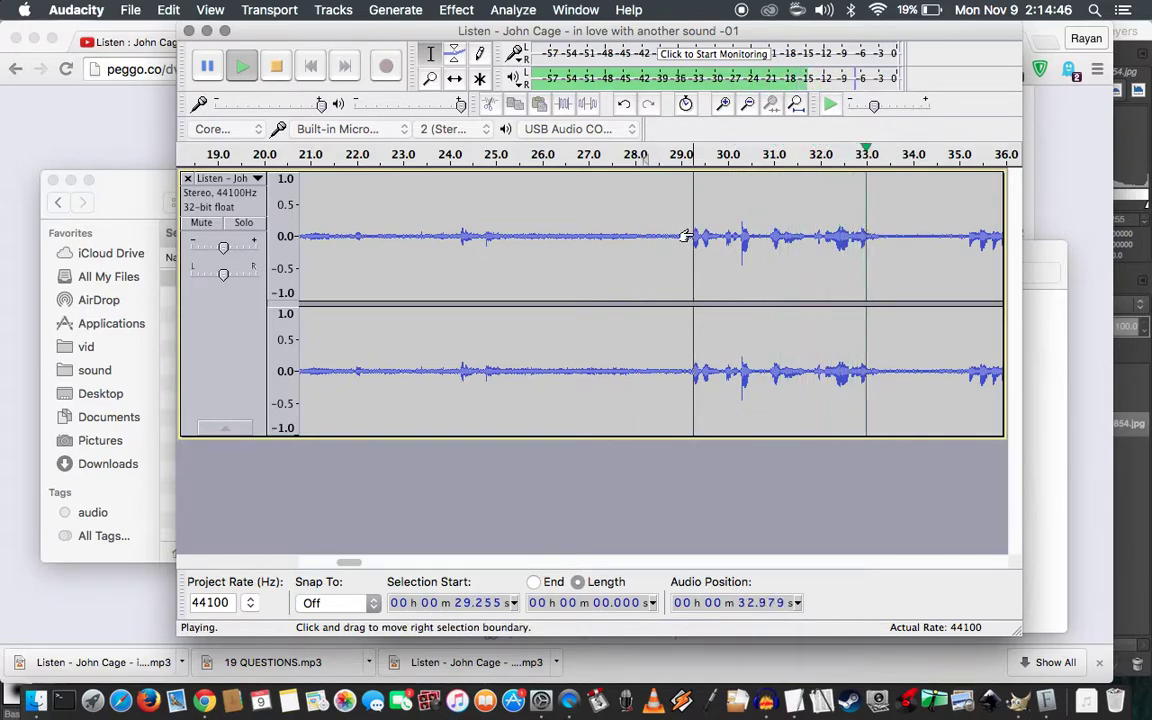
click(897, 234)
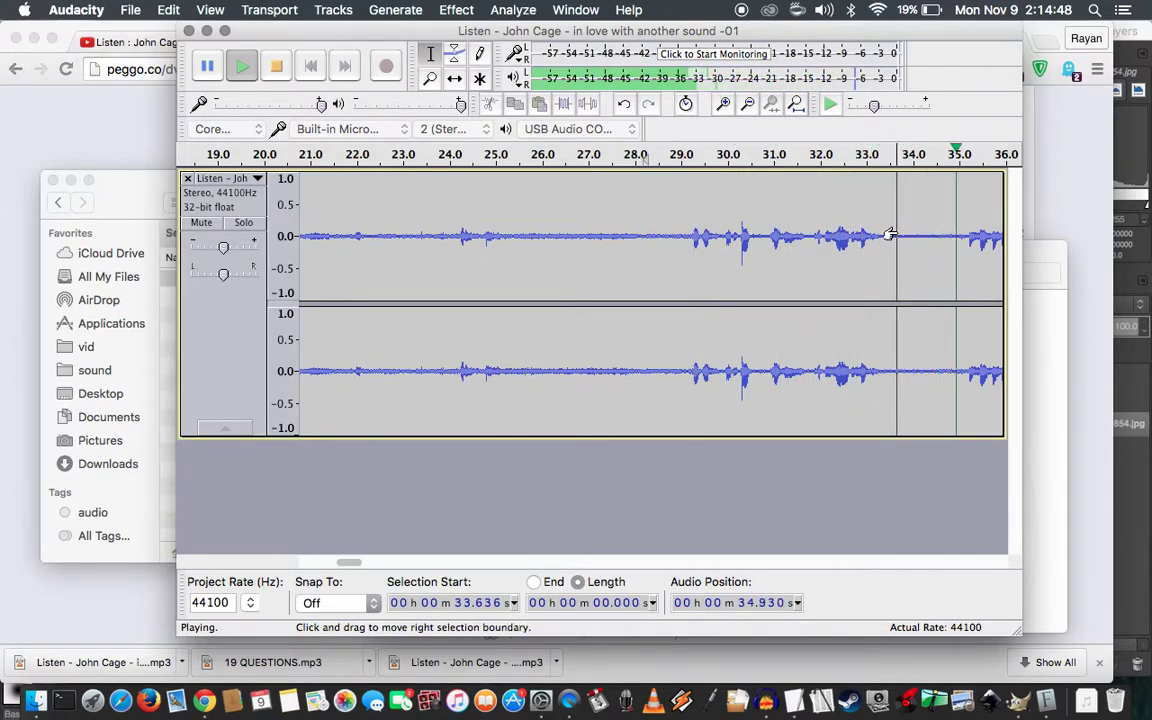
key(space)
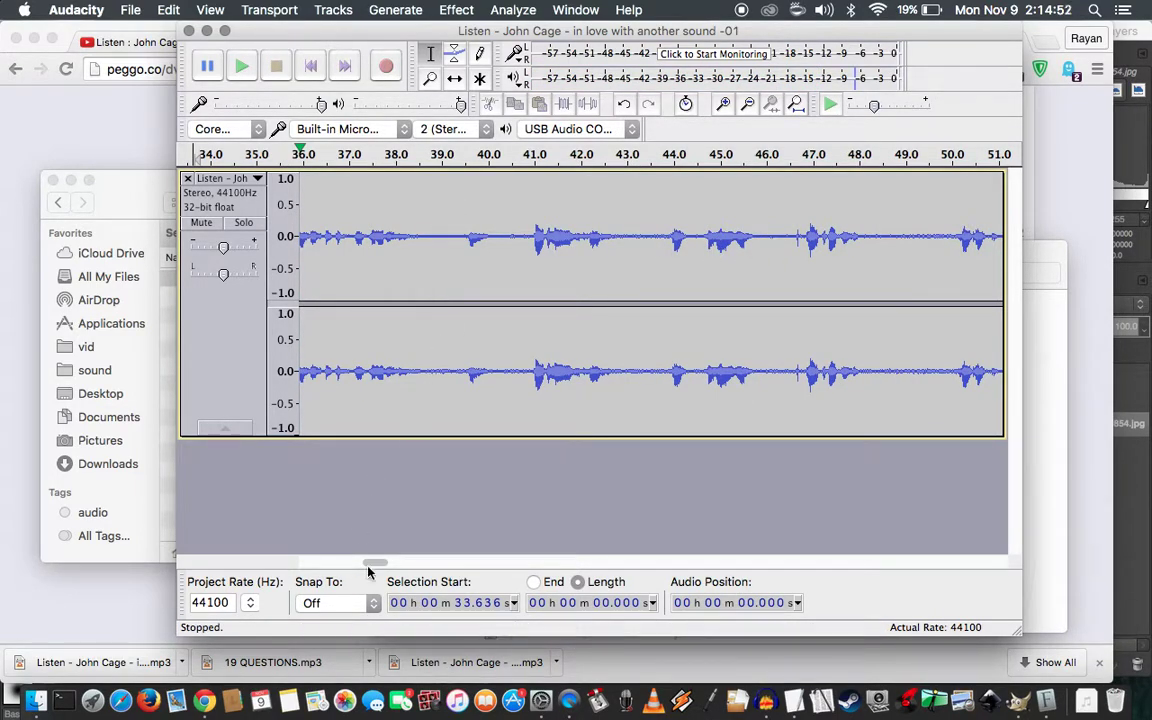
drag(376, 563, 361, 569)
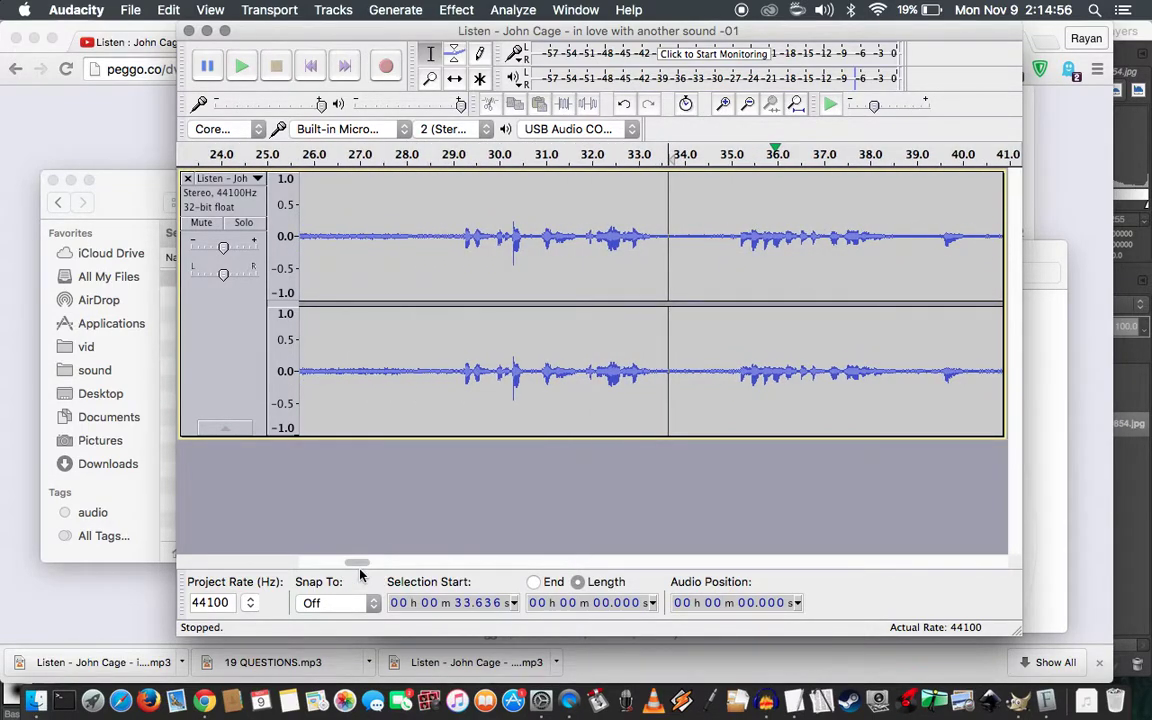
click(464, 234)
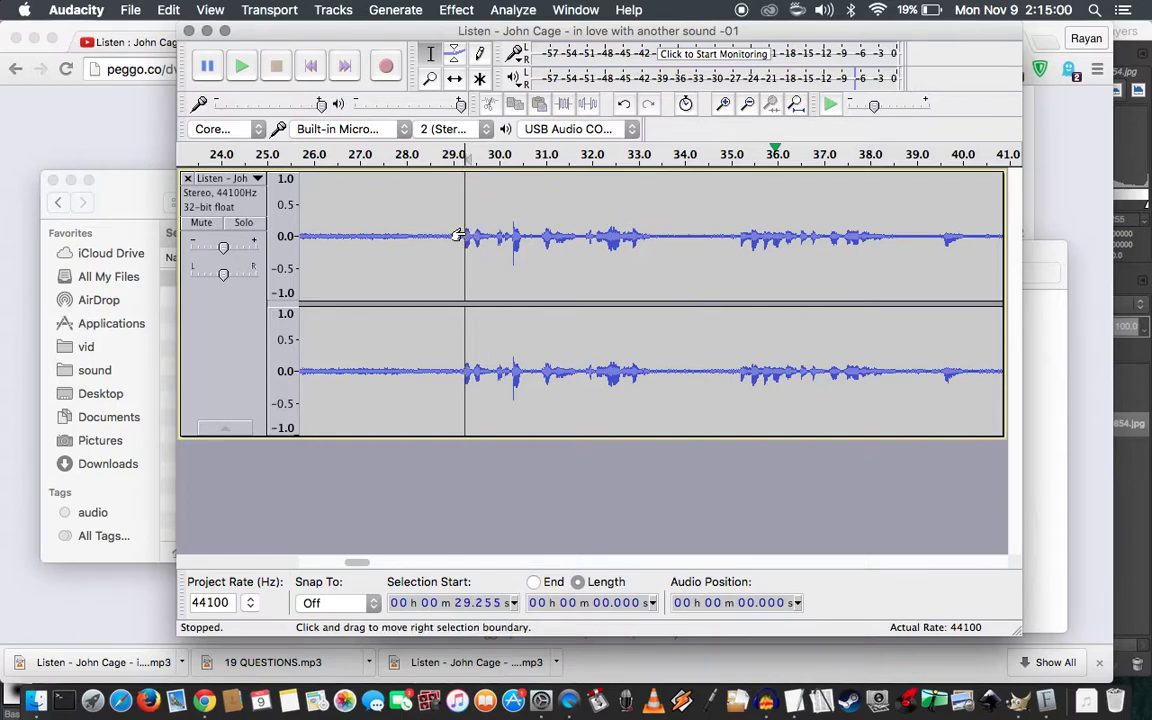
shift+click(652, 238)
key(space)
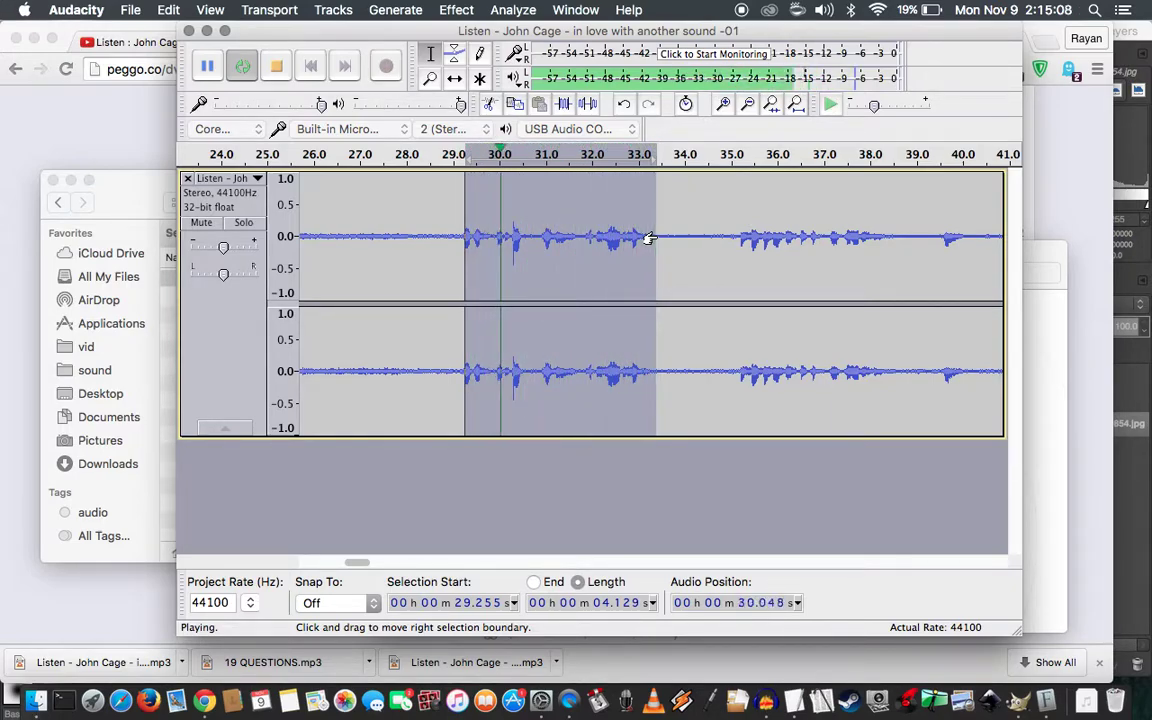
key(space)
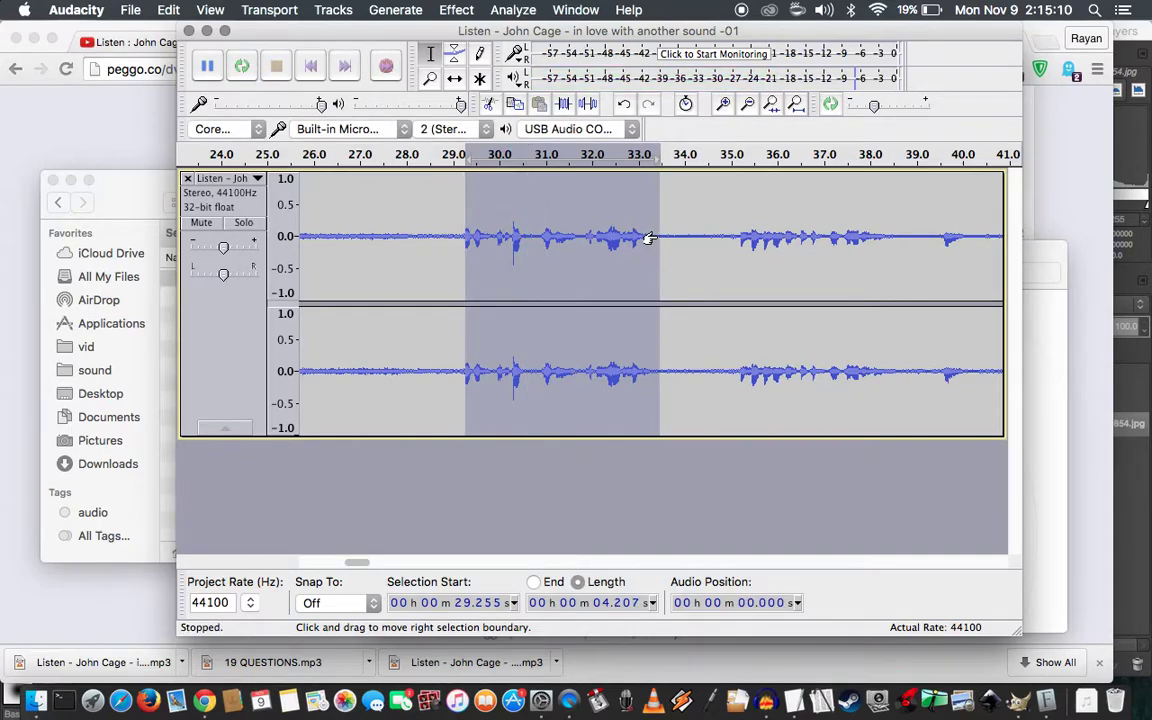
key(shift+space)
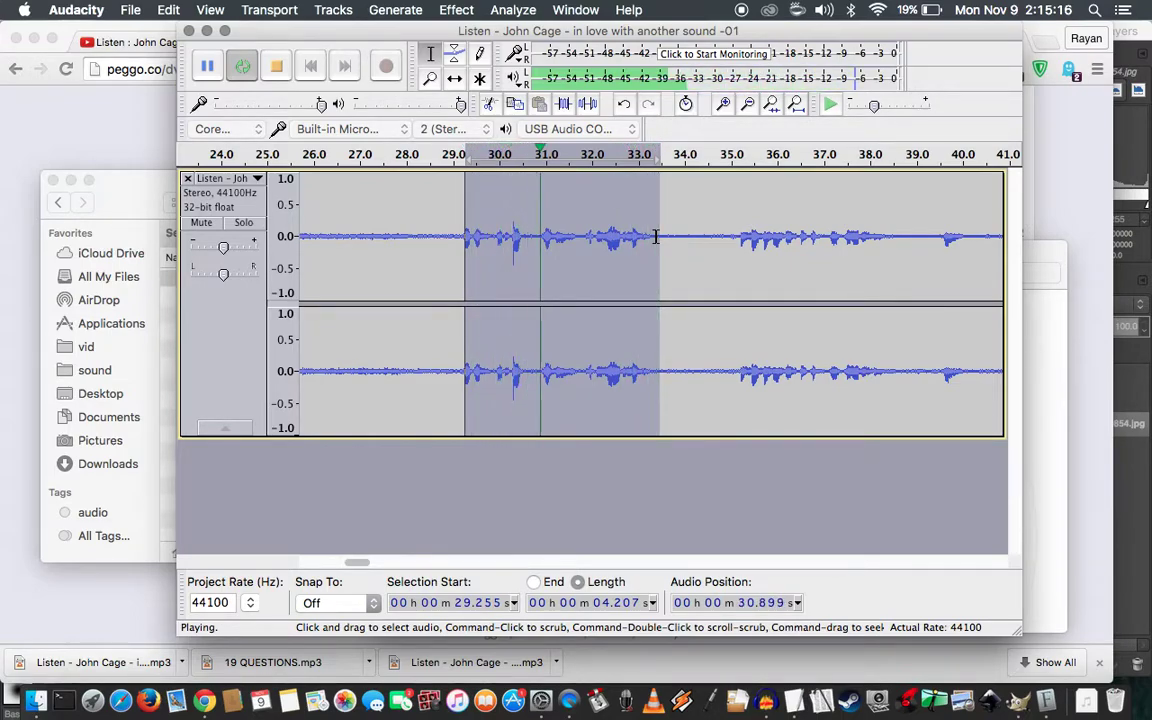
key(space)
click(623, 238)
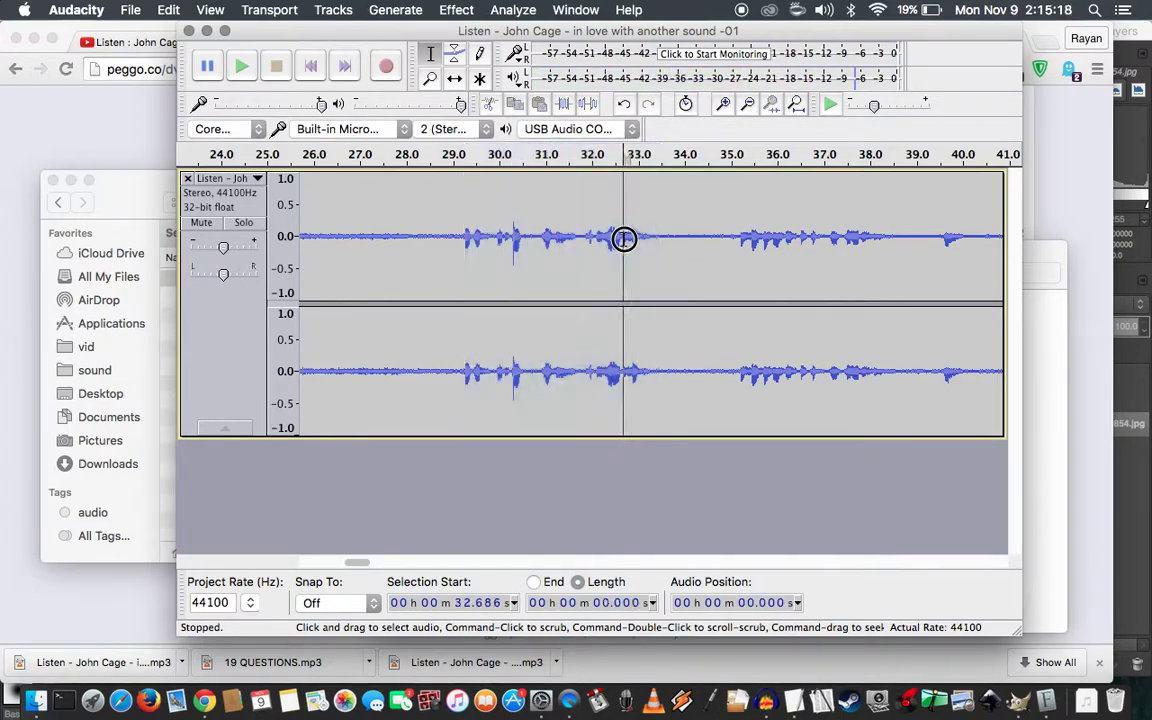
Audition short selections starting at about 32.7 s and 32.9 s to locate the end of the spoken phrase
drag(623, 238, 674, 247)
key(space)
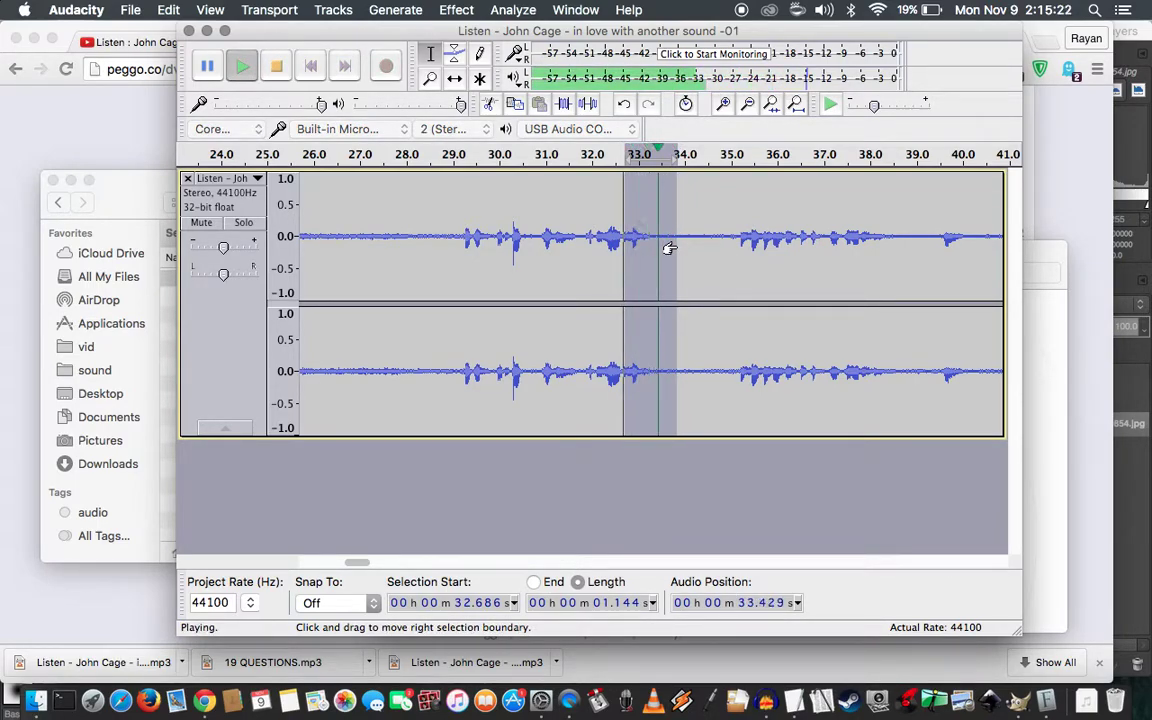
key(space)
click(633, 237)
drag(633, 237, 715, 247)
key(space)
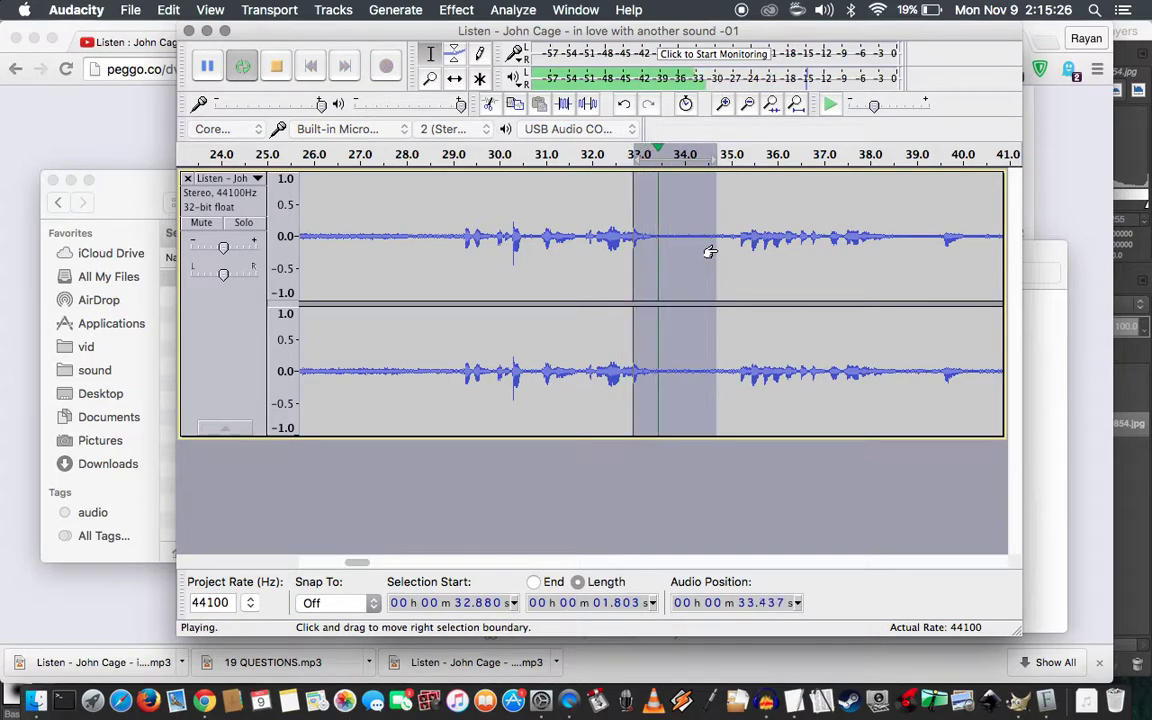
key(space)
key(space)
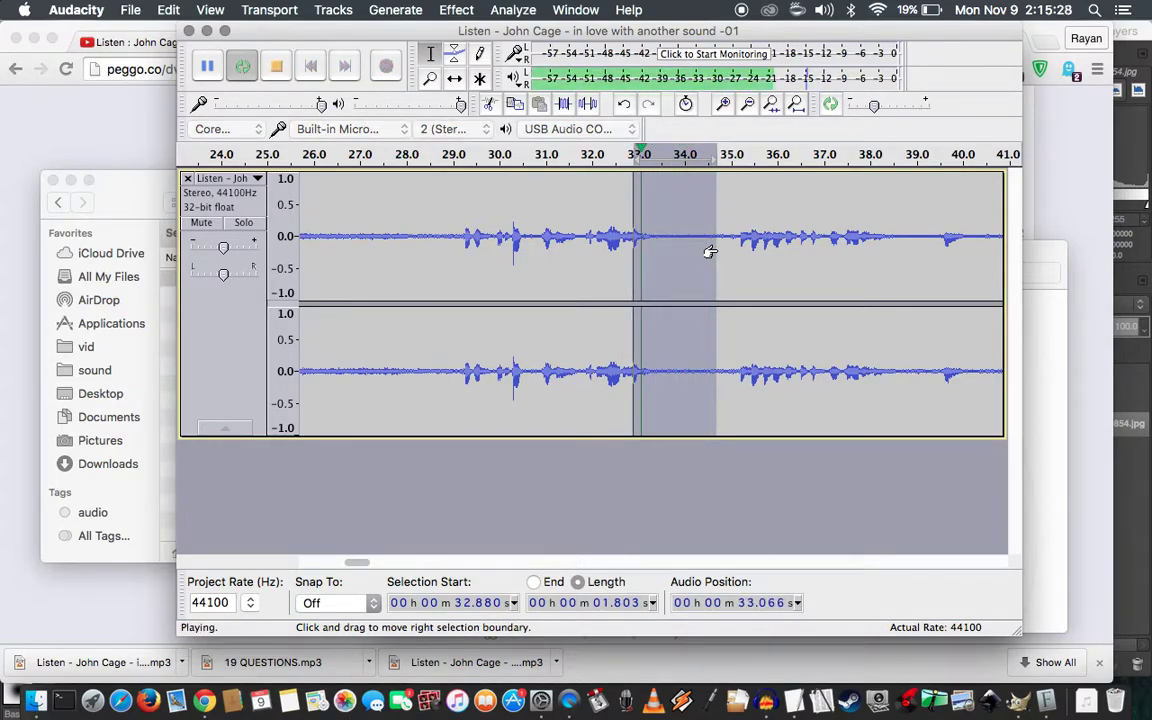
key(space)
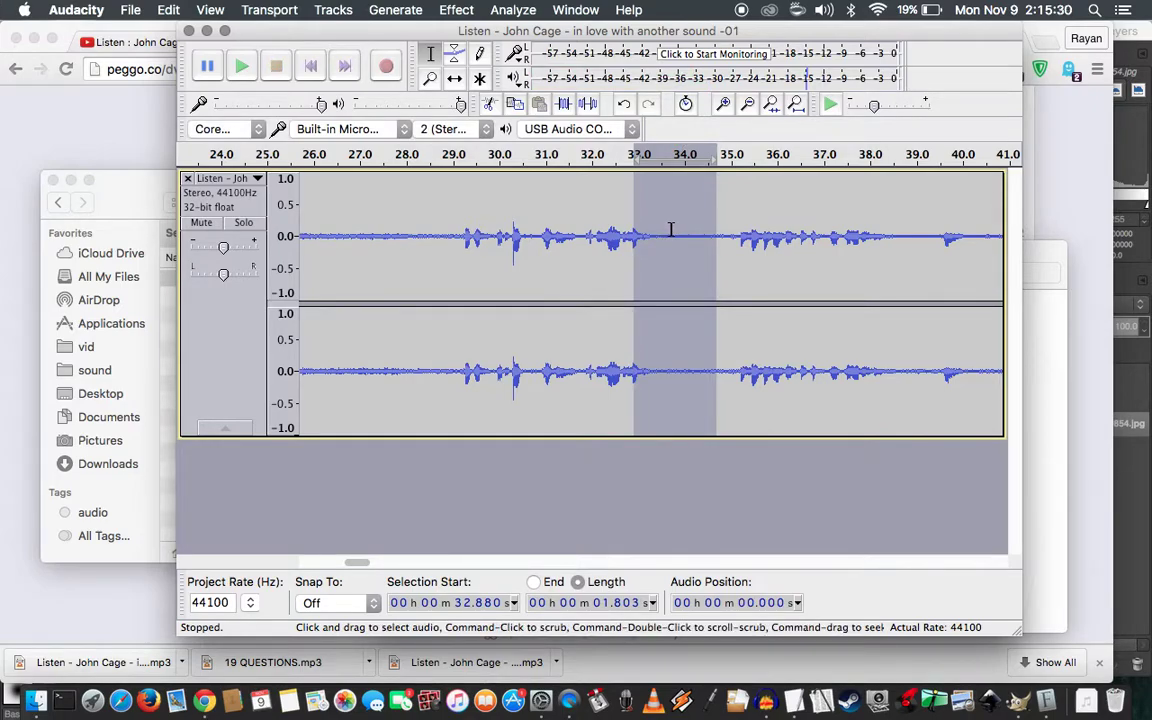
Select the quiet gap ending at about 34.5 s and loop it while extending its start back to 33.5 s
click(671, 230)
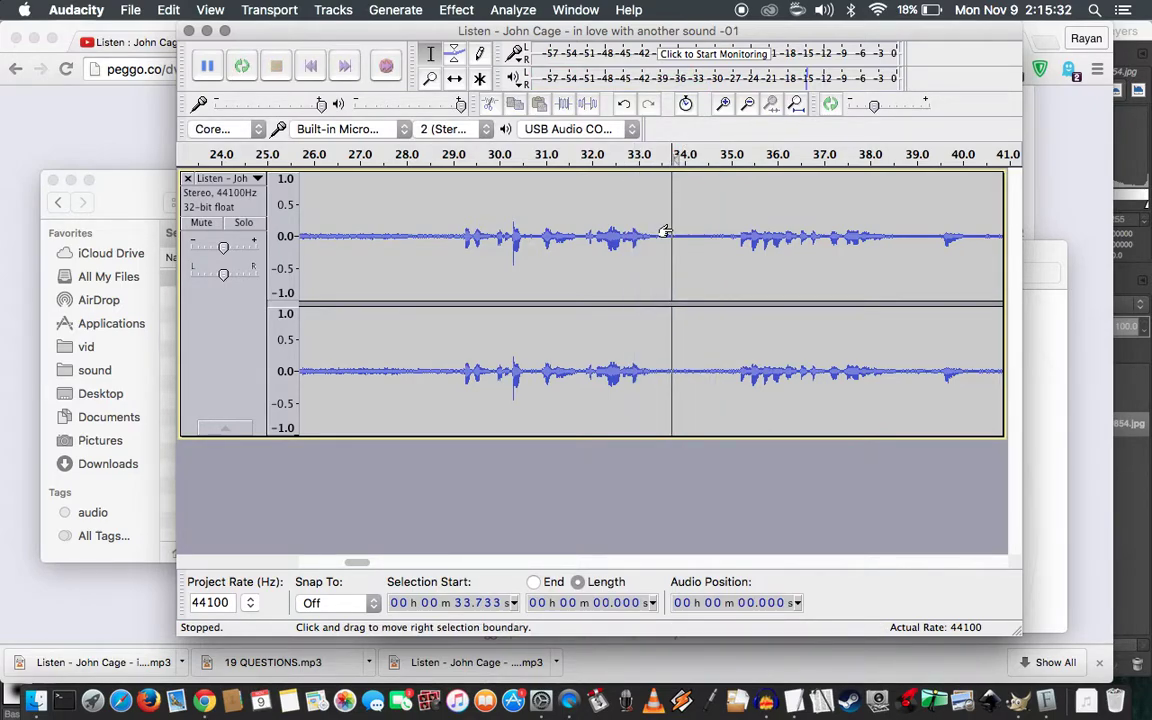
shift+click(707, 242)
key(space)
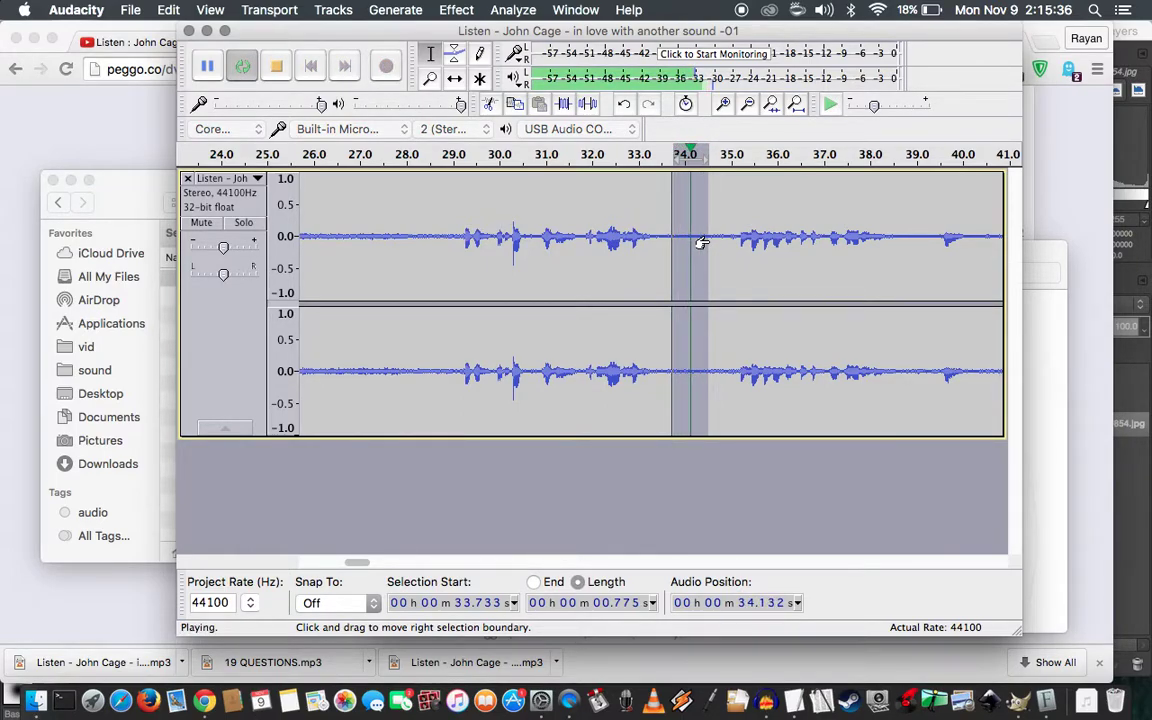
key(space)
drag(675, 235, 668, 235)
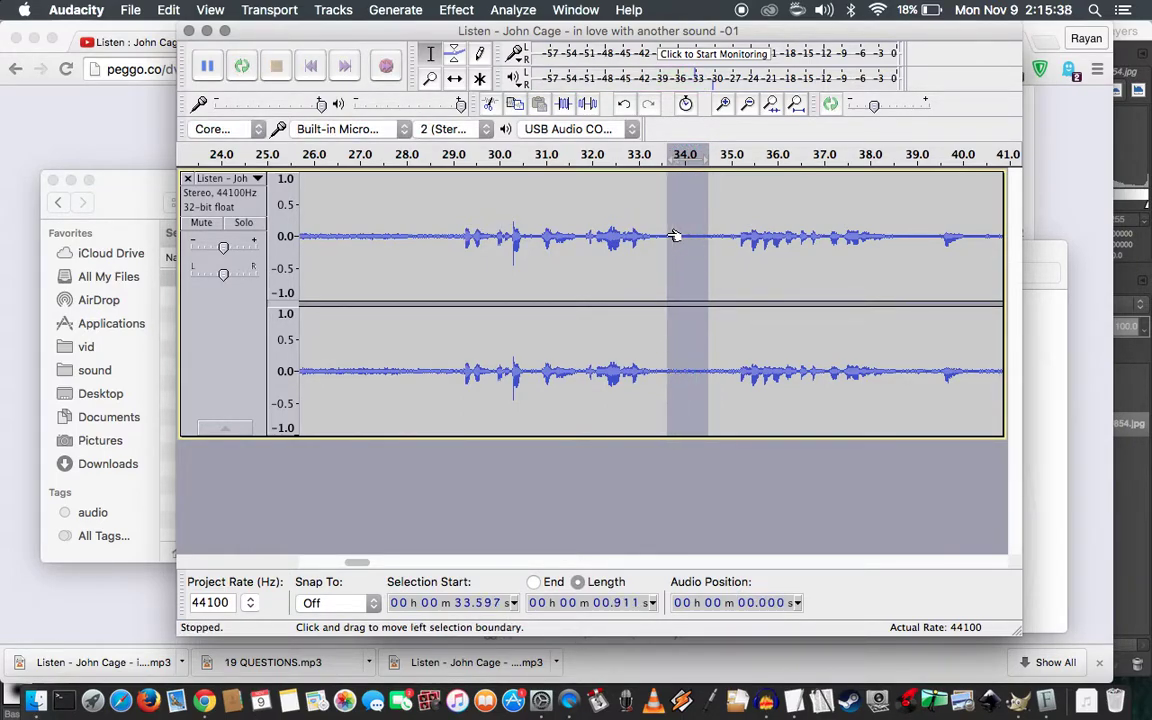
key(shift+space)
key(space)
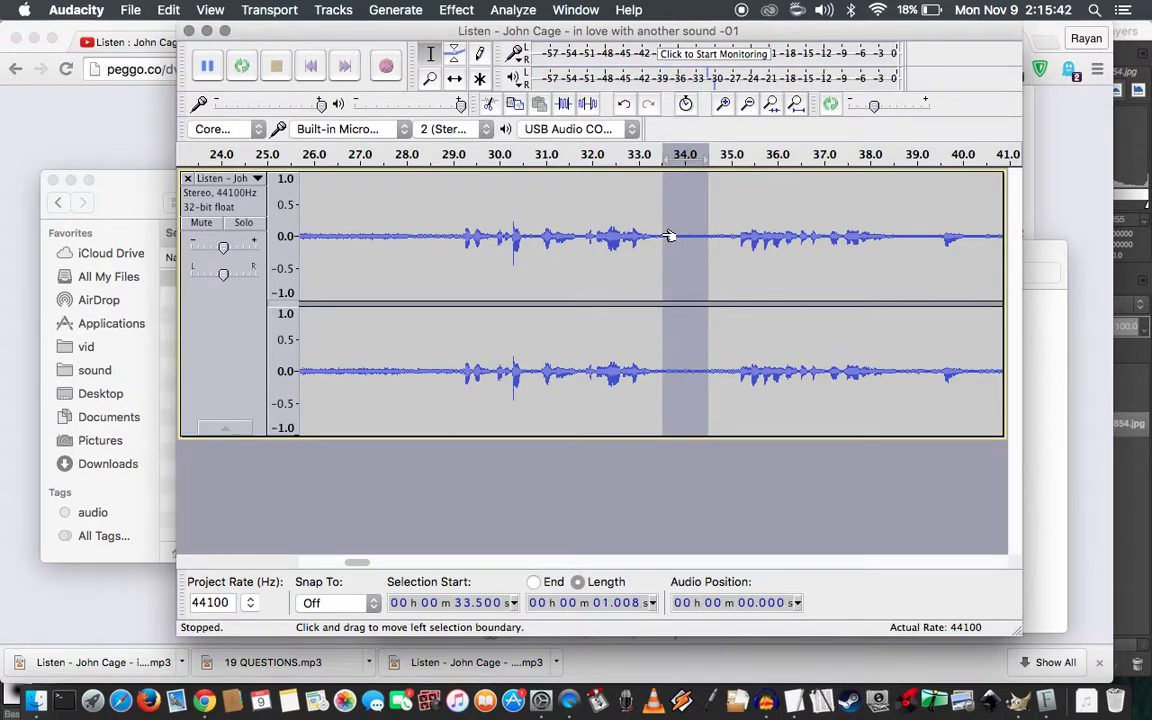
key(shift+space)
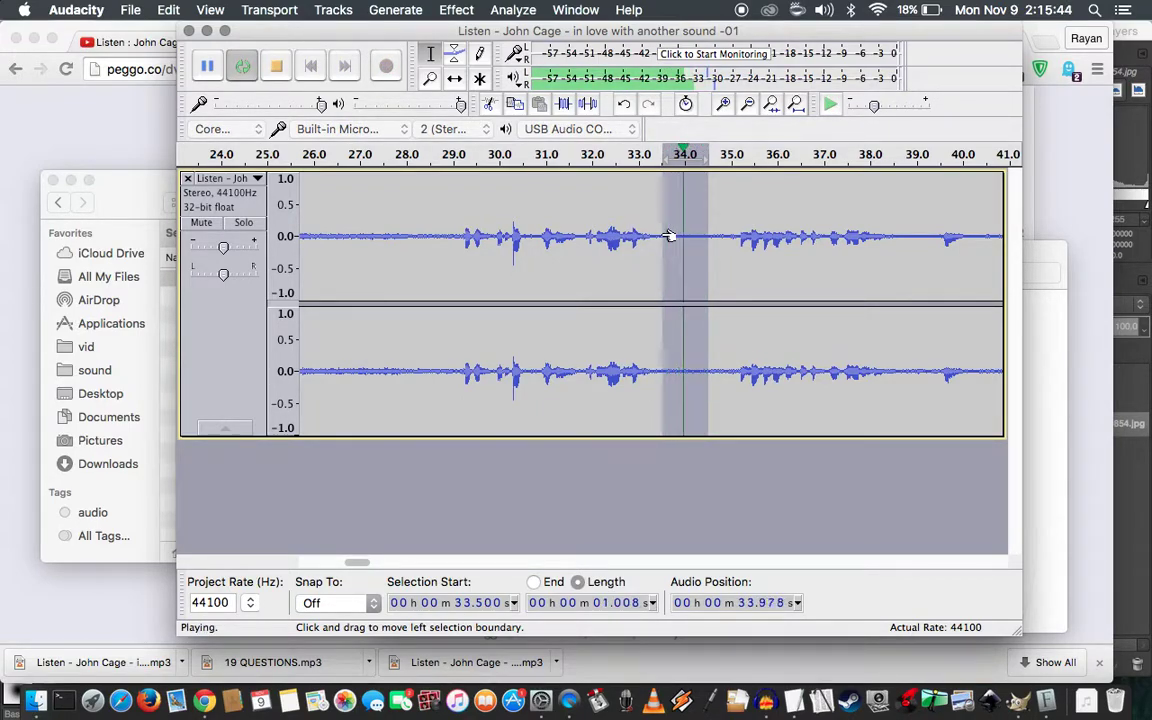
key(space)
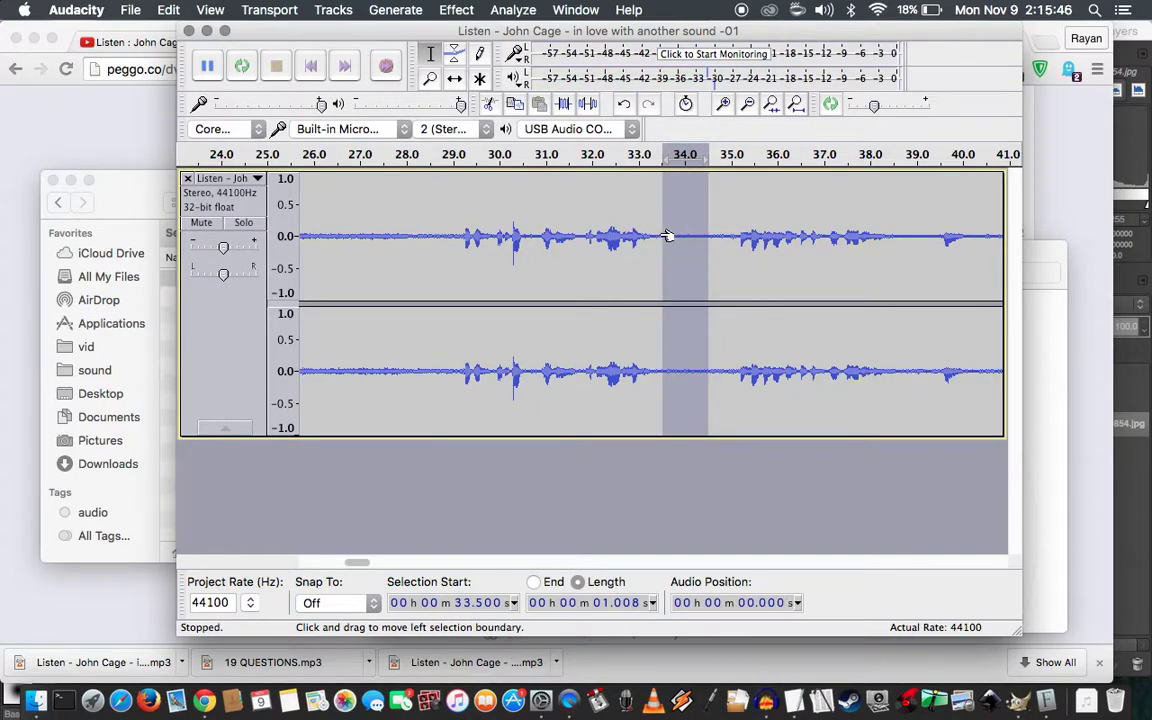
Extend the start of the gap selection in small increments back to about 33.19 s, auditioning it after each change
key(shift+space)
key(space)
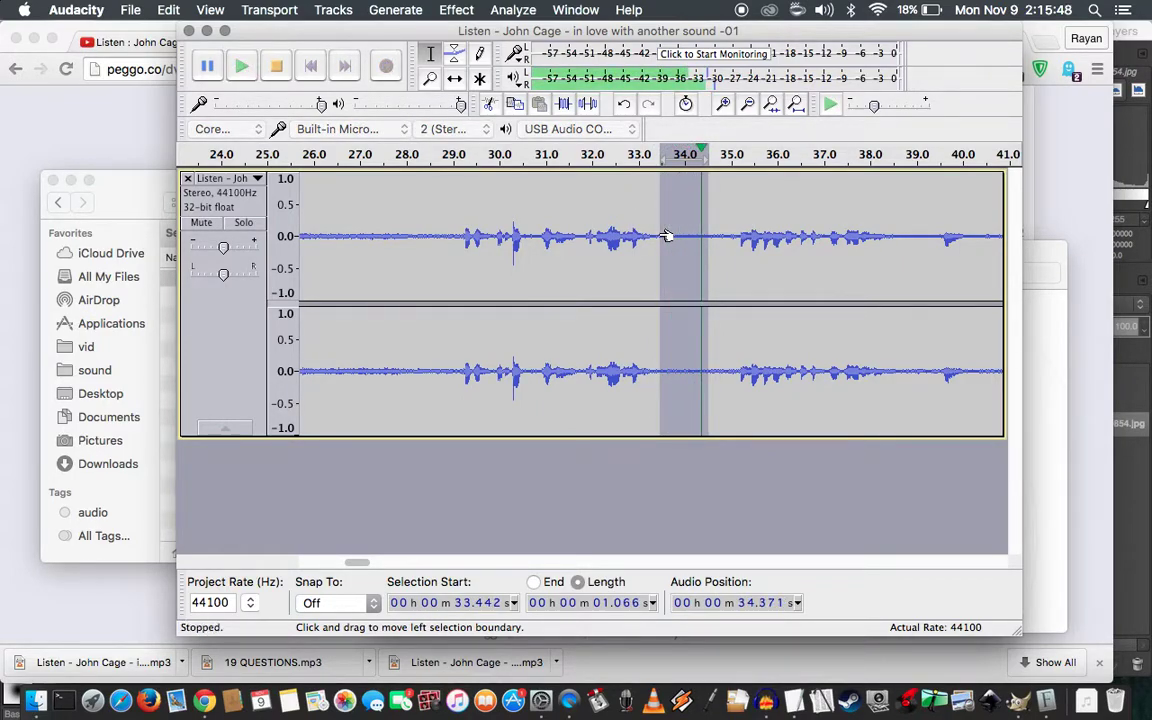
key(shift+space)
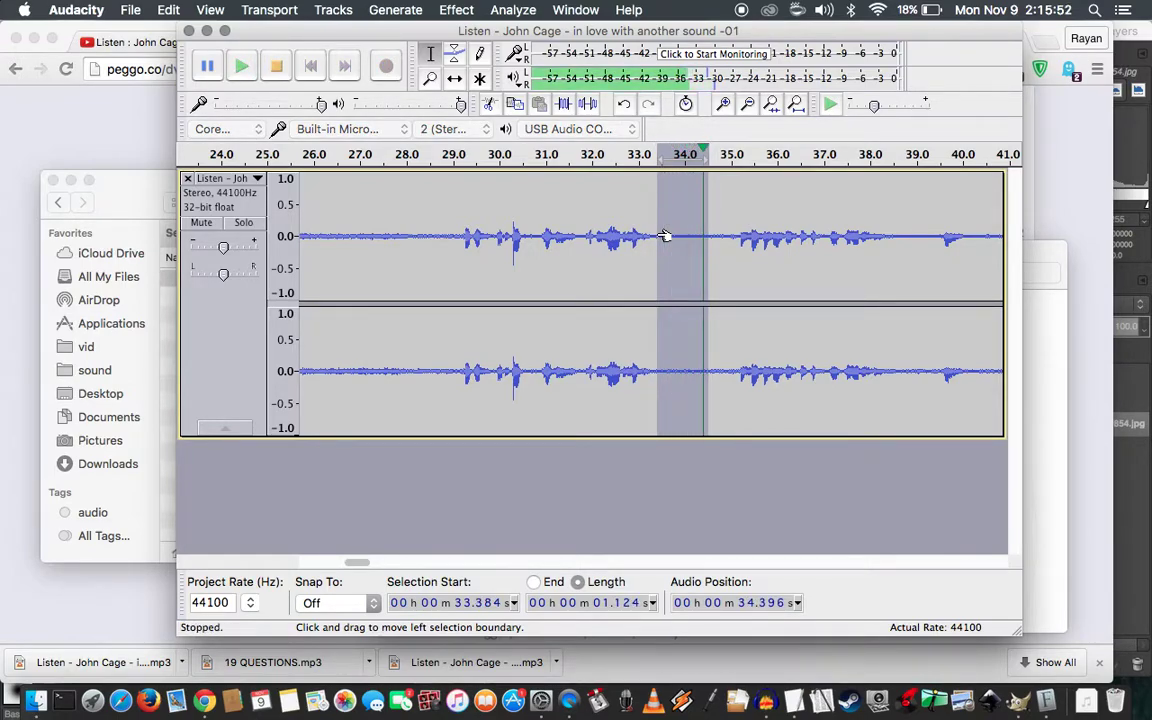
key(space)
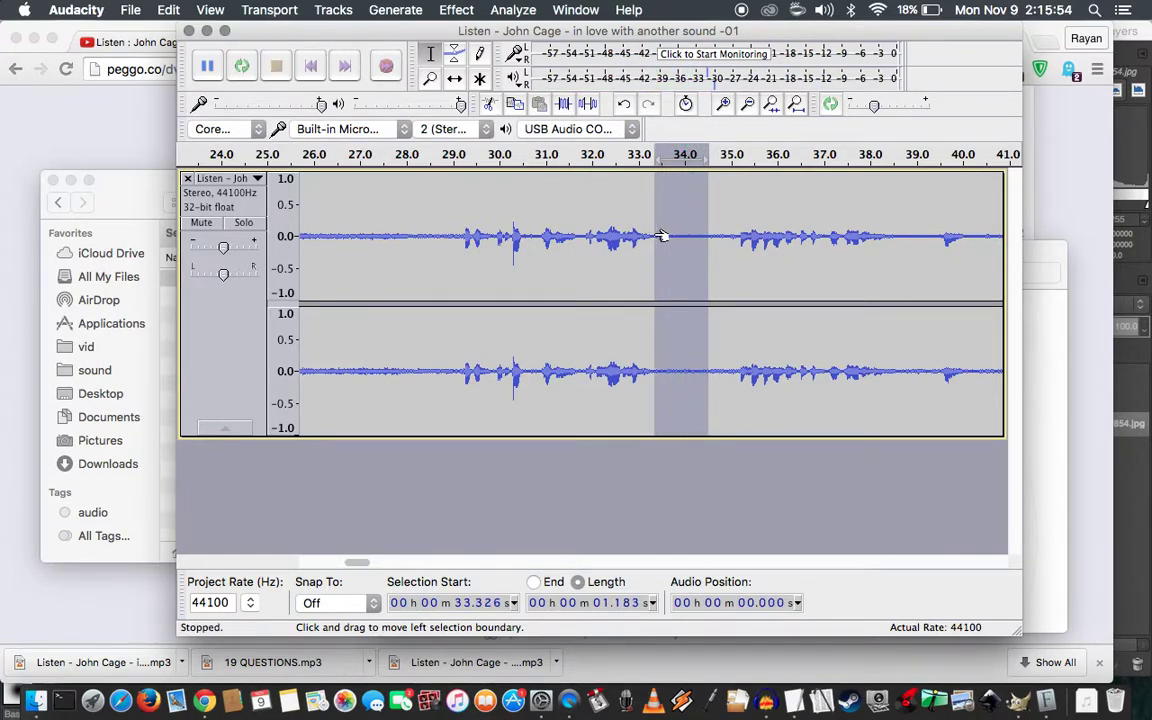
key(space)
drag(655, 236, 648, 236)
key(shift+space)
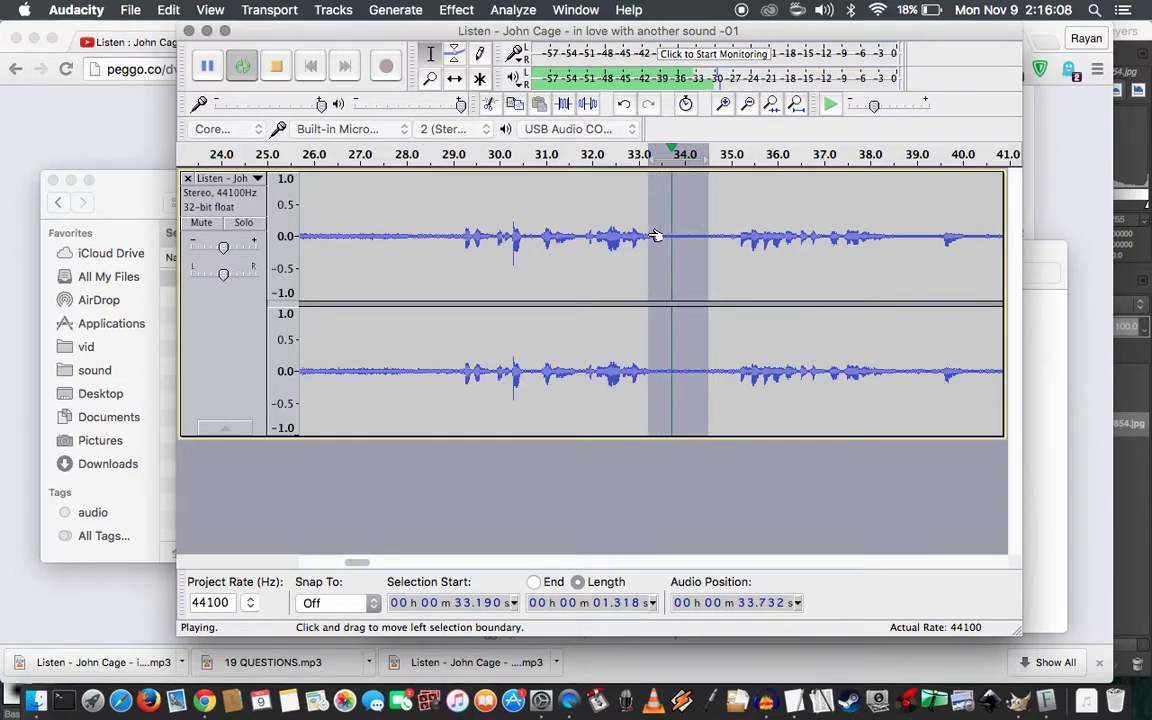
Move the gap selection's start forward to 33.442 s, loop-playing it to find a clean cut point after the phrase
key(space)
drag(657, 237, 659, 237)
key(shift+space)
key(space)
key(shift+space)
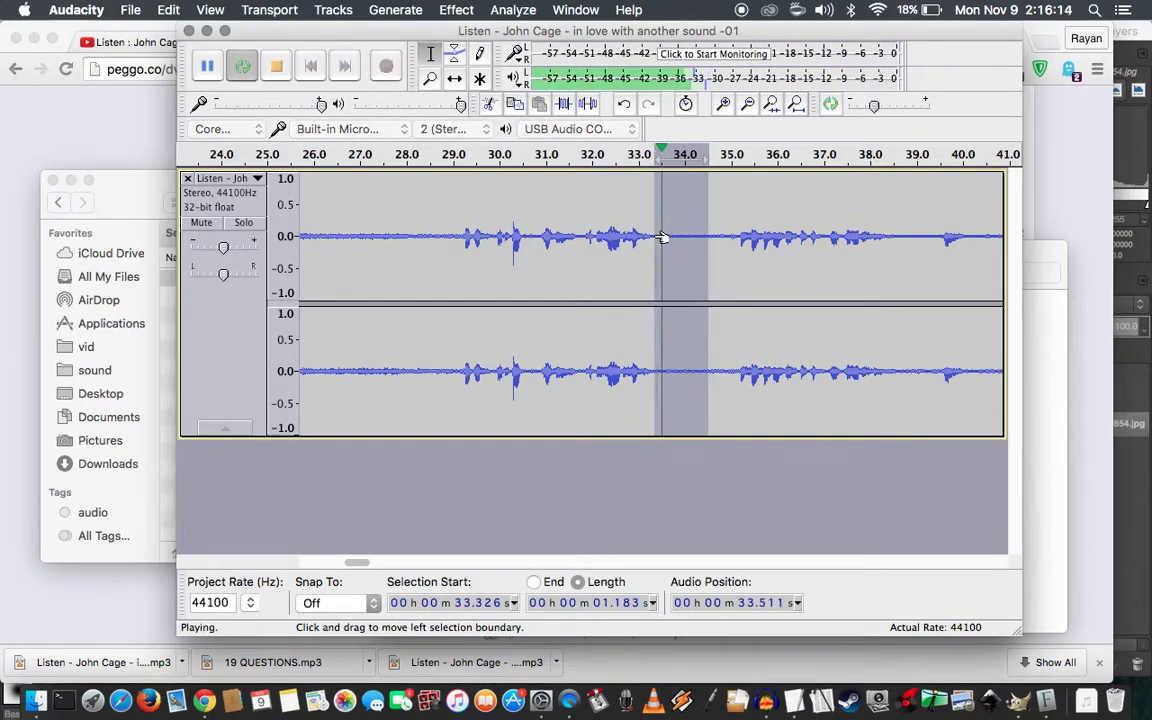
key(space)
key(shift+space)
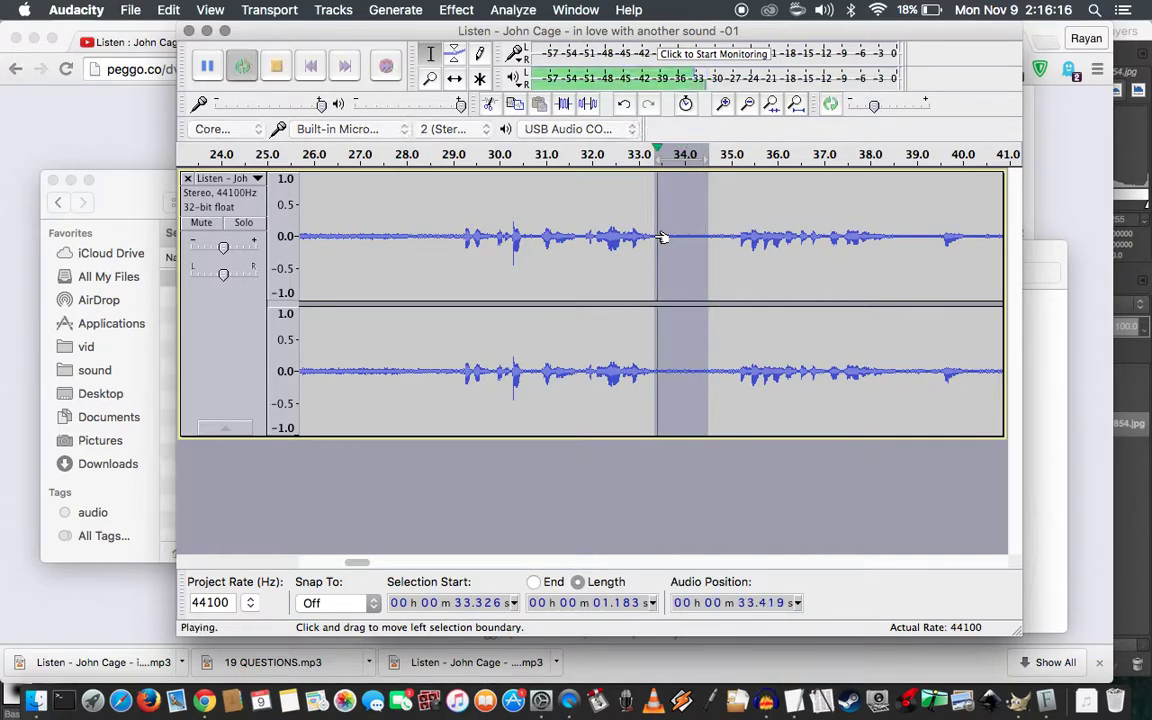
key(space)
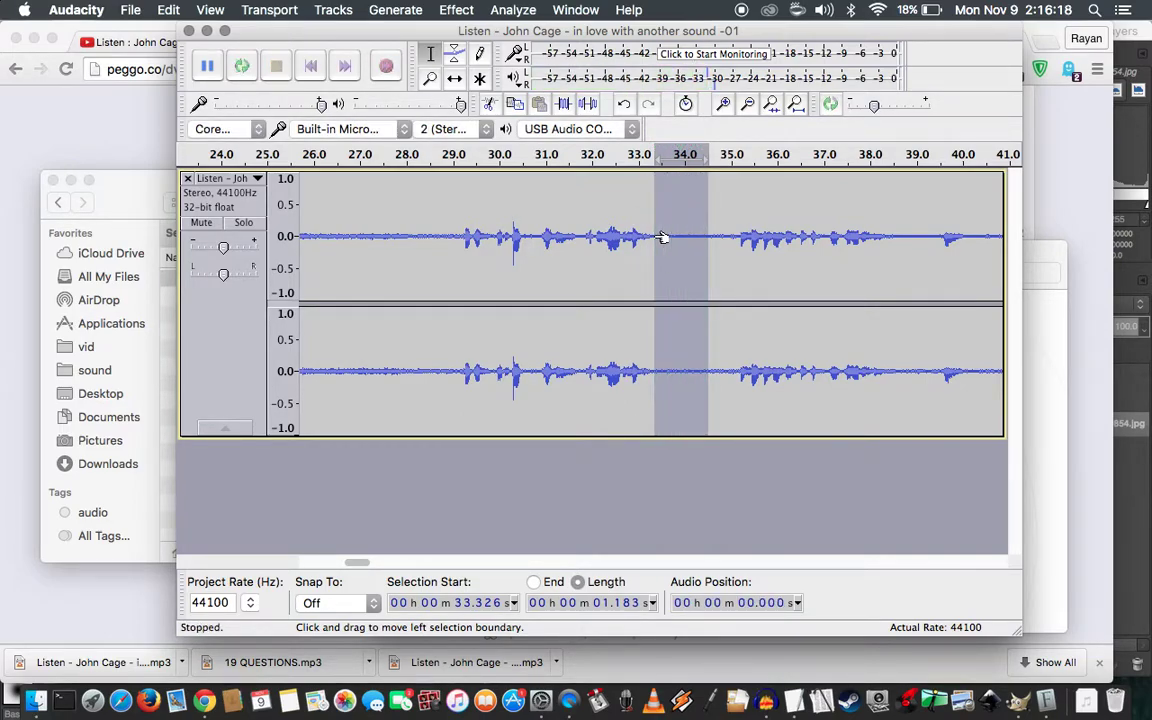
key(shift+space)
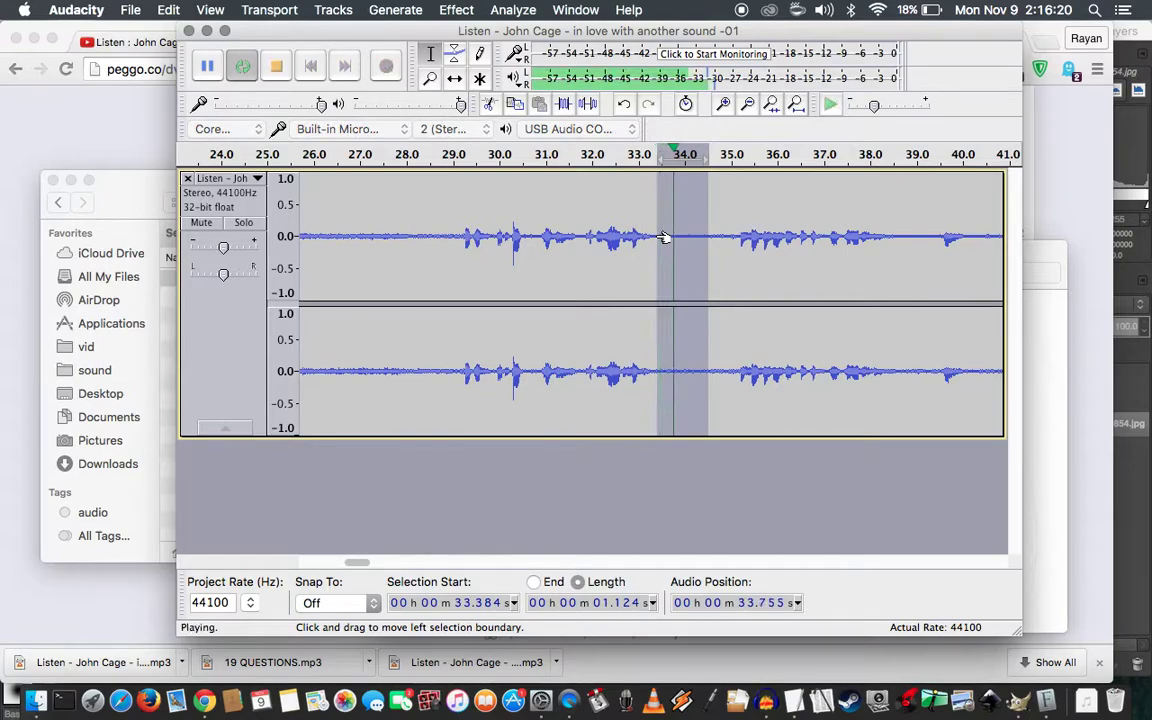
key(space)
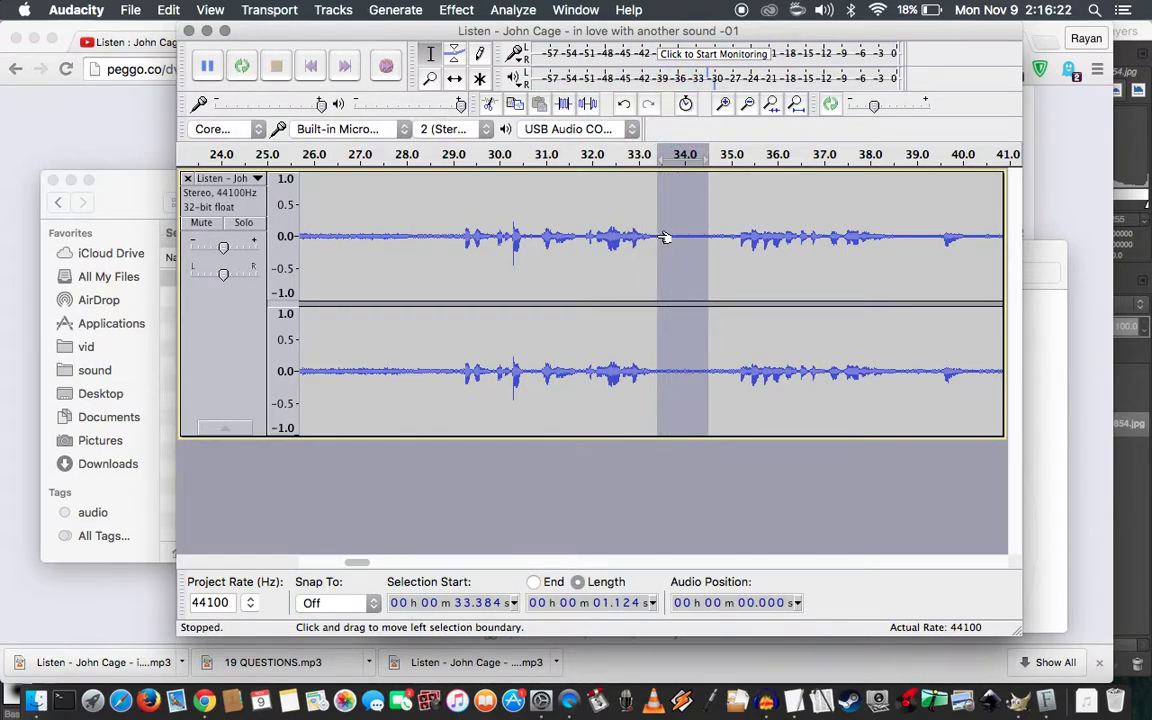
key(shift+space)
key(space)
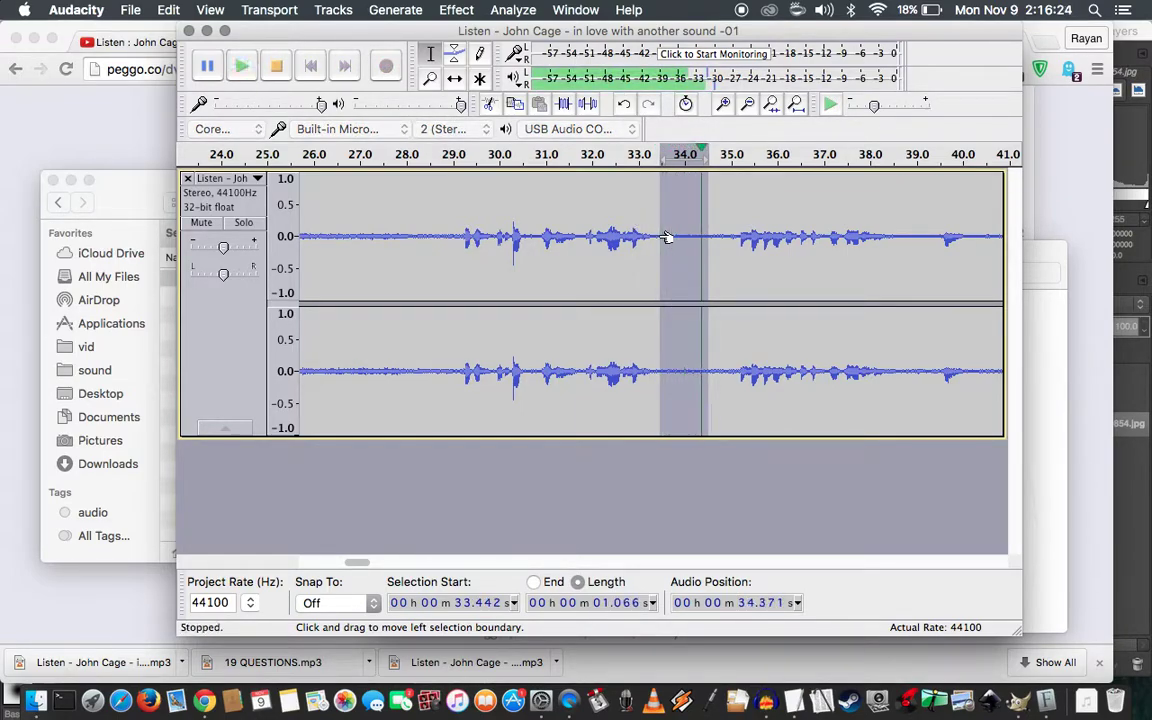
Delete the spoken phrase between about 29.235 s and 33.442 s from the track
key(Right)
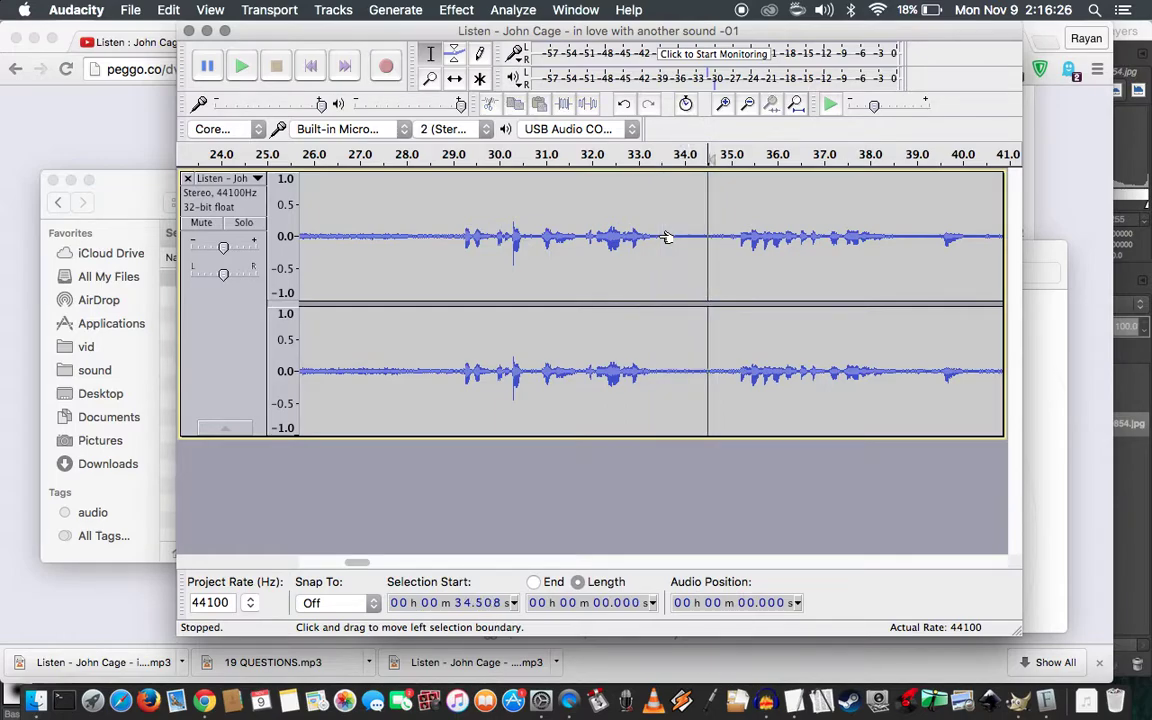
click(659, 237)
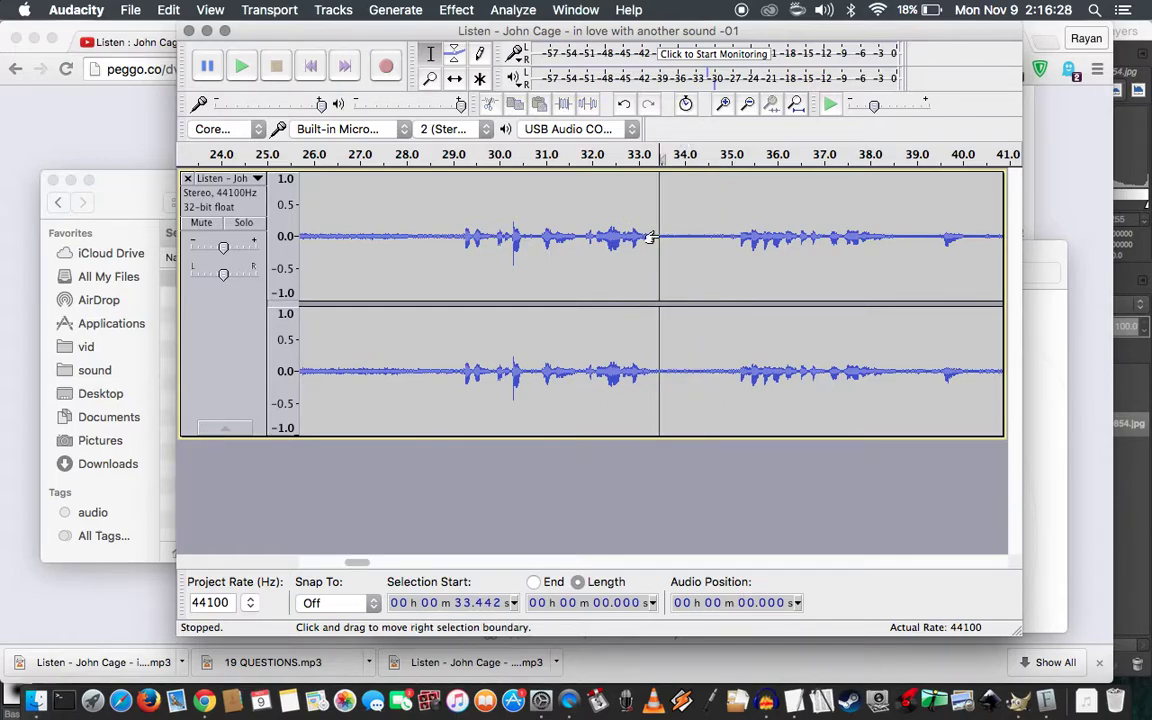
shift+click(465, 237)
click(470, 237)
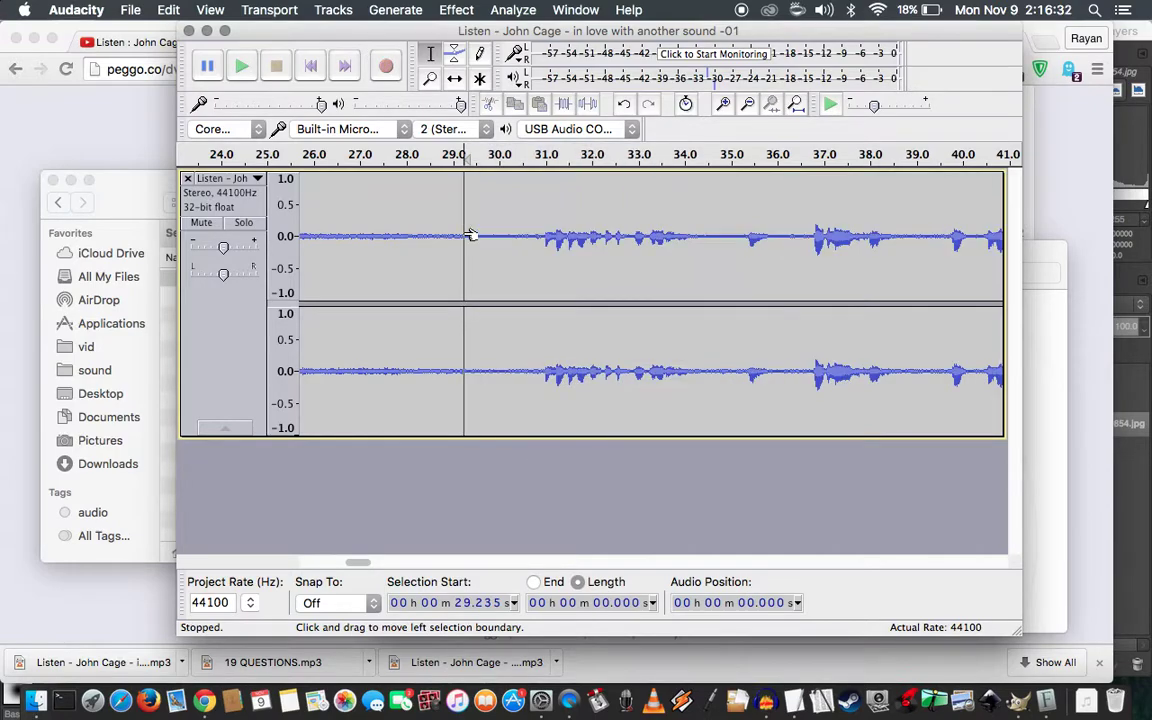
Play the edit from about 28.7 s and place the cursor at about 31.0 s, where the next phrase begins
click(435, 244)
key(space)
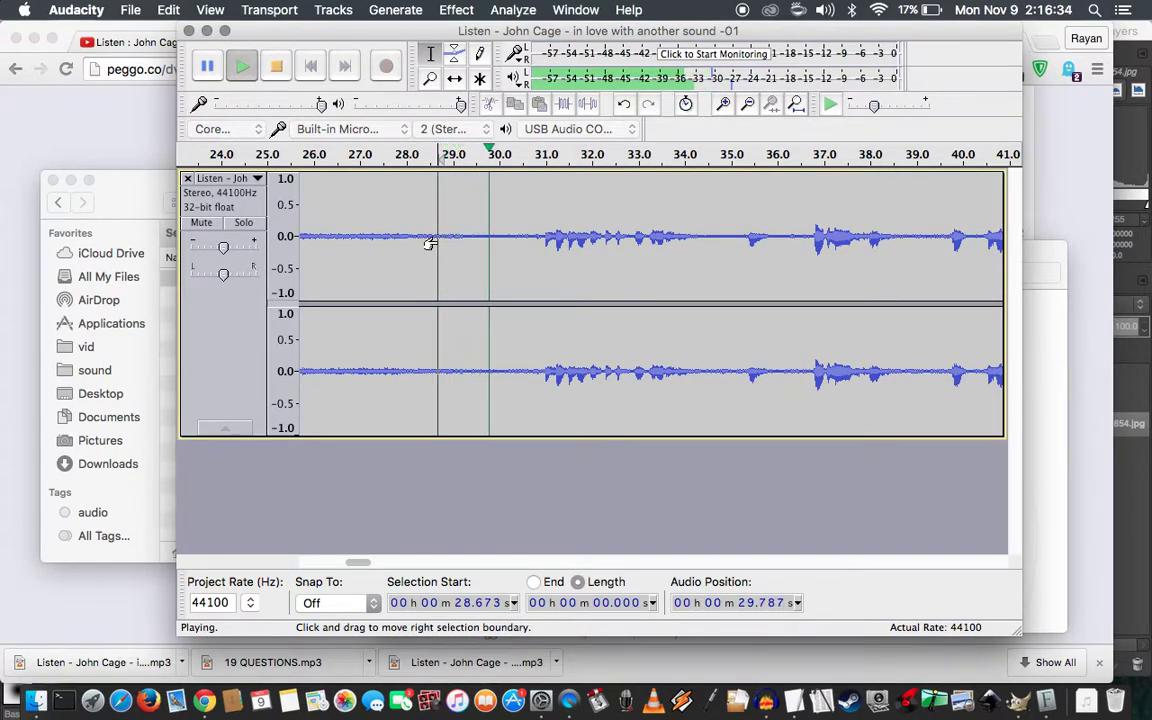
click(546, 240)
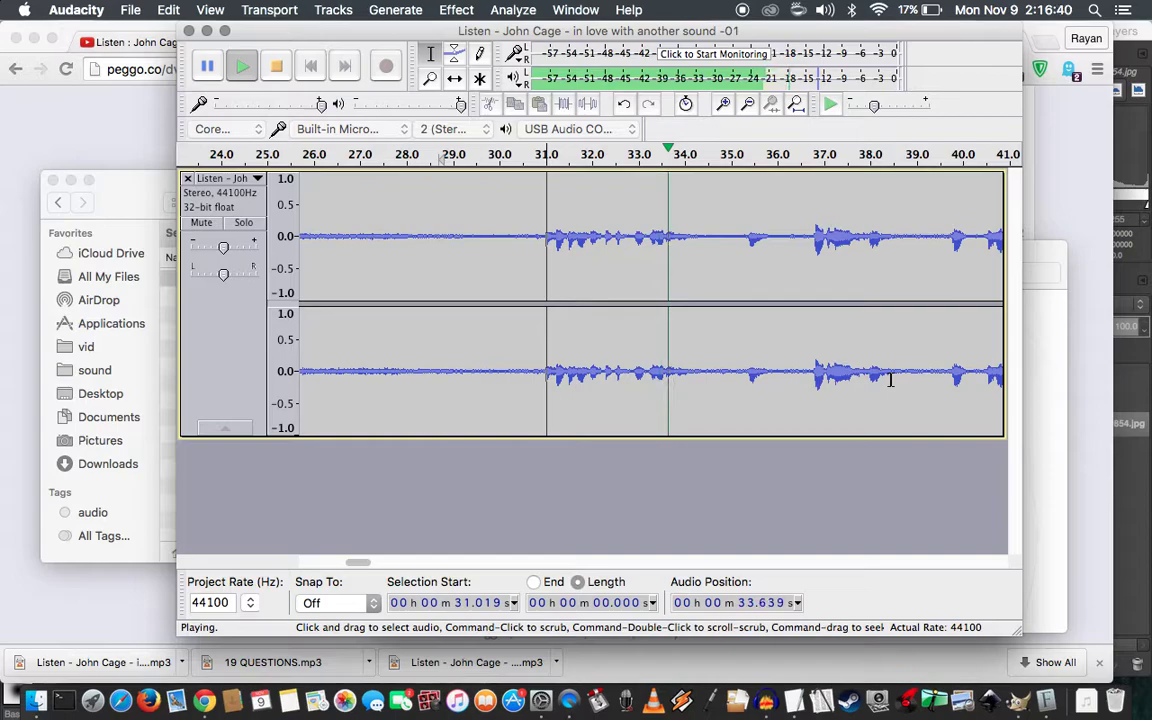
click(543, 239)
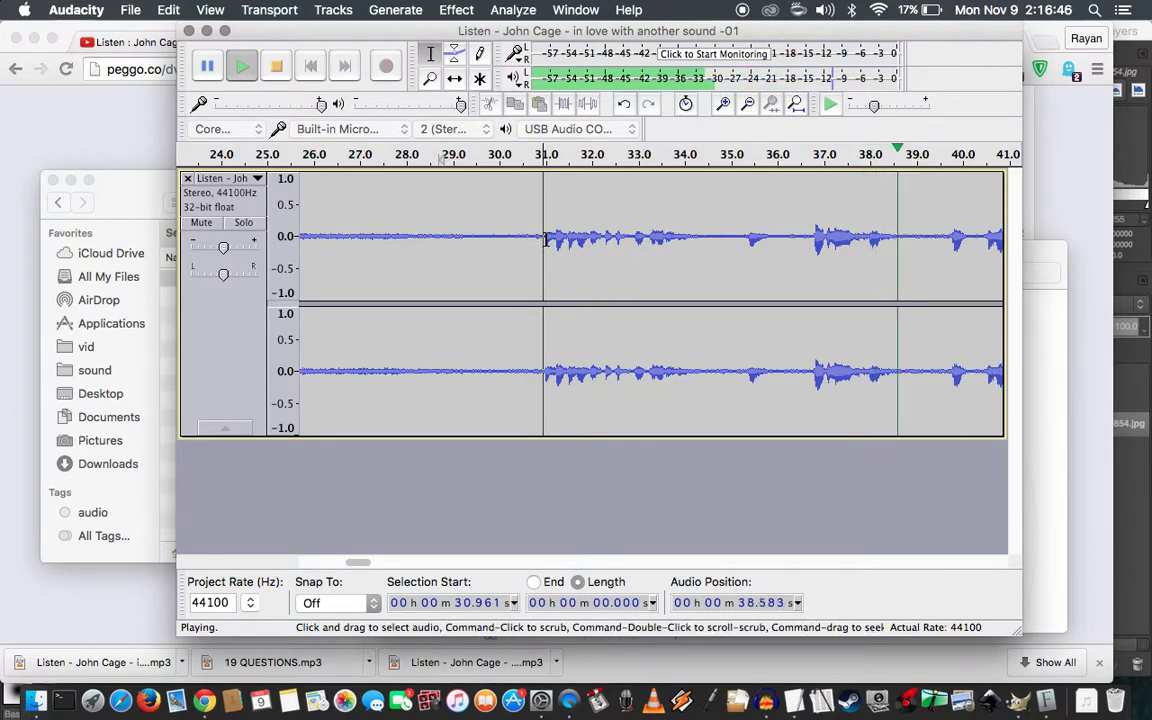
drag(535, 240, 539, 240)
key(space)
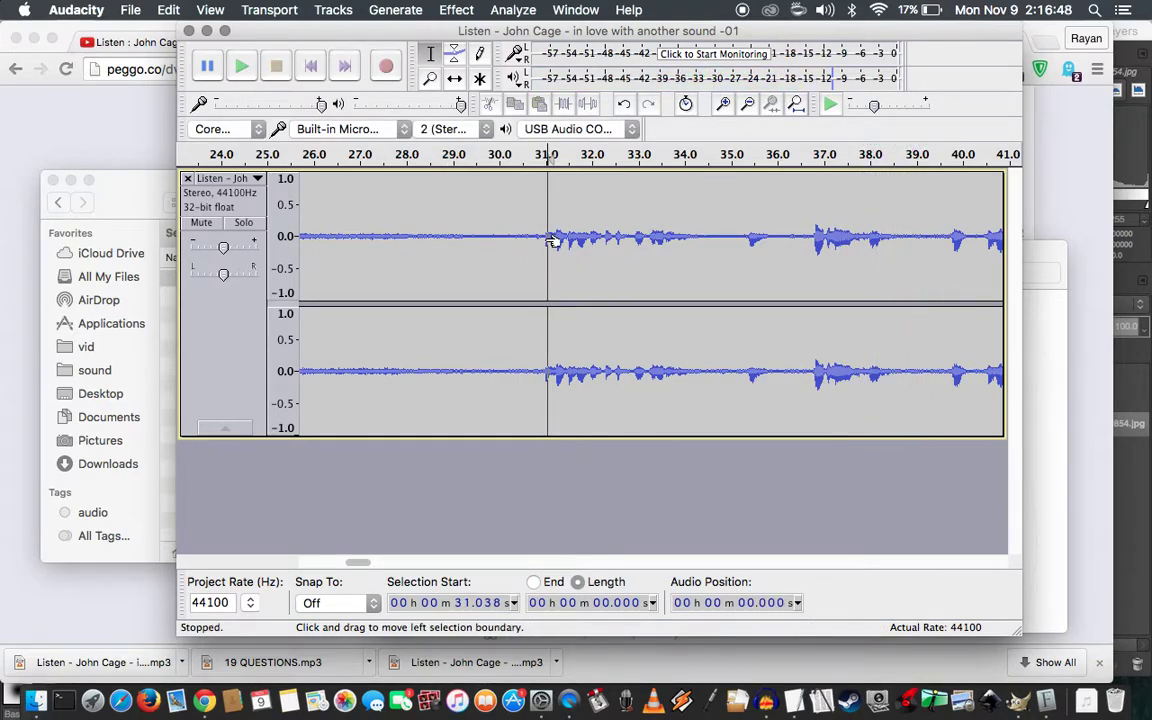
key(space)
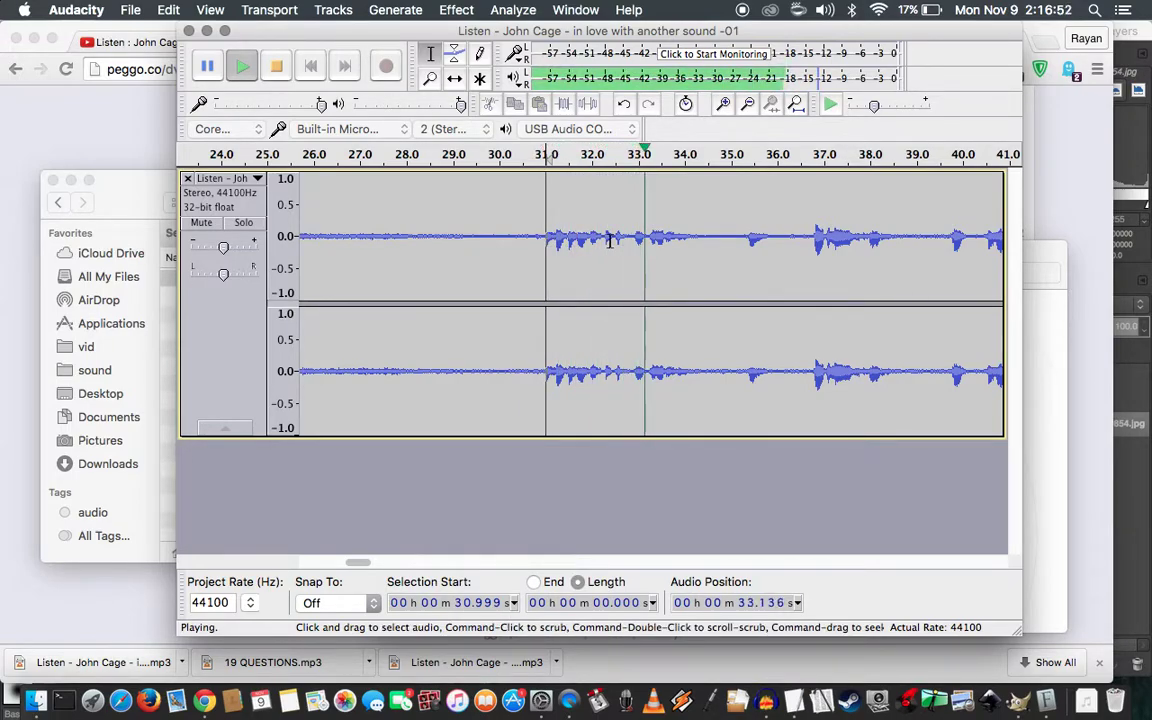
key(space)
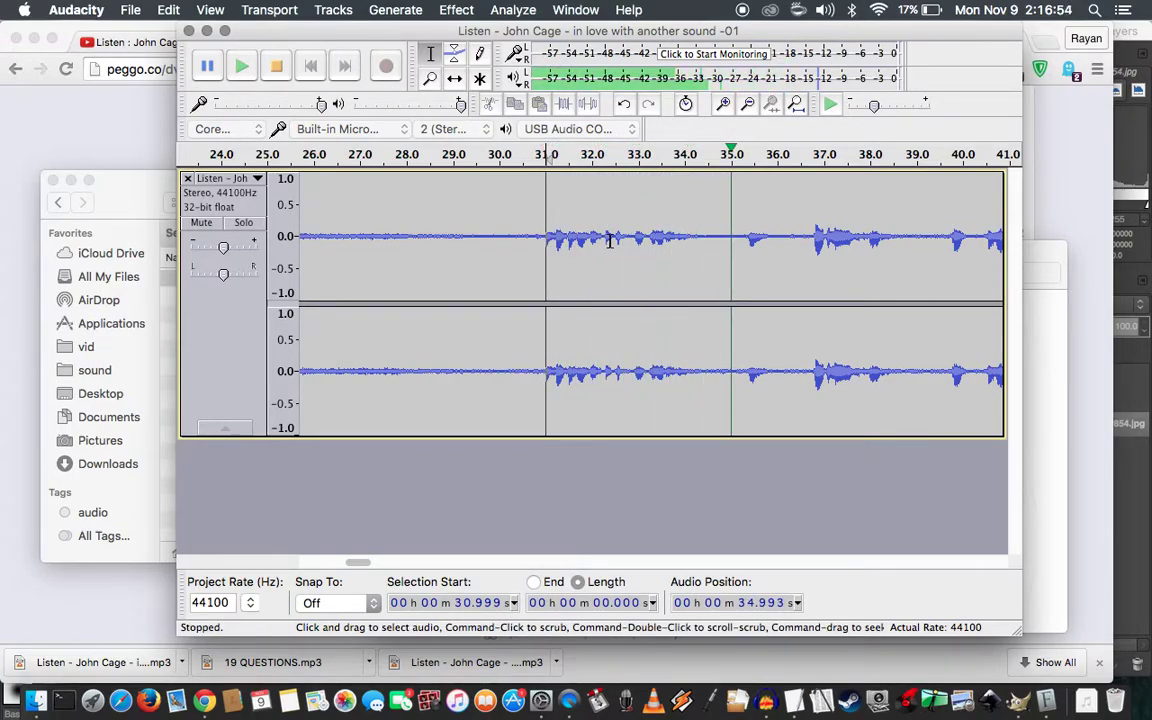
Select the phrase from 30.999 s for about 3.43 s, audition it, and delete it
shift+click(698, 239)
key(space)
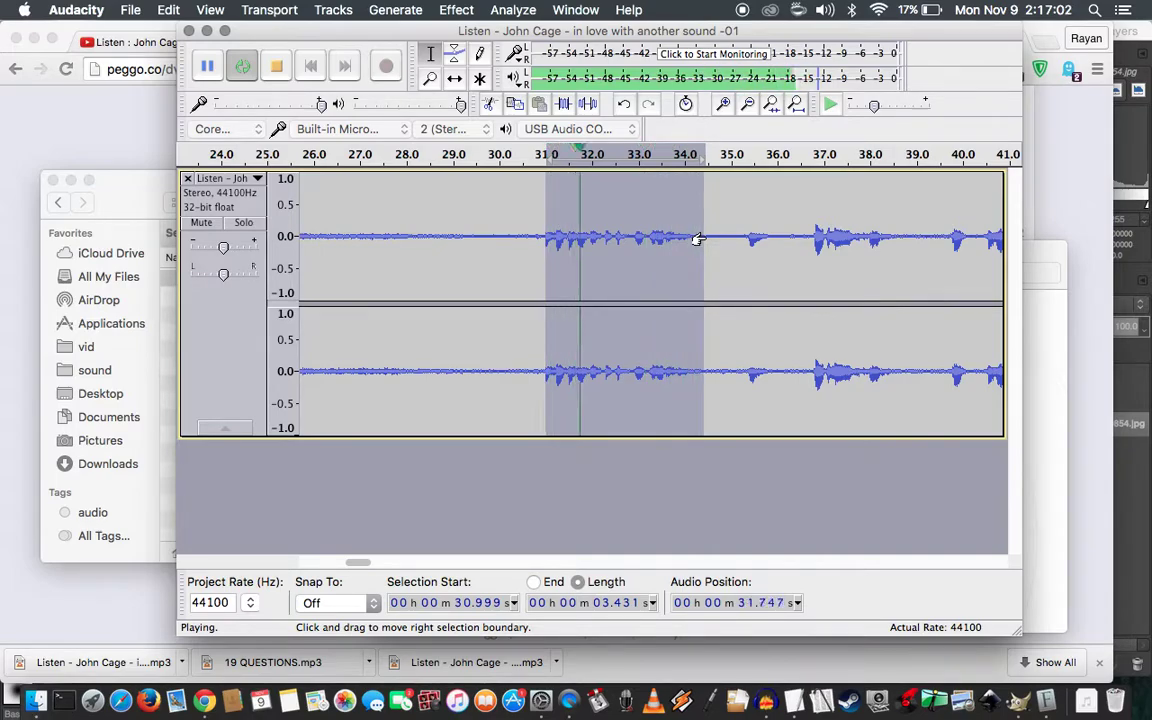
key(space)
key(Delete)
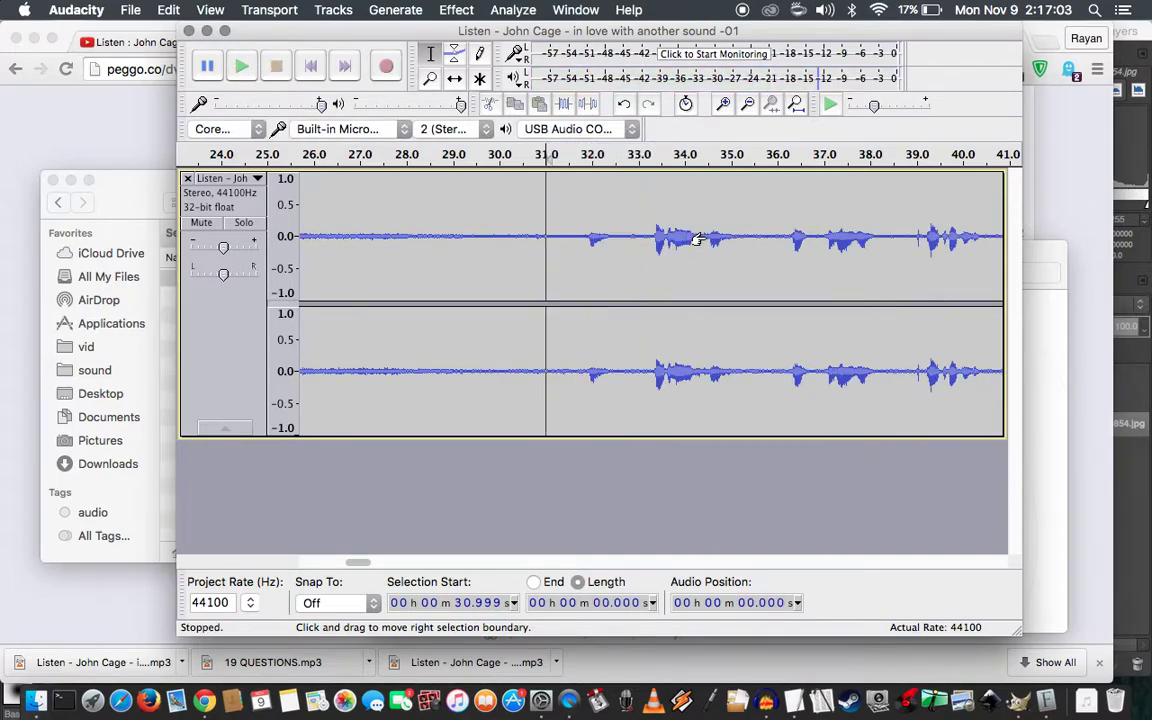
Delete the short sound of about 0.43 s starting at 31.930 s and play back the result from about 30.1 s
click(588, 235)
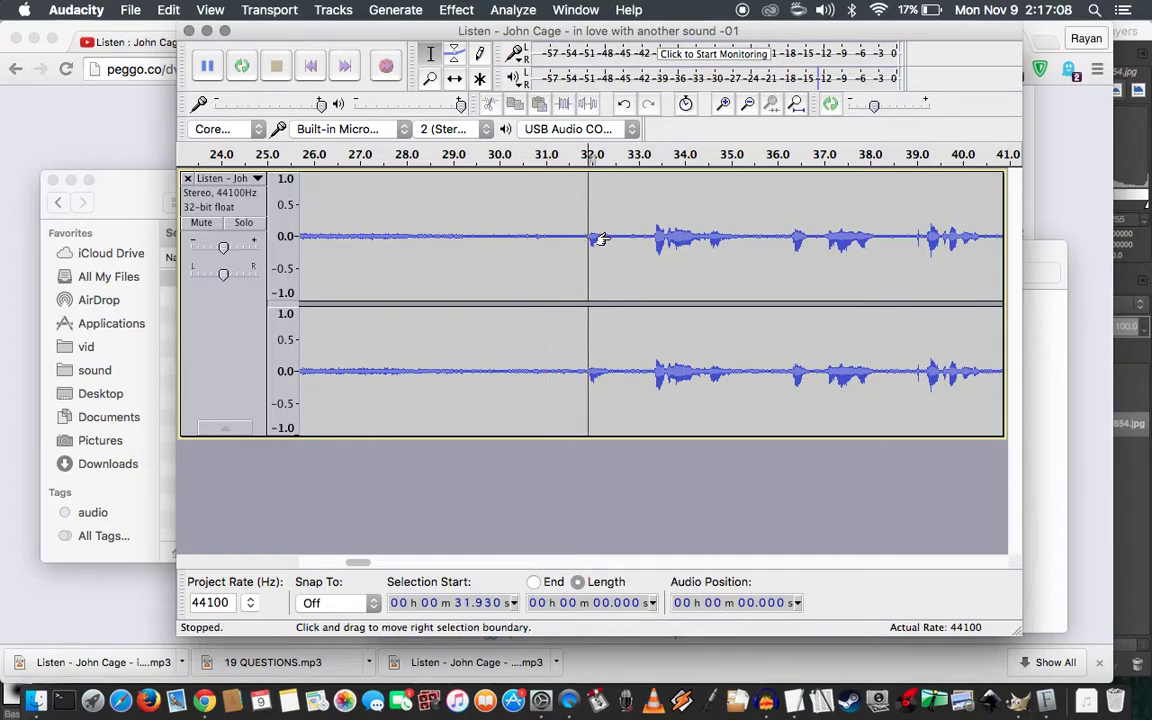
shift+click(608, 236)
key(space)
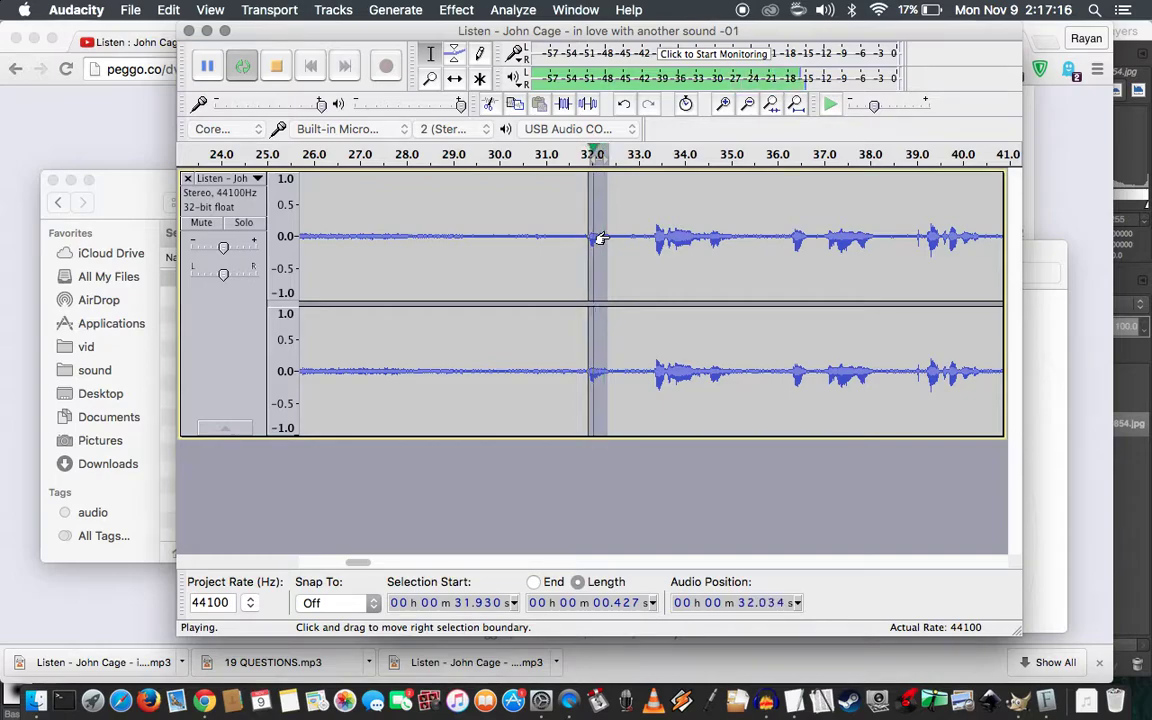
key(space)
key(Delete)
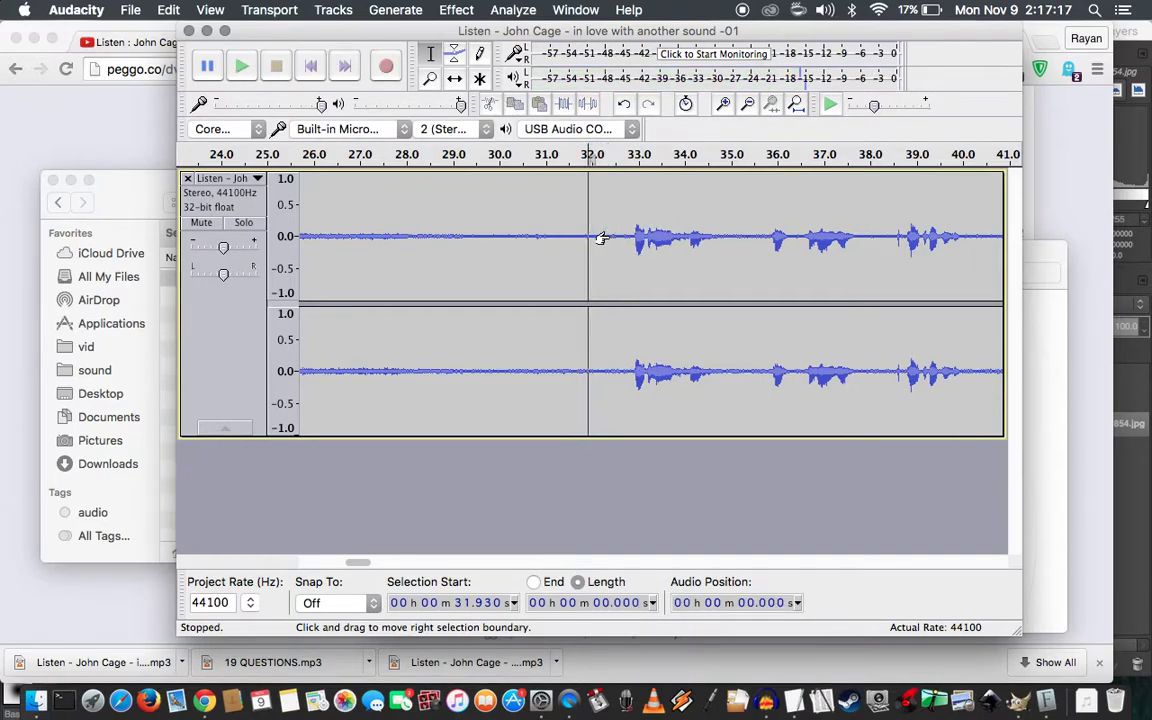
click(505, 241)
key(space)
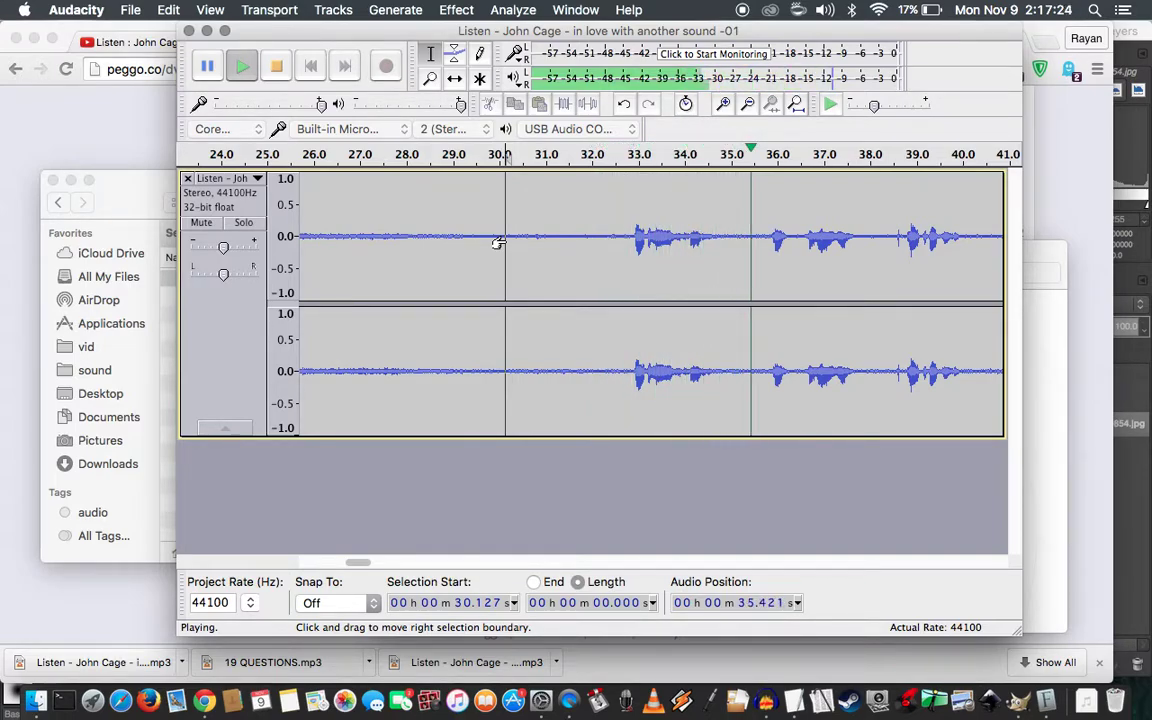
Select the phrase from 32.899 s for about 2.13 s, audition it, and delete it
key(space)
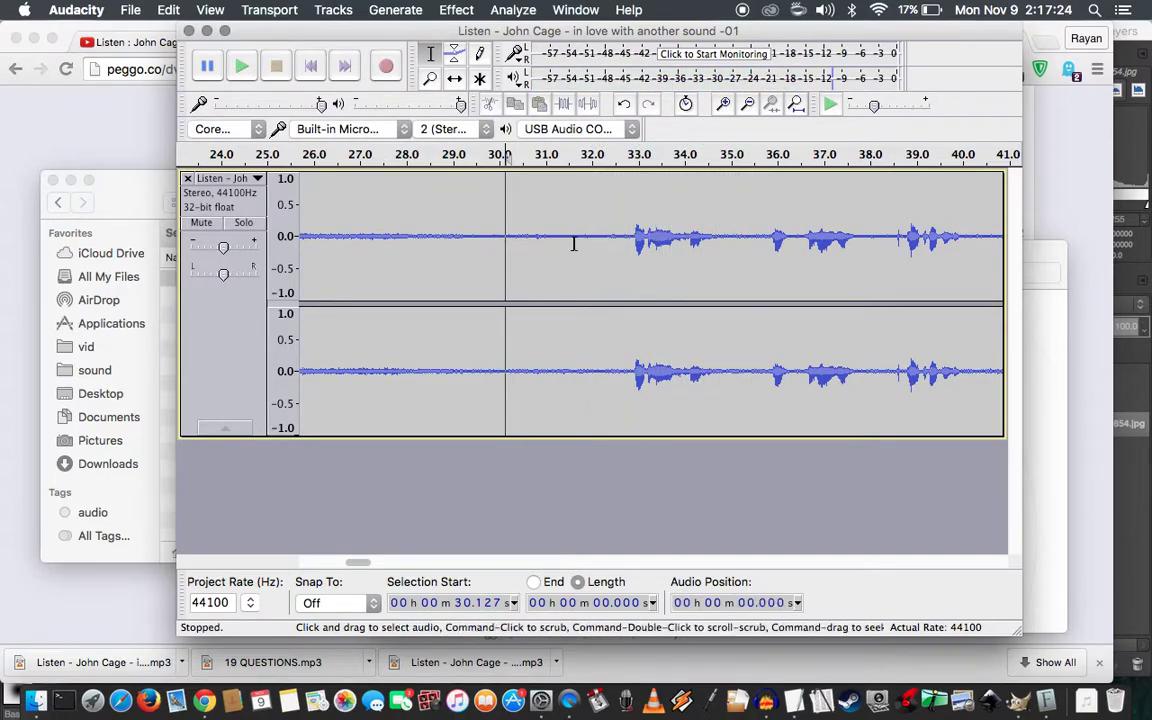
click(633, 236)
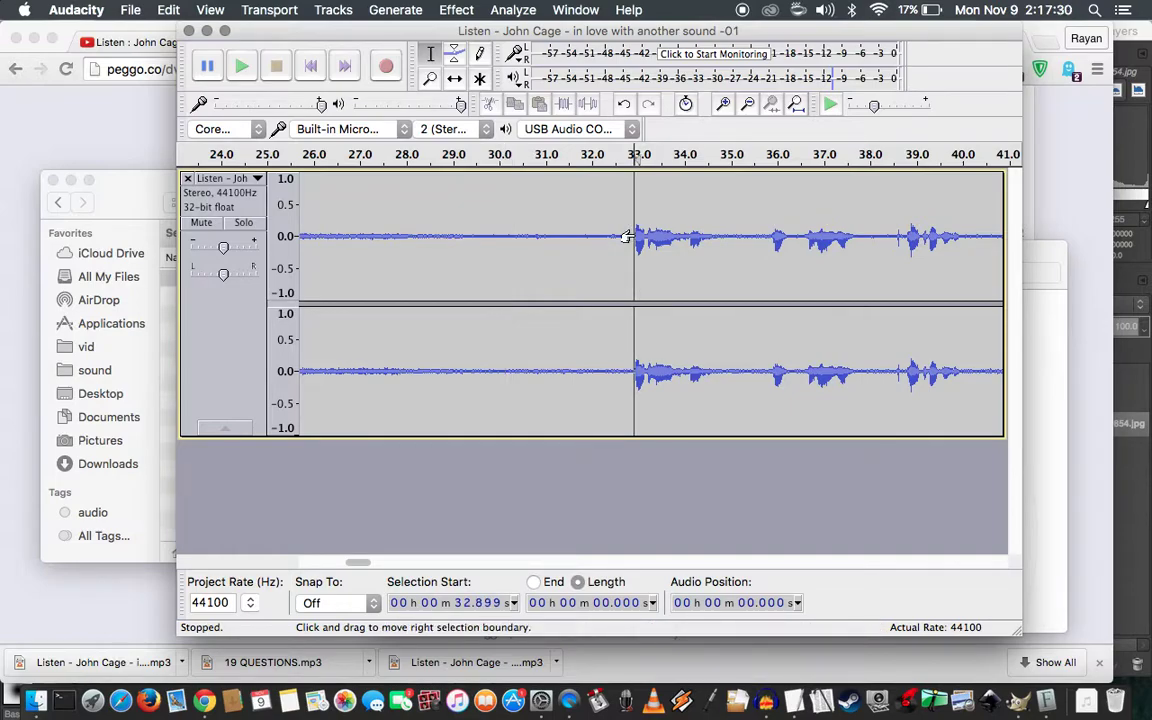
key(space)
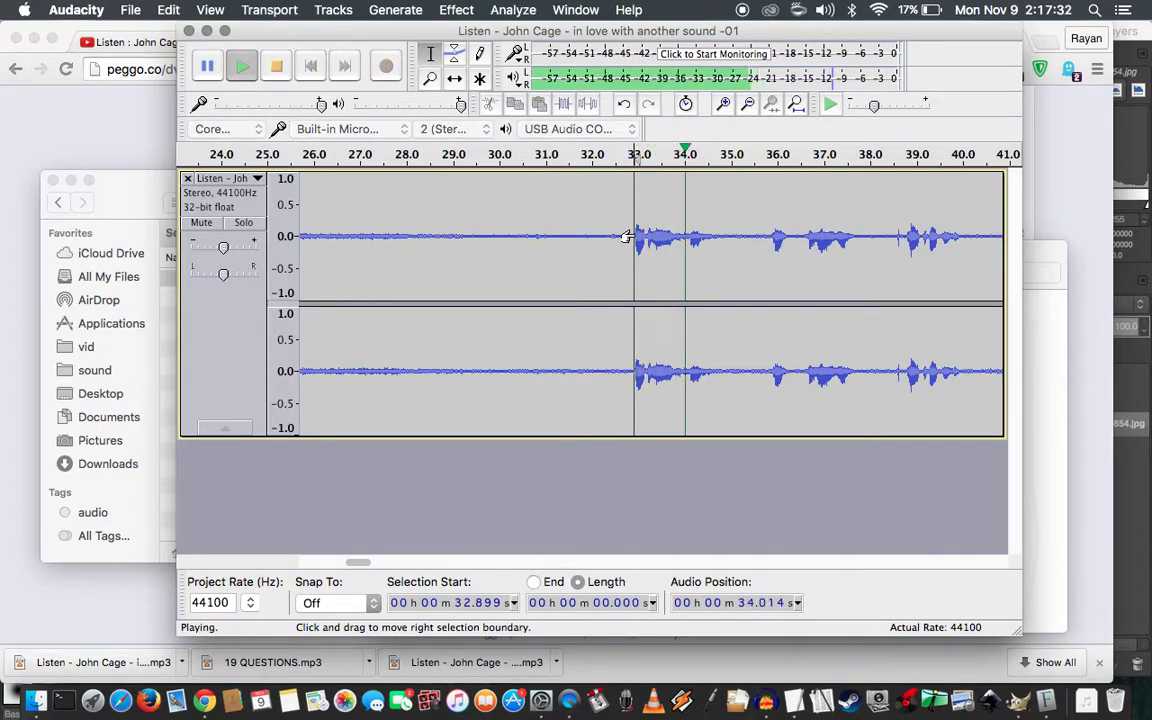
key(space)
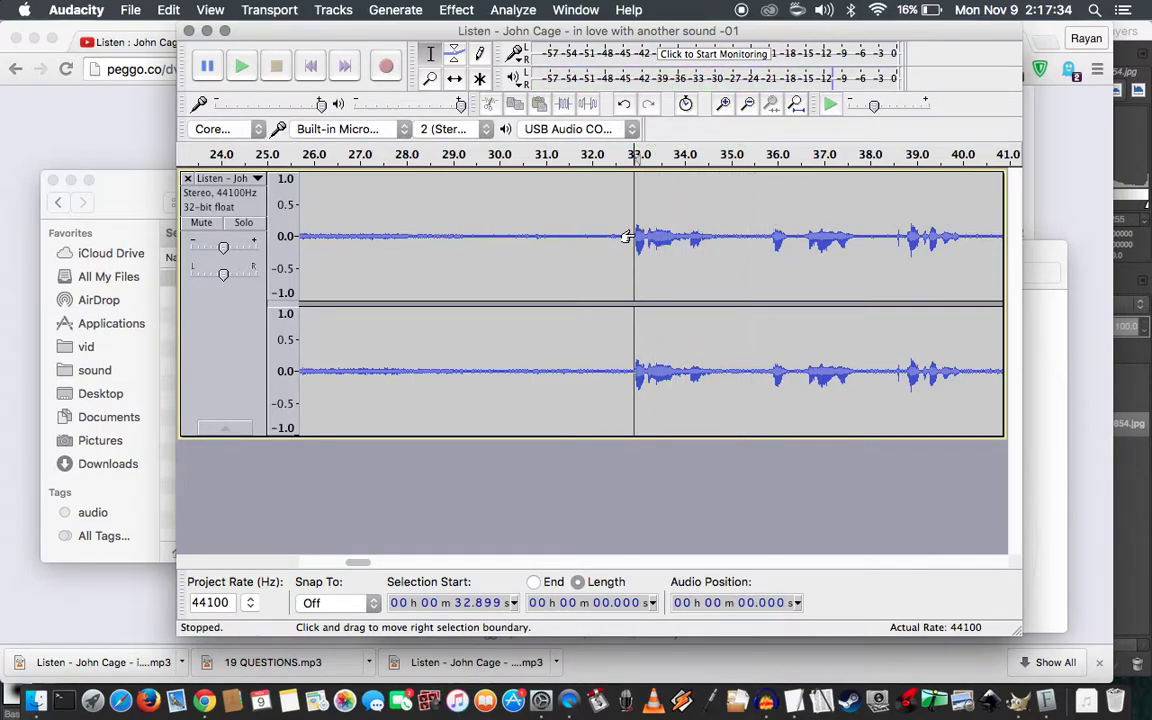
shift+click(725, 240)
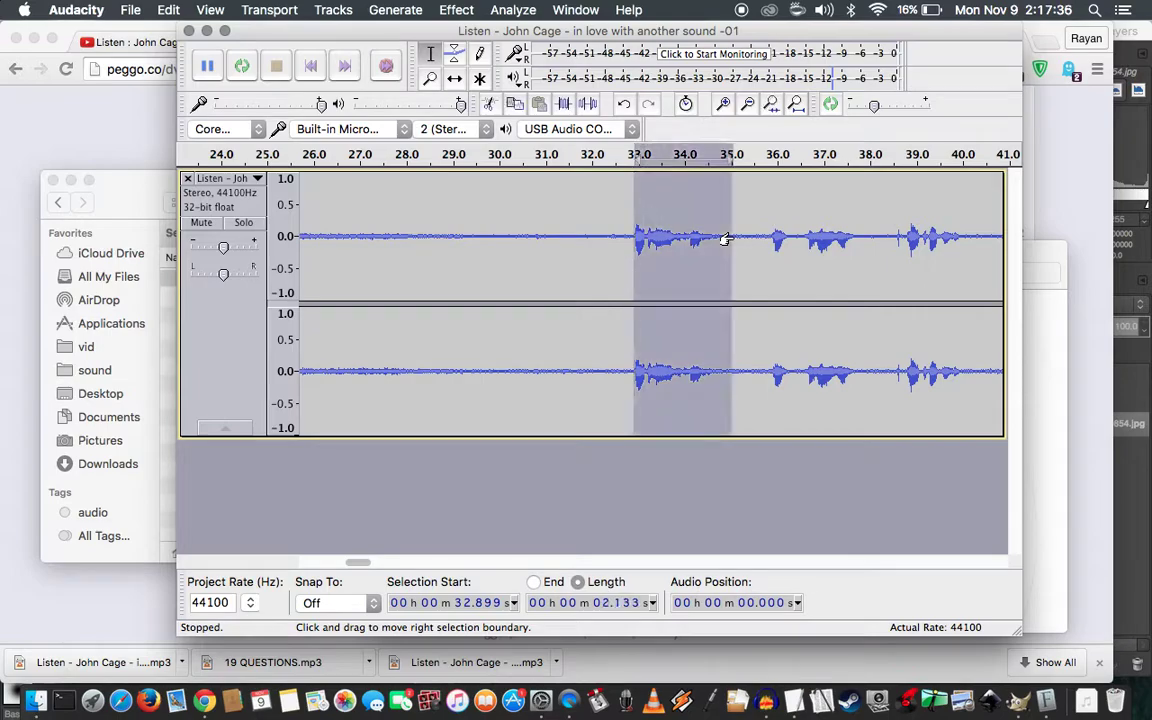
key(space)
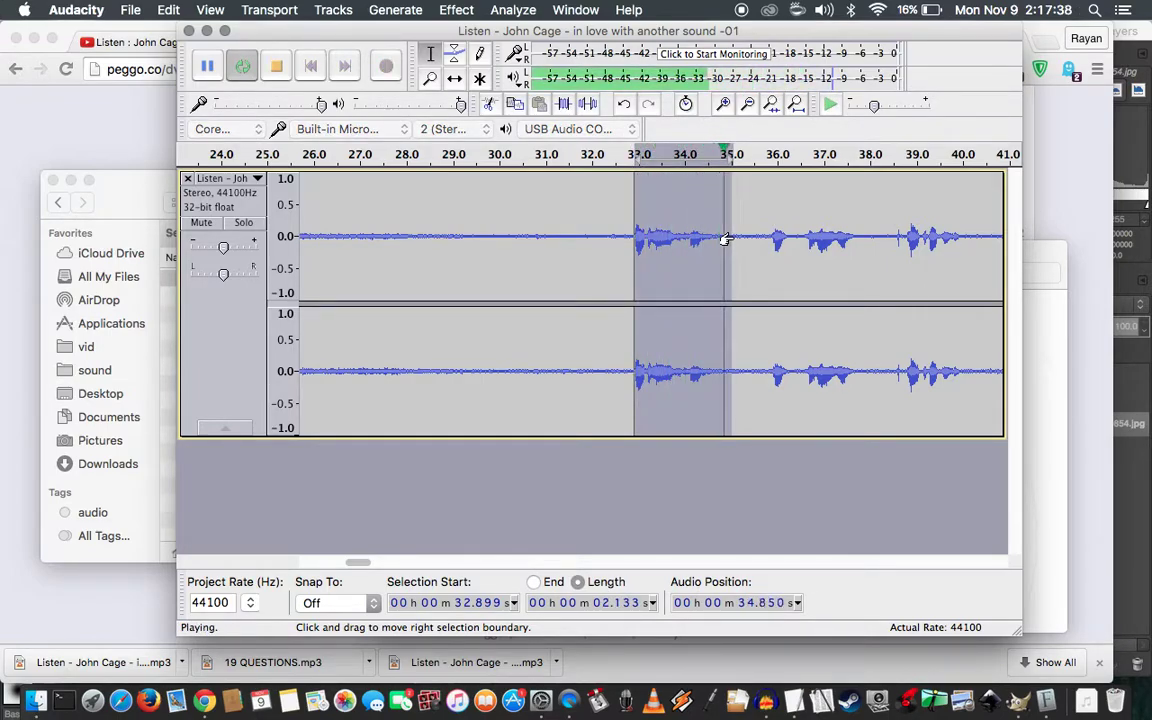
key(space)
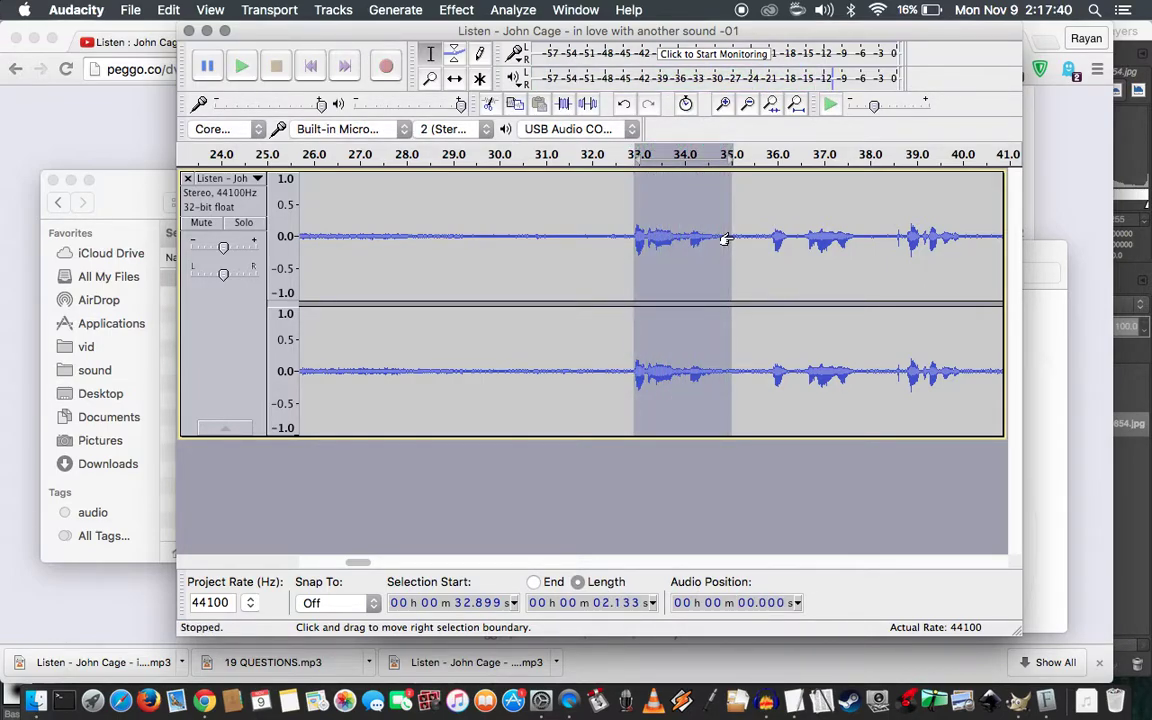
key(Delete)
Delete the short sound starting at 33.694 s and play back the result from about 33.2 s
key(space)
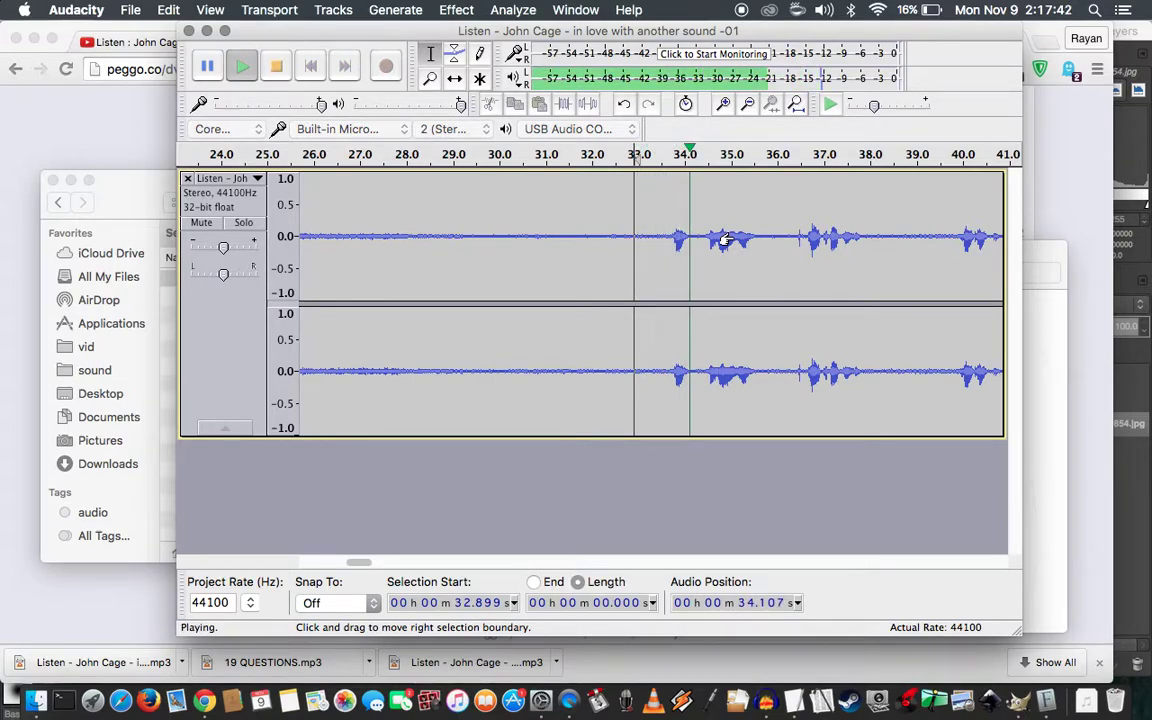
click(666, 237)
key(space)
drag(665, 237, 666, 237)
key(shift+Right)
click(679, 237)
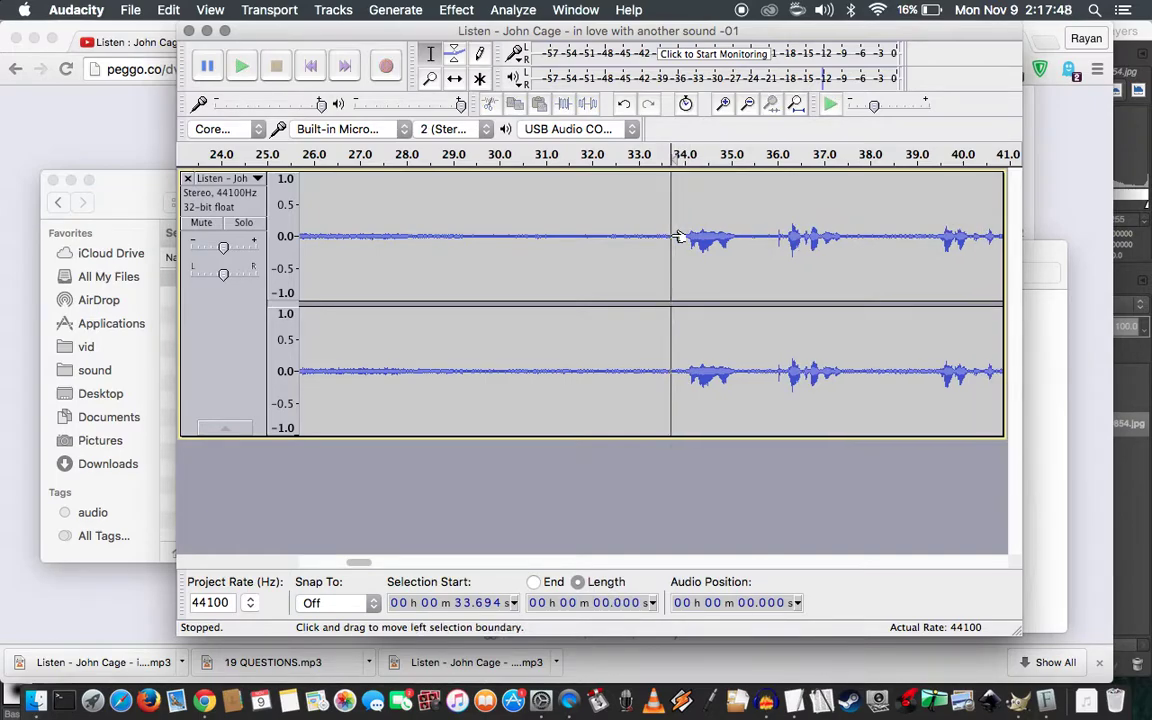
click(643, 237)
key(space)
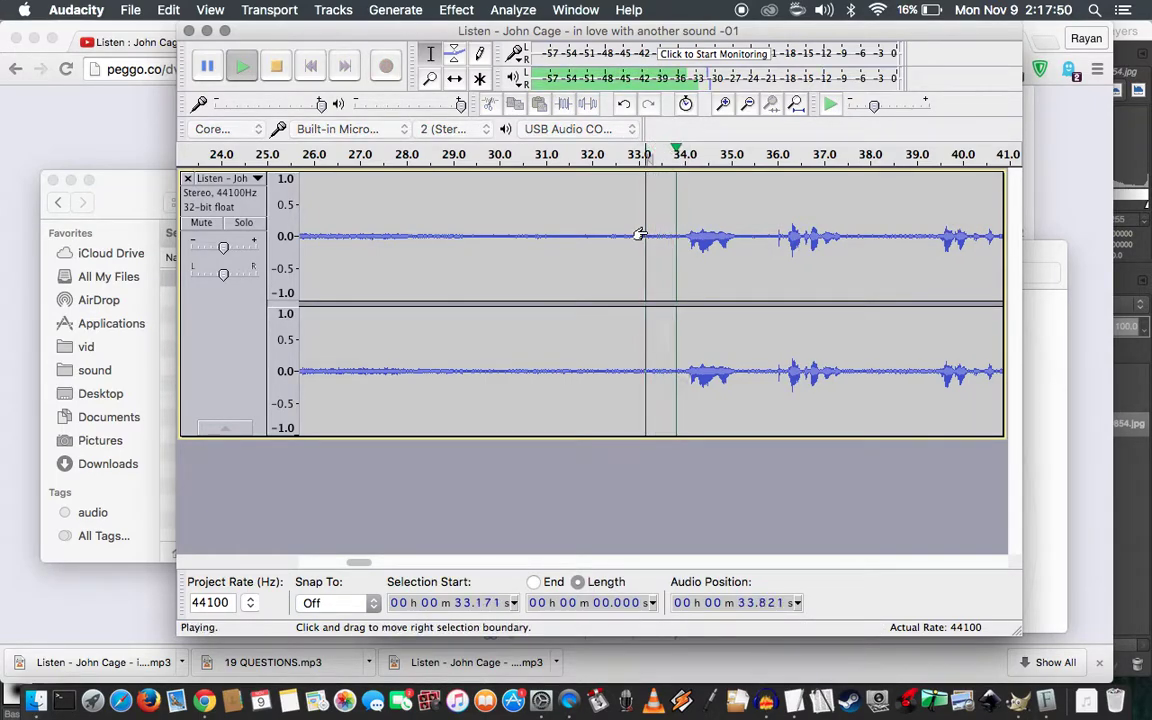
key(space)
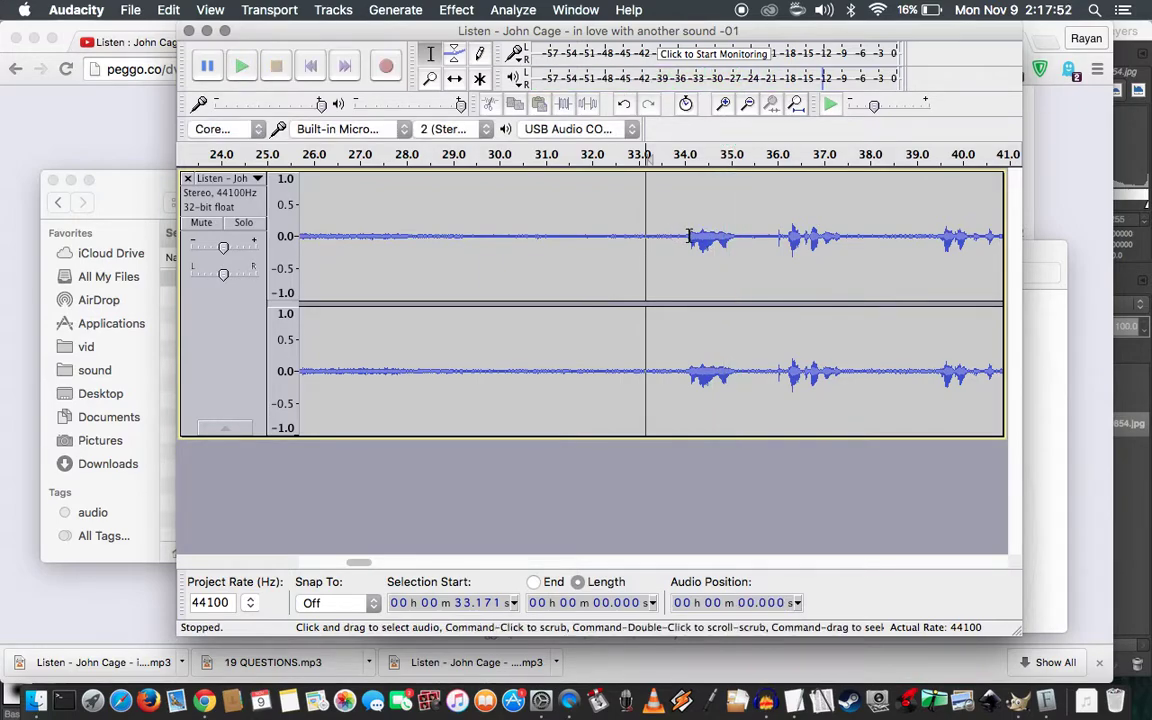
Delete the phrase of about 1.03 s starting at 34.082 s and play back the result from about 33.6 s
drag(689, 237, 736, 264)
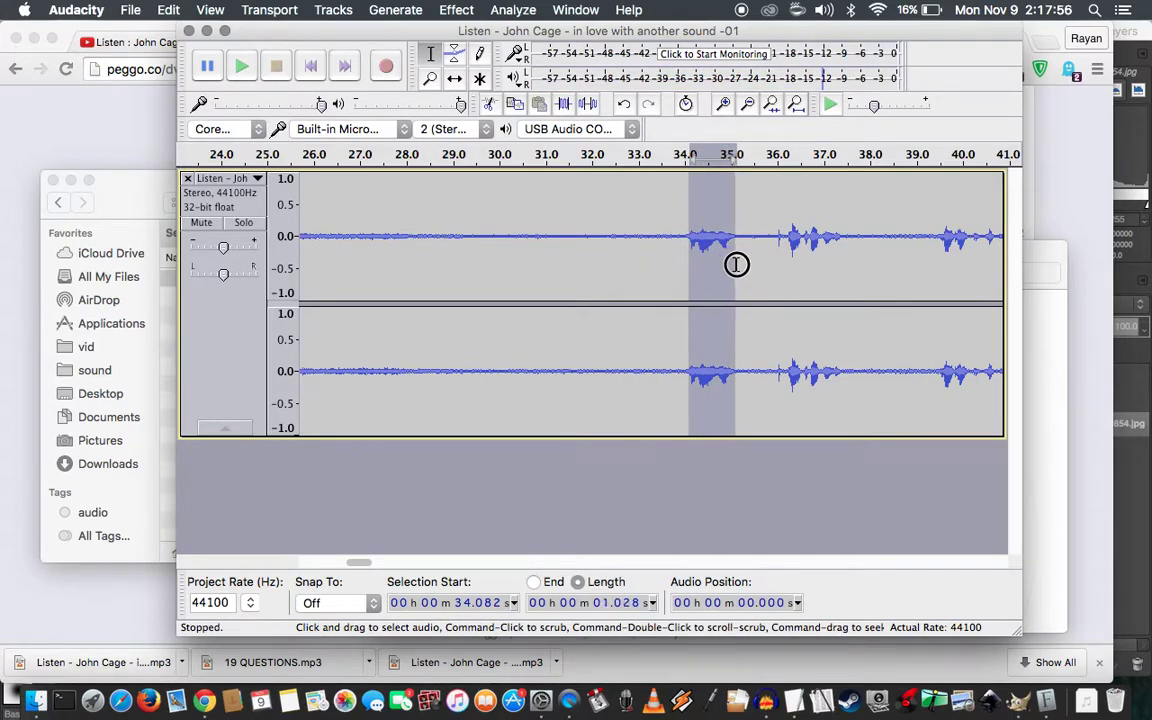
key(Delete)
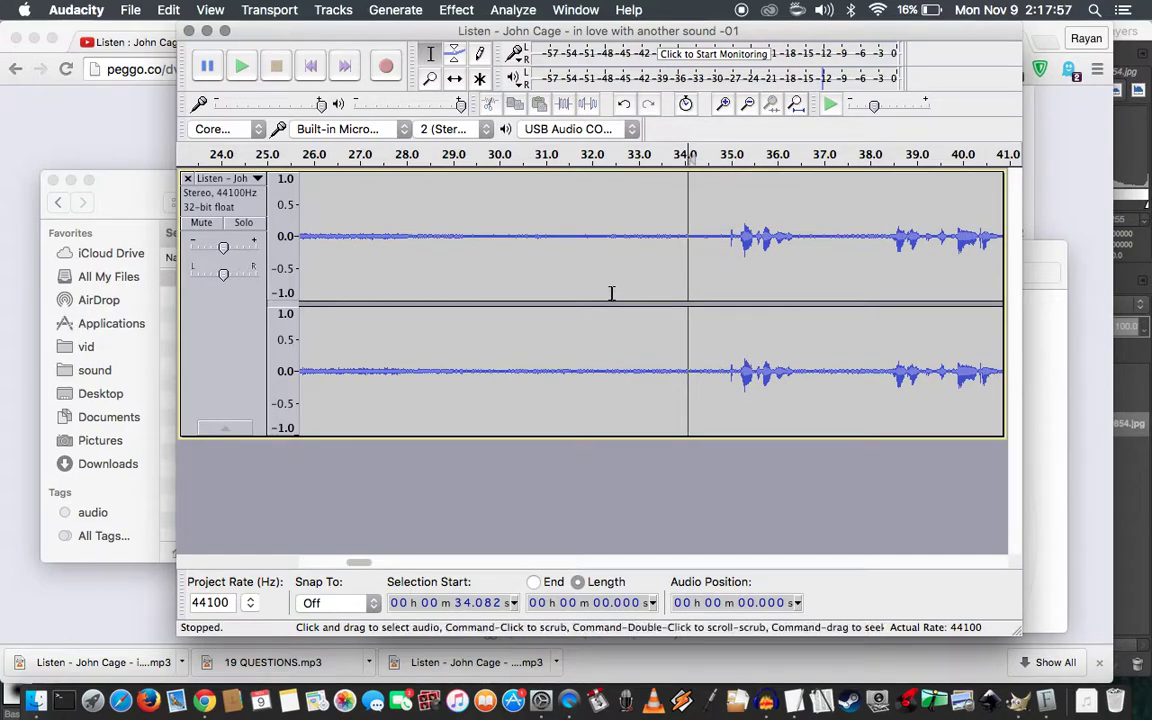
click(667, 247)
key(space)
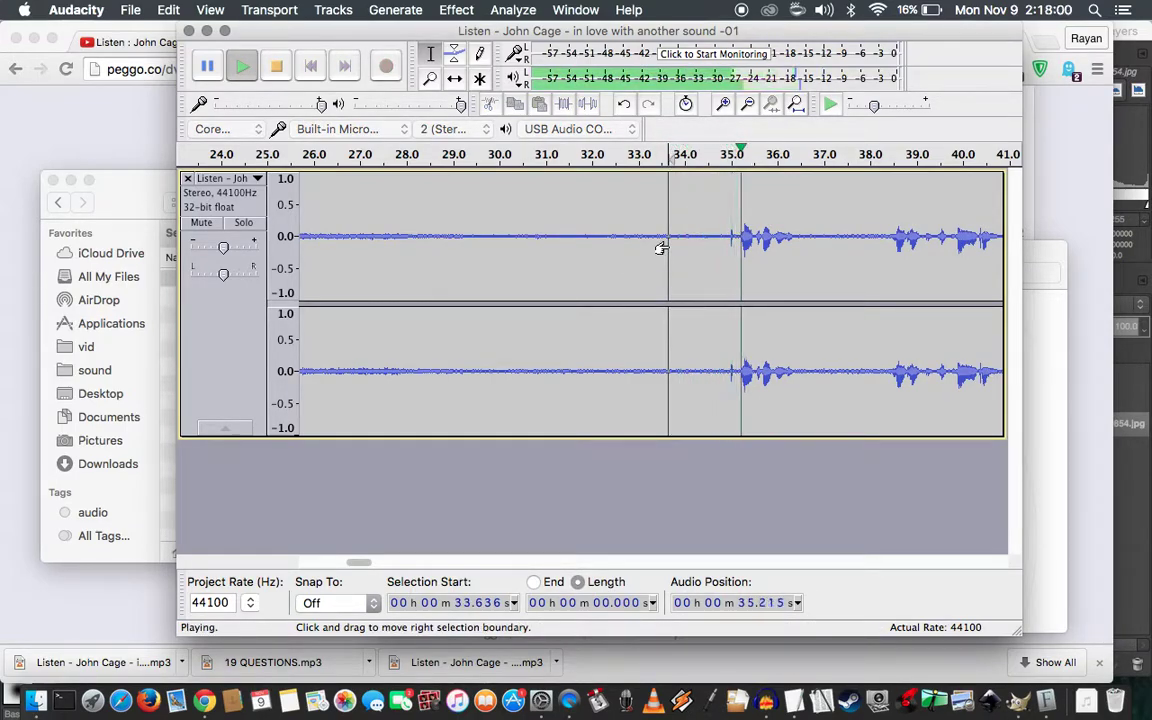
key(space)
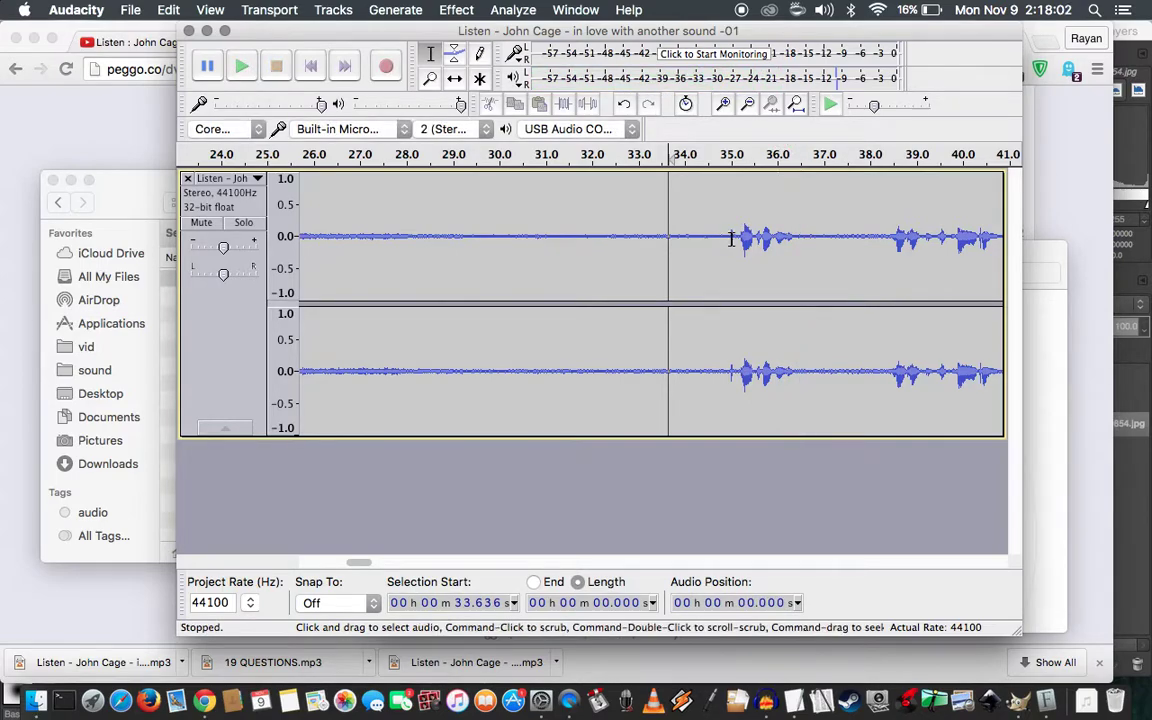
Audition the brief click just before the next phrase by looping a selection of about 0.21 s from 34.935 s
click(722, 238)
key(space)
key(space)
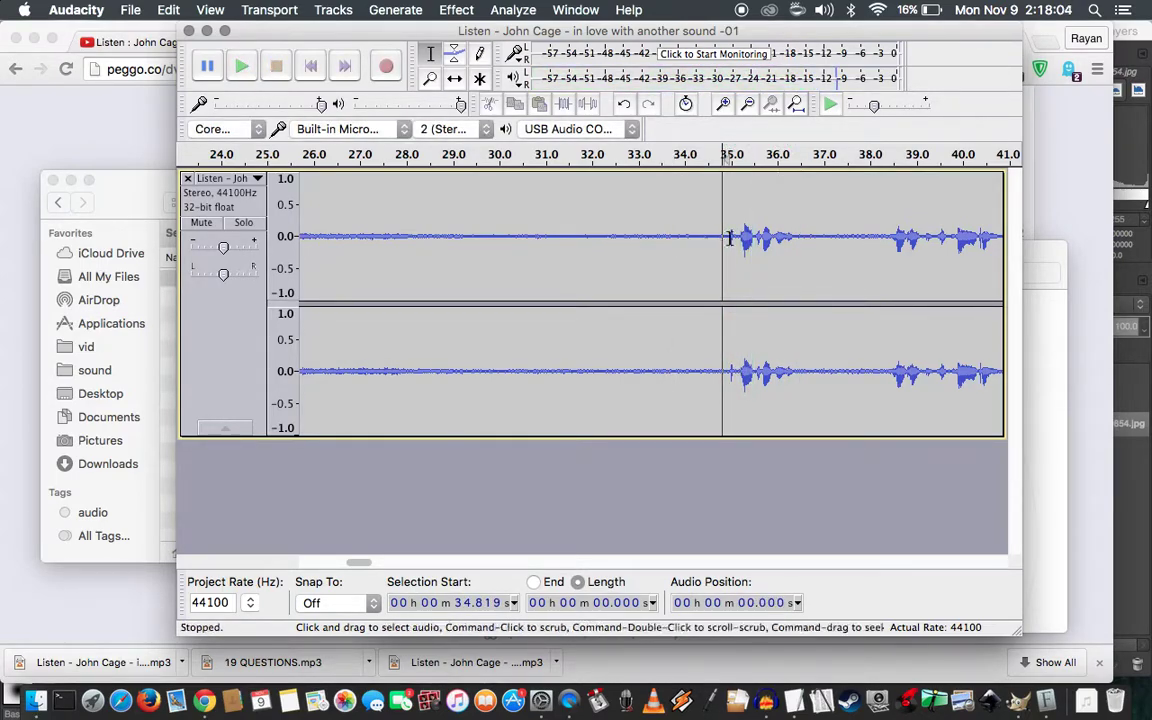
drag(739, 237, 730, 237)
key(shift+space)
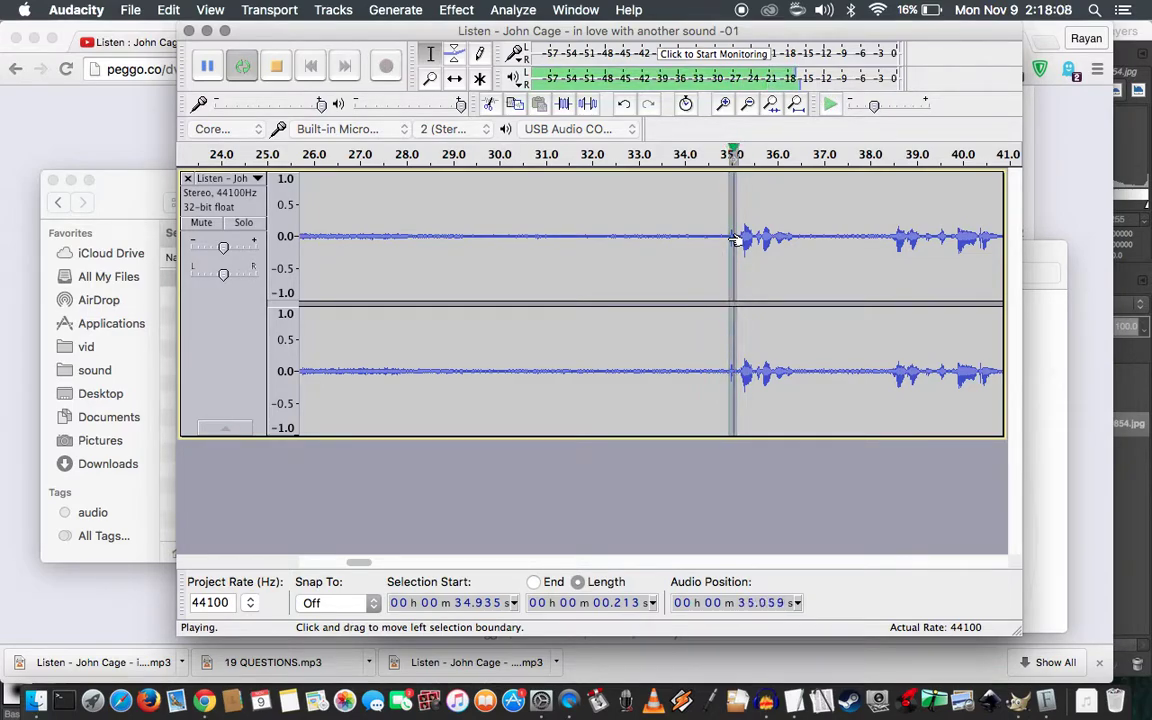
key(space)
Select the phrase from 35.148 s, extend the selection to 1.454 s while auditioning its end, and delete it
click(737, 238)
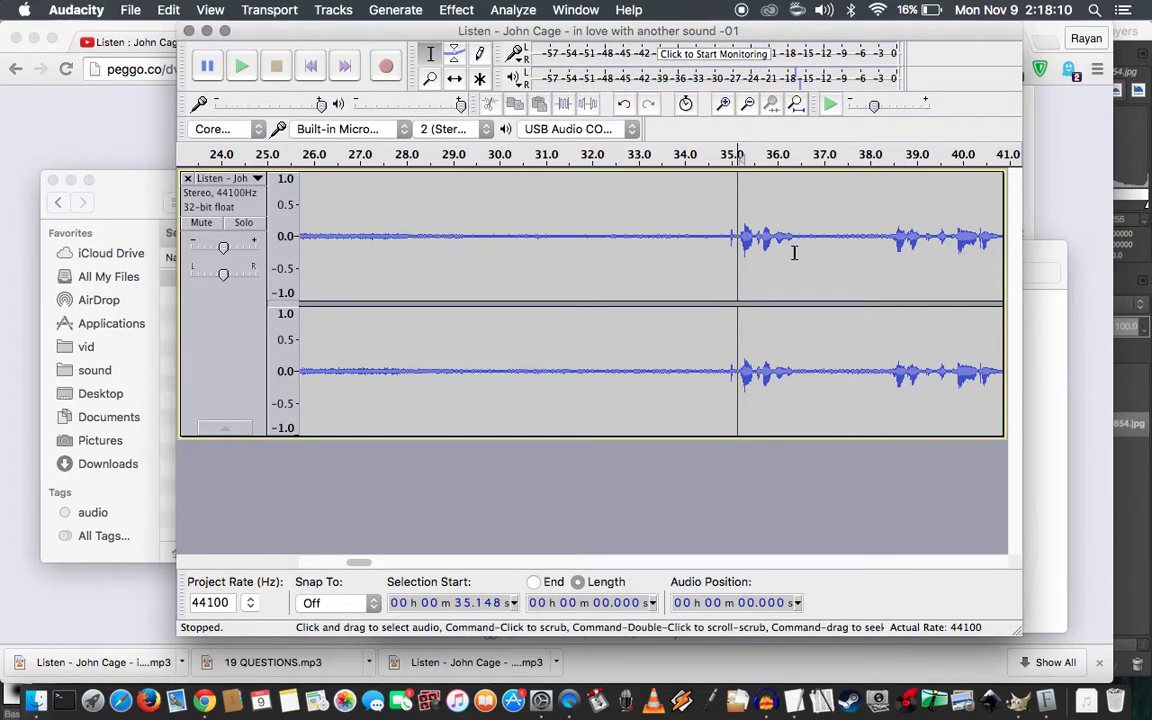
key(shift)
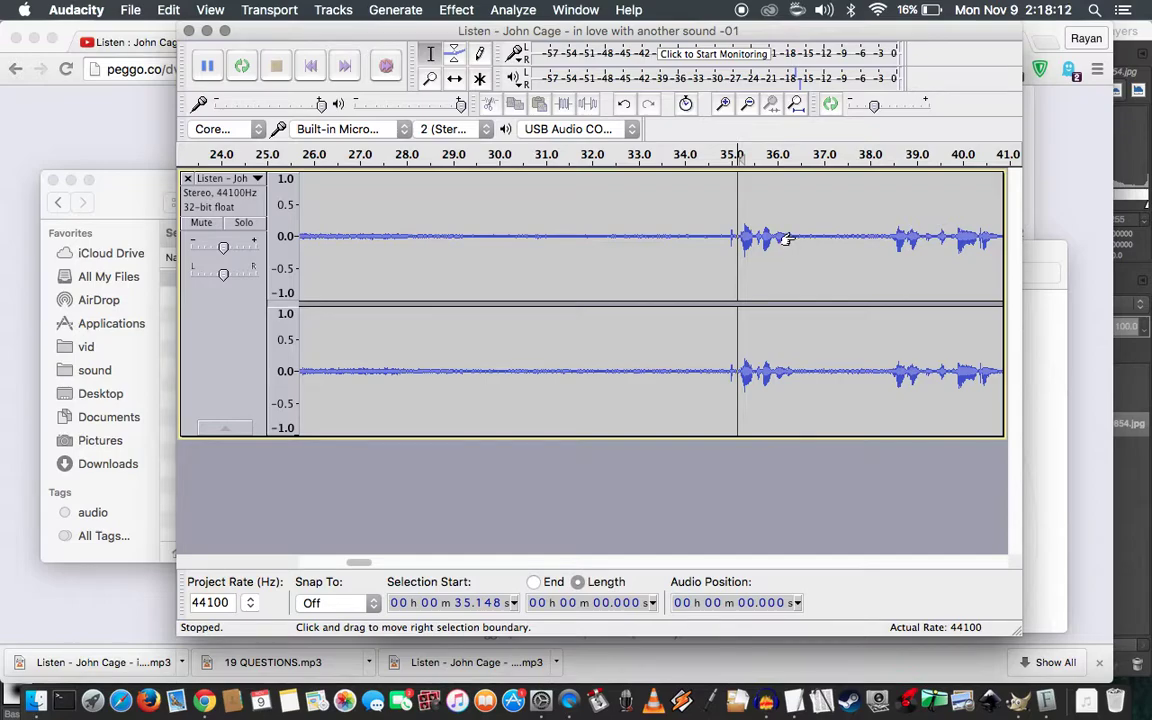
shift+click(796, 238)
key(shift+space)
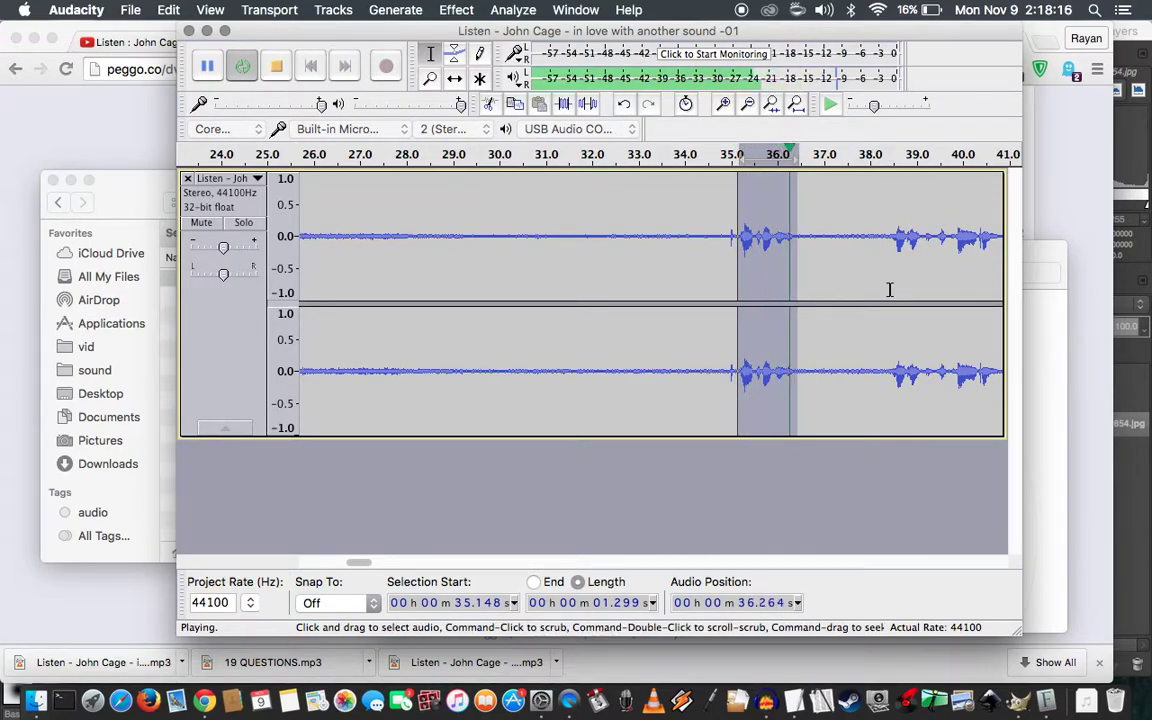
key(space)
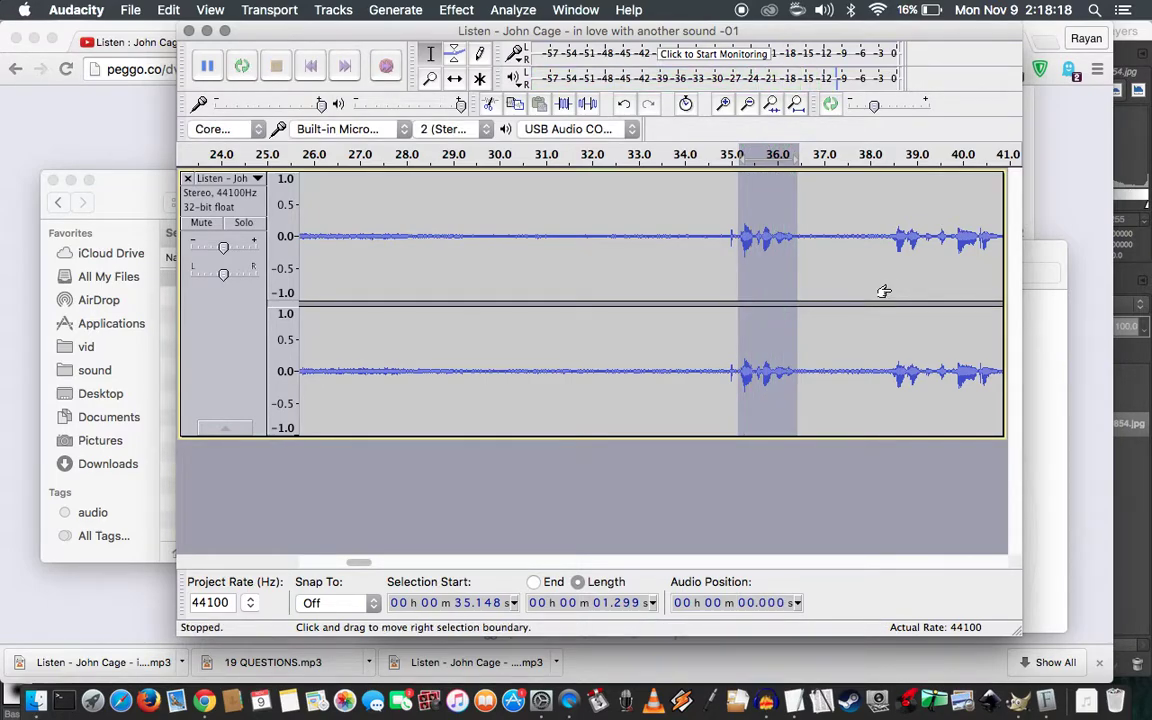
key(shift+space)
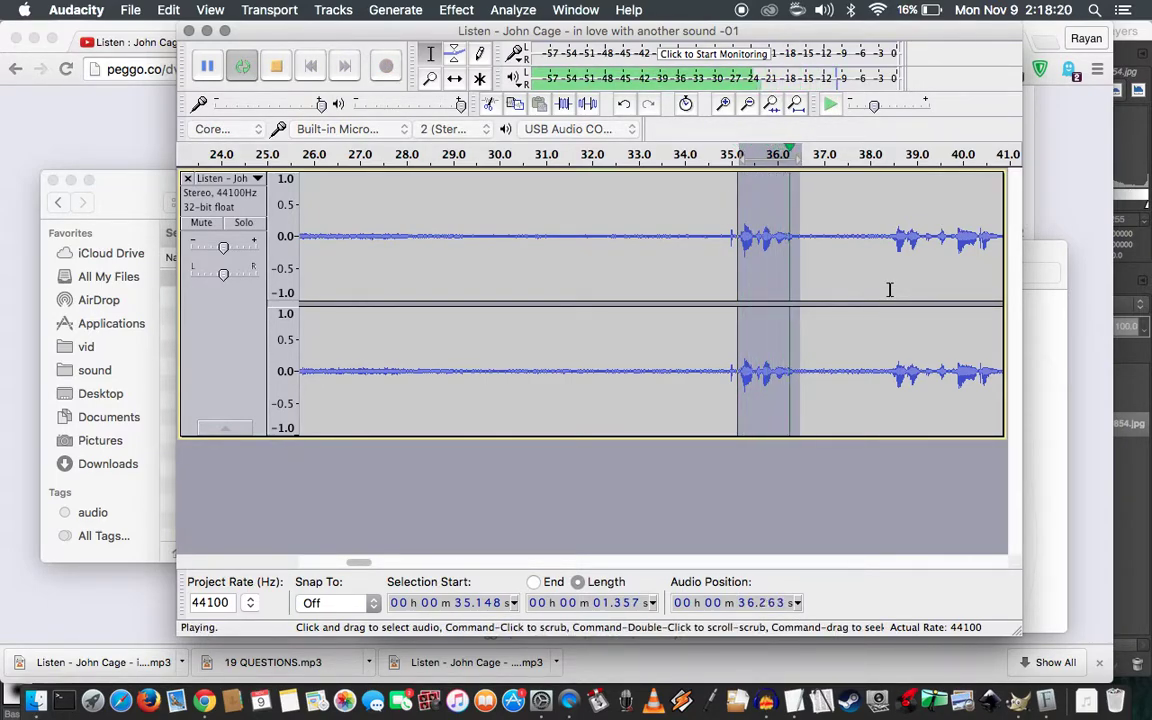
key(space)
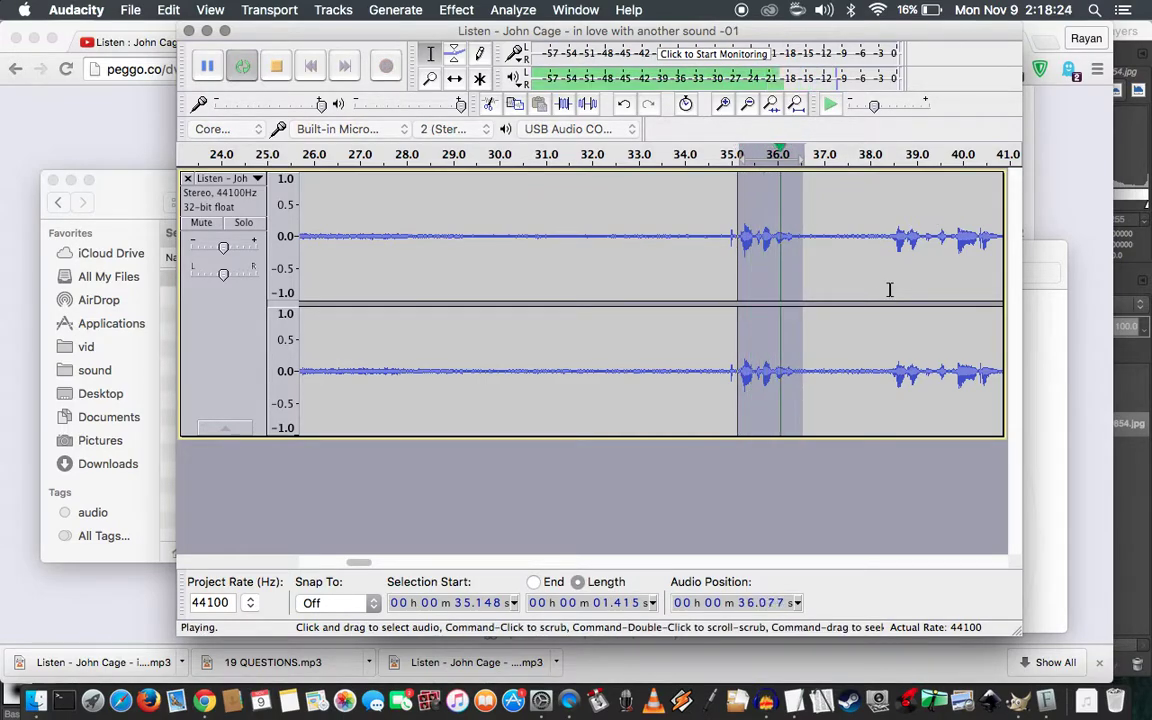
key(space)
key(shift+Right)
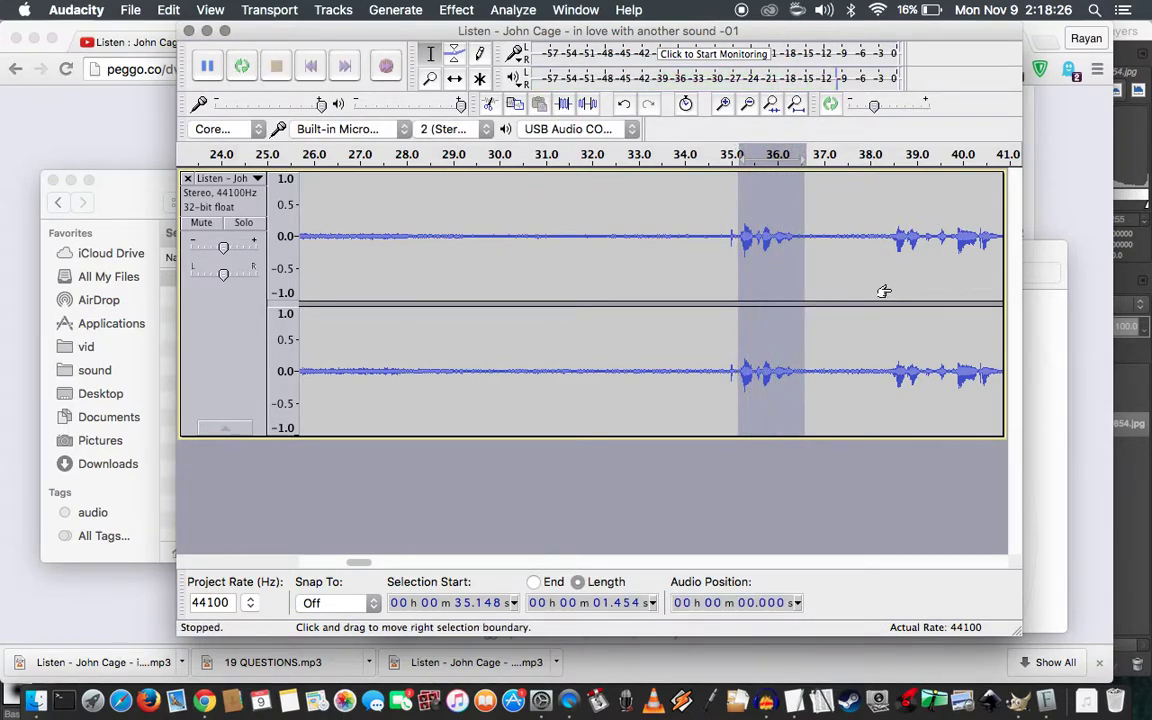
key(shift+space)
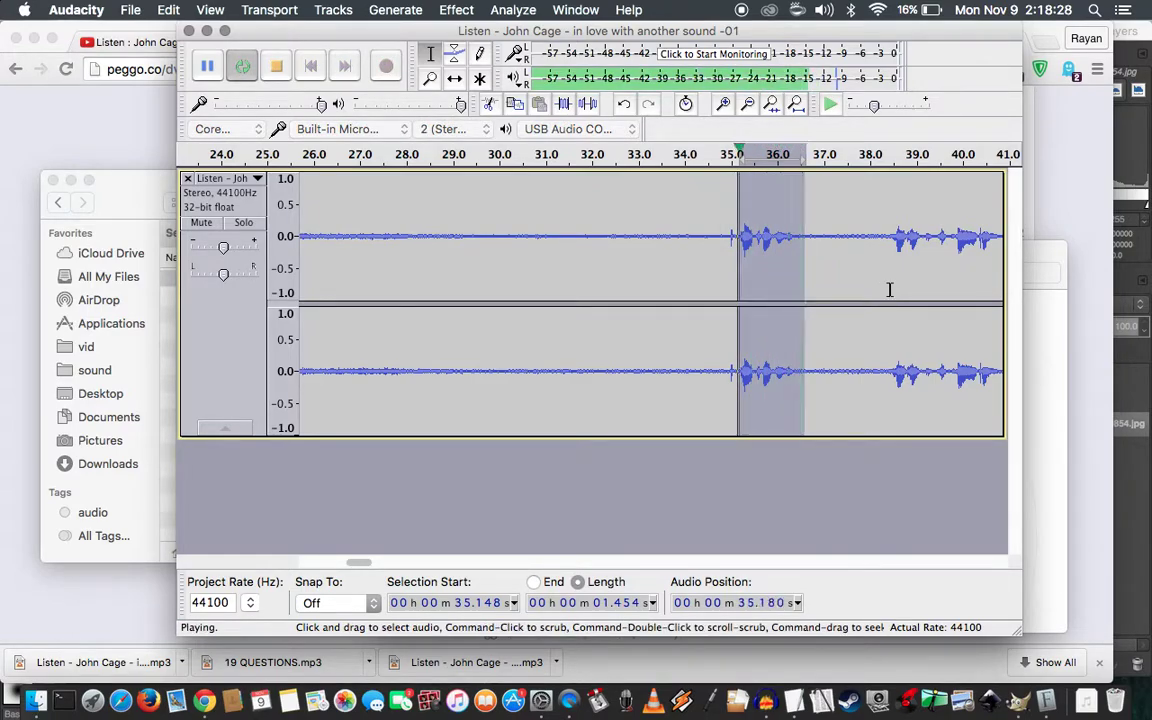
key(space)
key(Delete)
Play the edit from 35.148 s, then delete the phrase of about 2.42 s starting at 36.990 s and play the result
key(space)
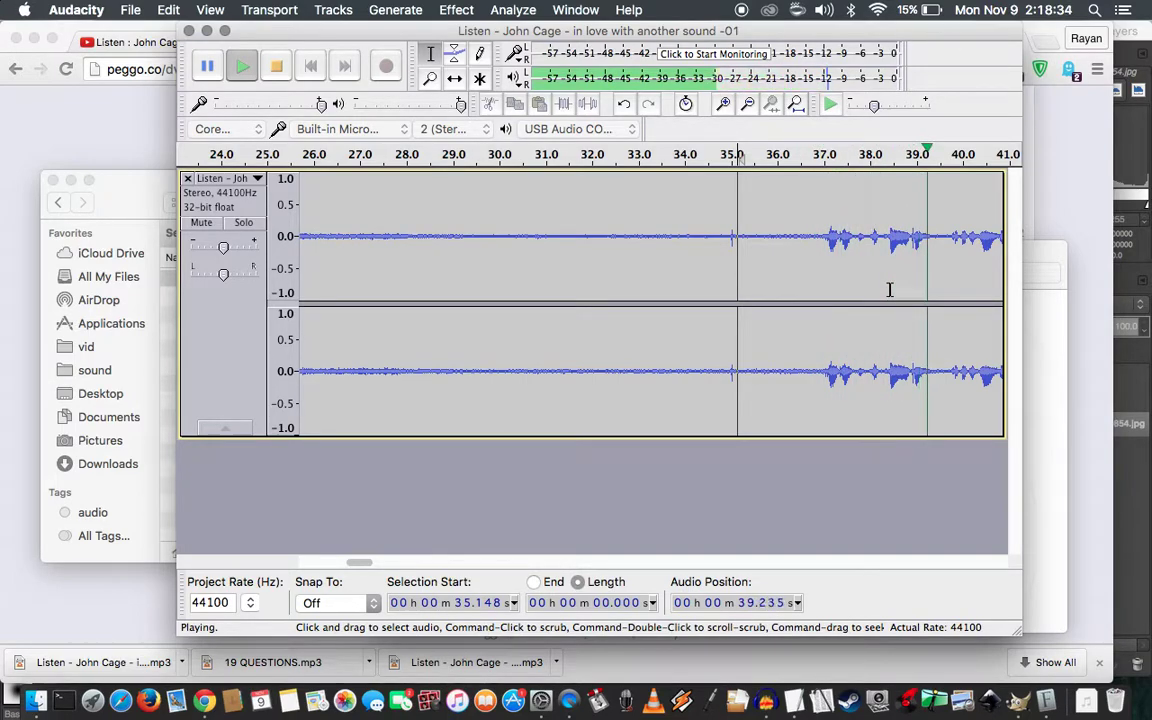
key(space)
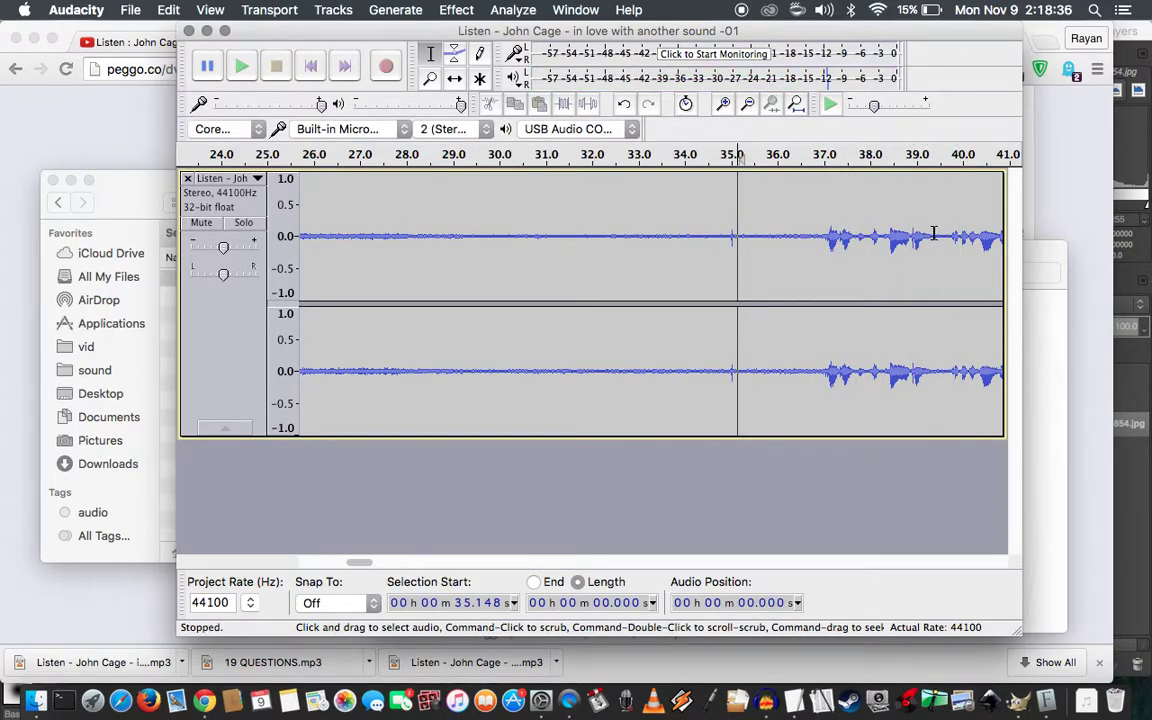
drag(935, 235, 822, 248)
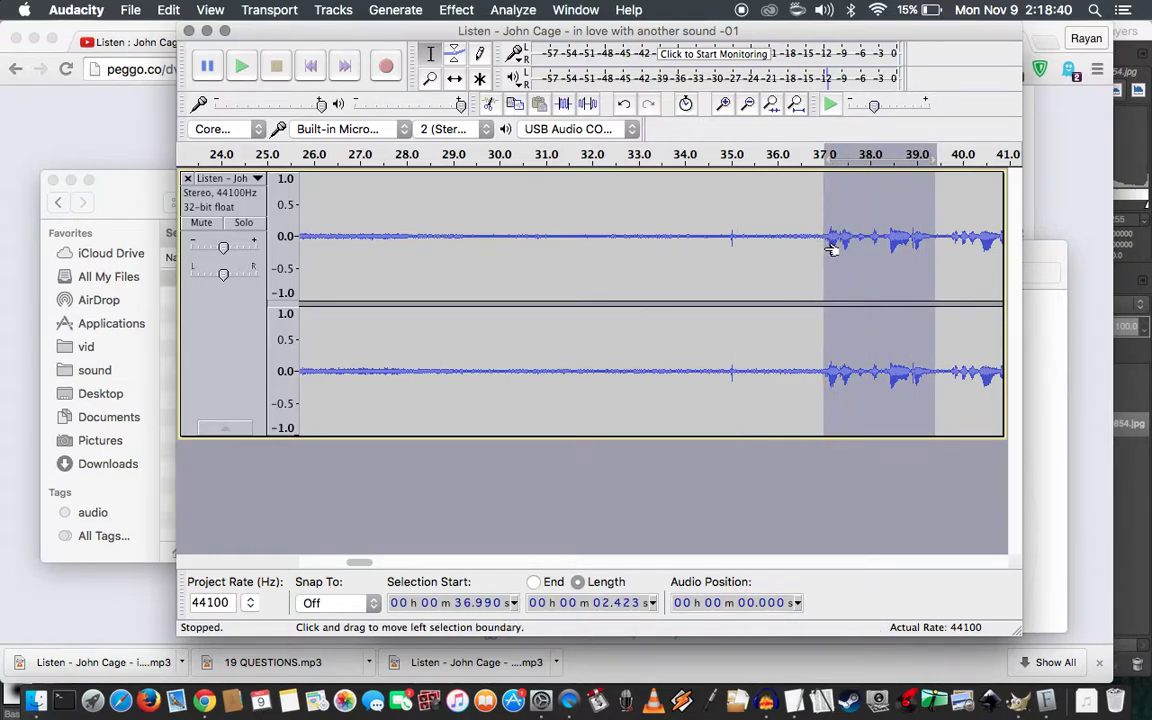
click(826, 249)
key(space)
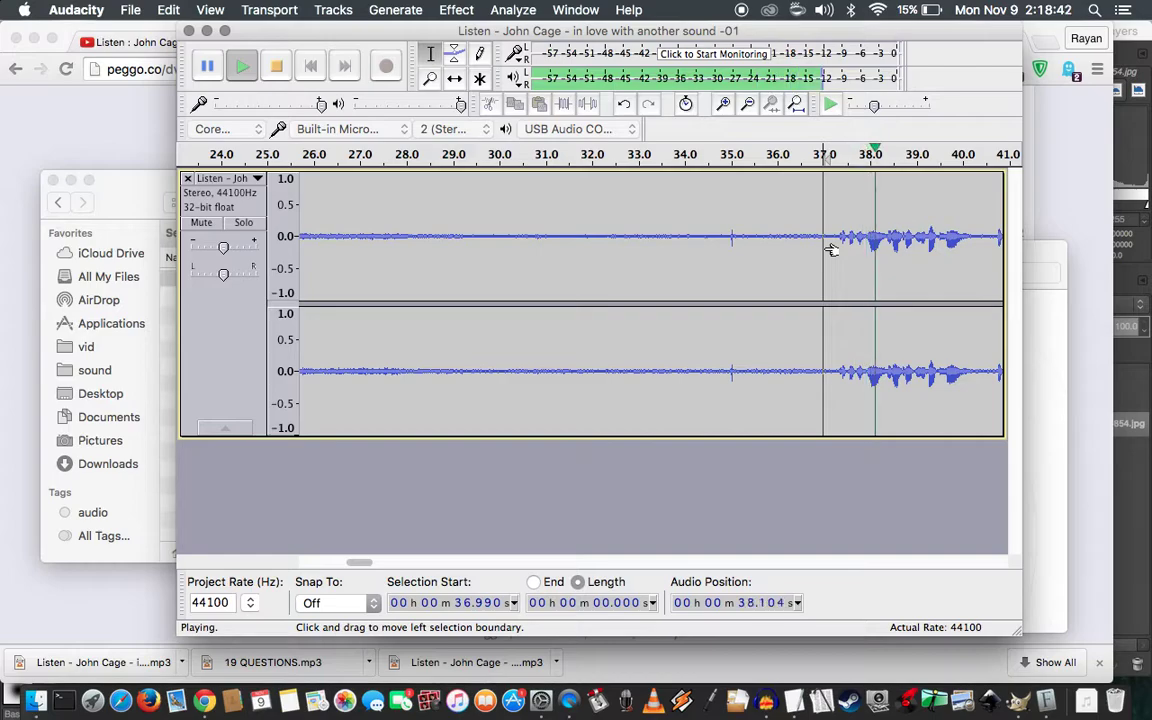
key(space)
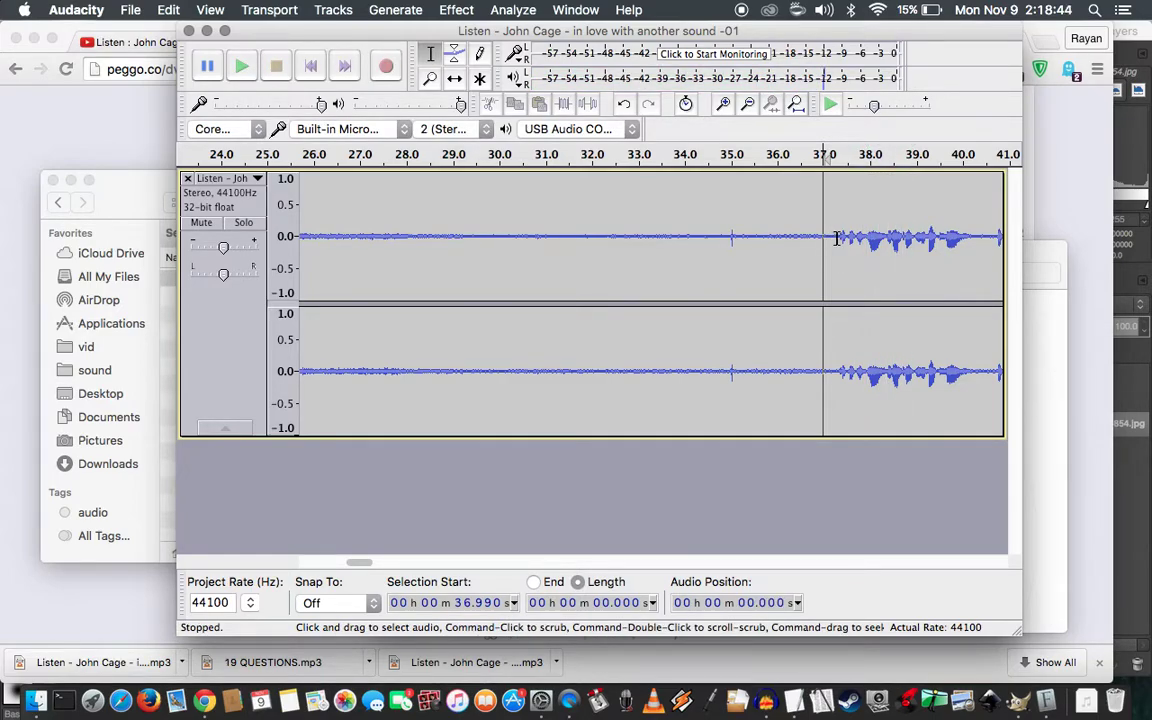
Audition the phrase of 3.179 s starting at 37.319 s, delete it, and play back the result
click(838, 238)
key(space)
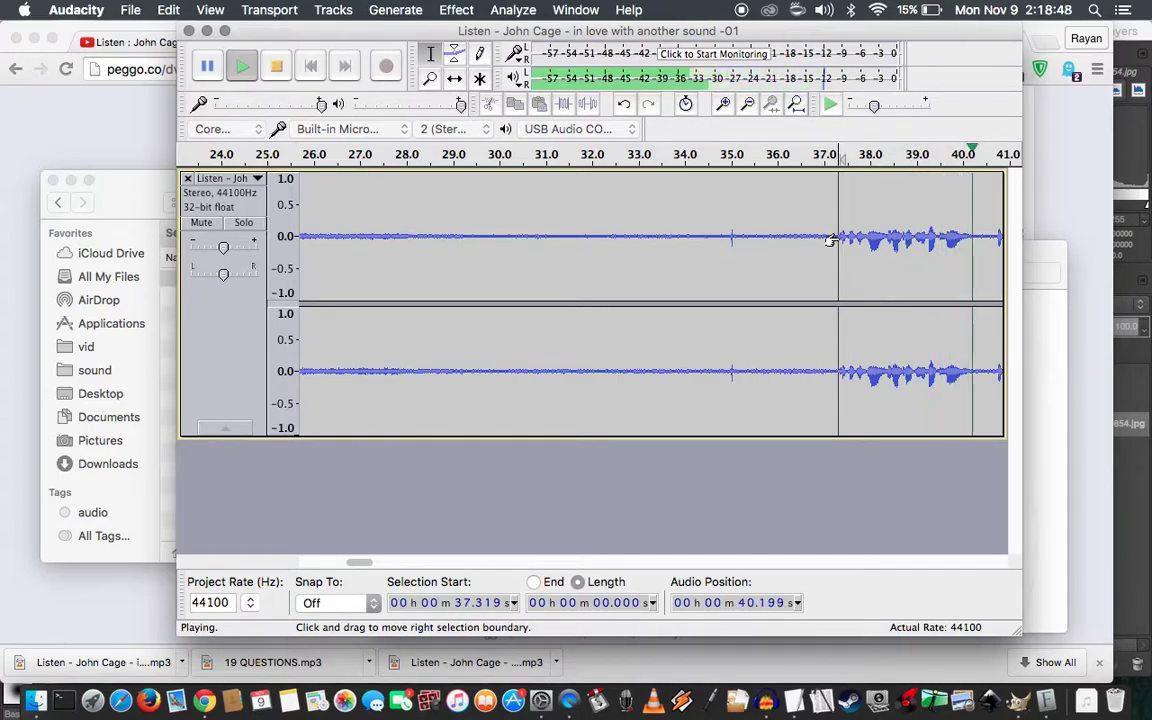
key(space)
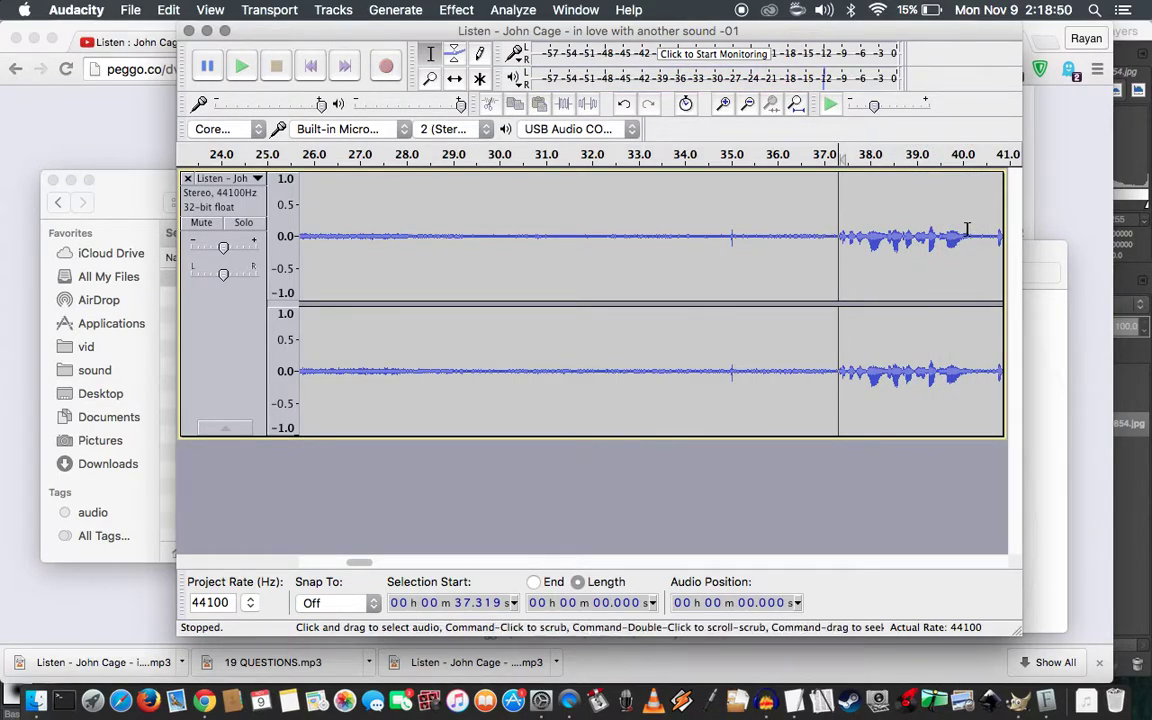
key(space)
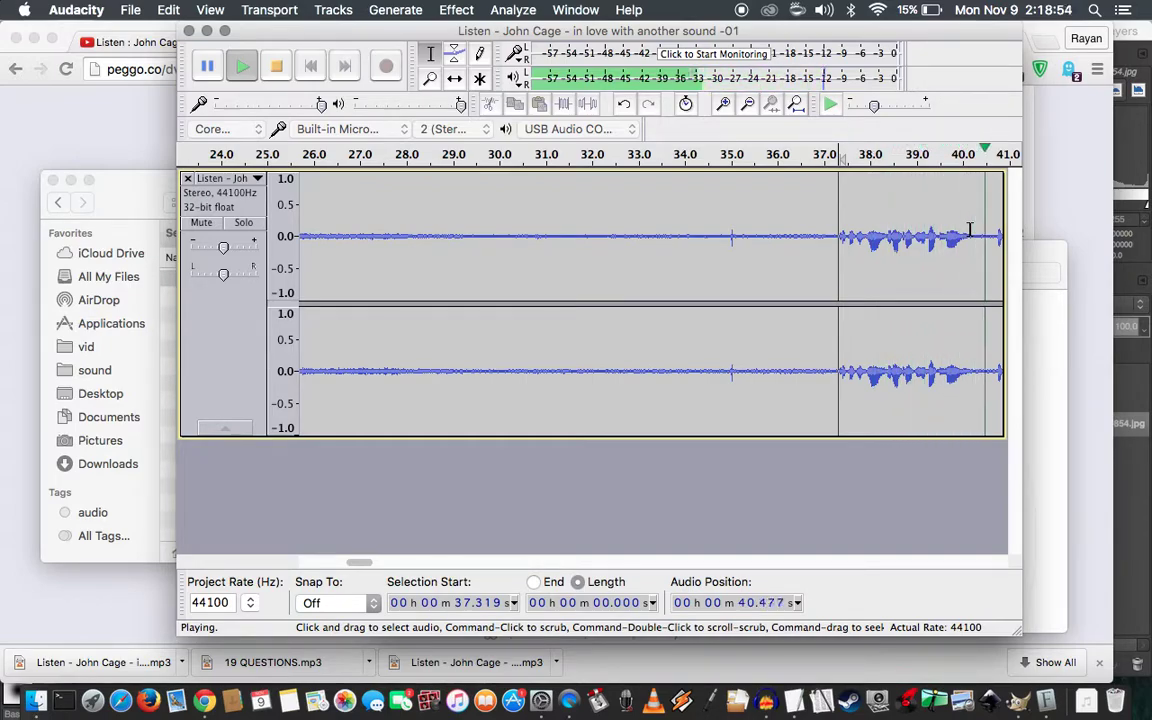
shift+click(987, 233)
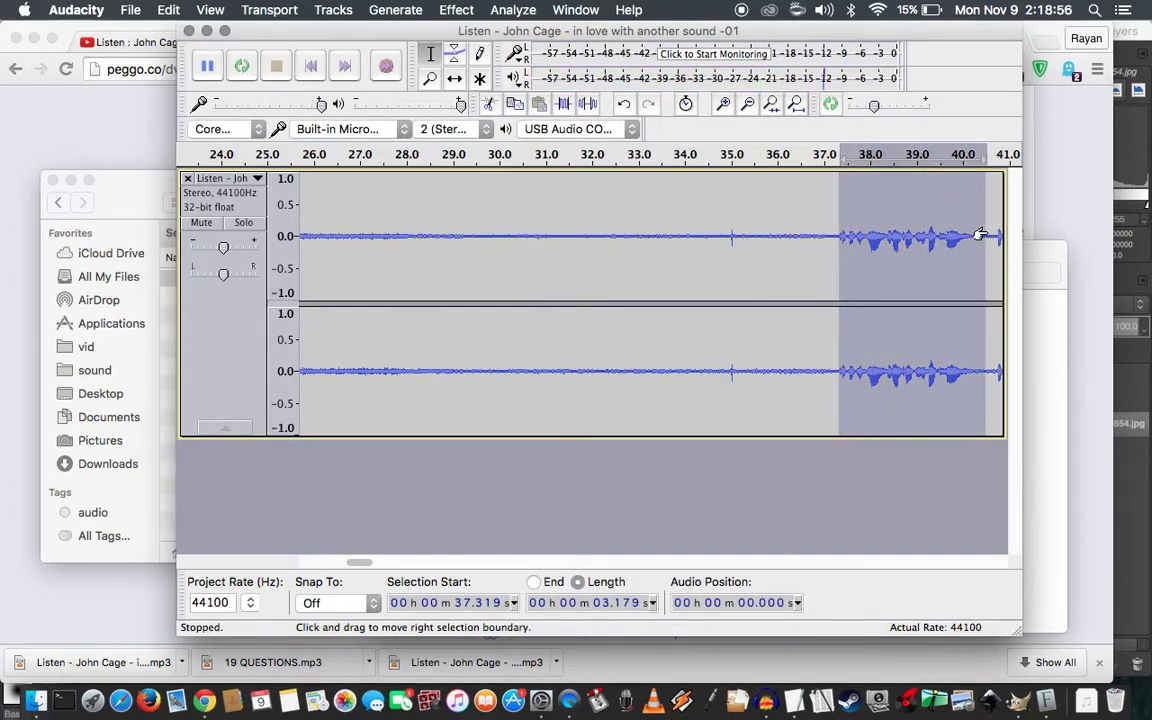
key(space)
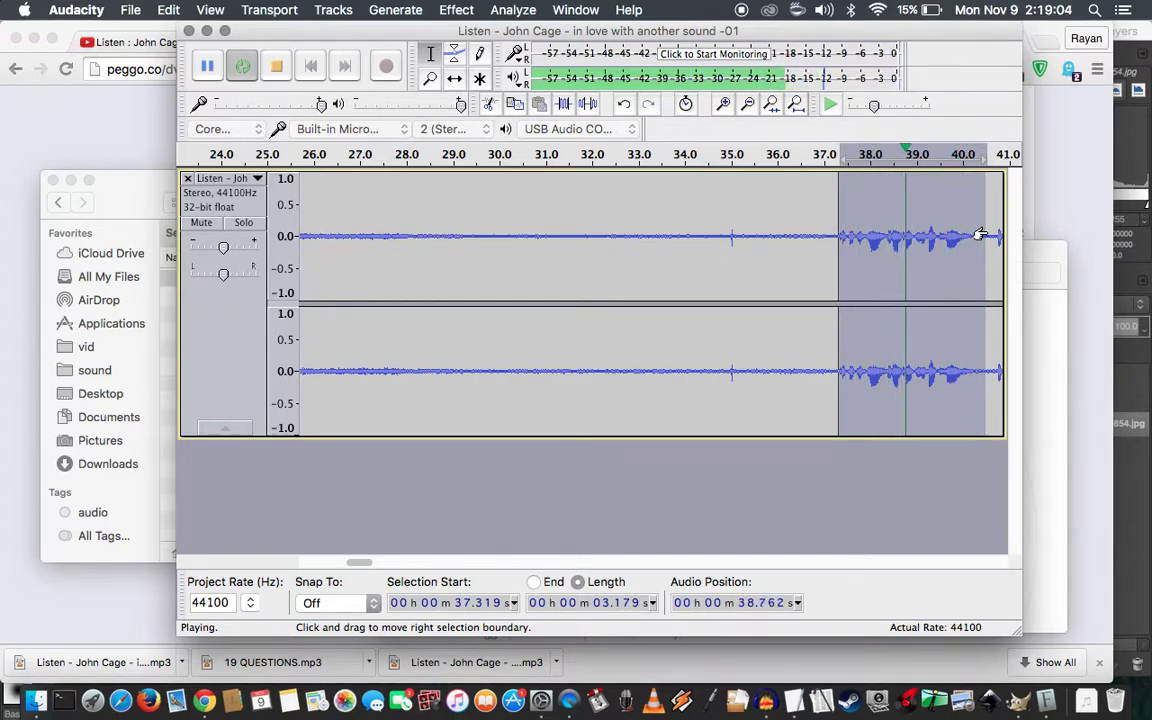
key(space)
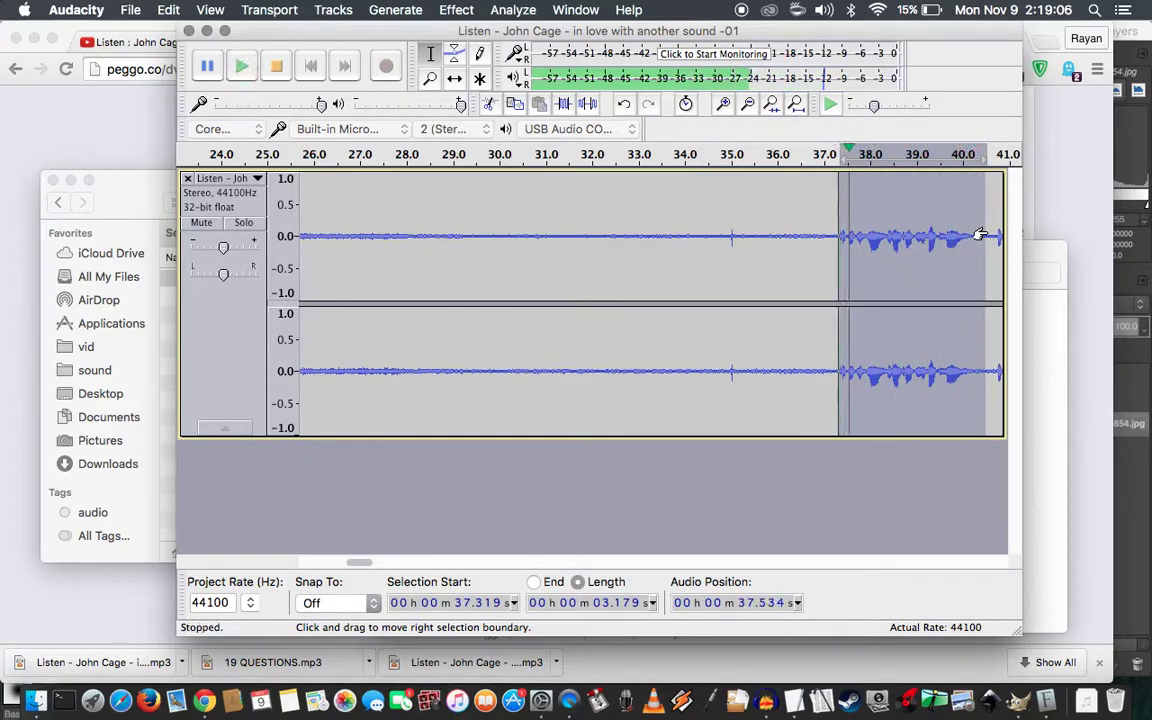
key(BackSpace)
key(space)
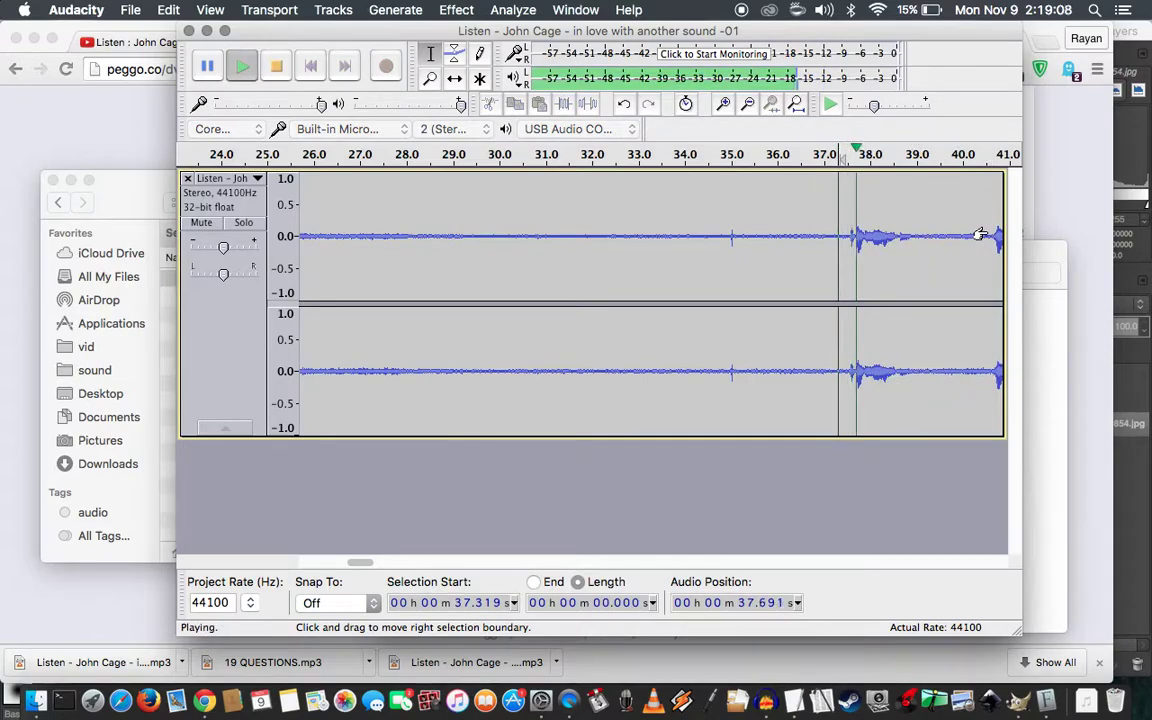
key(space)
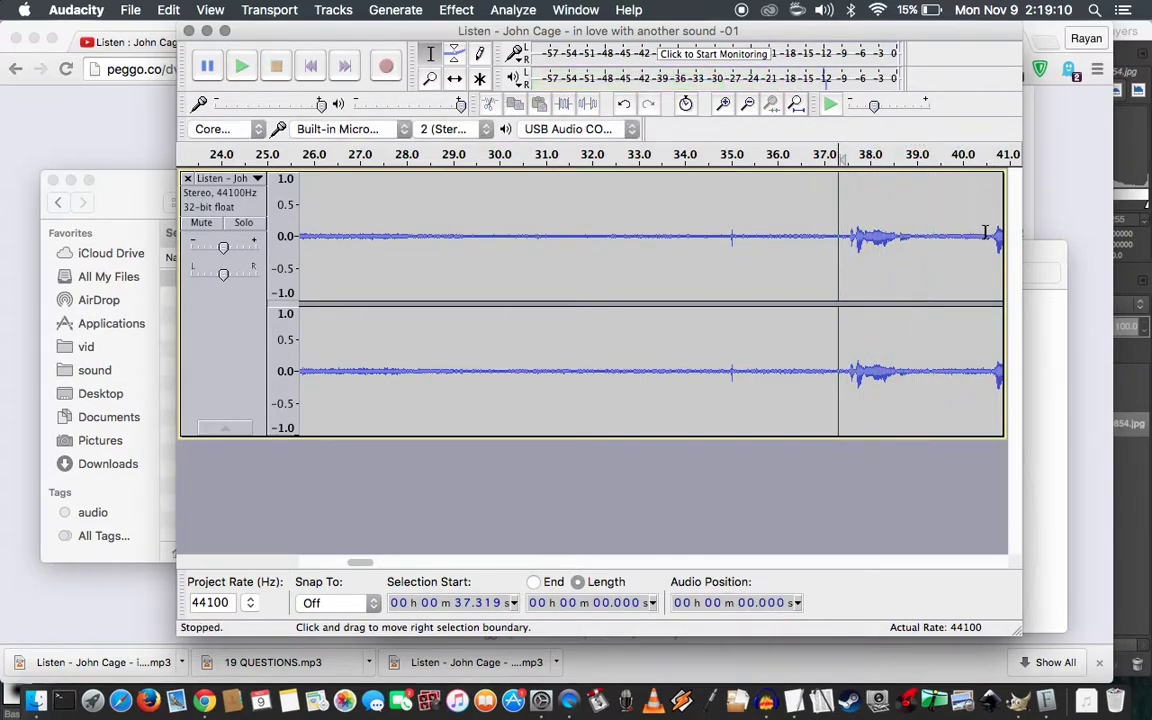
Select the phrase from 37.533 s, extend the selection to 1.997 s while auditioning it, and delete it
drag(931, 234, 849, 244)
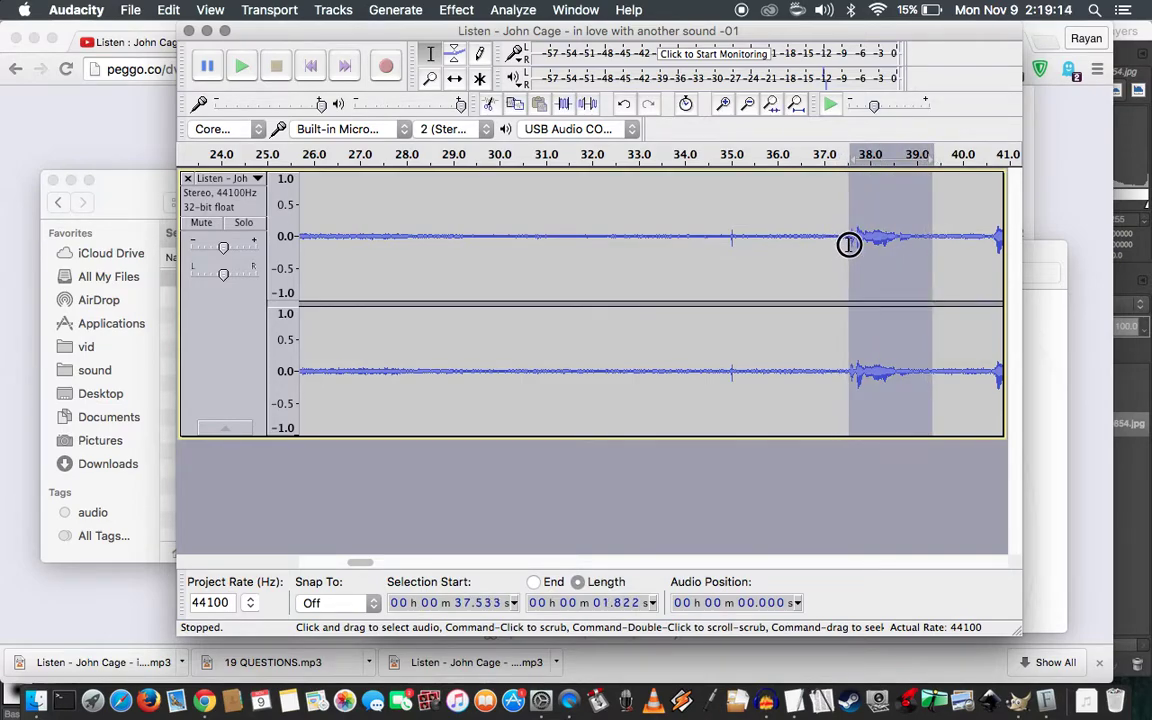
key(space)
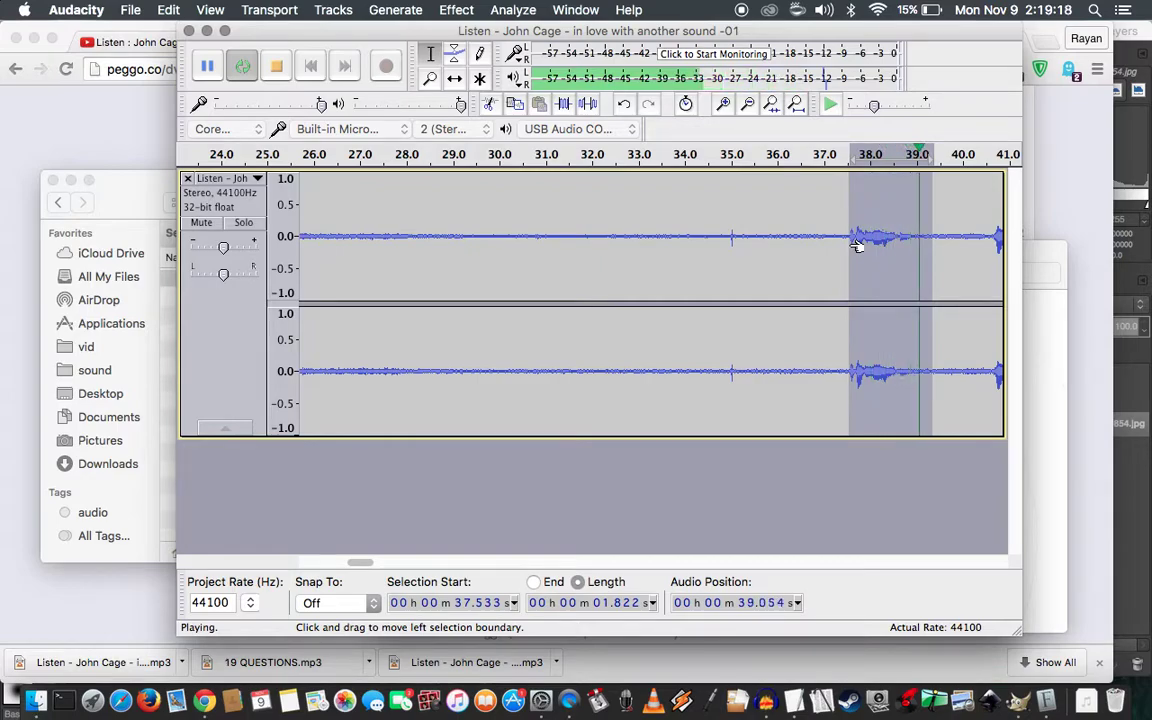
key(space)
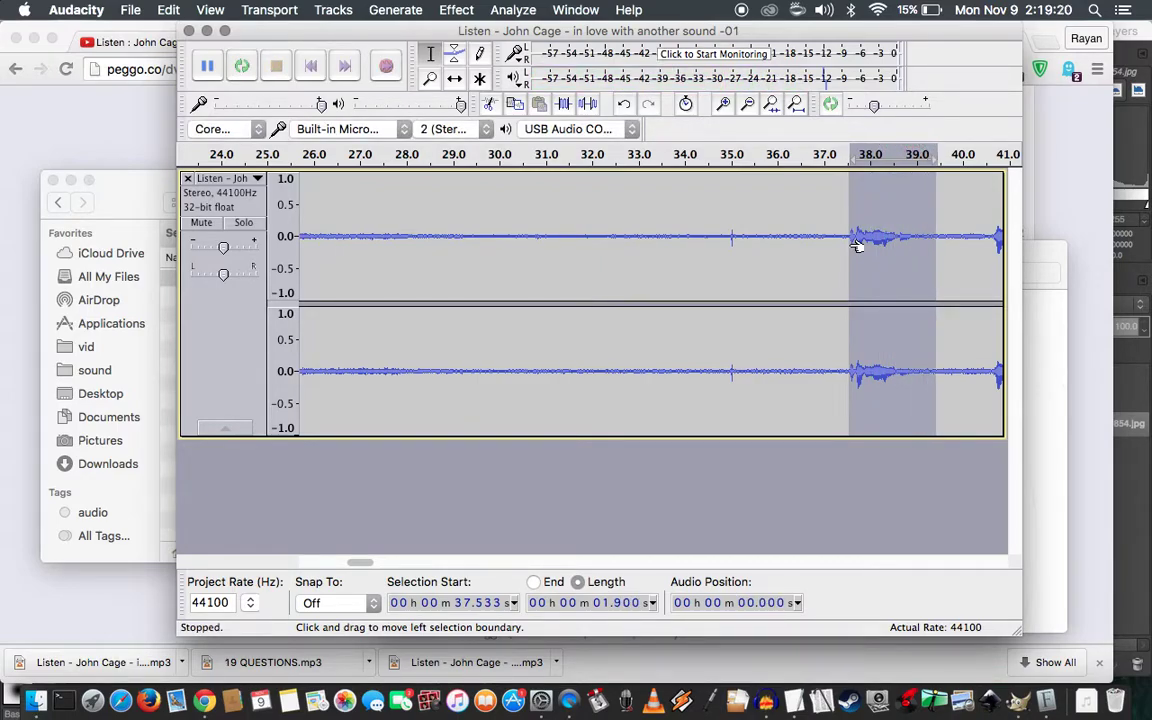
key(shift+space)
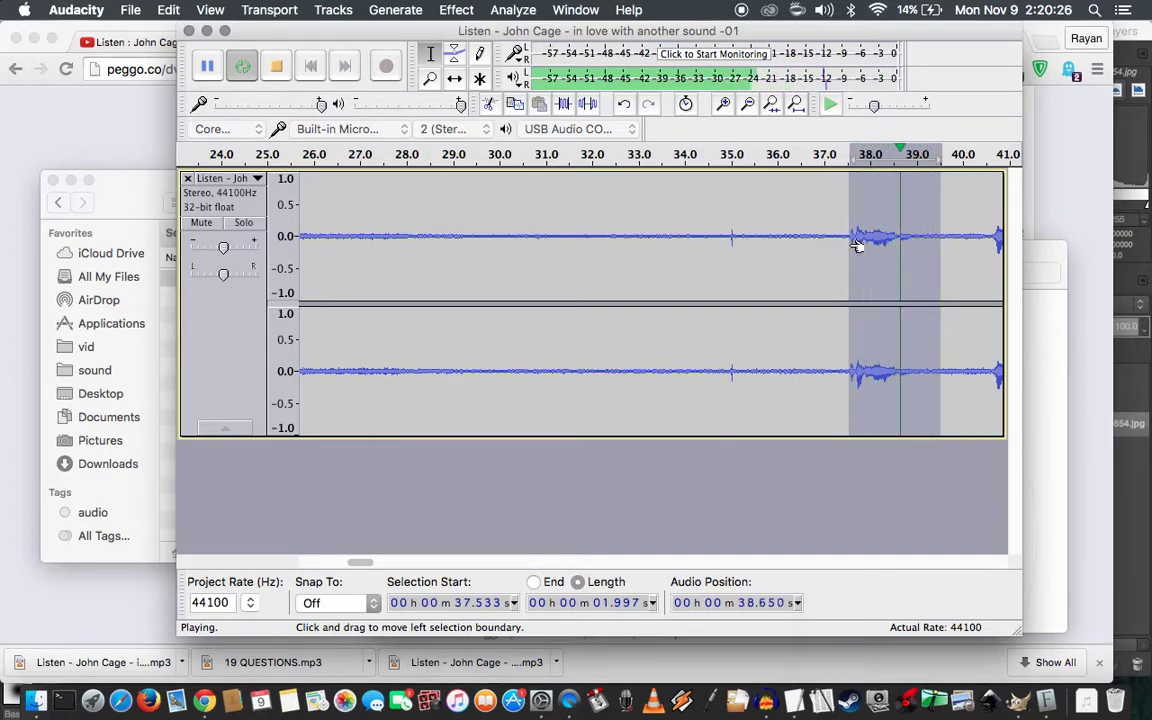
key(space)
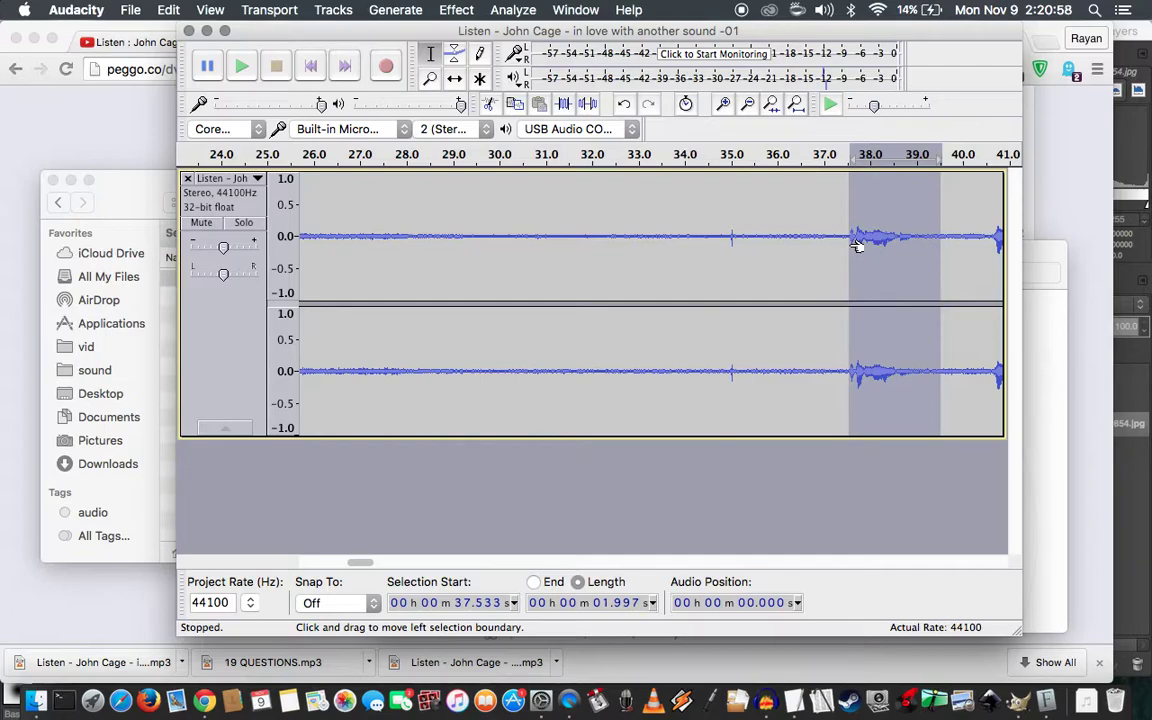
key(space)
key(space)
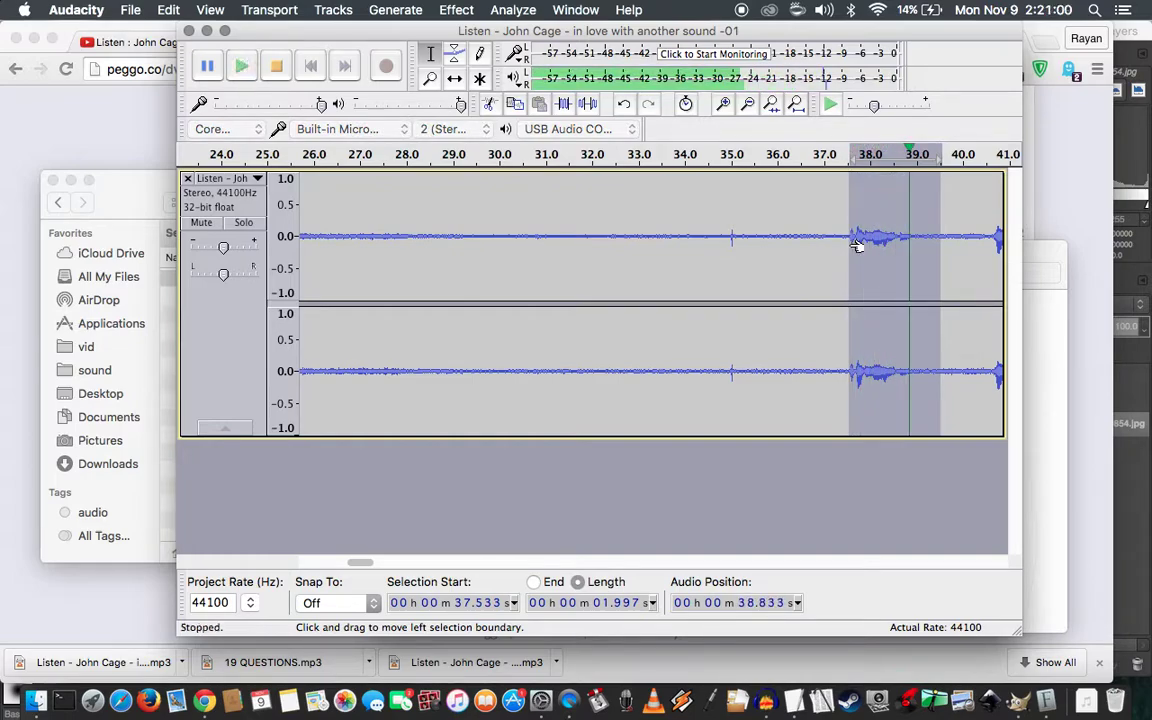
key(Delete)
Play back the edit from 37.533 s and again with more lead-in from 34.411 s
key(space)
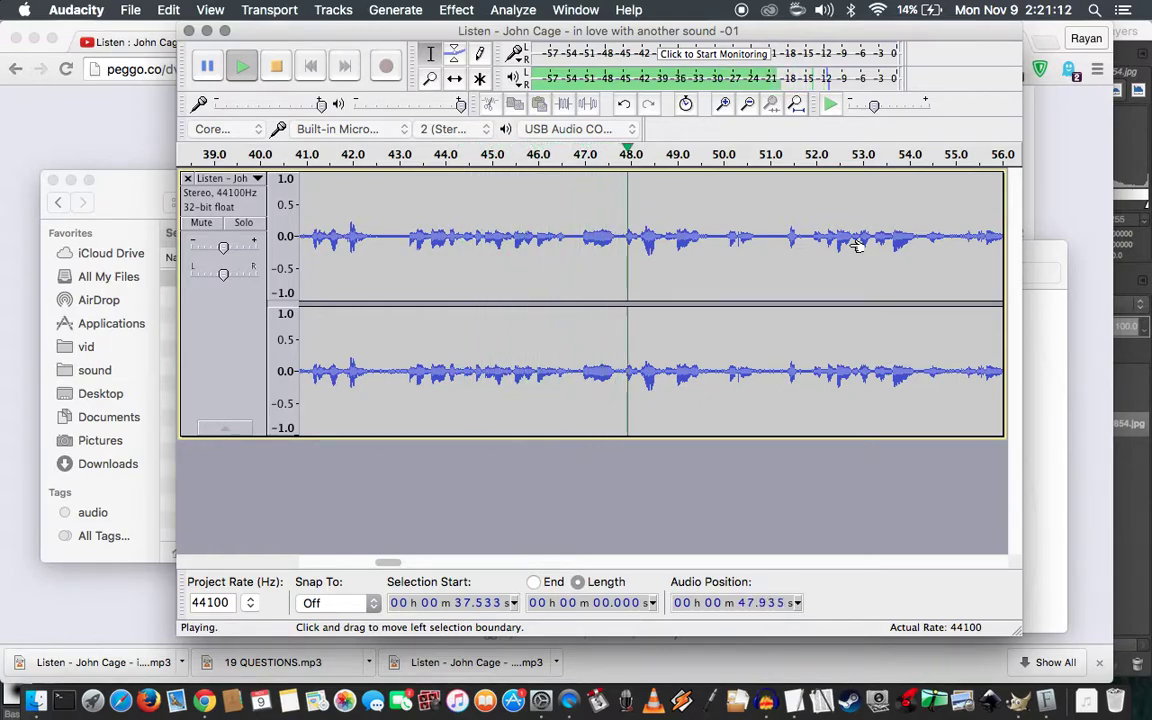
key(space)
key(space)
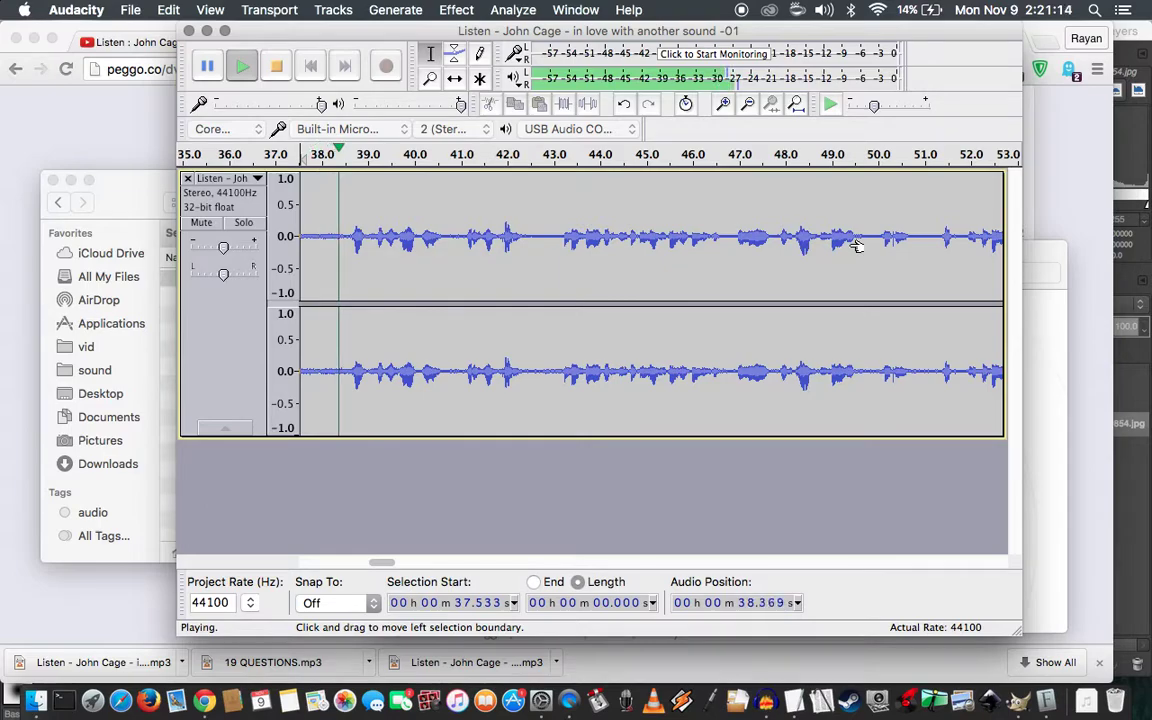
key(space)
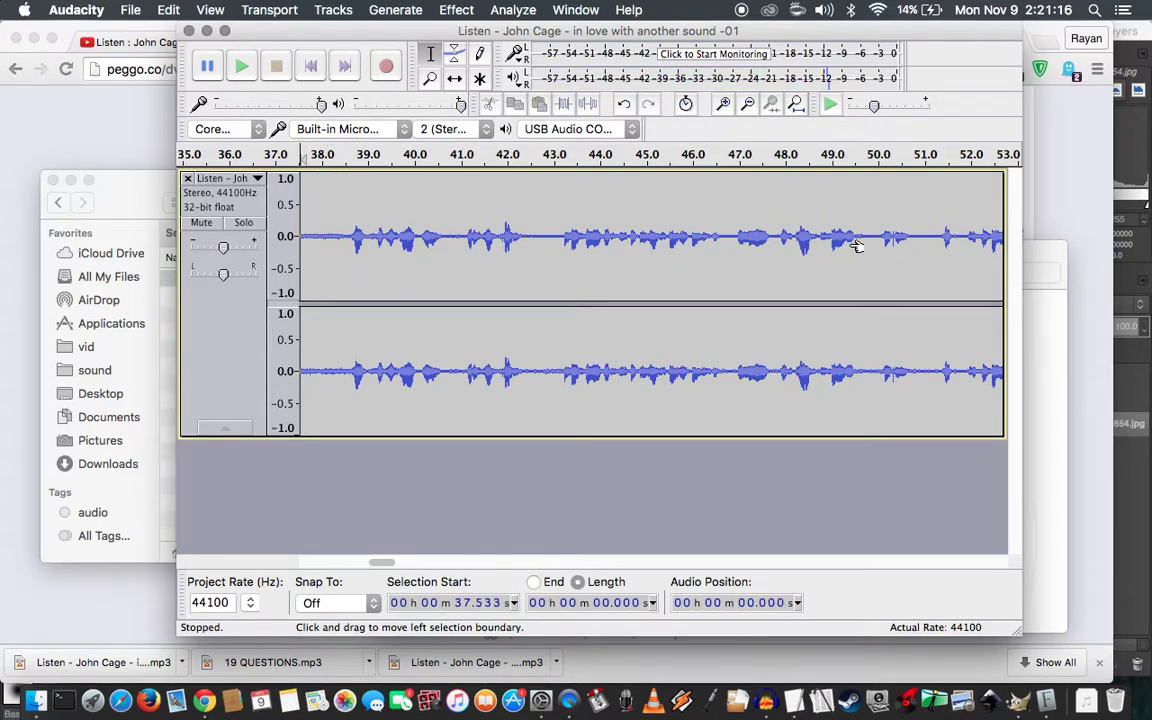
drag(381, 563, 374, 566)
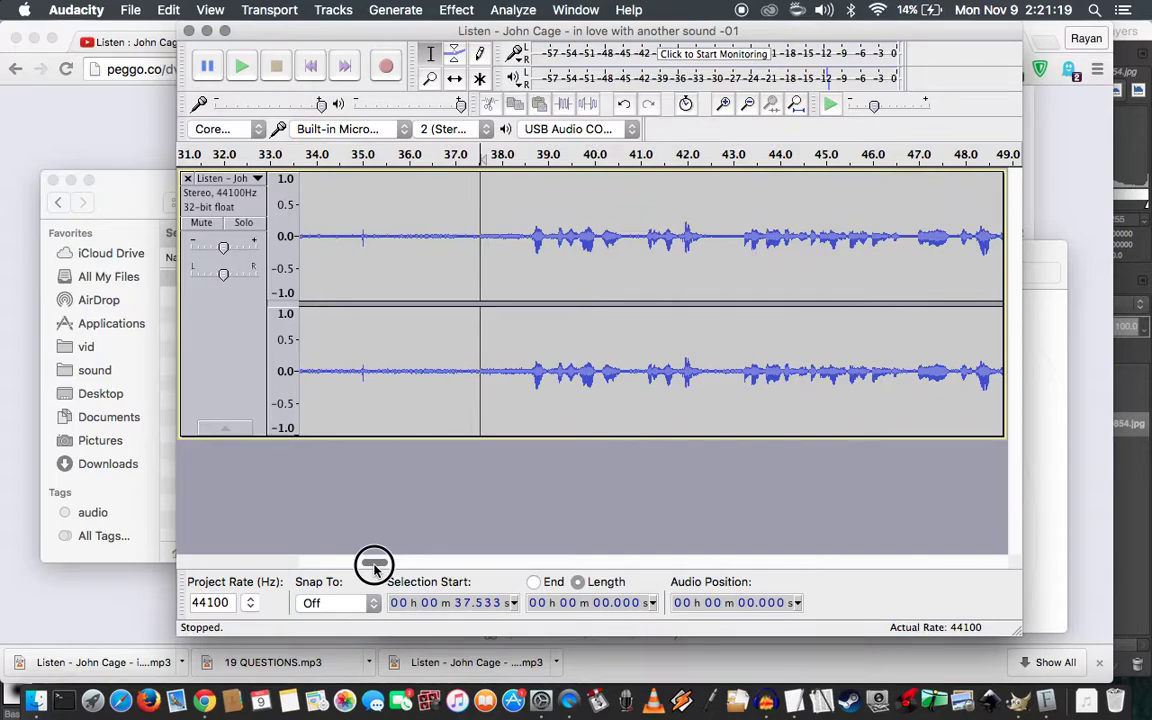
click(334, 250)
key(space)
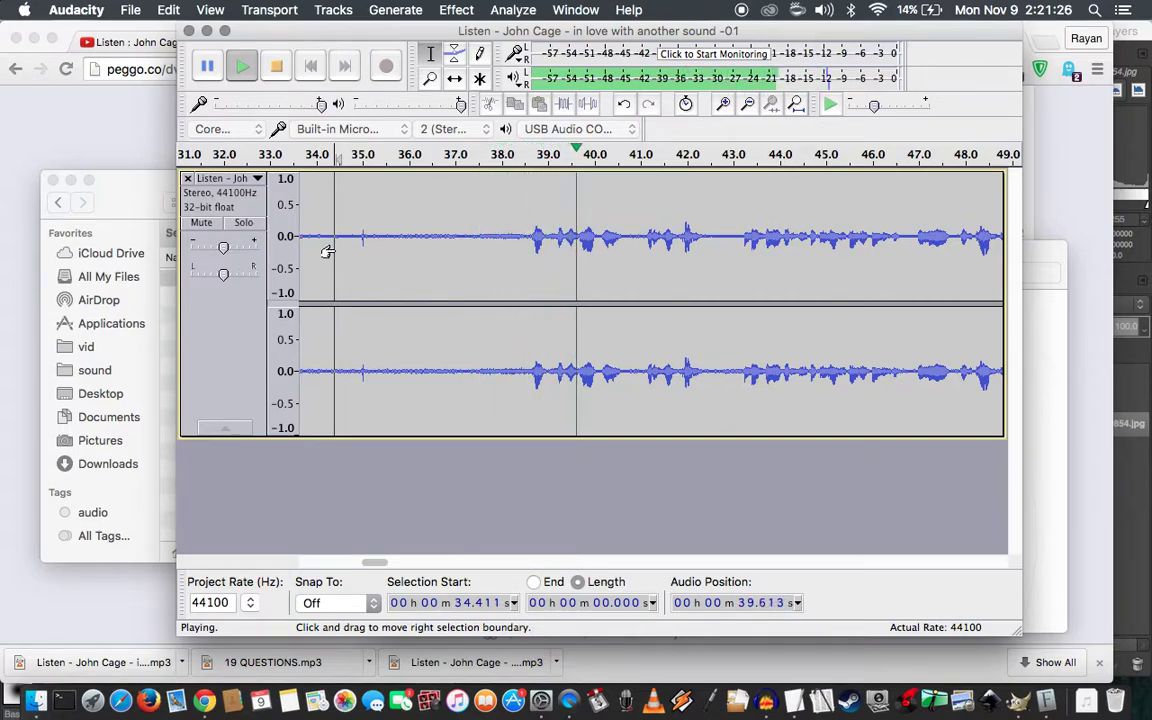
key(space)
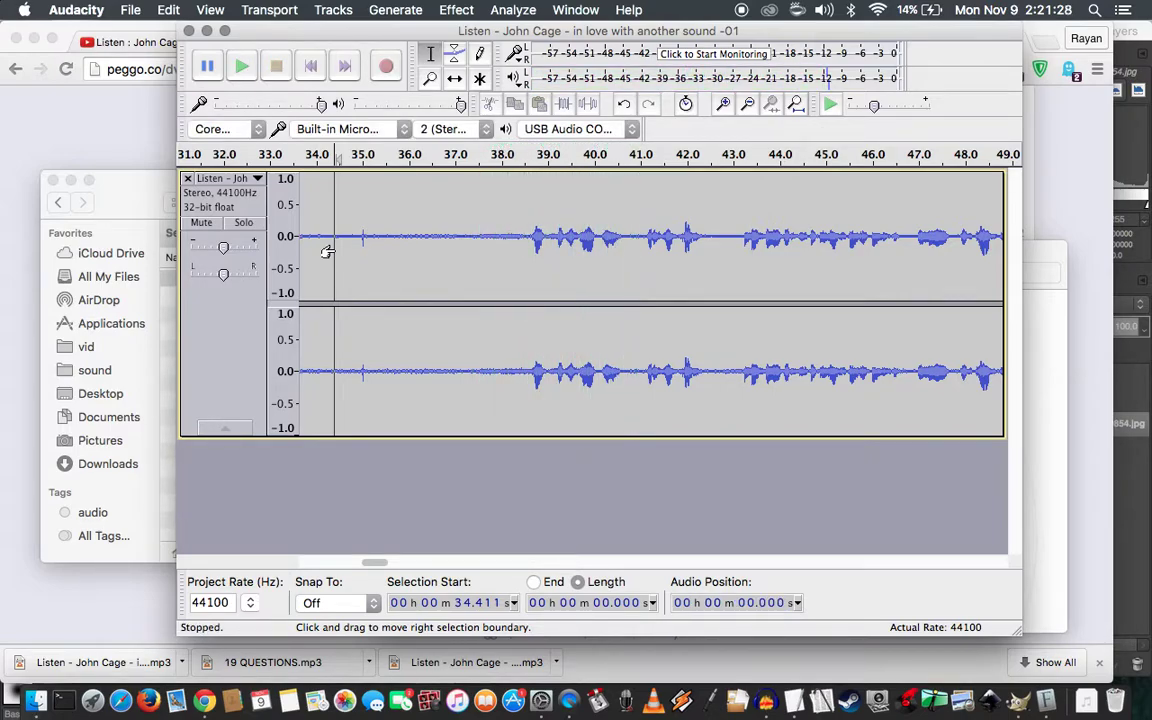
Loop a selection of 1.997 s covering the phrase from 38.638 s and raise the track's gain slightly while it plays
drag(621, 240, 530, 245)
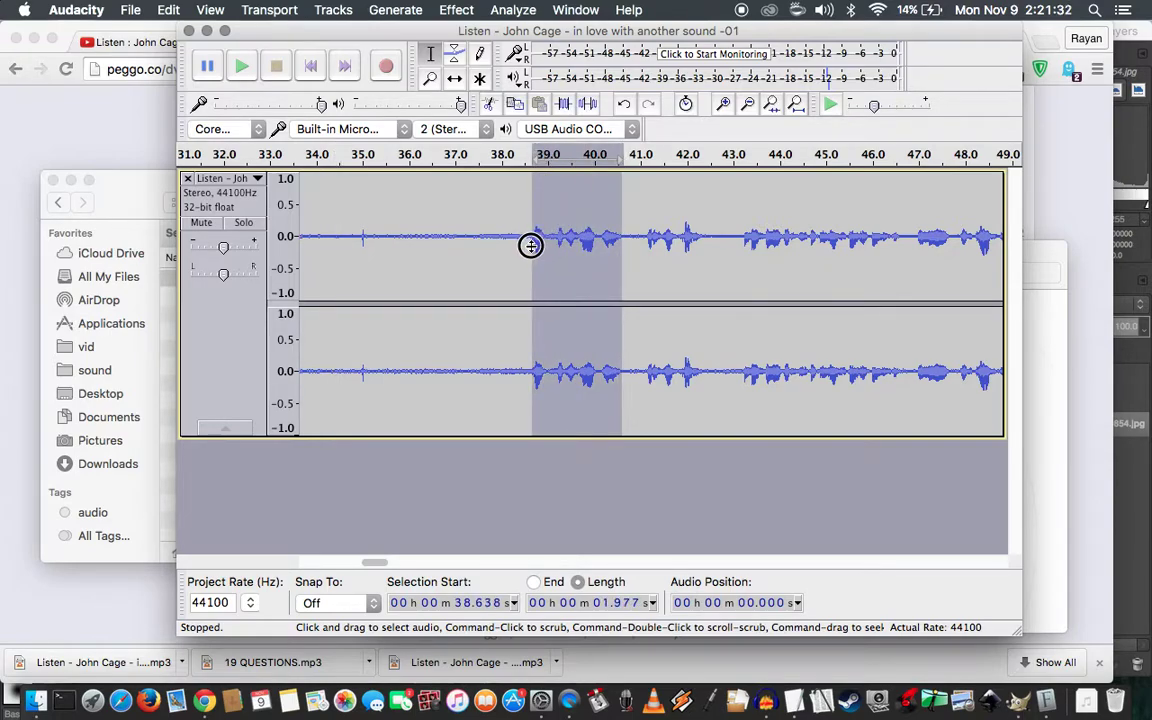
key(space)
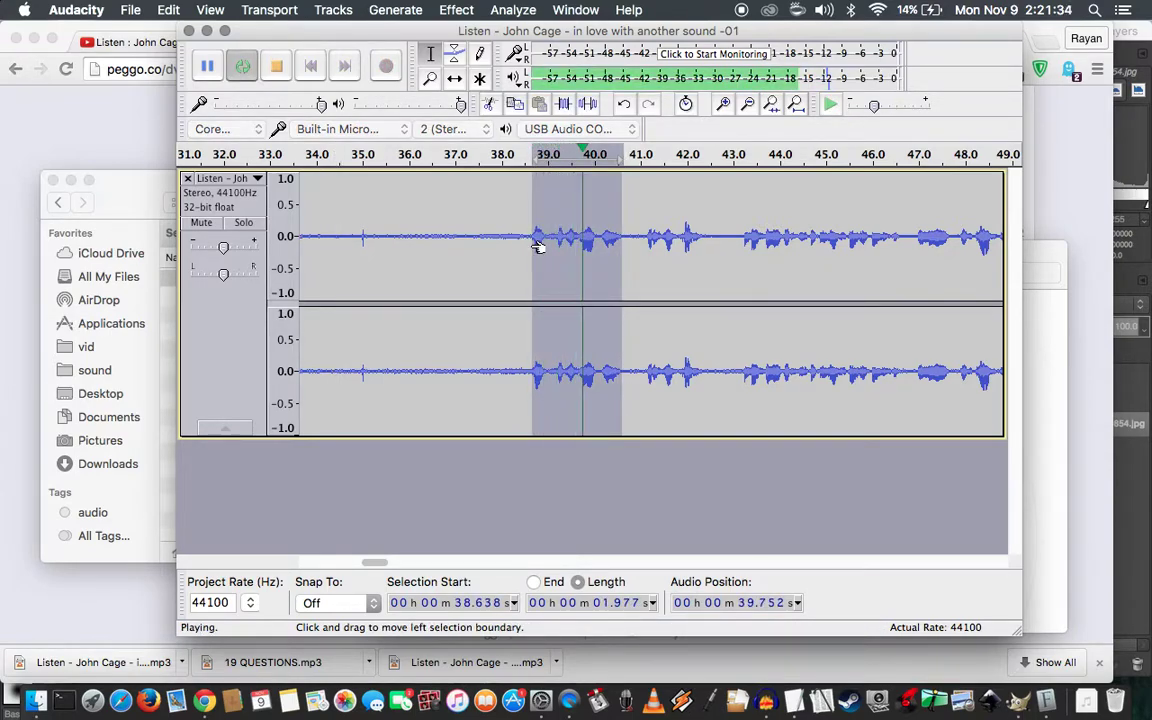
key(space)
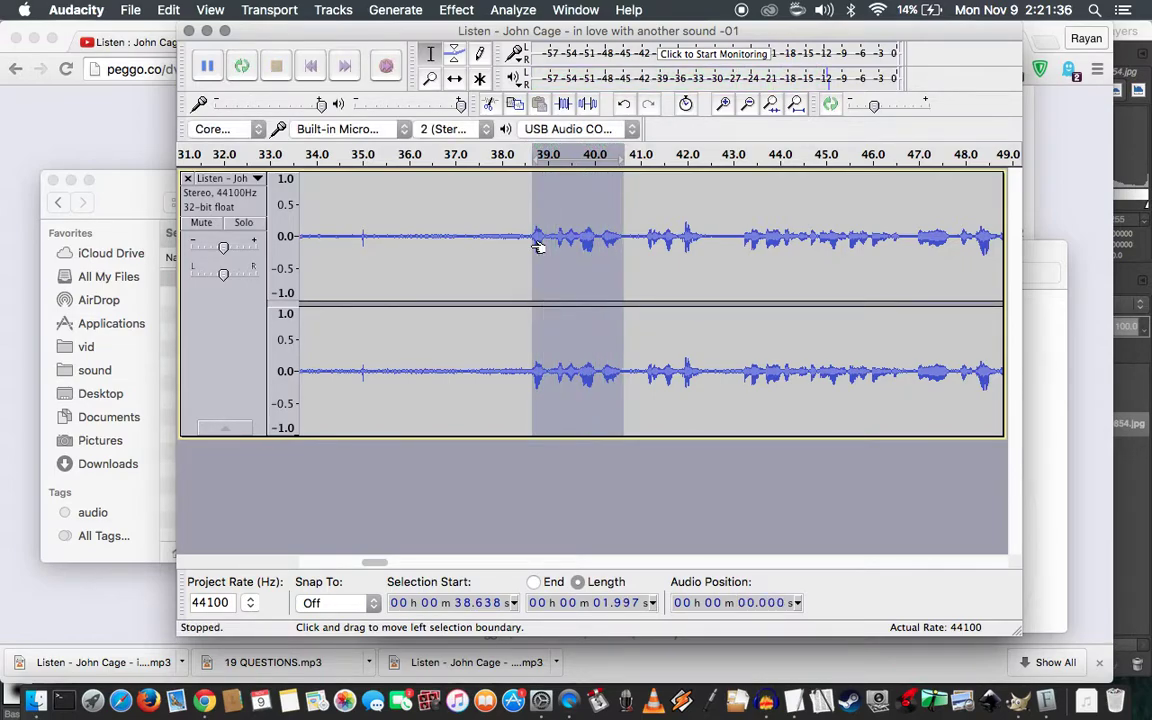
key(shift+space)
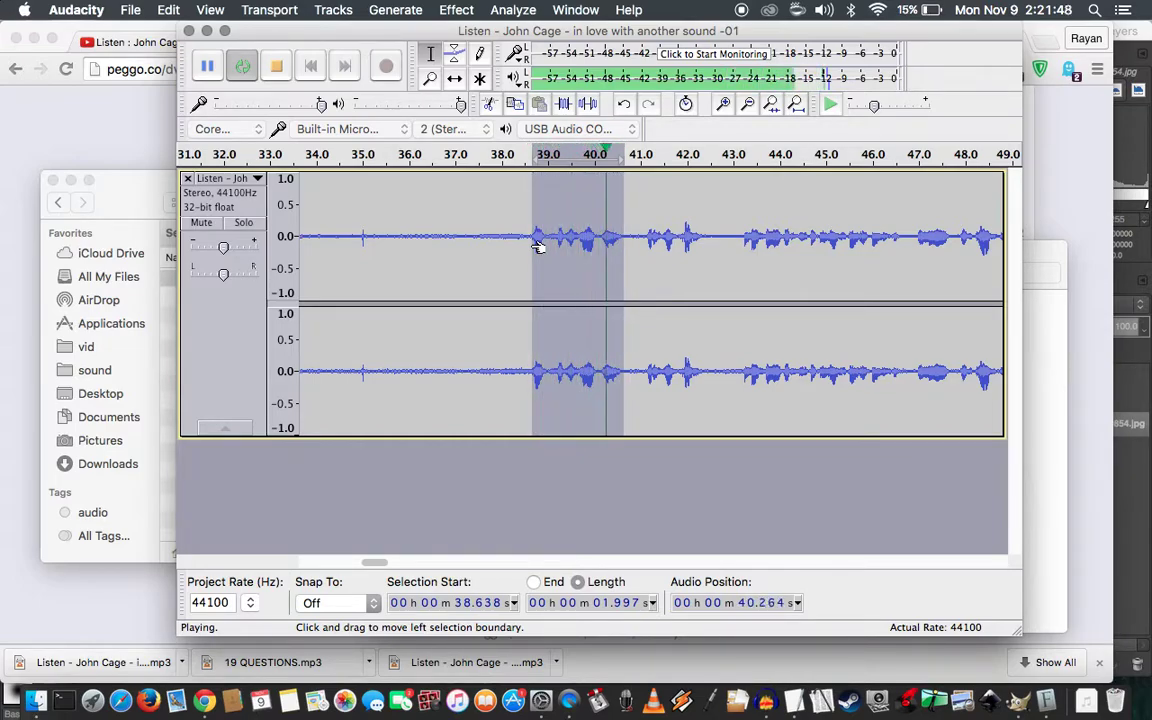
key(XF86AudioRaiseVolume)
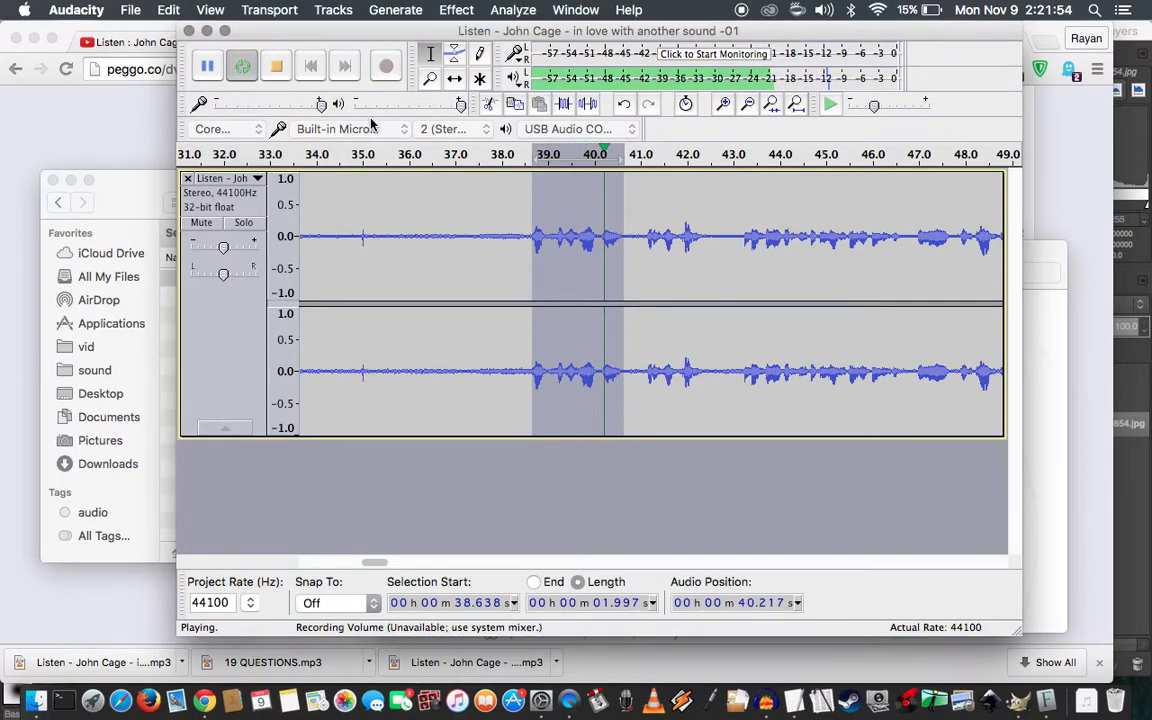
mouse_move(224, 247)
mouse_down()
mouse_move(250, 250)
mouse_move(243, 256)
mouse_up()
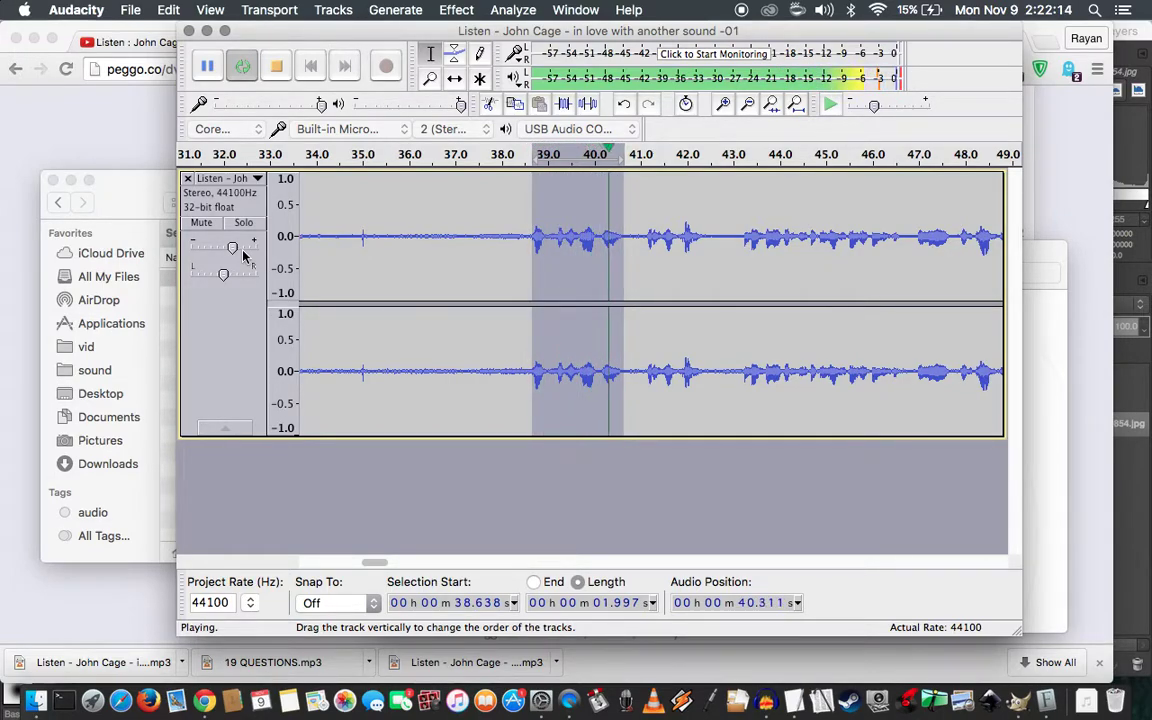
Stop the loop, delete the selected phrase starting at 38.638 s, and play back the result
key(space)
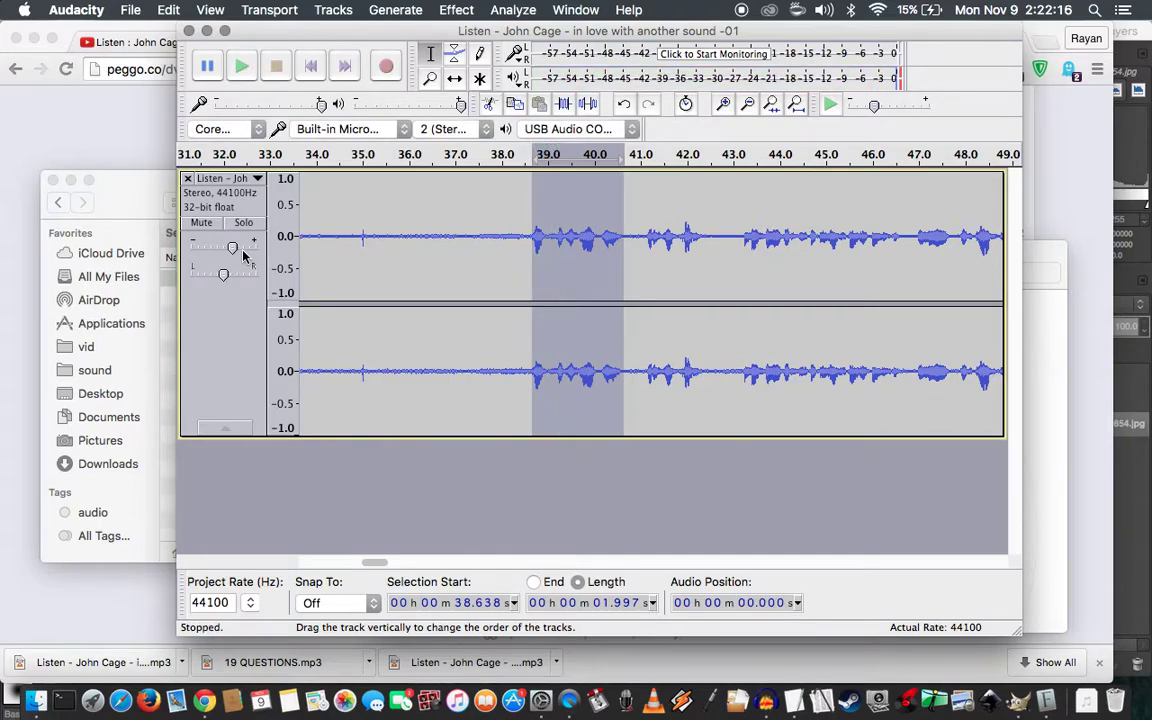
key(Delete)
key(space)
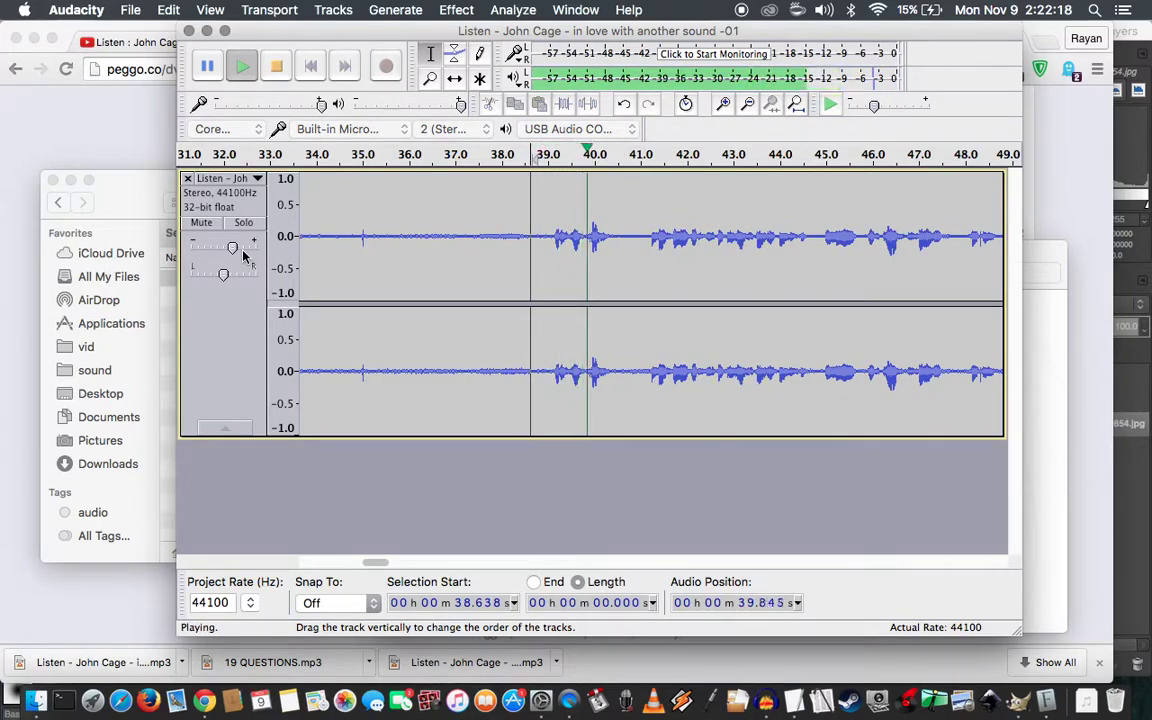
key(space)
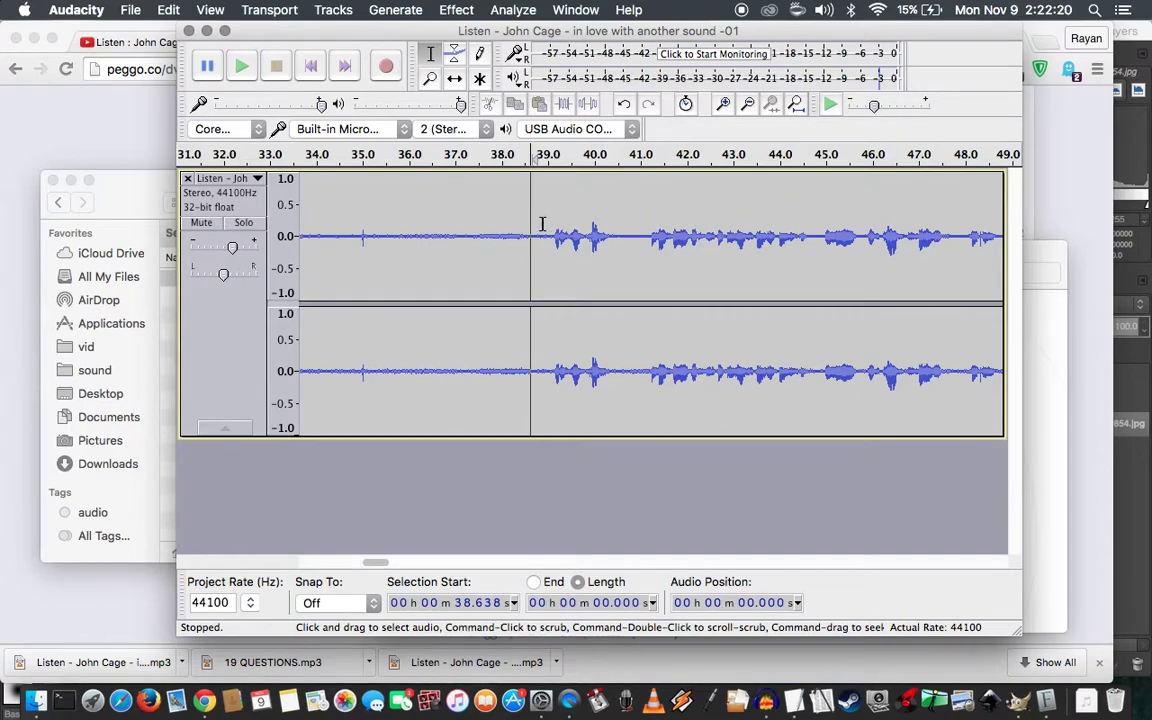
Delete the phrase of about 1.34 s starting at 39.084 s and play the result from 38.386 s
drag(552, 233, 611, 248)
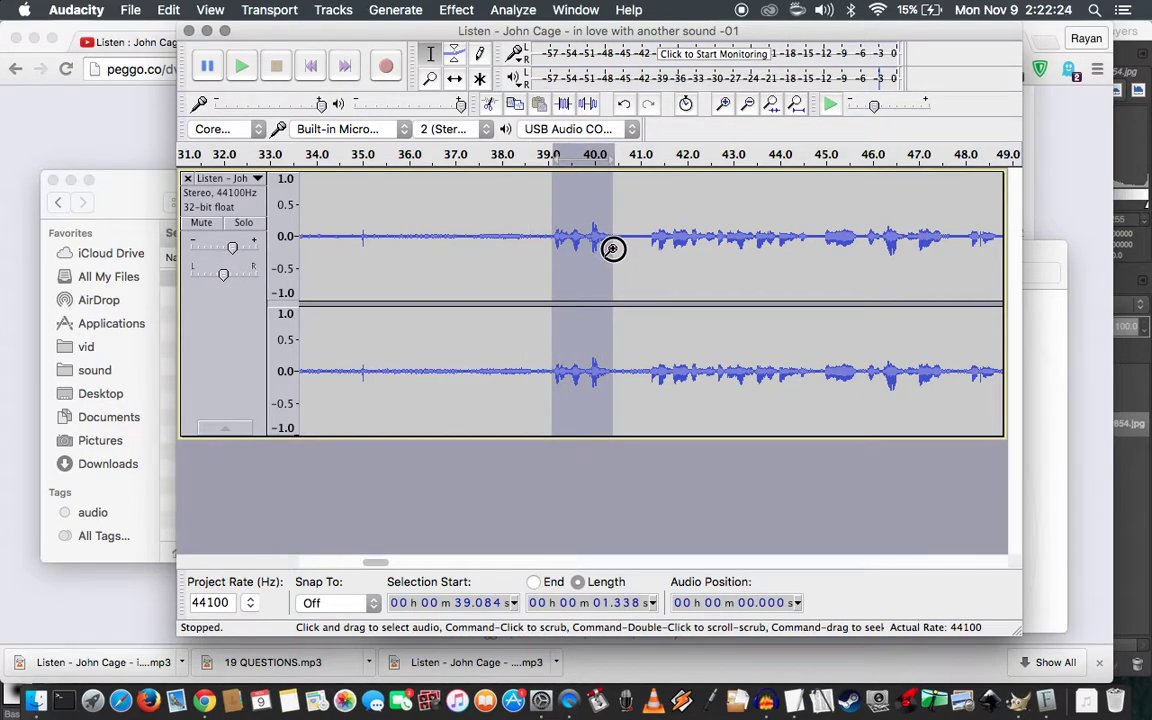
click(512, 236)
key(space)
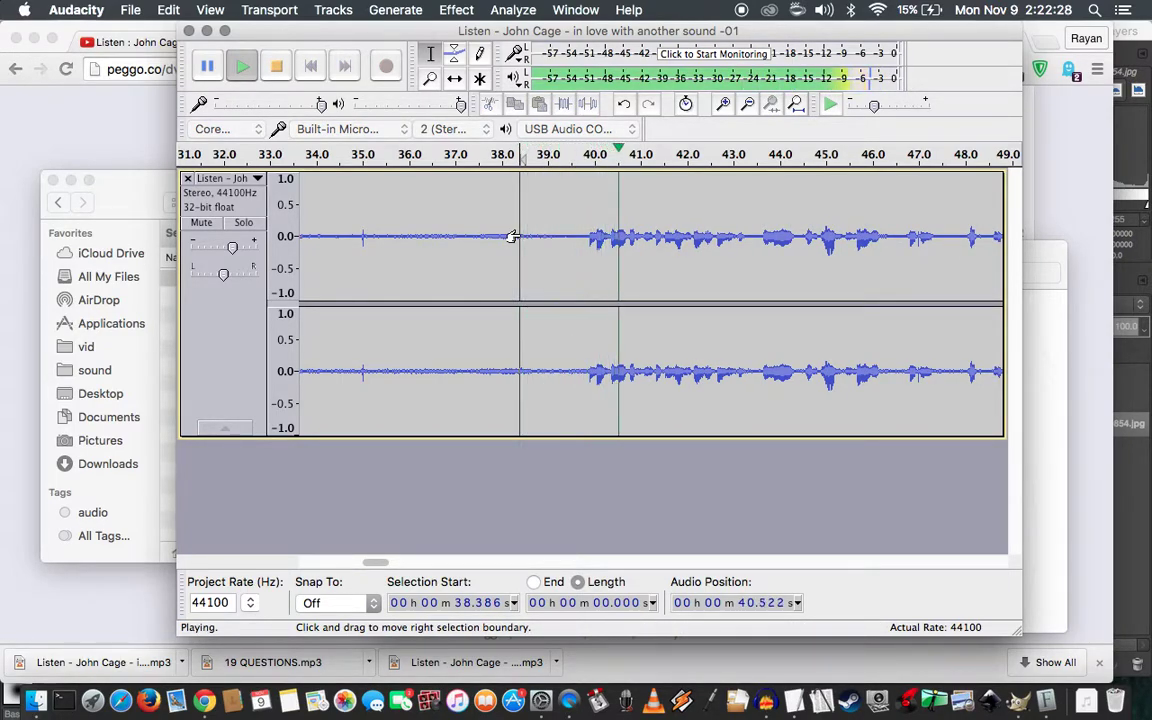
Position the cursor just before the next phrase at 39.878 s and play the speech from there
click(589, 236)
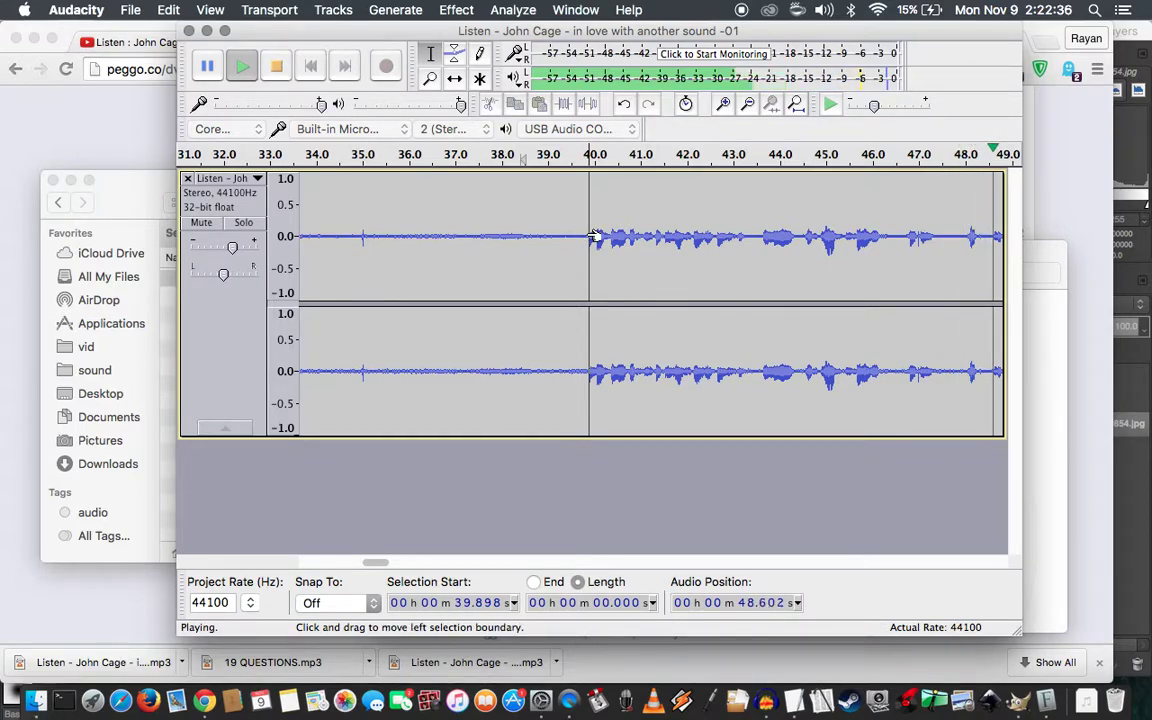
key(space)
key(Left)
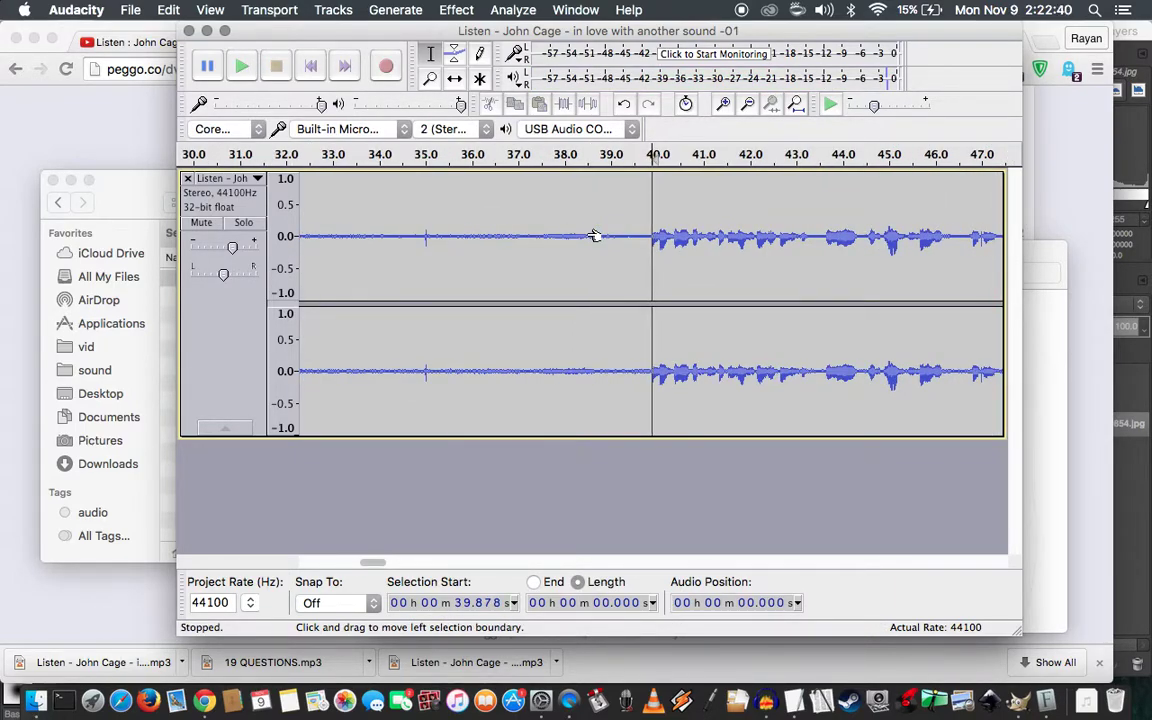
key(space)
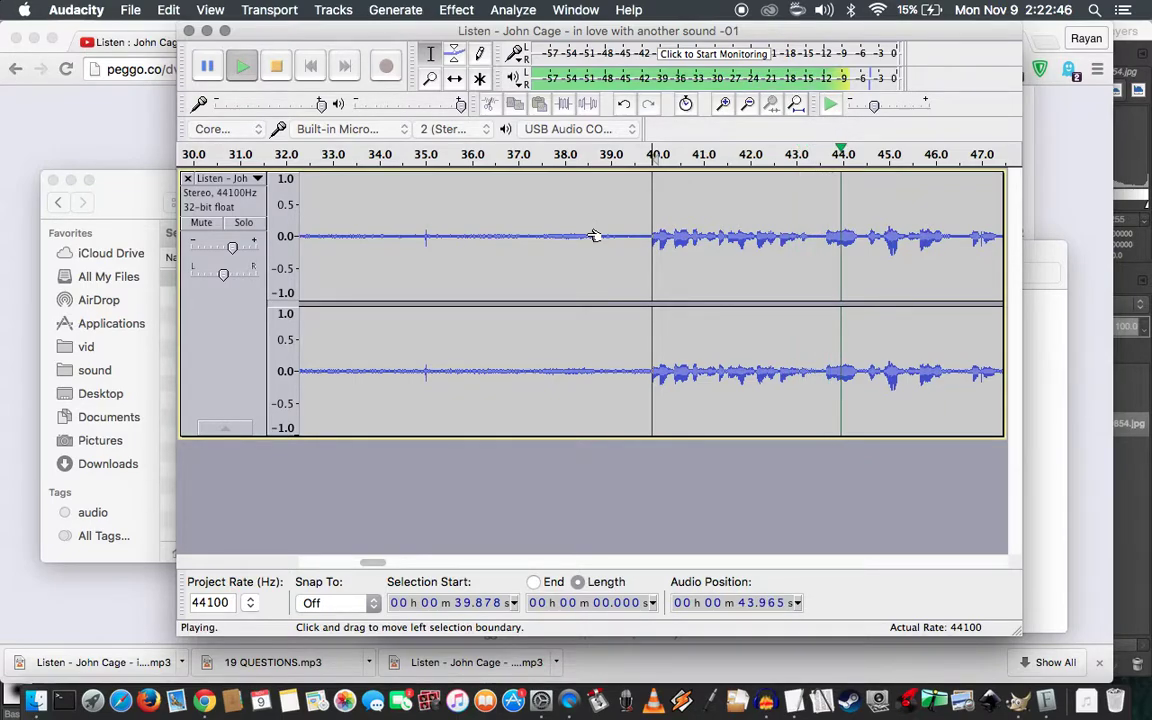
key(space)
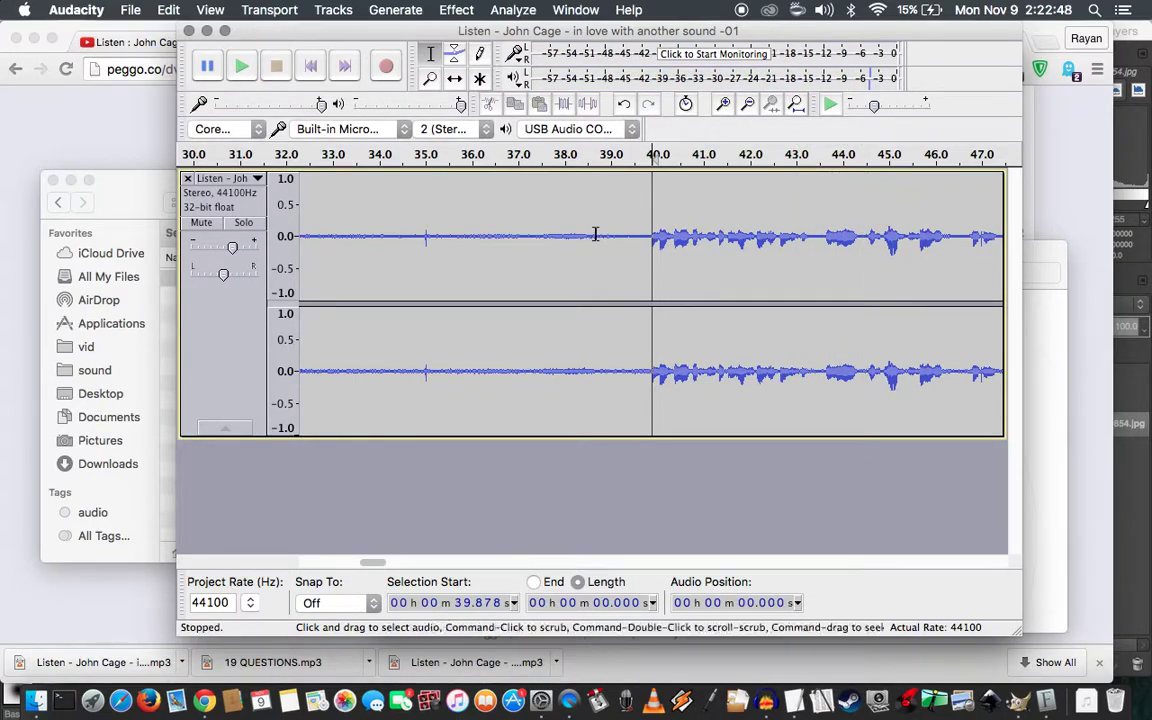
Delete the phrase of about 3.315 s starting at 39.878 s and play the result from 39.239 s
shift+click(802, 237)
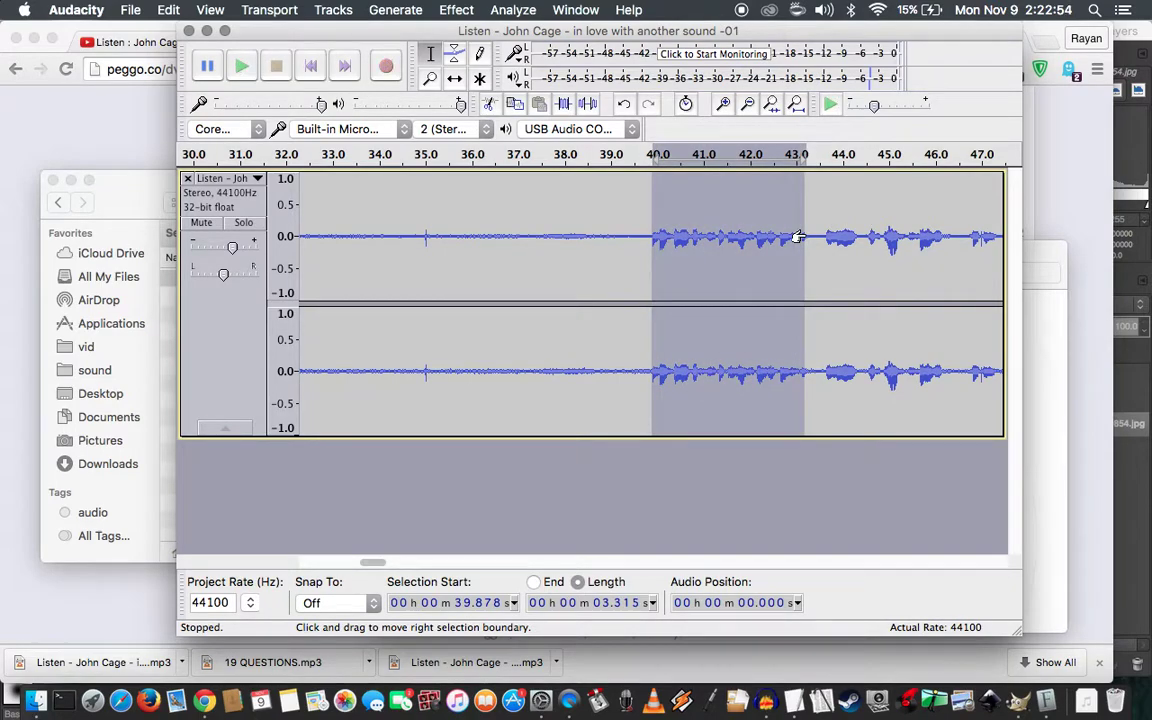
key(Delete)
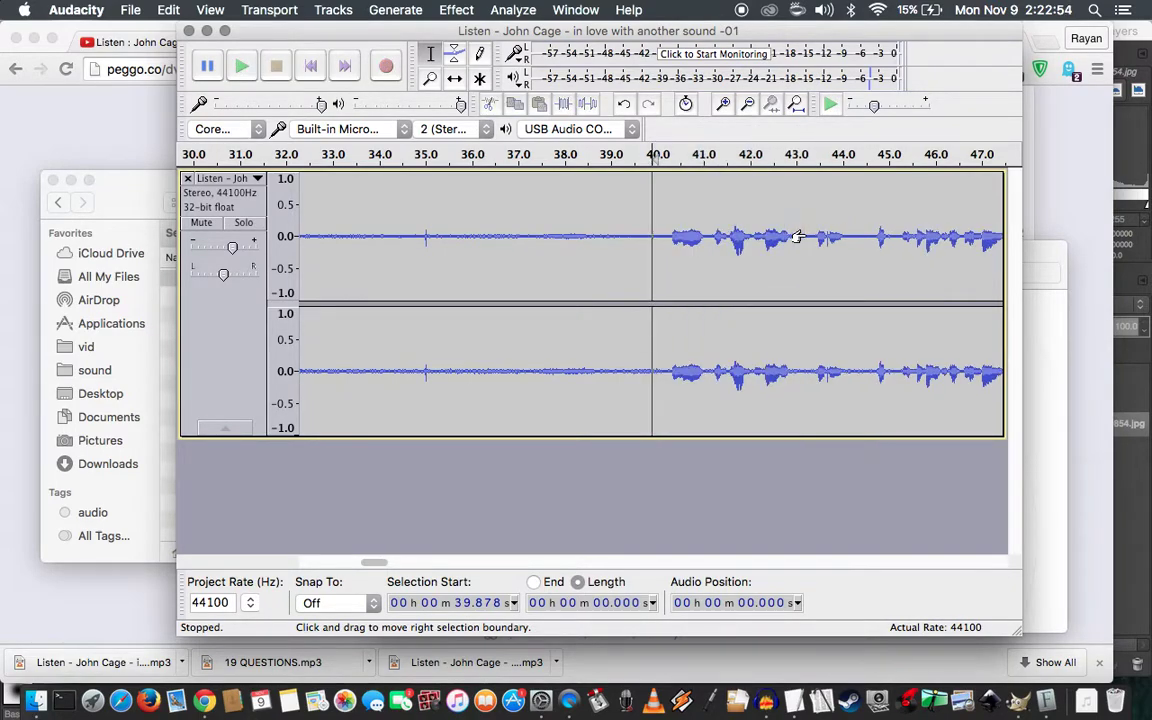
click(621, 237)
key(space)
key(space)
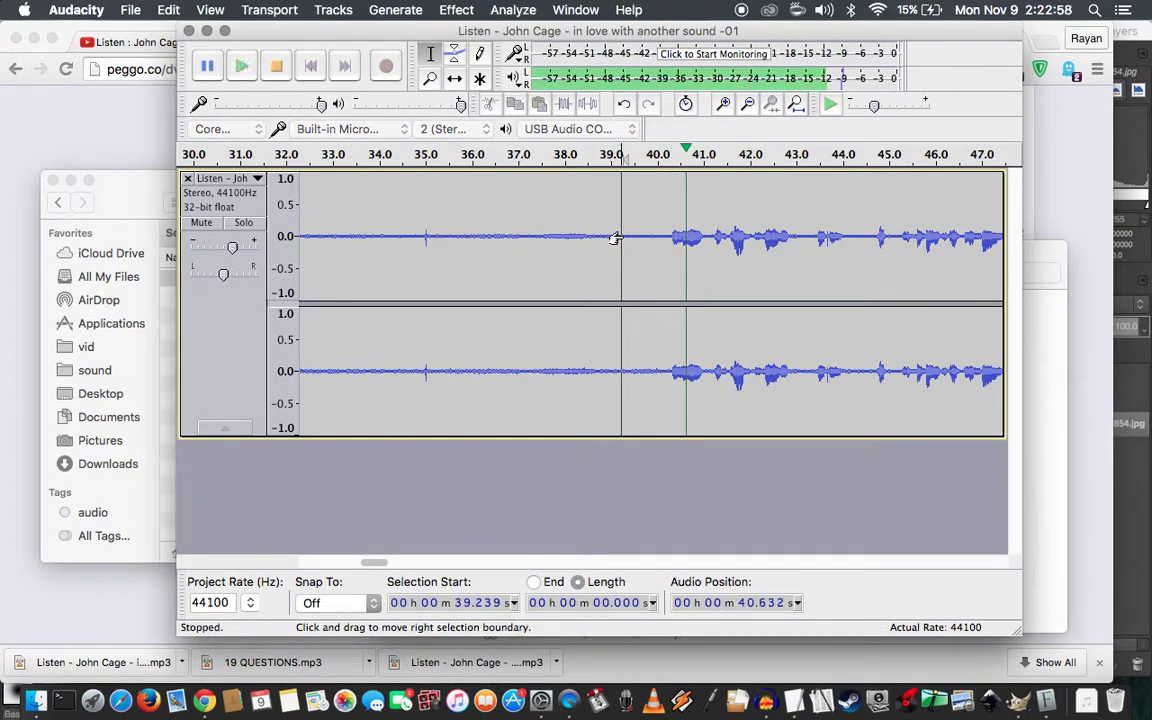
Position the cursor just before the next phrase at 40.305 s and play the speech from there repeatedly to find its end
click(670, 237)
key(space)
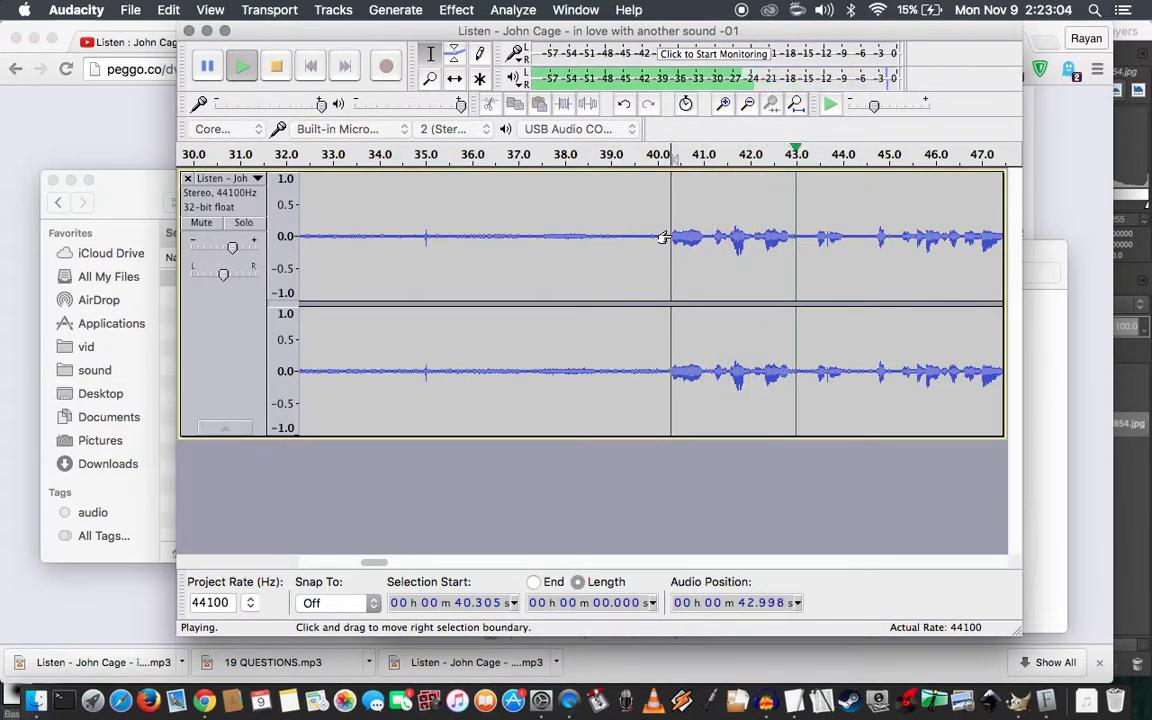
key(space)
key(space)
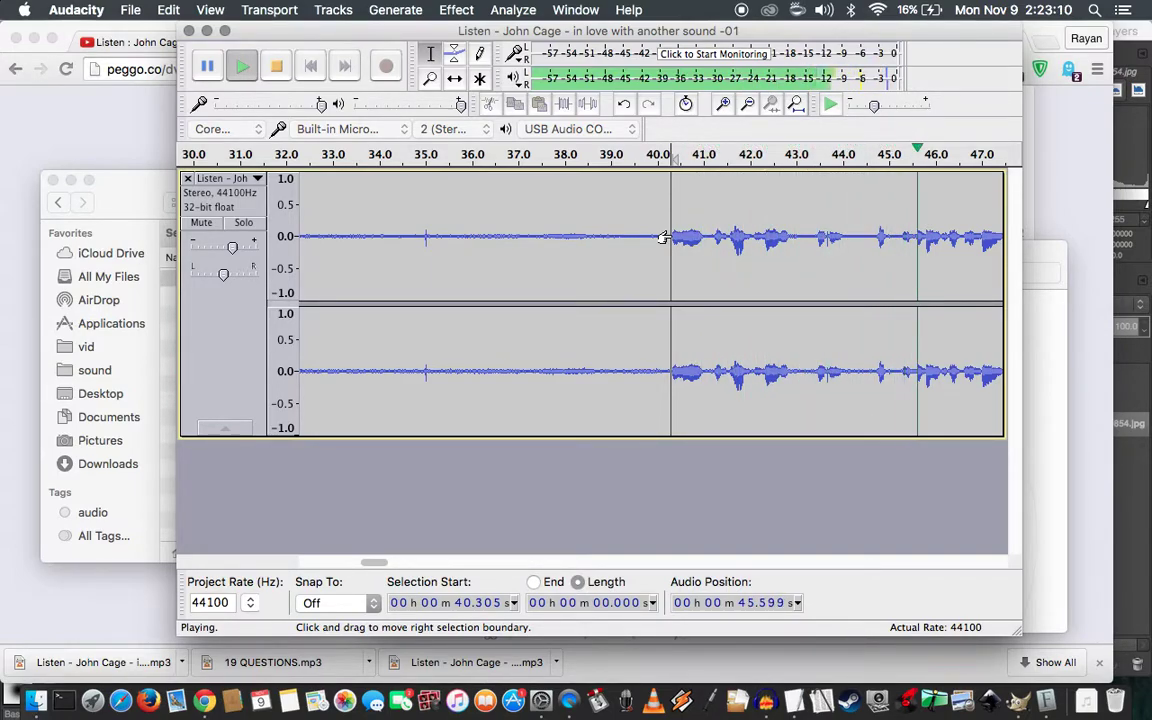
key(space)
key(space)
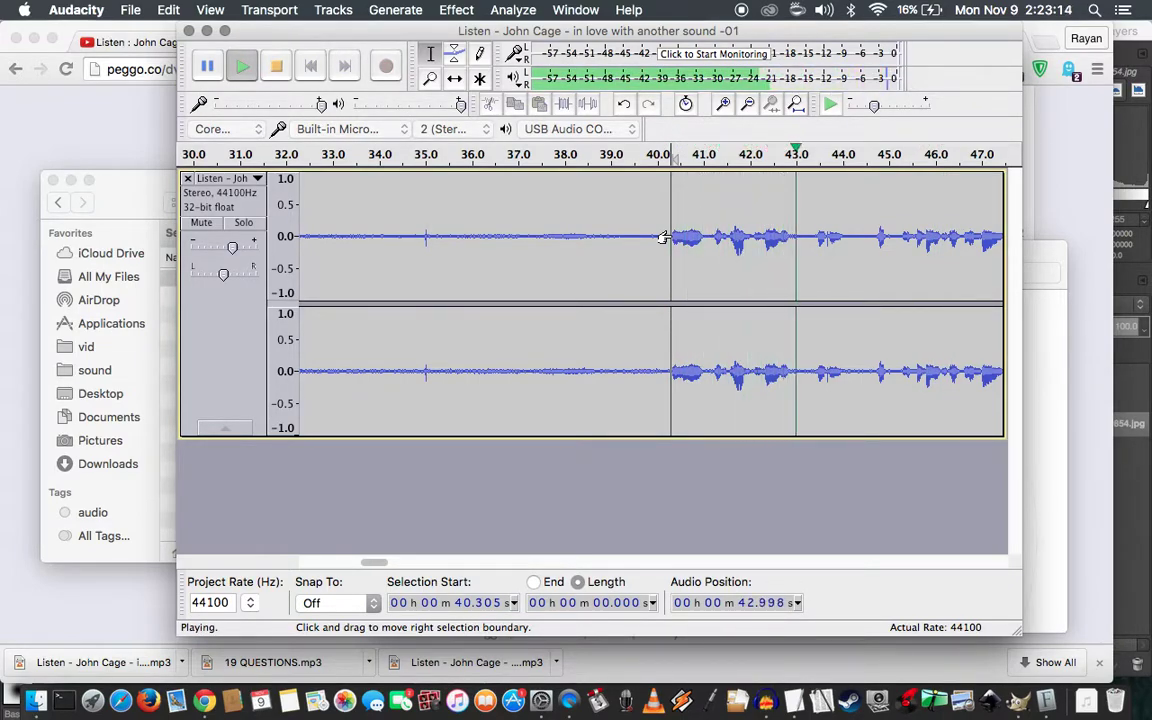
key(space)
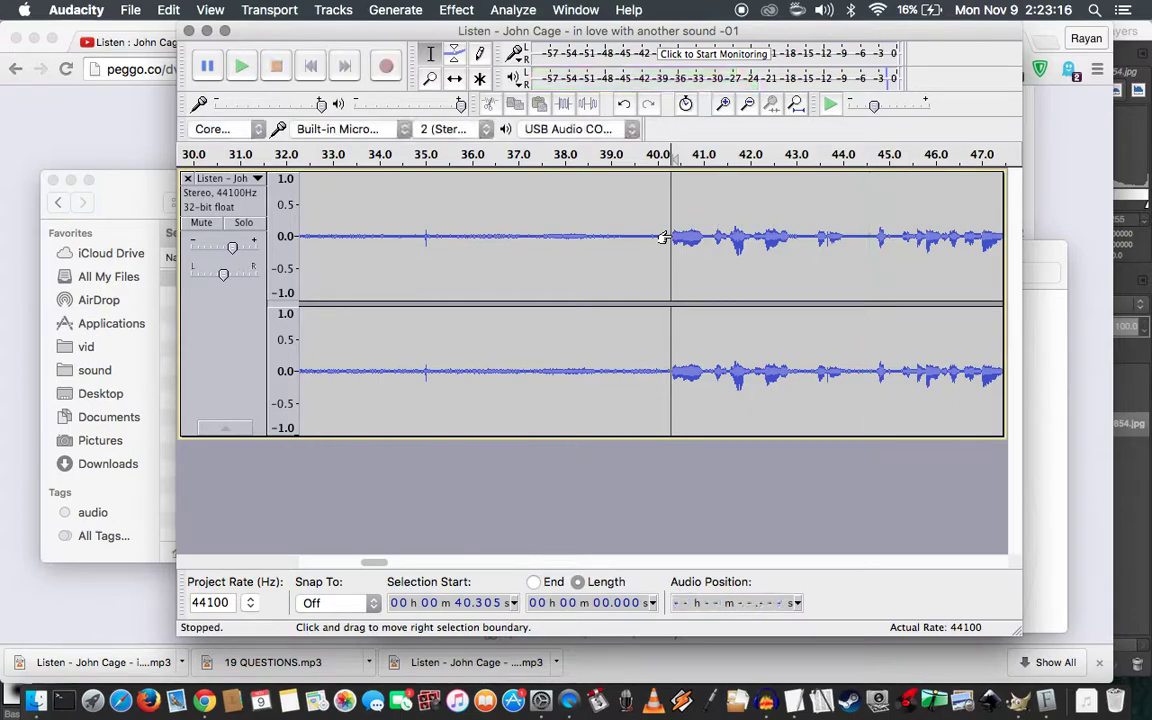
Select about 3.761 s of speech from 40.305 s, check it in a loop, delete it, and play the result
shift+click(838, 235)
key(space)
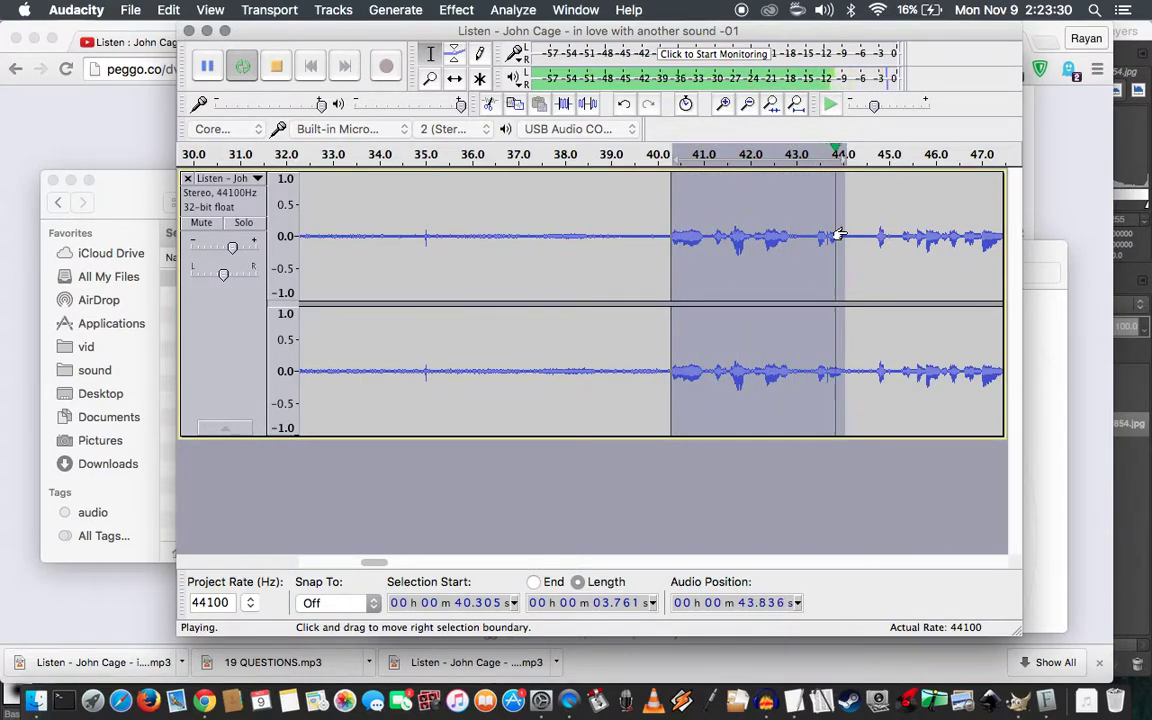
key(space)
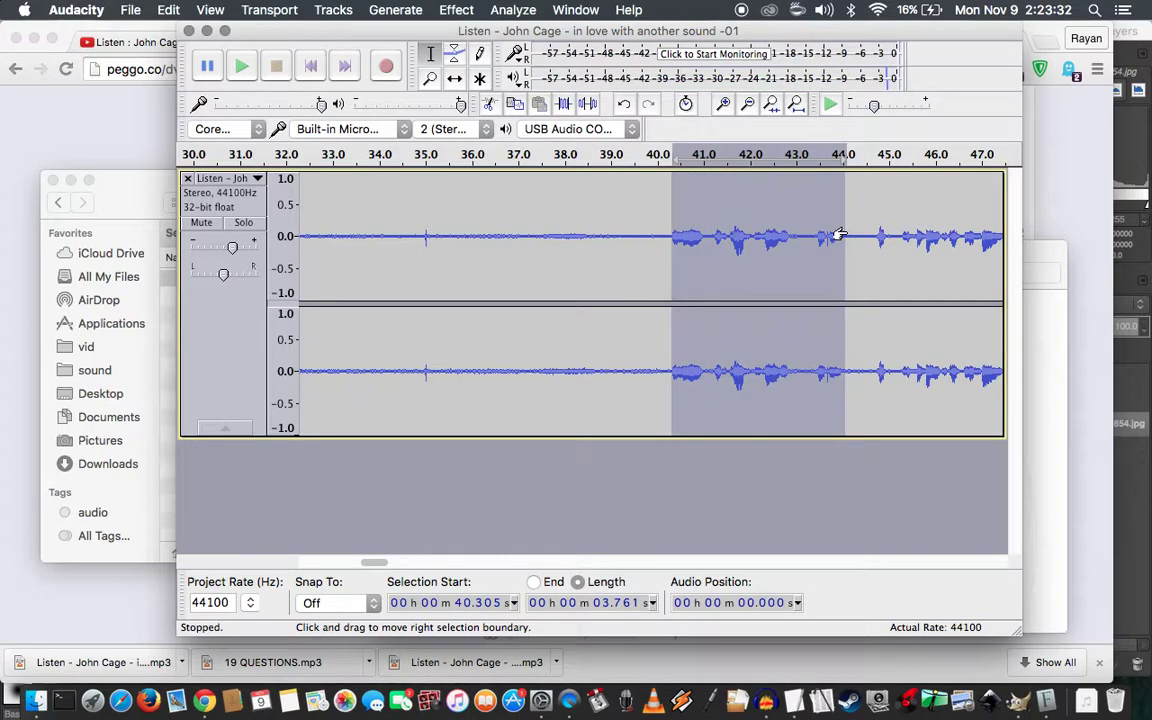
key(Delete)
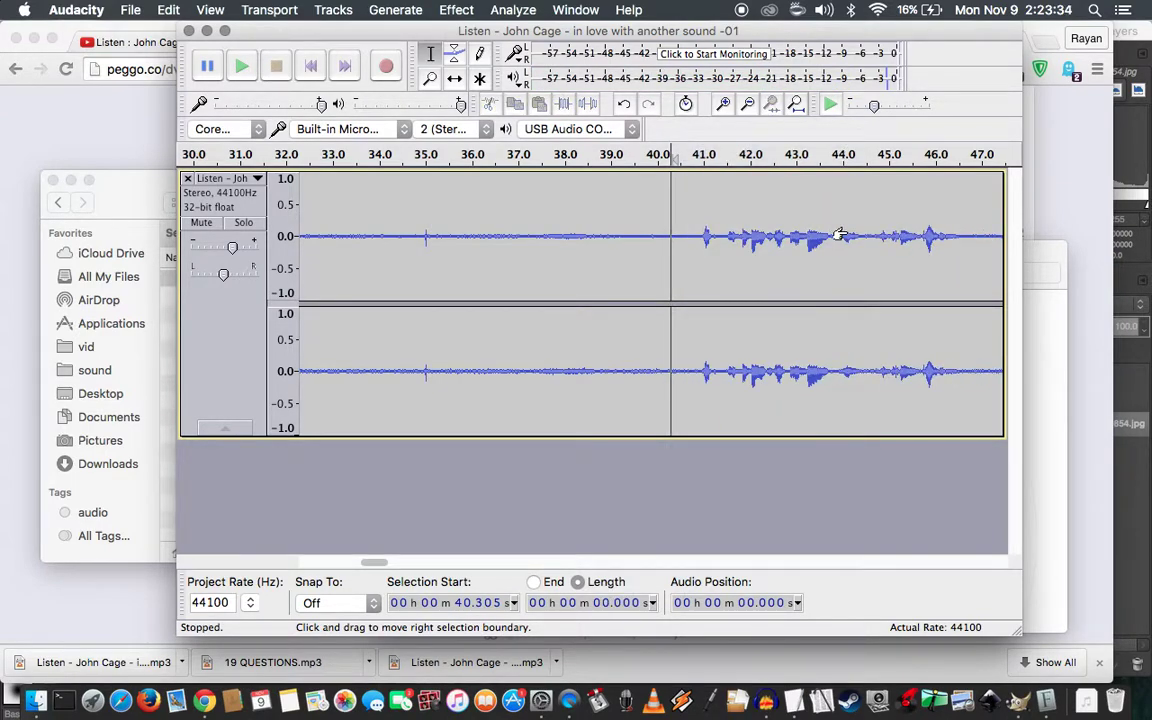
key(space)
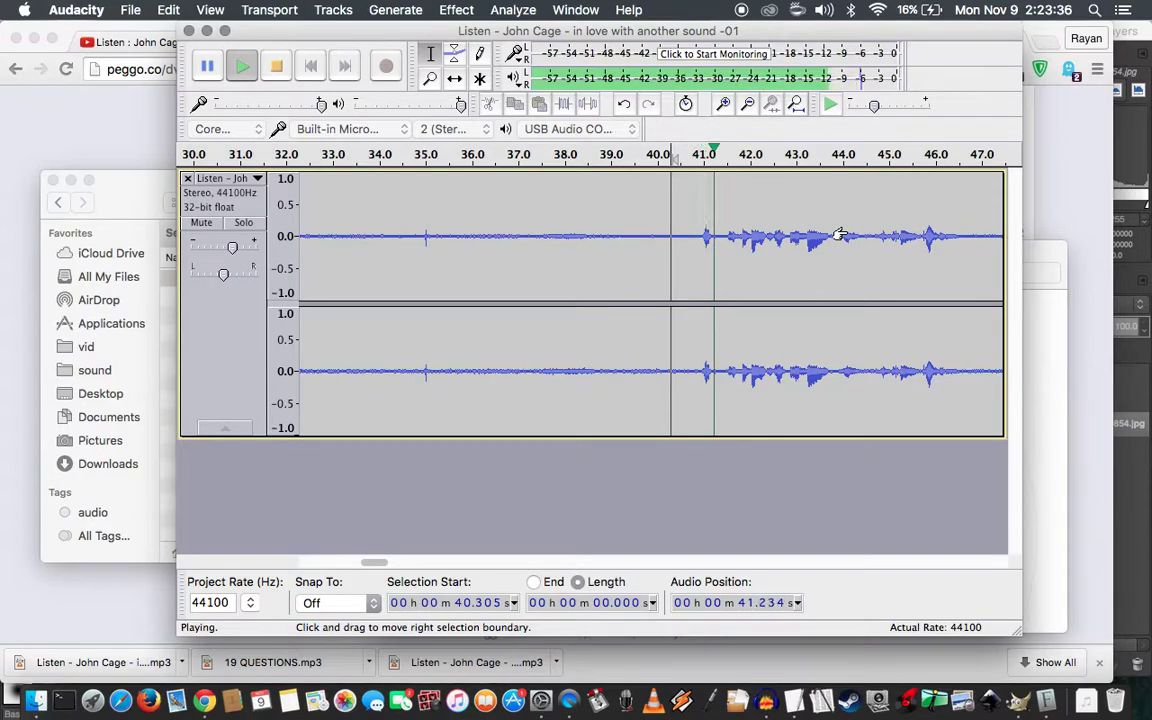
Select the phrase of about 5.971 s starting at 40.964 s, listen to it, delete it, and play the result
click(702, 232)
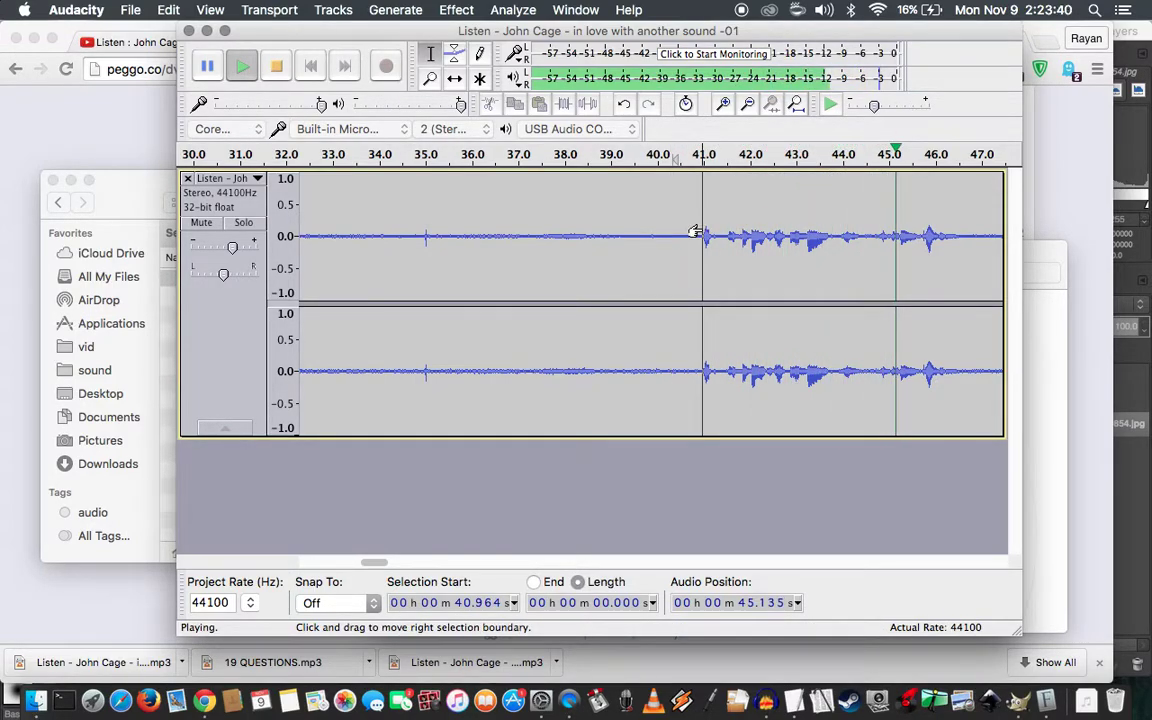
key(space)
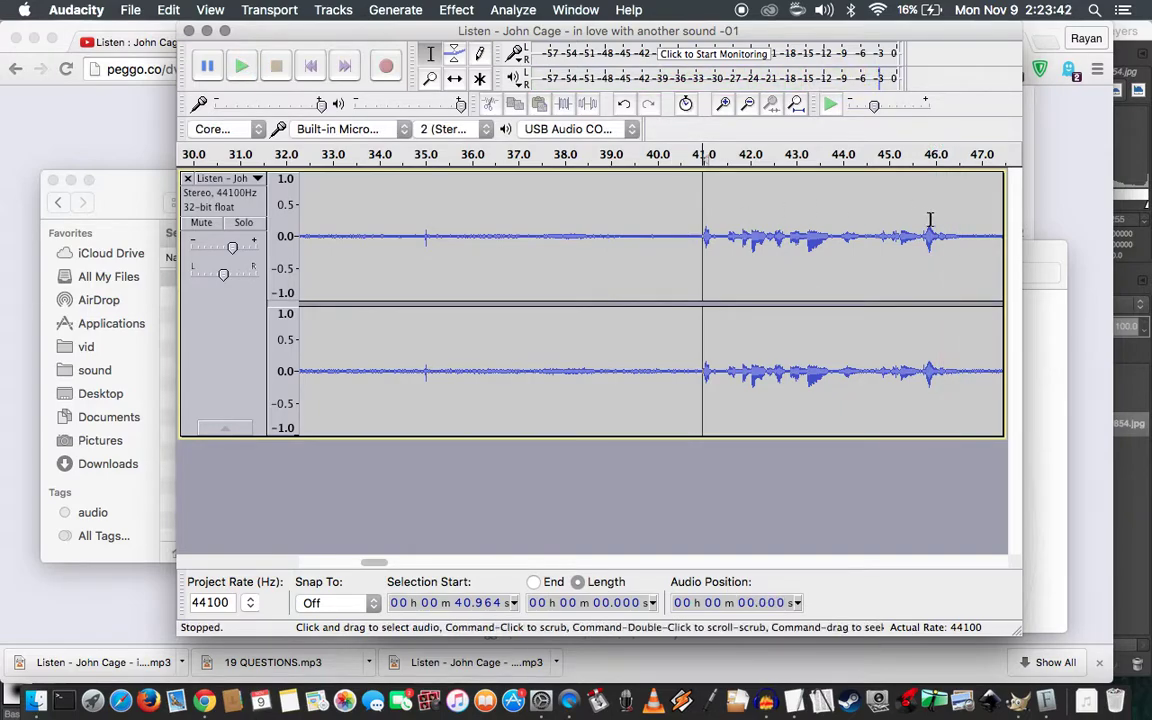
shift+click(971, 234)
key(space)
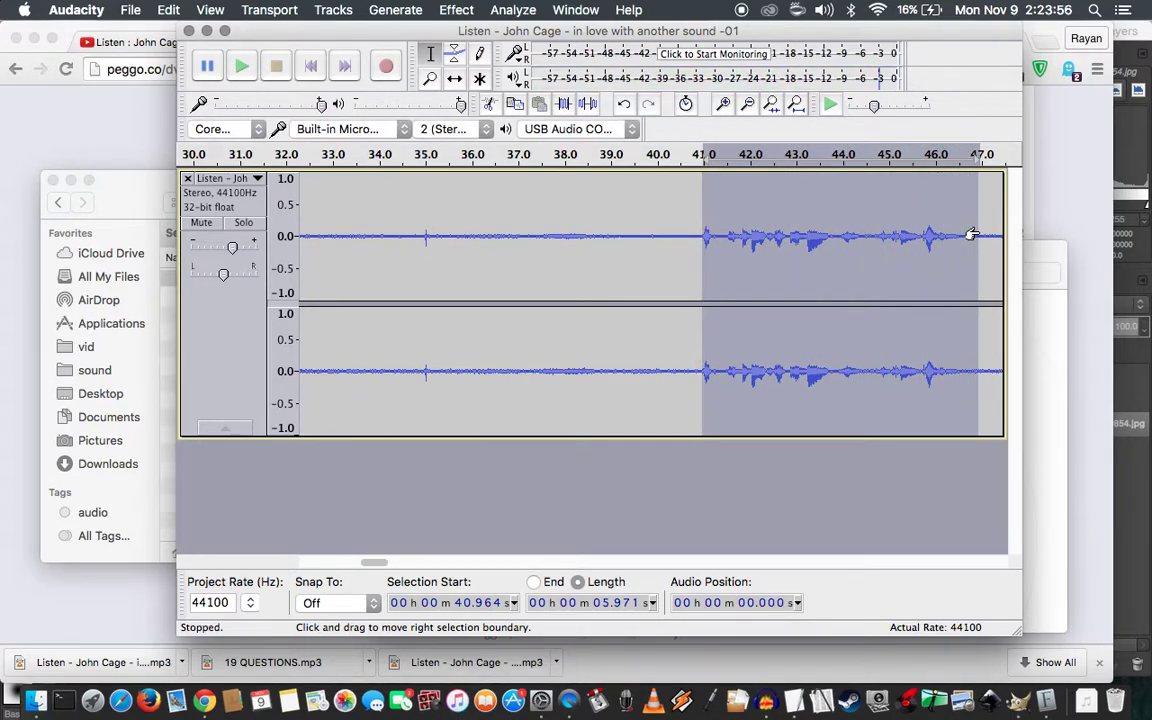
key(Delete)
key(space)
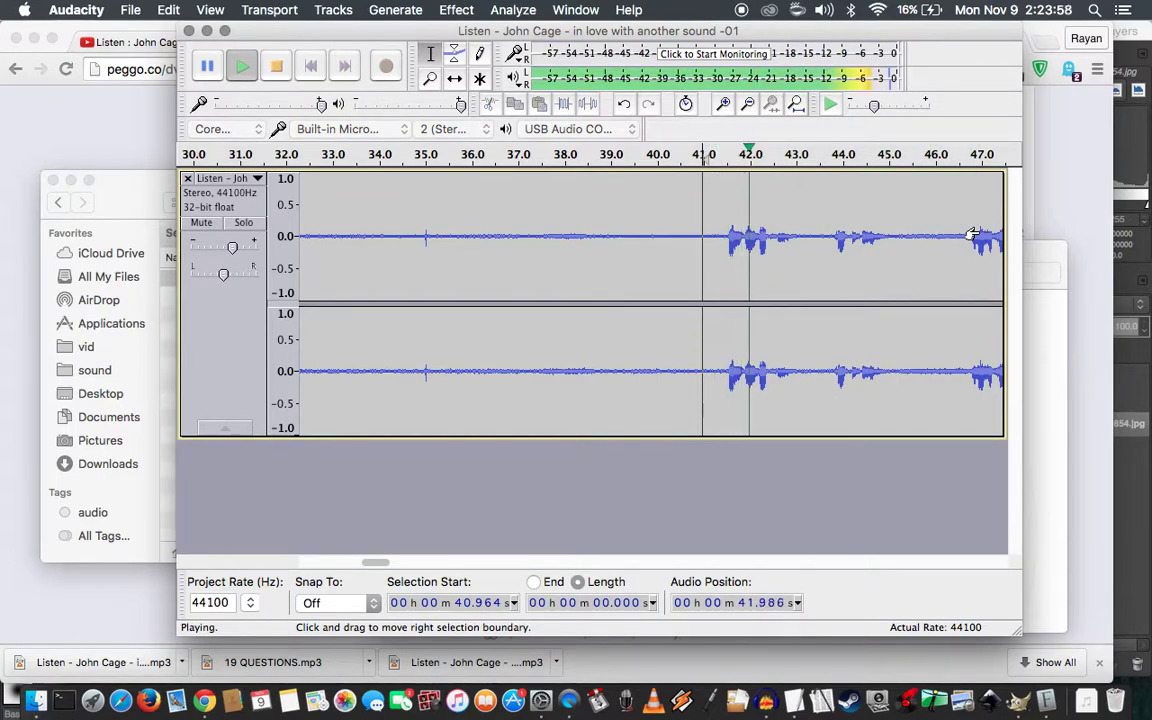
Replay the speech from 40.964 s and loop the quiet gap of about 0.407 s starting at 43.077 s
key(space)
key(space)
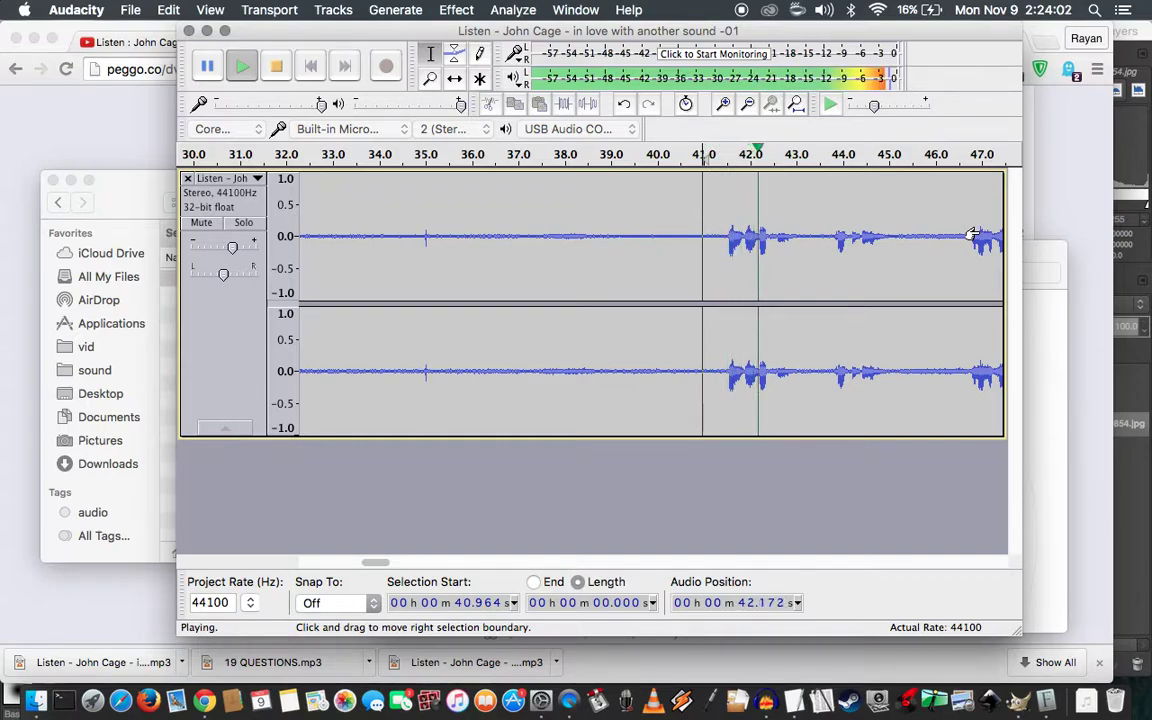
key(space)
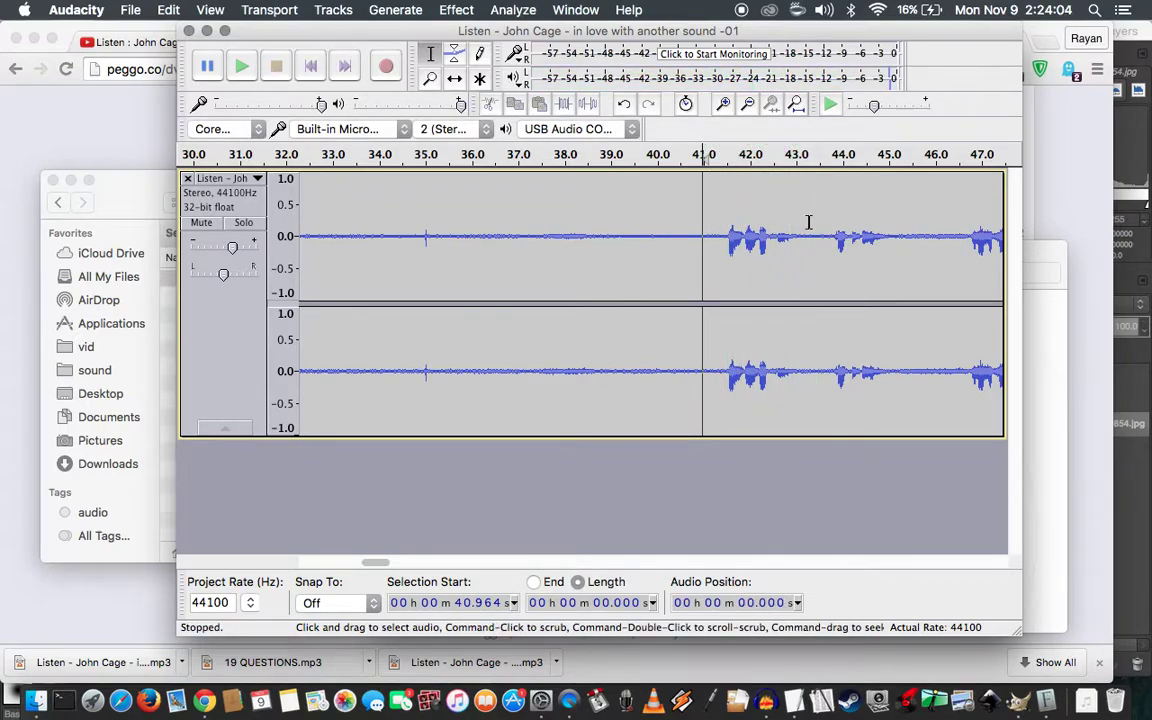
drag(800, 231, 818, 240)
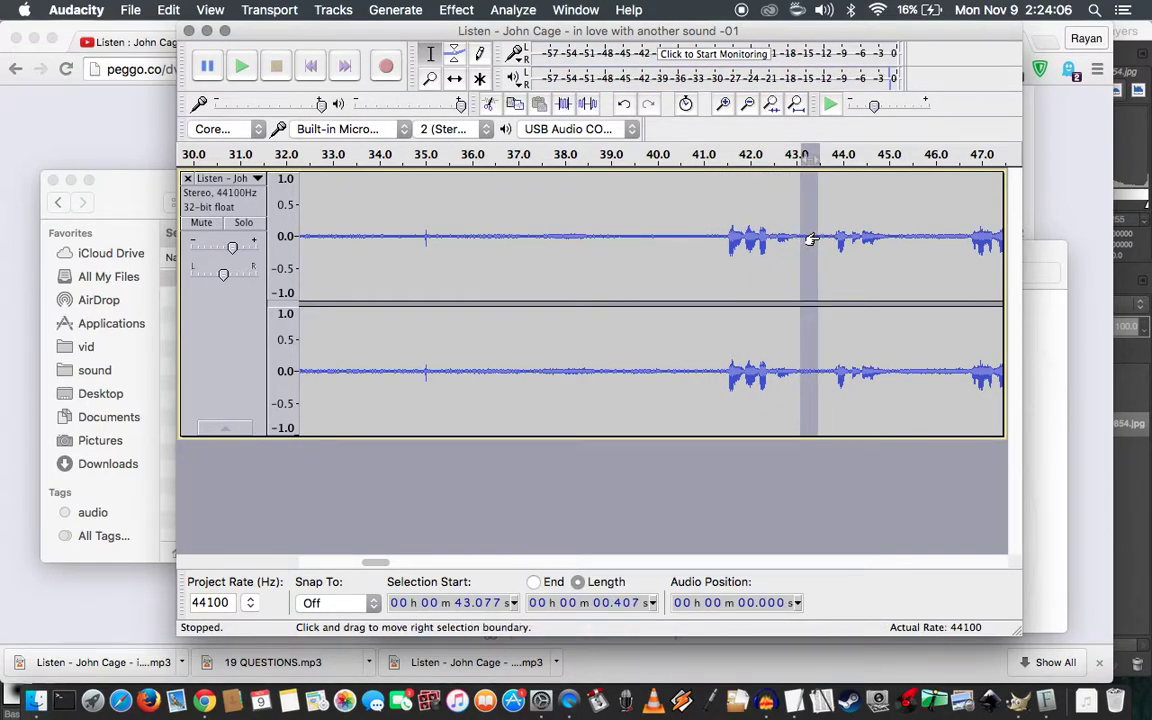
key(space)
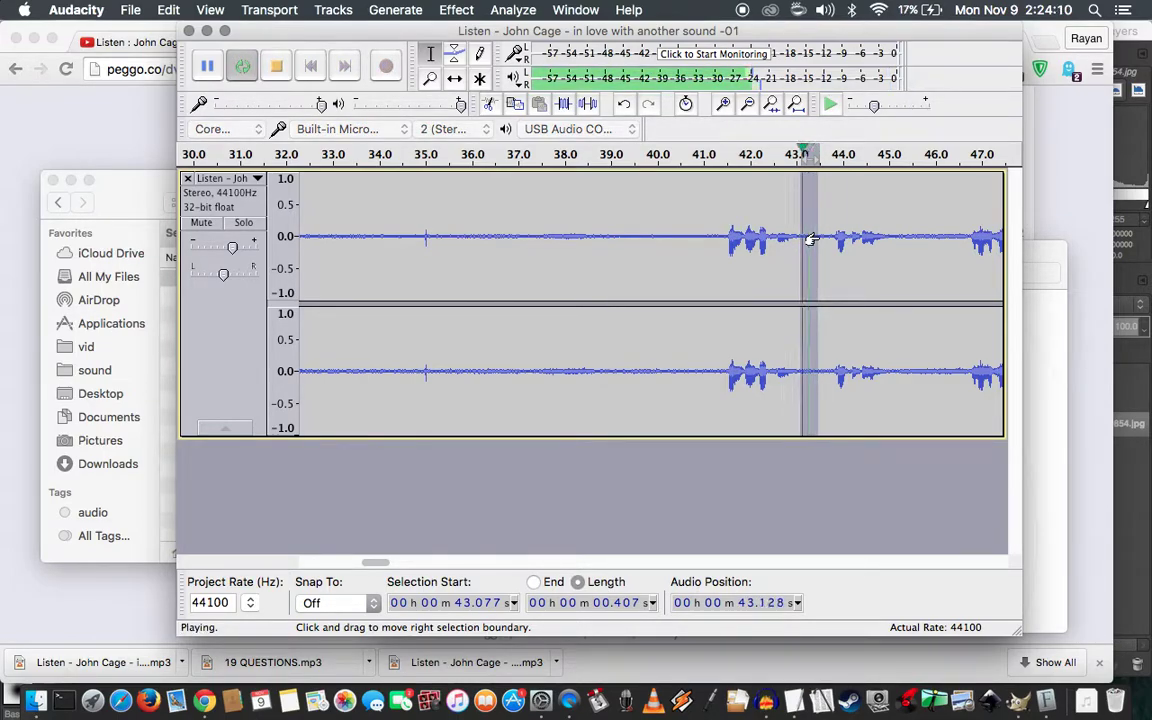
key(space)
Delete the phrase of about 1.977 s between 41.507 s and the end of the checked gap, and play the result
key(Right)
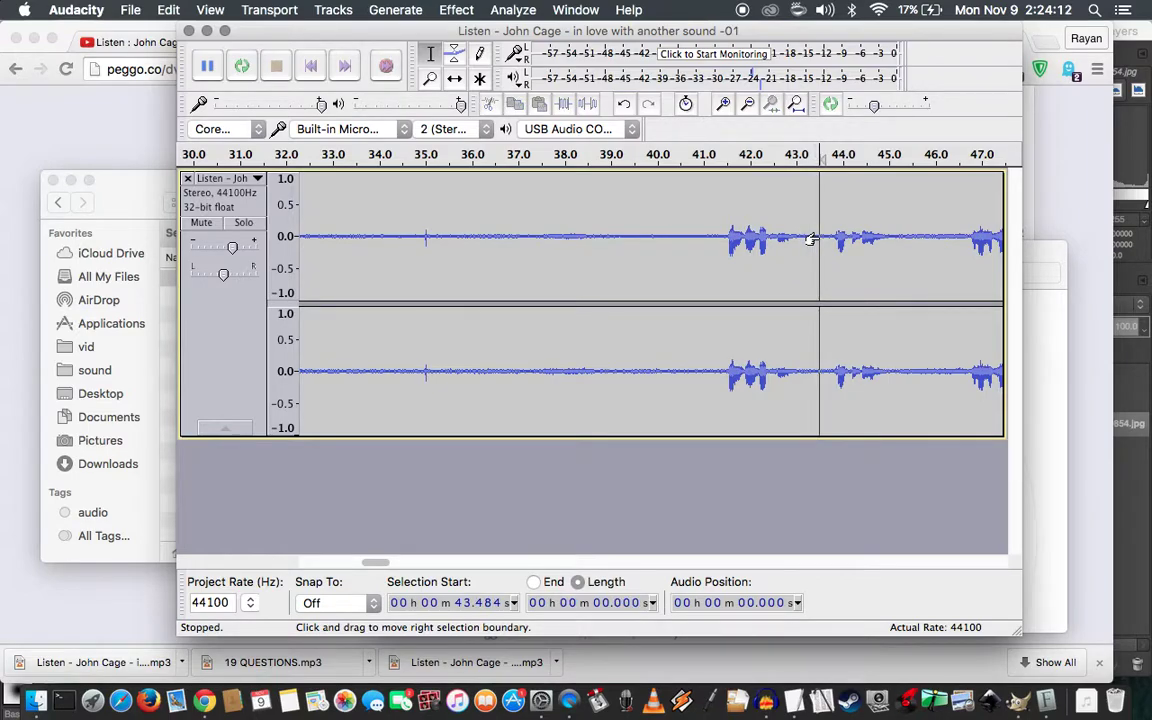
shift+click(728, 240)
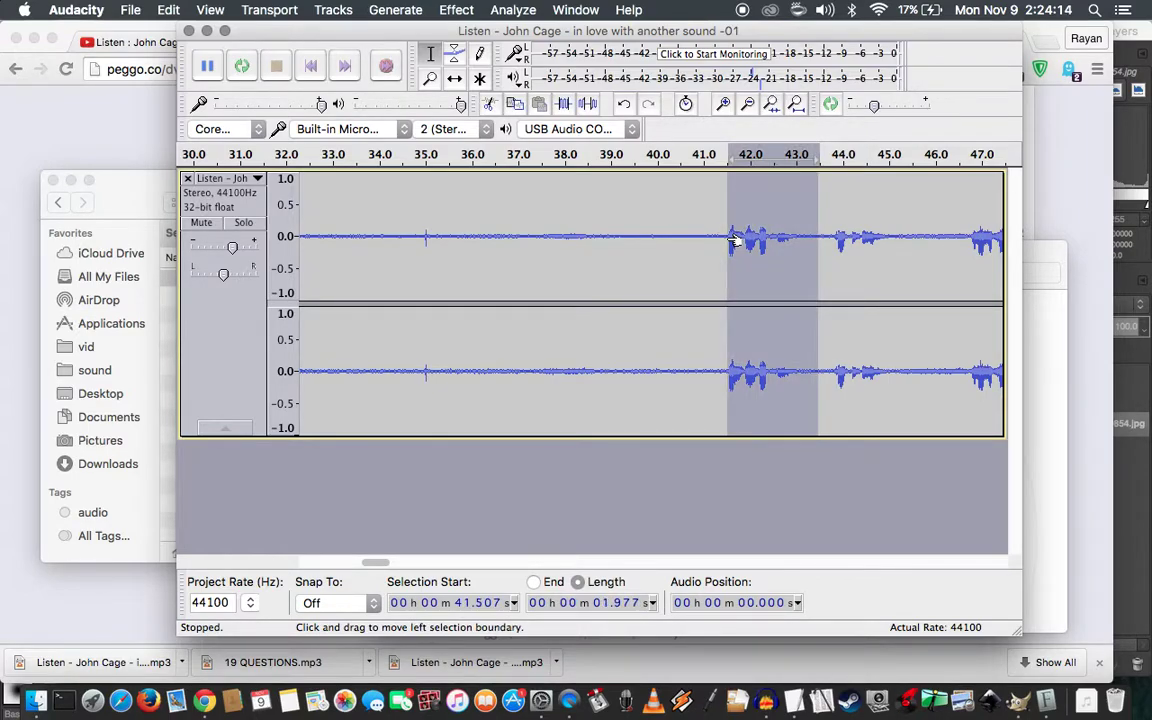
click(728, 240)
key(space)
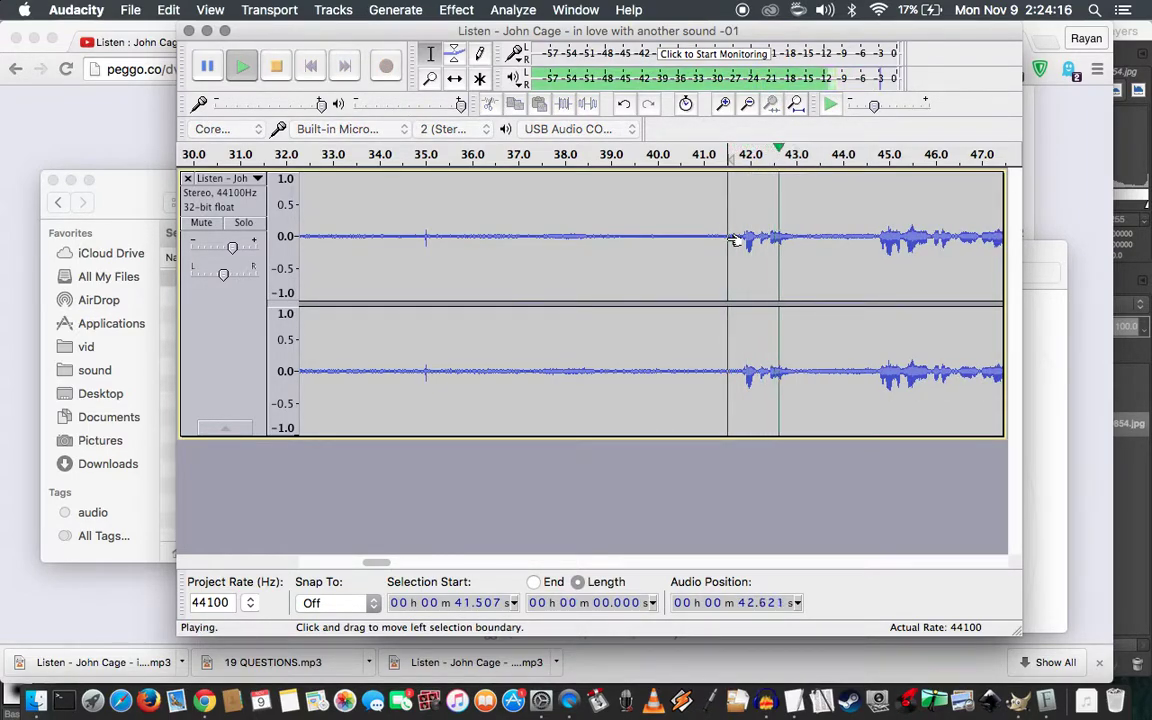
Stop playback, delete the short phrase starting at 41.836 s, and play the result from 40.518 s
key(space)
drag(742, 240, 797, 249)
key(Delete)
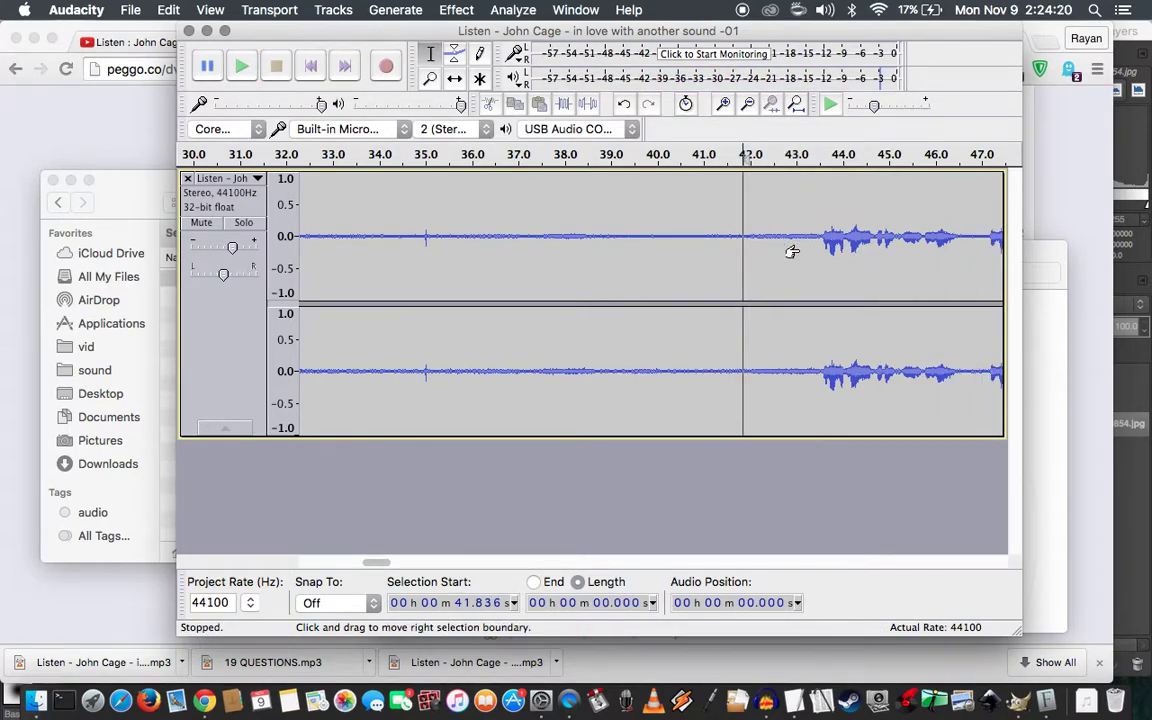
click(681, 245)
key(space)
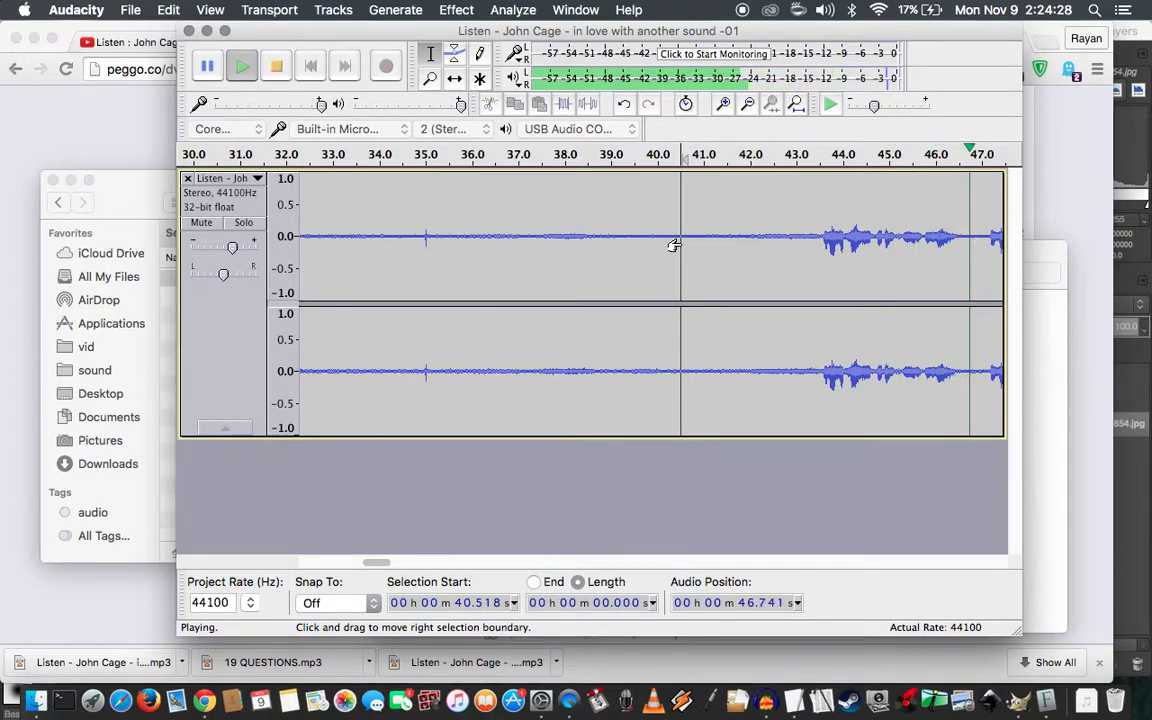
Select the quiet gap of about 0.330 s starting at 46.470 s and listen to it in a loop
key(space)
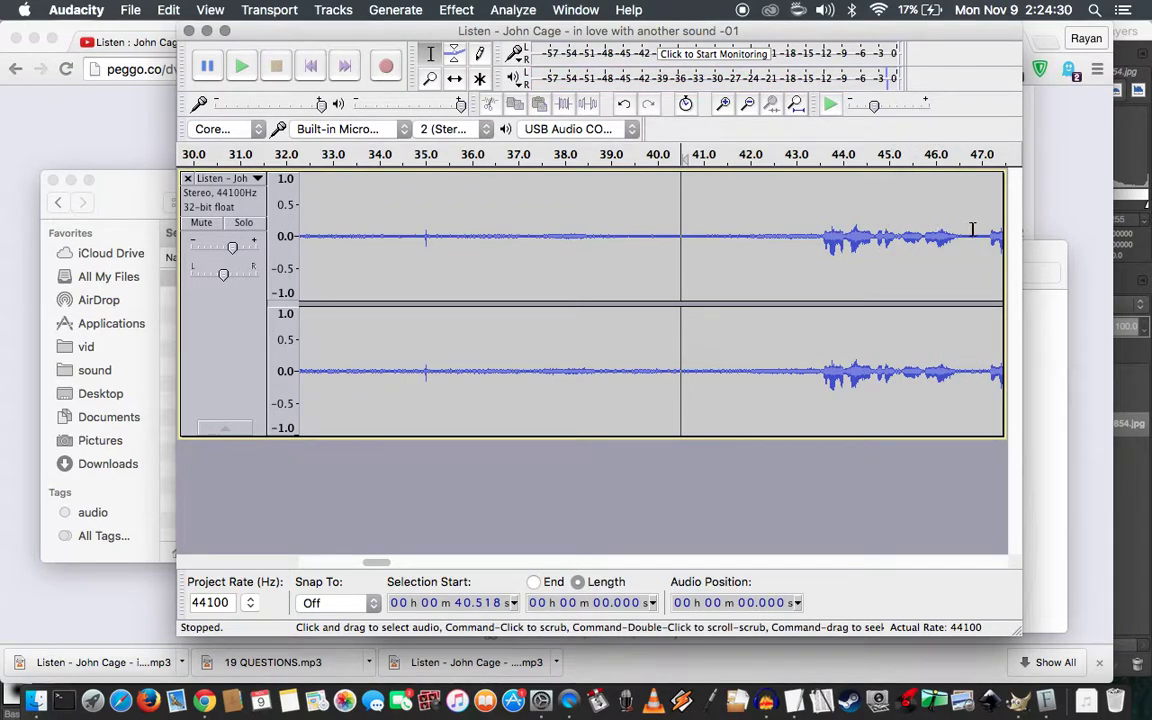
drag(972, 230, 958, 231)
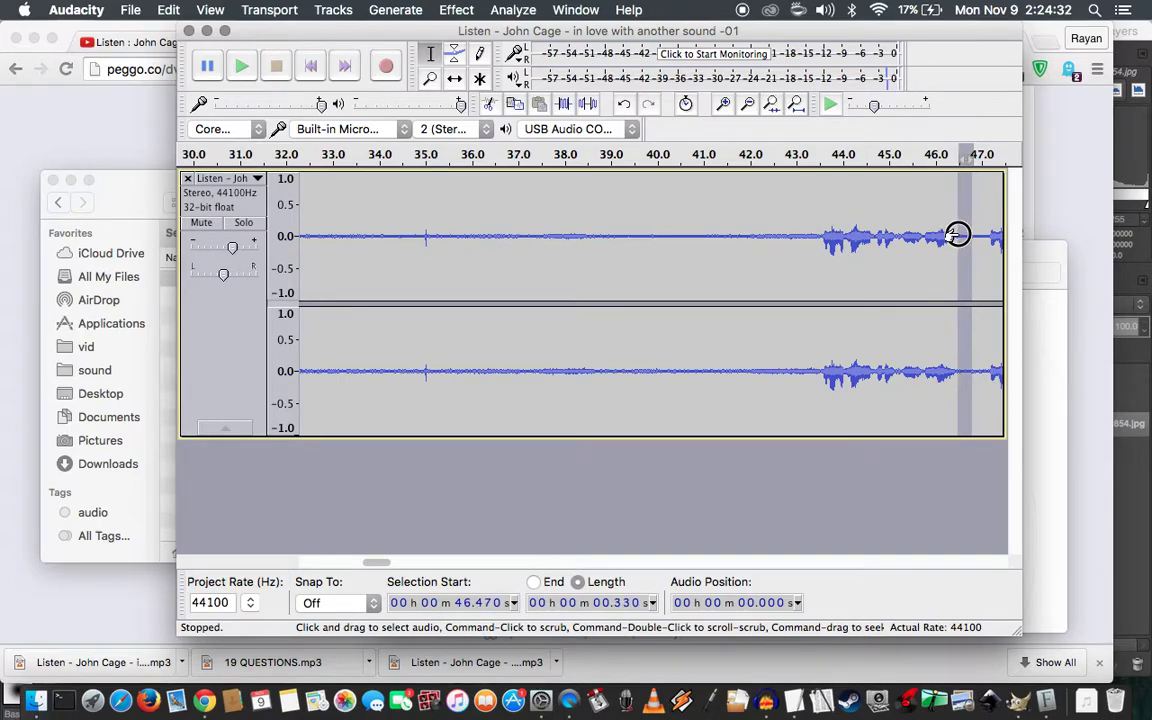
key(space)
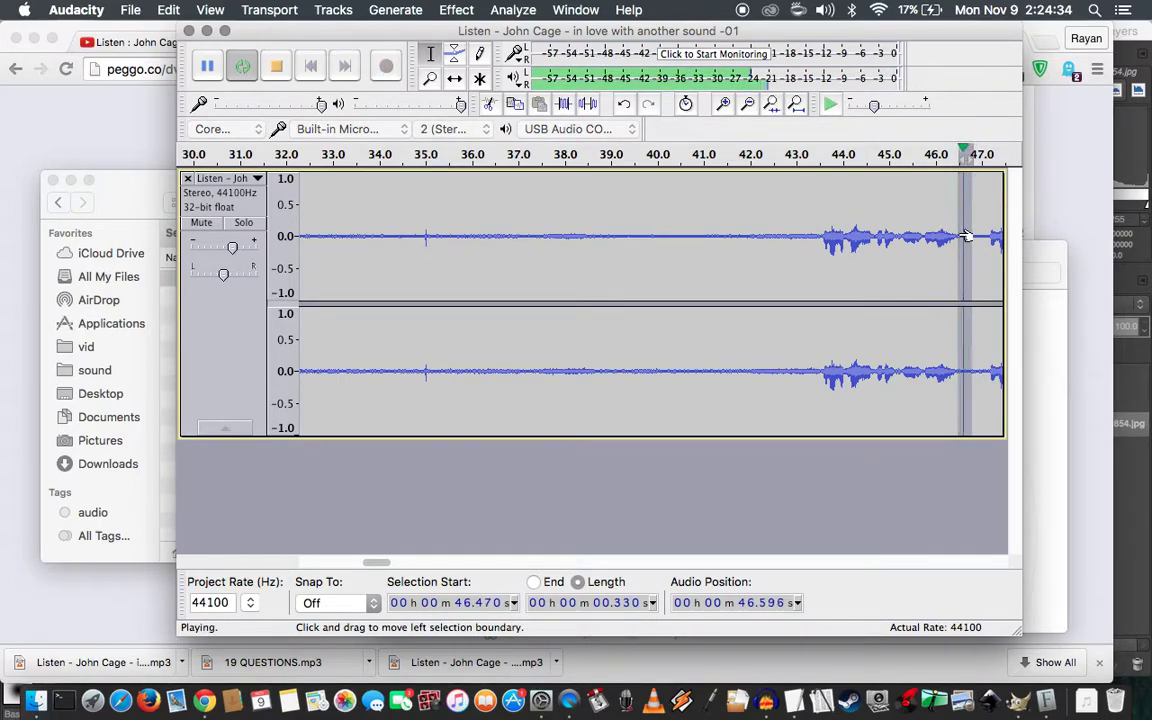
key(space)
Delete the phrase of about 2.966 s from 43.543 s to the start of the checked gap, and play from 42.263 s
key(Left)
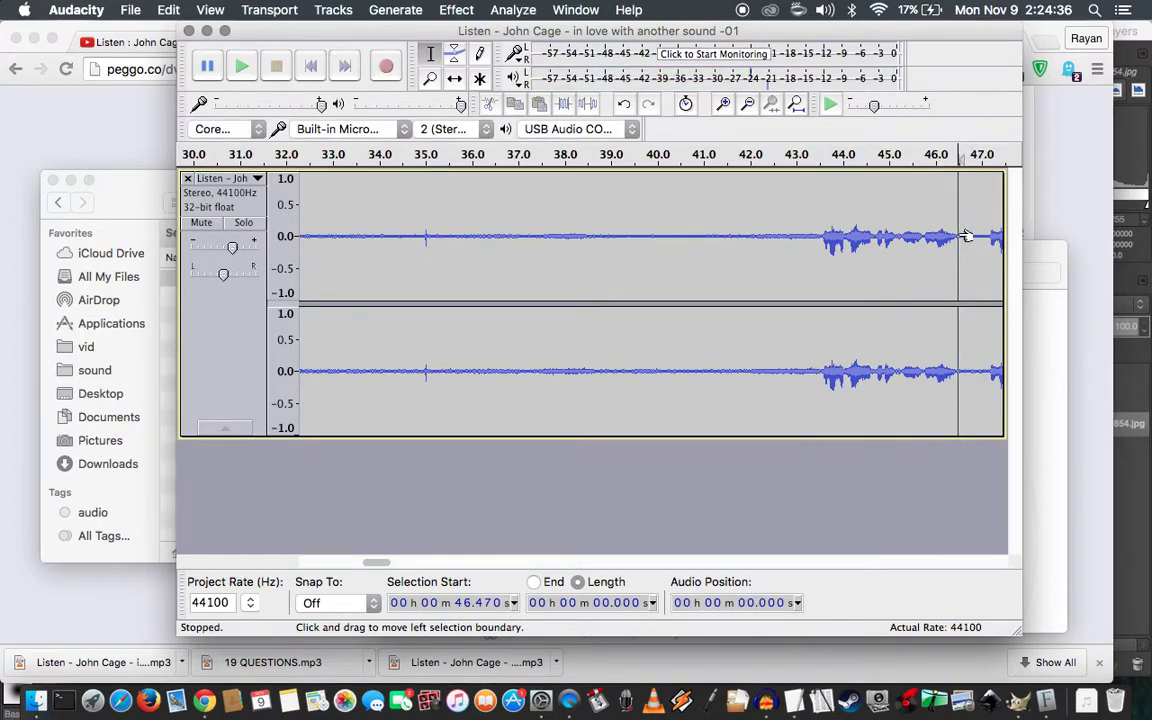
shift+click(824, 238)
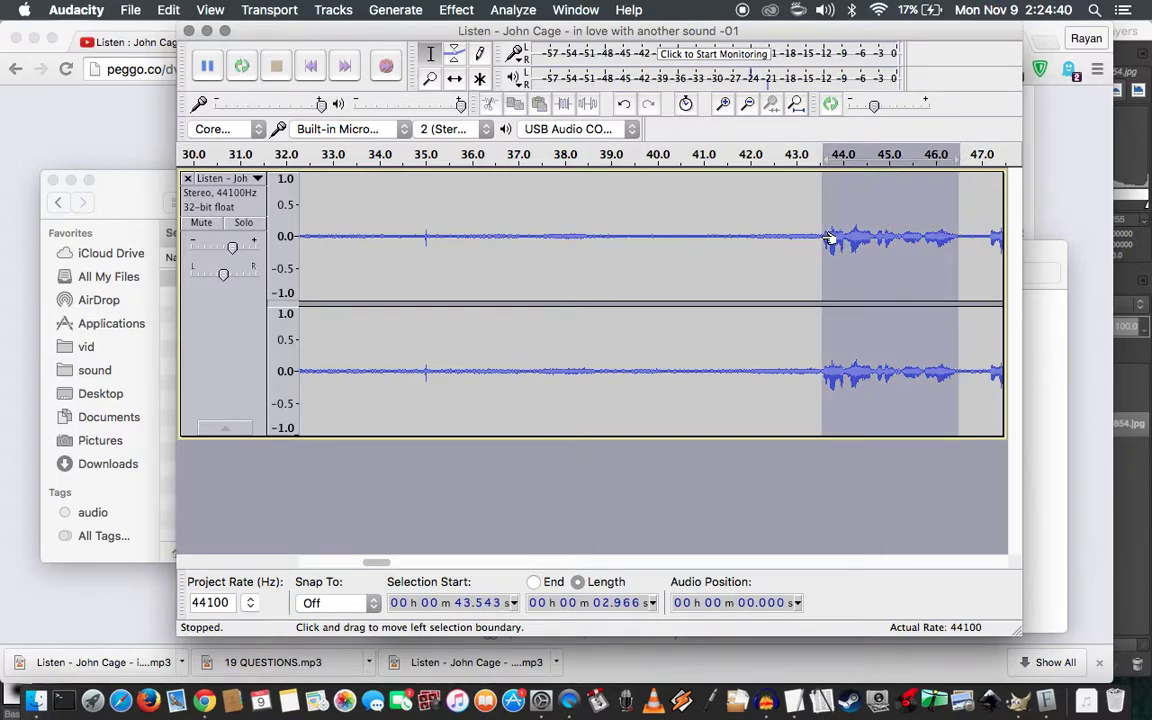
click(824, 238)
click(760, 244)
key(space)
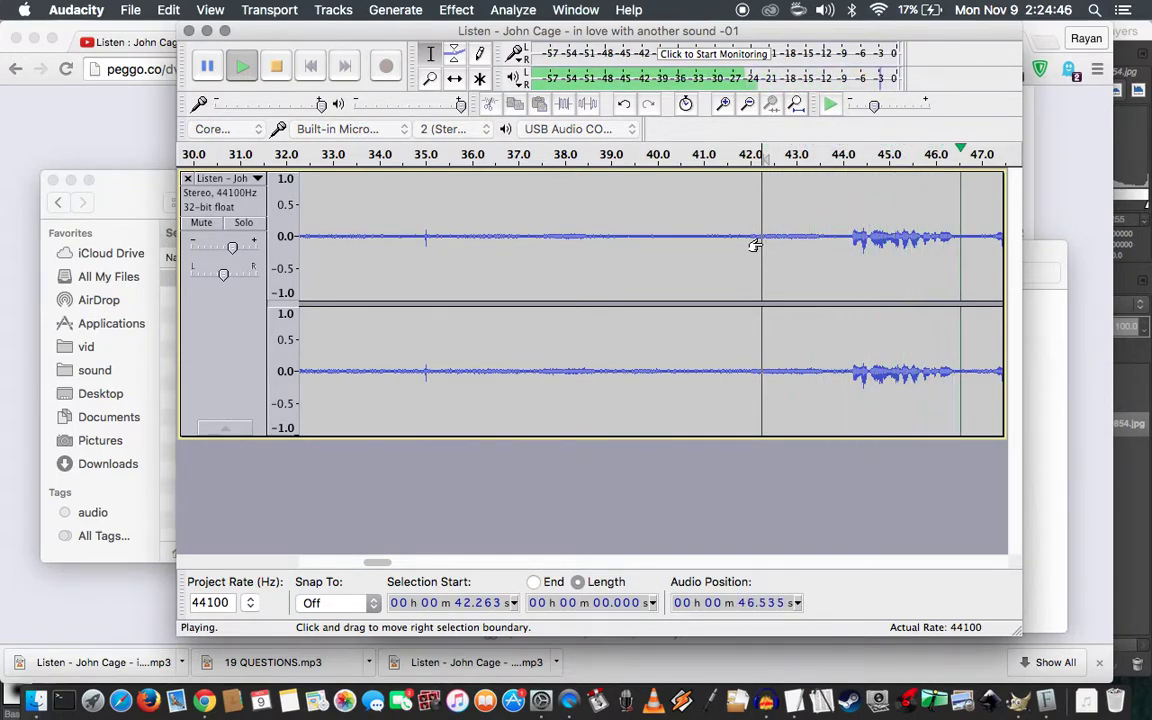
Select the phrase of about 2.191 s starting at 44.202 s, loop it, delete it, and play the result
key(space)
drag(851, 234, 952, 259)
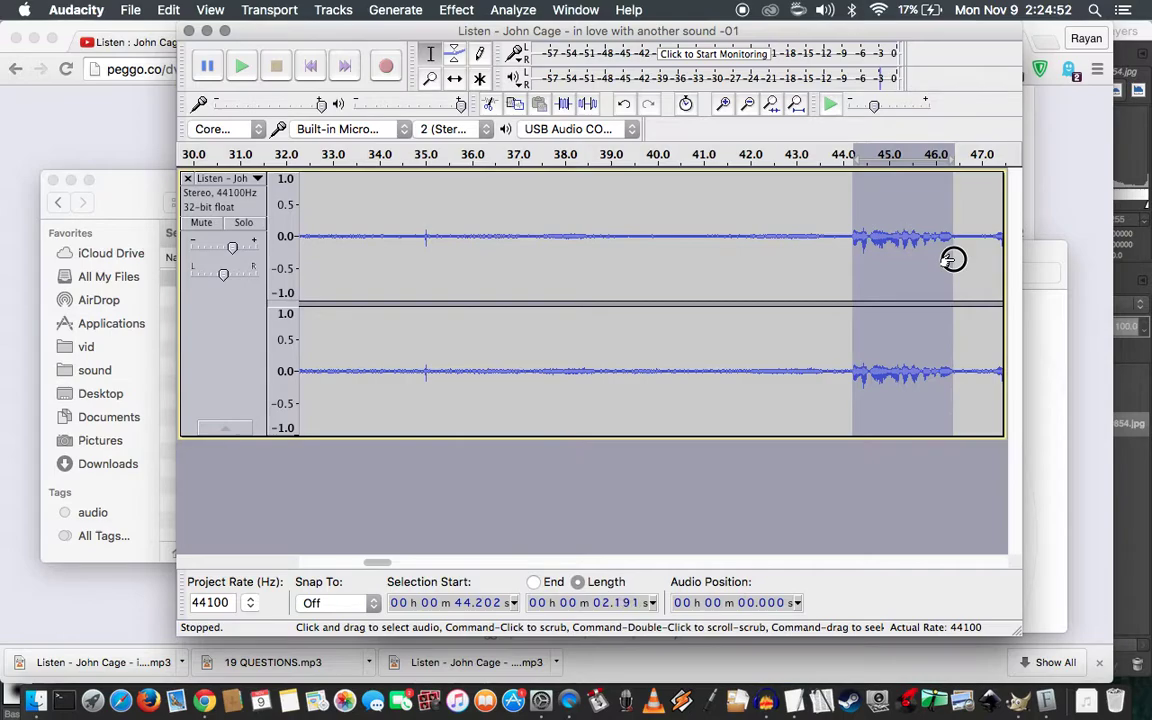
key(space)
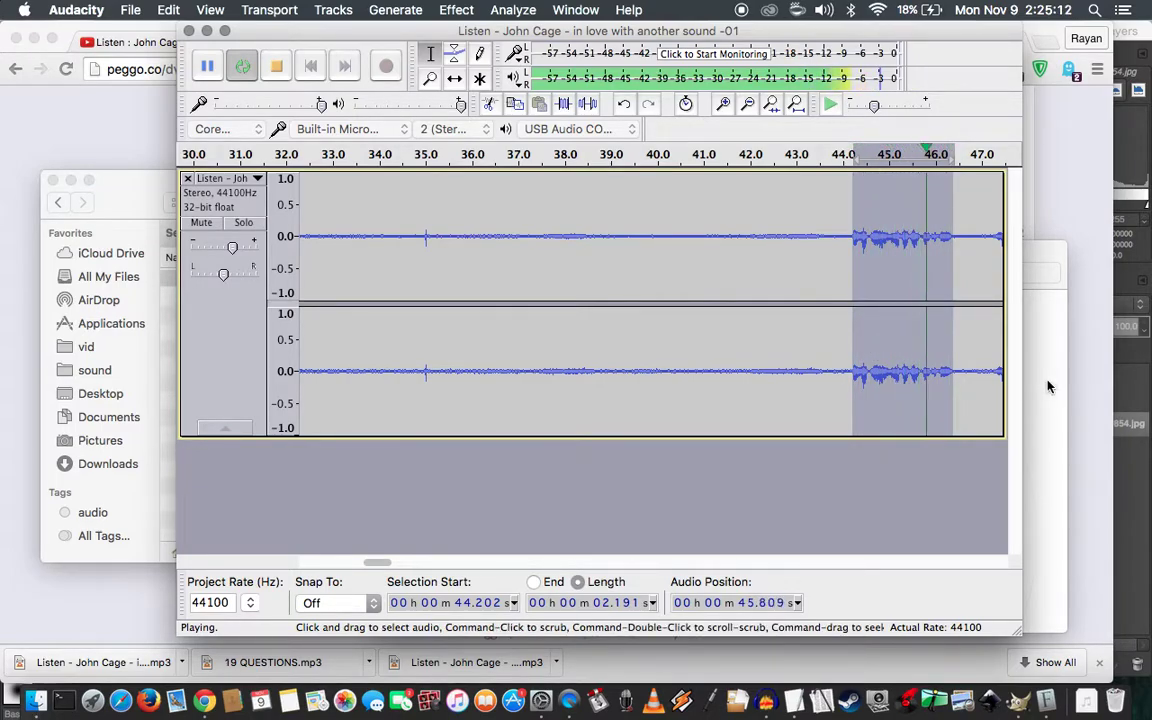
key(space)
key(Left)
key(space)
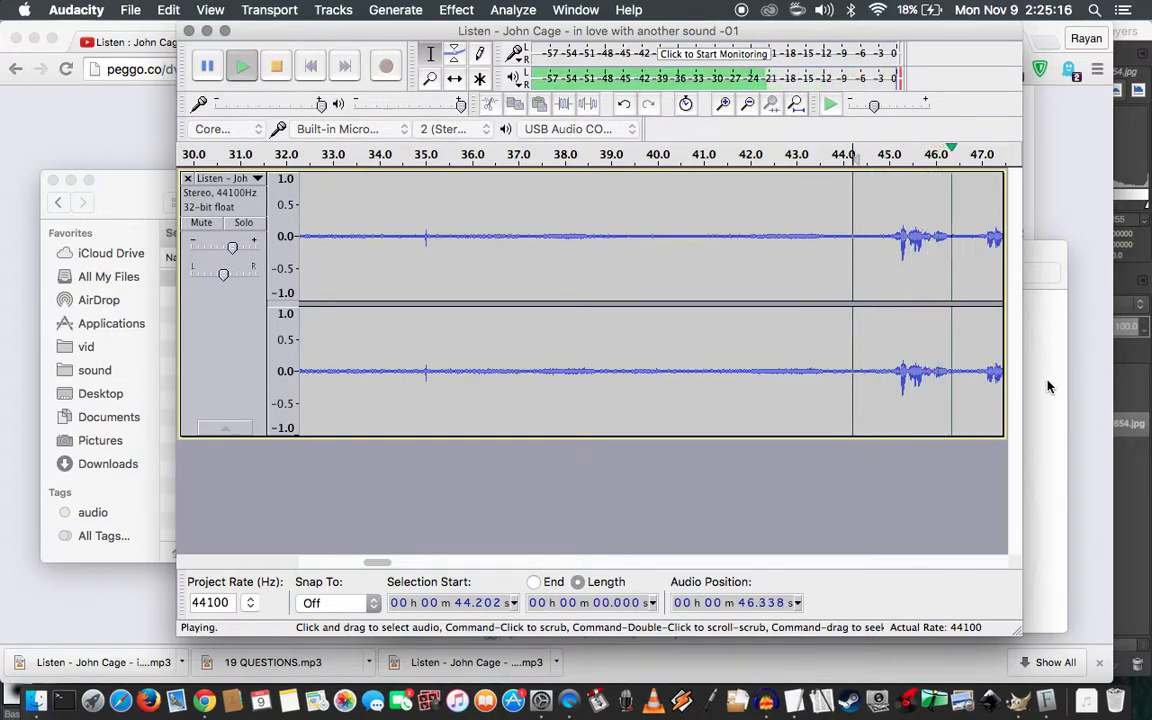
Select the phrase of about 1.396 s starting at 45.055 s, listen to it, delete it, and play the result
key(space)
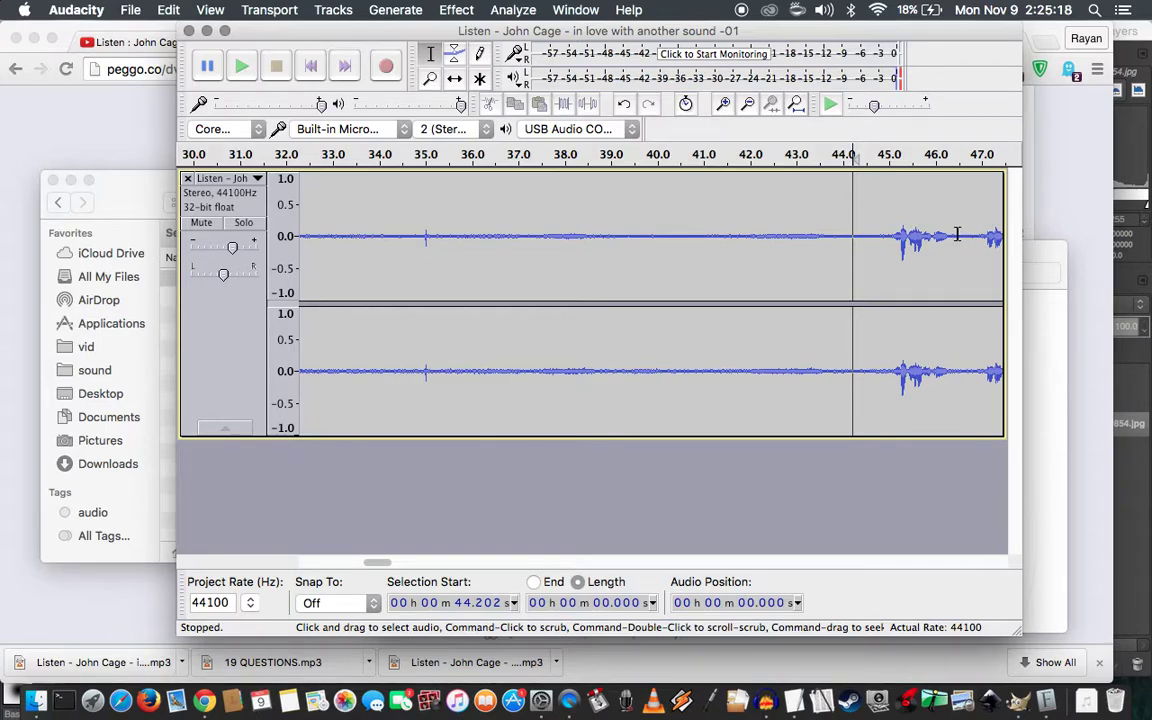
drag(955, 234, 892, 243)
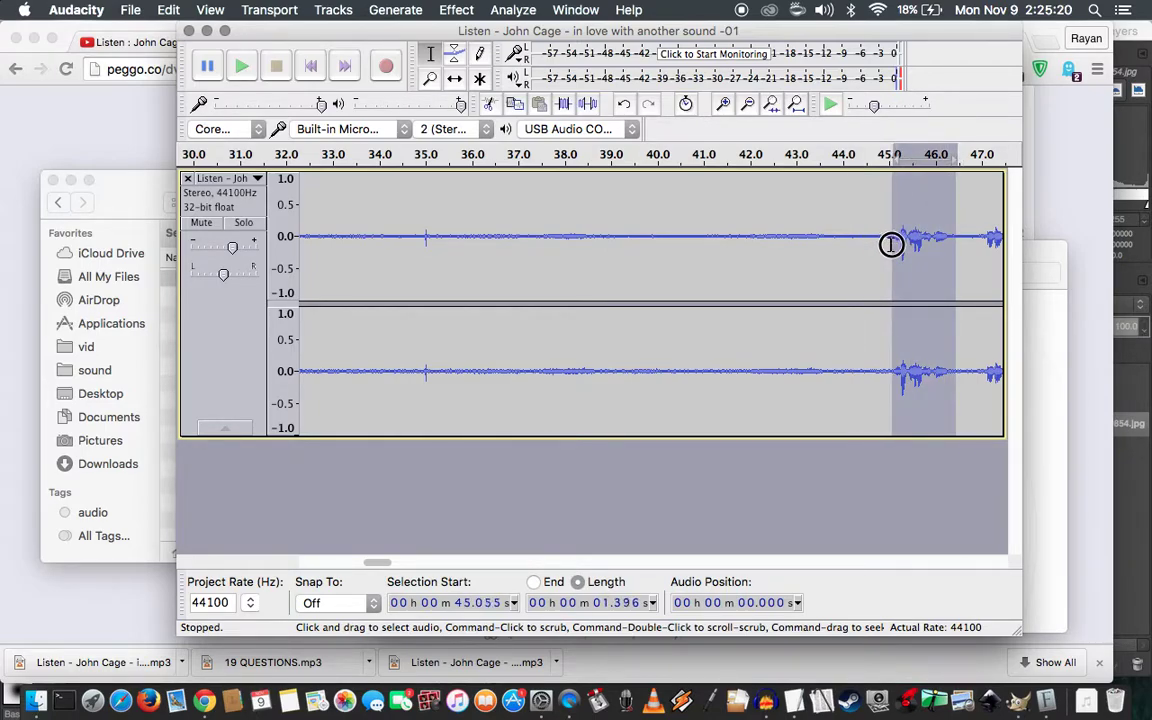
key(space)
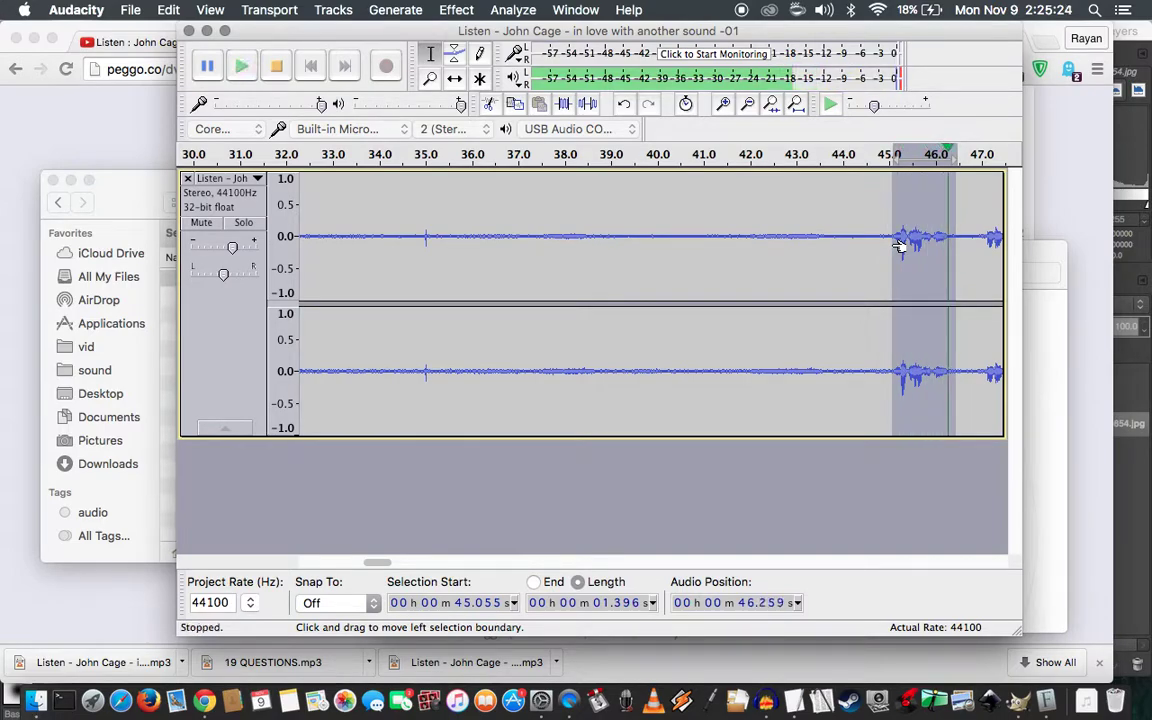
click(899, 246)
key(space)
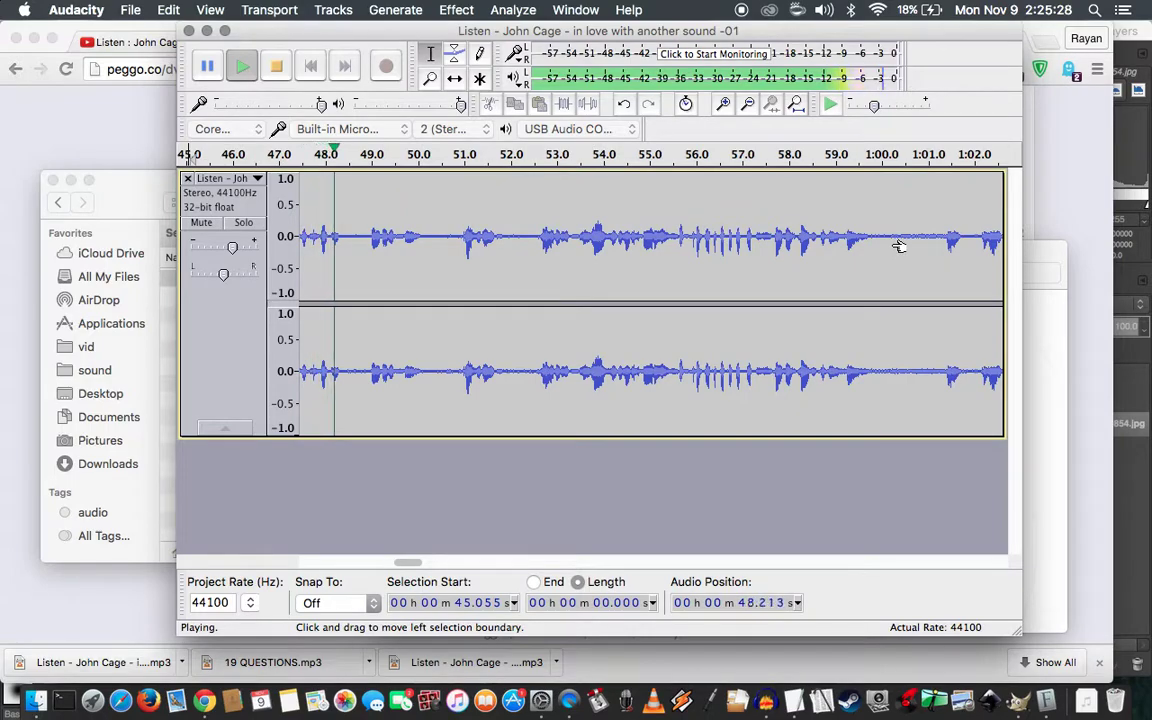
key(space)
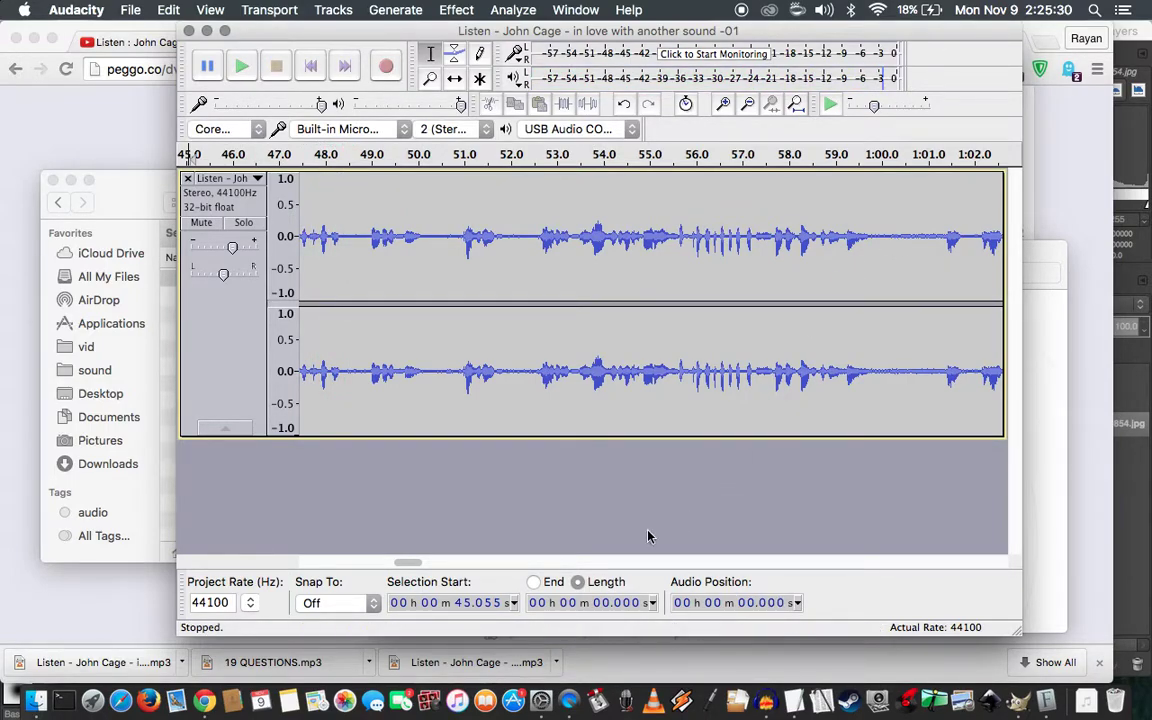
Listen from 45.055 s, delete the phrase of about 2.617 s starting at 45.675 s, and play the result from 44.900 s
drag(410, 566, 397, 561)
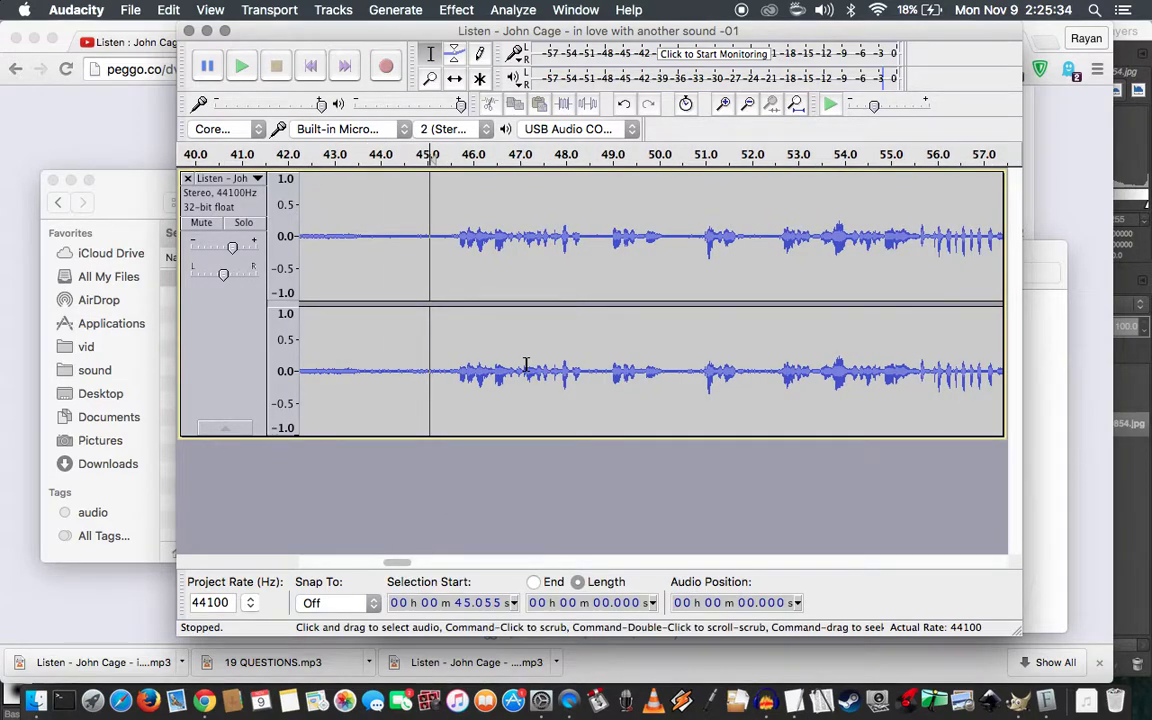
key(space)
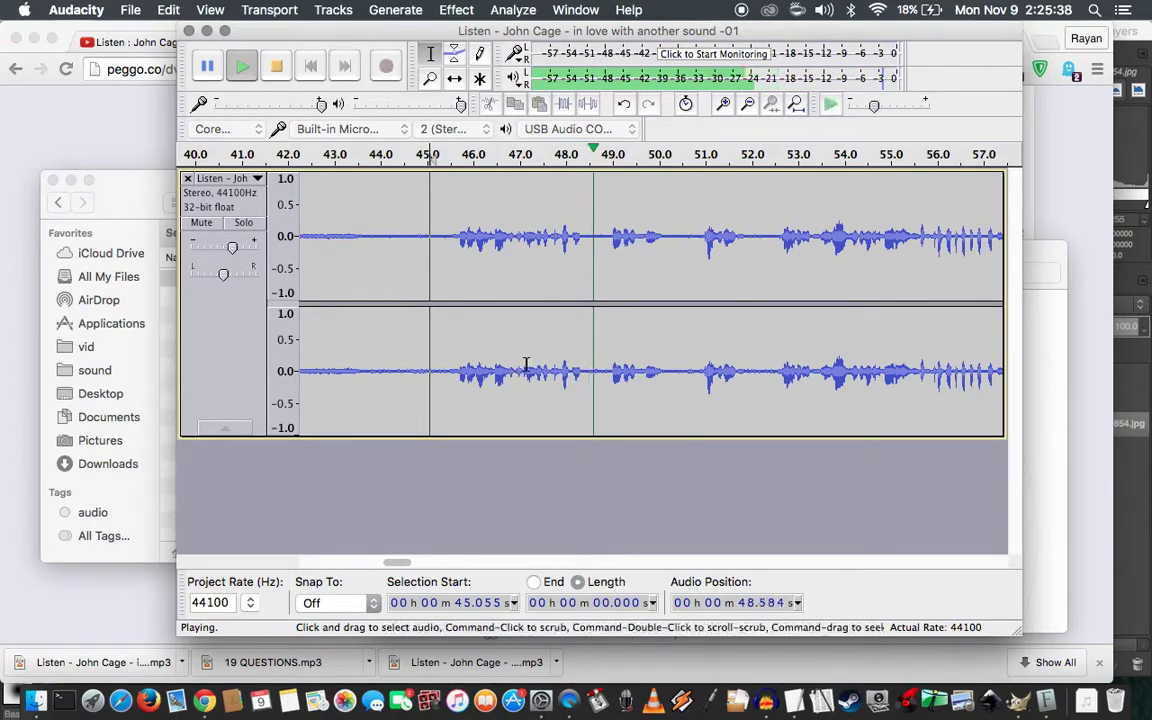
key(space)
drag(585, 228, 457, 247)
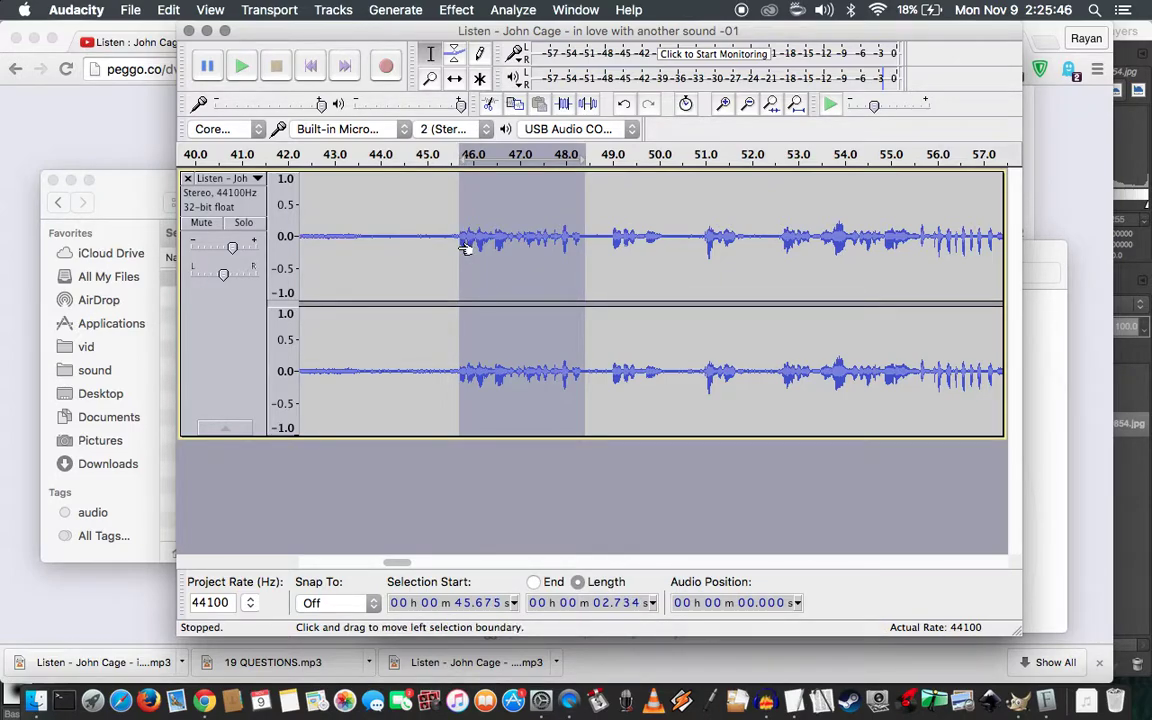
click(466, 247)
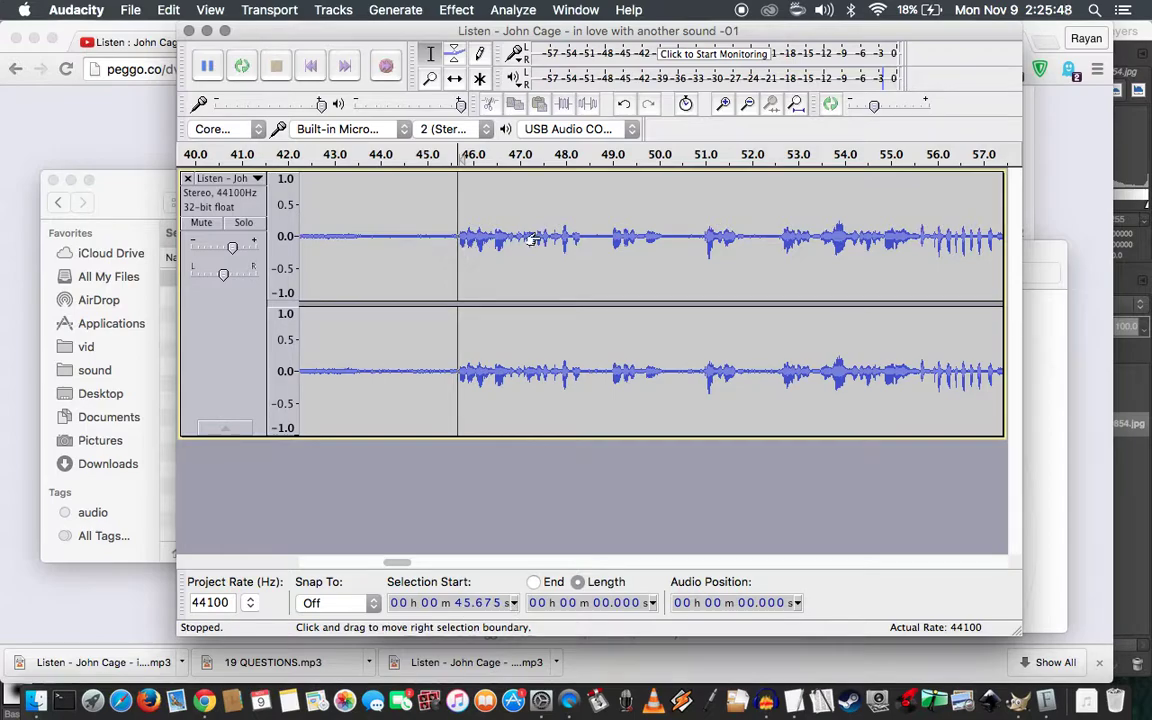
shift+click(576, 240)
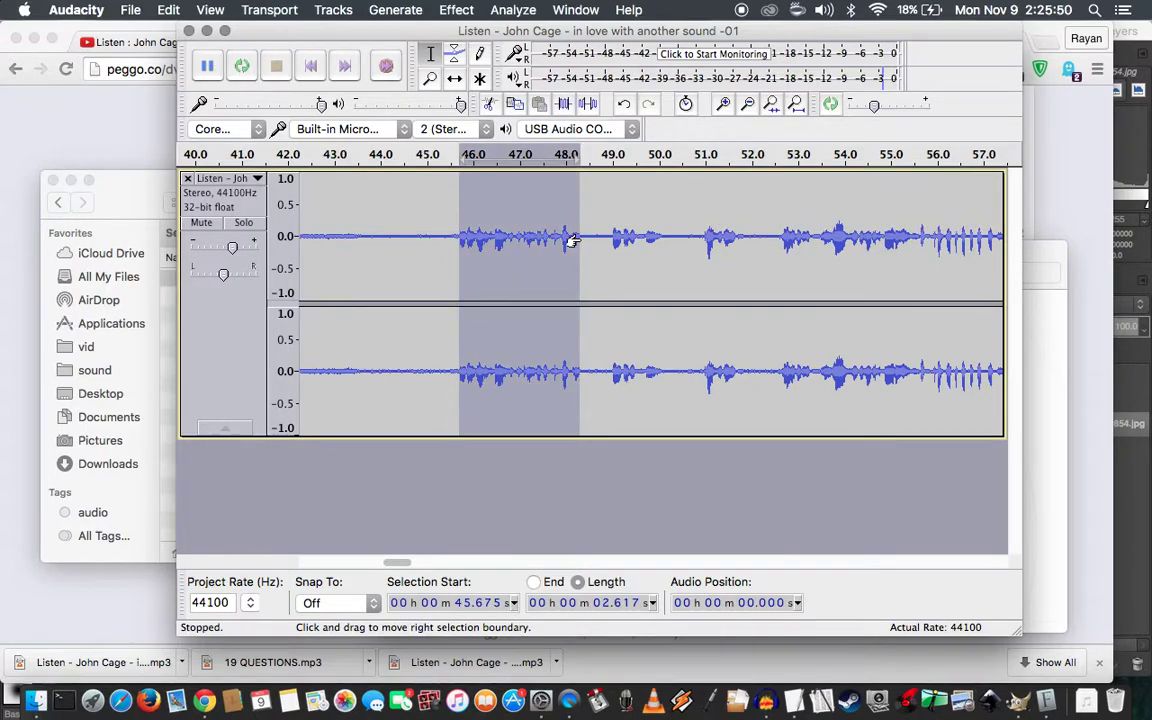
key(Delete)
click(422, 242)
key(space)
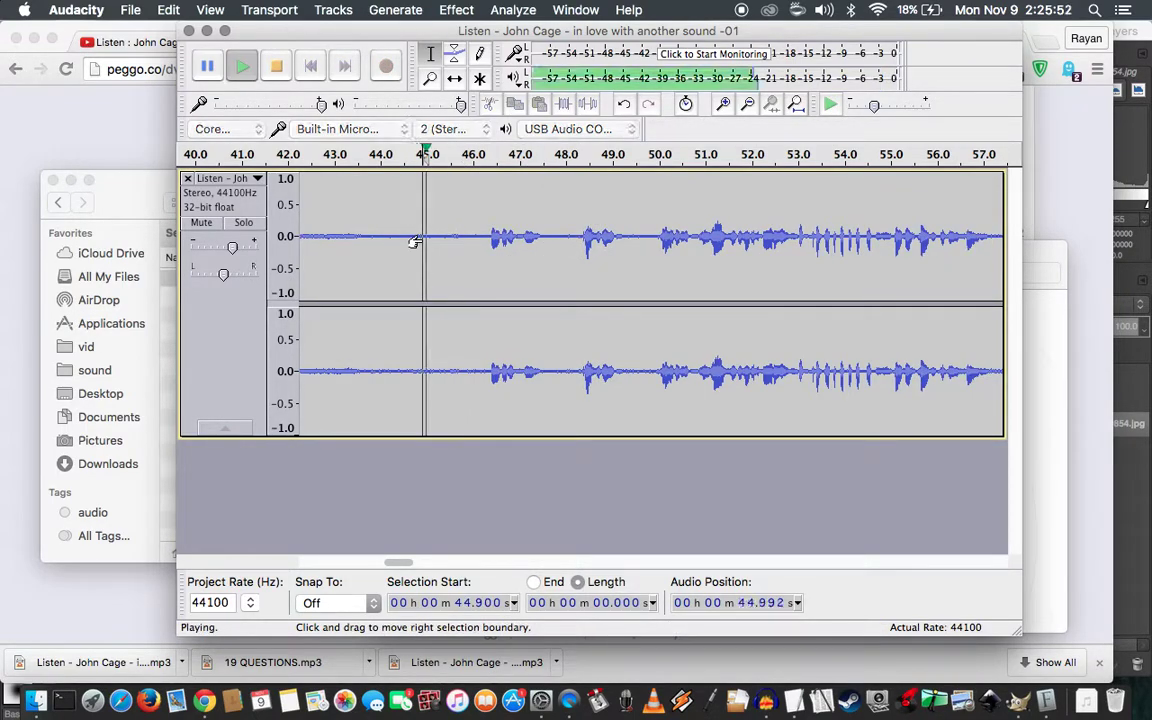
Select the quiet gap of about 0.814 s starting at 45.520 s, check it in a loop, and copy it
key(space)
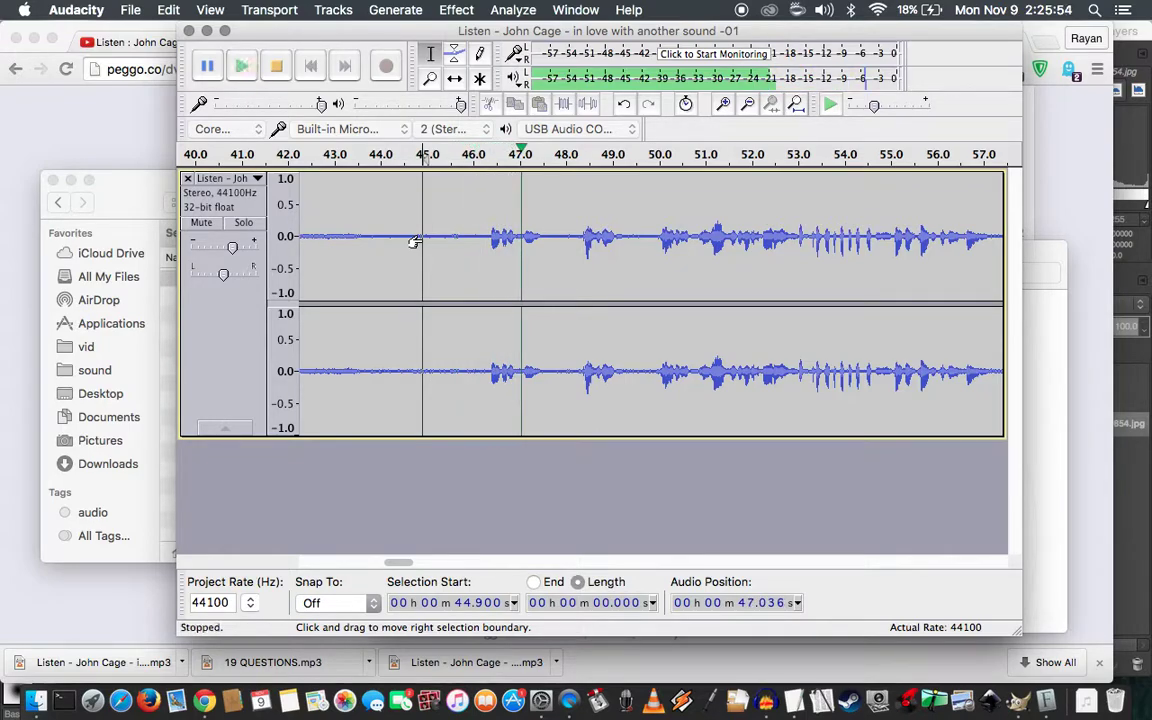
shift+click(465, 237)
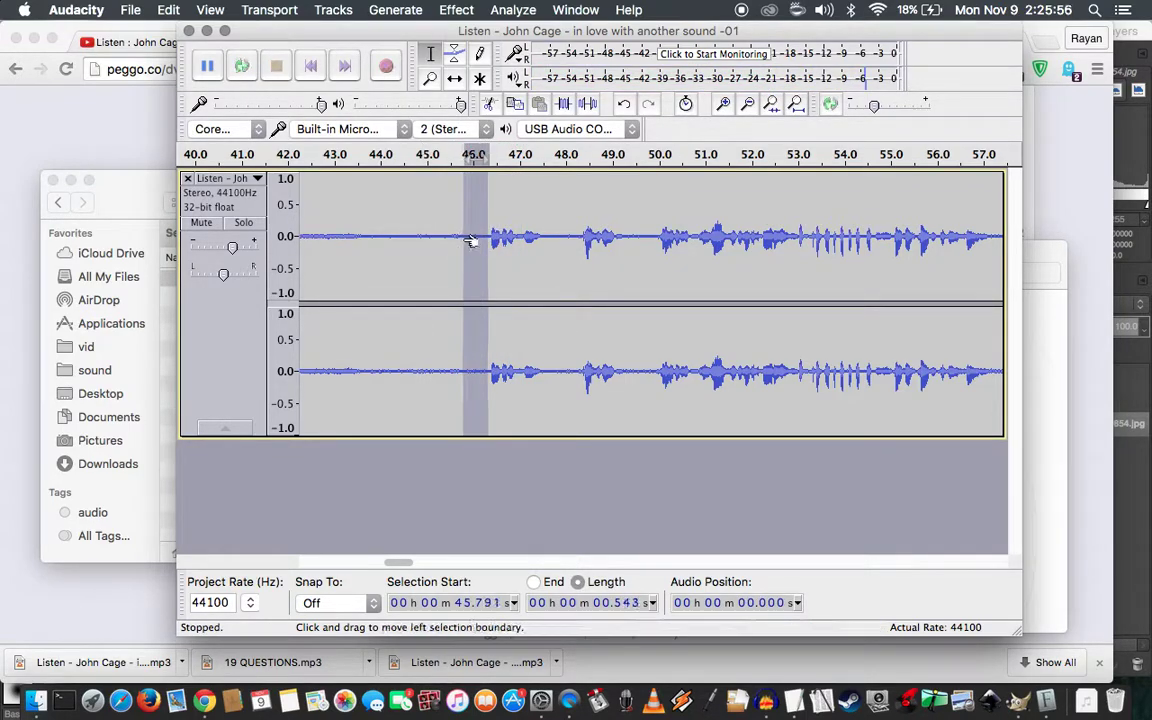
key(space)
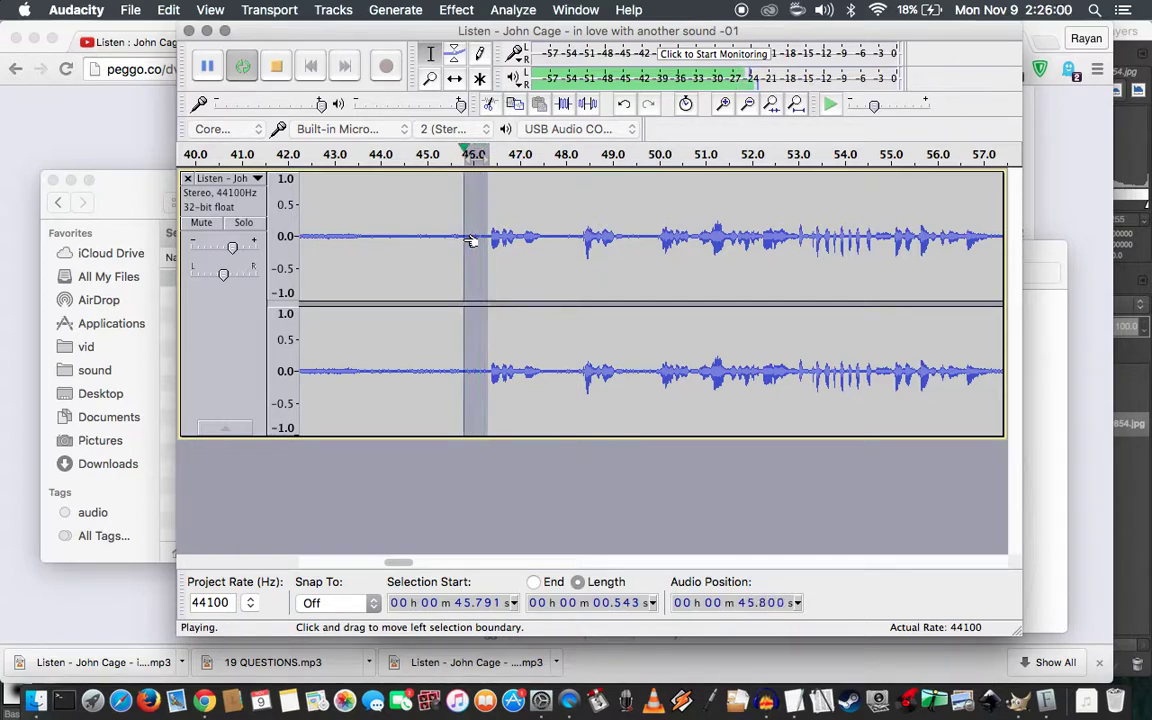
key(space)
shift+click(453, 240)
key(shift+space)
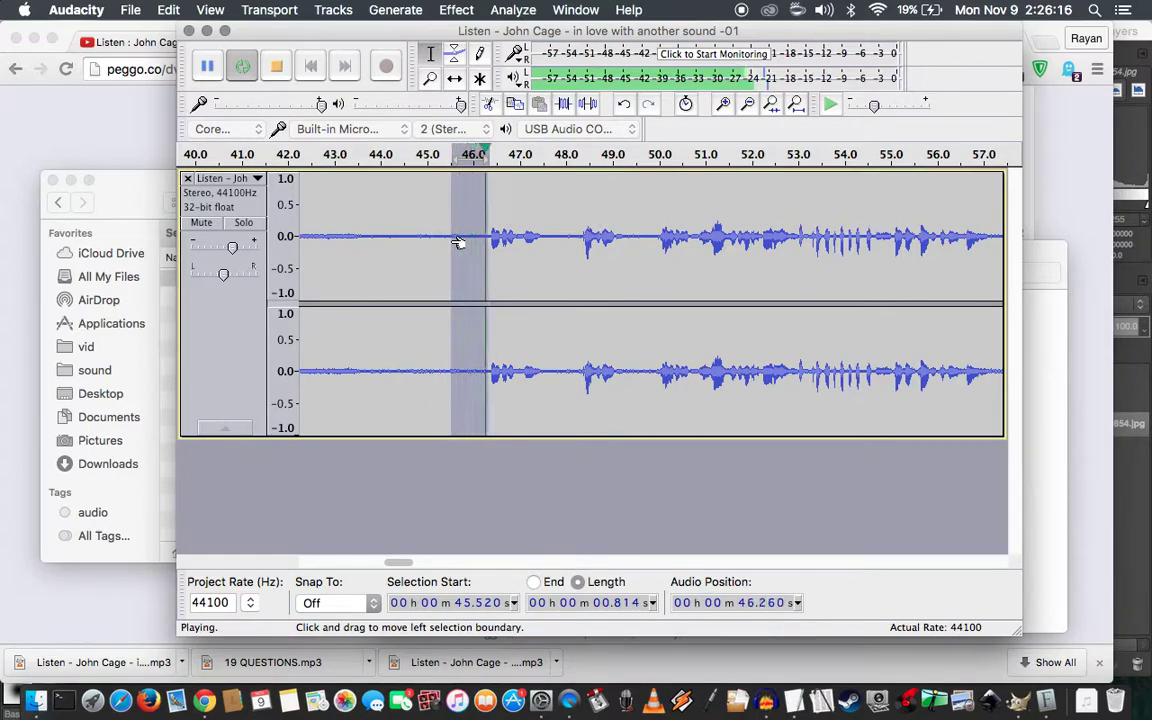
key(space)
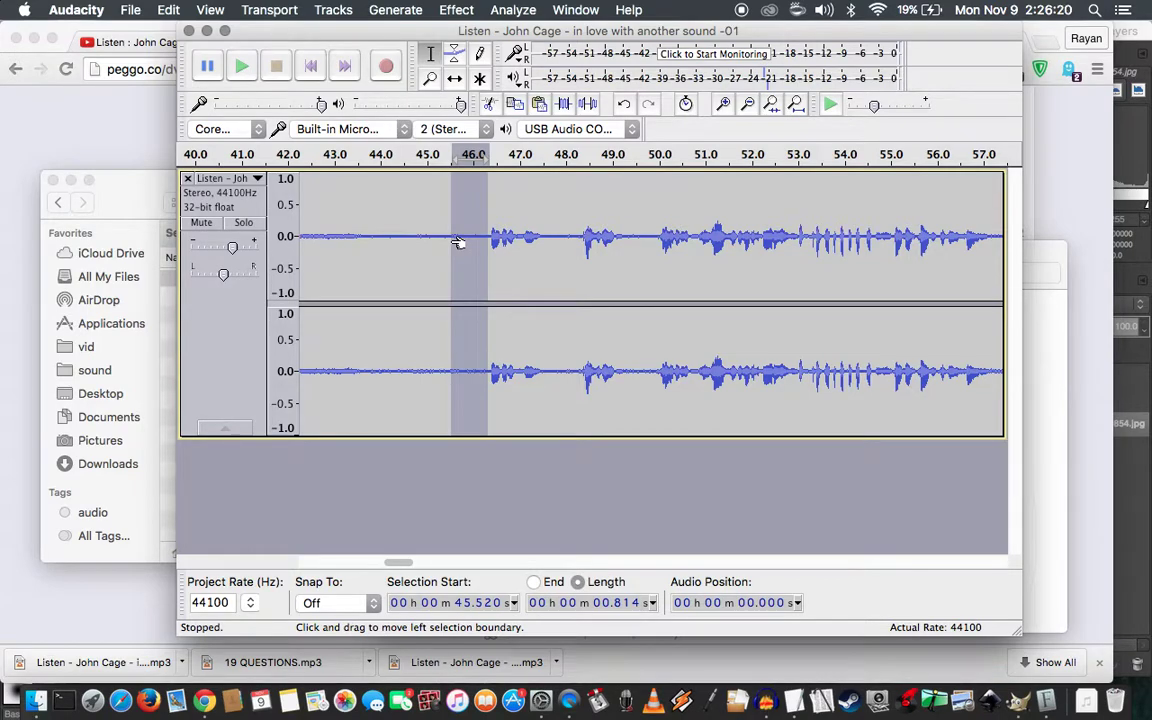
Create a new empty project and paste the copied quiet gap at its beginning
key(super+n)
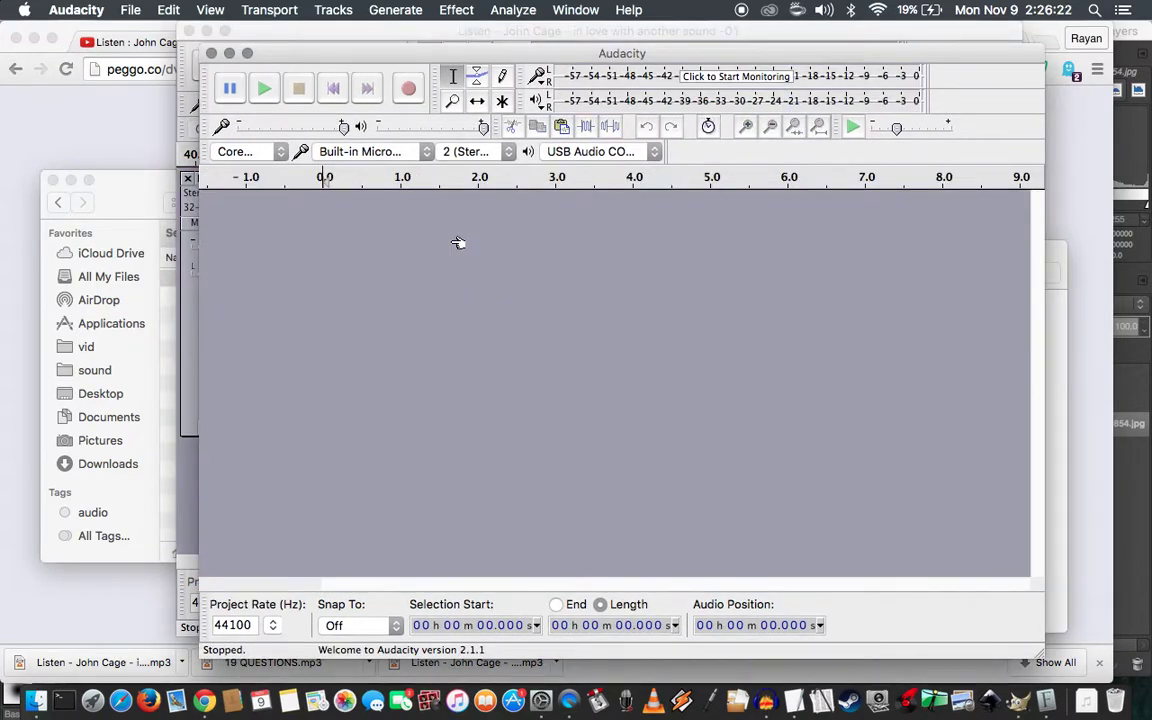
key(super+v)
click(372, 8)
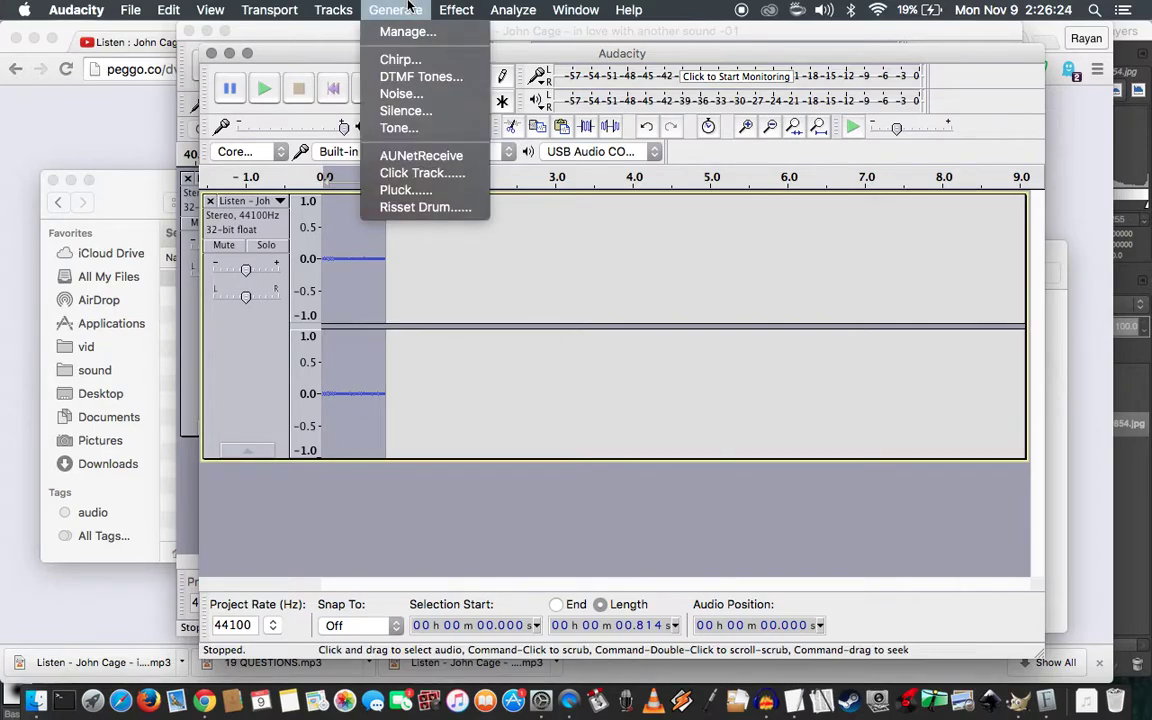
click(372, 8)
Switch to Chrome, open random.org in a new page, and generate a random number between 1 and 100
click(117, 100)
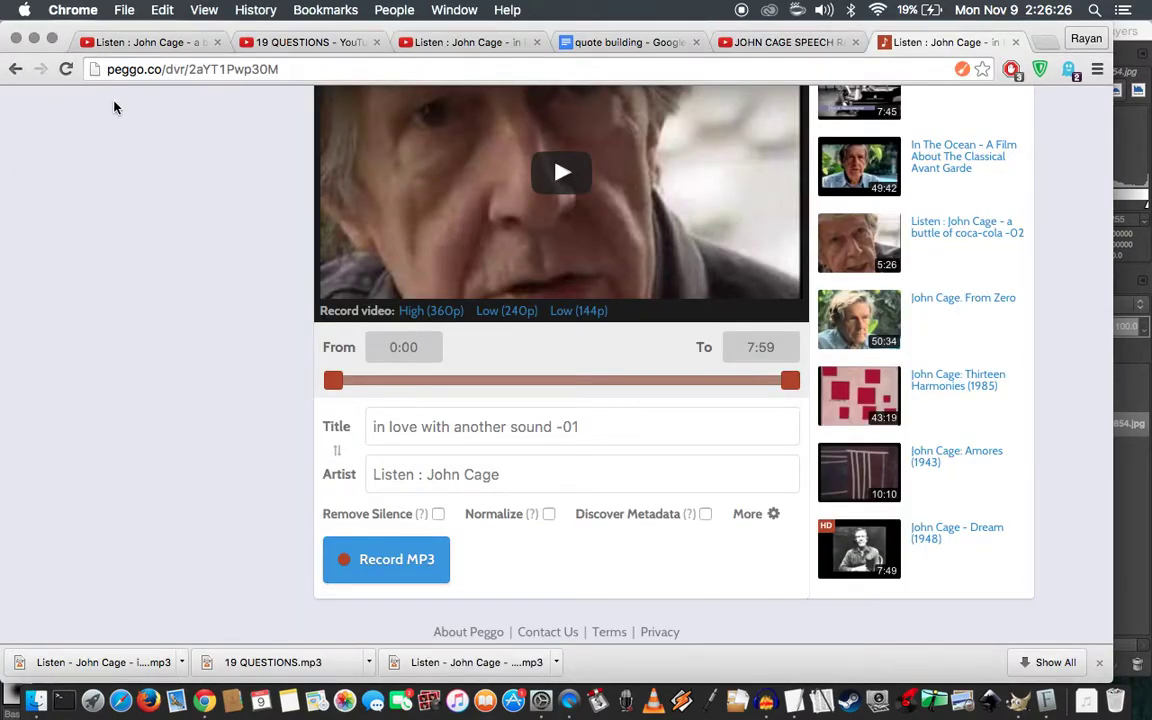
key(super+t)
text(random.)
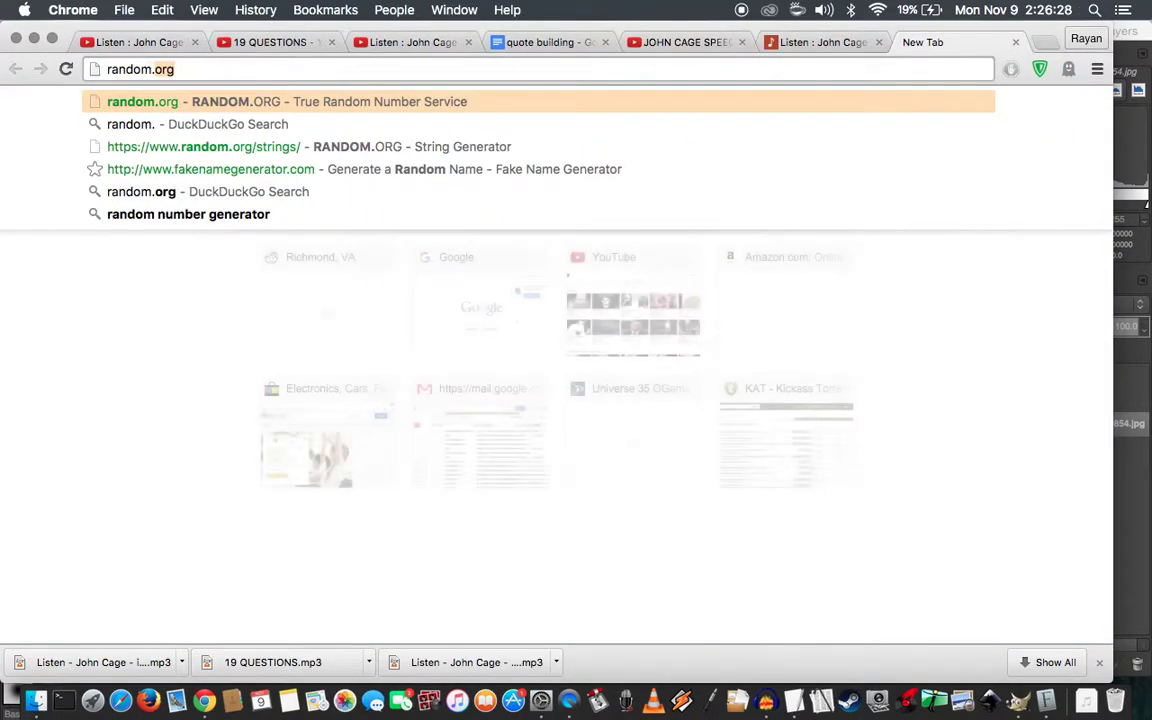
text(org)
key(Return)
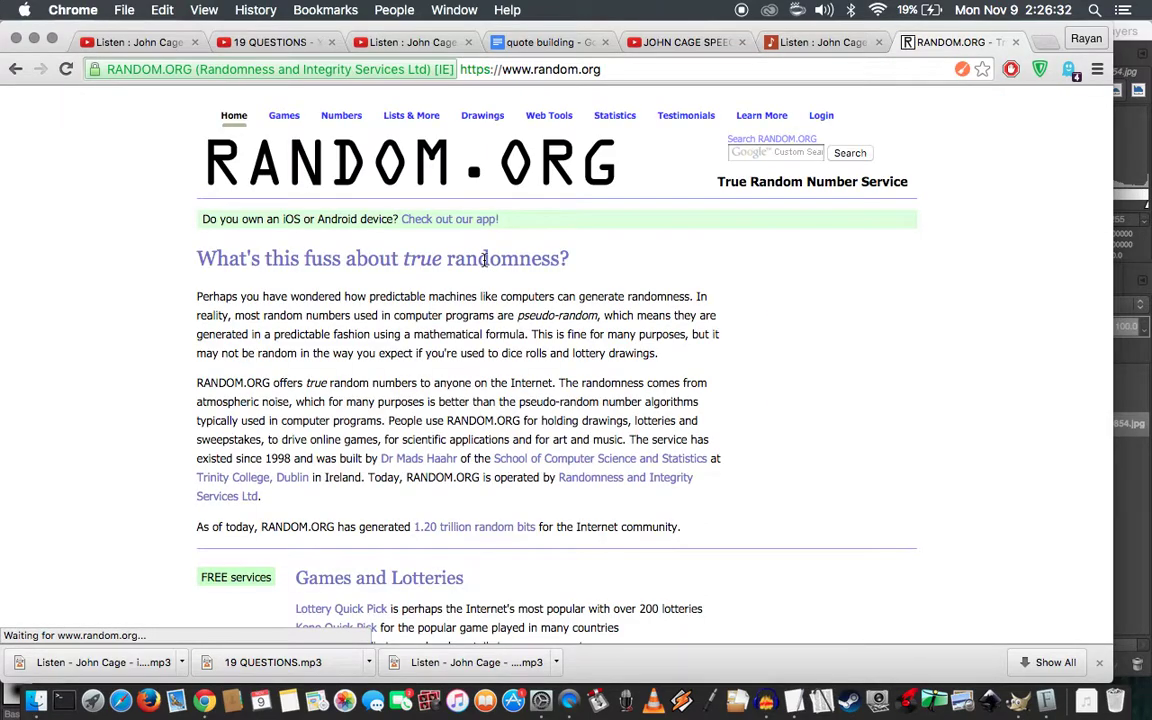
click(827, 380)
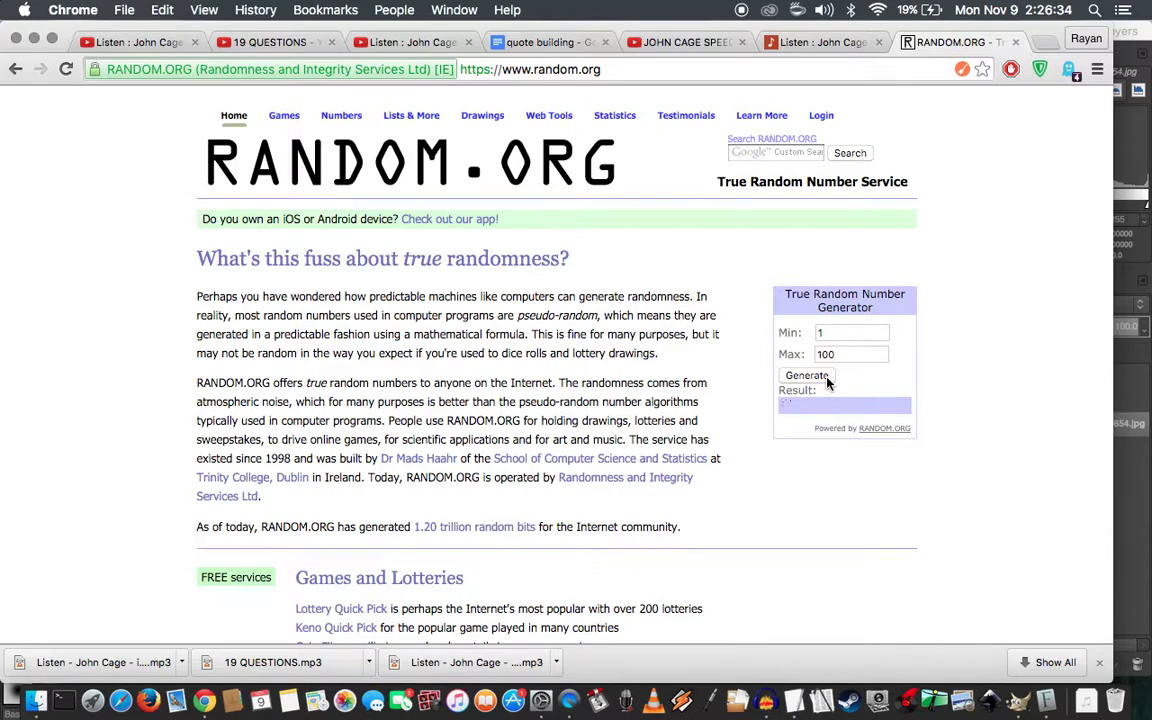
Switch back to Audacity, apply the Repeat effect 10 times to the pasted clip, and check the count against the generated number
key(super+Tab)
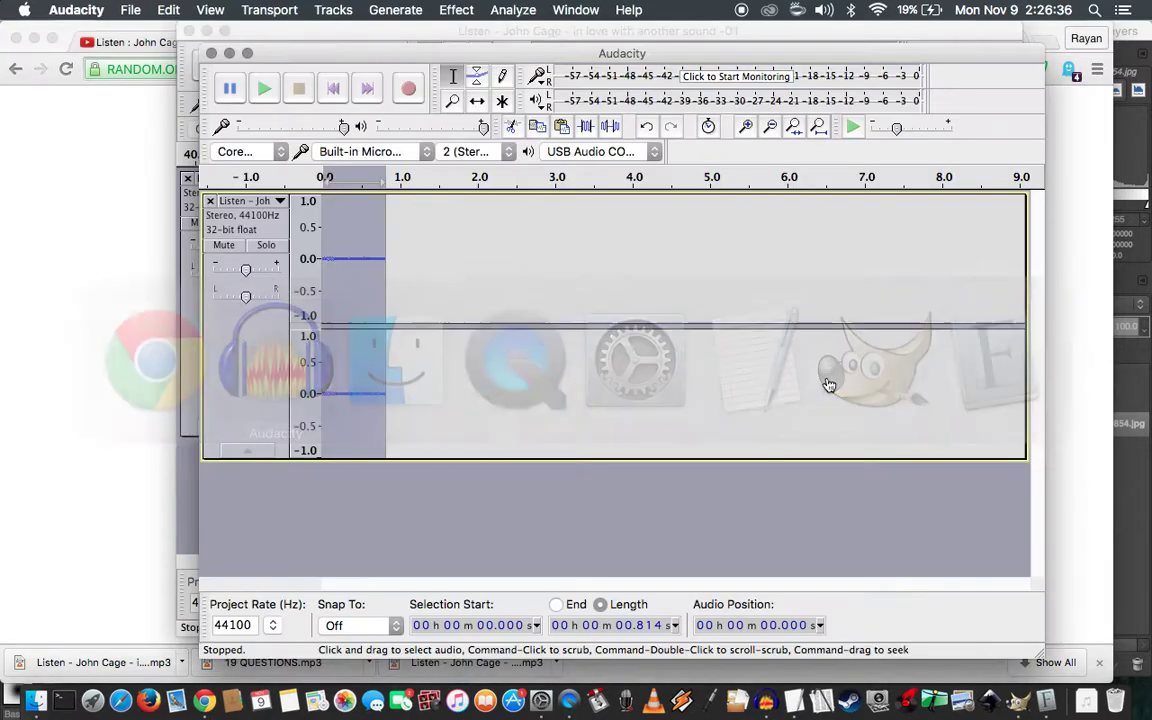
click(456, 10)
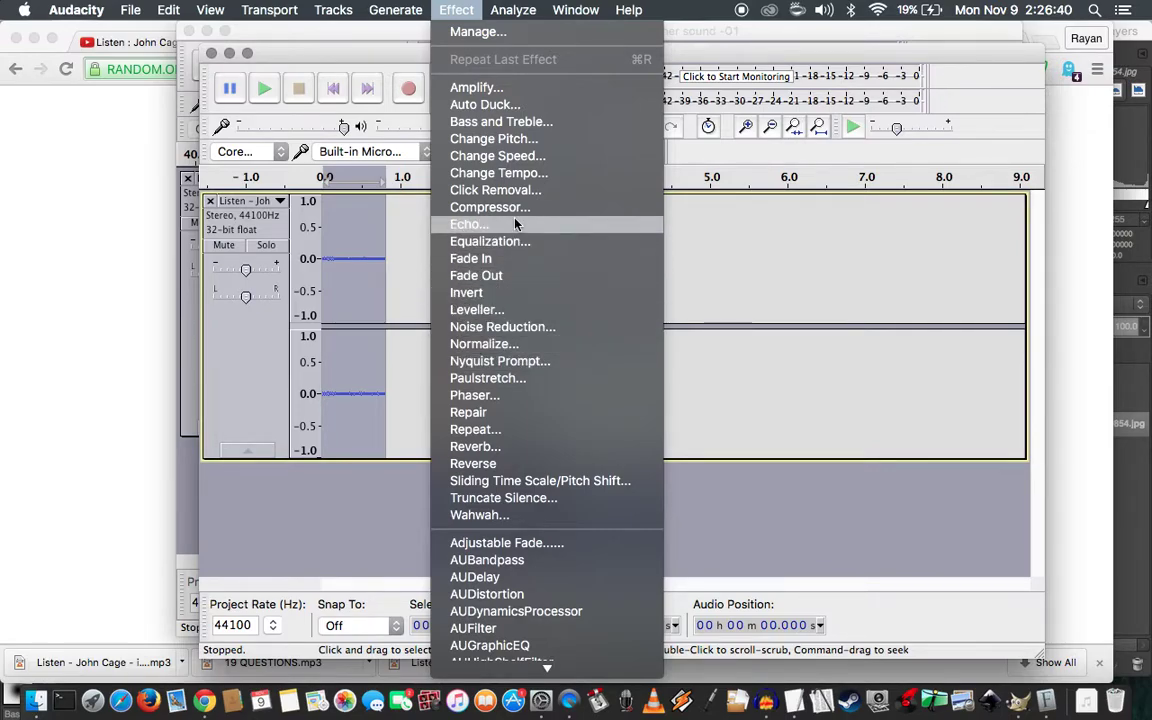
click(520, 432)
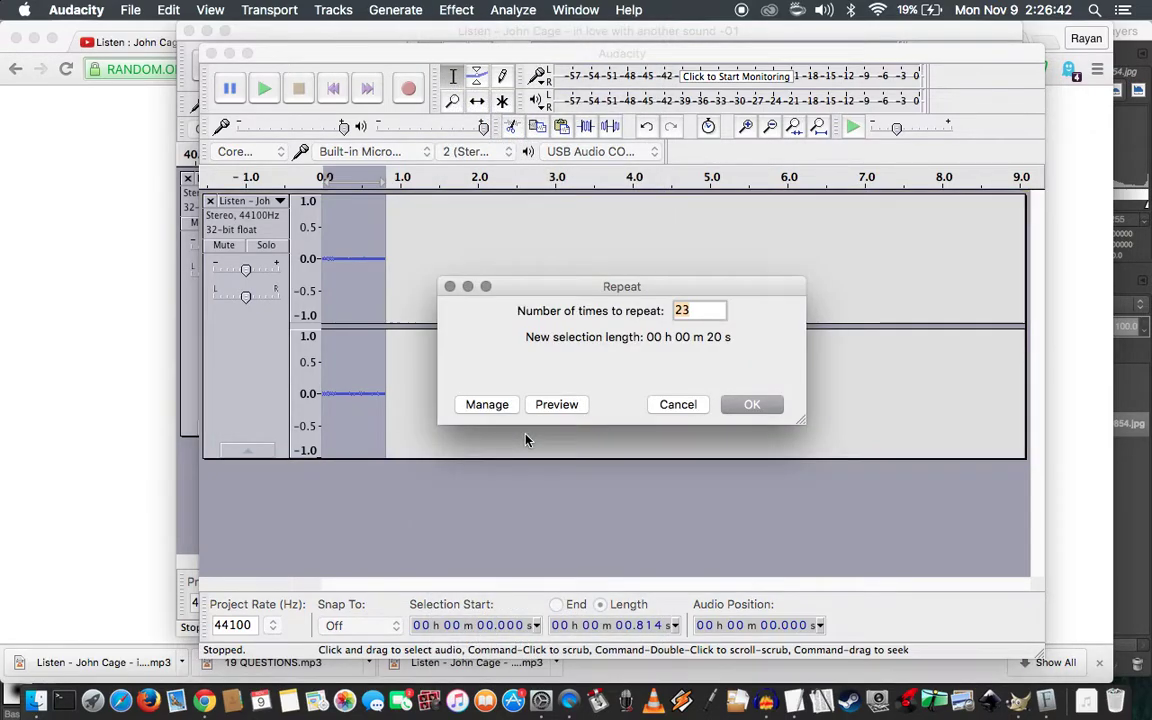
text(10)
key(Return)
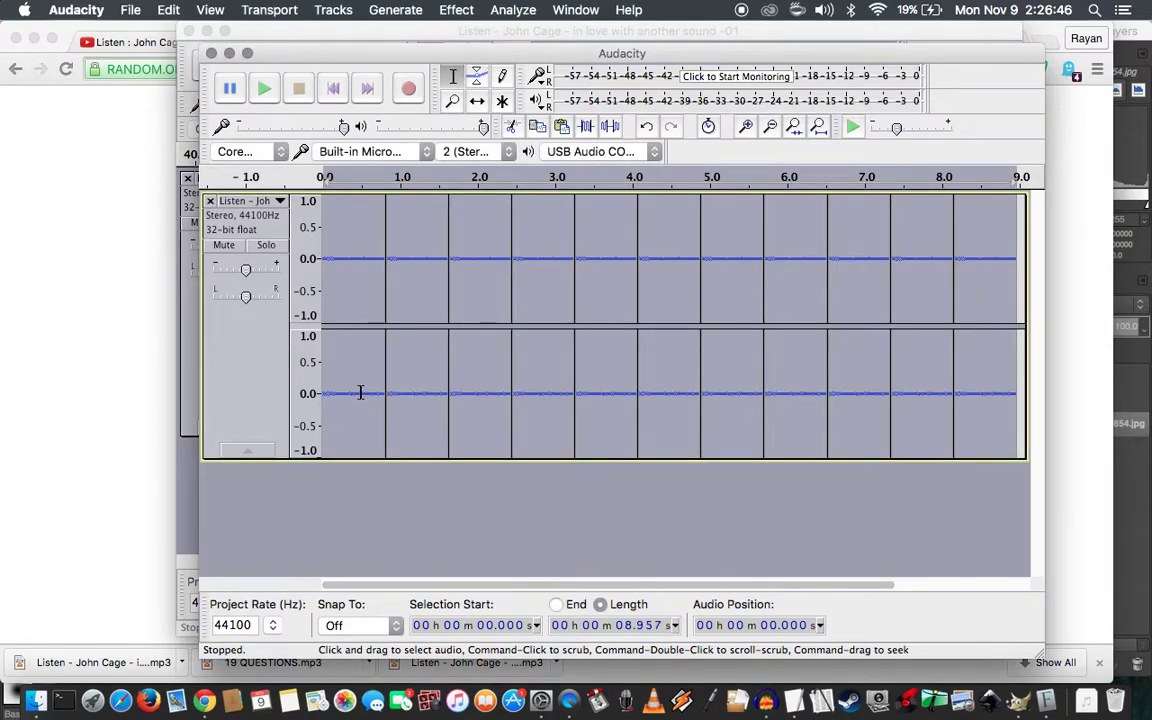
click(98, 368)
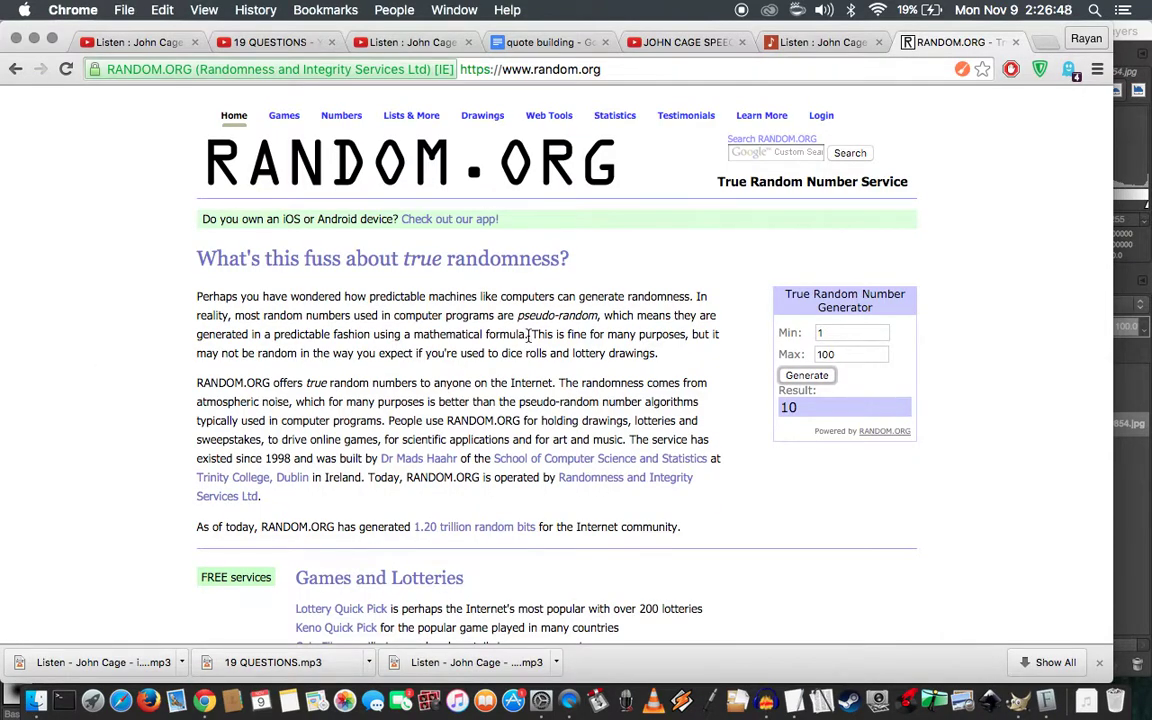
key(super+Tab)
Move the new project window aside and bring the John Cage interview project to the front
drag(711, 63, 708, 117)
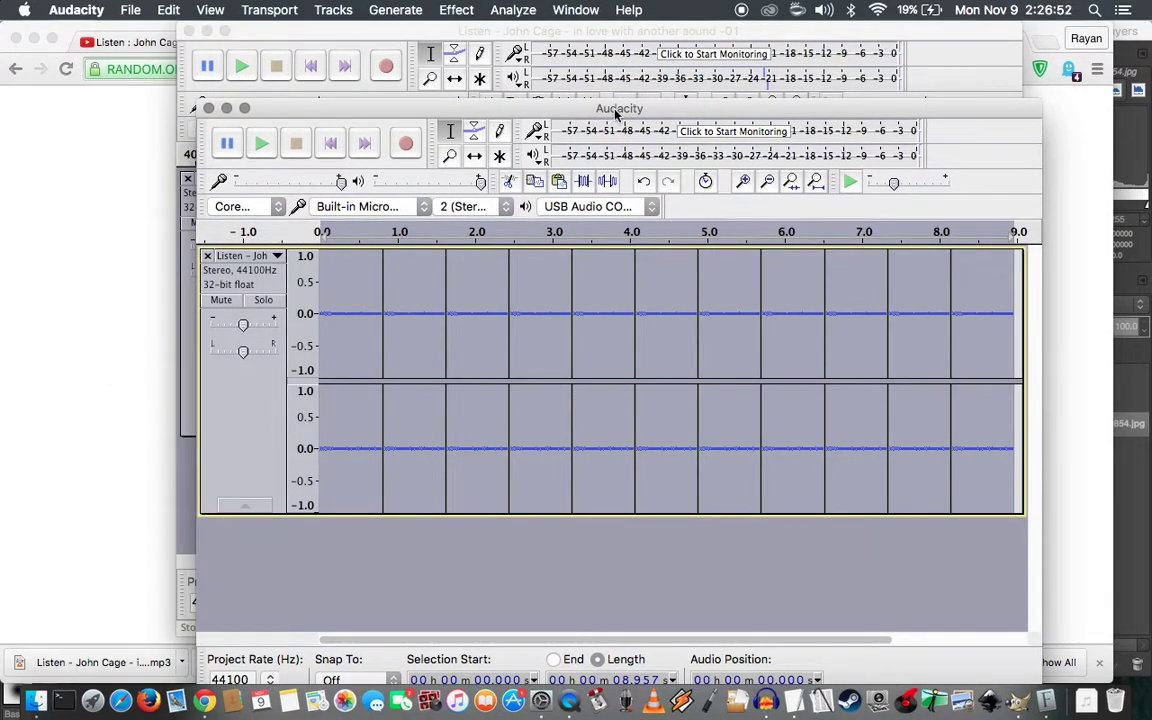
drag(616, 114, 519, 136)
click(646, 31)
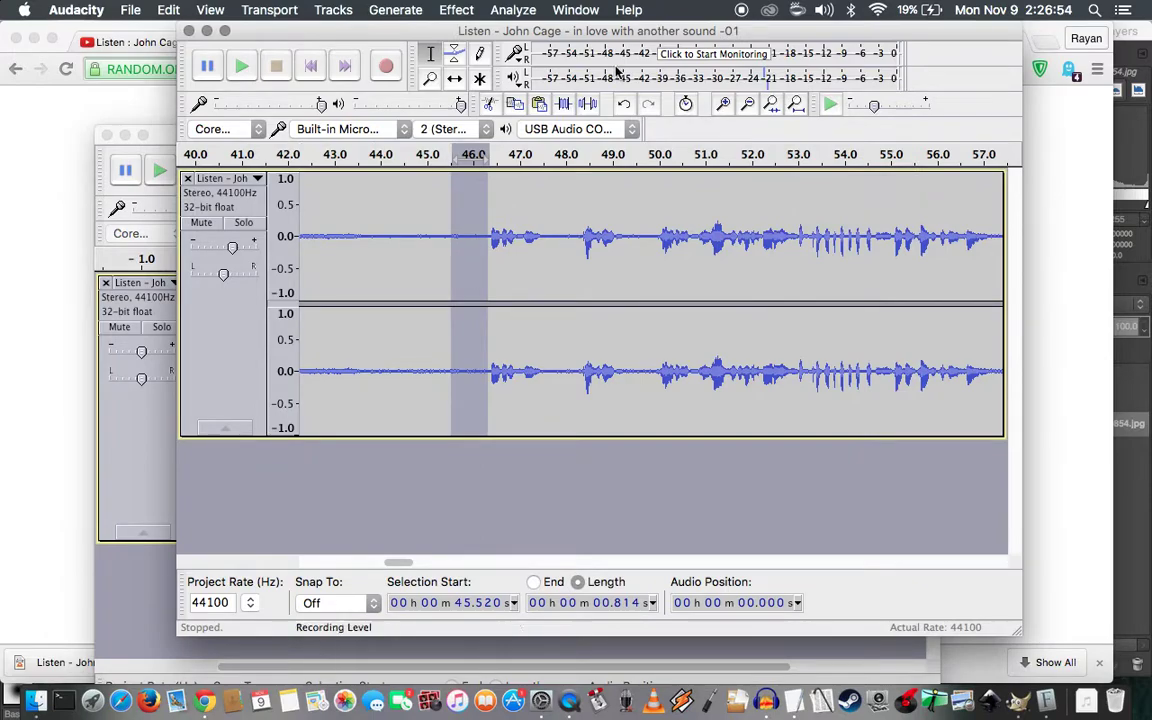
Select the quiet gap of about 0.465 s starting at 45.811 s in the interview and listen to it in a loop
key(space)
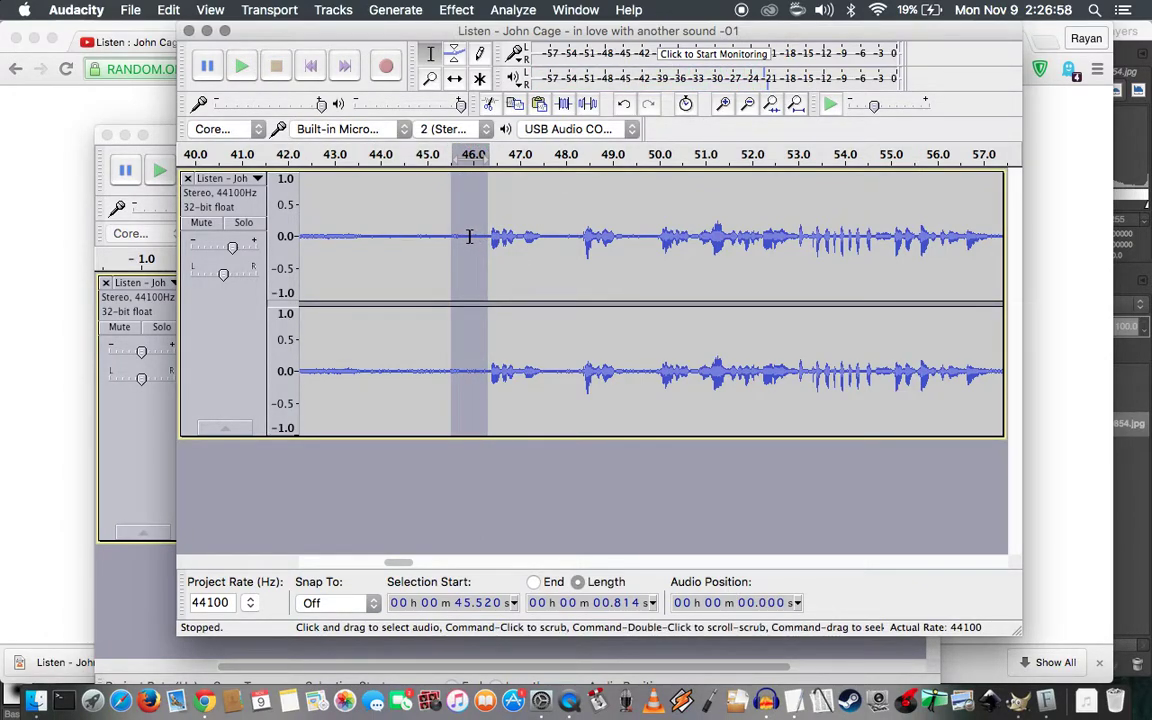
click(471, 237)
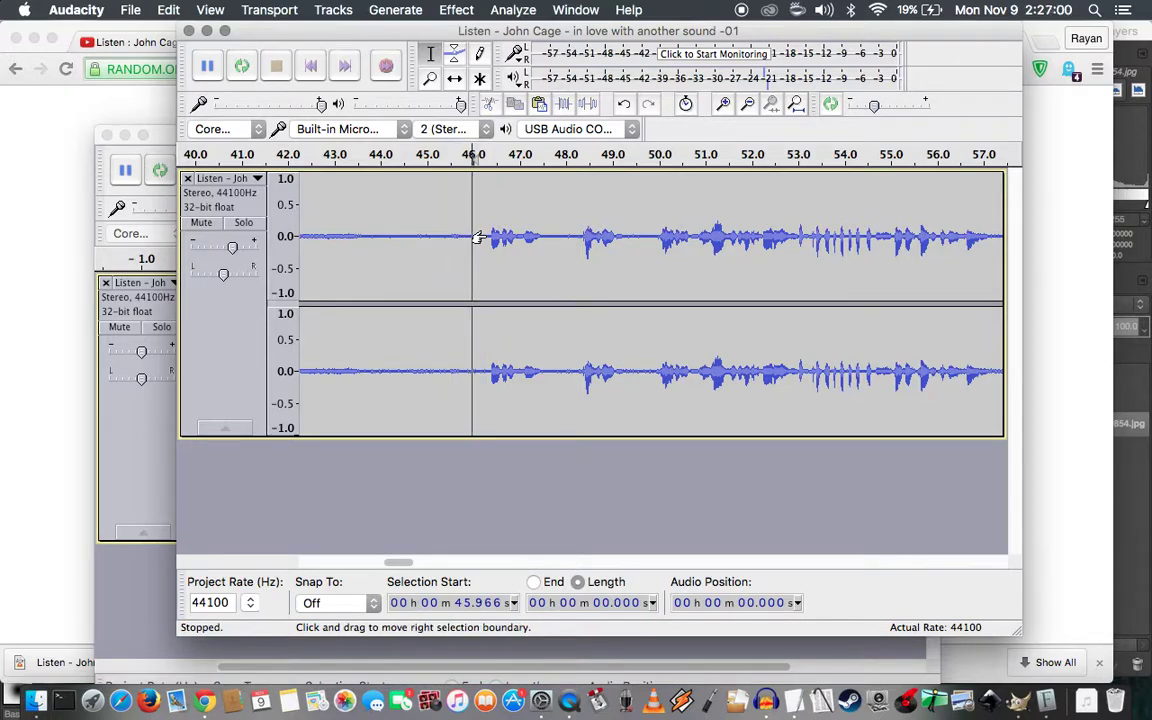
drag(478, 237, 487, 237)
key(space)
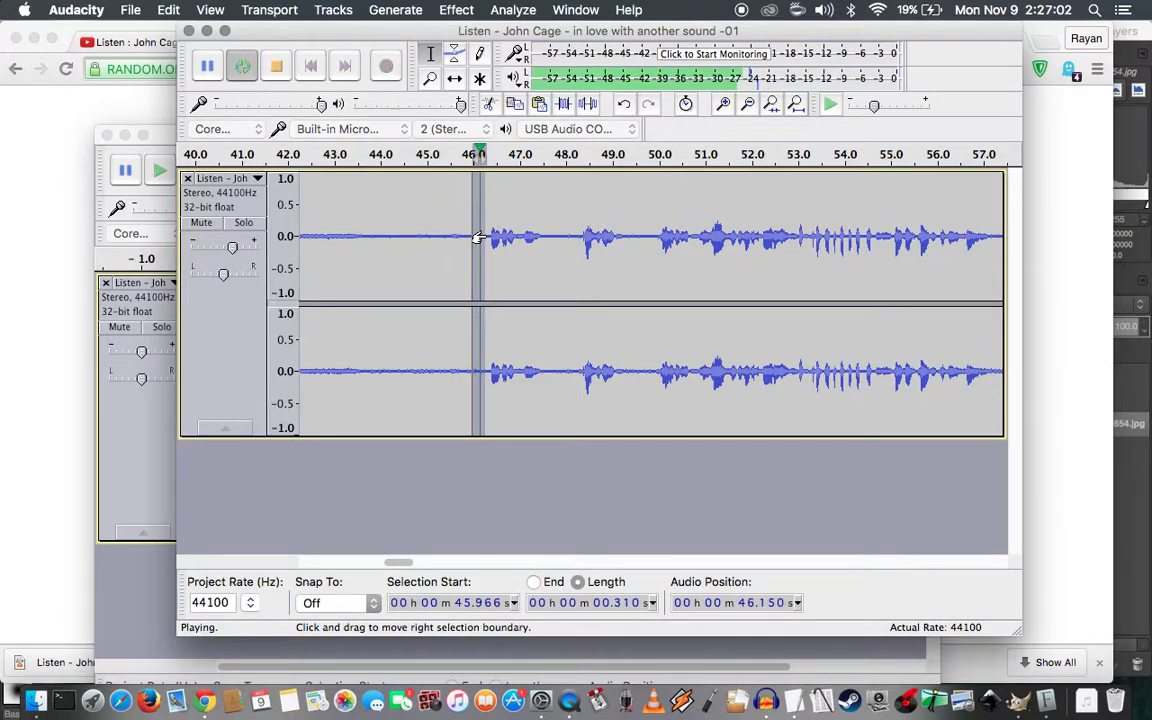
drag(464, 238, 466, 238)
key(space)
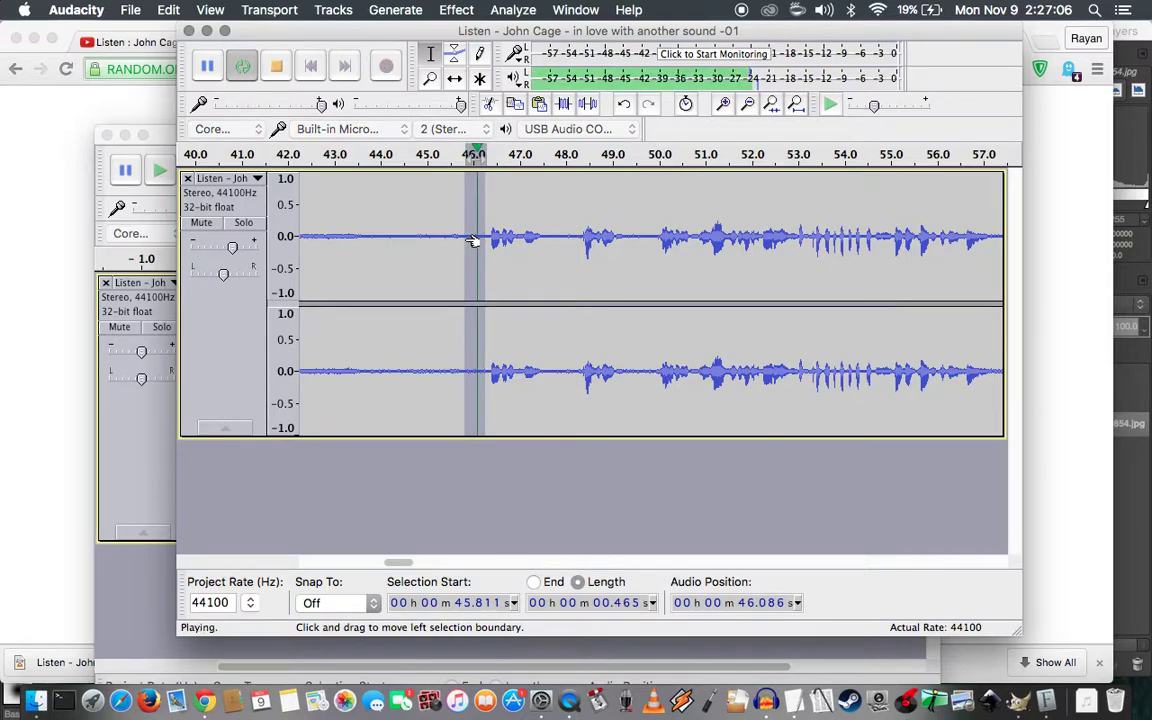
Bring the new project to the front and paste the copied quiet gap after its last clip
click(167, 148)
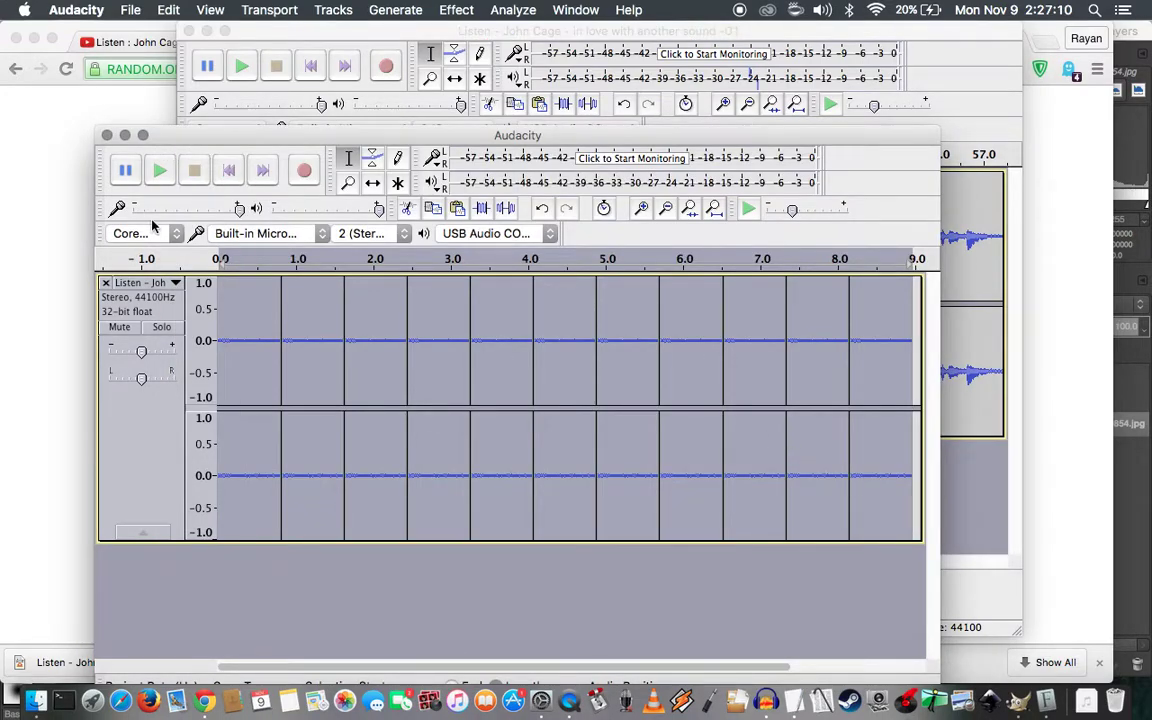
click(264, 170)
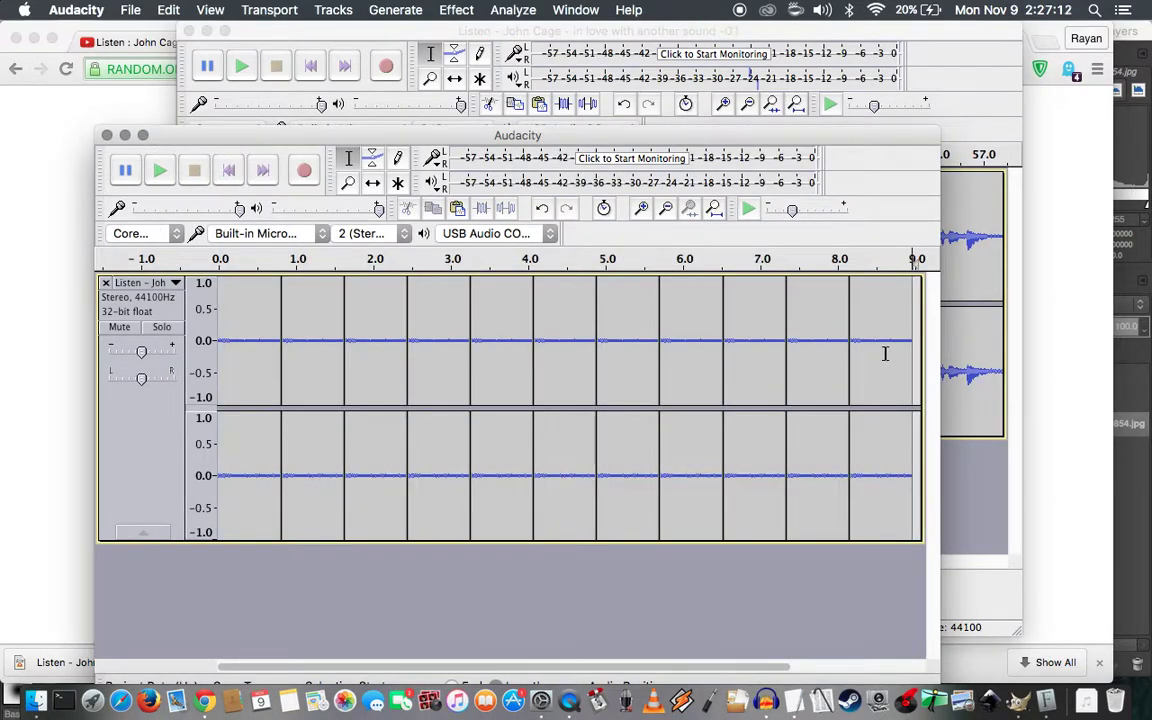
key(space)
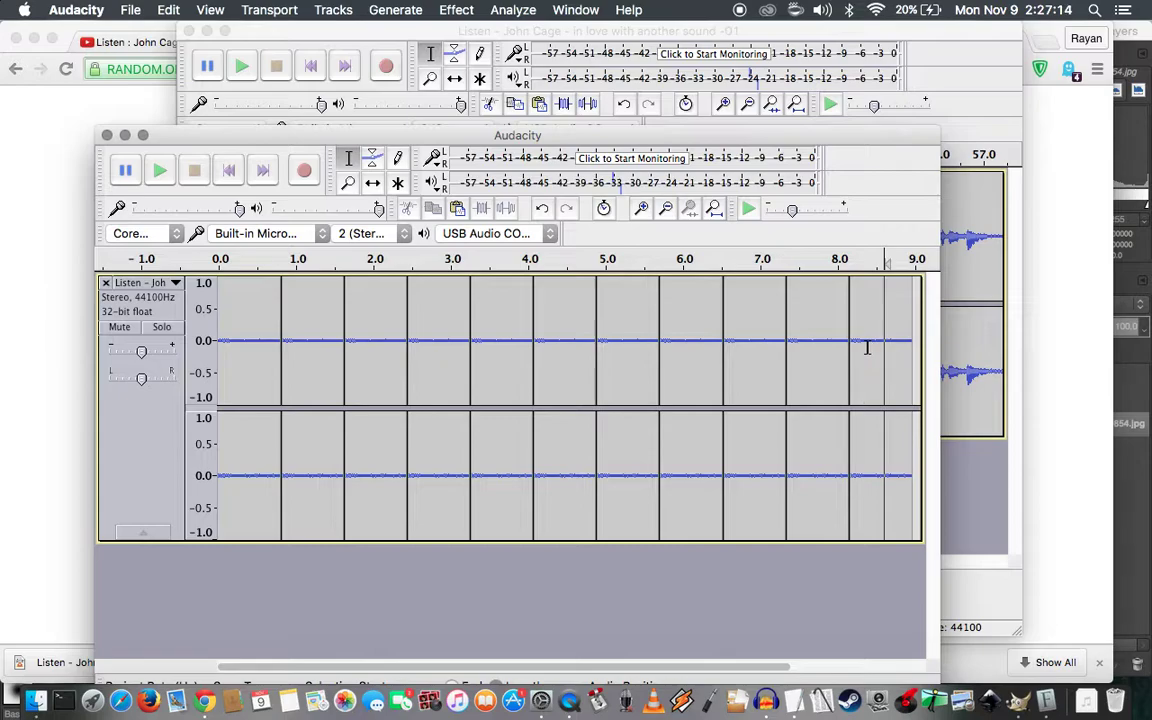
key(shift)
shift+click(914, 354)
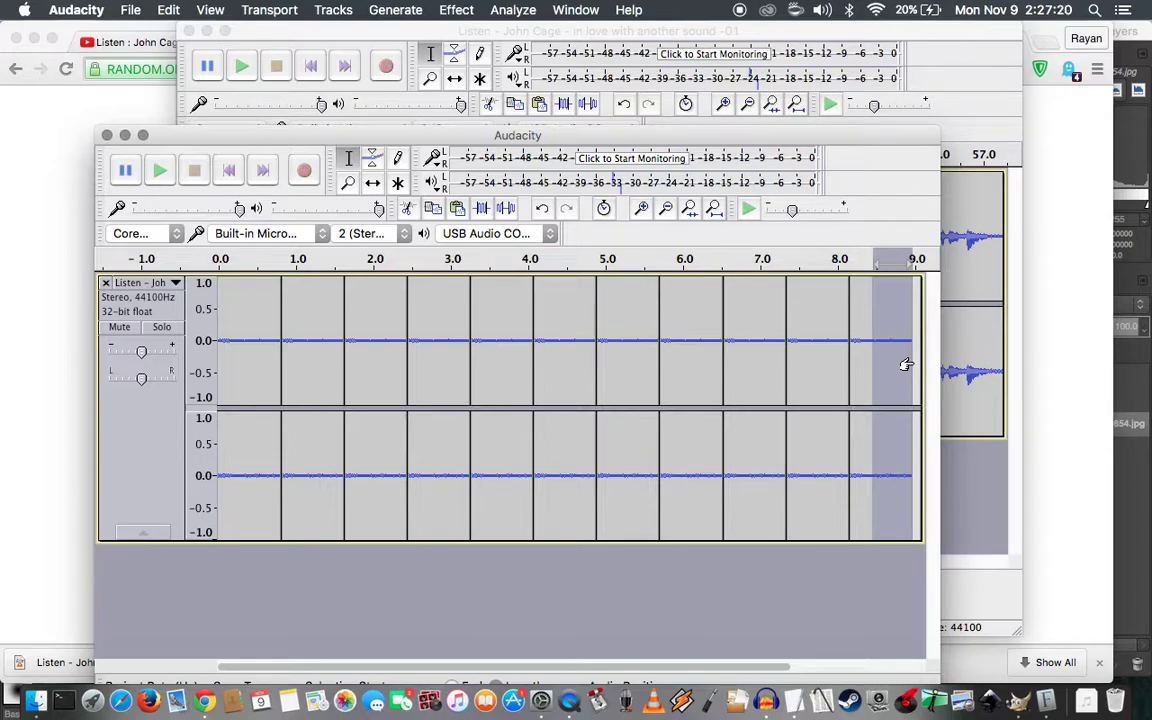
click(905, 365)
double_click(891, 360)
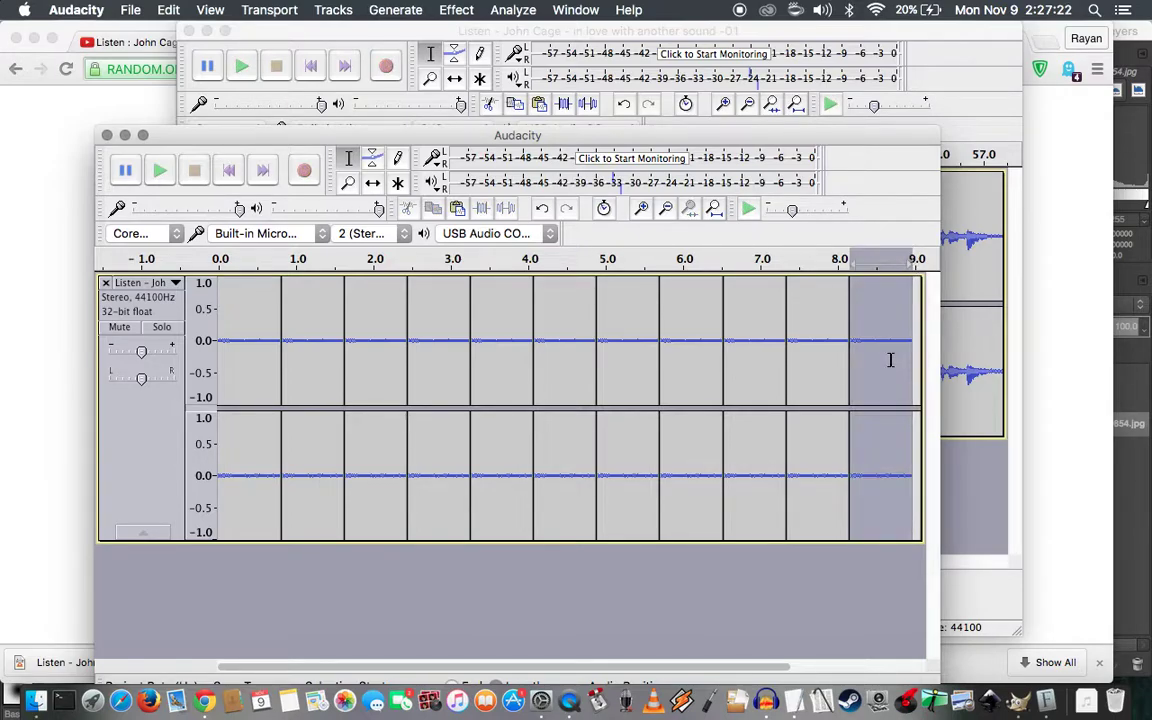
click(375, 571)
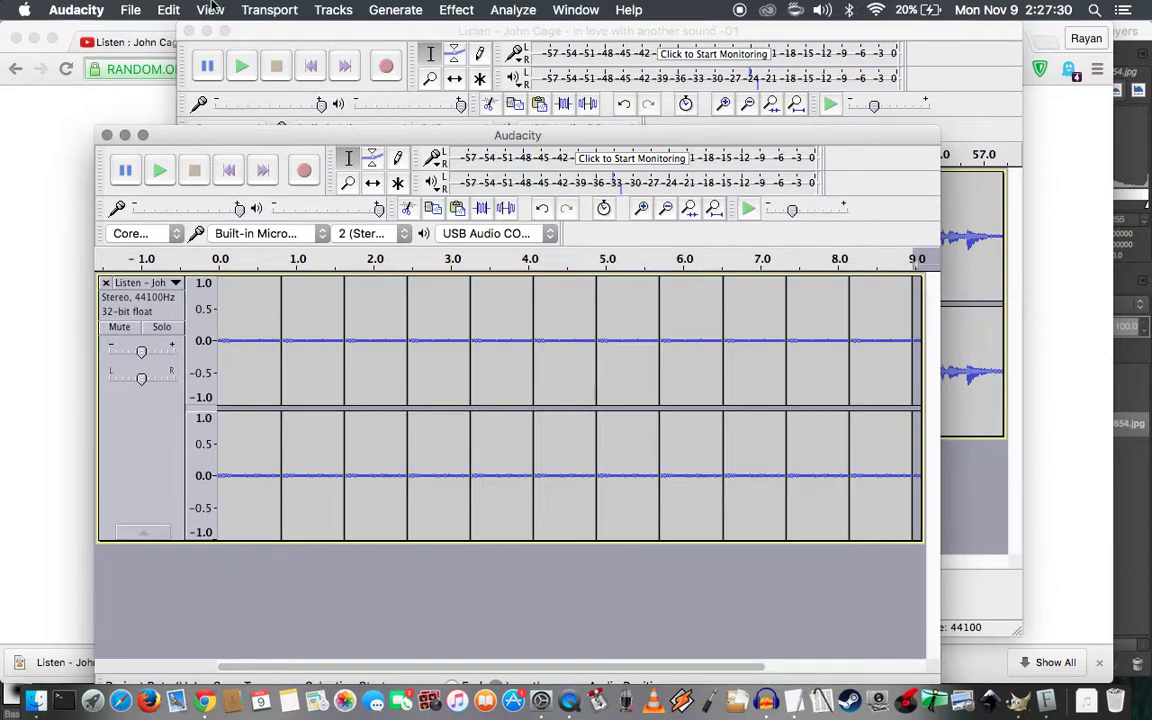
Check the generated number on random.org in Chrome, return to Audacity and repeat the pasted gap 10 times
key(super+Tab)
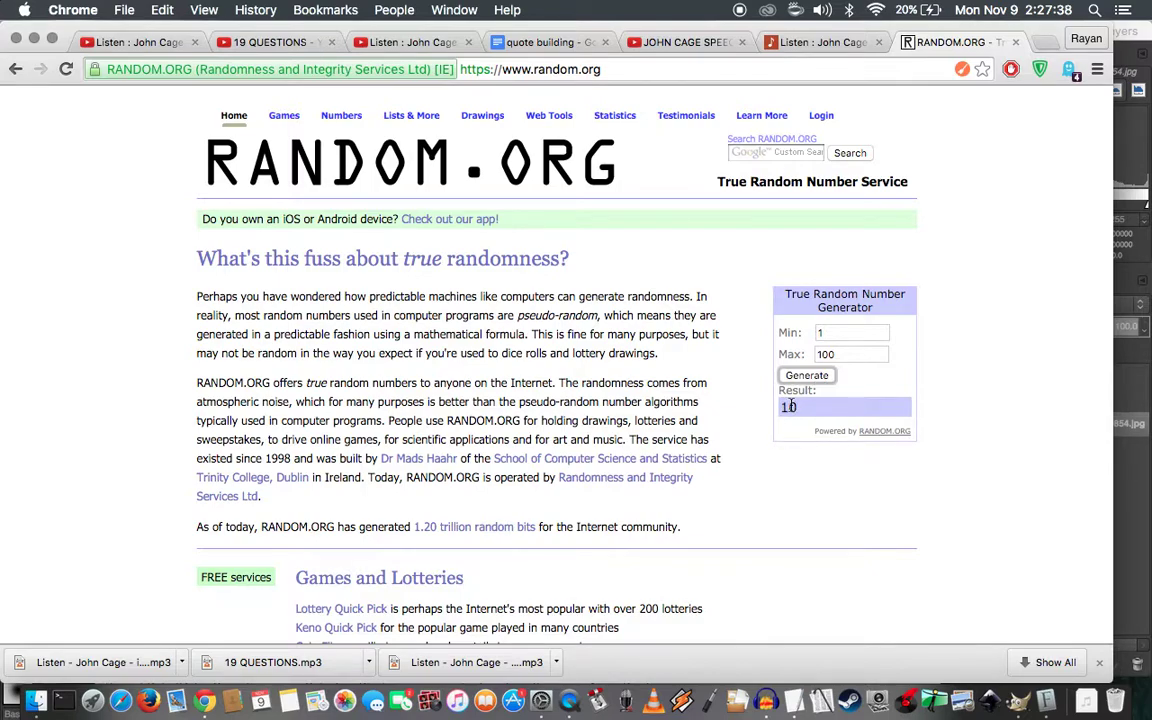
key(super+Tab)
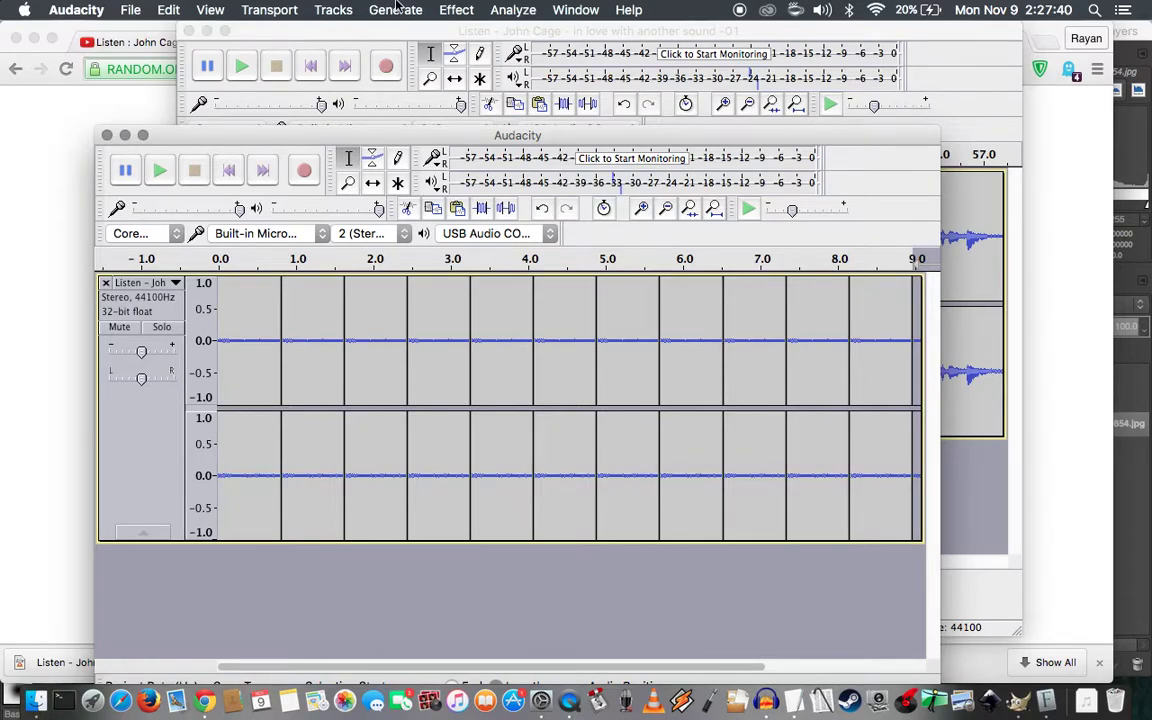
click(456, 10)
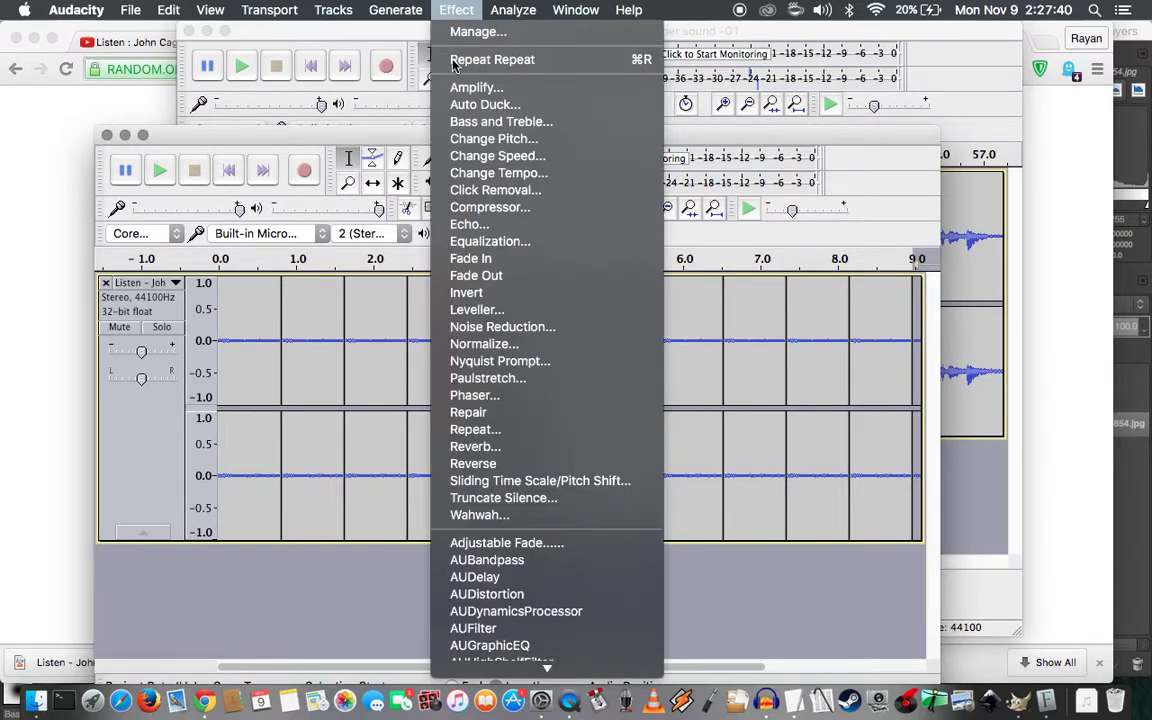
click(512, 430)
click(648, 484)
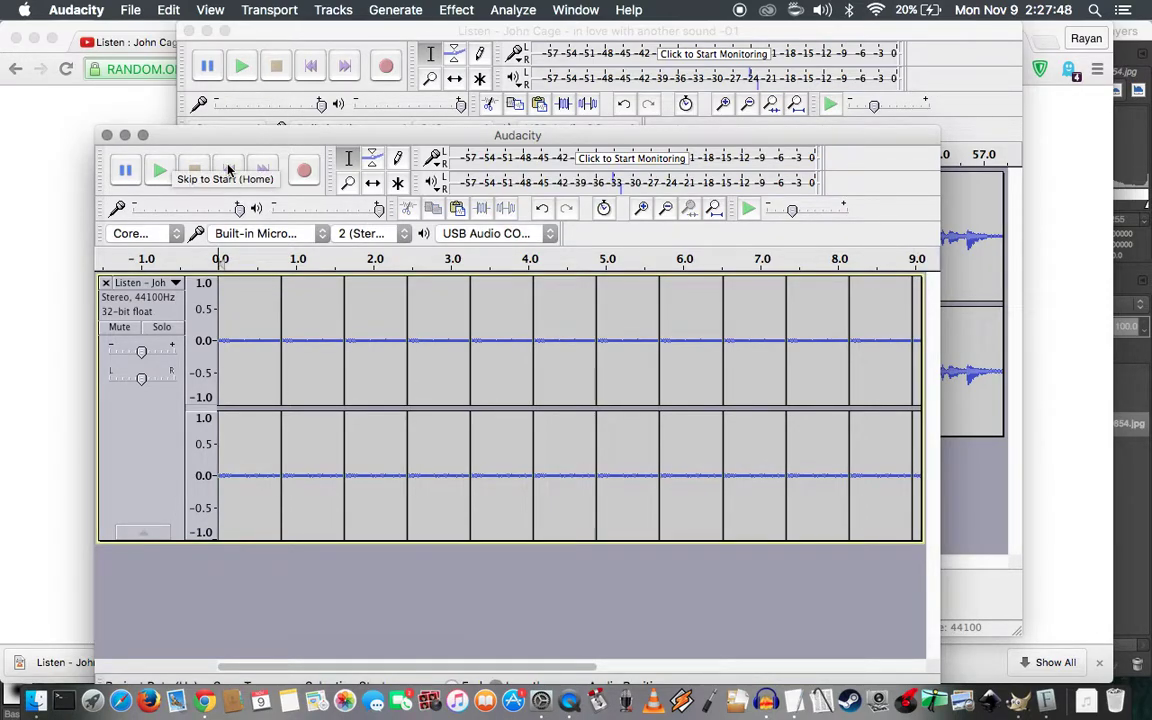
Select the whole track, switch to Chrome and generate a new random number between 1 and 100
key(super+a)
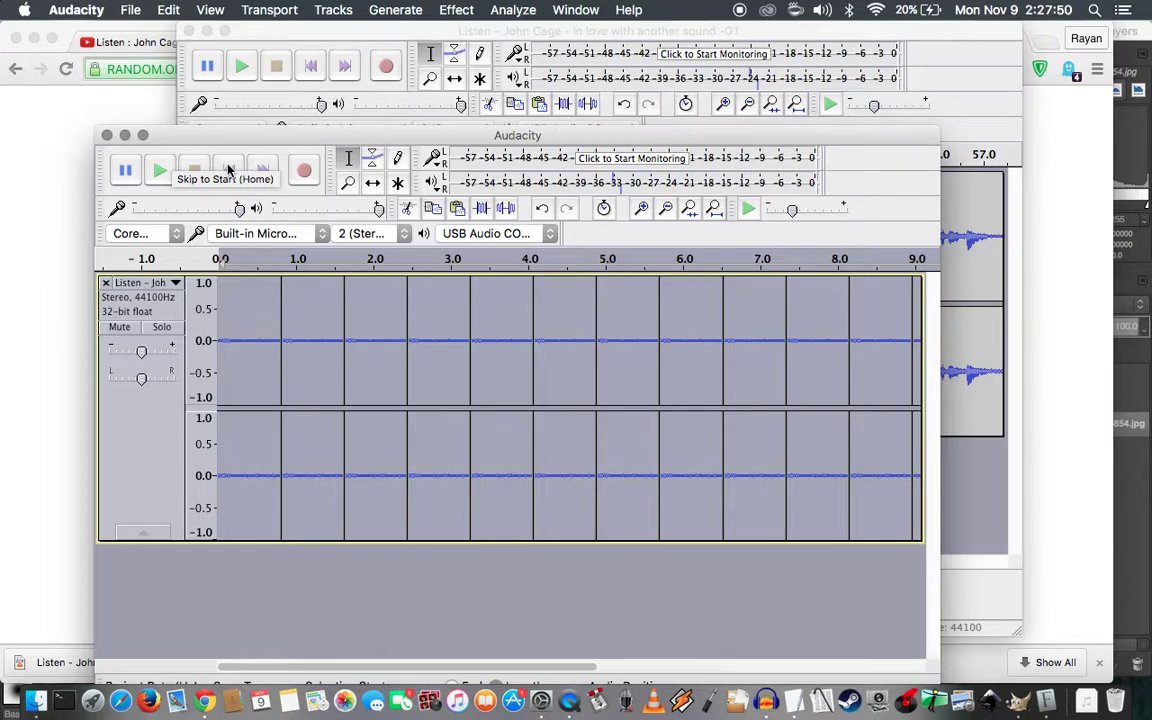
key(super+Tab)
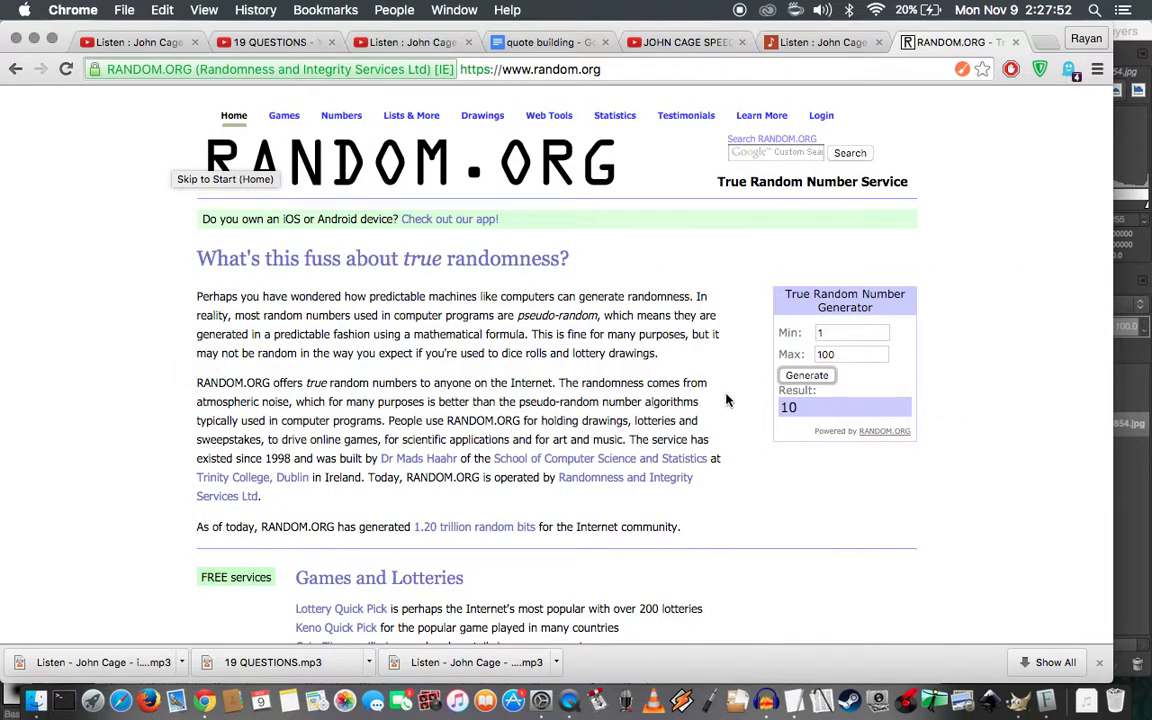
click(808, 376)
Return to Audacity and apply the Repeat effect to the whole track, using the newly generated number
key(super+Tab)
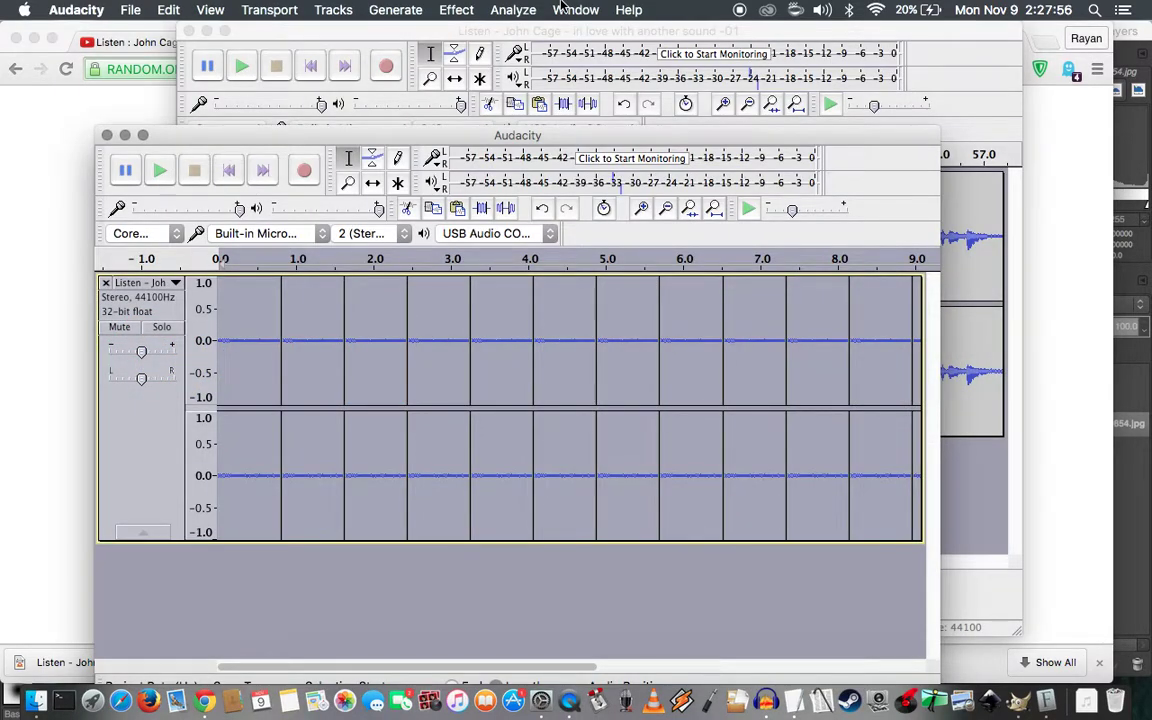
click(477, 7)
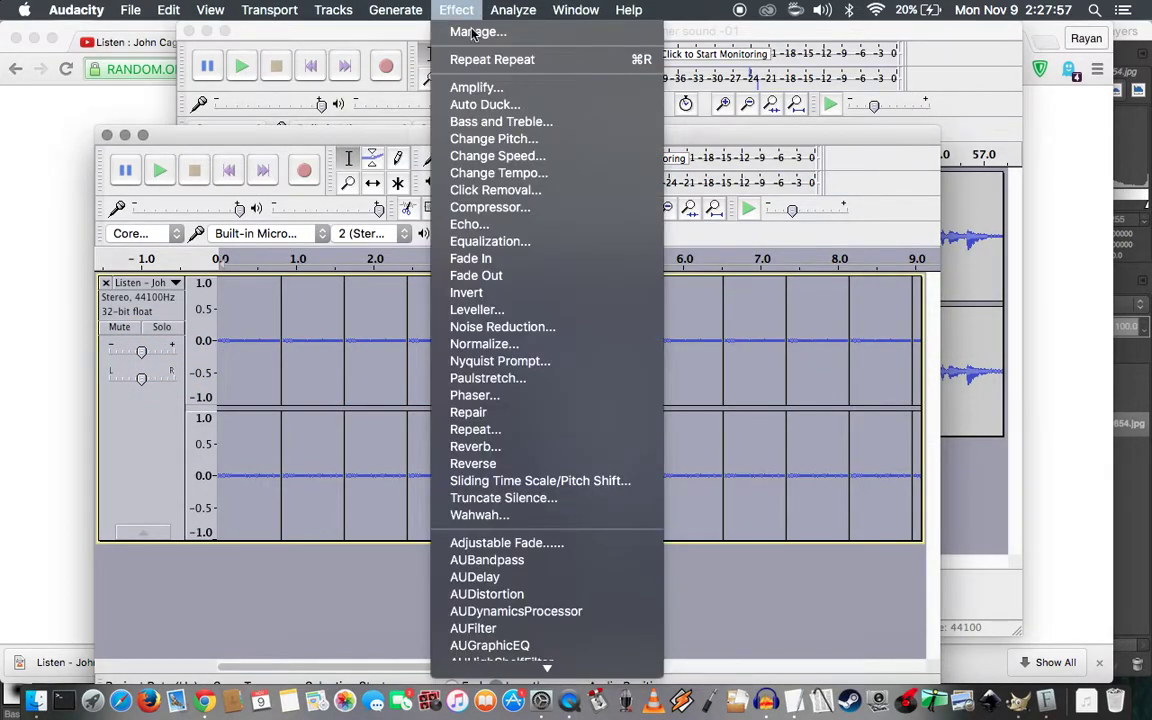
click(480, 427)
text(10)
key(Return)
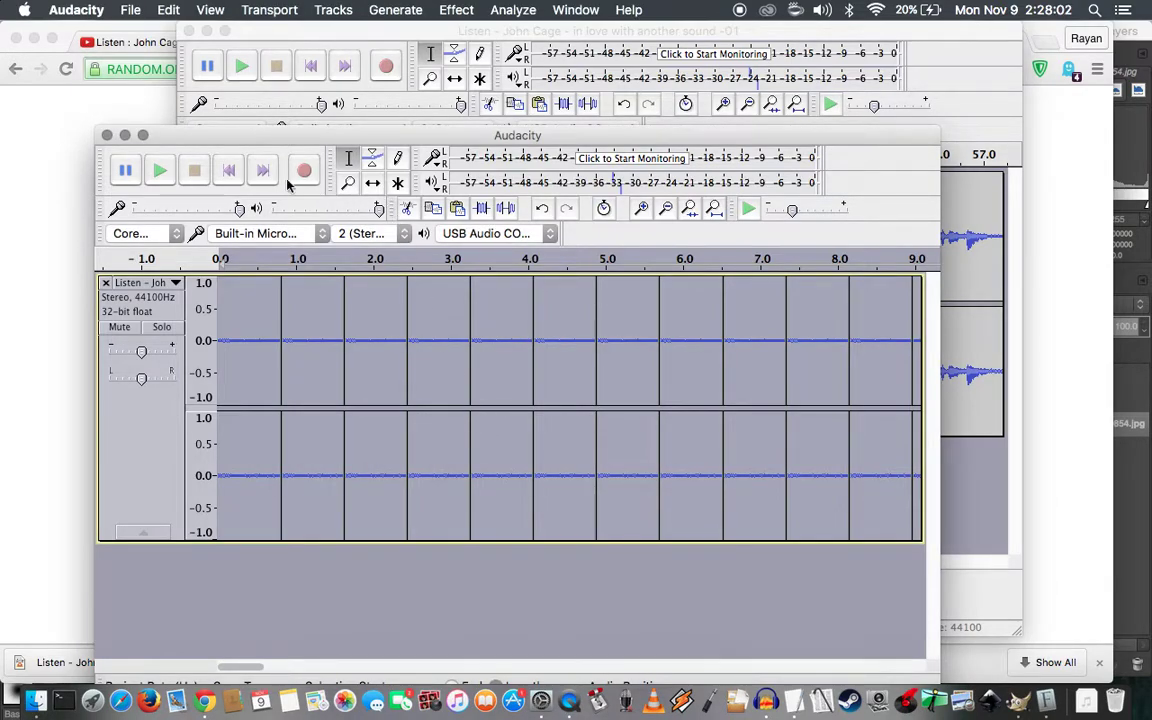
Move the new project window up, preview Amplify on the whole track and apply it at 30.15 dB
drag(310, 140, 290, 58)
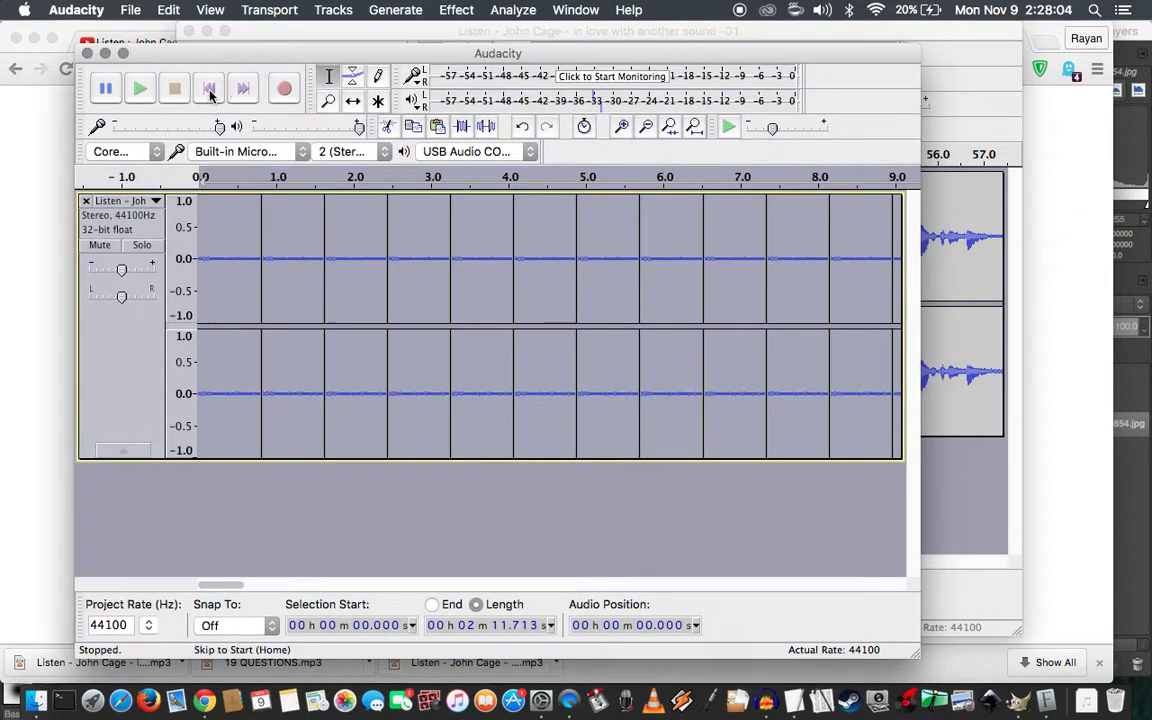
click(208, 90)
key(super+a)
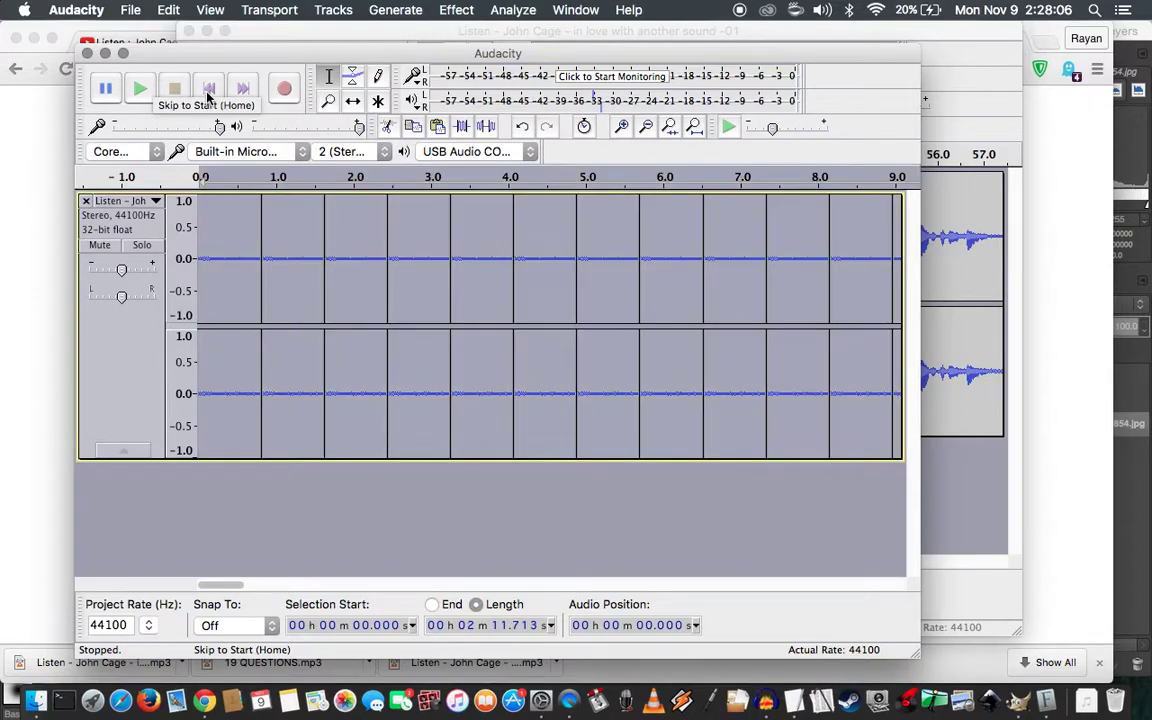
click(445, 10)
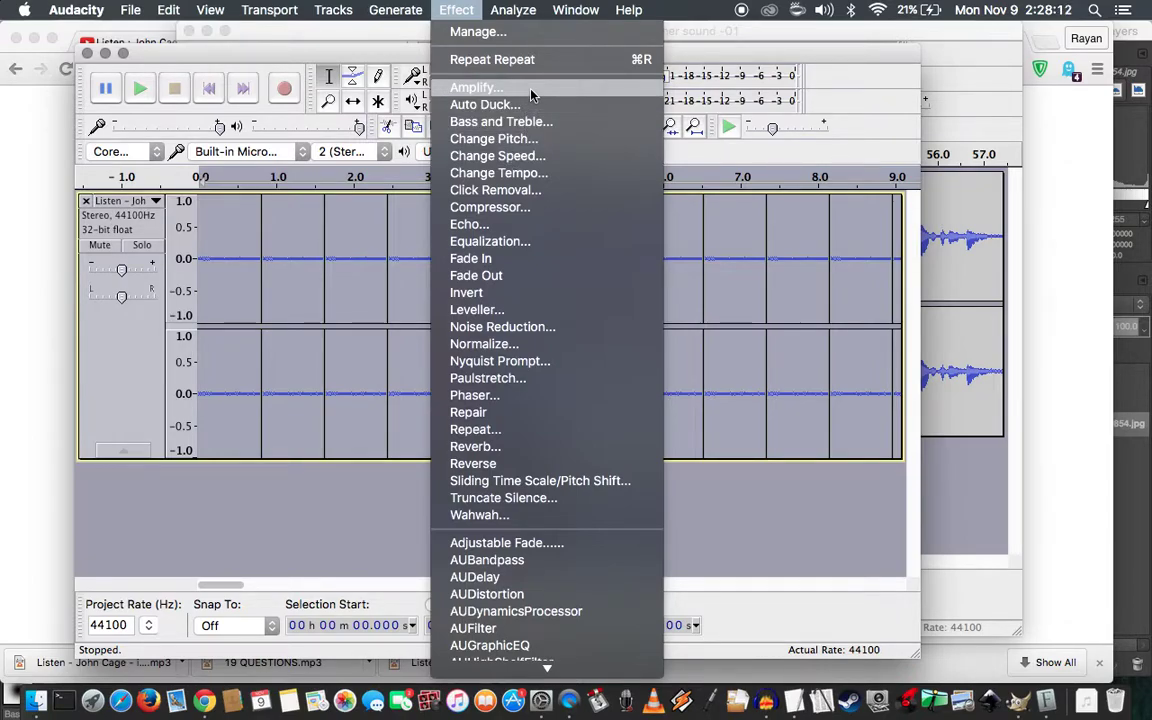
click(477, 88)
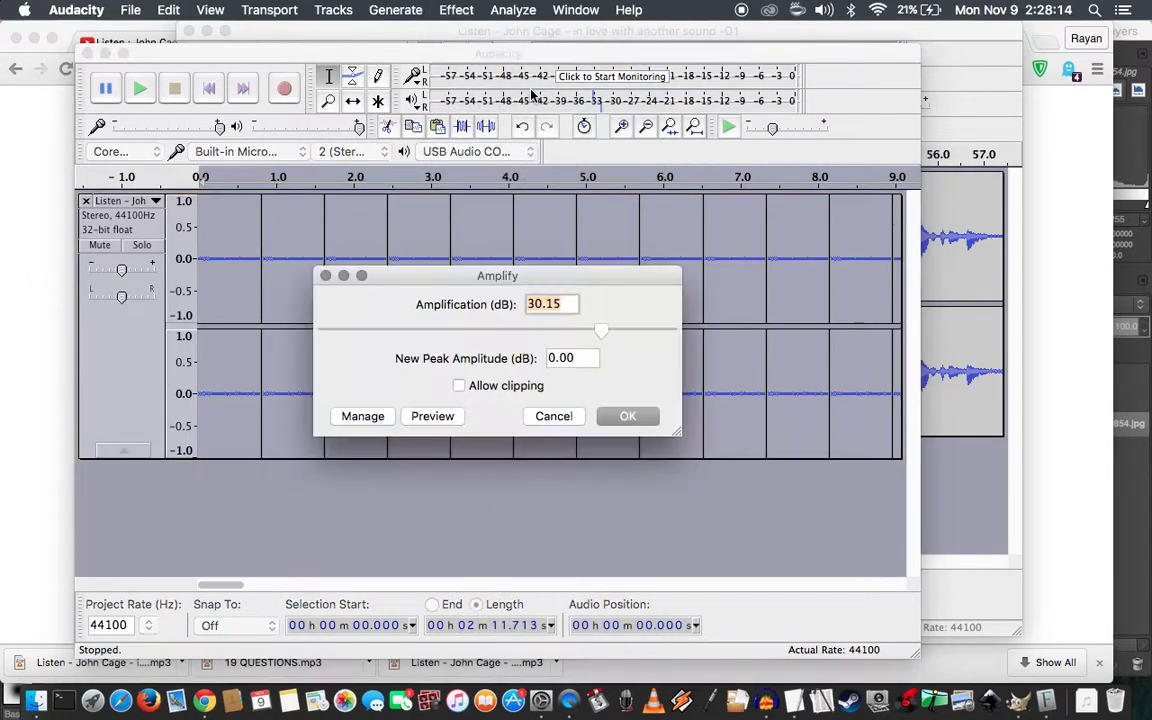
click(429, 418)
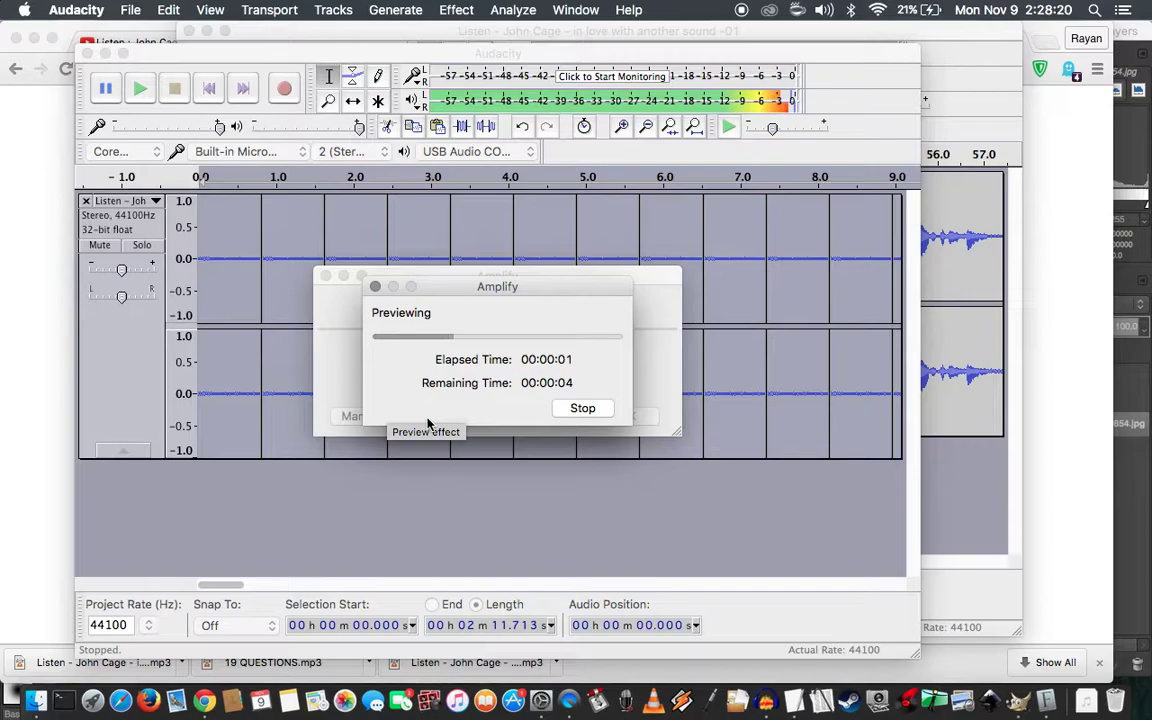
click(583, 410)
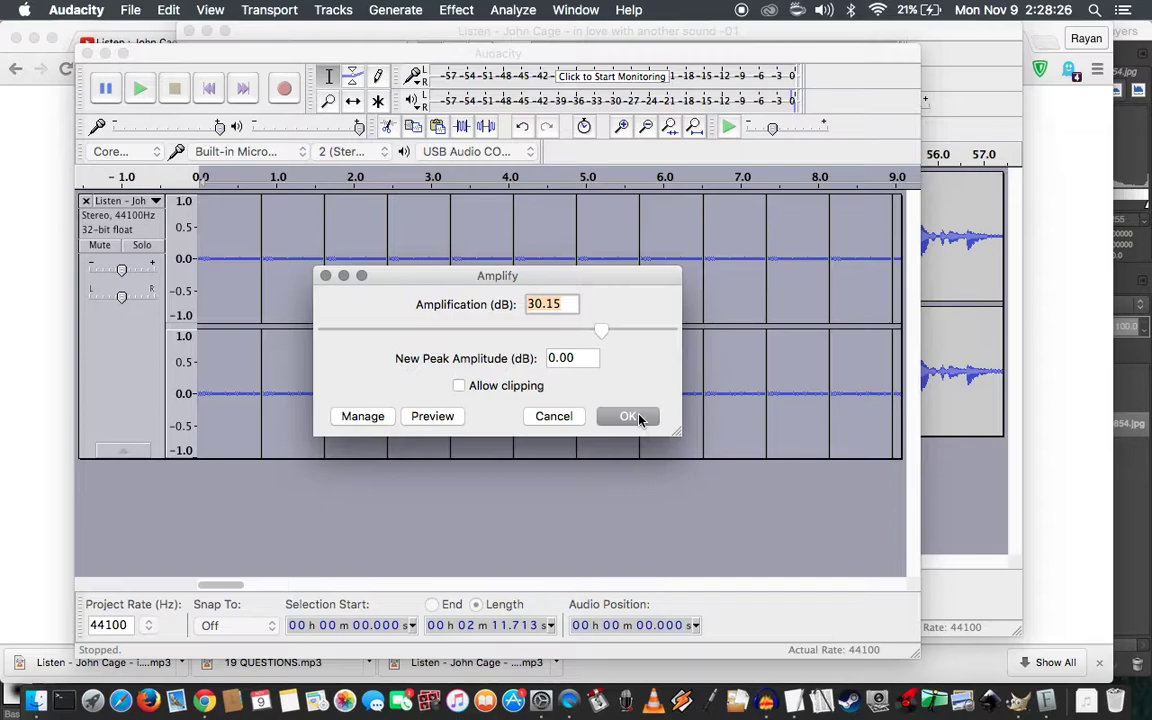
click(585, 362)
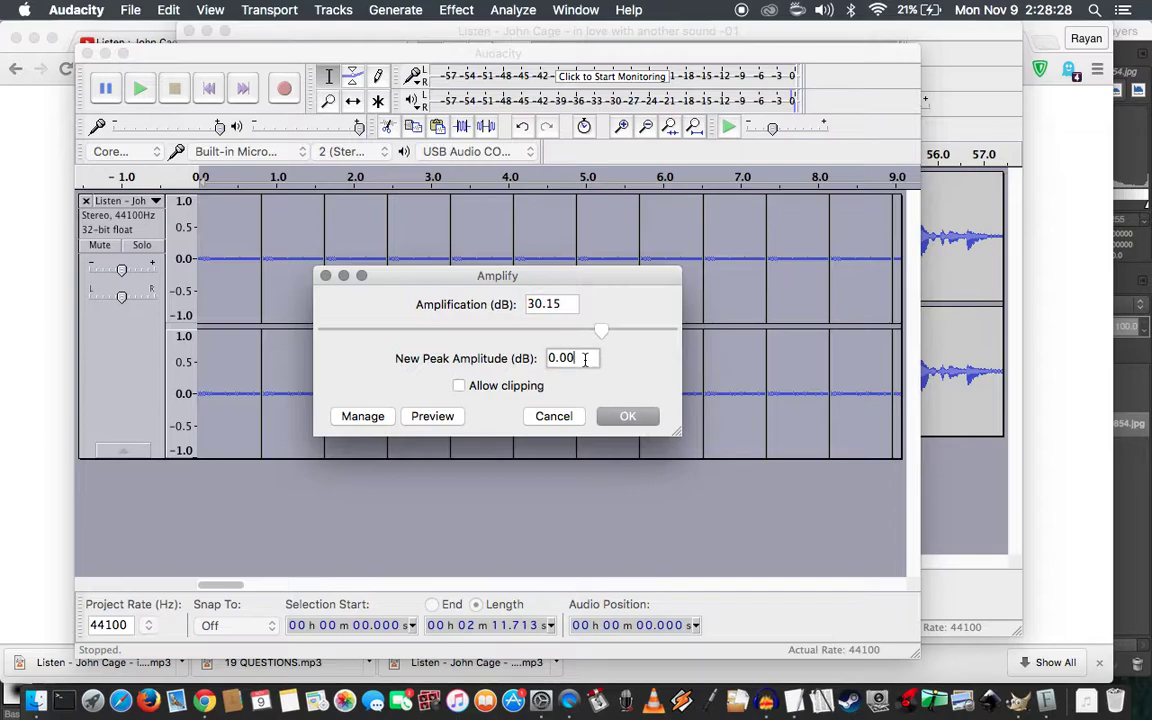
click(625, 418)
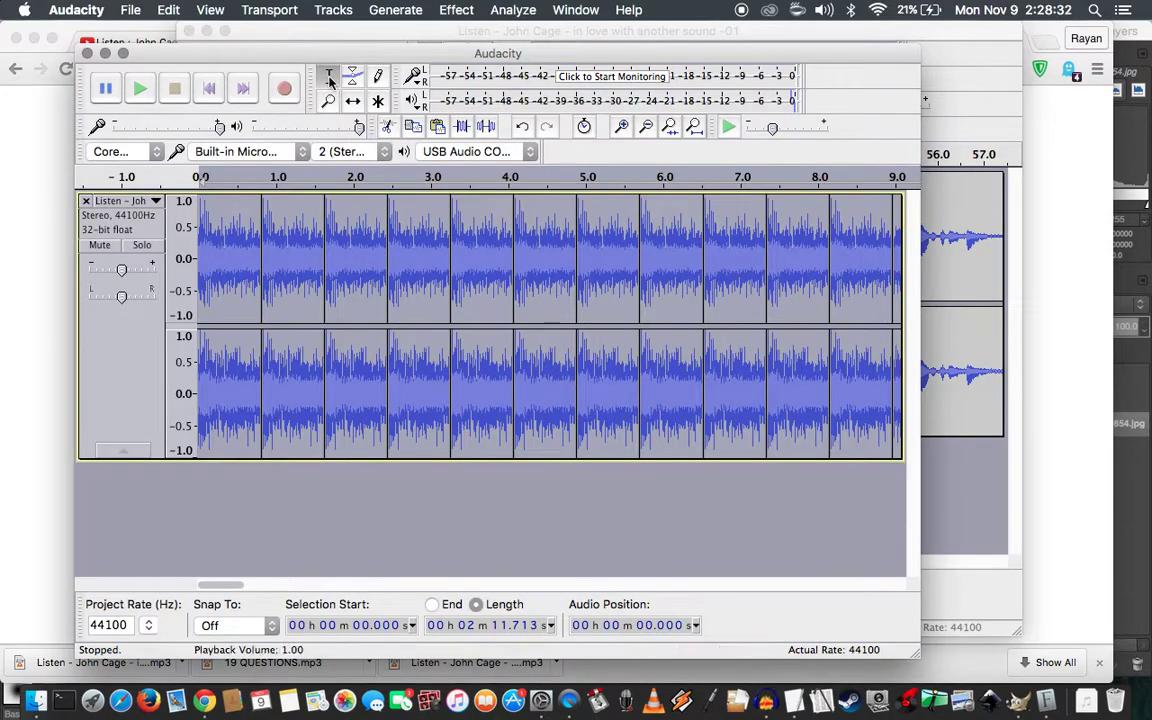
Listen to the whole amplified track from the beginning and examine its repeated clips and waveform
click(211, 89)
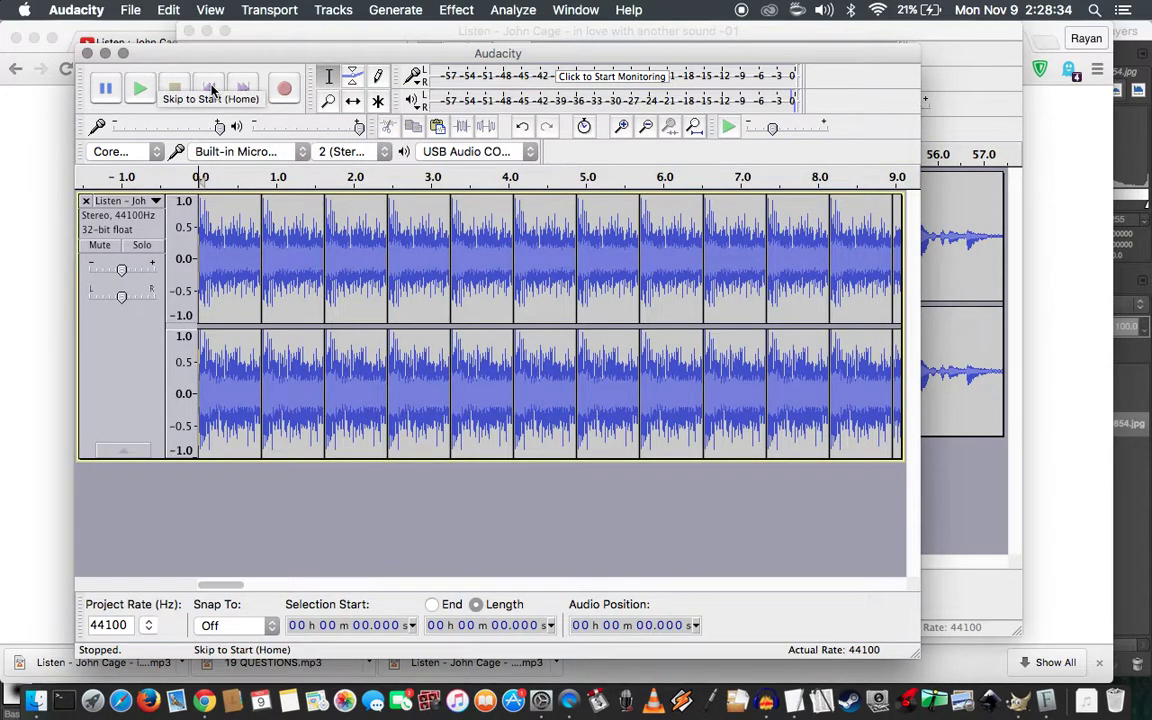
key(space)
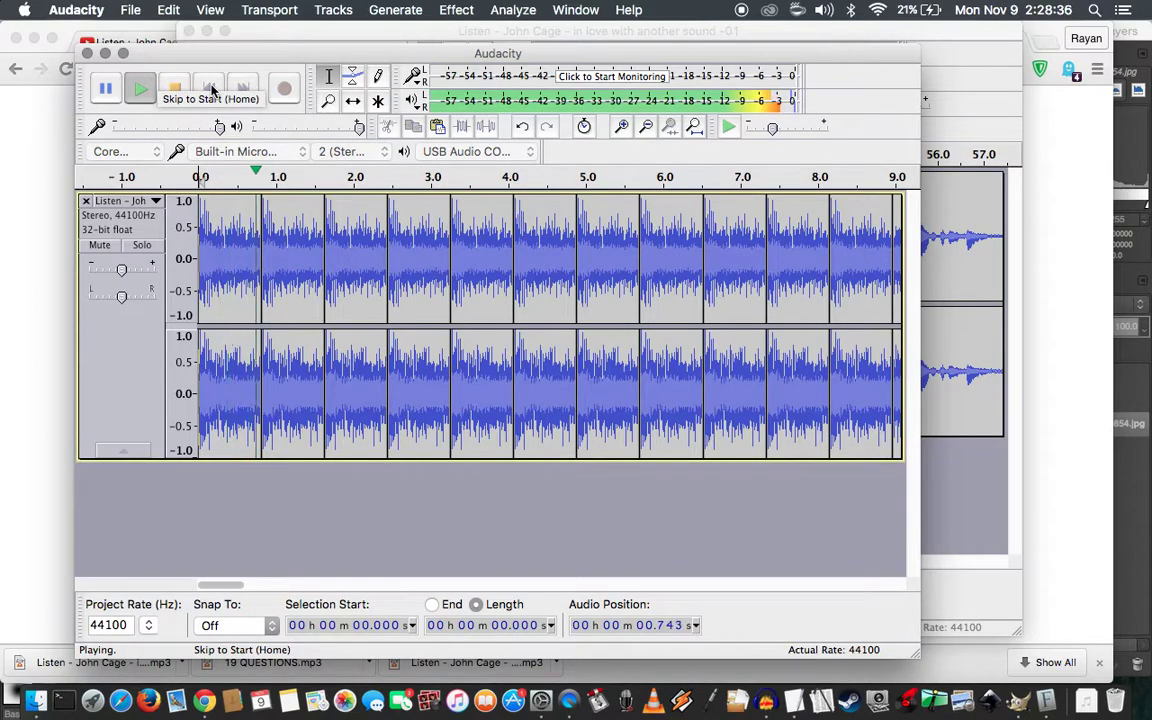
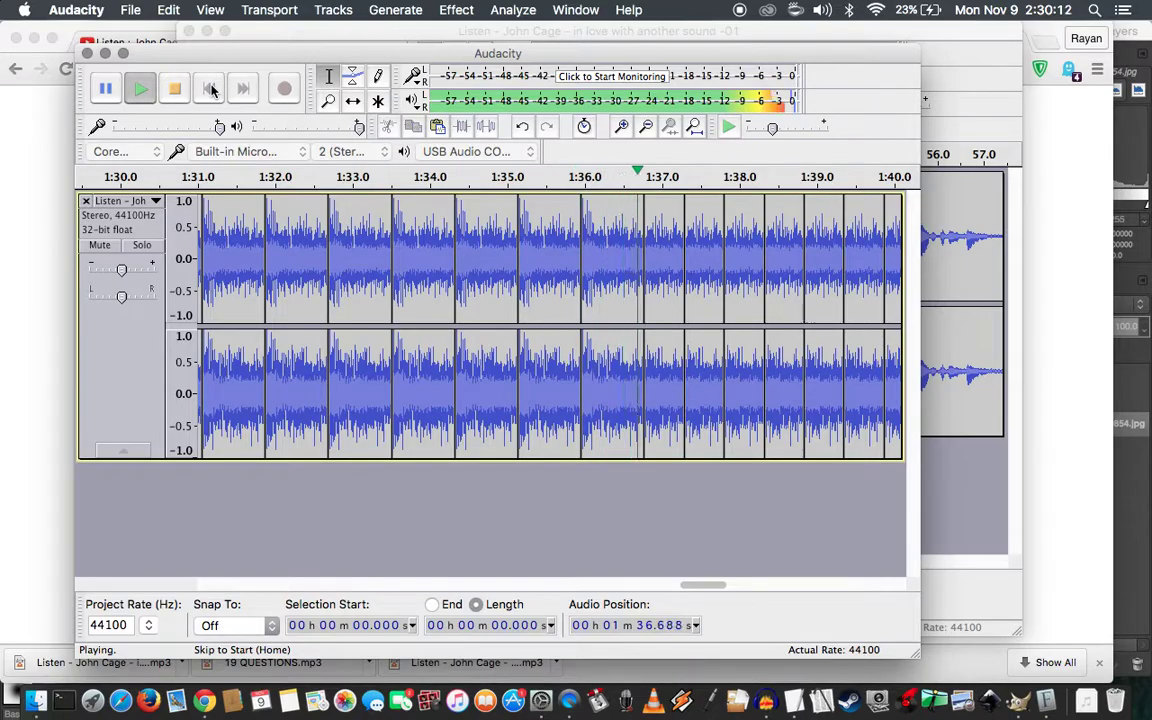
key(super+3)
key(super+3)
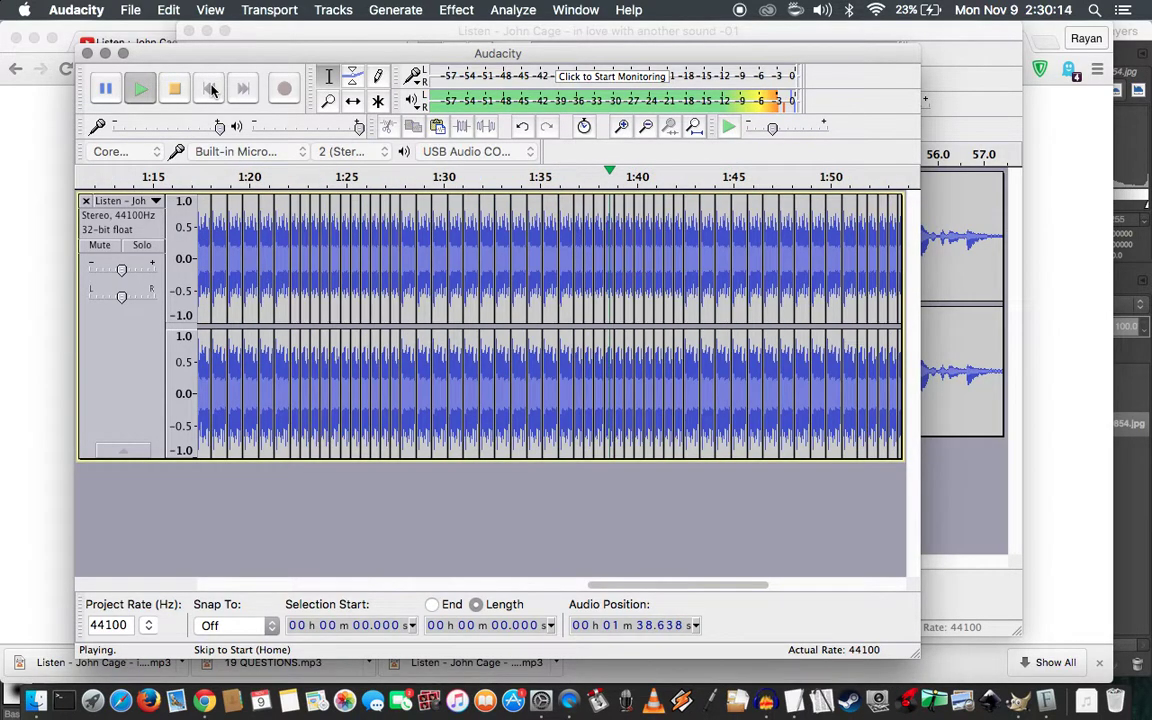
key(super+3)
key(super+3)
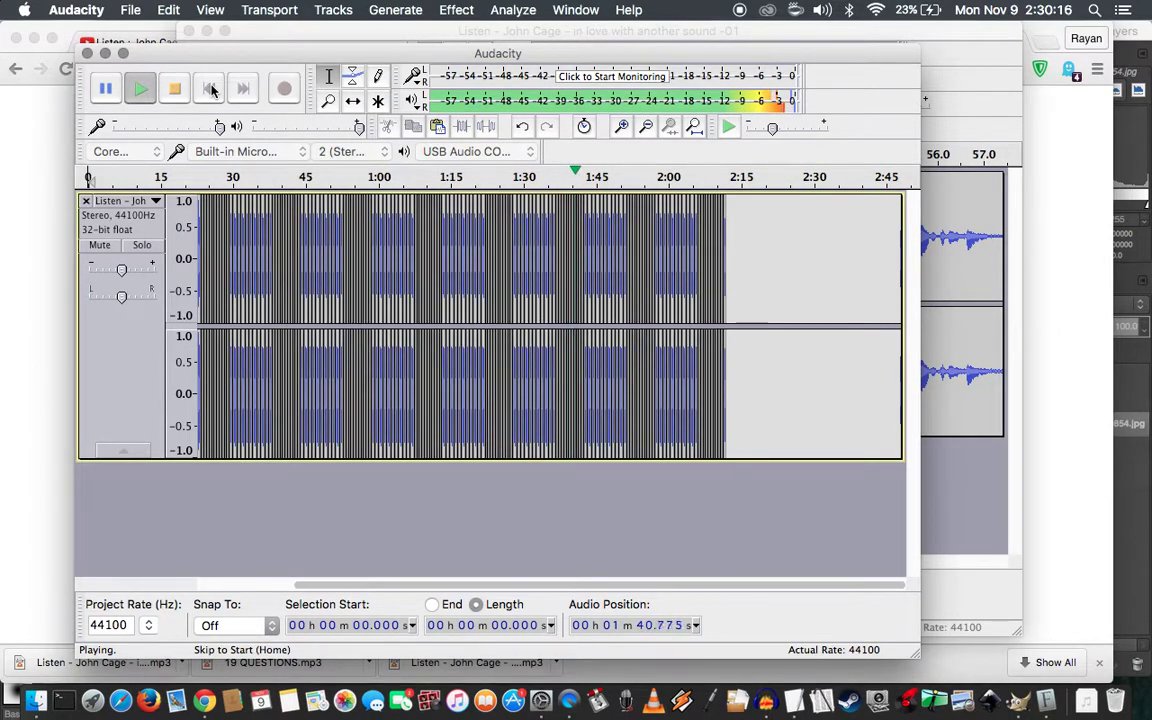
key(super+1)
key(super+1)
key(super+1)
key(super+1)
key(super+1)
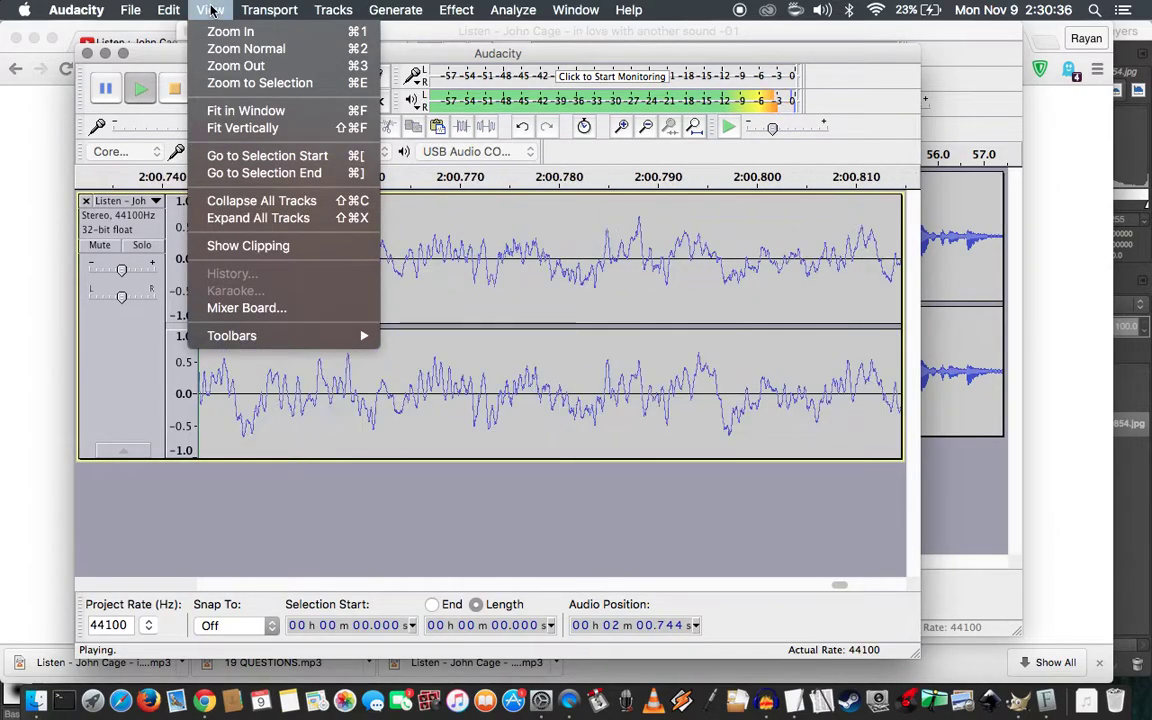
mouse_move(243, 9)
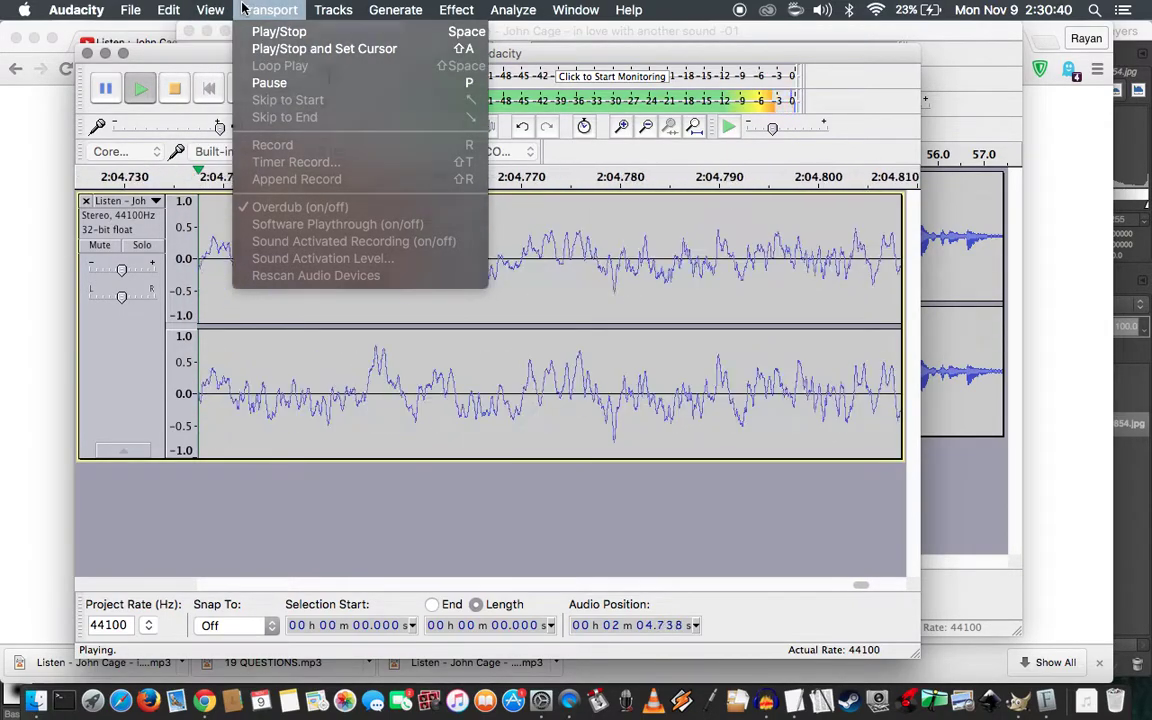
click(243, 9)
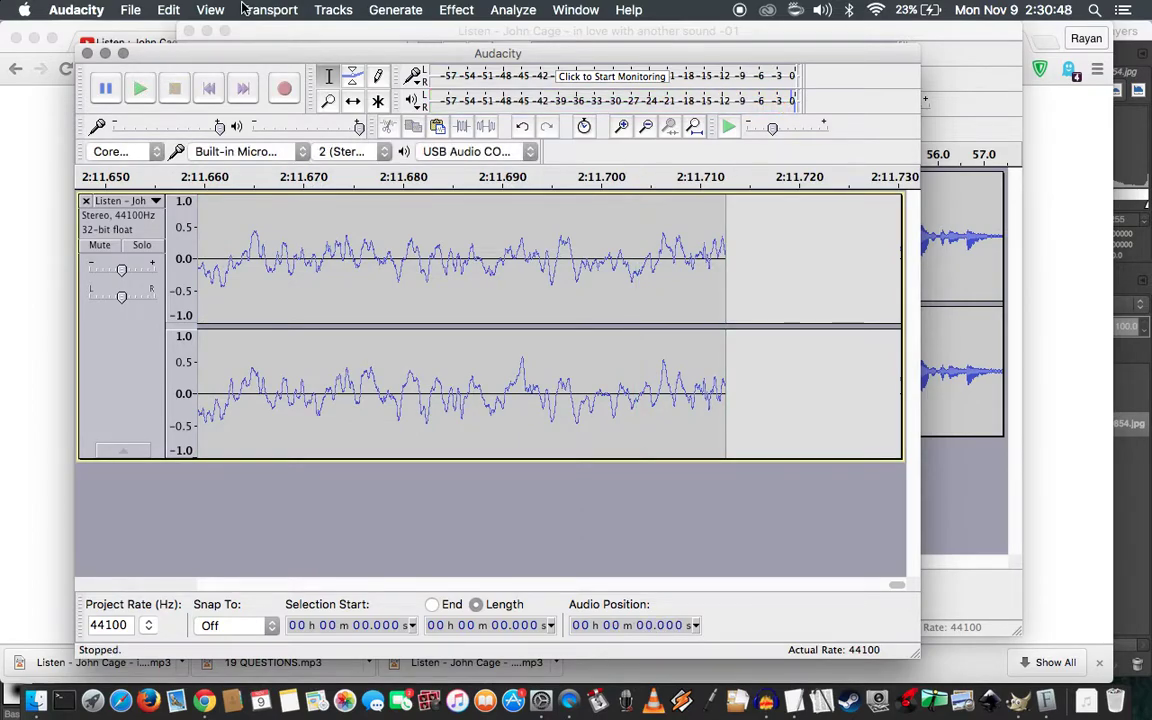
Apply Change Speed to the whole track with a new length of 4 minutes 33.000 seconds
key(super+a)
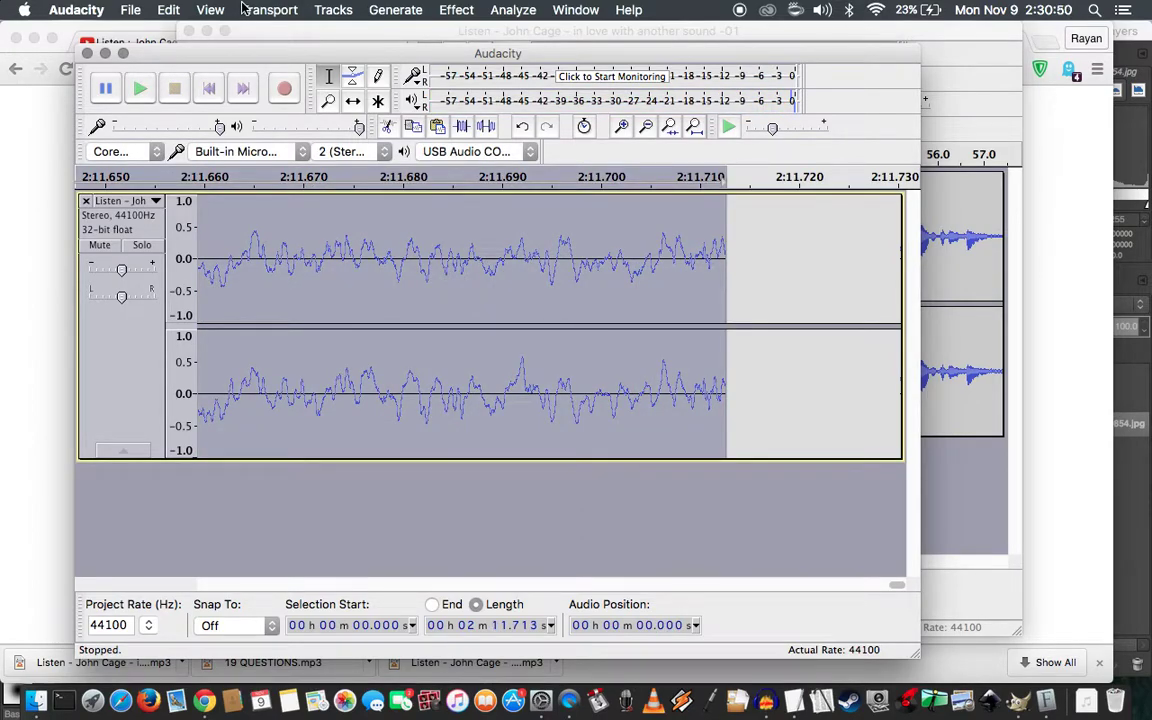
click(392, 9)
mouse_move(456, 10)
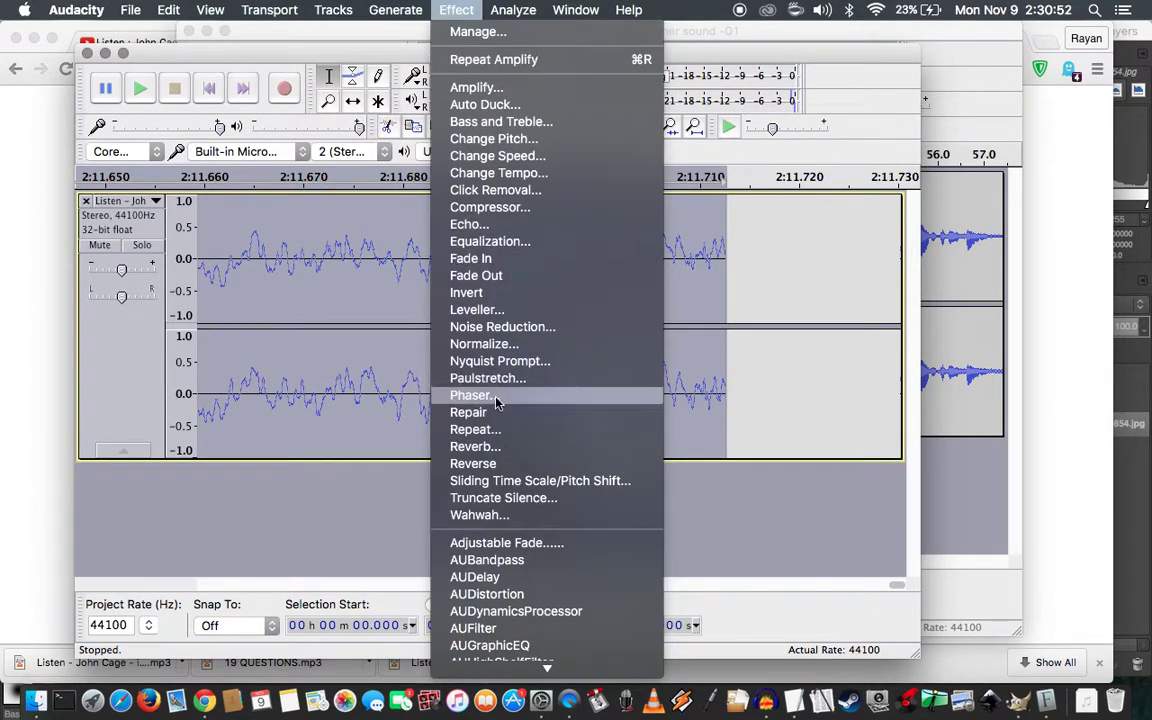
click(530, 156)
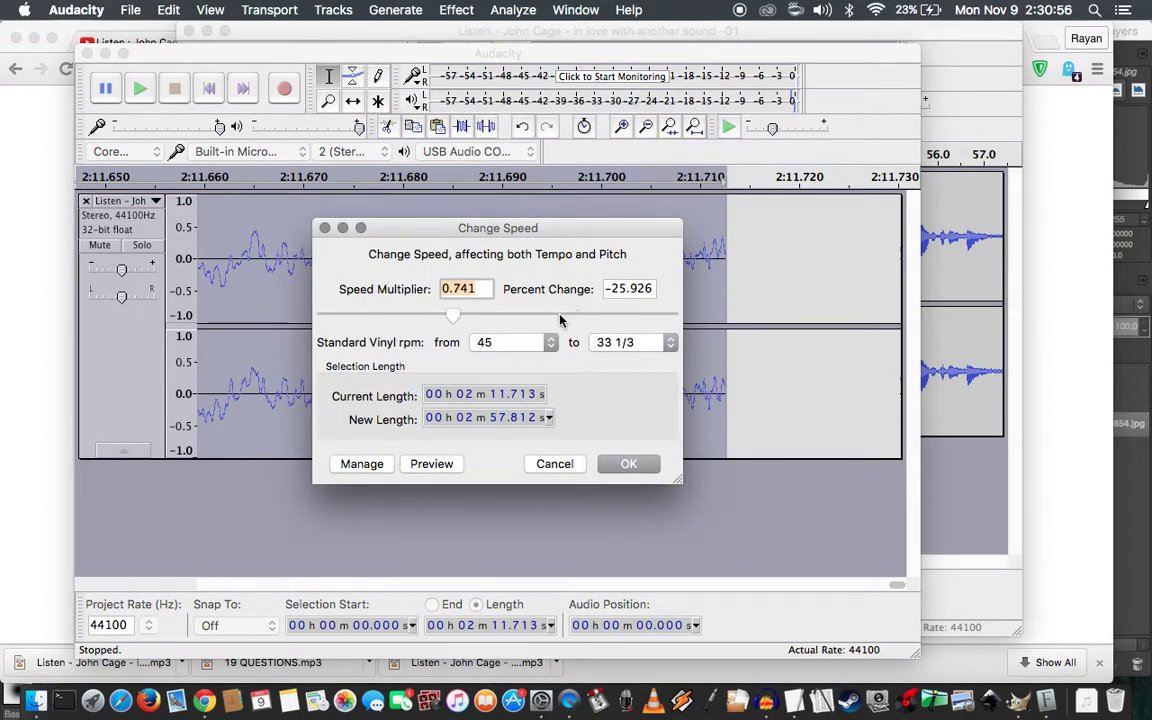
click(475, 424)
text(4 m )
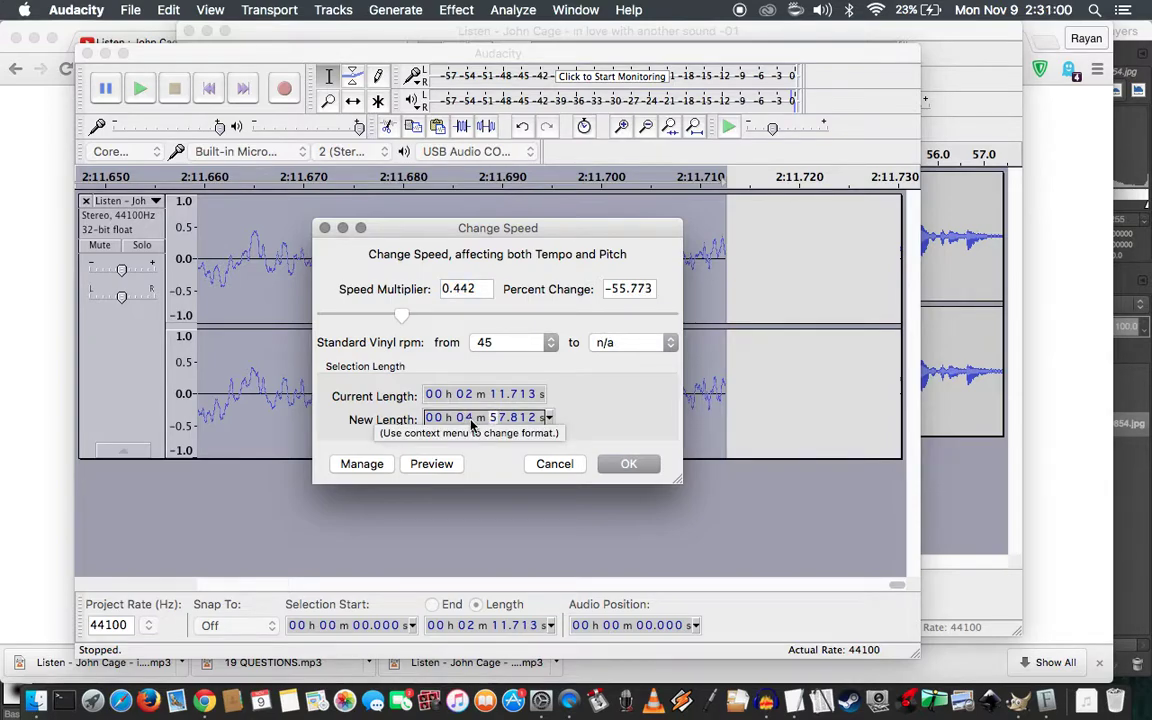
text(33)
key(F4)
key(F4)
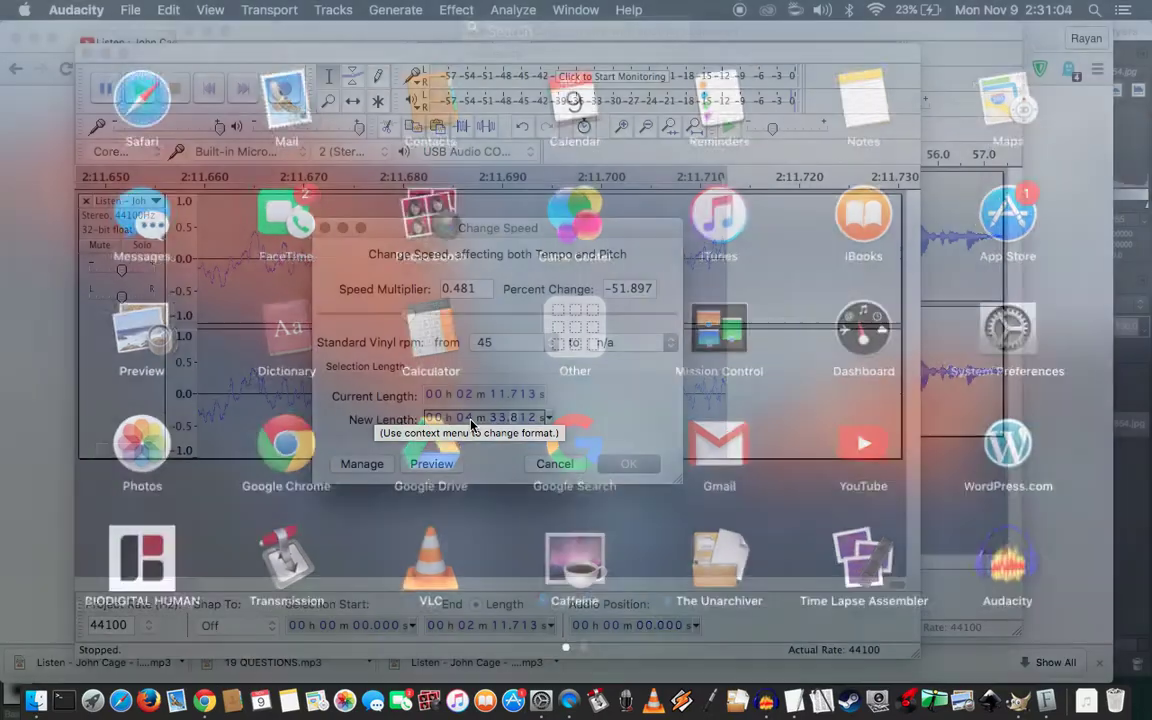
text(000)
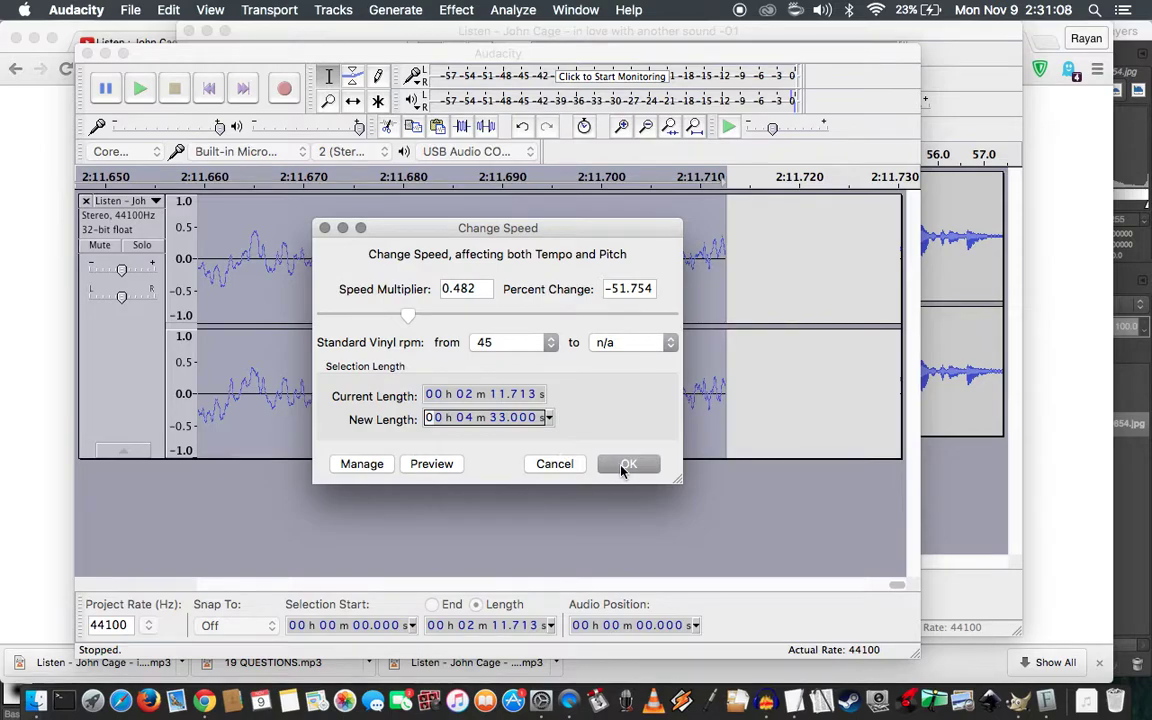
click(627, 465)
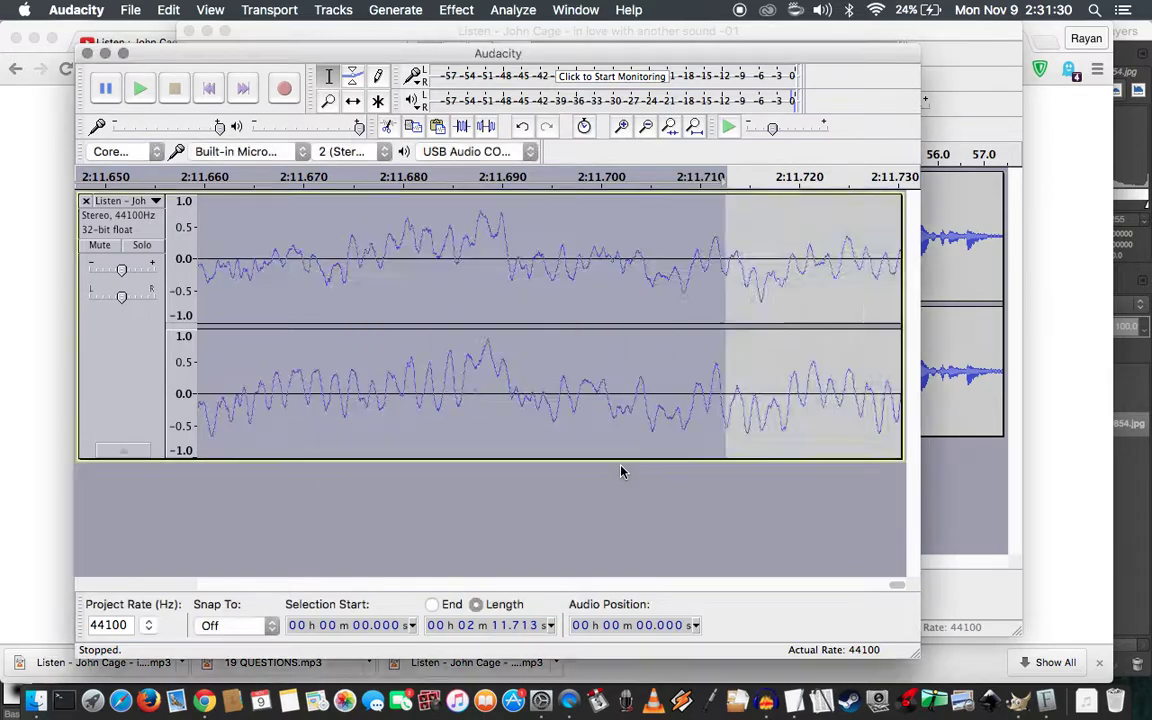
Save the original interview project under the name silence in the sound folder inside vid
click(979, 73)
click(210, 10)
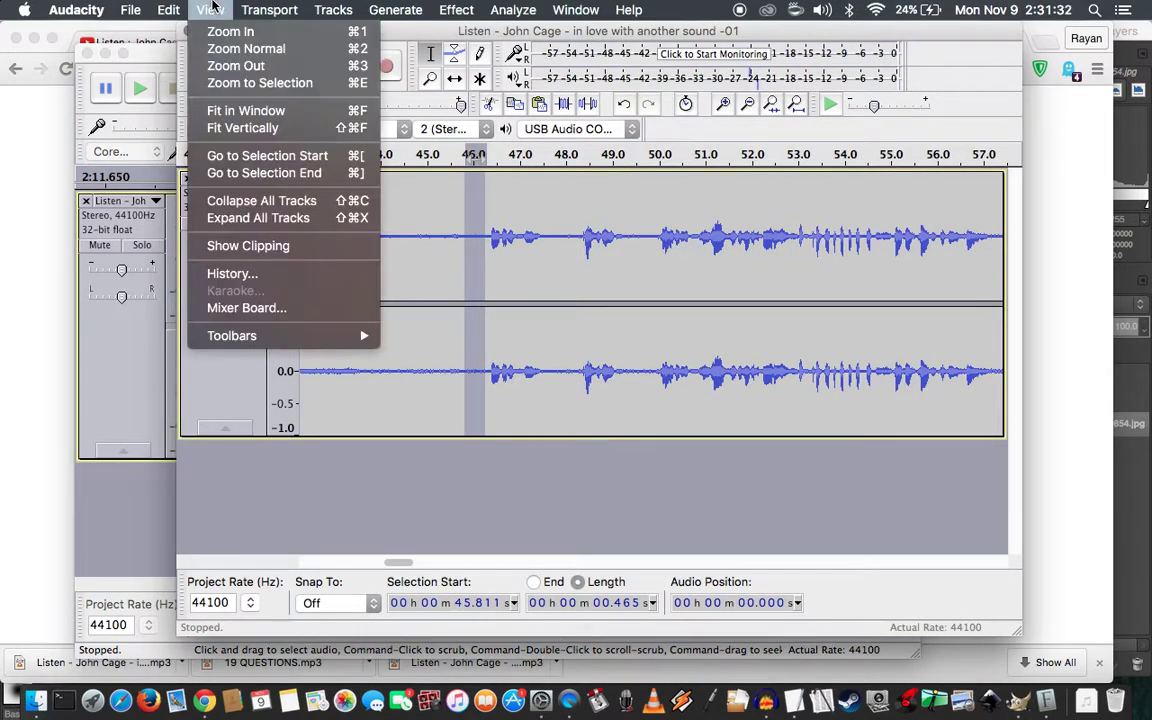
mouse_move(130, 10)
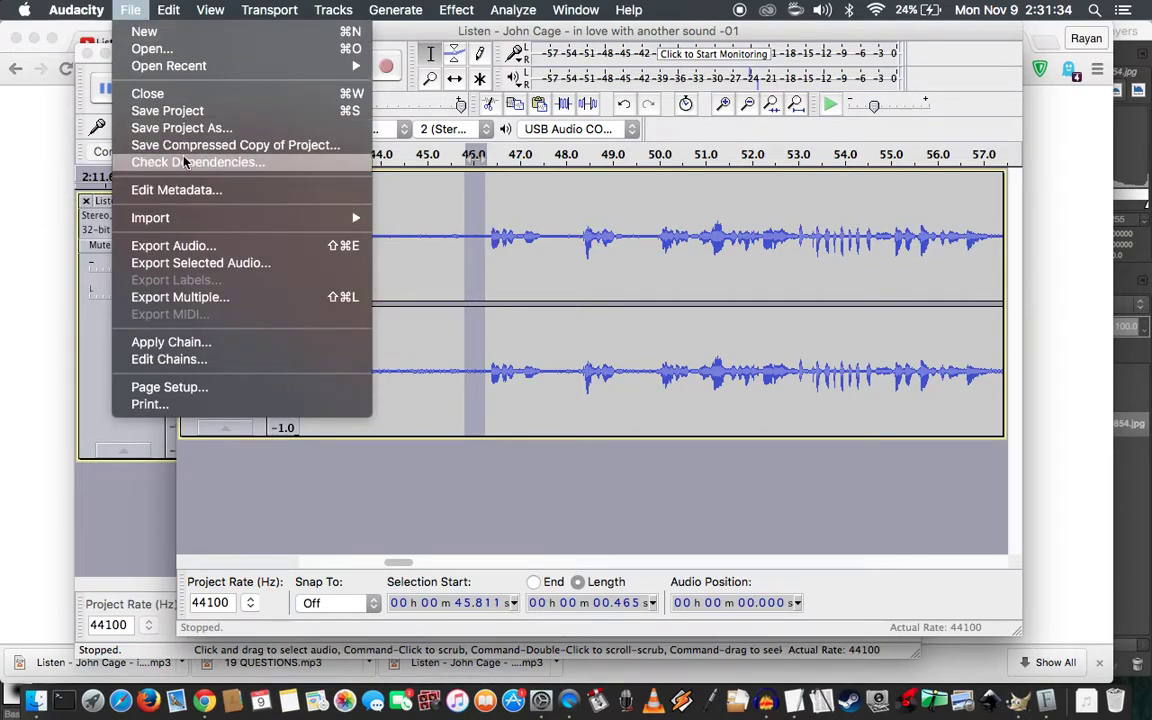
click(190, 130)
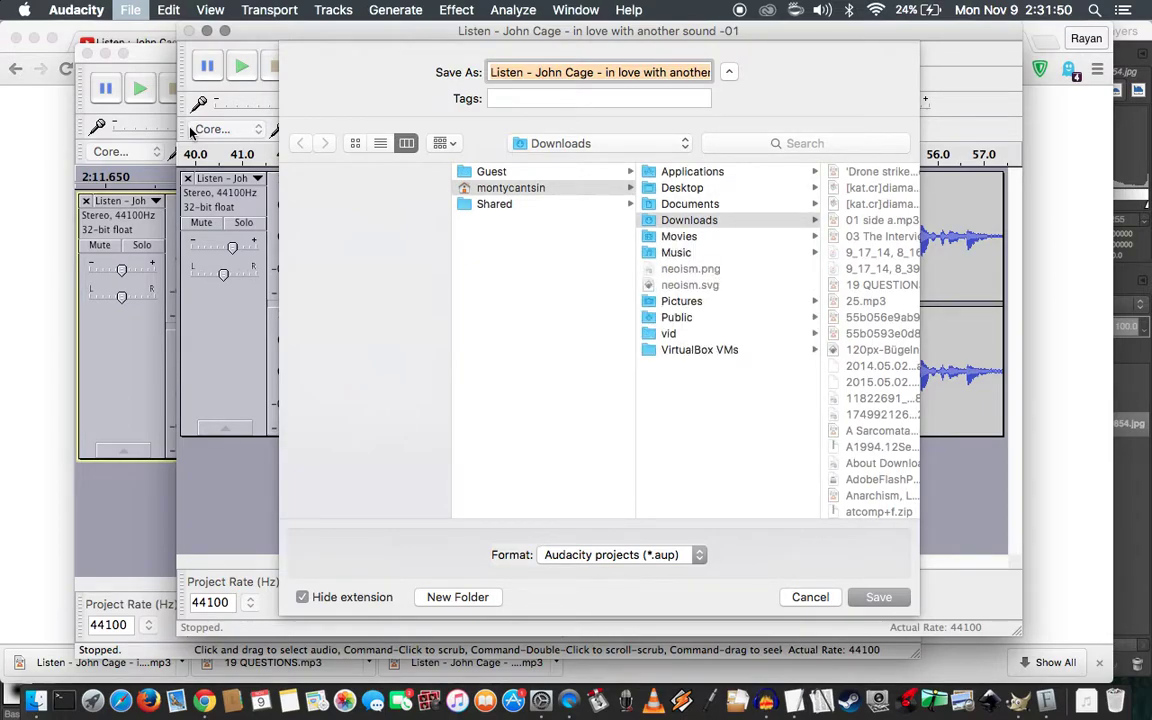
text(silence)
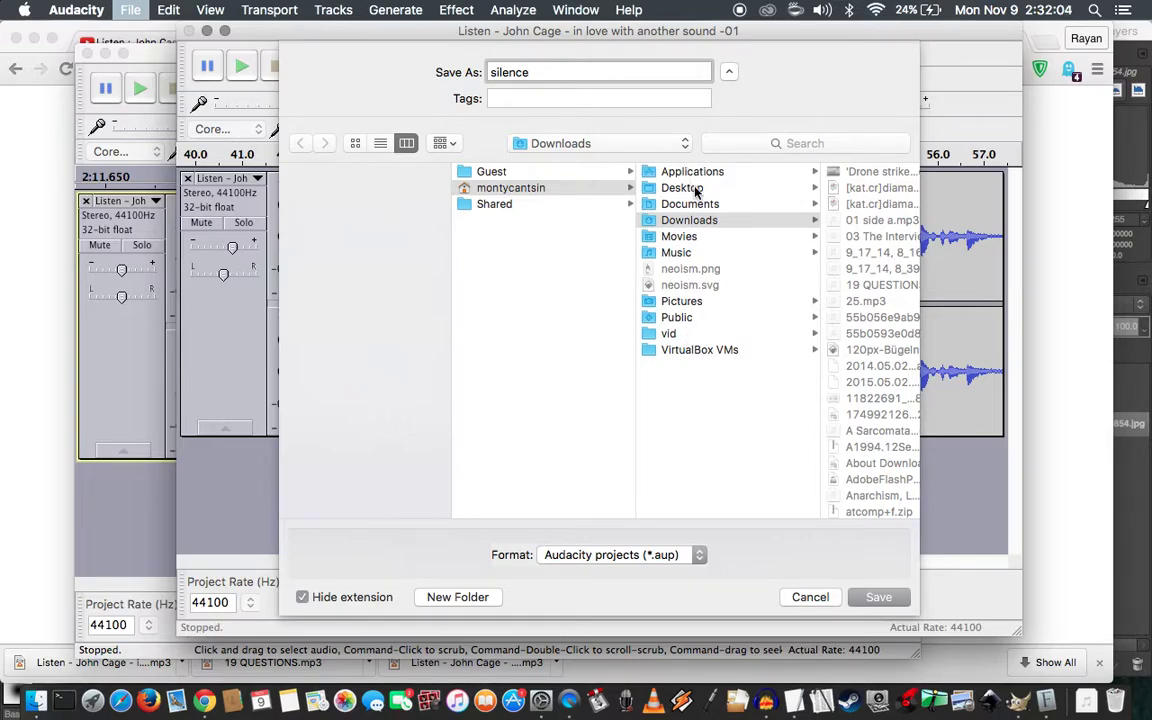
click(699, 335)
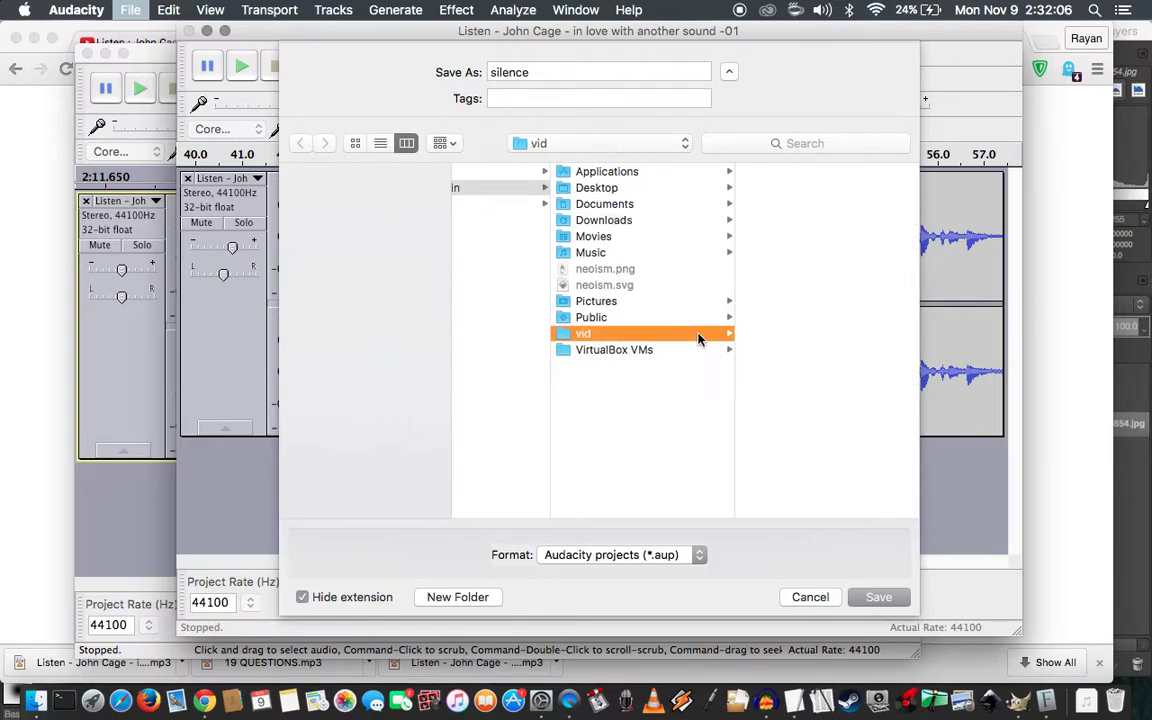
scroll(795, 365, down, 10)
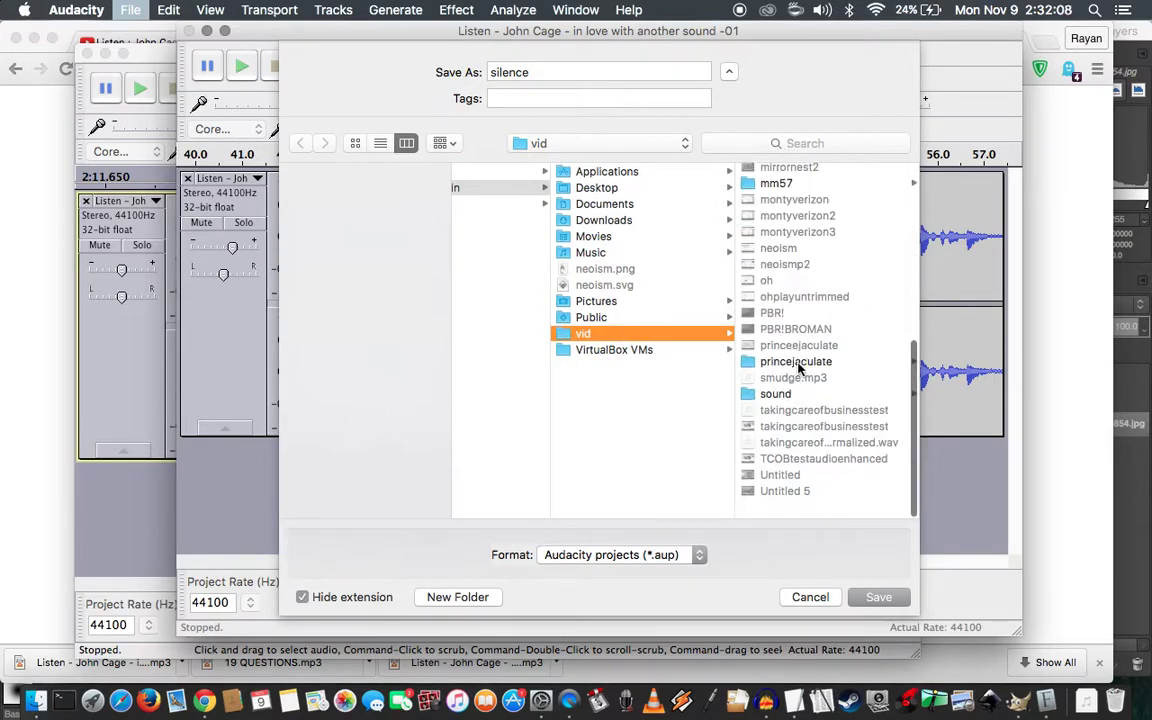
click(778, 413)
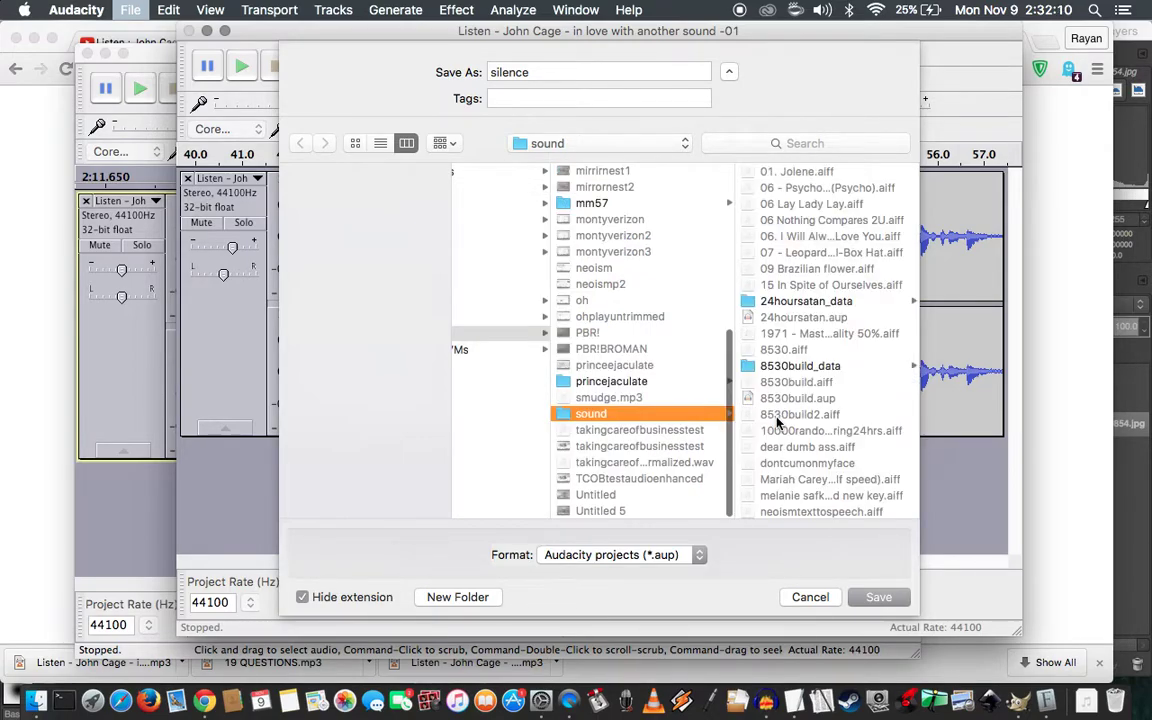
click(865, 593)
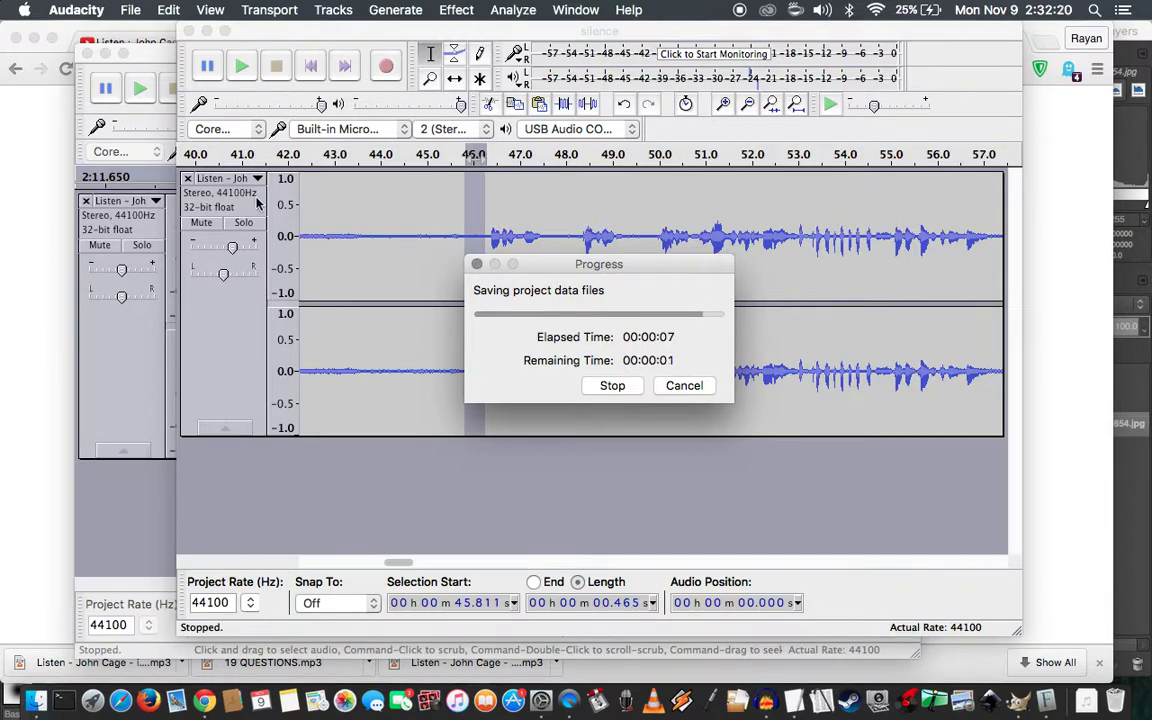
Save the stretched, untitled project as silencetangentalfocus in the sound folder
click(150, 65)
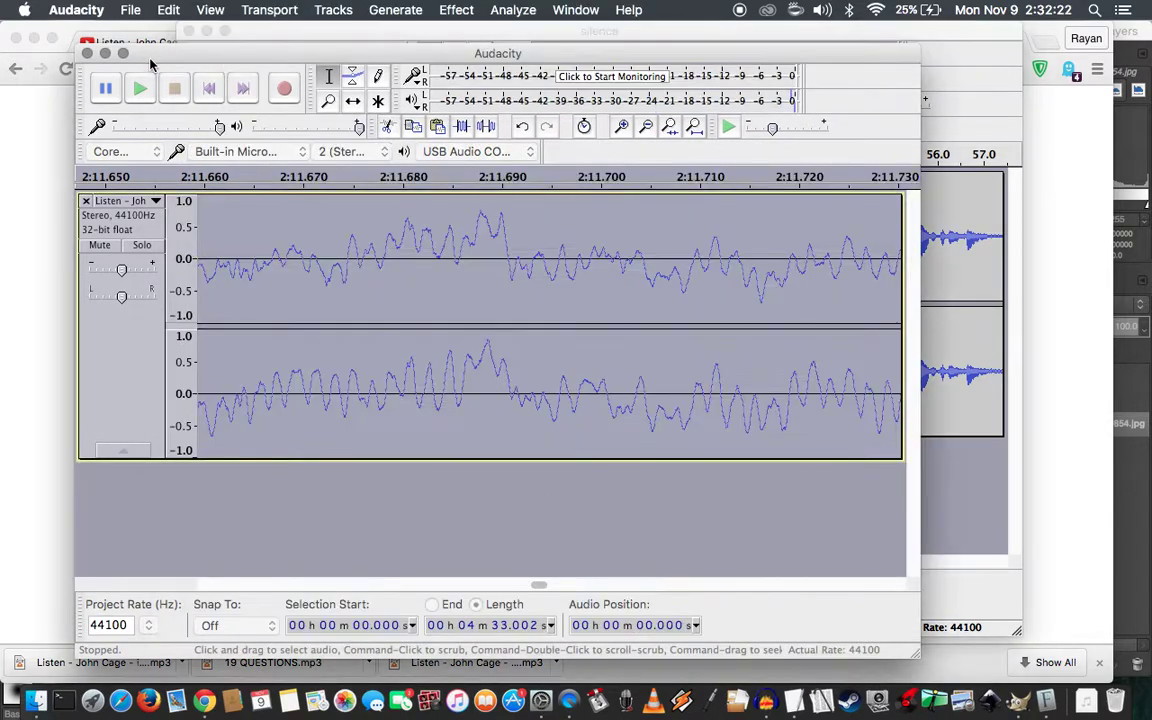
click(124, 9)
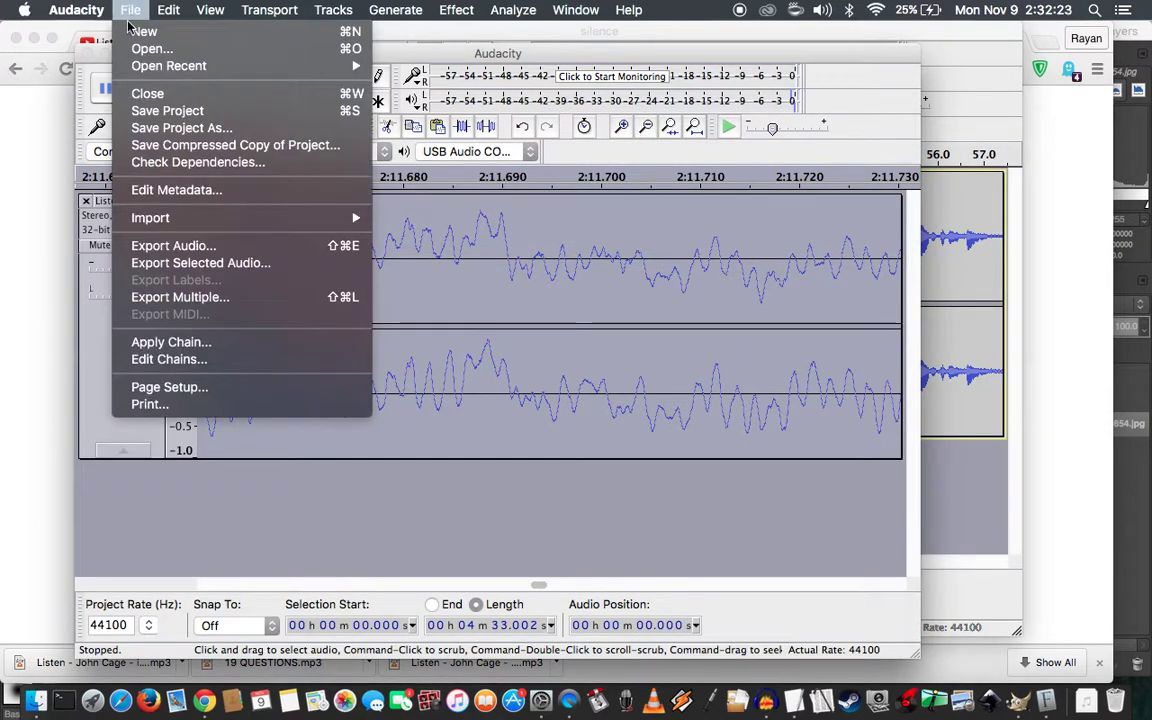
click(198, 128)
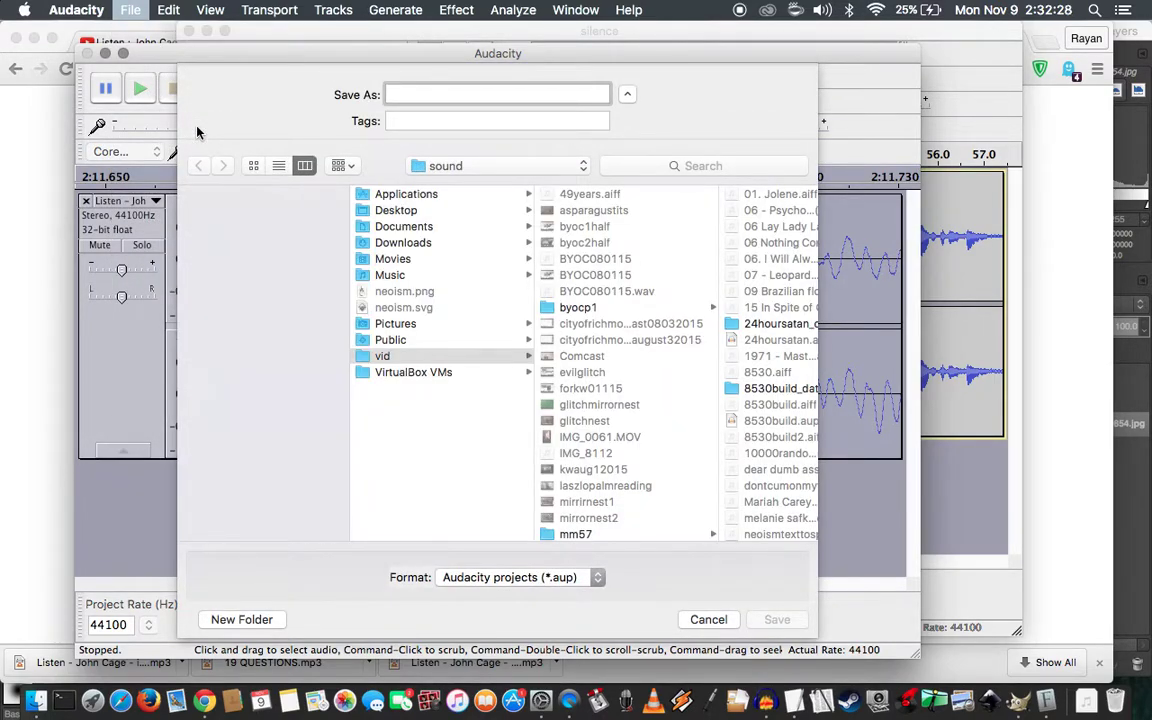
text(silencetangentalfocus)
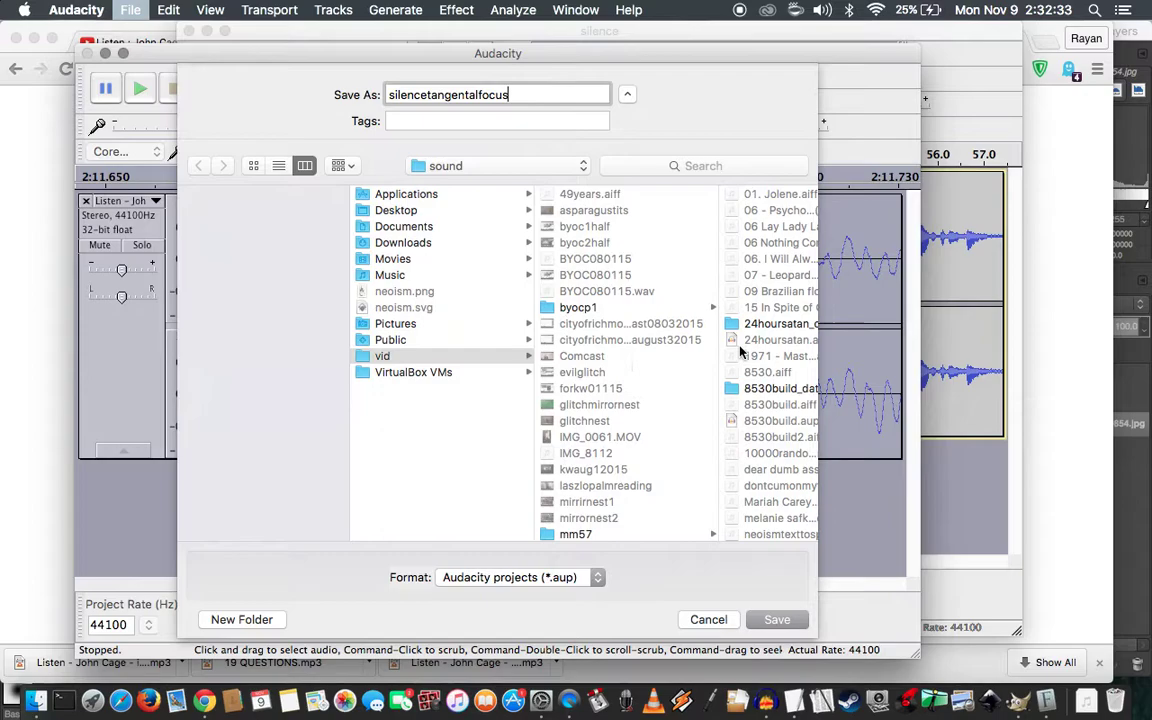
click(786, 621)
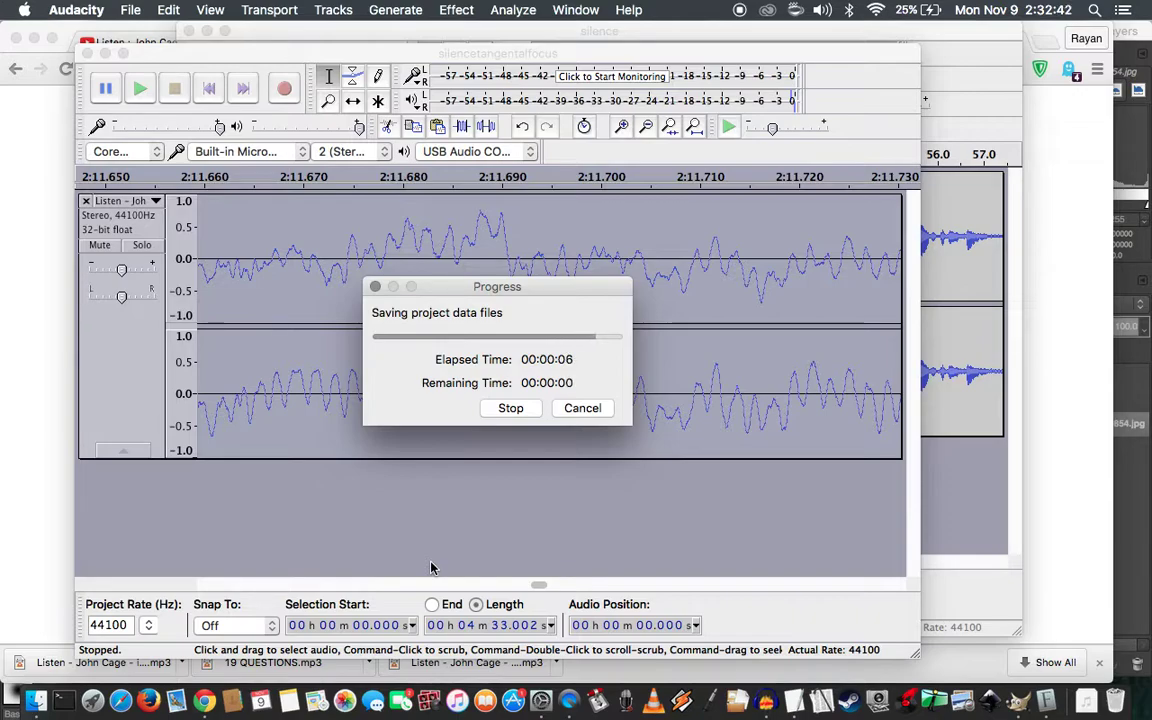
Play the stretched track from the beginning to hear how the slowed-down gaps sound
click(210, 89)
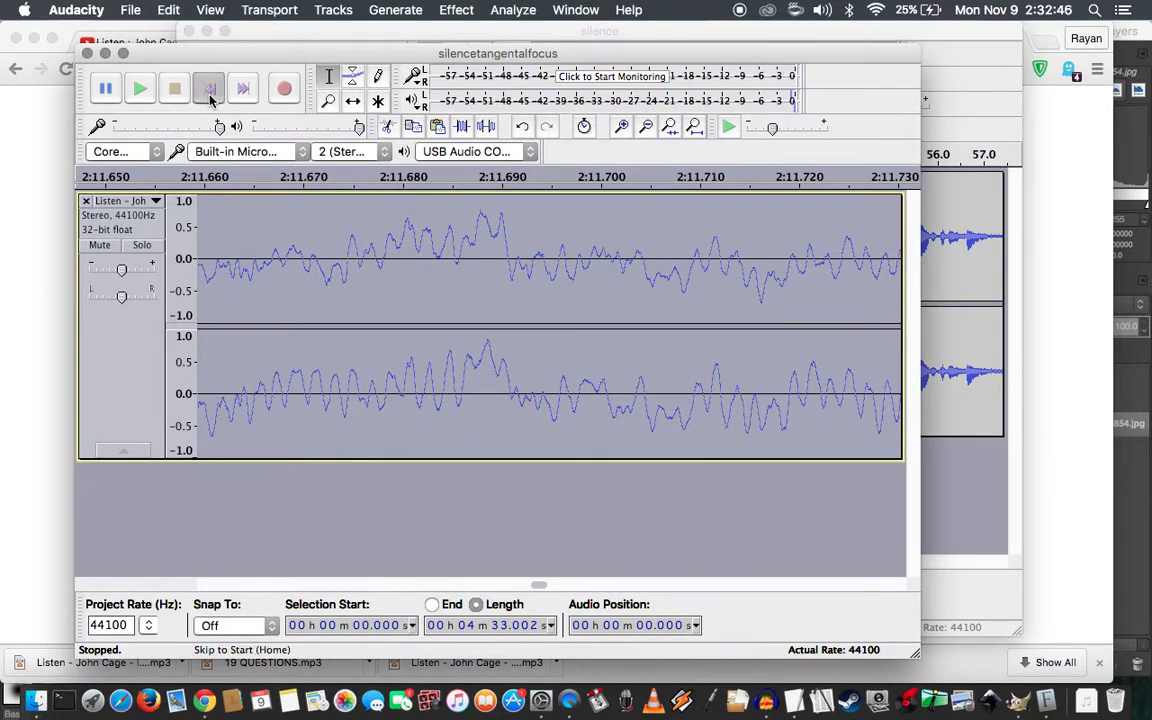
key(space)
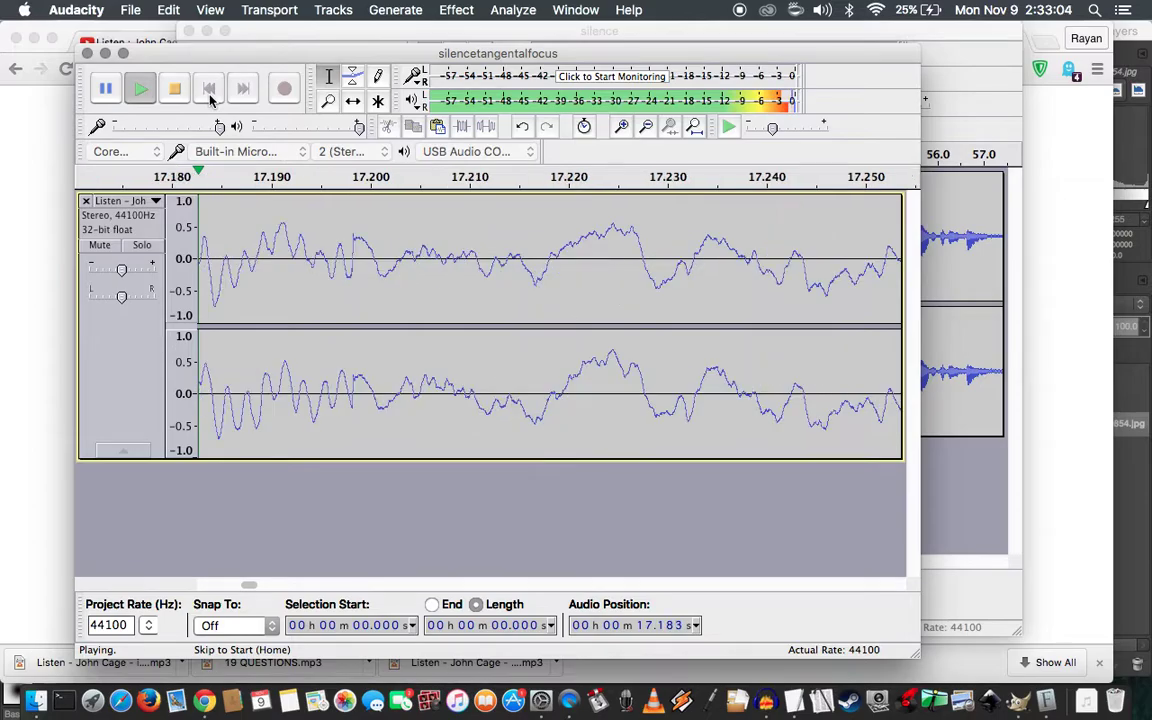
click(95, 8)
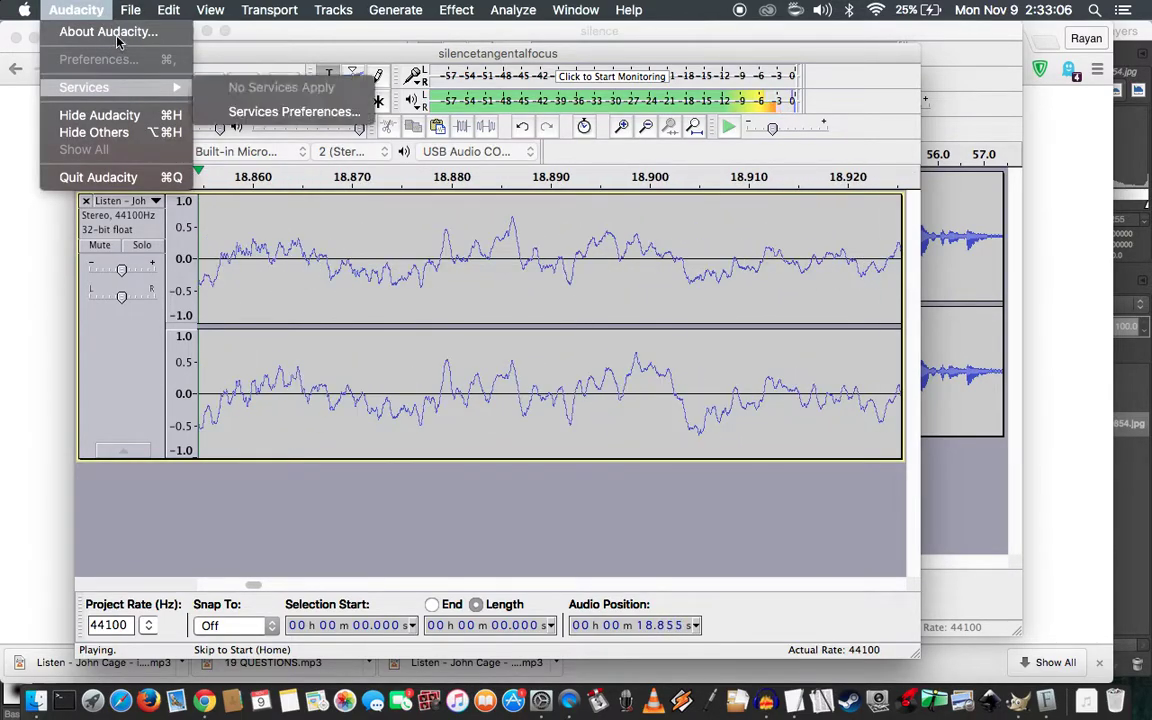
click(97, 12)
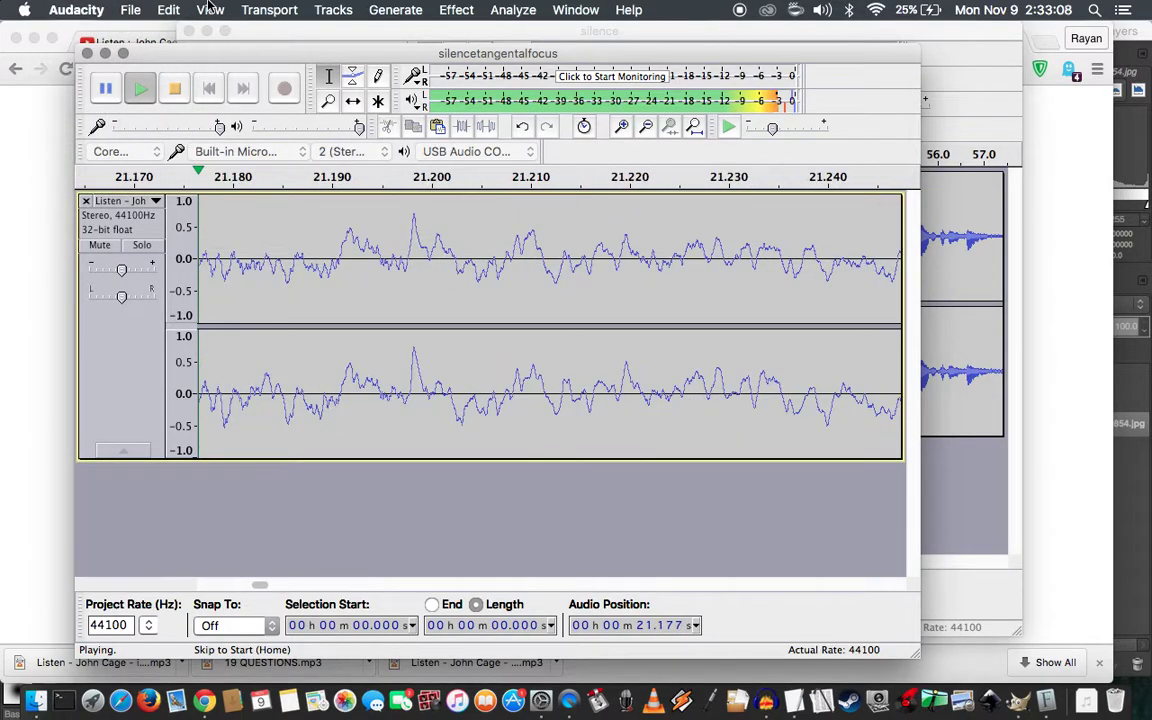
Show the Spectral Selection Toolbar while the track plays, and stop playback
click(209, 9)
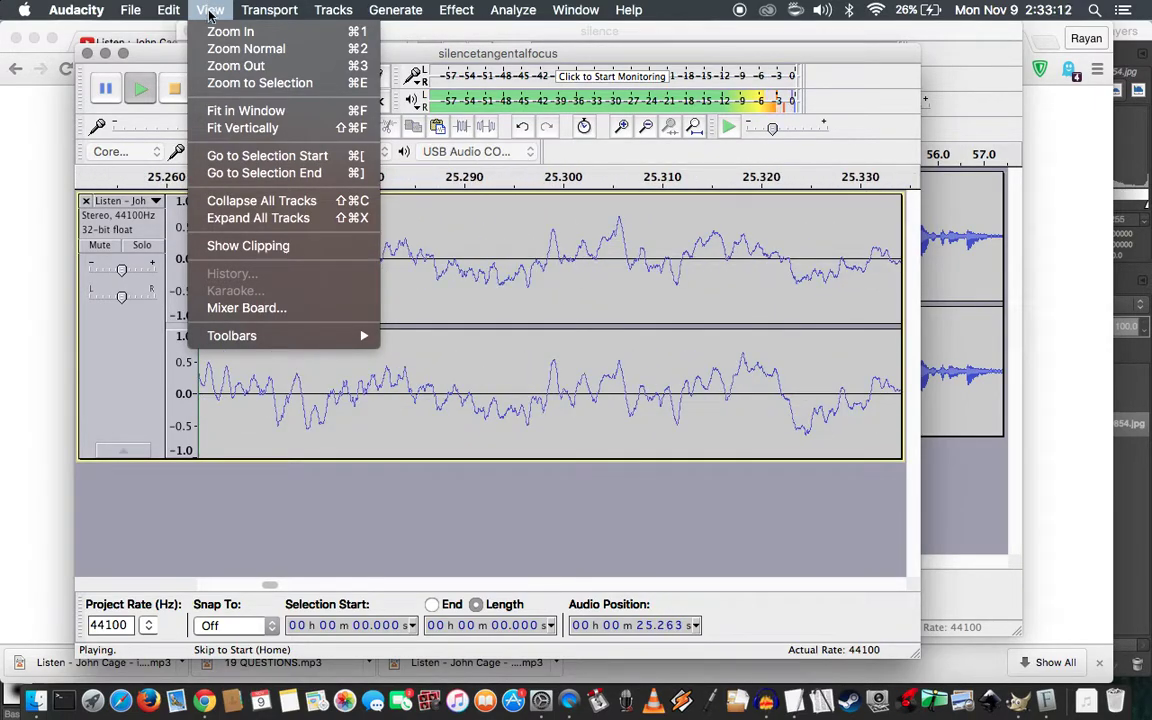
mouse_move(285, 341)
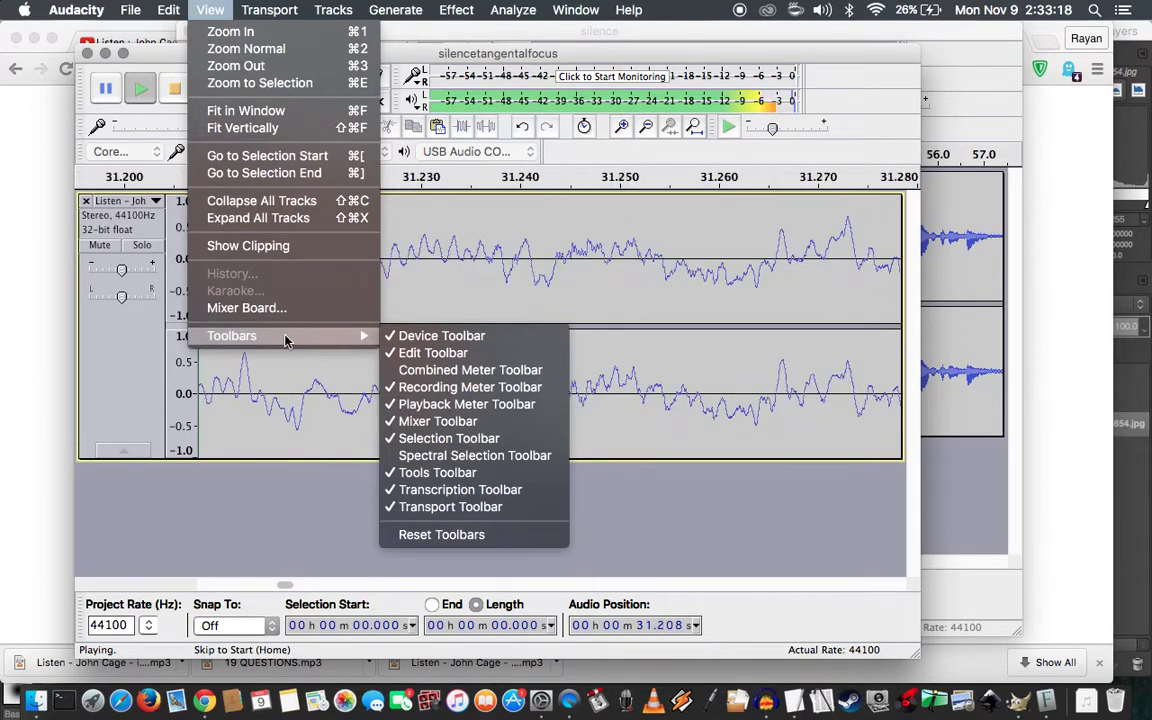
click(474, 455)
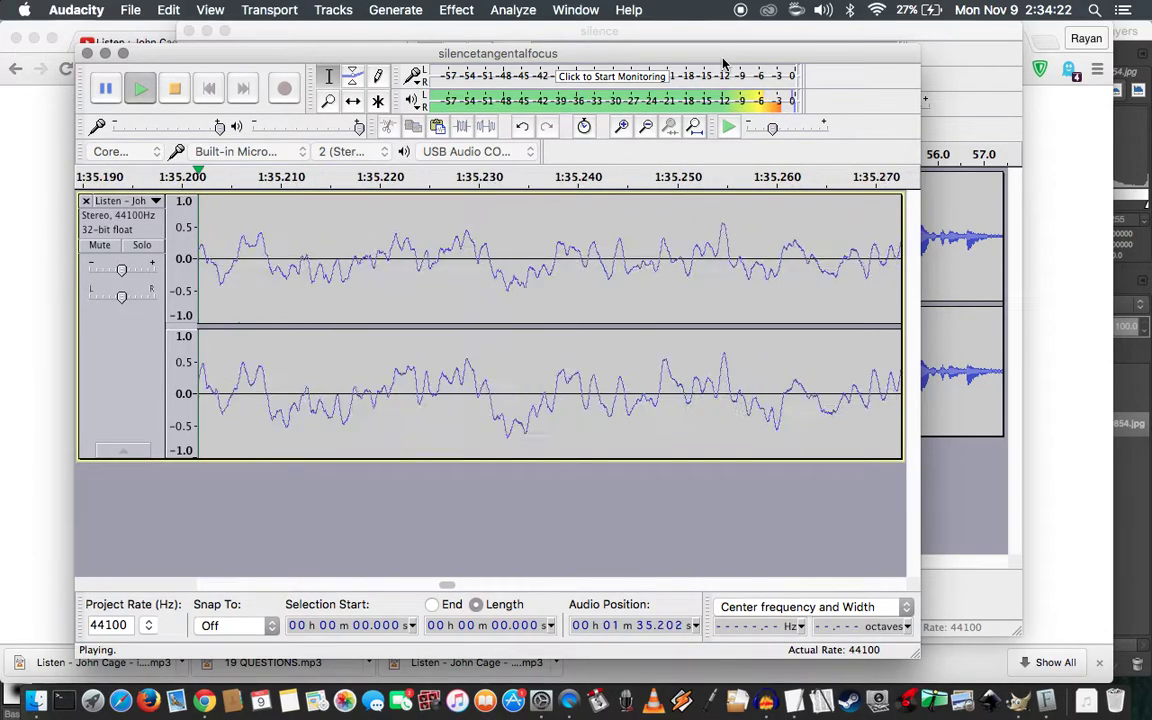
key(space)
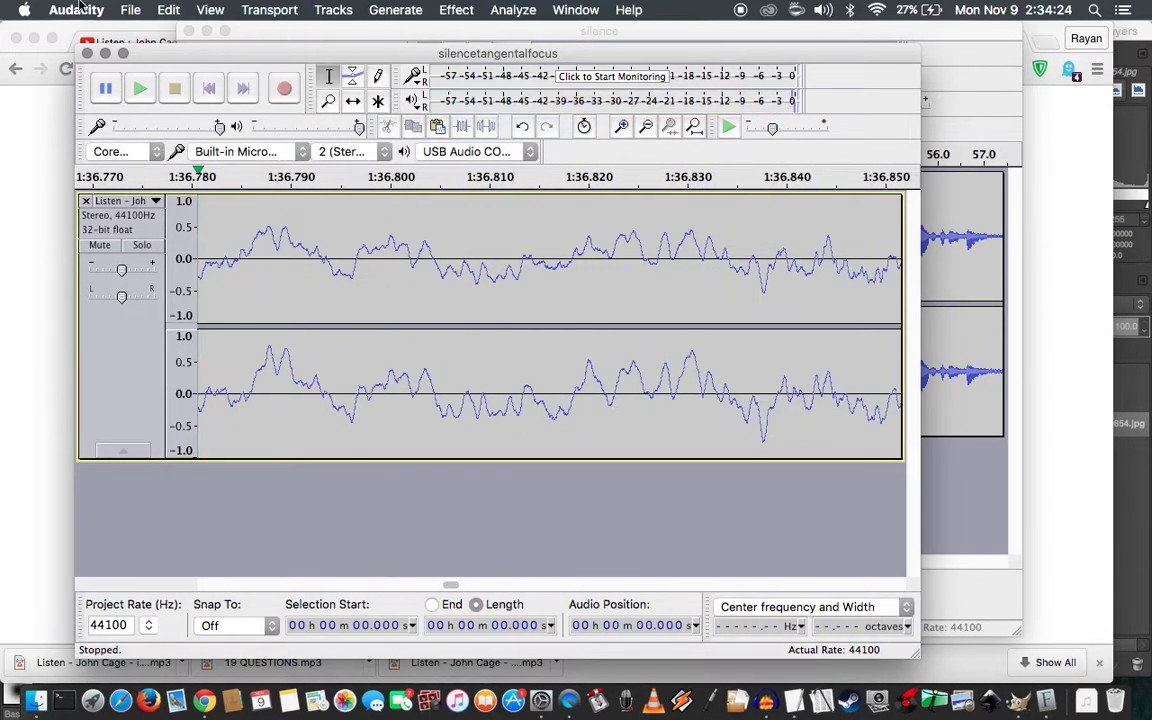
Export the project as silencetangentalfocus in WAV (Microsoft) signed 16-bit PCM format to the totape folder, leaving the metadata empty
click(123, 9)
click(218, 245)
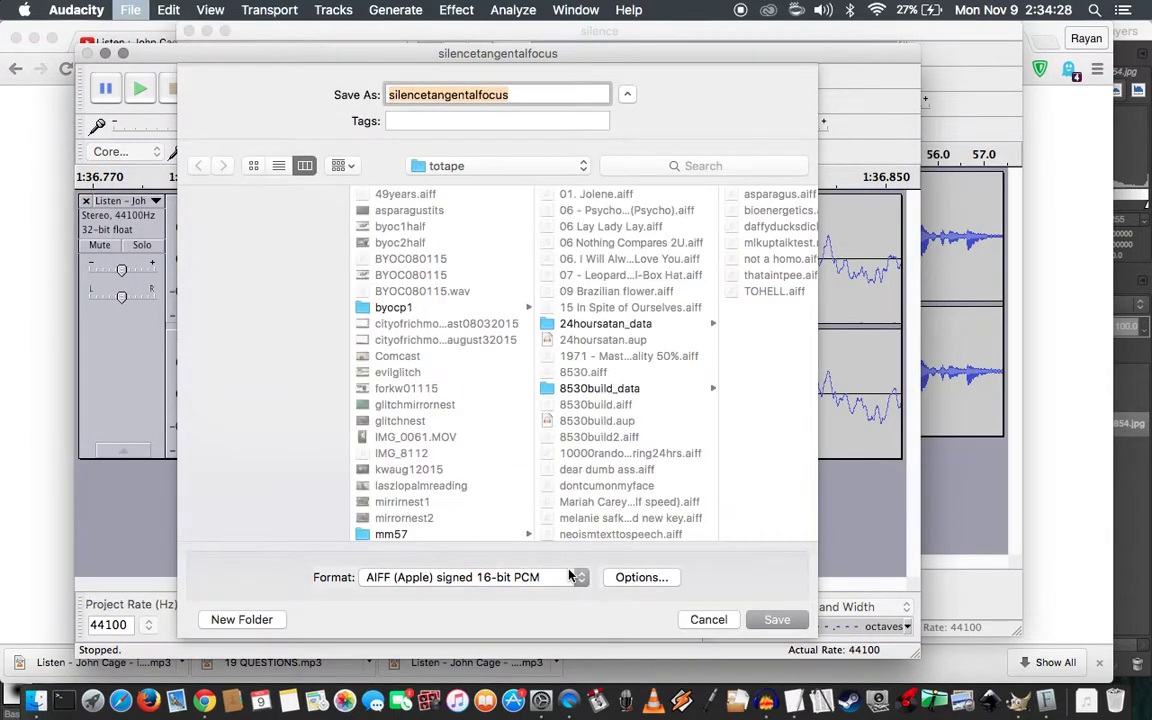
click(577, 577)
click(562, 594)
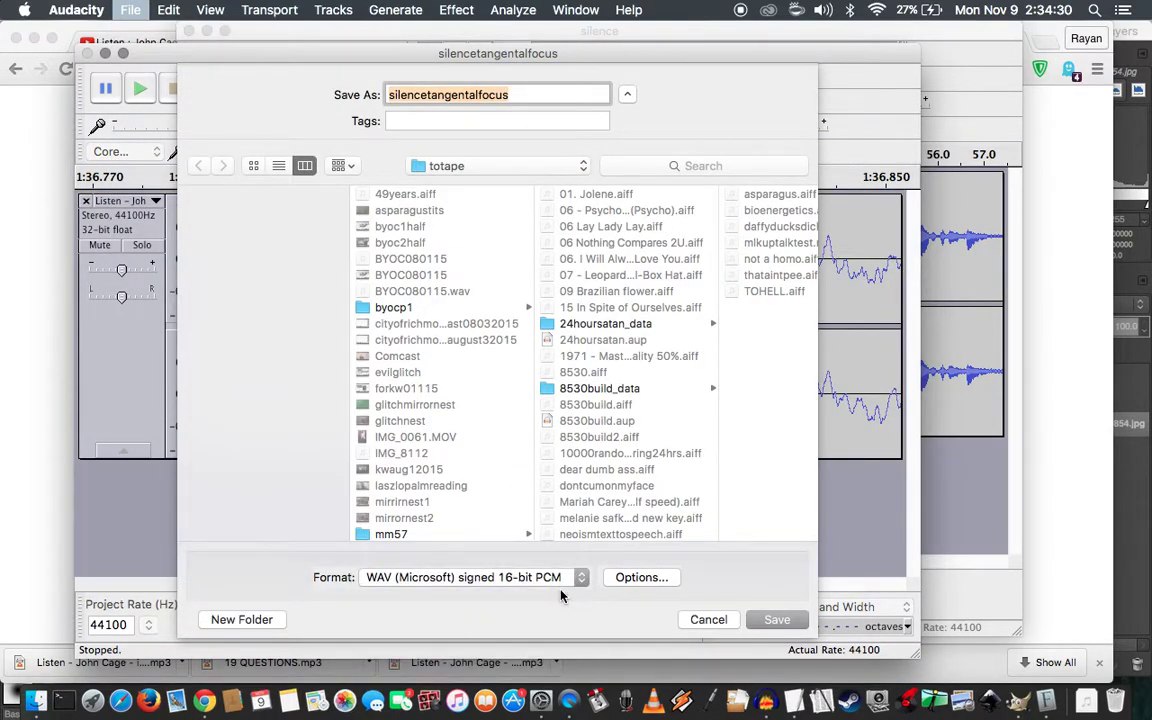
click(777, 620)
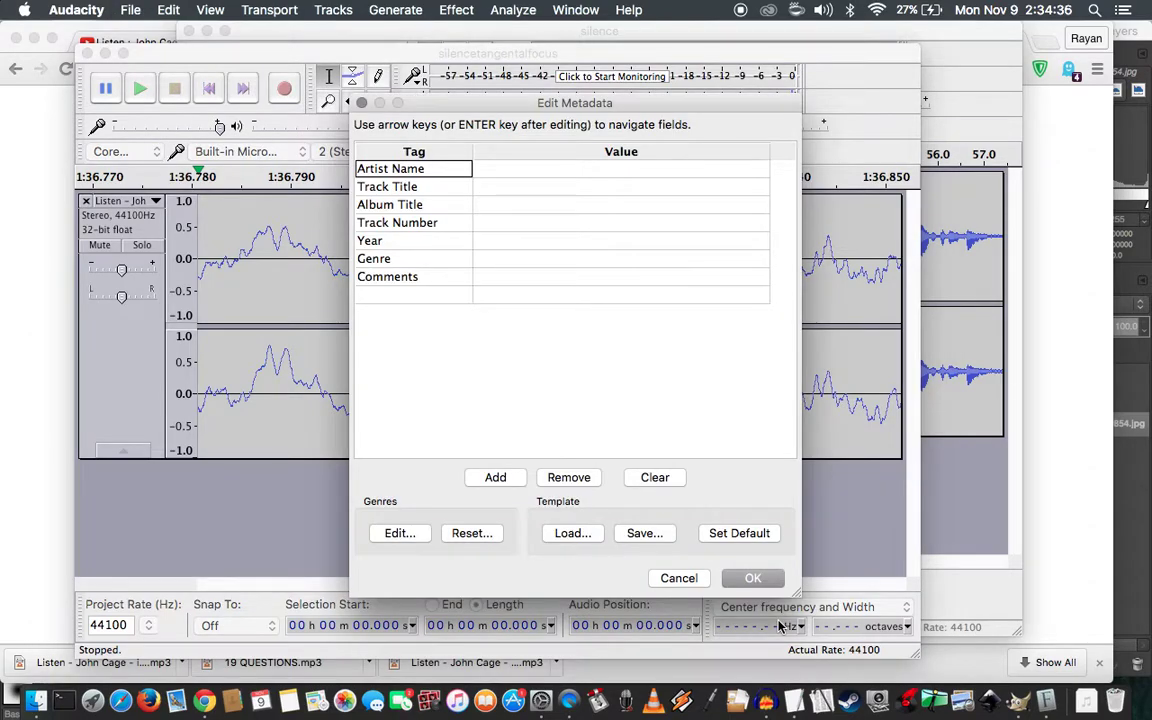
click(738, 578)
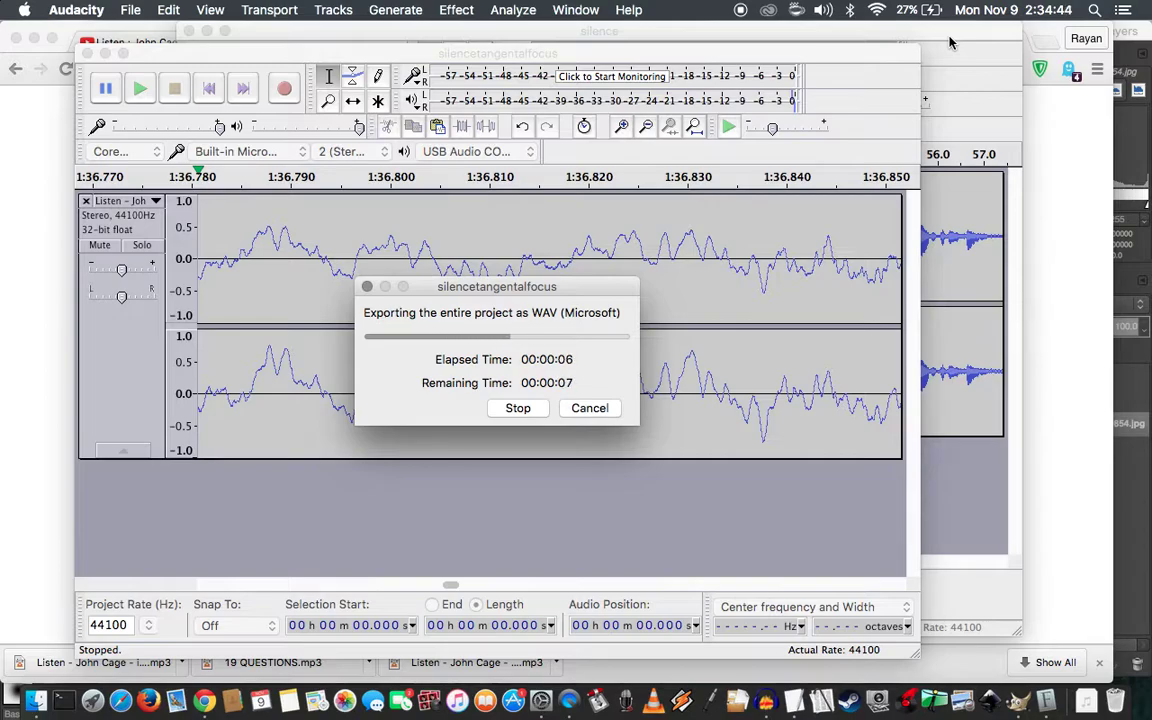
Close the silencetangentalfocus project and loop playback of the selected gap in the silence project
click(87, 53)
key(space)
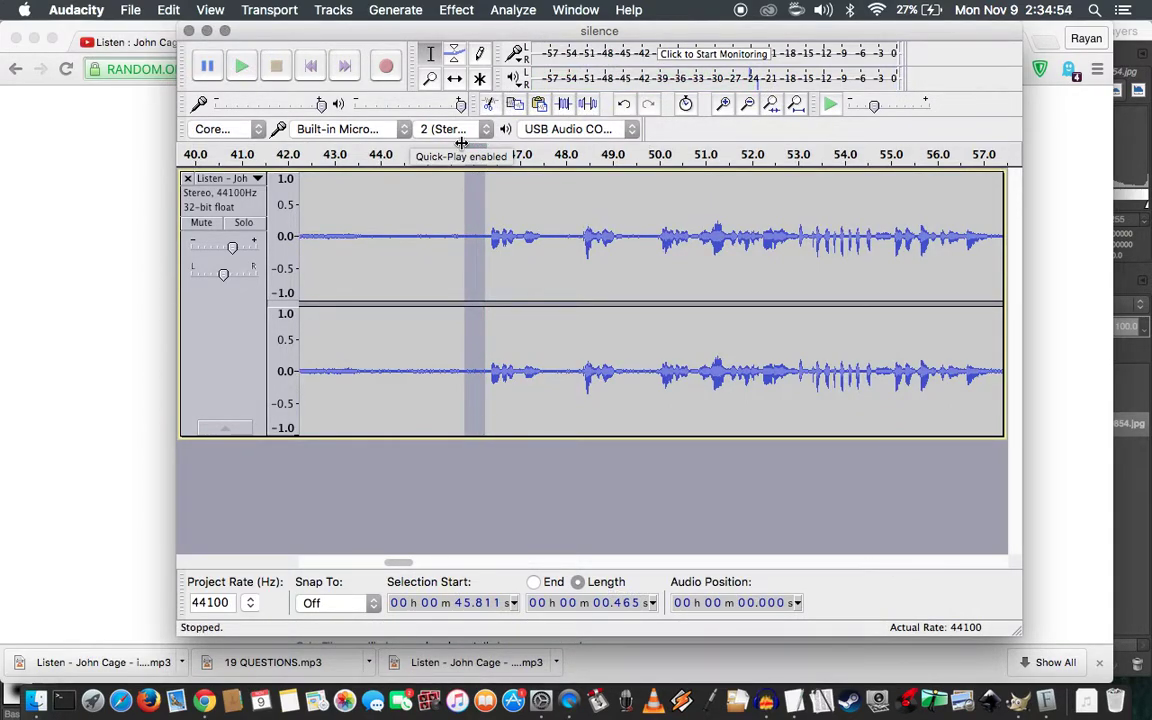
key(shift+space)
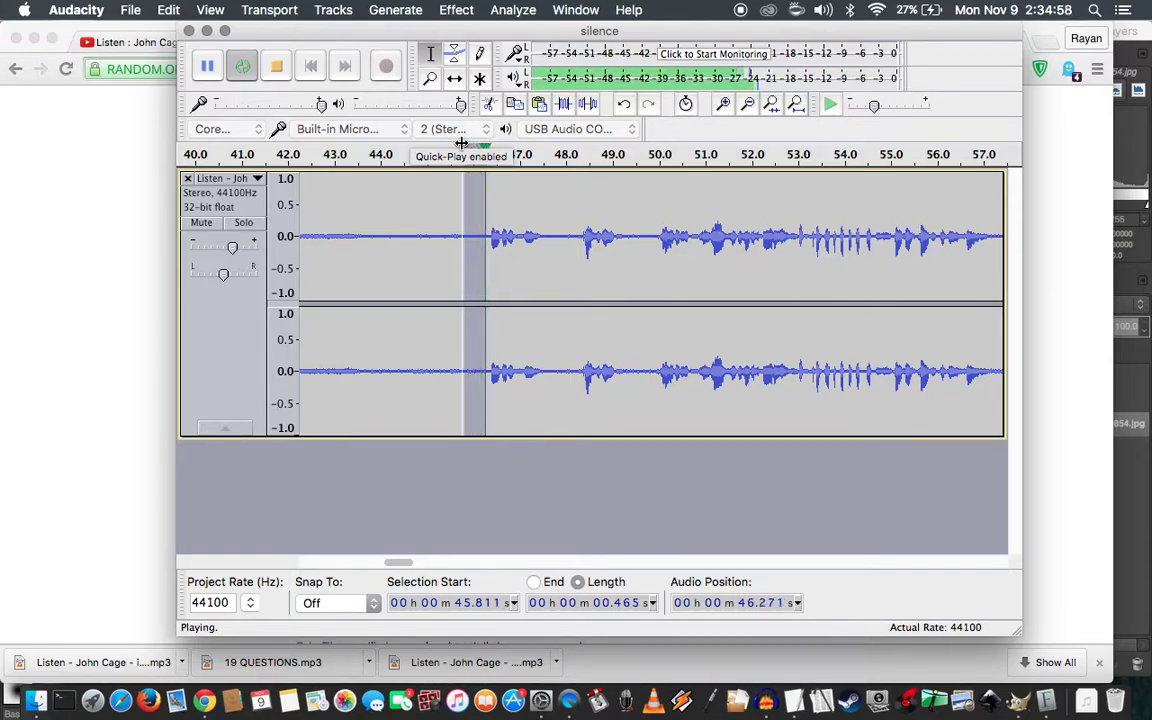
key(space)
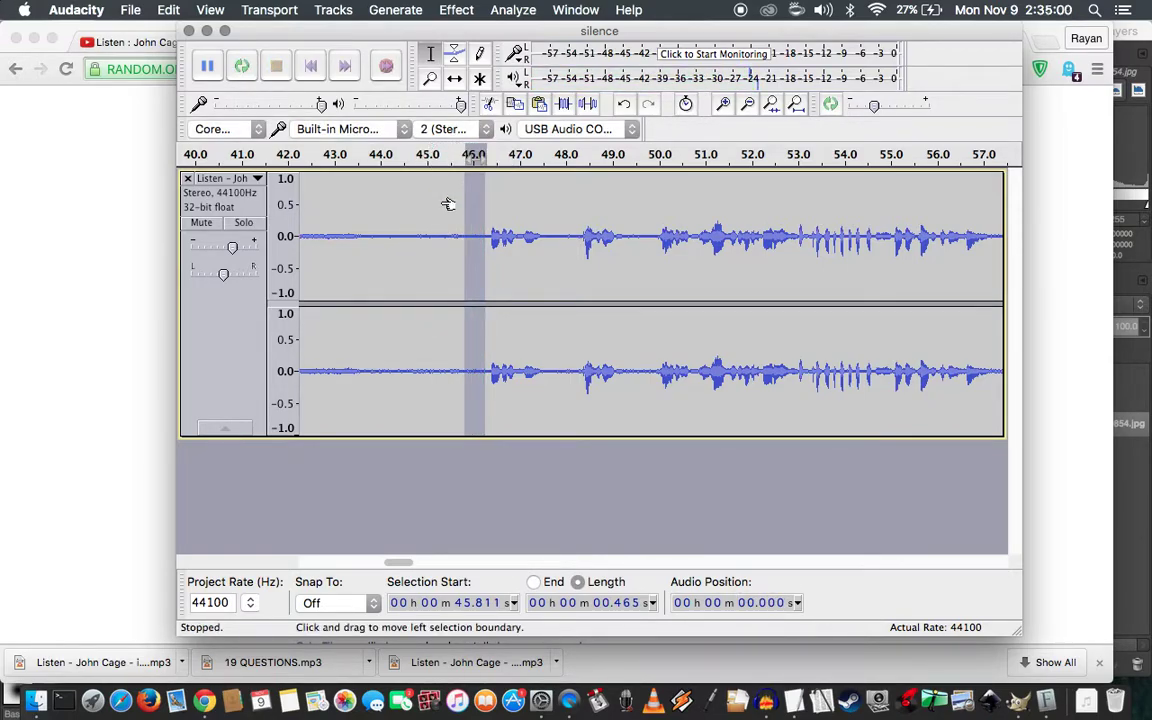
Extend the gap selection back to 45.287 s, loop it, and play the track onward from its start
key(shift+space)
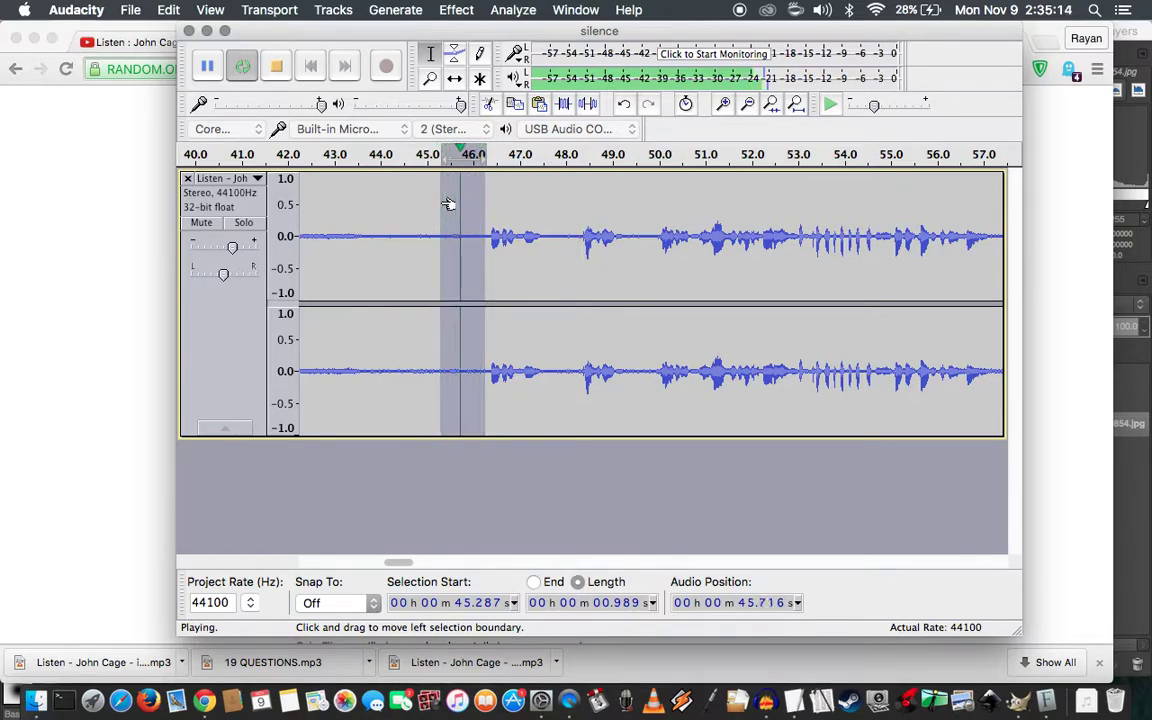
key(space)
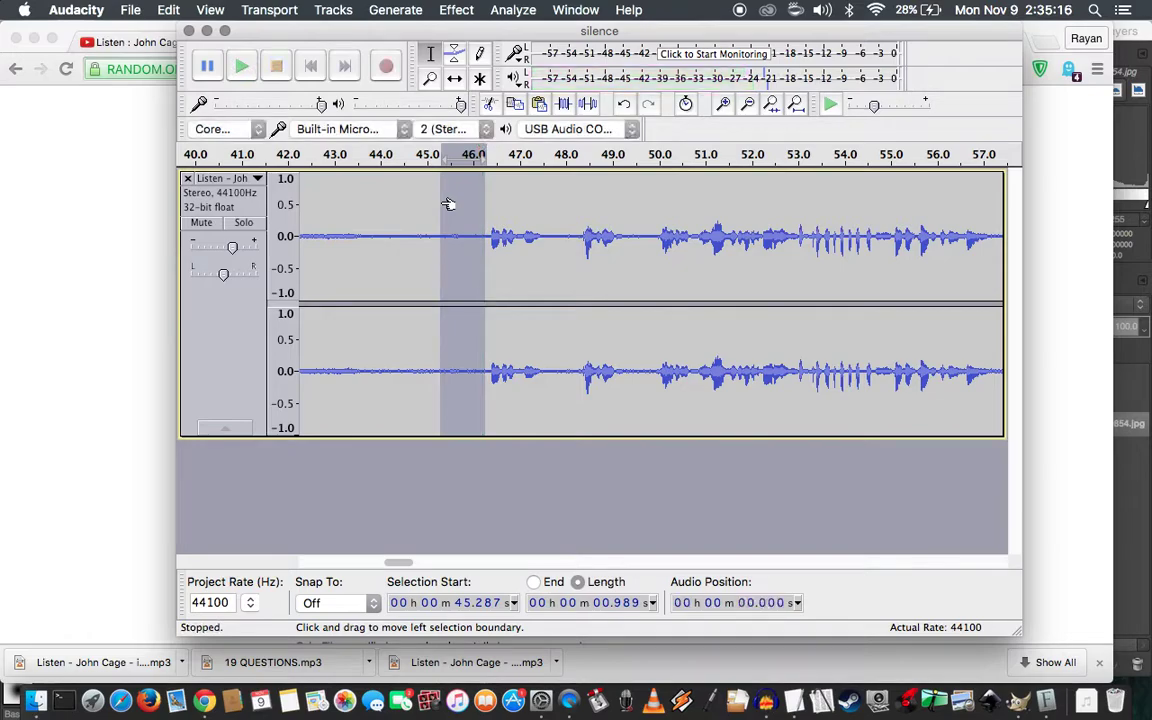
key(Left)
key(space)
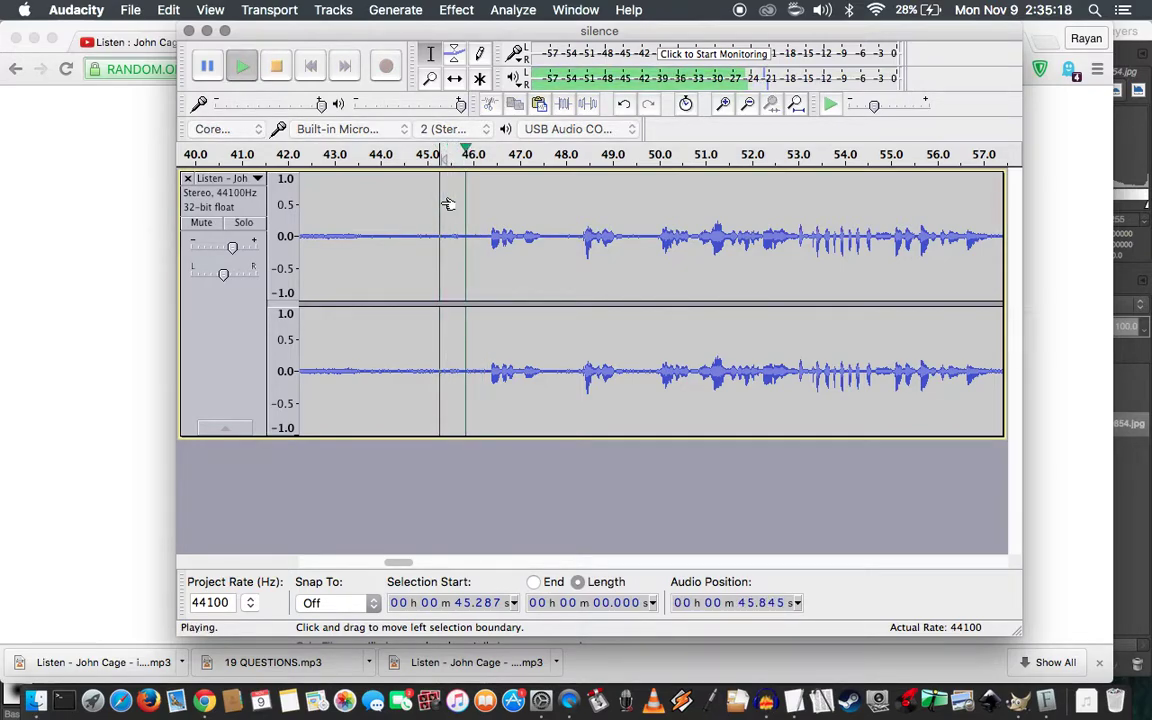
Select about 1.1 s of speech from 46.334 s, audition it, and delete it
click(489, 236)
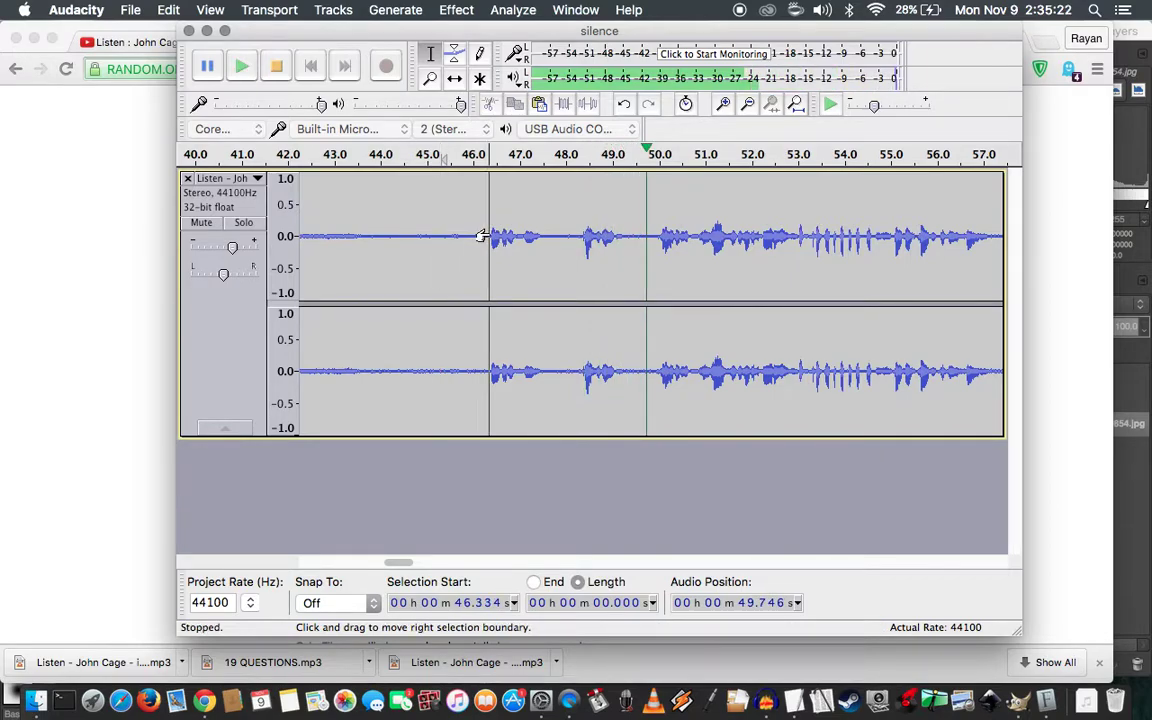
shift+click(533, 236)
key(space)
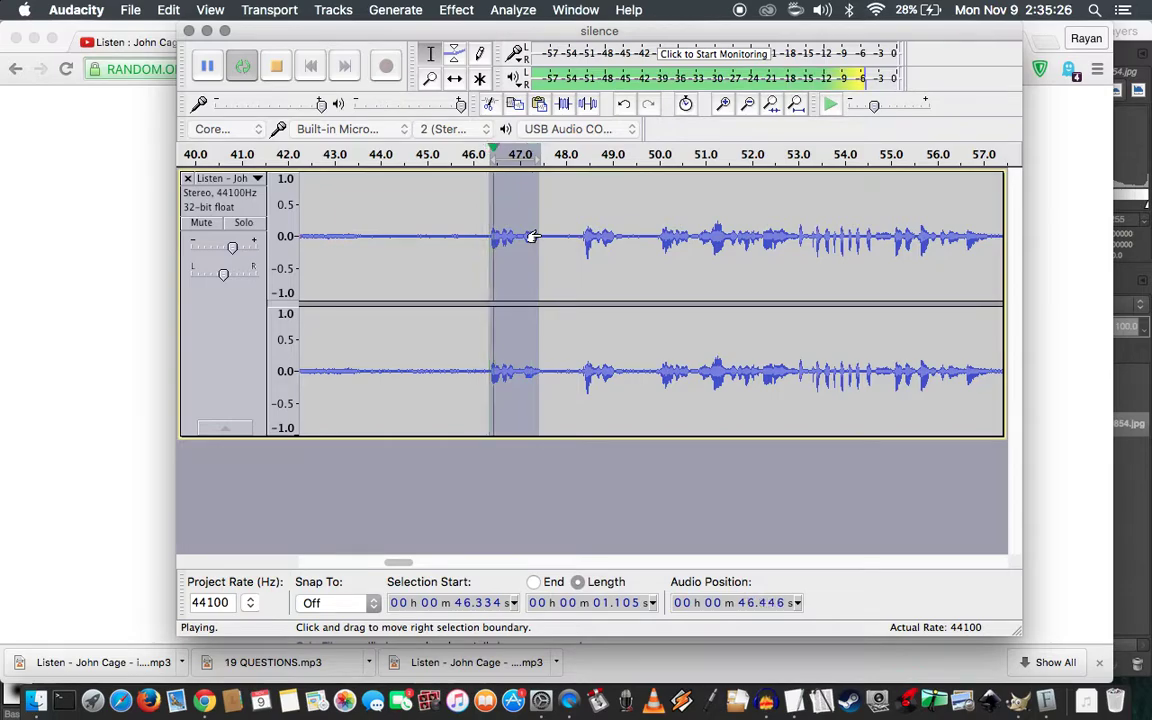
key(Delete)
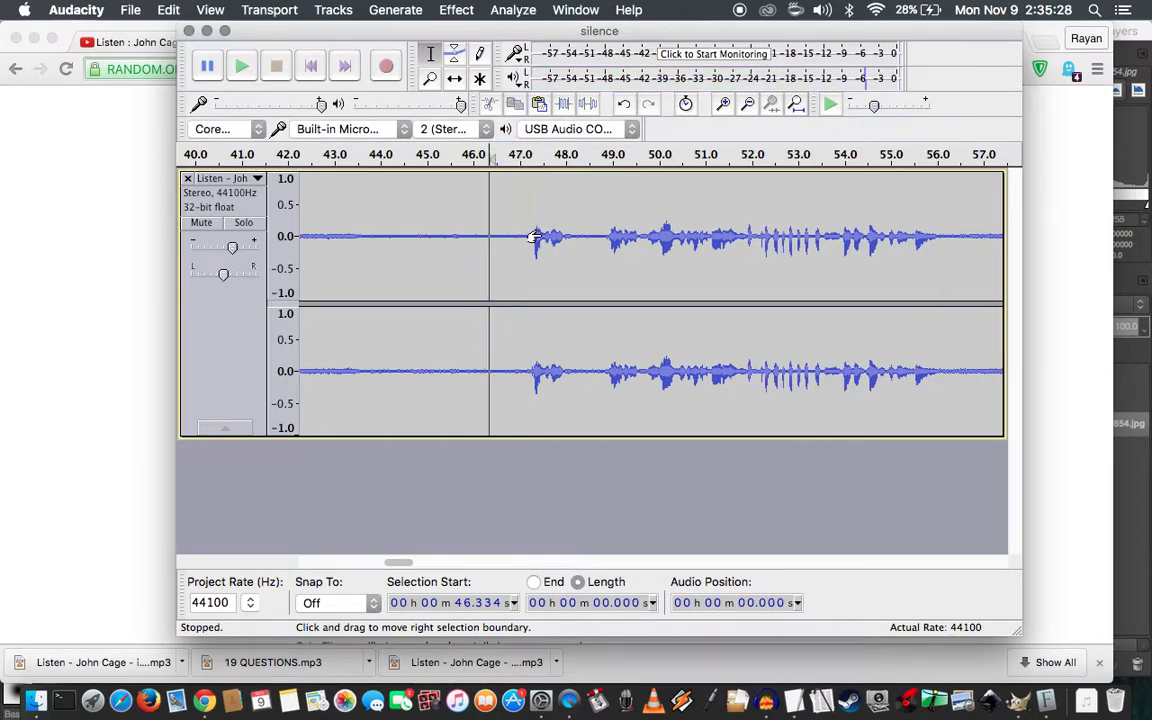
Select the spoken phrase starting at 47.226 s, about 0.93 s long, check it with looped playback, and delete it
key(space)
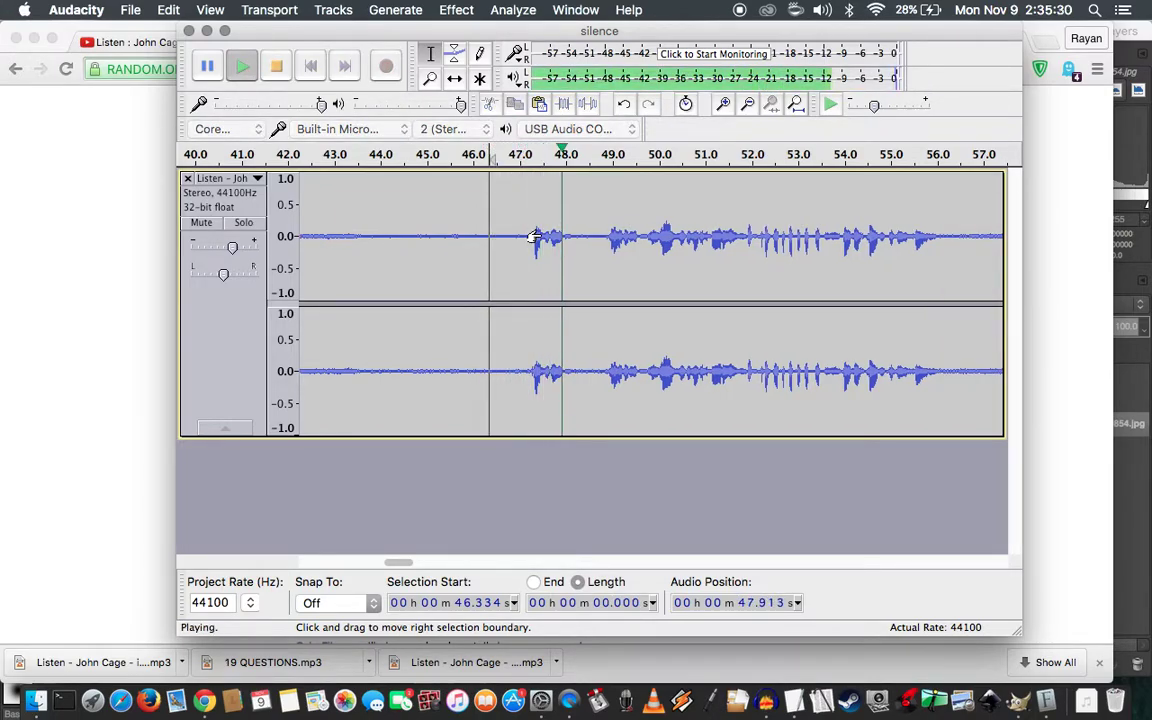
key(space)
click(530, 236)
key(shift+space)
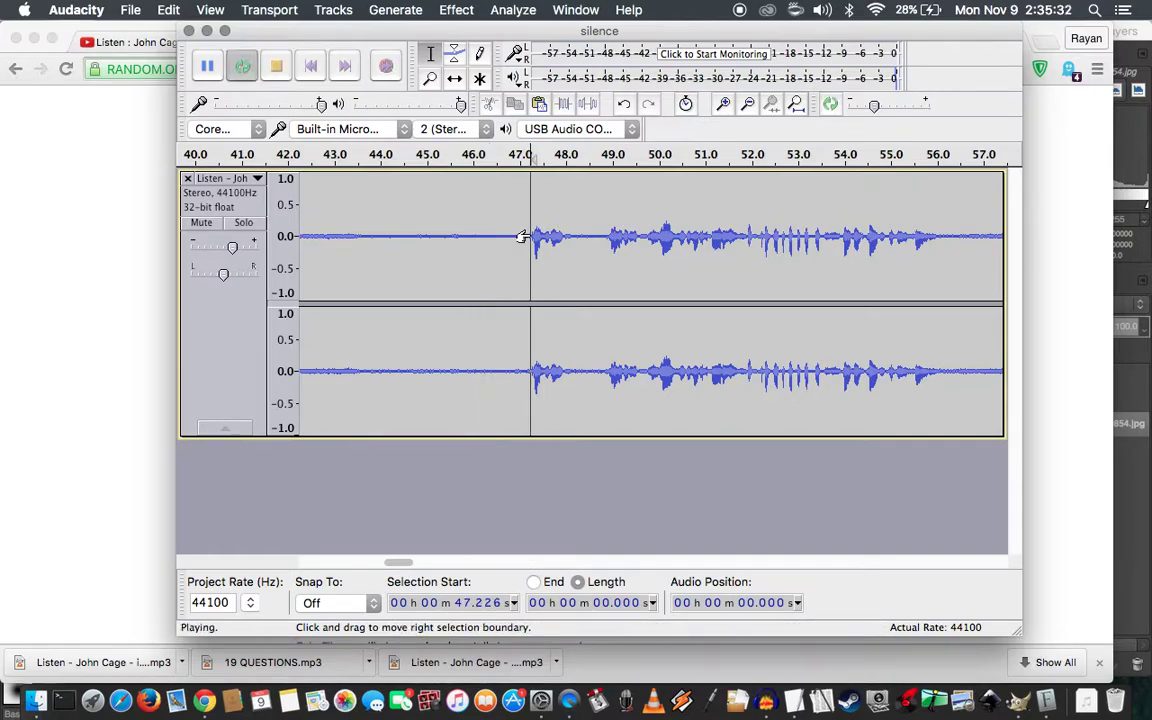
key(space)
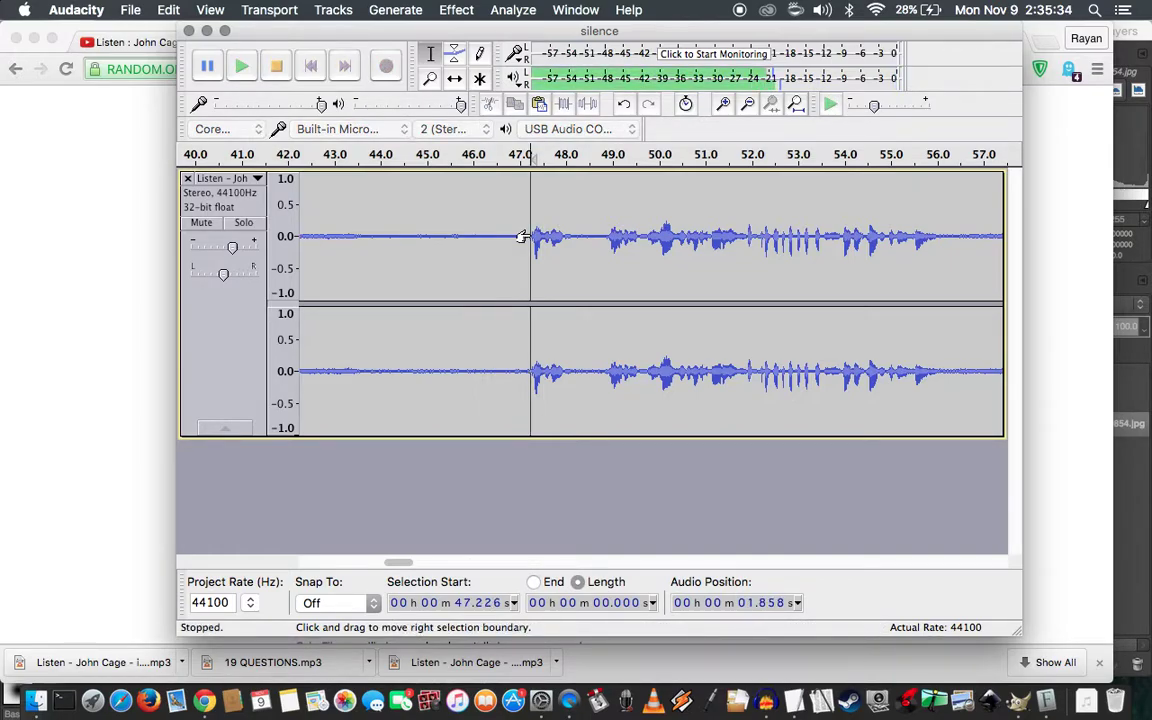
shift+click(563, 233)
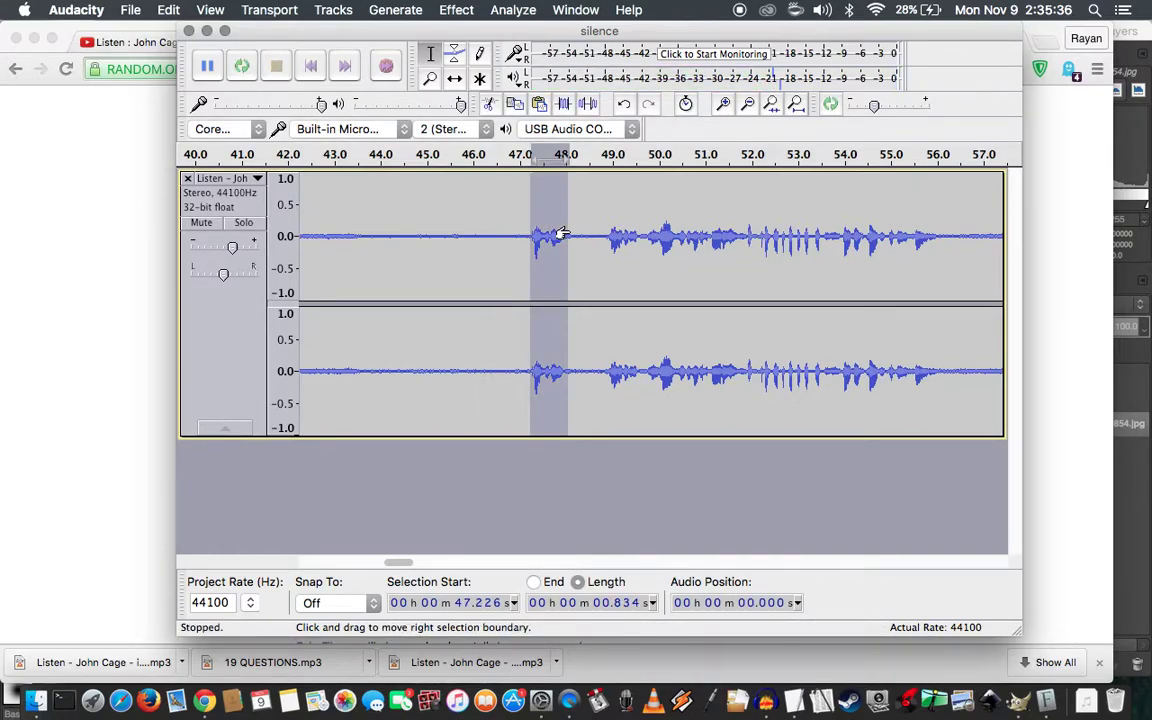
key(shift+space)
key(space)
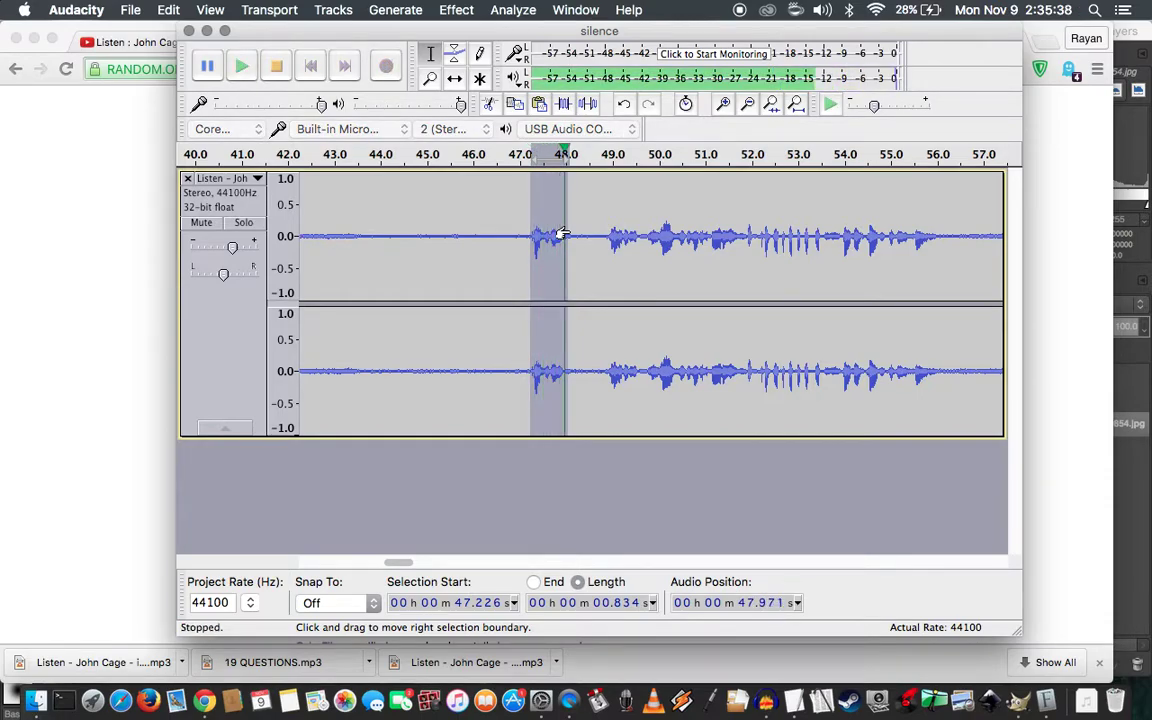
shift+click(565, 232)
key(shift+space)
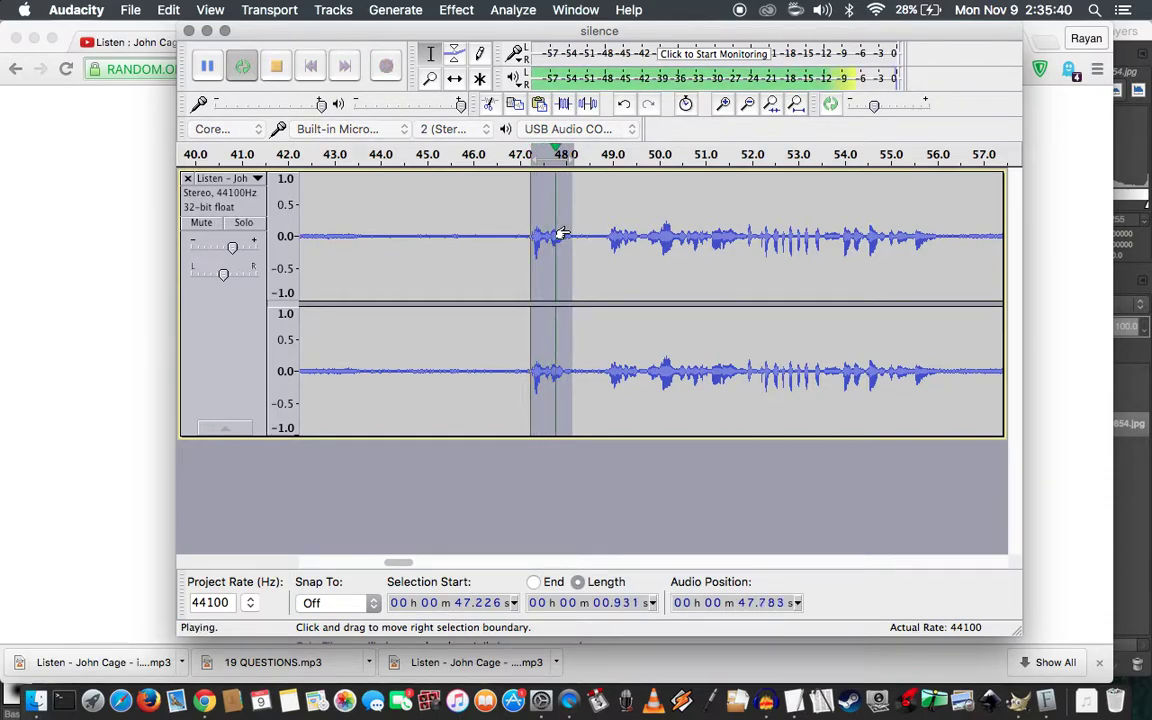
key(space)
key(Delete)
Play the track across the latest cut, starting from 46.974 s, to check the join
key(space)
key(space)
drag(530, 228, 517, 233)
key(space)
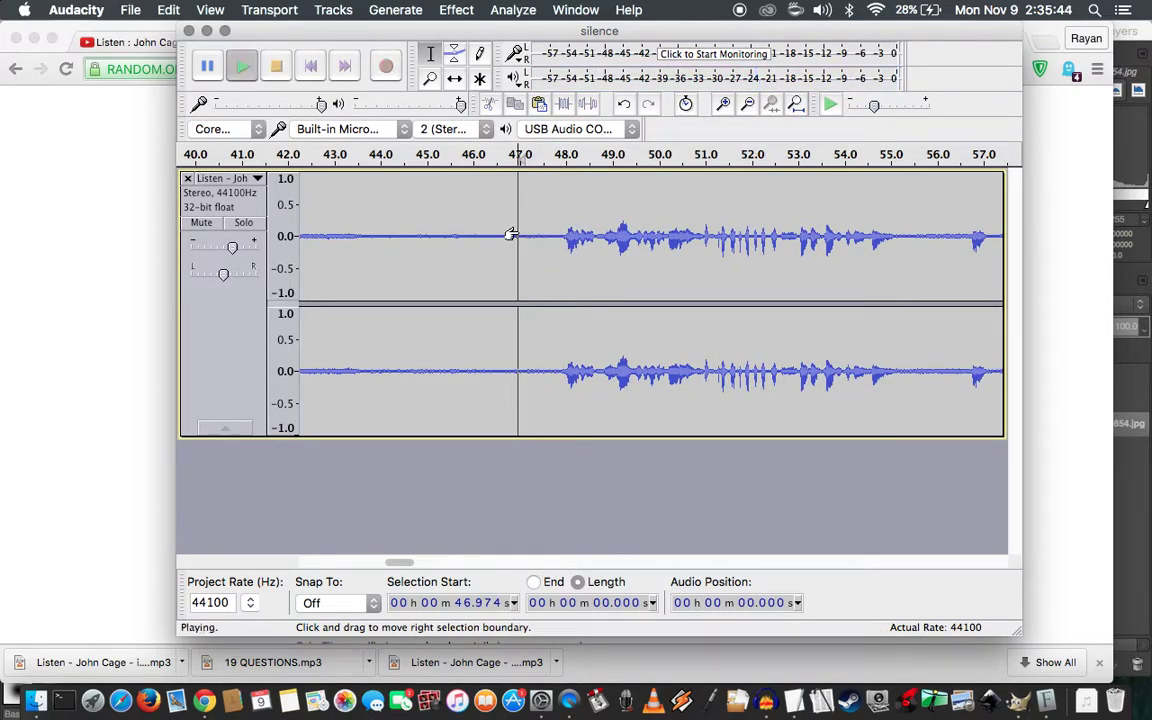
Select the speech from 47.963 s, trim the looped selection to about 2.73 s, and delete it
click(564, 237)
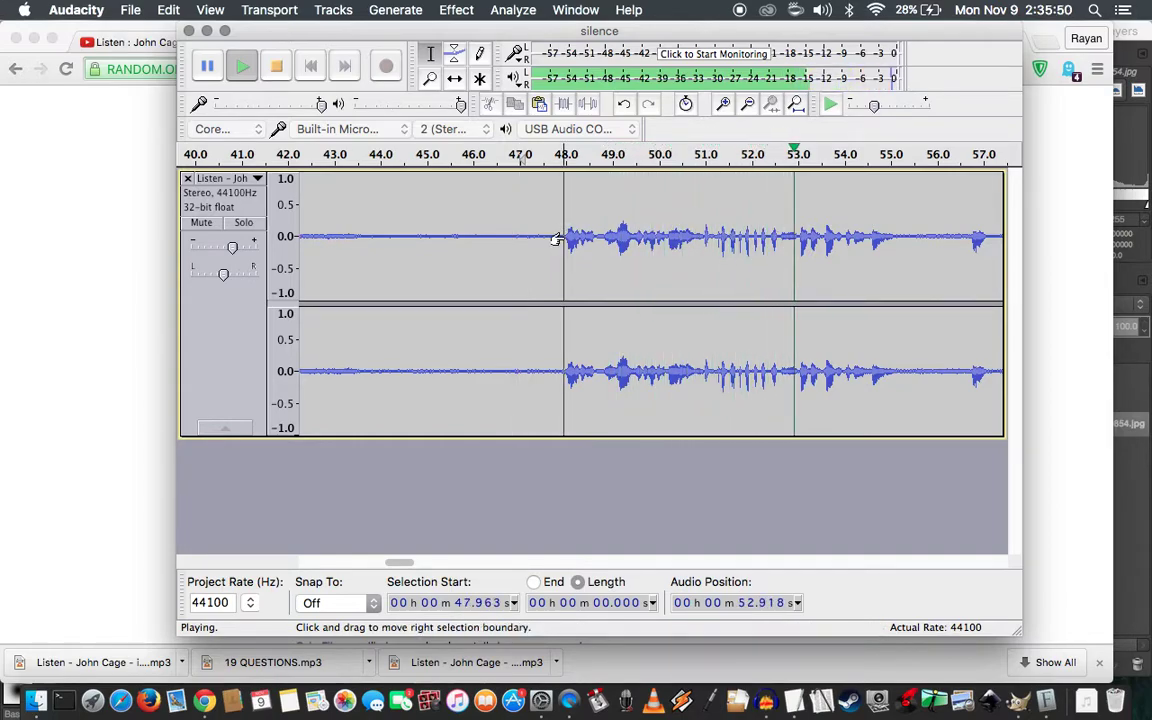
key(space)
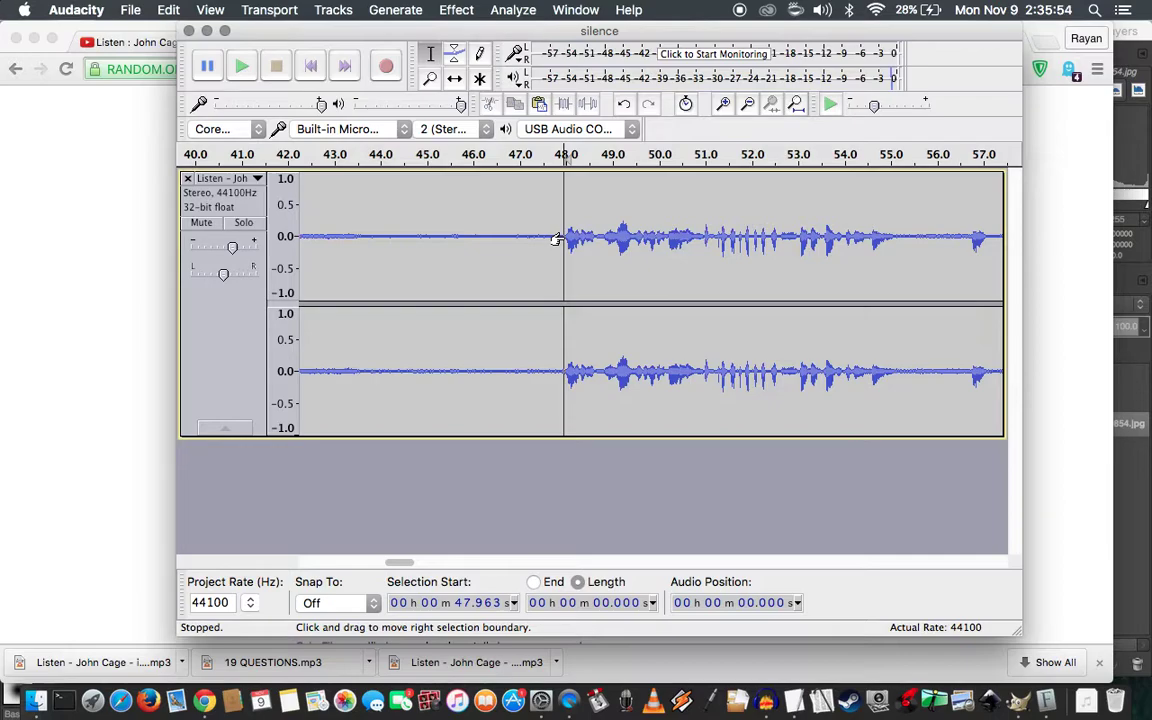
key(shift)
shift+click(697, 236)
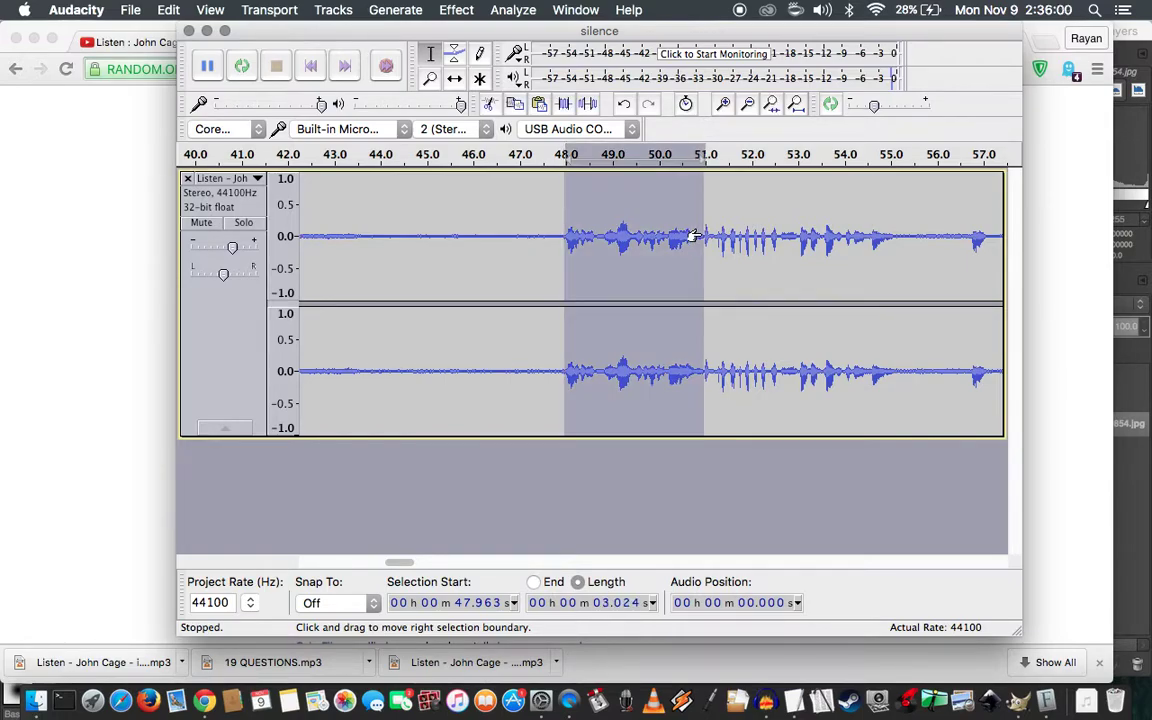
key(shift+space)
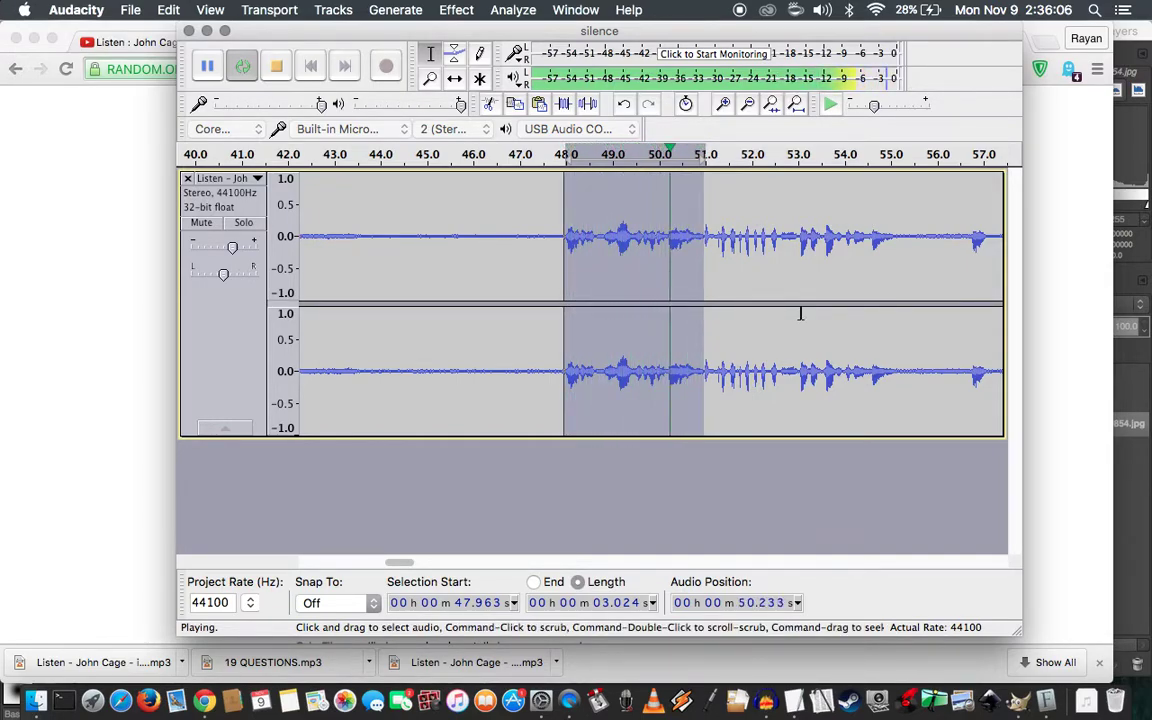
key(space)
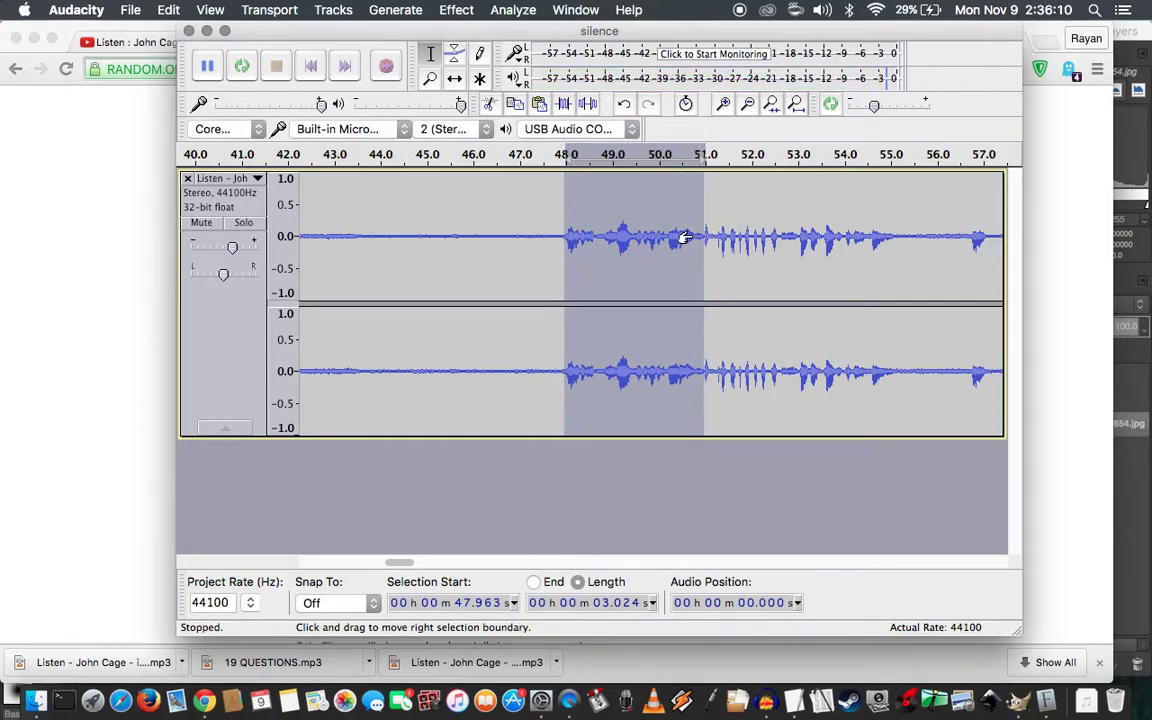
click(689, 237)
key(shift+space)
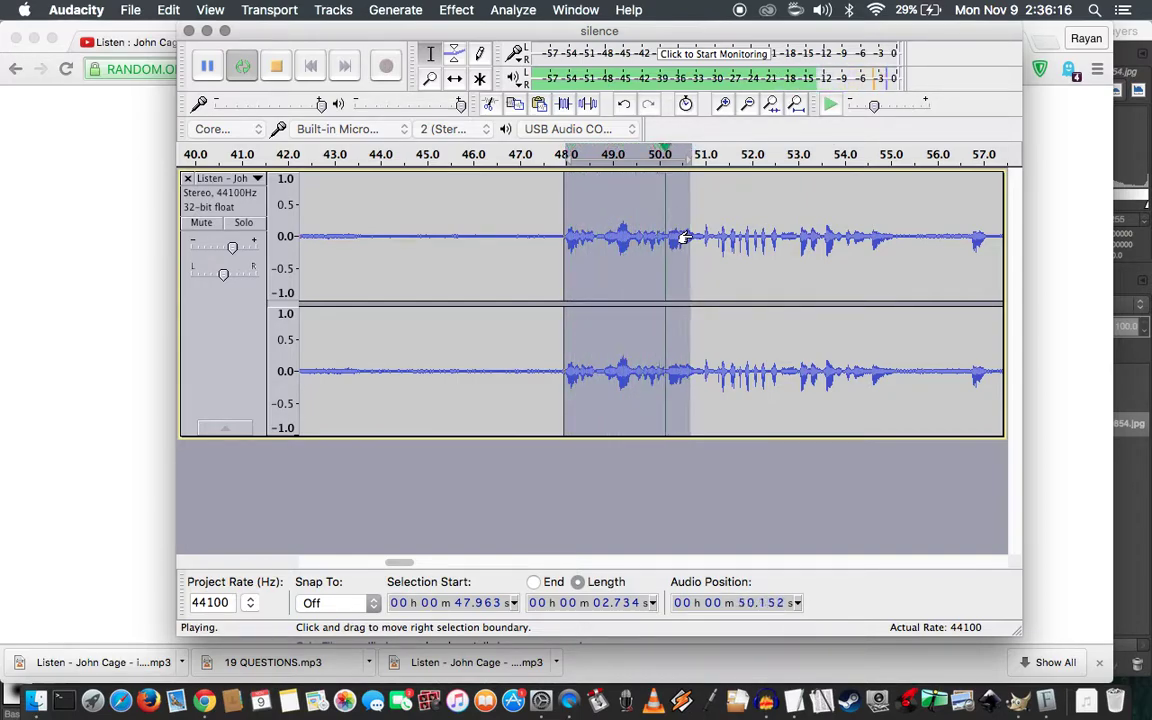
key(space)
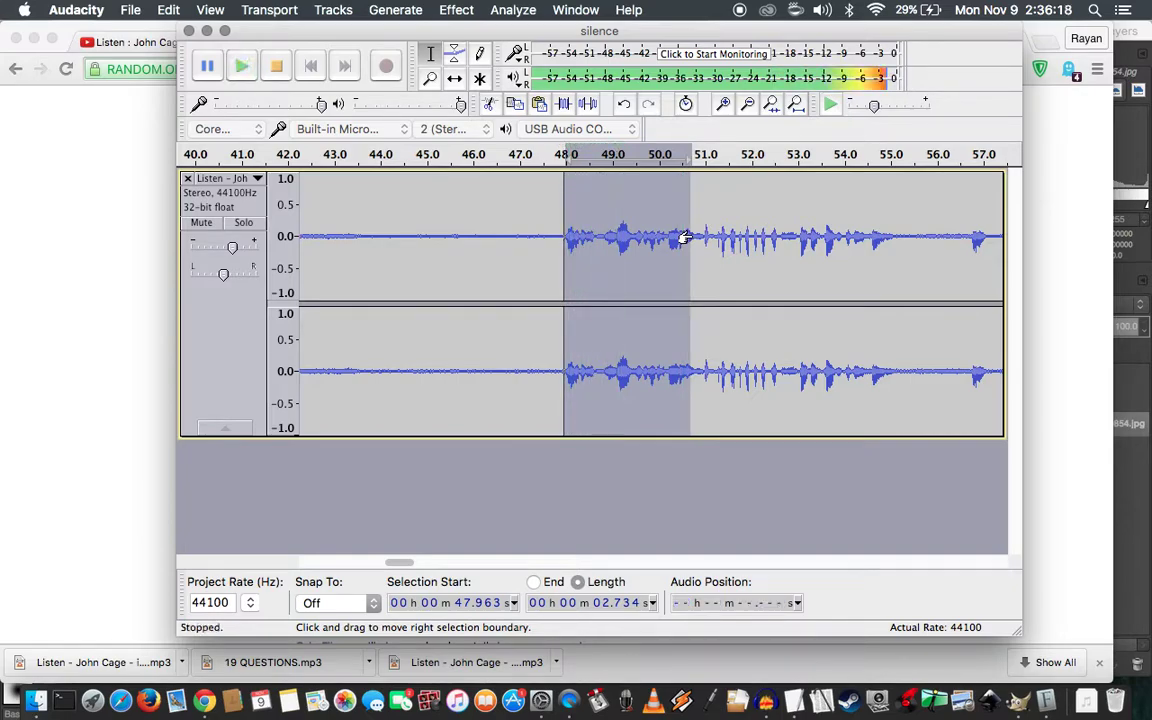
key(Delete)
Play the remaining speech repeatedly from 47.963 s to hear where the next phrase ends
key(space)
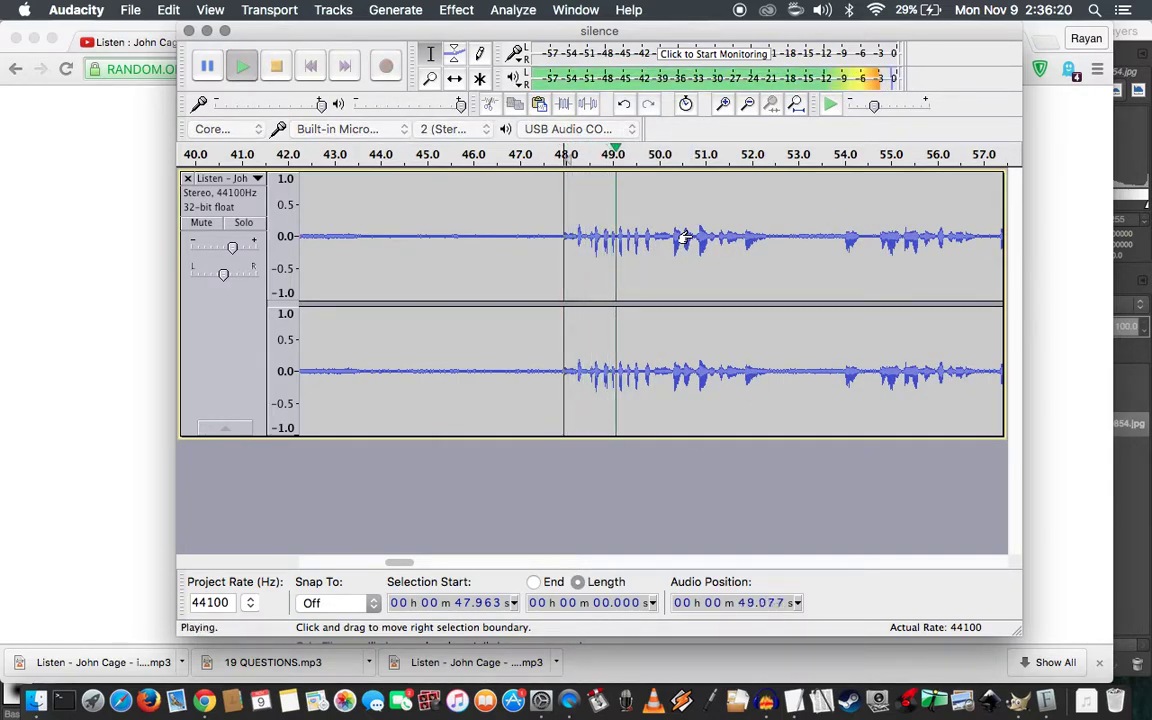
key(space)
key(space)
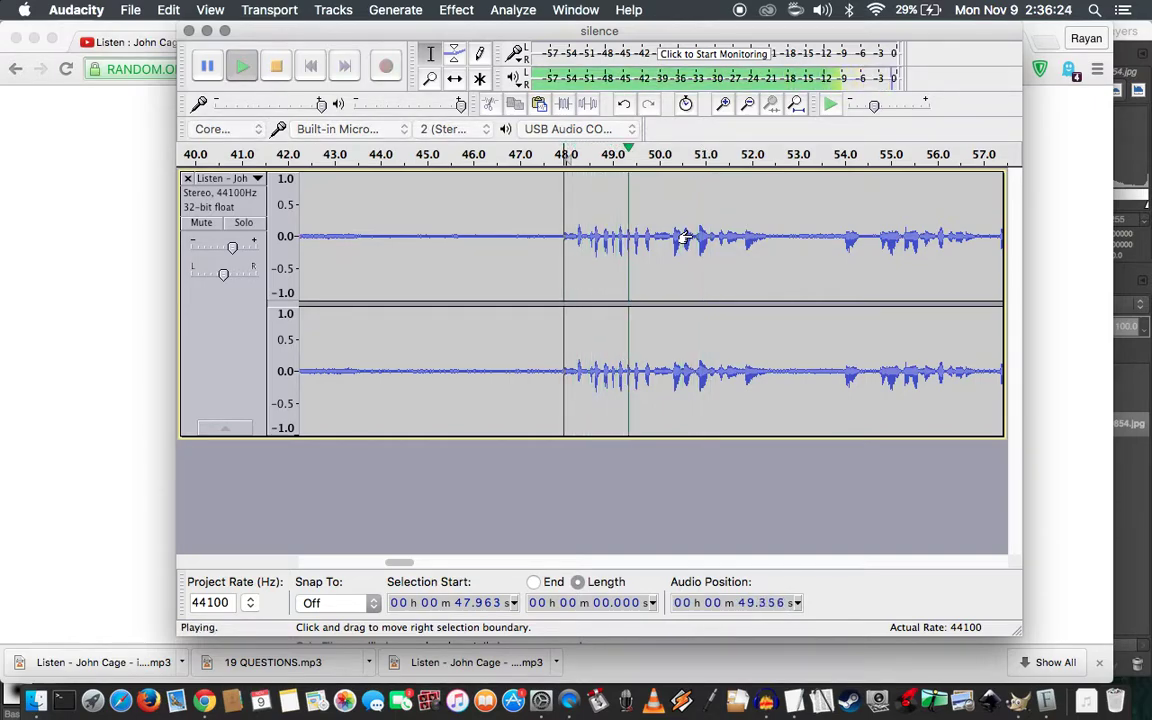
key(space)
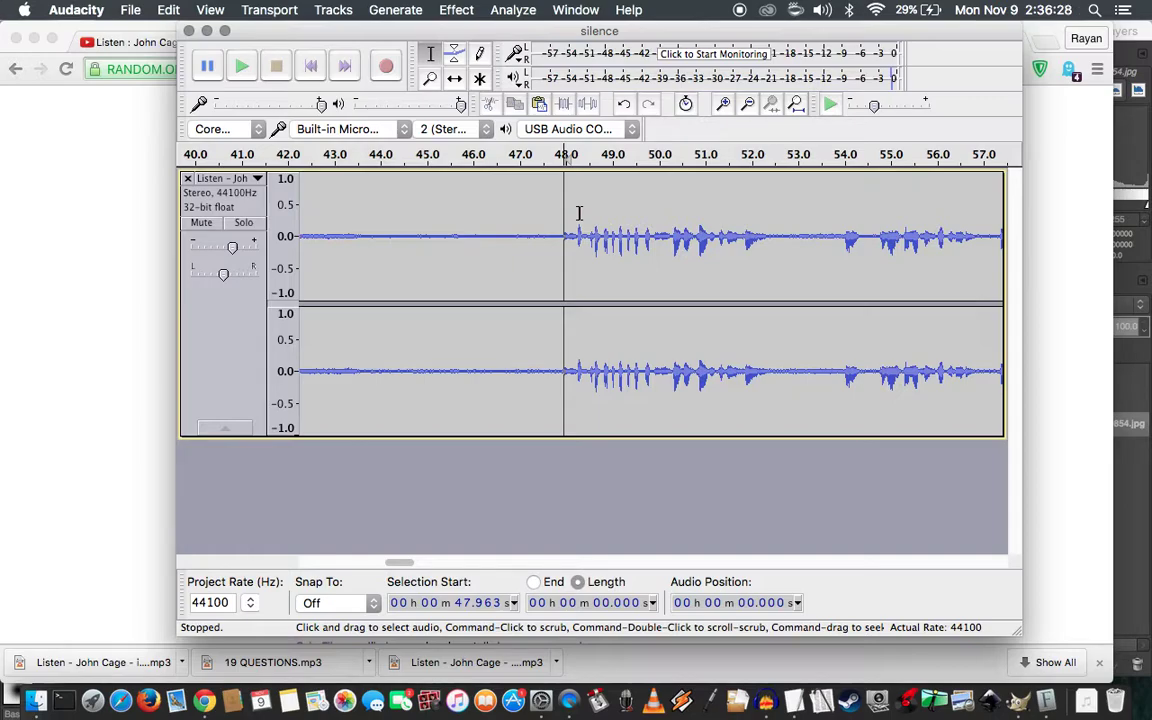
key(space)
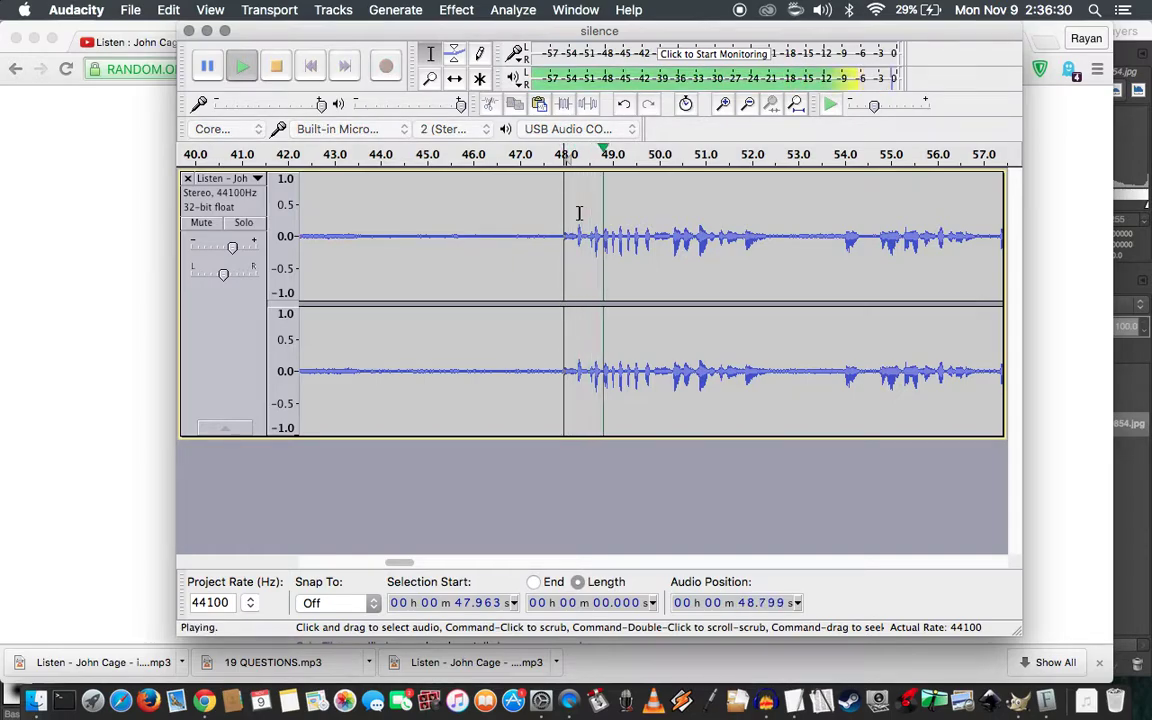
key(space)
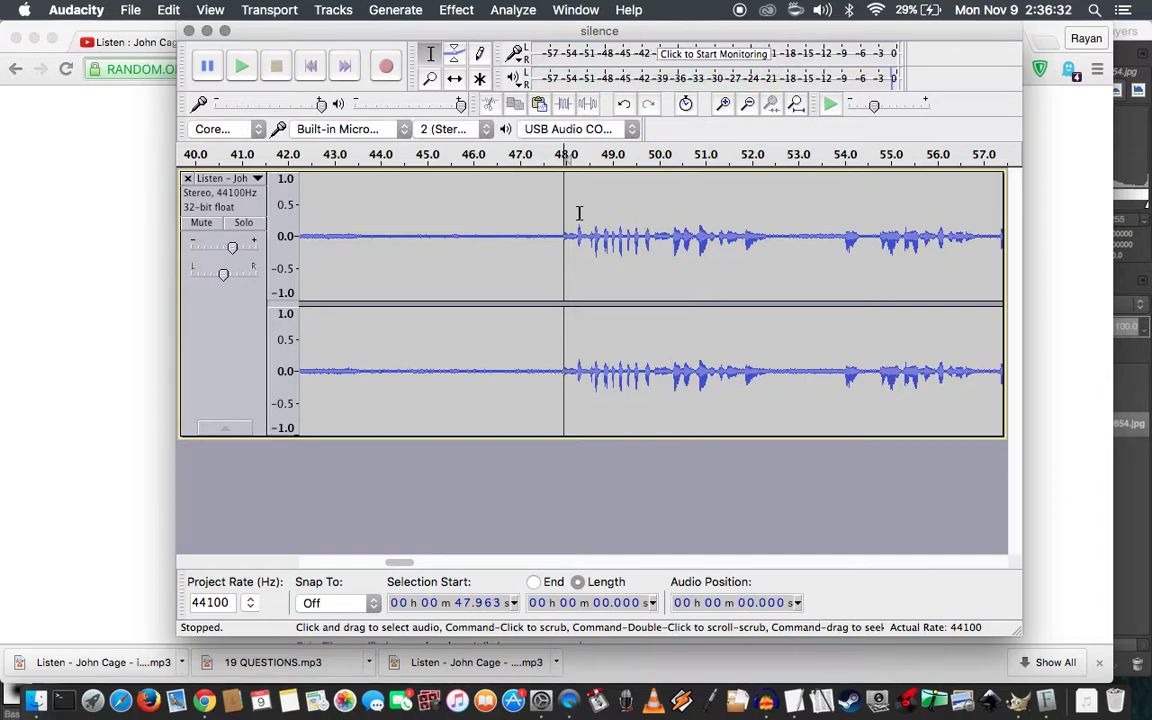
Loop about 2.37 s of speech from 47.963 s, and play the track onward from that point without a selection
key(shift)
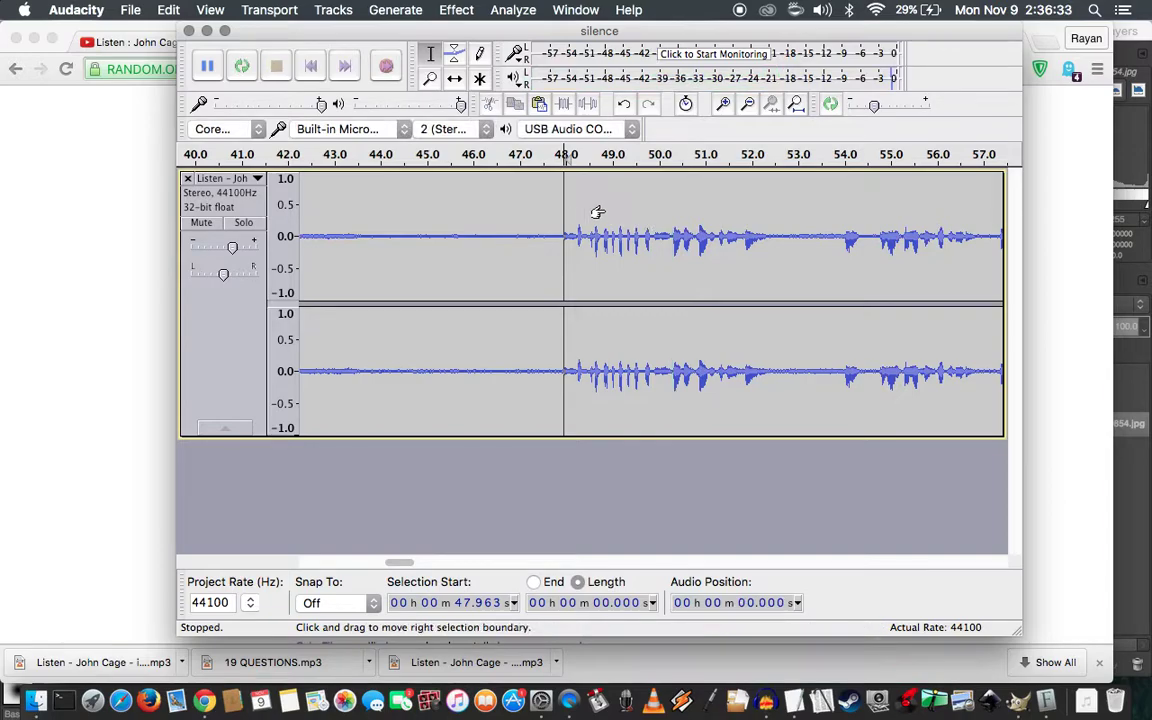
shift+click(663, 236)
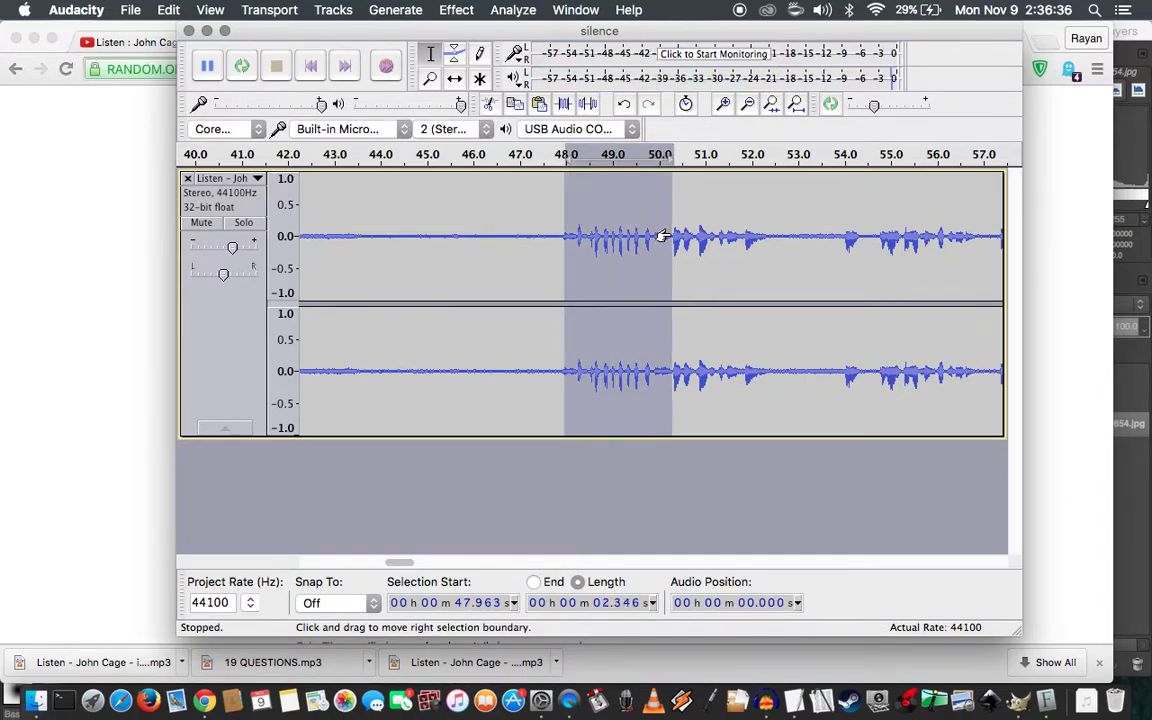
key(shift+space)
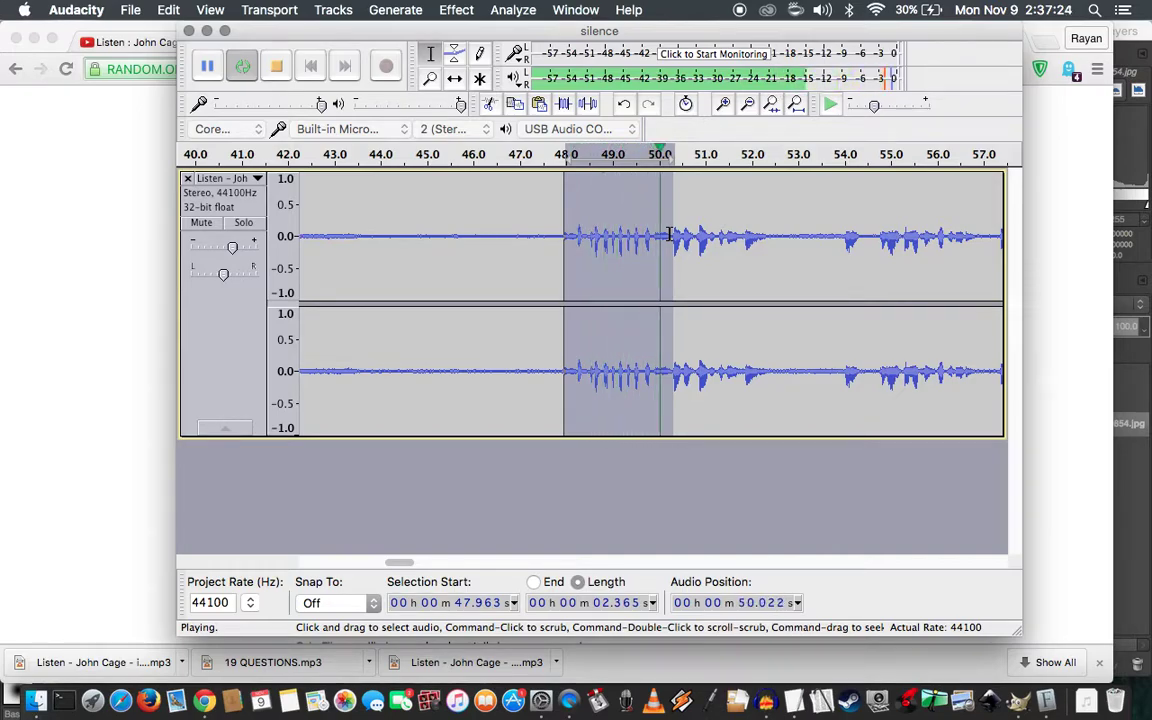
key(space)
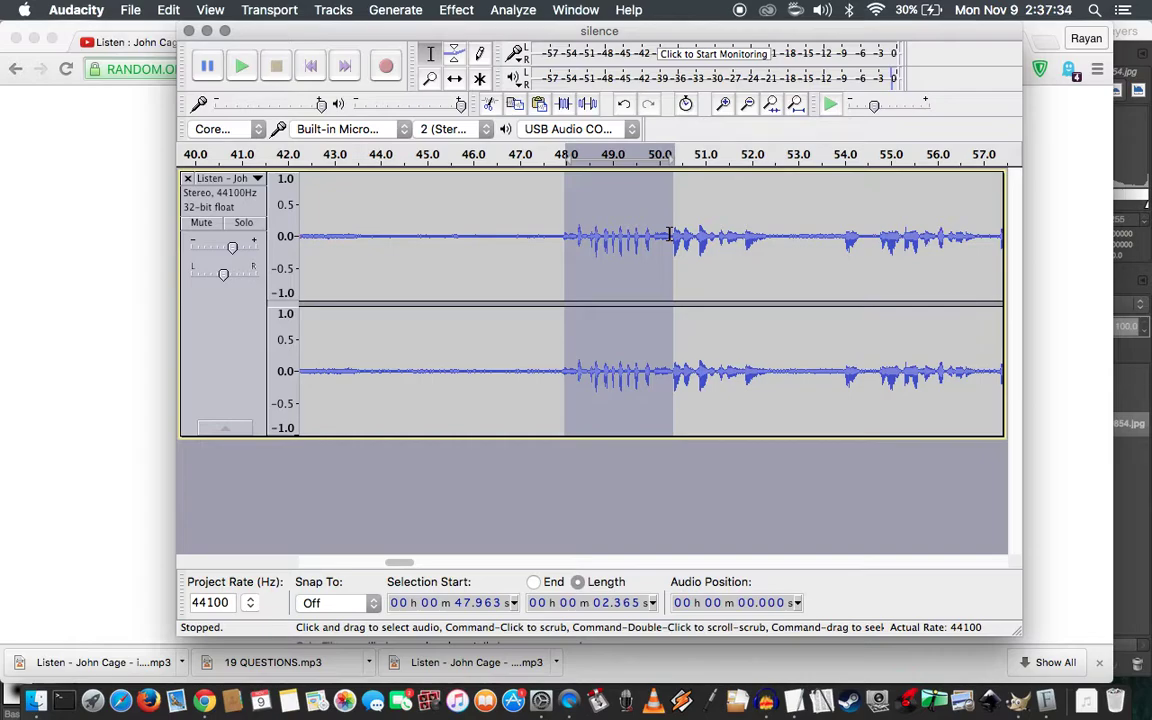
key(Left)
key(space)
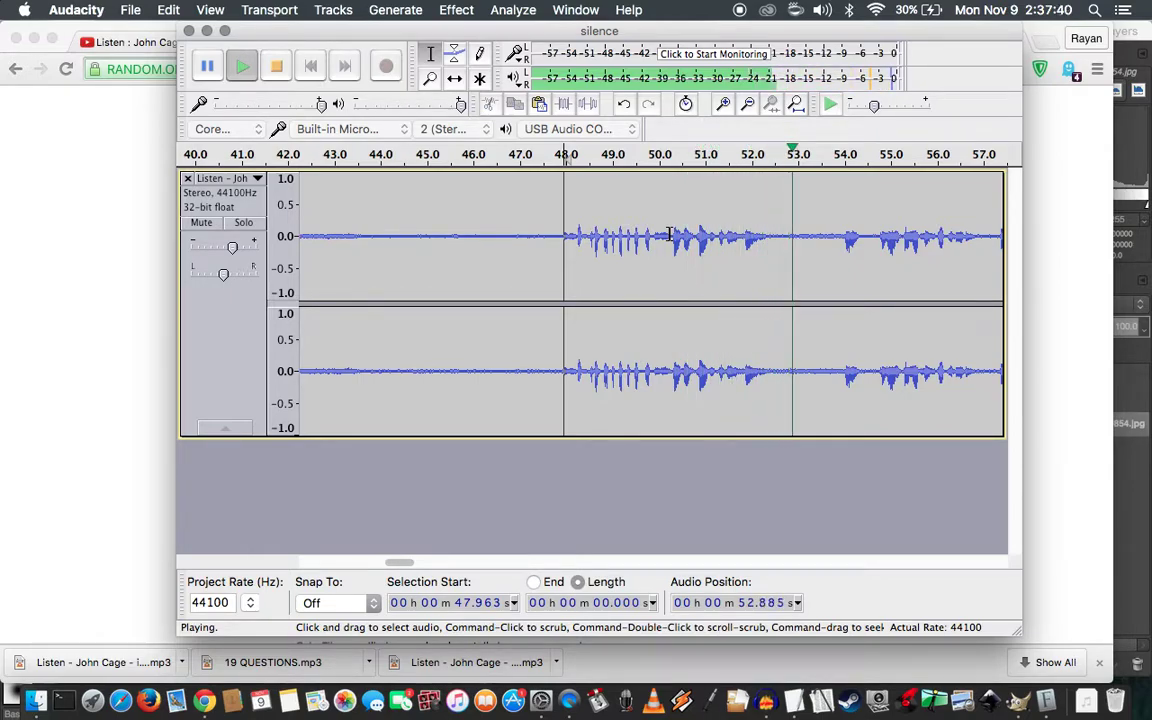
key(space)
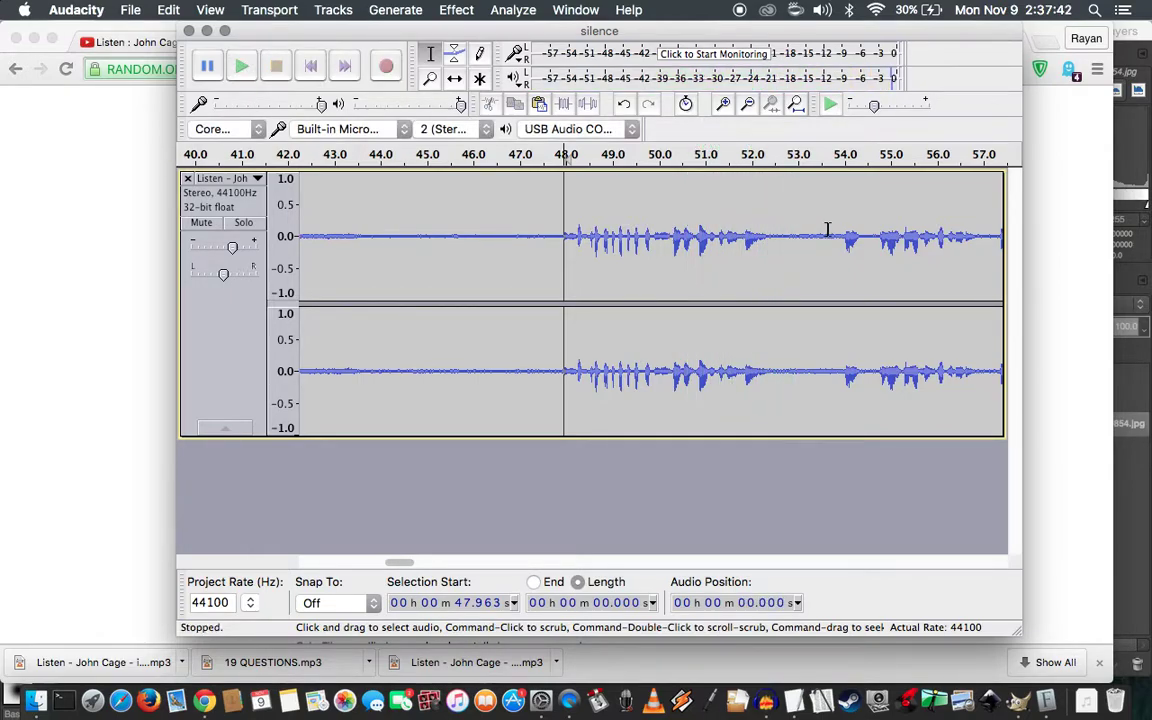
Select the speech from 47.963 s, widen the looped selection to about 4.54 s, and delete it
key(shift)
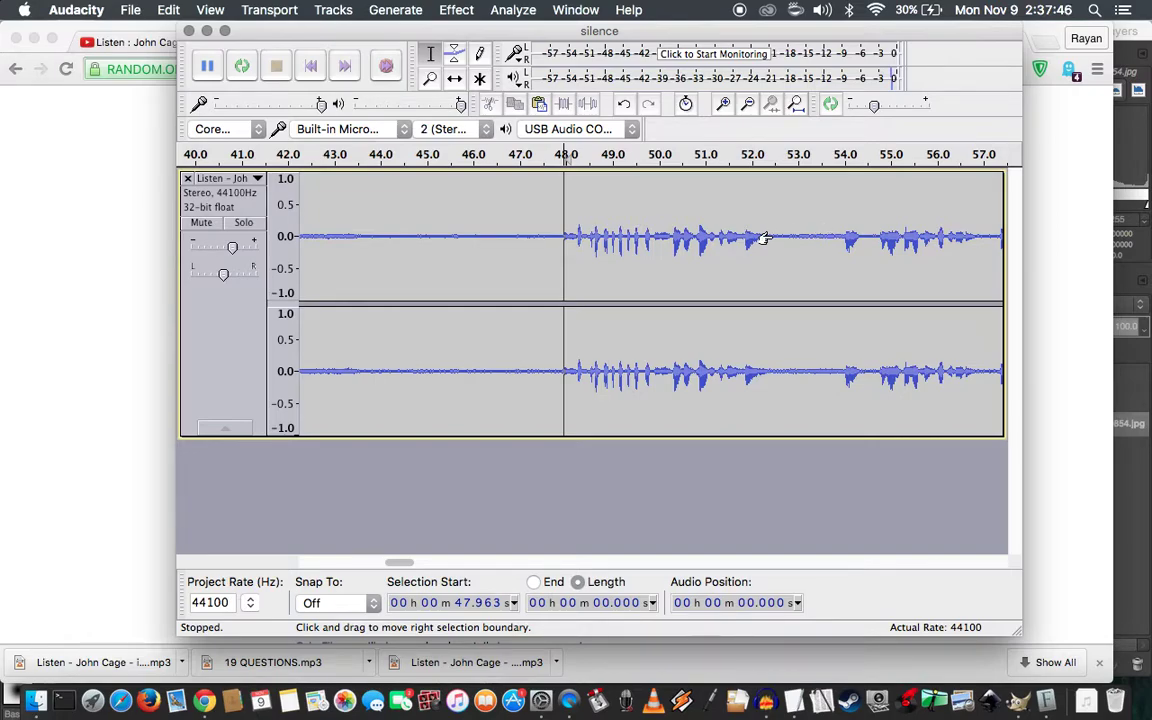
shift+click(768, 238)
key(shift+space)
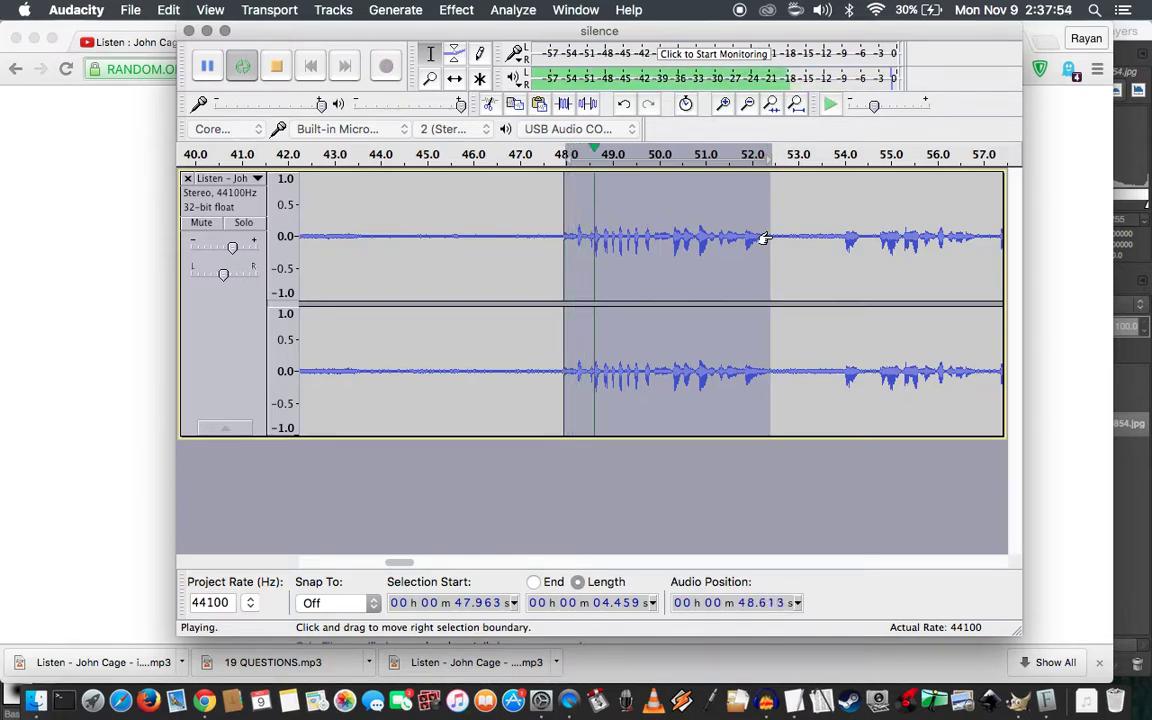
click(764, 238)
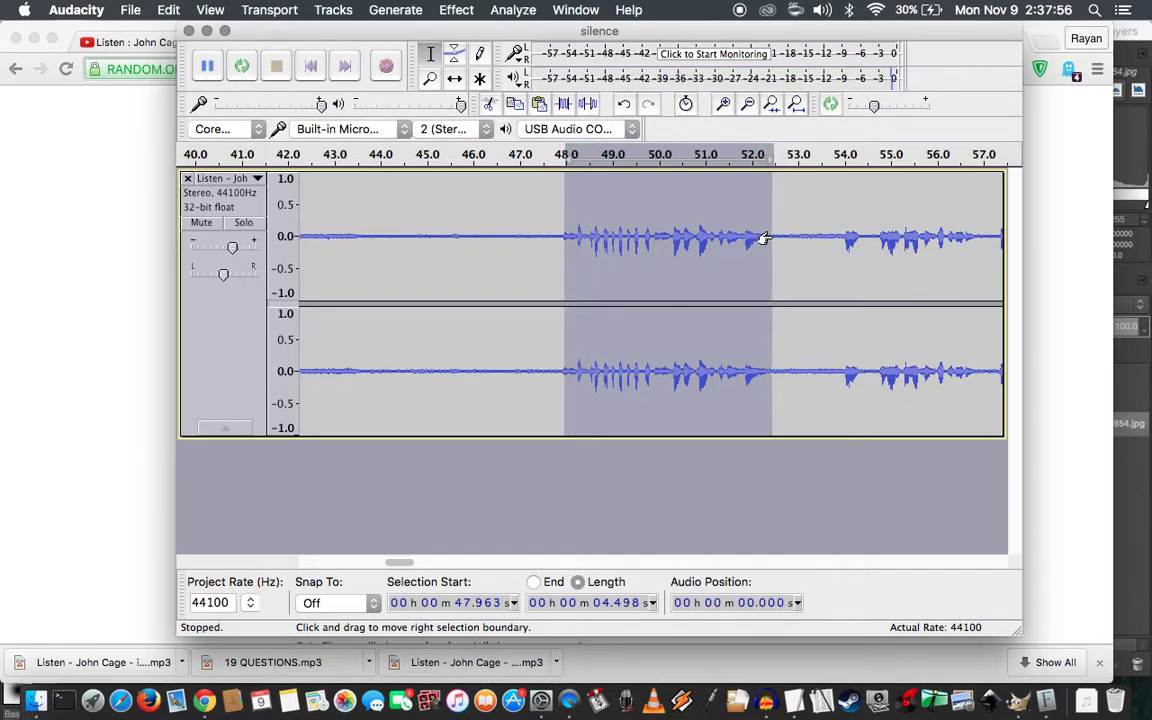
key(shift+space)
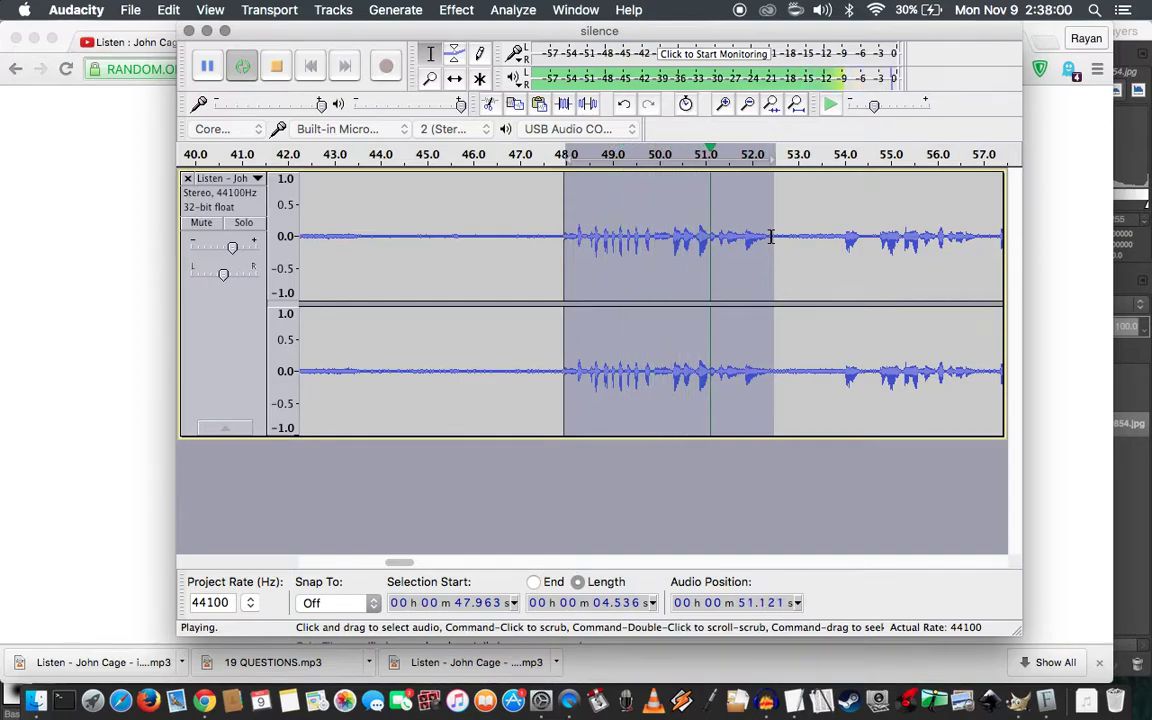
key(space)
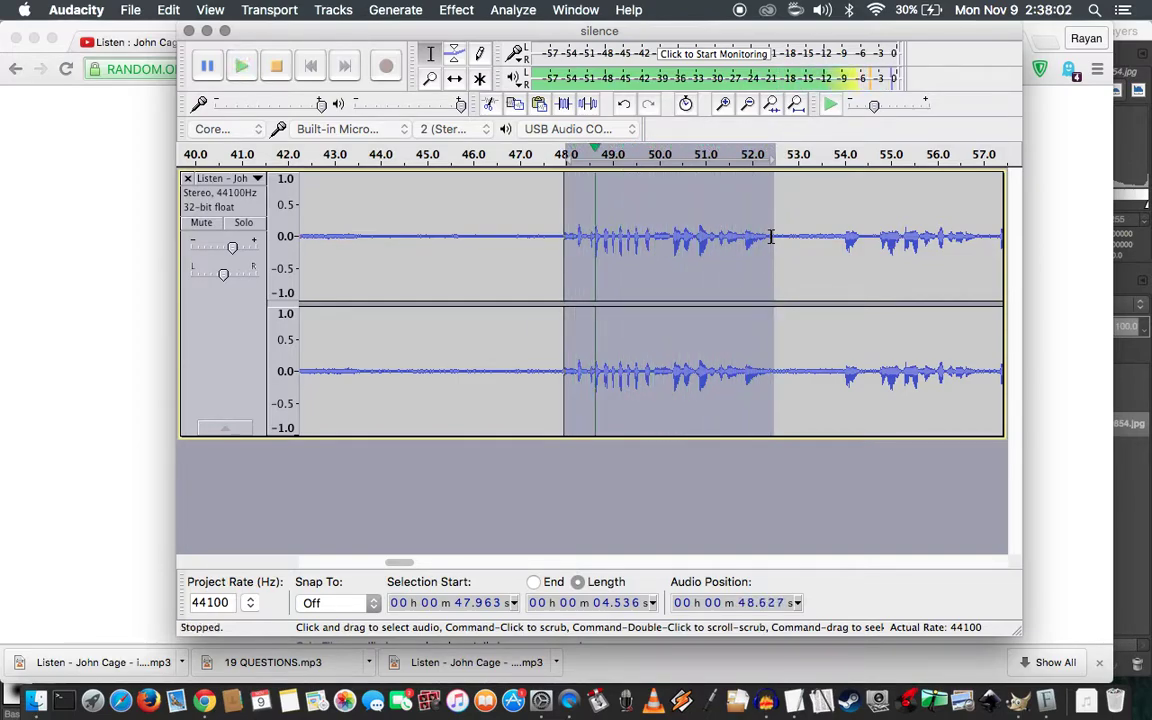
key(Delete)
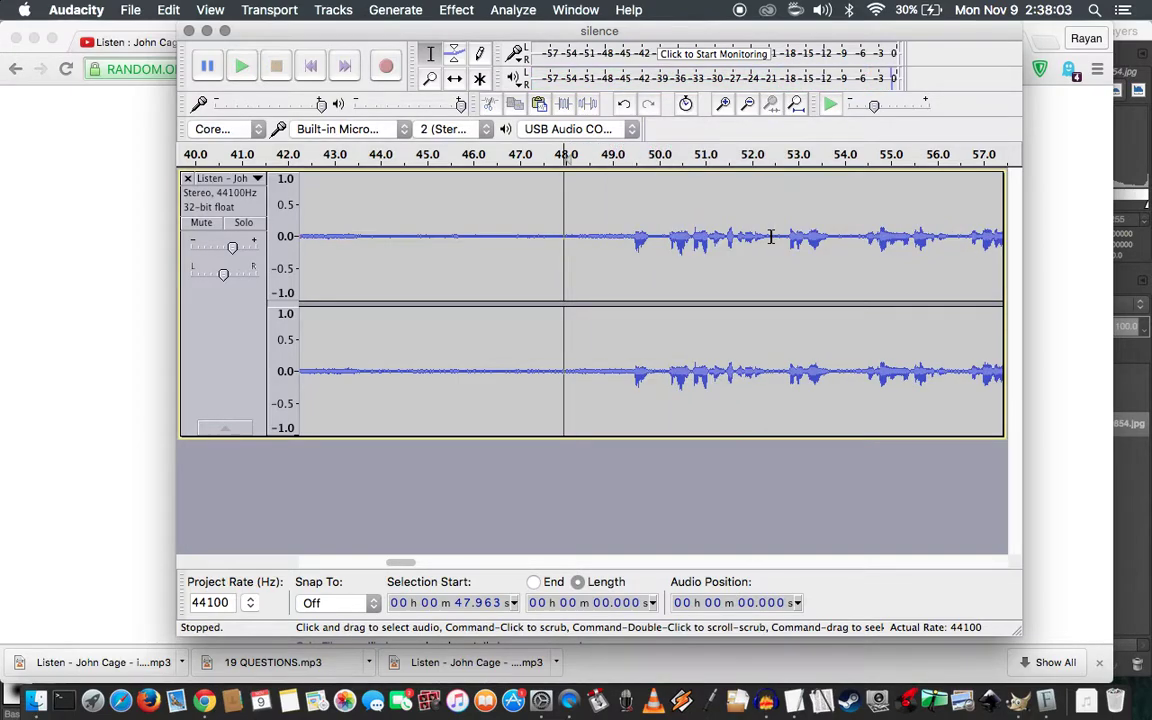
Play across the join from 46.528 s, and delete the short burst of about 0.37 s at 49.436 s
click(497, 244)
key(space)
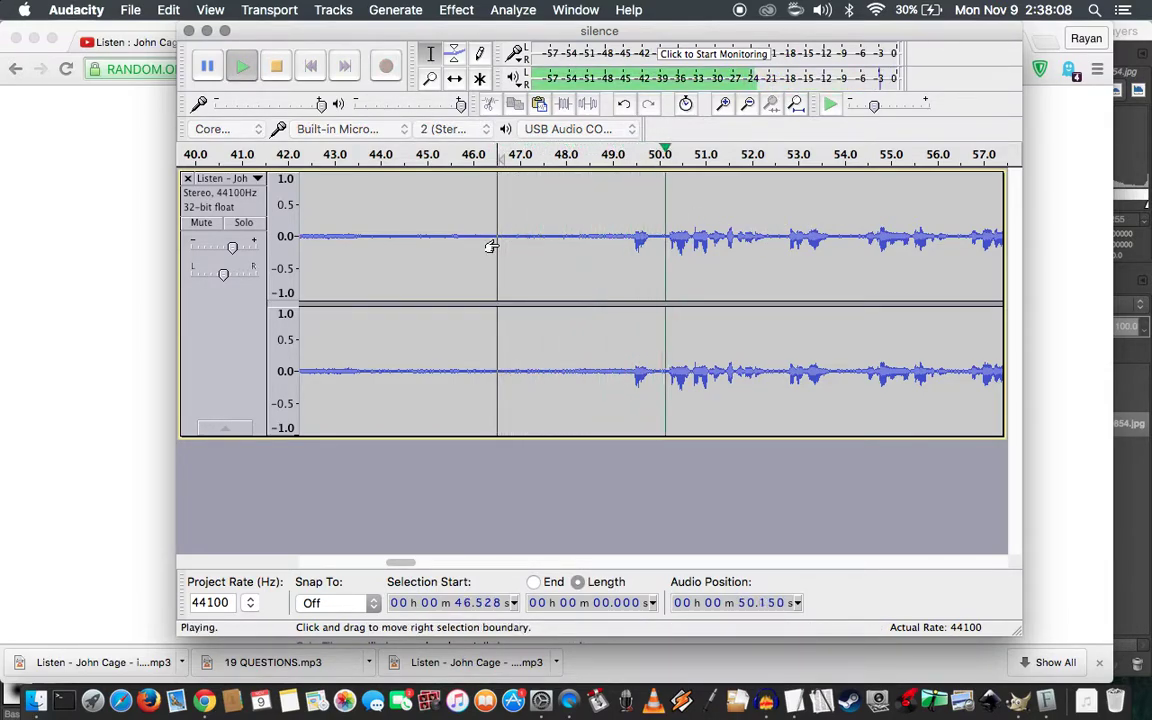
key(space)
drag(633, 228, 650, 247)
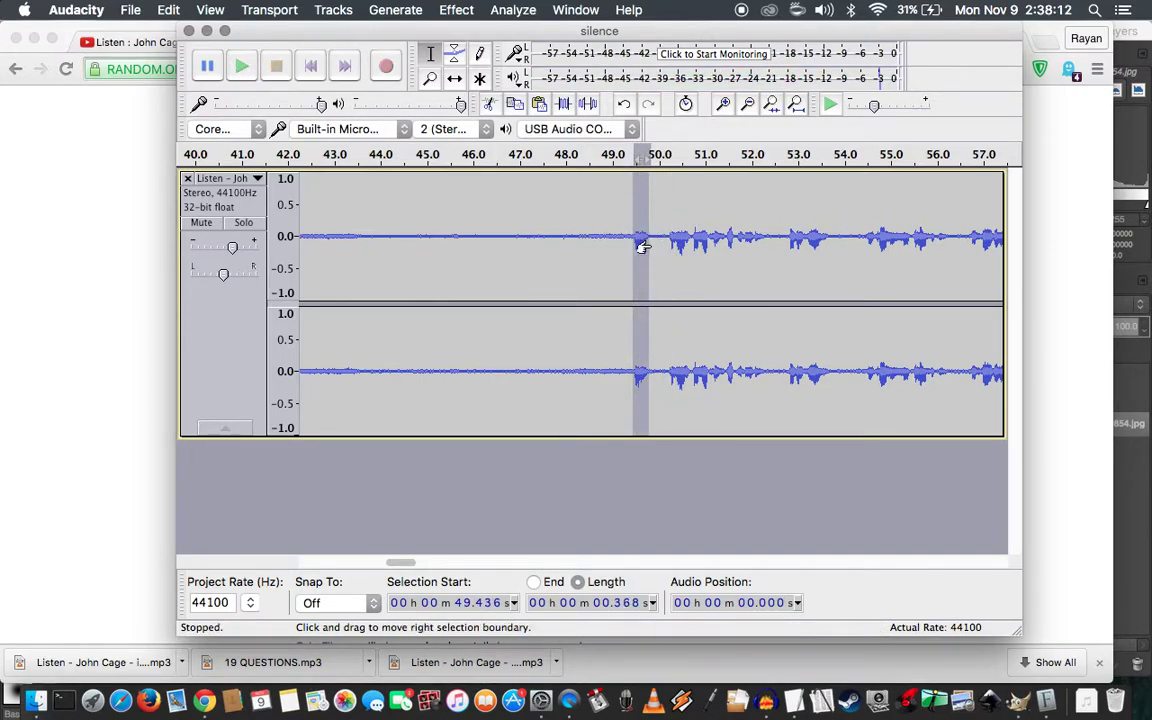
key(Delete)
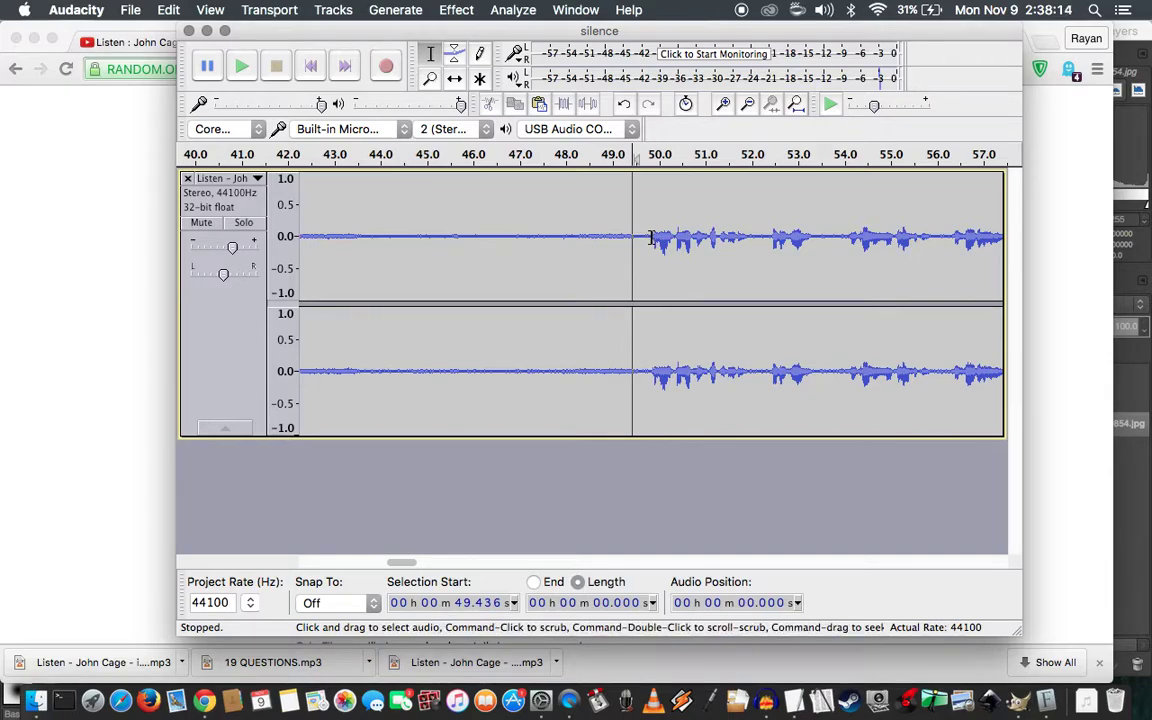
Select about 2.13 s of speech from 49.843 s, check it in a loop, and delete it
drag(651, 237, 748, 277)
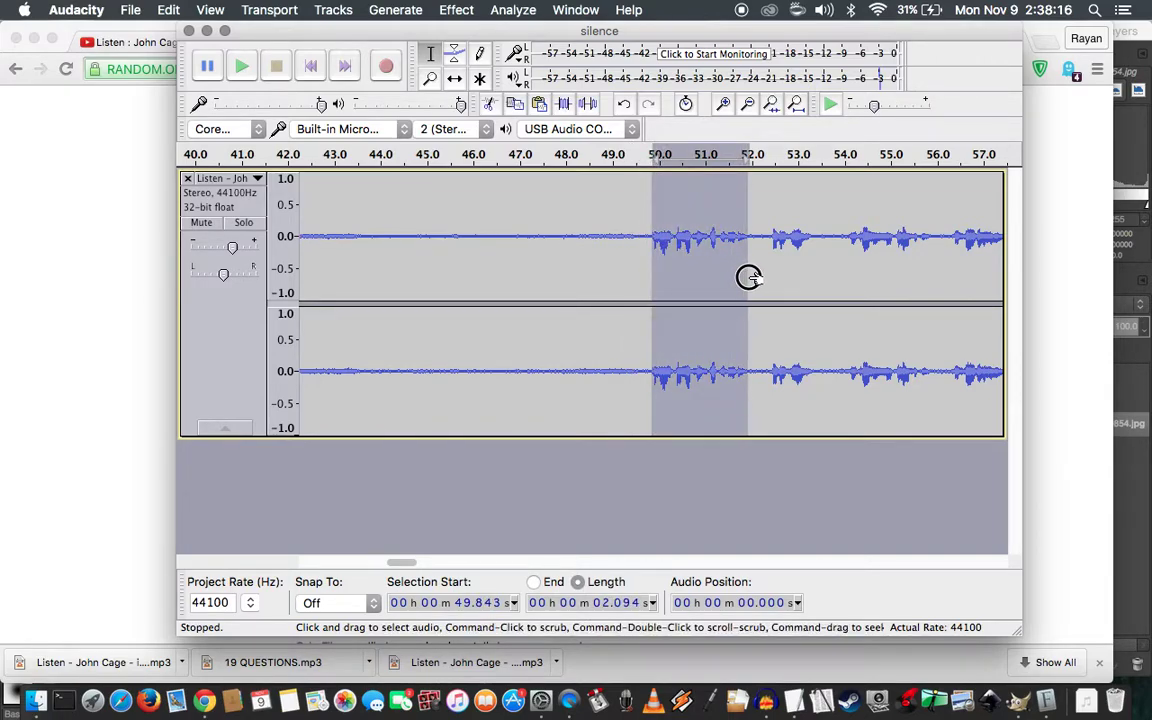
key(shift+space)
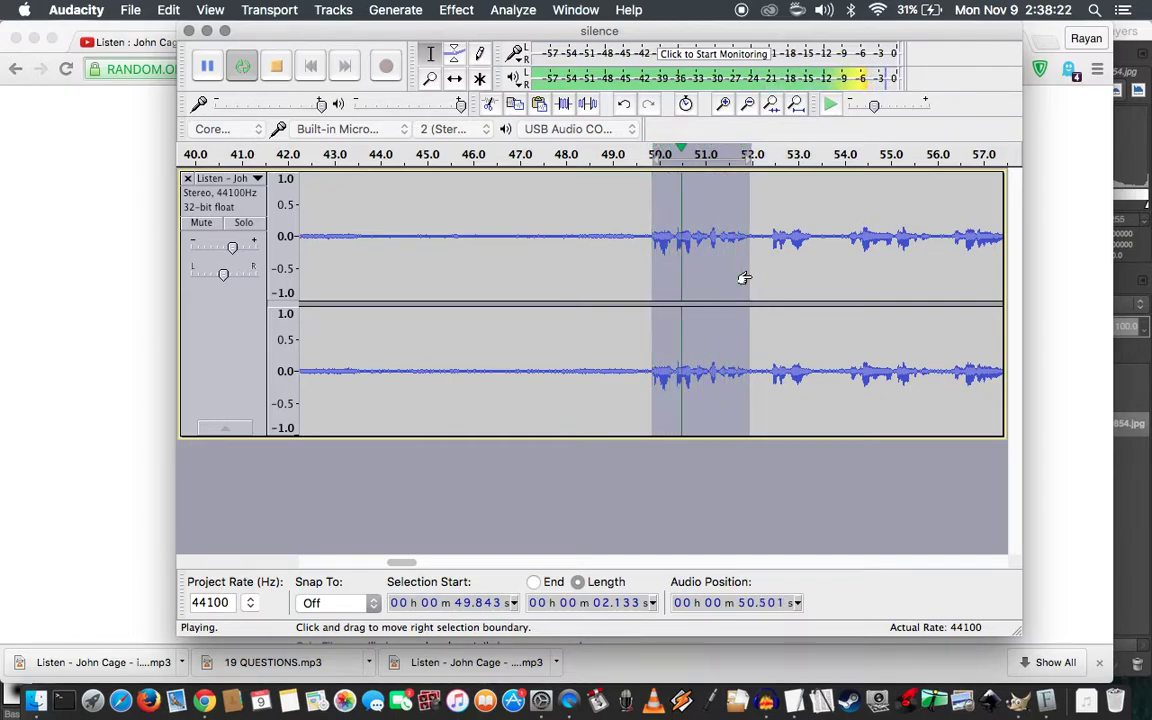
key(space)
key(Left)
Play on from 49.843 s, select the speech from 50.289 s, extend the looped selection to about 0.93 s, and delete it
key(space)
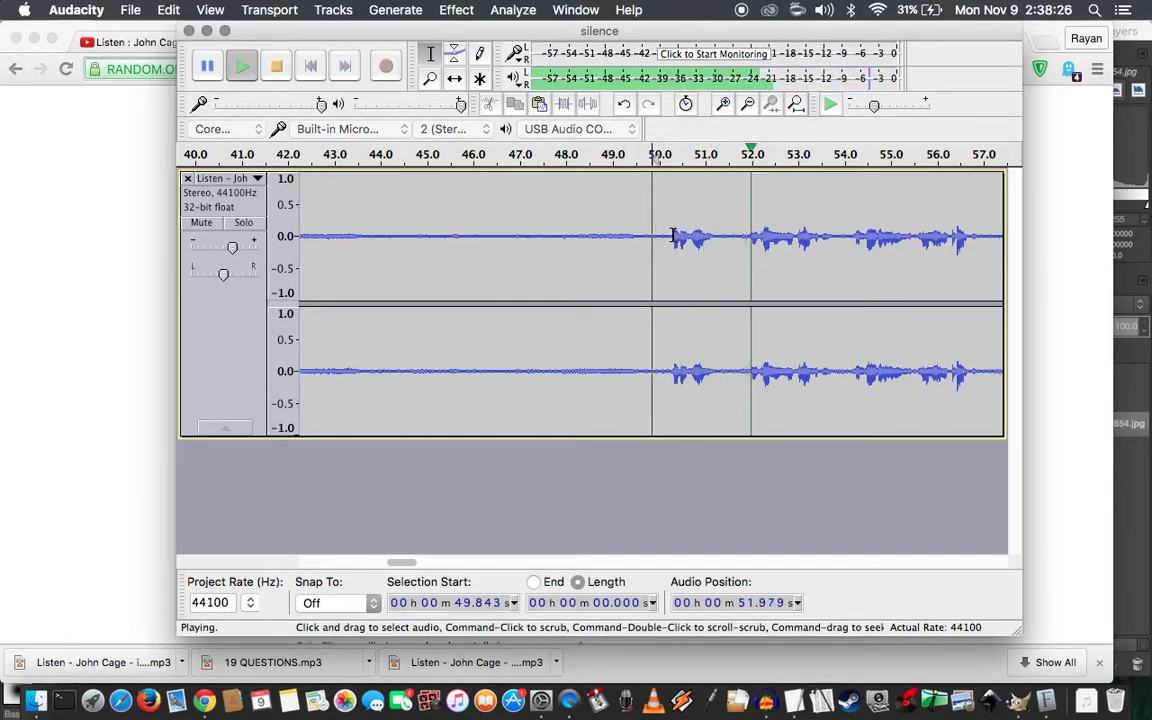
click(672, 236)
key(space)
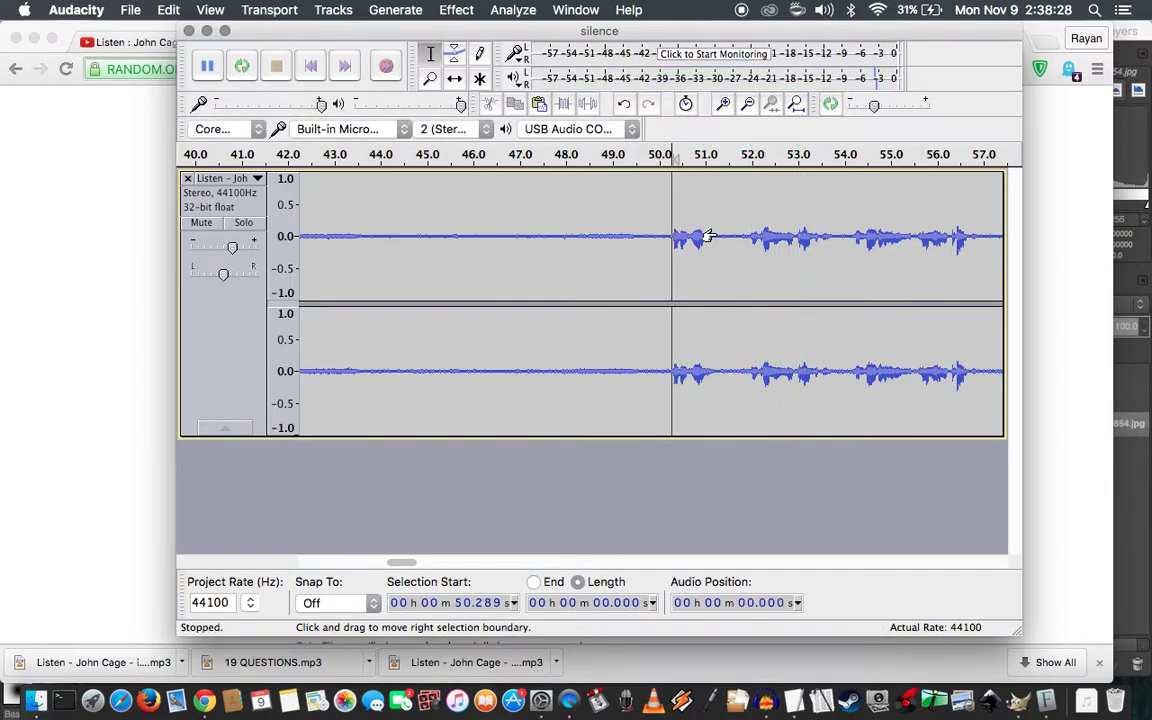
shift+click(706, 237)
key(space)
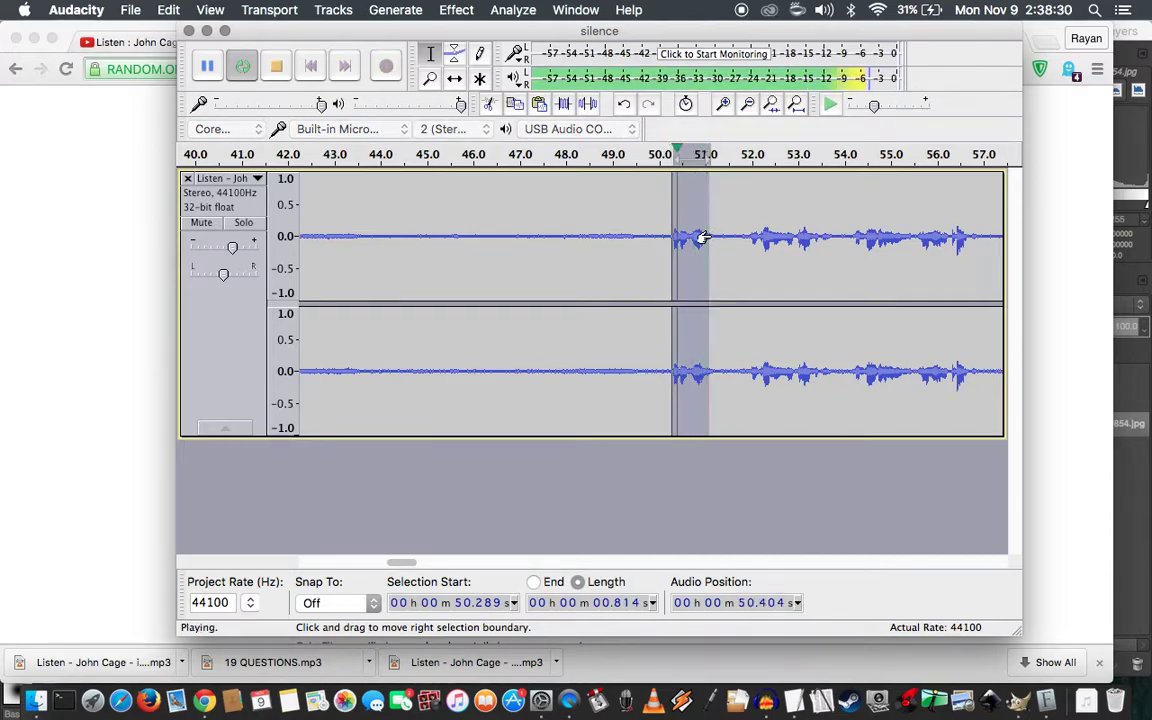
drag(703, 237, 704, 237)
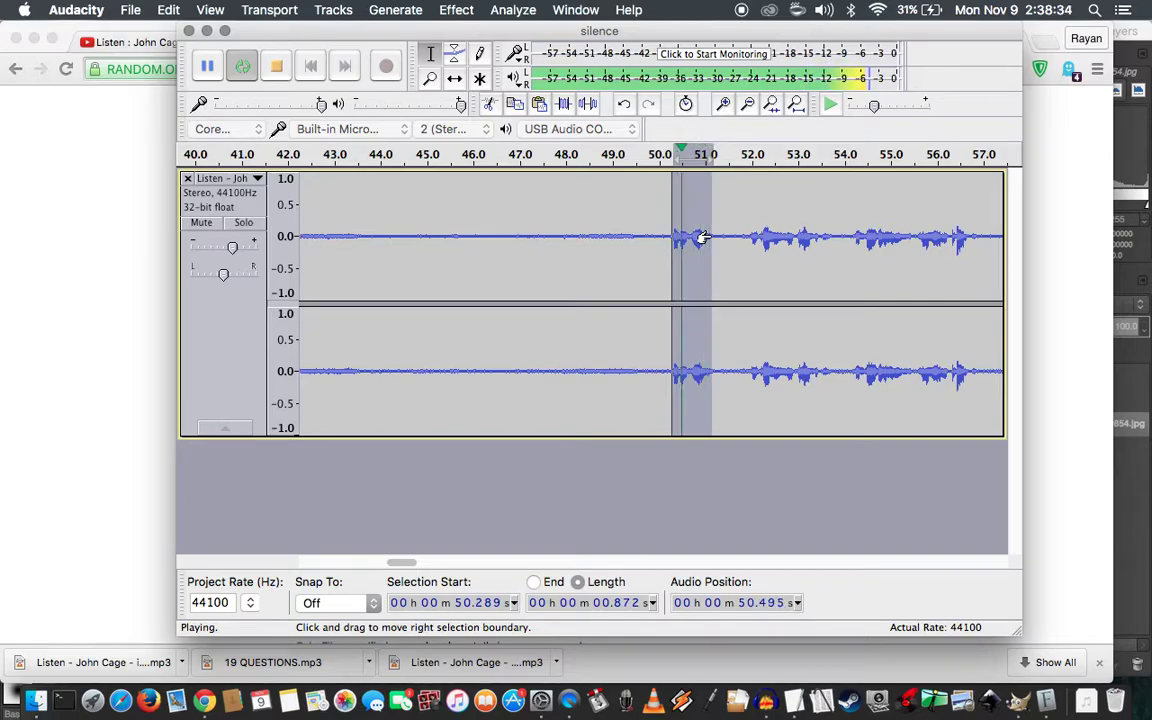
drag(703, 237, 705, 237)
key(shift+space)
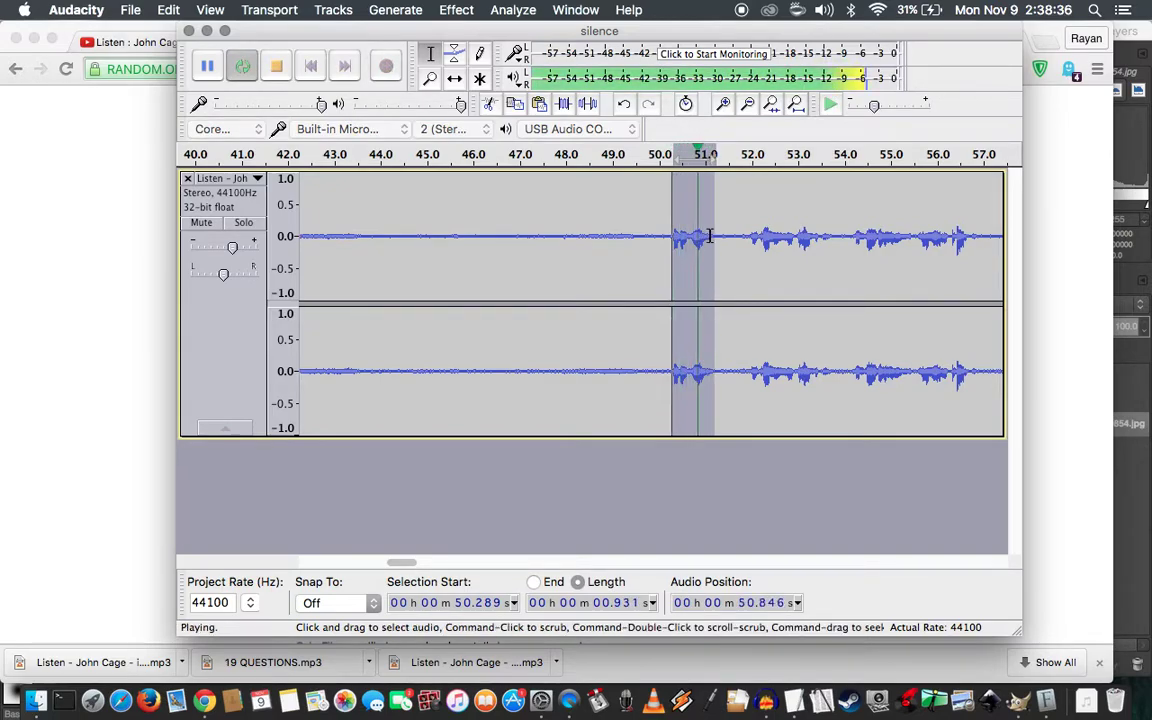
key(space)
key(Left)
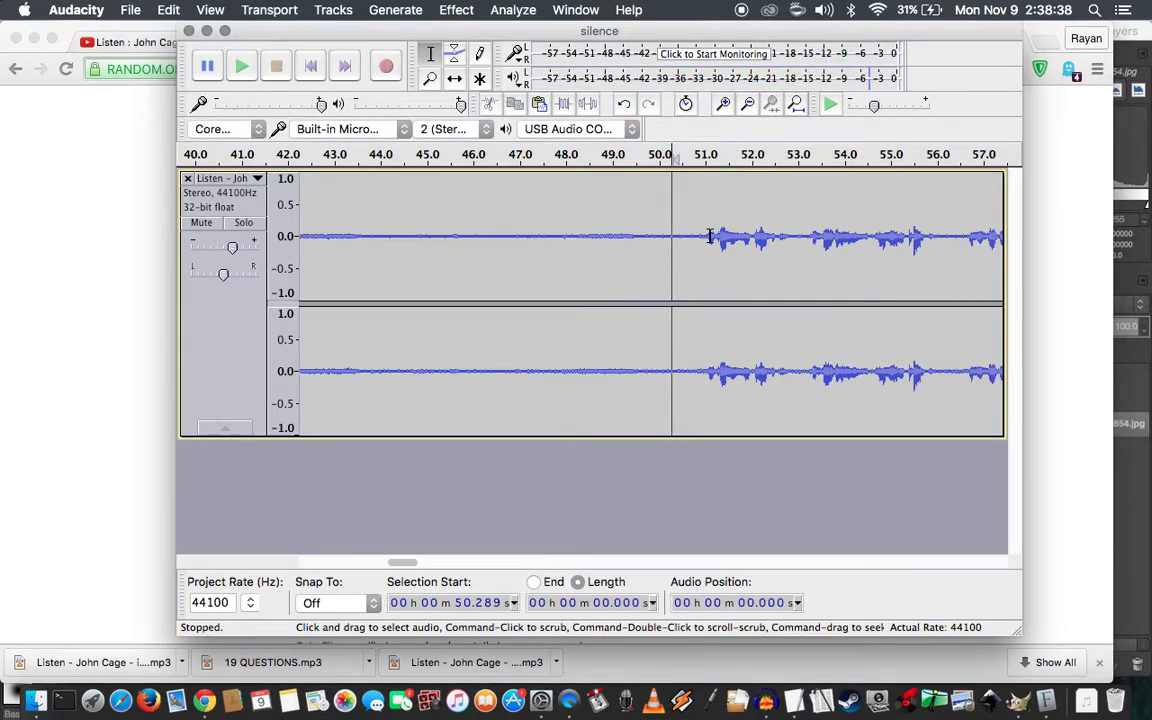
Play the track from 50.289 s and again from 50.851 s to hear where the next speech begins
key(space)
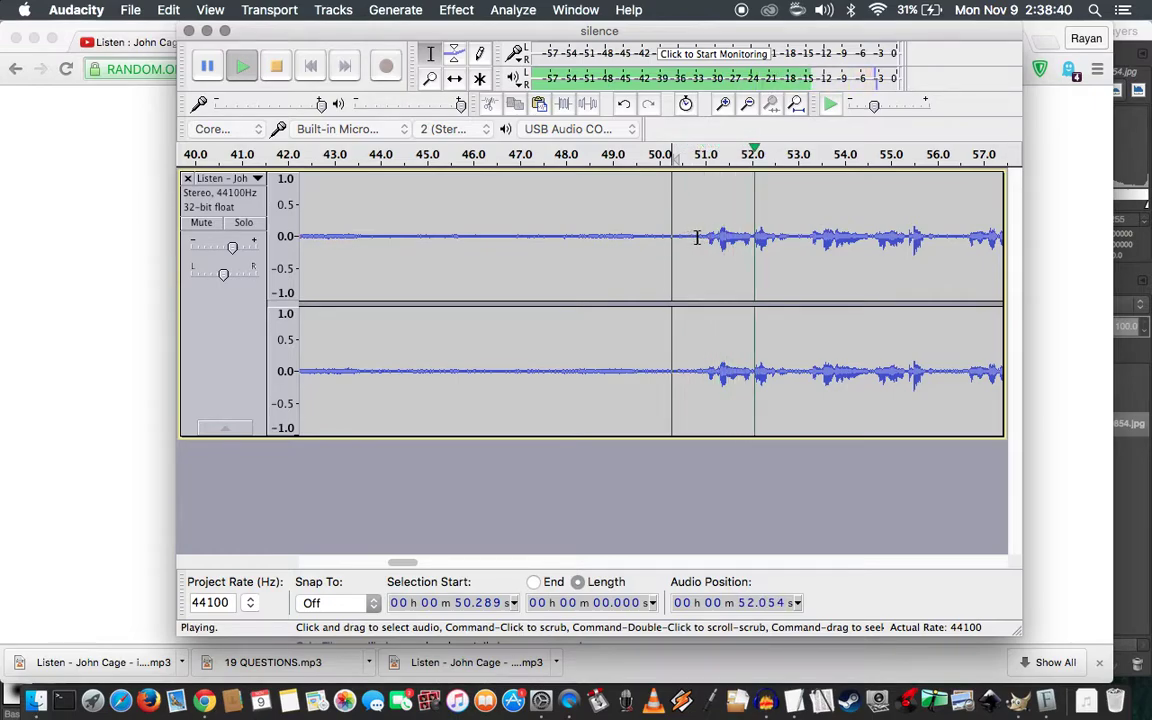
key(space)
click(697, 237)
key(space)
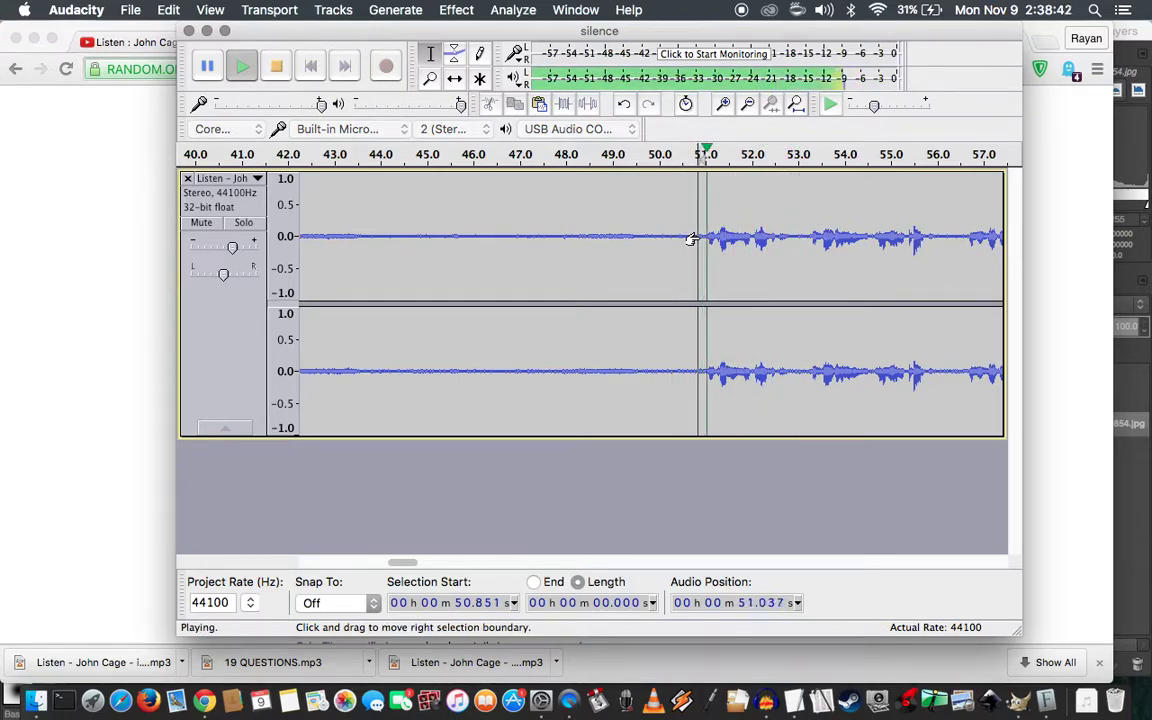
key(space)
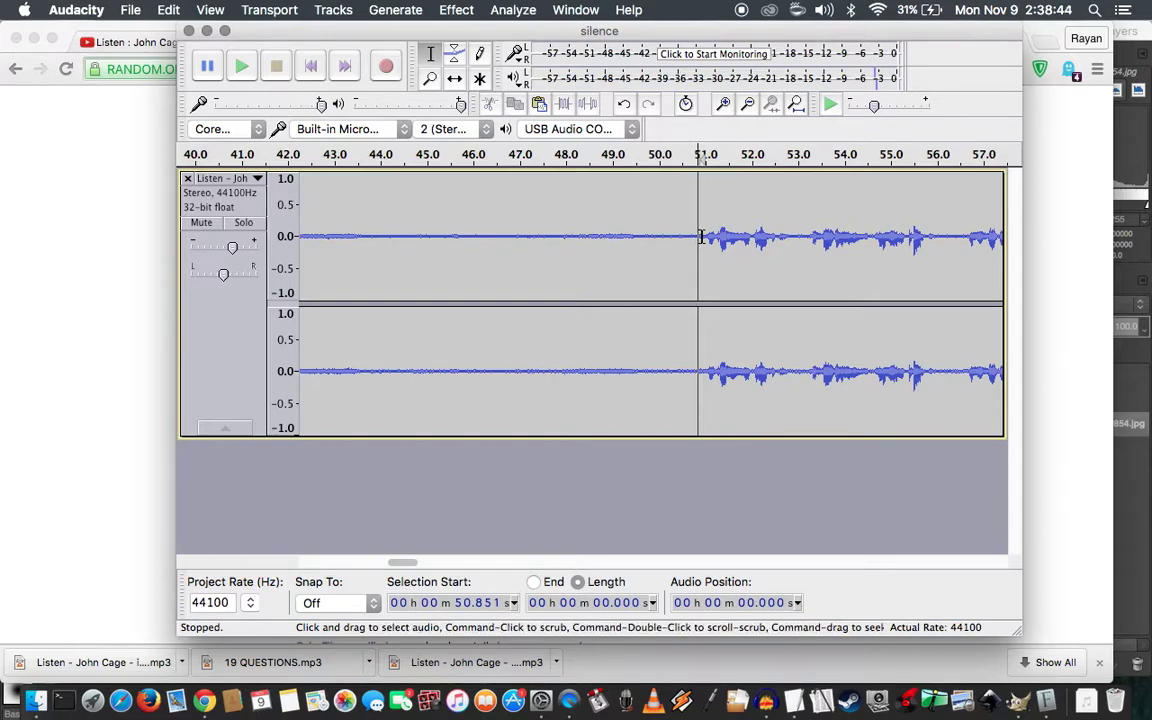
Play the speech from 50.987 s to find where it ends, and delete about 5.23 s from that point
click(703, 237)
key(space)
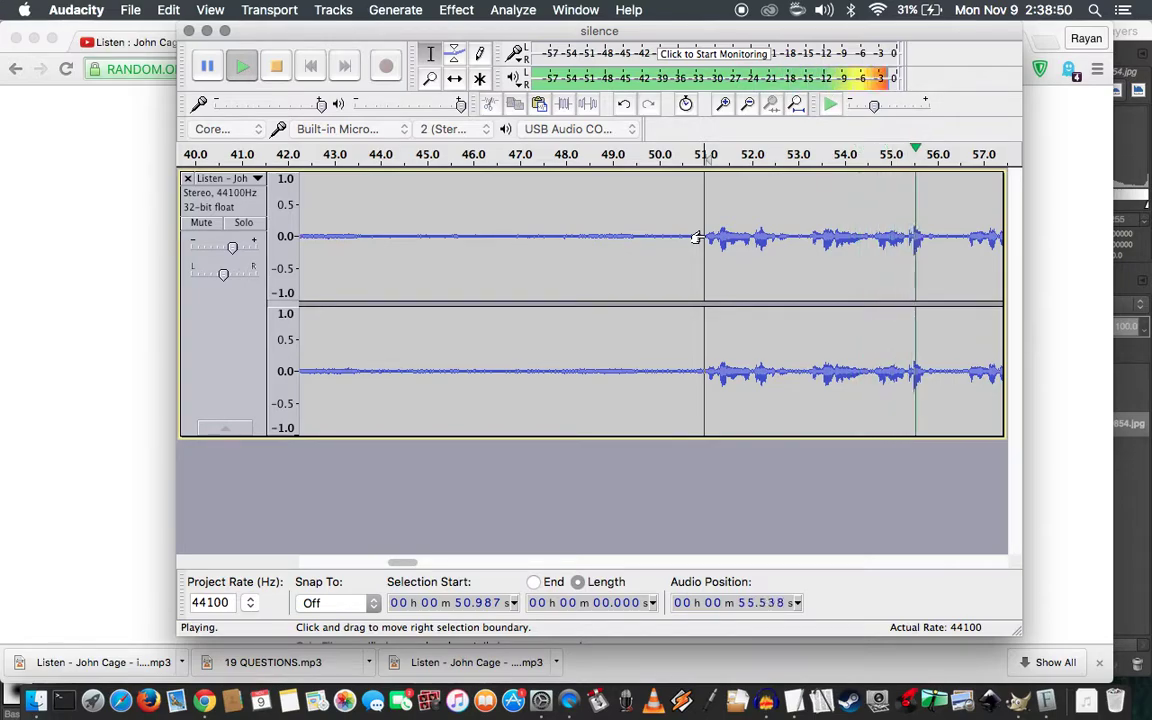
key(space)
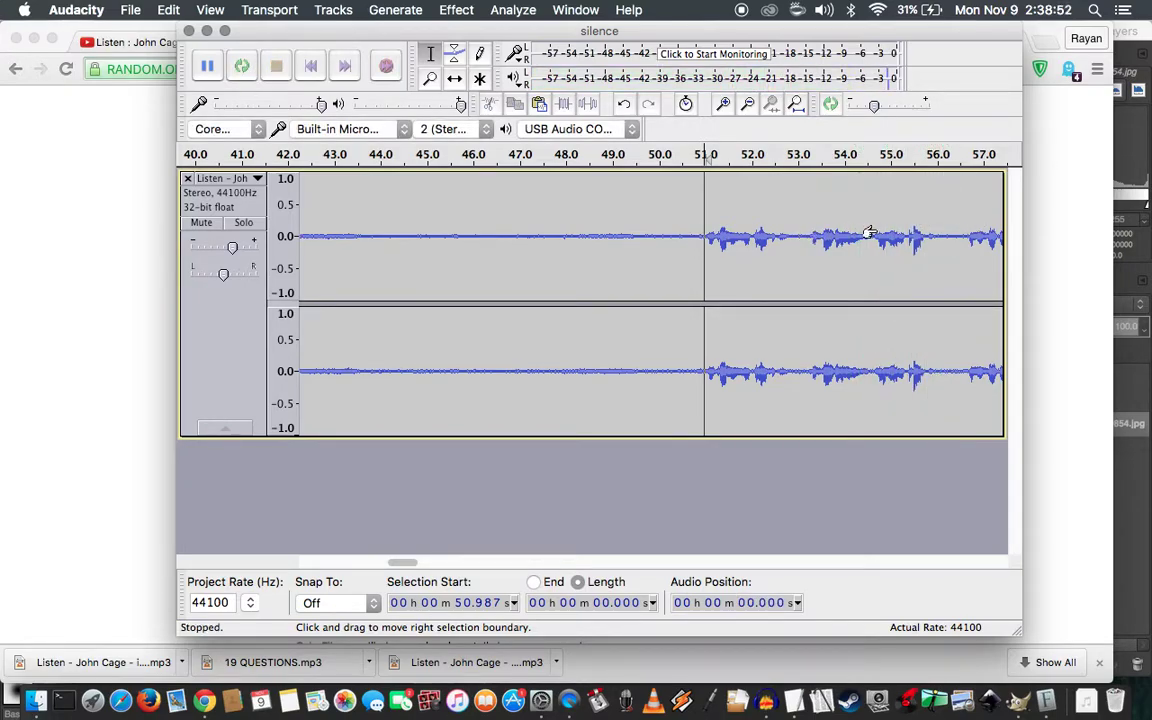
key(space)
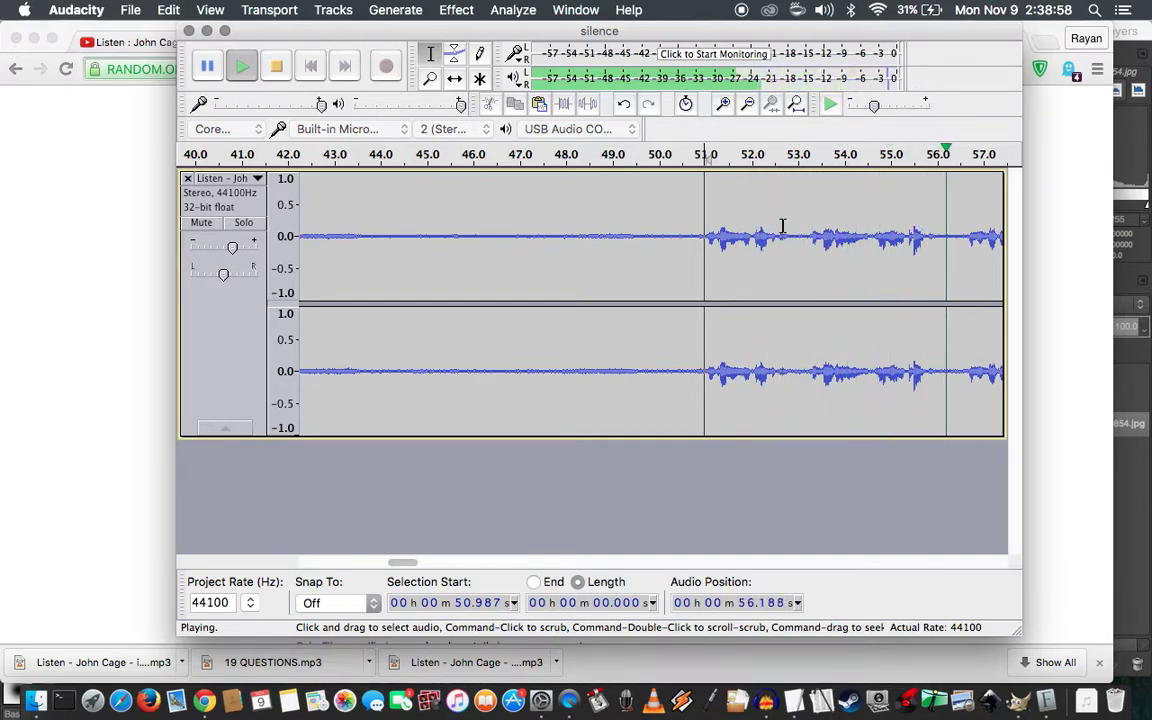
key(space)
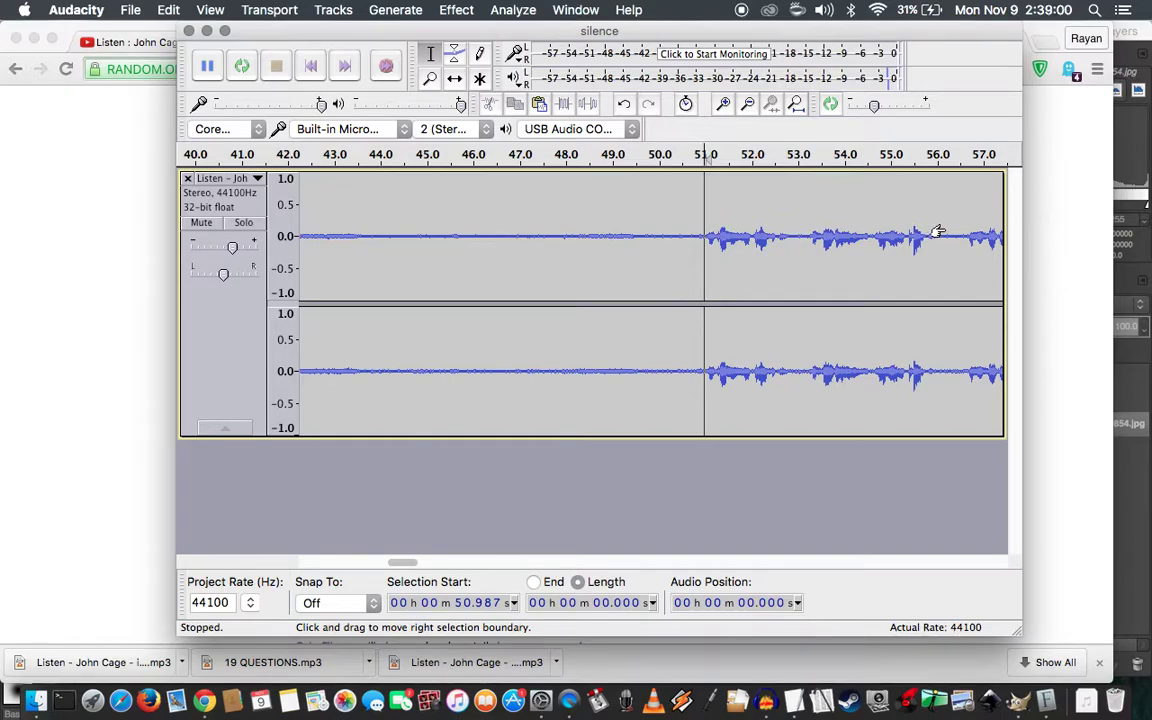
shift+click(940, 232)
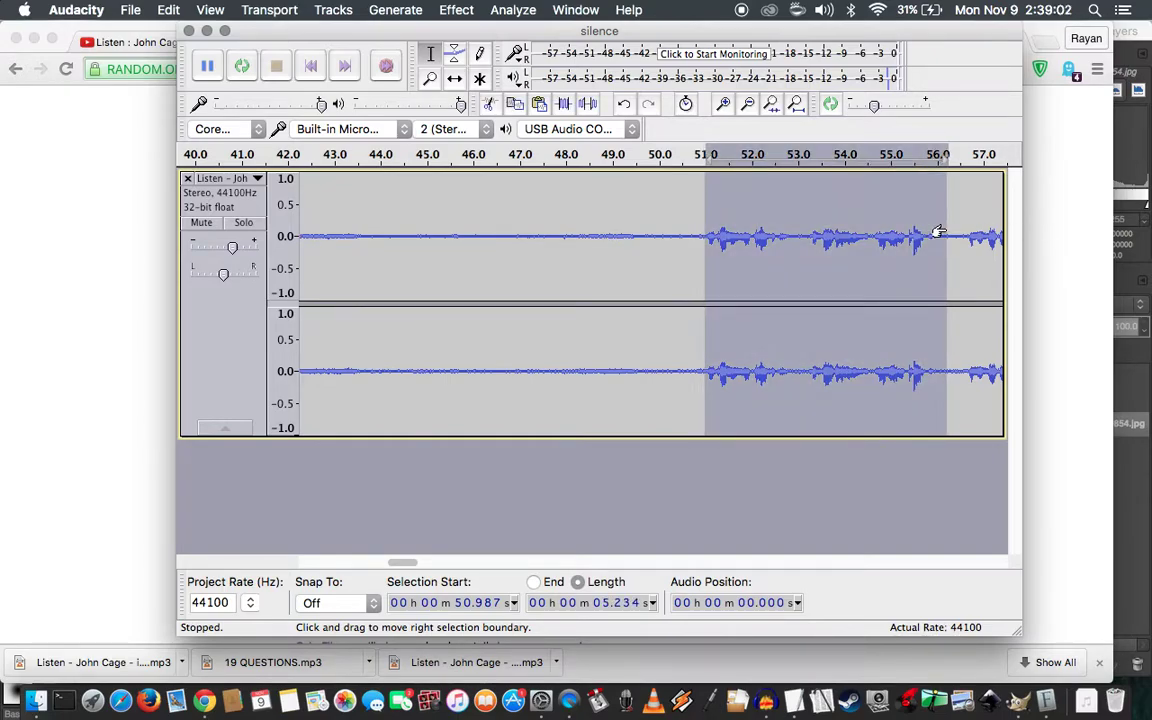
key(Delete)
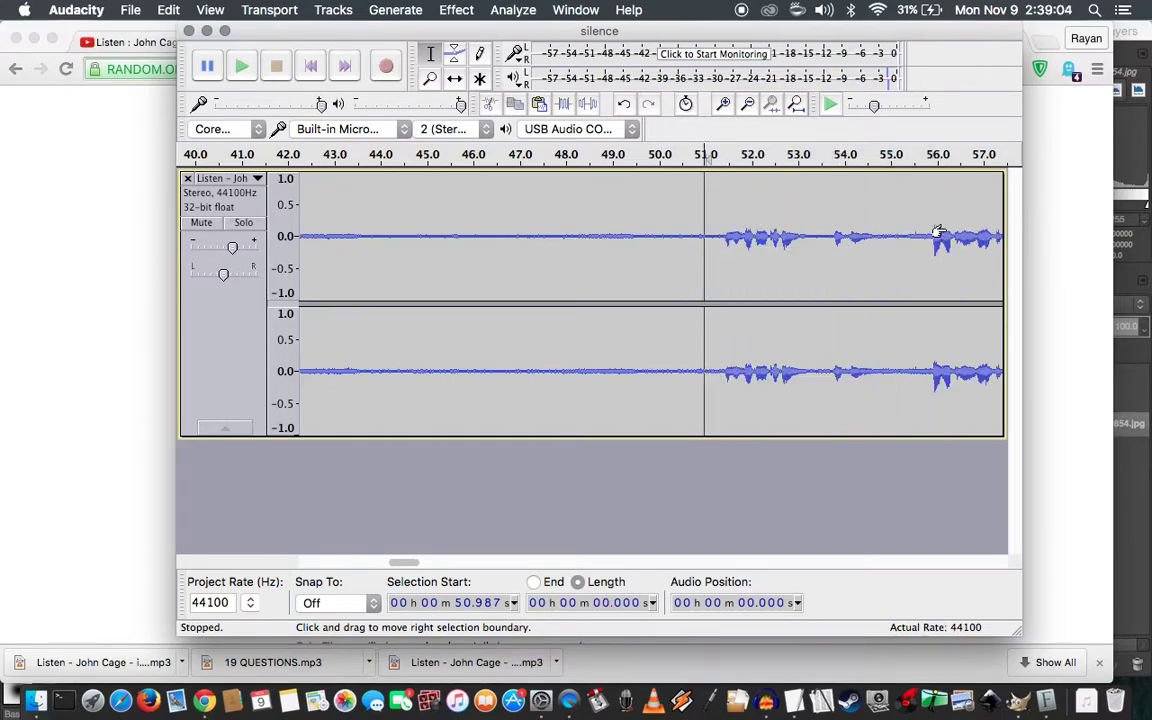
Play past the cut, select about 1.94 s of speech from 51.414 s, check it in a loop, and delete it
key(space)
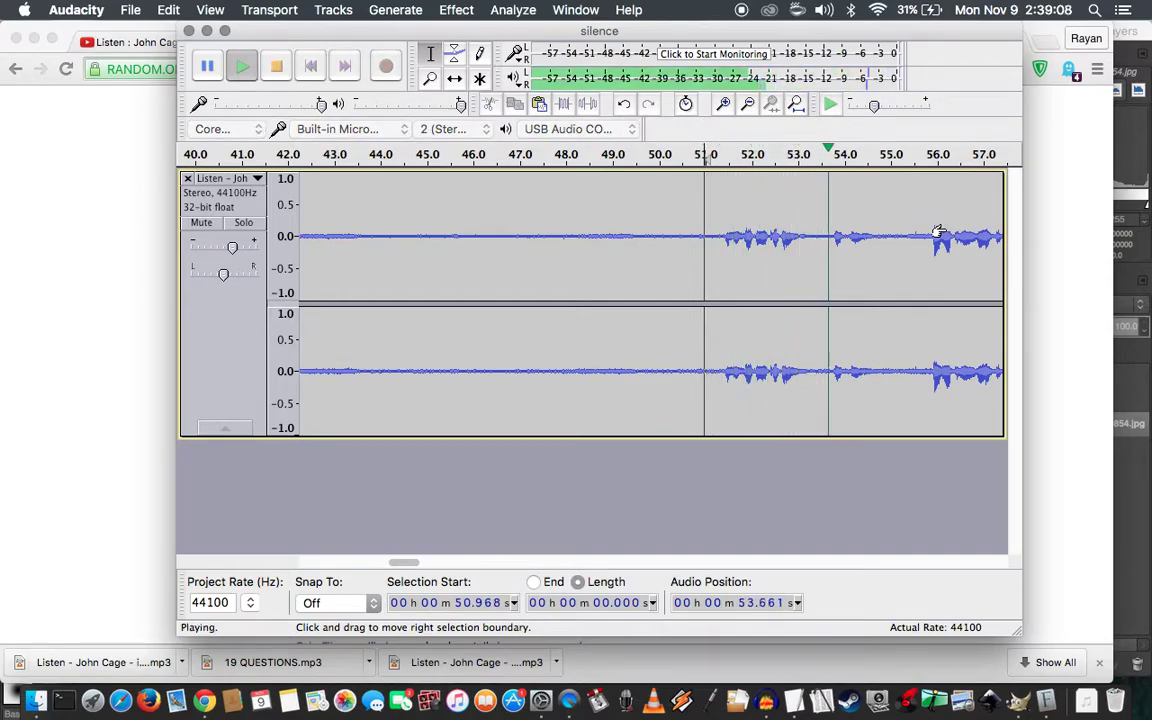
key(space)
drag(814, 234, 723, 244)
key(space)
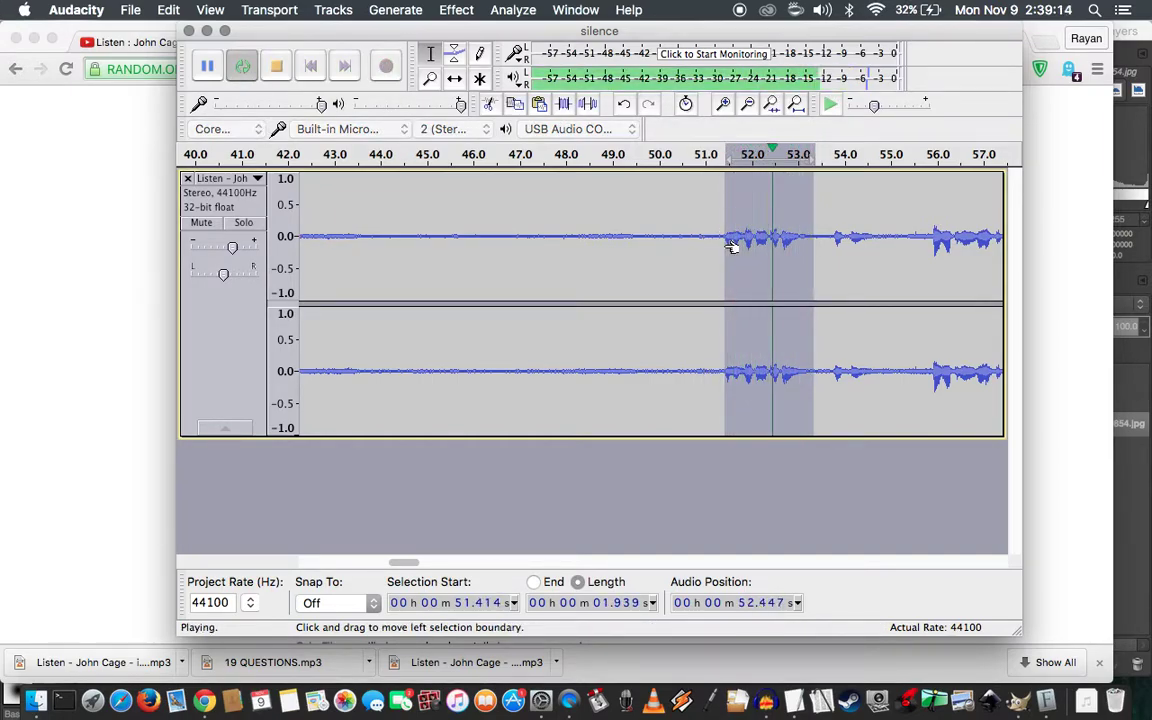
key(space)
key(Left)
Play on from 51.414 s, select about 1.03 s from 51.782 s, try deleting it, and undo the deletion
key(space)
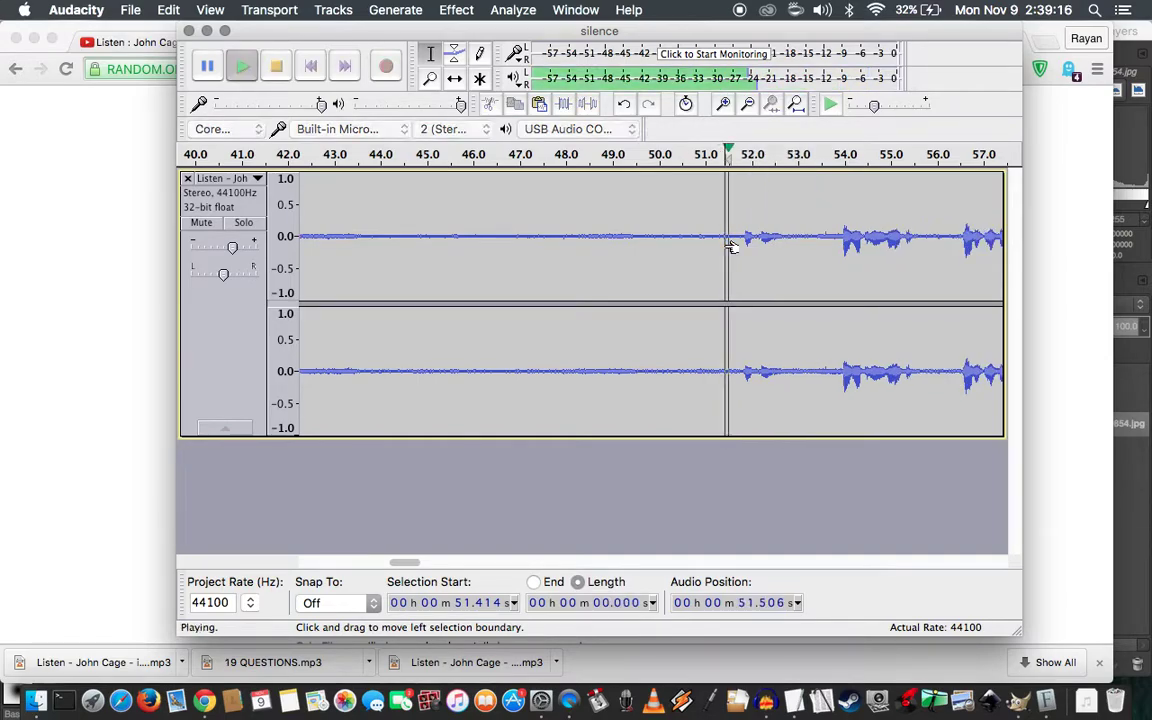
key(space)
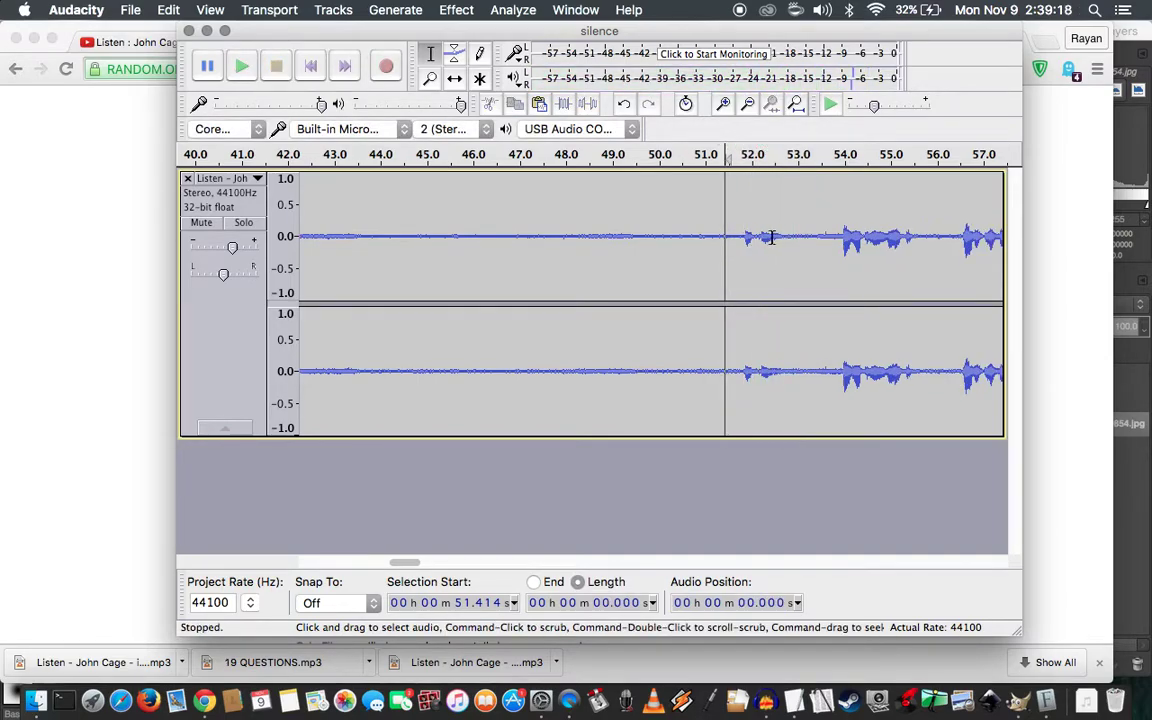
click(789, 237)
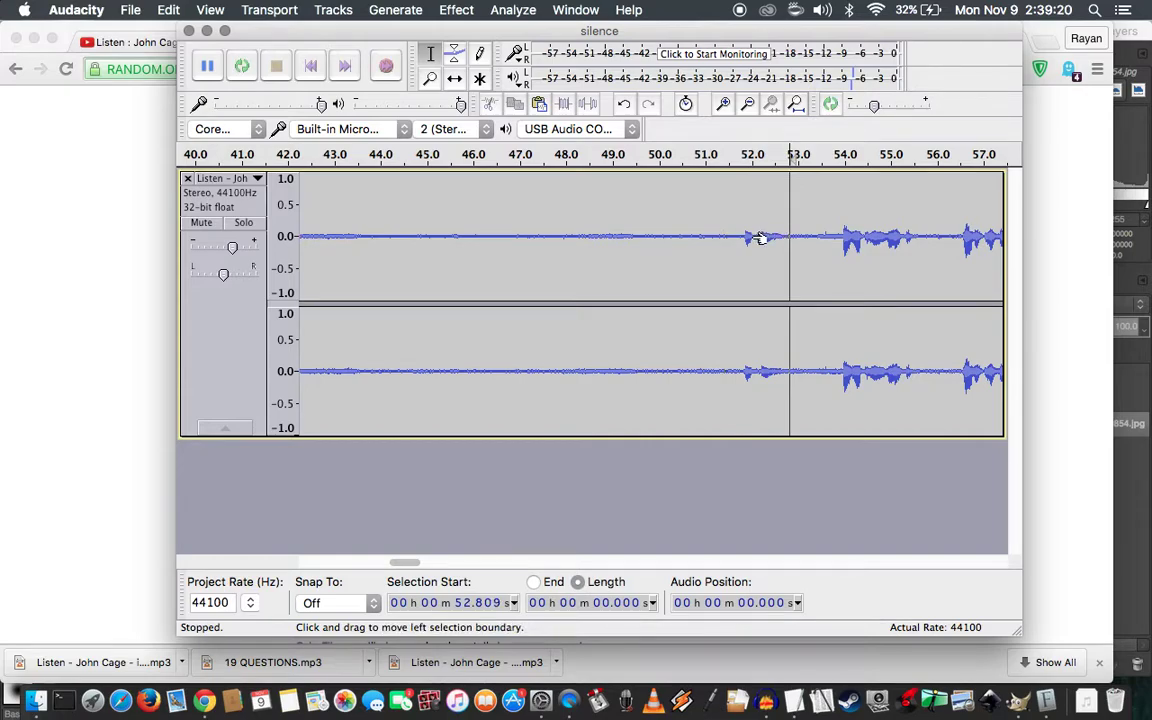
shift+click(745, 238)
key(shift+space)
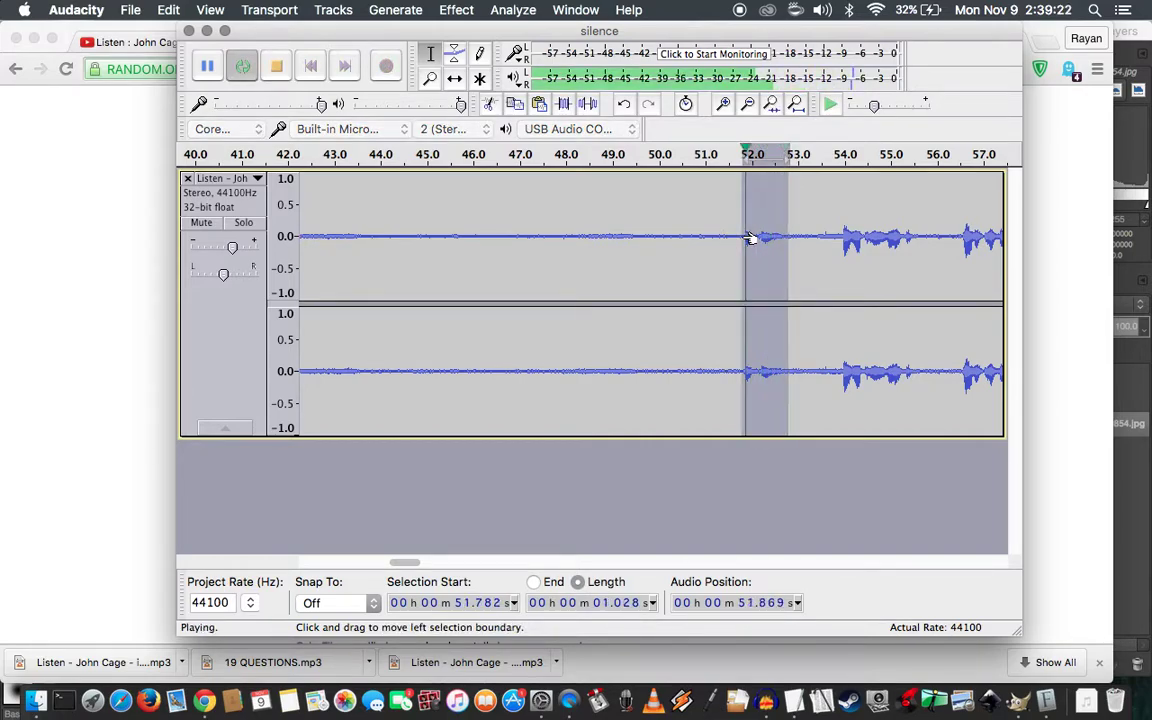
key(space)
key(Delete)
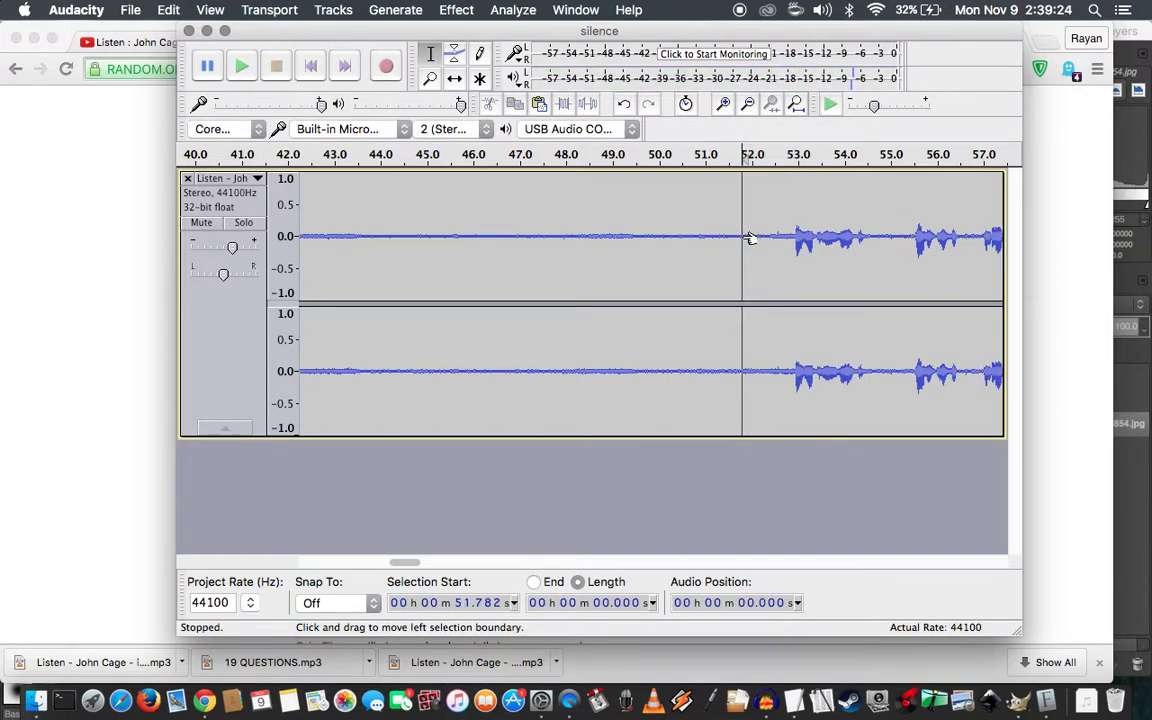
key(super+z)
Loop the restored selection from 51.782 s once more, delete it, and play the track onward across the cut
key(shift+space)
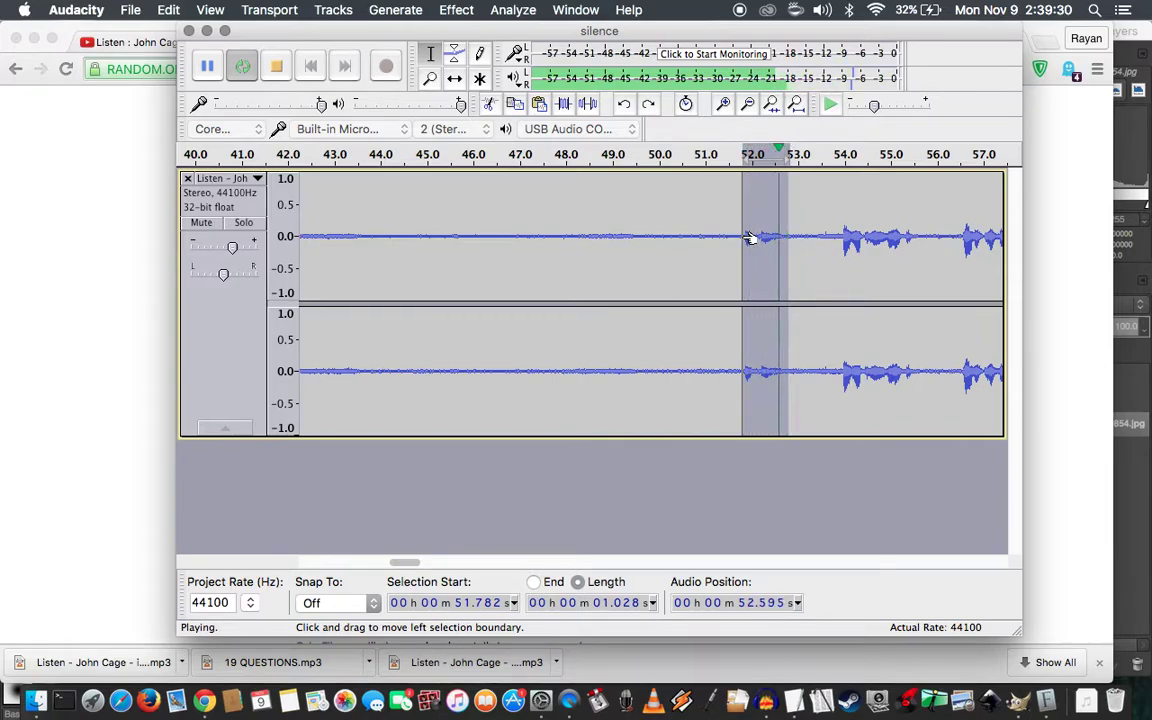
key(space)
key(Delete)
key(space)
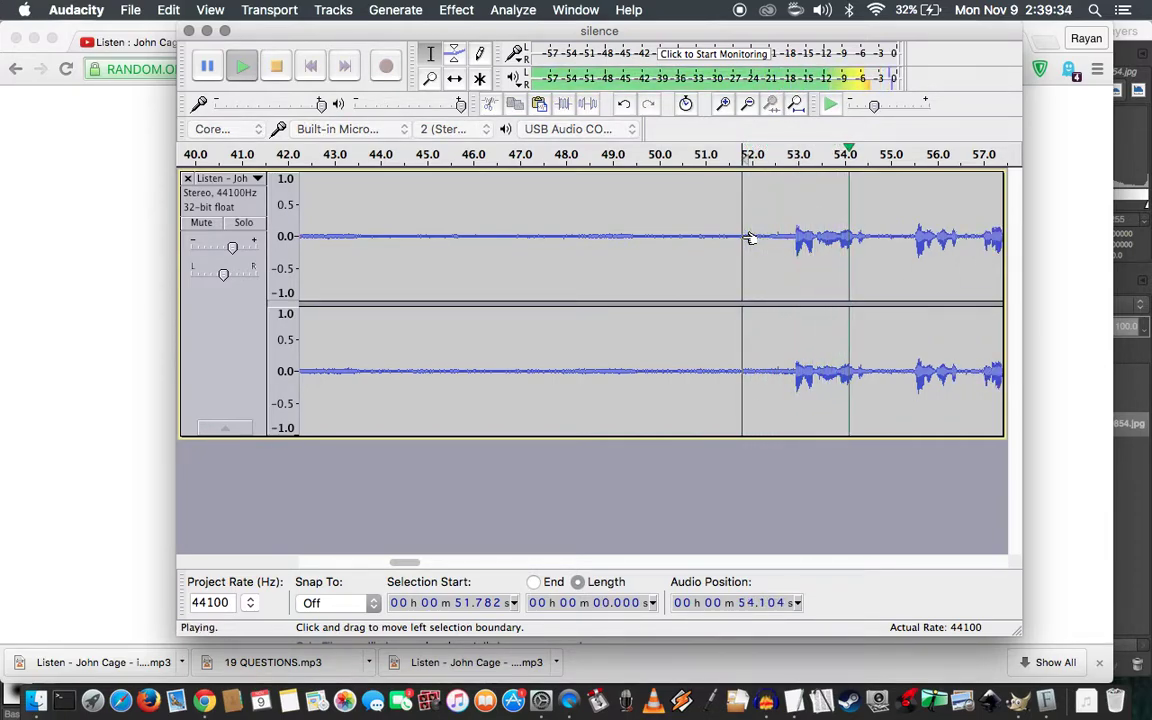
Stop playback, select about 1.63 s of speech from 52.906 s, listen to it, and delete it
key(space)
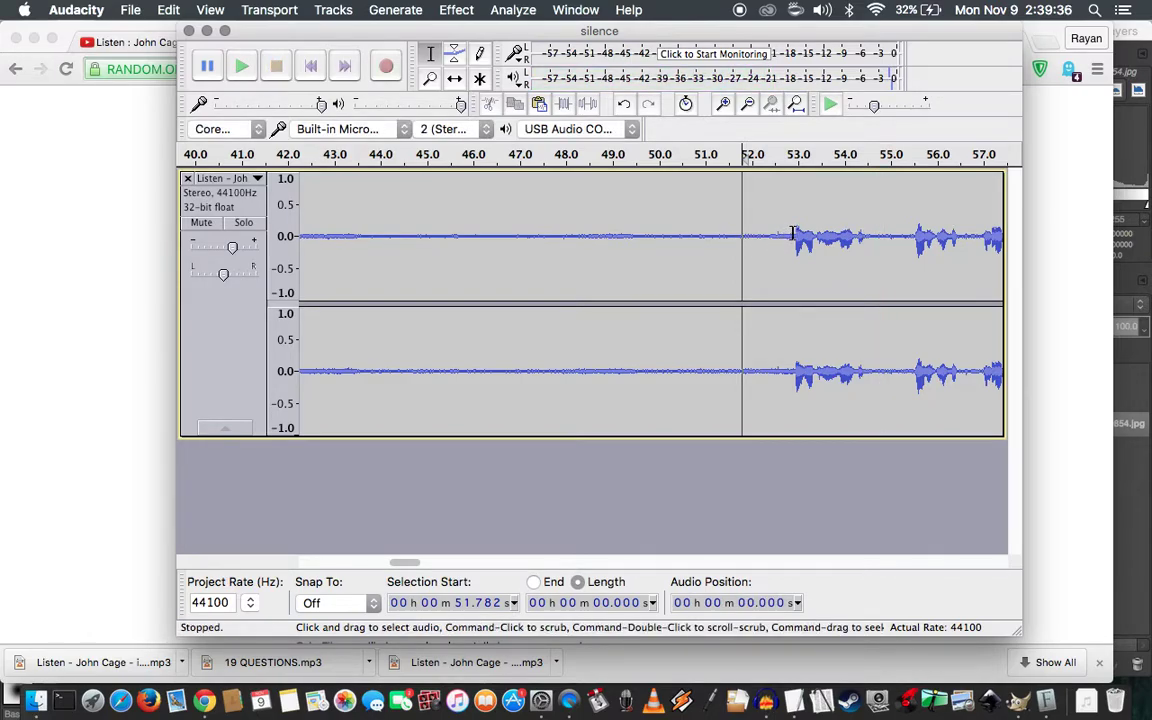
drag(793, 234, 866, 252)
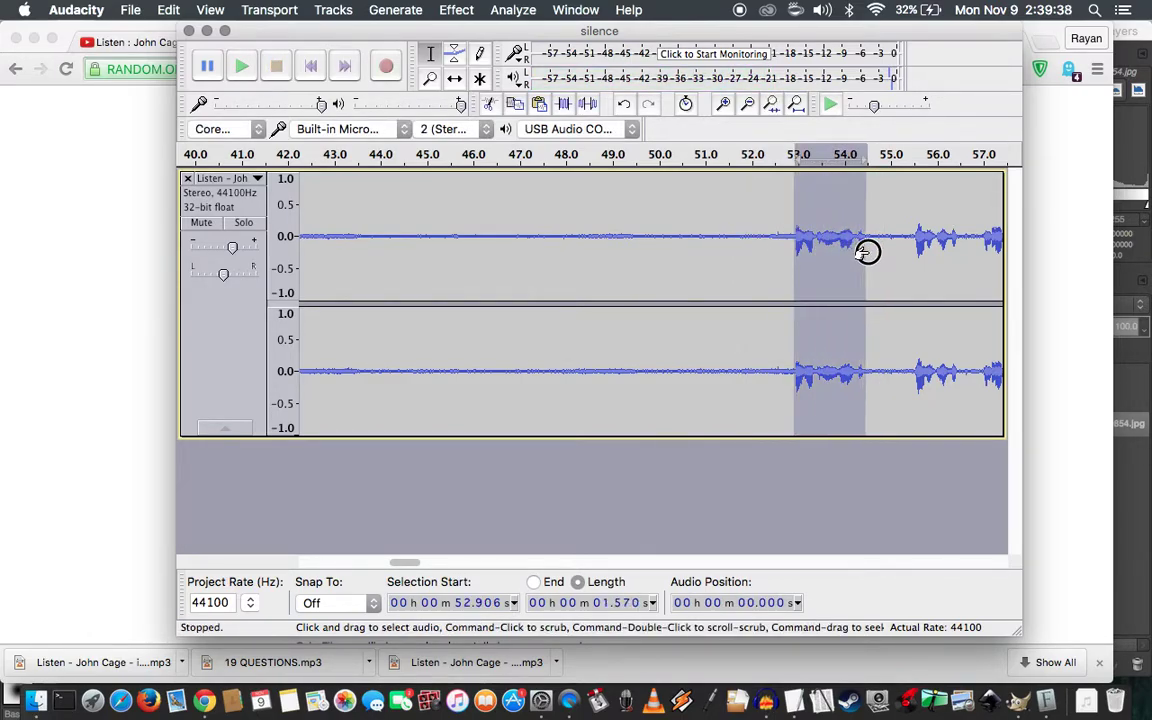
key(space)
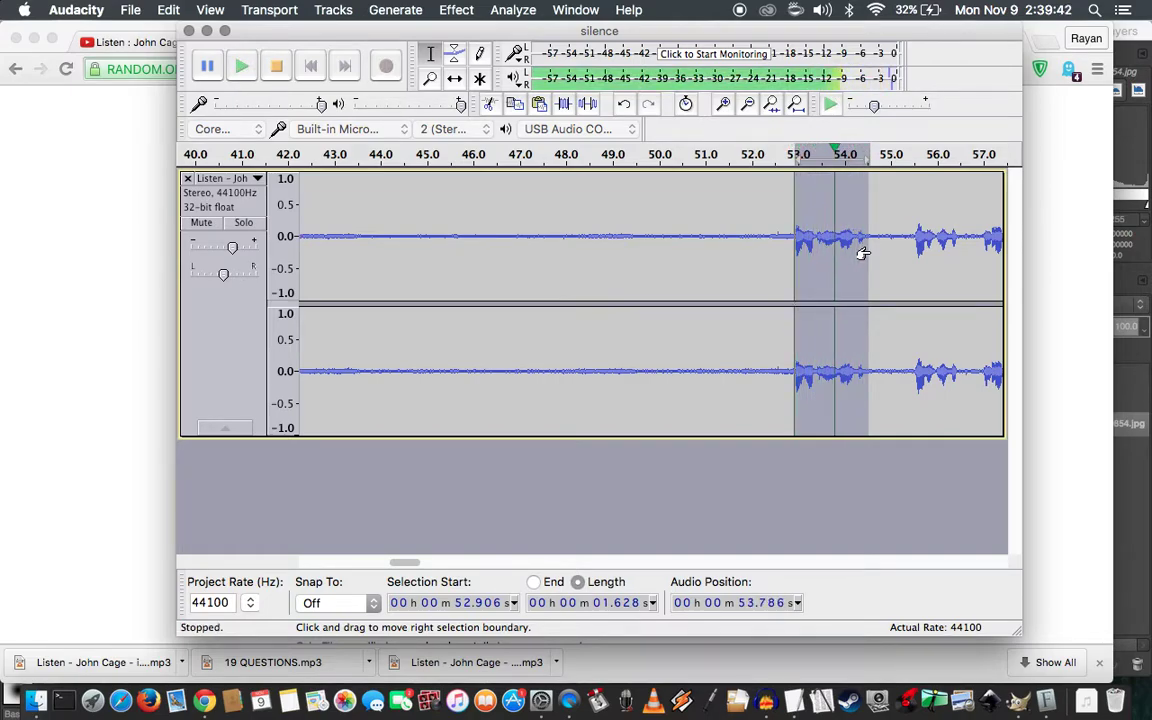
key(Delete)
Play past the cut, replay from 53.856 s to find the speech's end, and loop a selection of about 3.005 s from there
key(space)
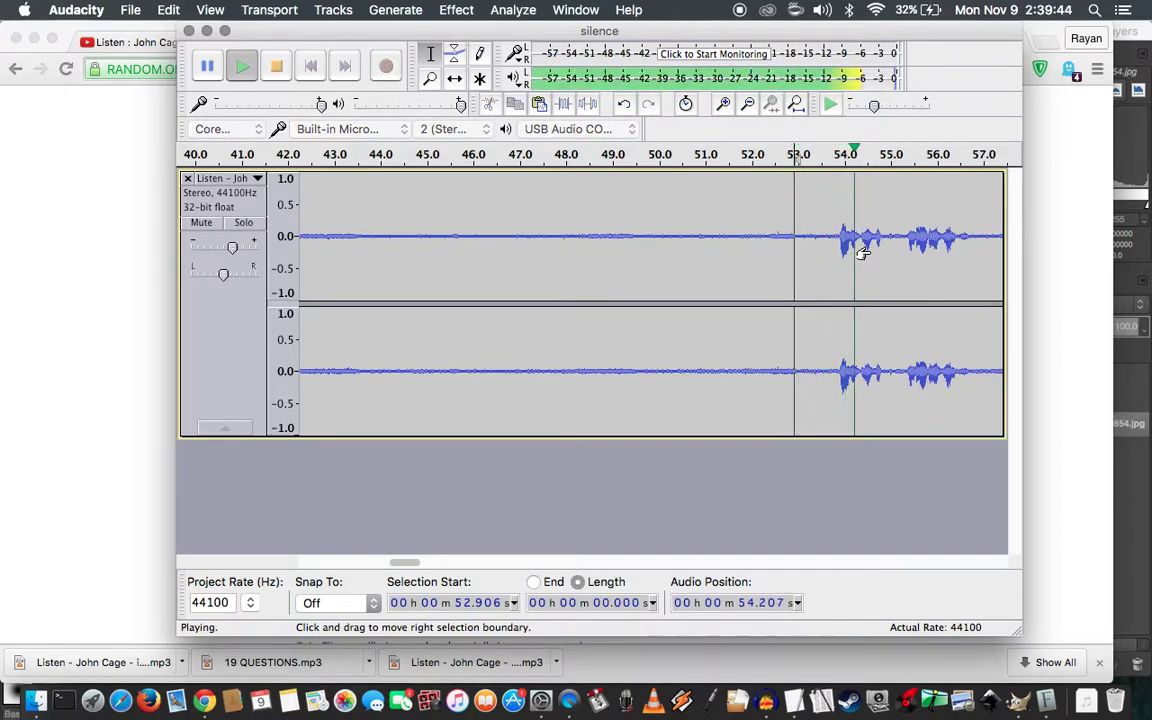
click(836, 240)
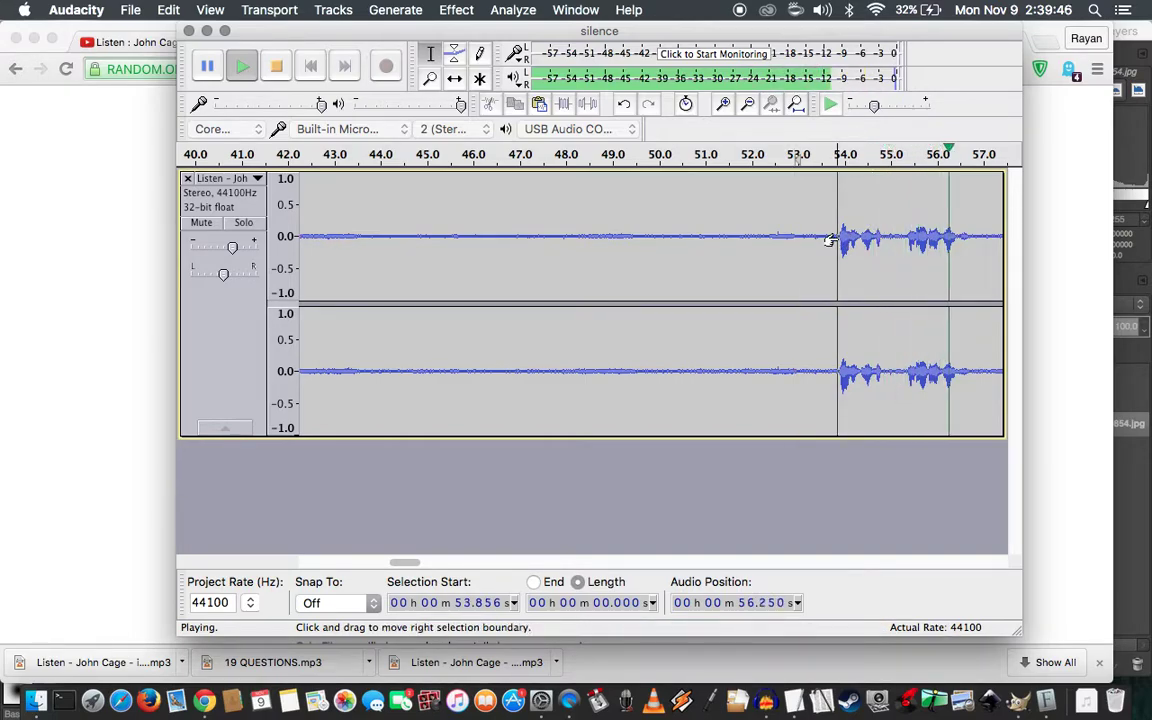
key(space)
key(space)
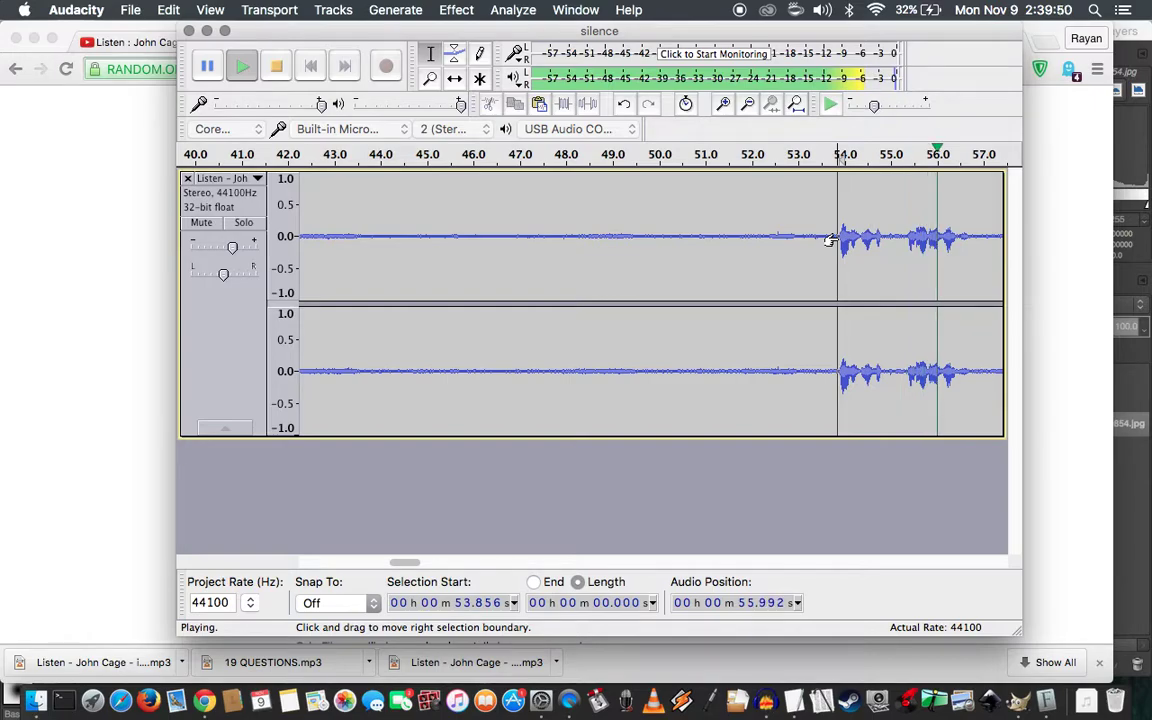
shift+click(974, 234)
key(space)
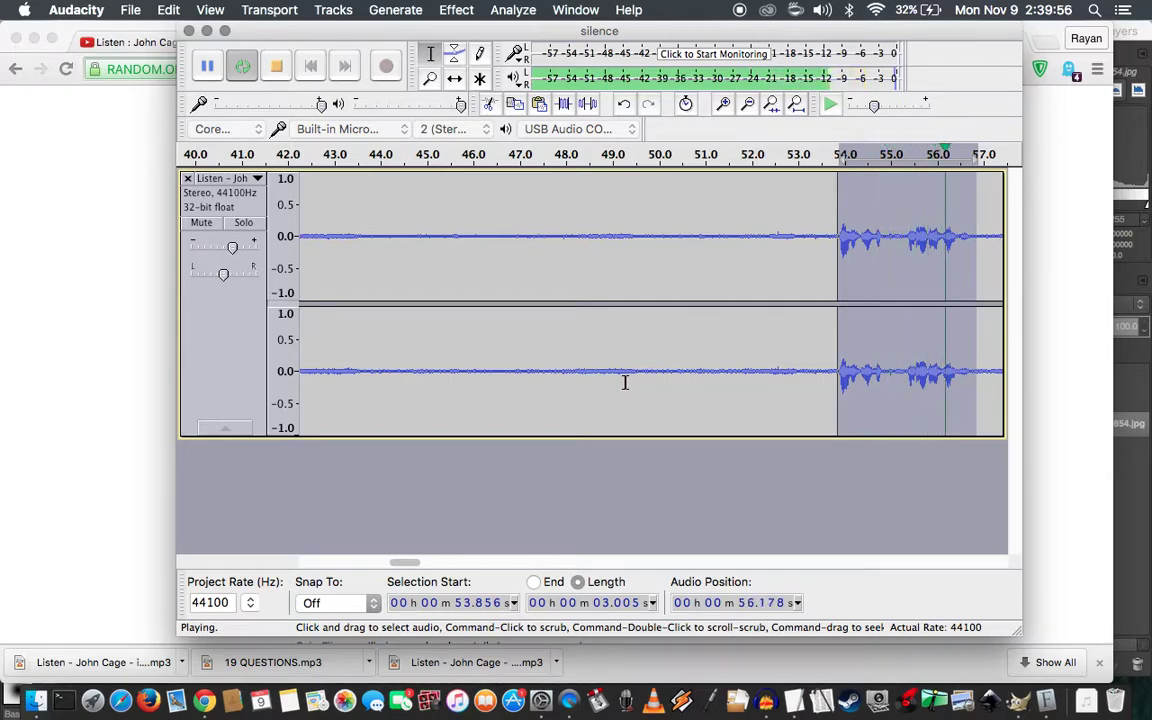
Try deleting the selected speech from 53.856 s, and undo the deletion
key(space)
key(BackSpace)
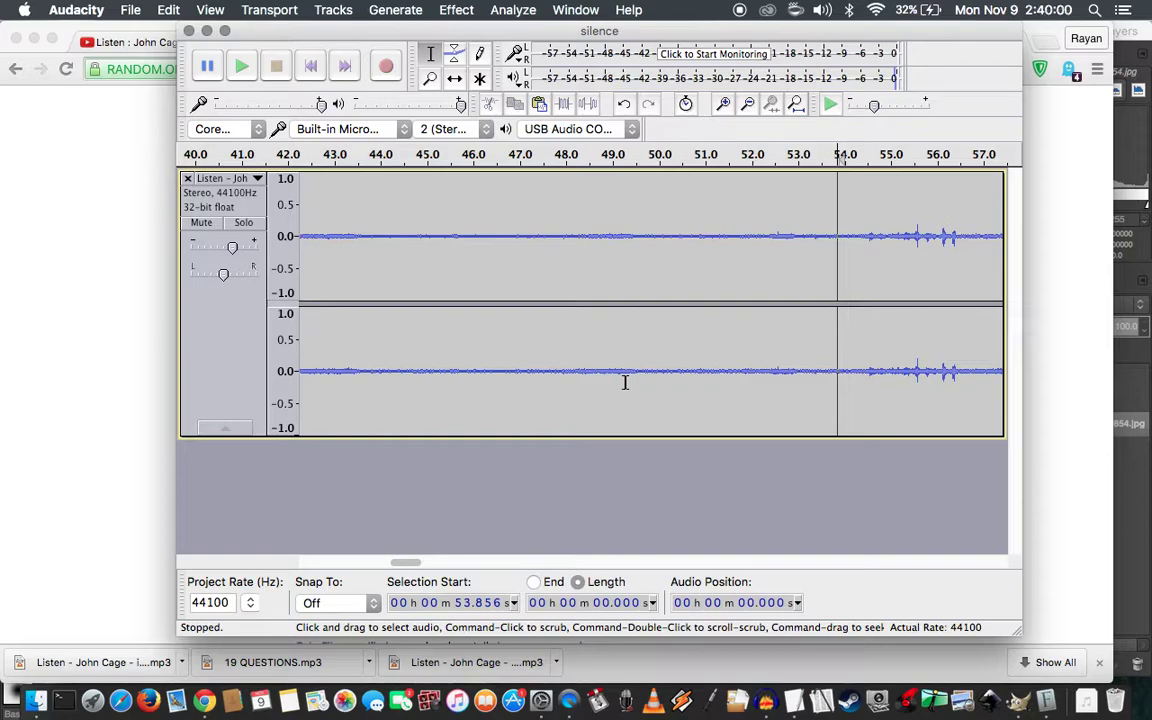
key(super+z)
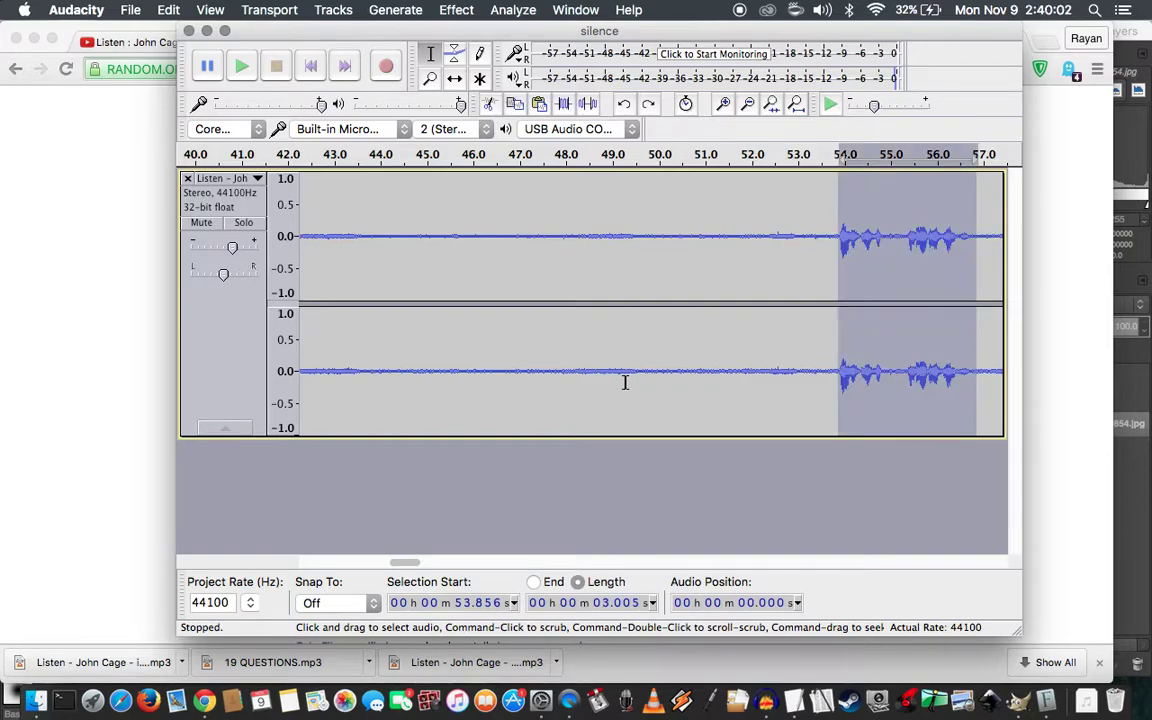
Loop the restored 3.005 s selection from 53.856 s twice to check it, and delete it
key(shift+space)
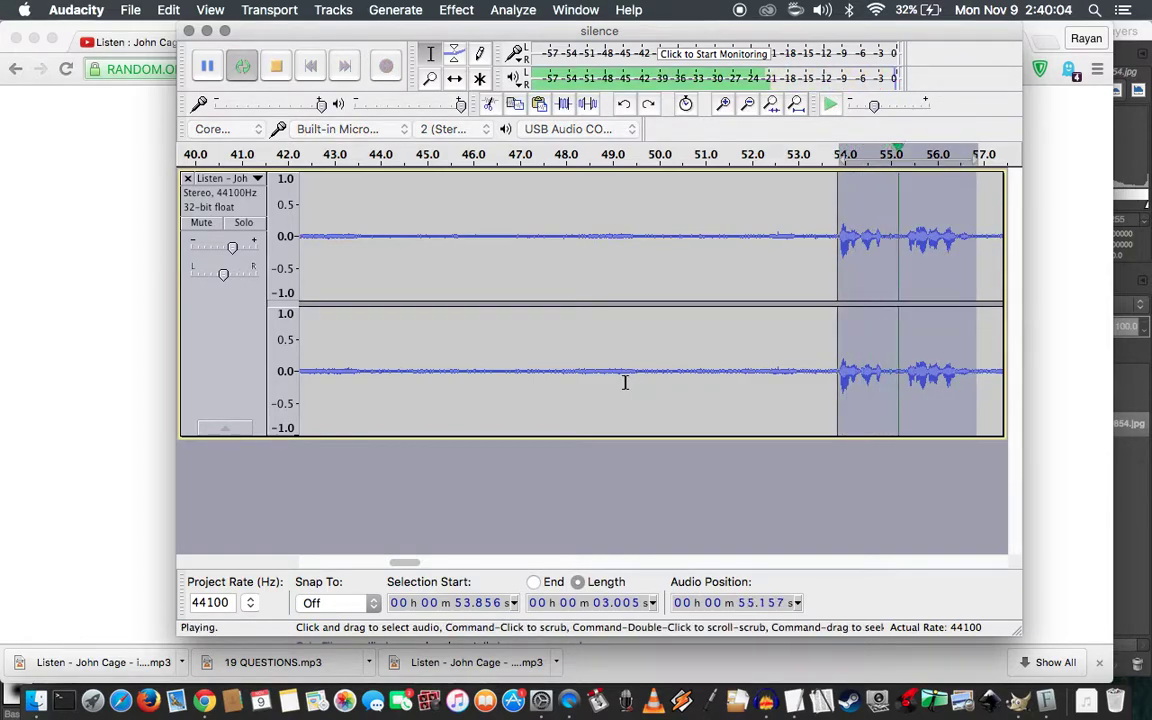
key(space)
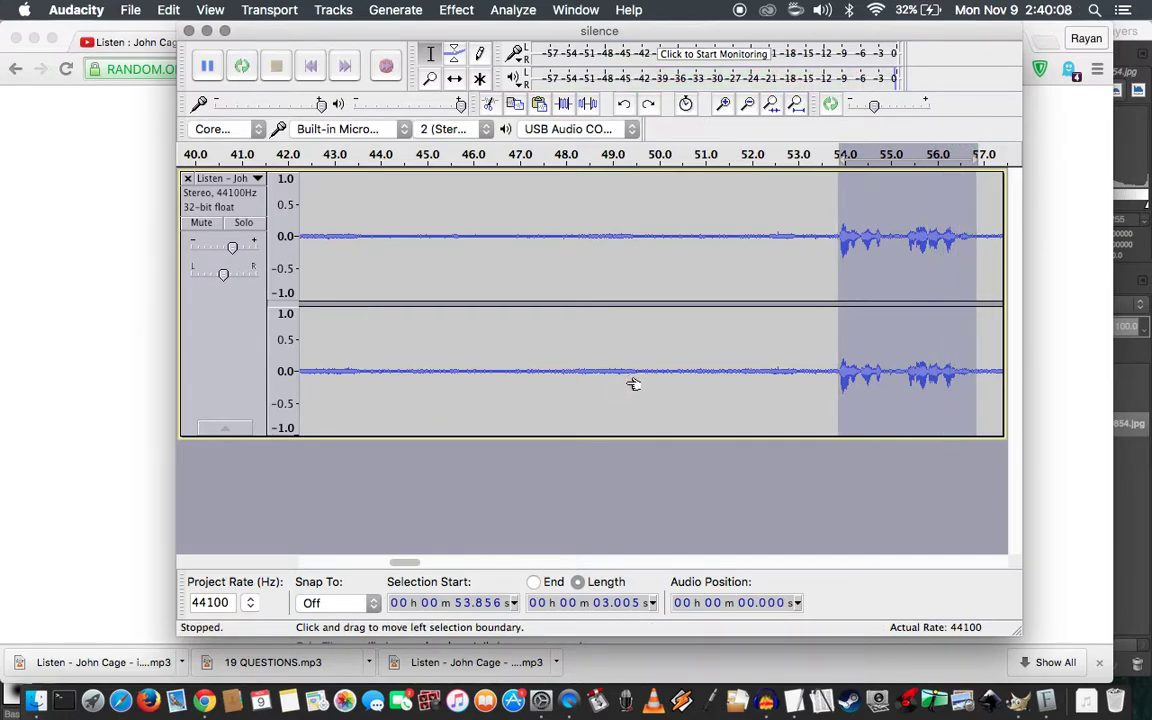
key(shift+space)
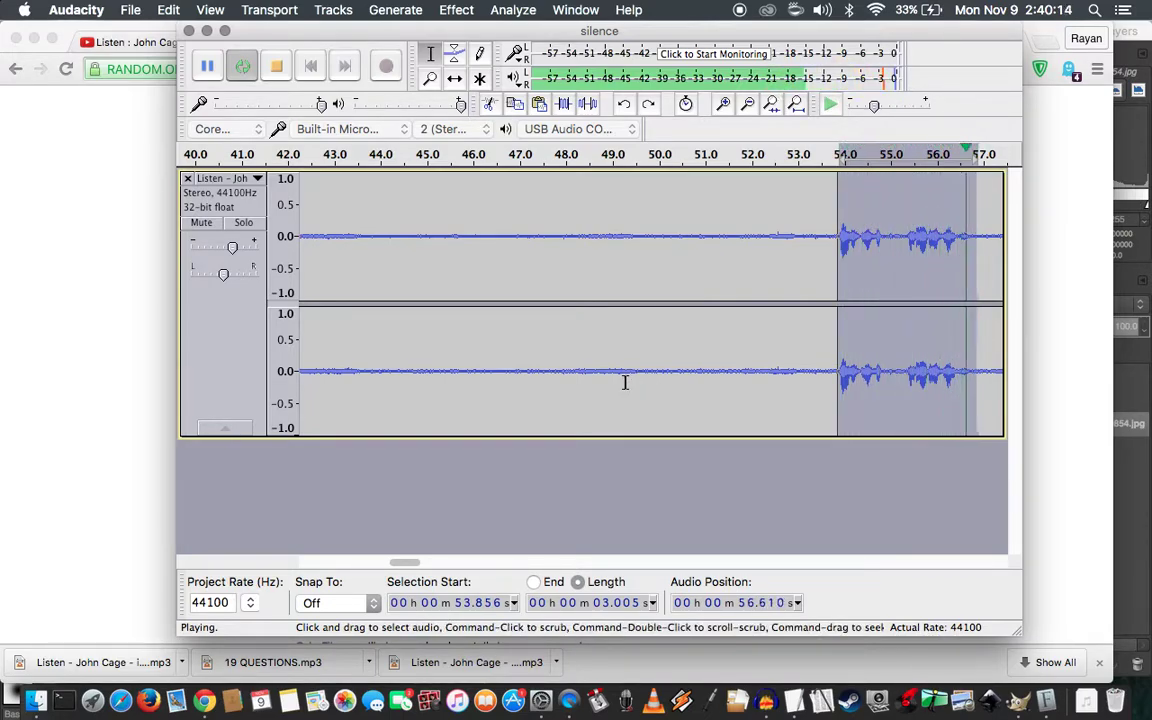
key(space)
key(Delete)
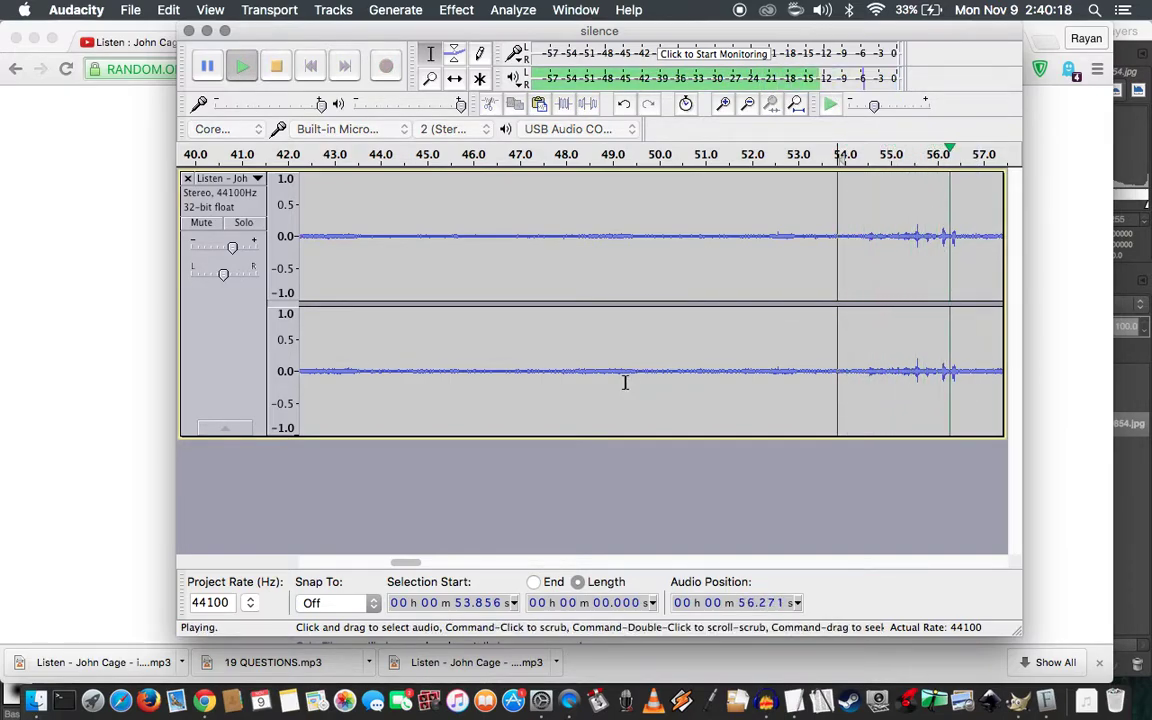
Audition the audio between about 54 and 57 seconds and delete the 0.601-second noise starting at 56.008 s
key(space)
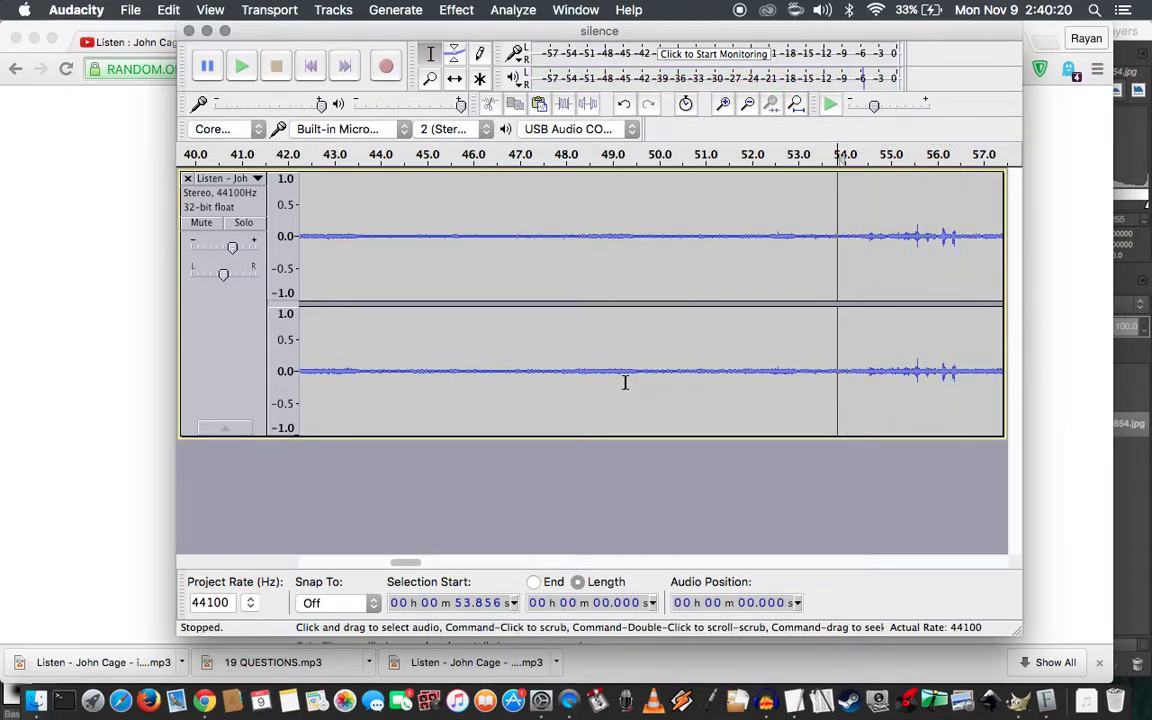
key(space)
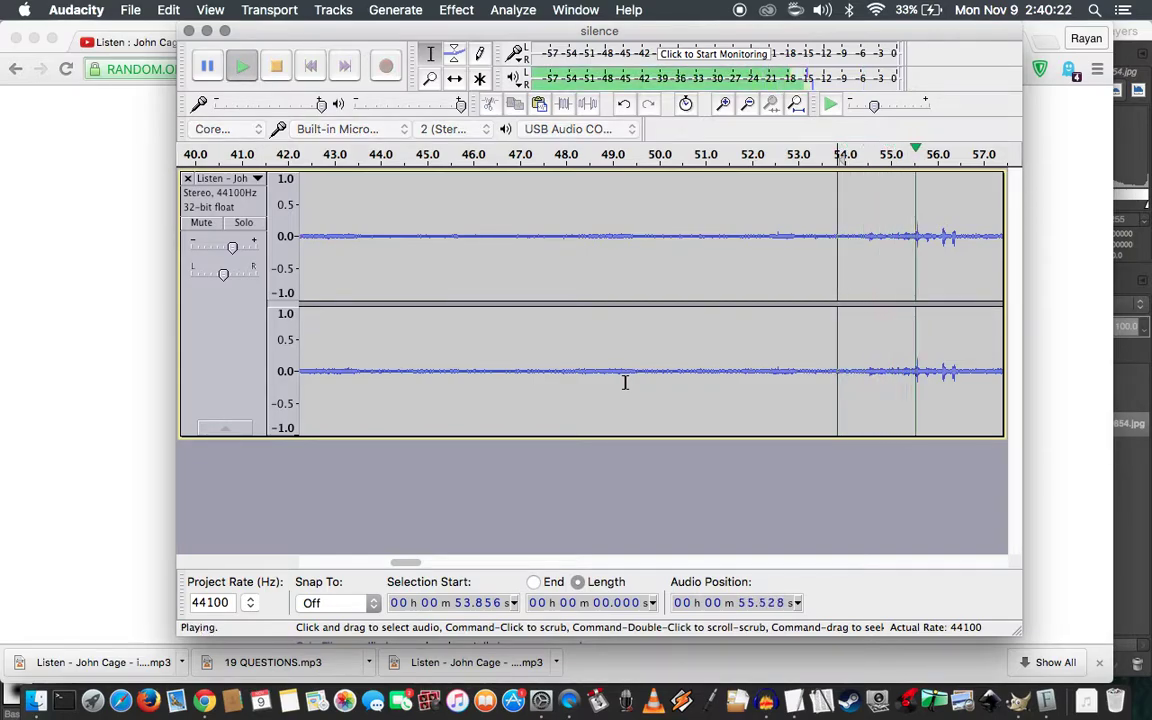
key(space)
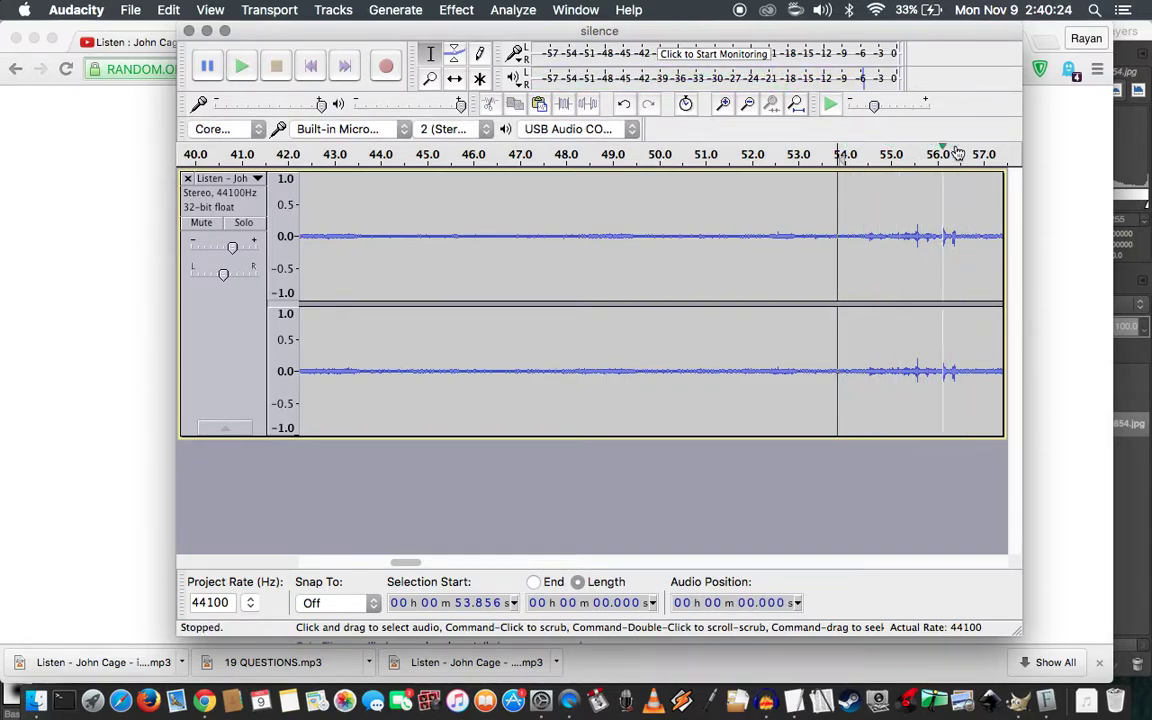
click(898, 230)
key(space)
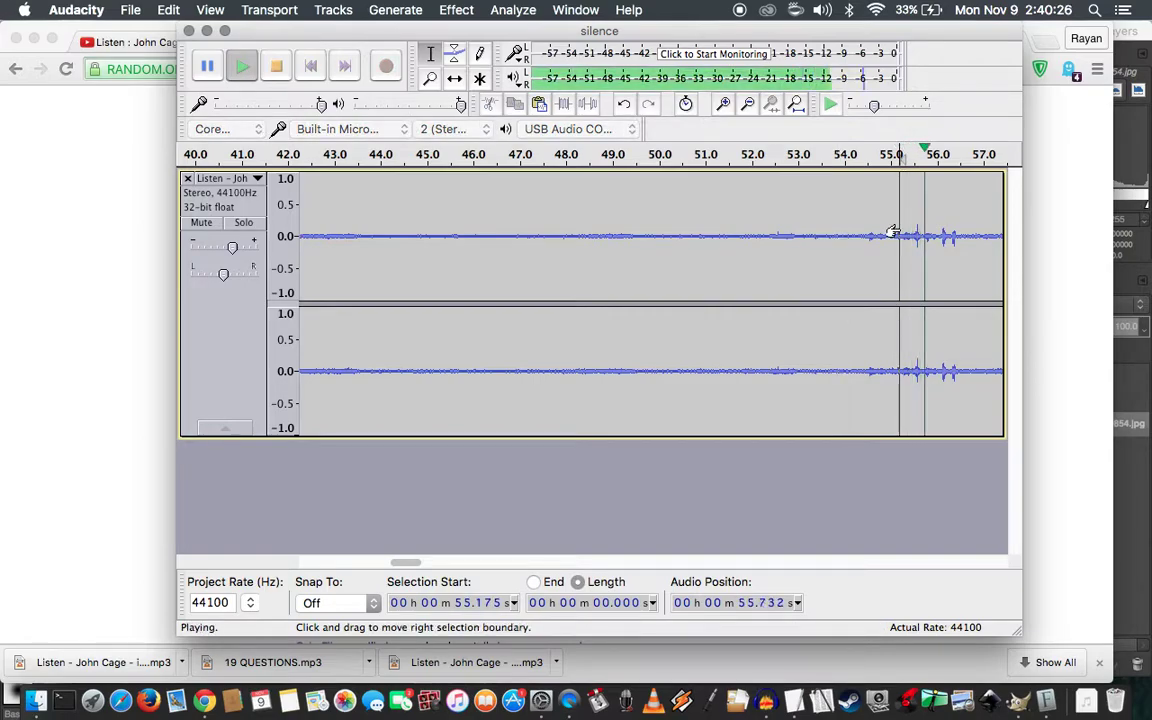
key(space)
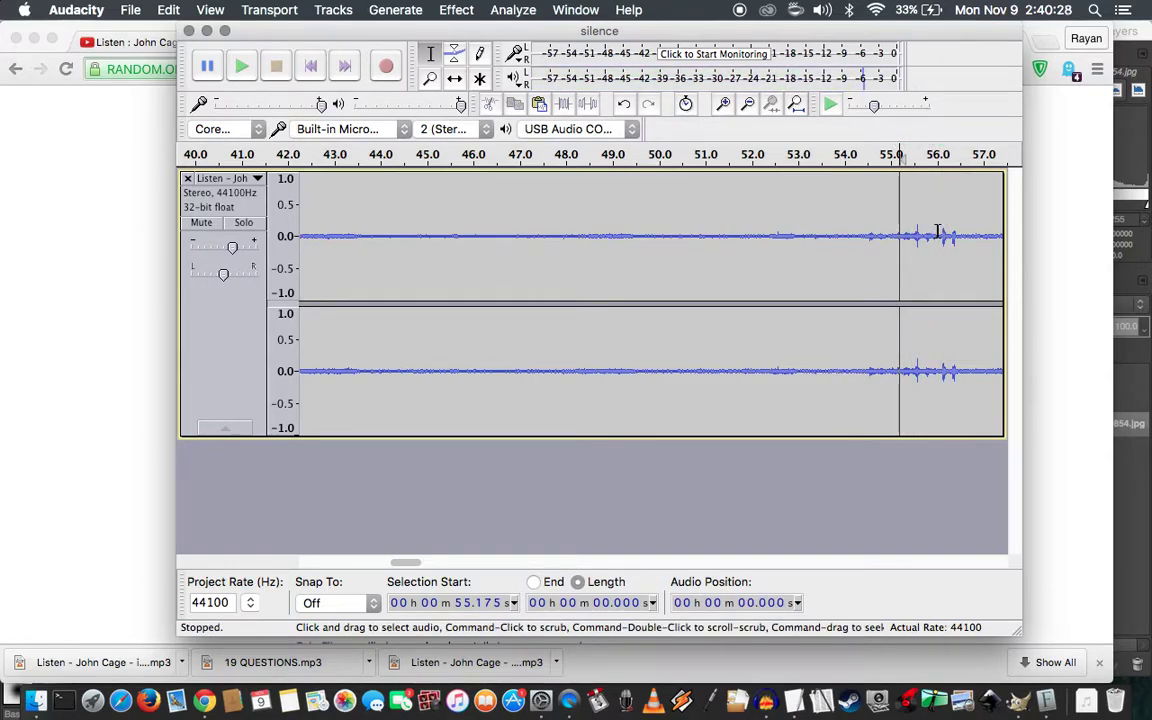
click(938, 232)
key(space)
key(space)
key(space)
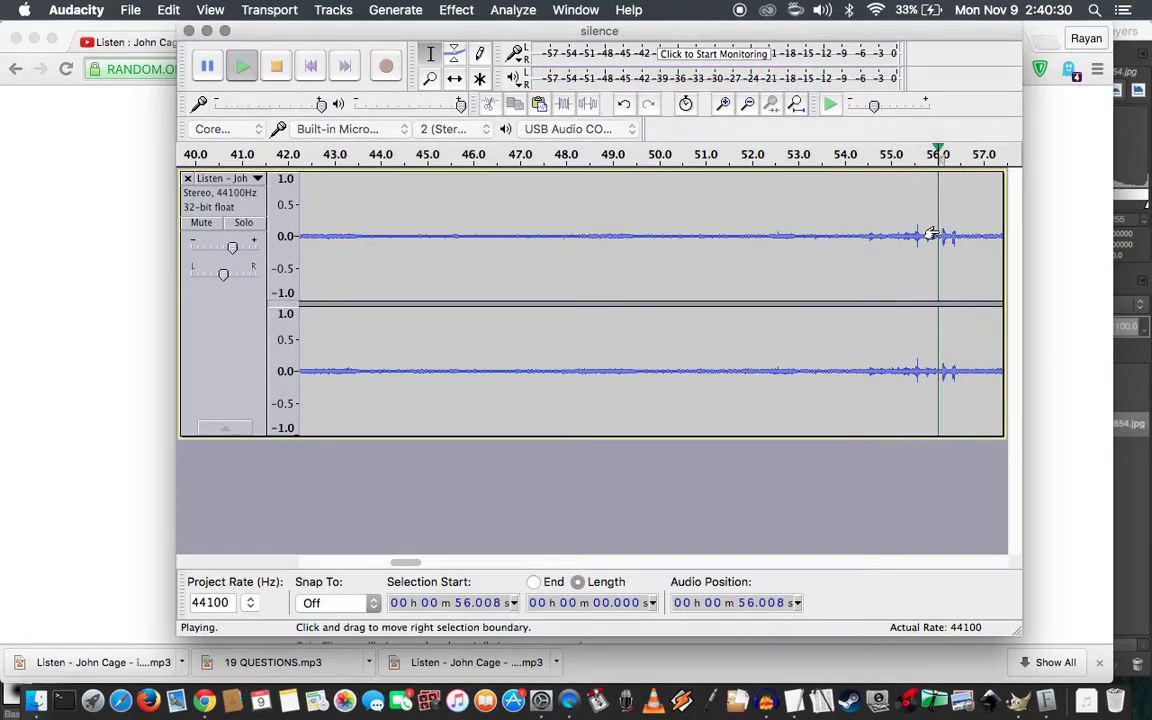
key(space)
key(space)
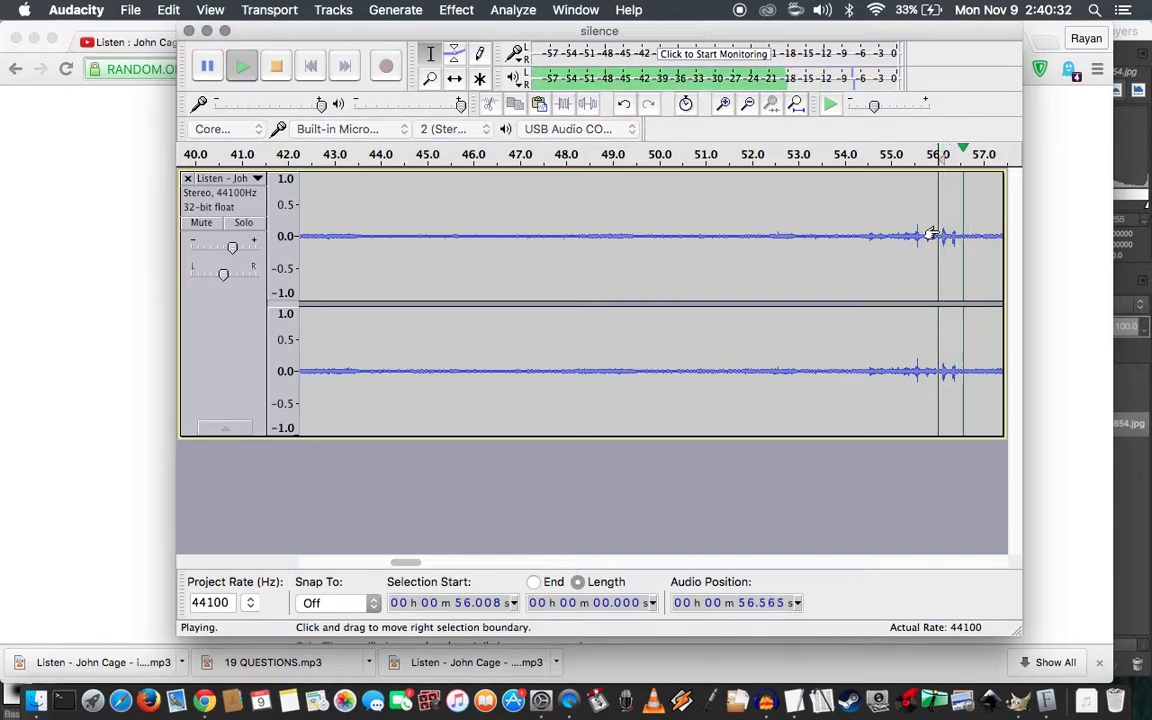
key(space)
key(space)
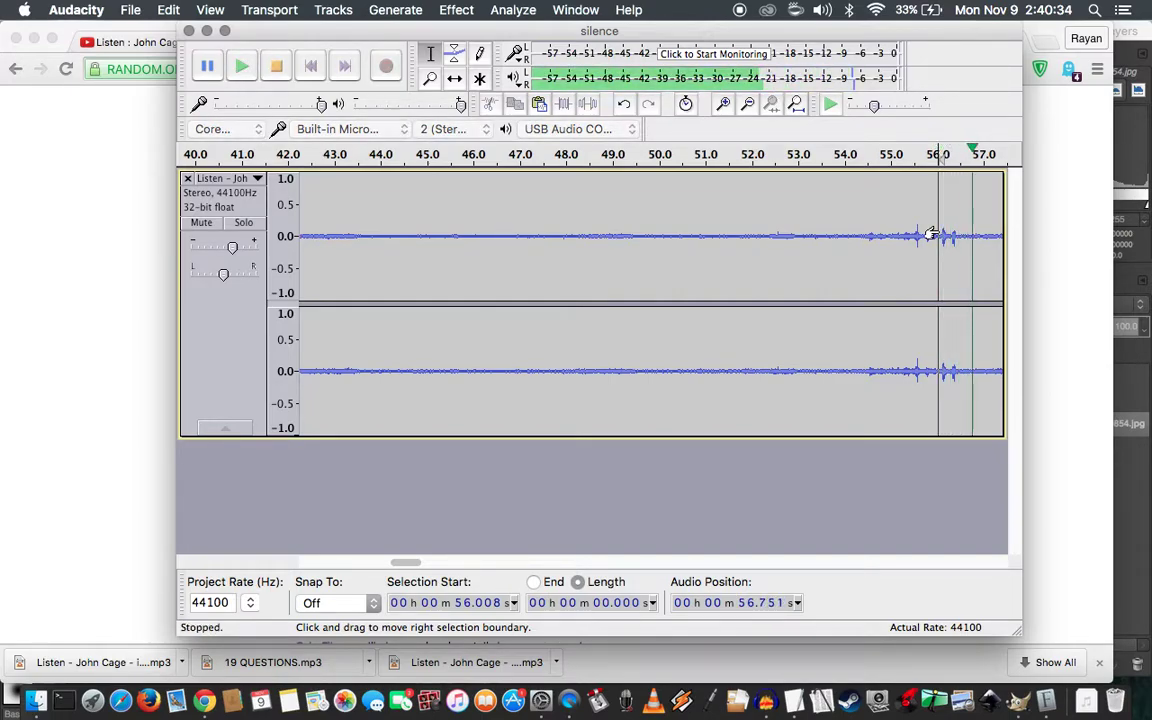
shift+click(962, 236)
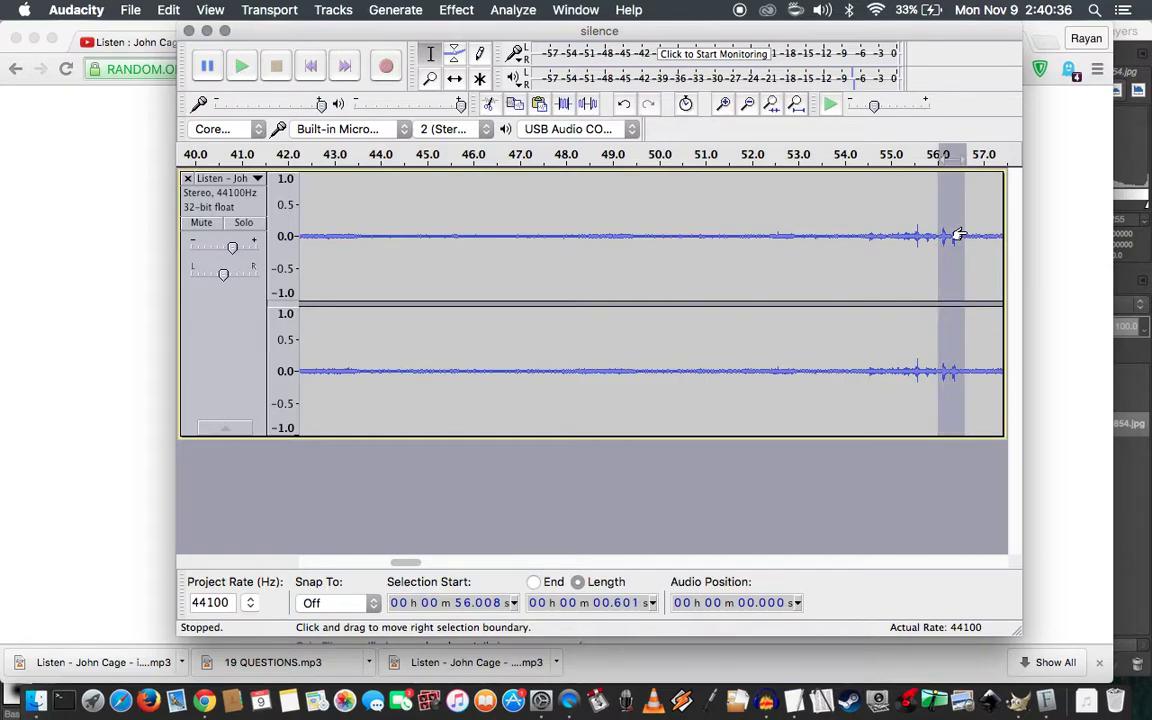
key(Left)
Listen on from 56.008 s and delete the loud passage between 57.656 s and 1:02.425
key(space)
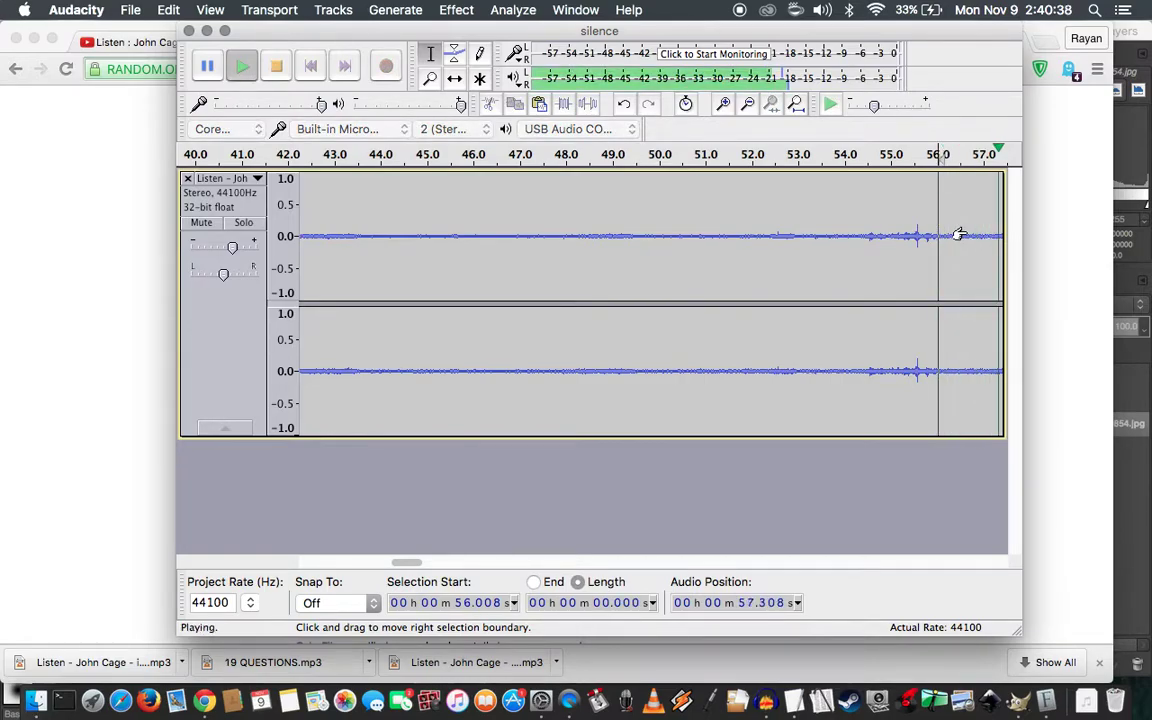
key(space)
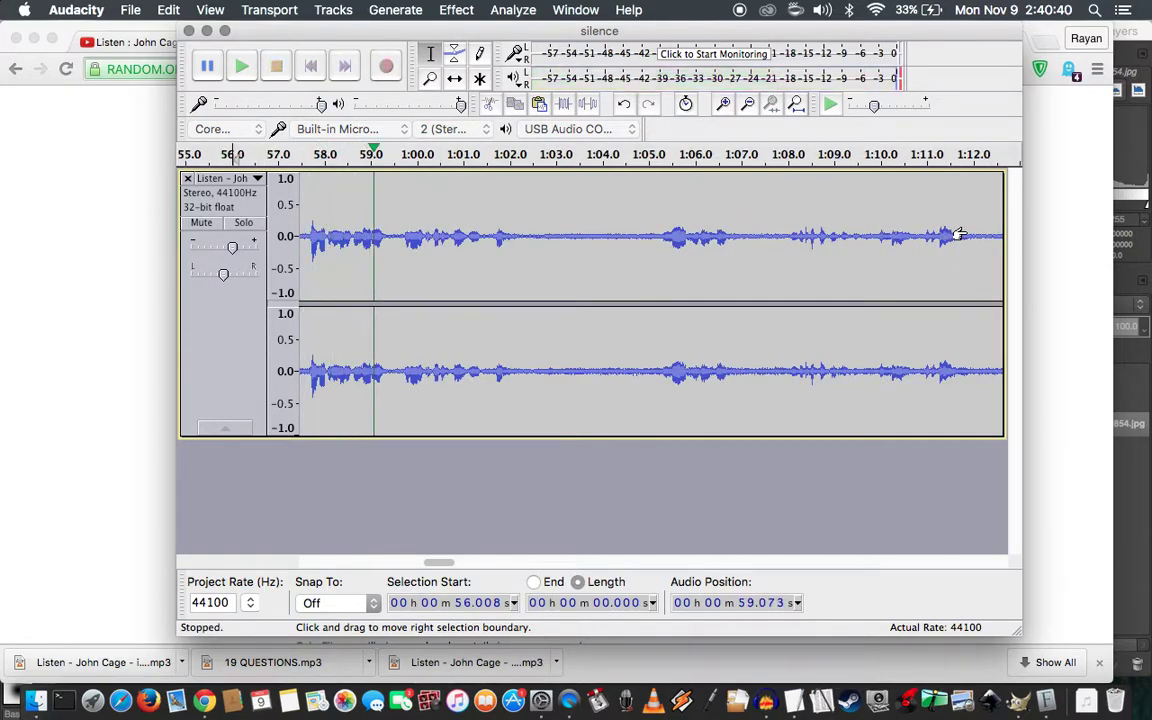
key(space)
key(space)
key(space)
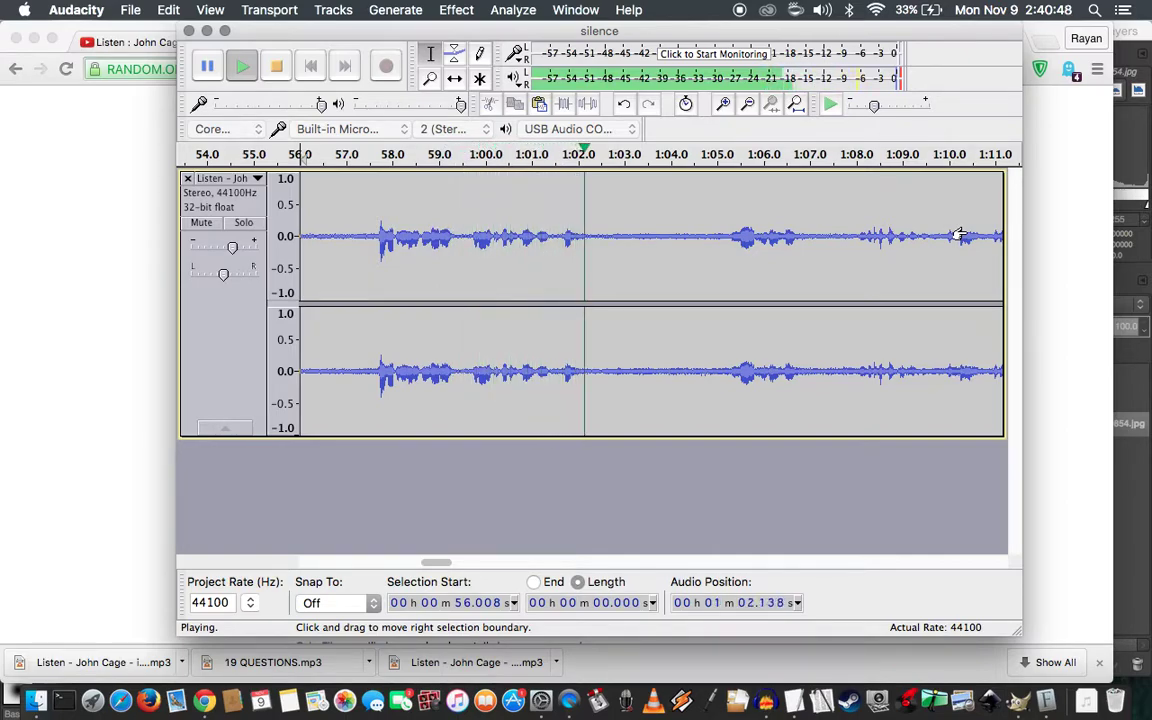
key(space)
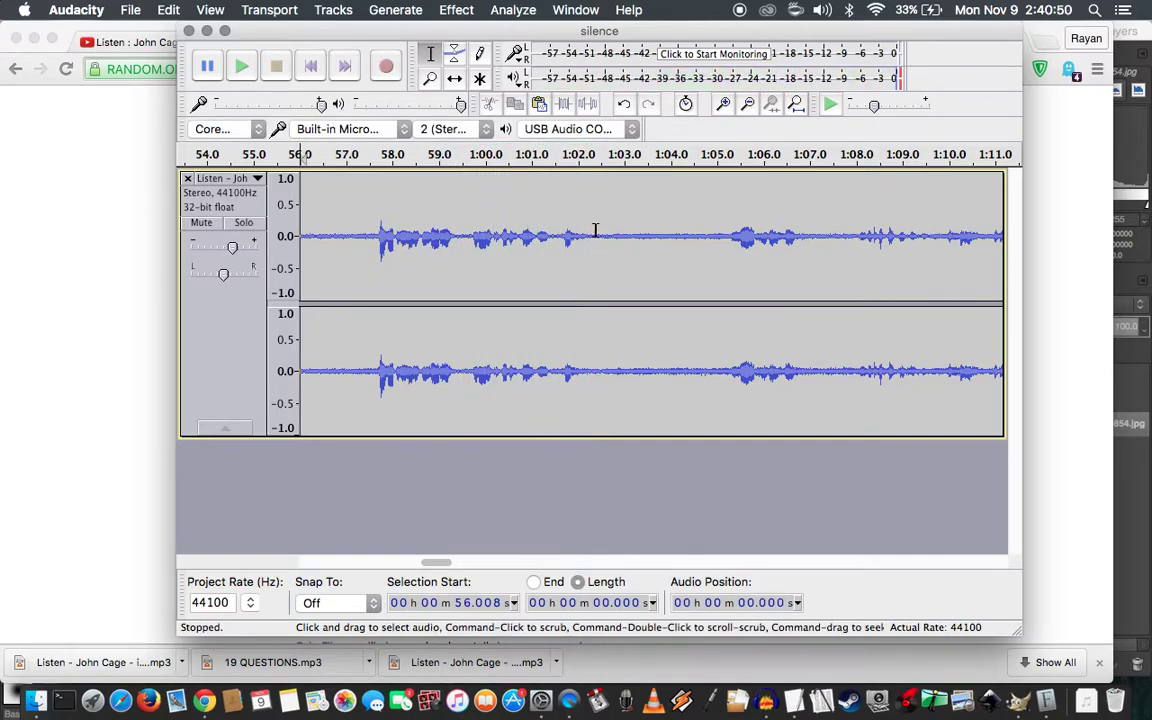
click(597, 230)
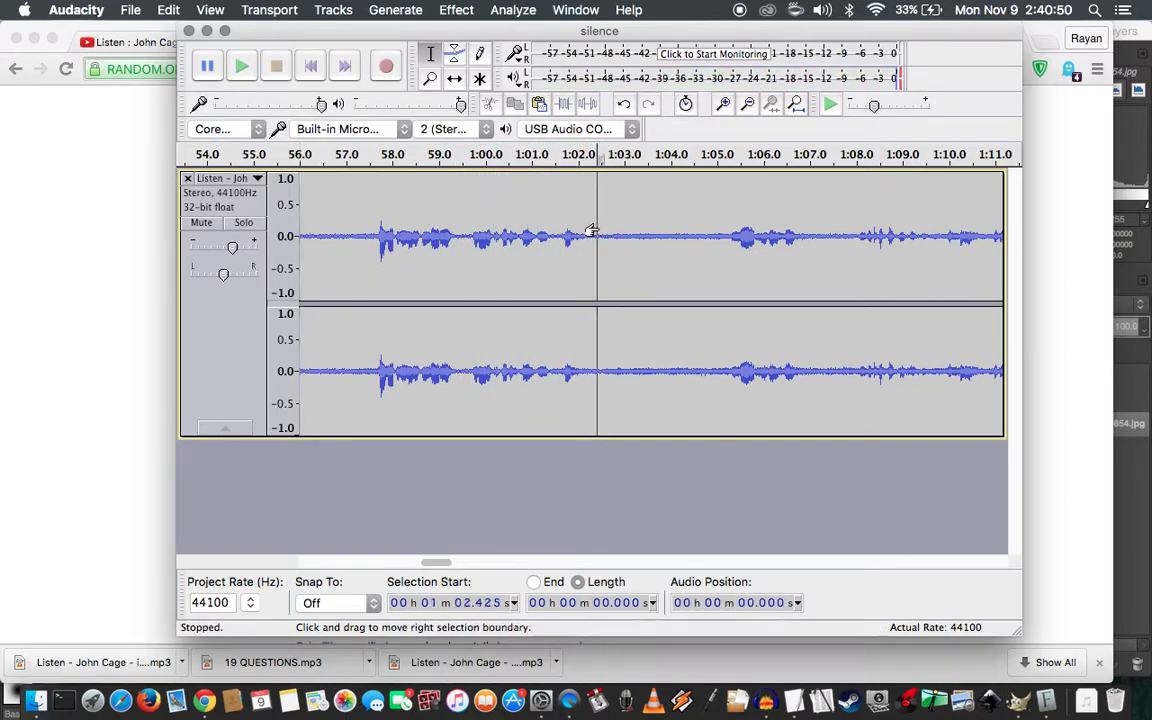
shift+click(377, 242)
key(Delete)
Audition the next burst of sound and delete the 1.687 seconds of audio starting at 1:00.506
key(space)
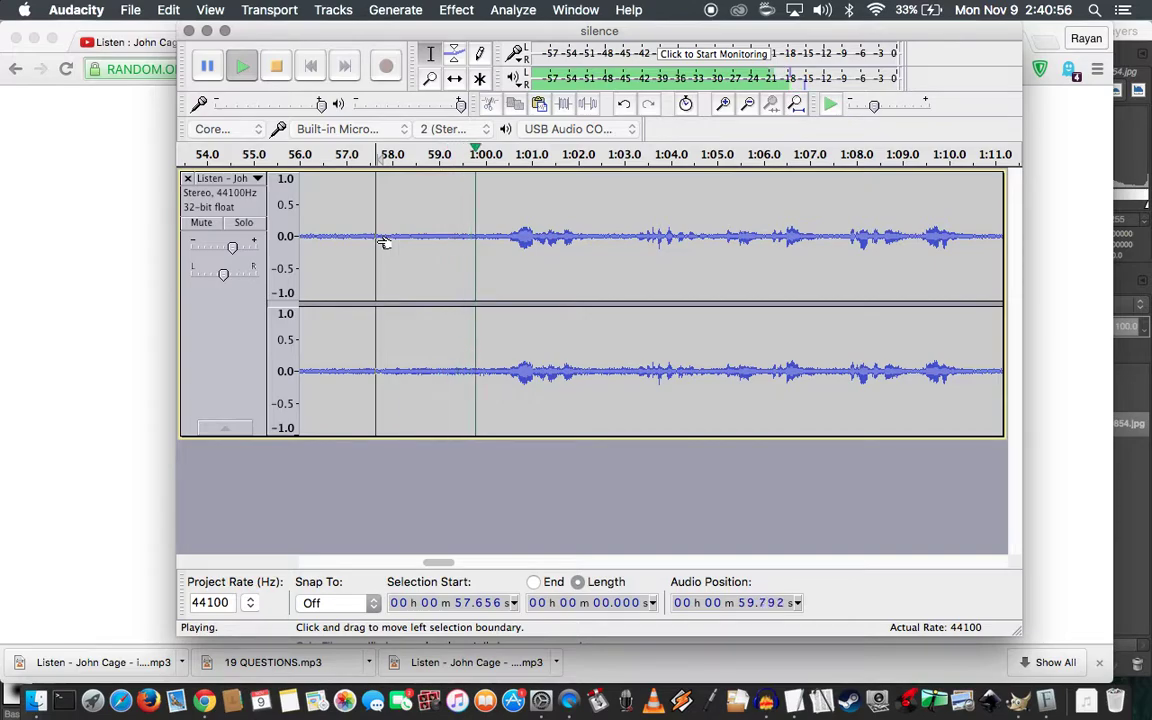
click(508, 232)
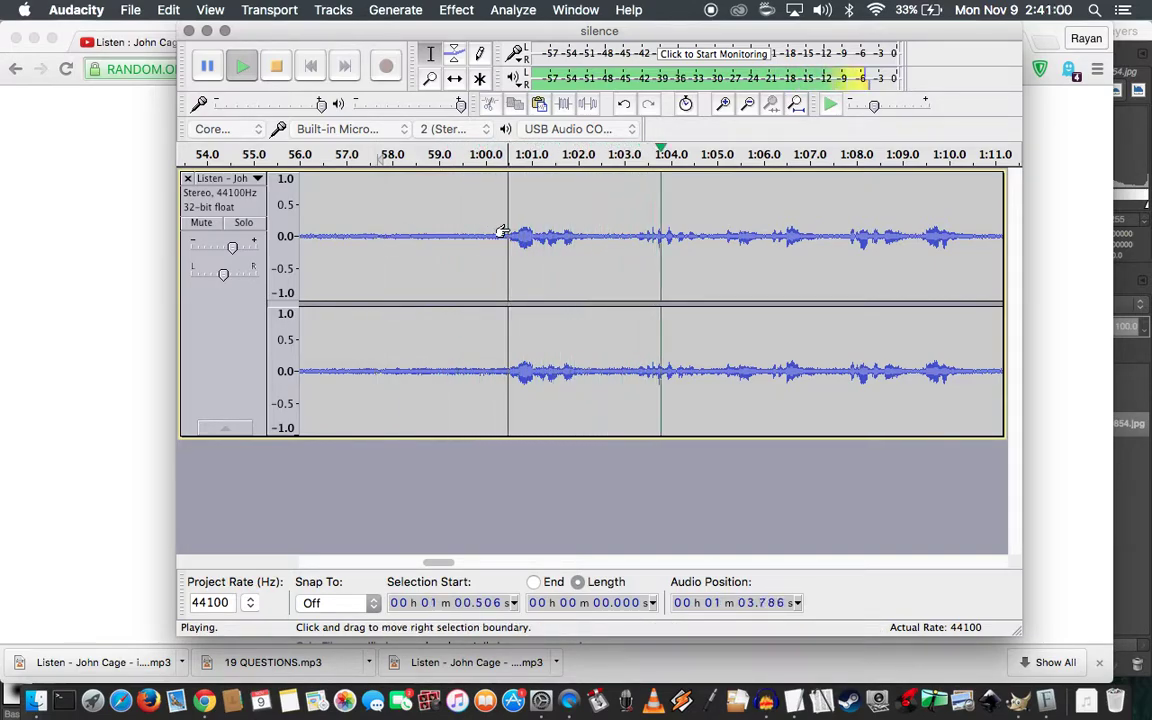
key(space)
key(space)
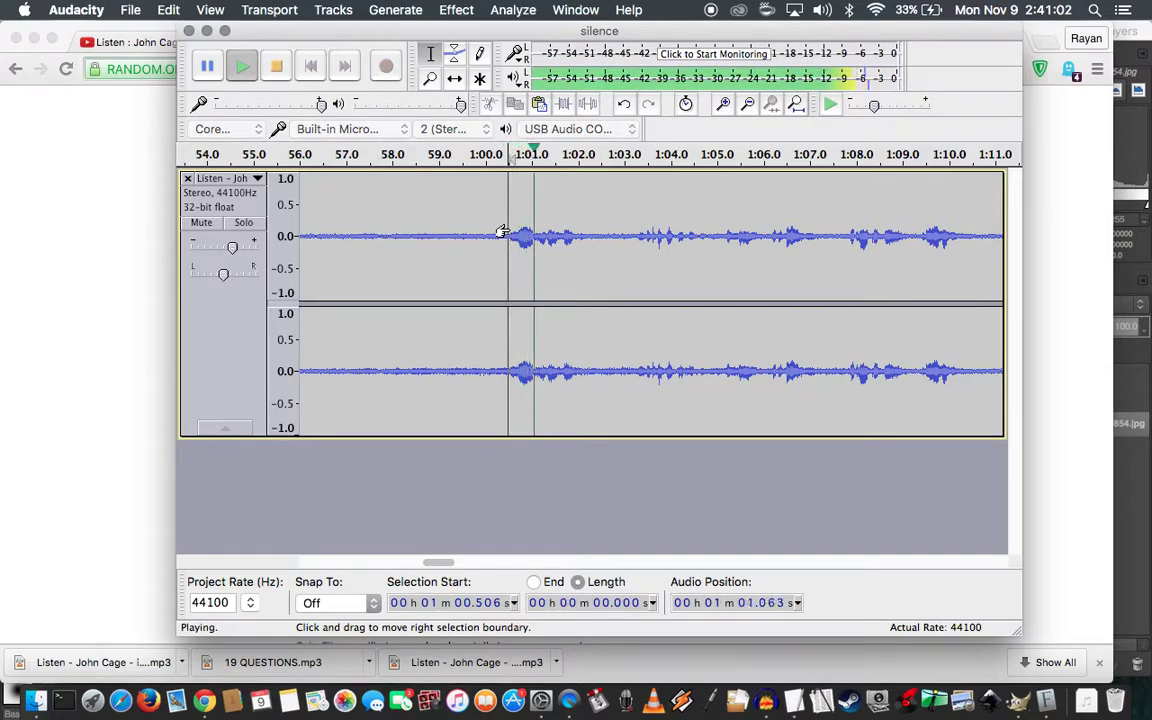
key(space)
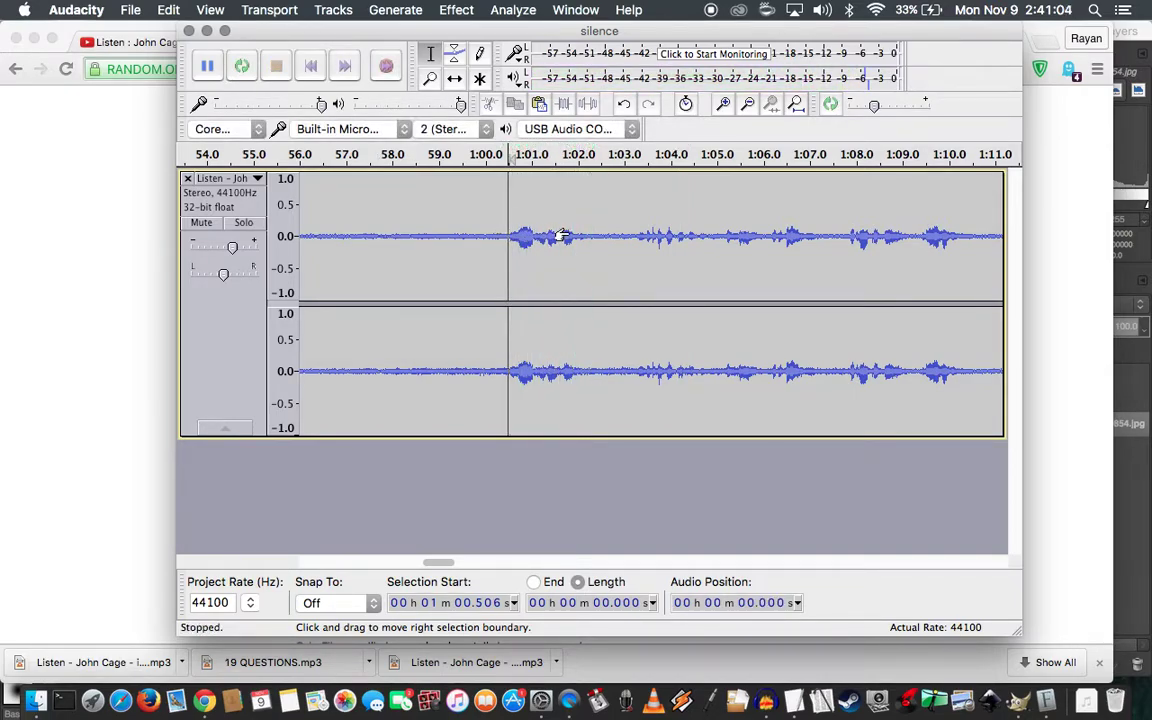
shift+click(571, 237)
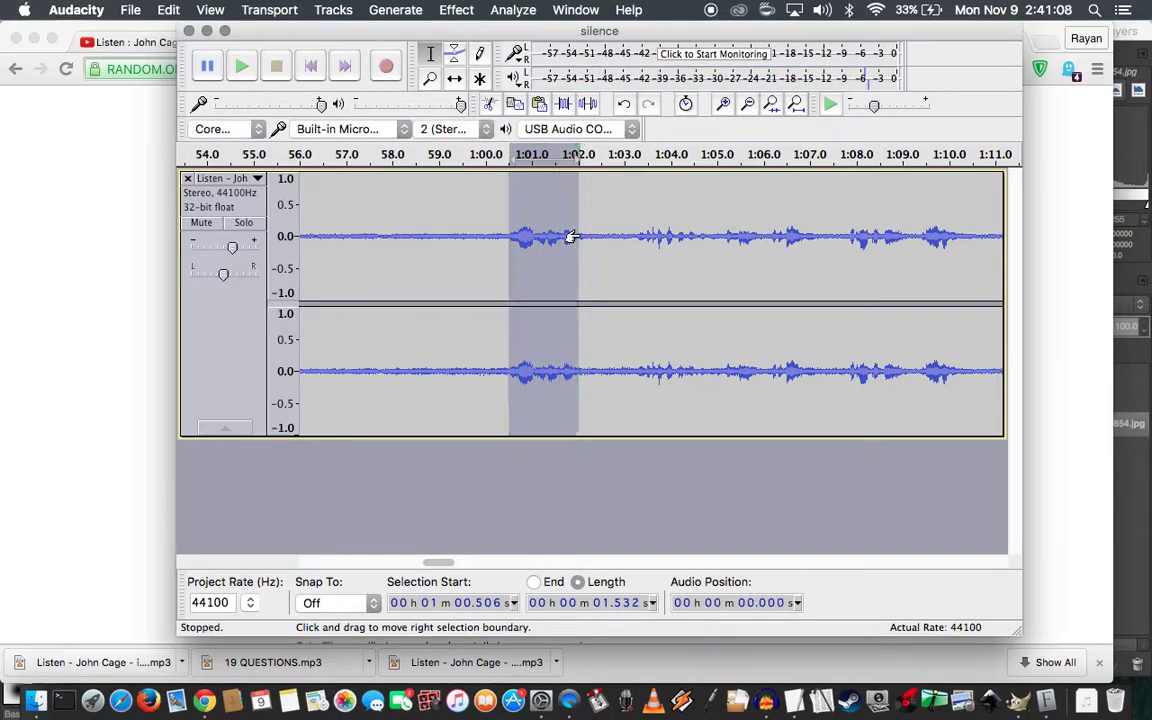
shift+click(578, 235)
key(space)
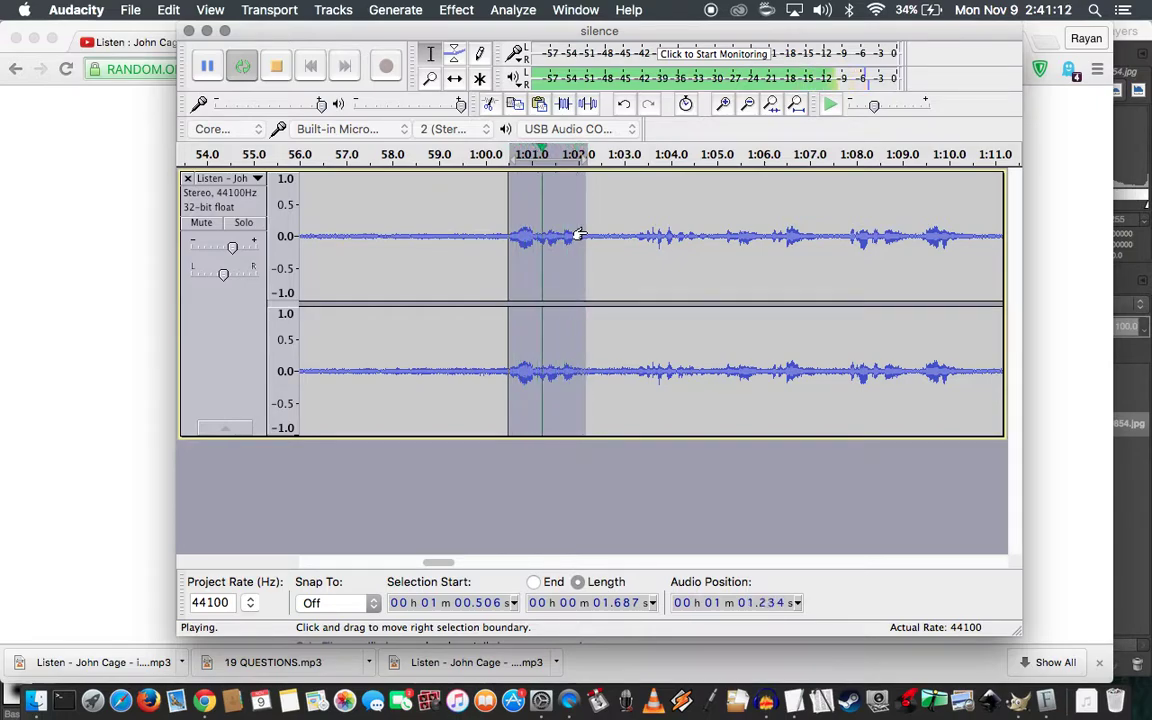
key(space)
key(Delete)
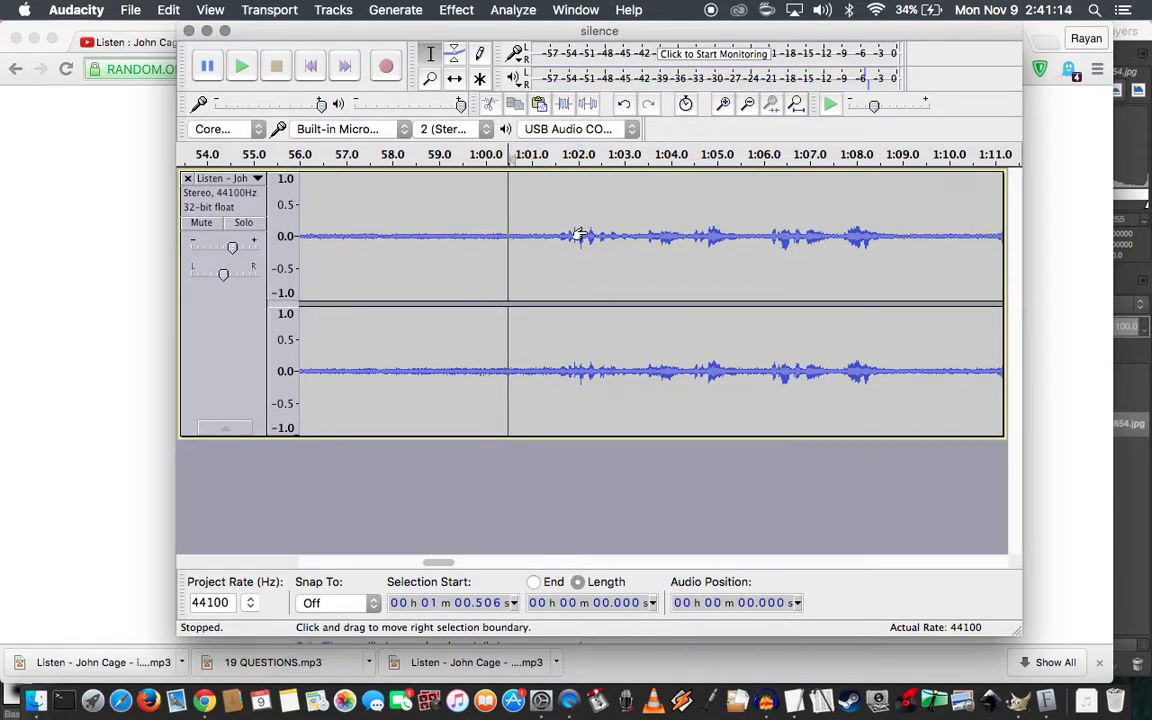
Listen on past the cut and delete the 1.939 seconds of audio starting at 1:03.472
key(space)
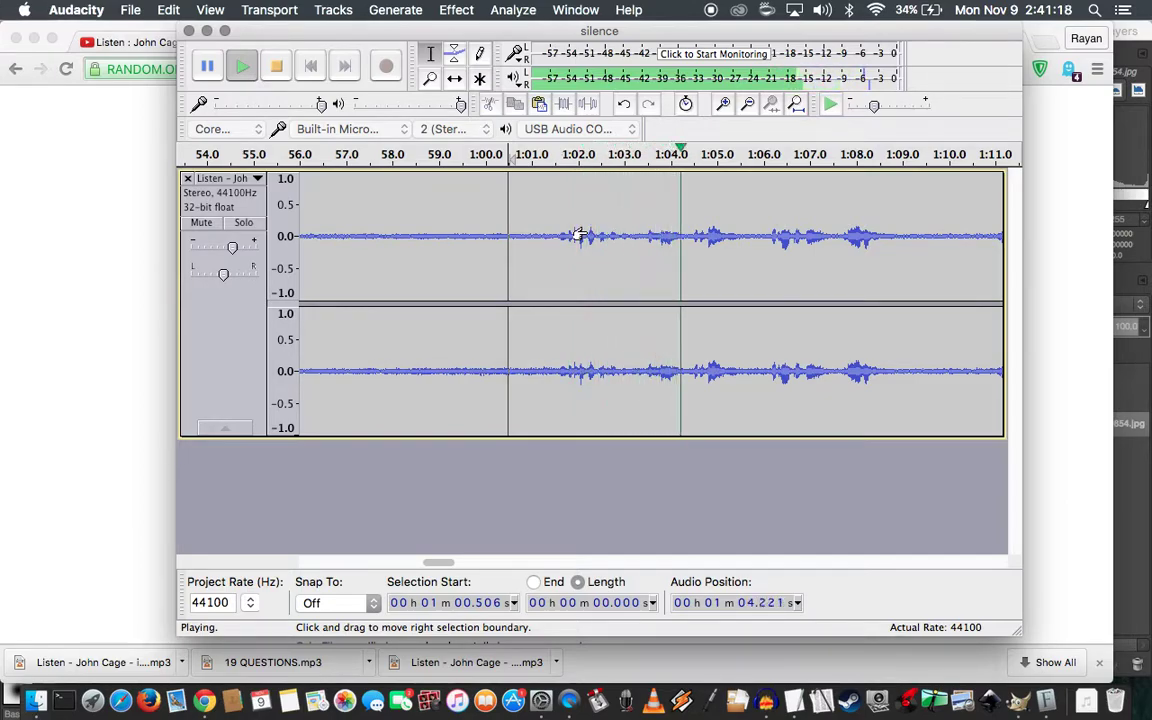
key(space)
click(645, 229)
key(space)
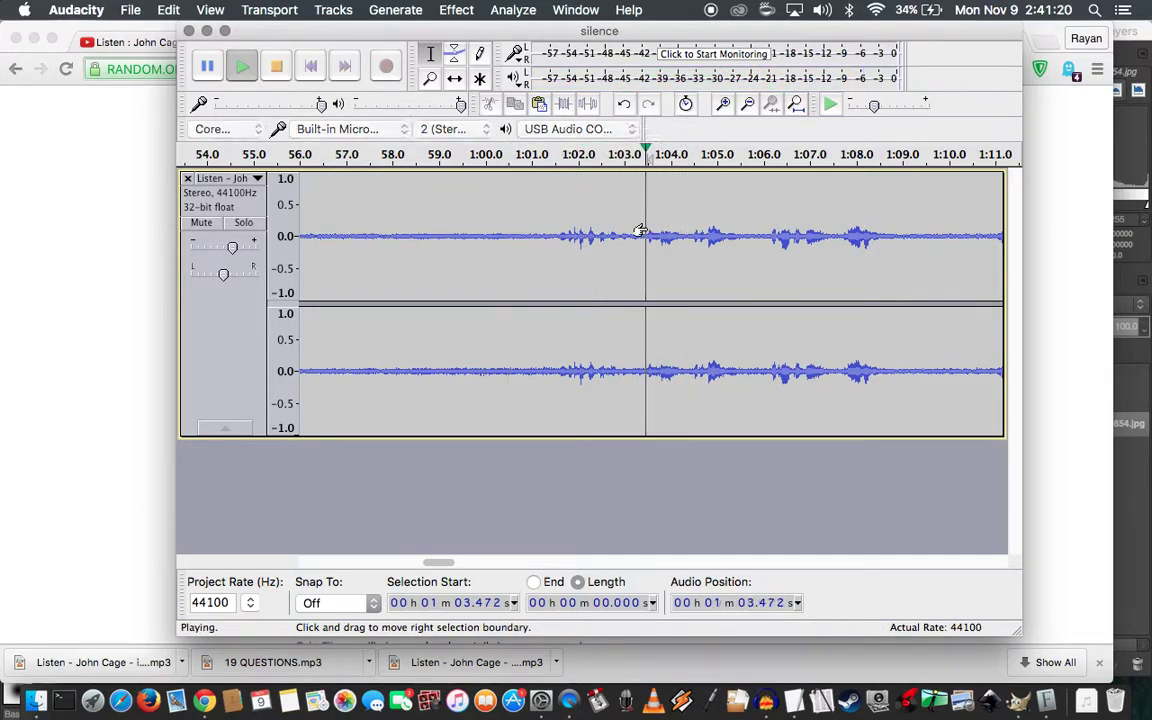
key(space)
key(space)
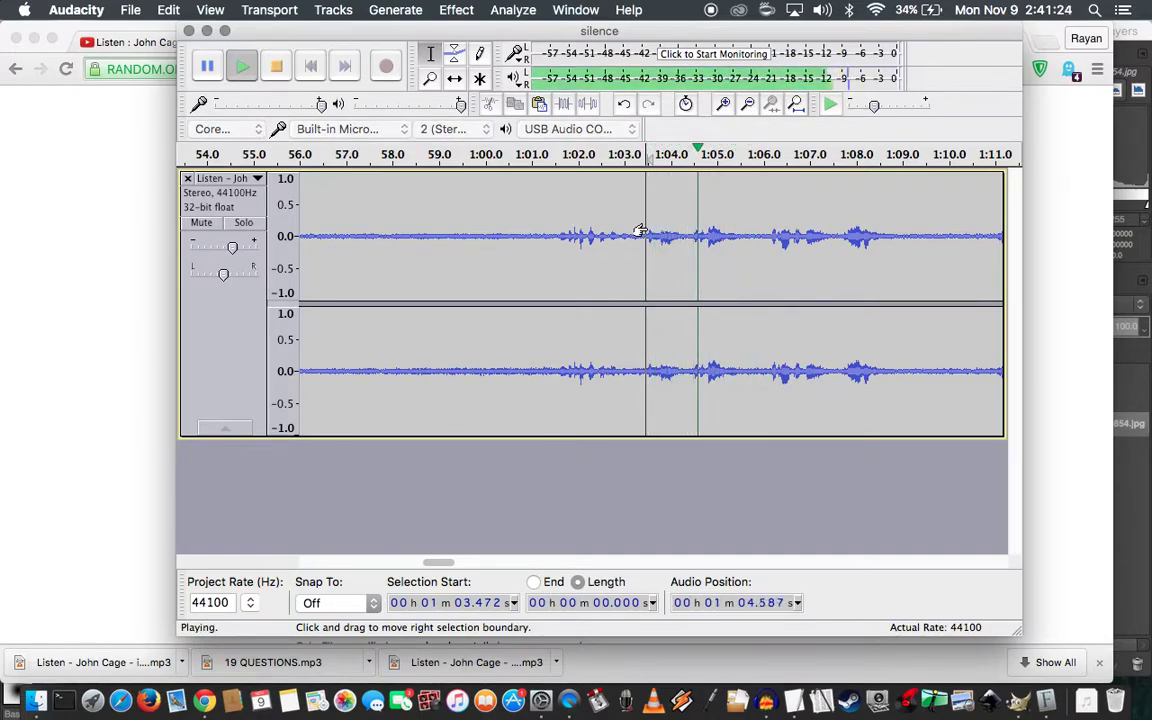
key(space)
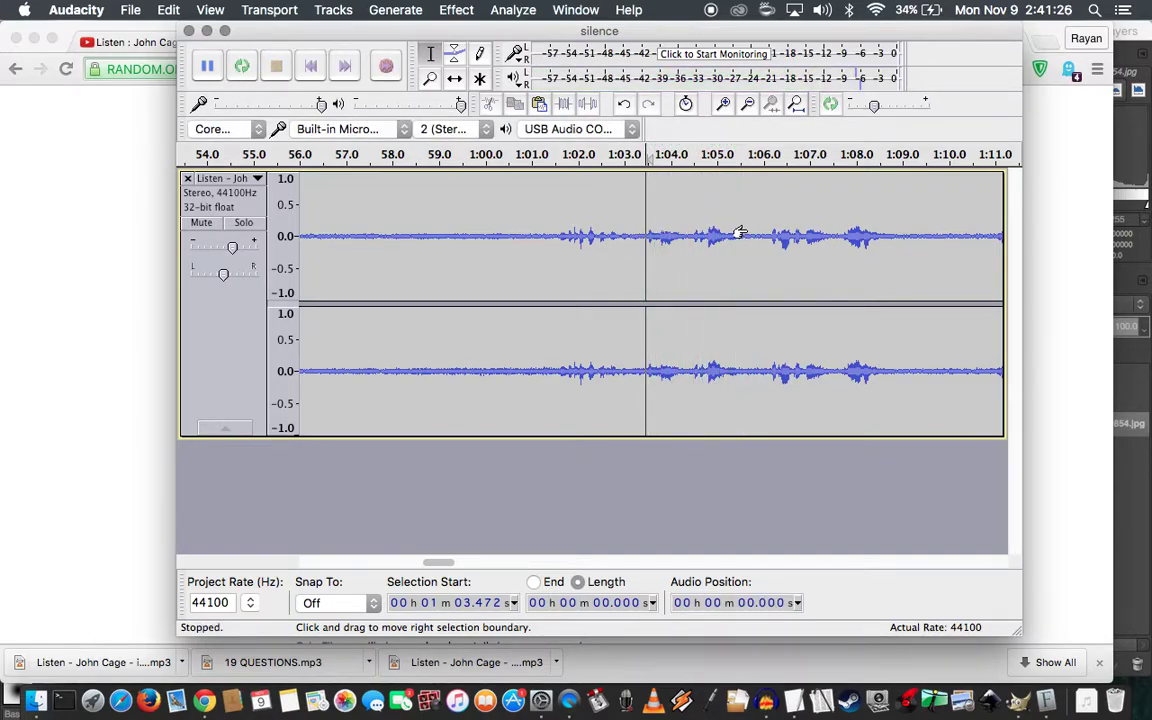
shift+click(731, 235)
key(space)
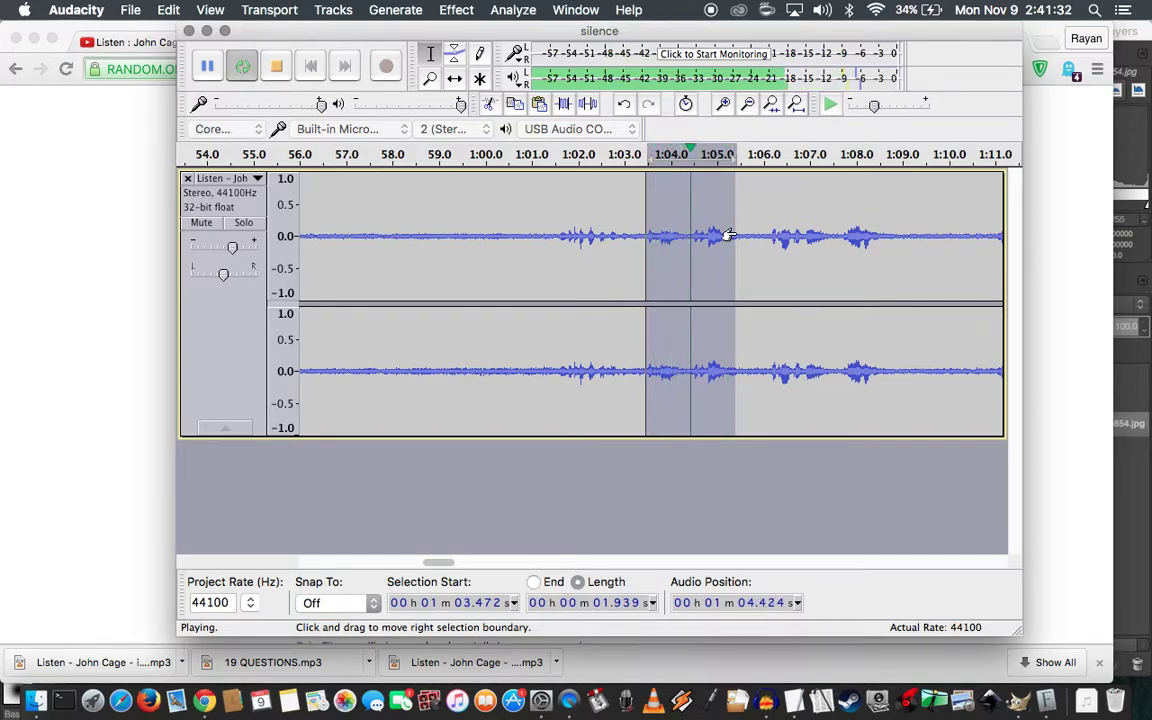
key(space)
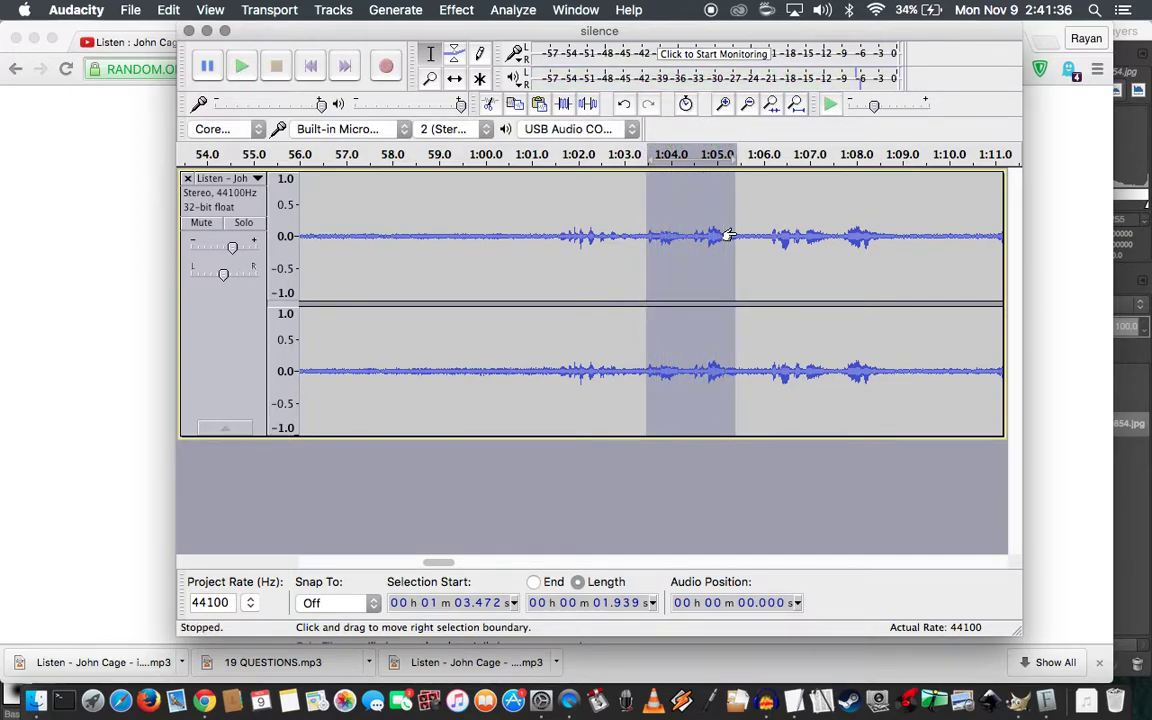
key(Delete)
Audition the following sounds and delete the 2.772 seconds of audio starting at 1:04.209
key(space)
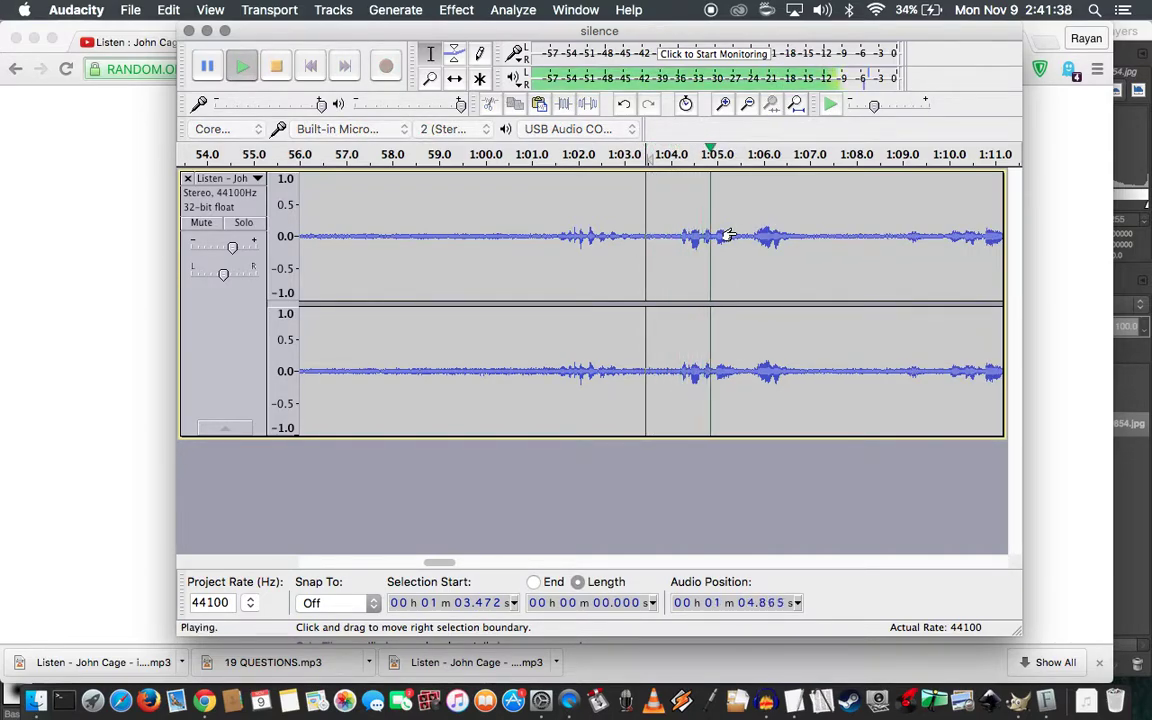
click(680, 237)
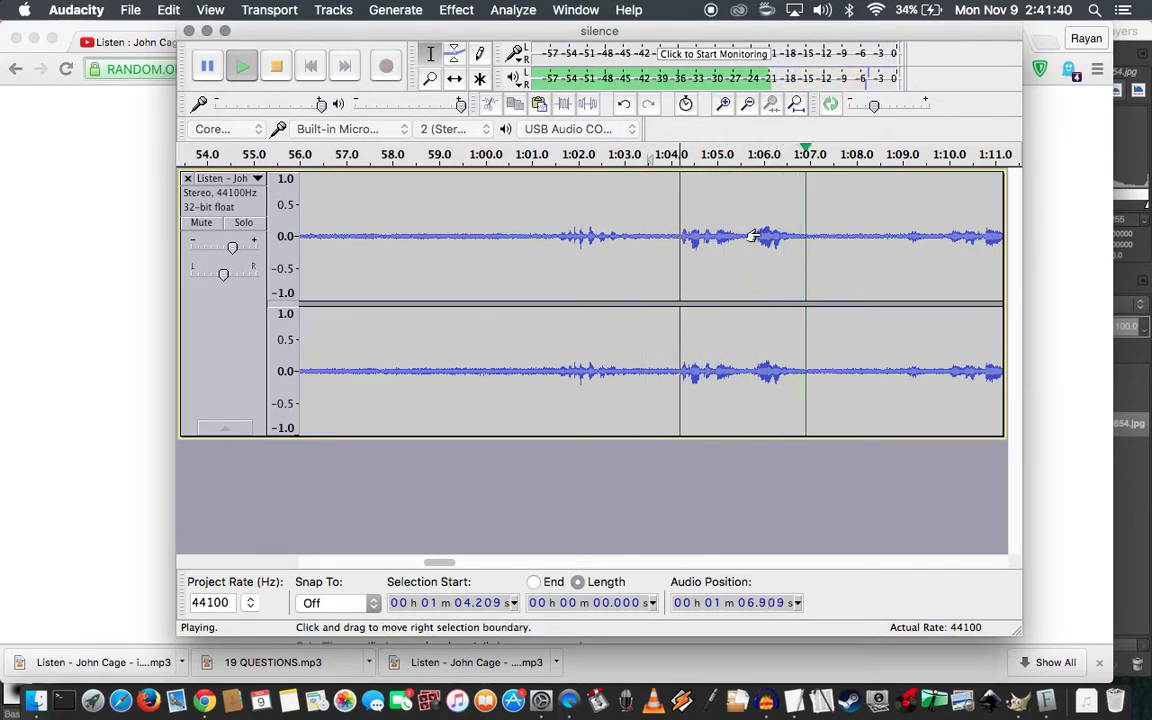
key(space)
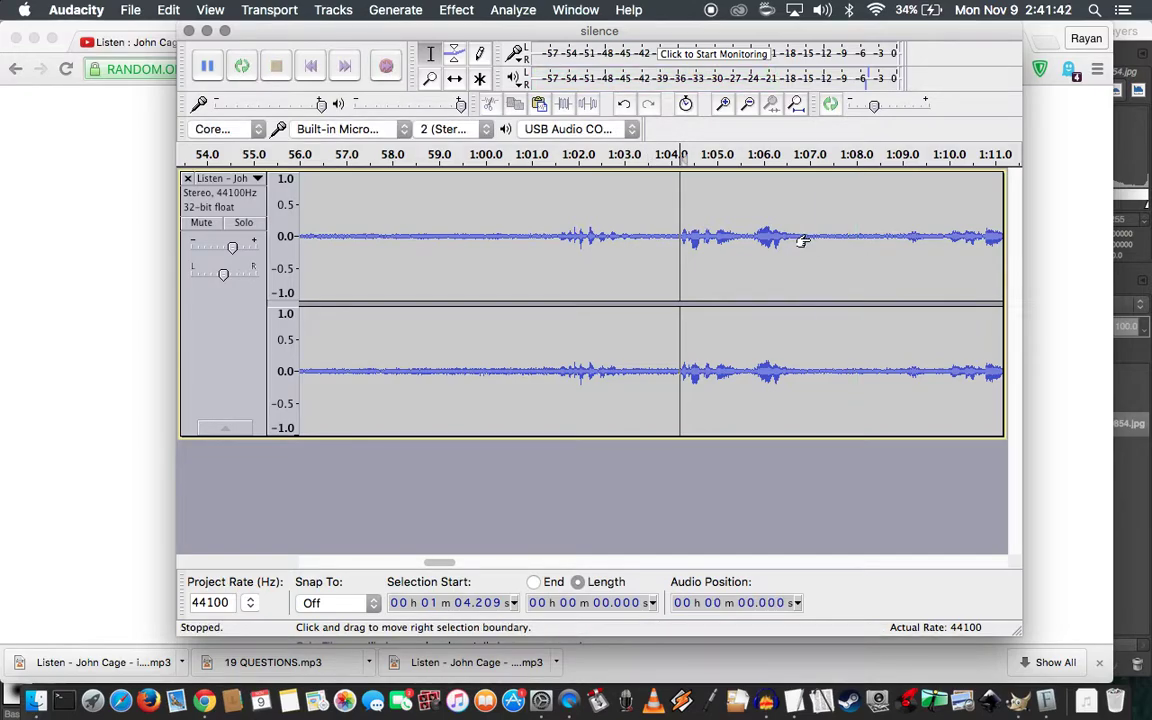
shift+click(805, 240)
key(space)
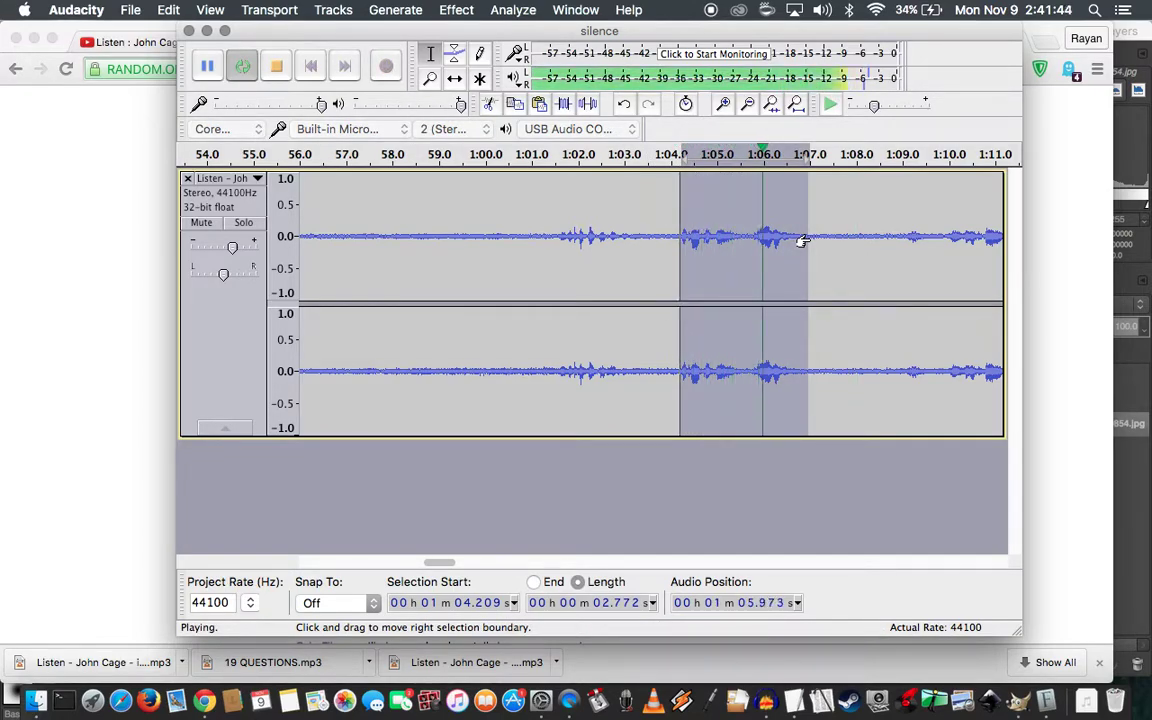
key(space)
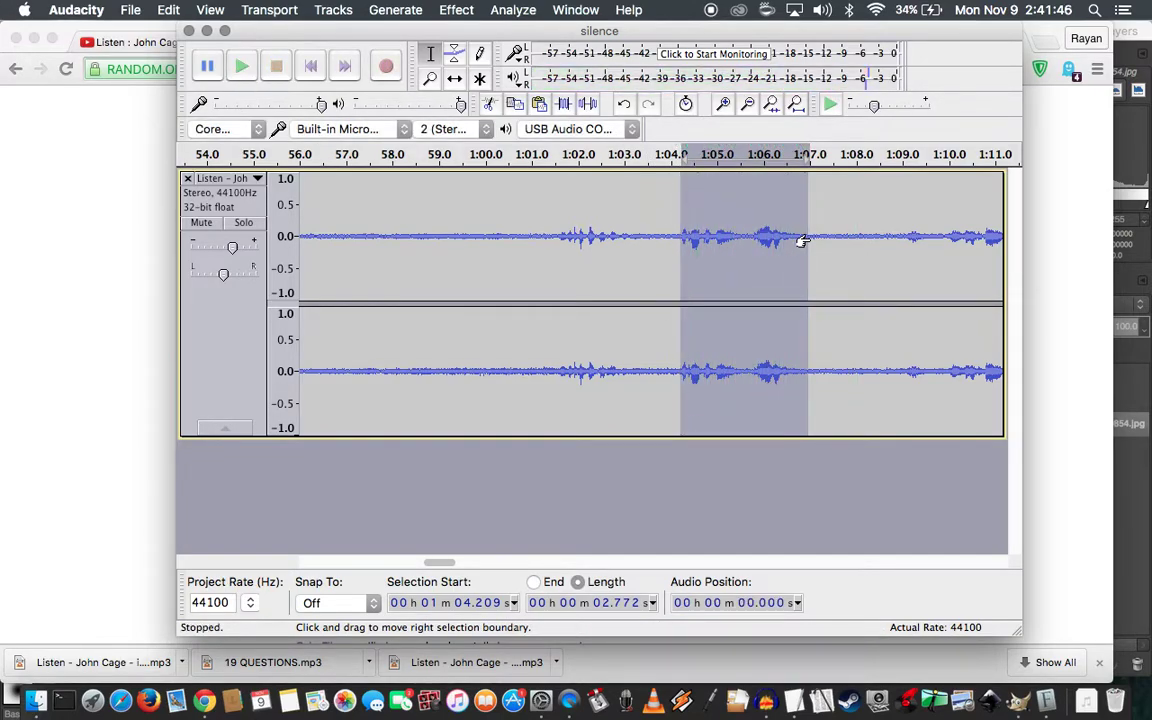
key(Left)
Listen on past the cut, then select and audition the 2.249 seconds of audio starting at 1:07.233
key(space)
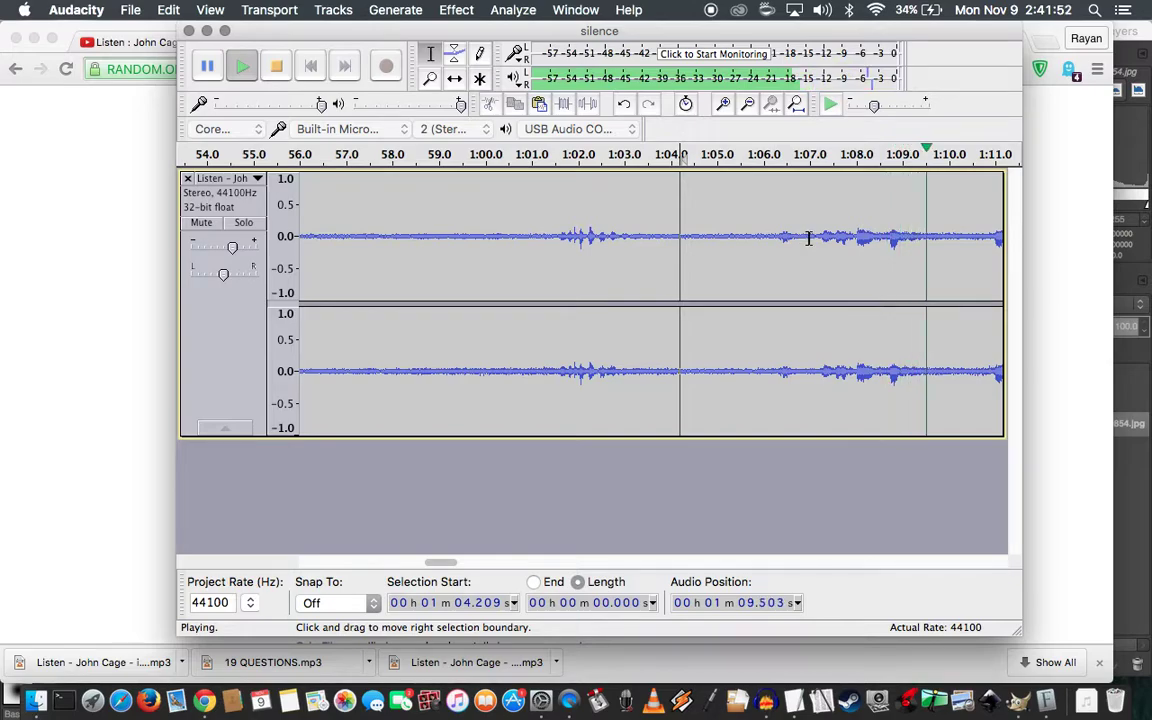
key(space)
click(821, 237)
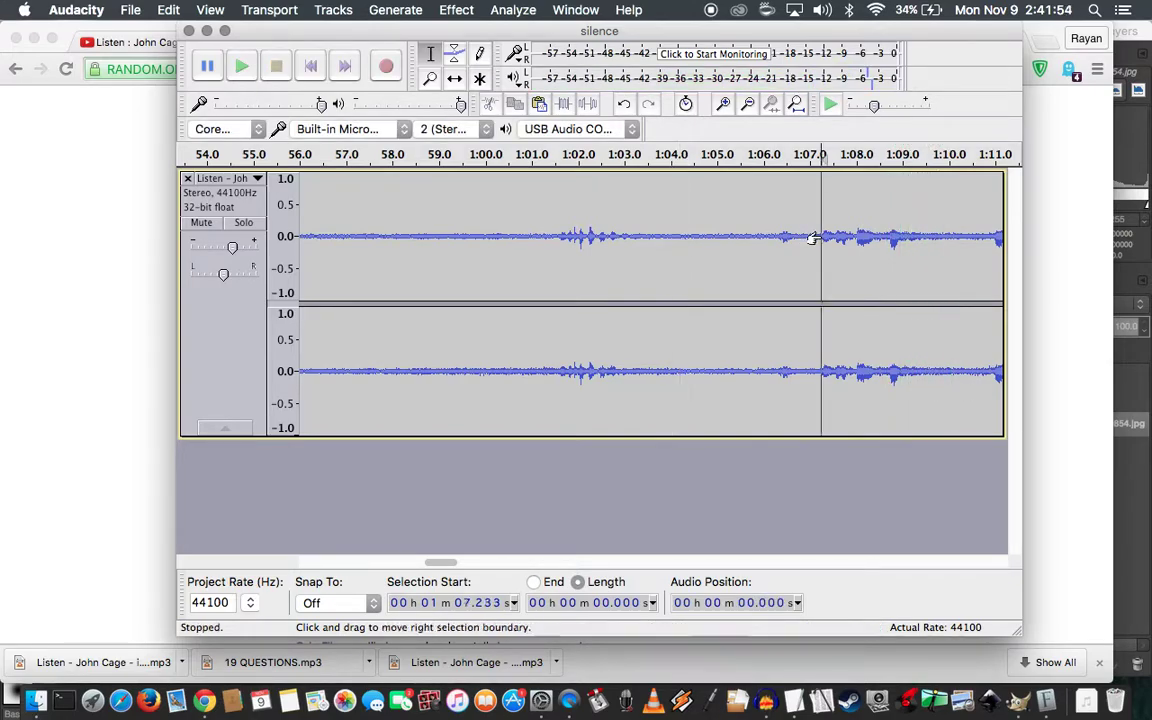
key(space)
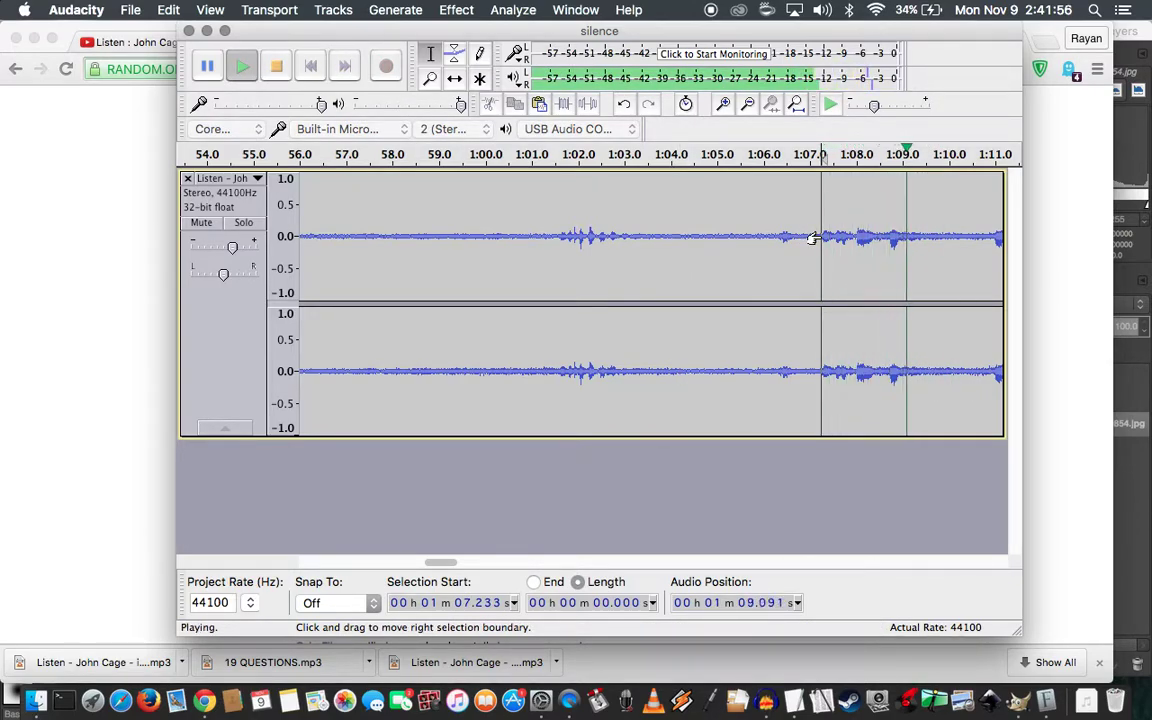
key(space)
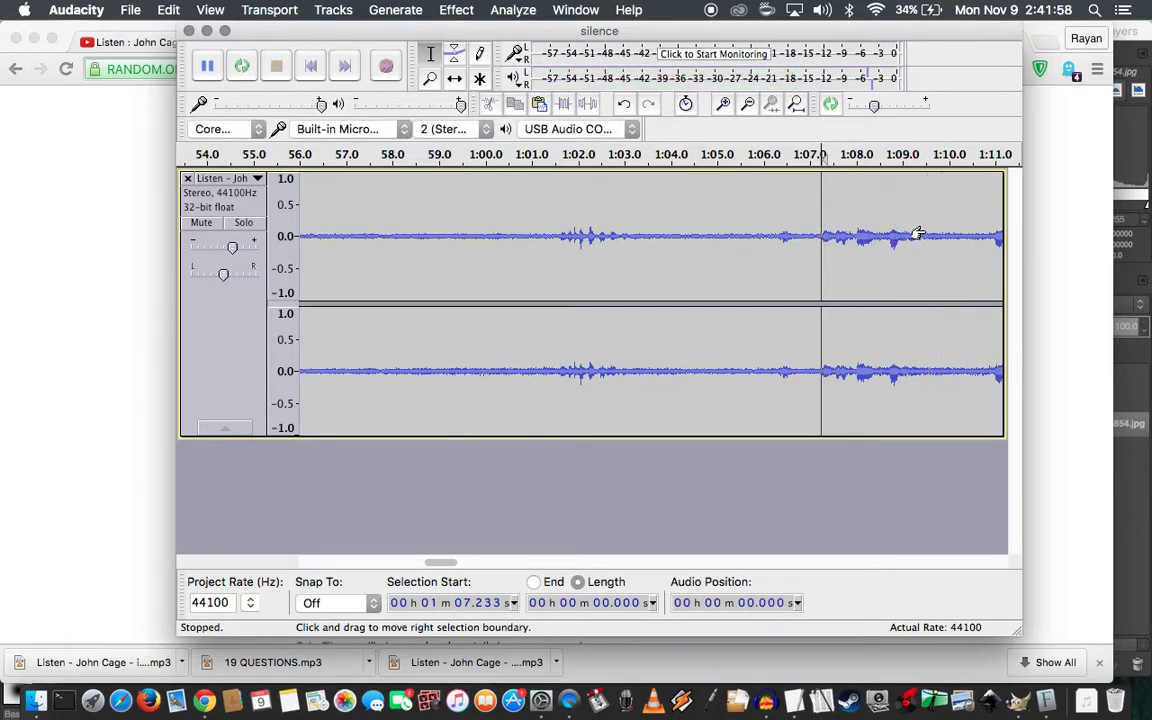
shift+click(920, 234)
key(space)
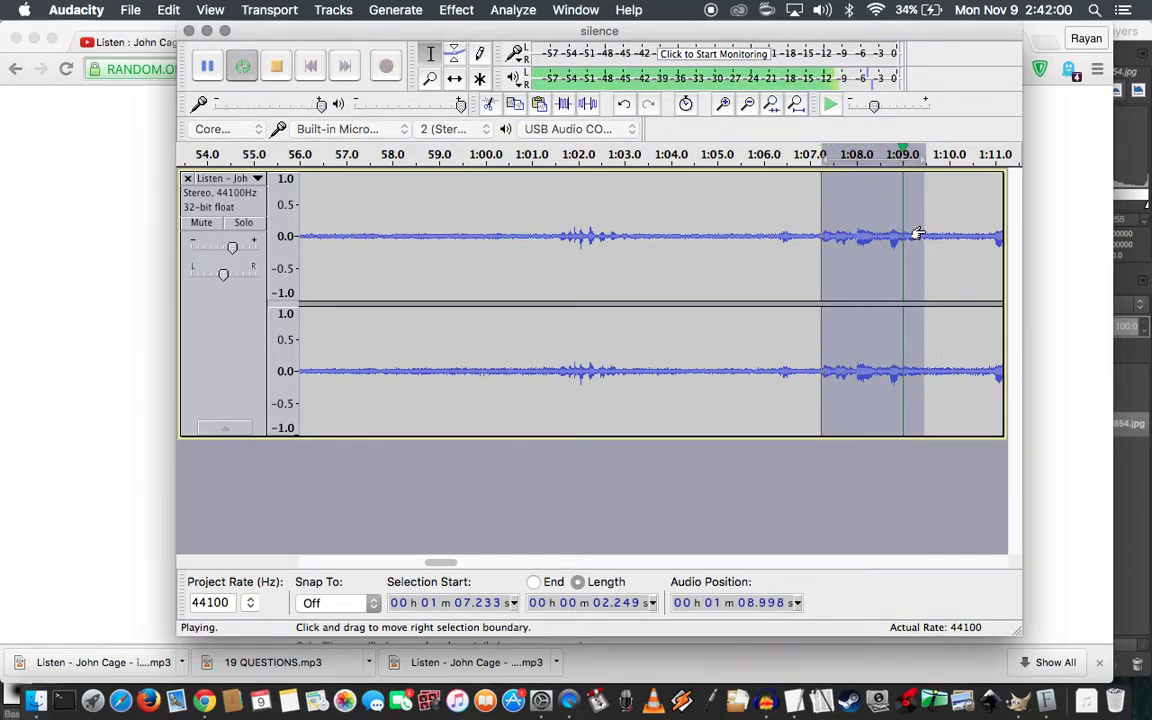
key(space)
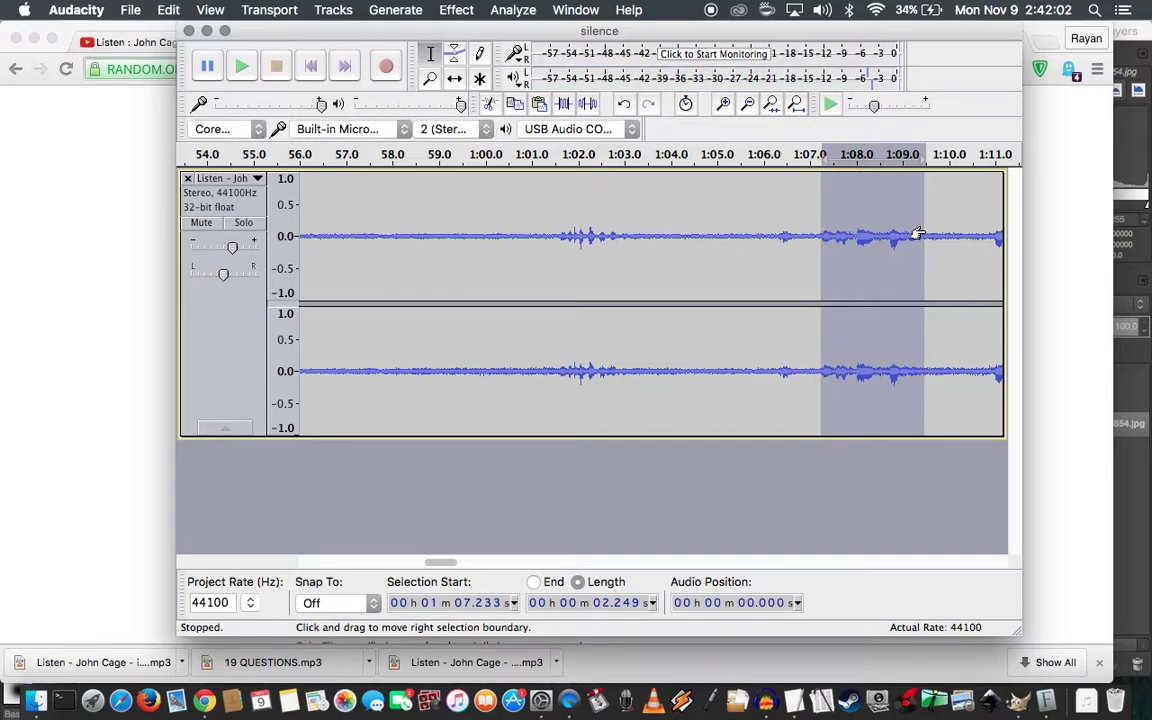
Replay the selected 2.249 seconds and copy that excerpt into a new, empty project
key(space)
key(space)
key(space)
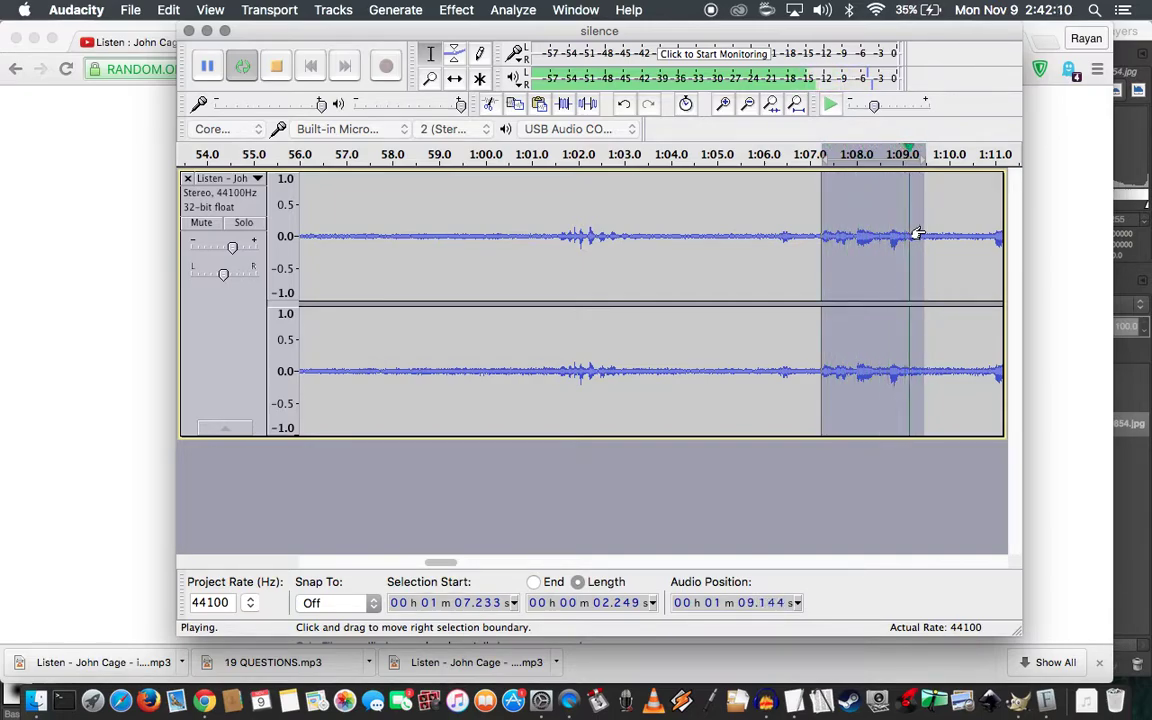
key(space)
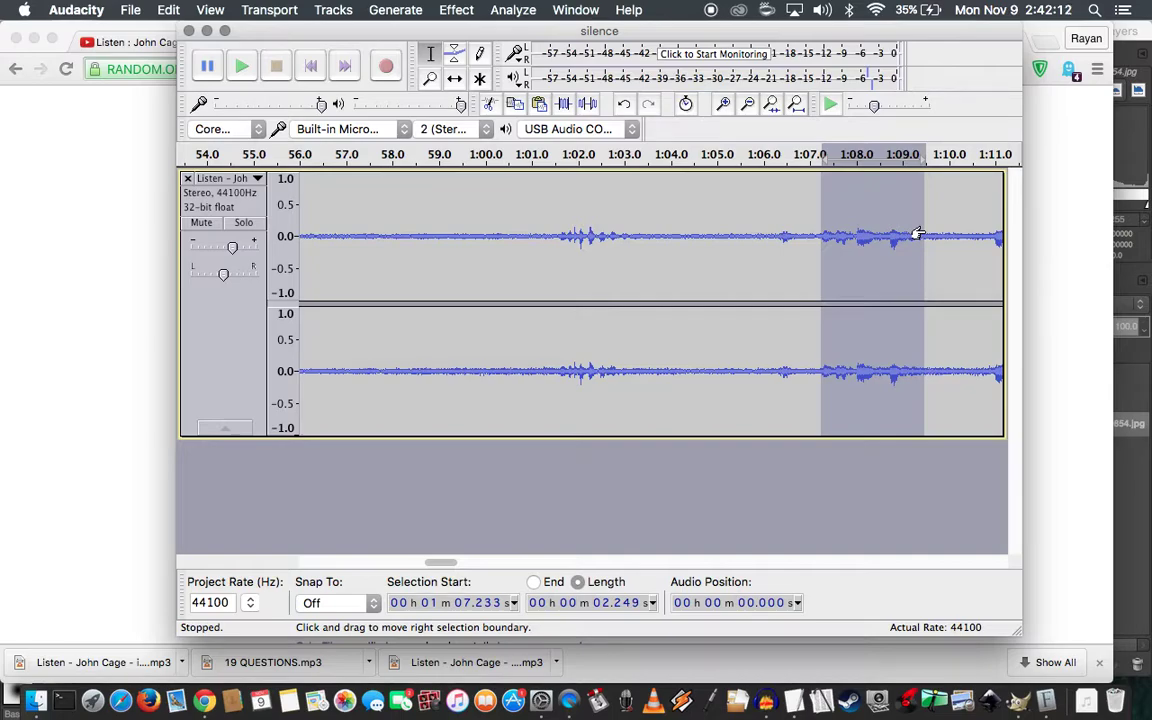
key(super+n)
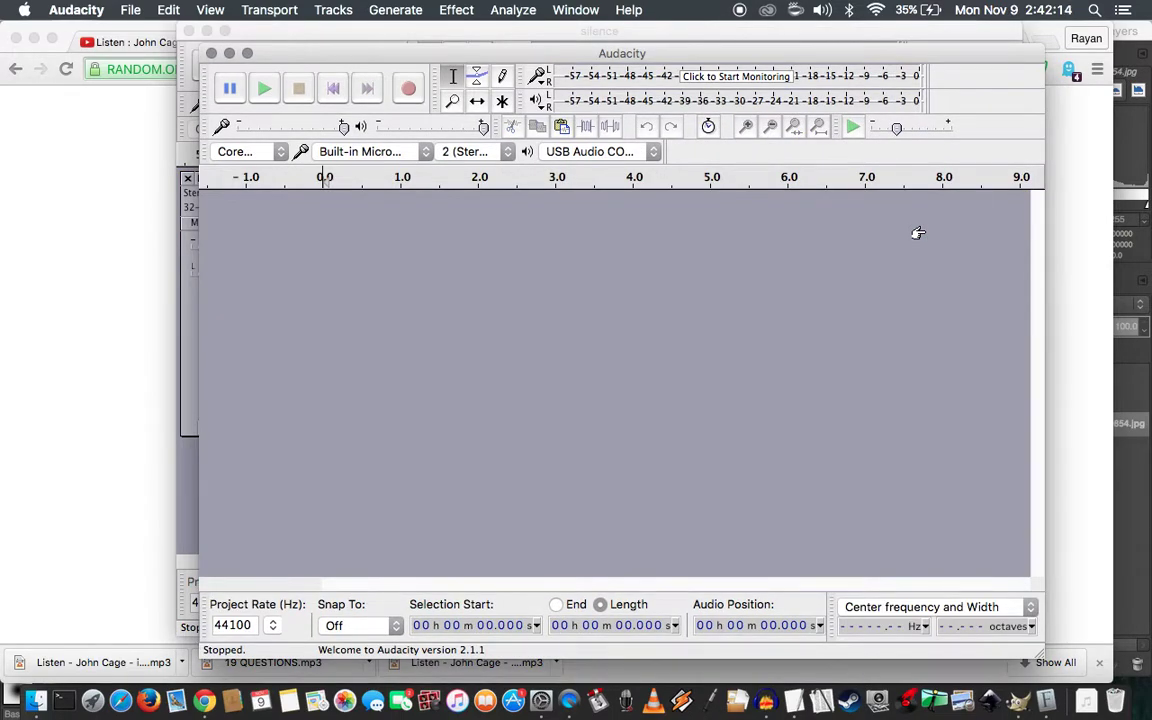
key(super+v)
Audition the pasted excerpt in the new project and examine its waveform more closely
key(space)
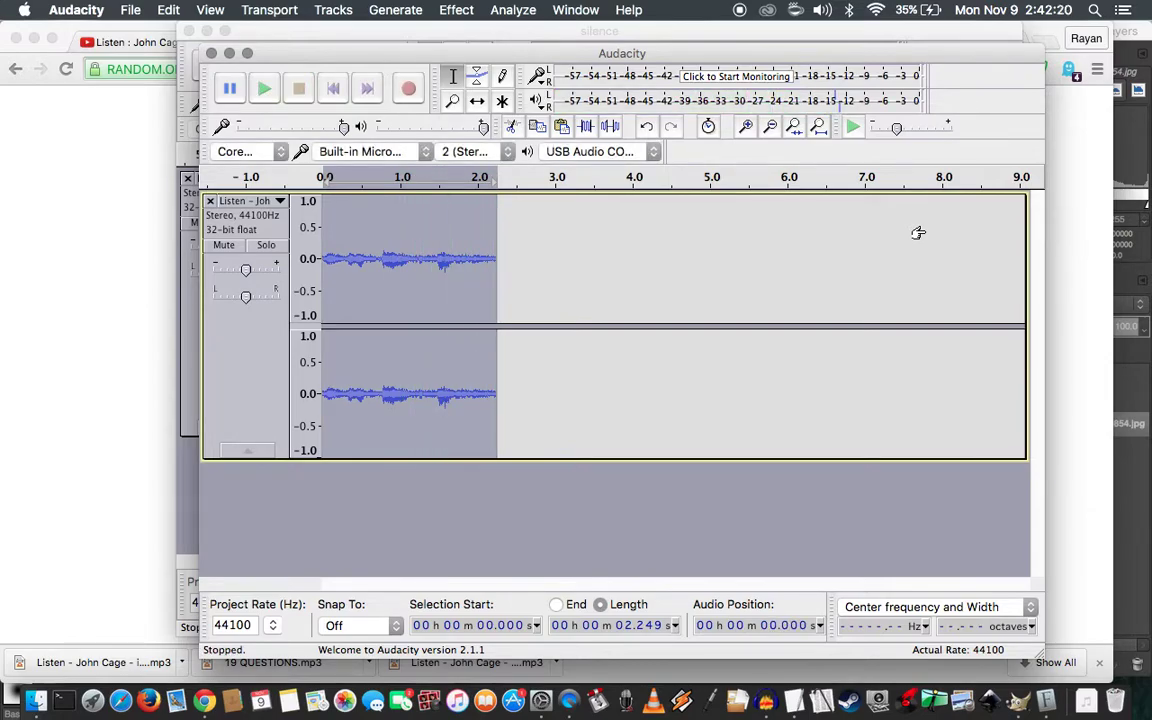
key(space)
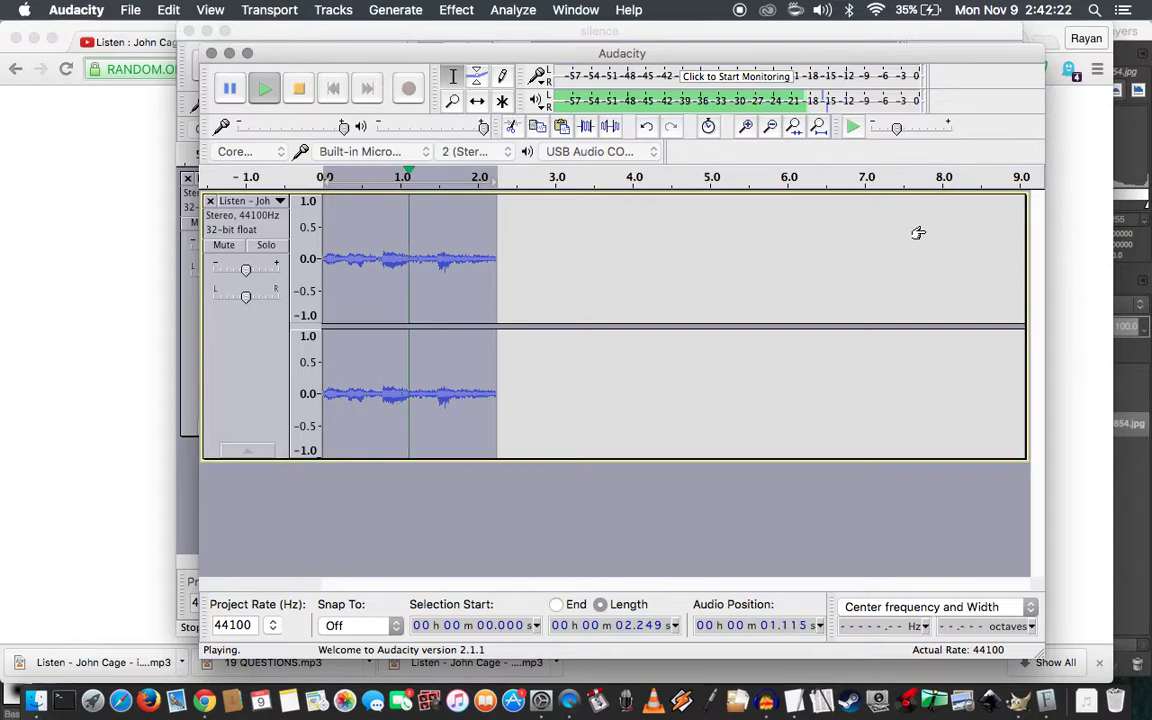
key(space)
key(space)
key(super+1)
key(super+1)
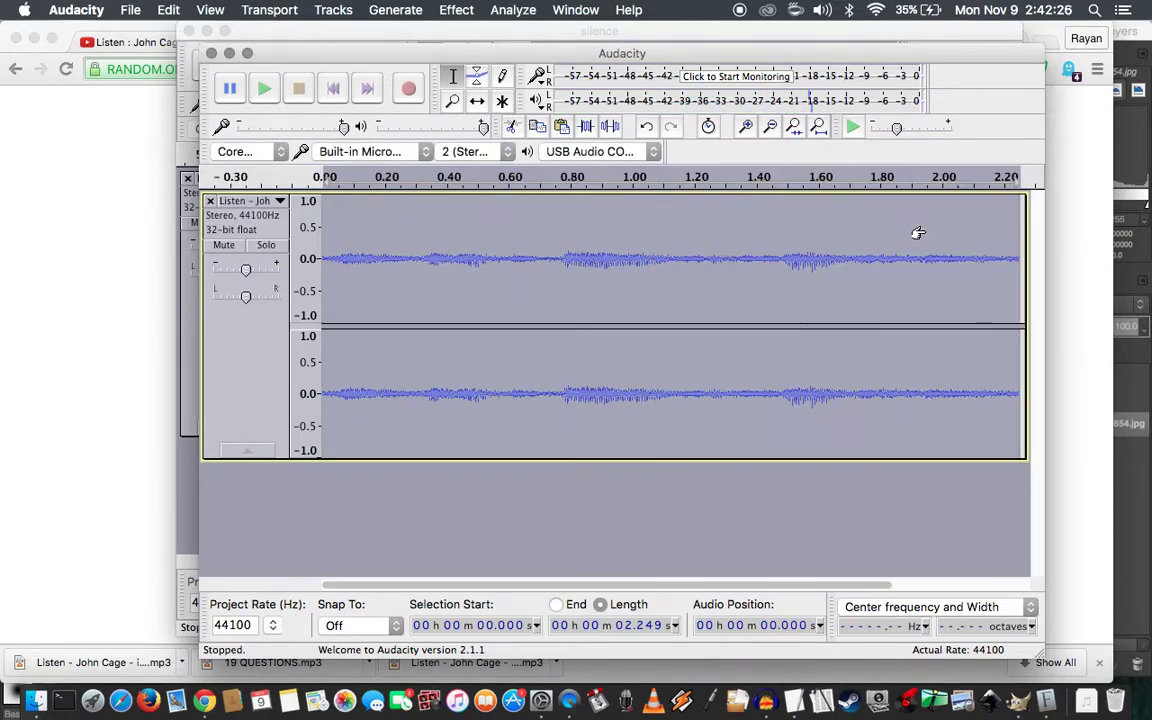
key(super+3)
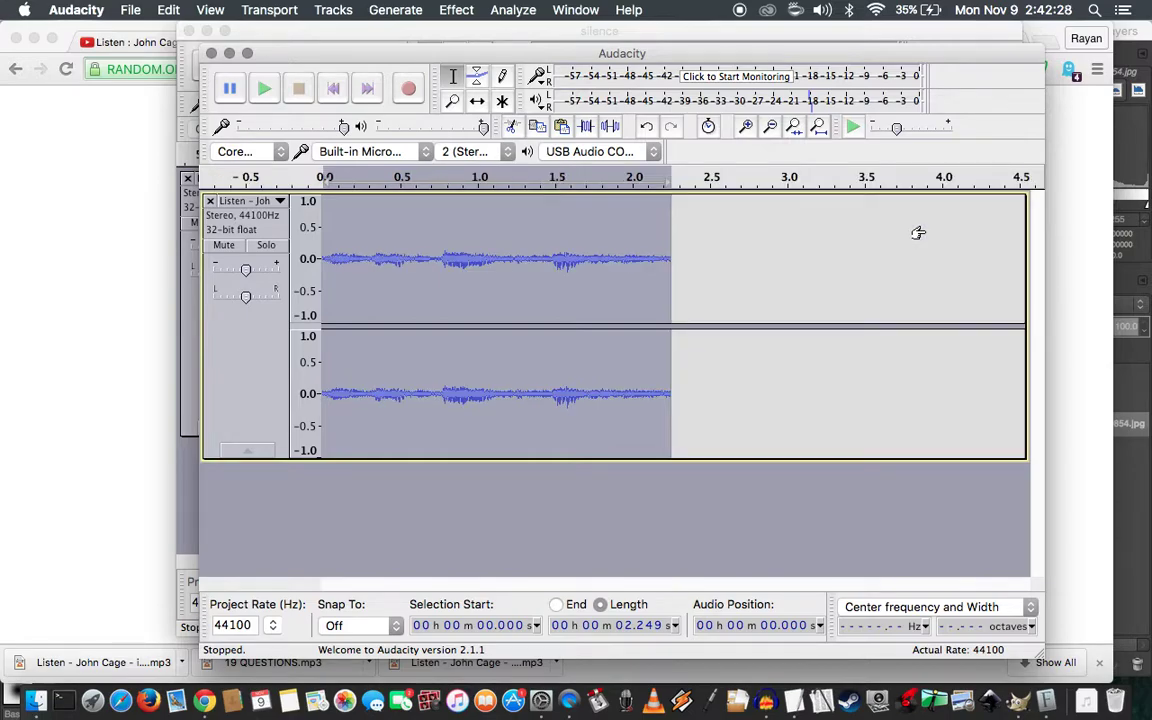
Enlarge the new project's window to fill the screen and play the excerpt at a closer zoom
click(247, 53)
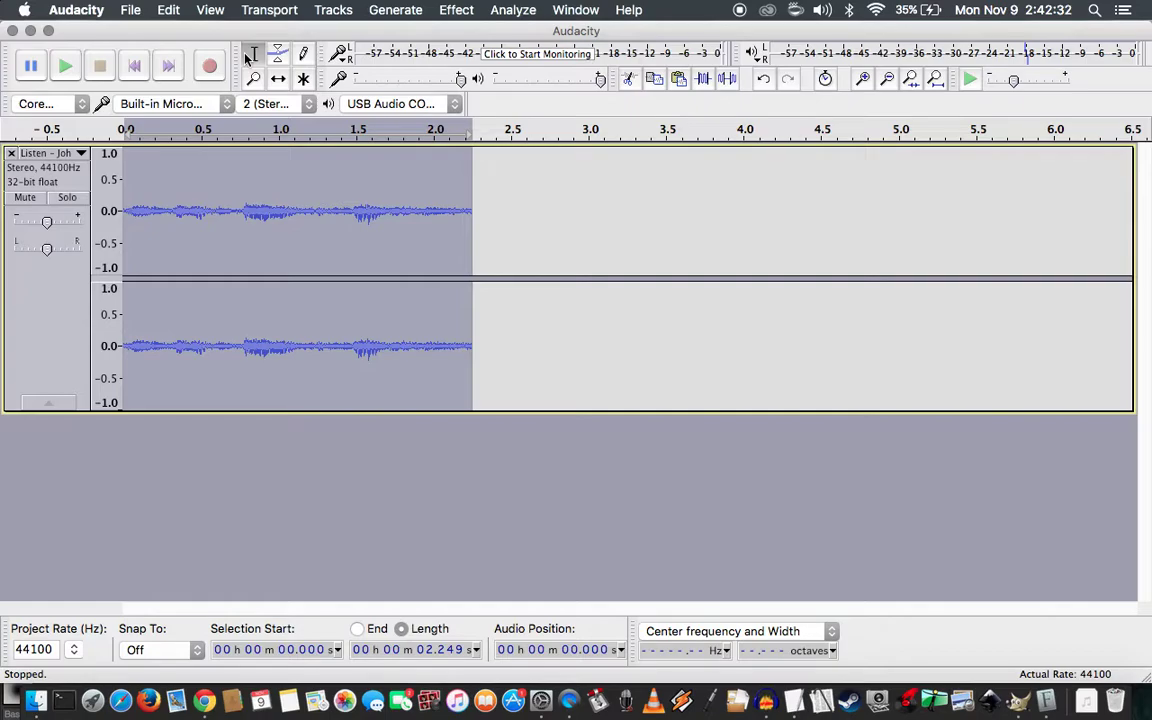
key(super+1)
key(super+1)
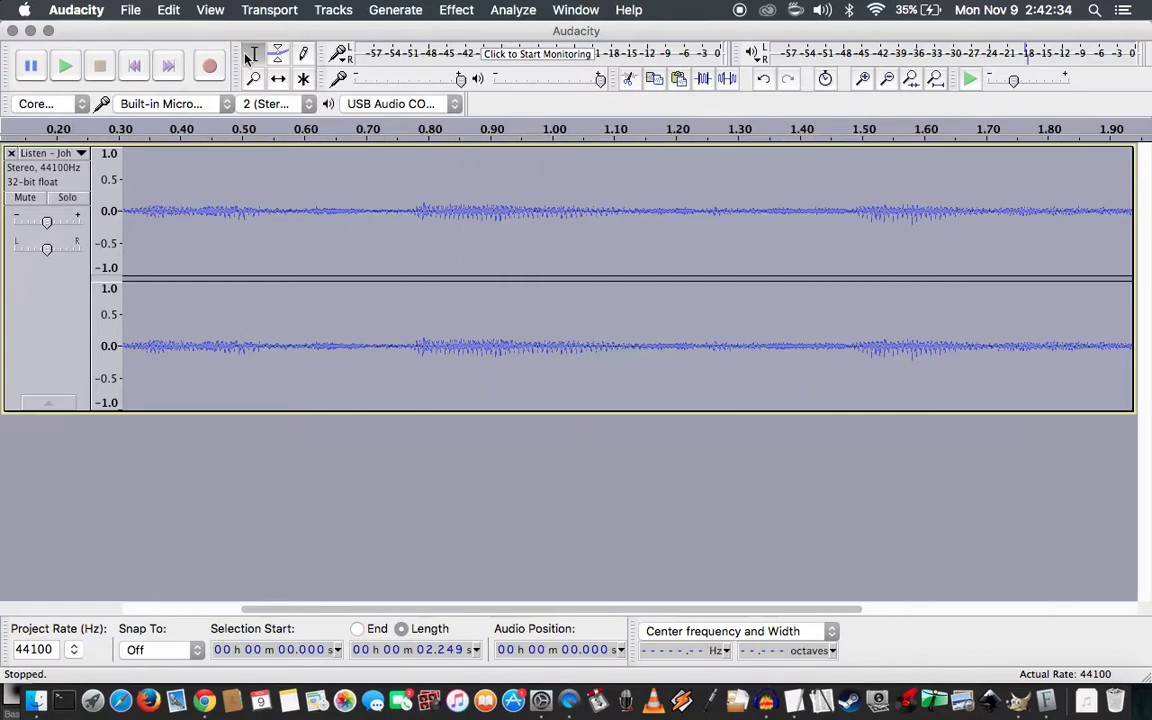
key(super+3)
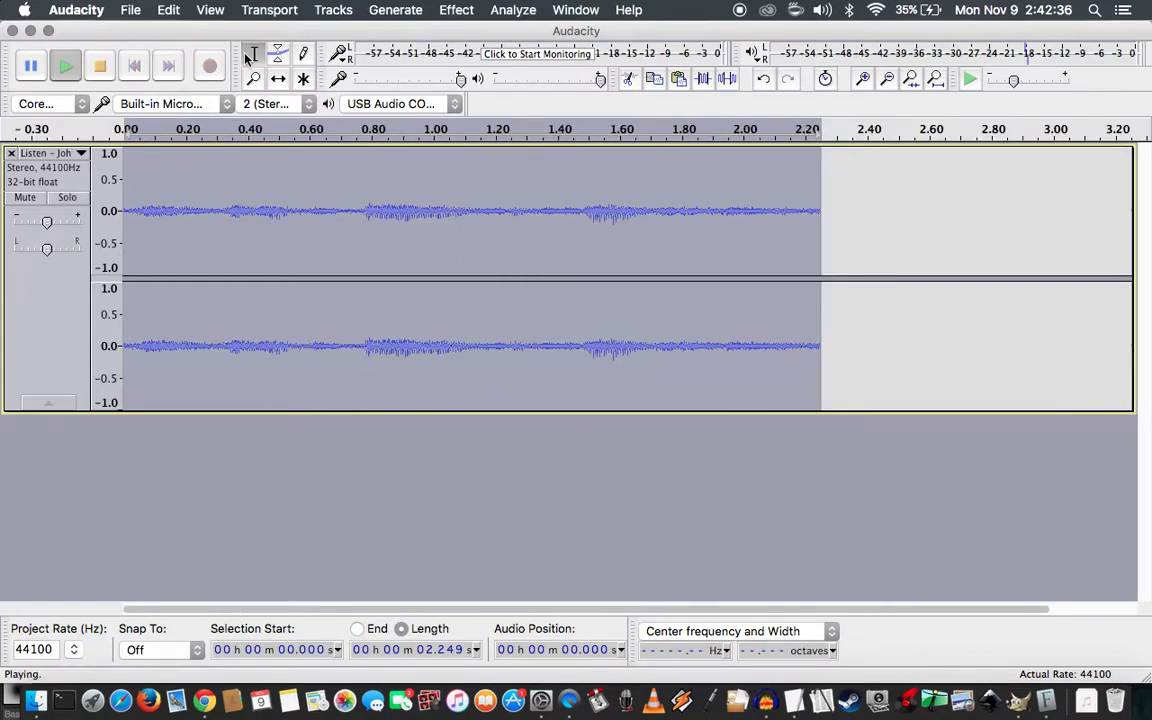
key(space)
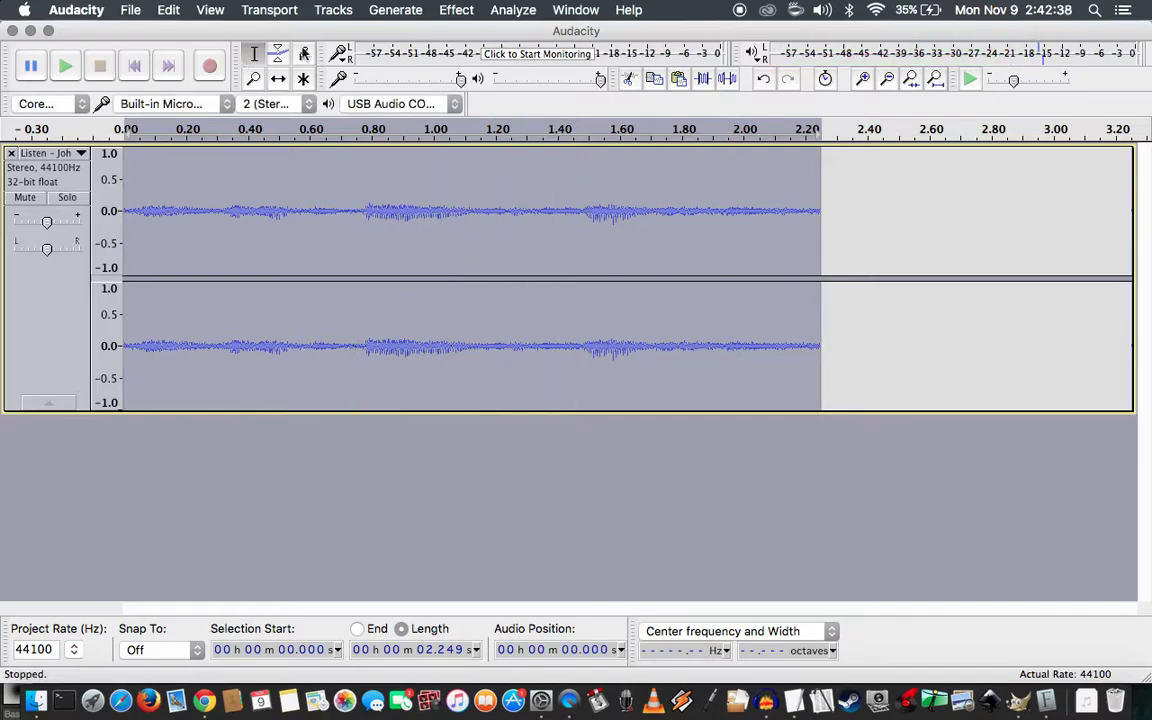
Audition the excerpt from 1.469 s and from progressively earlier points back to 1.347 s
click(579, 203)
key(space)
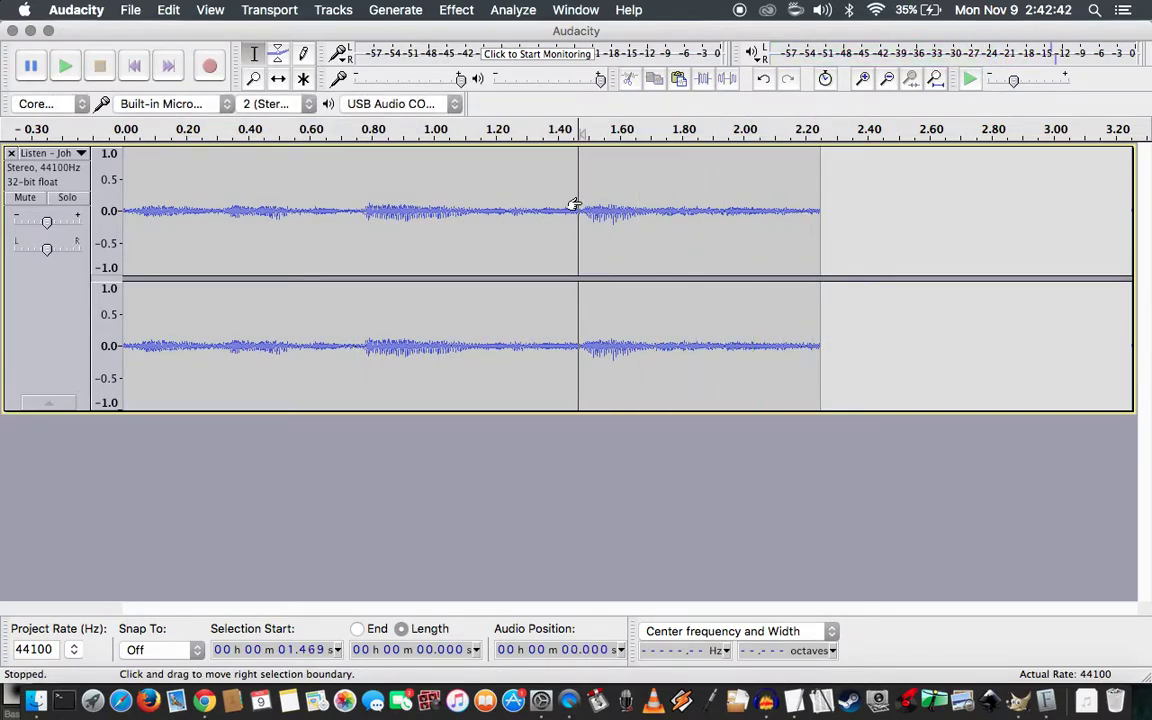
key(space)
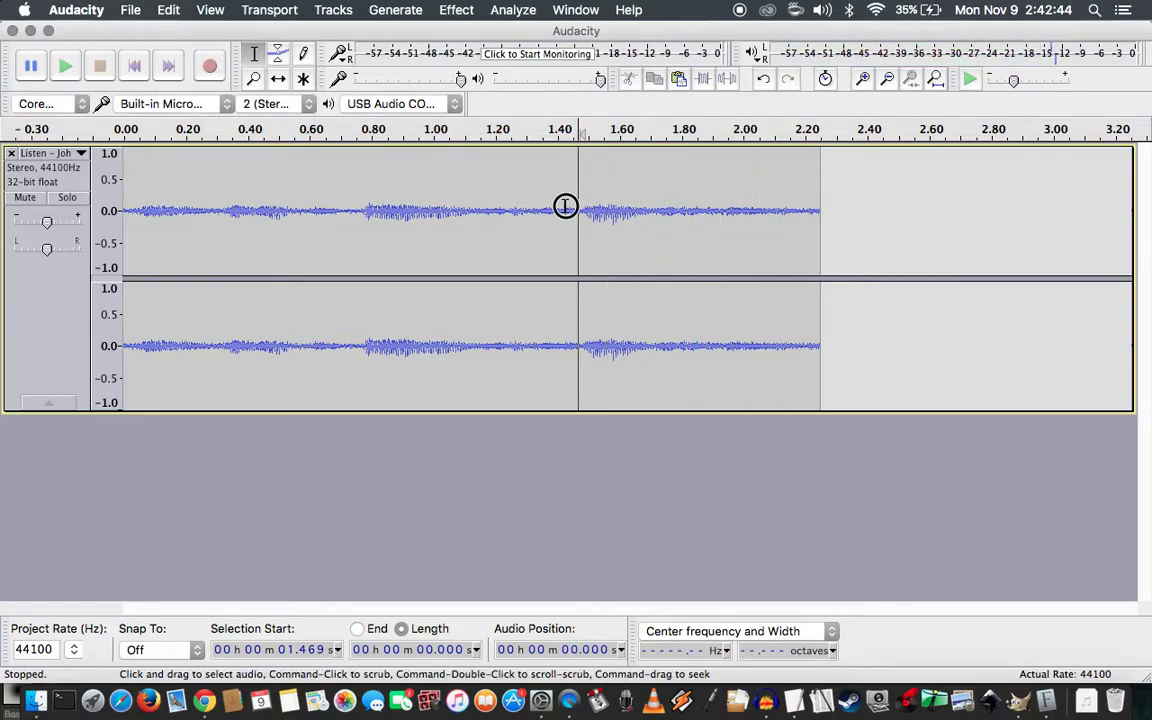
click(566, 206)
key(space)
key(space)
click(540, 211)
key(space)
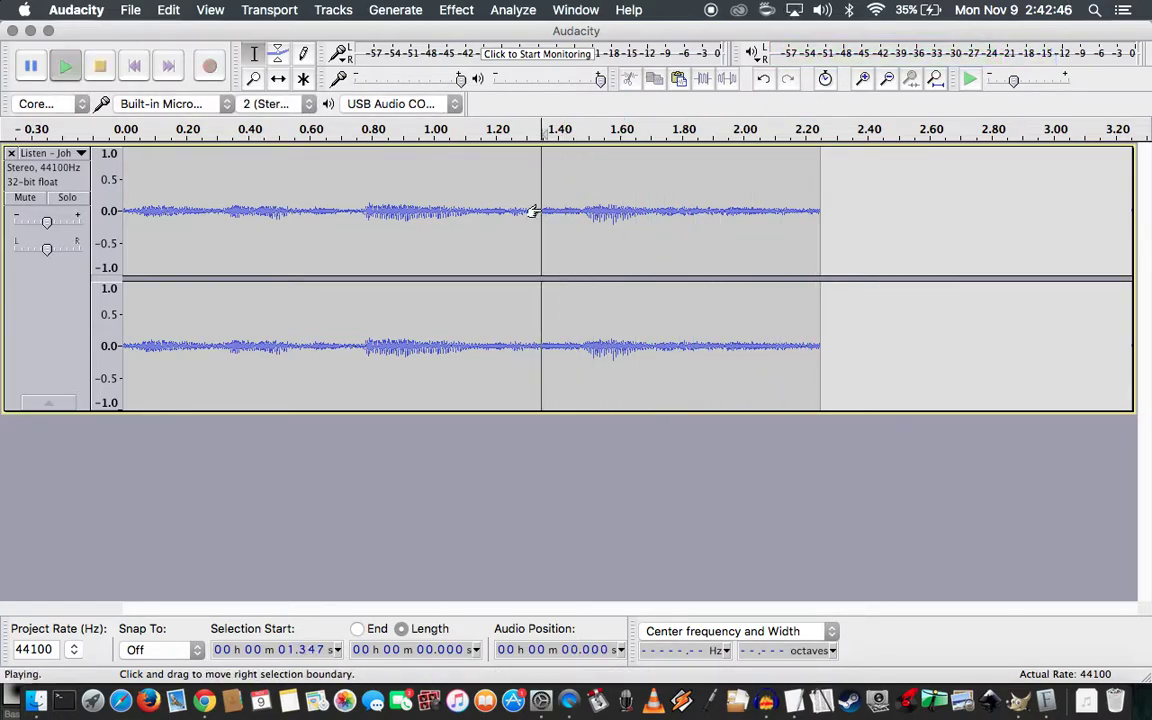
Audition the gap between the two bursts from several start points, including 1.173 s and 1.263 s
click(526, 211)
key(space)
key(space)
click(487, 211)
key(space)
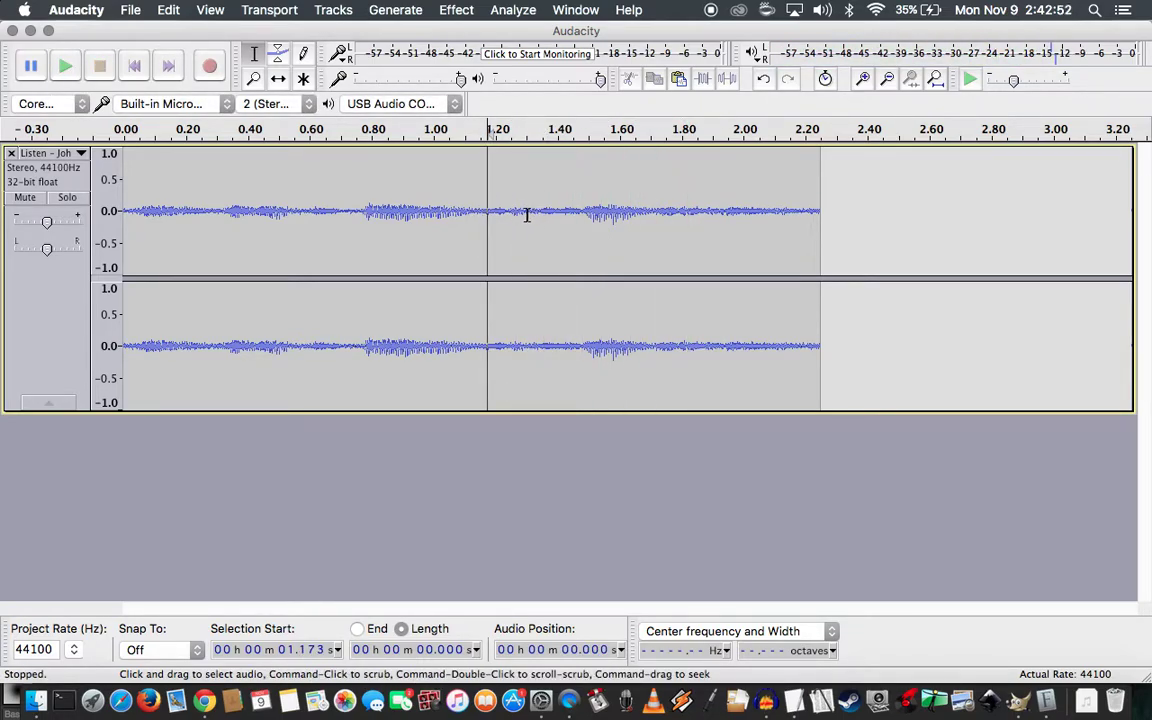
click(514, 214)
key(space)
key(space)
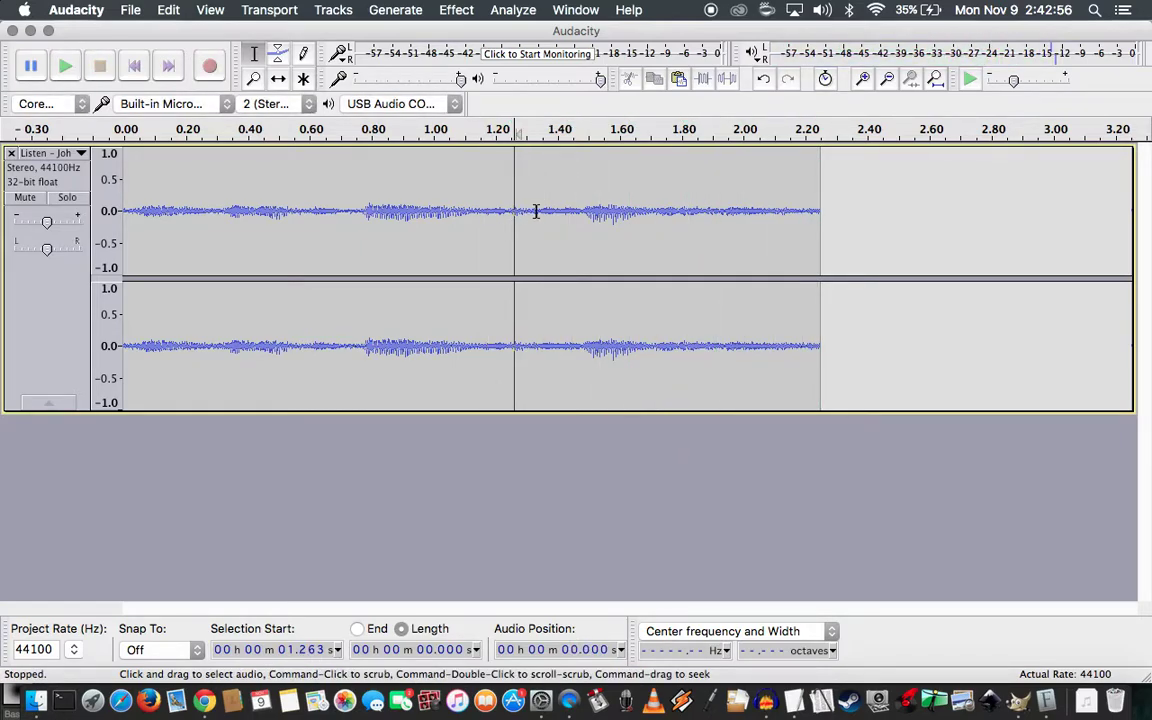
Select 0.219 seconds of the quiet gap starting at 1.263 s and play it as a loop
key(super+1)
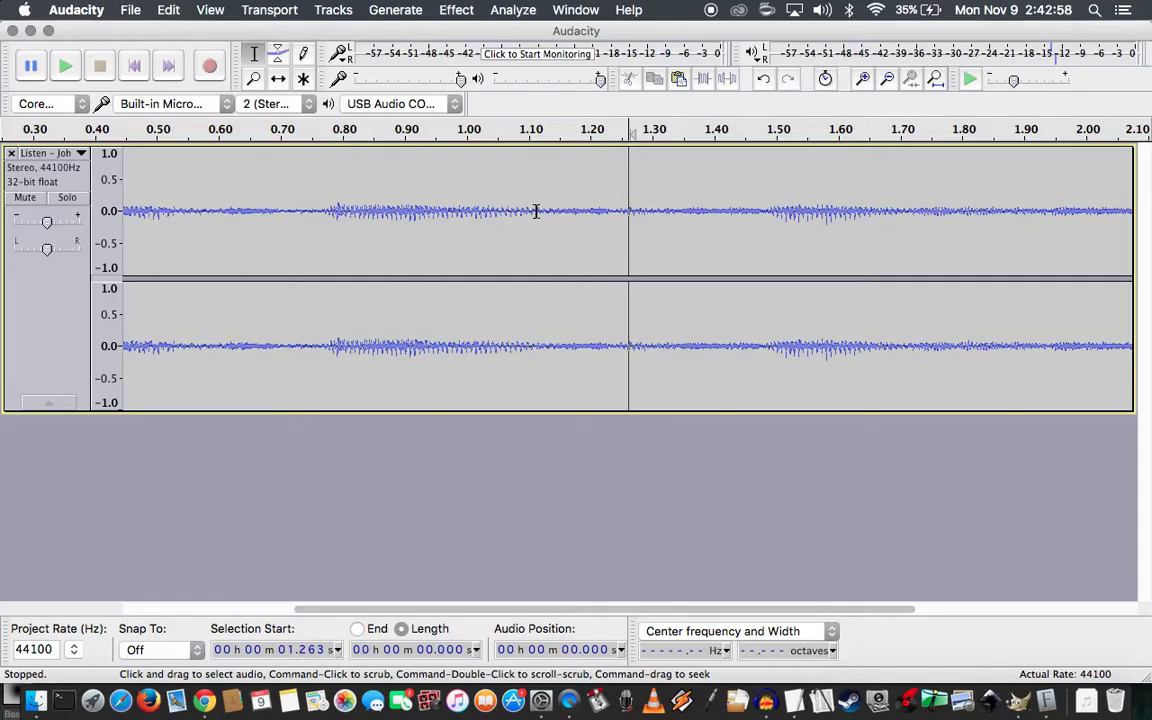
shift+click(760, 210)
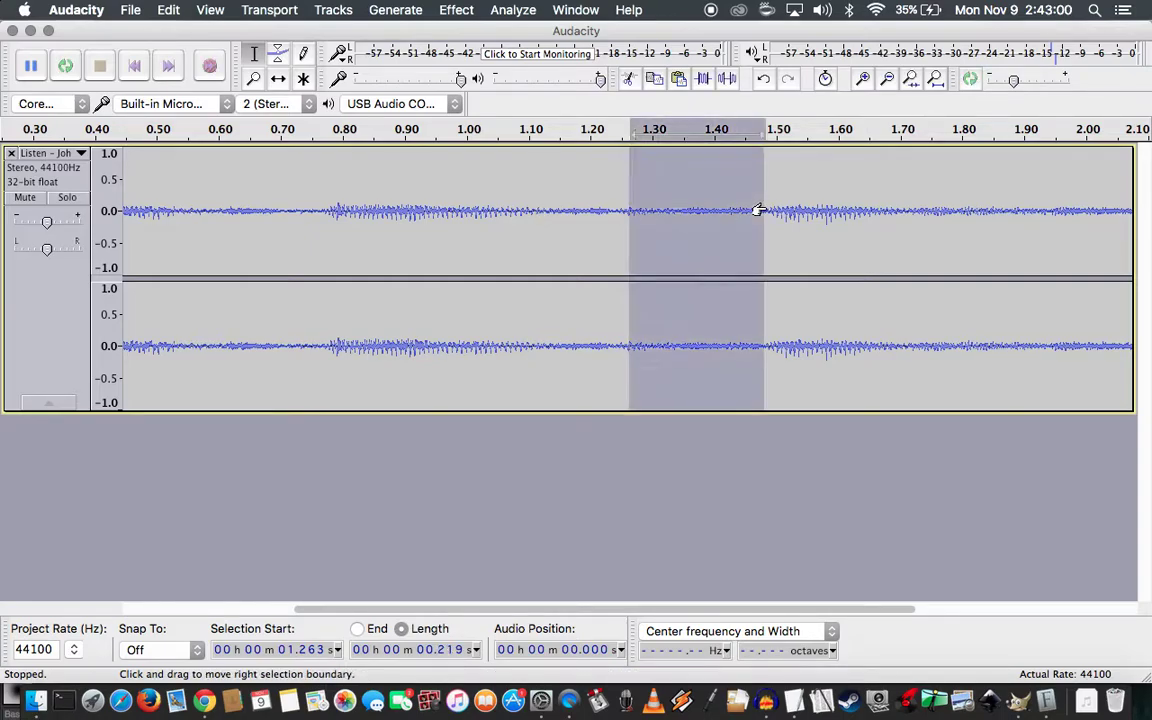
key(shift+space)
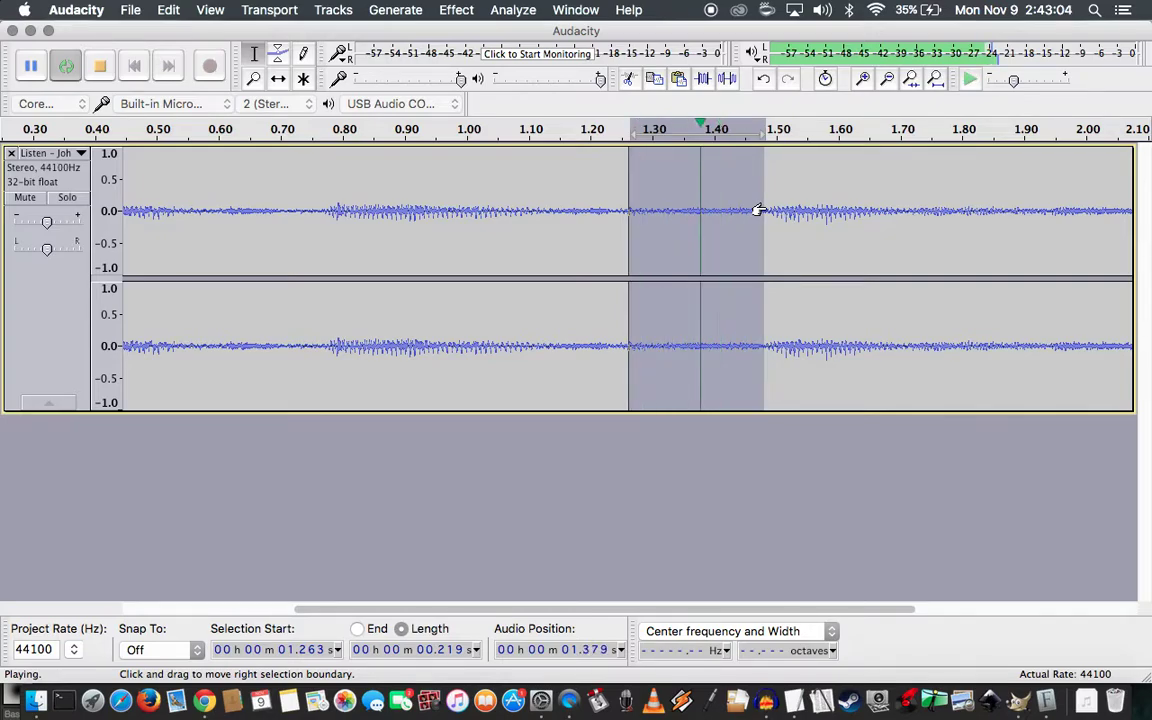
key(shift+space)
Shorten the selection from 1.263 s to 0.160 and then 0.128 seconds, looping each version
shift+click(722, 212)
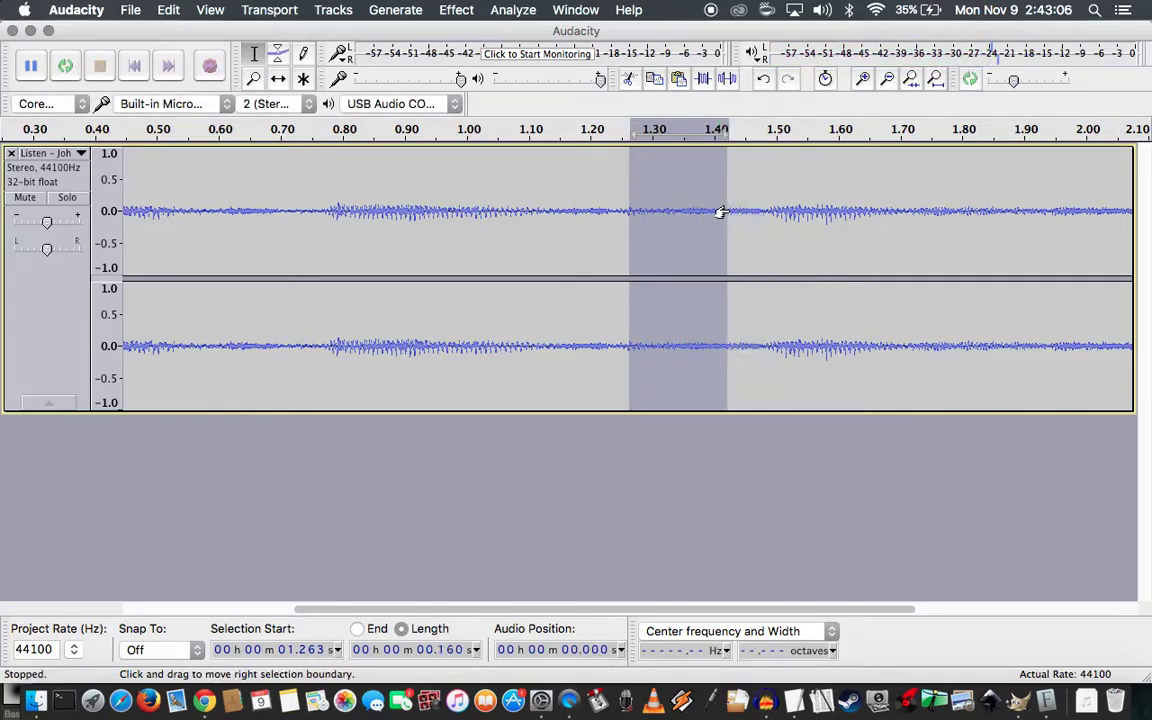
key(shift+space)
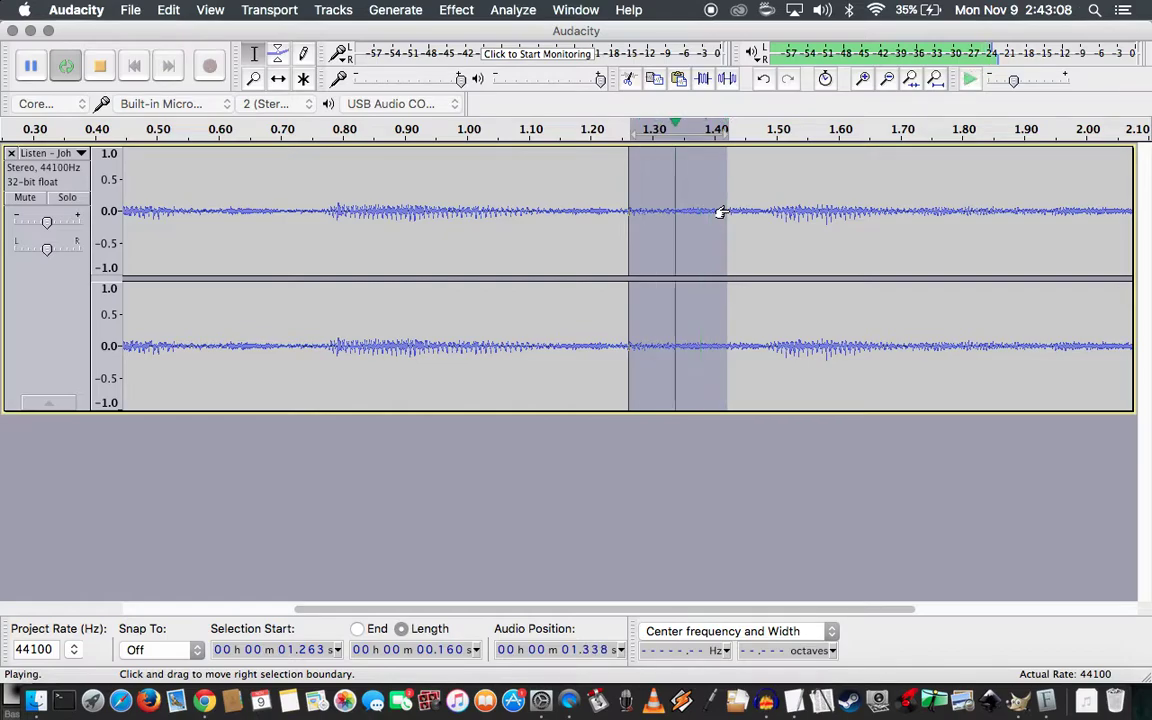
key(shift+space)
shift+click(702, 215)
key(shift+space)
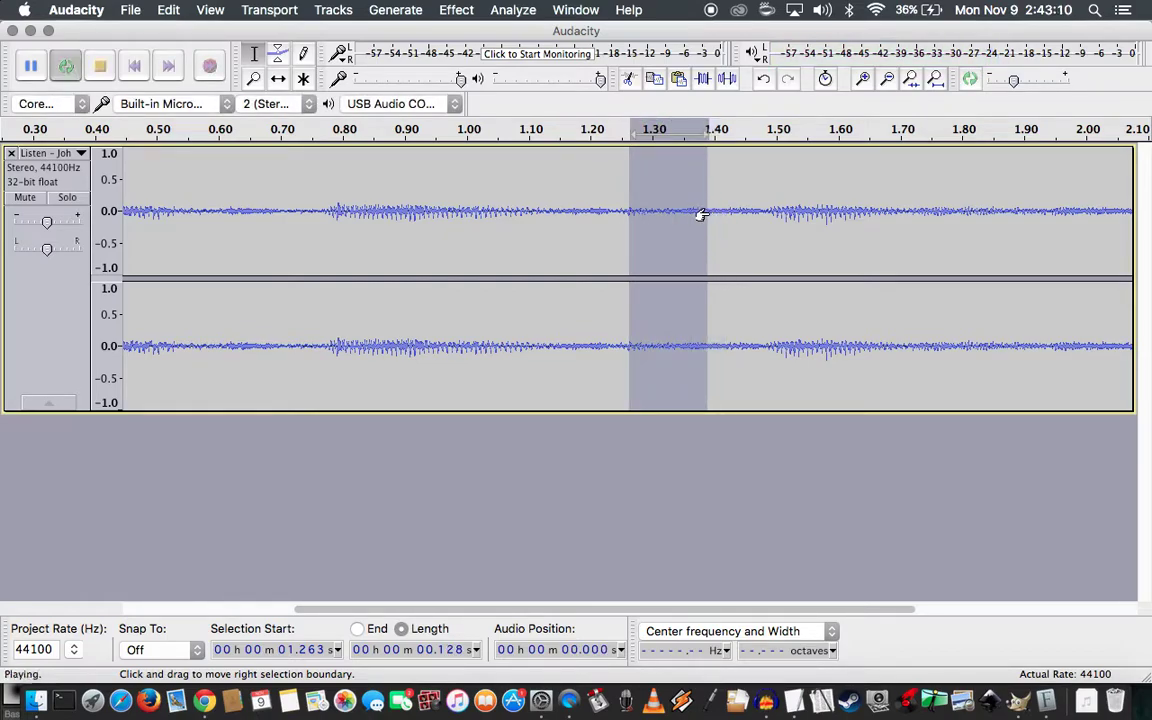
key(shift+space)
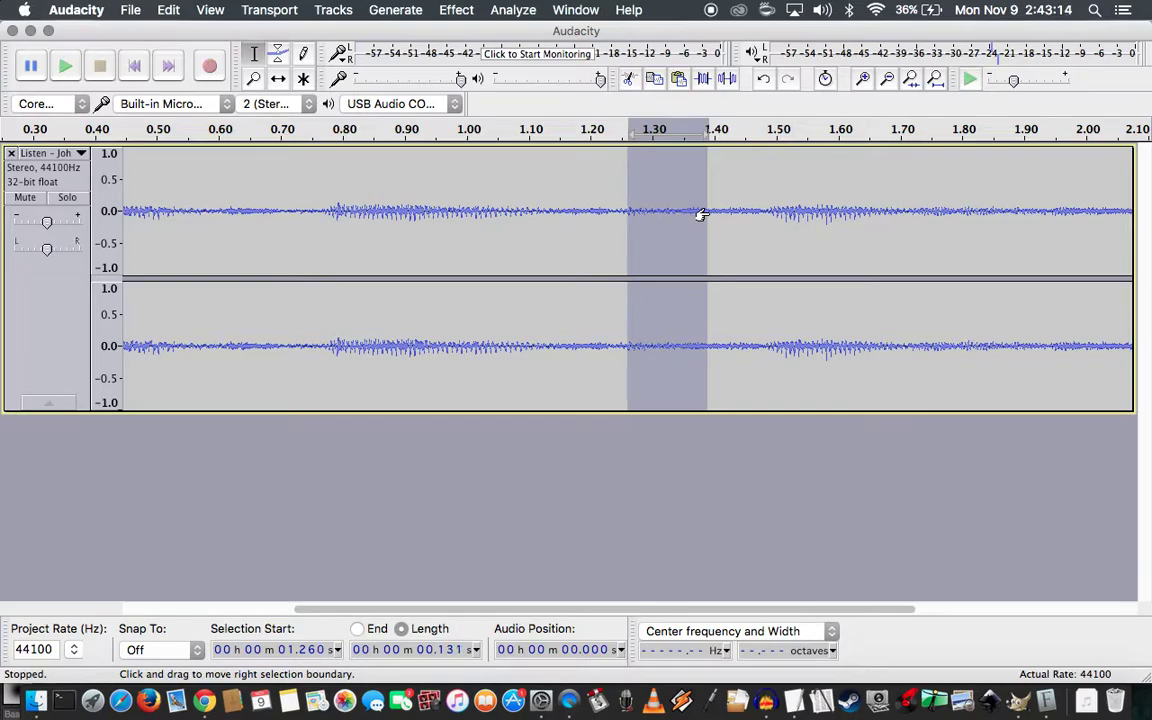
Reselect 0.118 seconds of audio starting at 1.260 s and play it as a loop
key(Left)
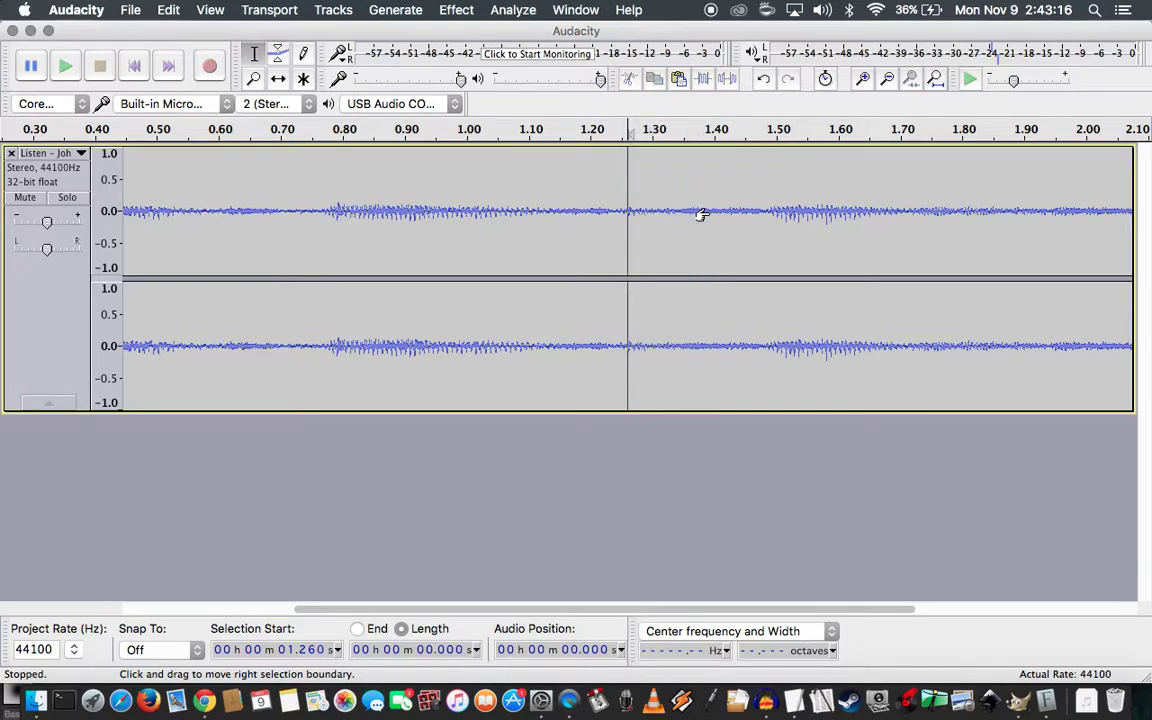
shift+click(692, 215)
key(shift+space)
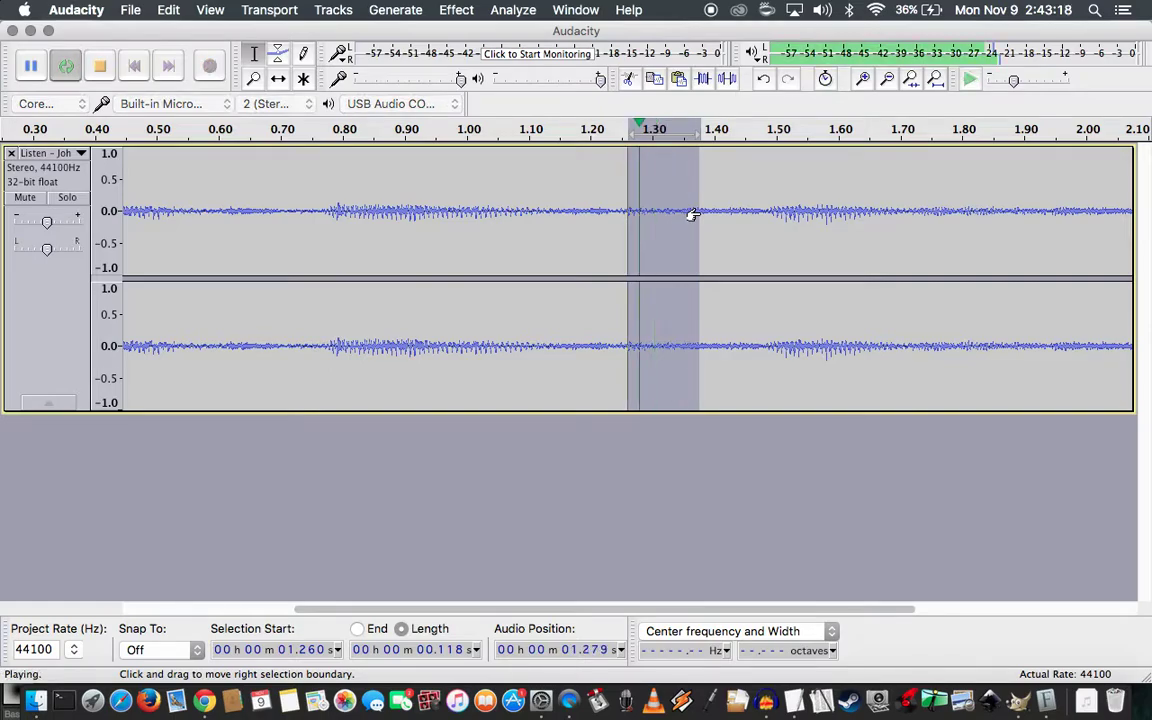
key(space)
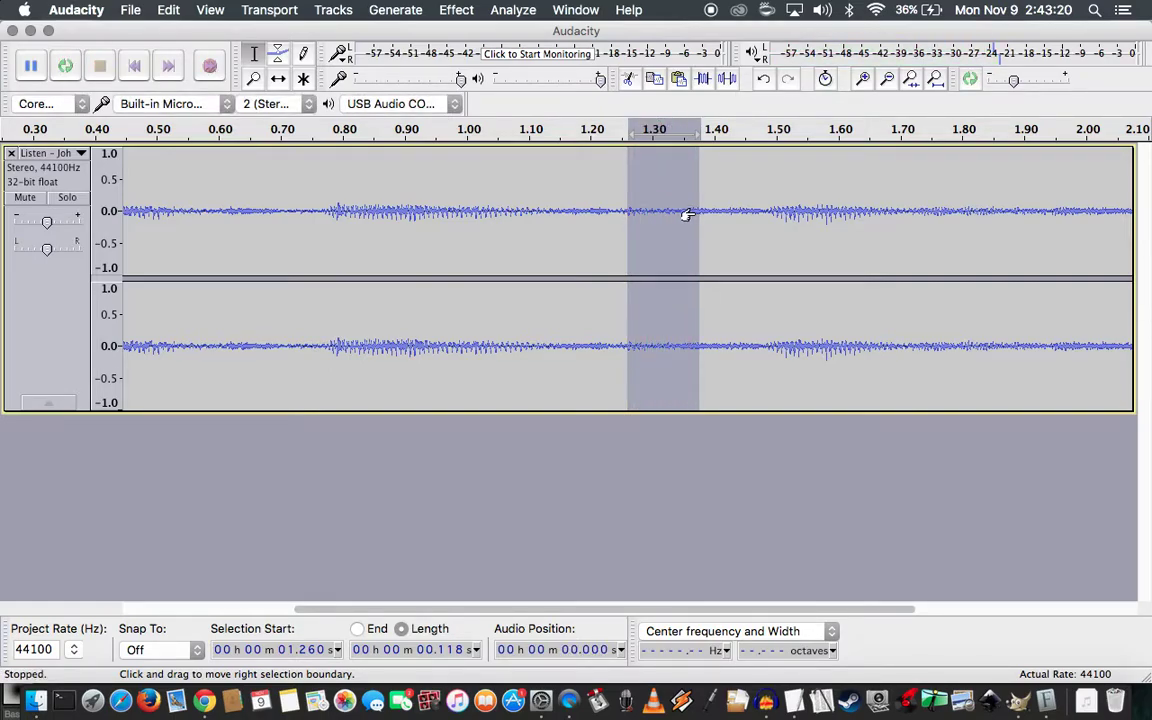
Shorten the selection at 1.260 s to 0.077 seconds, loop it, and listen on from its end at 1.337 s
shift+click(668, 215)
key(shift+space)
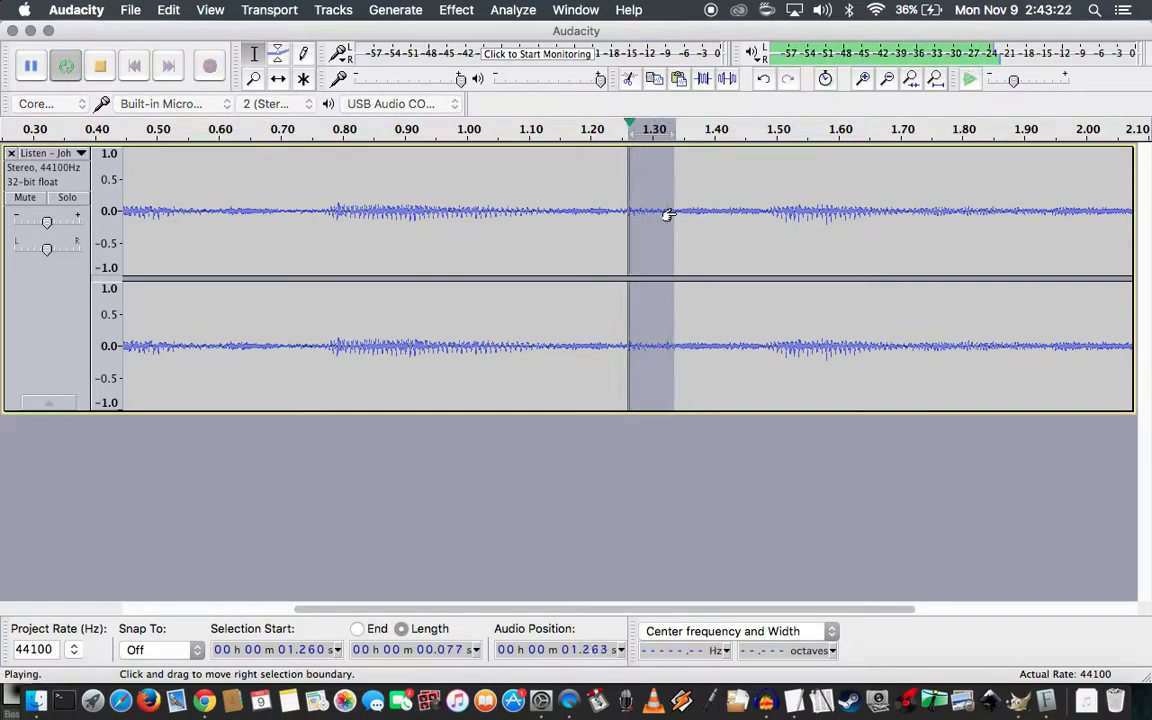
key(space)
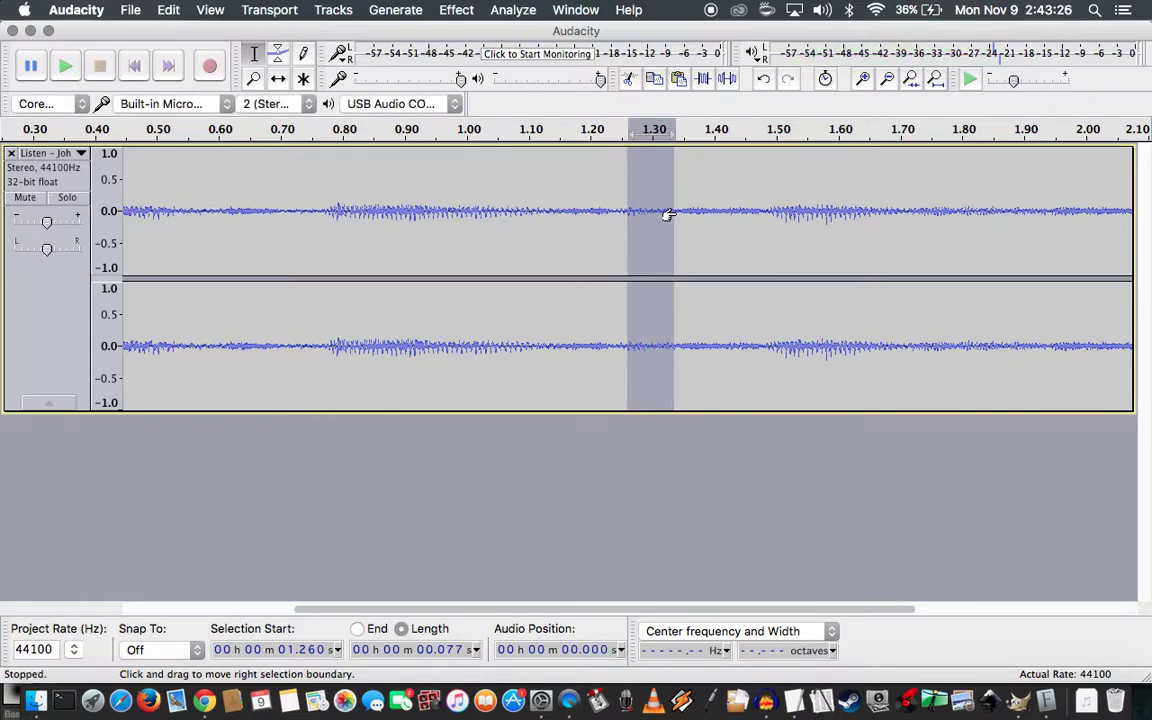
key(Right)
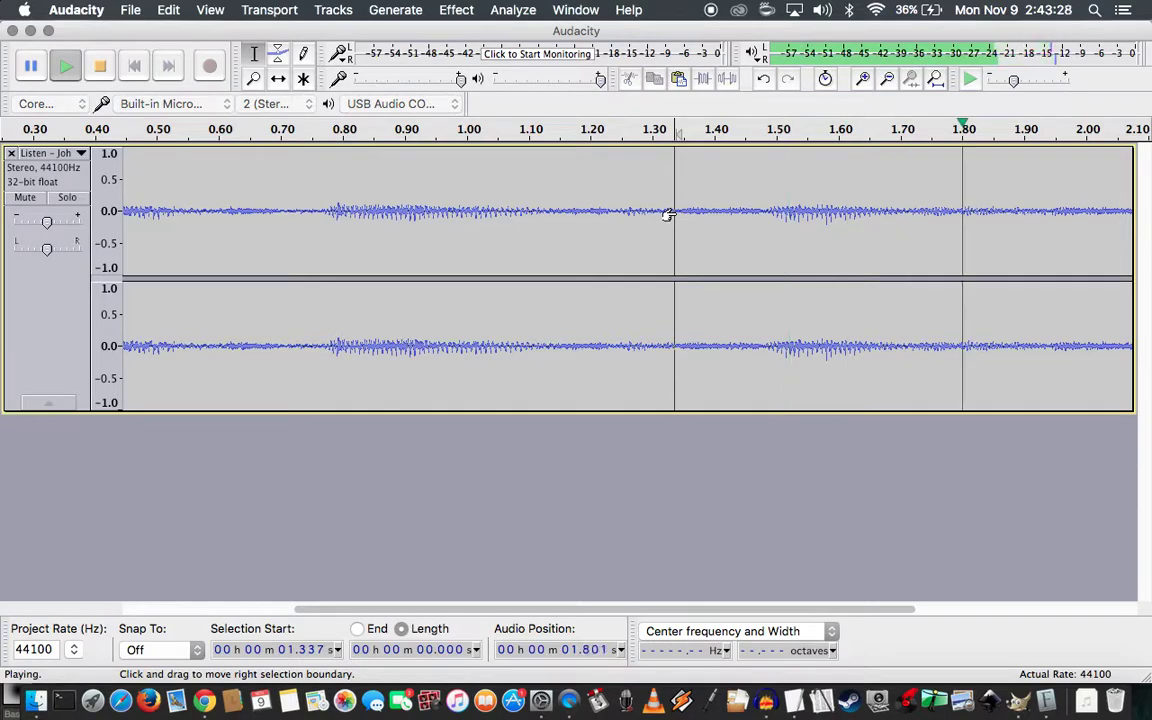
Extend the selection from 1.337 s to the end of the clip, 0.912 seconds, and play it as a loop
key(space)
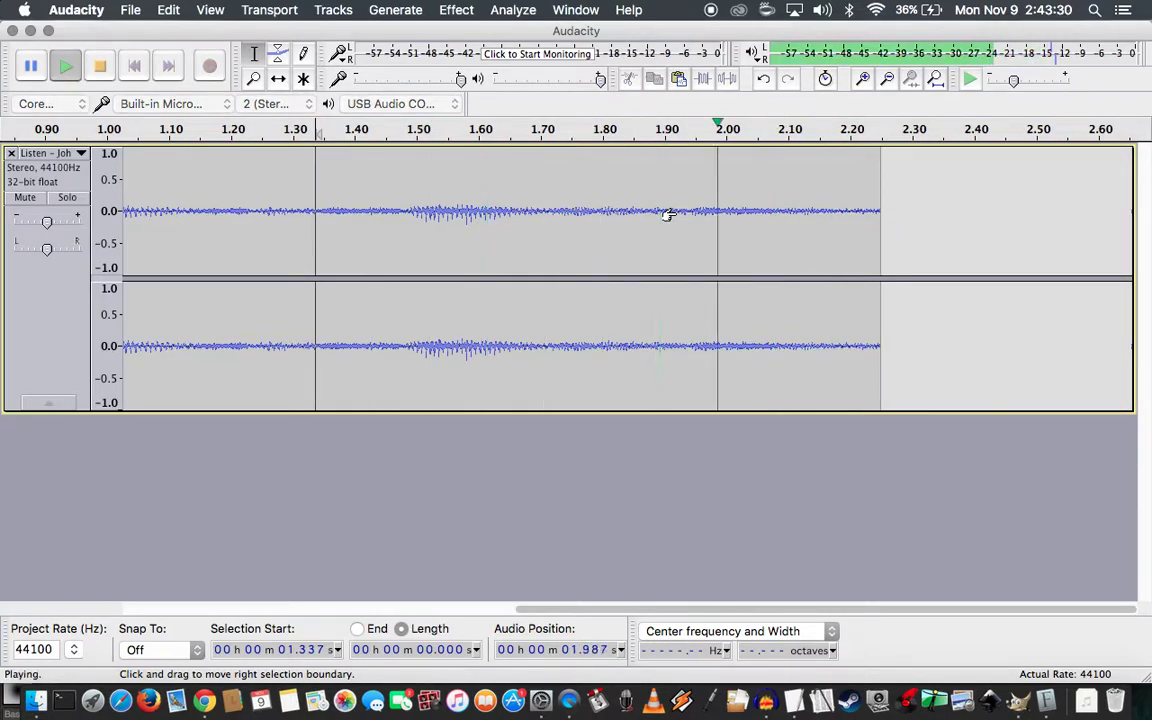
drag(823, 215, 882, 244)
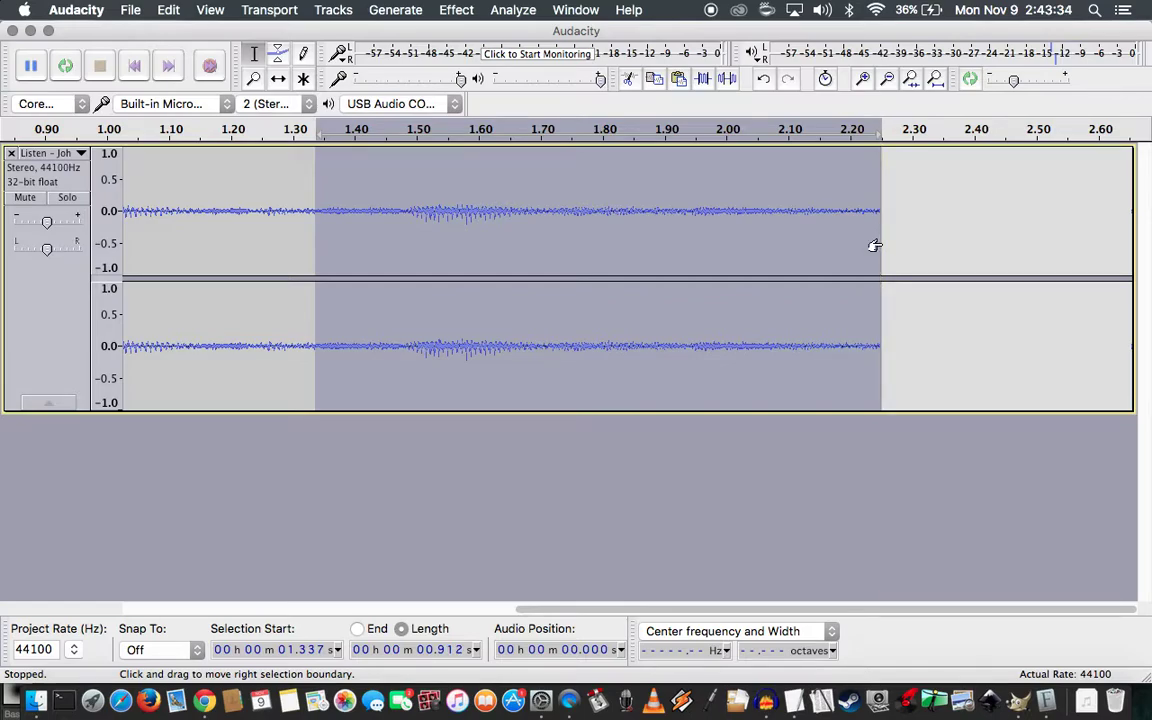
key(space)
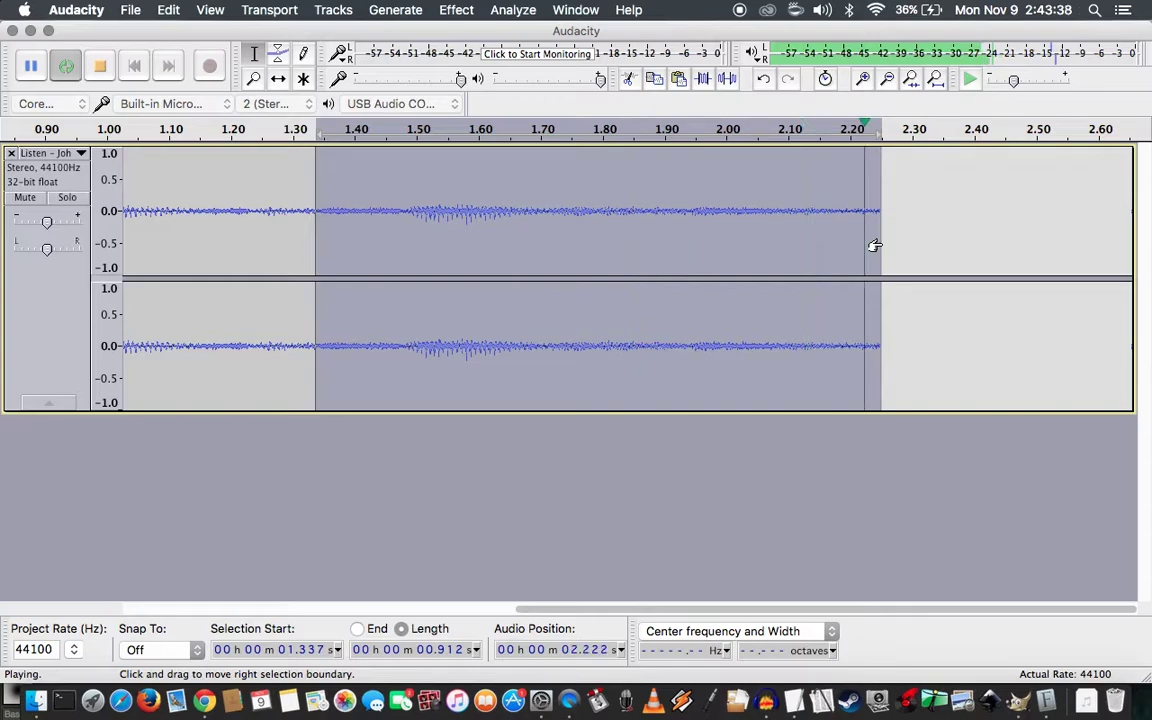
key(space)
key(Right)
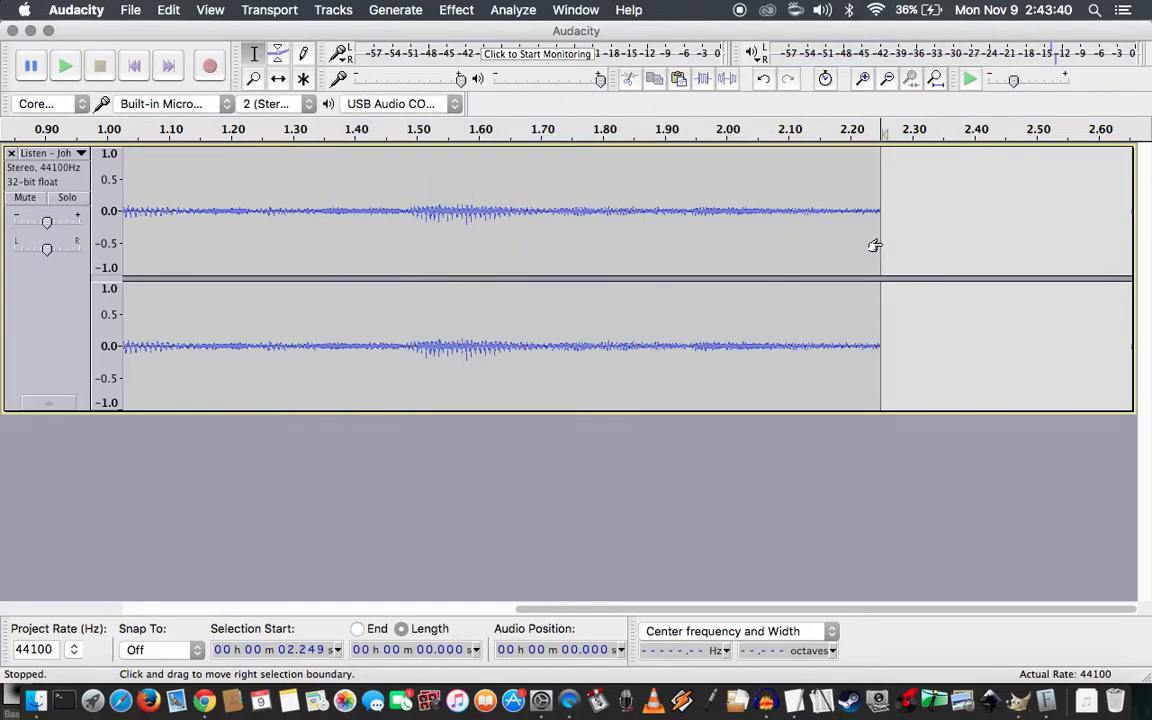
Reselect 0.914 seconds from 1.335 s to the clip's end, loop it, and collapse the selection to a point
click(313, 205)
drag(831, 226, 882, 248)
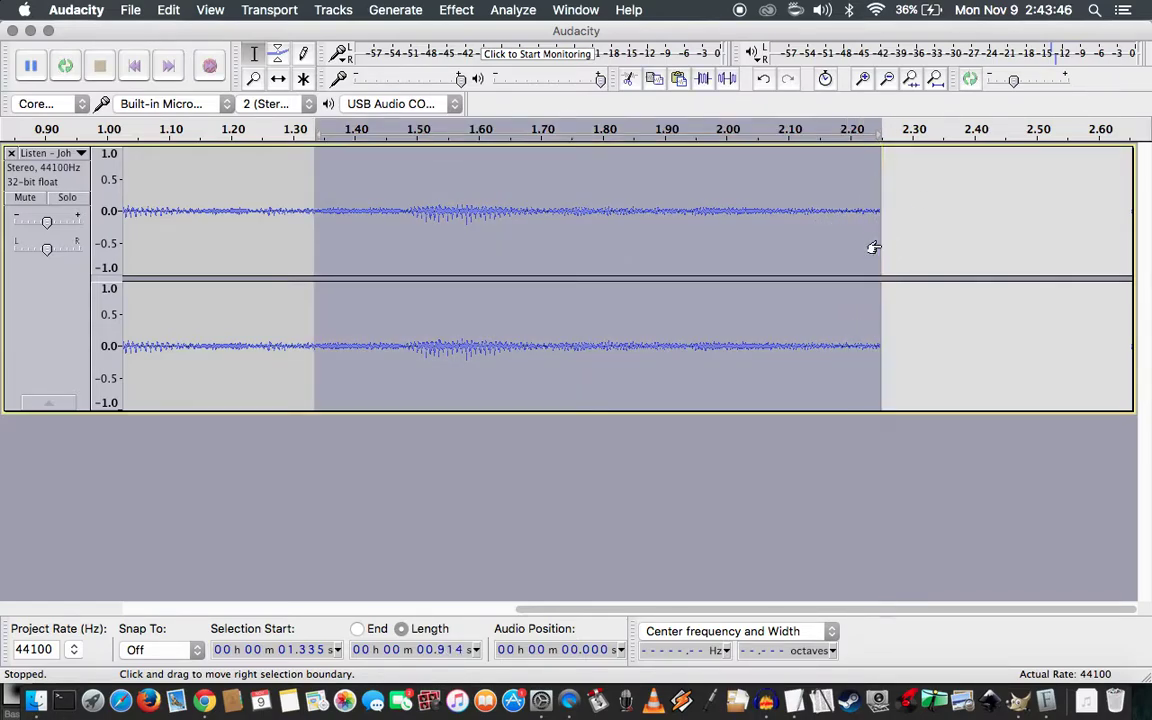
key(shift+space)
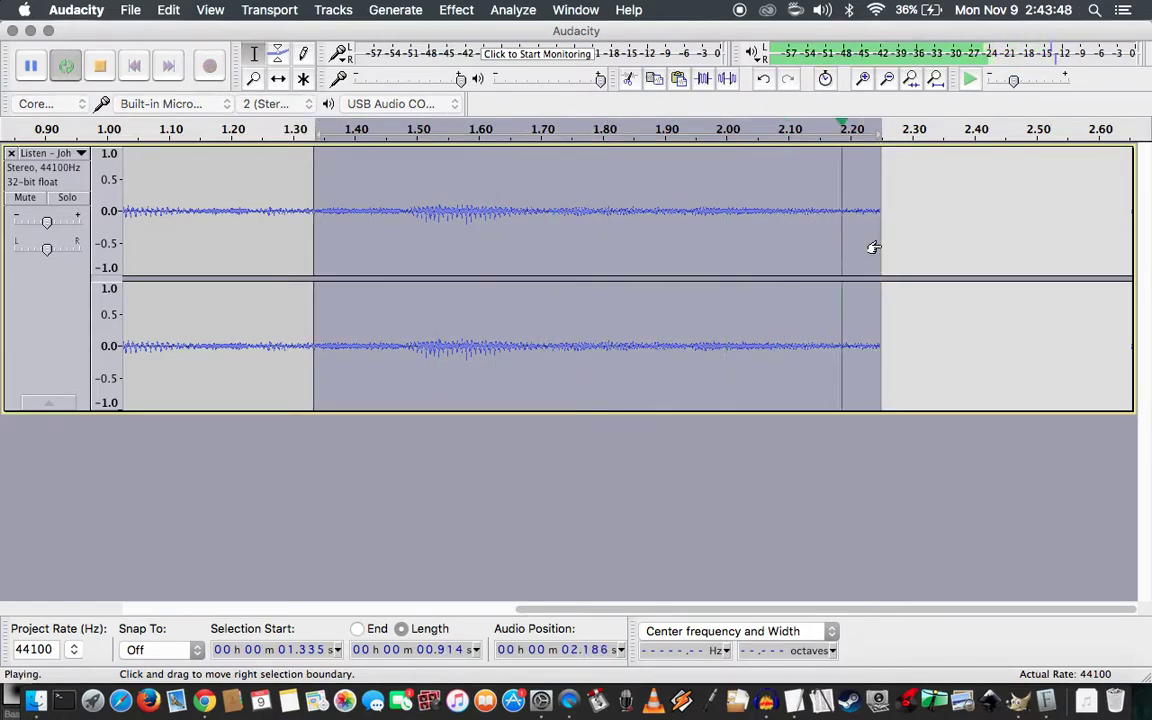
key(space)
key(Left)
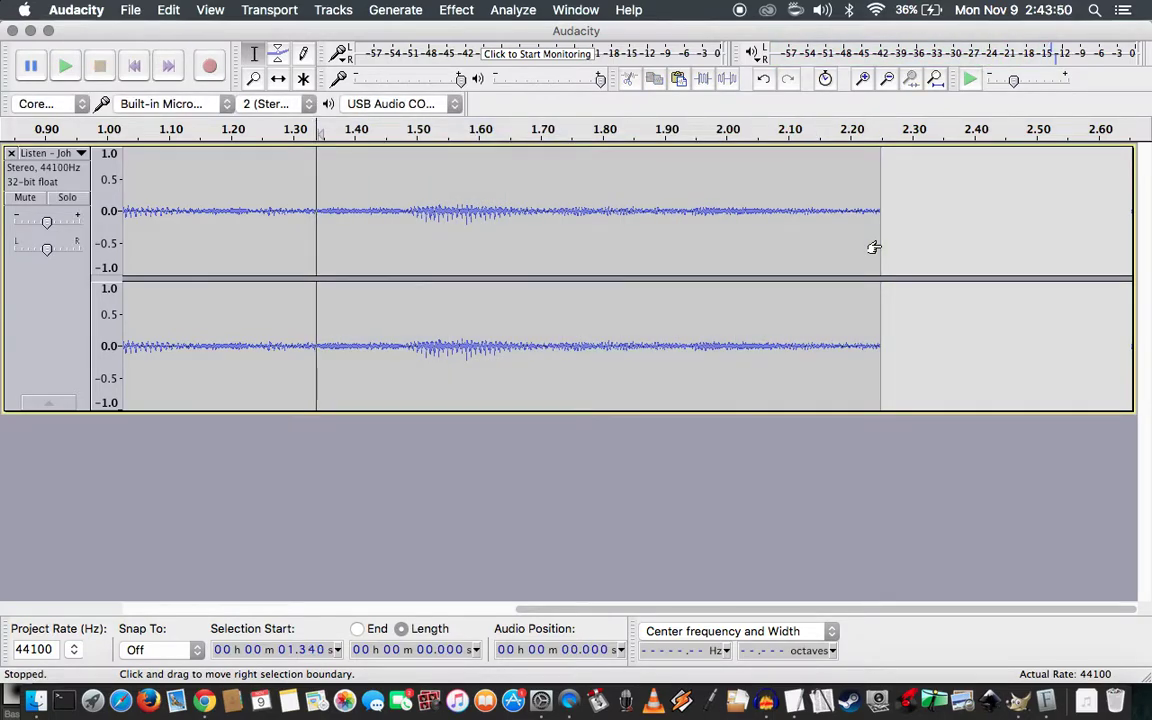
Select 0.070 seconds from 1.341 s and loop it, then adjust the selection start to 1.344 s and audition it again
shift+click(354, 205)
key(shift+space)
key(space)
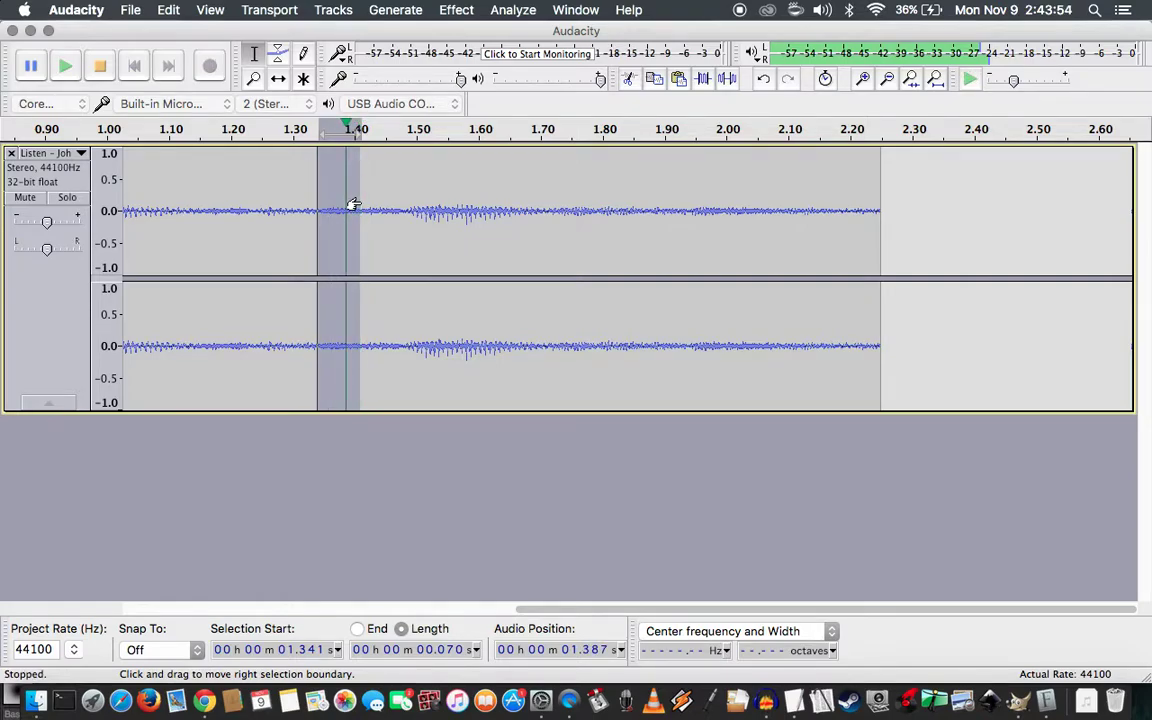
click(332, 214)
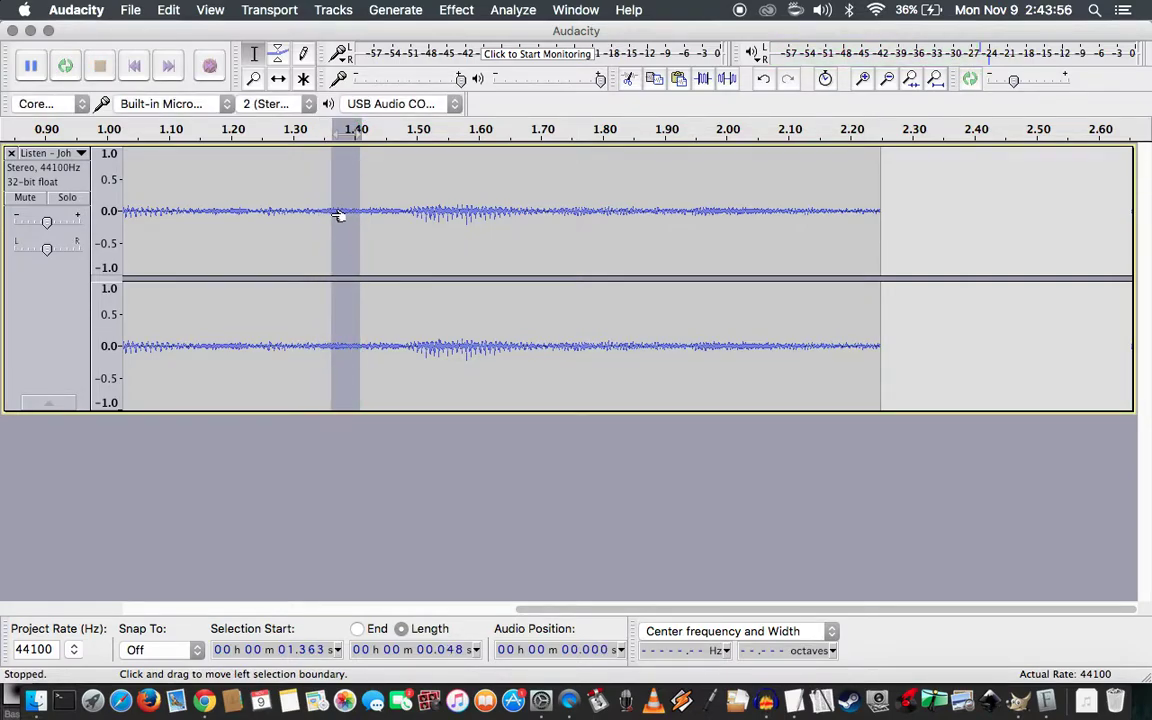
click(324, 214)
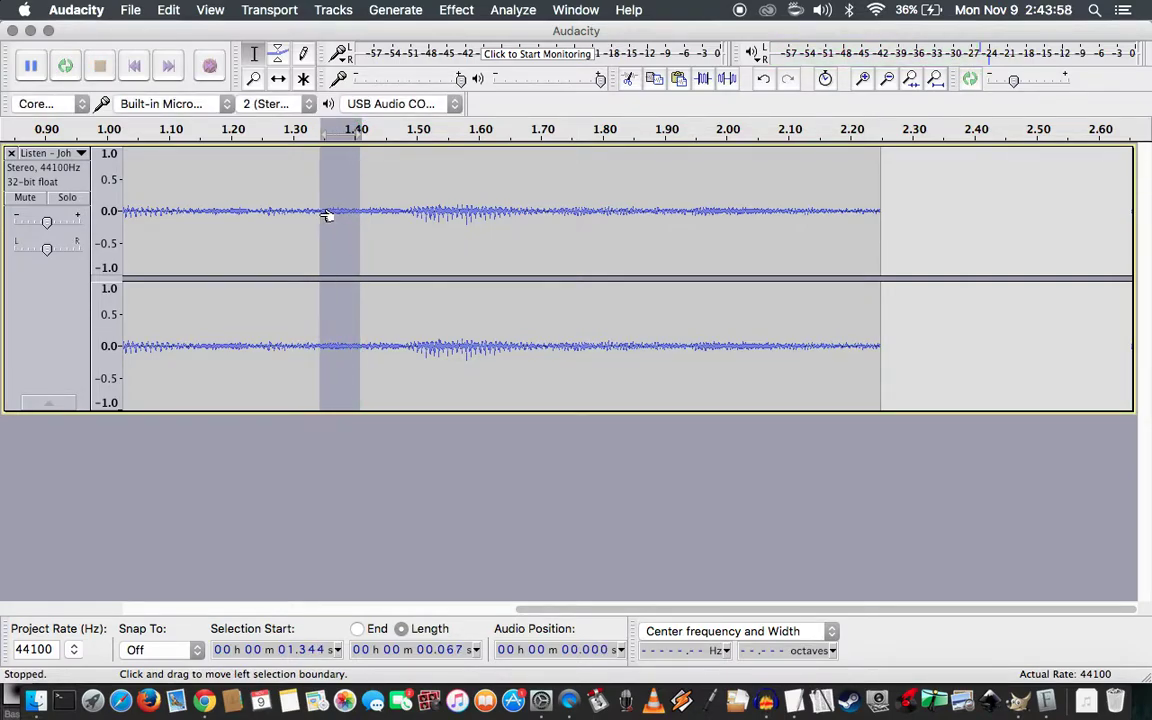
key(space)
key(space)
Extend the selection starting at 1.344 s to 0.132 seconds and play it
click(395, 221)
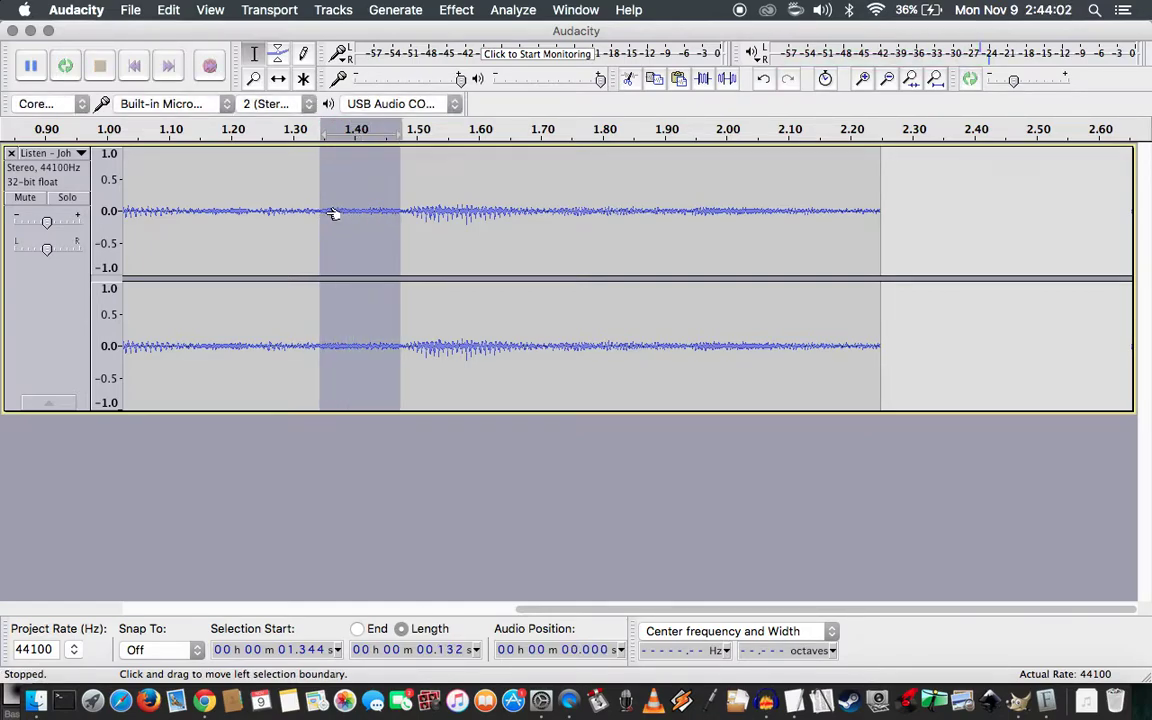
key(super+1)
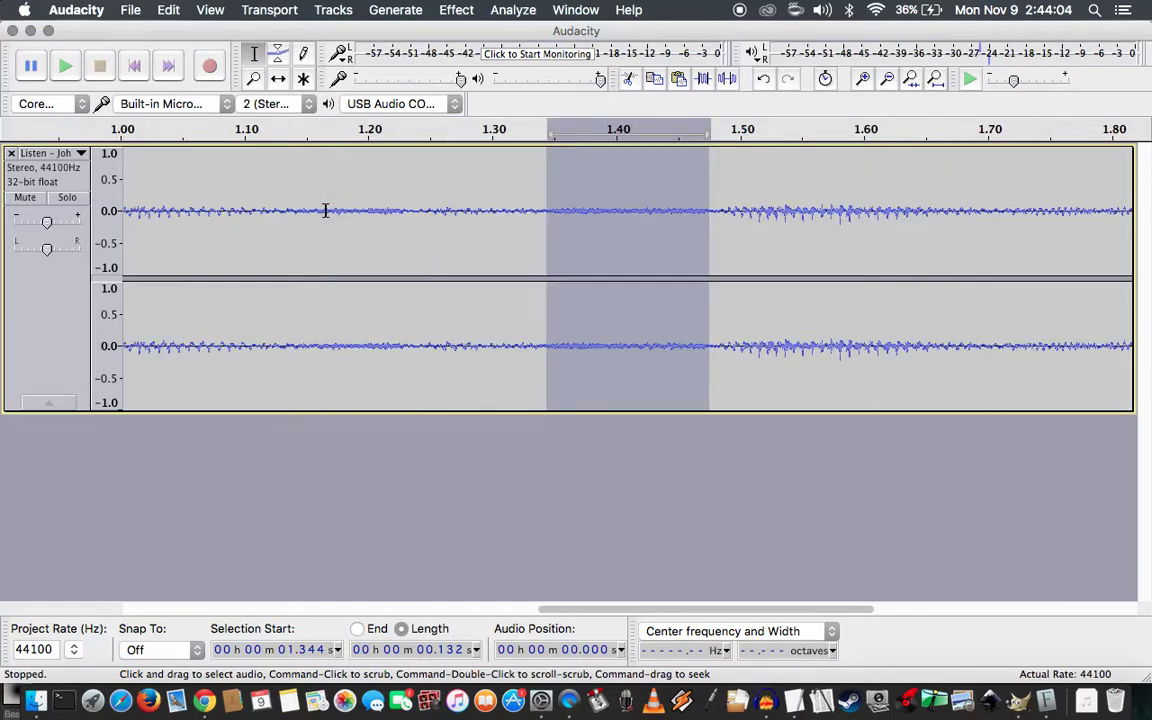
key(super+1)
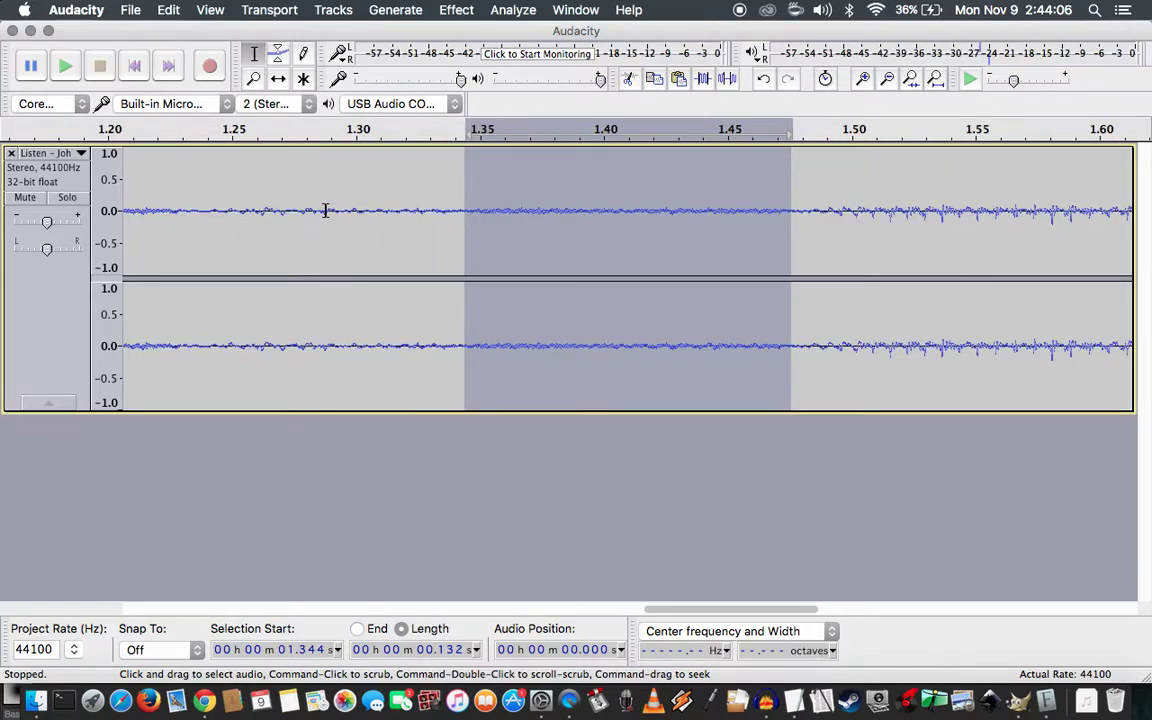
key(space)
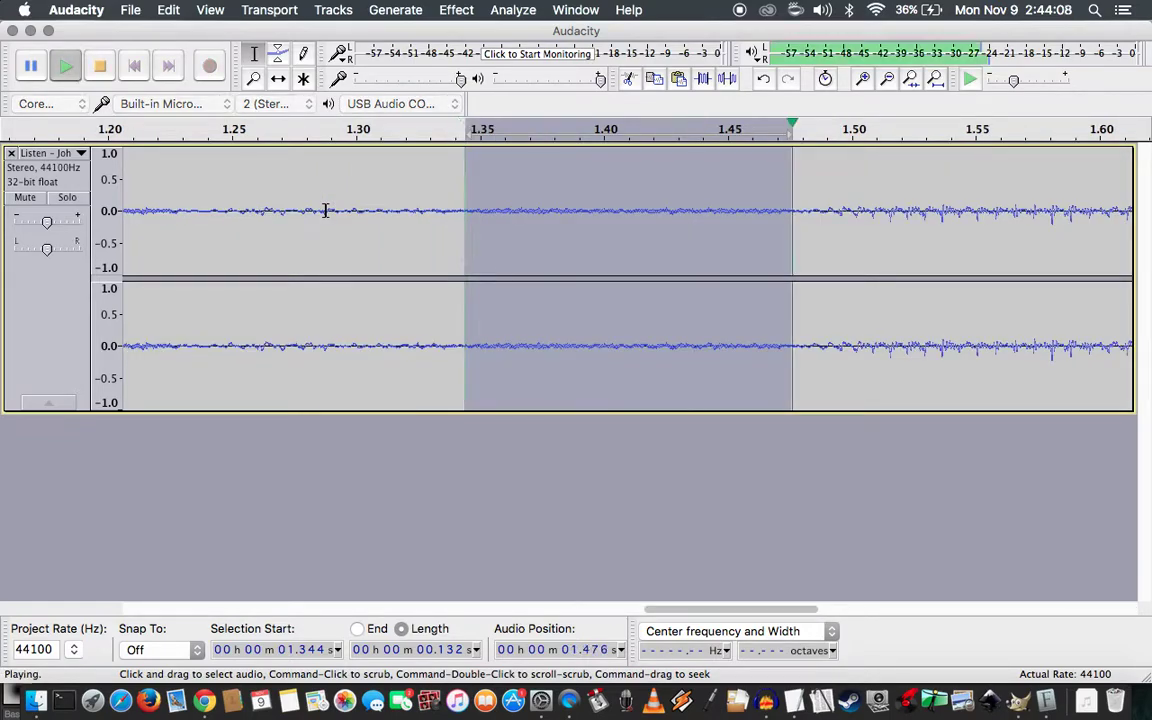
key(space)
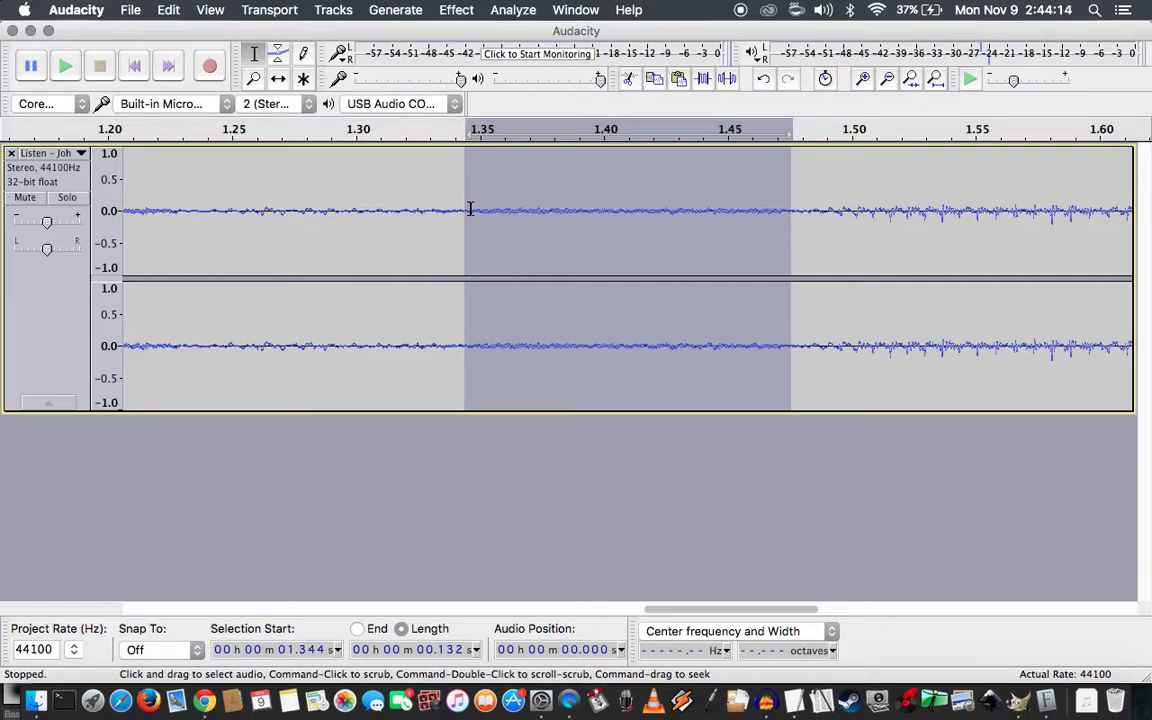
Extend the selection from 1.344 s to the clip's end, 0.905 seconds, and play it as a loop
key(super+3)
key(super+3)
key(super+3)
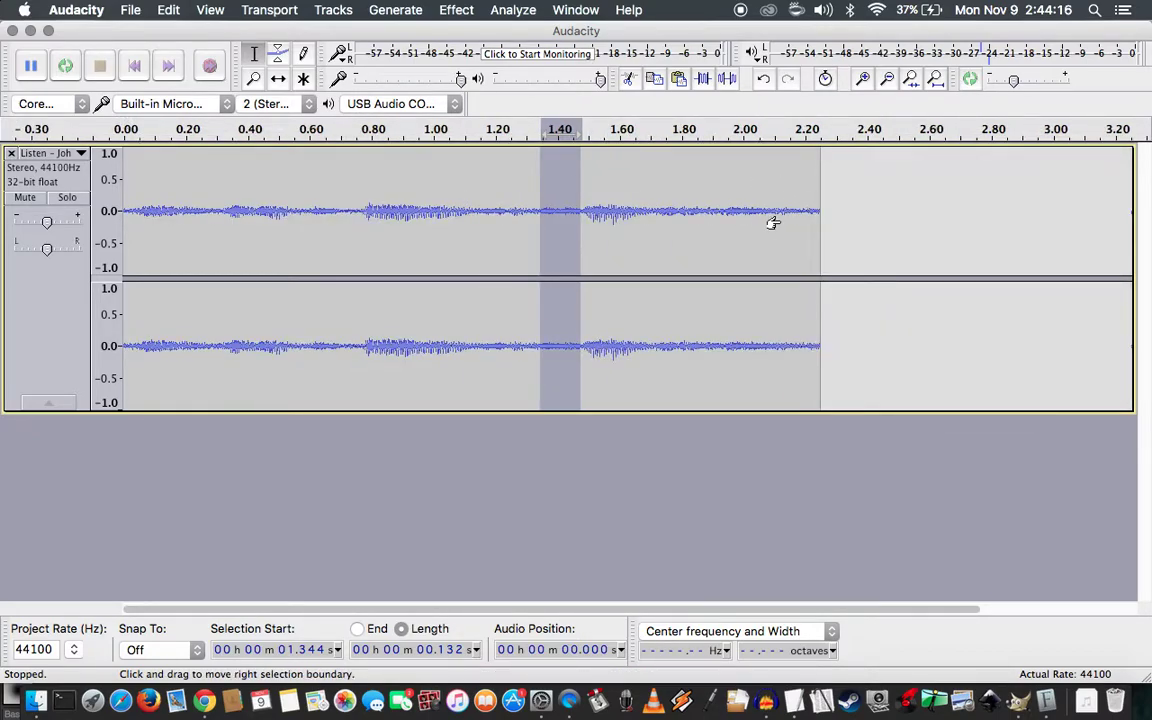
drag(773, 222, 819, 246)
key(space)
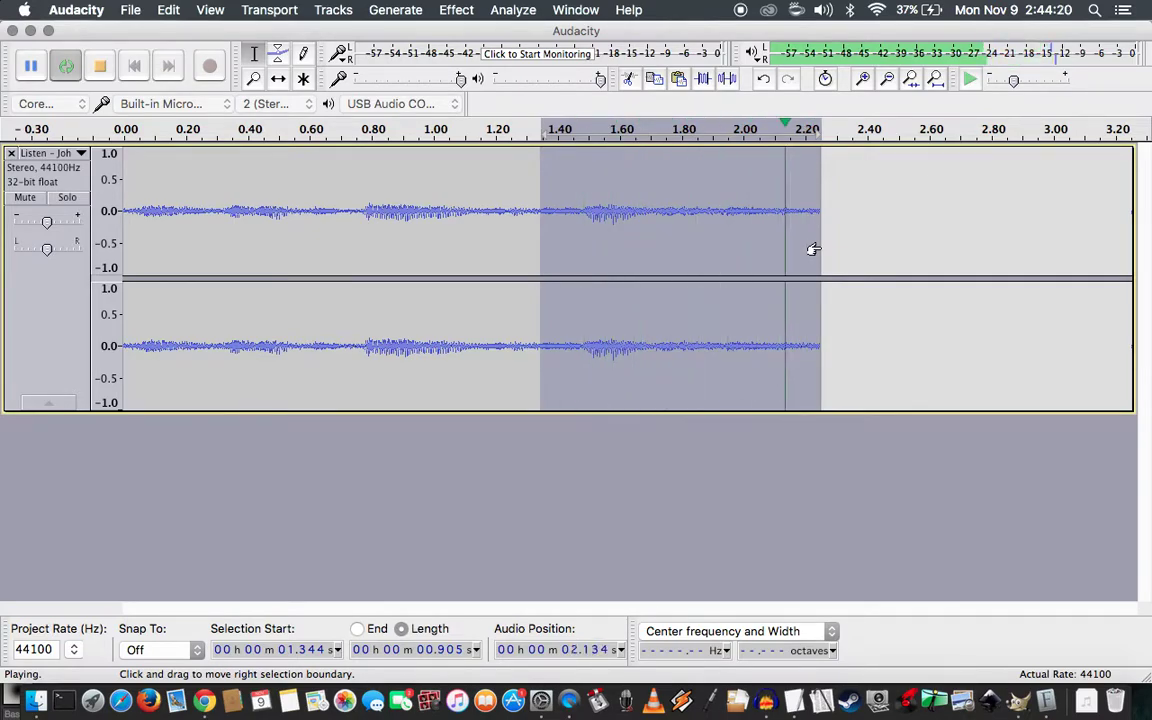
key(space)
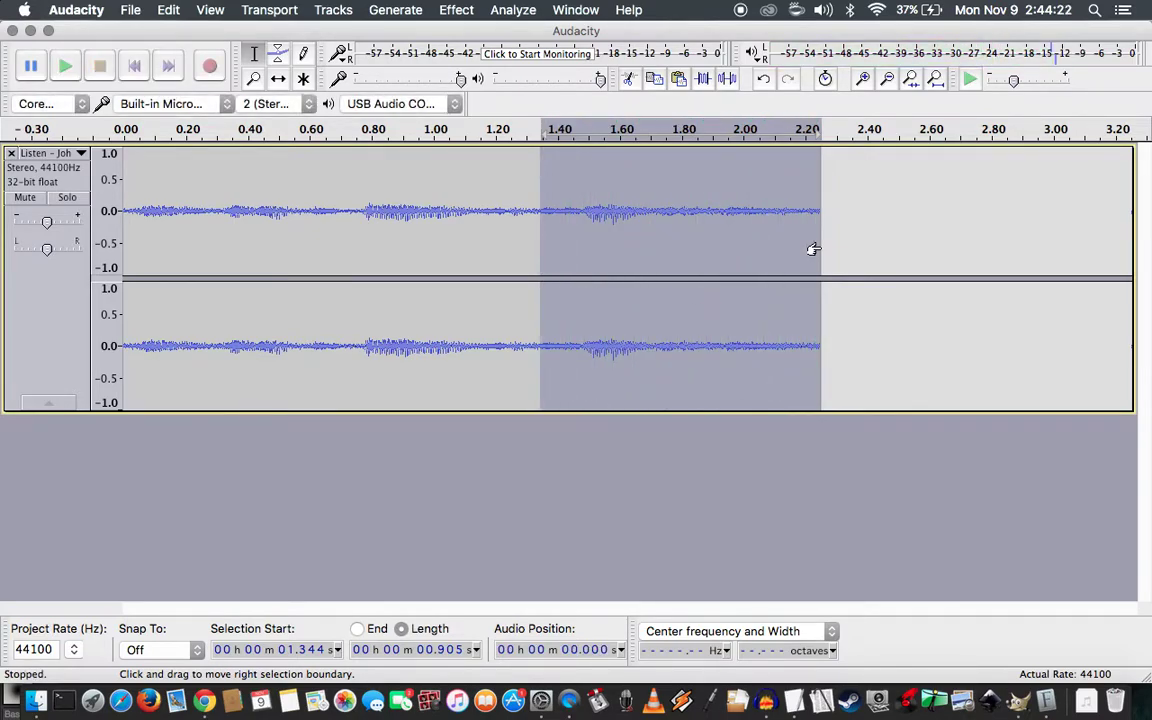
Move the selection start to 1.350 s, leaving 0.898 seconds up to the clip's end, and play it as a loop
key(super+e)
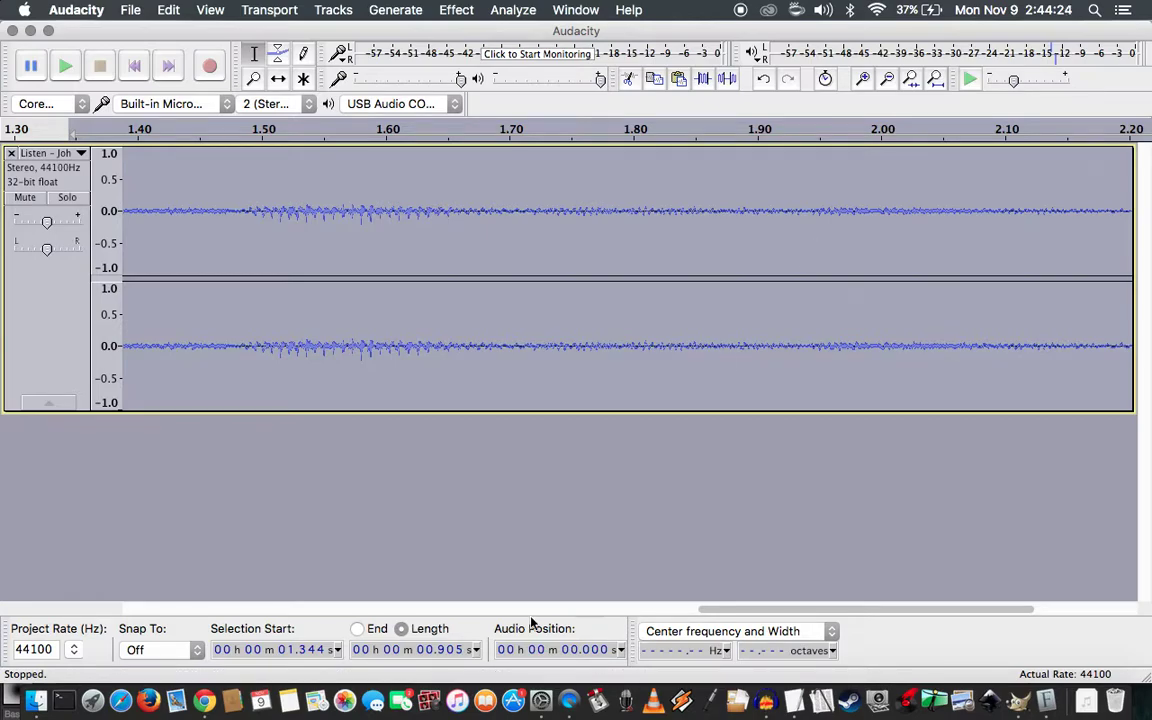
drag(852, 609, 724, 609)
key(shift)
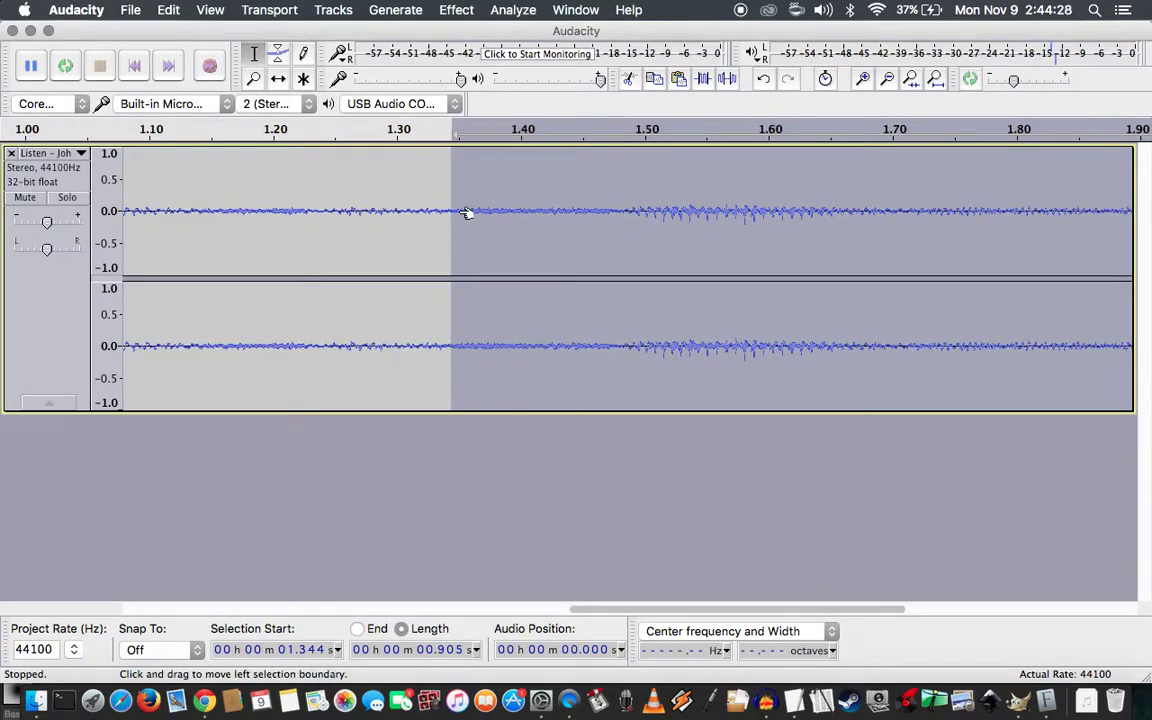
drag(466, 213, 466, 213)
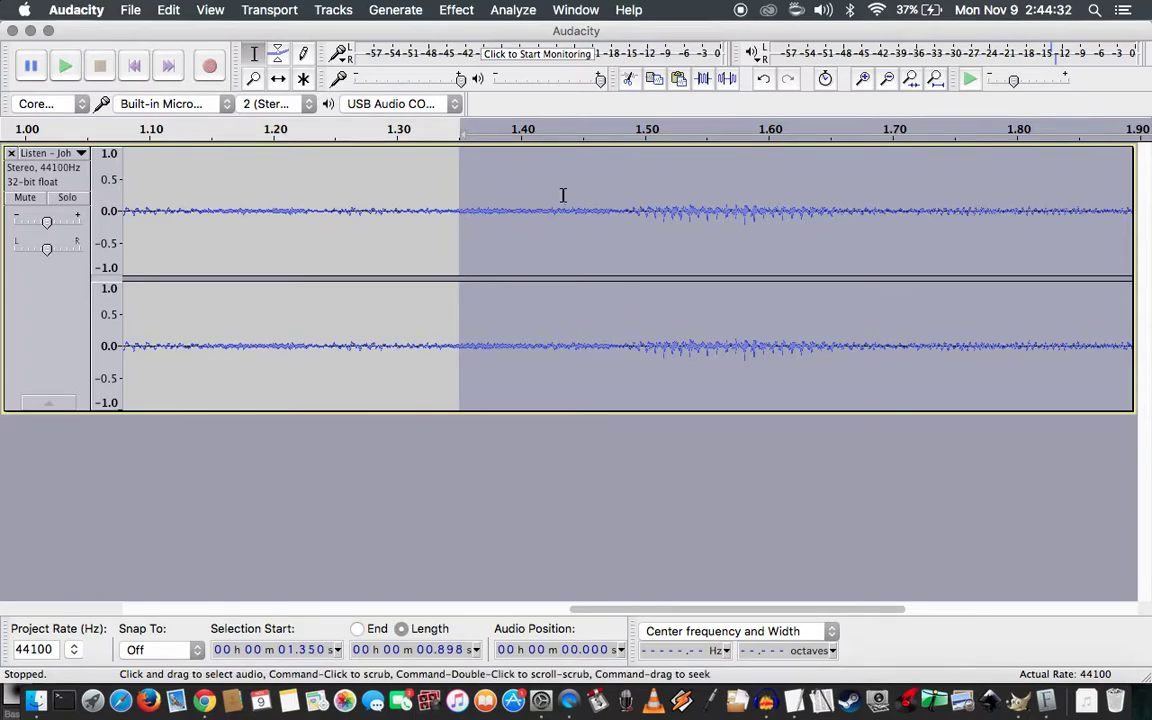
key(space)
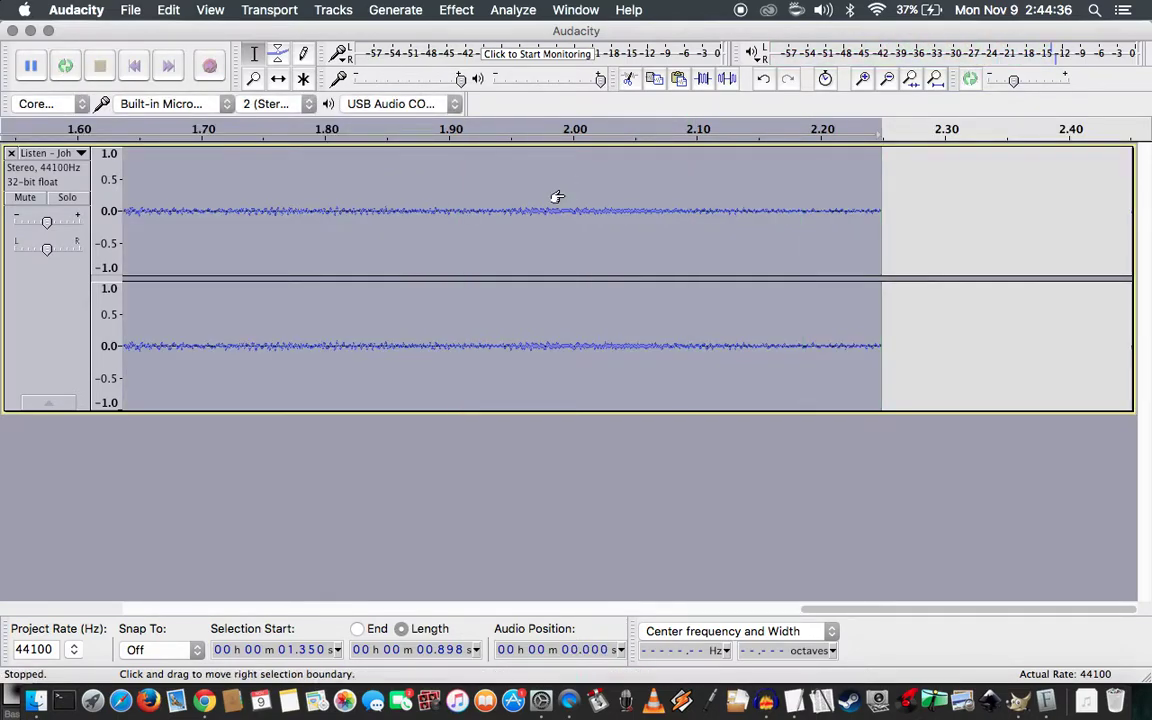
key(shift+space)
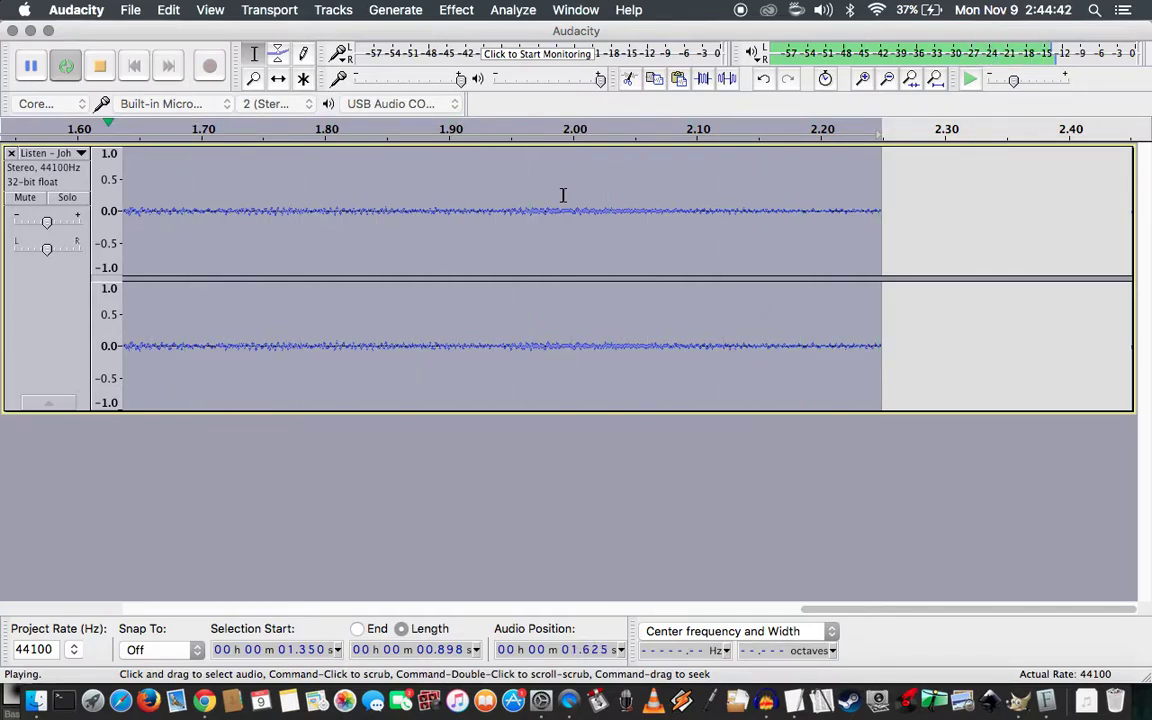
key(space)
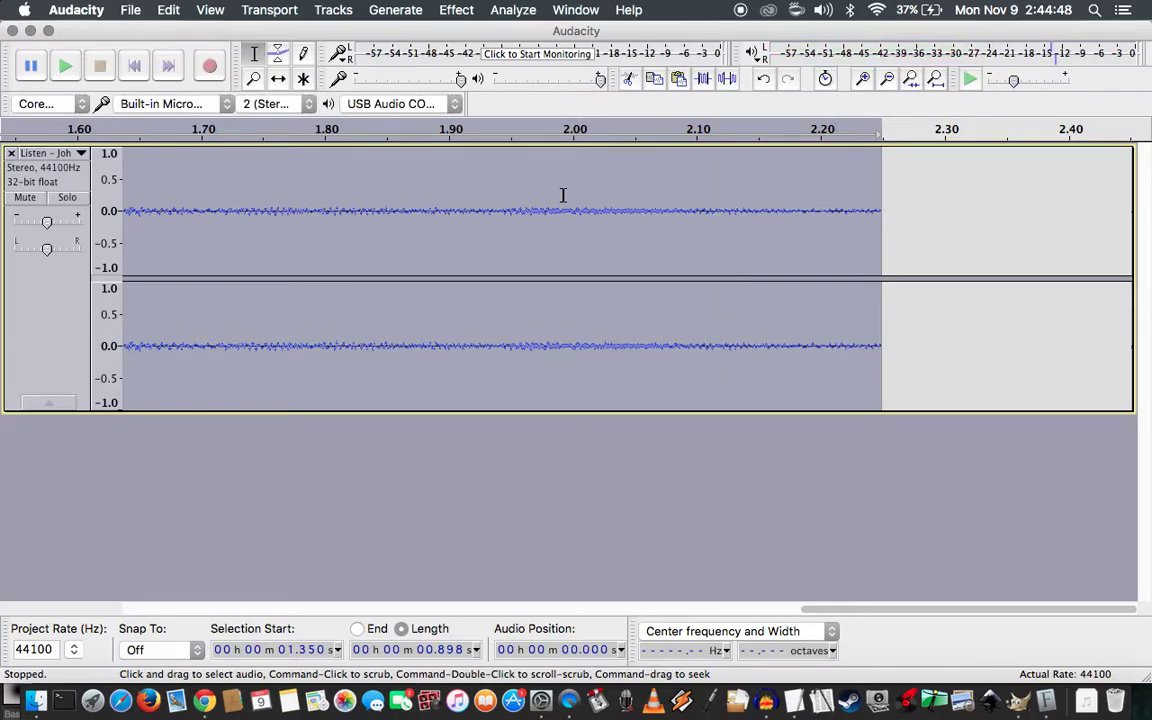
Cut the selected 0.898 seconds from the clip's end and paste it into the empty part of the track at 5.596 s
key(Delete)
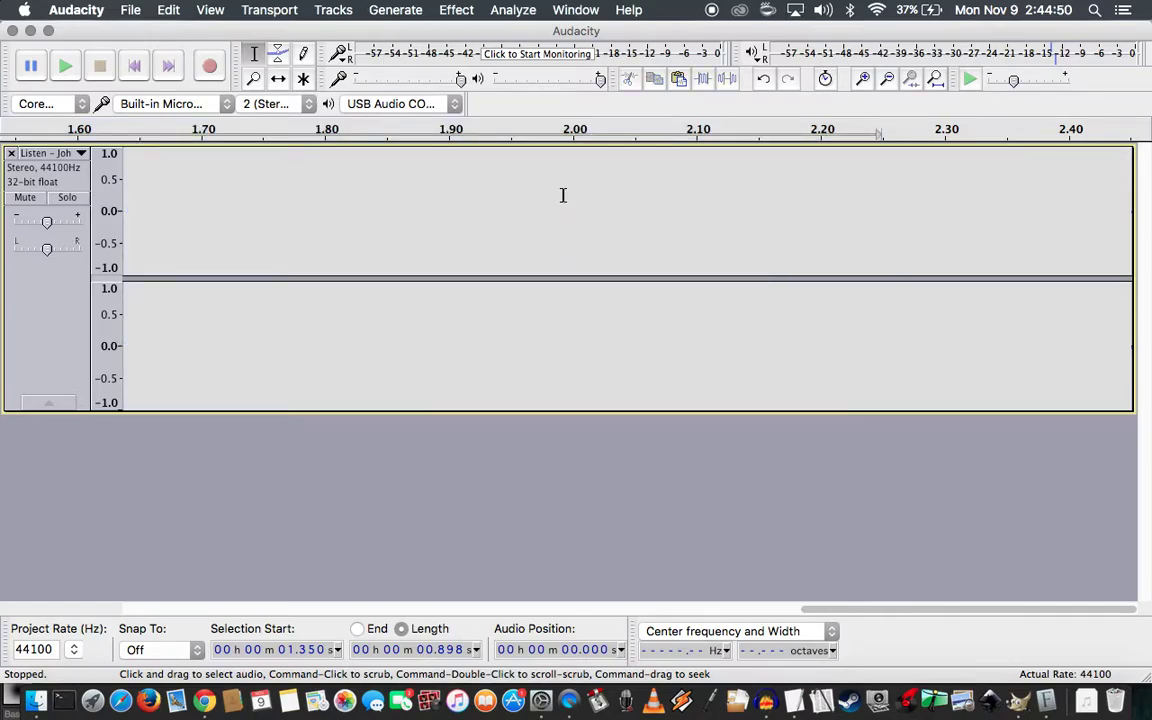
key(super+3)
key(super+3)
key(super+3)
key(super+3)
key(super+3)
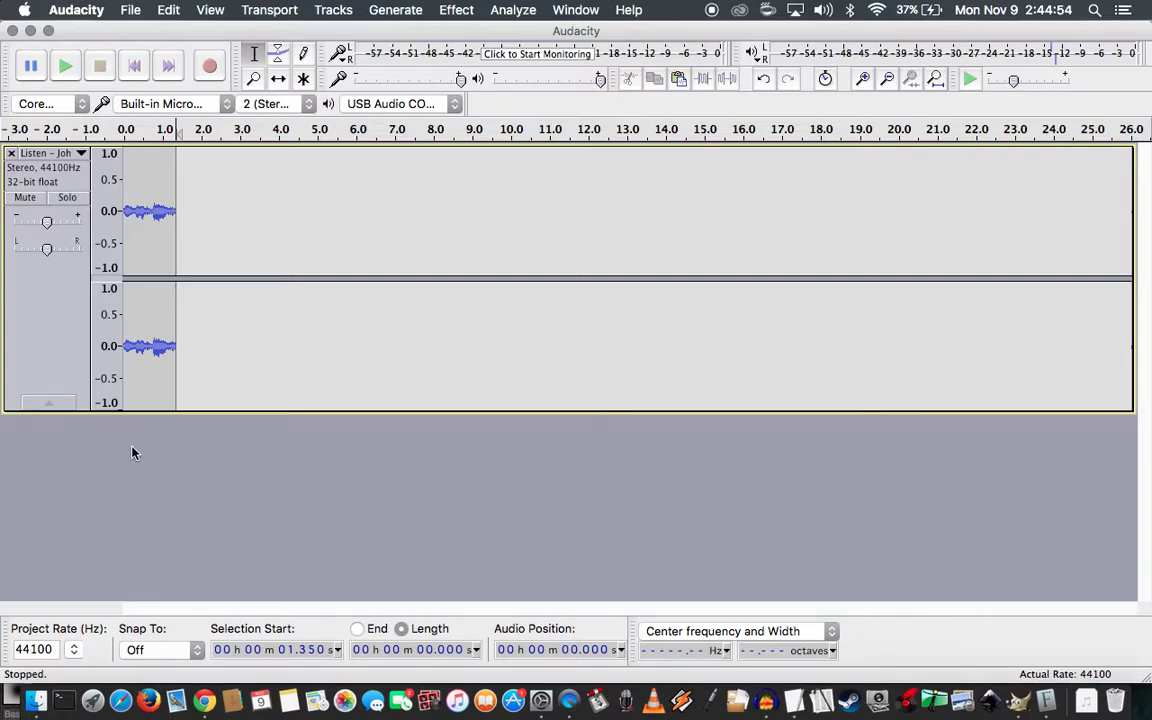
click(340, 287)
key(super+v)
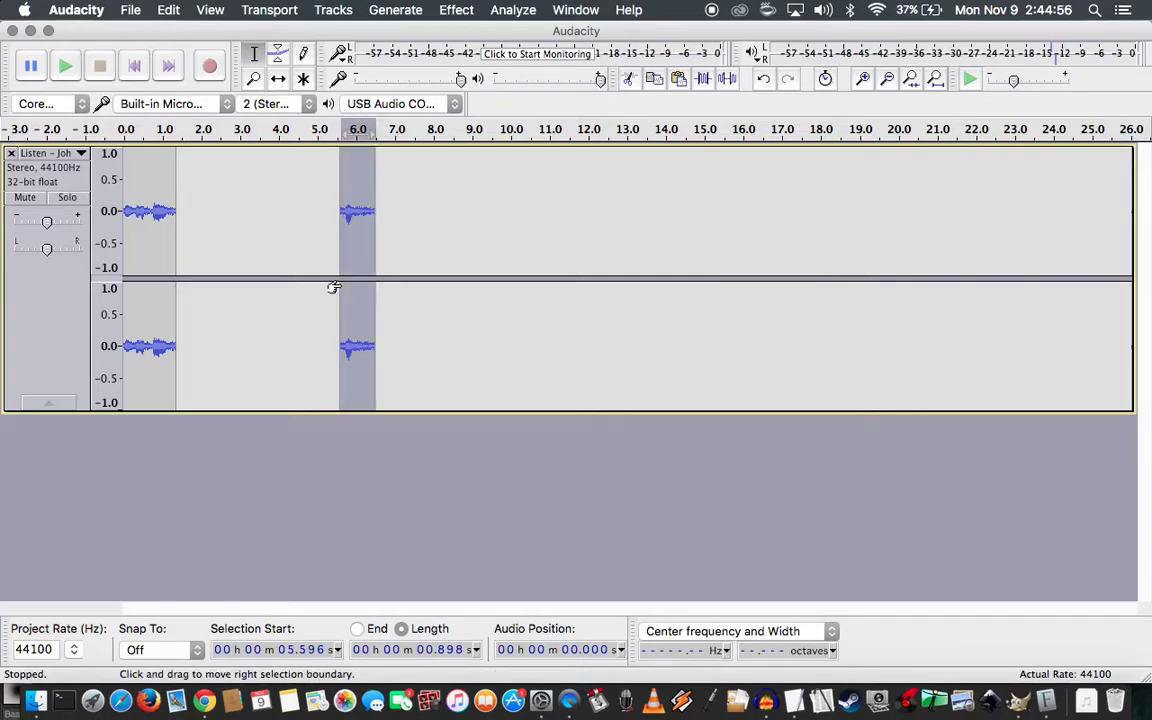
Swap the clips with the Time Shift tool so the 0.898-second clip starts at 0 s and the longer clip directly follows it
click(280, 80)
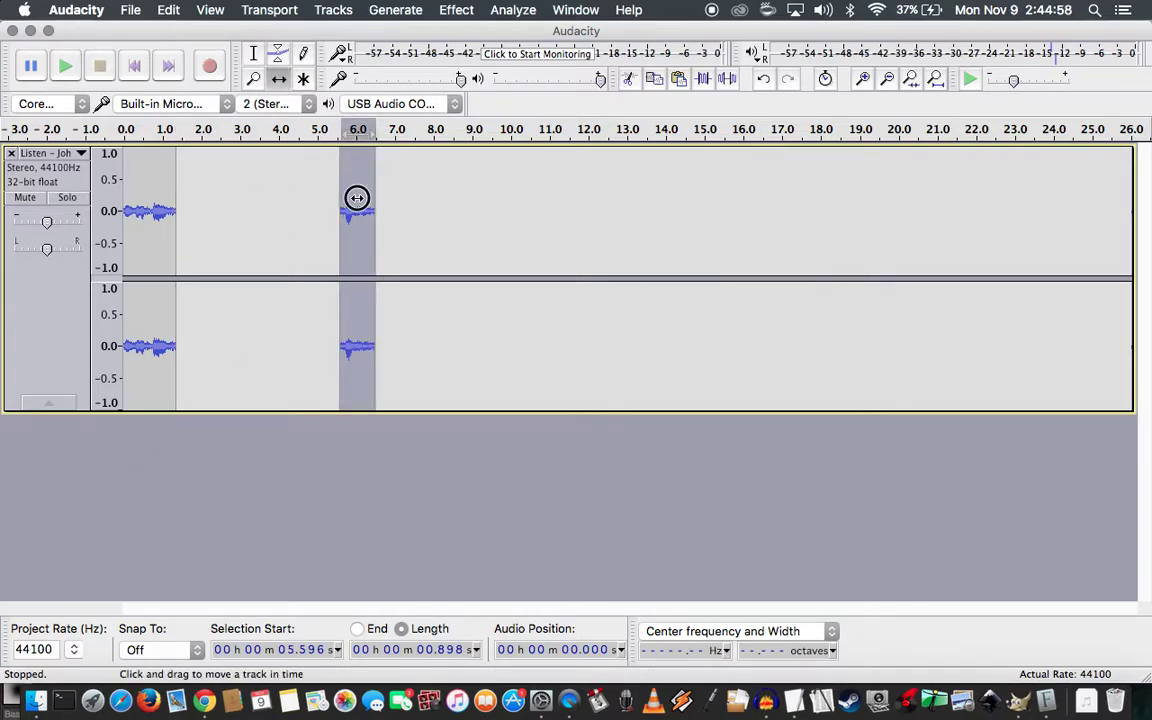
drag(357, 197, 69, 319)
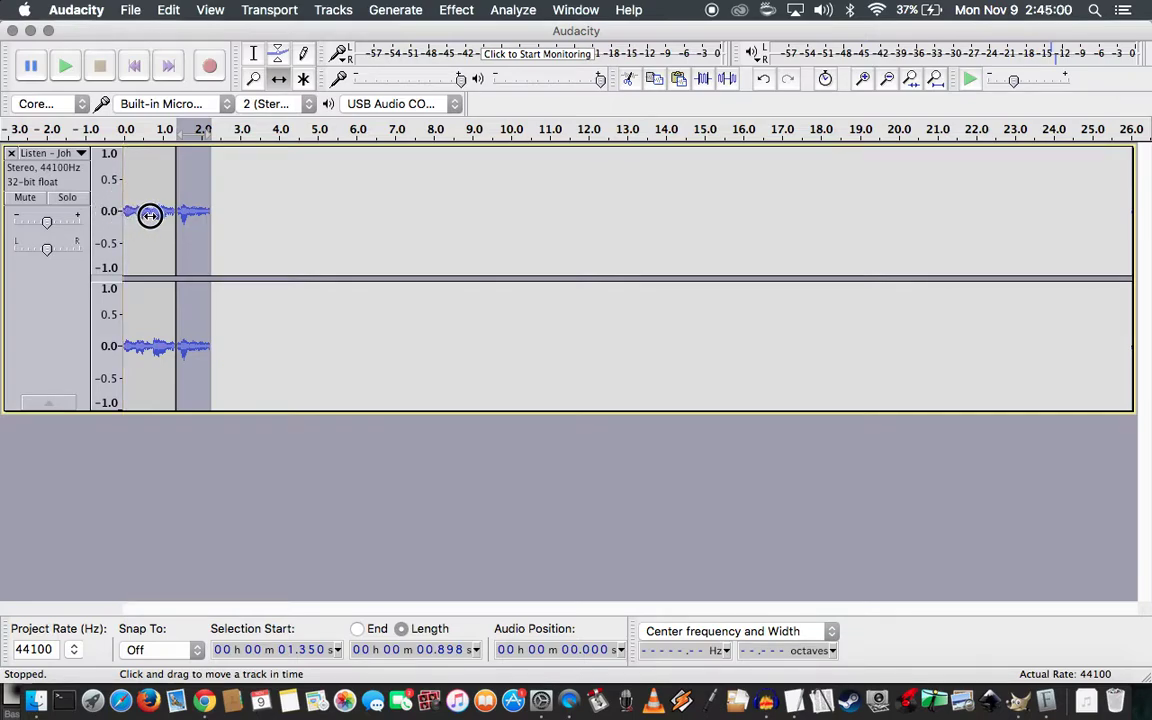
drag(149, 215, 333, 247)
drag(163, 217, 259, 219)
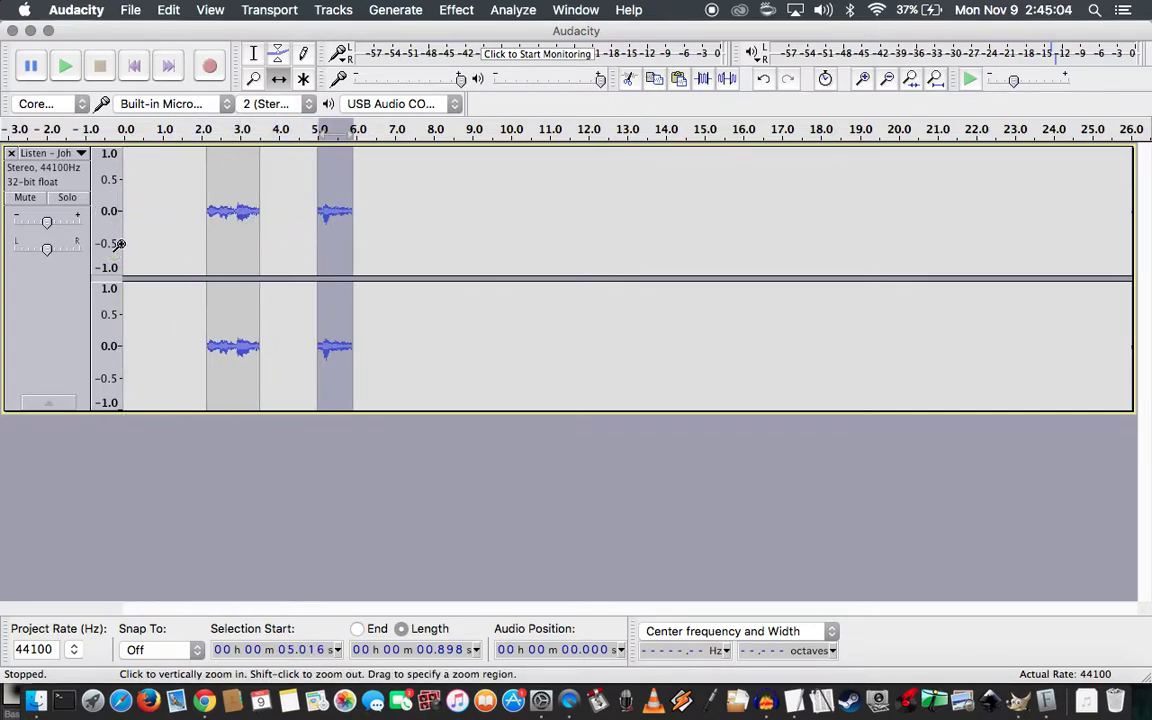
drag(331, 217, 136, 221)
drag(235, 222, 185, 226)
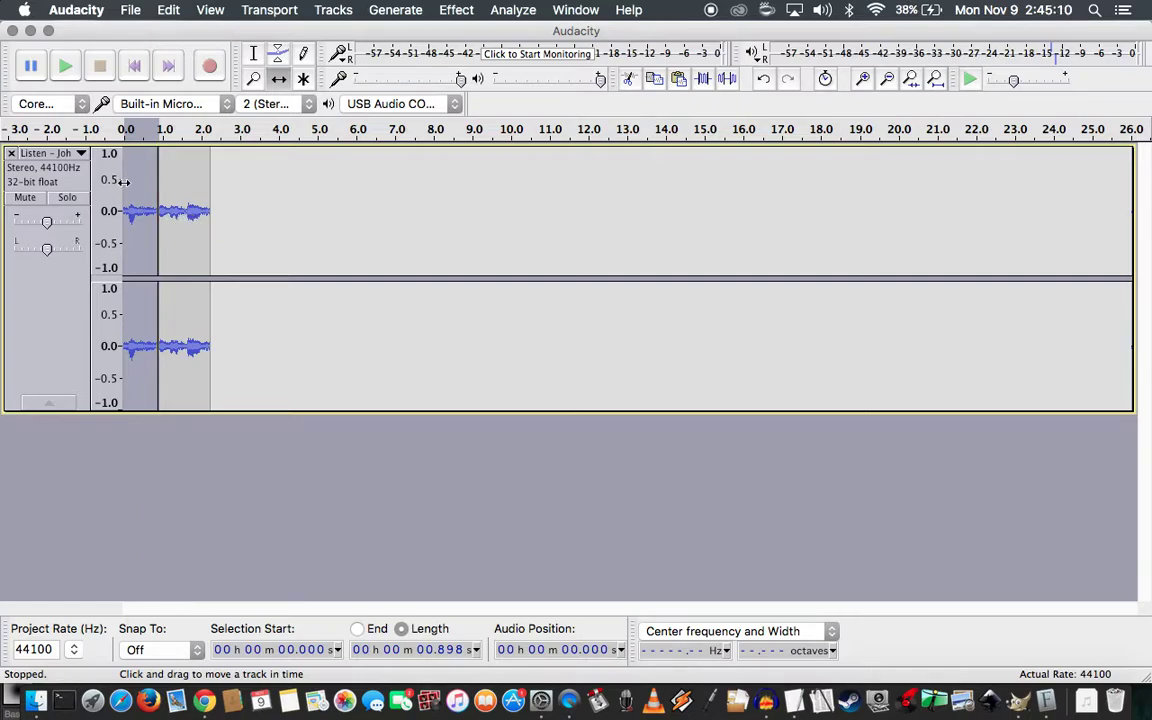
Play the rearranged clips from the start of the track and inspect their waveforms around the join
click(139, 72)
key(space)
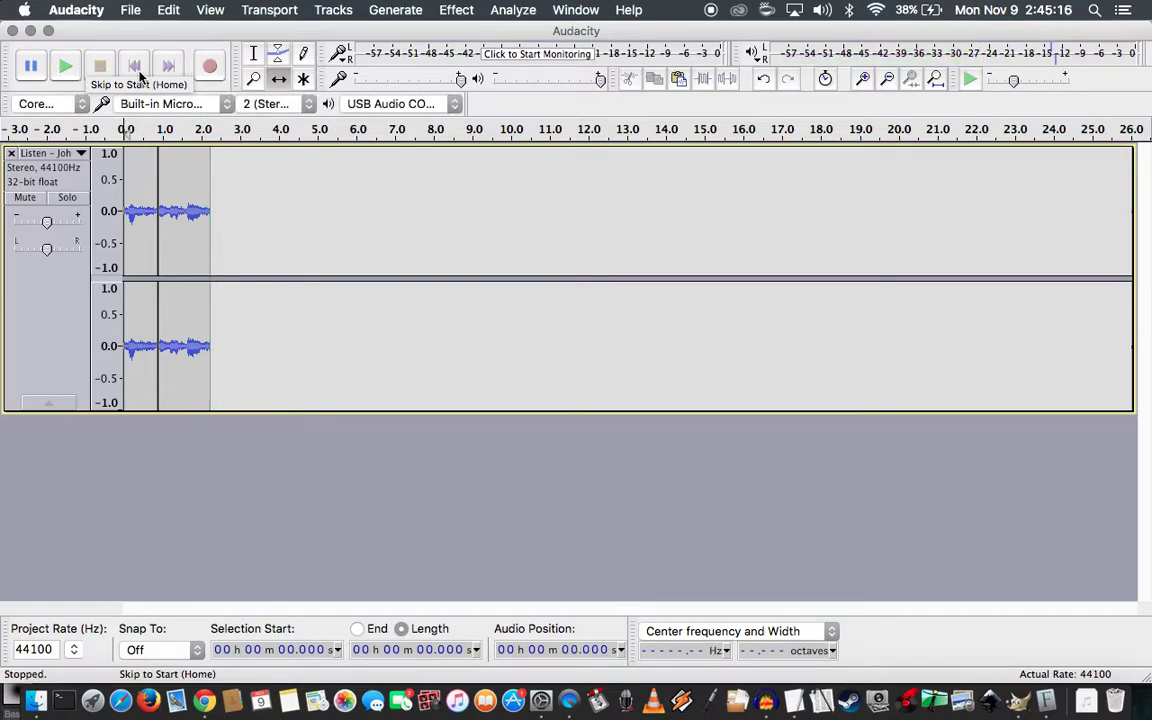
key(super+3)
key(super+1)
key(super+1)
key(super+1)
key(super+1)
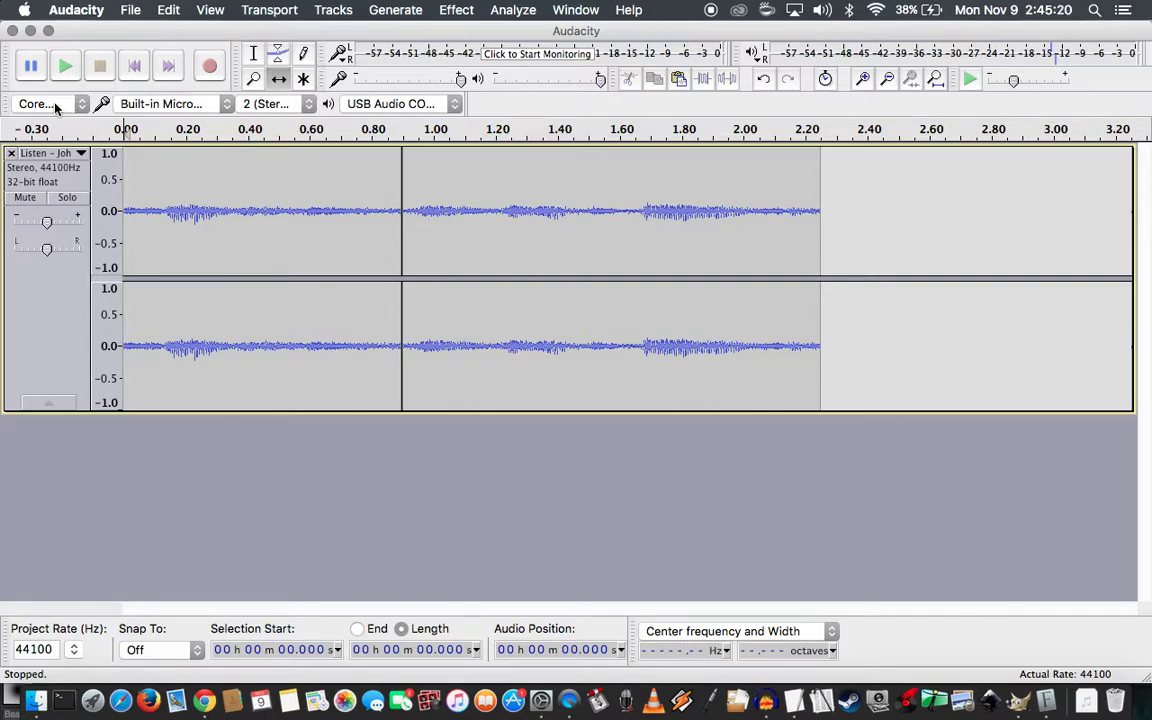
click(265, 55)
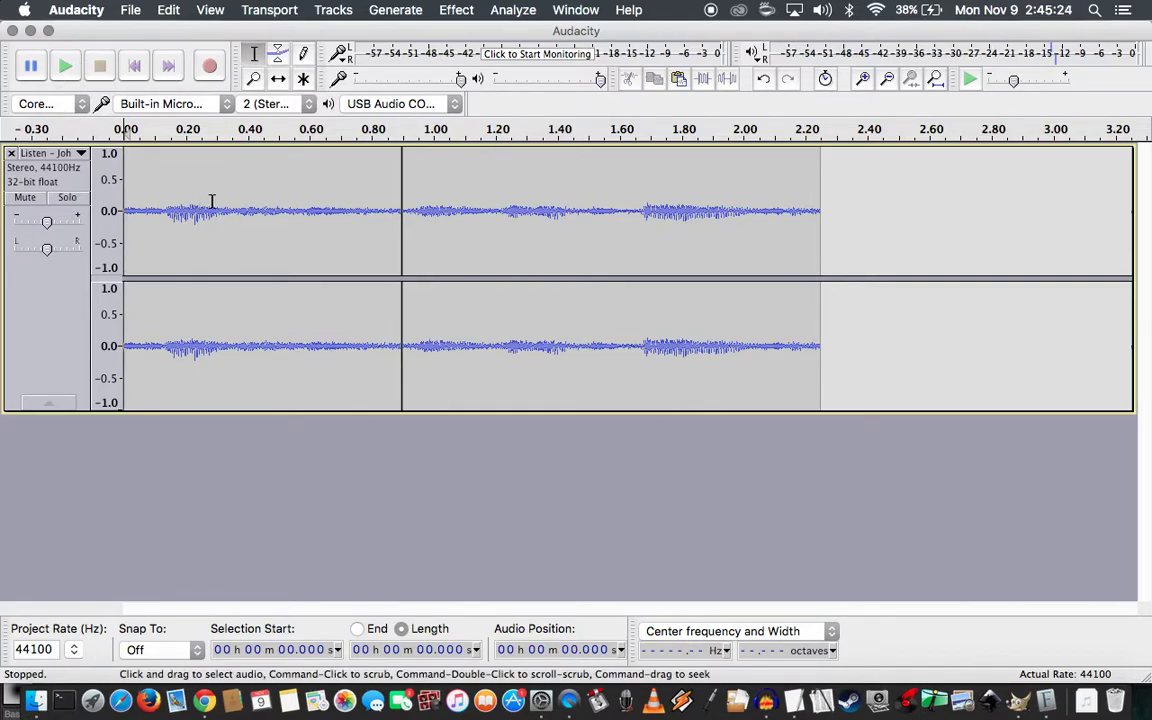
click(278, 79)
mouse_move(470, 162)
mouse_down()
mouse_move(512, 175)
mouse_move(471, 183)
mouse_up()
key(super+1)
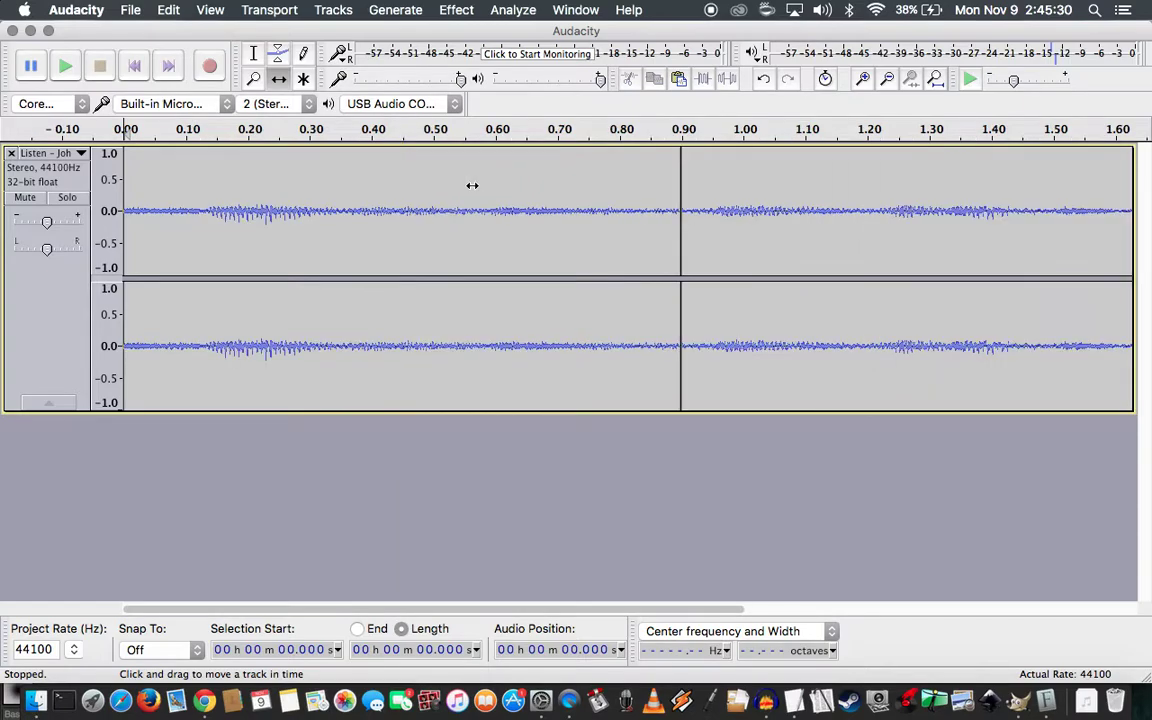
Audition the last stretch of the track, playing from 1.673 s and from about 2.13 s with the Selection tool
key(super+1)
key(super+3)
drag(614, 612, 931, 628)
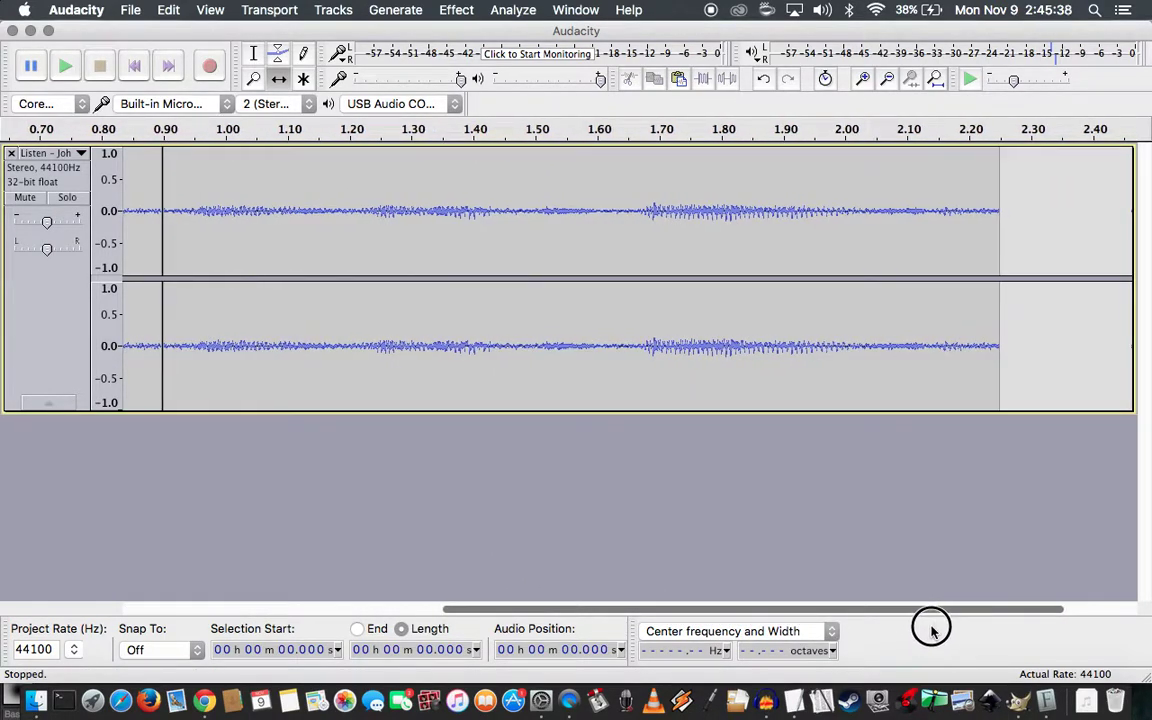
click(253, 55)
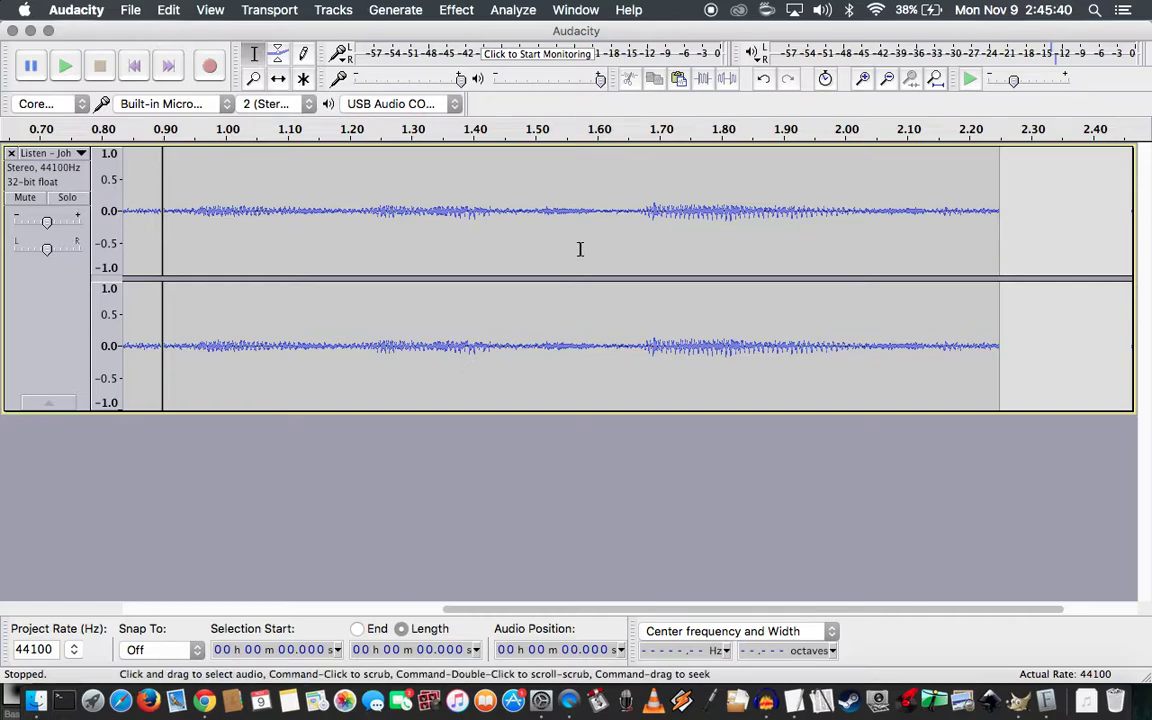
click(642, 216)
key(space)
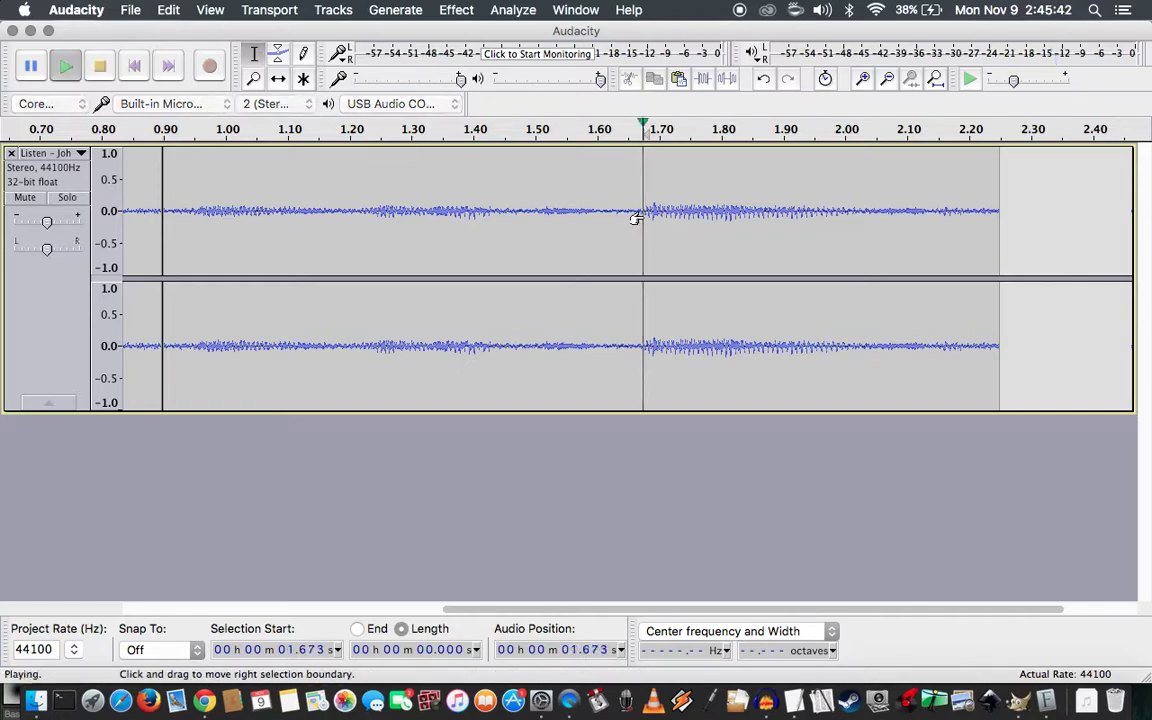
click(938, 216)
key(space)
click(922, 216)
key(space)
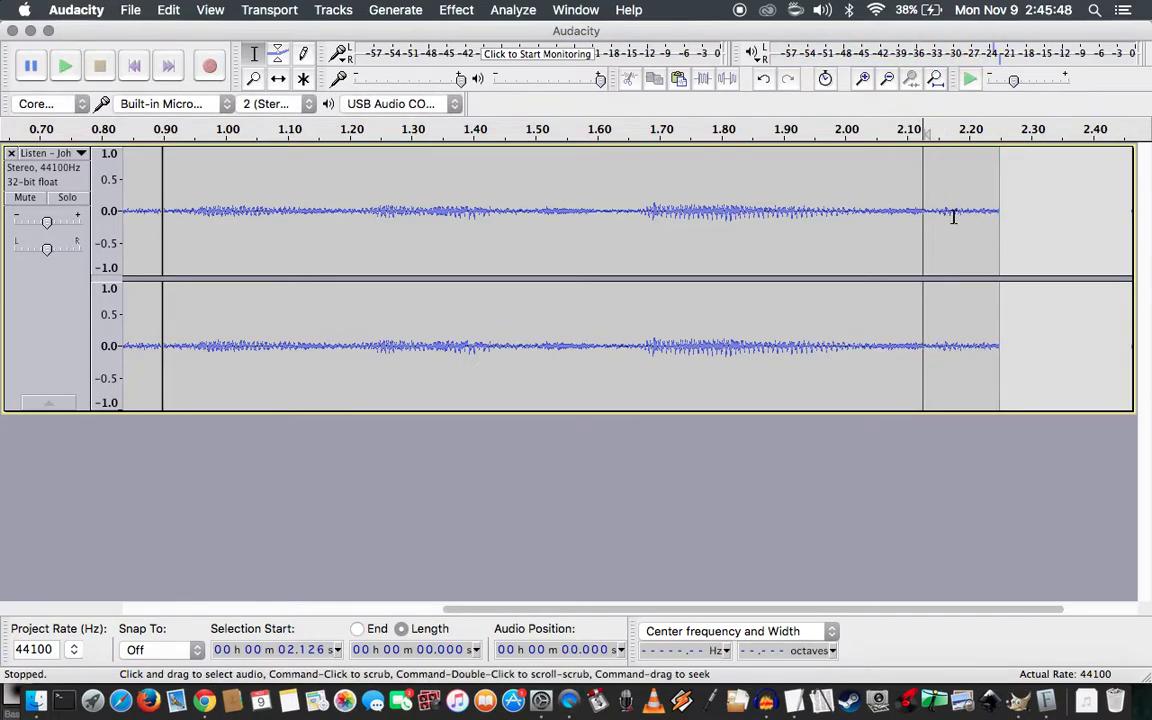
Select 0.174 seconds from 1.901 s and the following 0.055 seconds from 2.075 s, playing each selection
click(953, 216)
click(785, 207)
drag(785, 207, 887, 244)
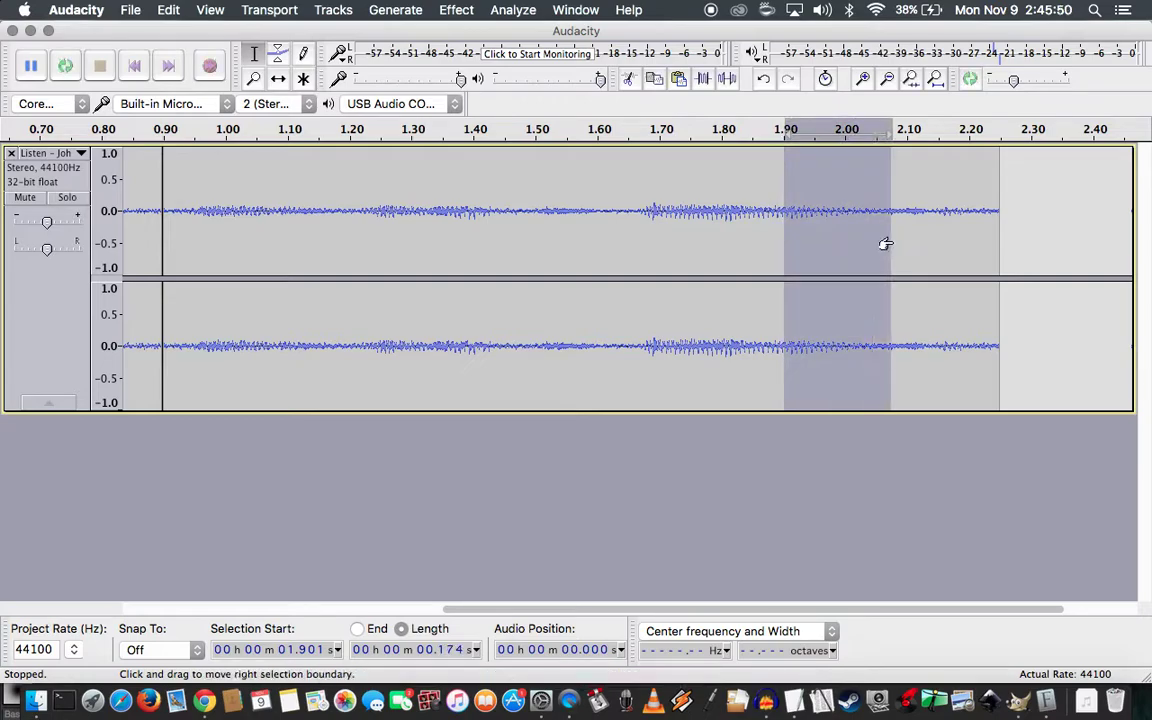
key(space)
key(space)
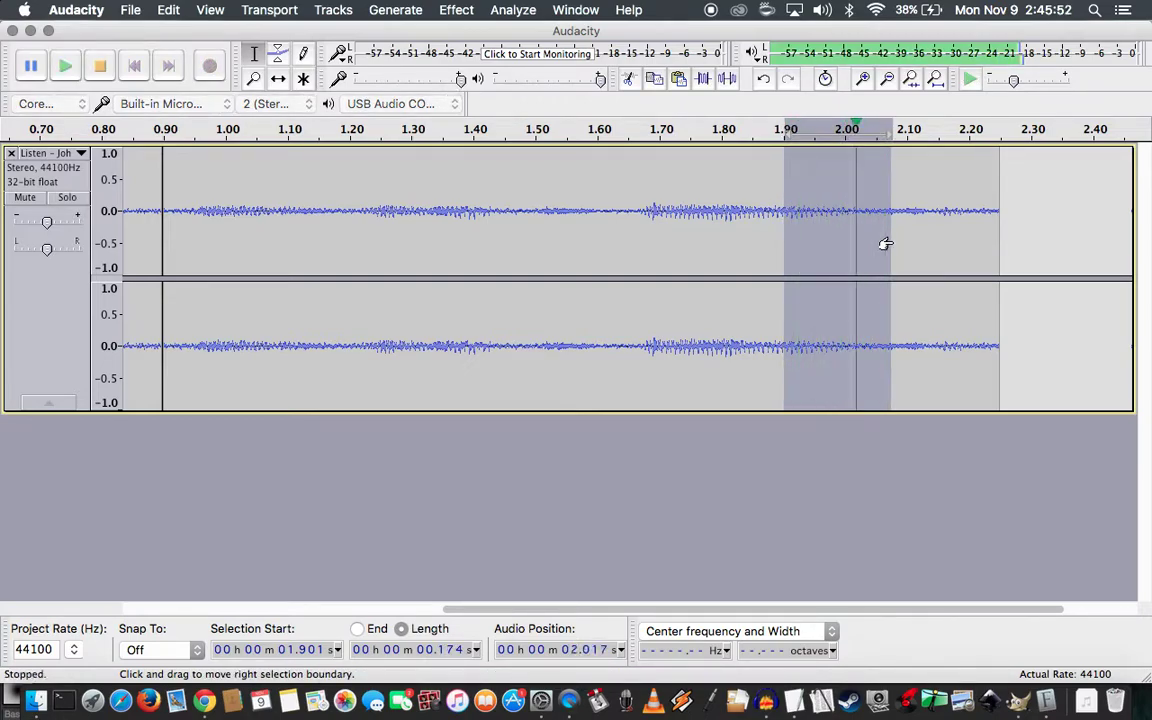
key(Right)
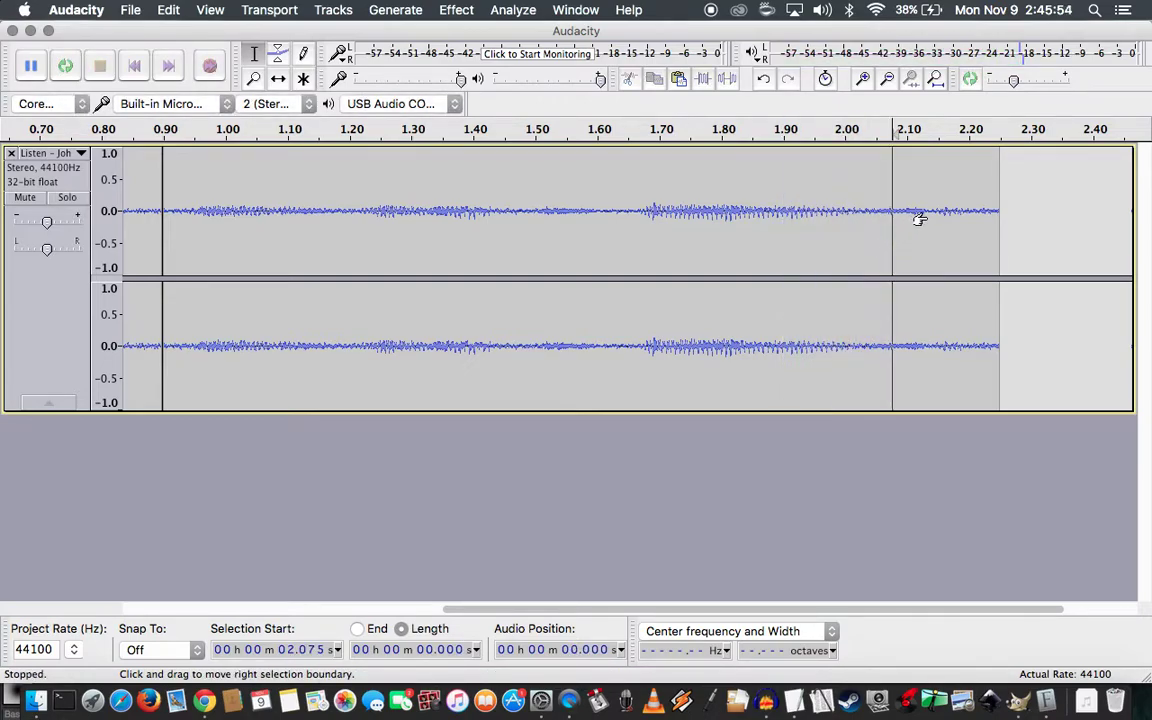
shift+click(919, 219)
key(space)
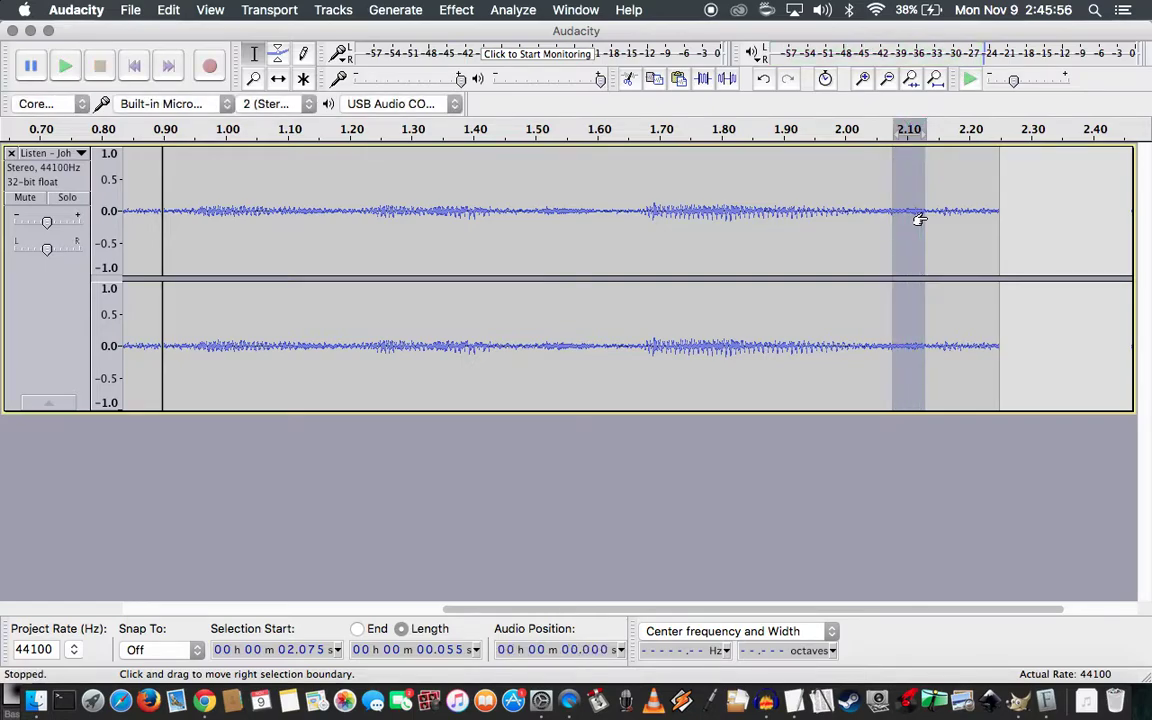
Play short loops starting at 2.130 s, first 0.023 seconds long and extended to 0.061 seconds
key(Right)
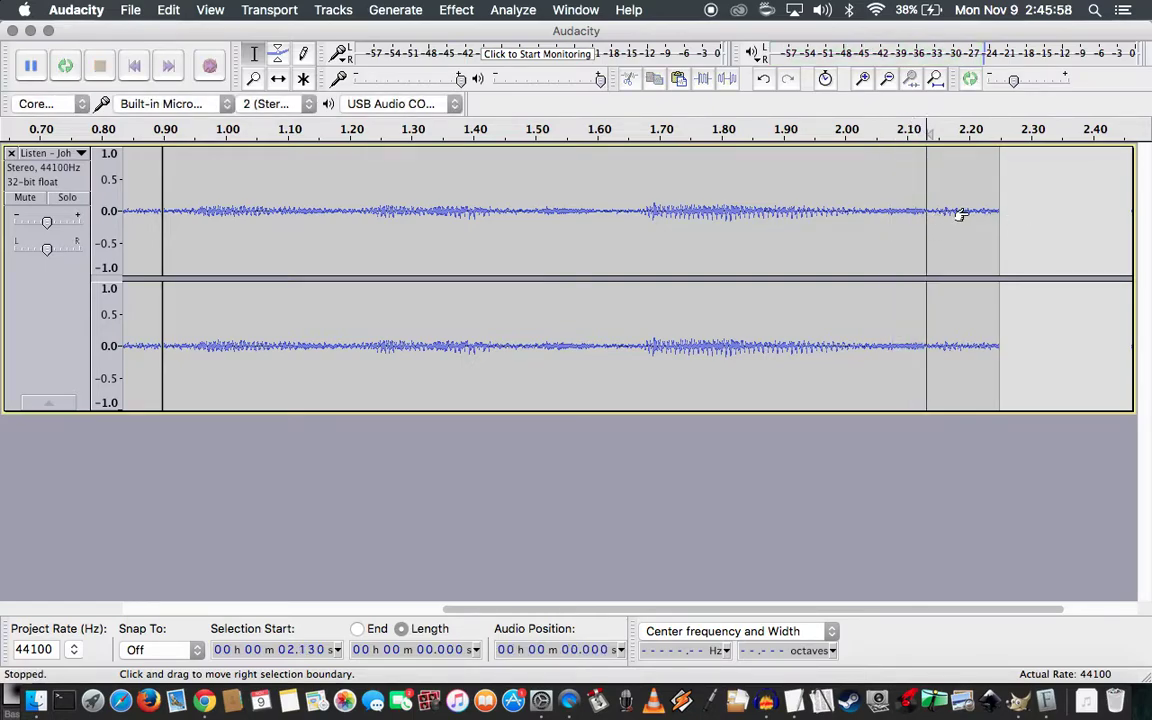
shift+click(932, 212)
key(space)
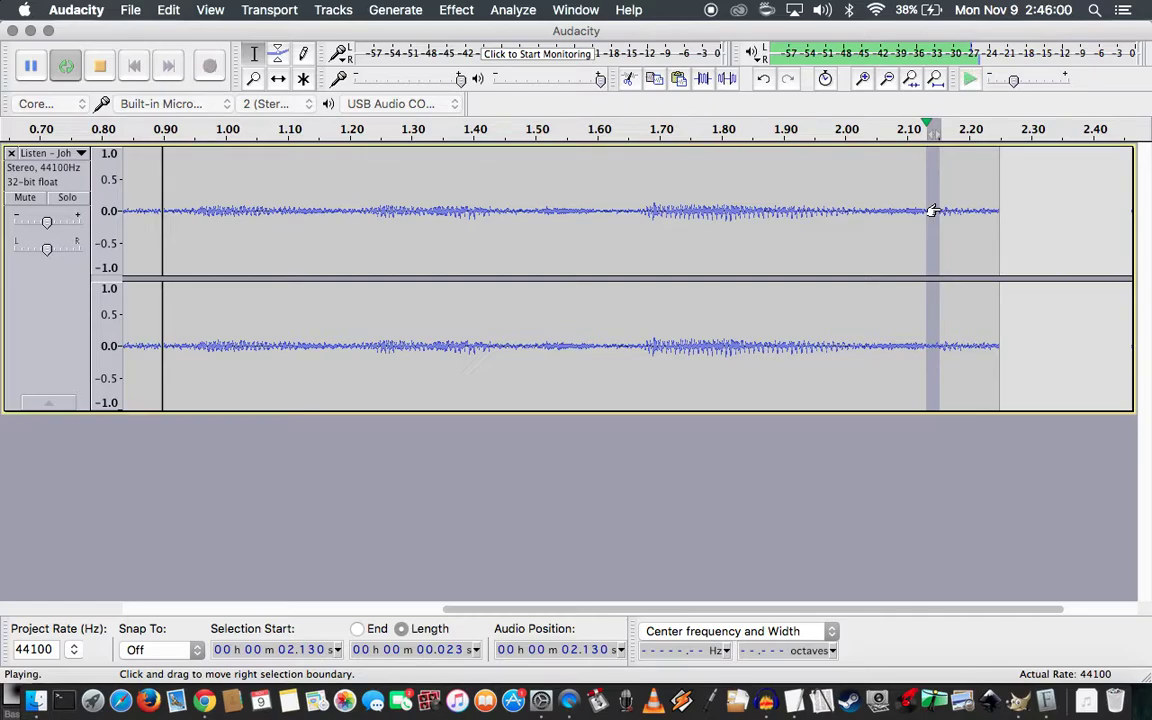
shift+click(957, 221)
key(space)
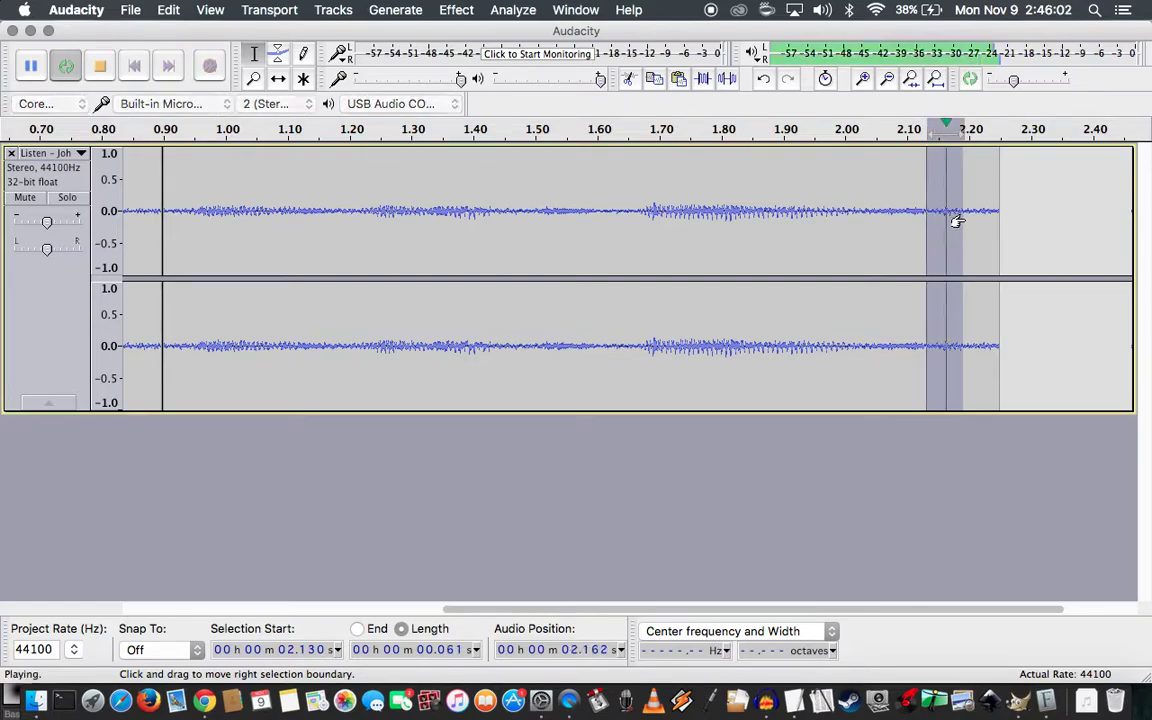
Try trimming the final 0.118 seconds after 2.130 s and play the whole shortened track as a loop
mouse_move(987, 216)
mouse_down()
mouse_move(1005, 216)
mouse_move(998, 224)
mouse_up()
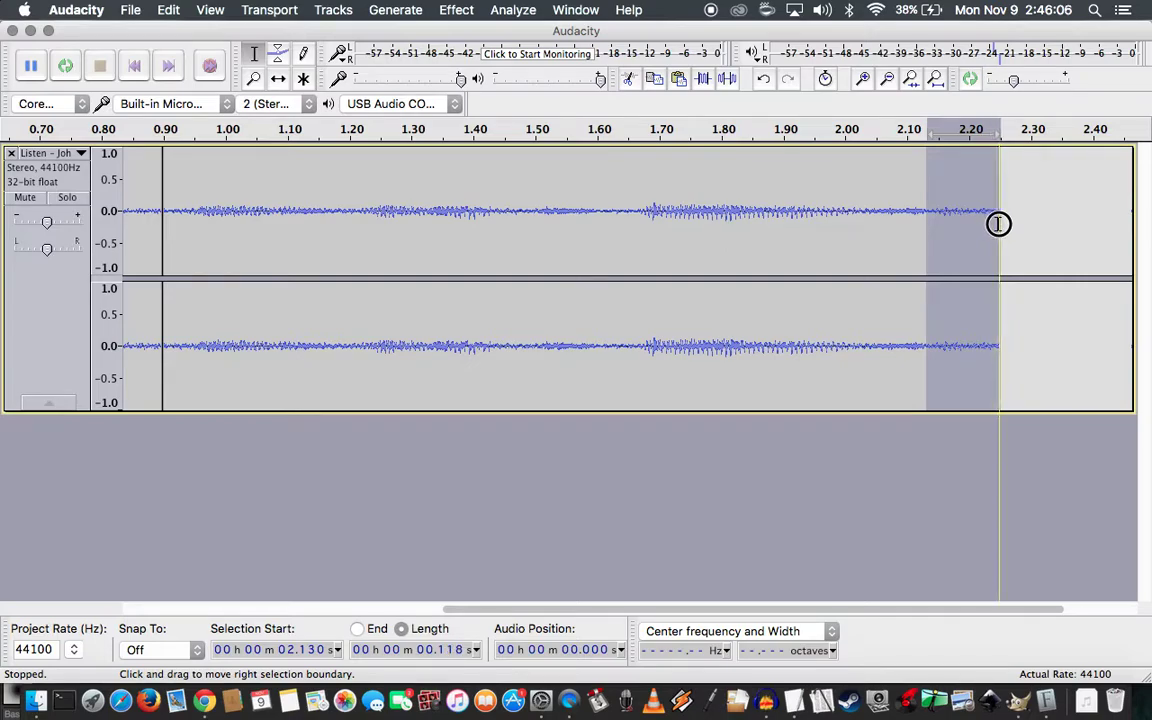
key(Delete)
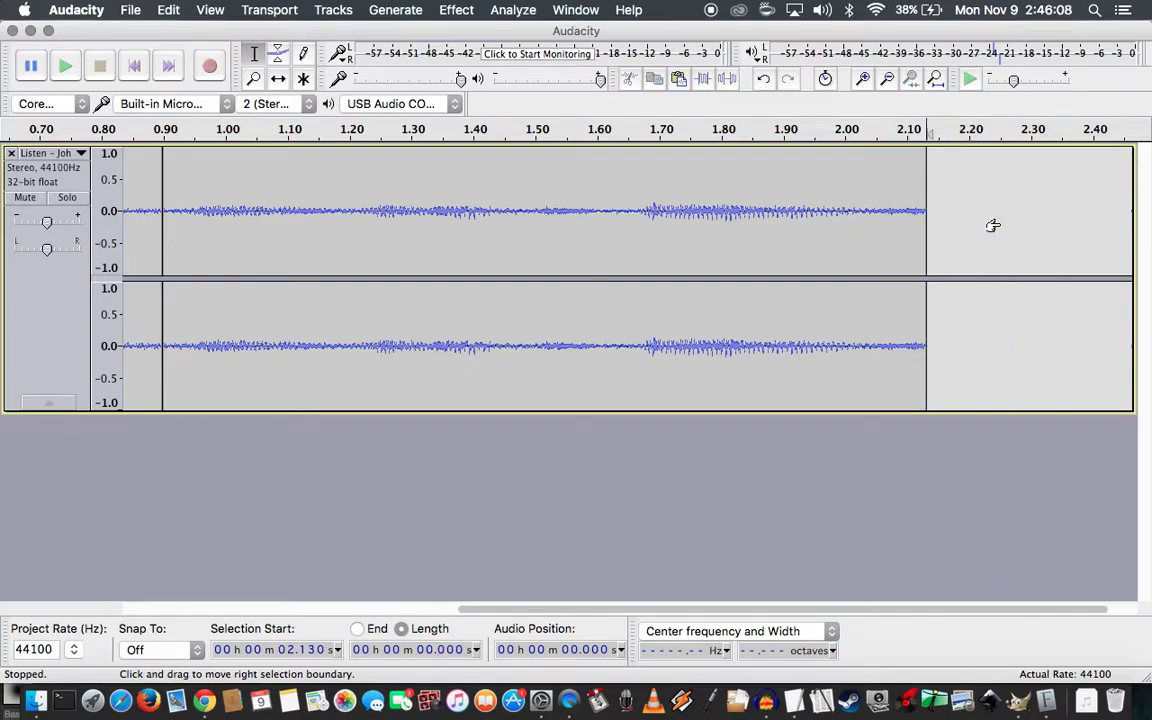
key(ctrl+a)
key(space)
key(space)
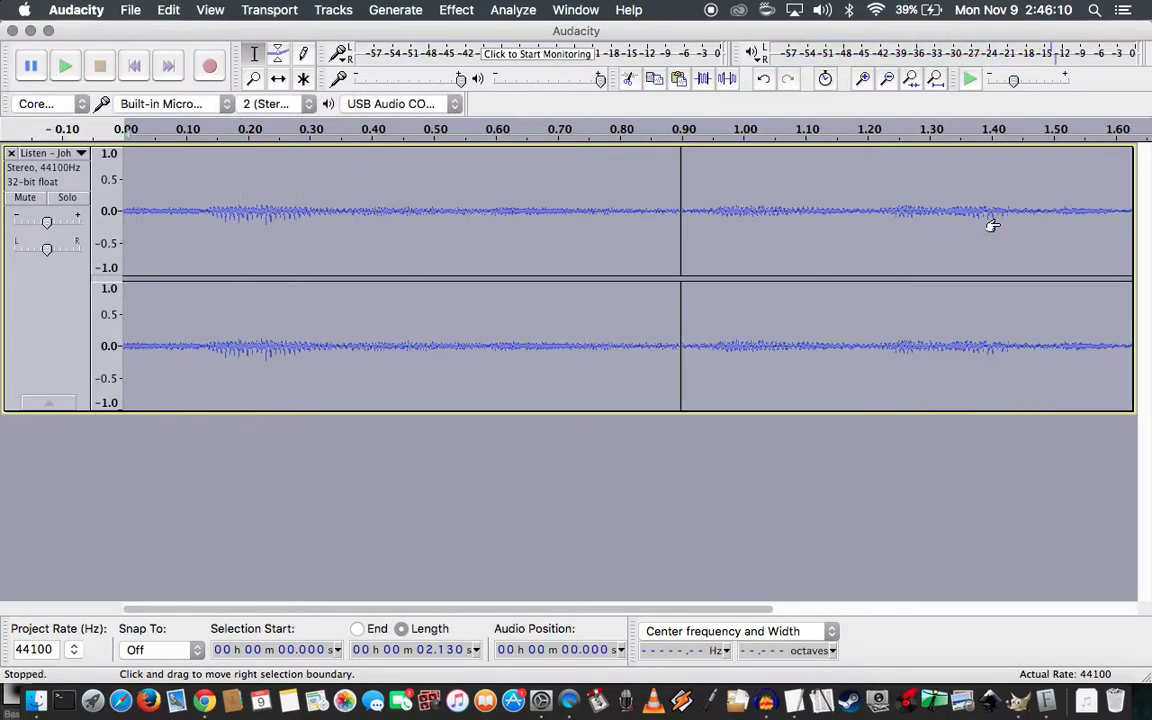
key(space)
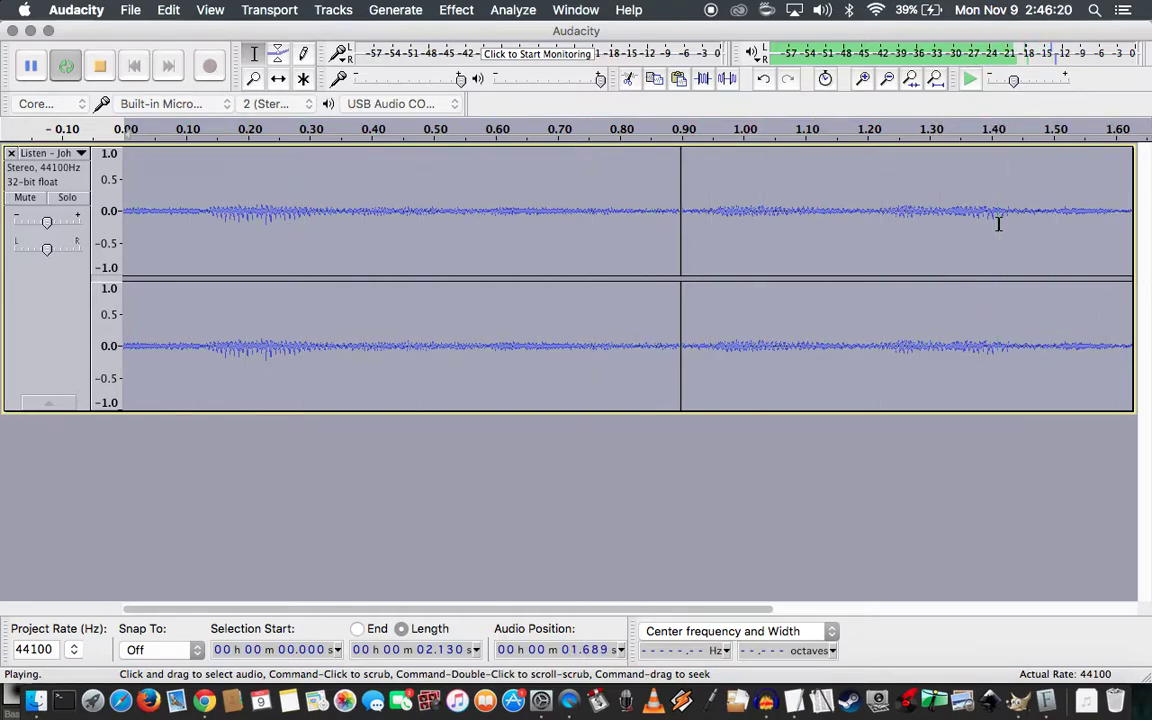
key(space)
Try deleting another 0.030 seconds from 2.100 s to the track's end and loop the complete result
key(End)
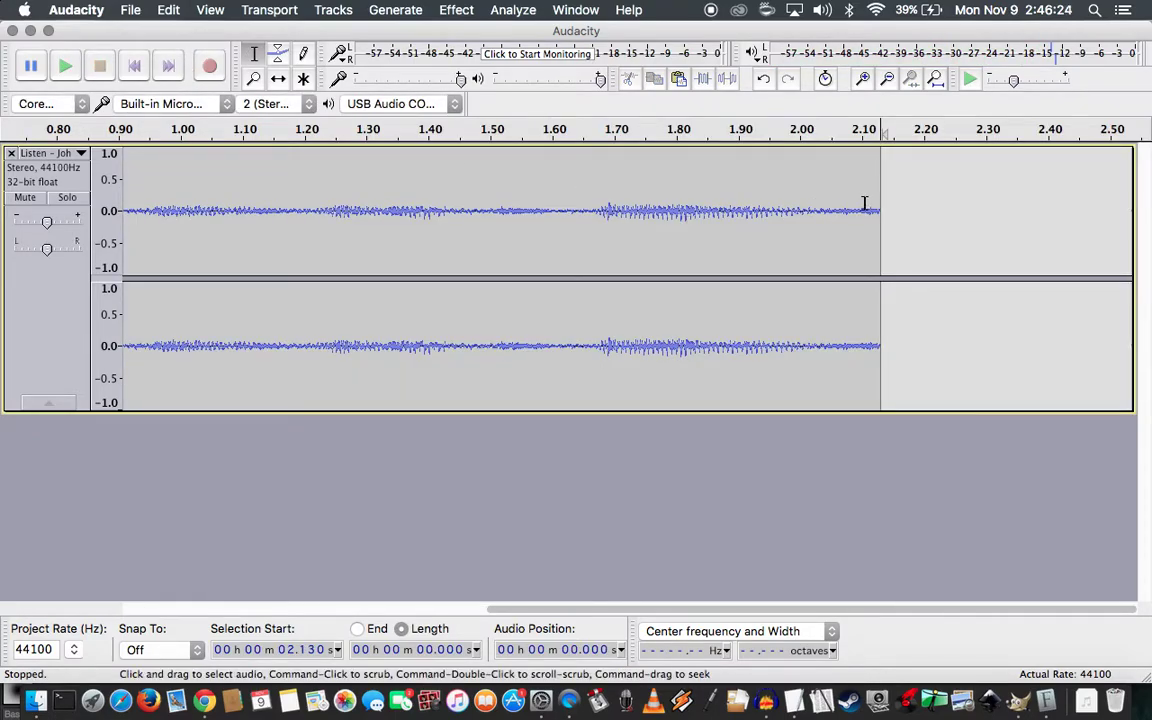
shift+click(864, 205)
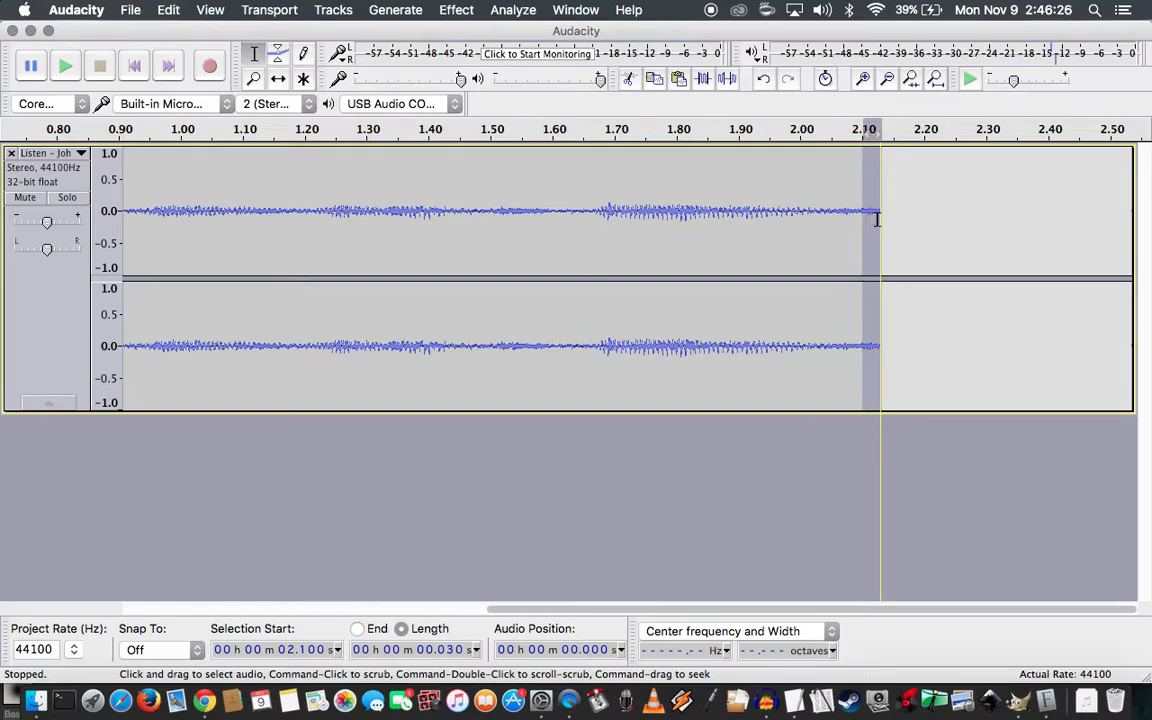
key(Delete)
key(super+a)
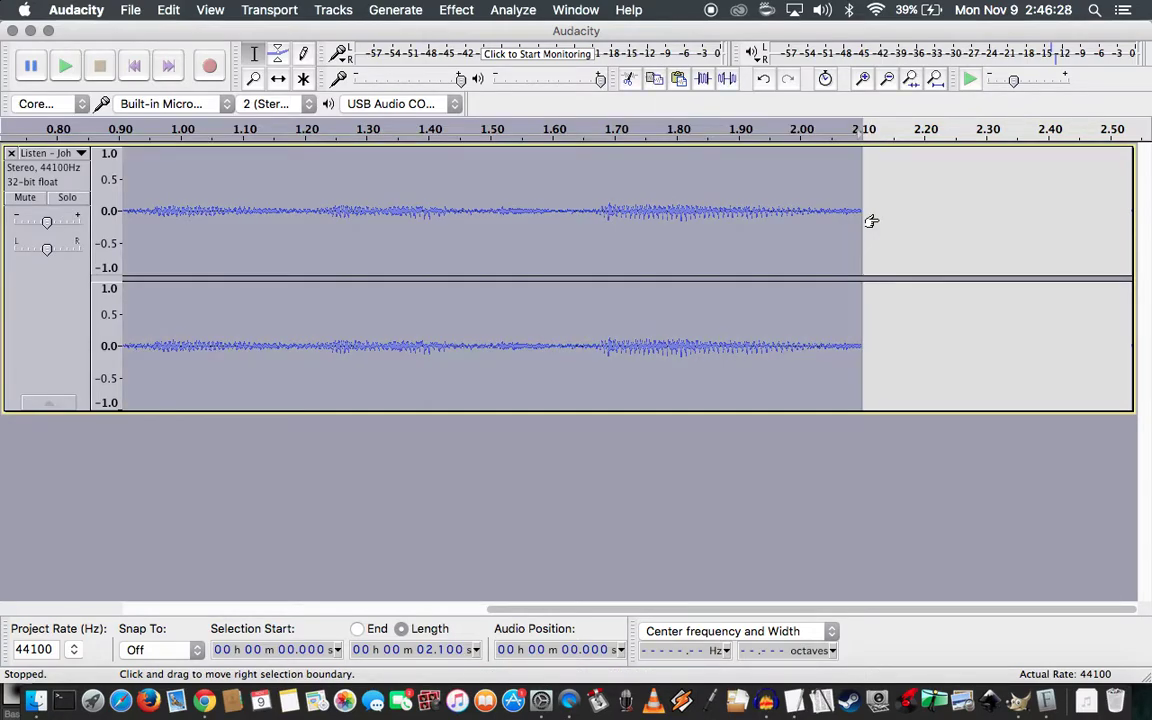
key(shift+space)
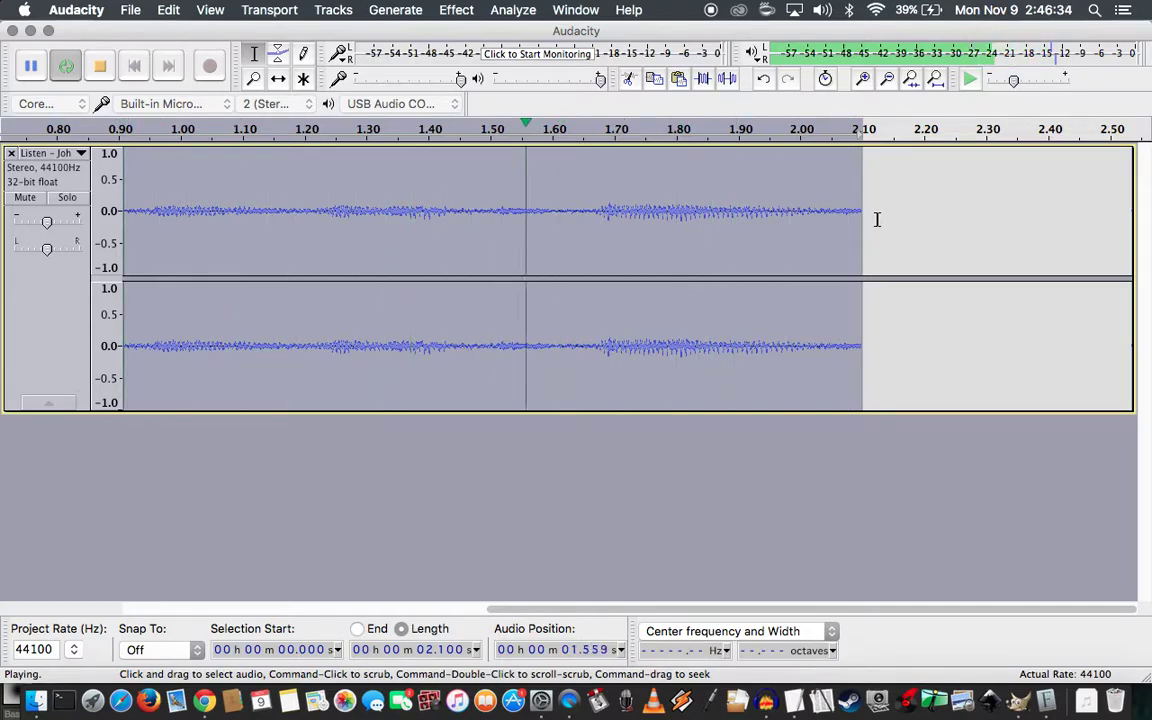
key(space)
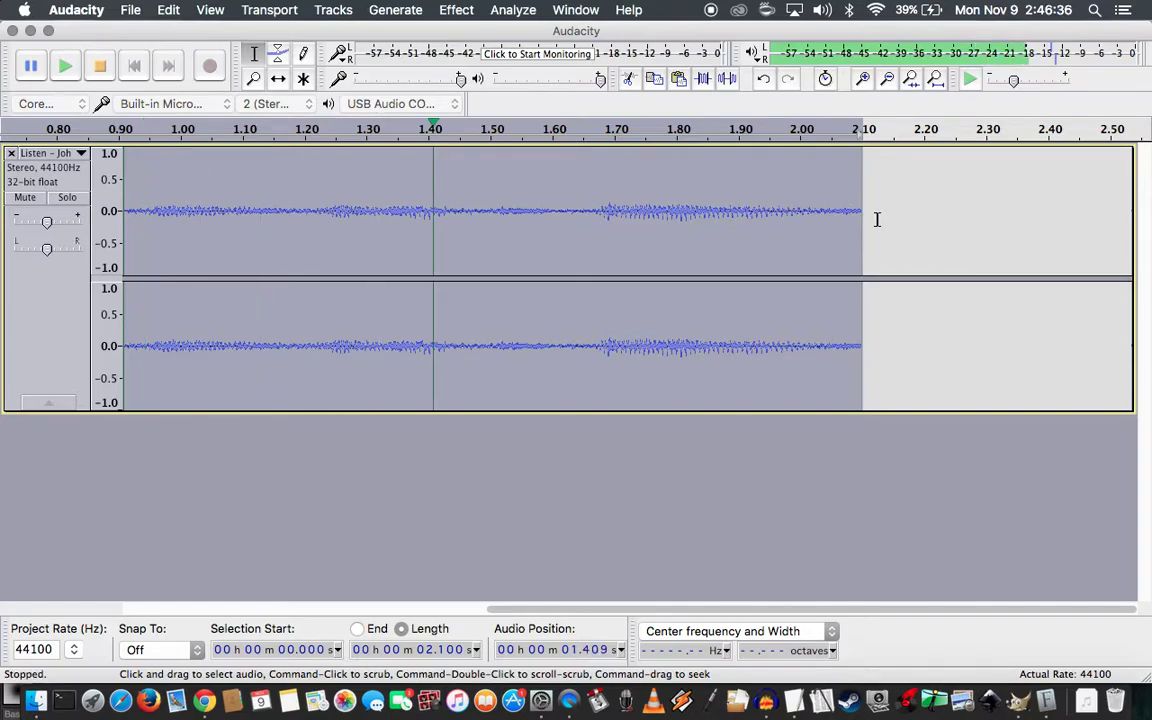
Undo the 0.030-second deletion, try deleting only the last 0.017 seconds from 2.113 s, and loop the whole track
drag(863, 219, 880, 219)
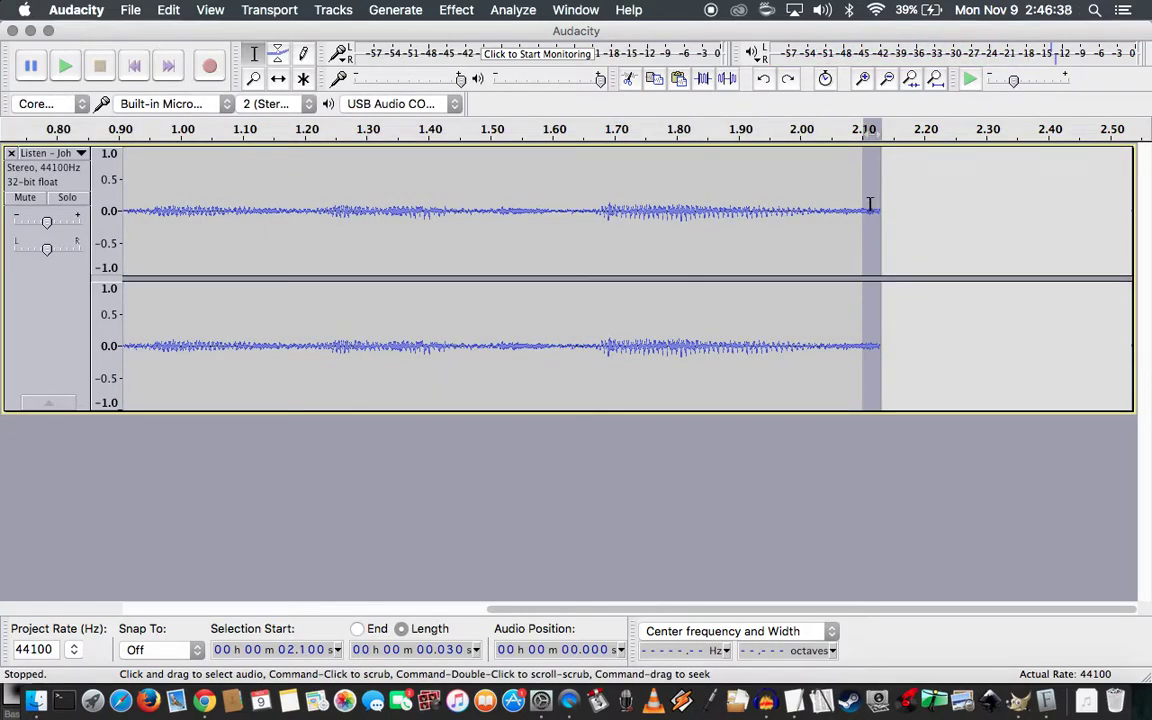
click(870, 204)
drag(870, 204, 878, 208)
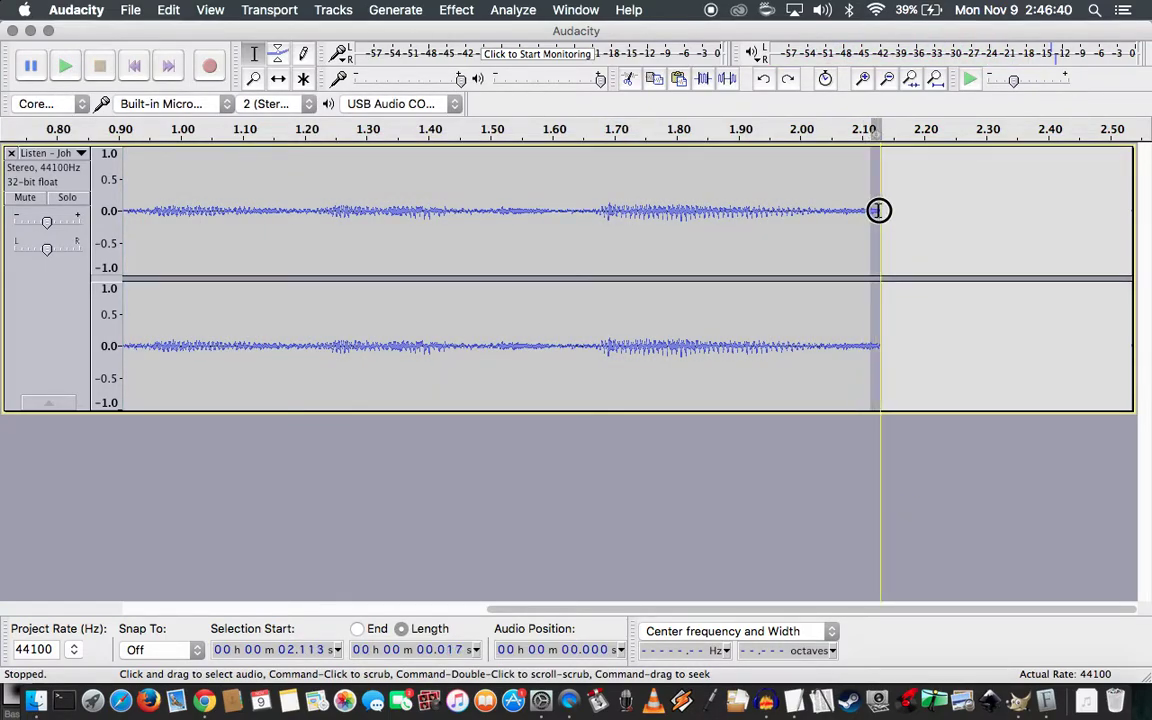
key(Delete)
key(super+a)
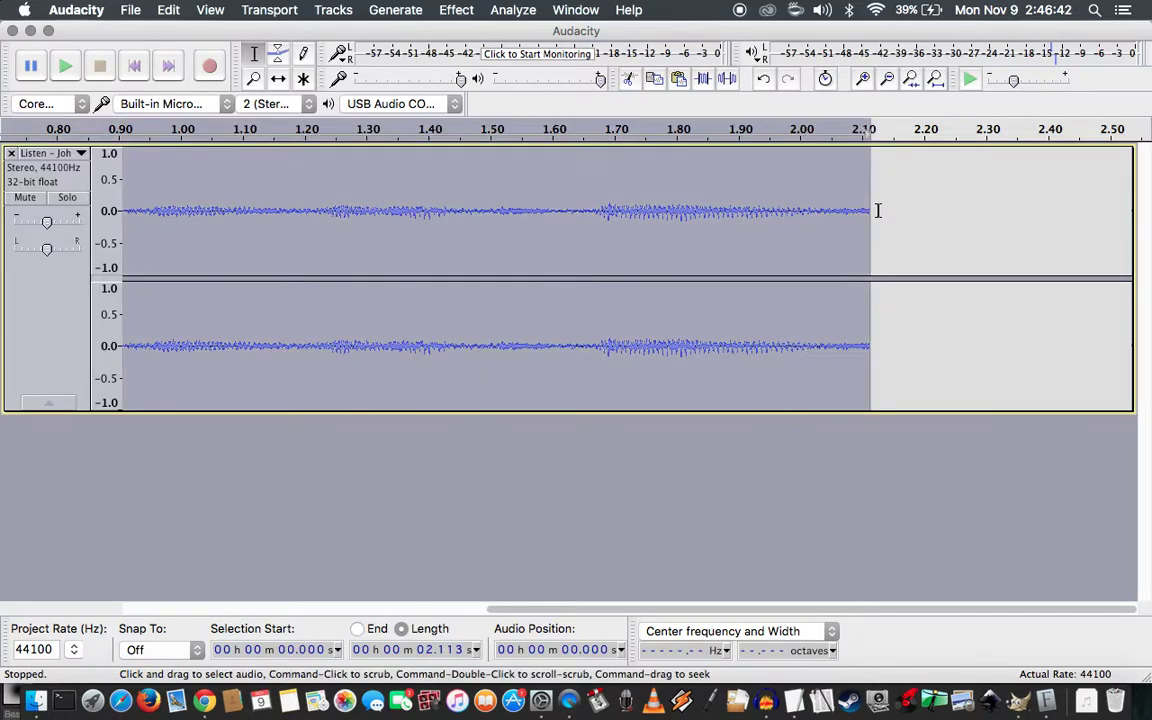
key(space)
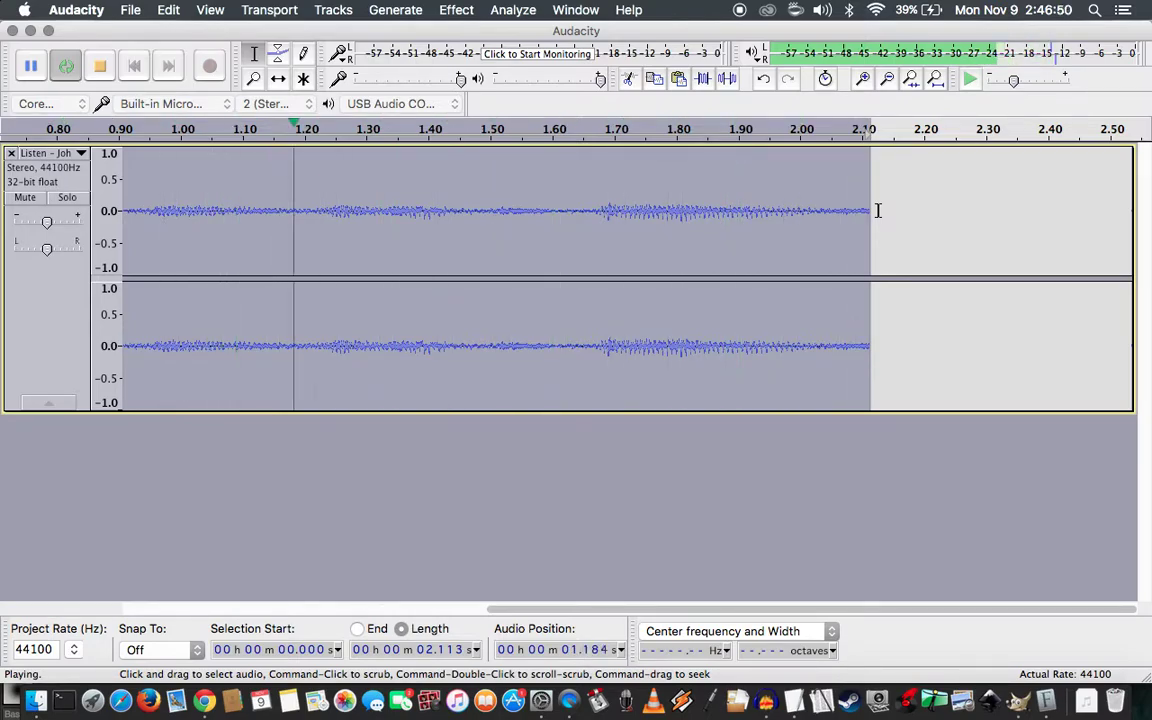
key(space)
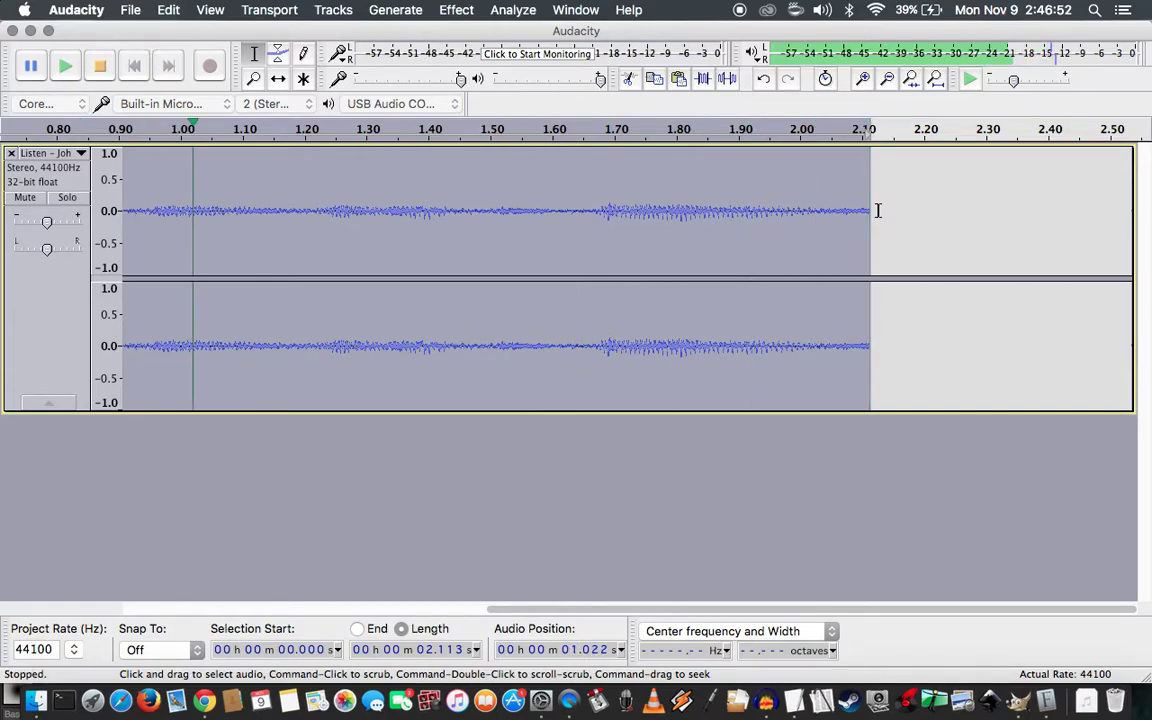
Undo the trims at the track's end, including the deletion of the 0.118 seconds after 2.130 s
click(877, 210)
key(shift+r)
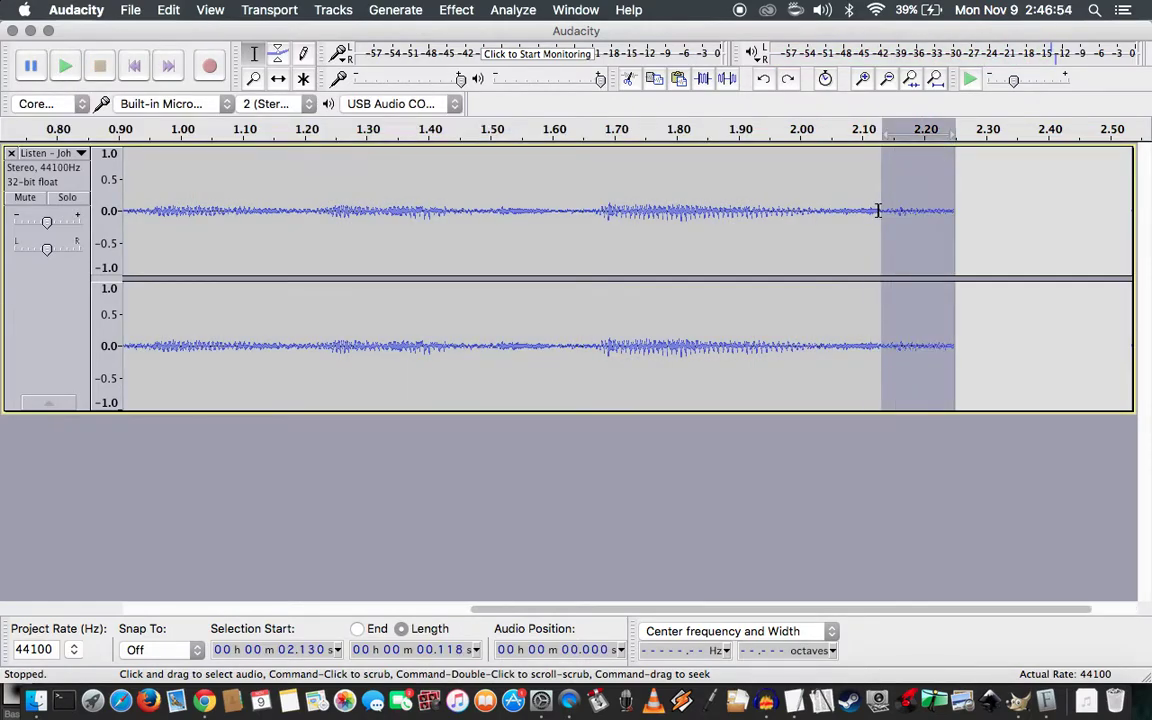
Select the entire 2.249-second track and play it as a loop from the start
key(super+a)
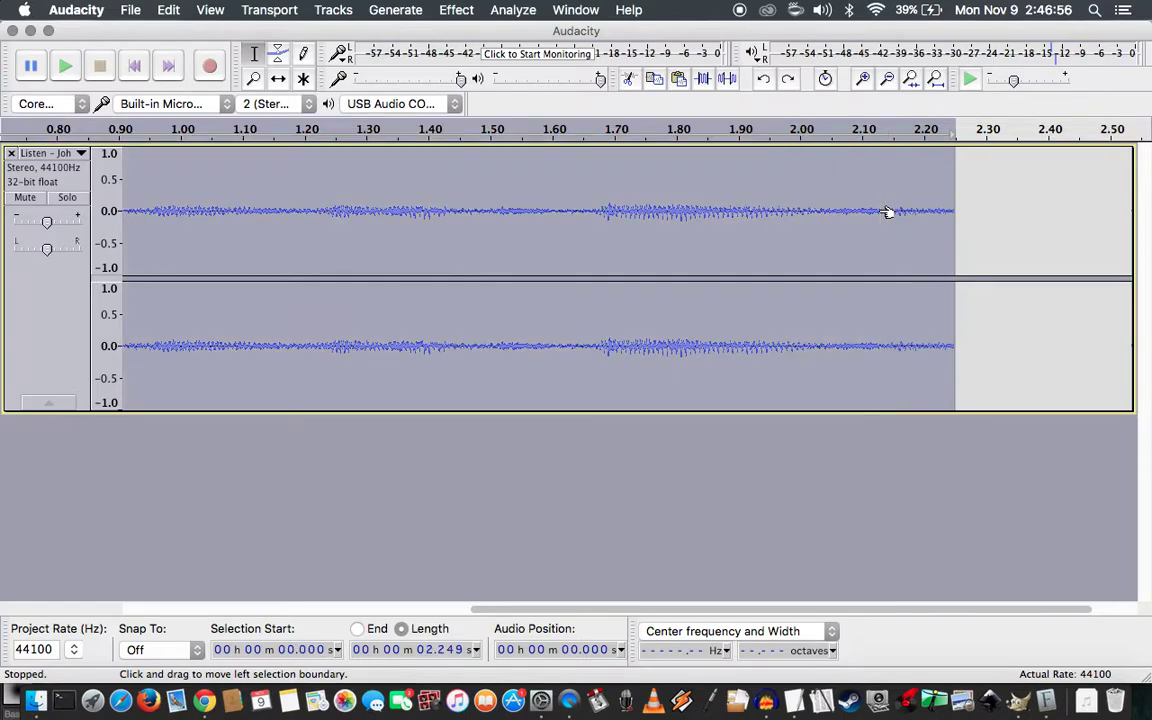
key(space)
key(space)
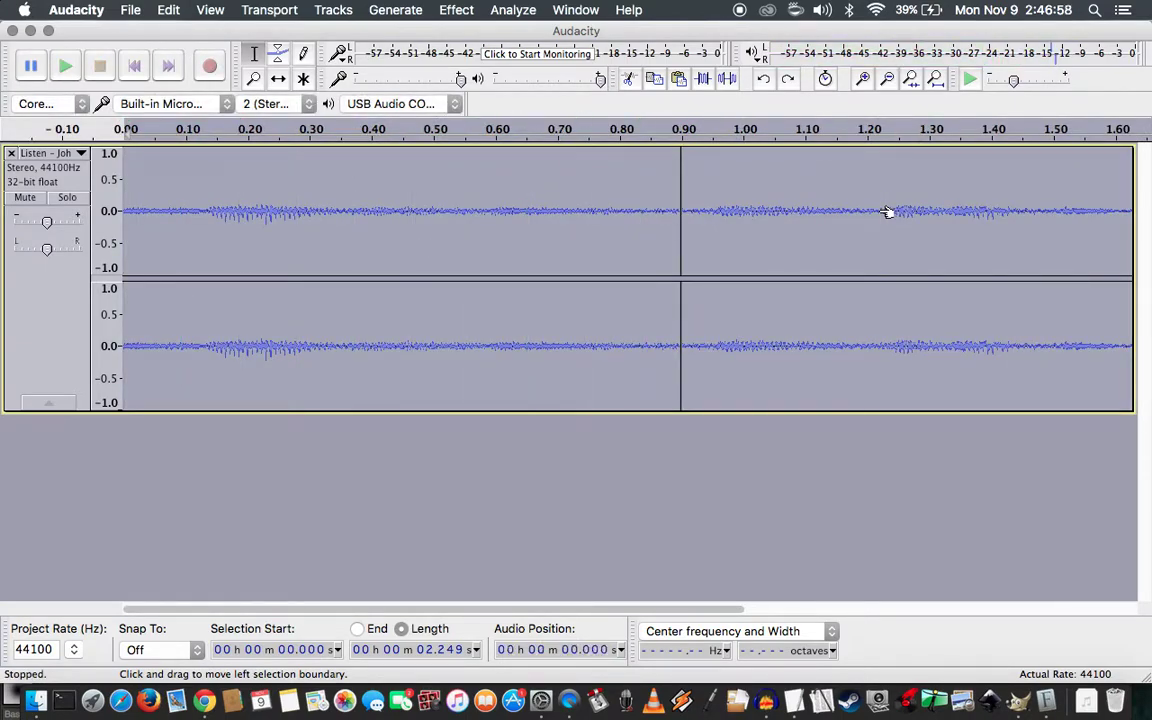
key(shift+space)
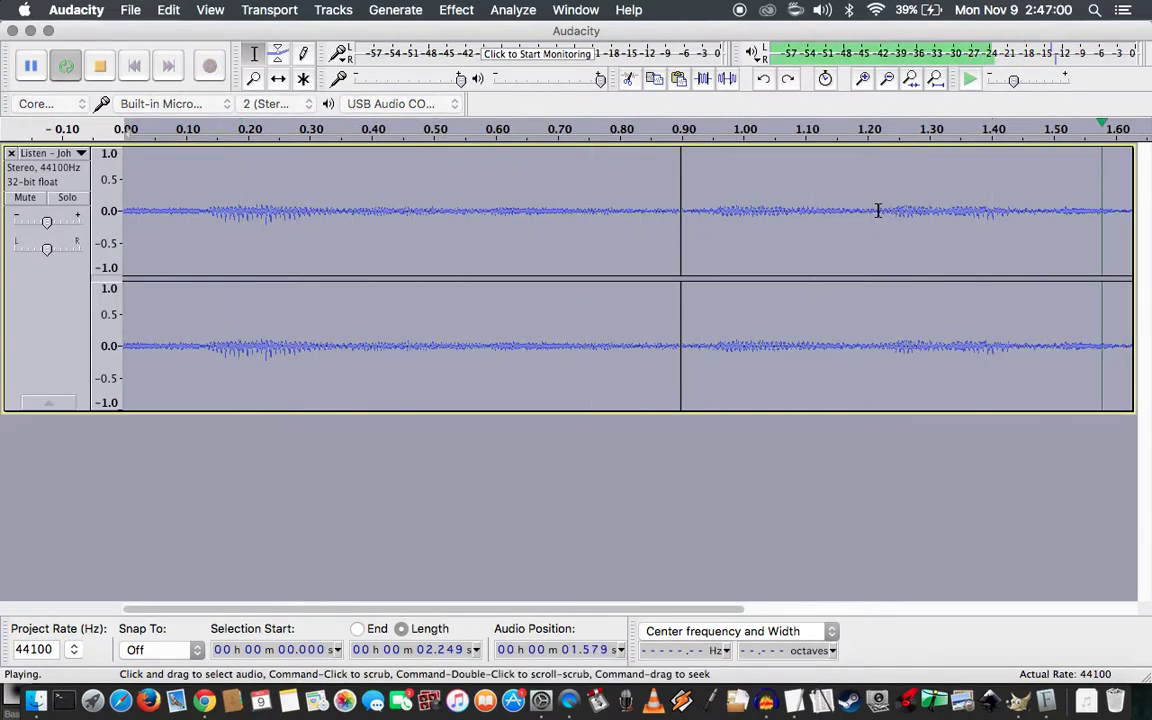
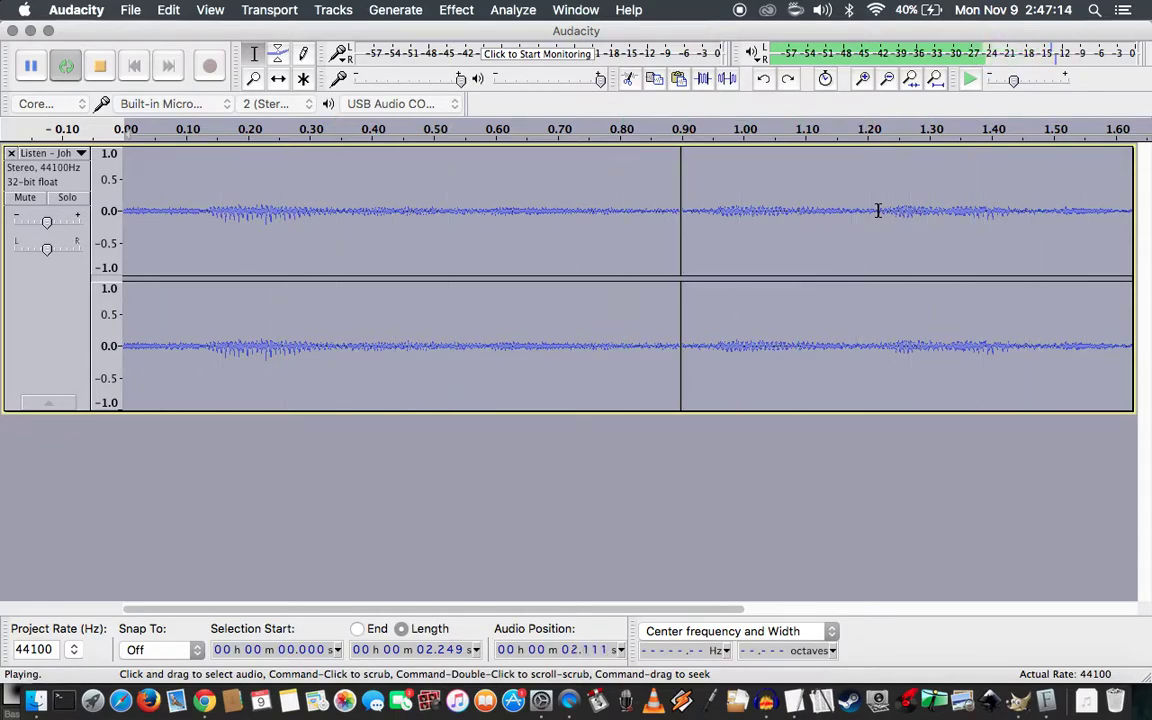
Switch to RANDOM.ORG in Chrome, generate a random number between 1 and 100, and return to Audacity
key(super+Tab)
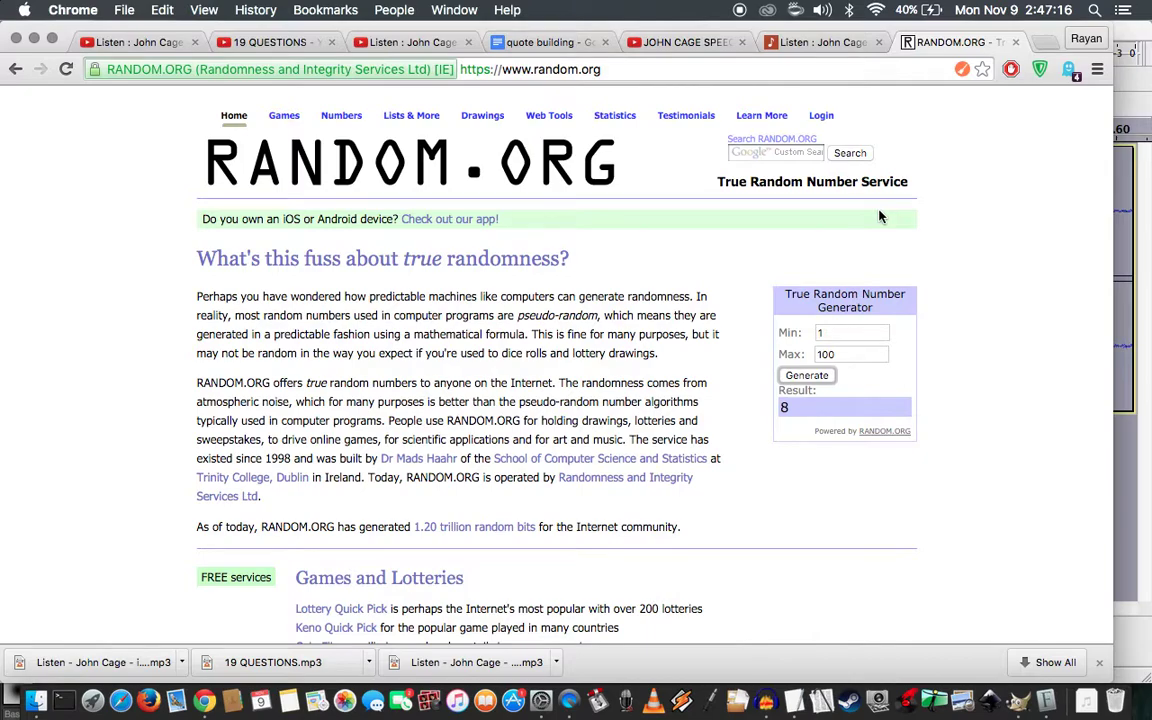
click(806, 377)
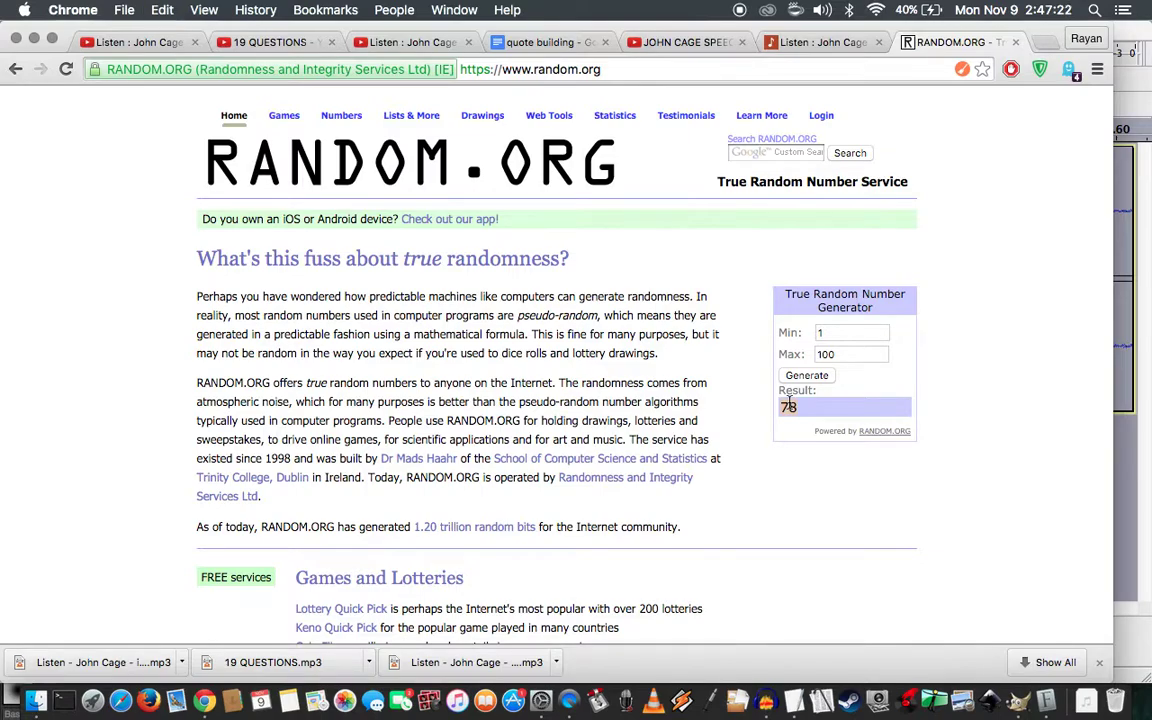
key(super+Tab)
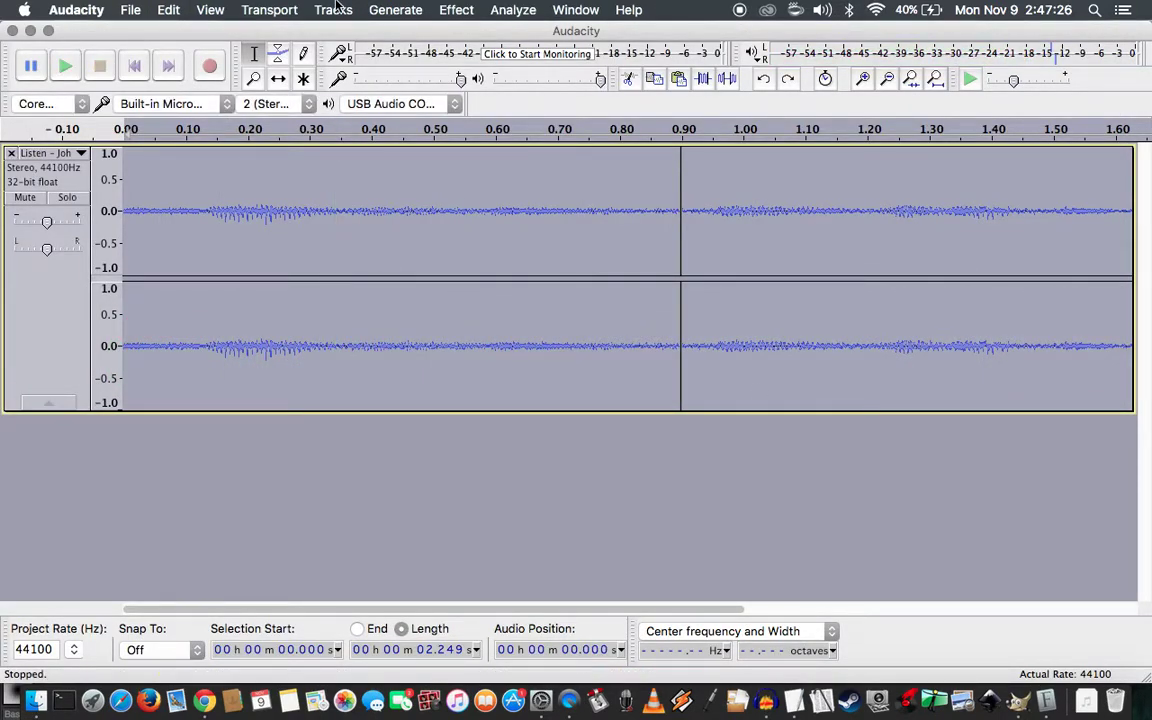
Merge the two adjoining clips at their boundary near 0.90 s into one continuous clip
click(395, 10)
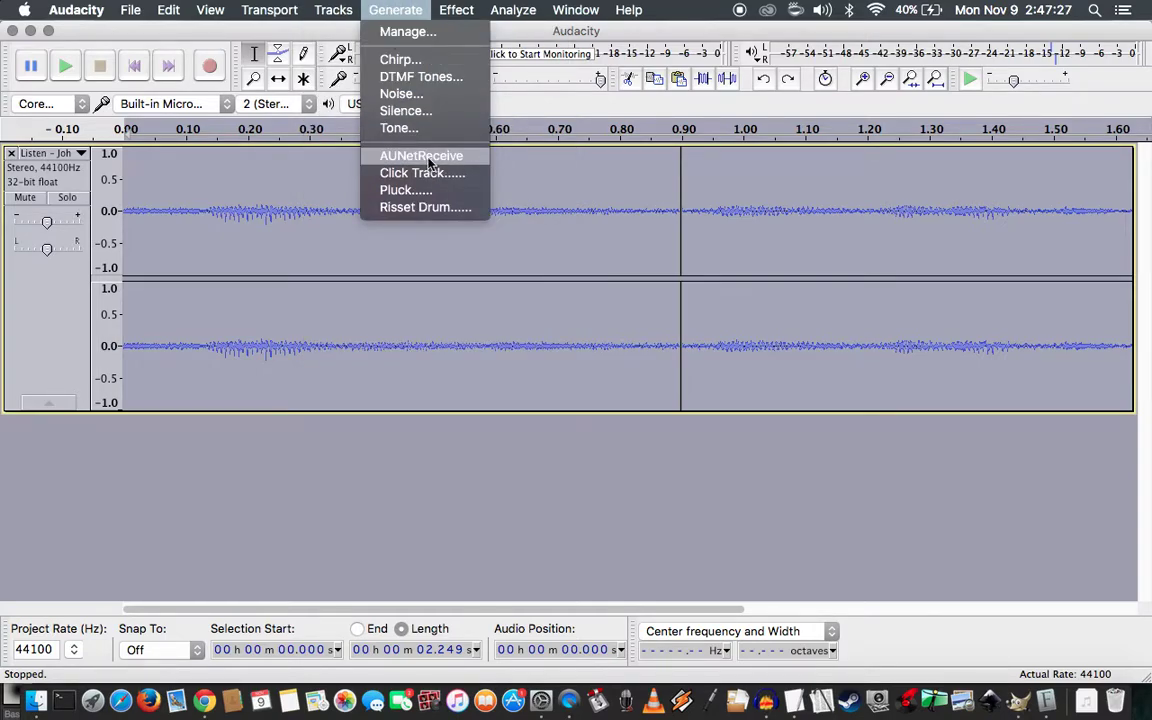
click(406, 10)
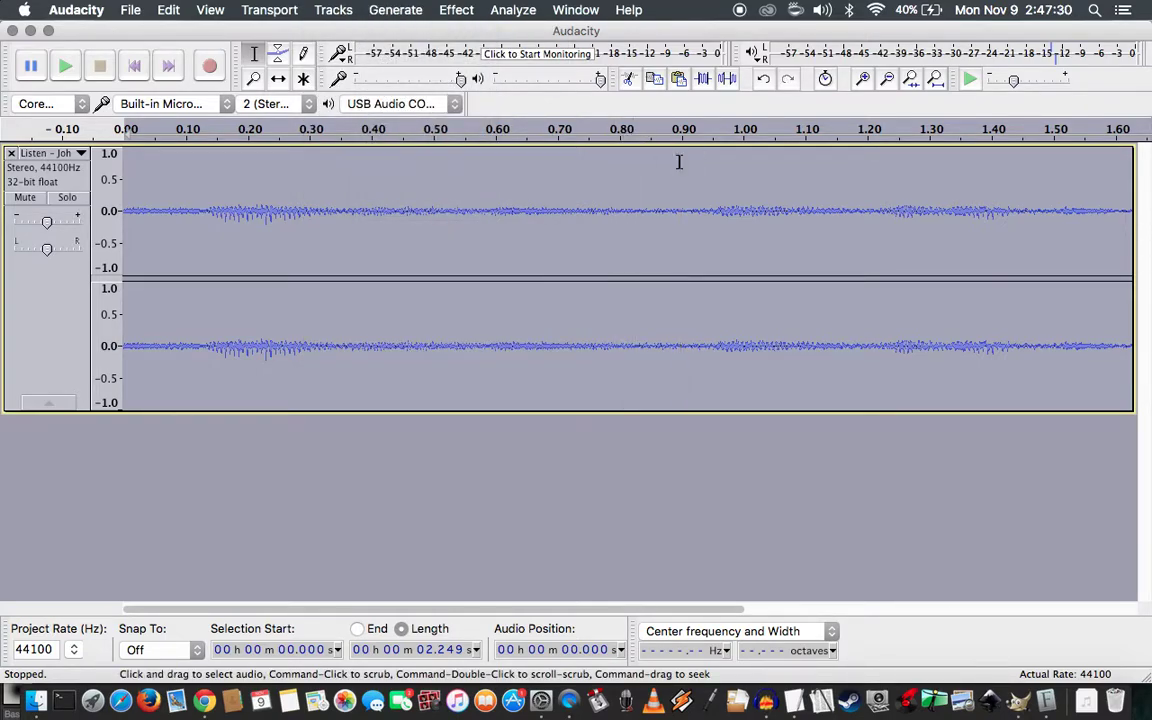
click(397, 9)
mouse_move(456, 10)
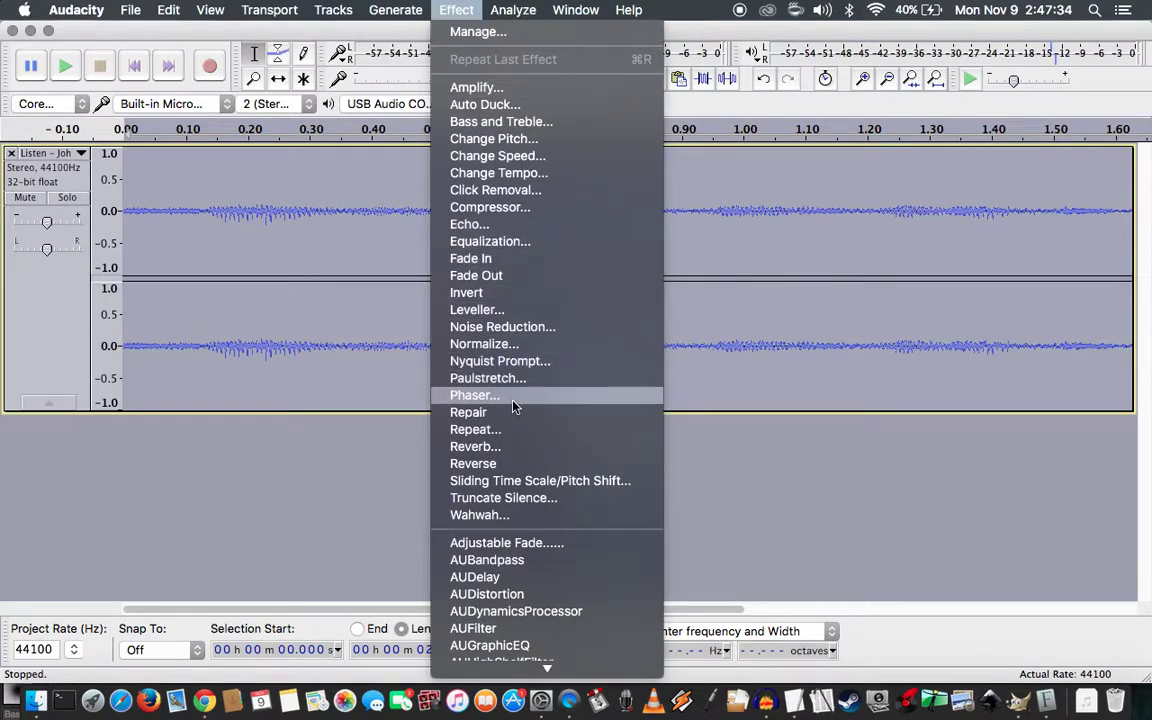
click(487, 8)
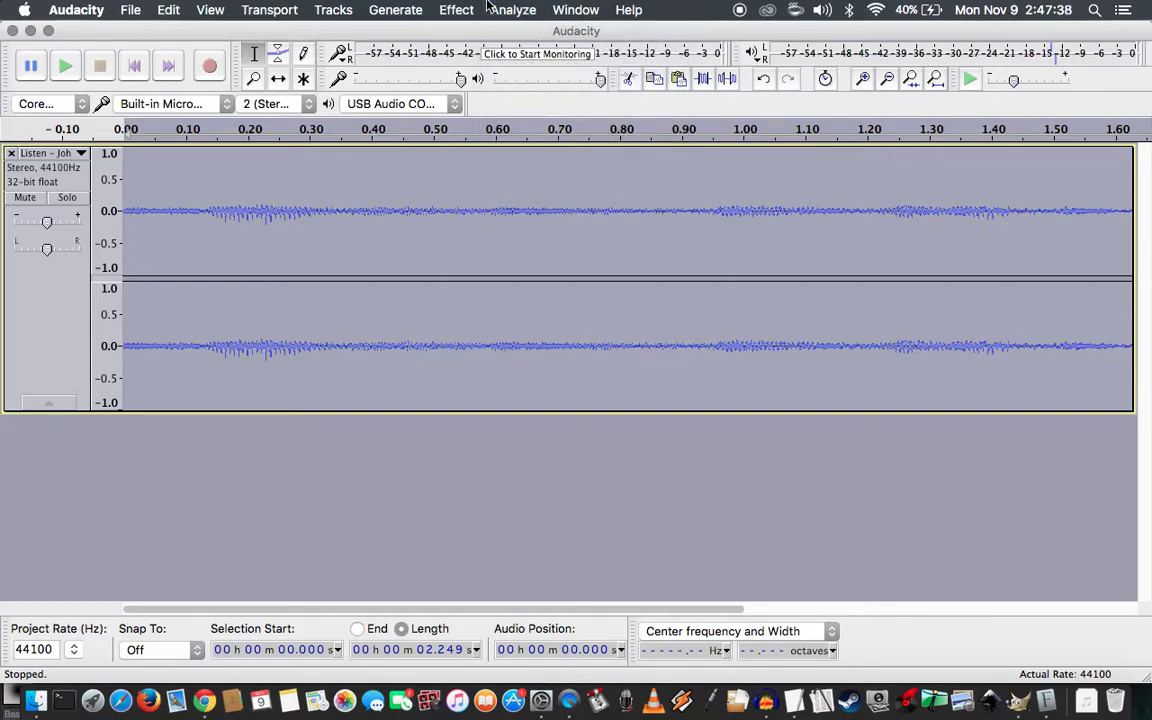
key(super+3)
key(super+3)
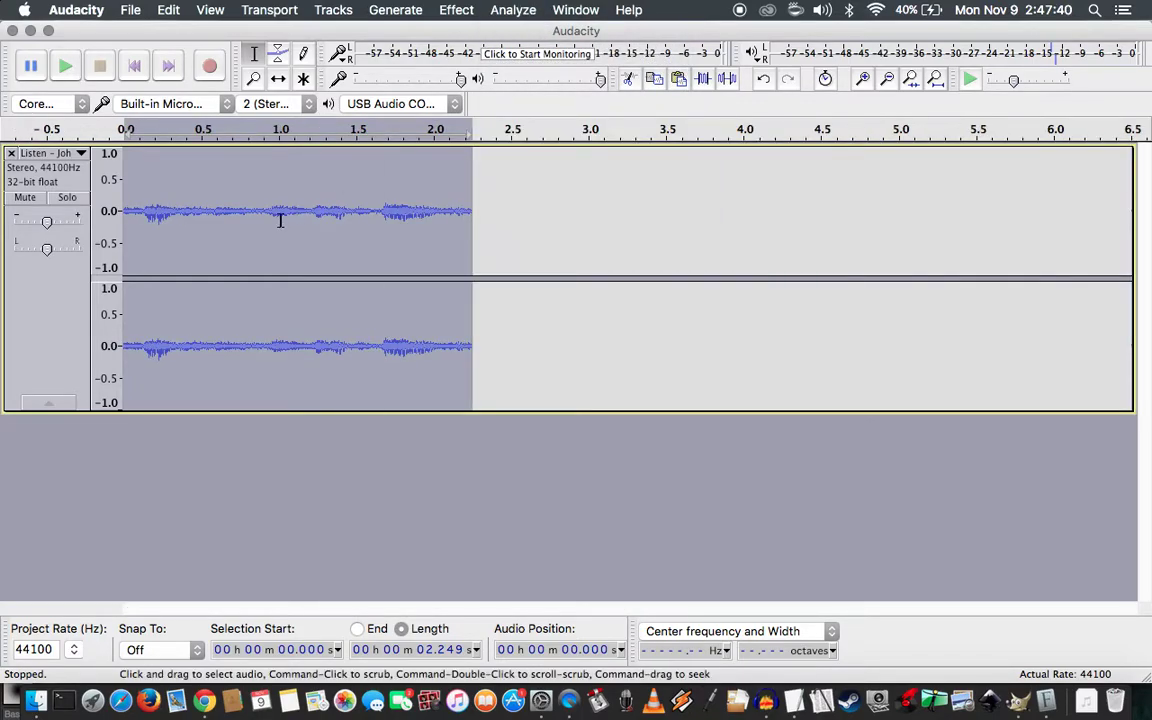
click(395, 9)
mouse_move(456, 9)
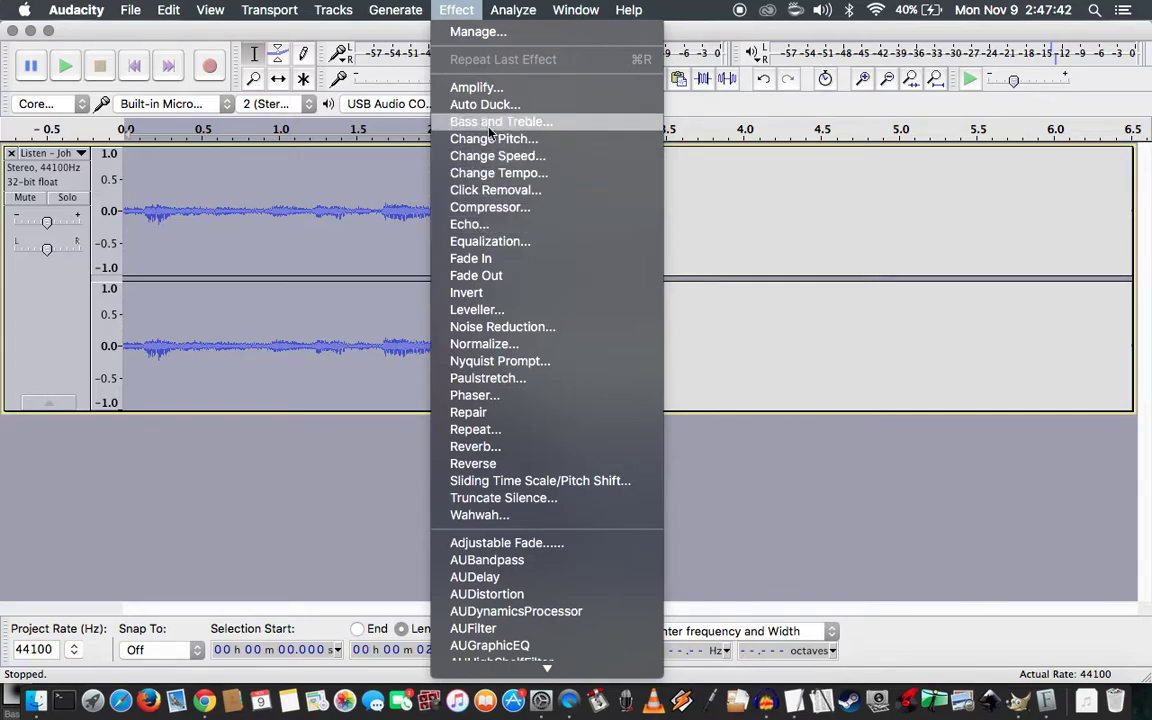
click(476, 87)
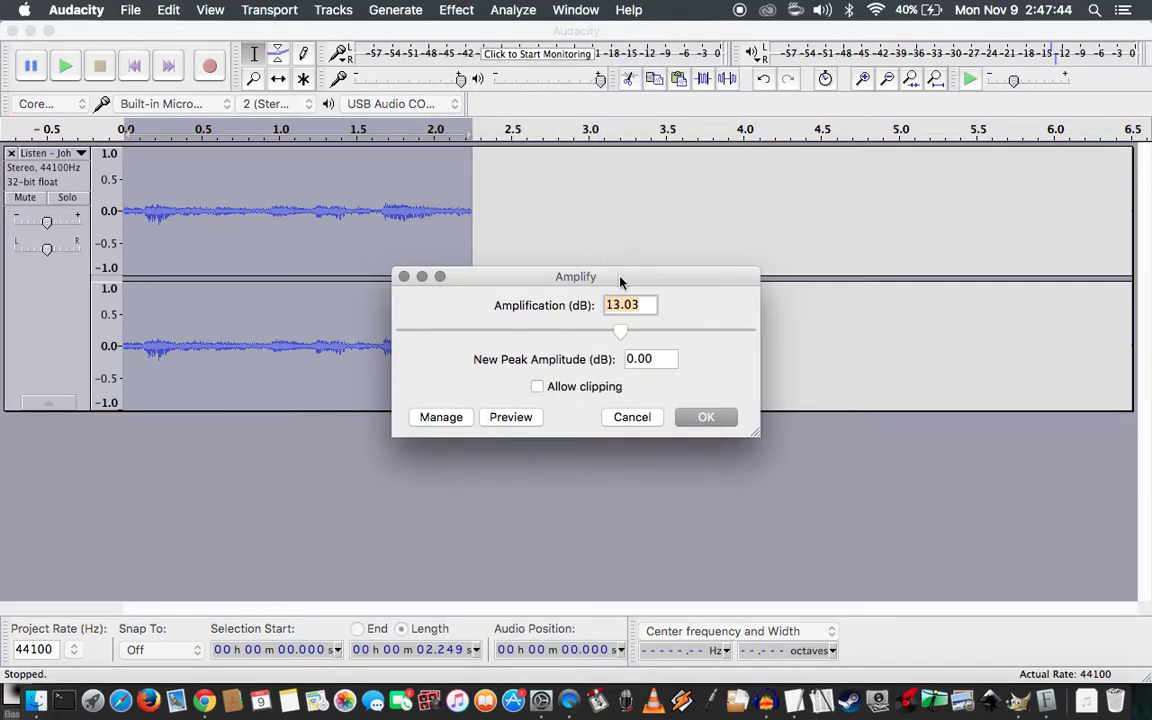
key(BackSpace)
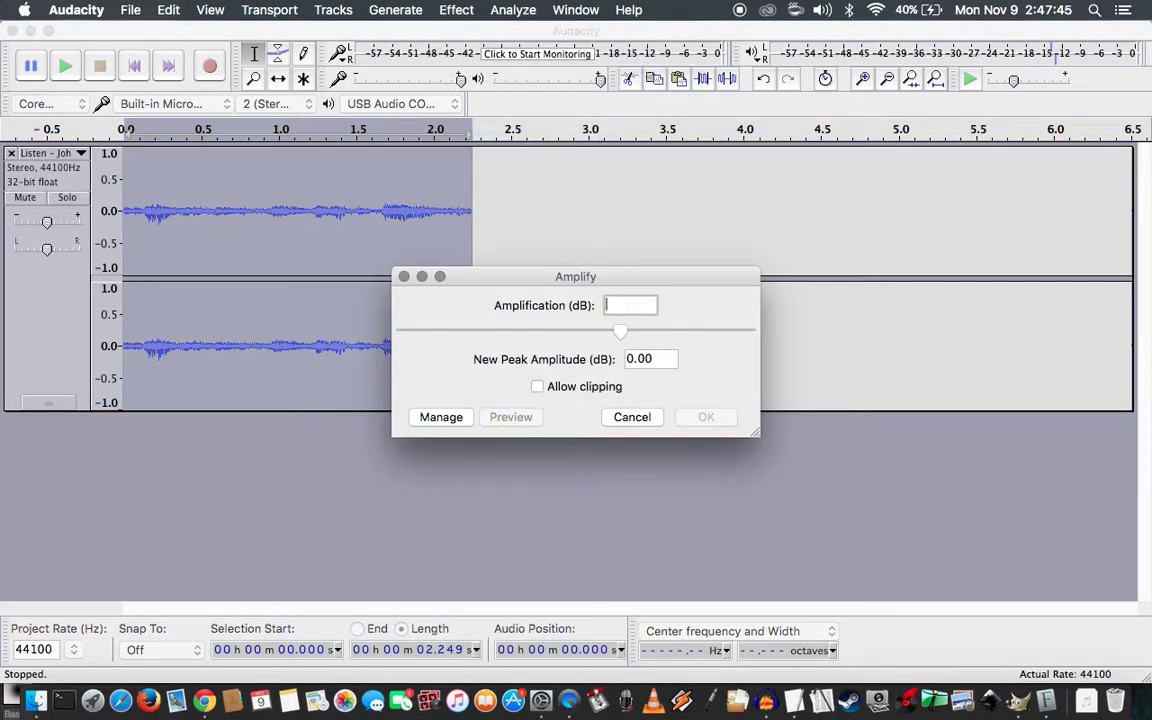
click(669, 362)
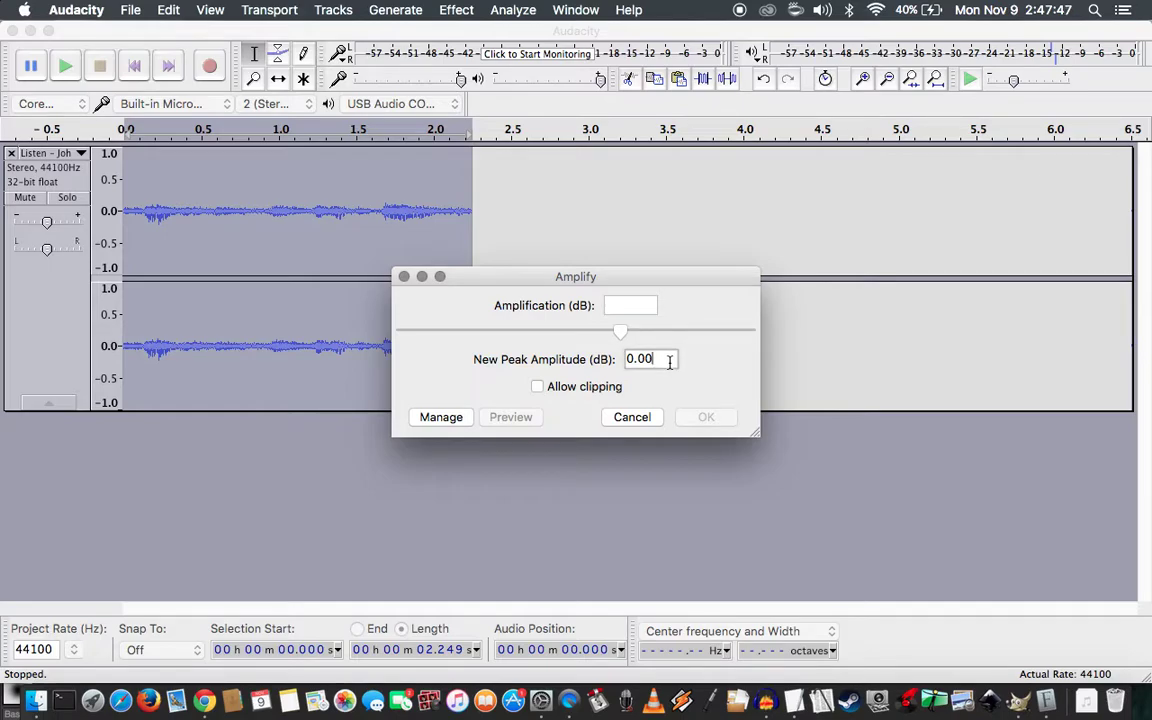
click(632, 417)
Try amplifying the selected 2.249-second clip by 13.03 dB, play the result, and undo the amplification
click(333, 10)
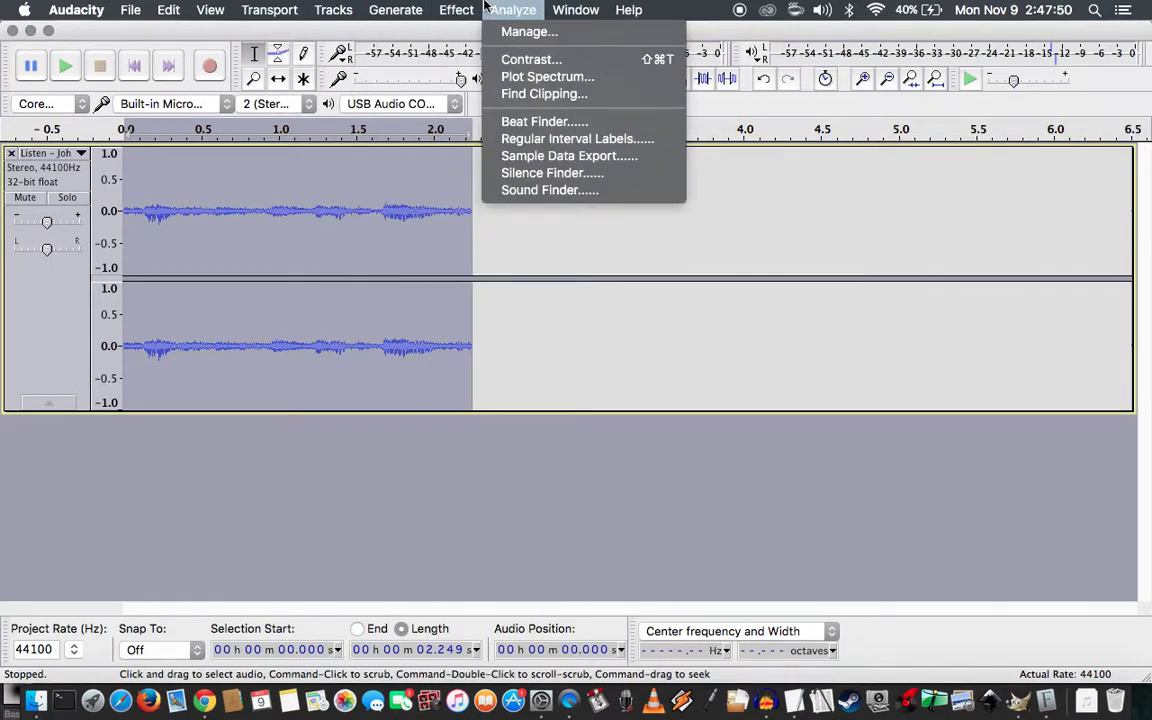
mouse_move(438, 10)
click(470, 87)
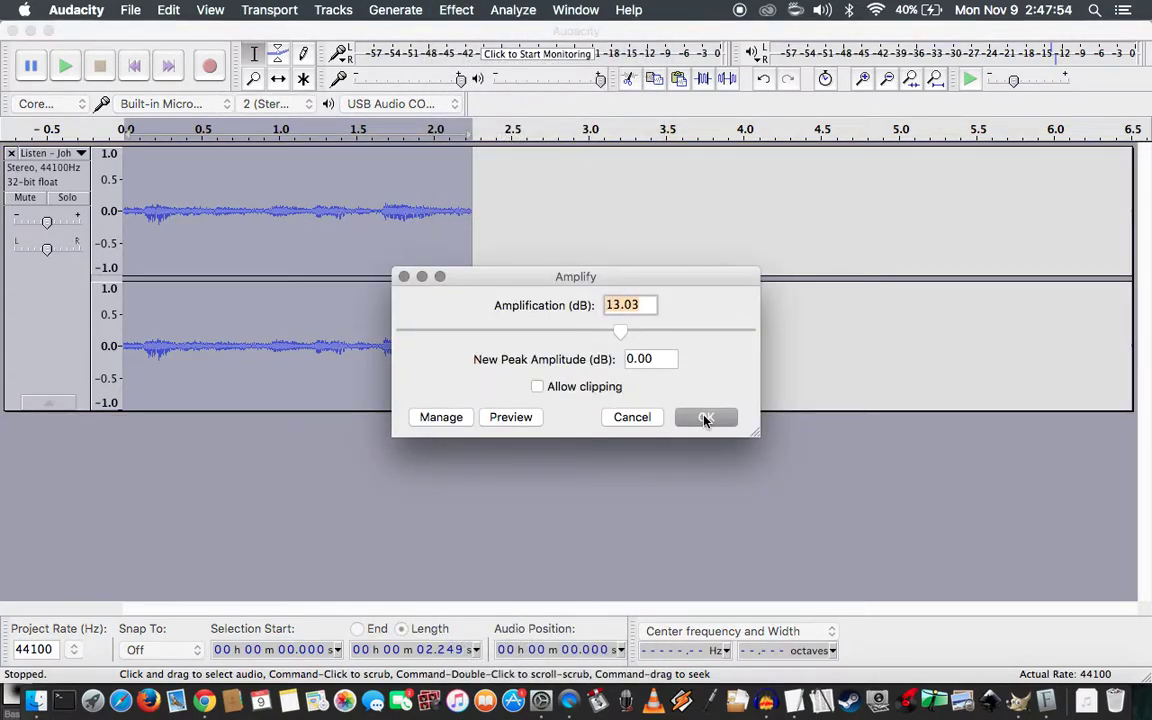
click(705, 418)
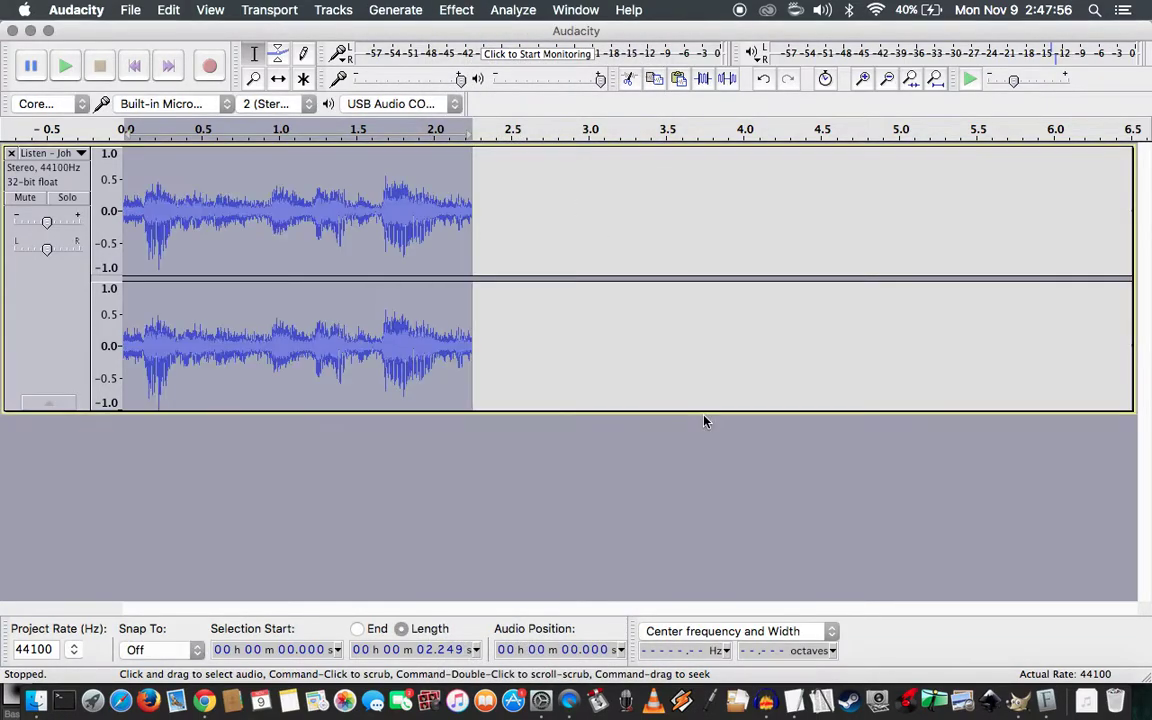
key(space)
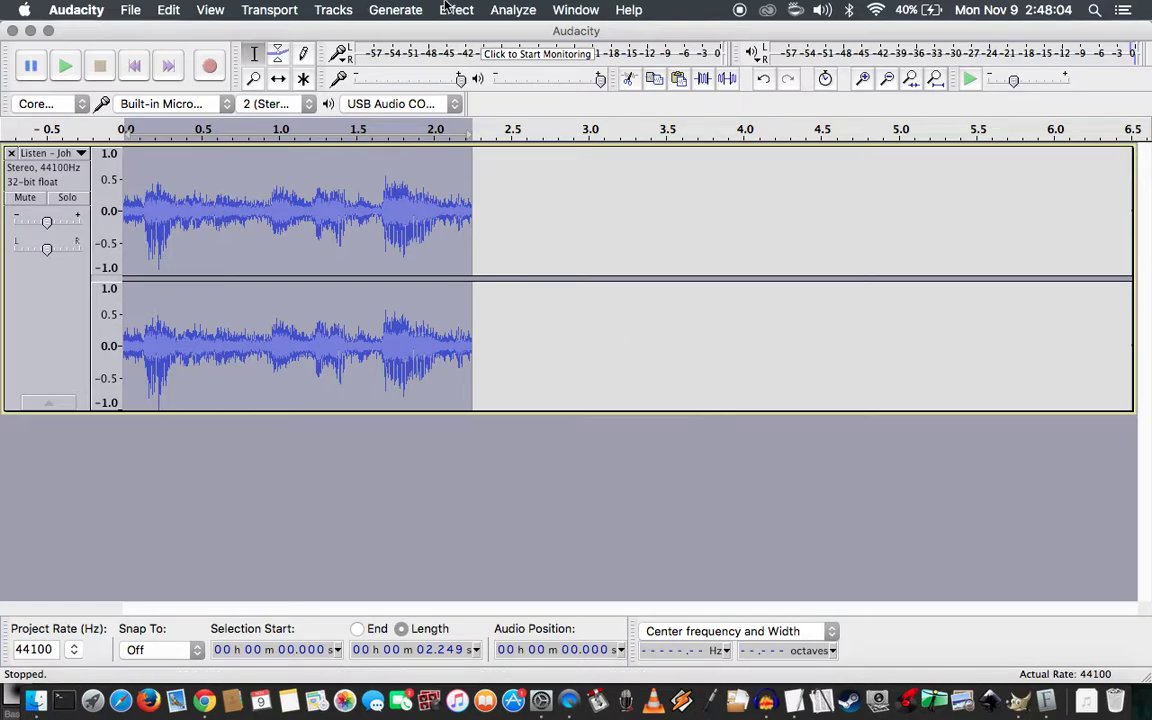
click(168, 9)
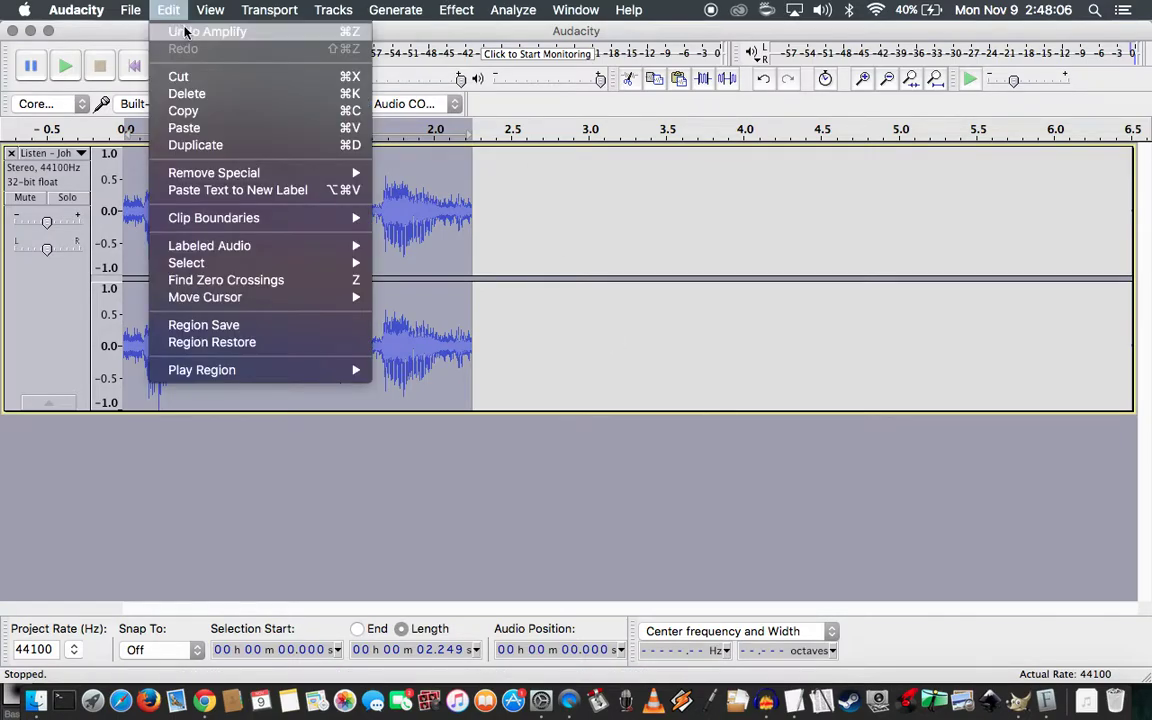
click(175, 31)
Amplify the whole 2.249-second selection by 9 dB
click(340, 9)
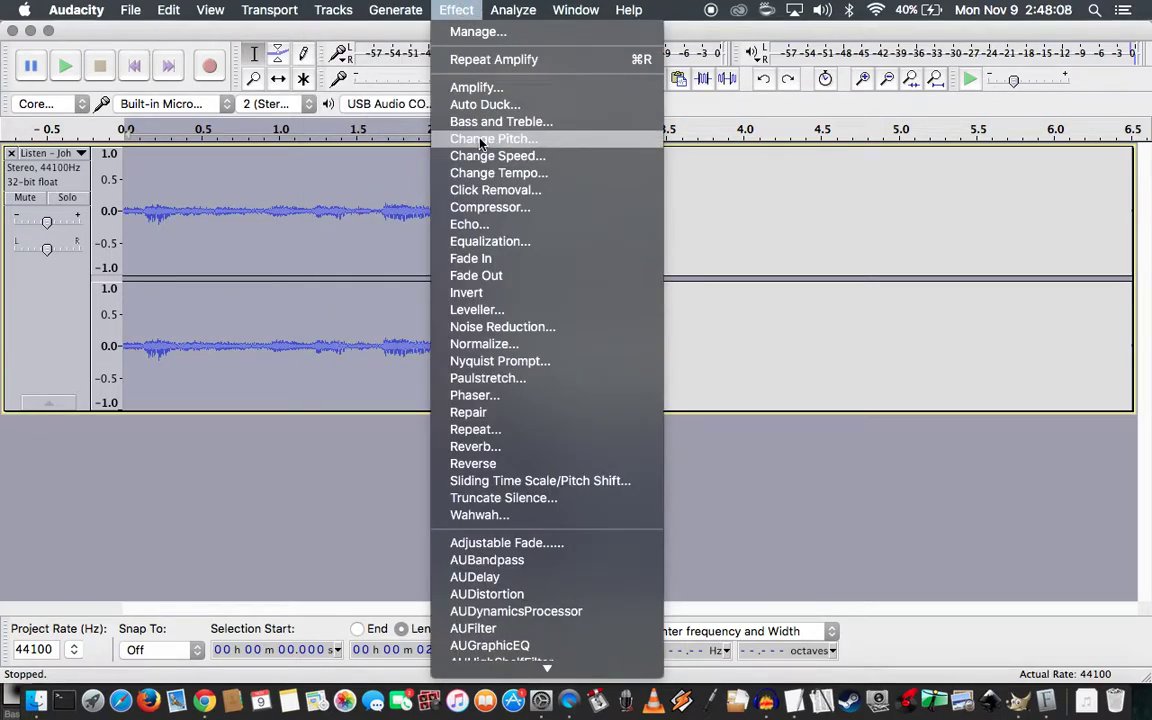
click(506, 87)
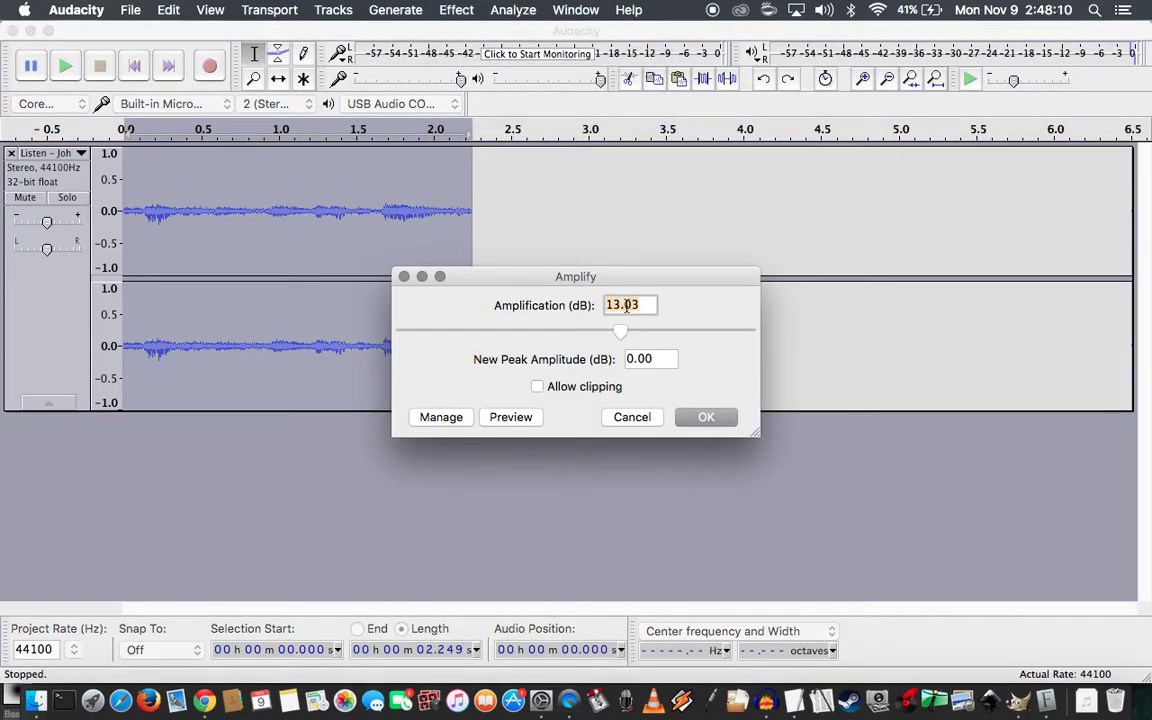
text(9)
click(710, 424)
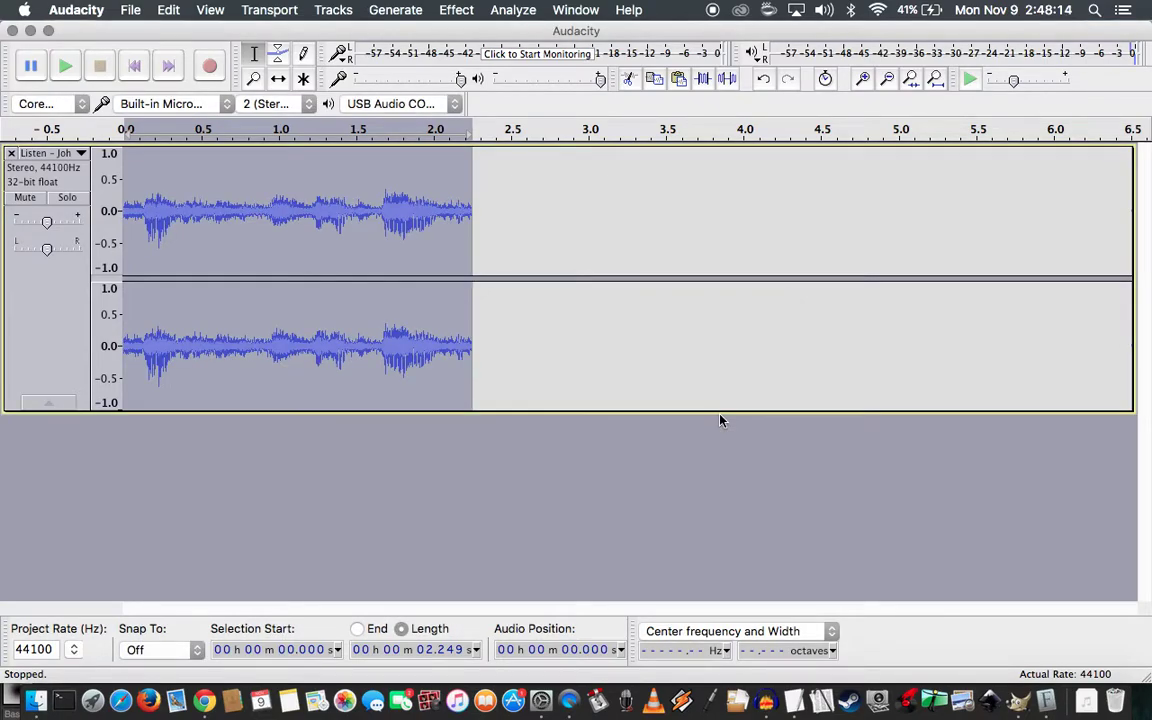
Repeat the selected clip 78 times and audition the opening repetitions
click(452, 9)
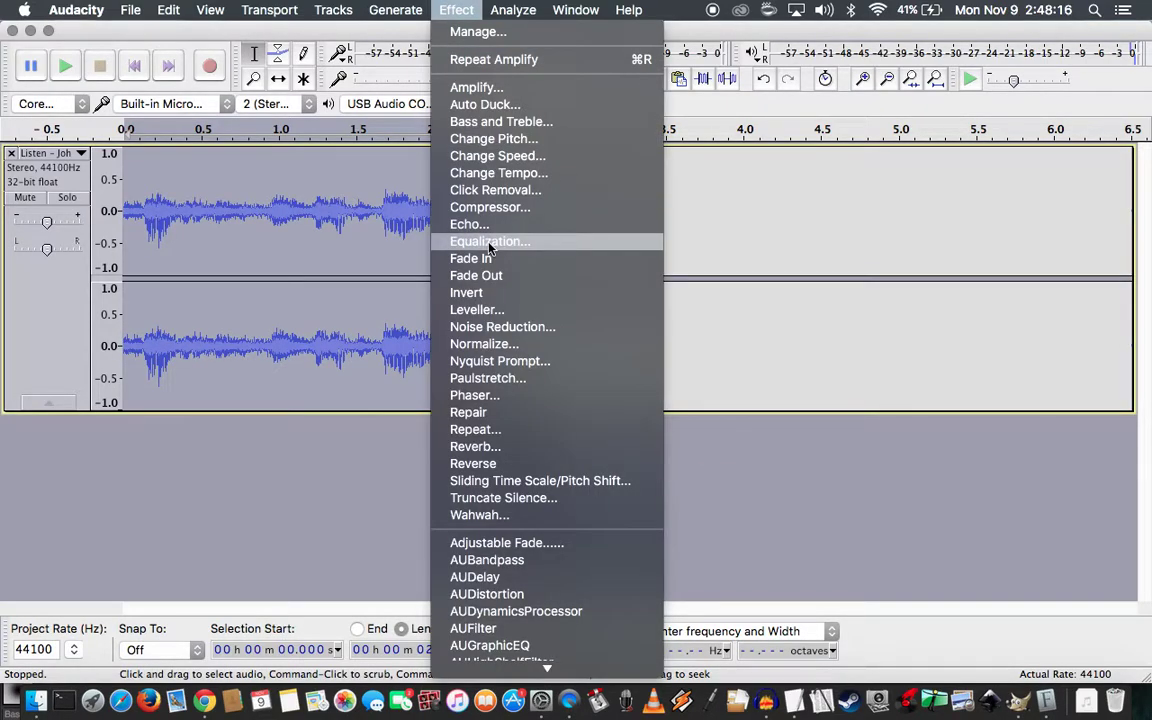
click(537, 430)
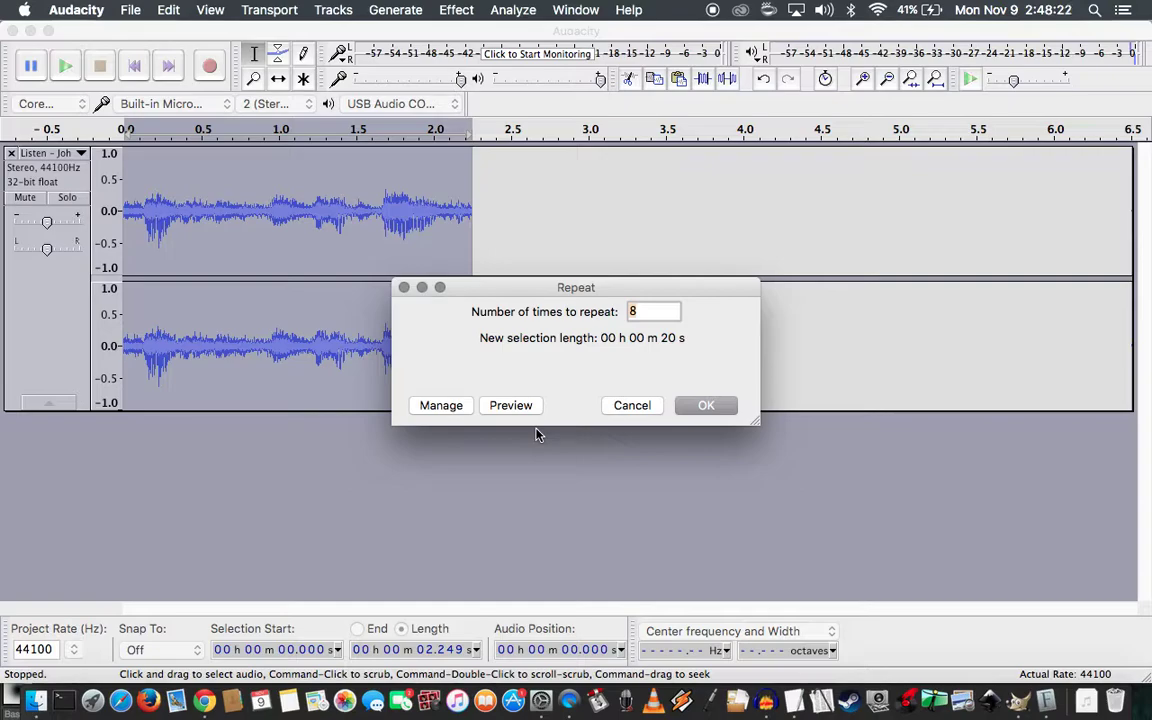
text(78)
click(706, 406)
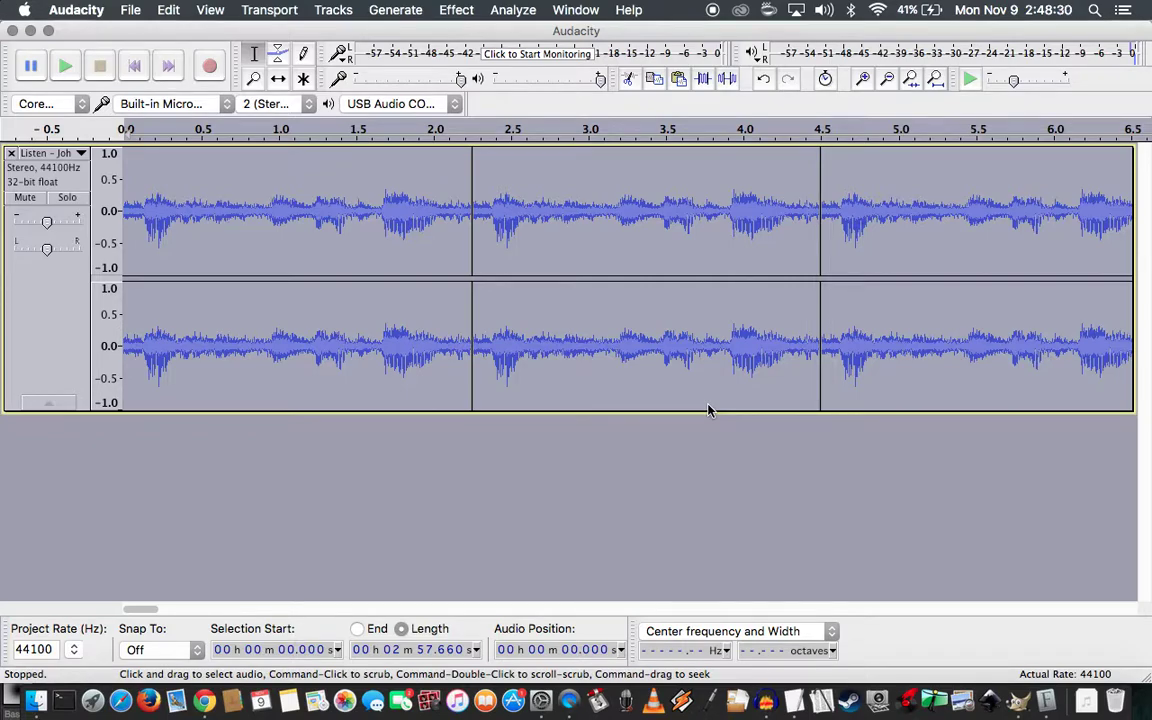
key(space)
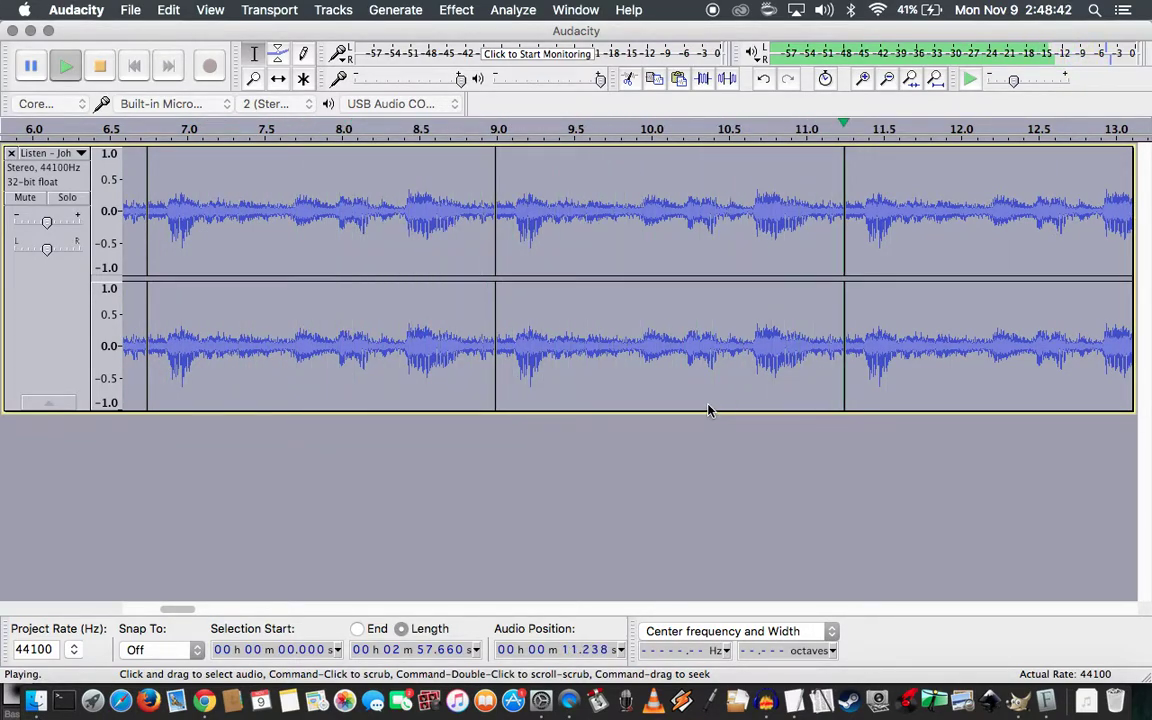
key(space)
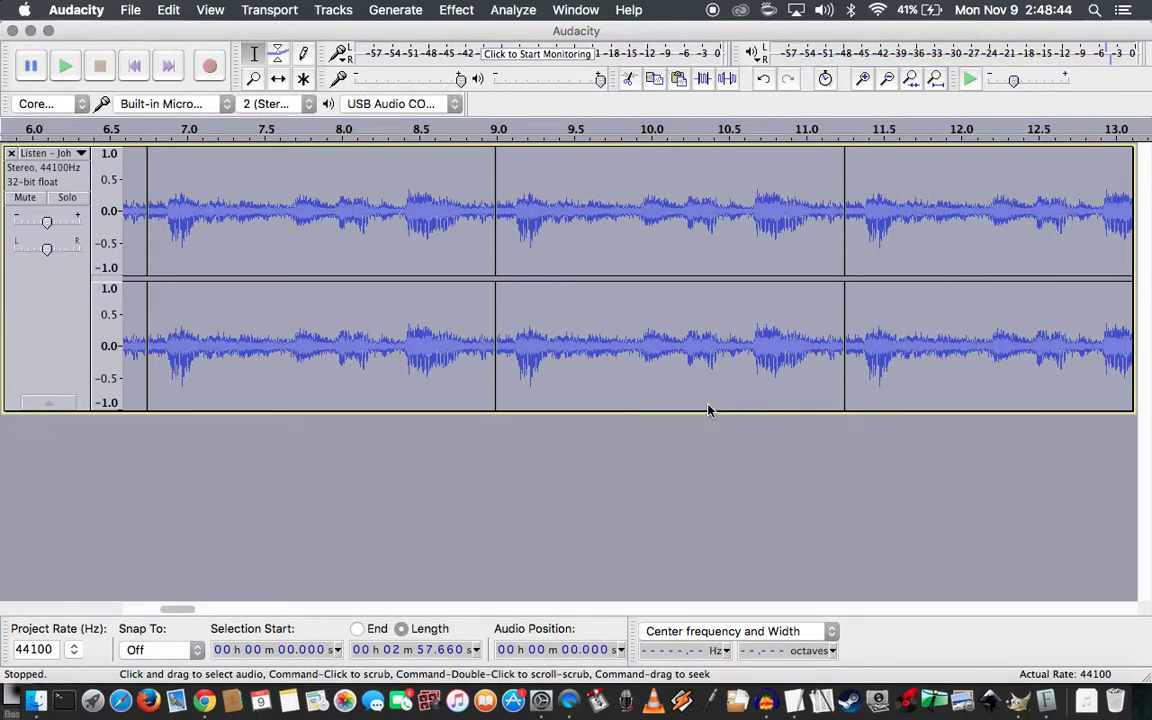
Save the project in the totape folder as an Audacity project named silenceistheexperienceofsilence
click(129, 9)
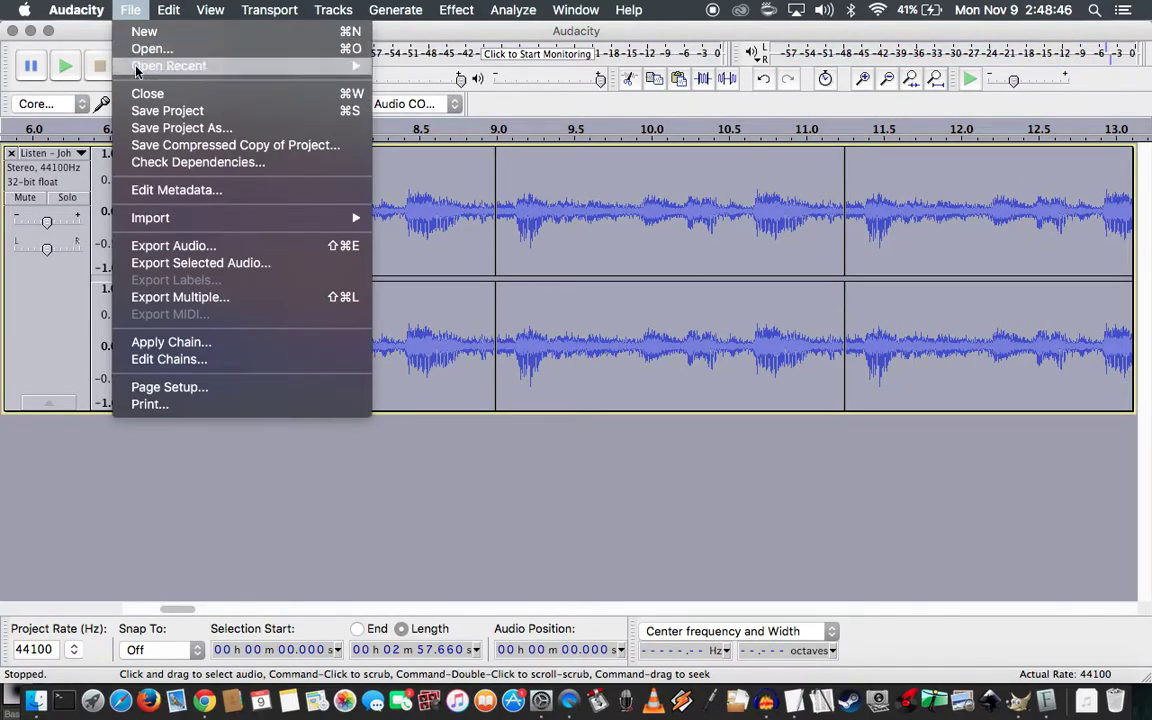
click(180, 128)
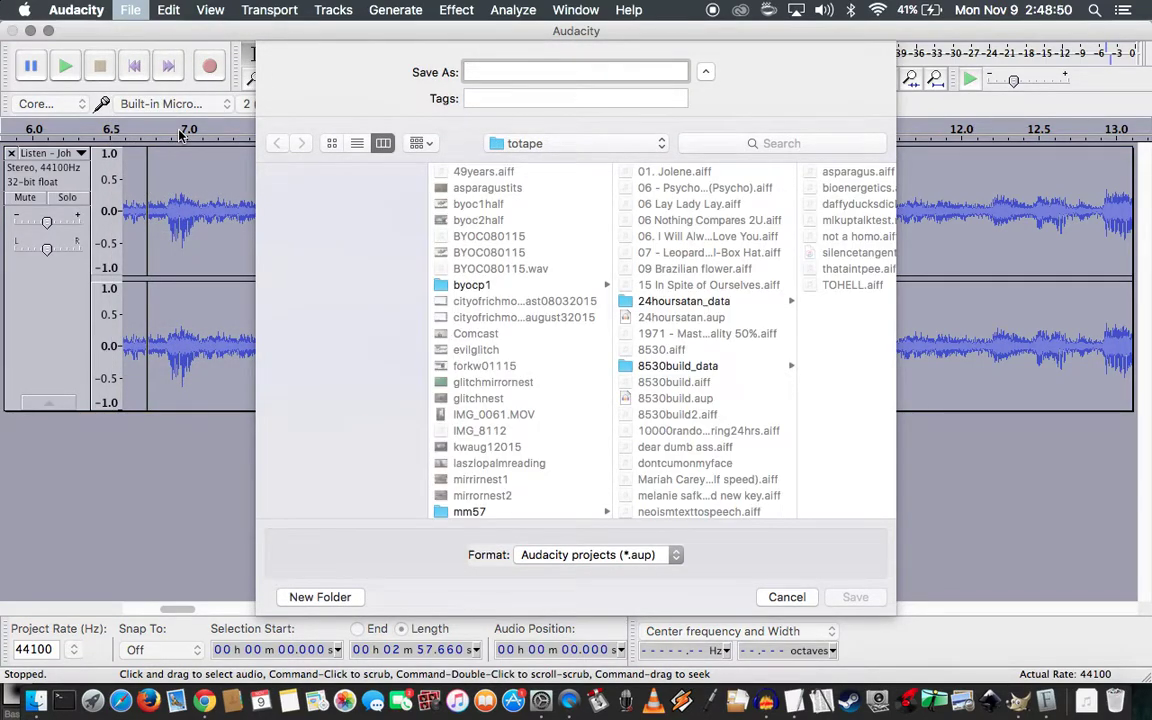
text(silenceistheexper)
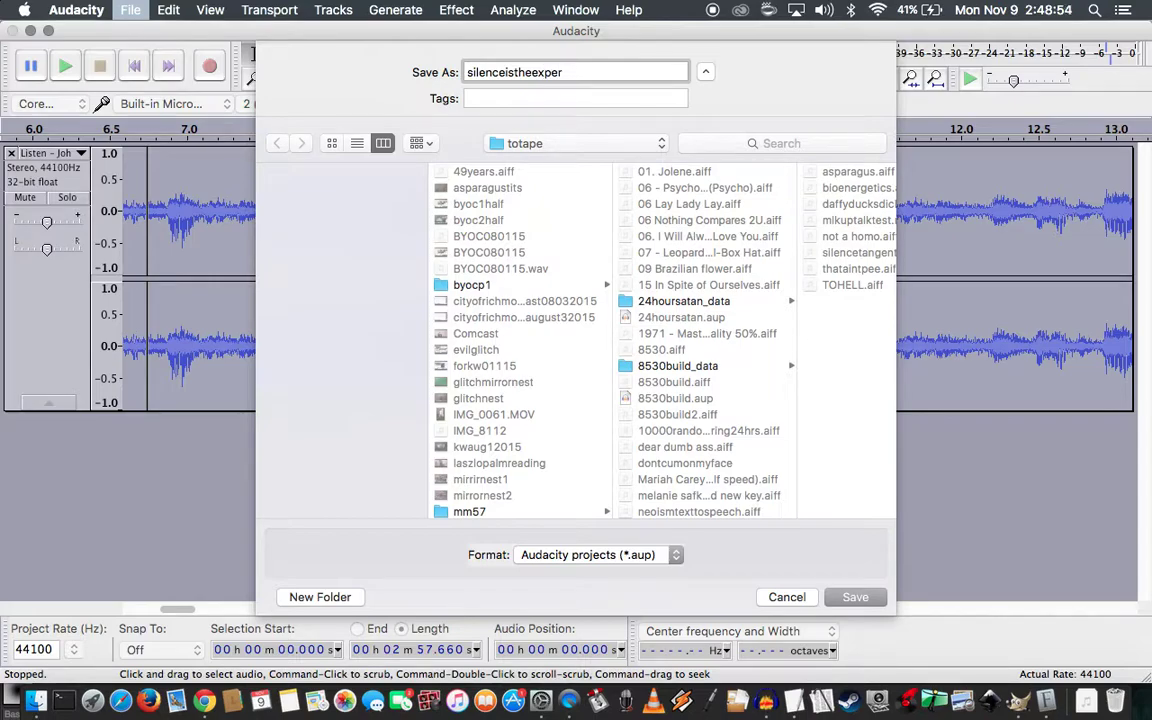
text(ienceofsilence)
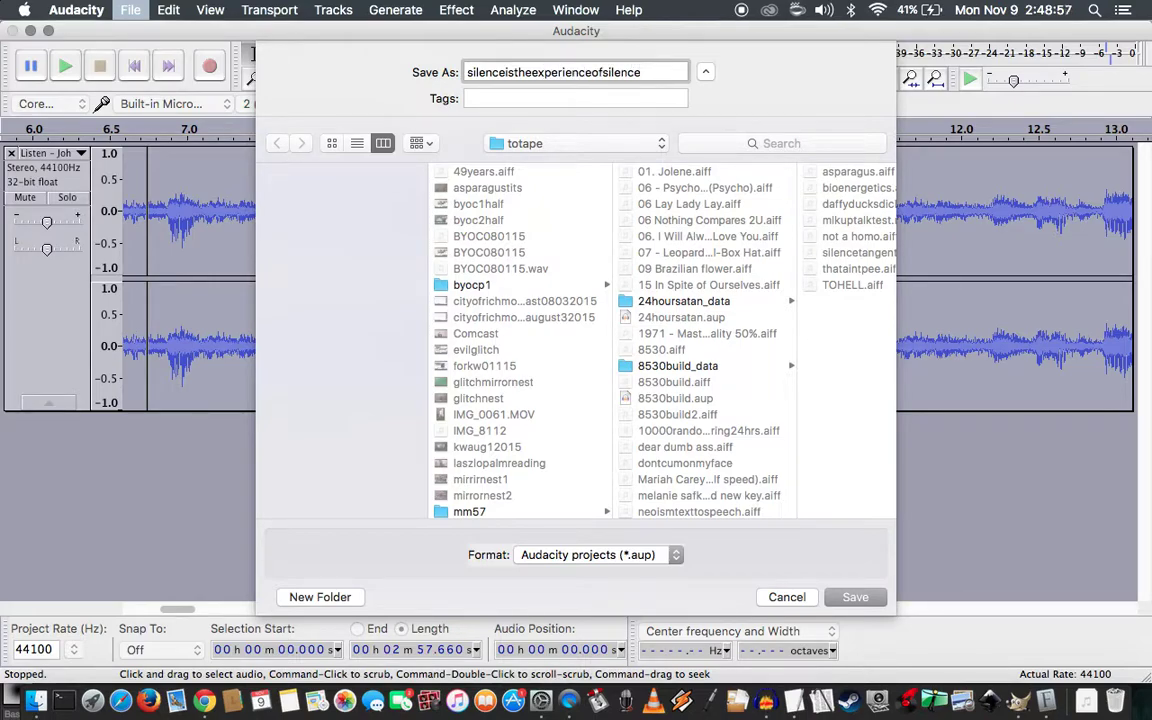
key(Return)
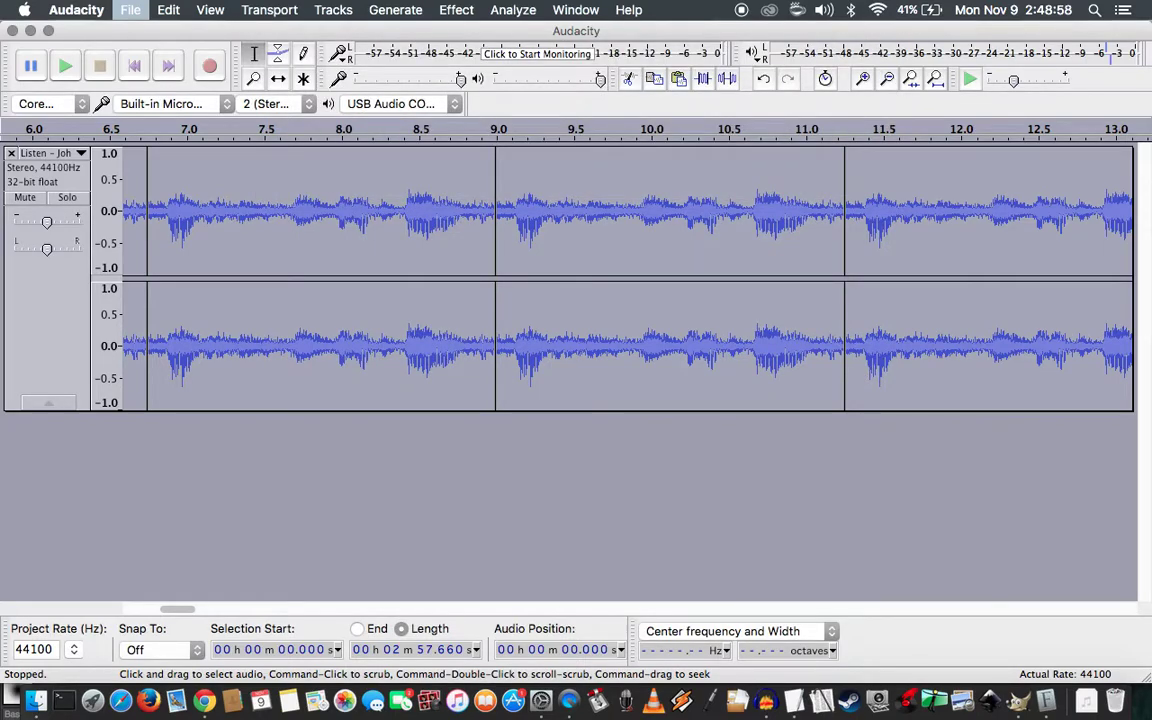
Export the audio to the totape folder as silenceistheexperienceofsilence in WAV (Microsoft) signed 16-bit PCM format
click(146, 6)
click(146, 6)
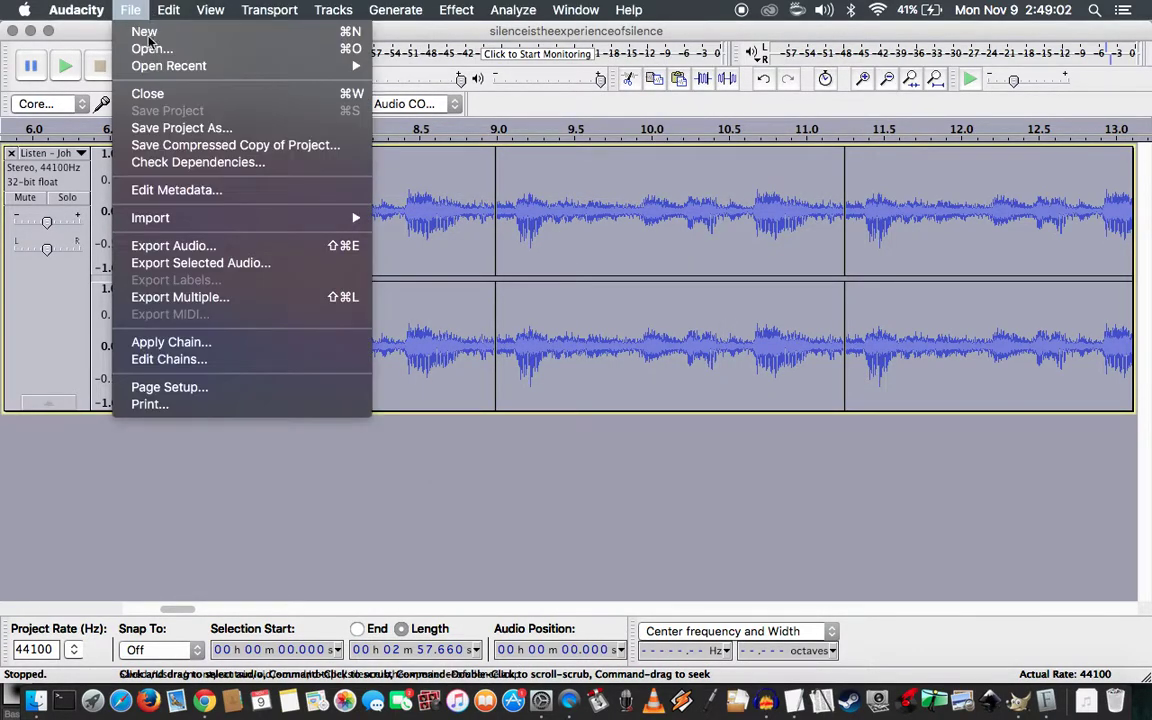
click(207, 245)
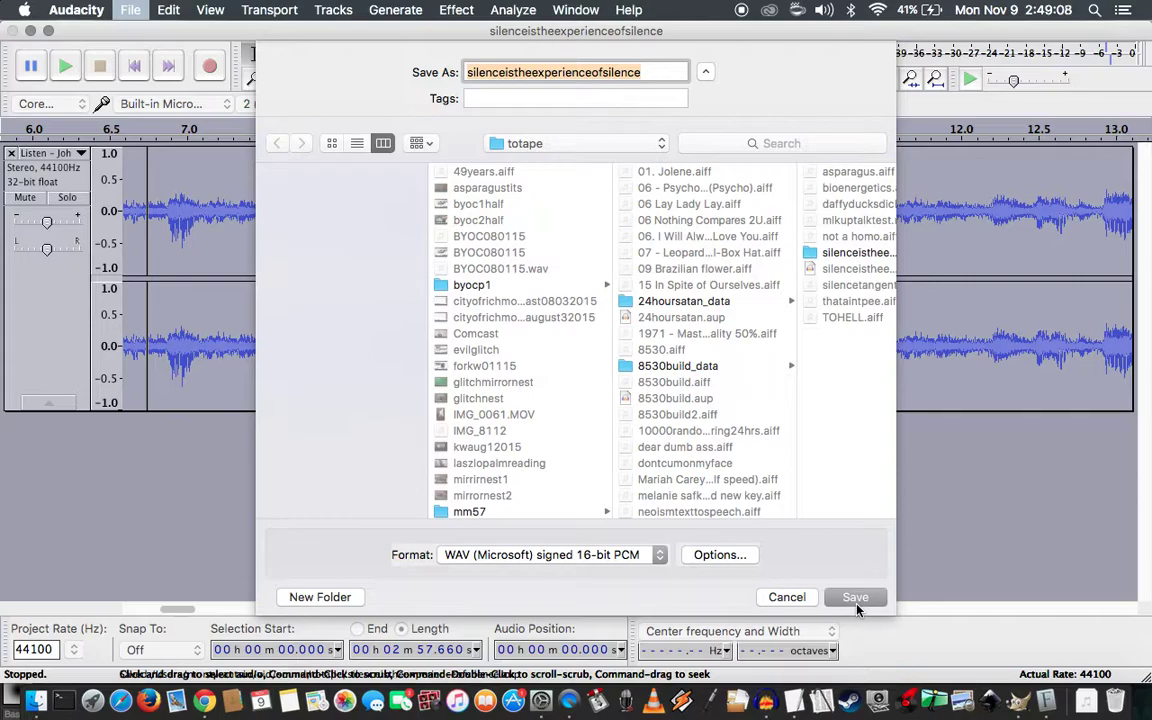
click(856, 598)
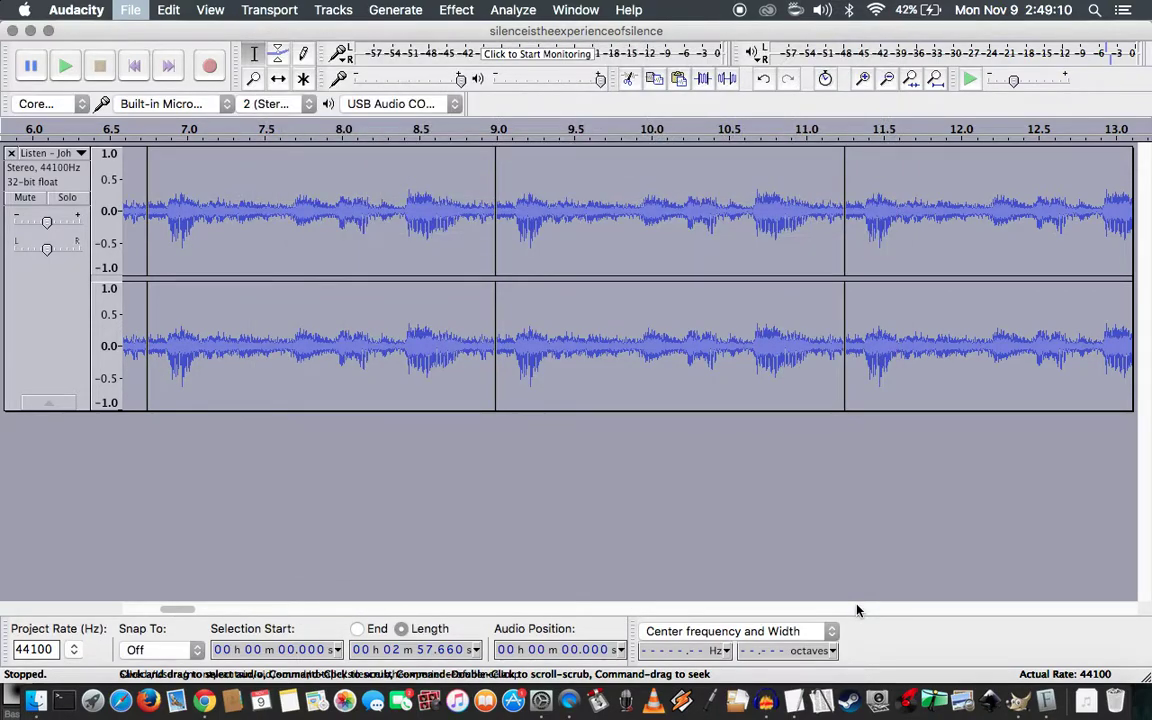
click(760, 577)
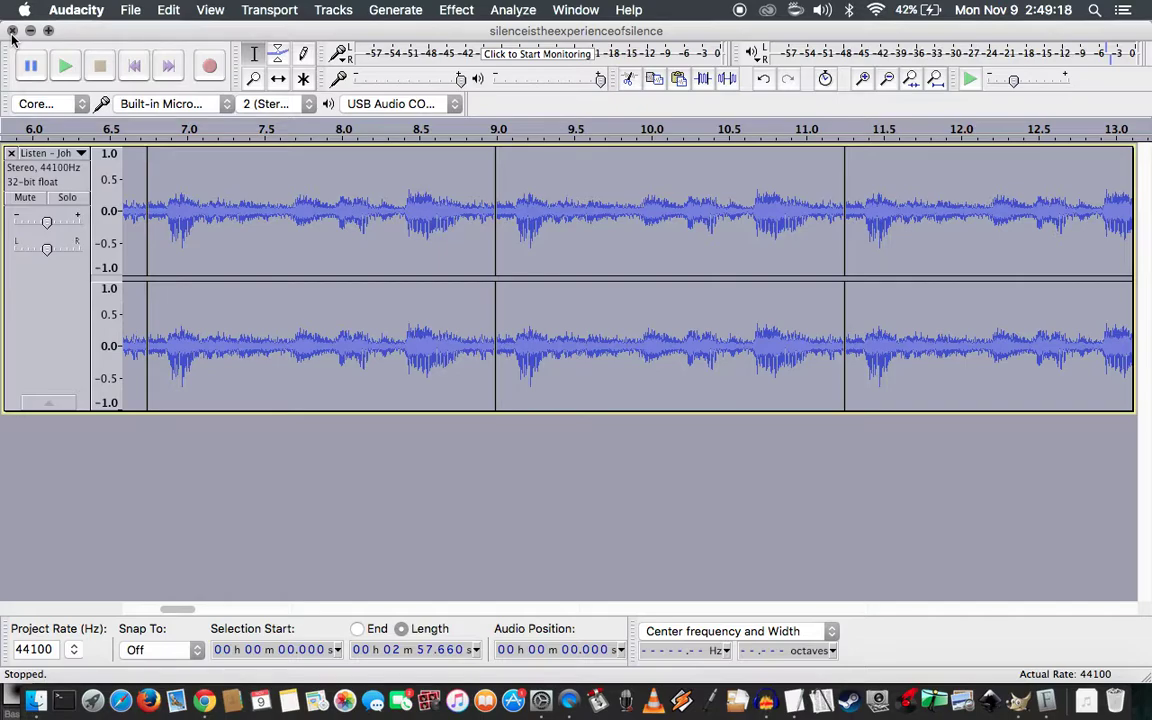
Close the silenceistheexperienceofsilence project and return to the silence project
click(456, 10)
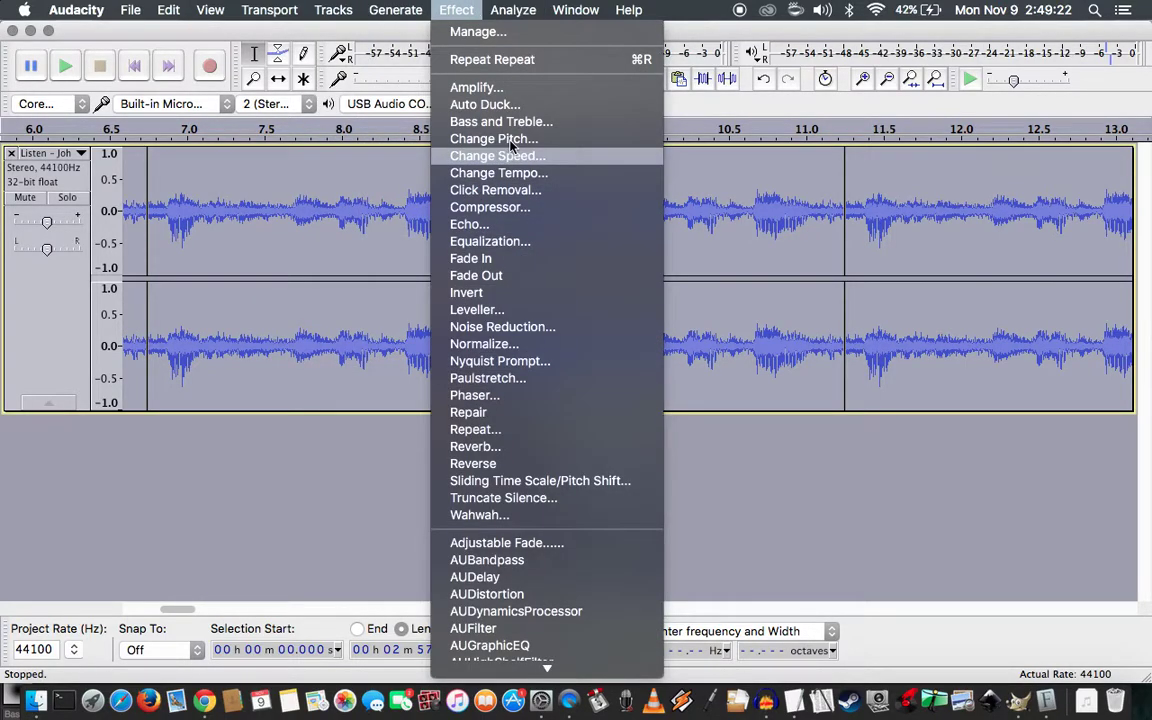
click(530, 414)
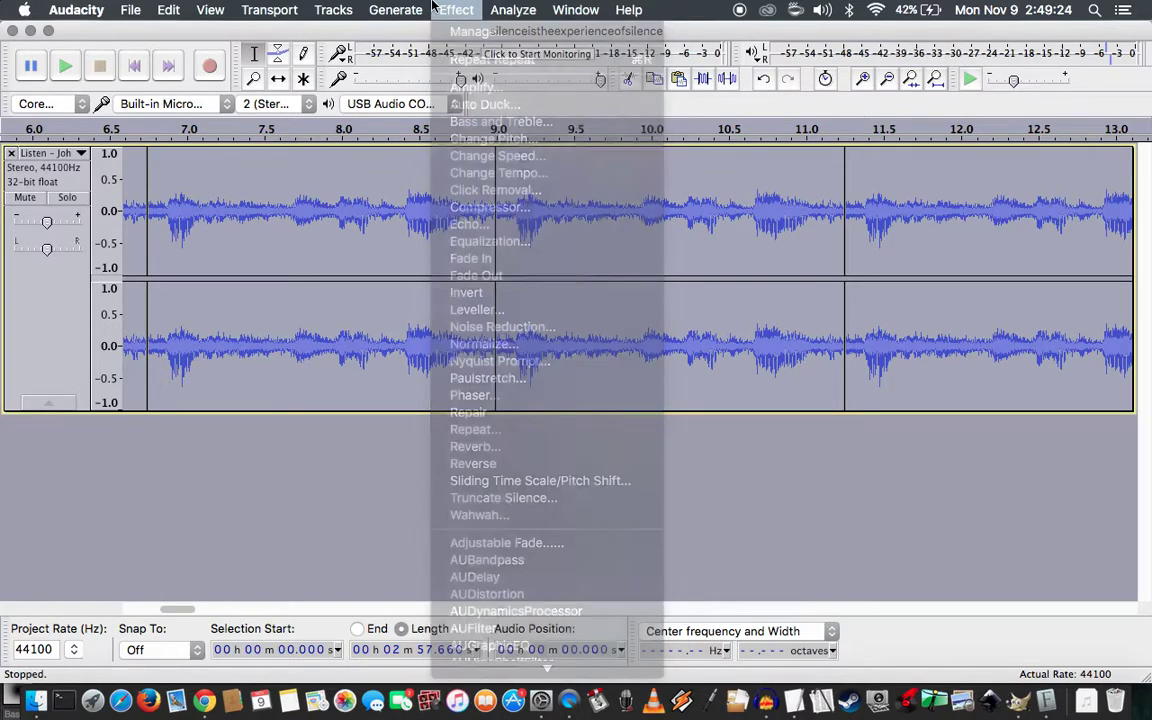
click(13, 31)
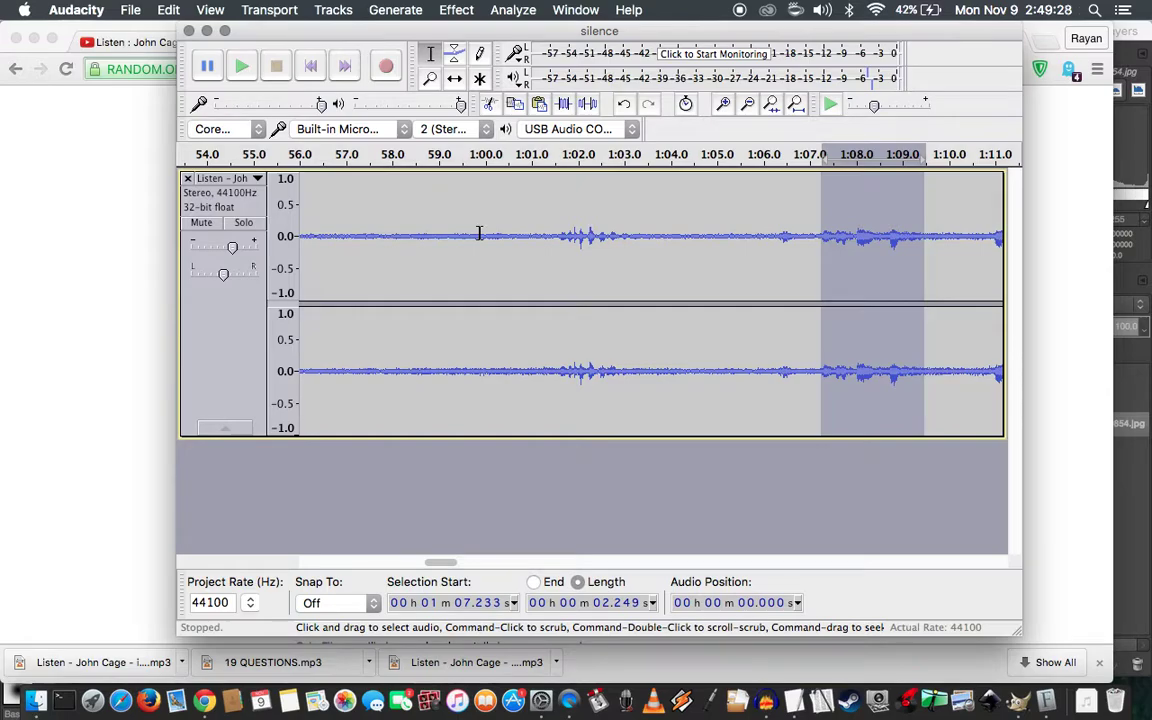
Audition and delete the 2.249-second selection starting at 1:07.233, then play across the cut from about 1:05.1
key(space)
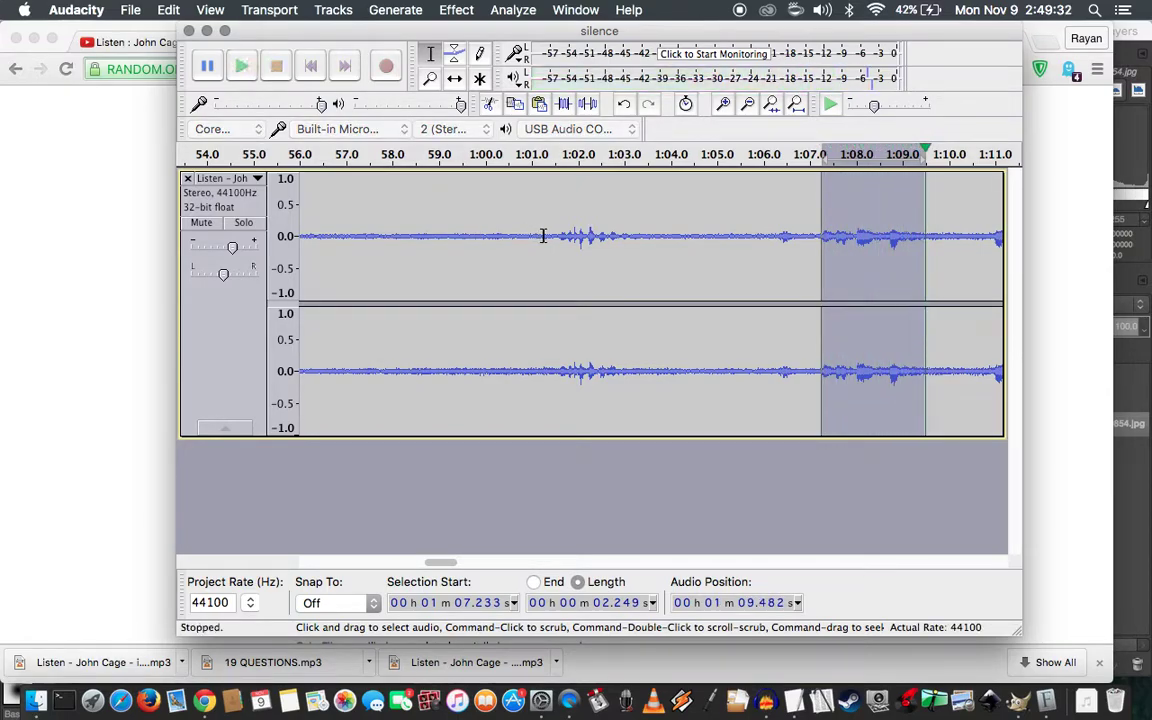
key(Delete)
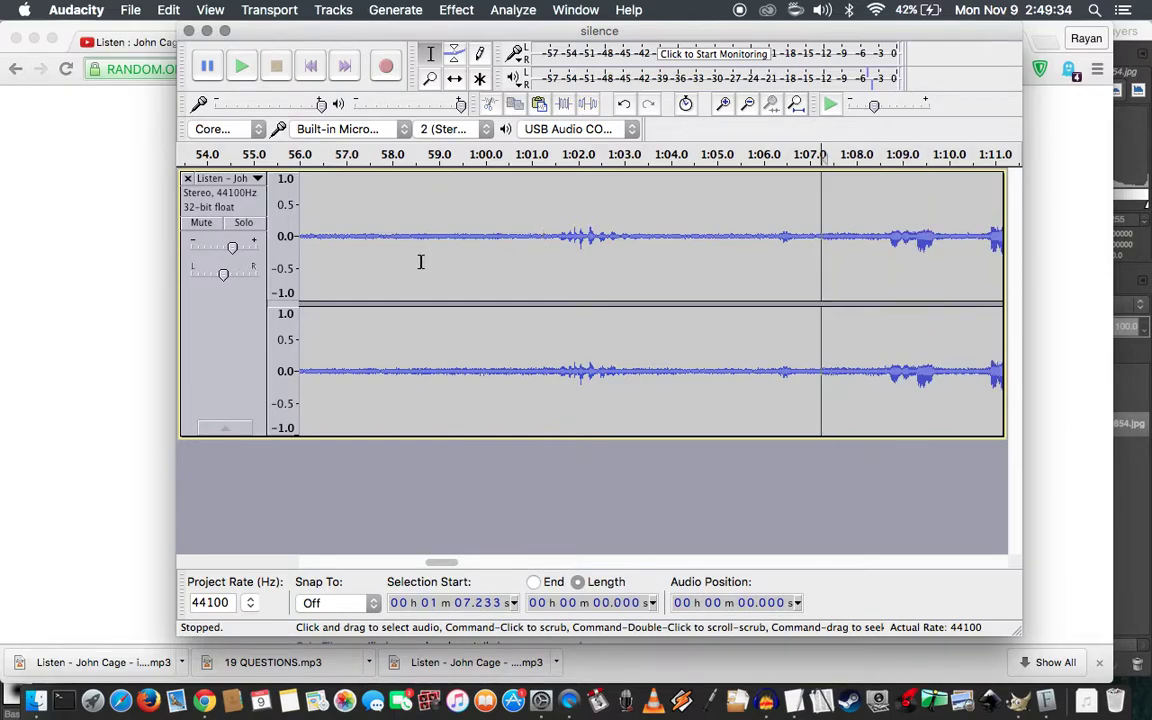
click(722, 229)
key(space)
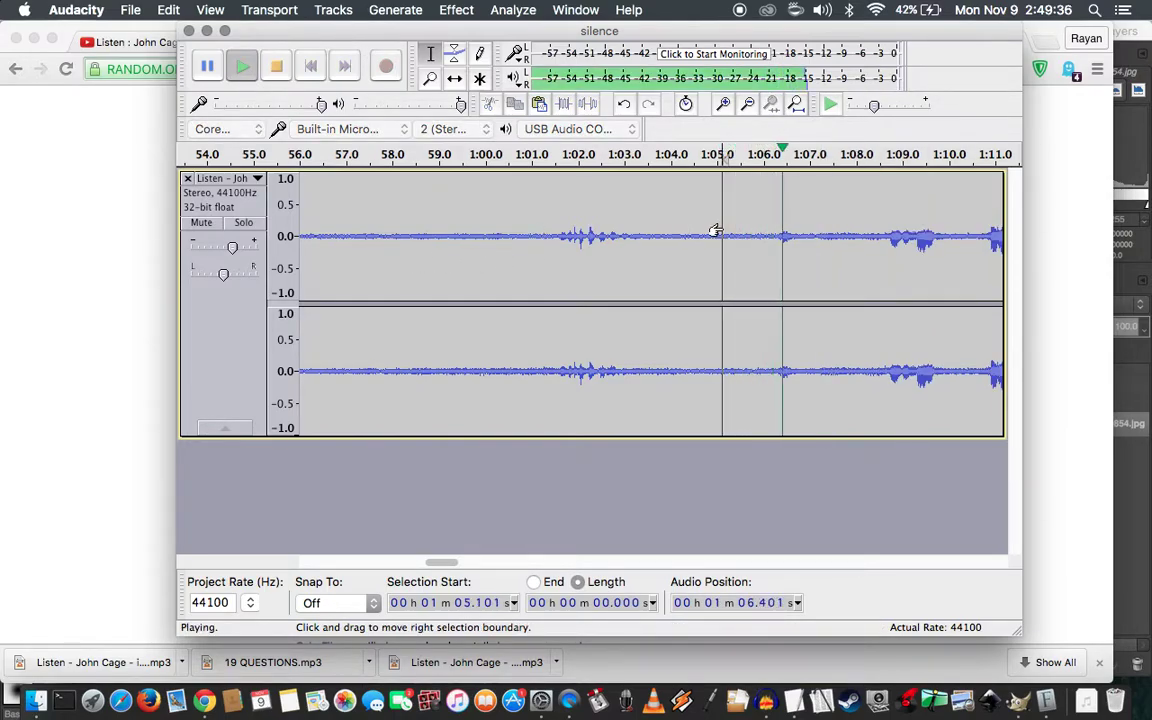
Audition the recording from about 1:01.3 and again from about 1:08.1 to find the next passage to cut
key(space)
click(545, 233)
key(space)
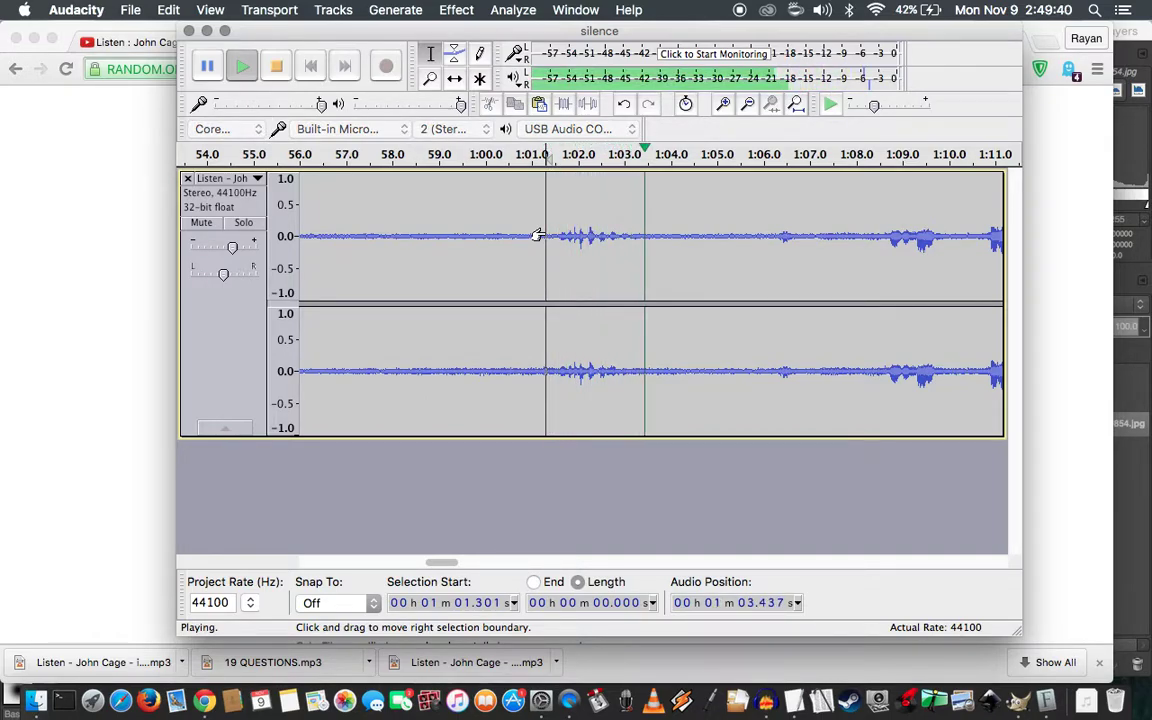
key(space)
click(860, 231)
key(space)
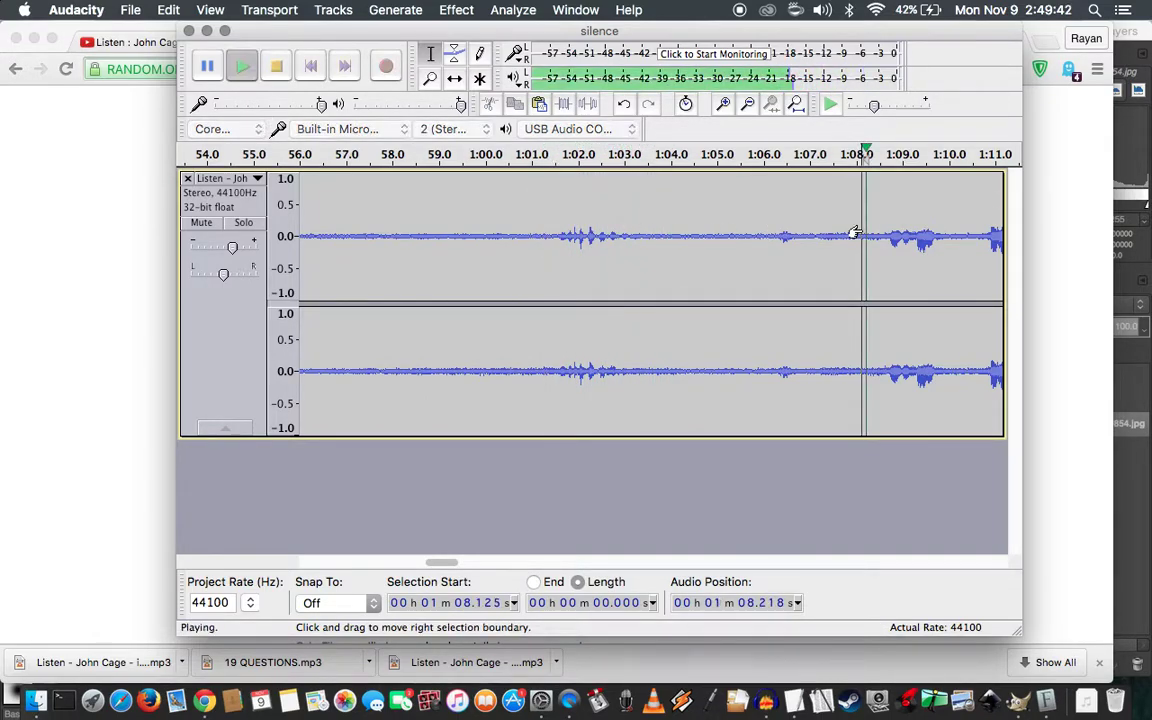
key(space)
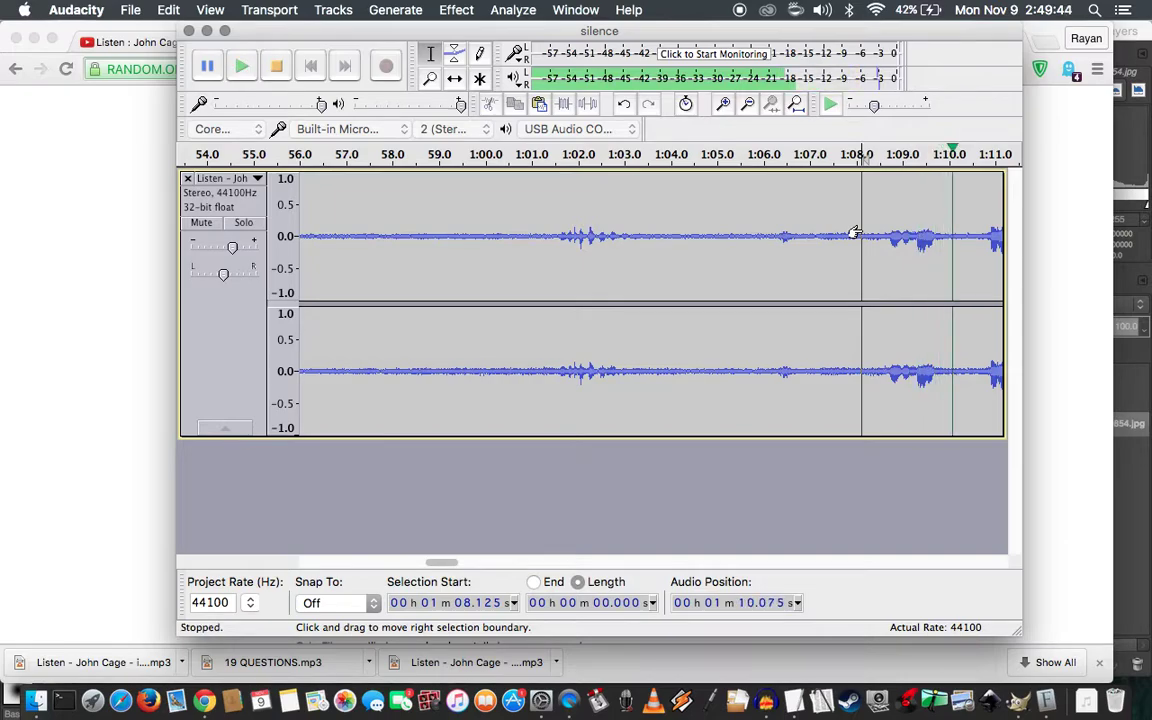
Loop and try deleting the 1.241-second selection starting at 1:08.629, play across the cut, and undo the deletion
drag(885, 233, 942, 260)
key(shift+space)
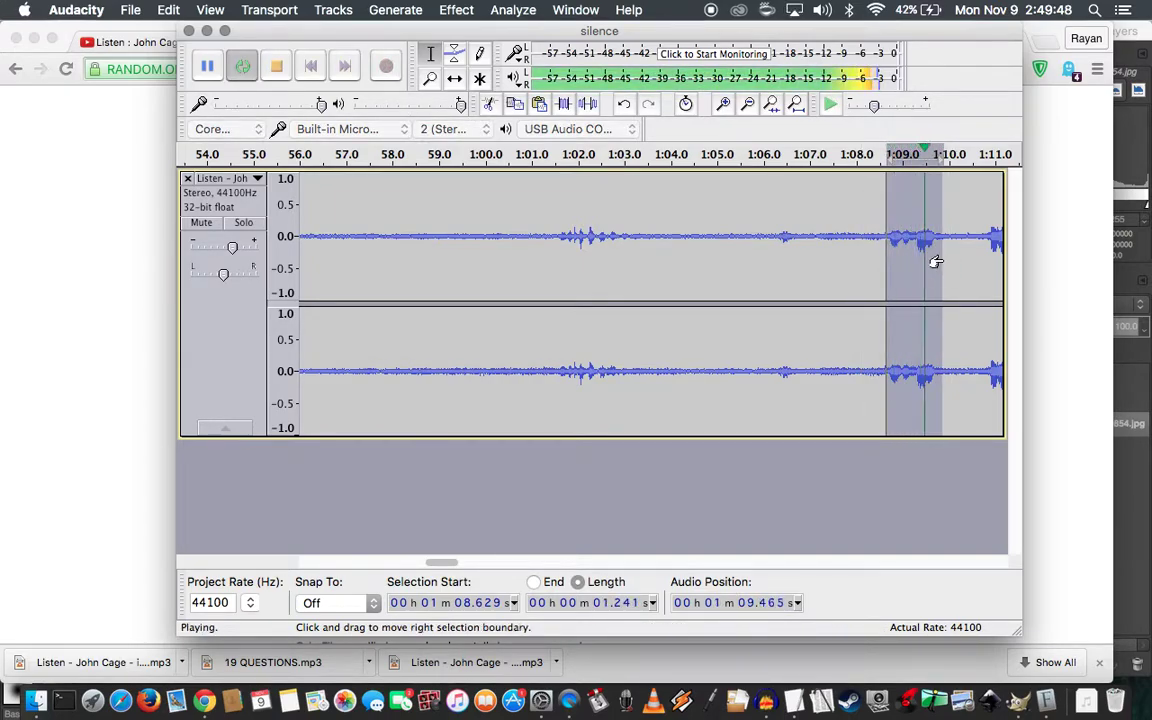
key(space)
key(Delete)
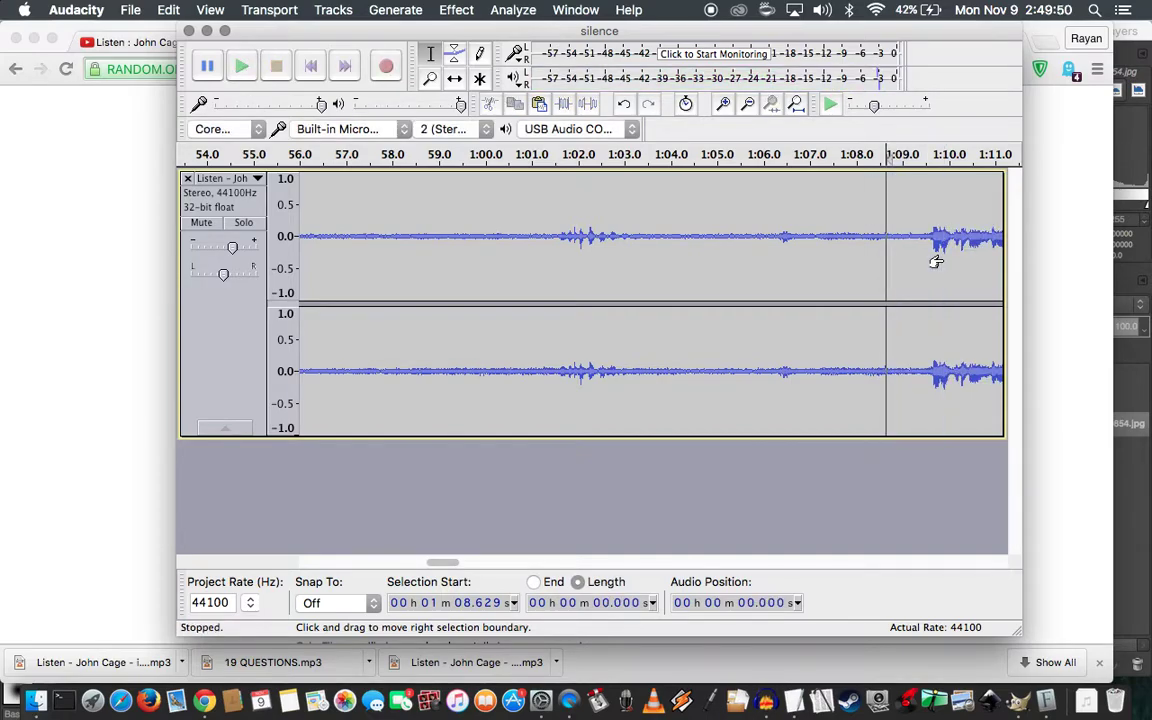
key(space)
key(space)
key(super+z)
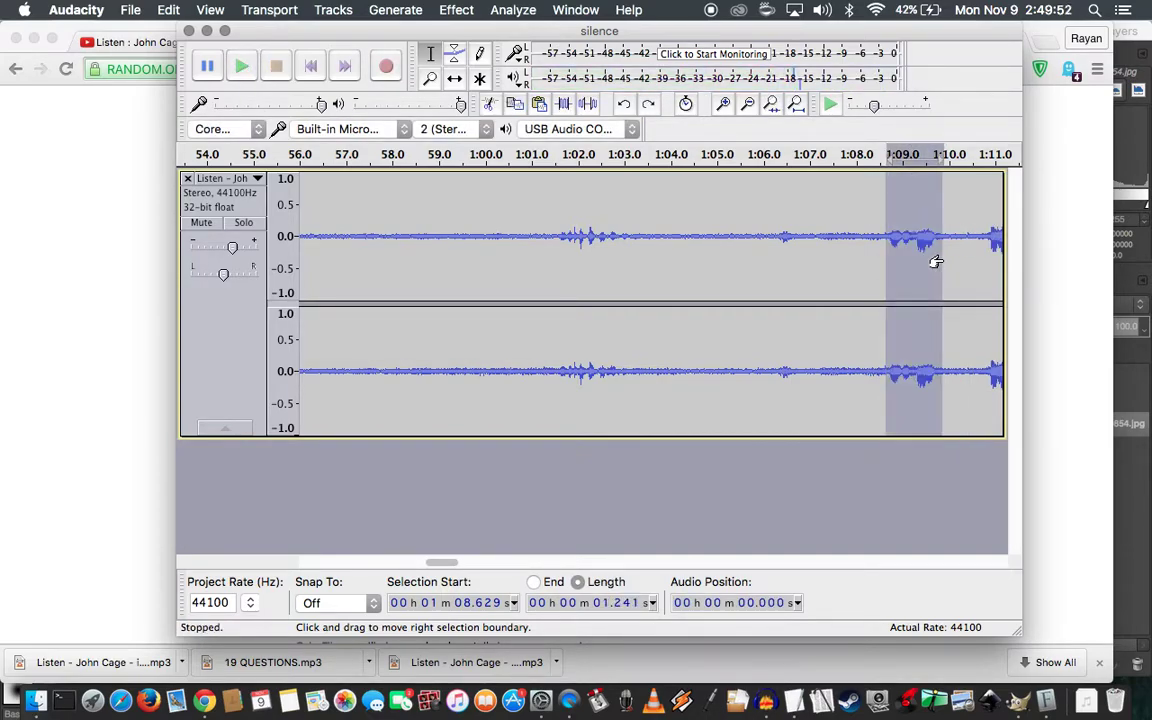
Extend the selection starting at 1:08.629 to 1.357 seconds, loop it, delete it, and play across the cut
drag(935, 262, 941, 260)
key(shift+space)
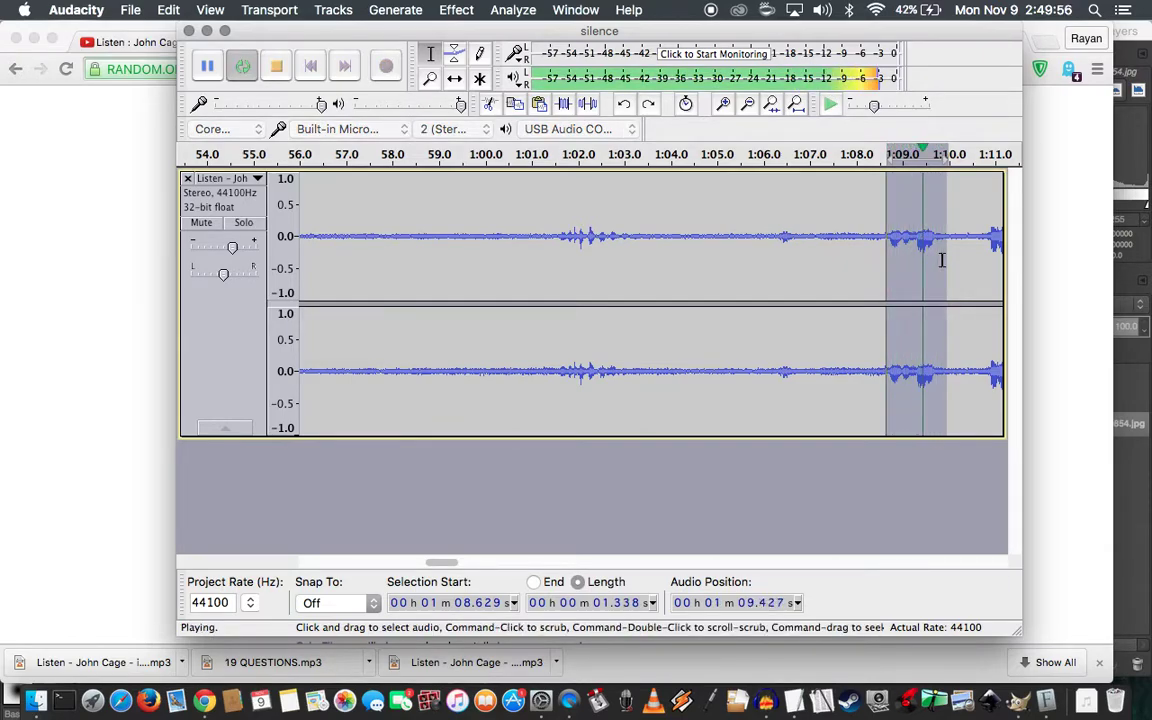
key(space)
drag(933, 260, 935, 262)
key(shift+space)
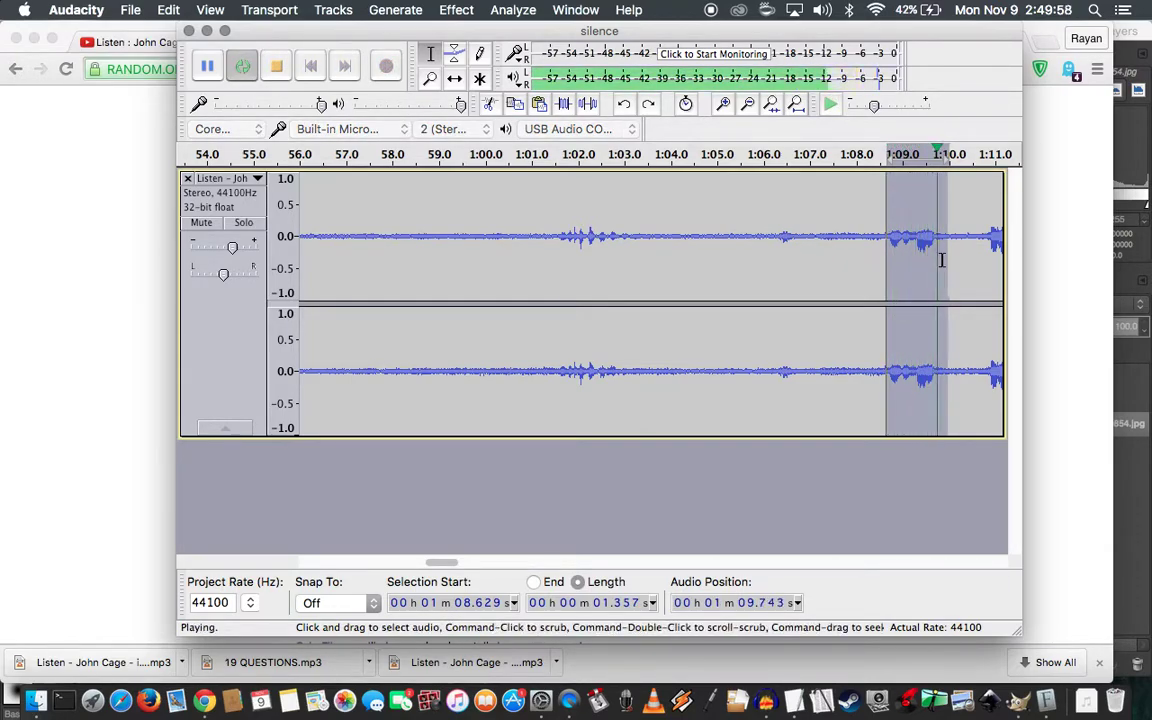
key(space)
key(Left)
key(space)
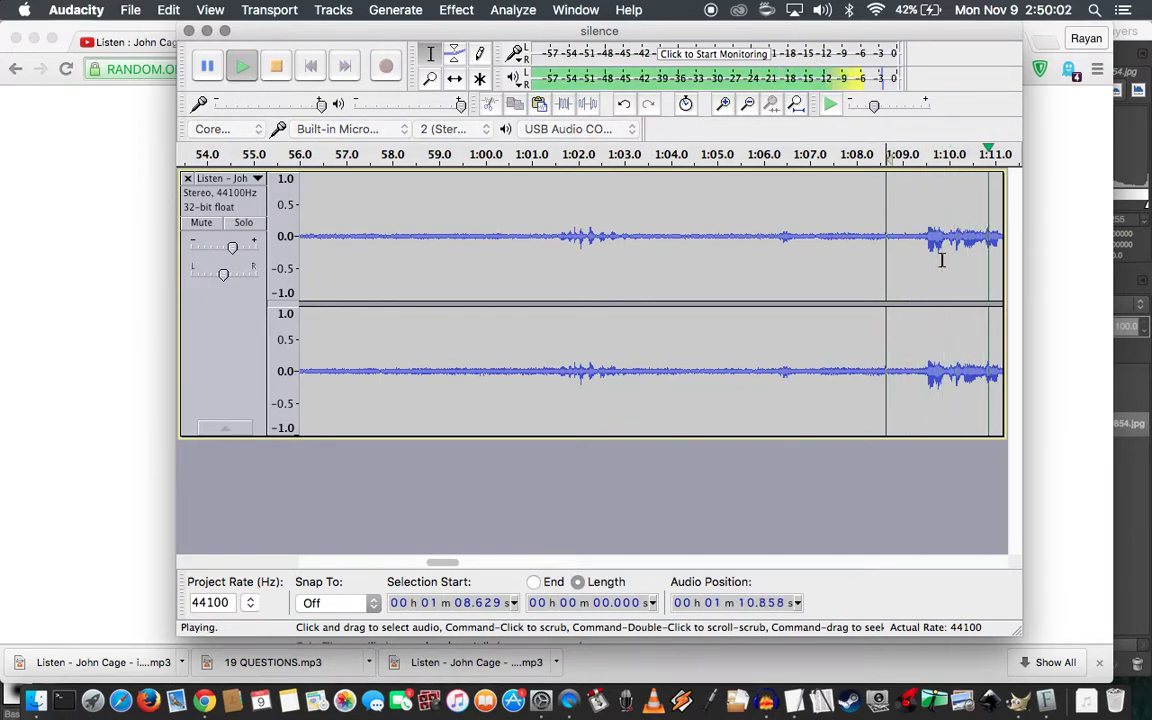
key(space)
key(space)
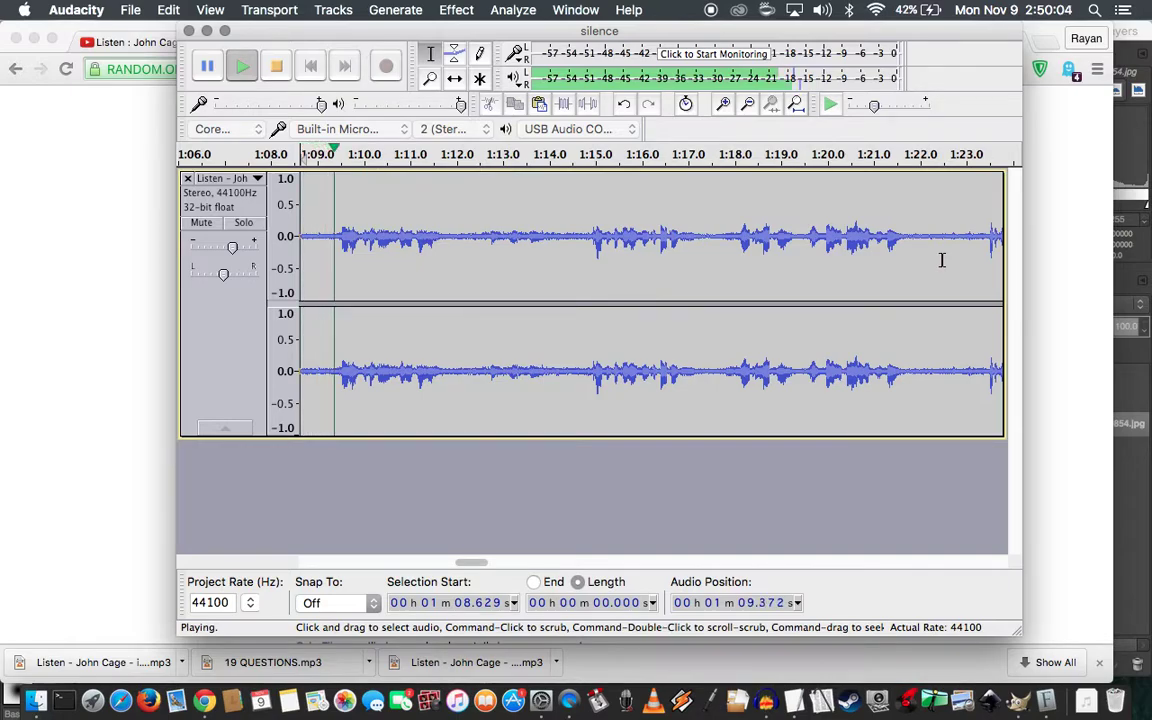
key(space)
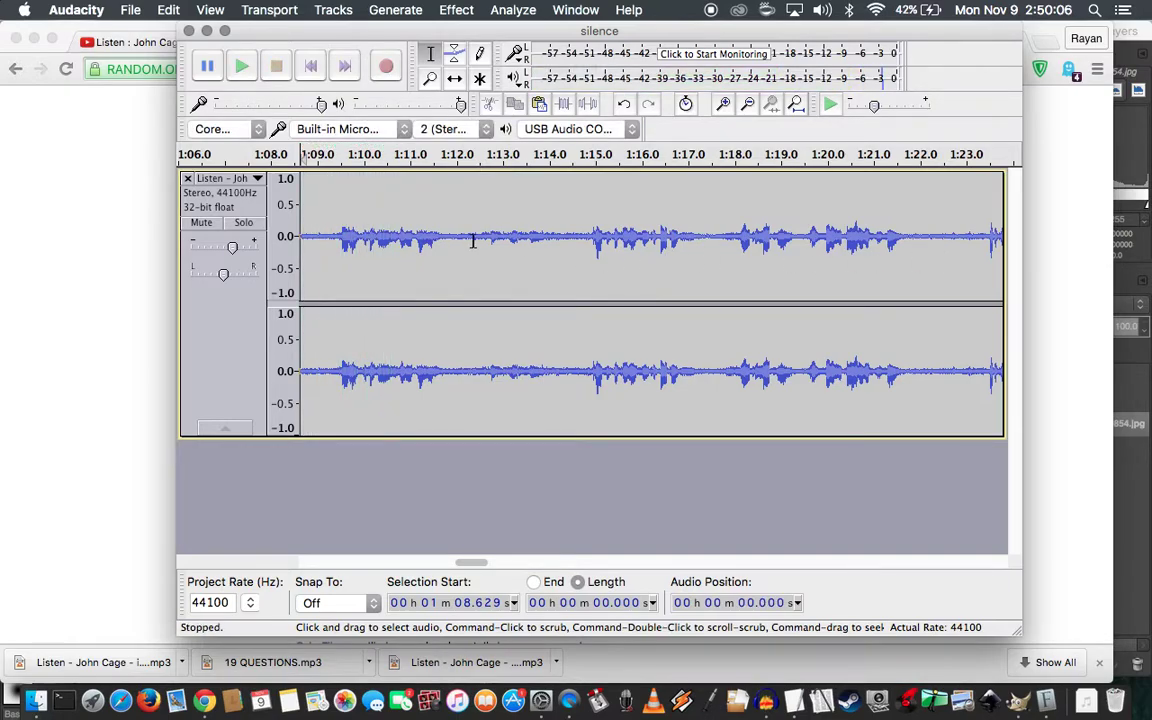
Audition and delete the 2.365-second passage starting at 1:09.443, then play across the cut
click(335, 236)
key(space)
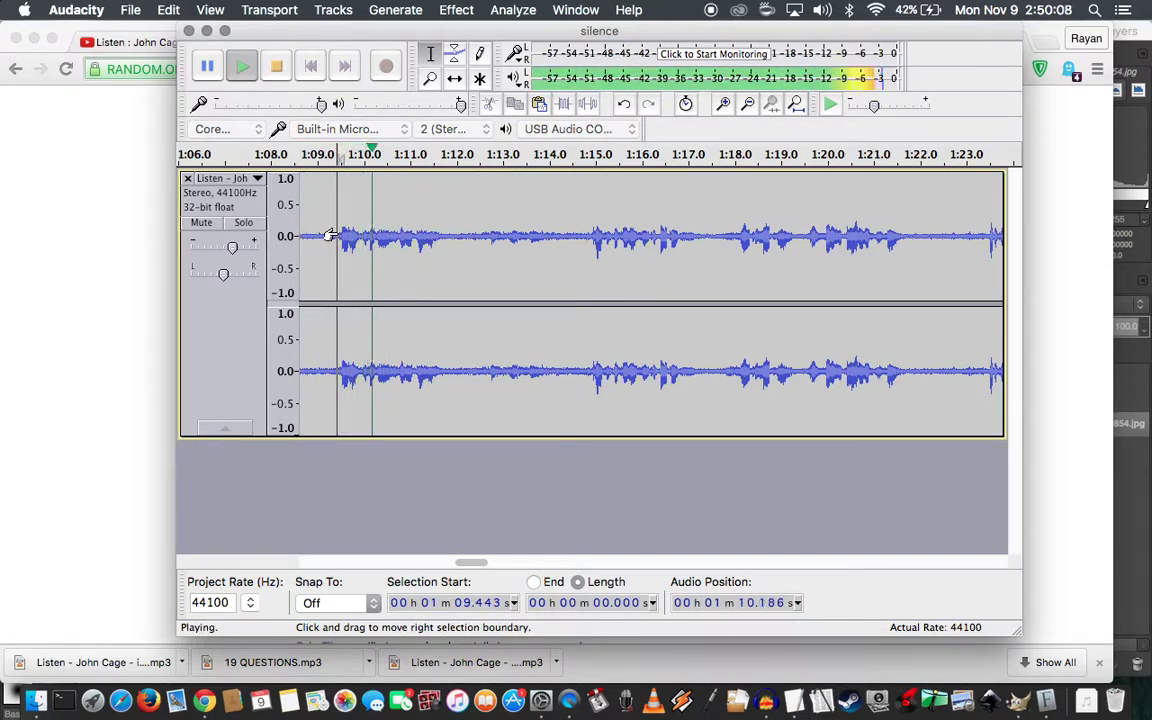
key(space)
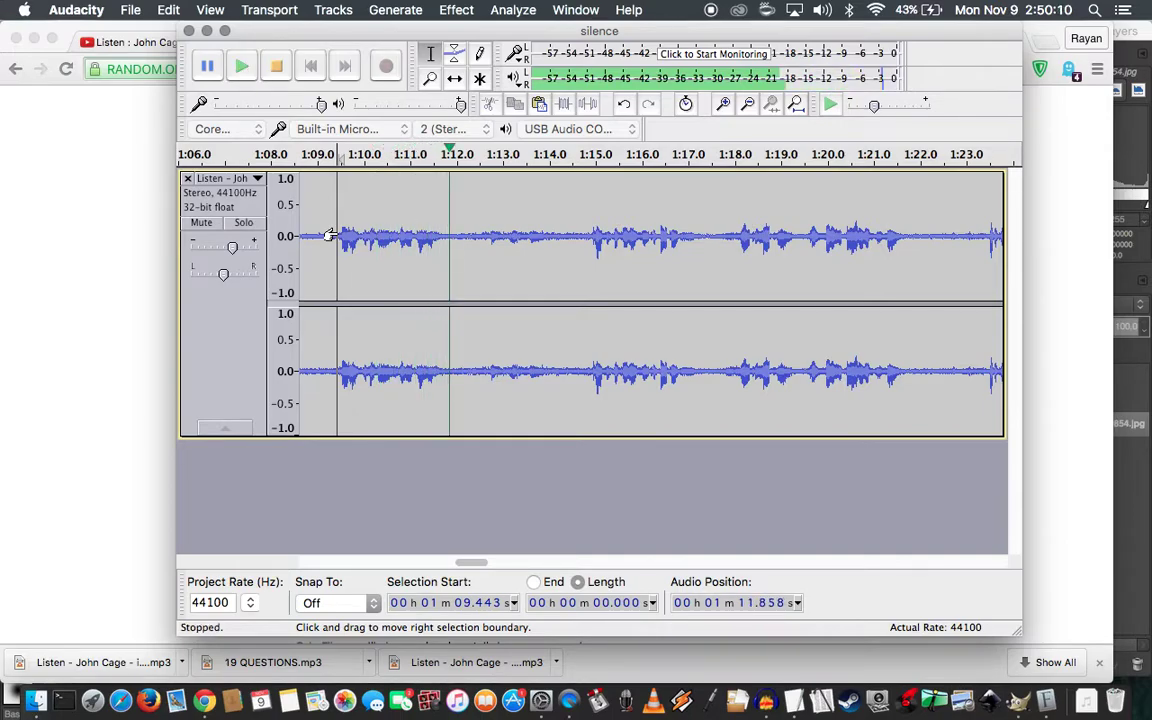
shift+click(443, 236)
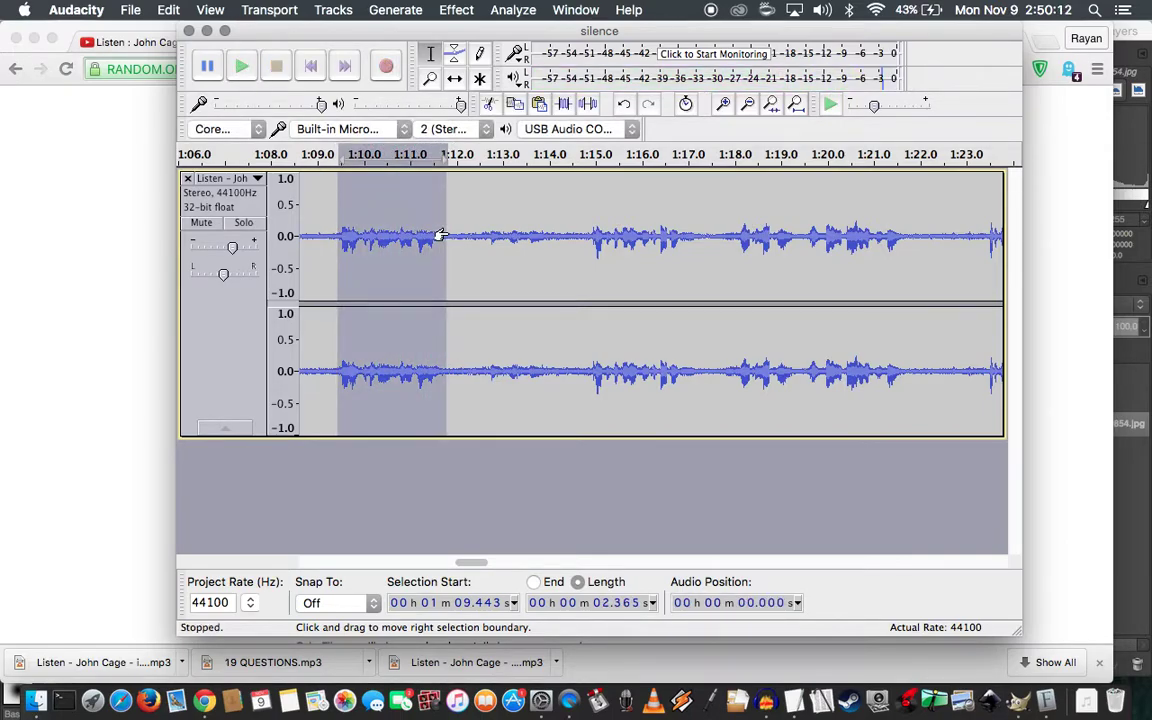
key(Left)
key(space)
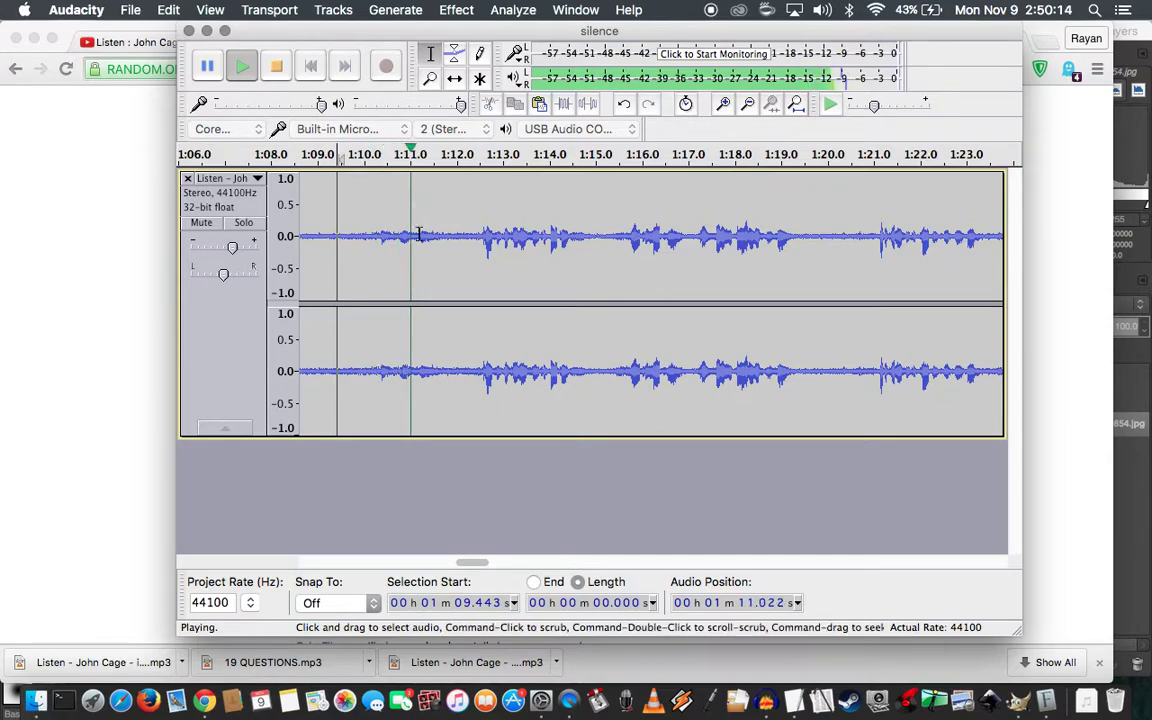
Loop and delete the 1.376-second selection starting at 1:10.354, then play across the cut
click(380, 236)
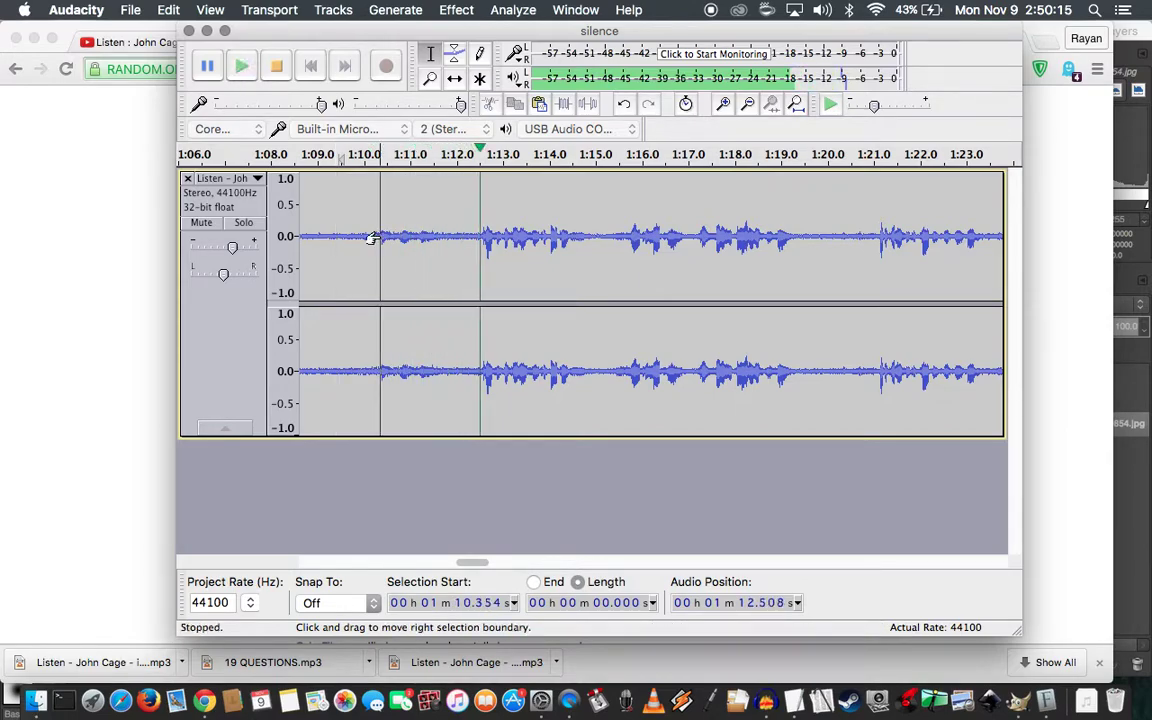
shift+click(441, 238)
key(space)
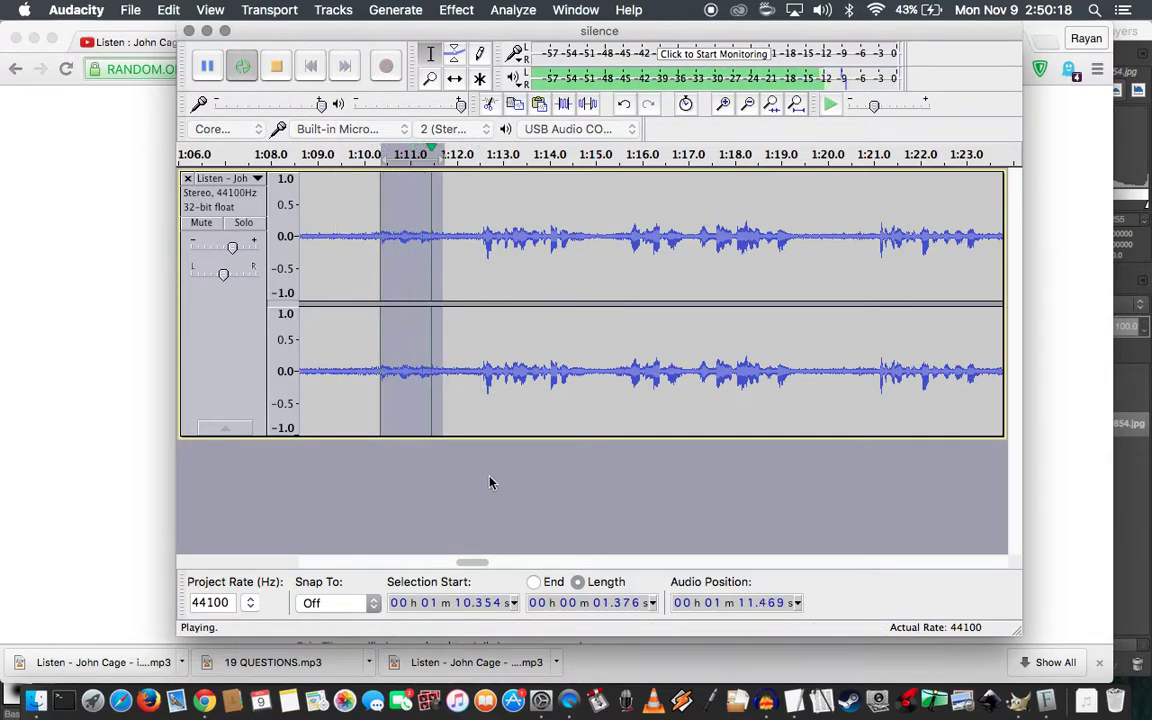
key(space)
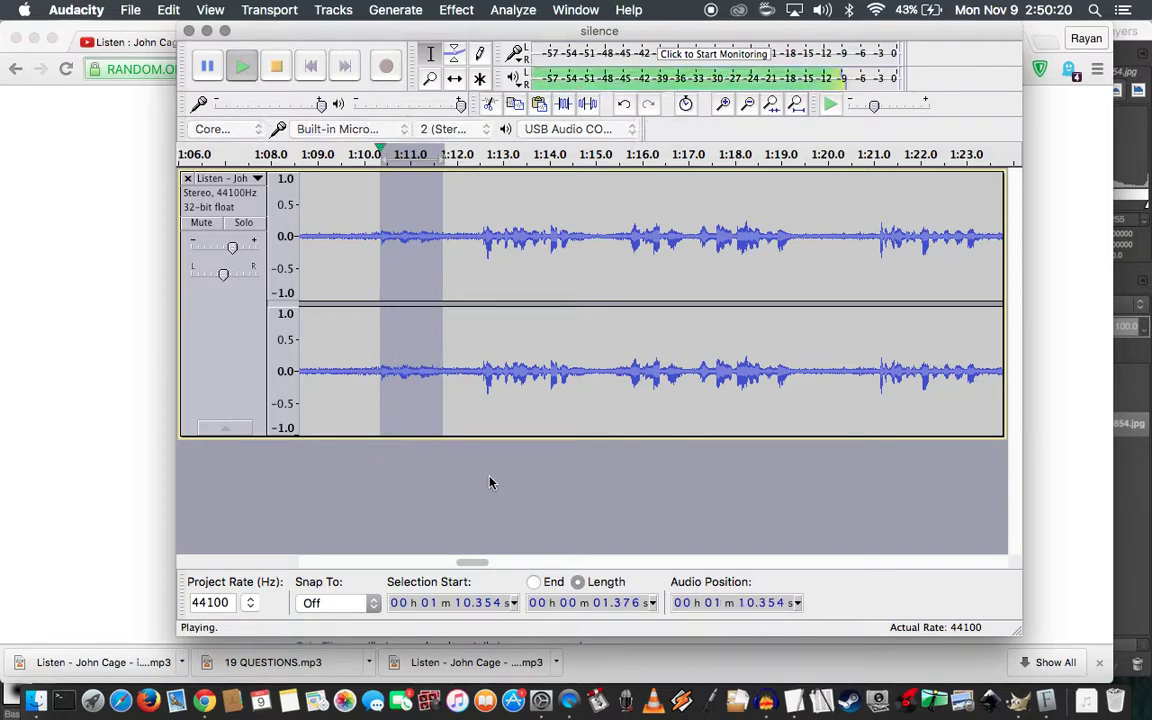
key(shift+space)
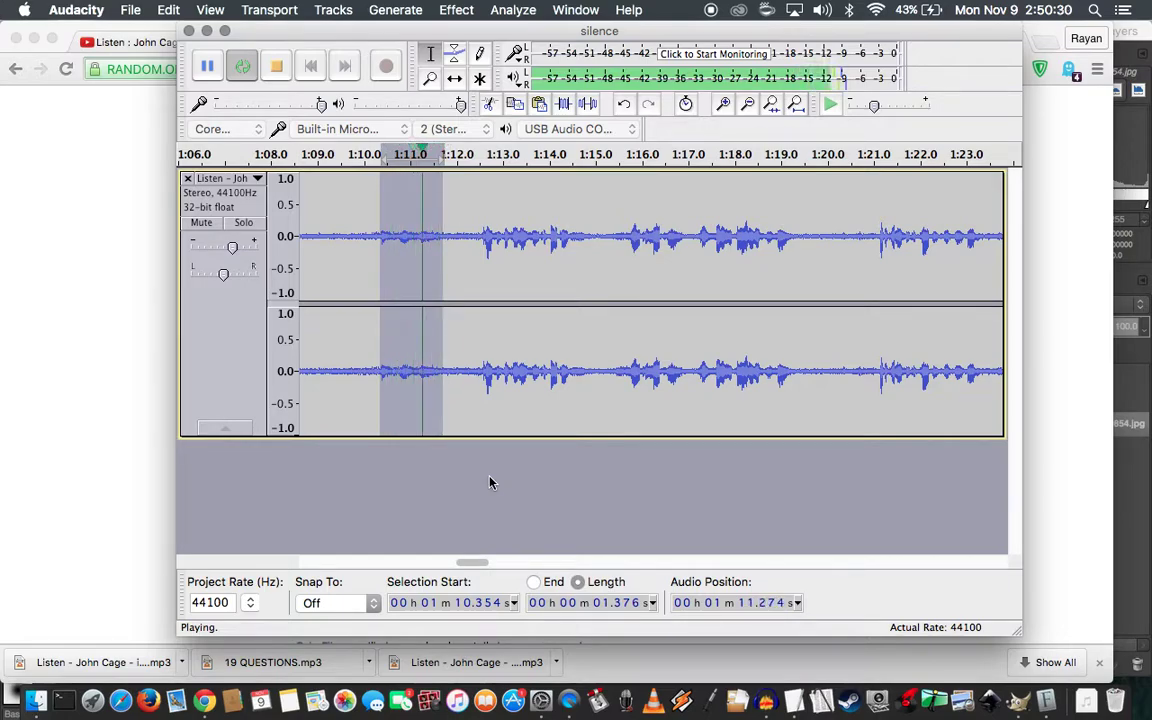
key(space)
key(Delete)
key(space)
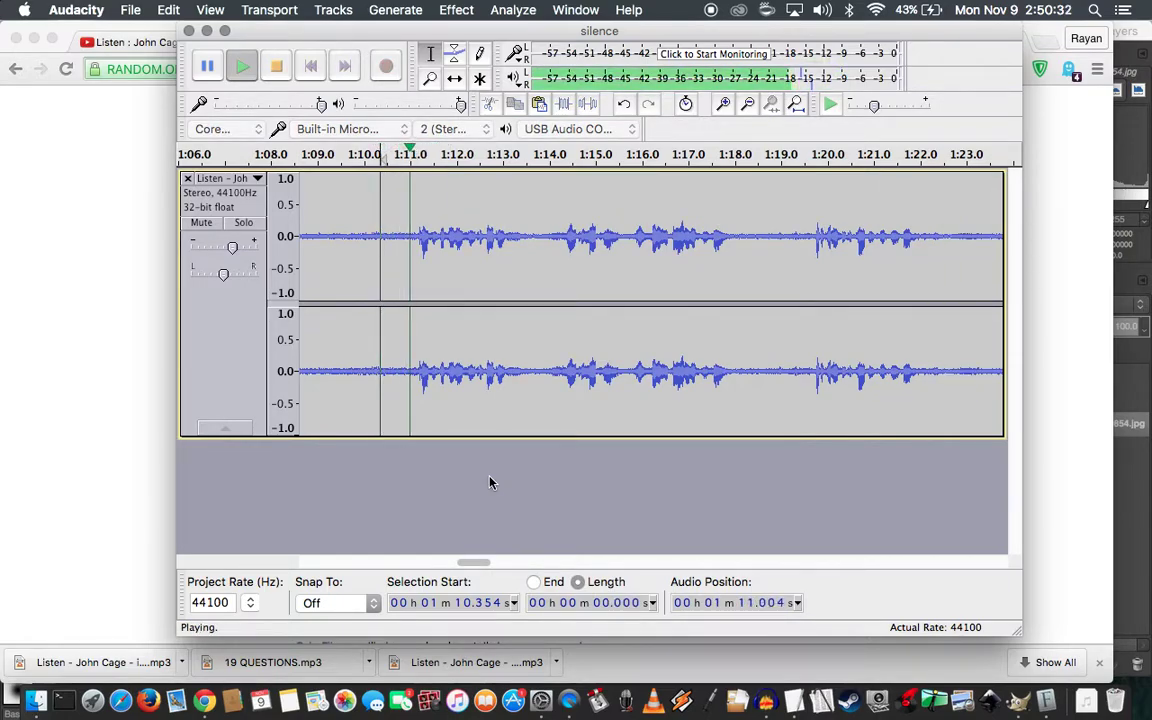
Audition the audio from 1:11.072 and loop its first 2.249 seconds
click(412, 232)
key(space)
key(space)
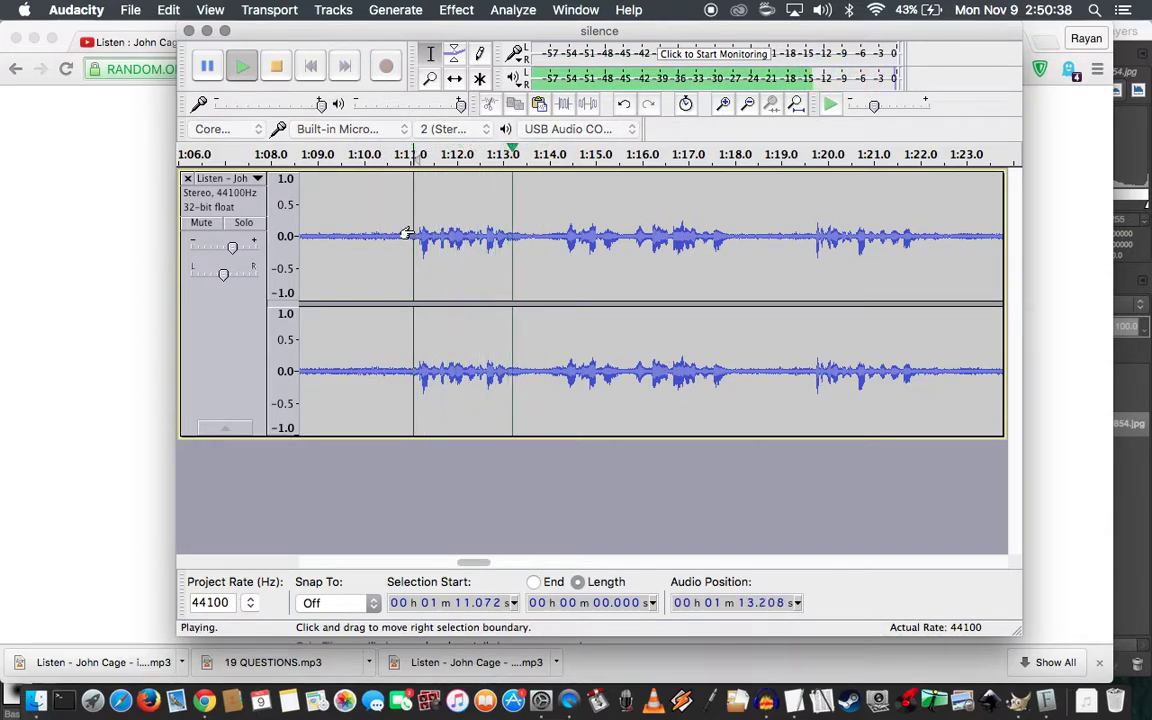
key(space)
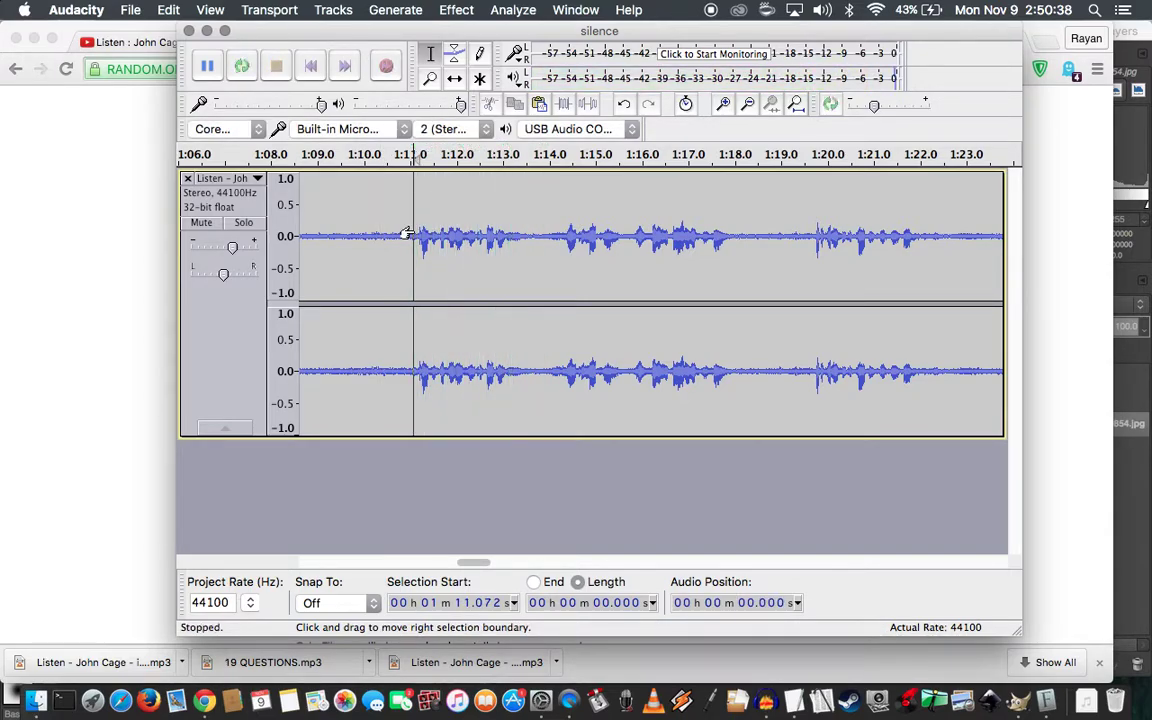
shift+click(512, 232)
key(space)
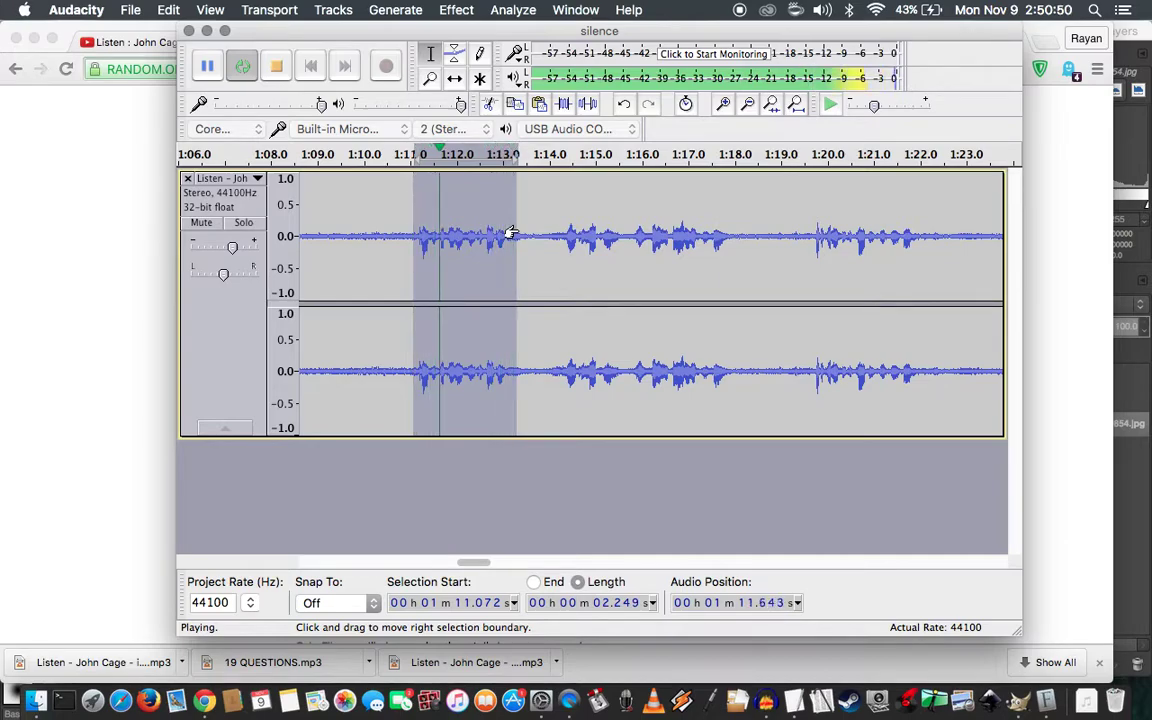
key(space)
Audition from 1:12.623, delete the passage from 1:11.169 to 1:13.689, and play across the cut
click(486, 233)
key(space)
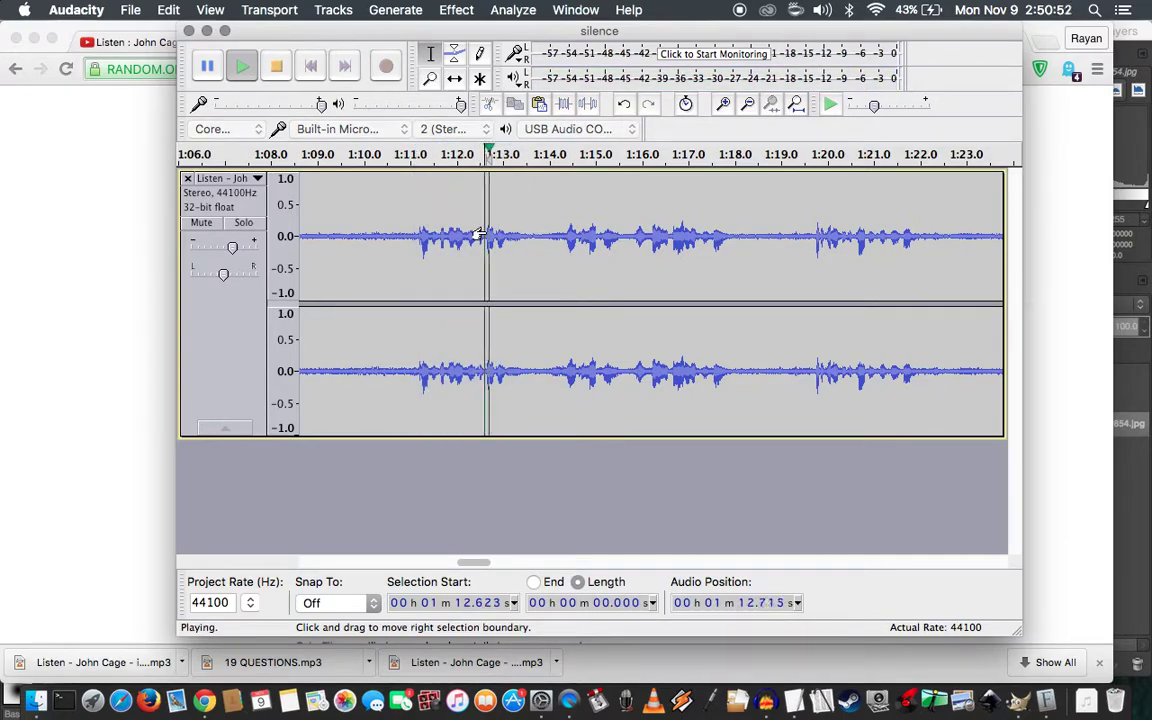
key(space)
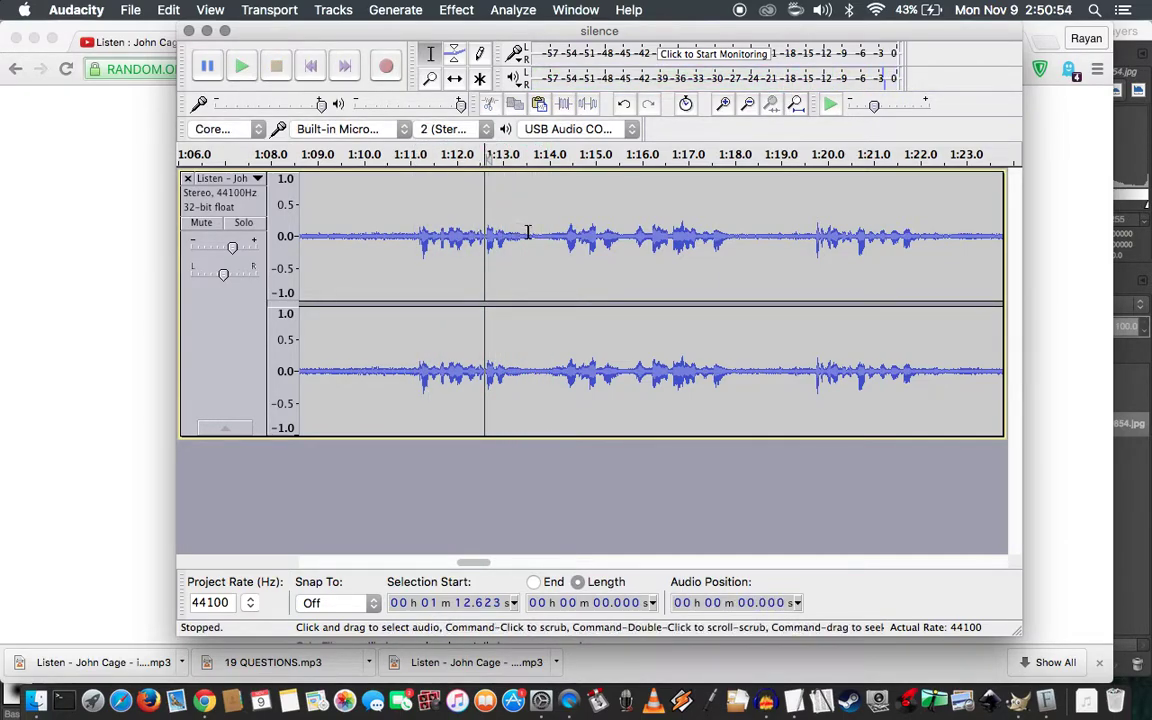
click(534, 233)
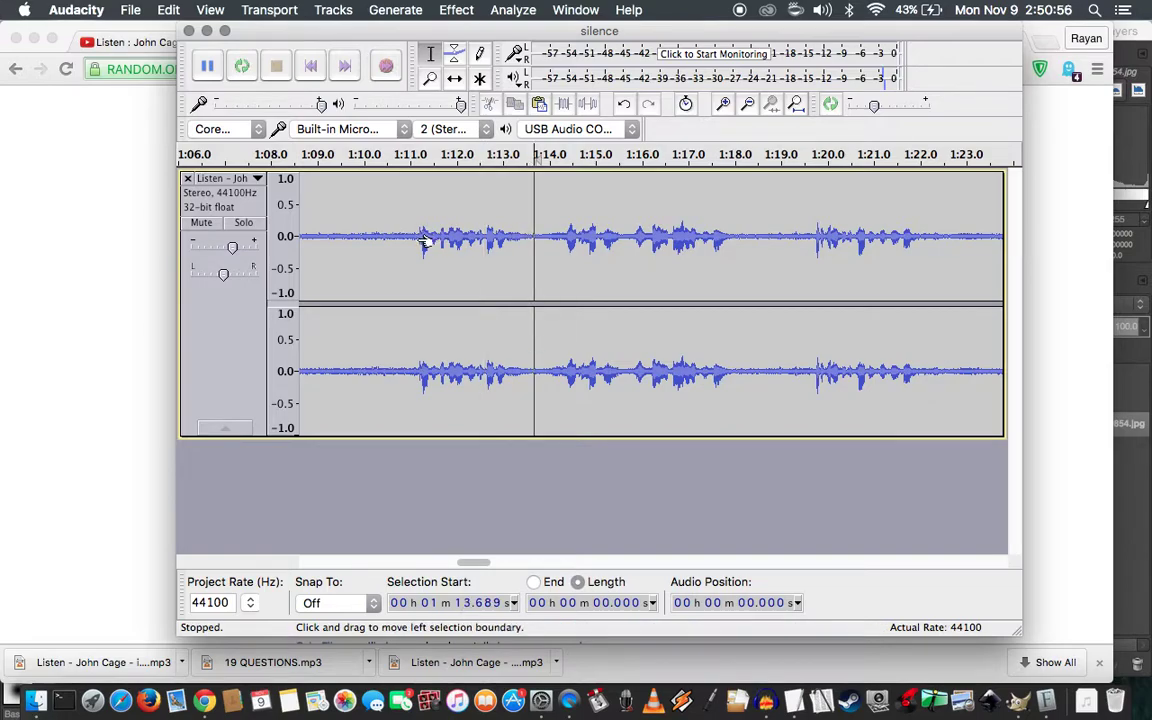
shift+click(420, 238)
key(Delete)
key(space)
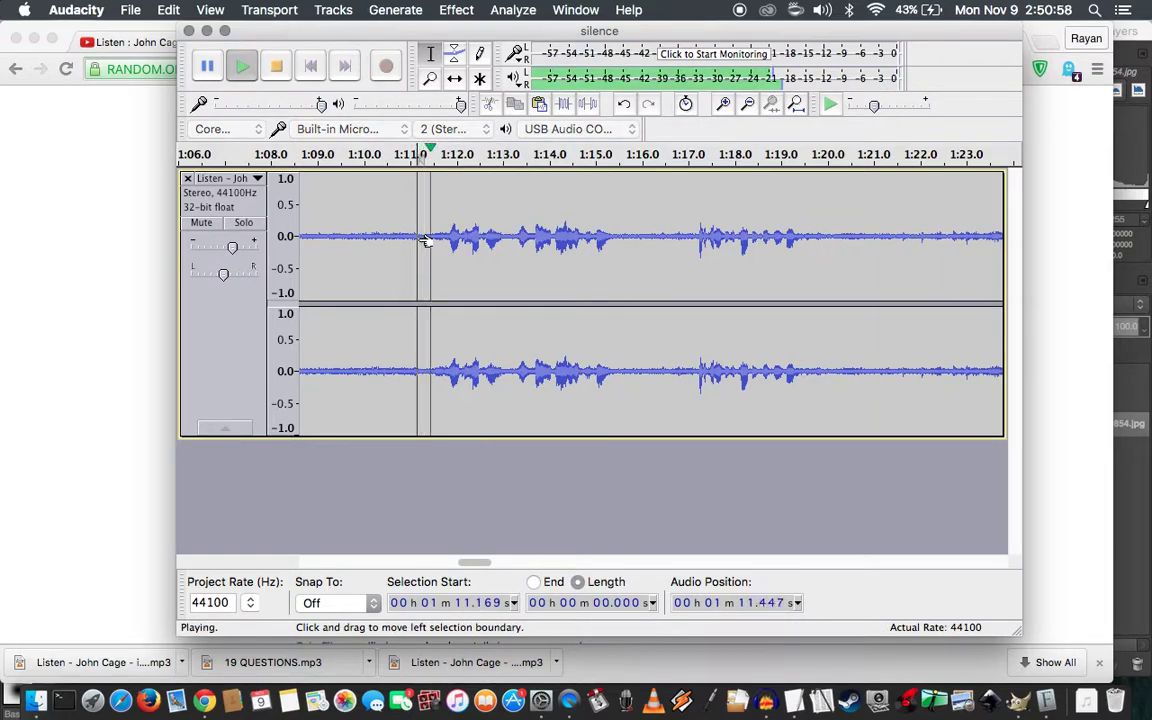
Audition and delete the 3.528-second passage starting at 1:11.828, then play across the cut
click(446, 240)
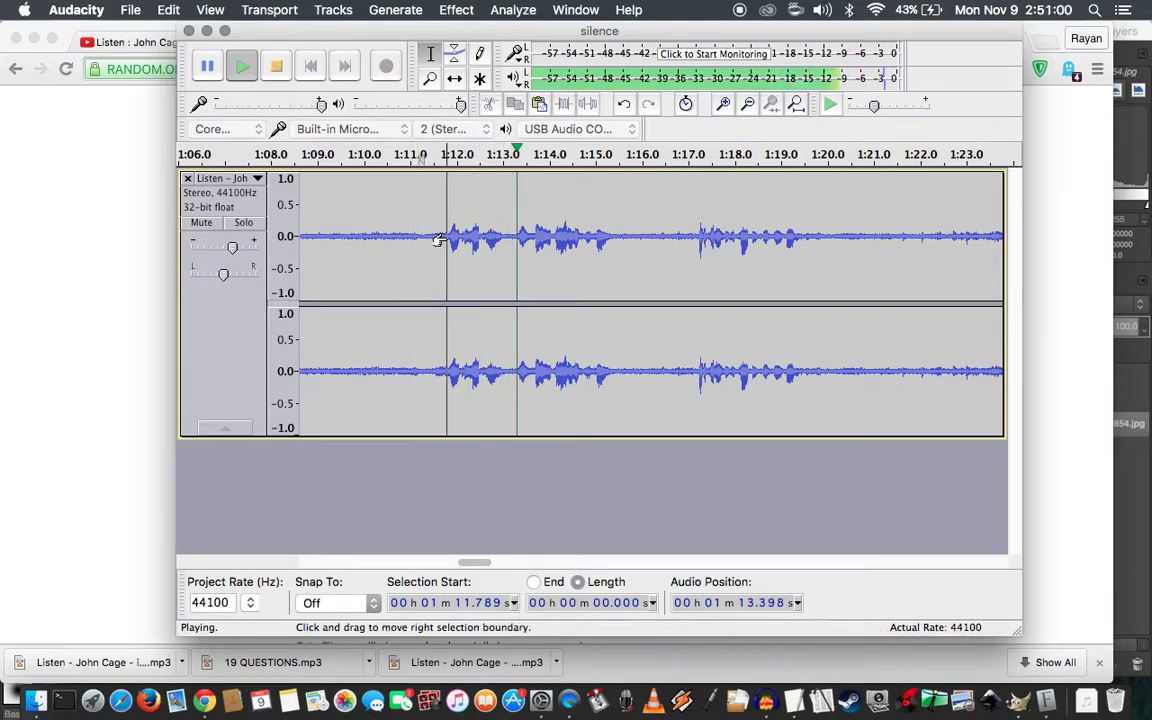
key(space)
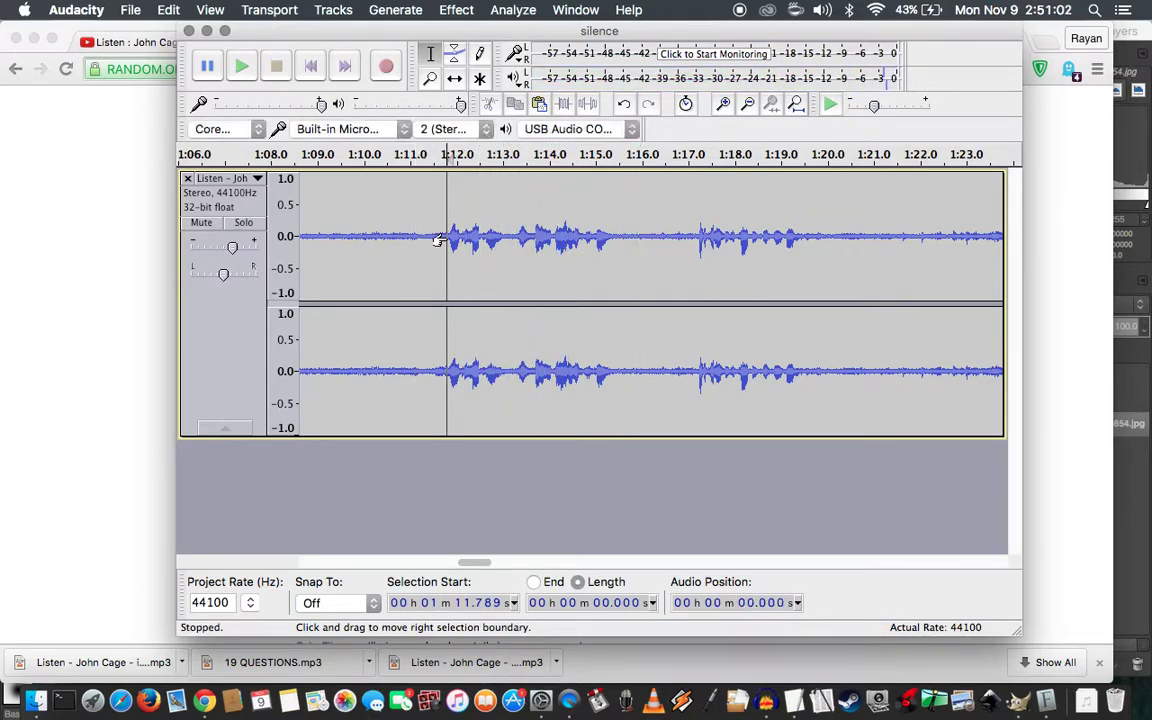
key(space)
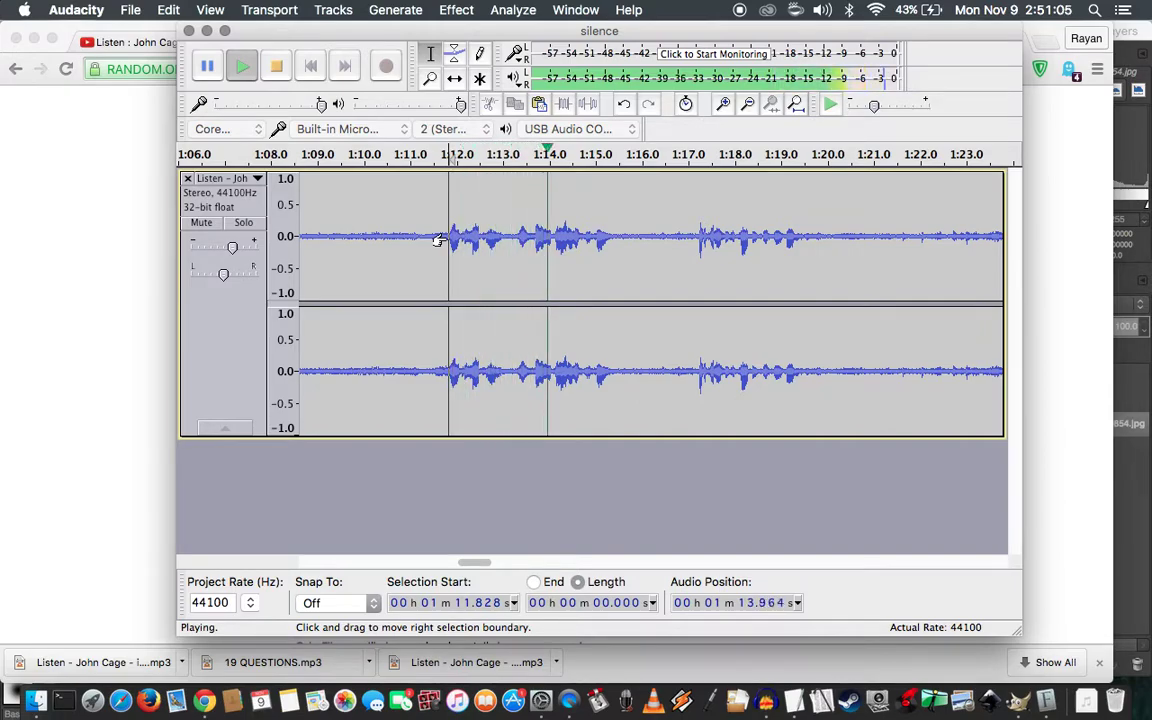
key(space)
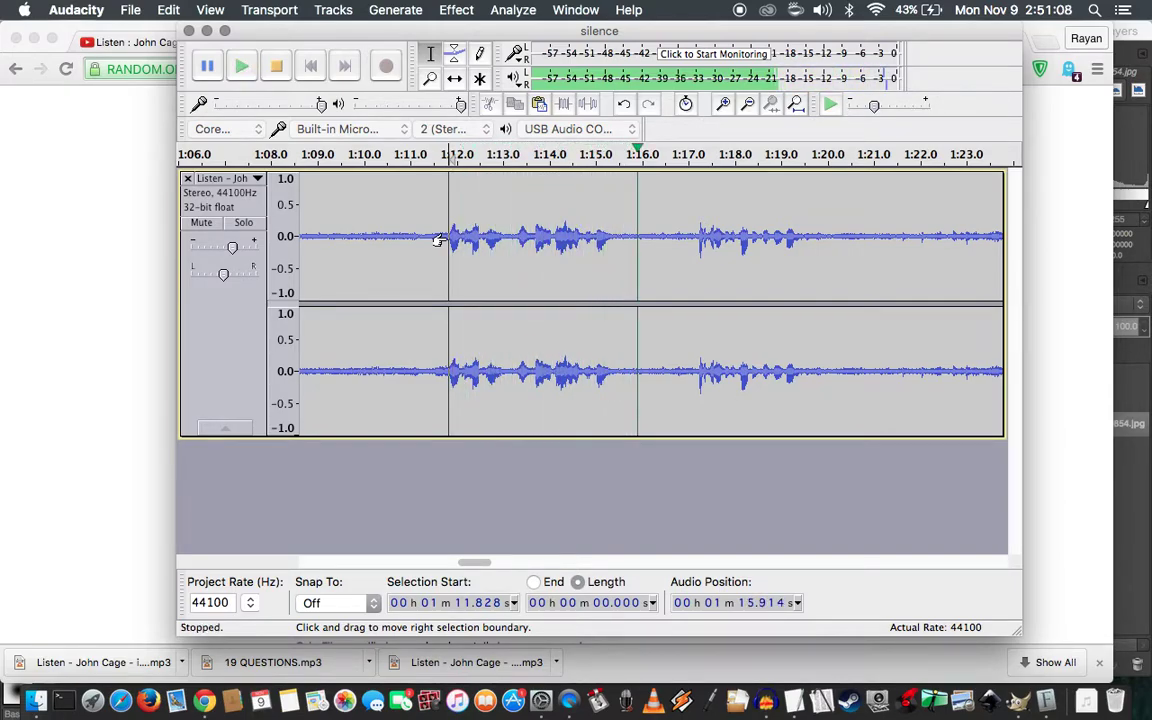
shift+click(605, 233)
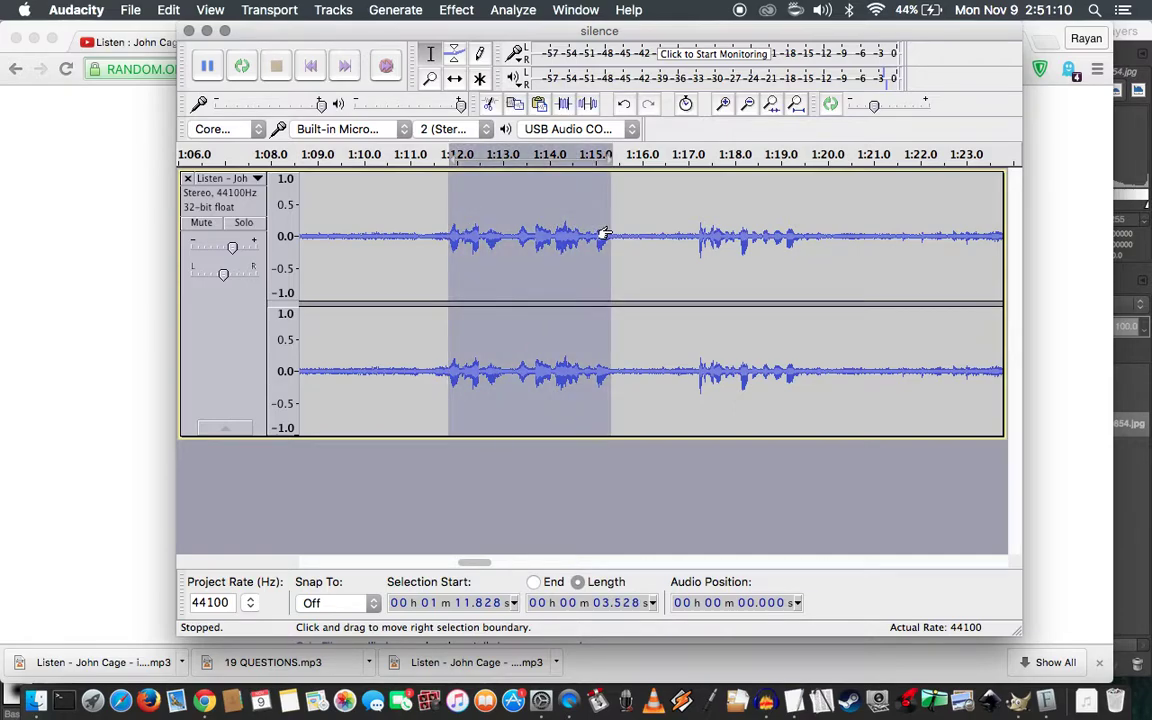
key(Delete)
key(space)
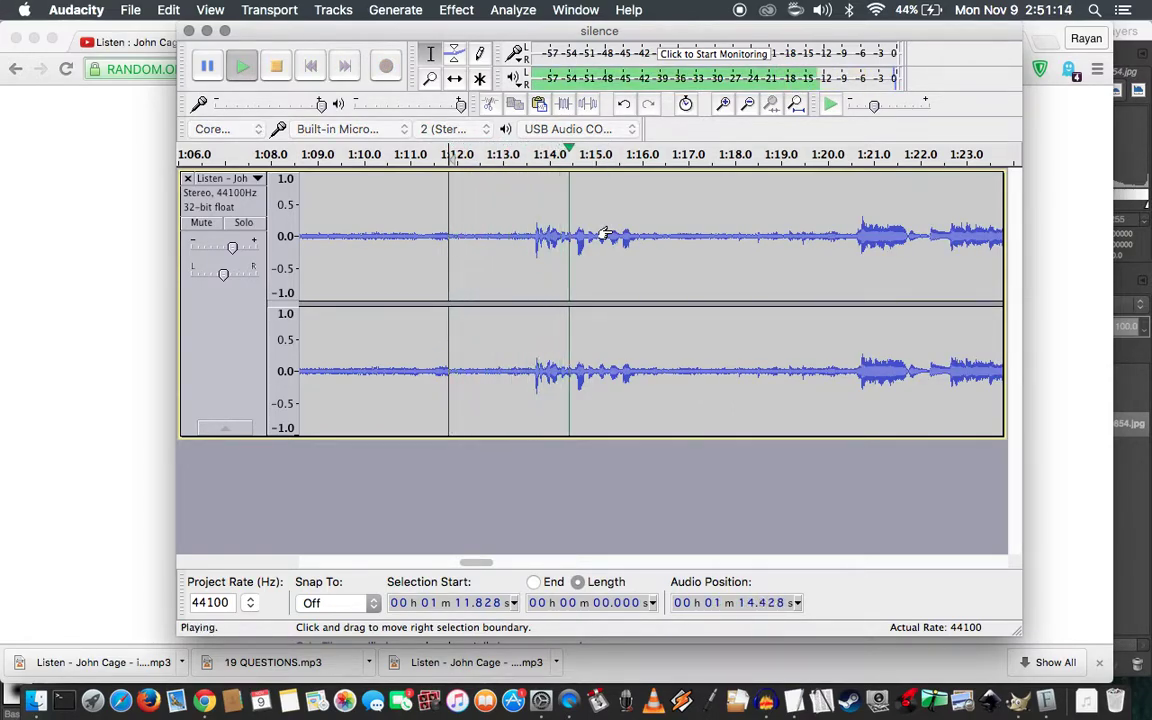
key(space)
Audition and delete the 2.850-second passage starting at 1:13.689, then play across the cut
click(532, 238)
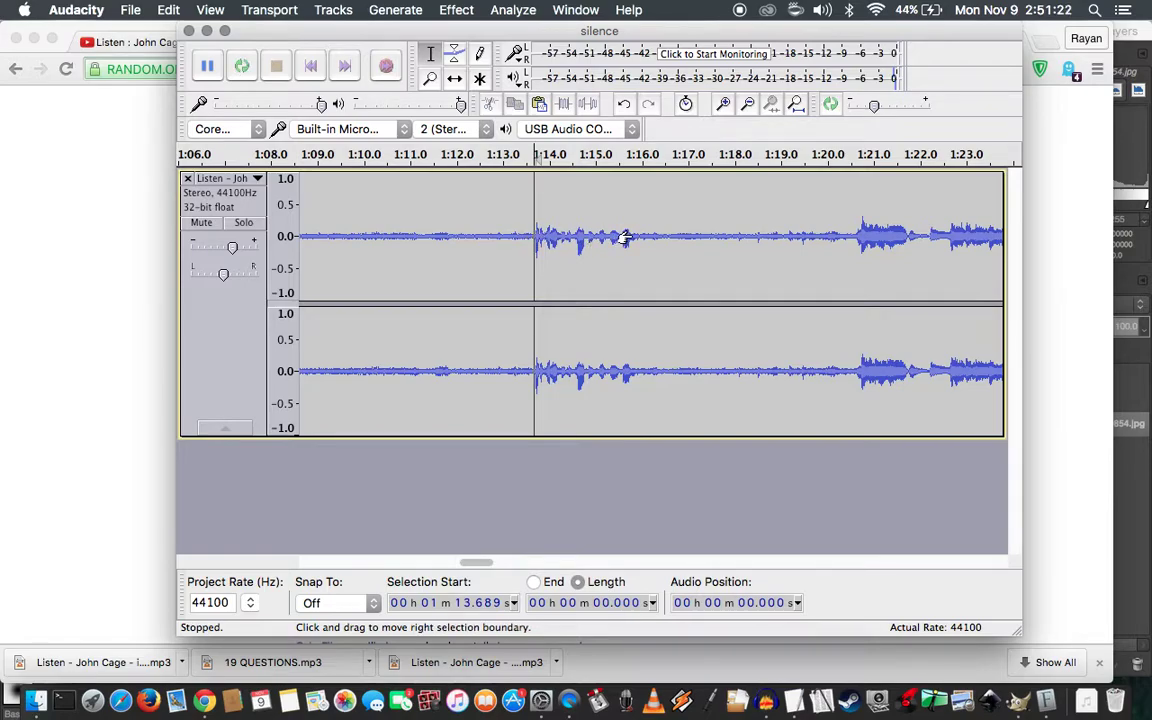
key(space)
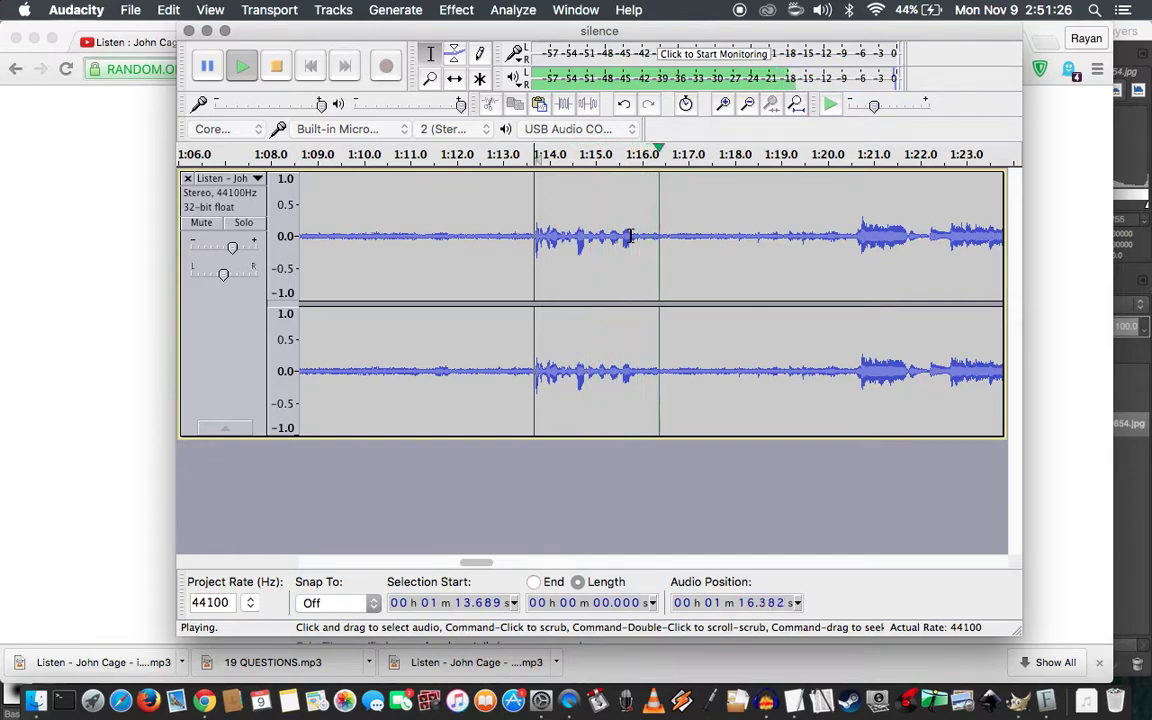
key(space)
shift+click(660, 232)
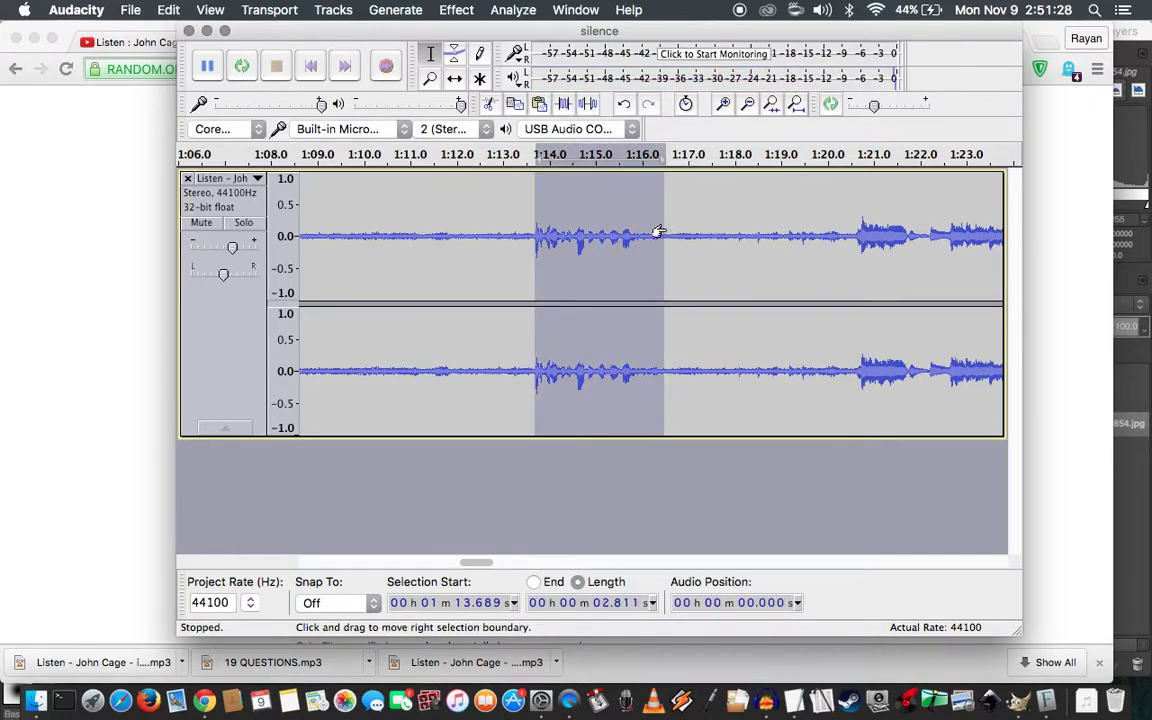
key(space)
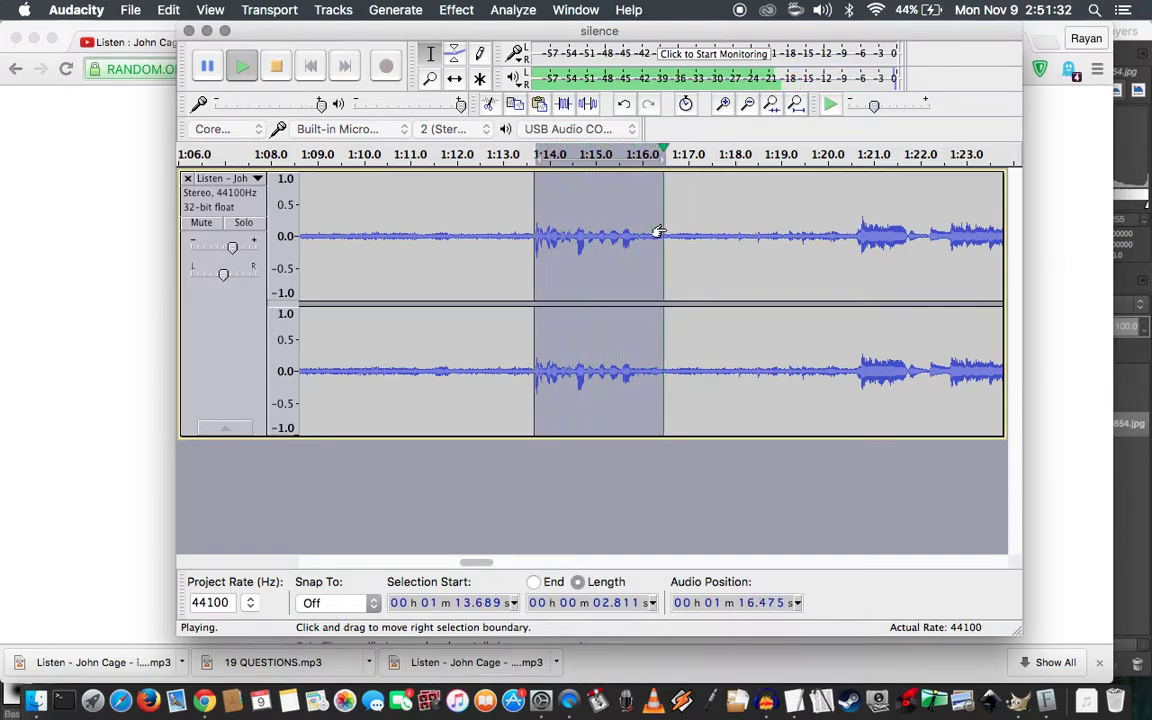
key(space)
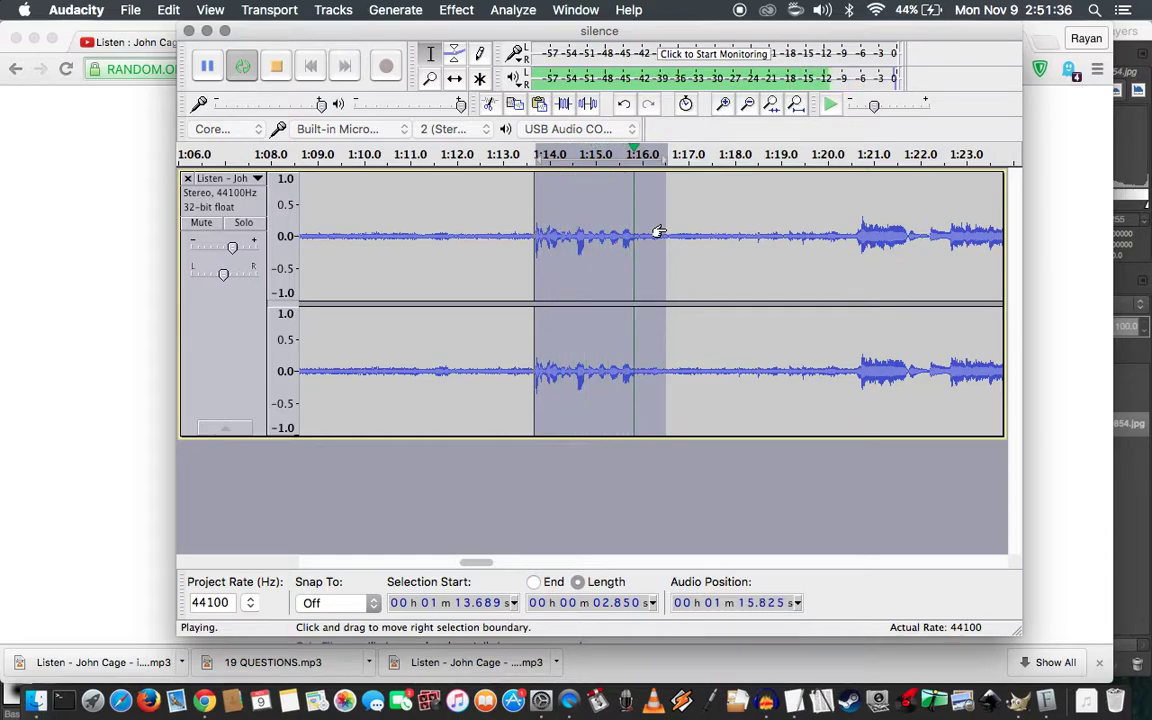
key(space)
key(Delete)
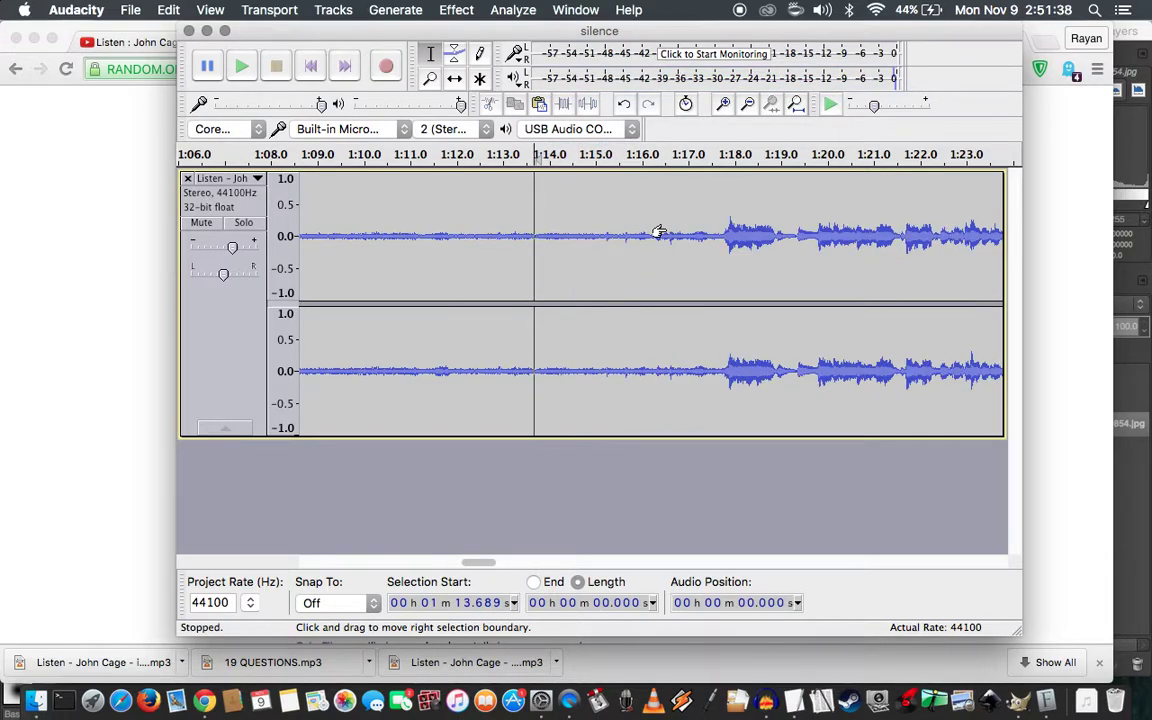
key(space)
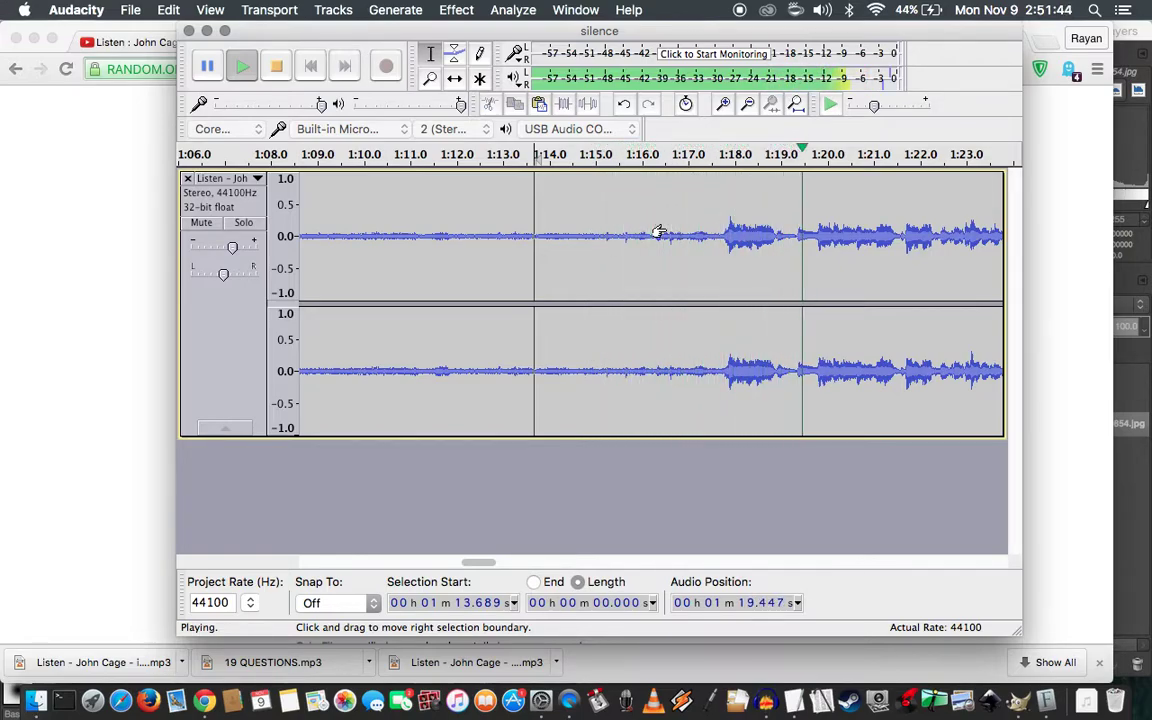
key(space)
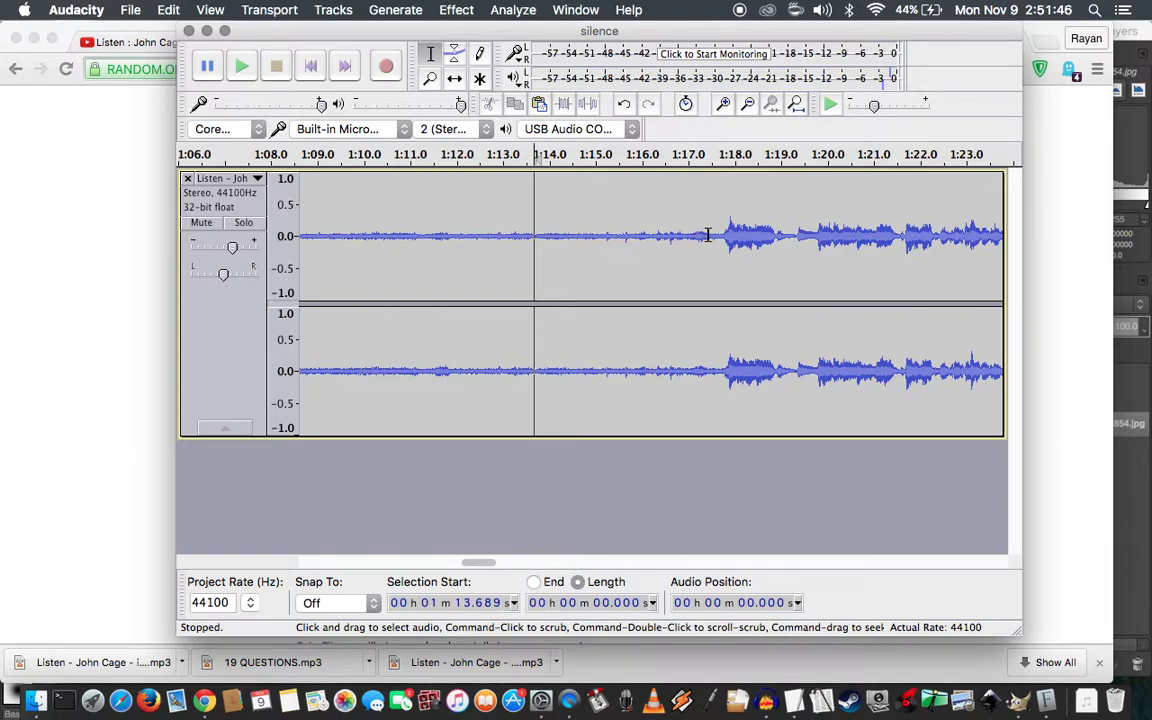
Audition the onset of the louder passage from 1:17.430 and again from 1:16.907
click(707, 236)
key(space)
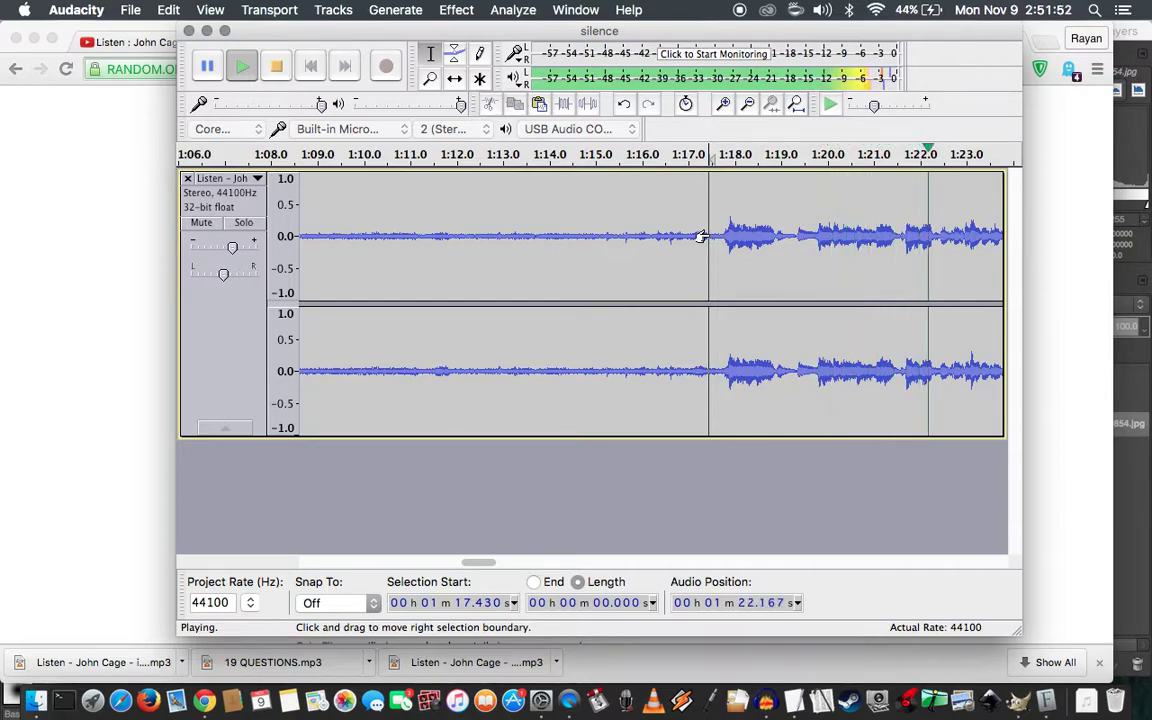
key(space)
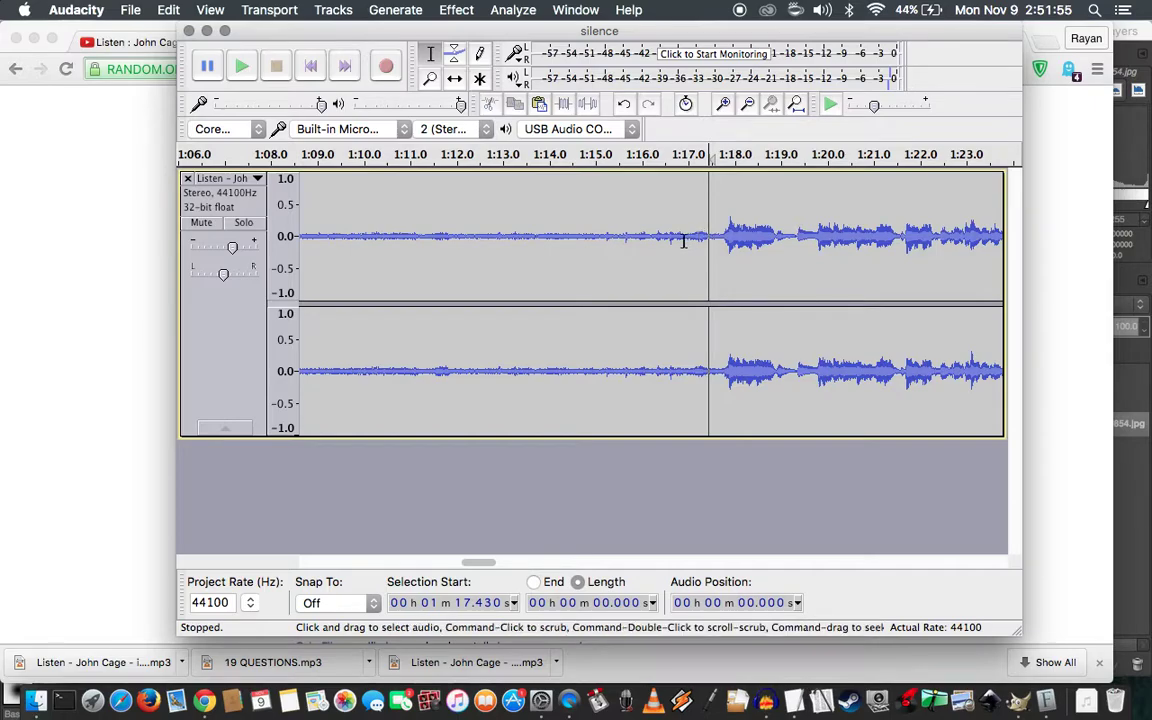
click(683, 241)
key(space)
key(space)
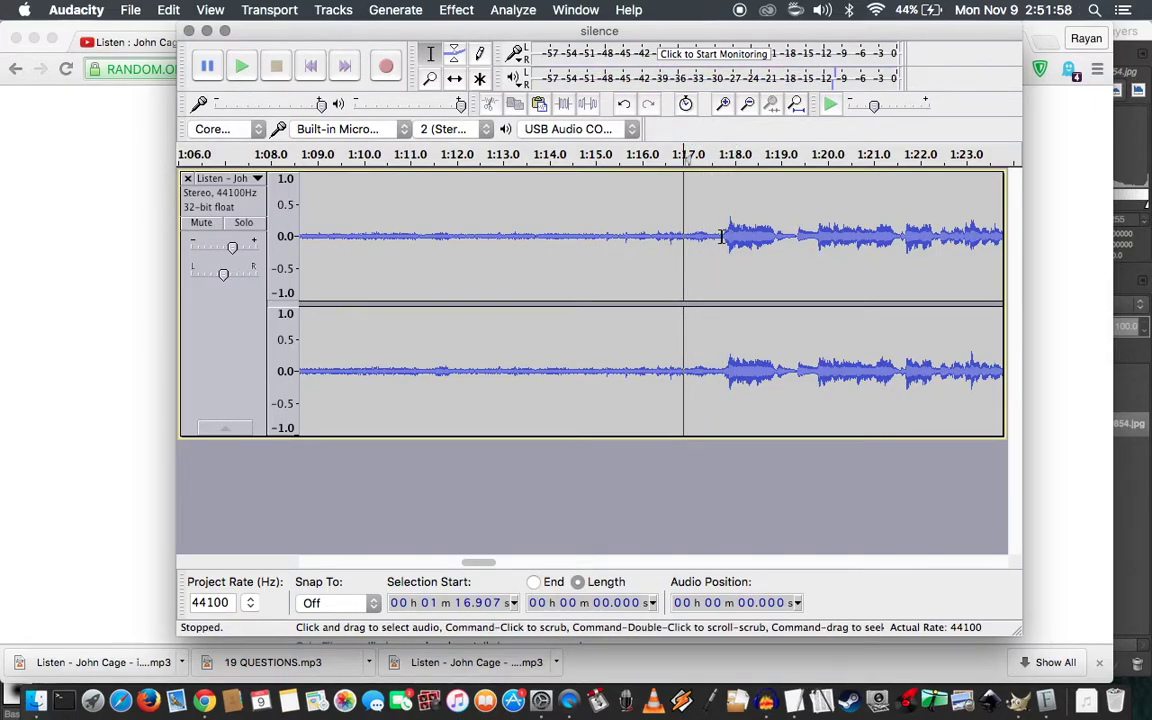
key(space)
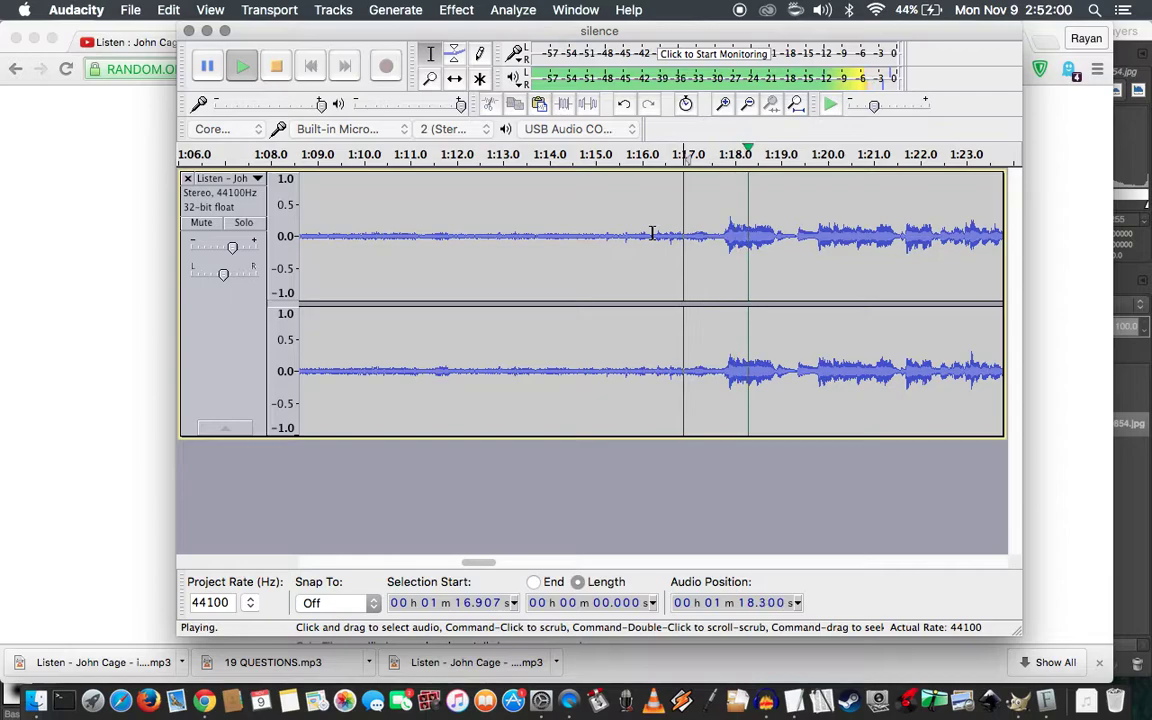
key(space)
Examine the loud passage's onset with short selections from 1:17.741 and playback from 1:17.787
drag(723, 237, 731, 243)
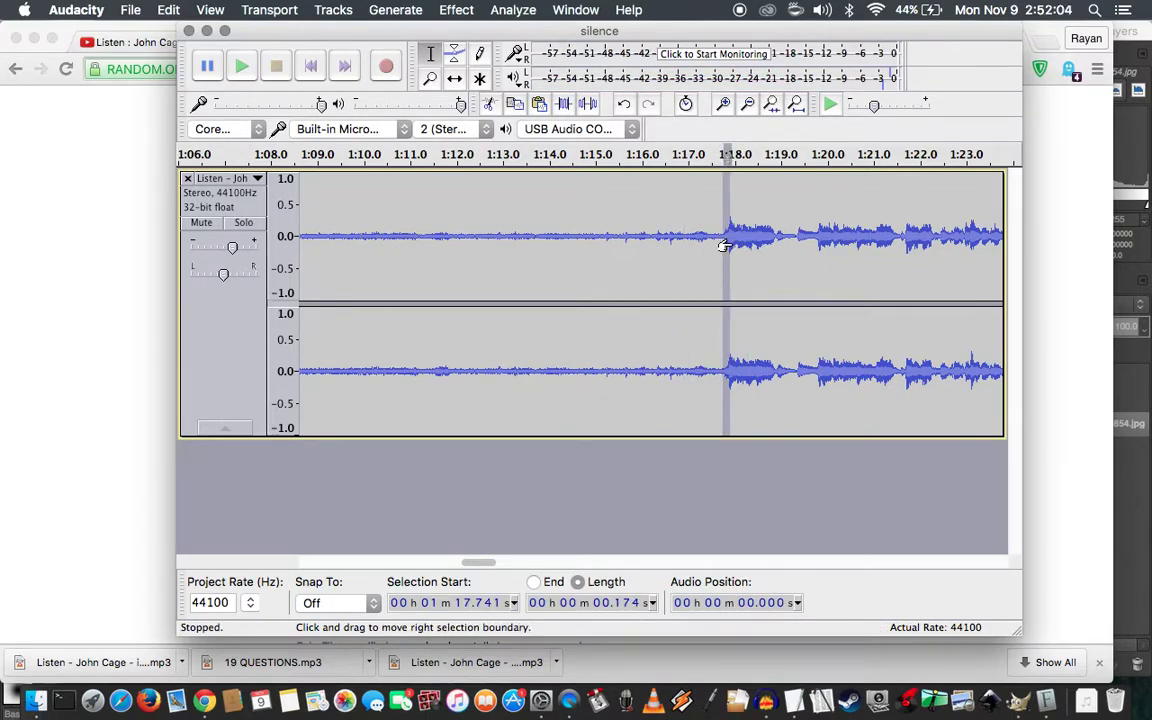
key(space)
key(ctrl+1)
key(ctrl+1)
key(ctrl+1)
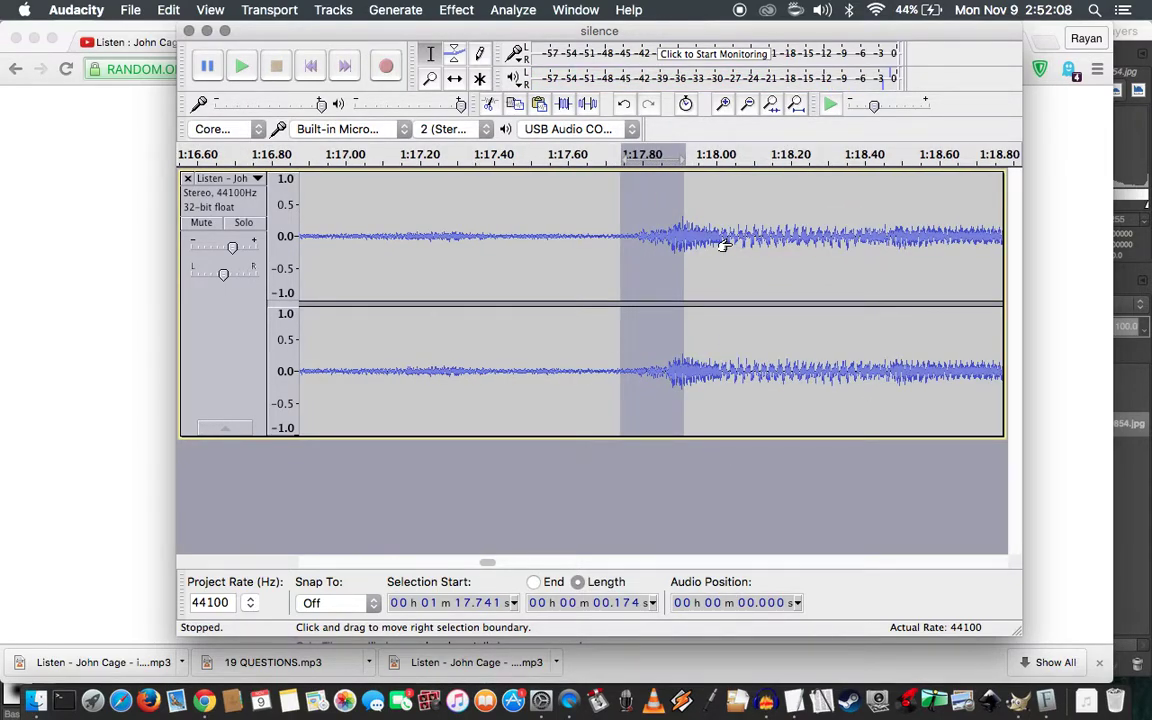
key(Left)
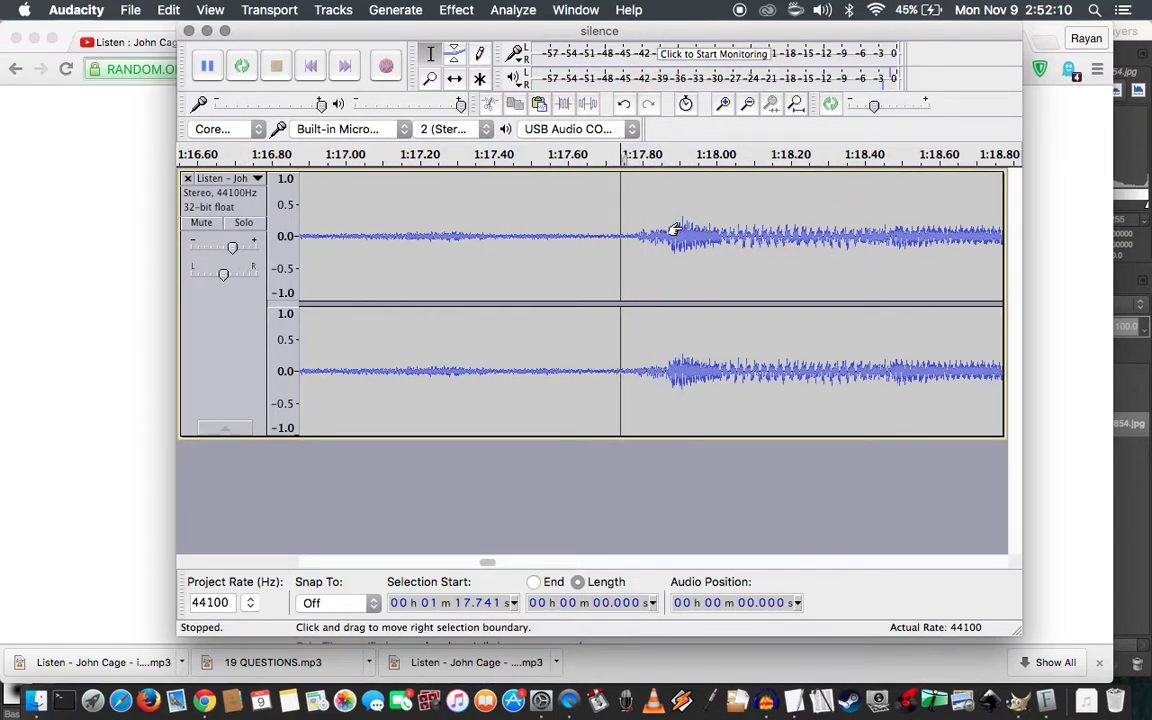
shift+click(672, 228)
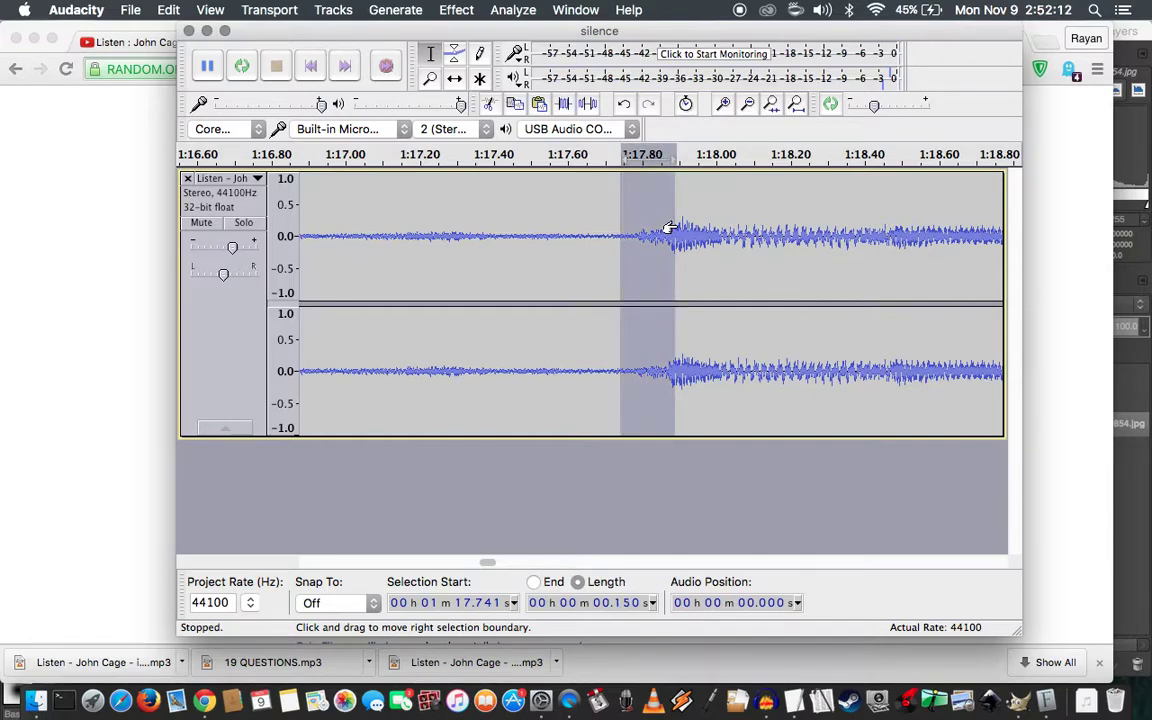
key(space)
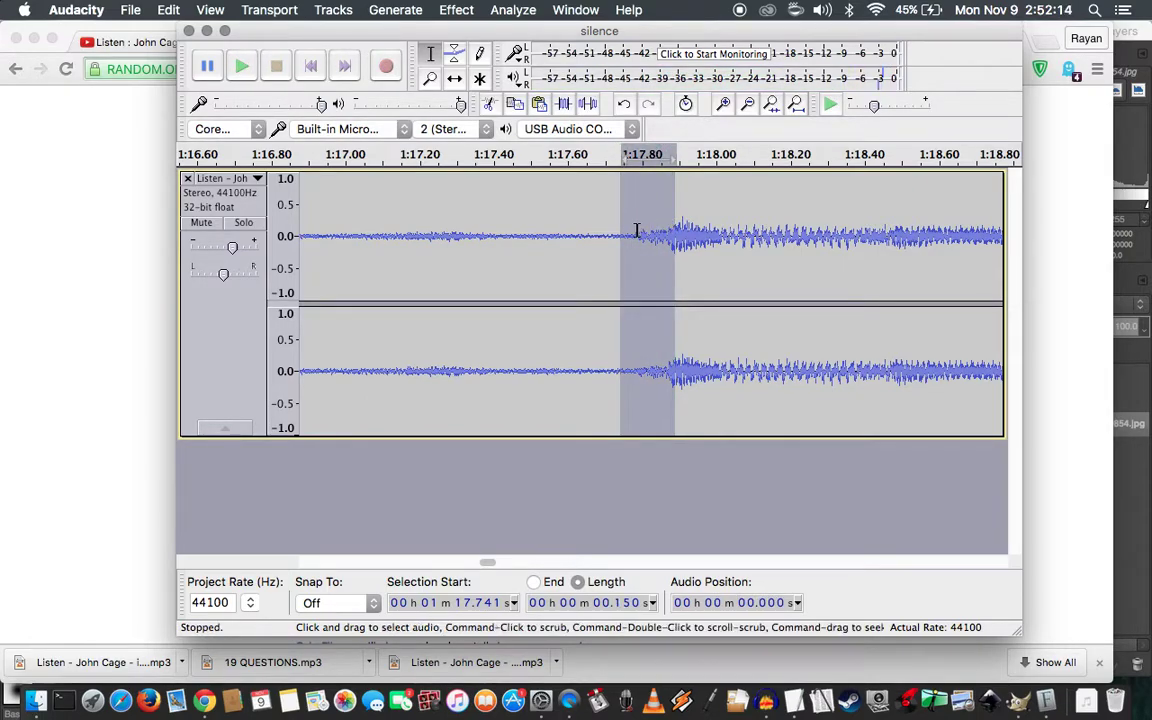
click(636, 231)
key(space)
key(space)
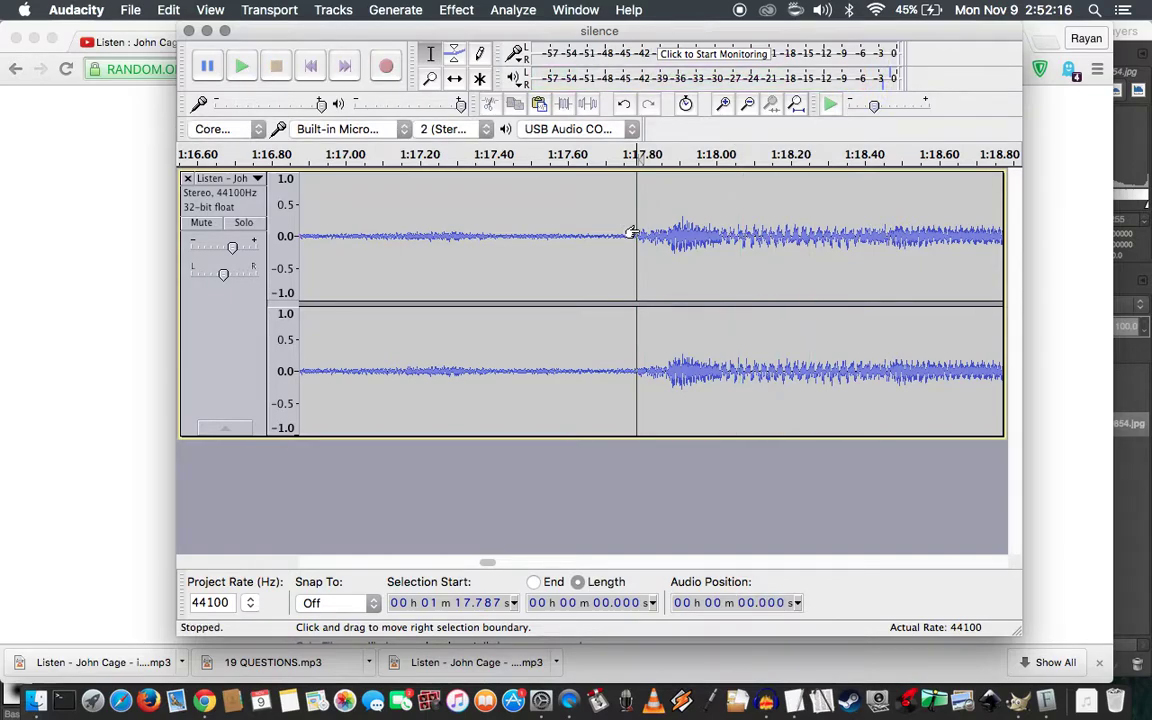
Try to select the loud passage from its onset onward, then audition the audio from 1:24.349
drag(715, 224, 1086, 366)
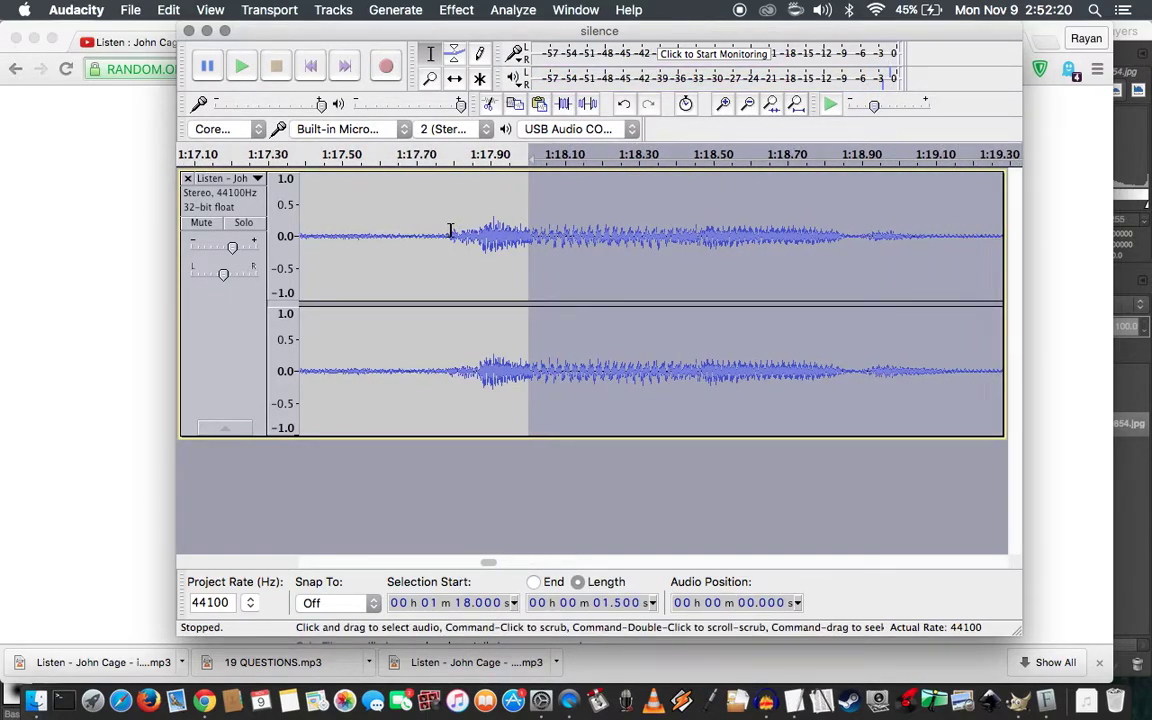
drag(446, 231, 1090, 490)
click(616, 271)
key(space)
key(space)
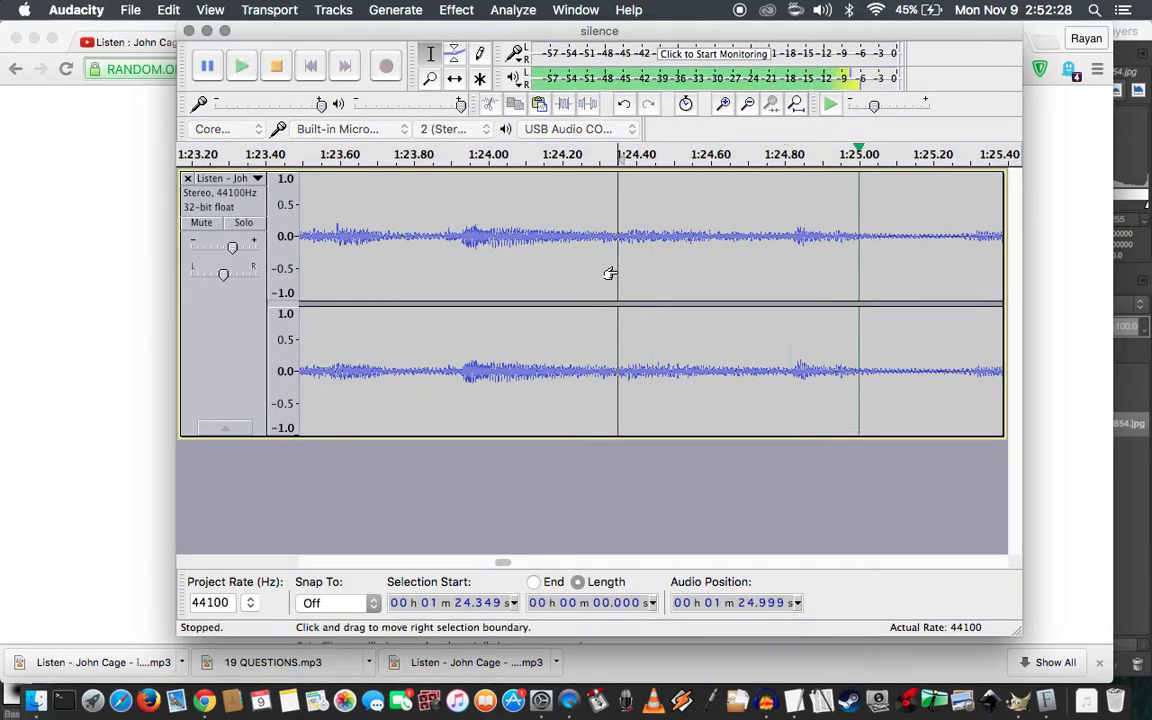
Audition the loud passage from 1:46.627 and from a slightly later point
key(super+3)
key(super+3)
key(super+3)
key(super+3)
key(super+3)
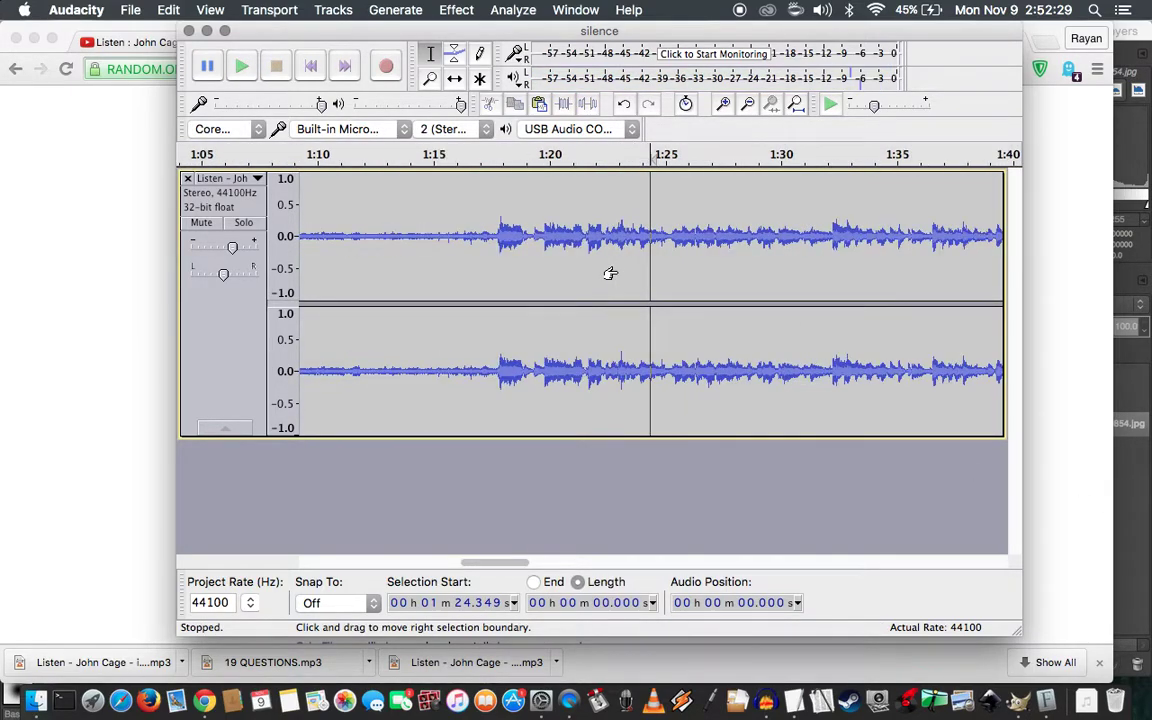
click(910, 247)
key(space)
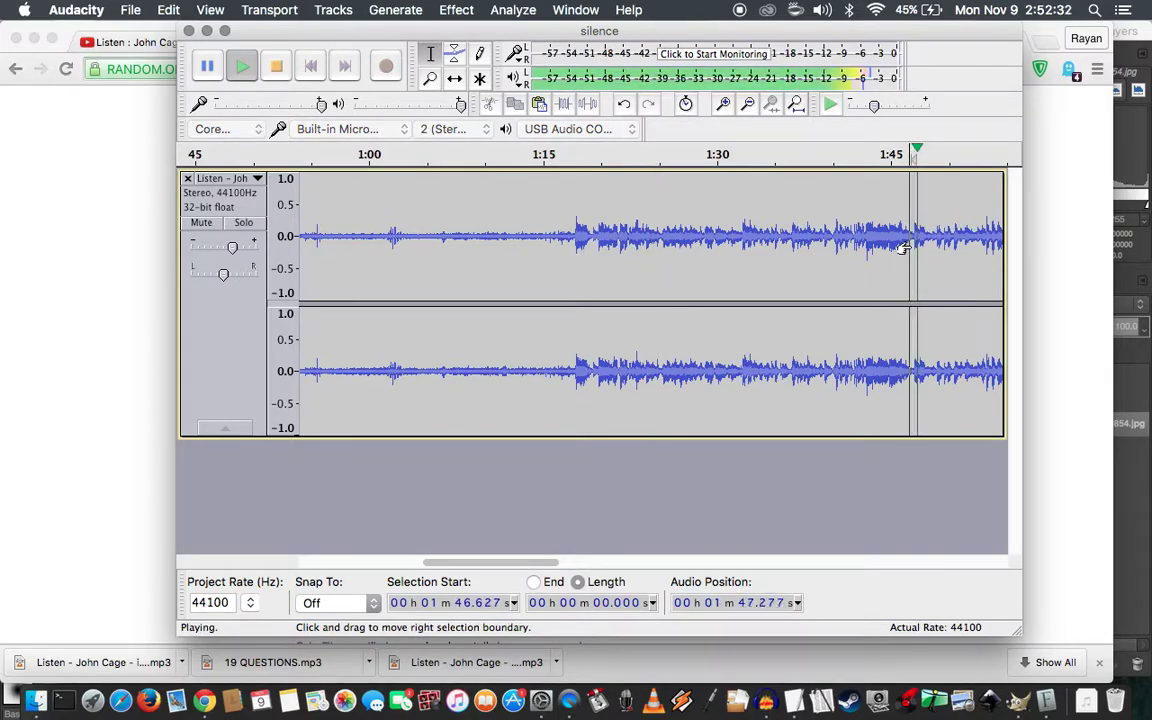
key(space)
click(969, 243)
key(space)
key(space)
Audition the loud passage's onset from 1:16.849 and select 5.530 seconds starting at 1:17.789
click(564, 225)
key(space)
key(space)
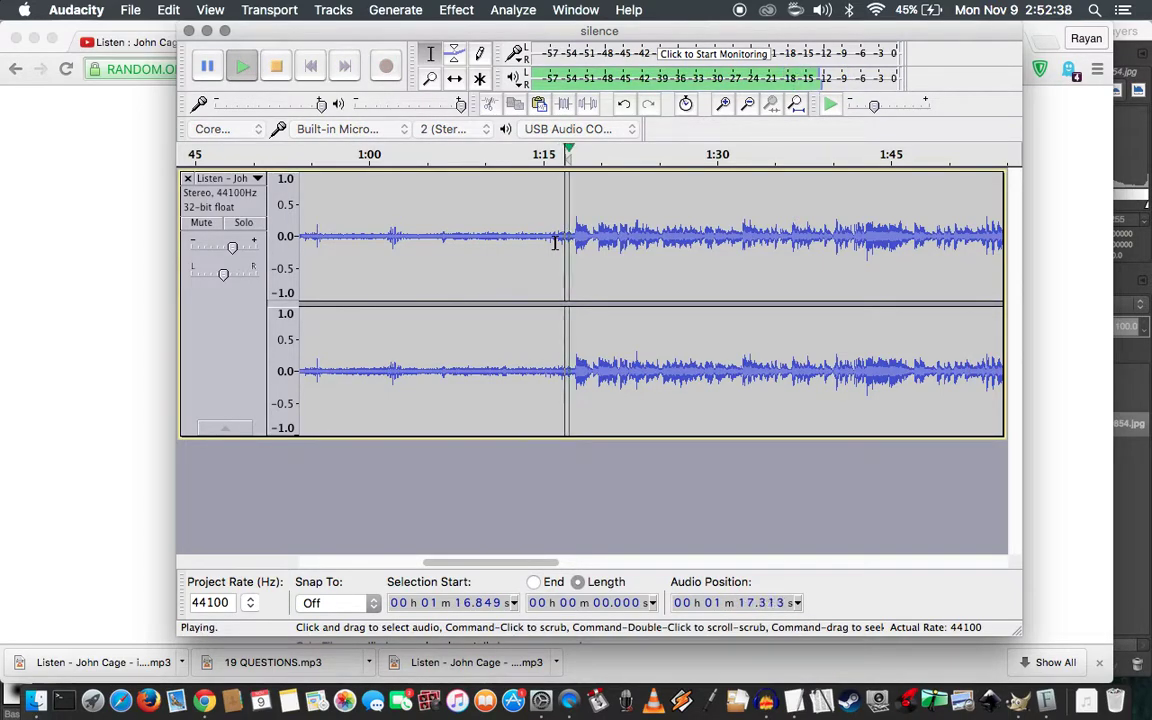
key(space)
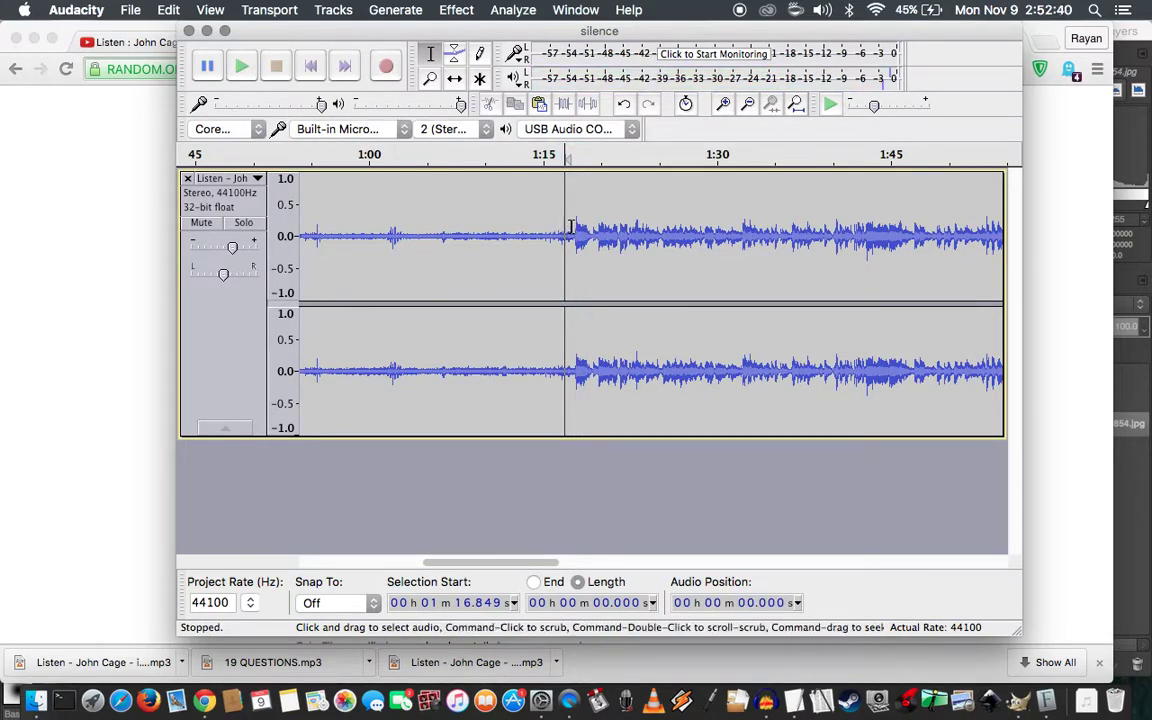
key(super+1)
key(super+1)
key(super+1)
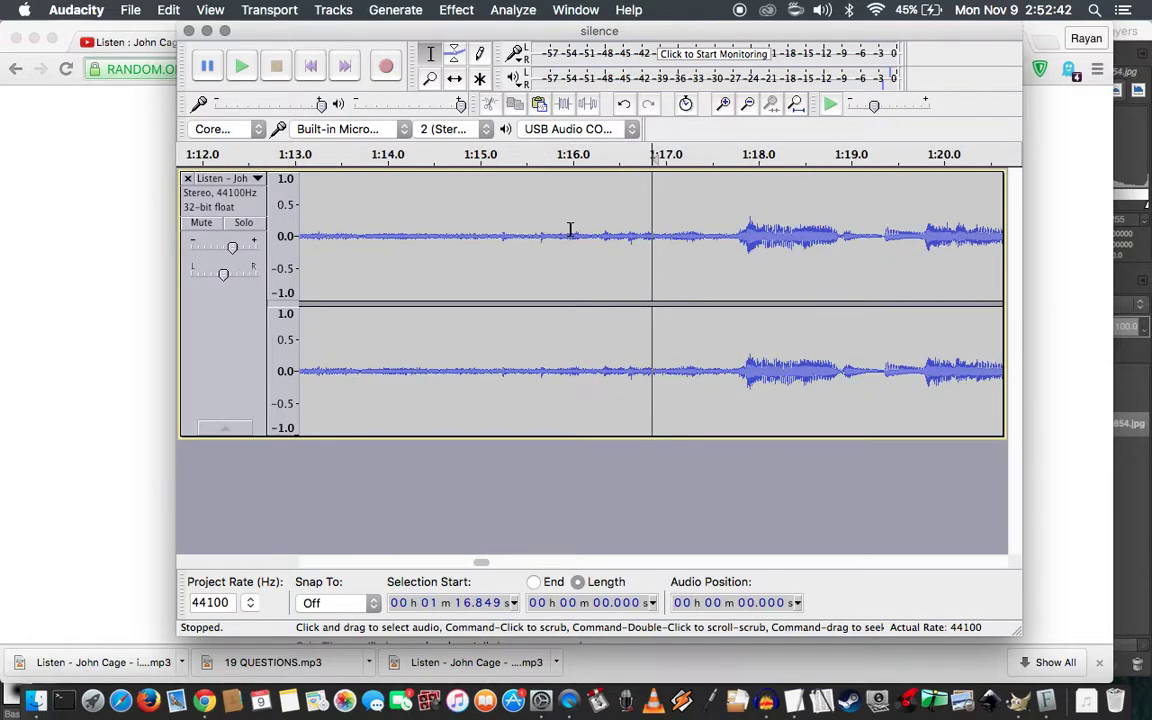
key(super+1)
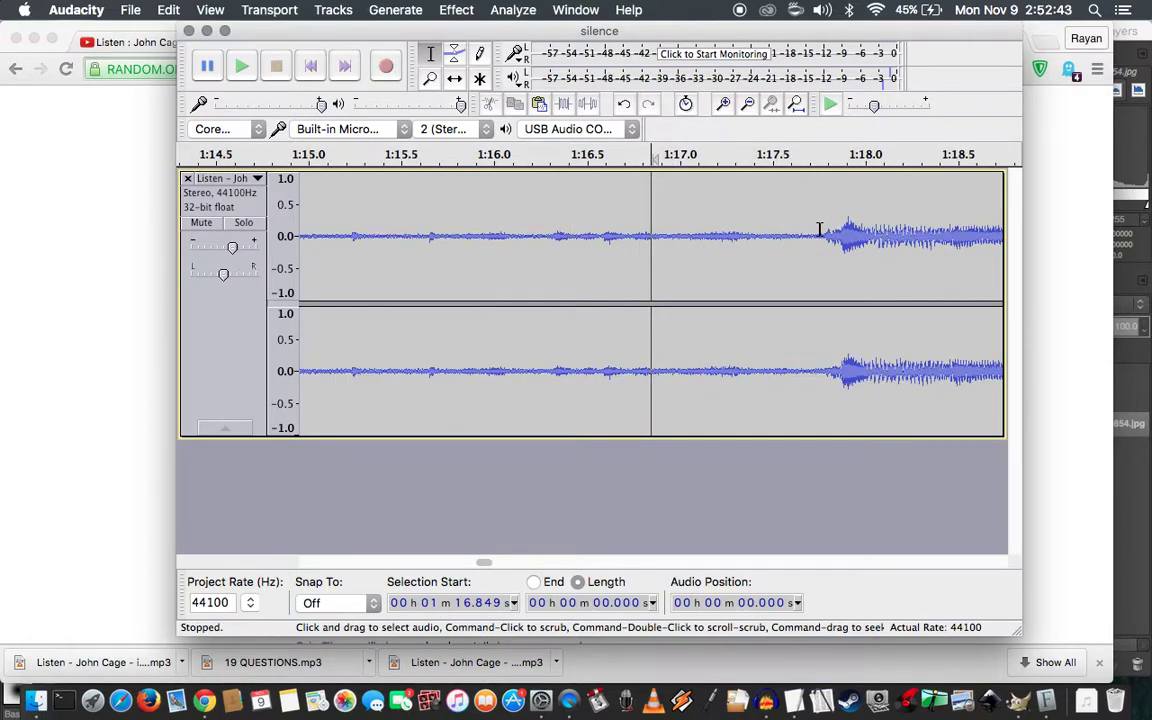
drag(826, 231, 1150, 505)
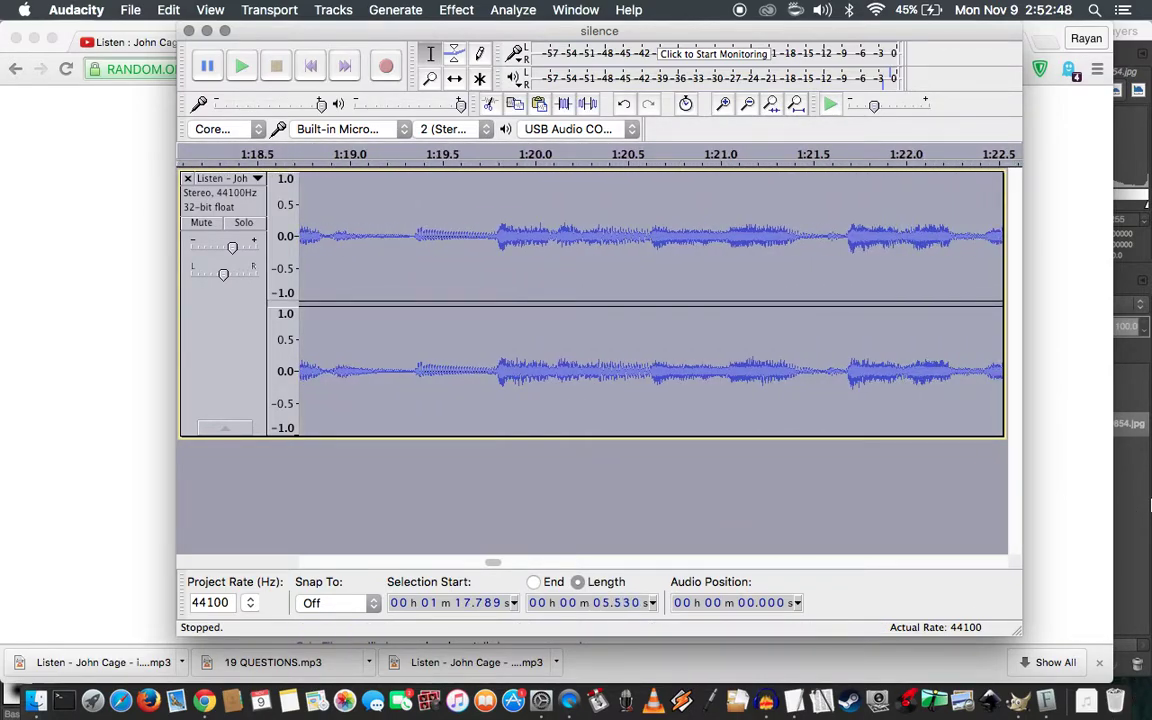
key(super+3)
key(super+3)
key(super+3)
key(super+3)
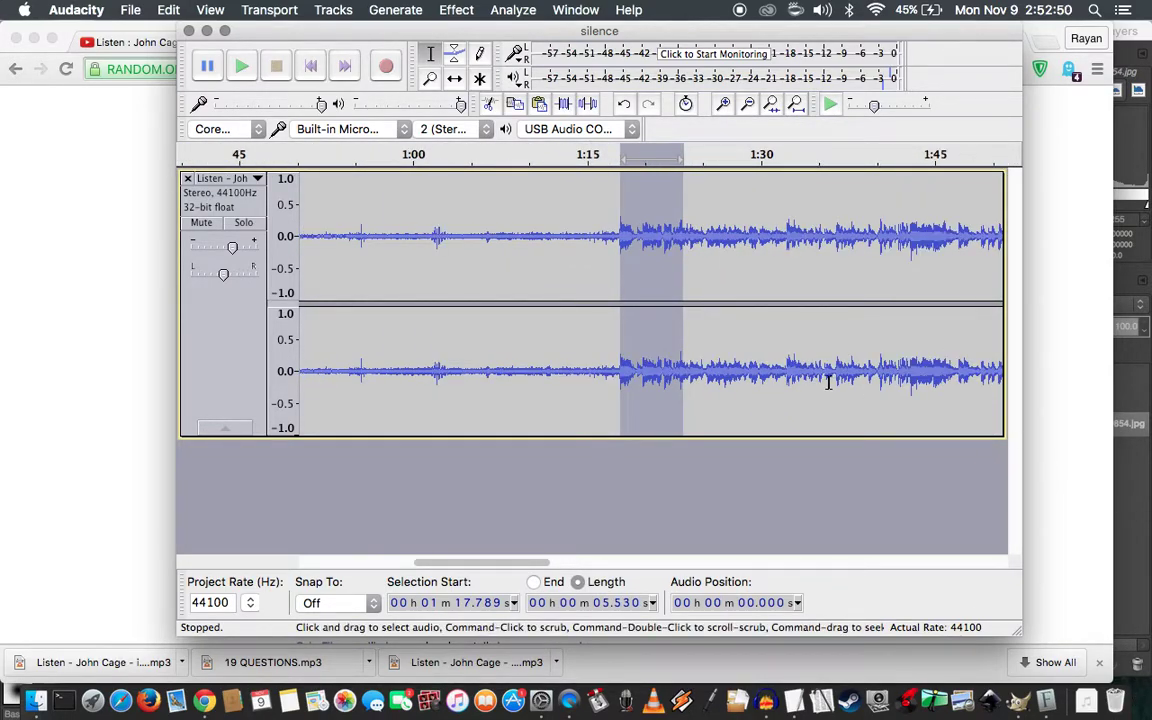
Audition the audio further along the recording from 3:46.359
drag(828, 380, 885, 431)
click(639, 358)
key(space)
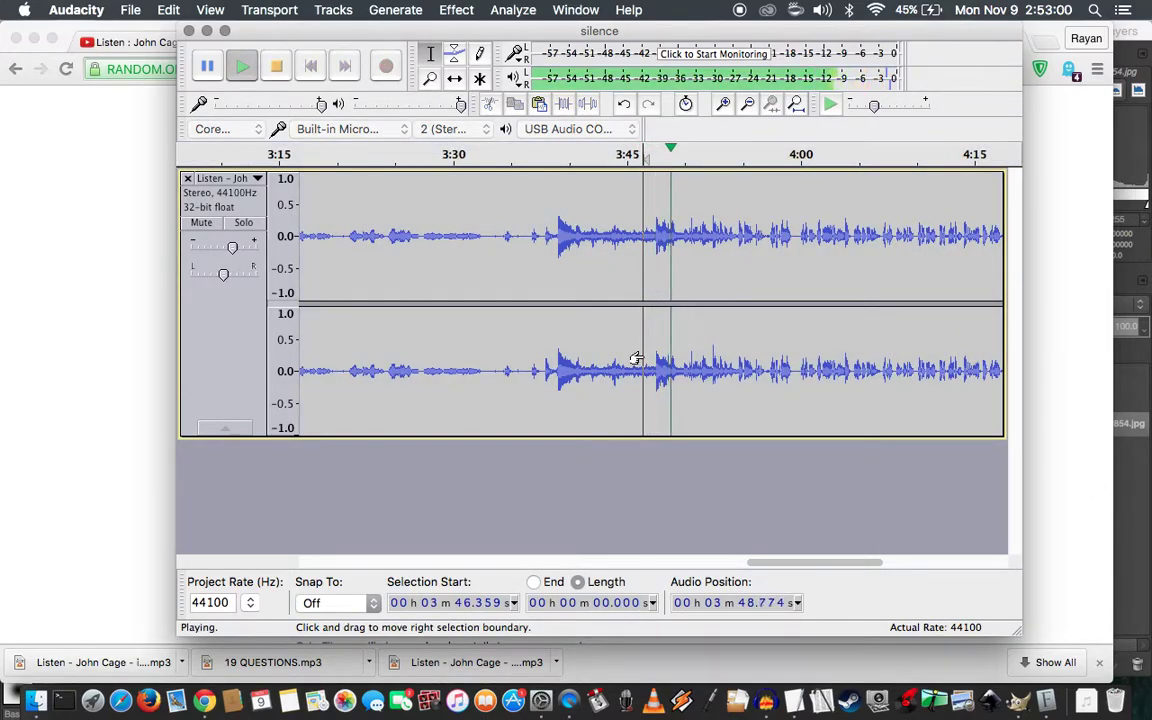
key(space)
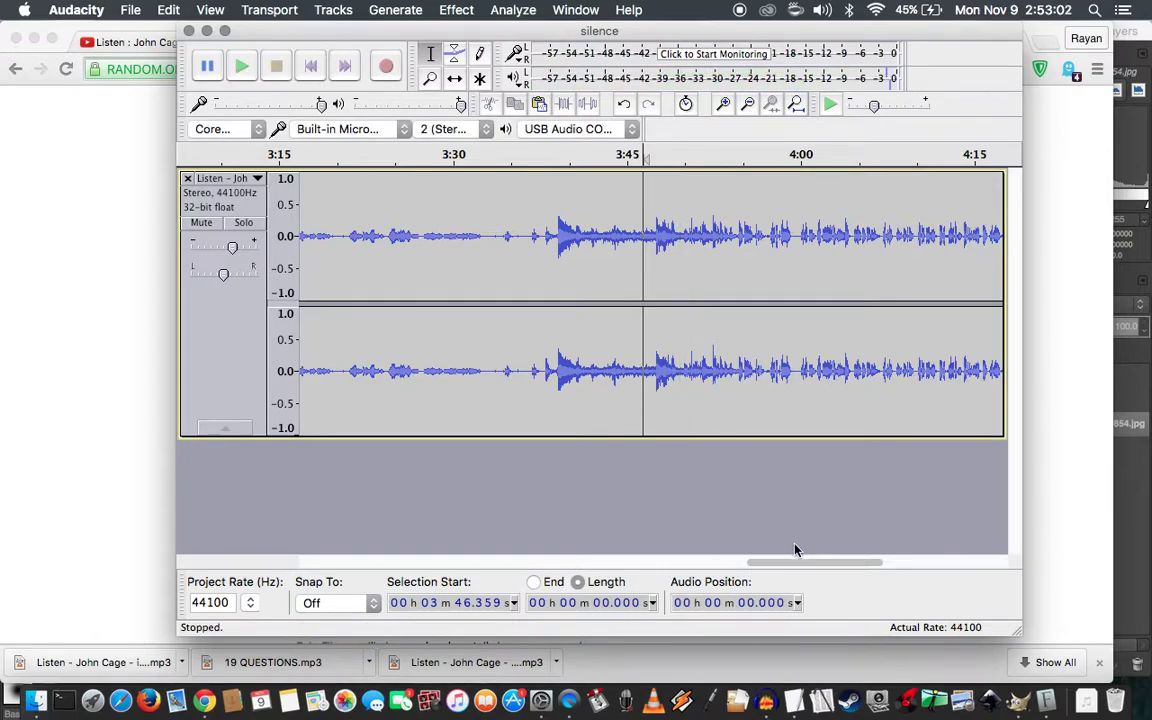
Audition from 1:16.461 and delete the loud passage of about 1 minute 41.5 seconds starting at 1:17.779
drag(796, 562, 490, 535)
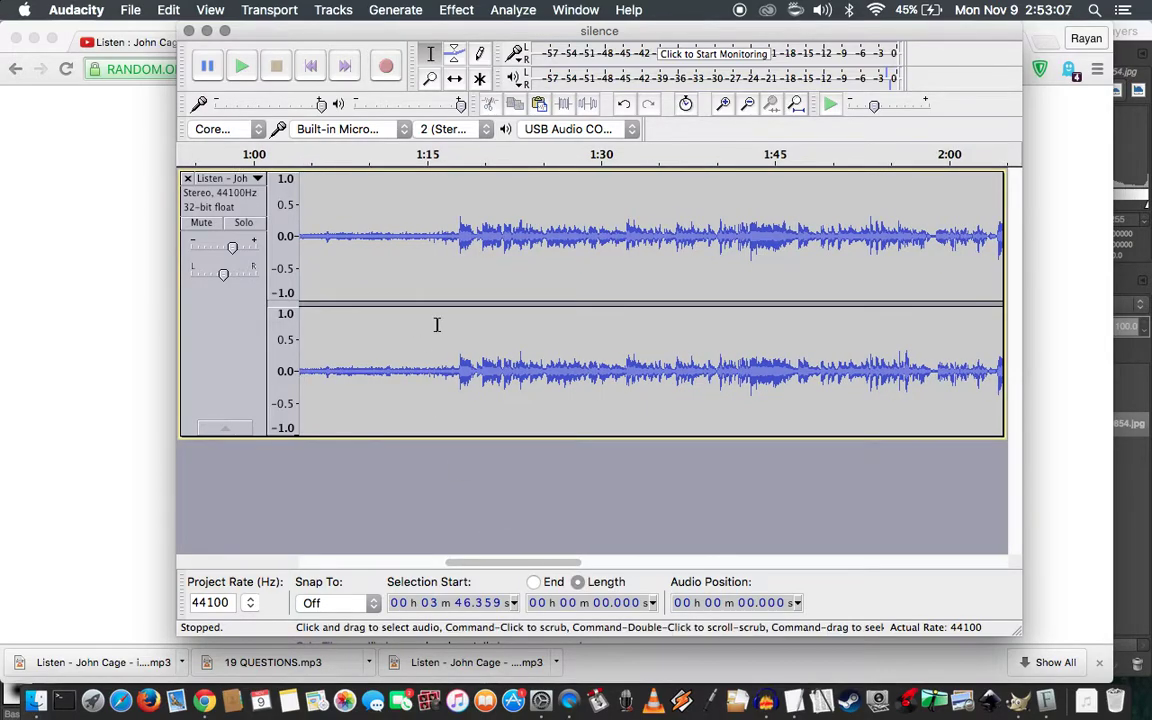
click(443, 236)
key(space)
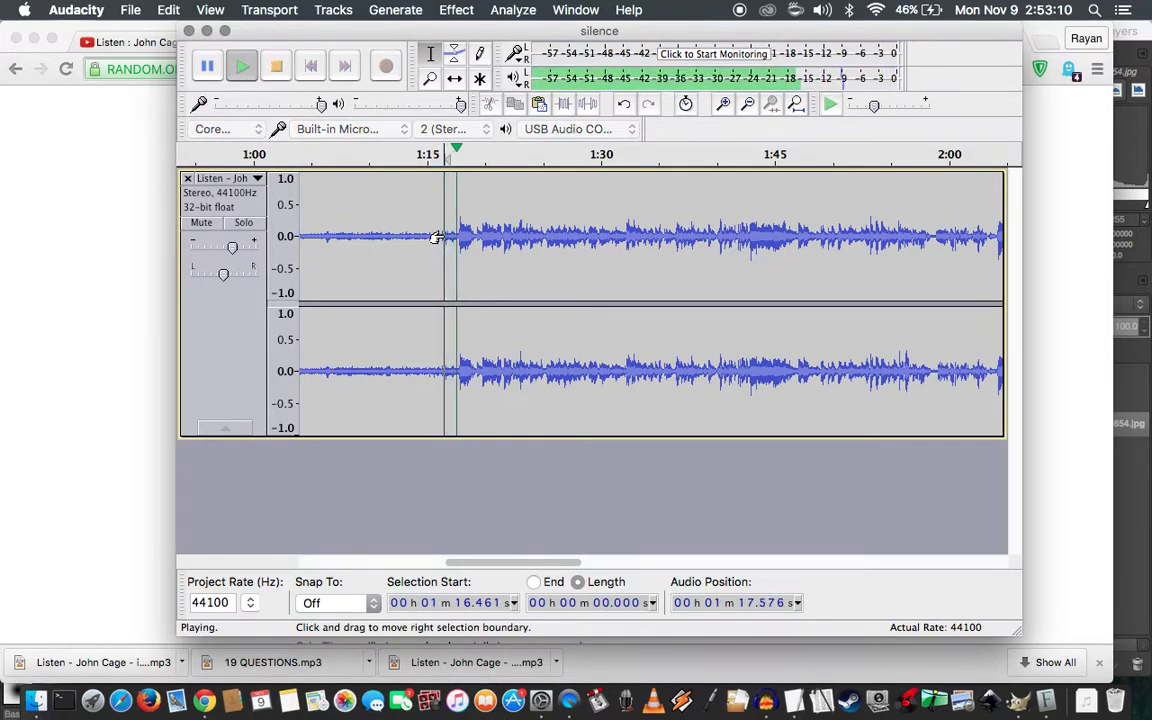
key(space)
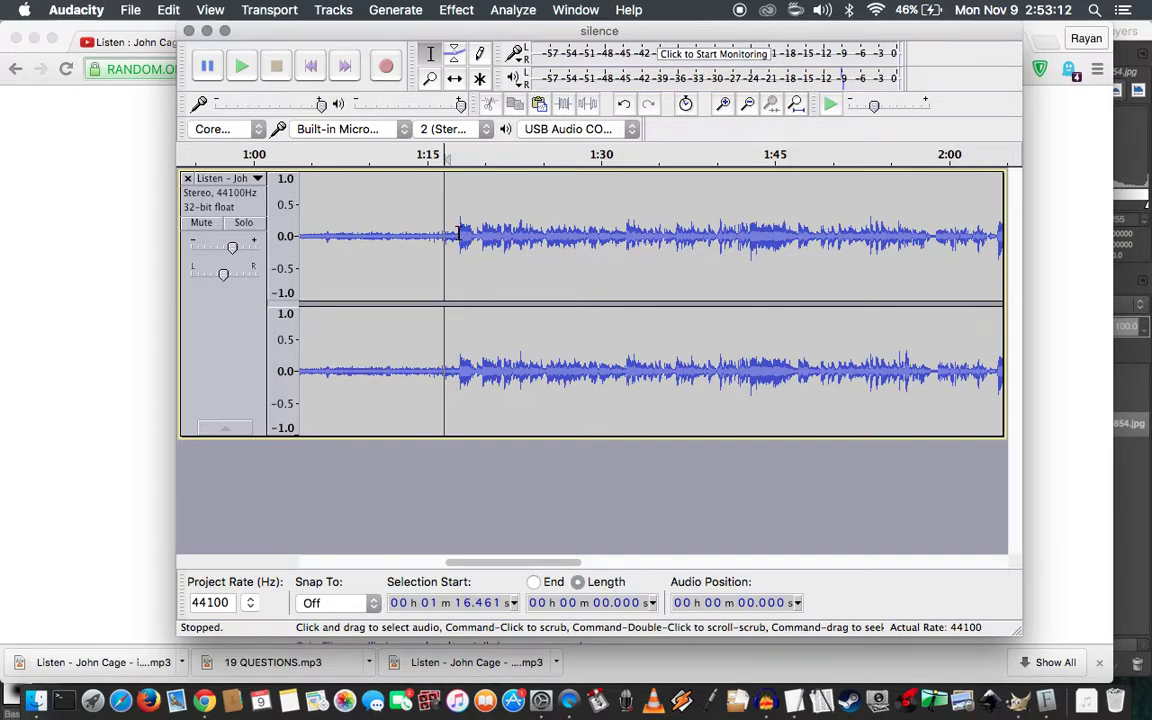
drag(459, 233, 686, 377)
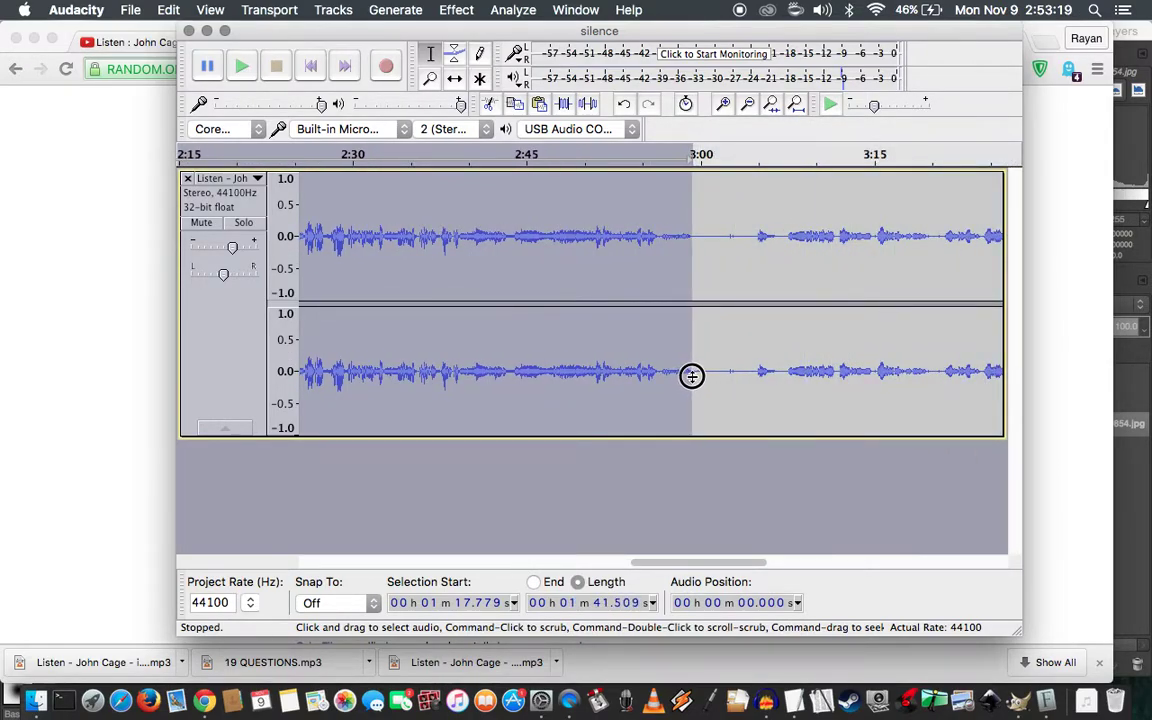
key(Left)
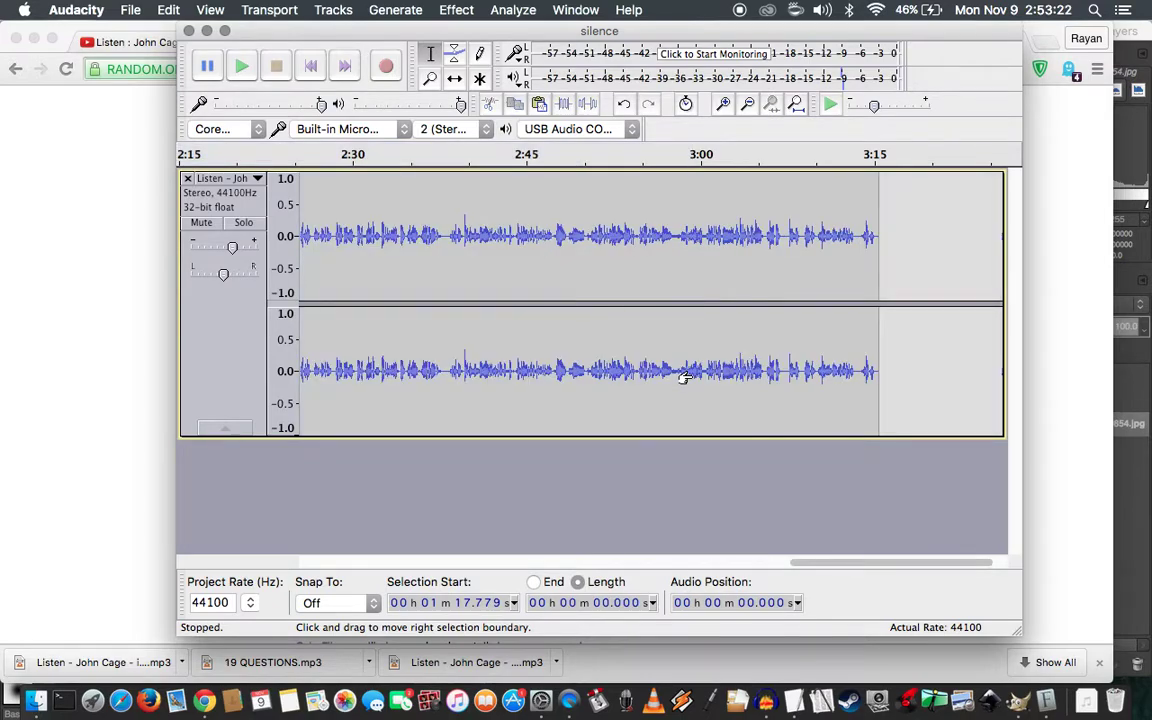
Audition the join at 1:17.779 and undo the deletion of the loud passage
key(space)
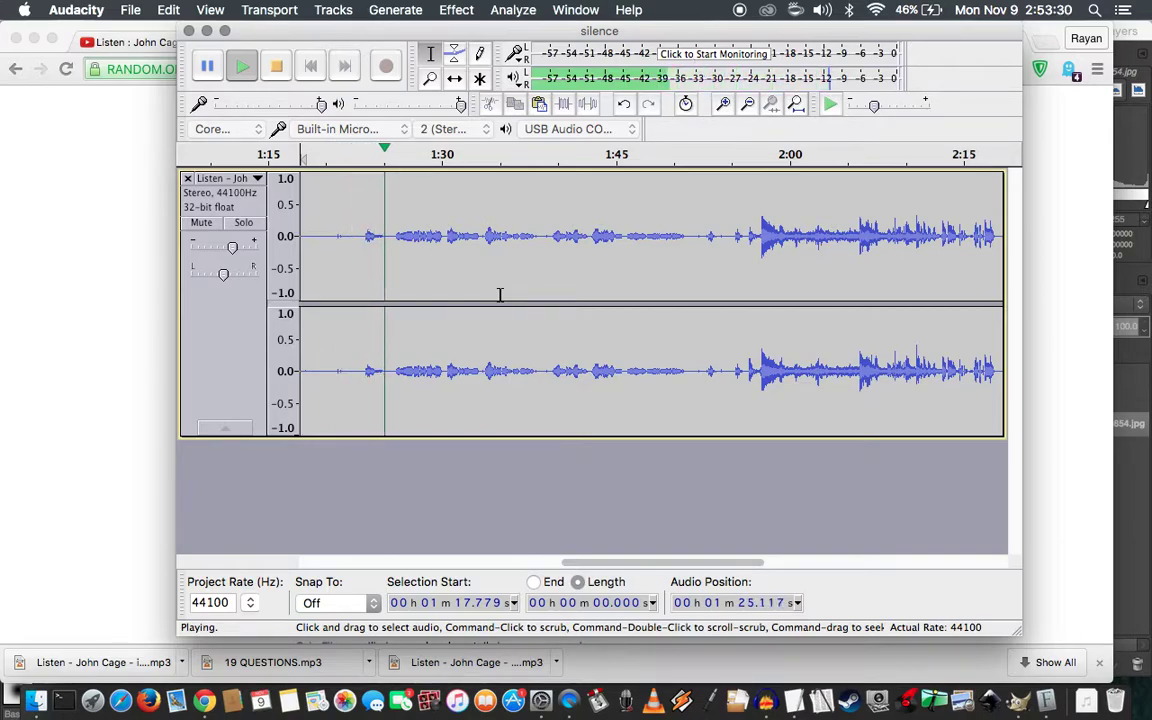
key(space)
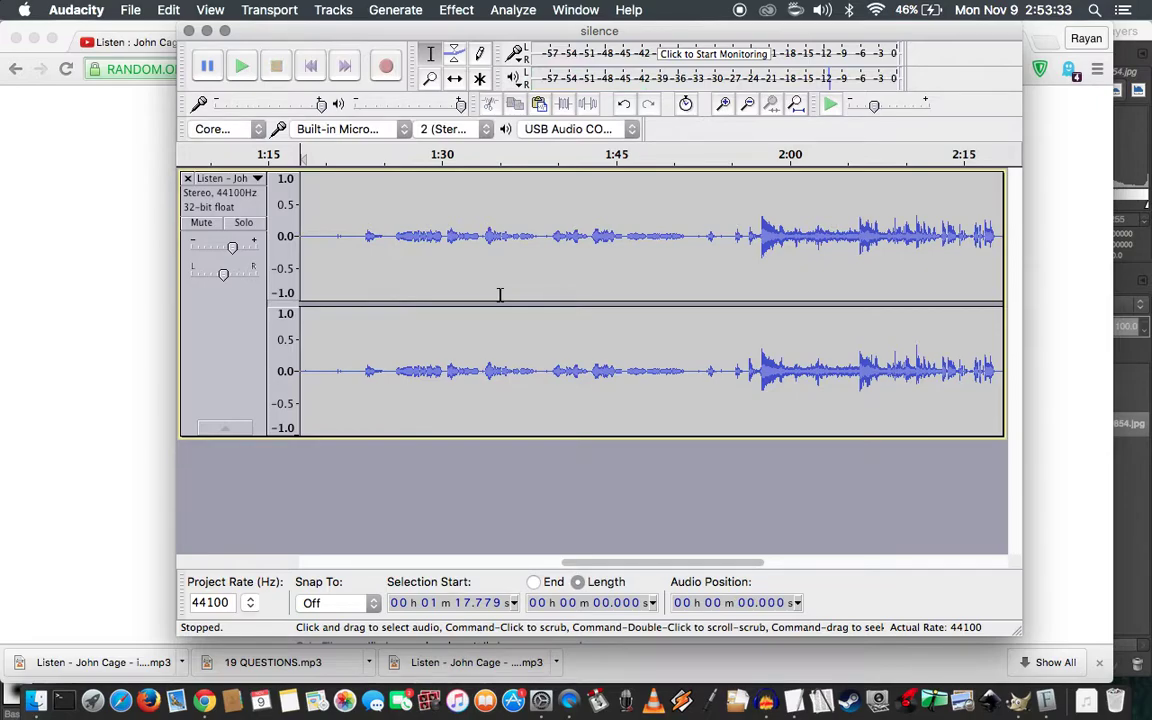
key(shift+k)
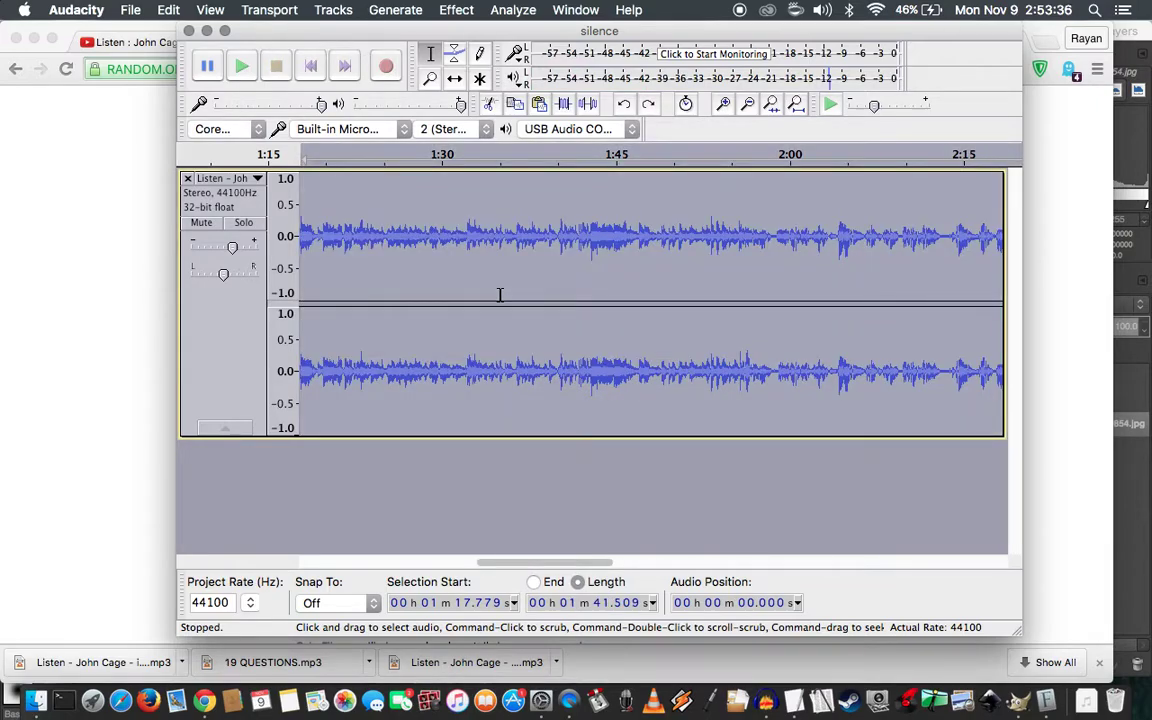
Audition the audio following the loud passage from 2:59.288, 3:24.181 and 3:47.290
key(Right)
key(space)
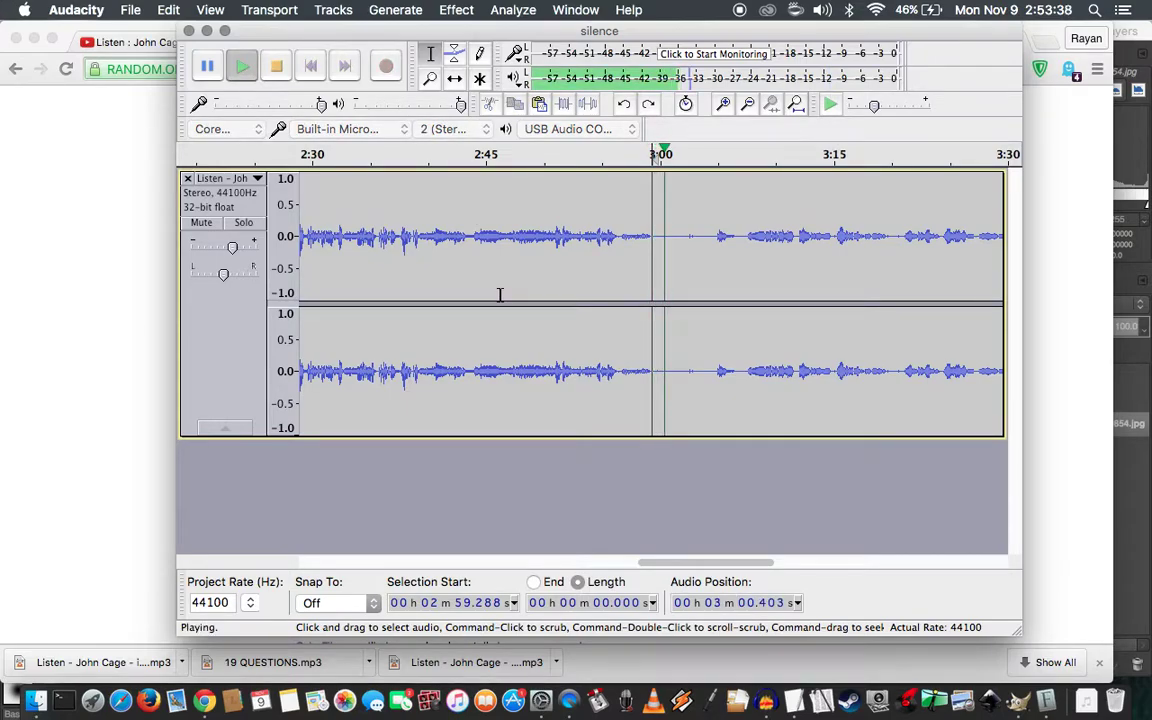
key(space)
click(940, 240)
key(space)
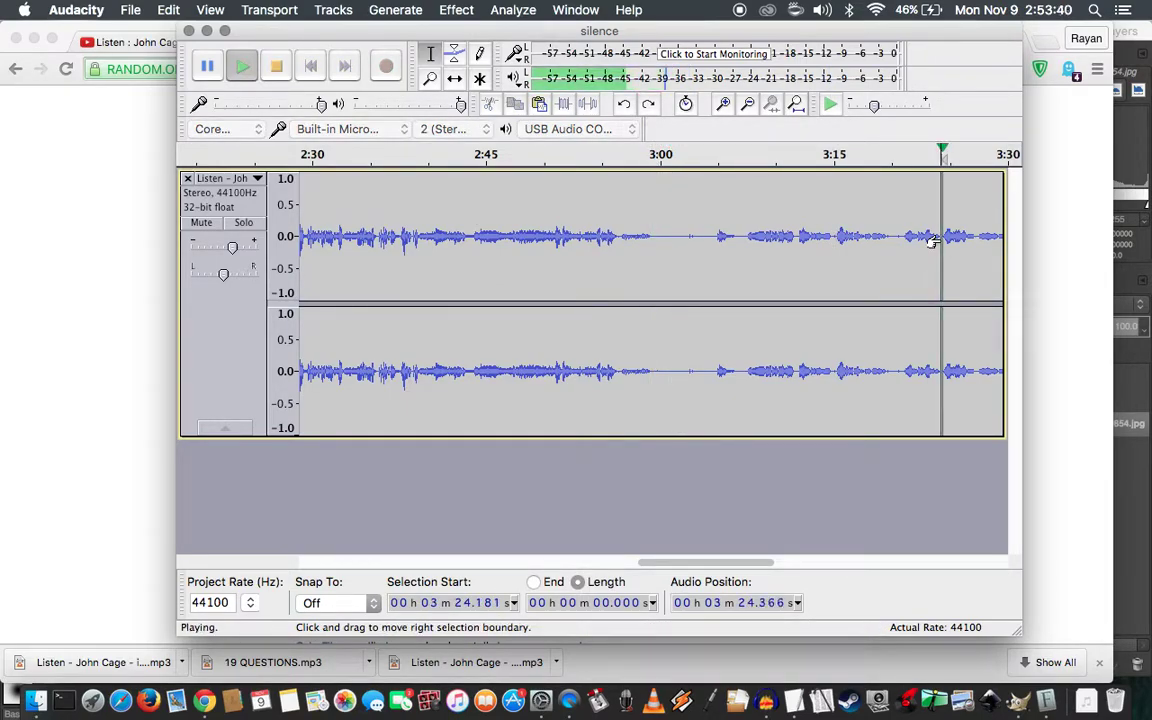
drag(694, 562, 818, 561)
click(578, 285)
key(space)
key(space)
key(space)
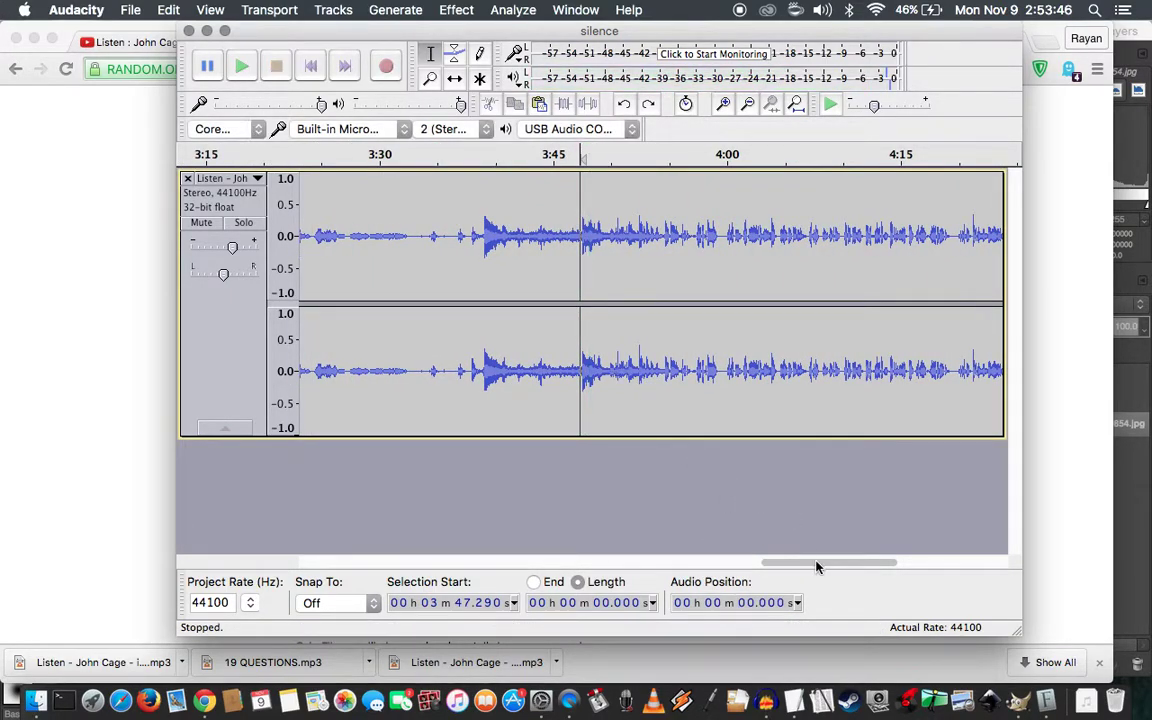
Audition the recording's closing section from 4:35.214, 4:19.239 and 4:12.337
drag(817, 566, 918, 572)
click(610, 237)
key(space)
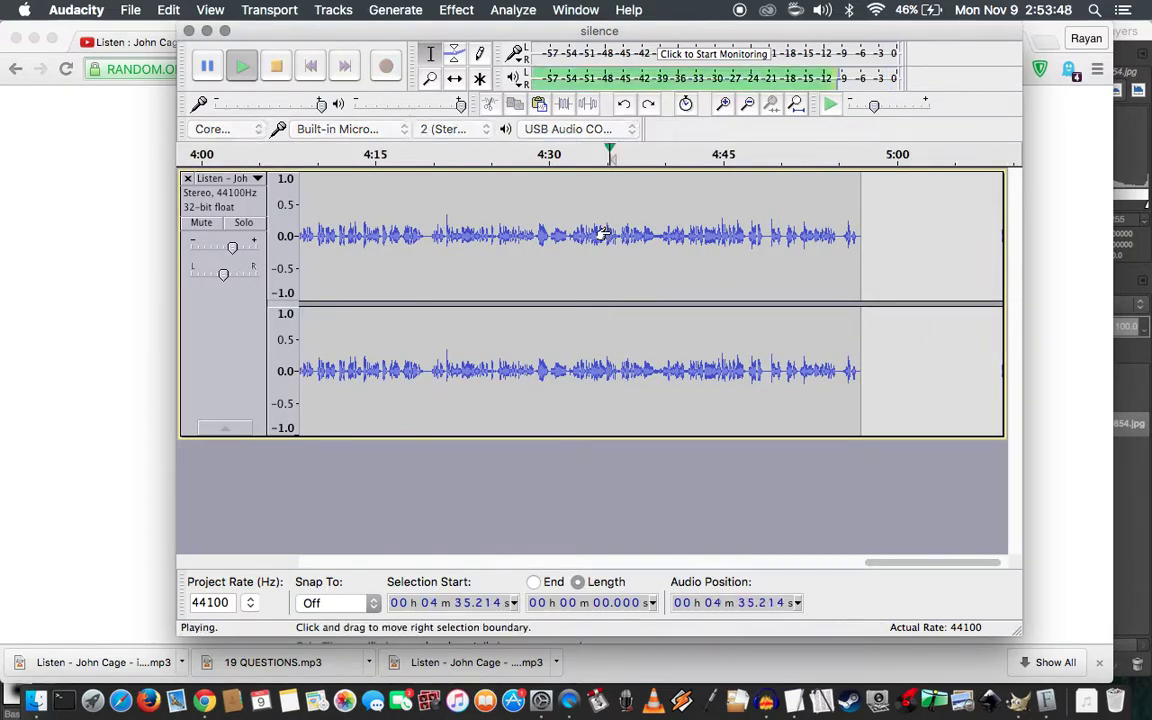
key(space)
click(550, 245)
key(space)
key(space)
click(424, 235)
key(space)
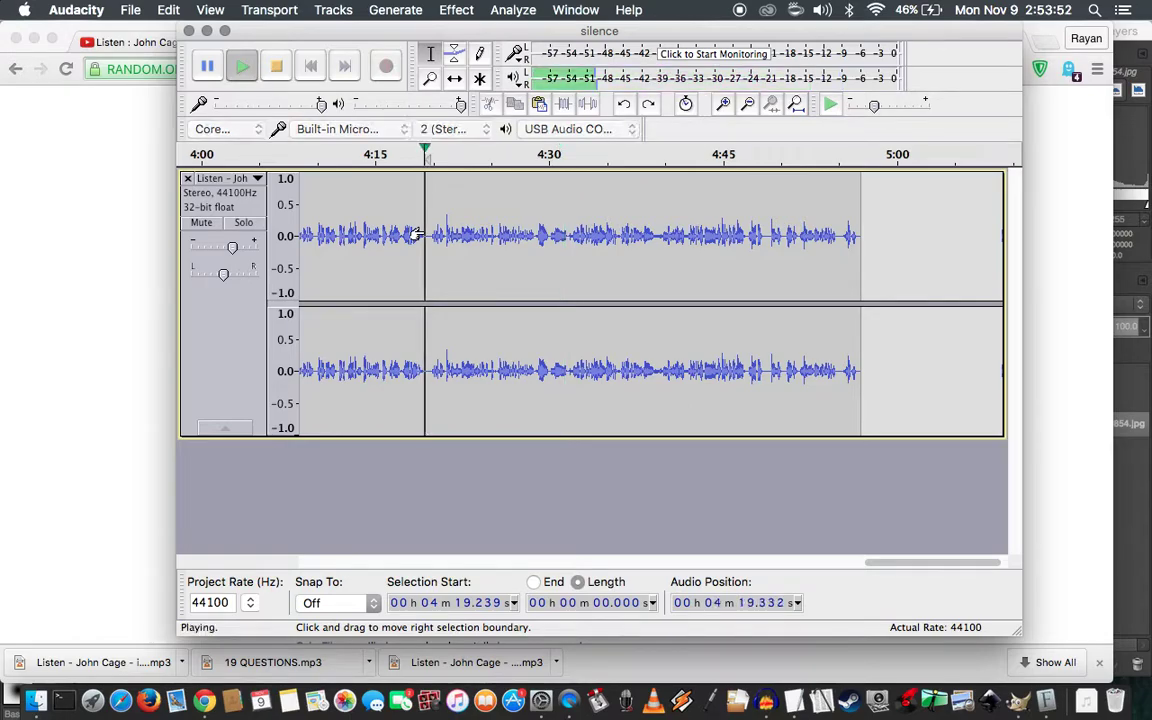
key(space)
click(343, 236)
key(space)
key(space)
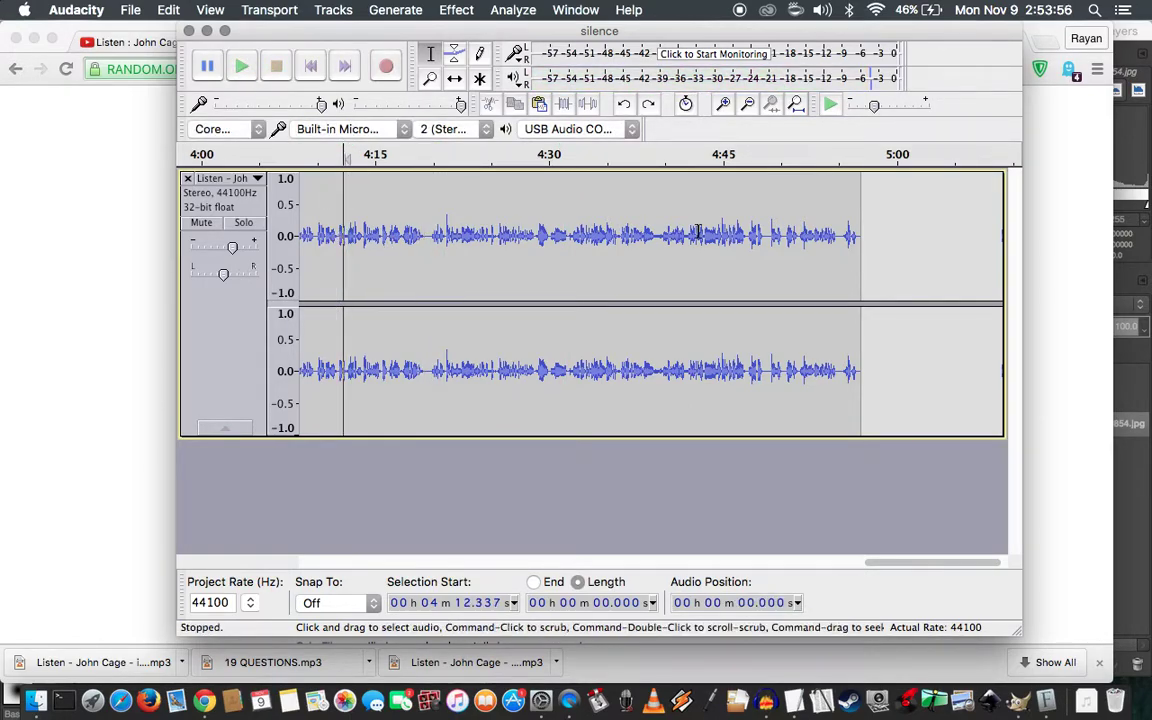
Audition the final seconds of the recording from 4:48.474 and 4:53.049
click(761, 236)
key(space)
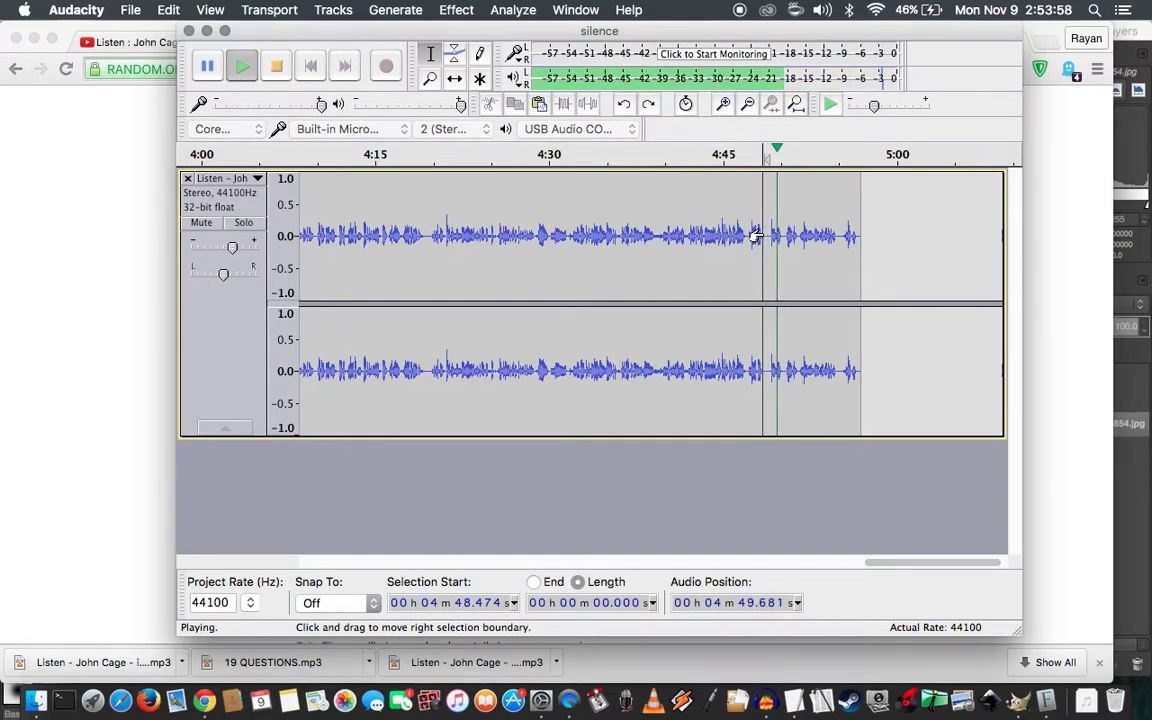
key(space)
click(816, 224)
key(space)
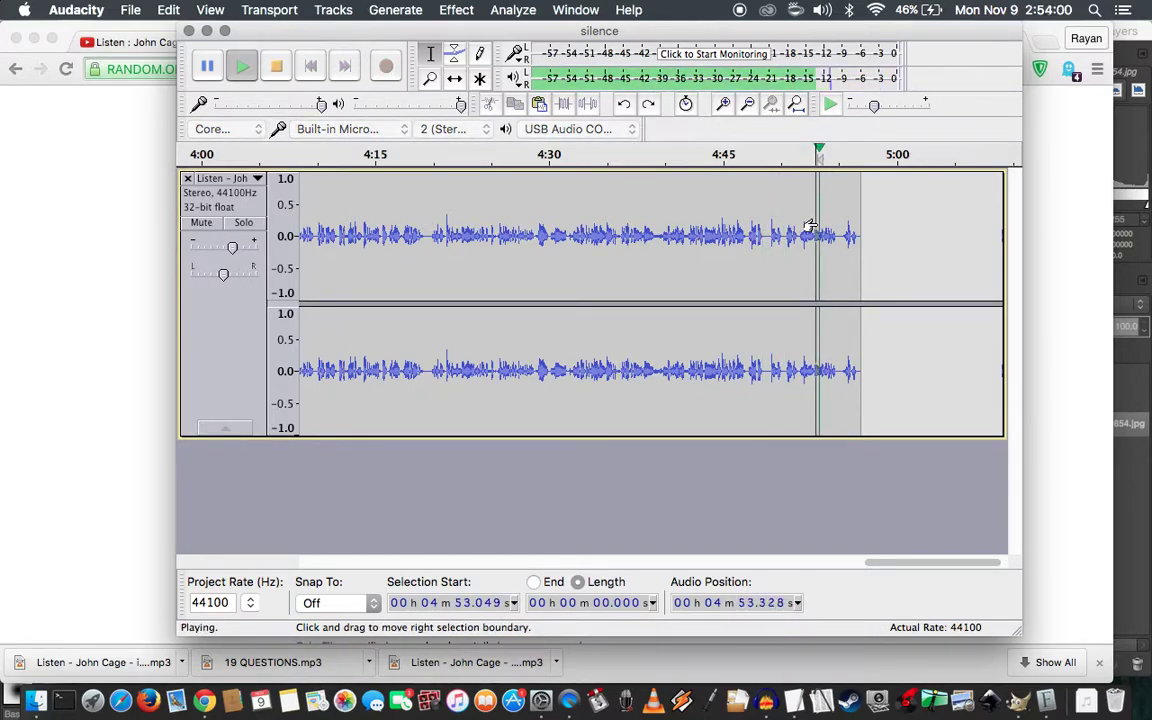
key(space)
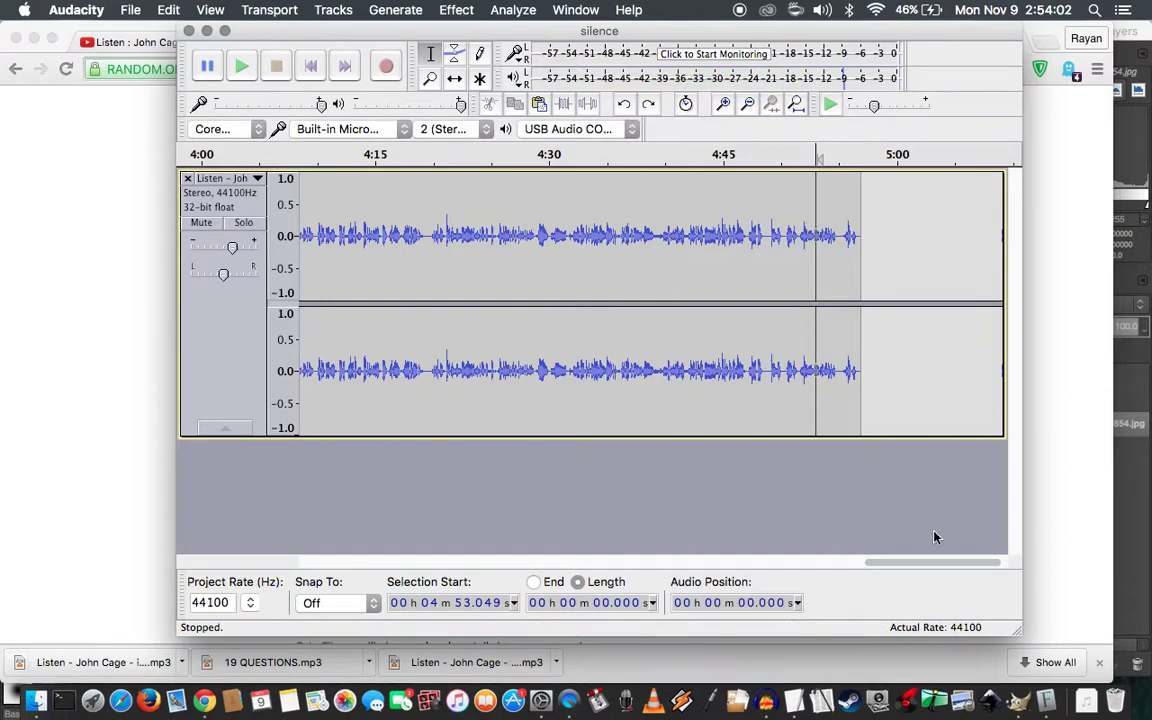
Audition the quieter stretch before the second loud passage from 3:26.740
drag(934, 568, 825, 571)
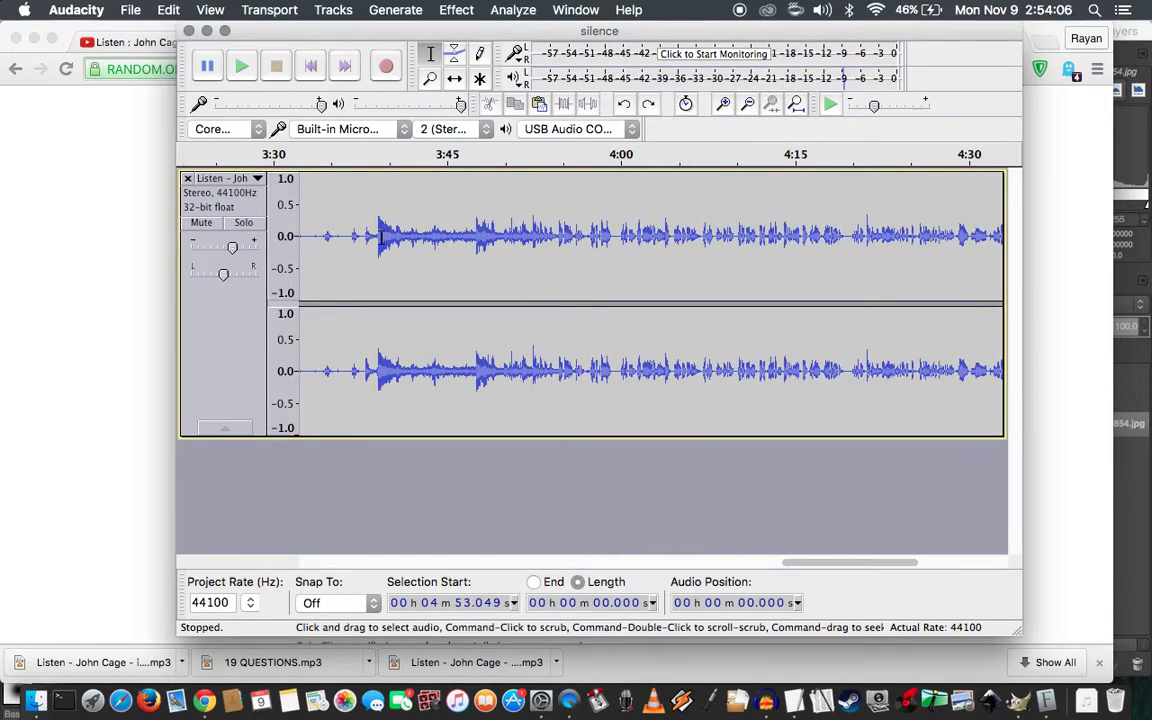
key(space)
key(space)
drag(366, 234, 145, 217)
click(345, 236)
key(space)
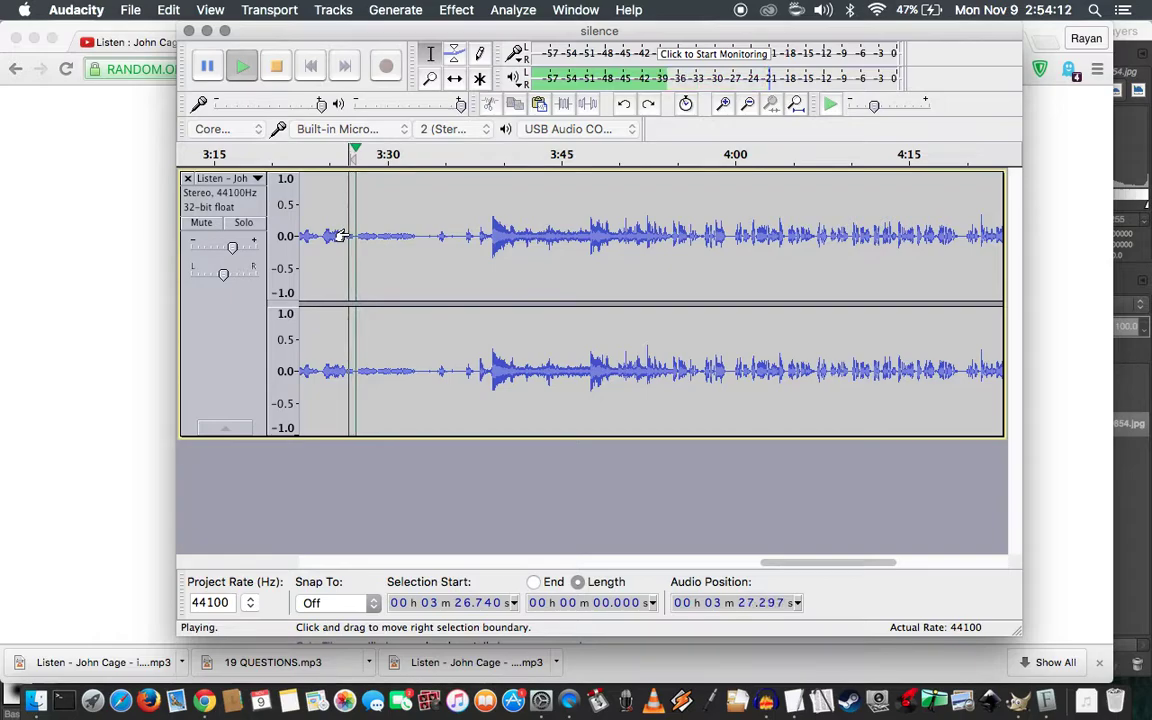
key(space)
Audition the start of the second loud passage from 3:37.596
click(475, 245)
key(space)
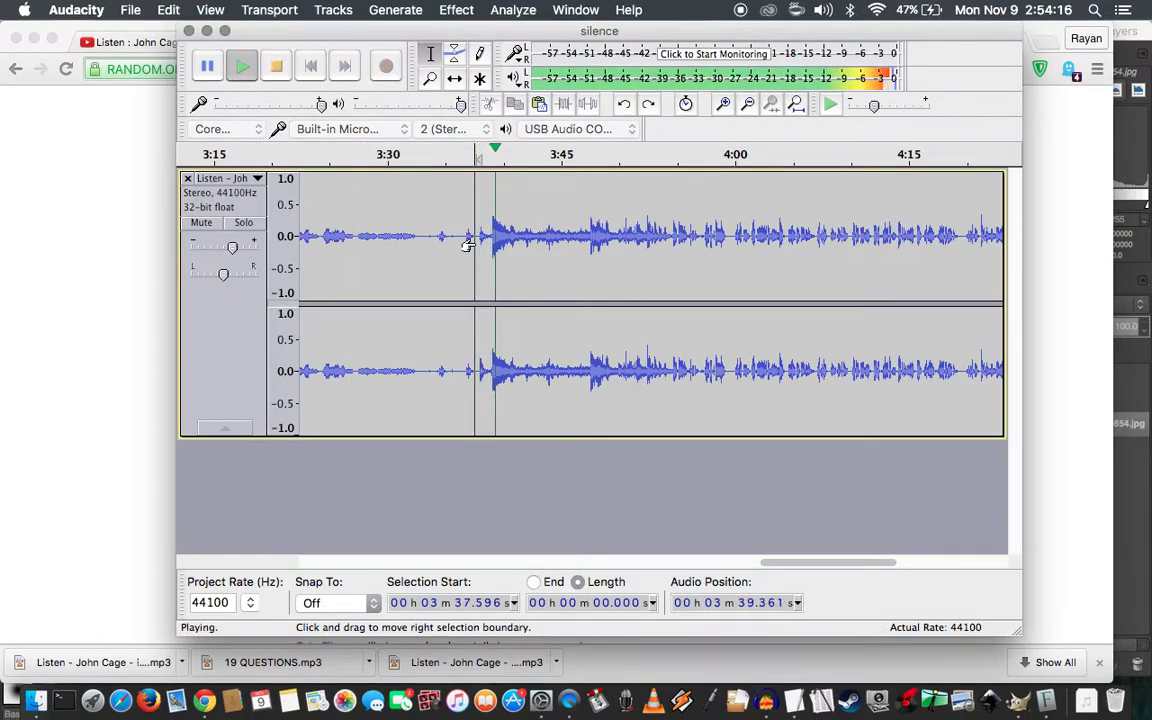
key(space)
key(space)
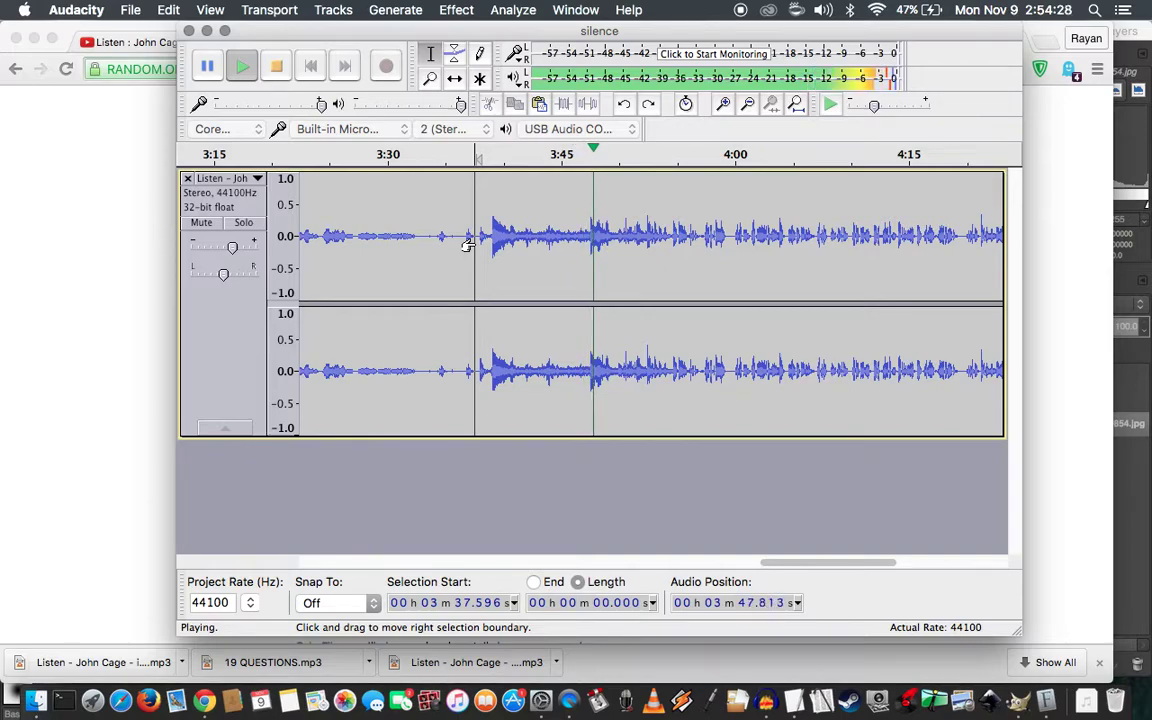
key(space)
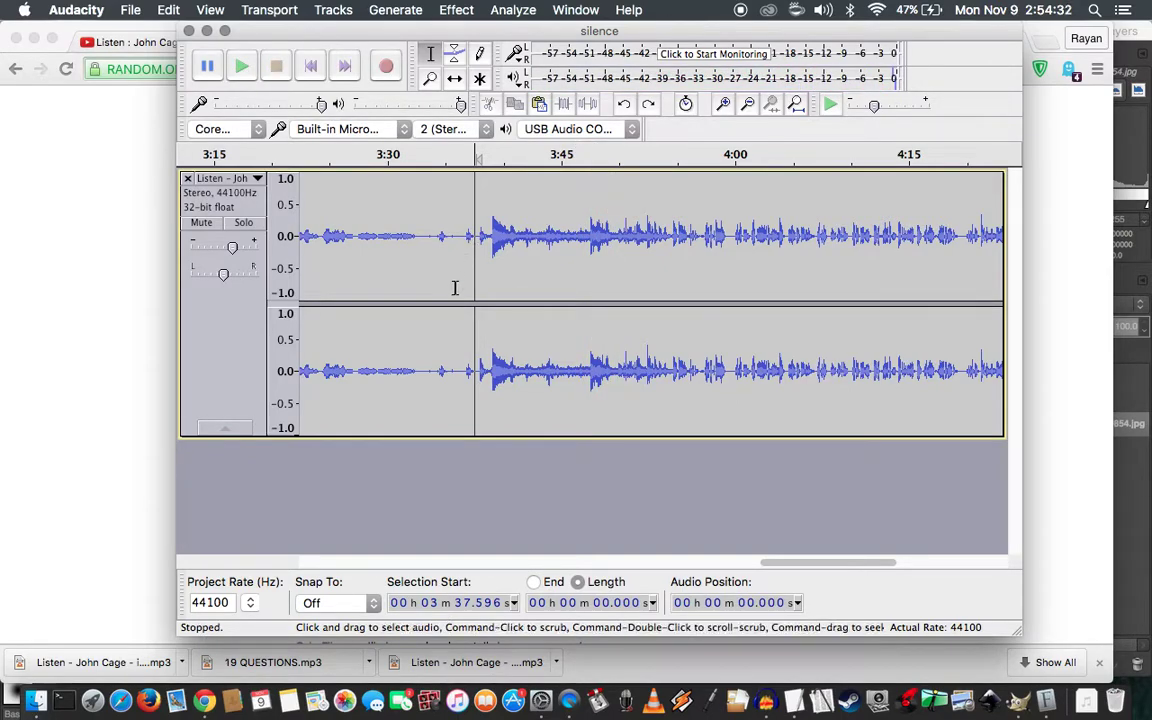
Audition the quiet gap between the two loud passages from 3:22.242
key(super+3)
key(super+3)
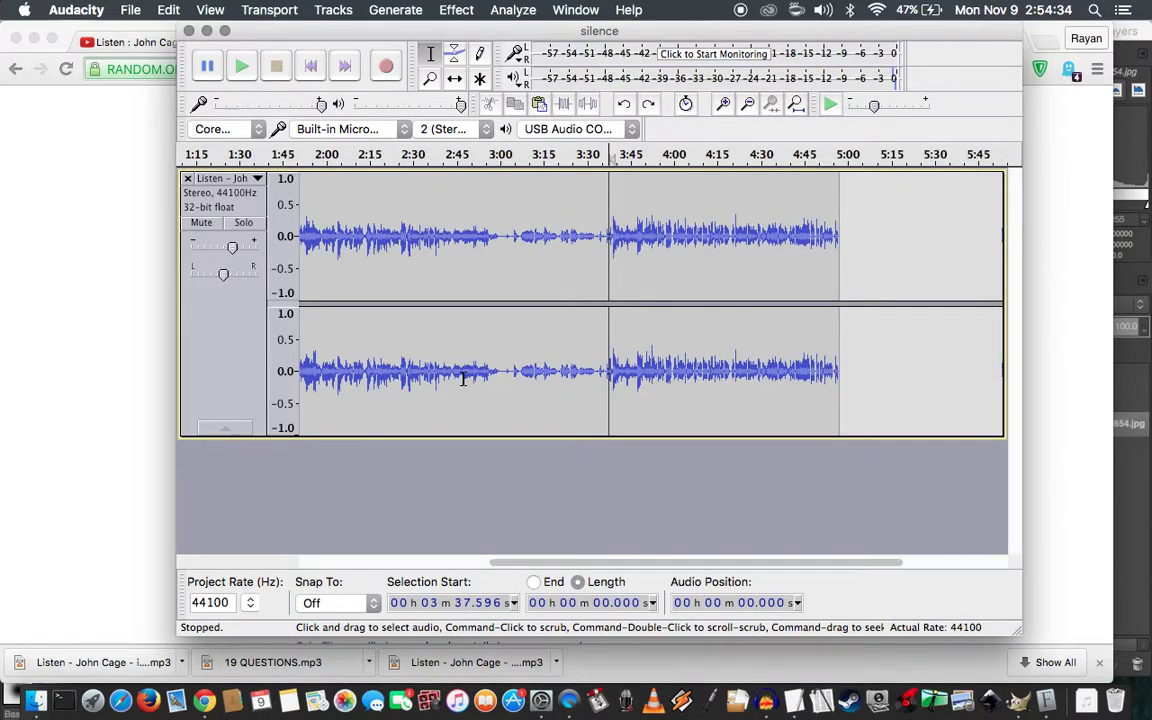
key(super+3)
key(super+3)
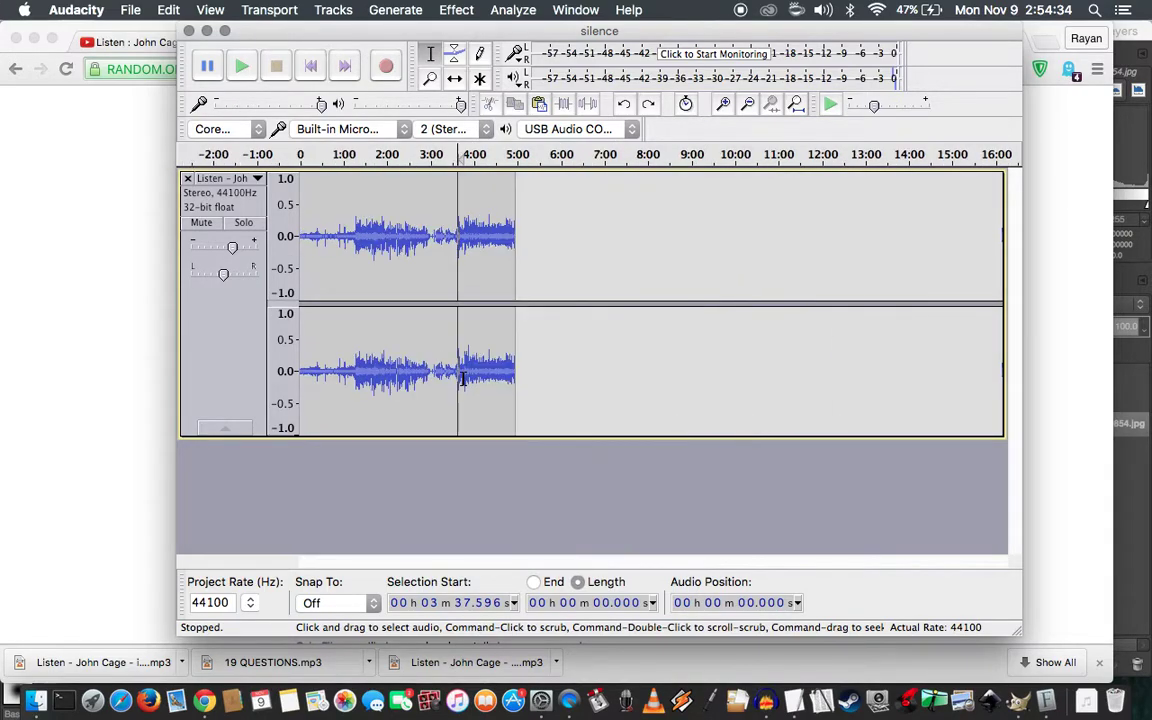
click(445, 244)
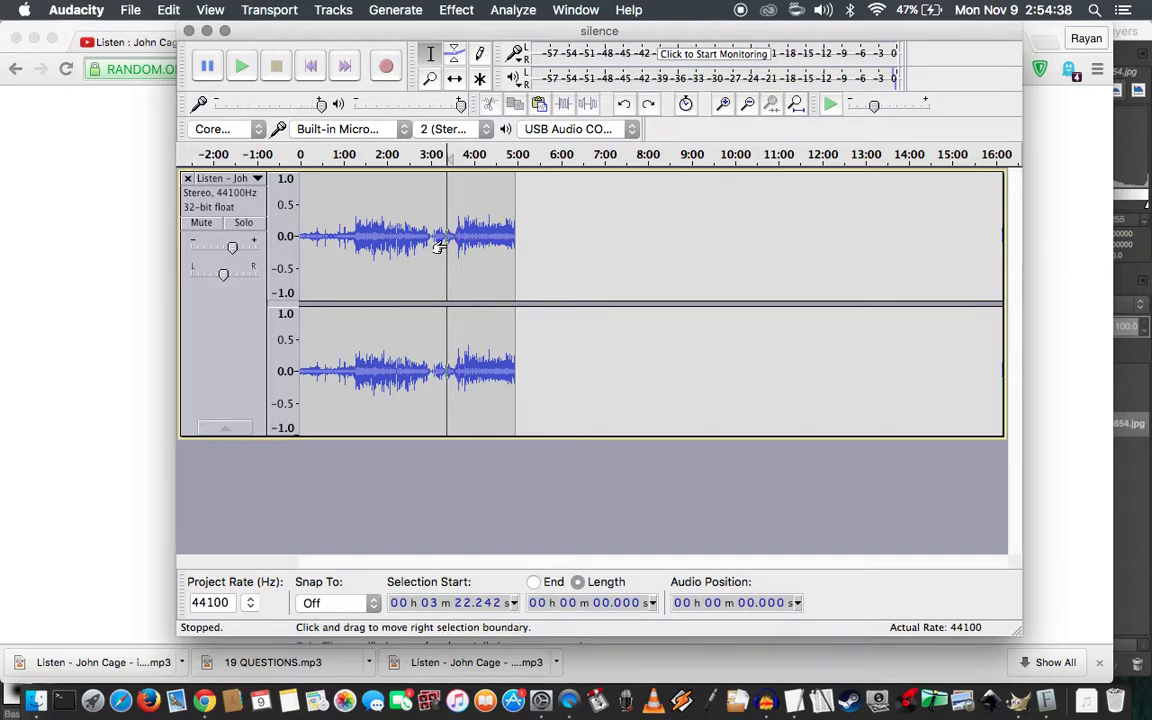
key(space)
key(space)
Audition the quiet opening section from 0:52.111 and from 1:08.241 up to the first loud passage
click(337, 230)
key(space)
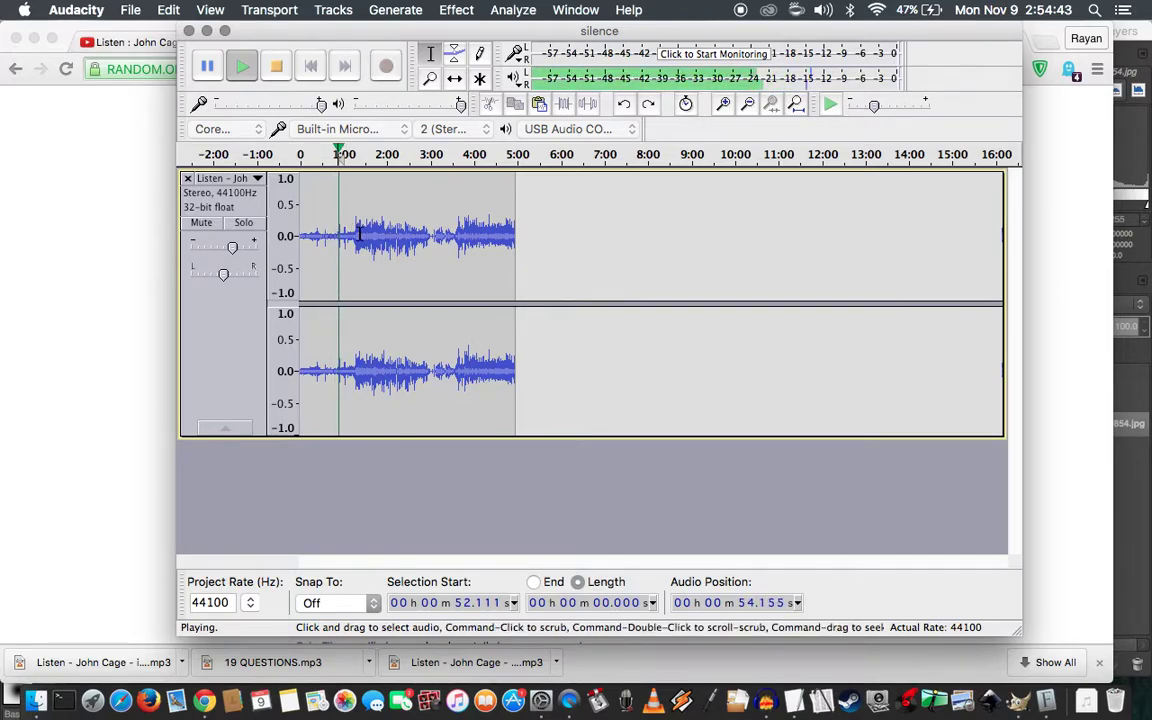
click(344, 236)
key(space)
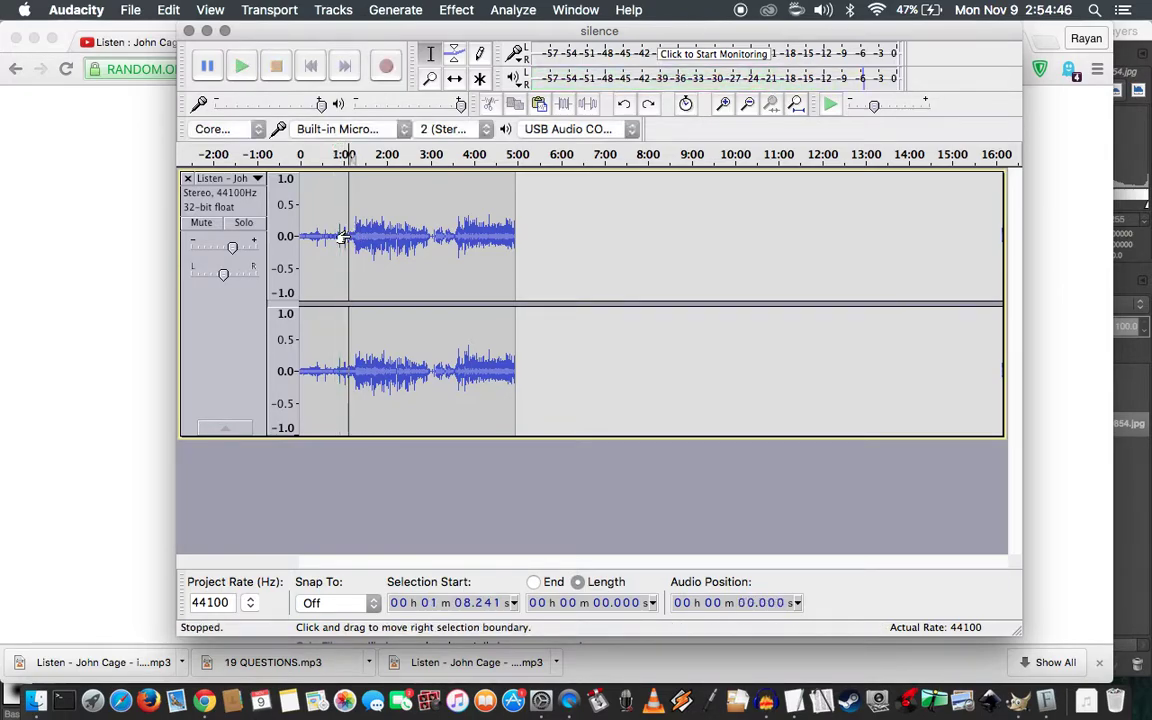
key(space)
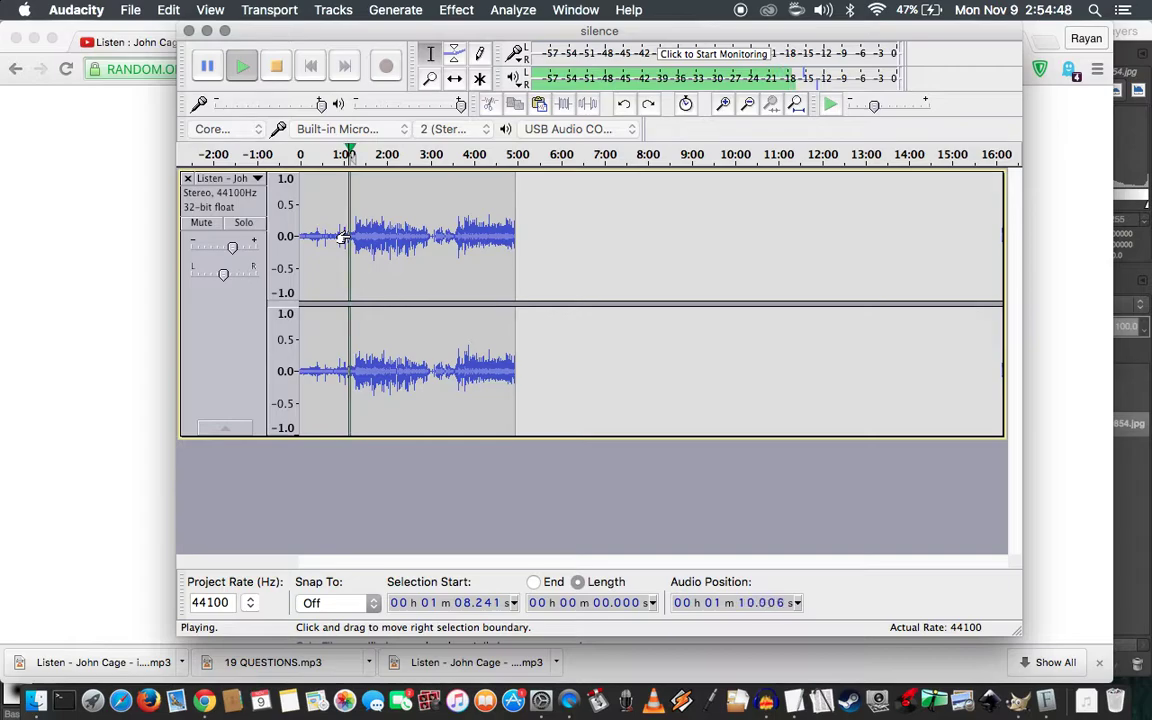
key(super+1)
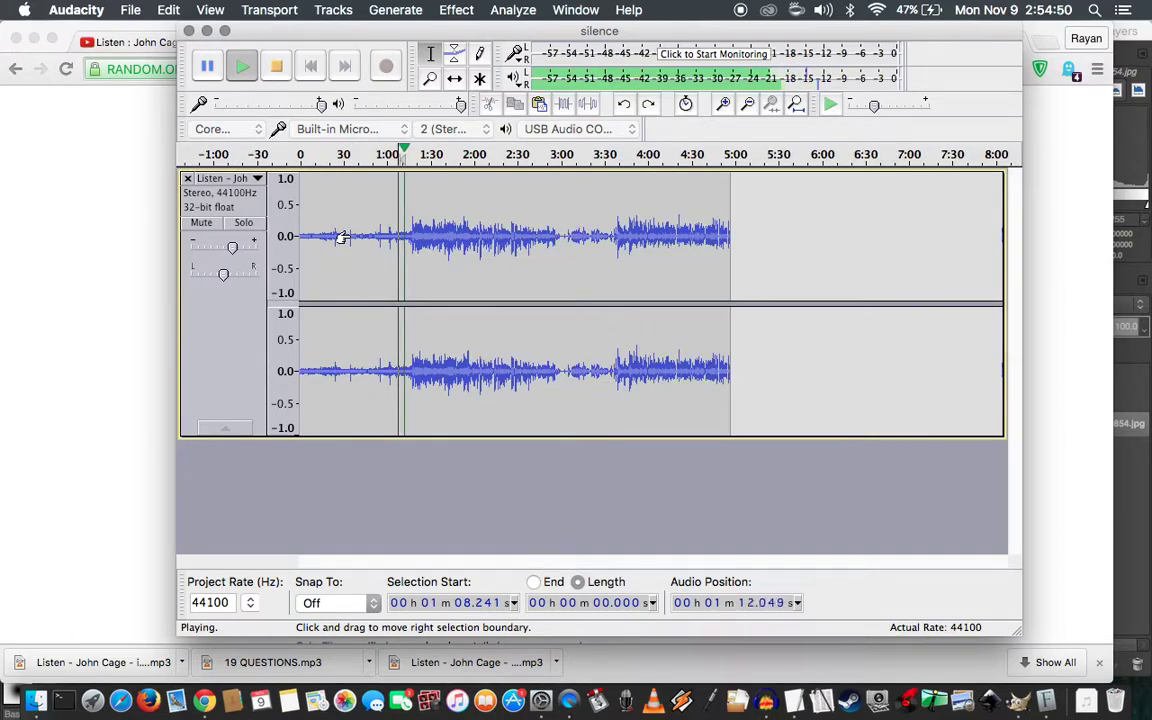
key(super+1)
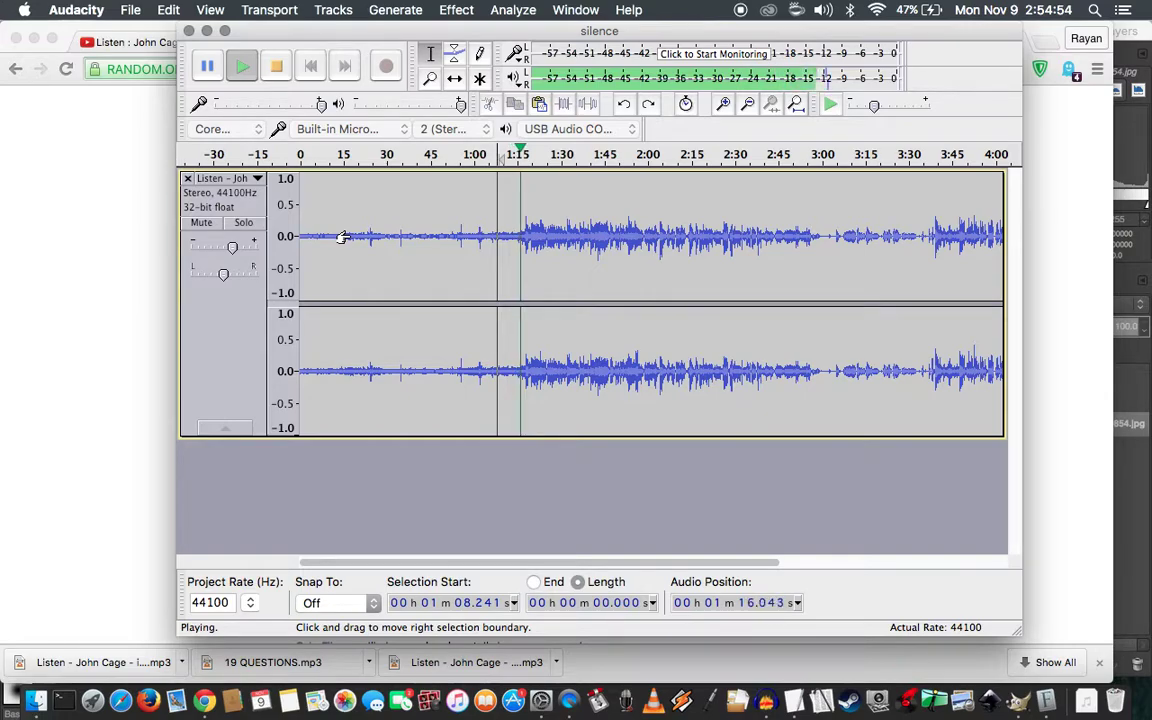
key(space)
Audition from 1:16.539 and place the edit cursor at the first loud passage's onset, at 1:17.760
key(super+1)
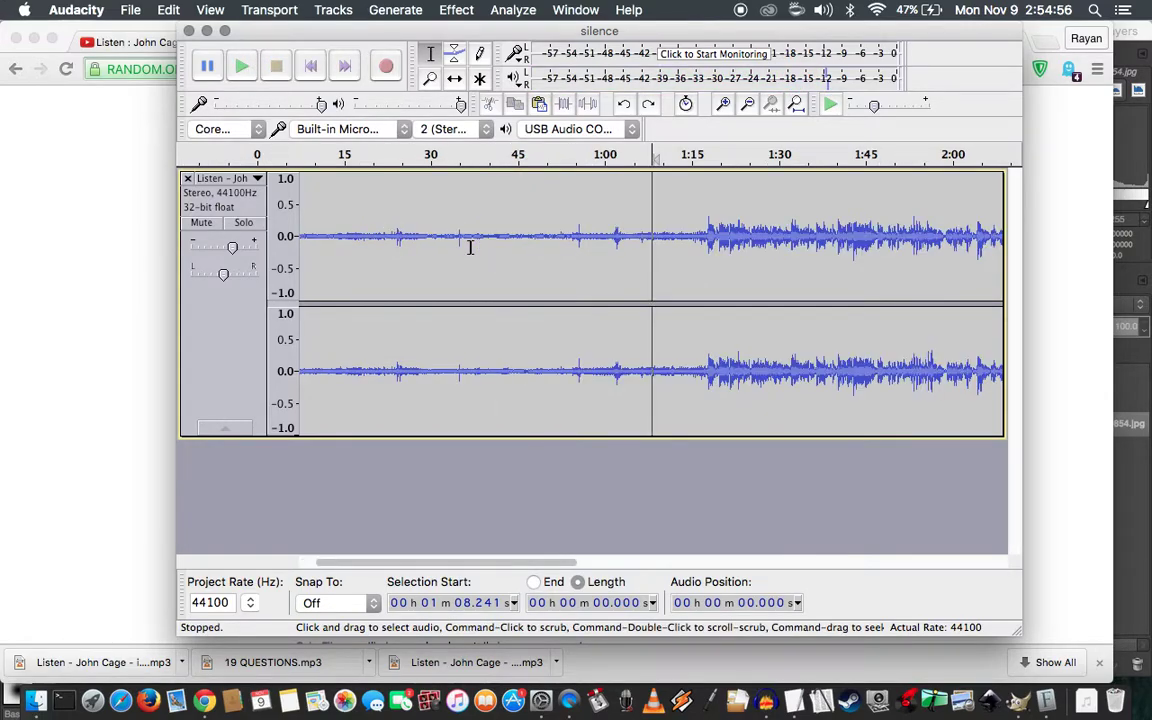
key(super+1)
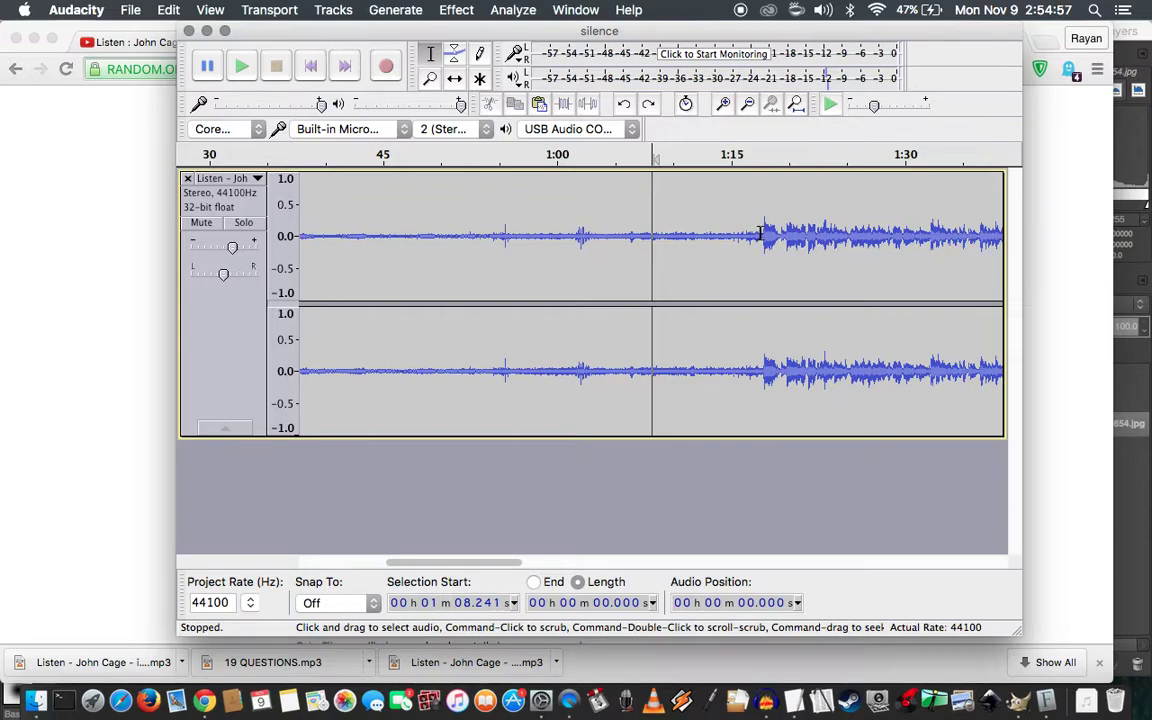
click(749, 235)
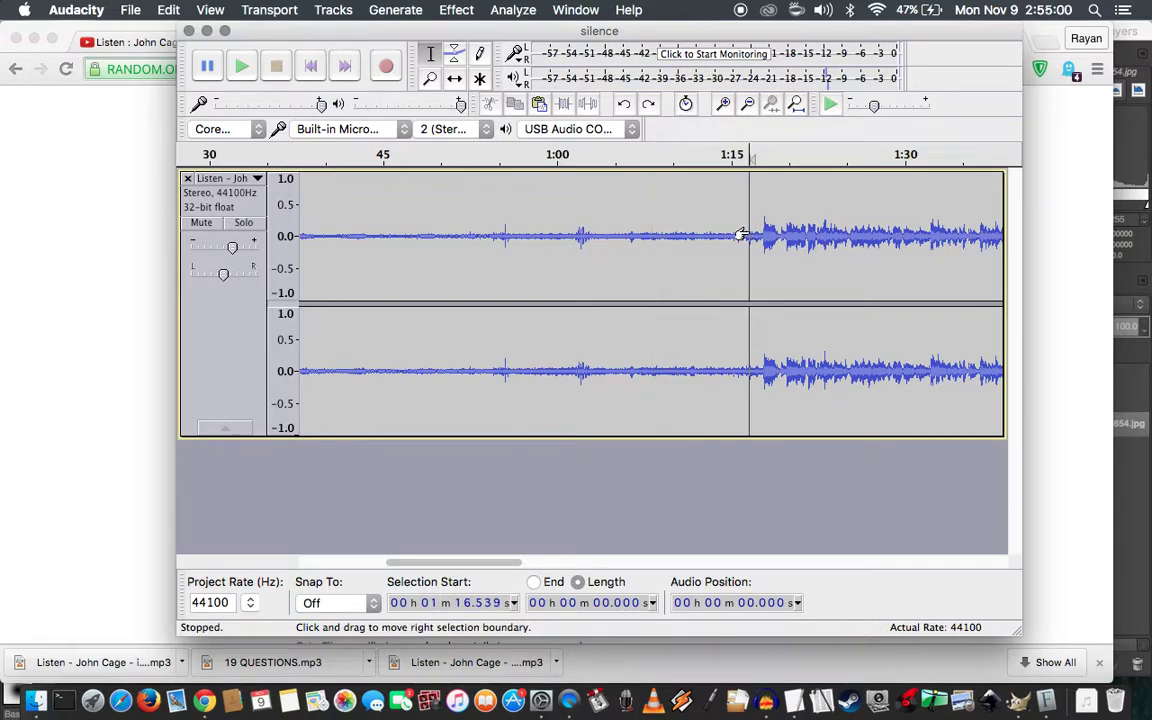
key(space)
key(space)
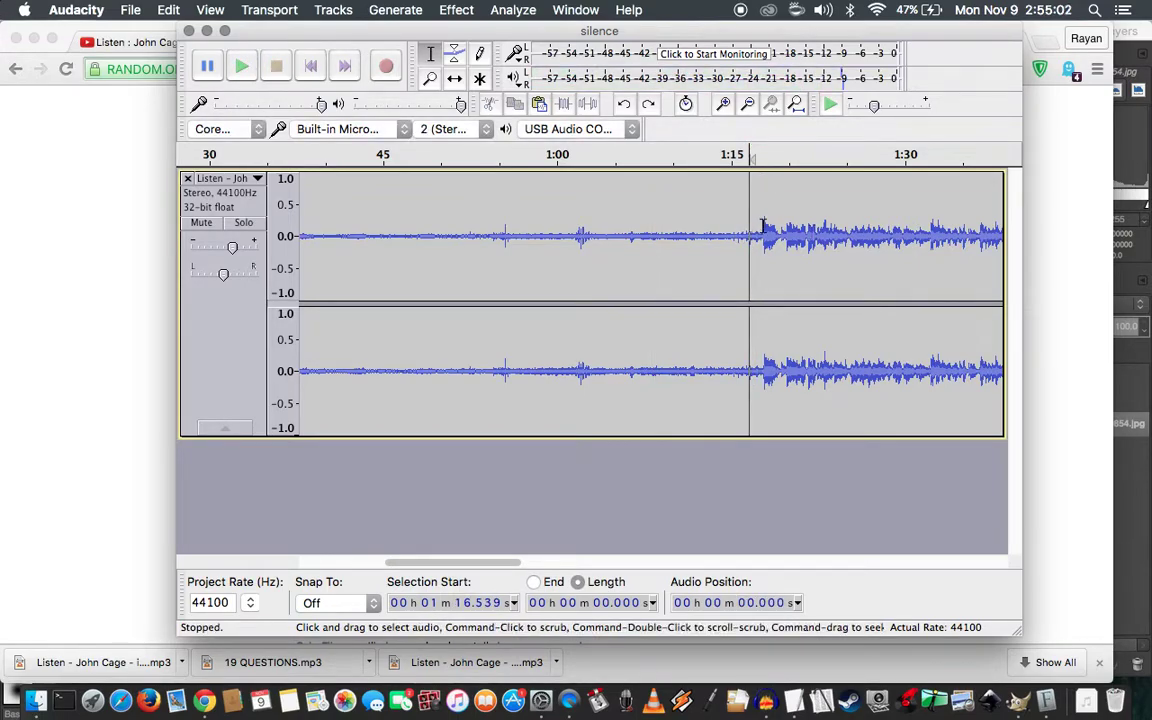
key(super+1)
key(super+1)
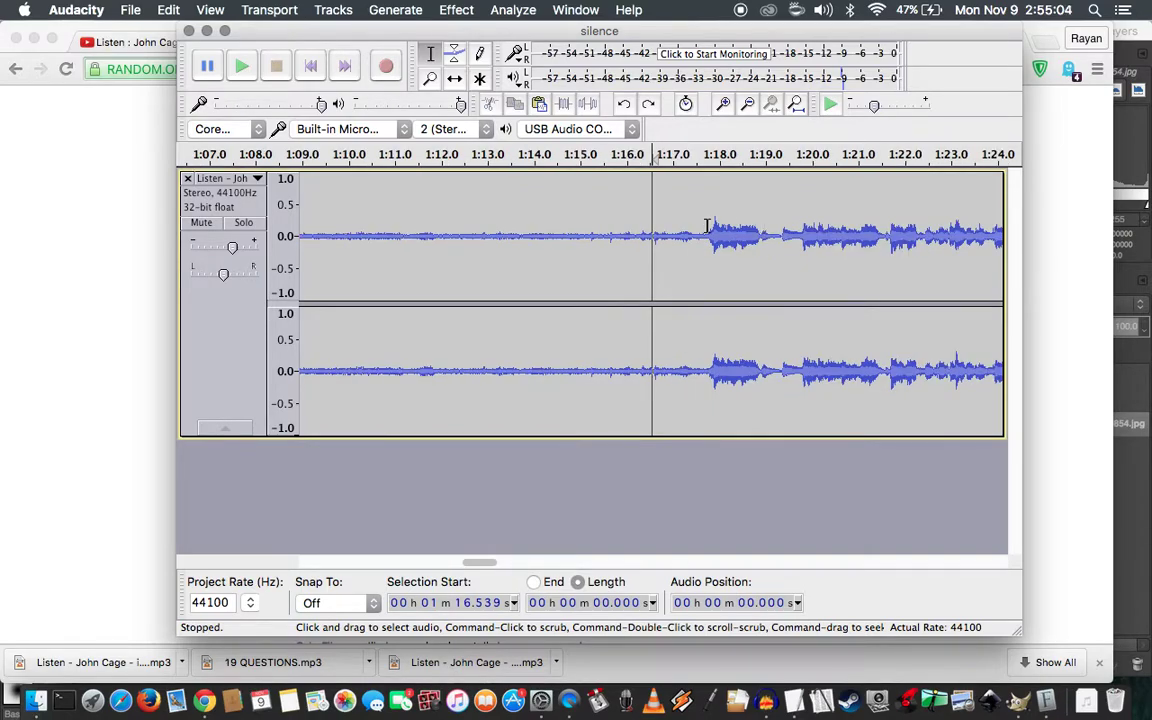
click(711, 227)
click(709, 227)
click(708, 228)
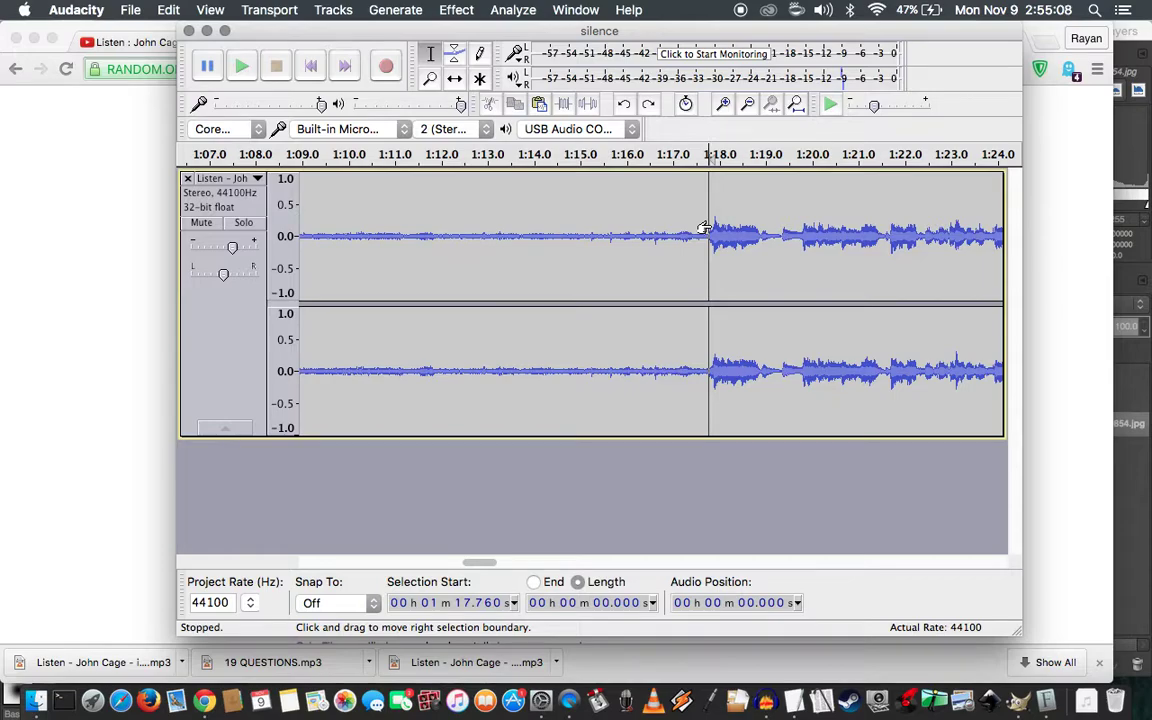
Delete everything from 1:17.760 to the end of the recording and play the remaining audio from the start
key(super+3)
key(super+3)
key(super+3)
key(super+3)
key(super+3)
key(super+3)
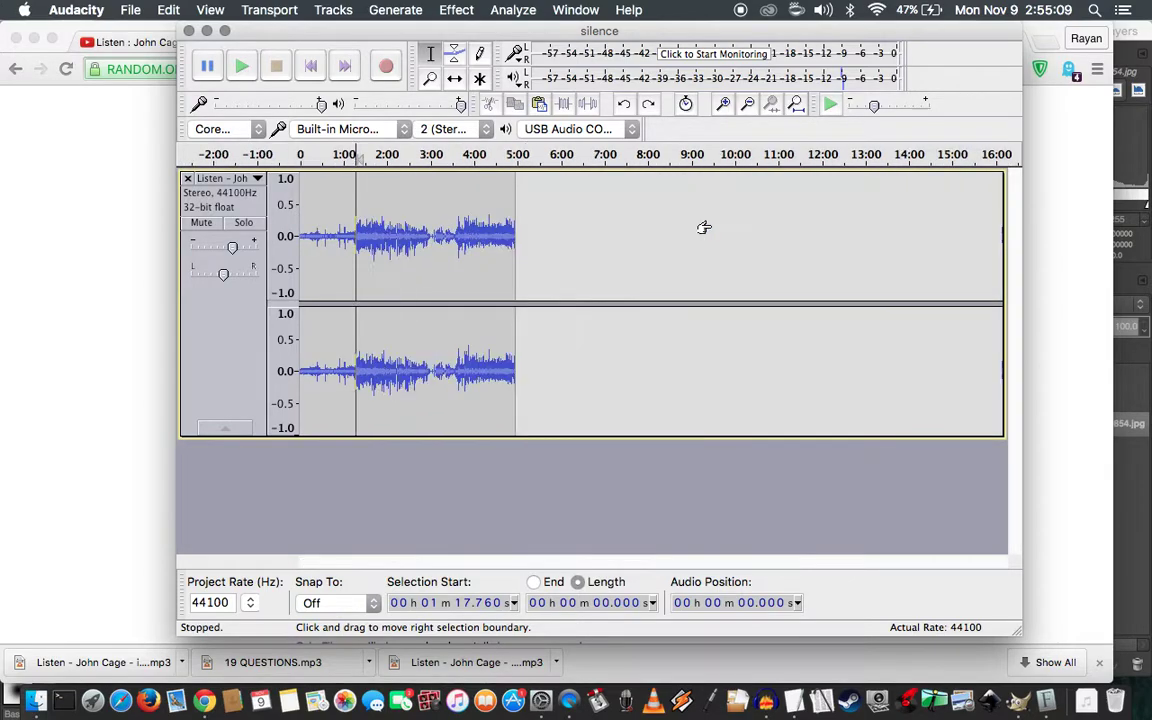
shift+click(433, 222)
drag(432, 224, 512, 288)
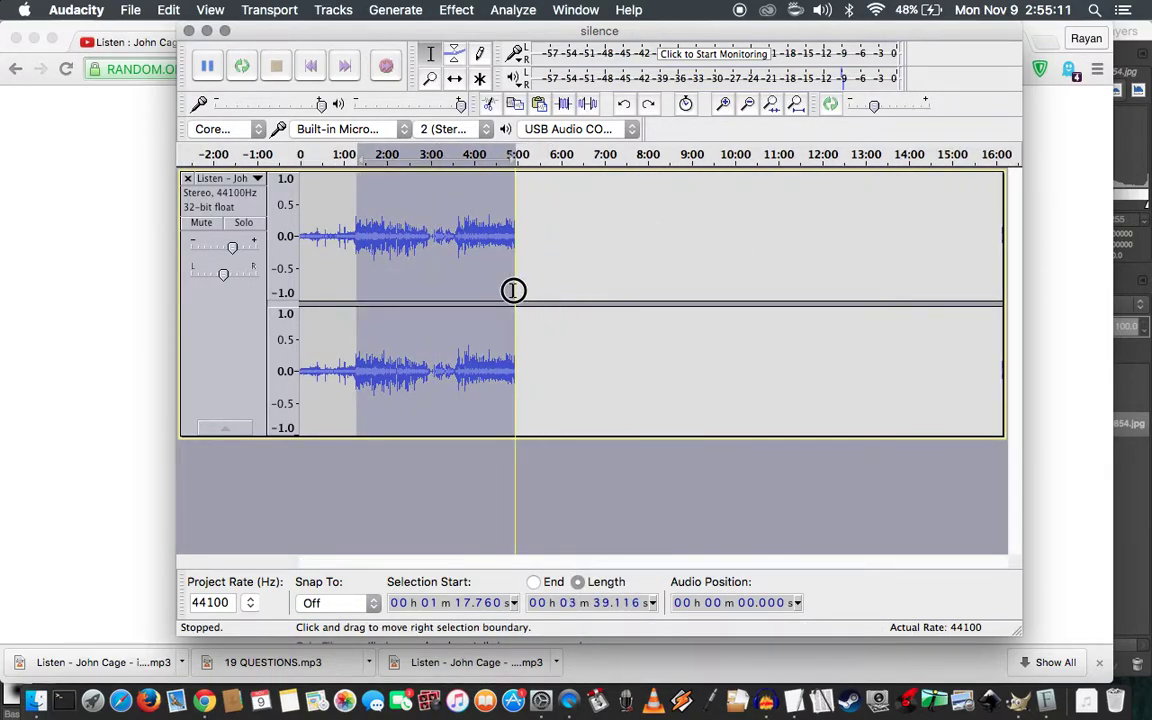
key(BackSpace)
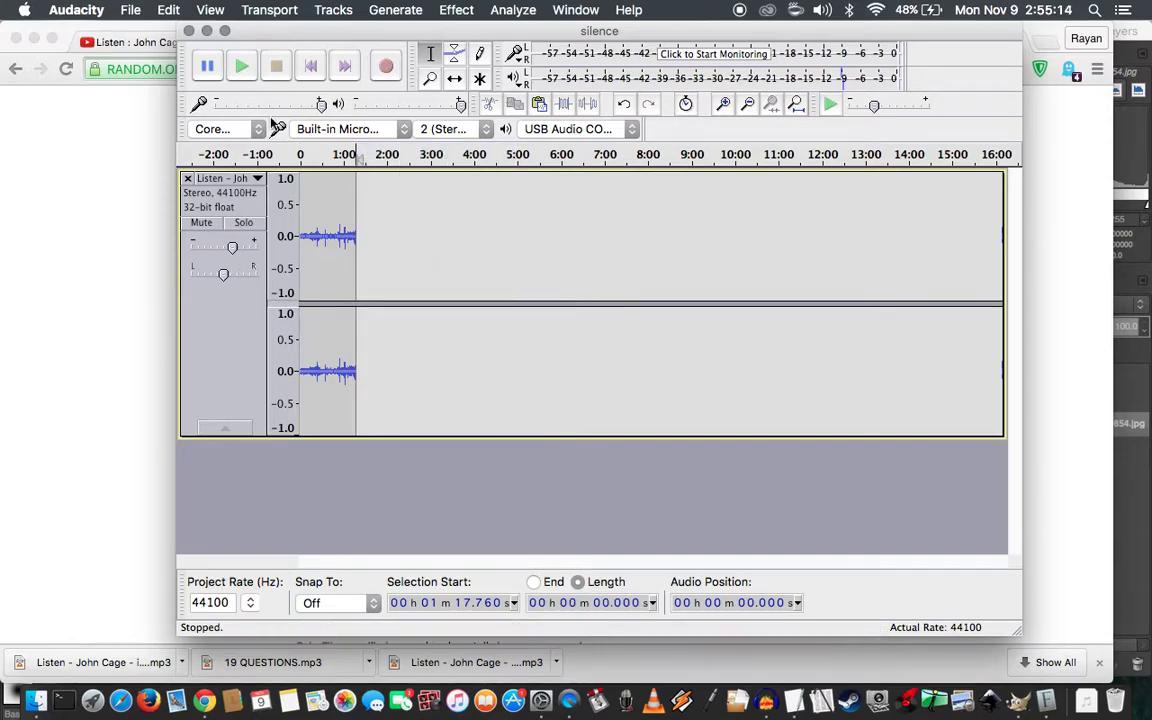
click(313, 70)
key(space)
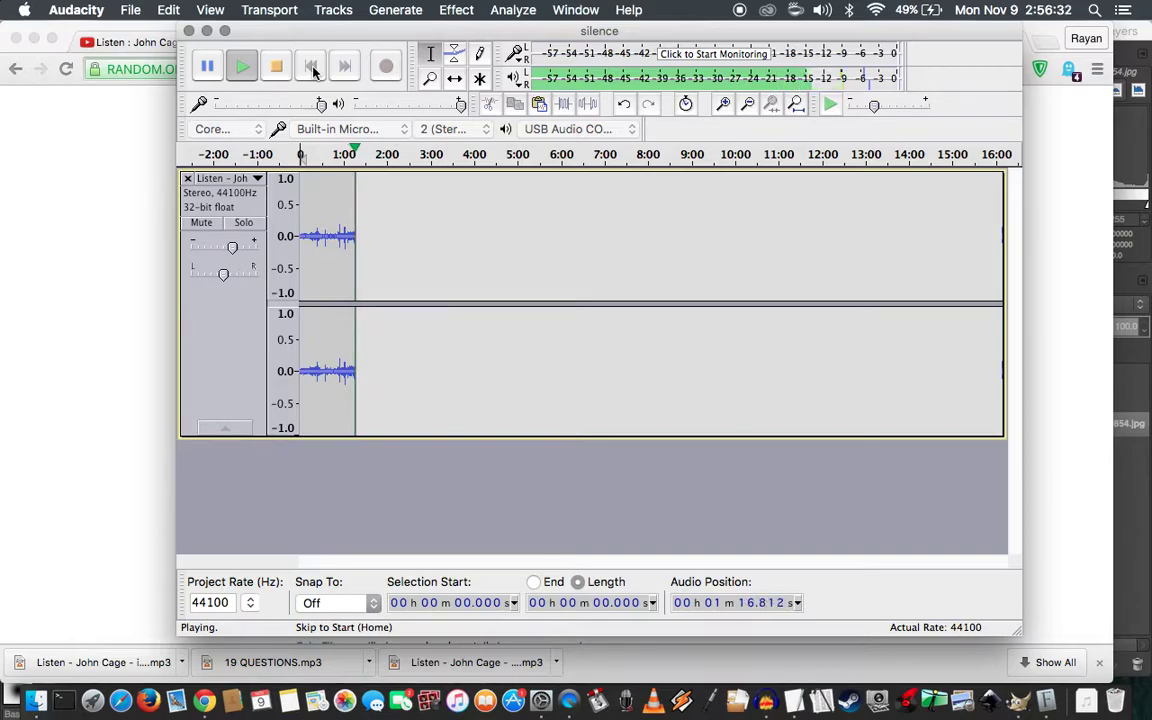
click(313, 68)
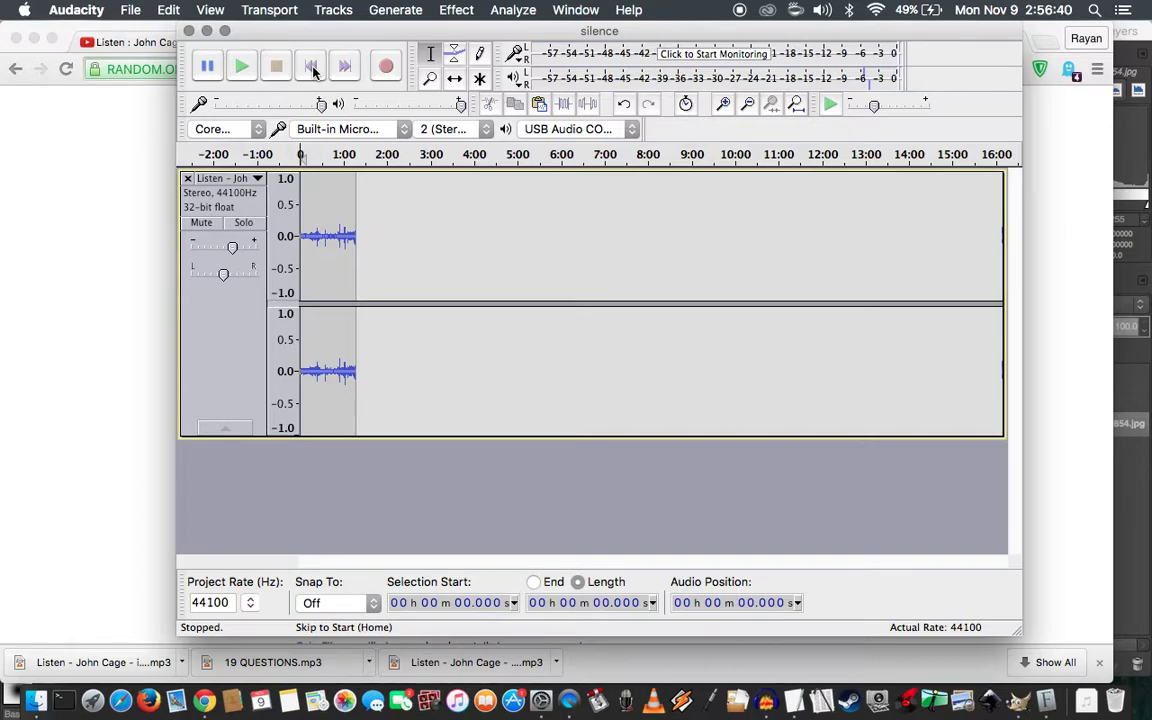
click(76, 10)
click(100, 57)
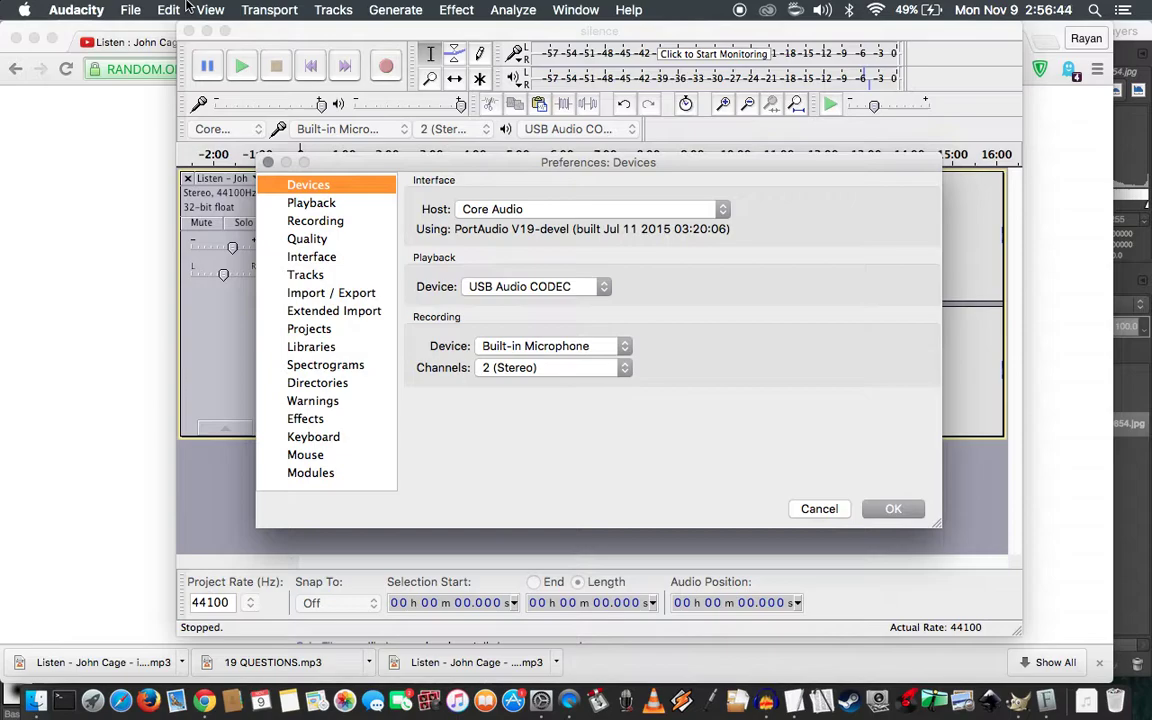
key(Escape)
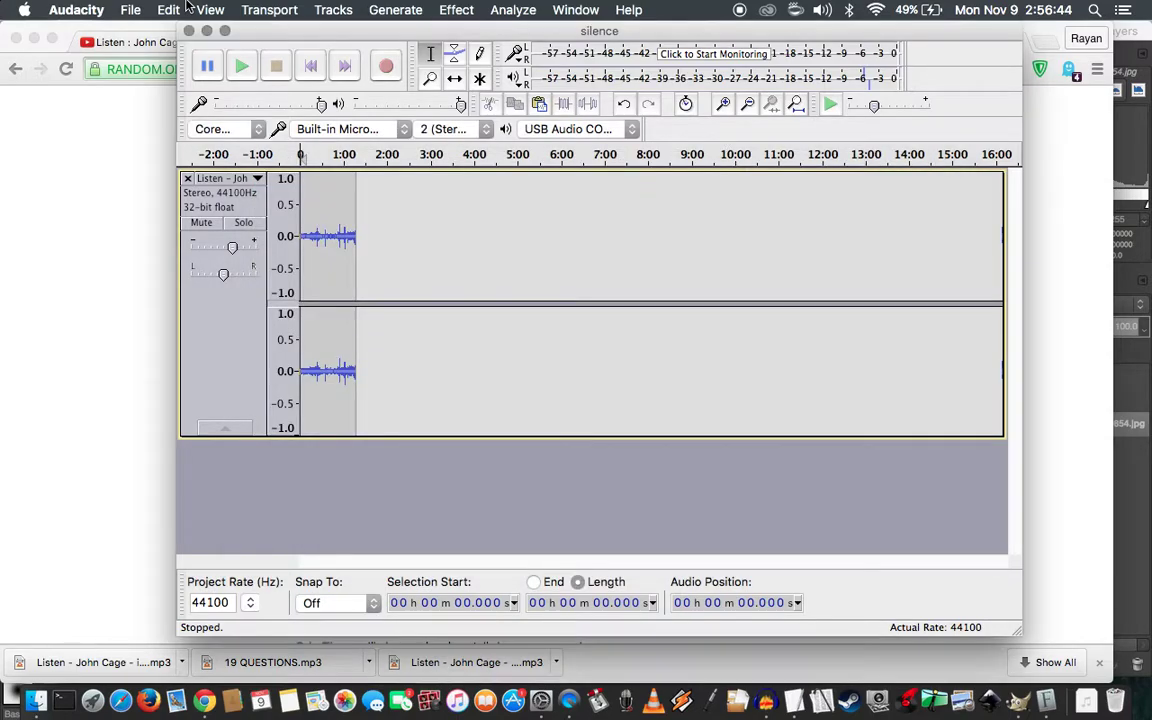
Save the trimmed silence project
click(131, 9)
click(150, 110)
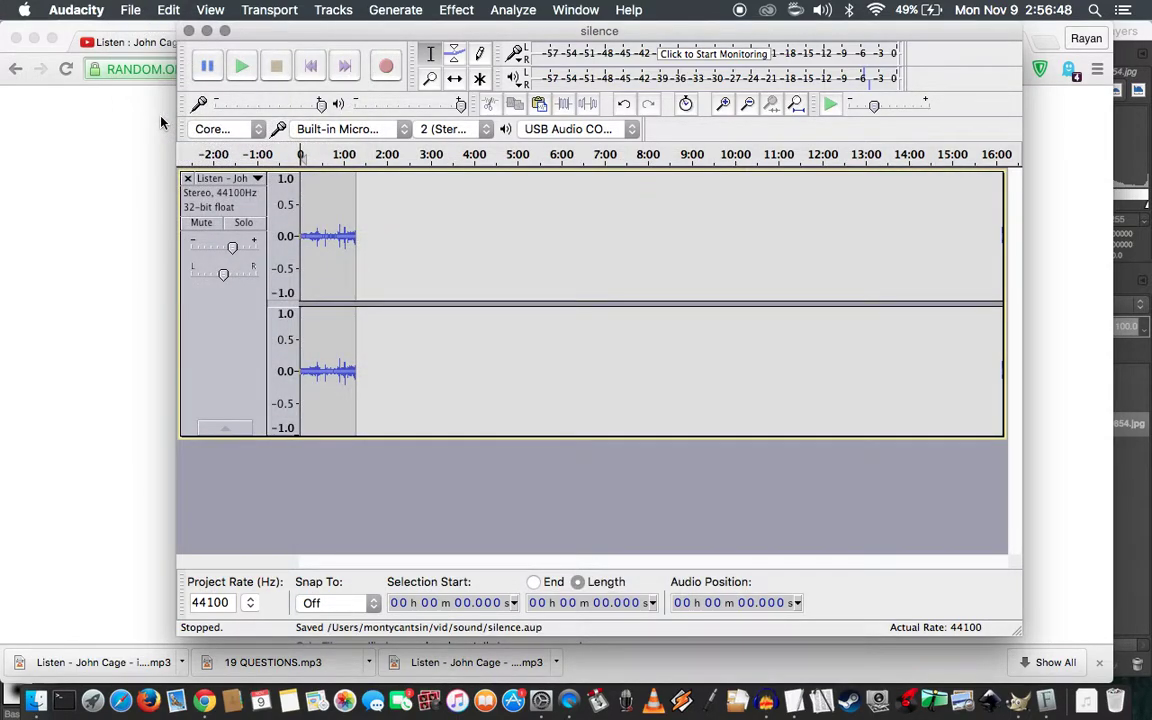
Examine the device, quality conversion, dither, interface and spectrogram settings in the preferences and close them without applying anything
click(84, 8)
click(99, 59)
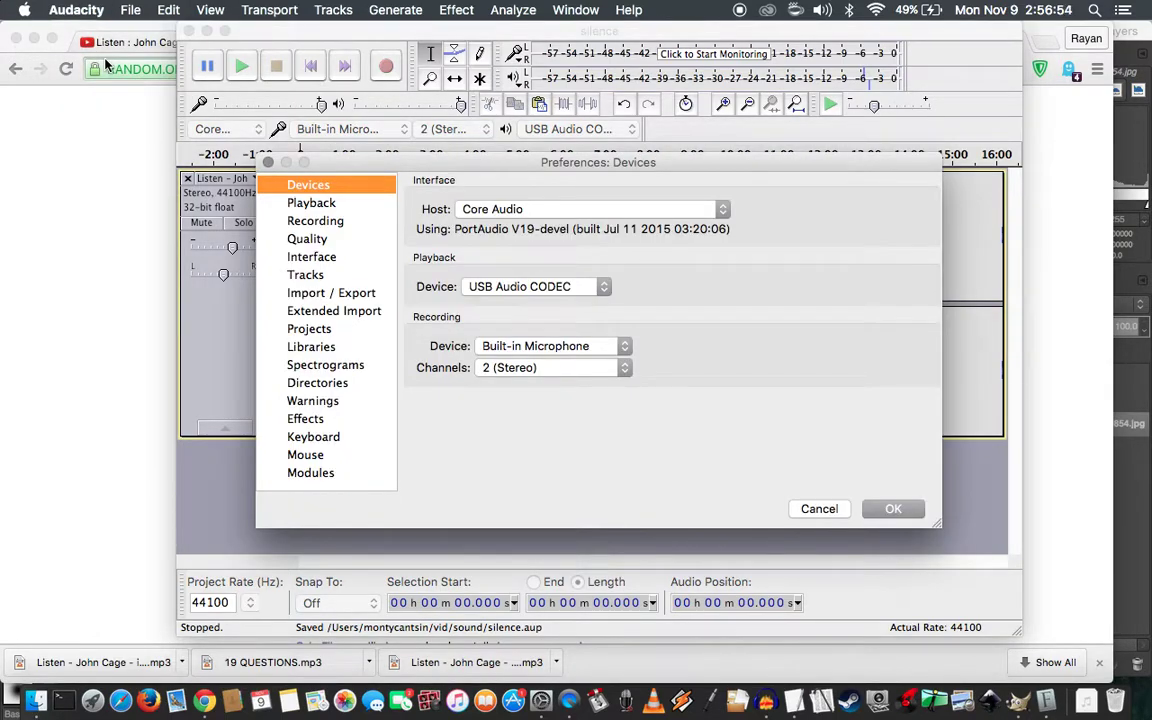
click(610, 365)
click(656, 398)
click(326, 241)
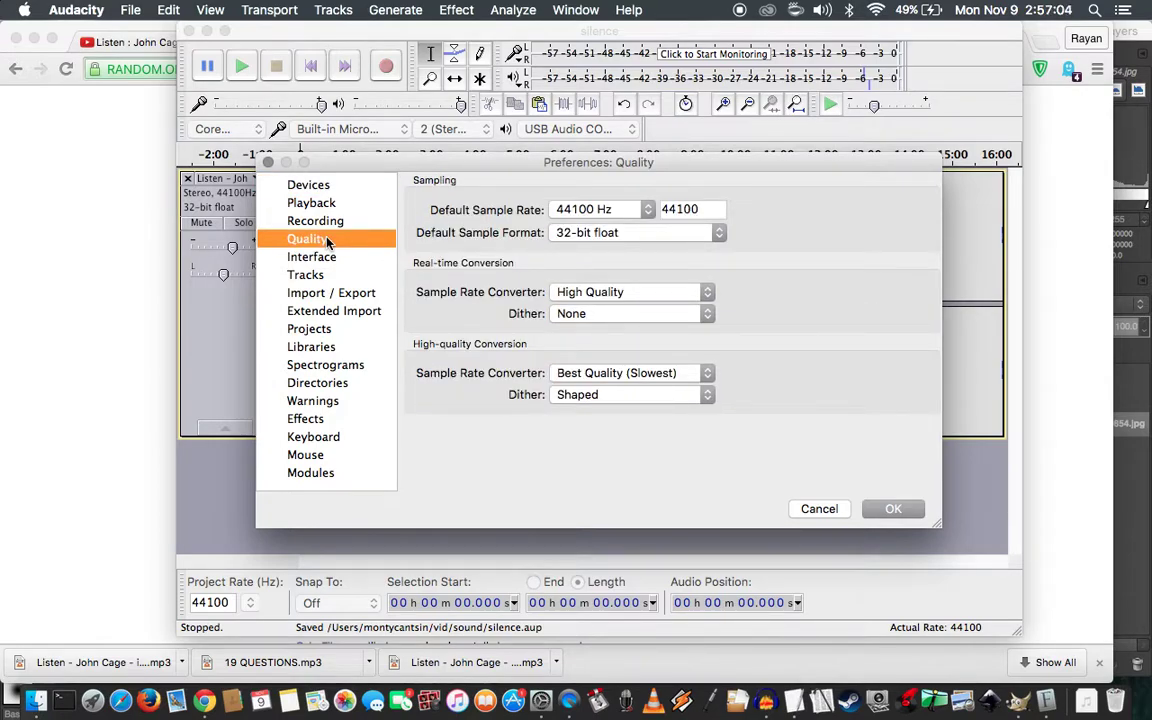
click(705, 396)
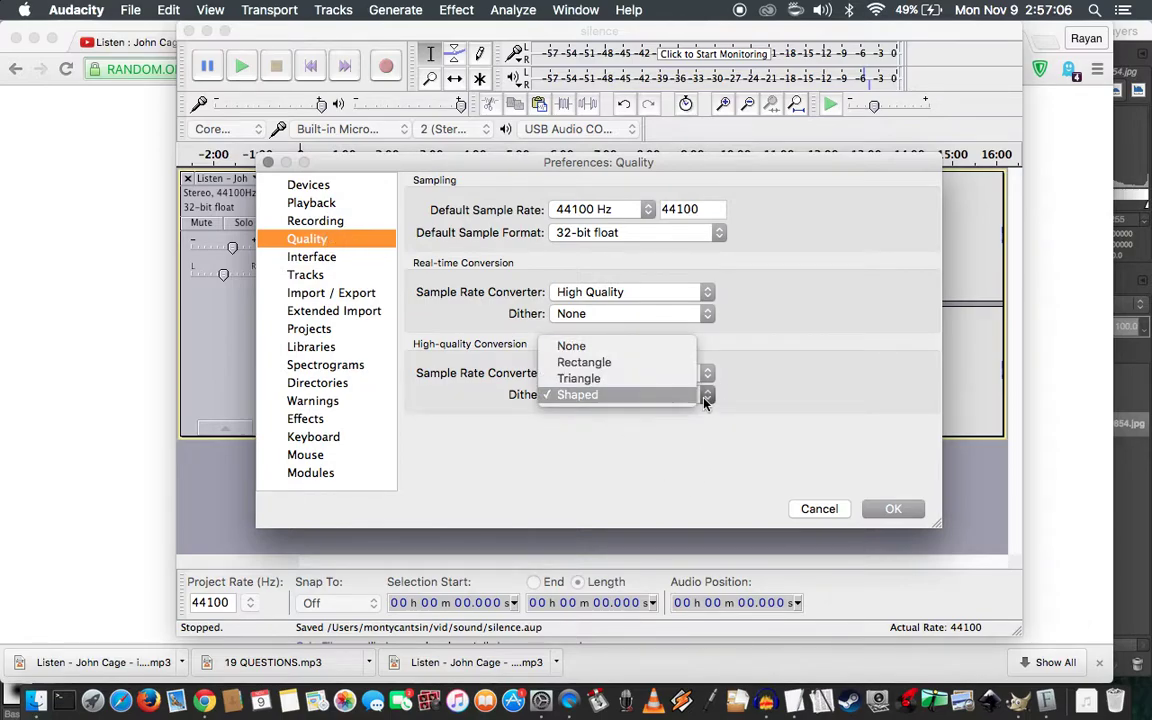
click(748, 432)
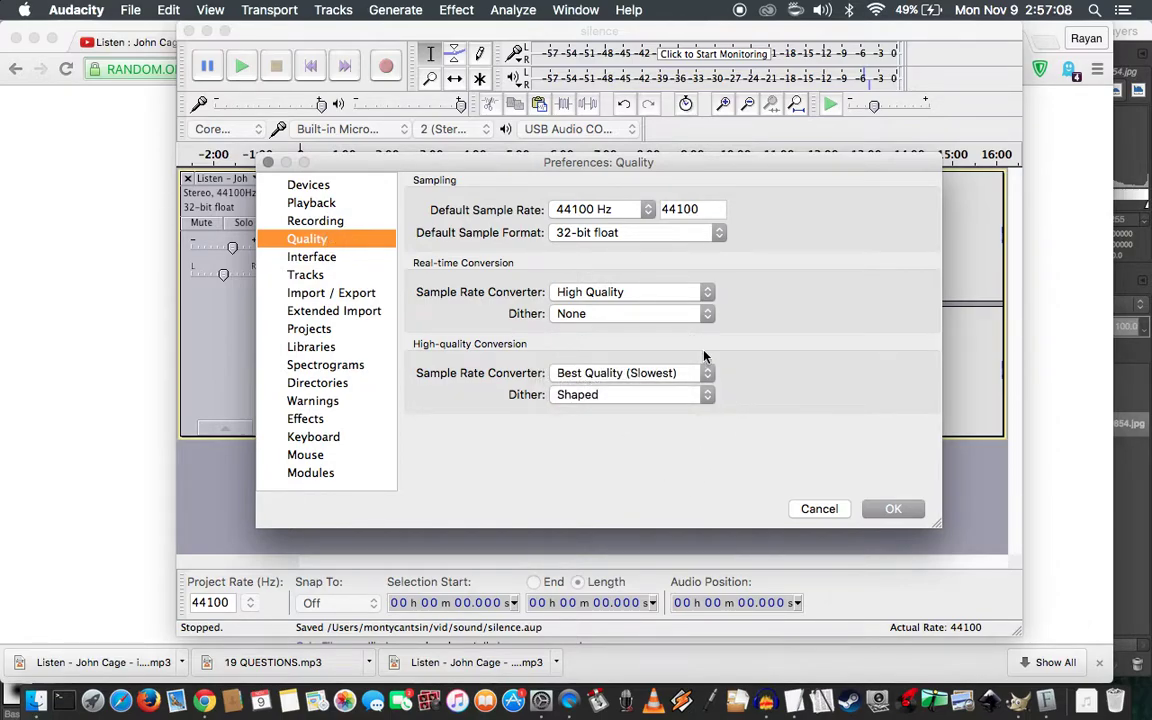
click(705, 372)
click(684, 366)
click(305, 258)
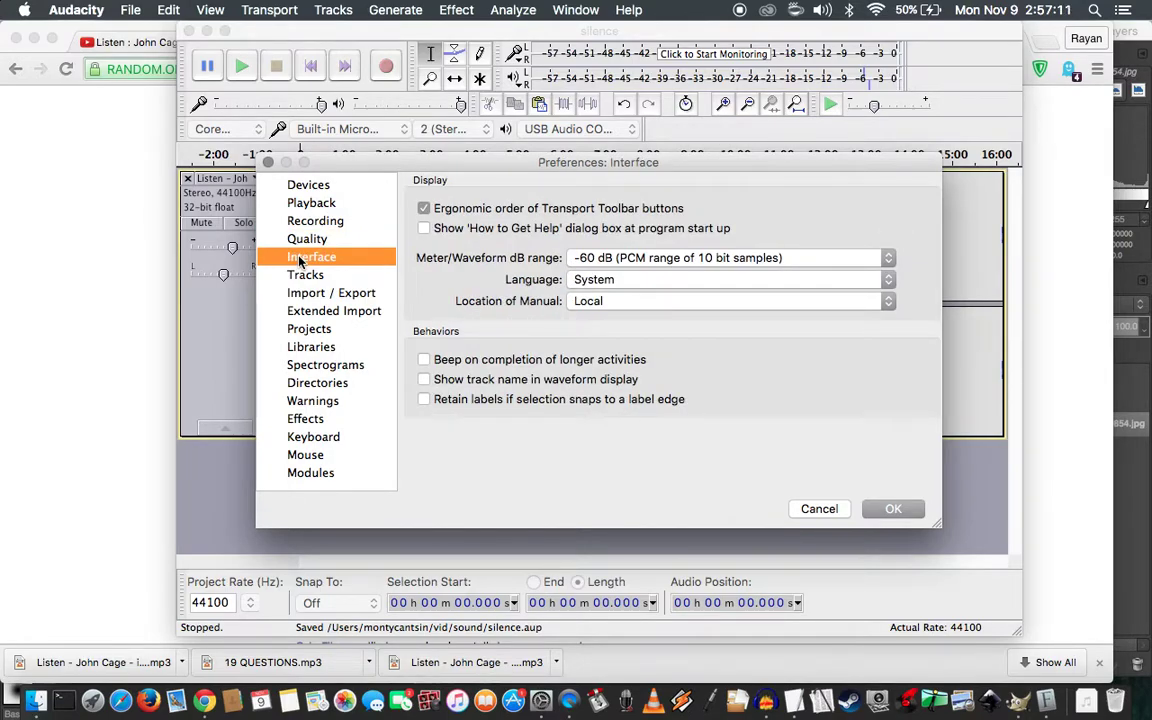
click(340, 369)
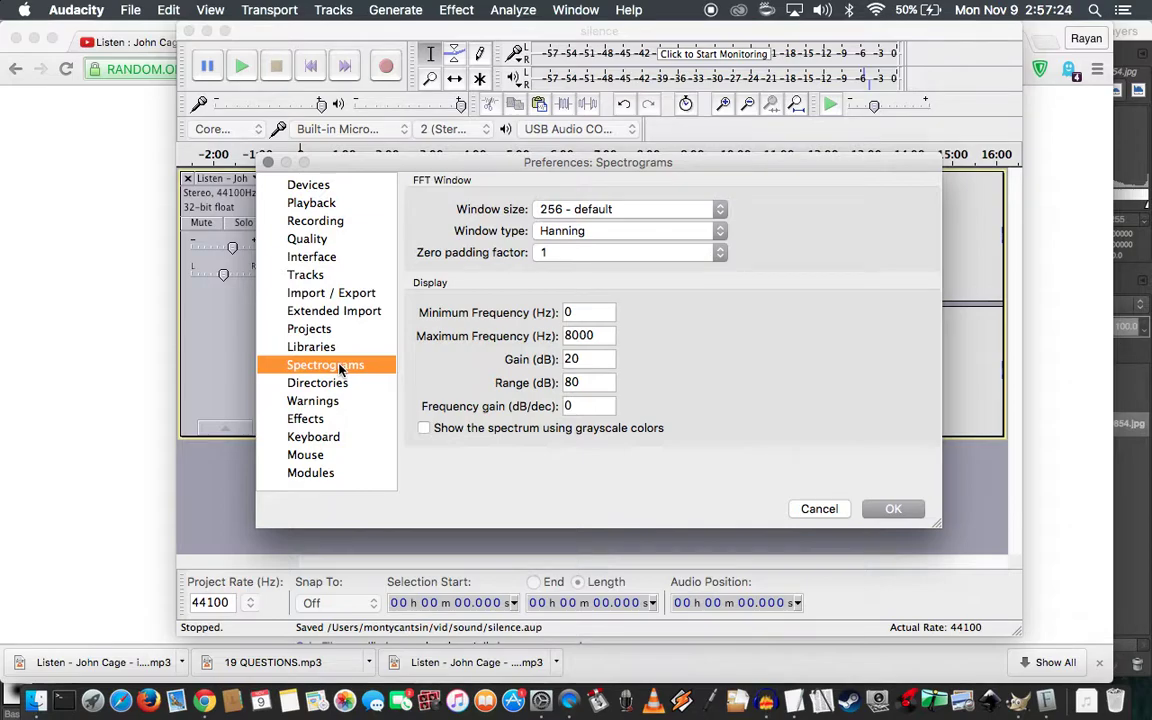
click(829, 511)
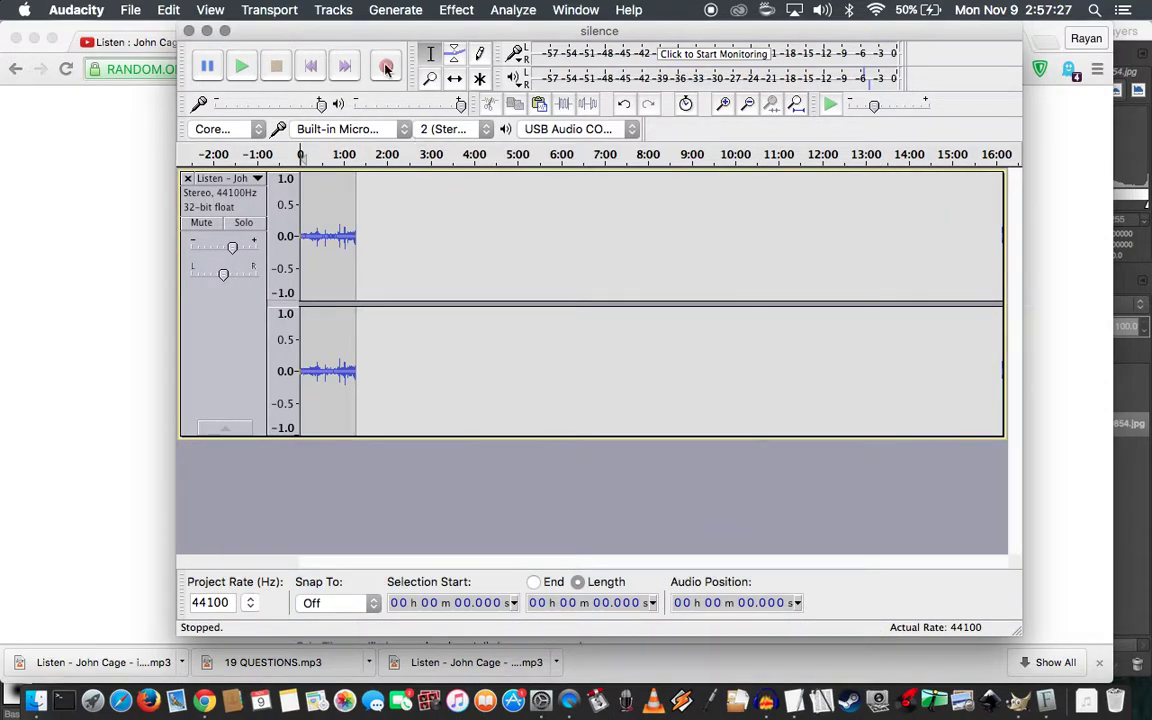
Select the entire remaining audio and switch the track display to Spectrogram log(f)
key(super+a)
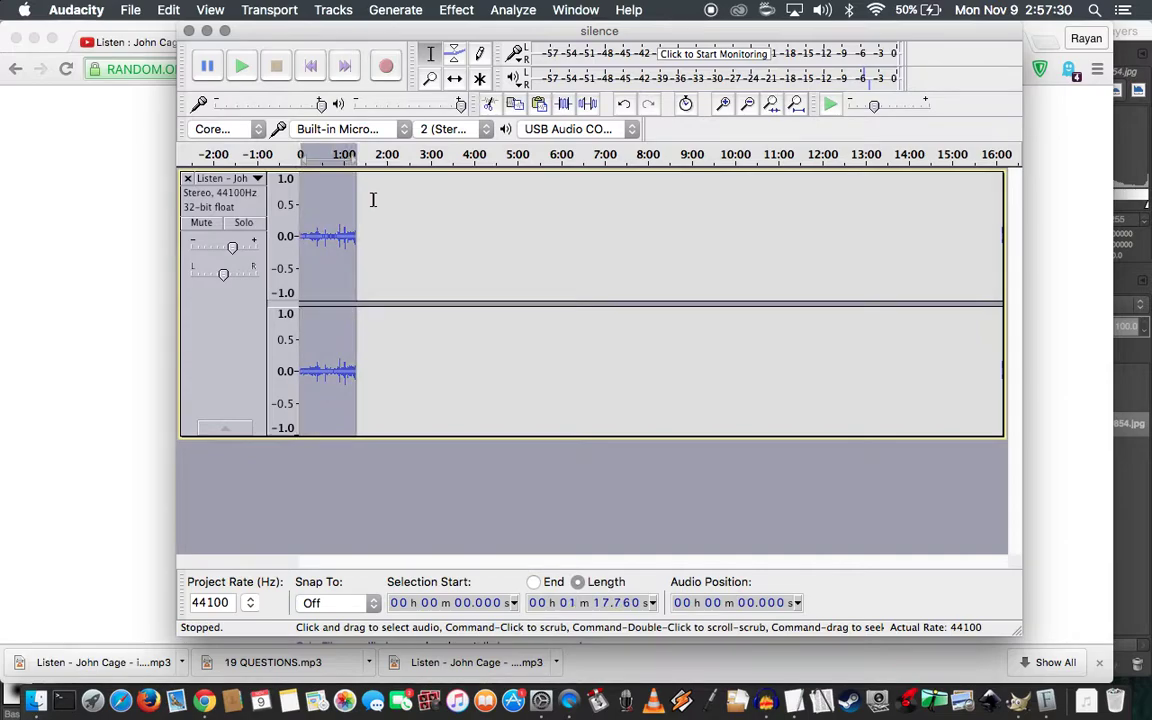
click(255, 180)
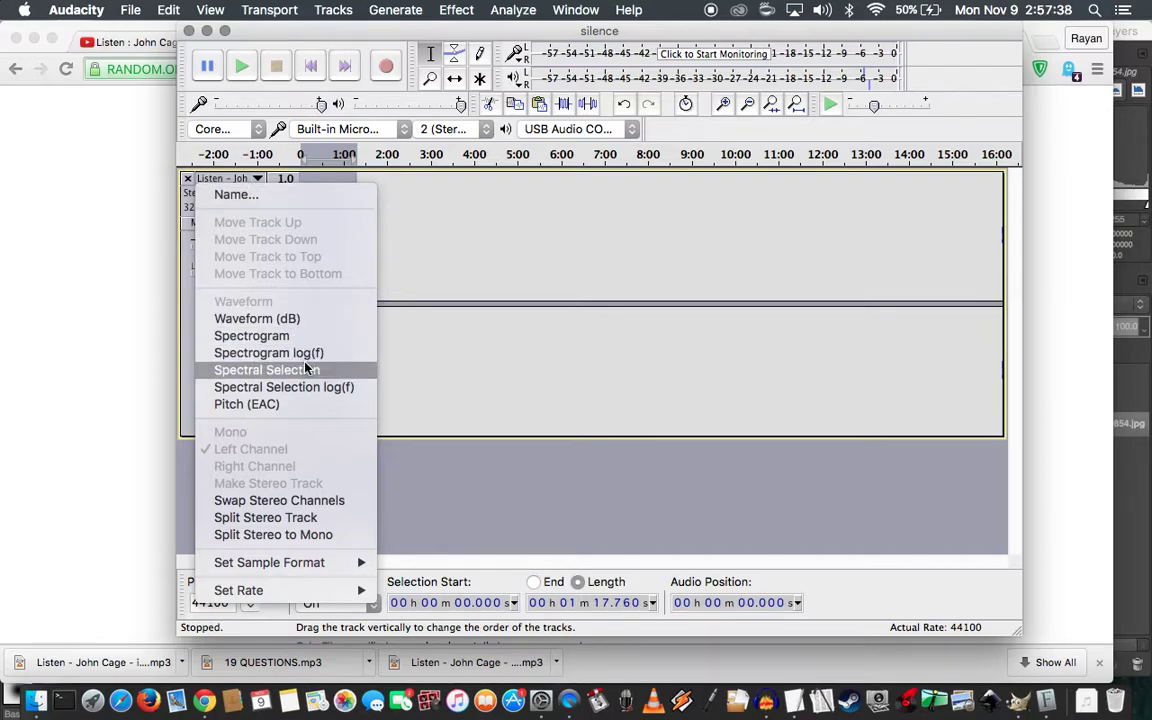
key(Escape)
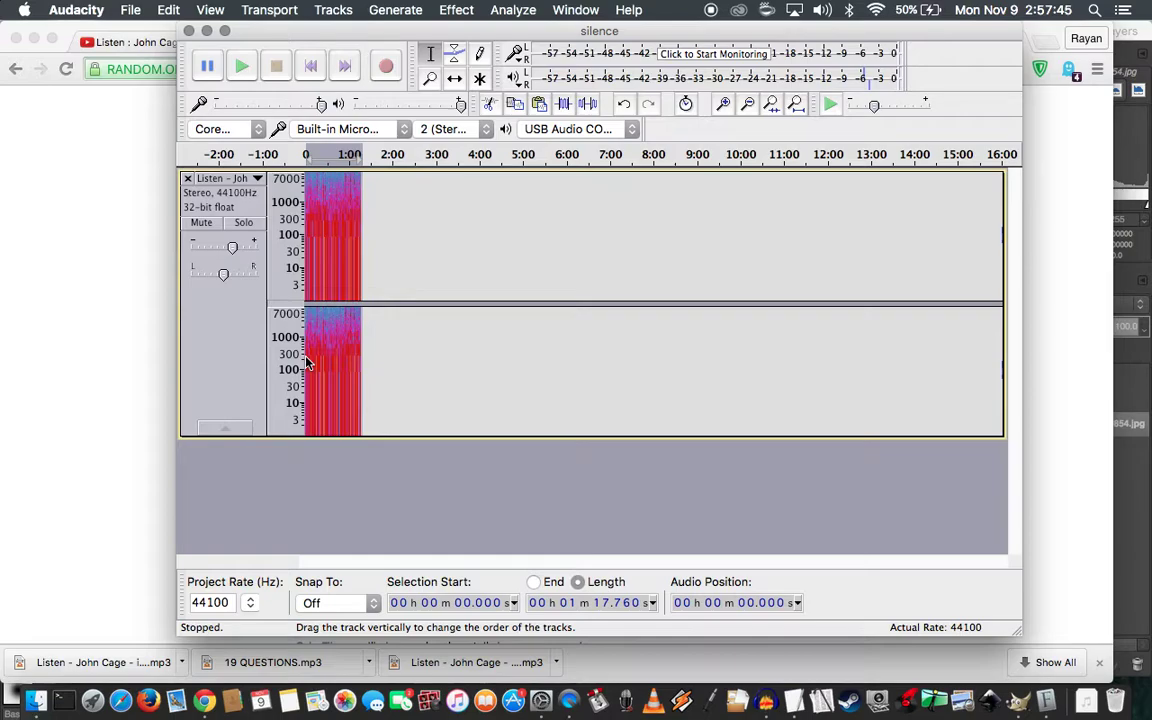
Plot the frequency spectrum of the selected audio, check the Contrast analyzer, and close both analysis windows
click(576, 10)
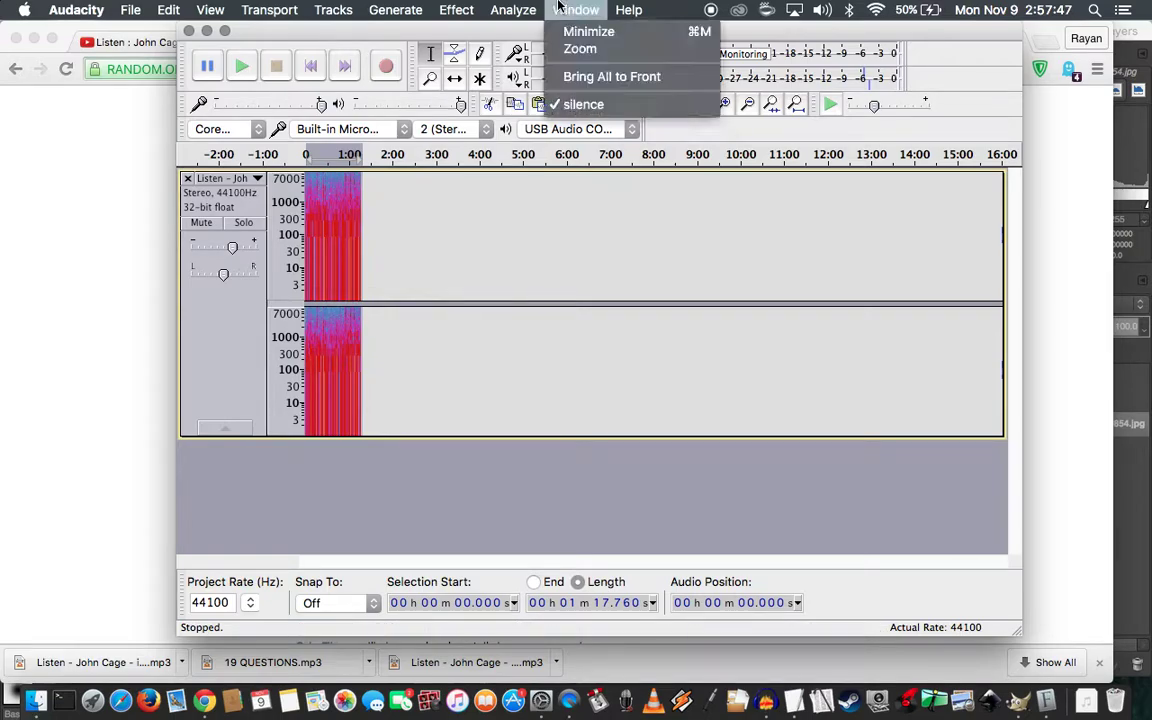
mouse_move(509, 8)
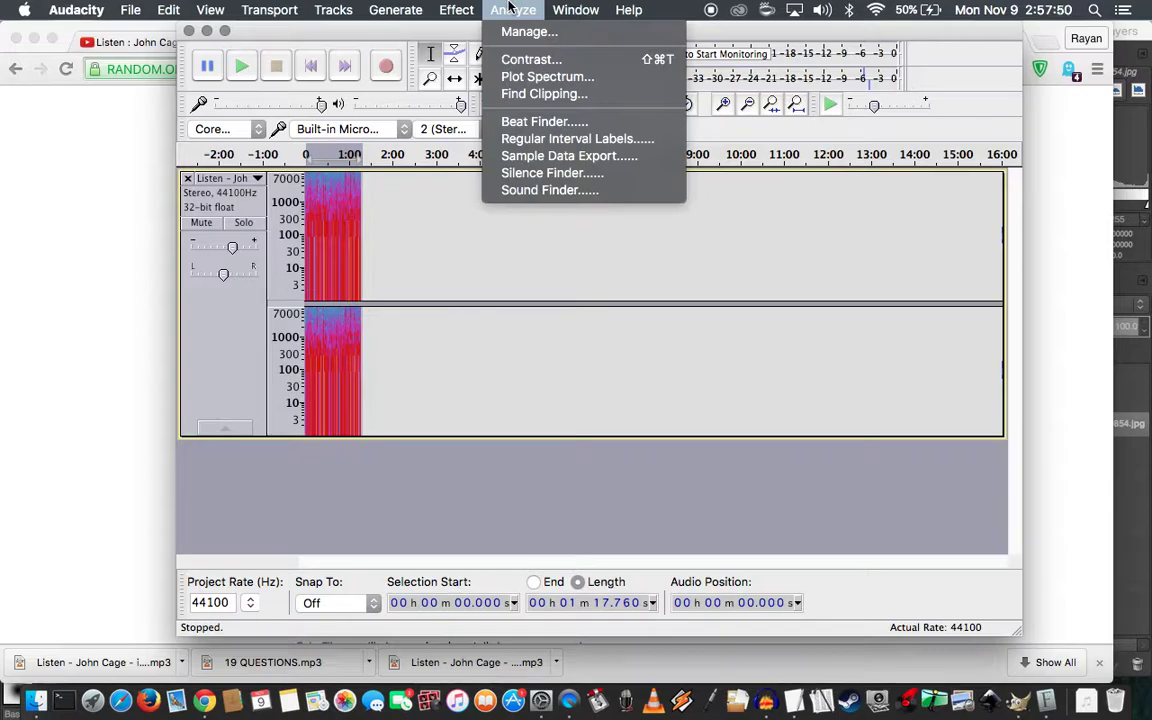
click(537, 78)
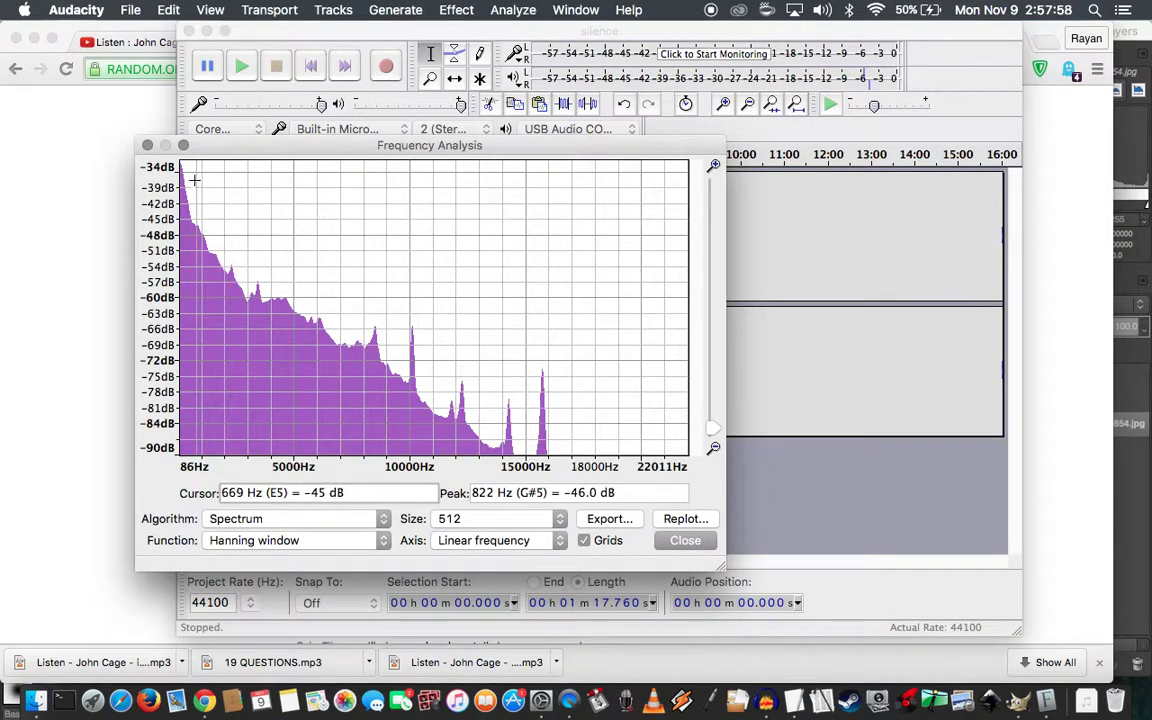
click(147, 145)
click(511, 8)
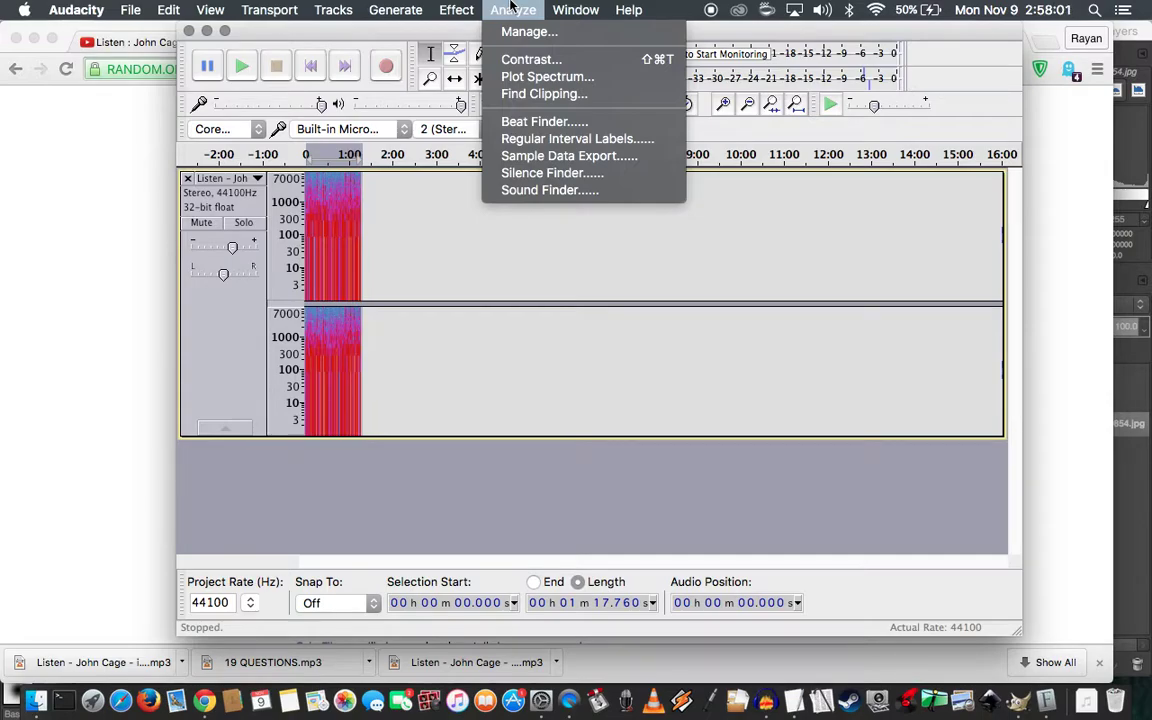
click(530, 60)
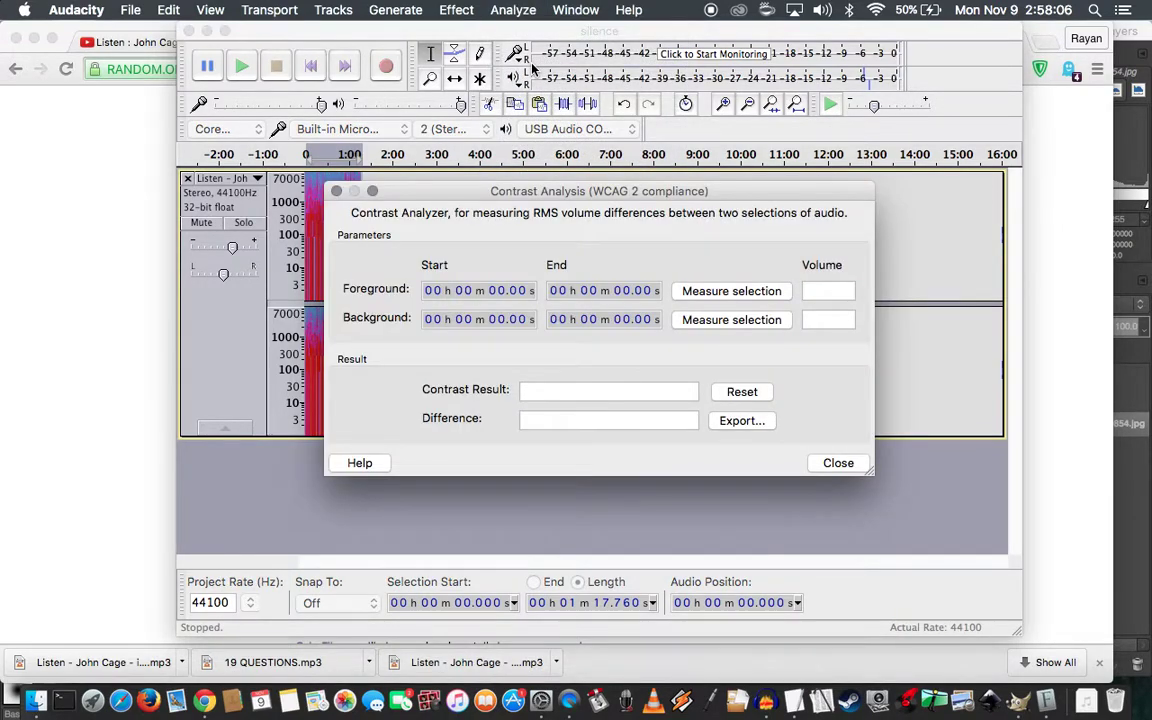
key(Escape)
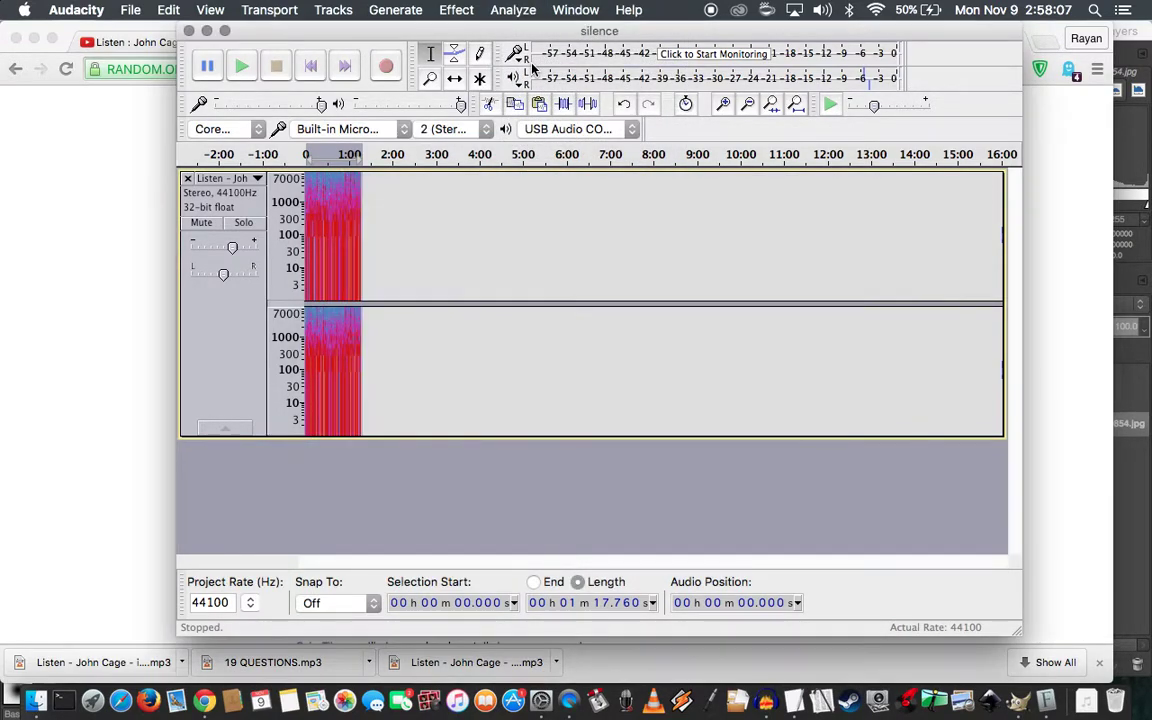
click(332, 10)
mouse_move(404, 10)
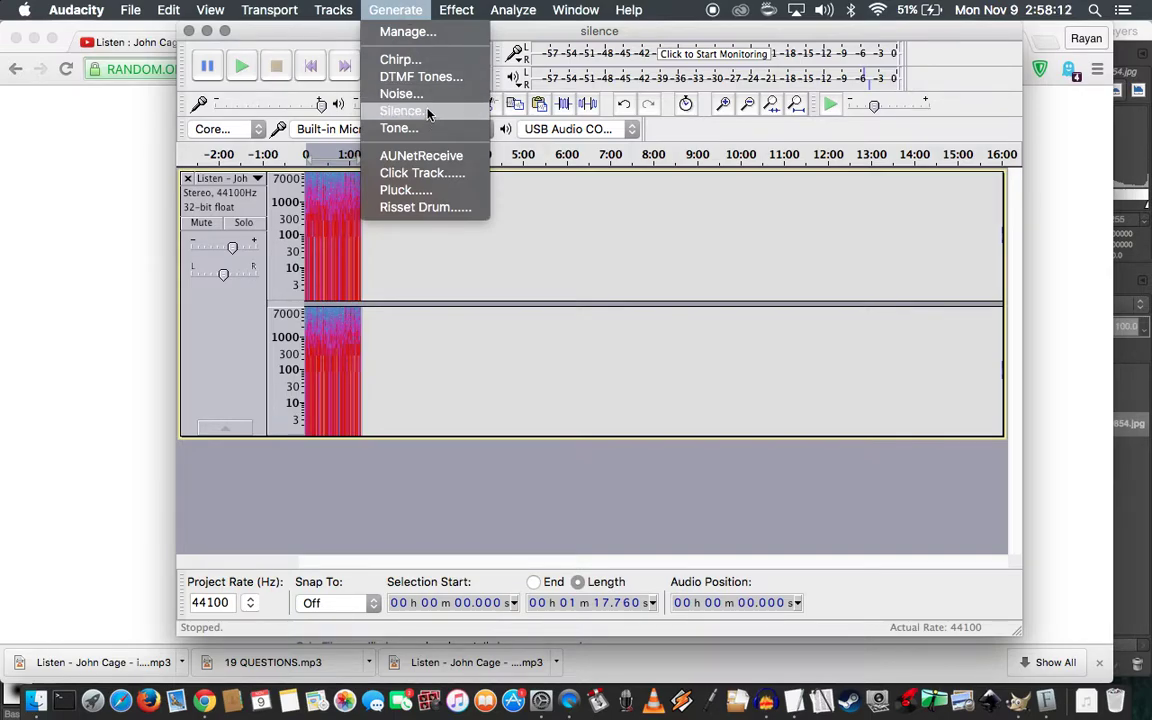
mouse_move(352, 6)
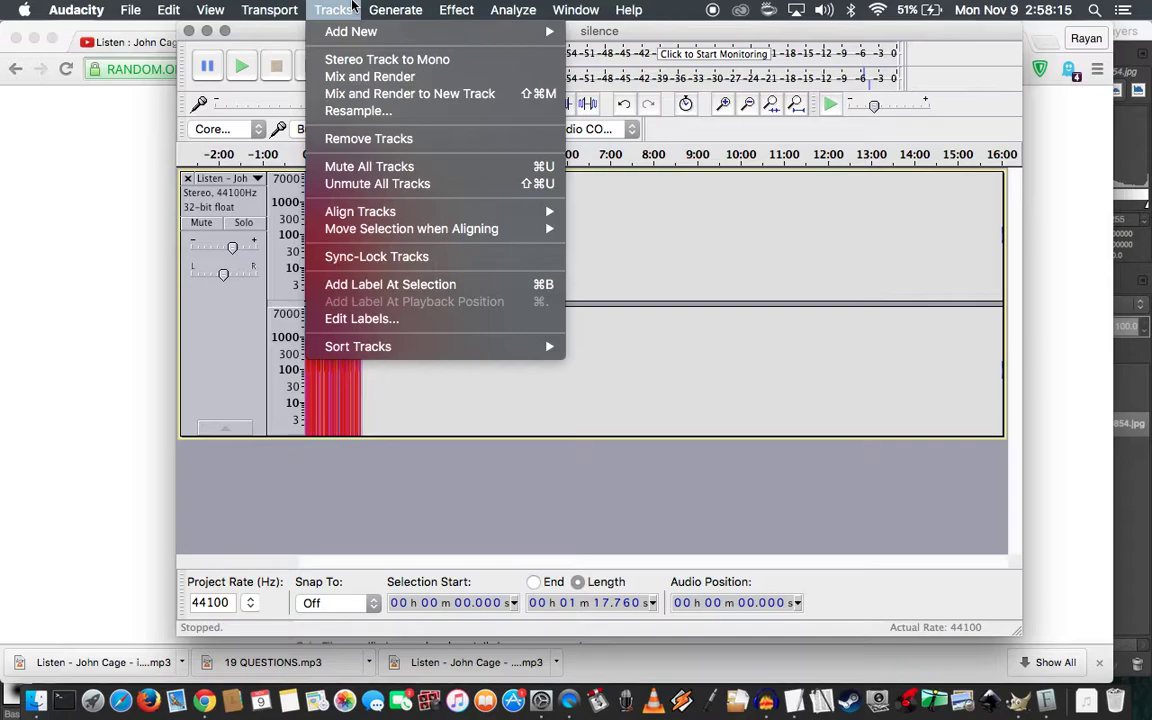
mouse_move(224, 6)
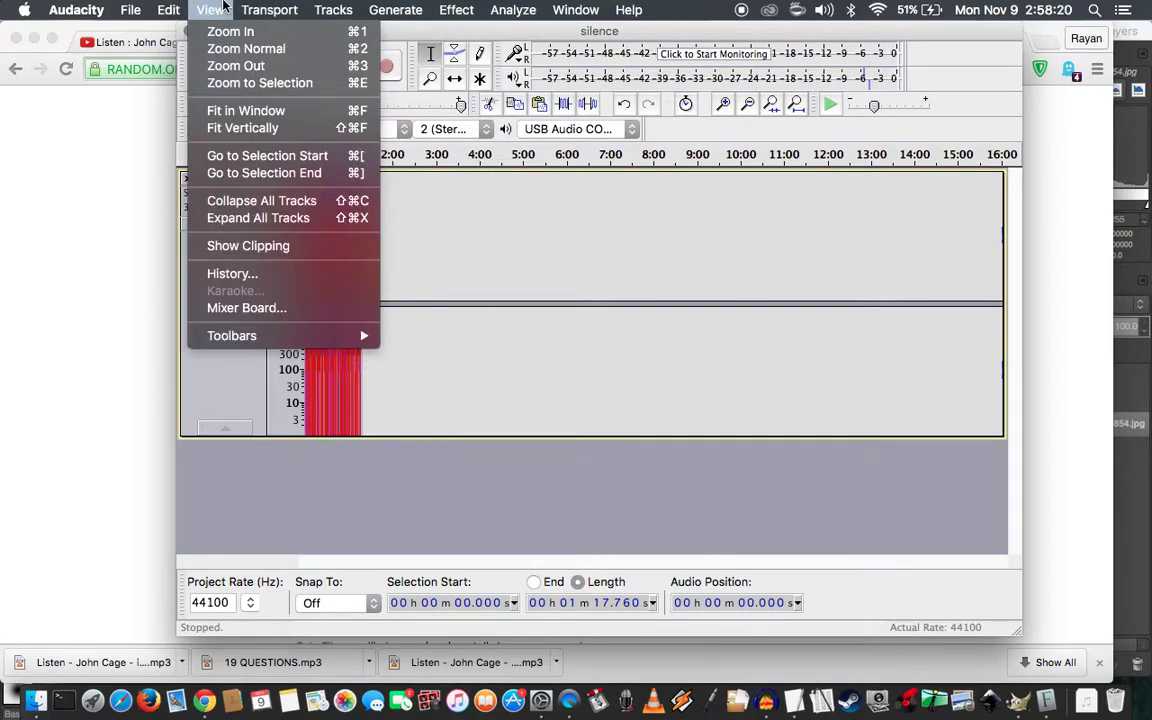
click(224, 6)
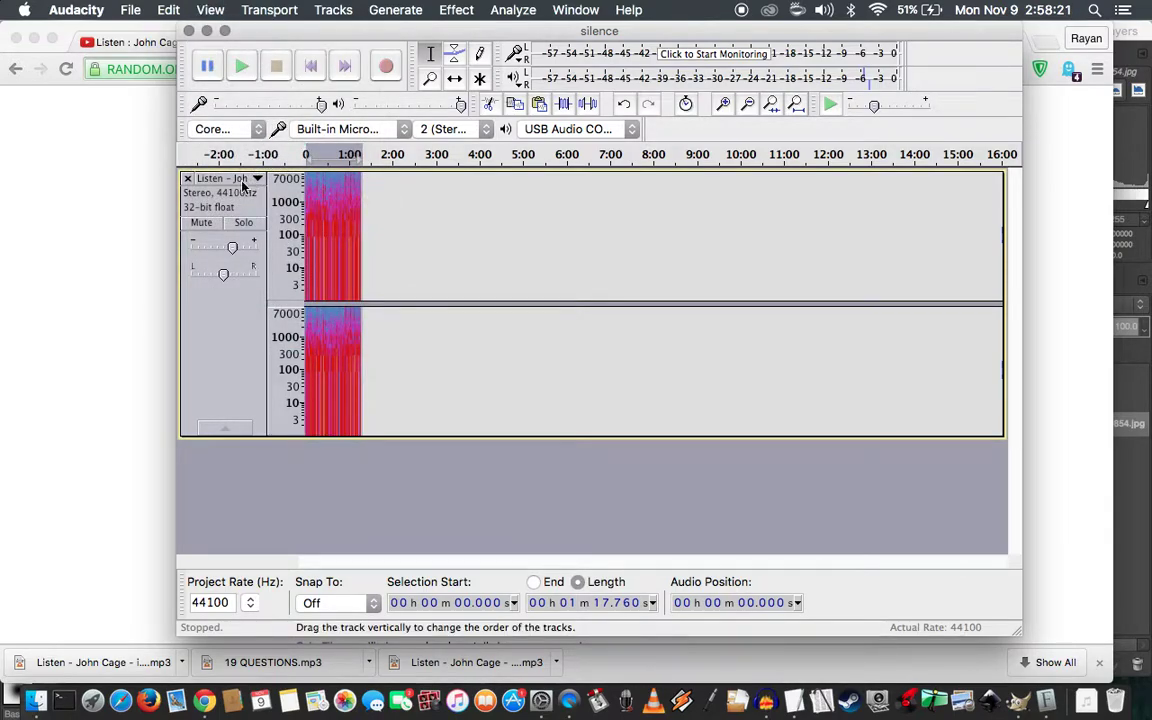
click(242, 180)
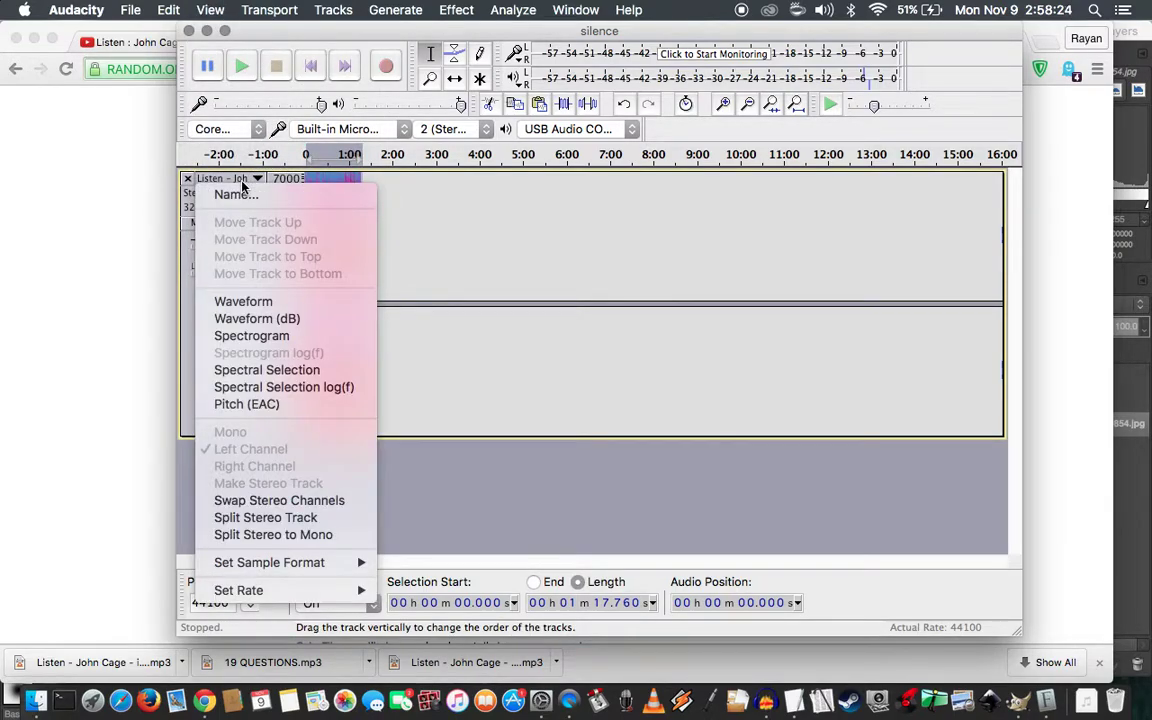
click(246, 183)
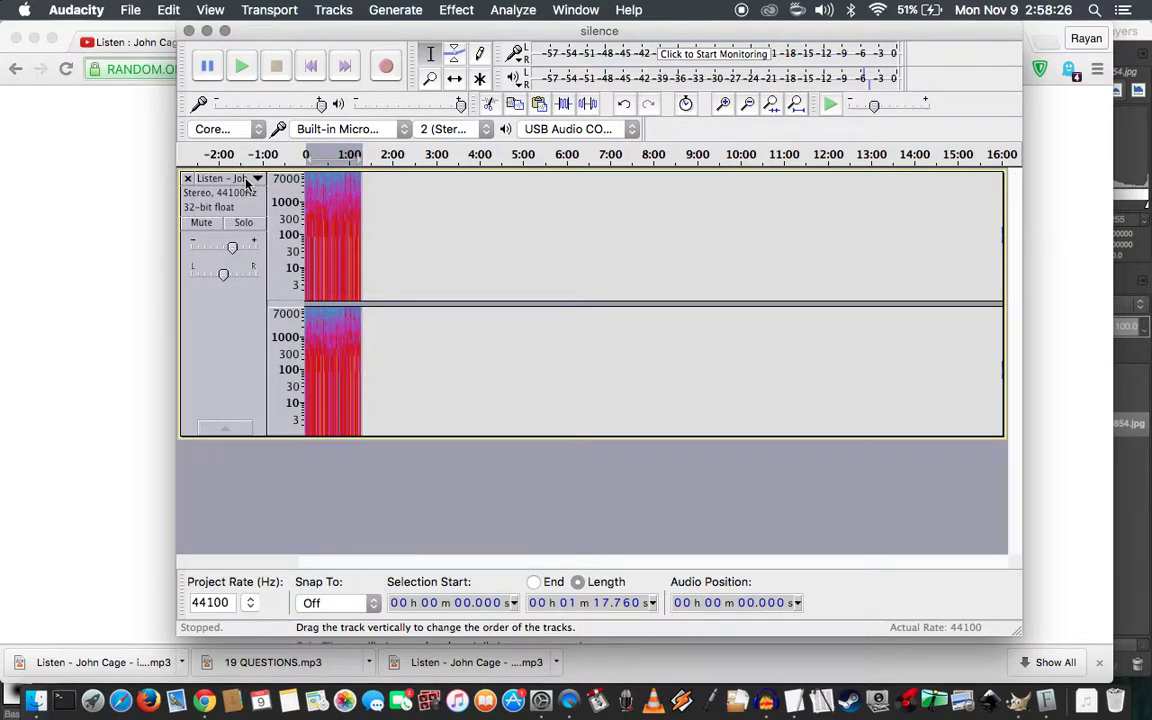
Examine the log-frequency spectrogram up close and audition the opening second of the selected audio twice
key(super+1)
key(super+1)
key(super+1)
key(super+1)
key(super+1)
key(super+1)
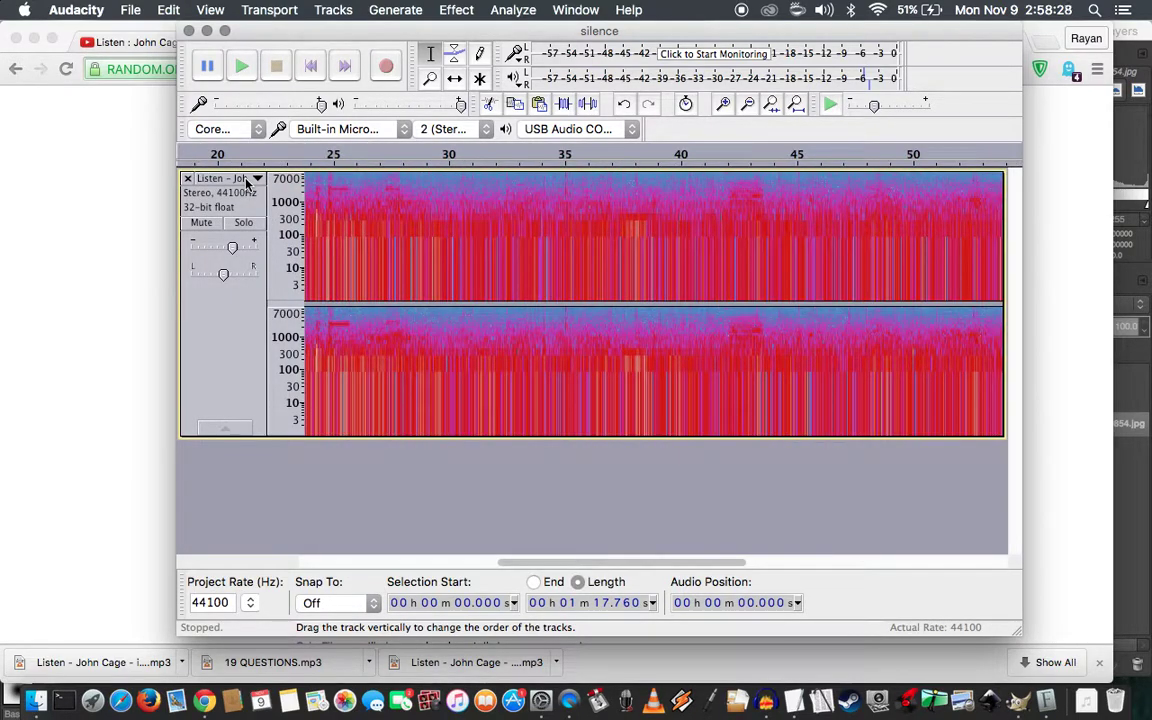
key(space)
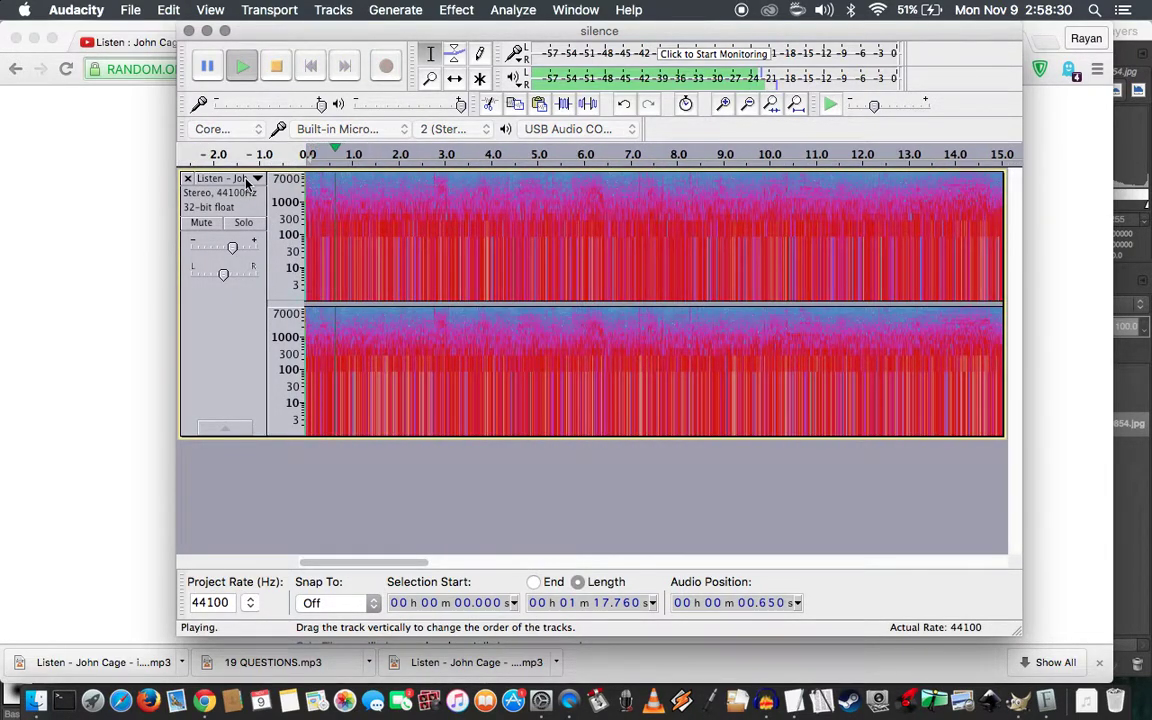
key(space)
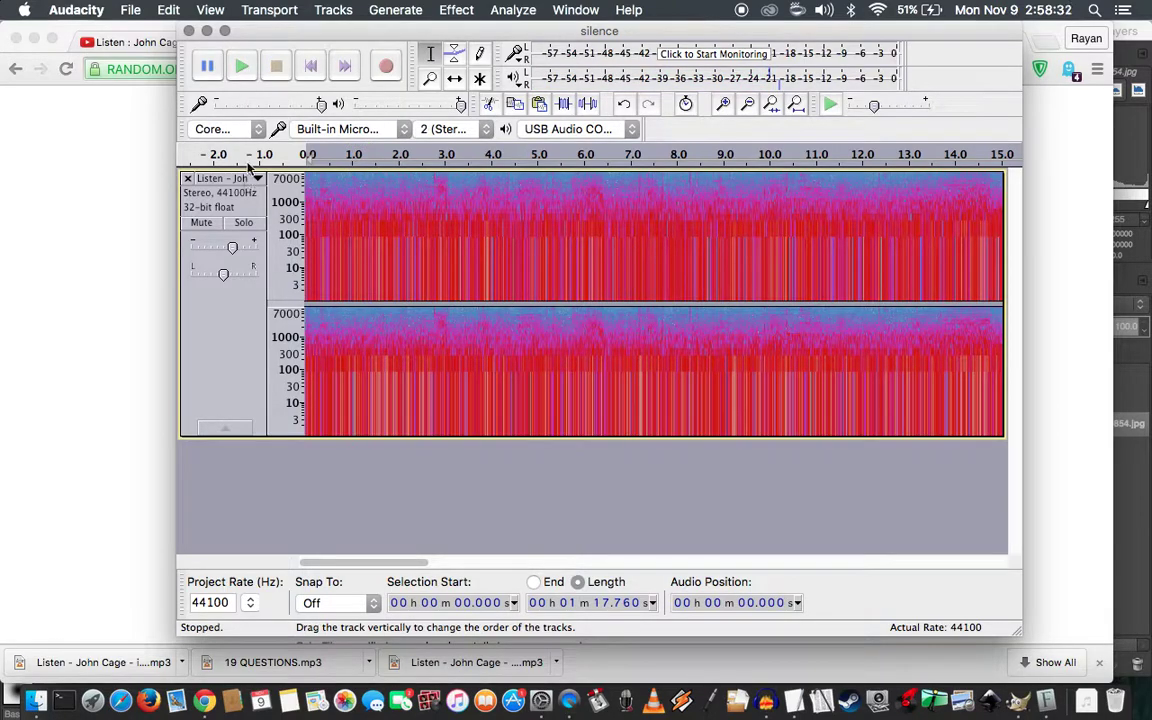
key(space)
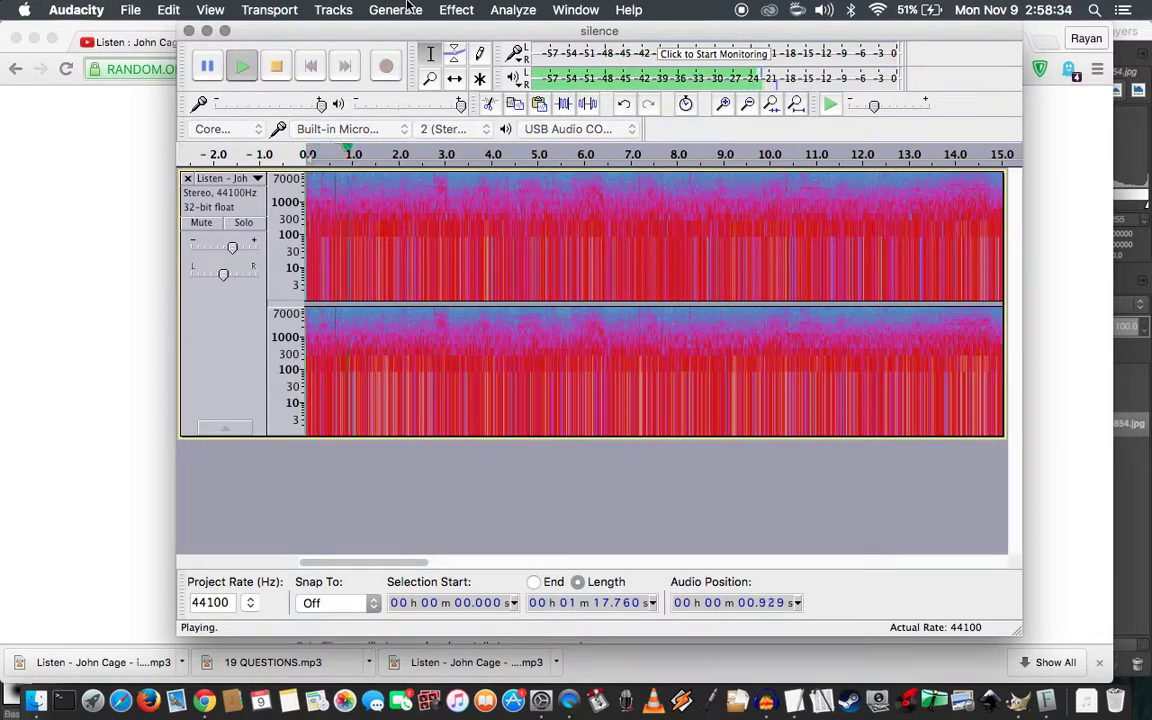
key(space)
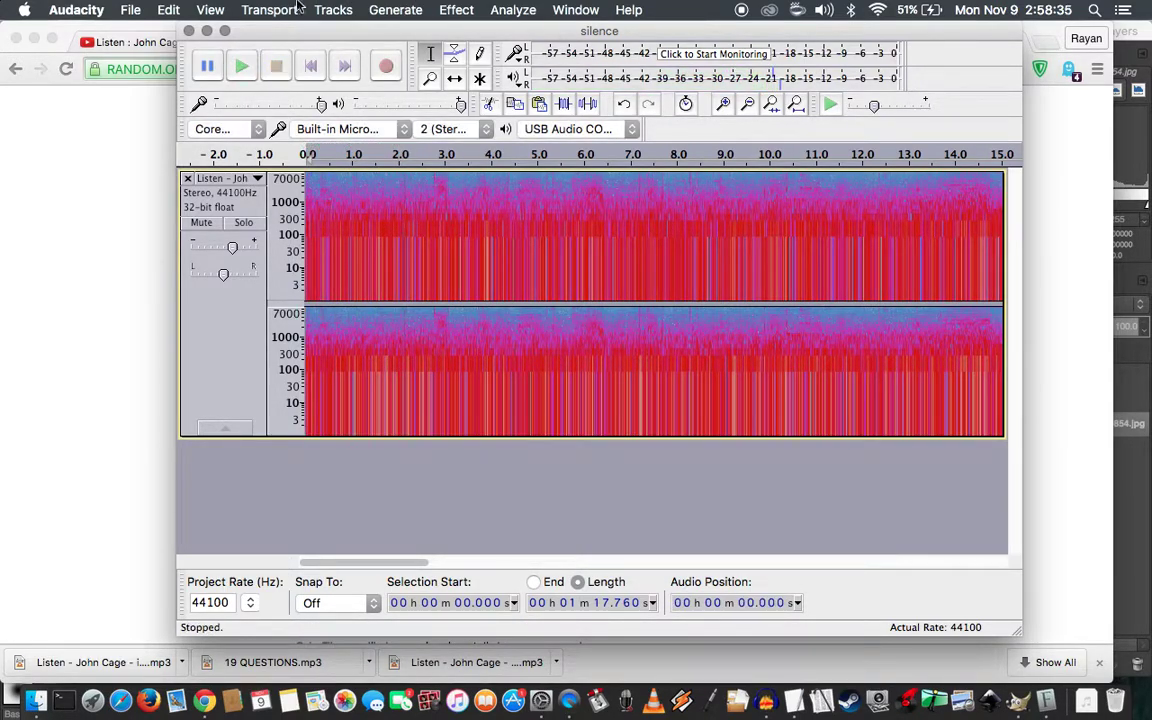
Export the audio as silence in WAV (Microsoft) signed 16-bit PCM format to the totape folder, continuing to the metadata
click(129, 9)
click(214, 245)
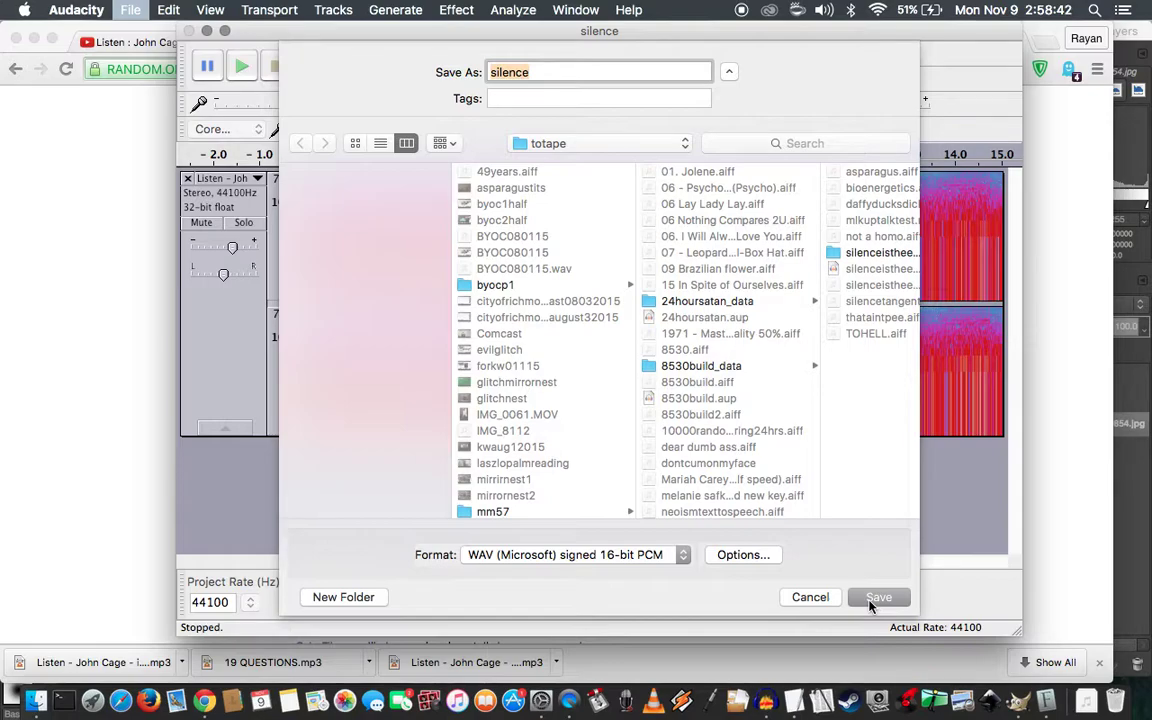
key(super+Tab)
key(super+Tab)
key(Return)
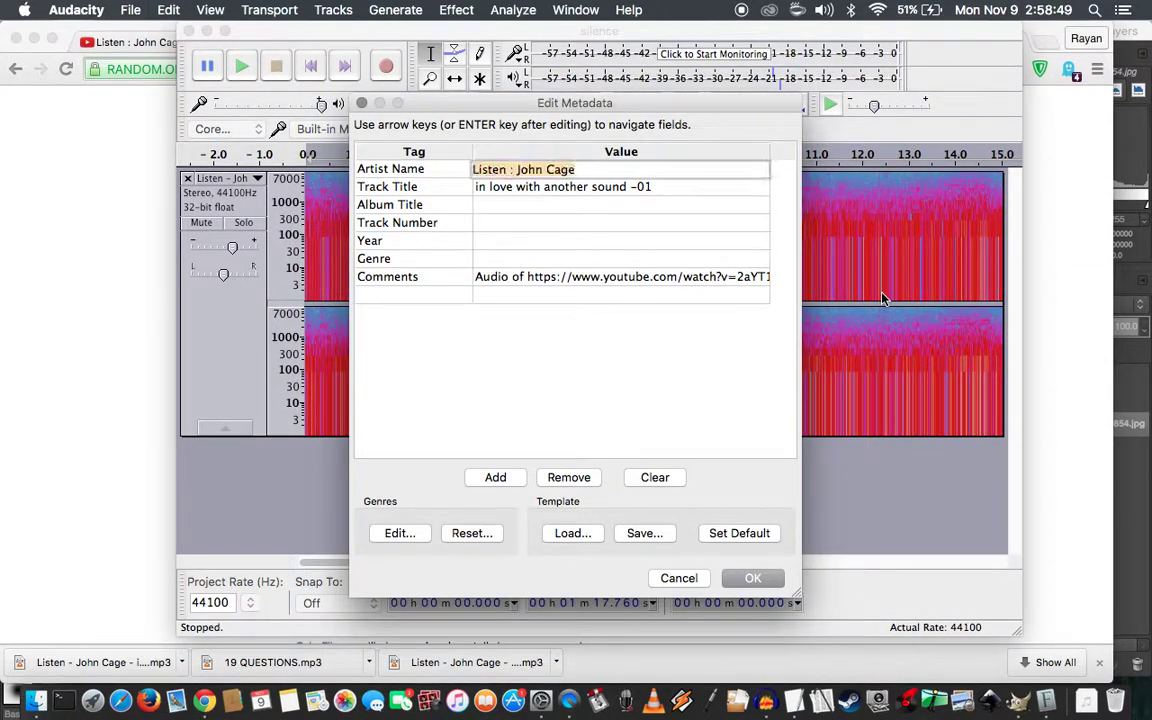
Clear the artist name, track title and comments from the export metadata and accept it to finish exporting
key(BackSpace)
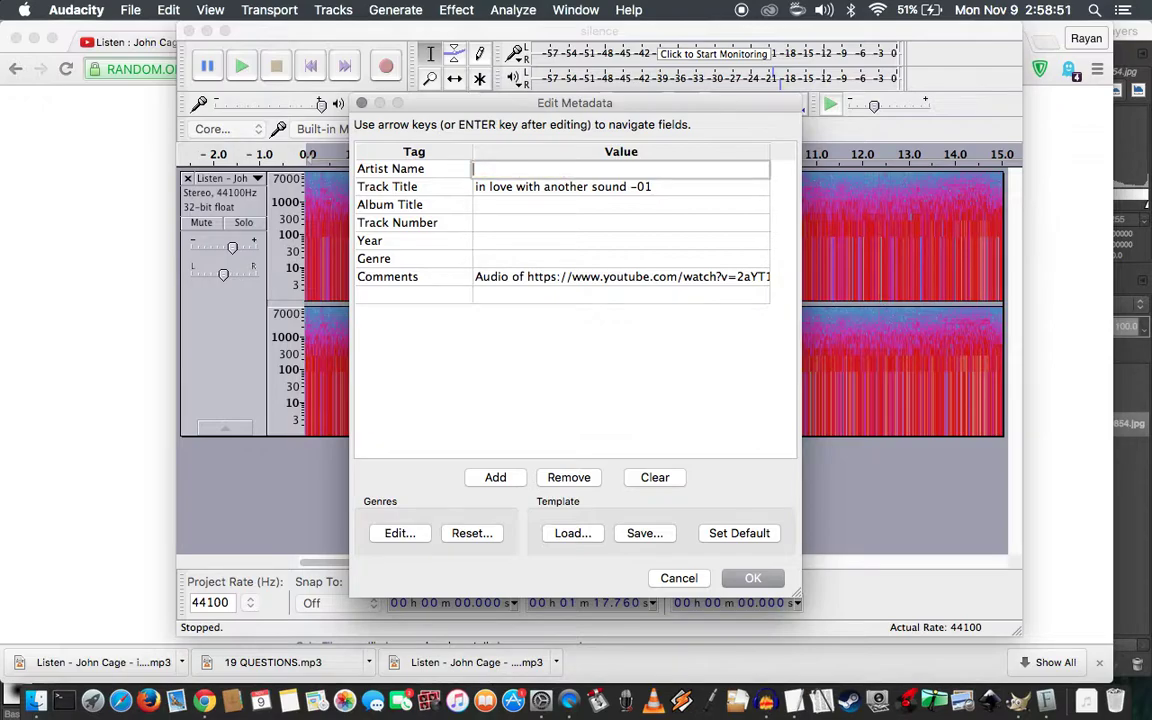
click(687, 190)
key(BackSpace)
click(687, 275)
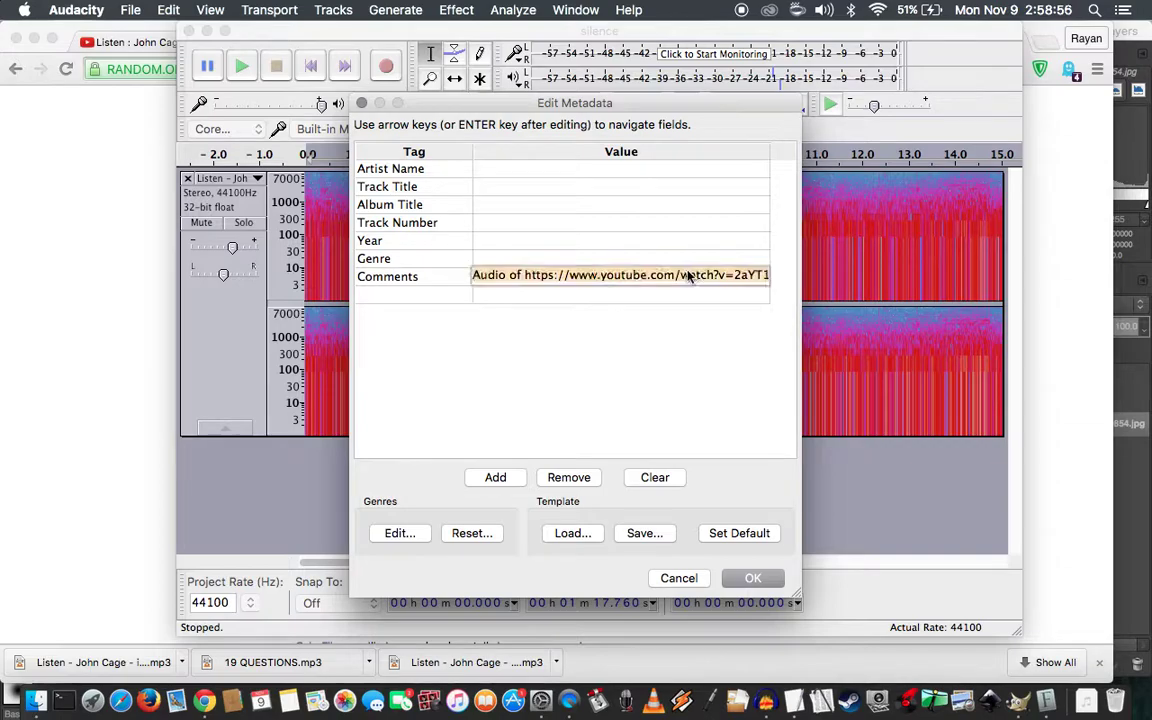
key(BackSpace)
click(753, 577)
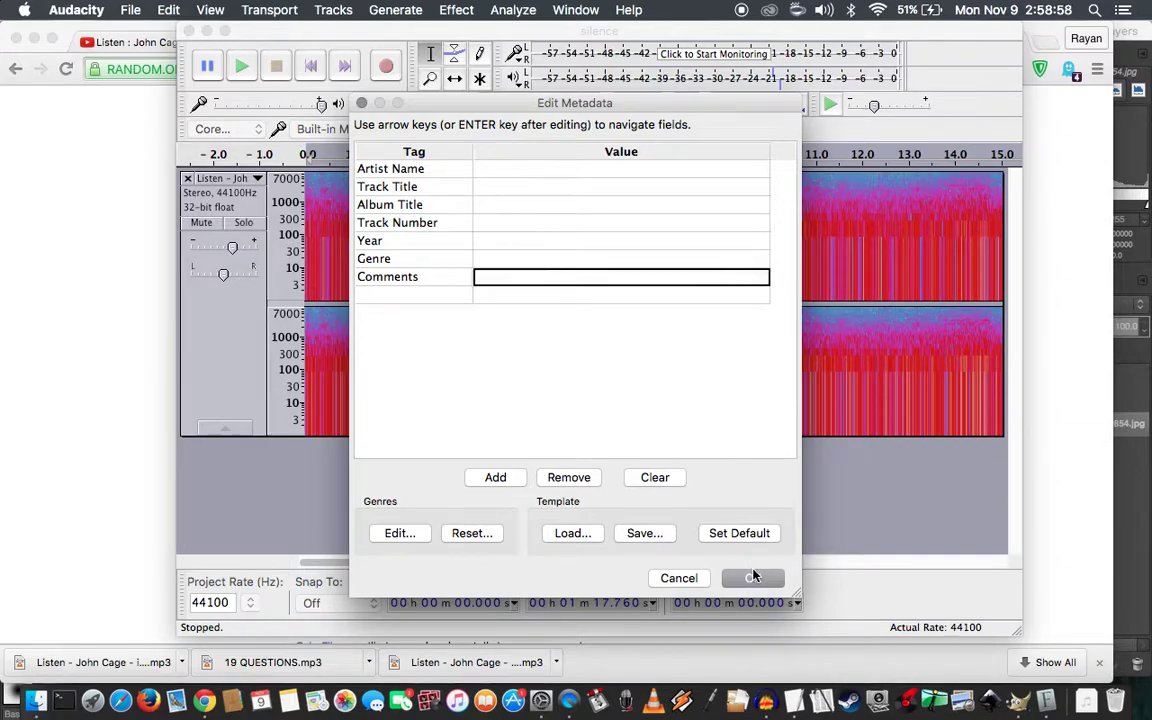